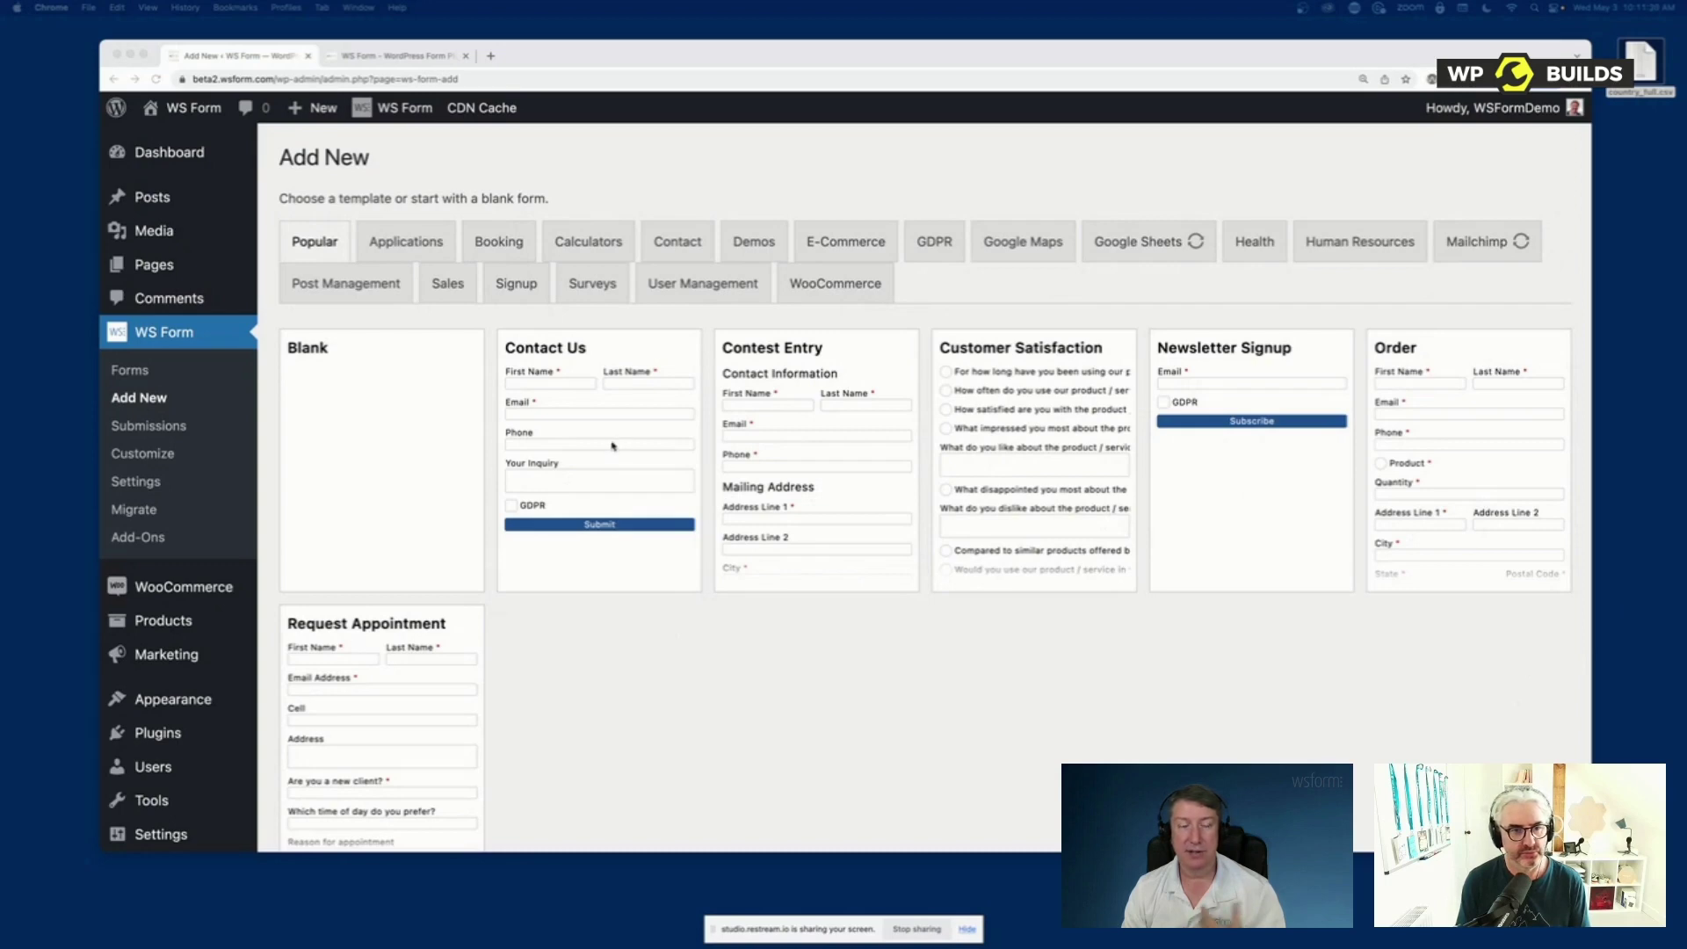
Browse the Applications, Booking and Demos form templates, looking through the whole Demos collection
{"action": "left_click", "coordinate": [411, 244]}
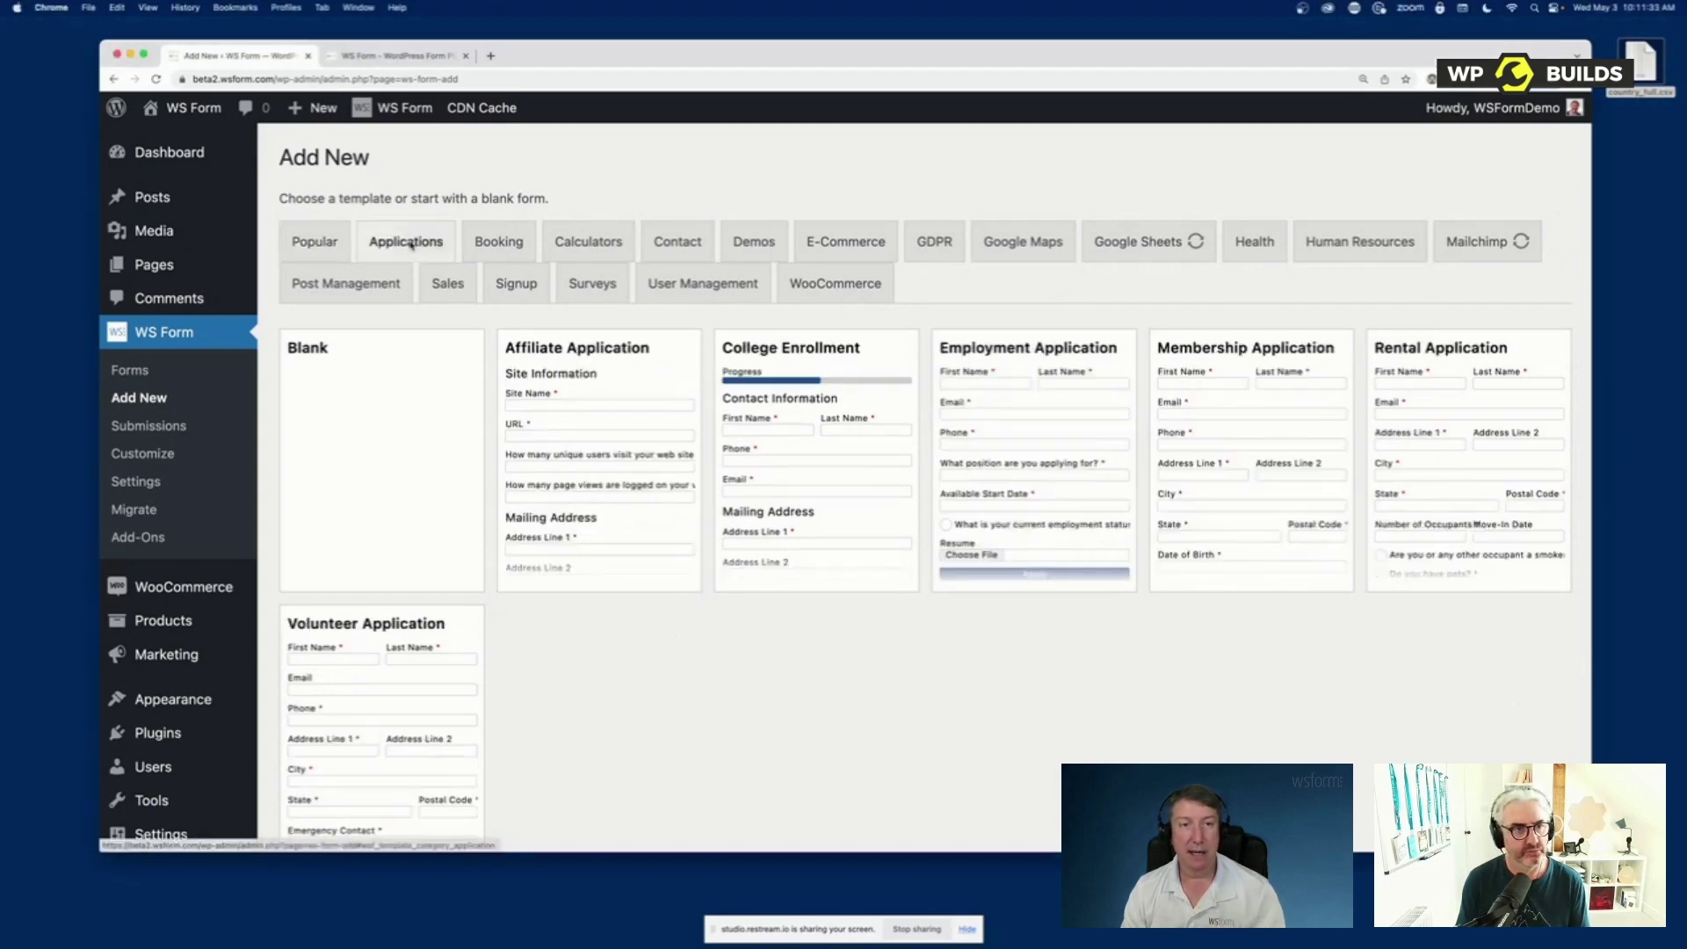
{"action": "left_click", "coordinate": [501, 244]}
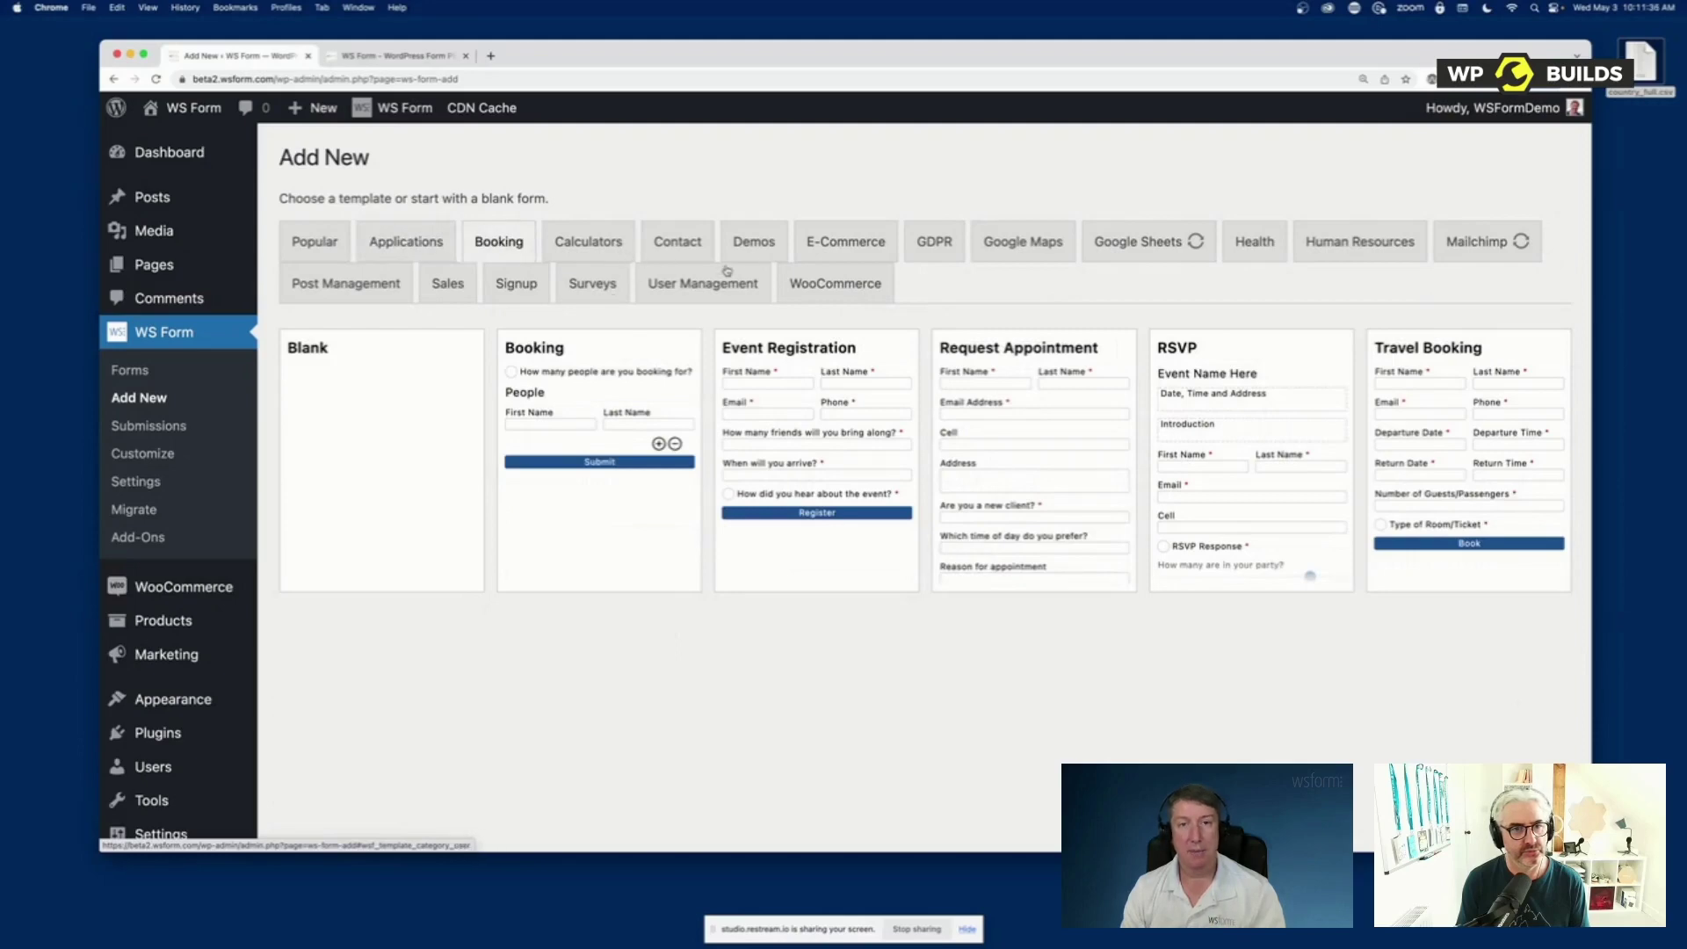
{"action": "left_click", "coordinate": [753, 252]}
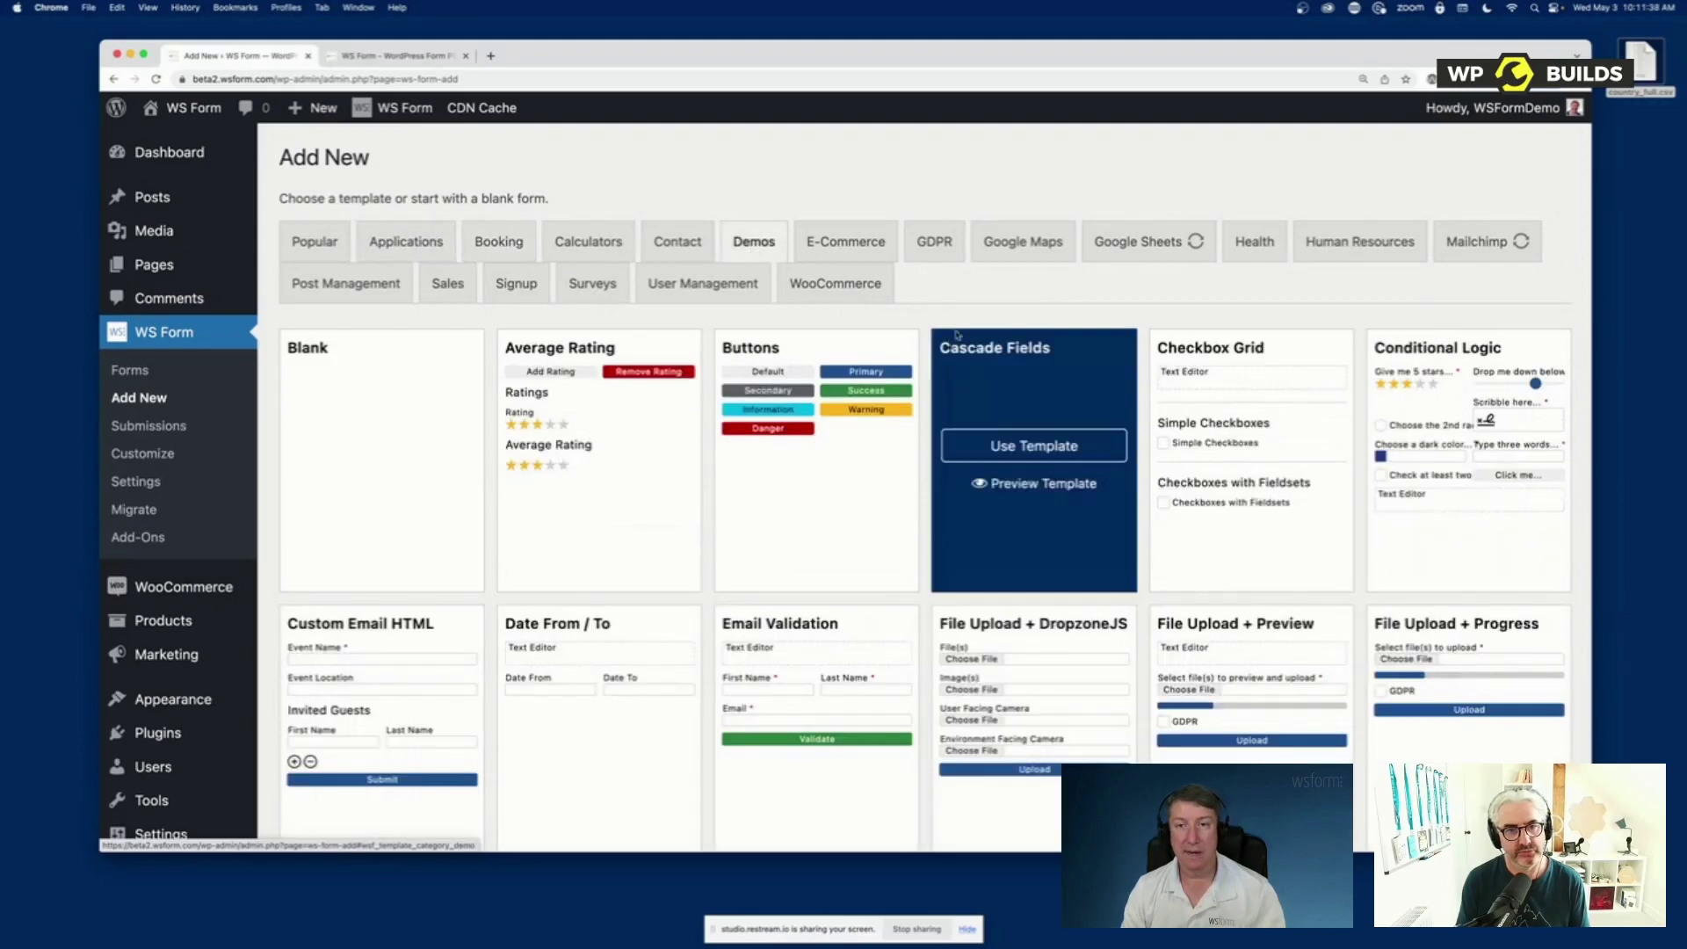
{"action": "scroll", "coordinate": [953, 338], "scroll_direction": "down", "scroll_amount": 6}
{"action": "scroll", "coordinate": [950, 345], "scroll_direction": "down", "scroll_amount": 8}
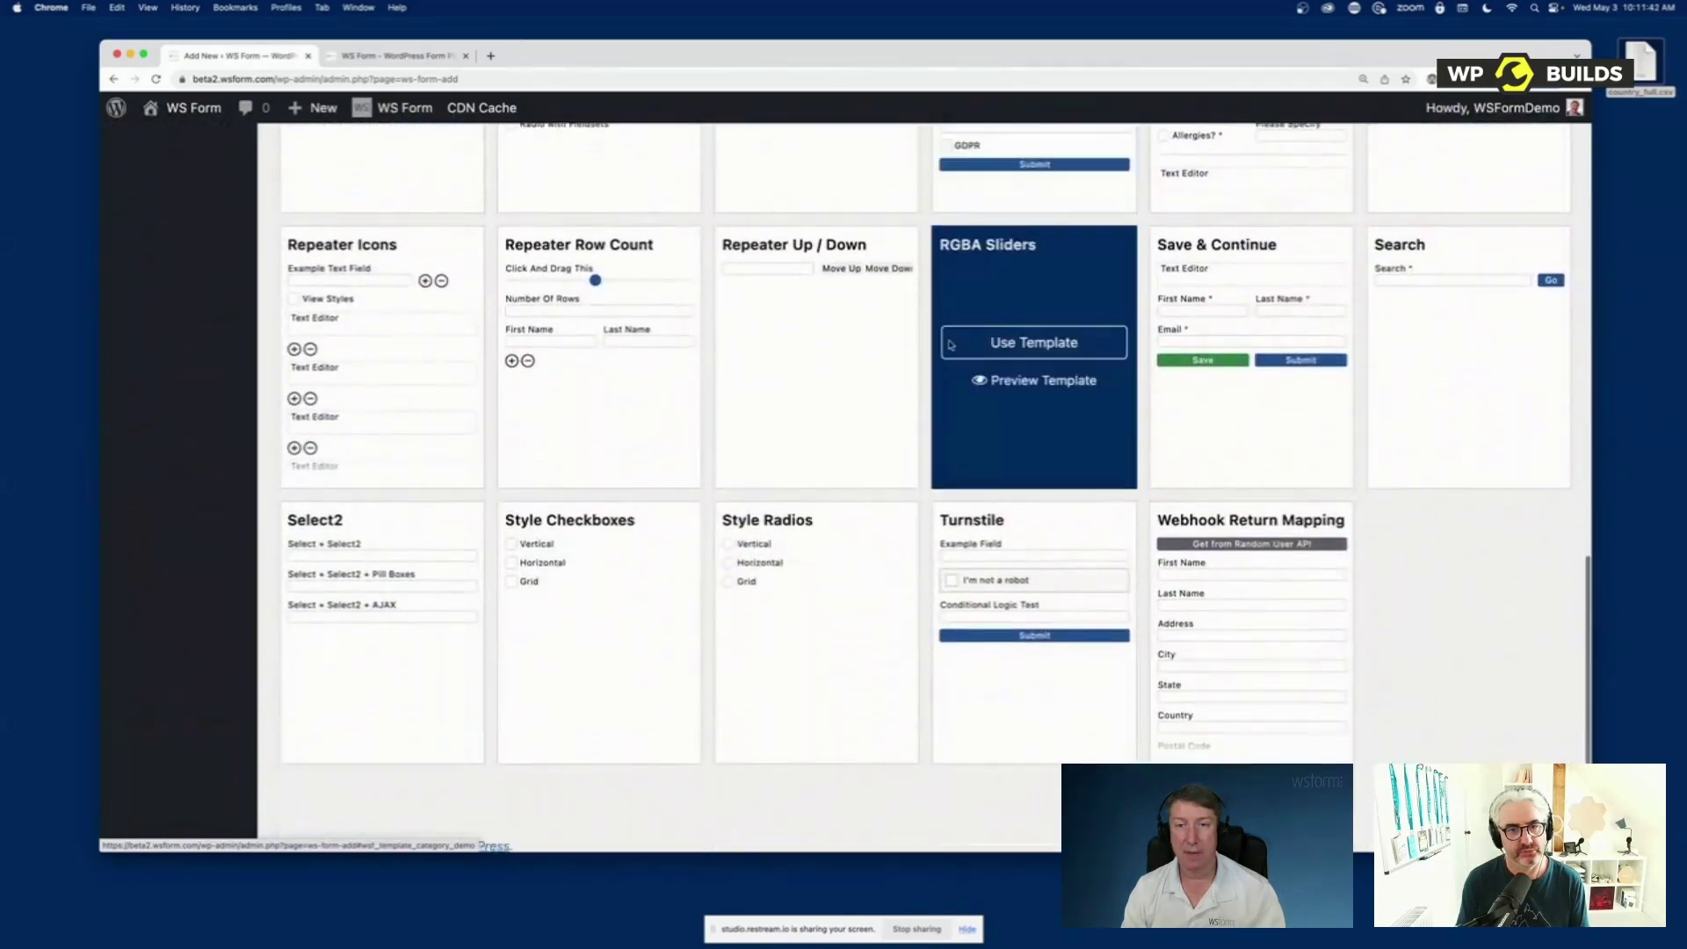
{"action": "scroll", "coordinate": [951, 345], "scroll_direction": "up", "scroll_amount": 14}
{"action": "scroll", "coordinate": [951, 344], "scroll_direction": "up", "scroll_amount": 3}
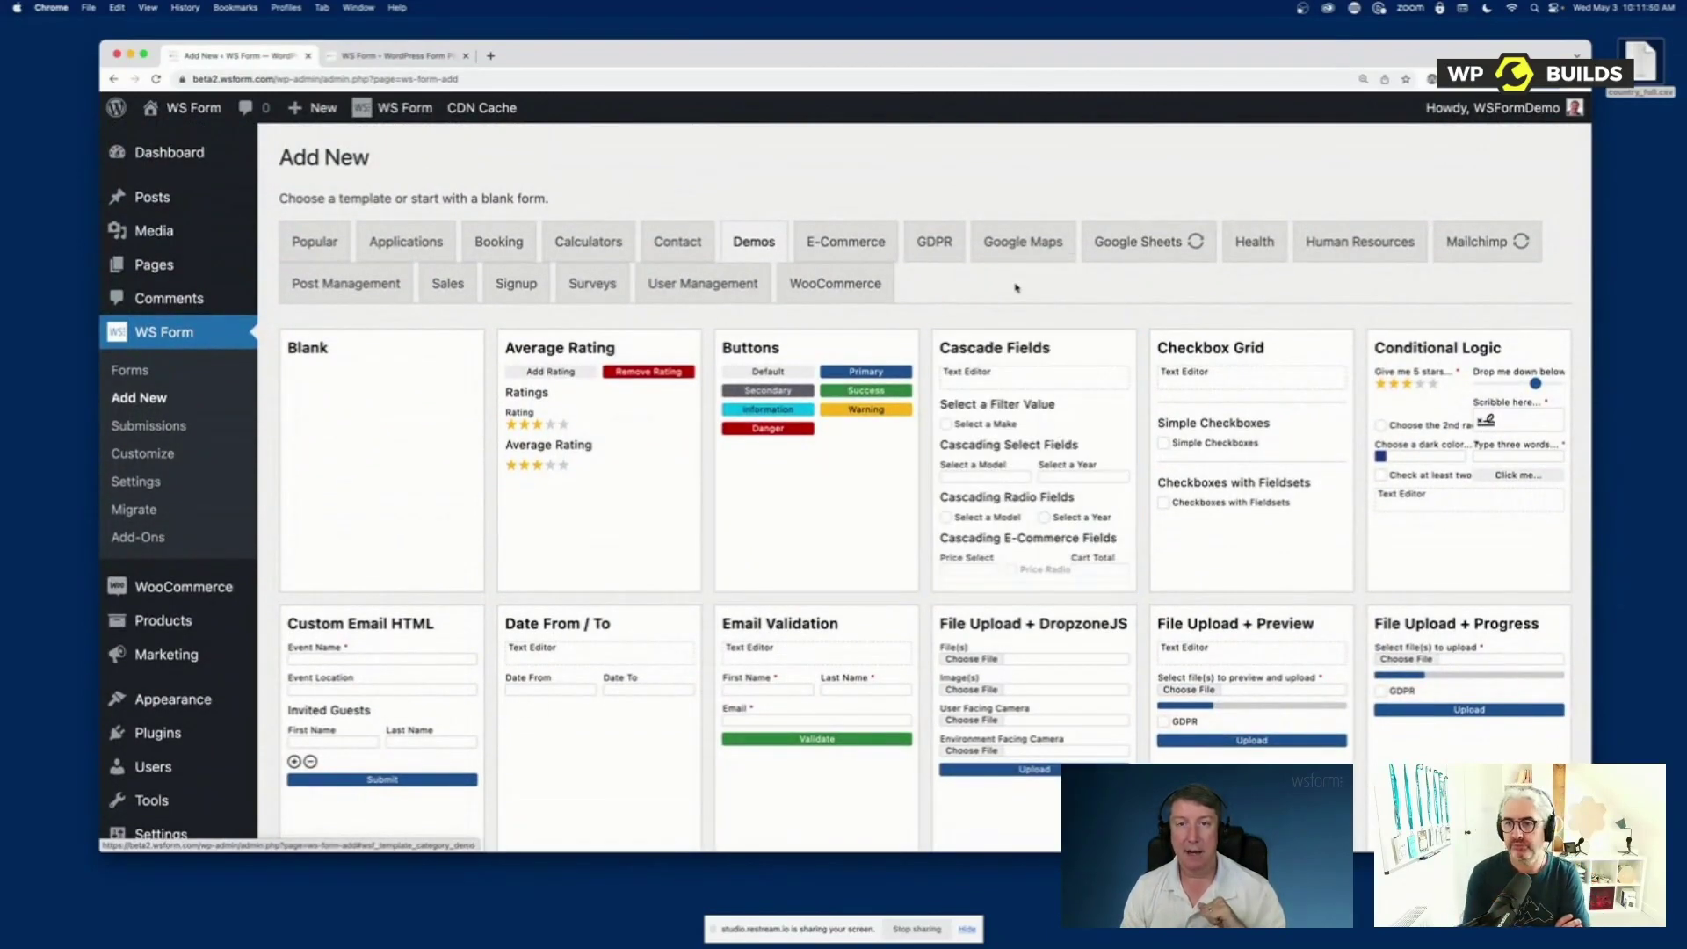
Look over the E-Commerce, Calculators and Google Maps form templates, and return to the Popular ones
{"action": "left_click", "coordinate": [854, 251]}
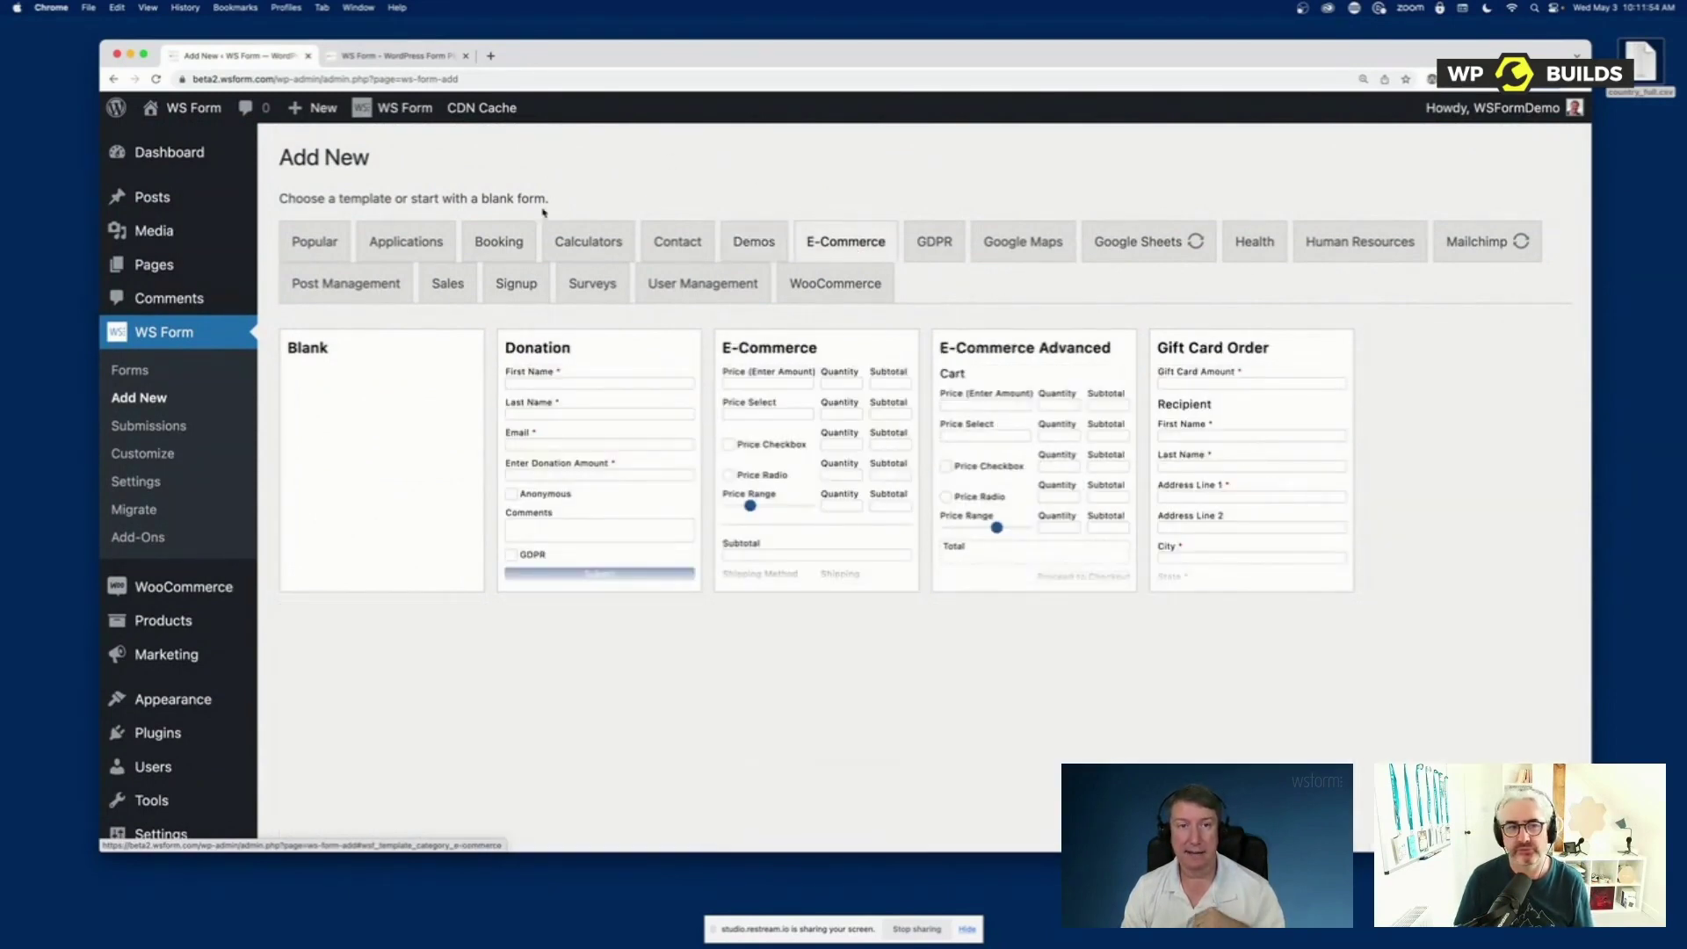
{"action": "left_click", "coordinate": [568, 240]}
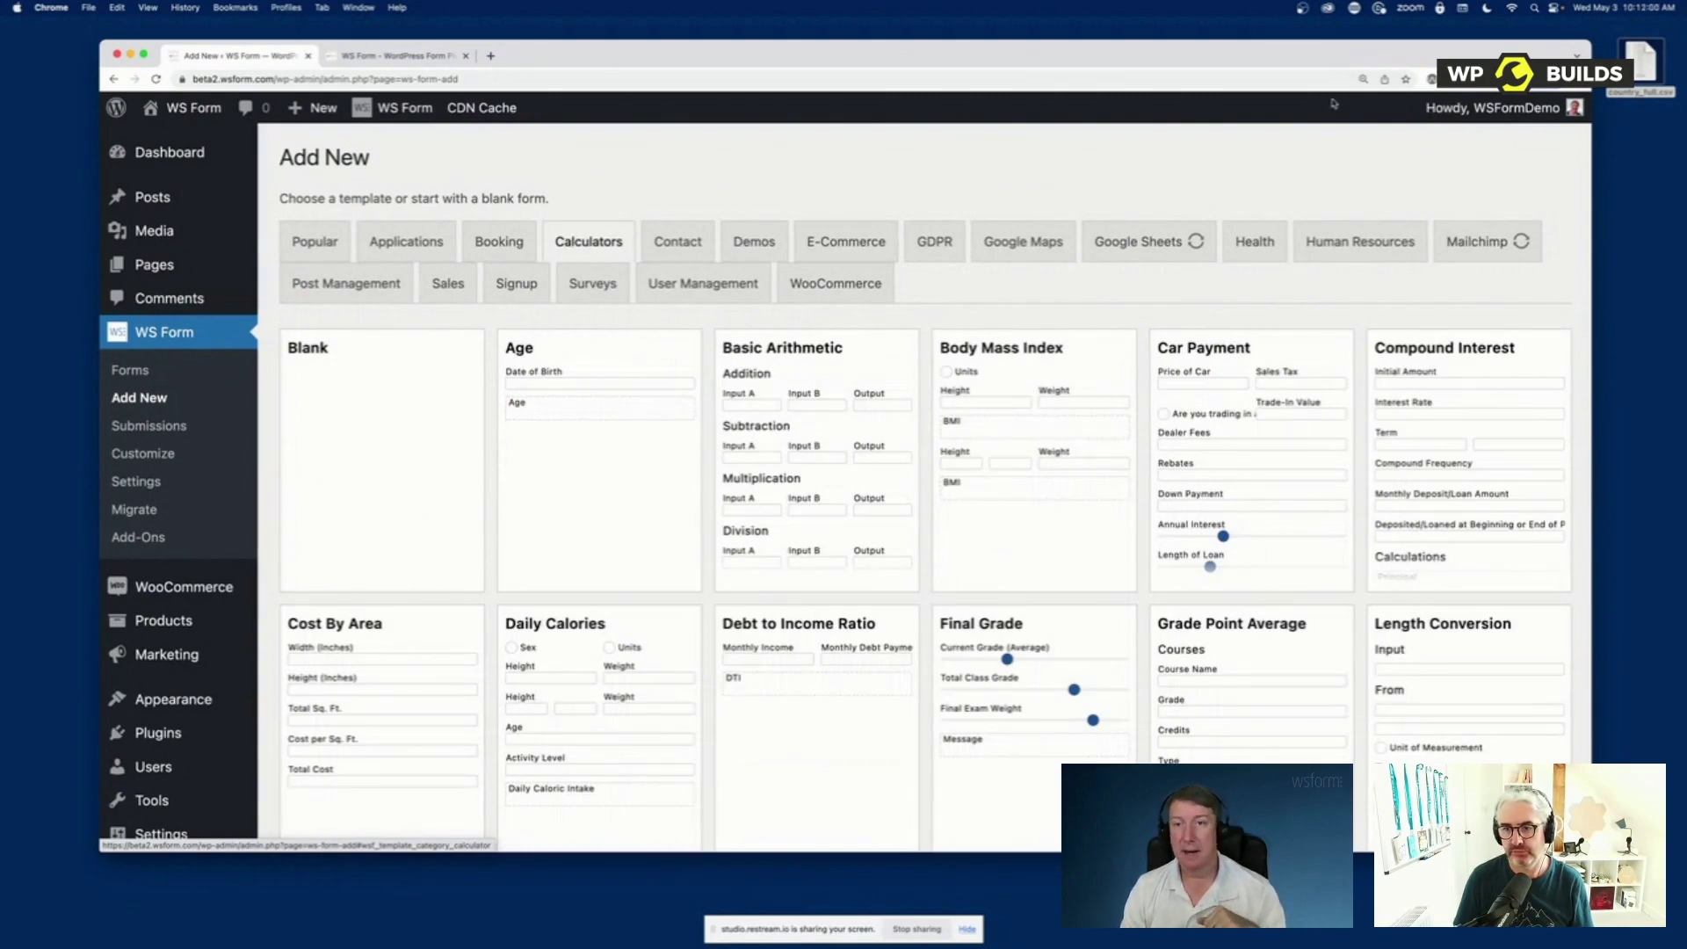
{"action": "left_click", "coordinate": [1033, 241]}
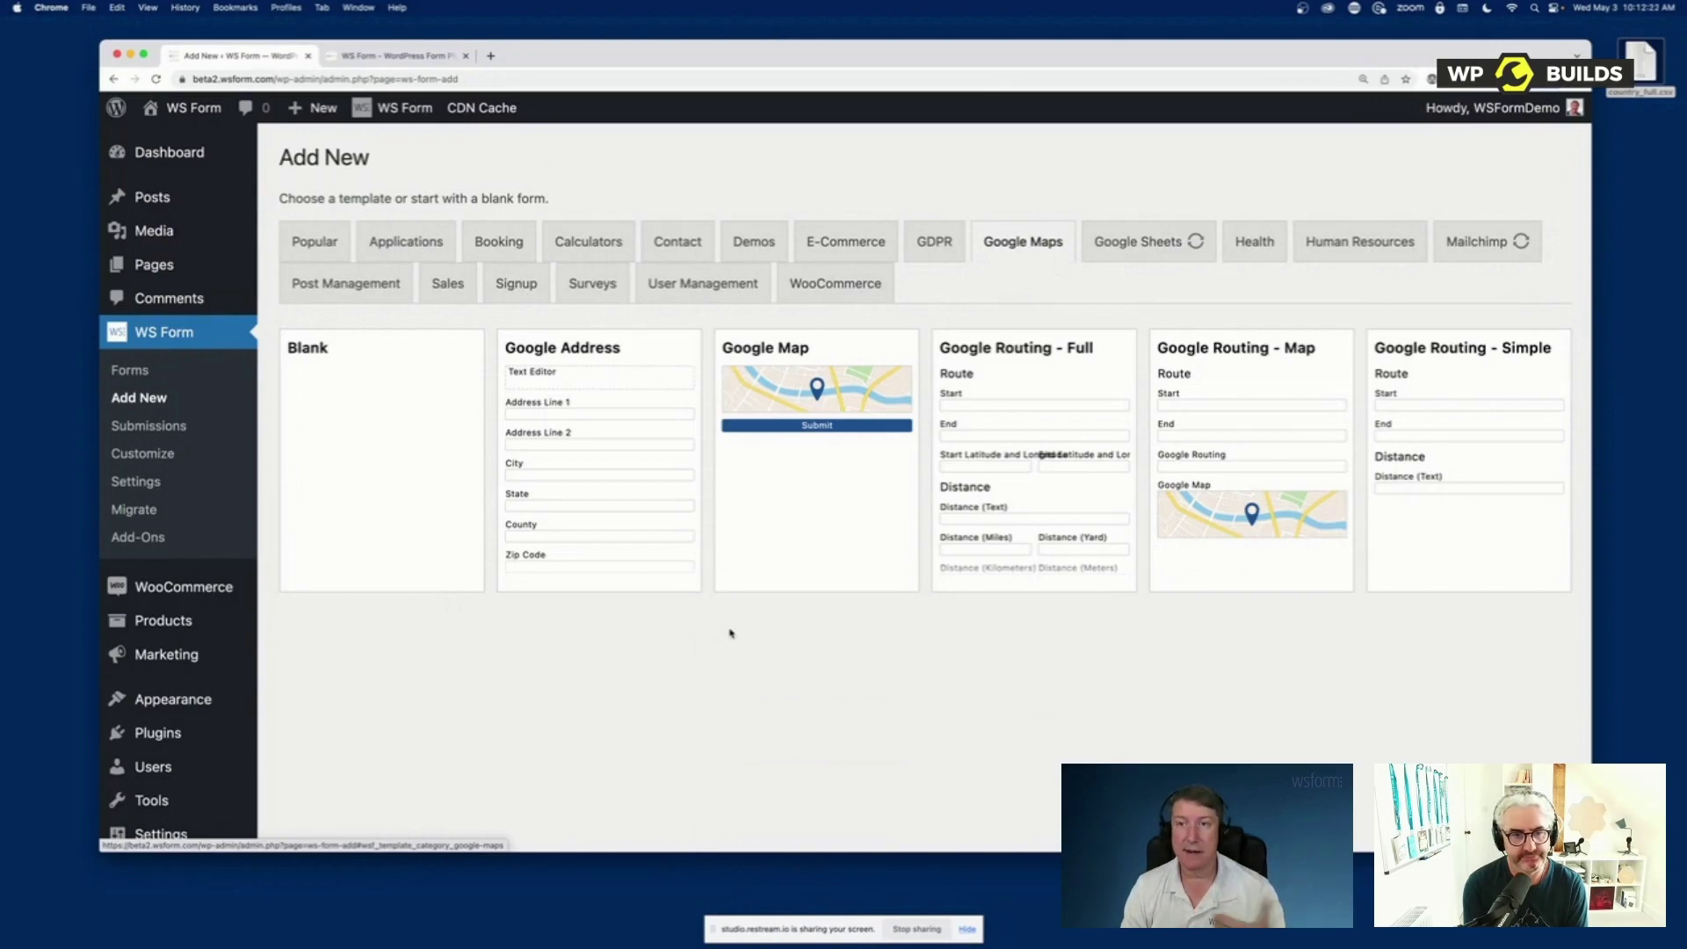
{"action": "left_click", "coordinate": [332, 238]}
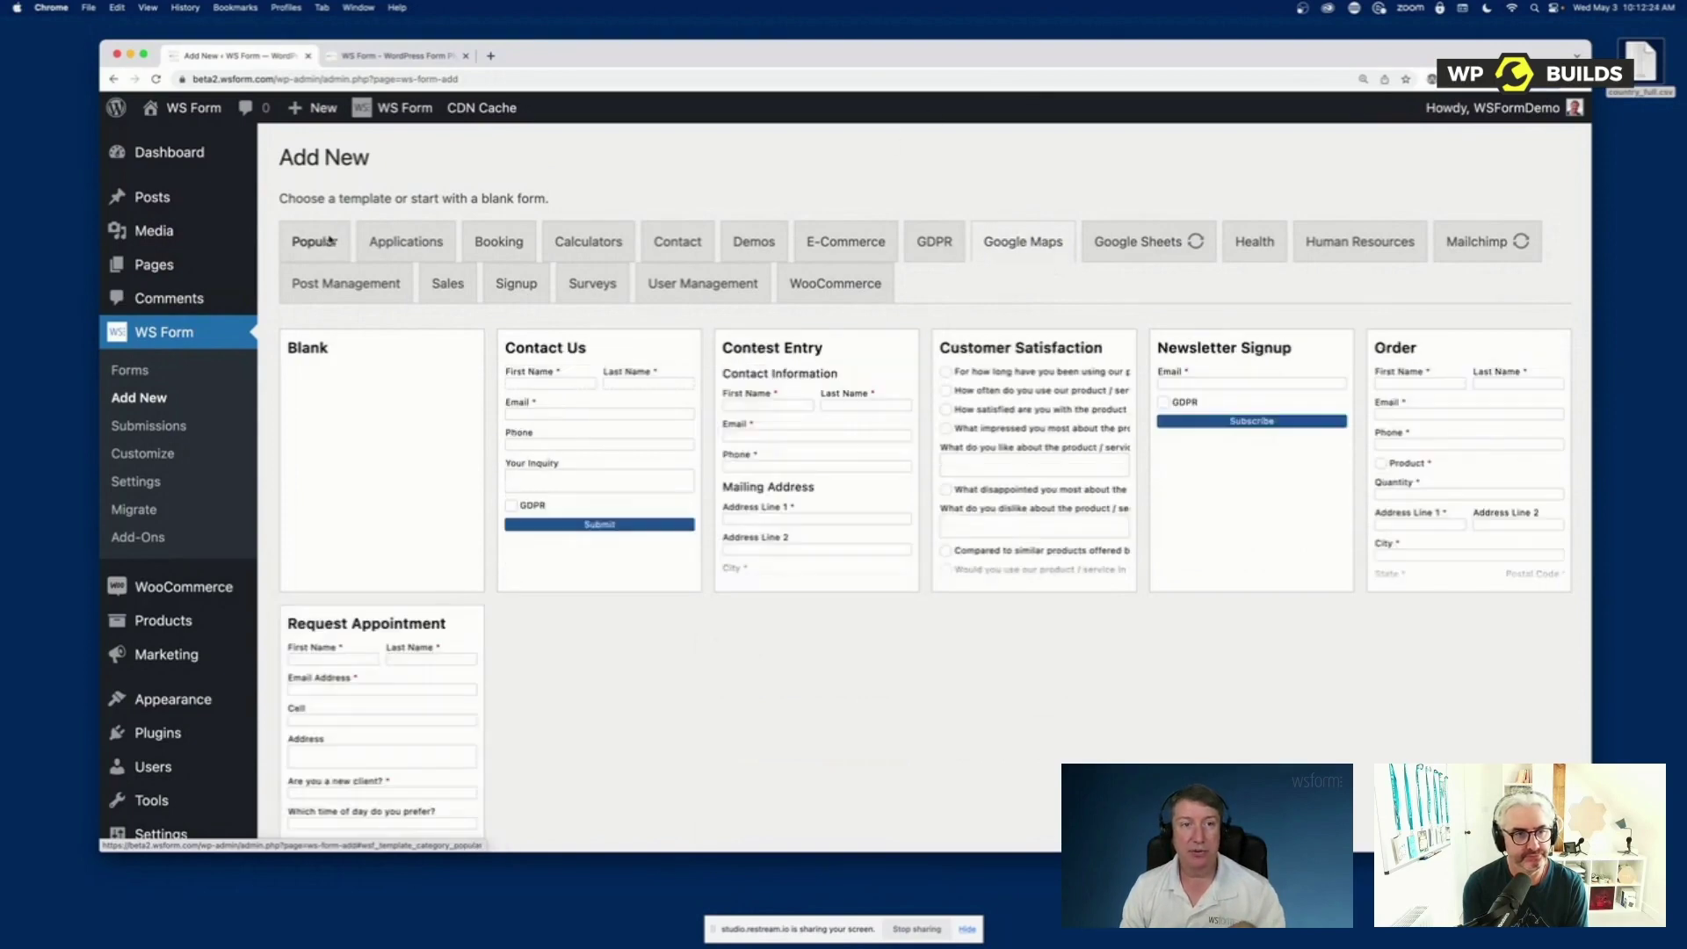
{"action": "mouse_move", "coordinate": [605, 444]}
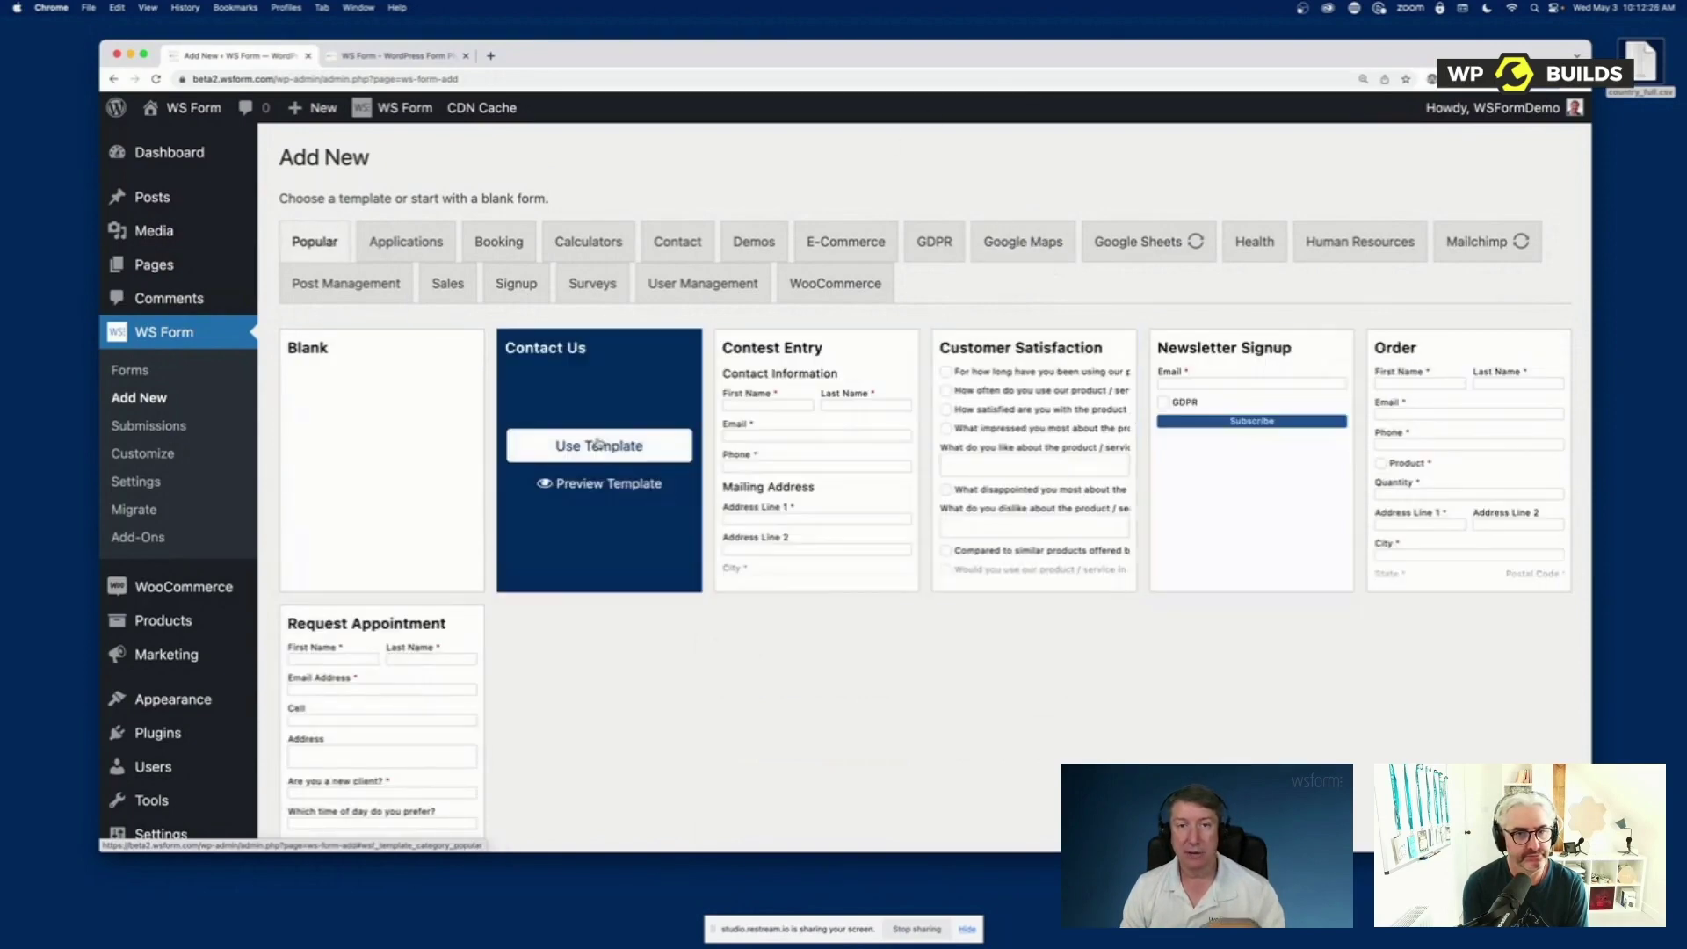
{"action": "mouse_move", "coordinate": [801, 445]}
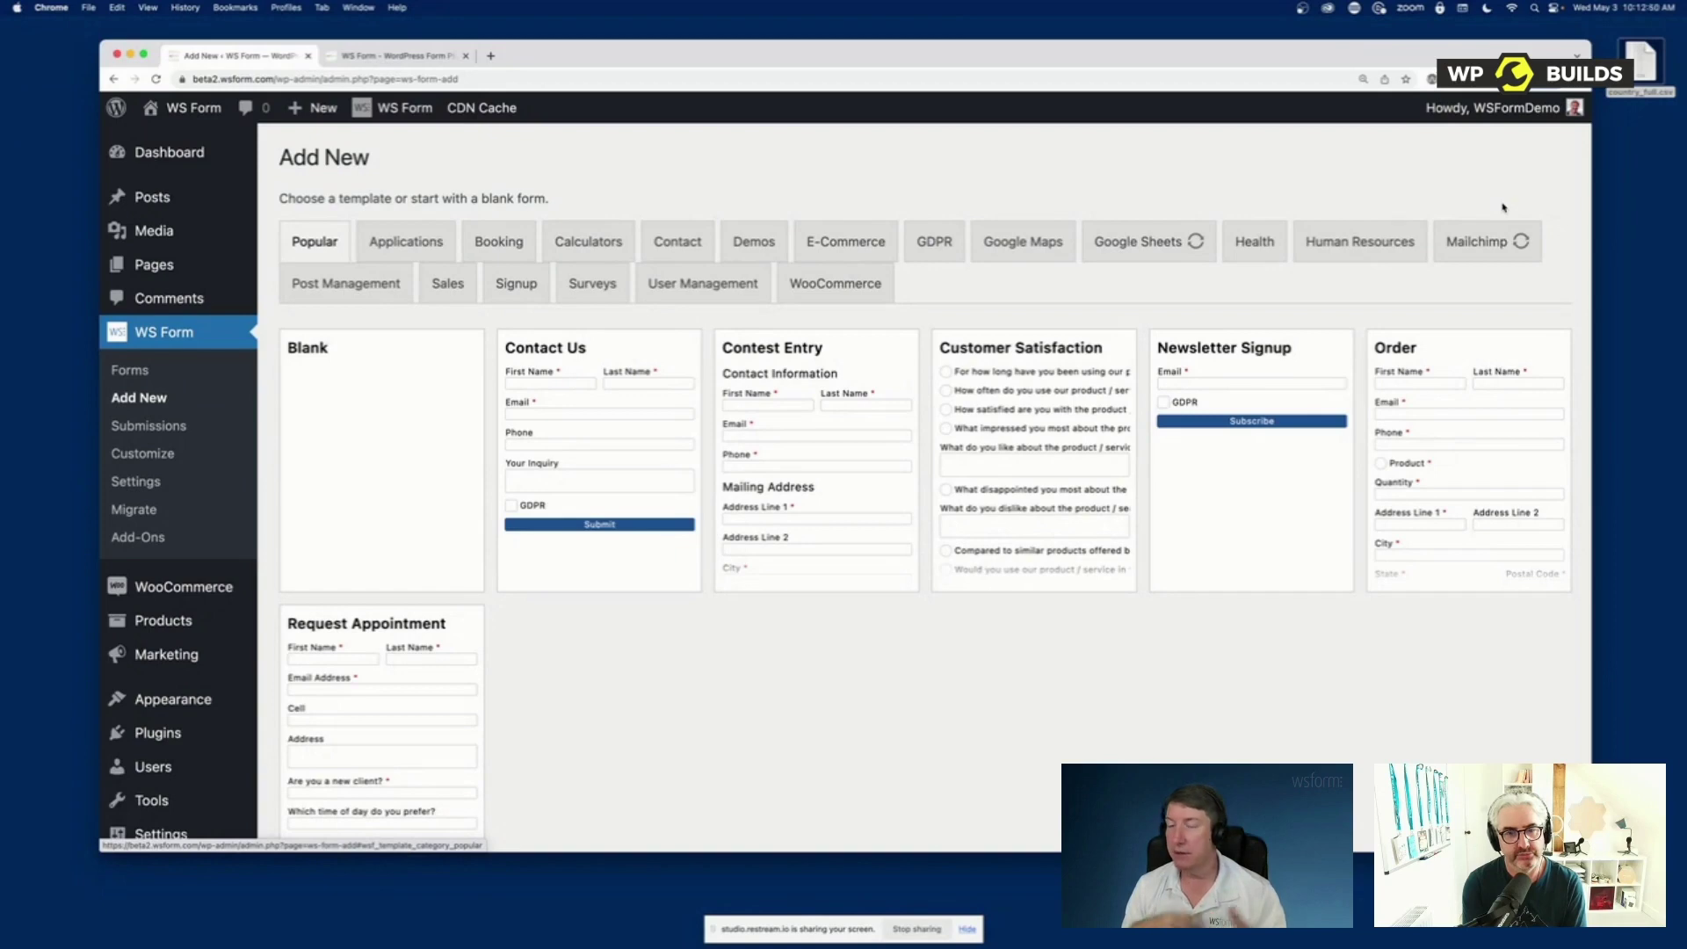
View the Mailchimp form templates and check the Mailchimp connection status in the WS Form settings
{"action": "left_click", "coordinate": [1485, 241]}
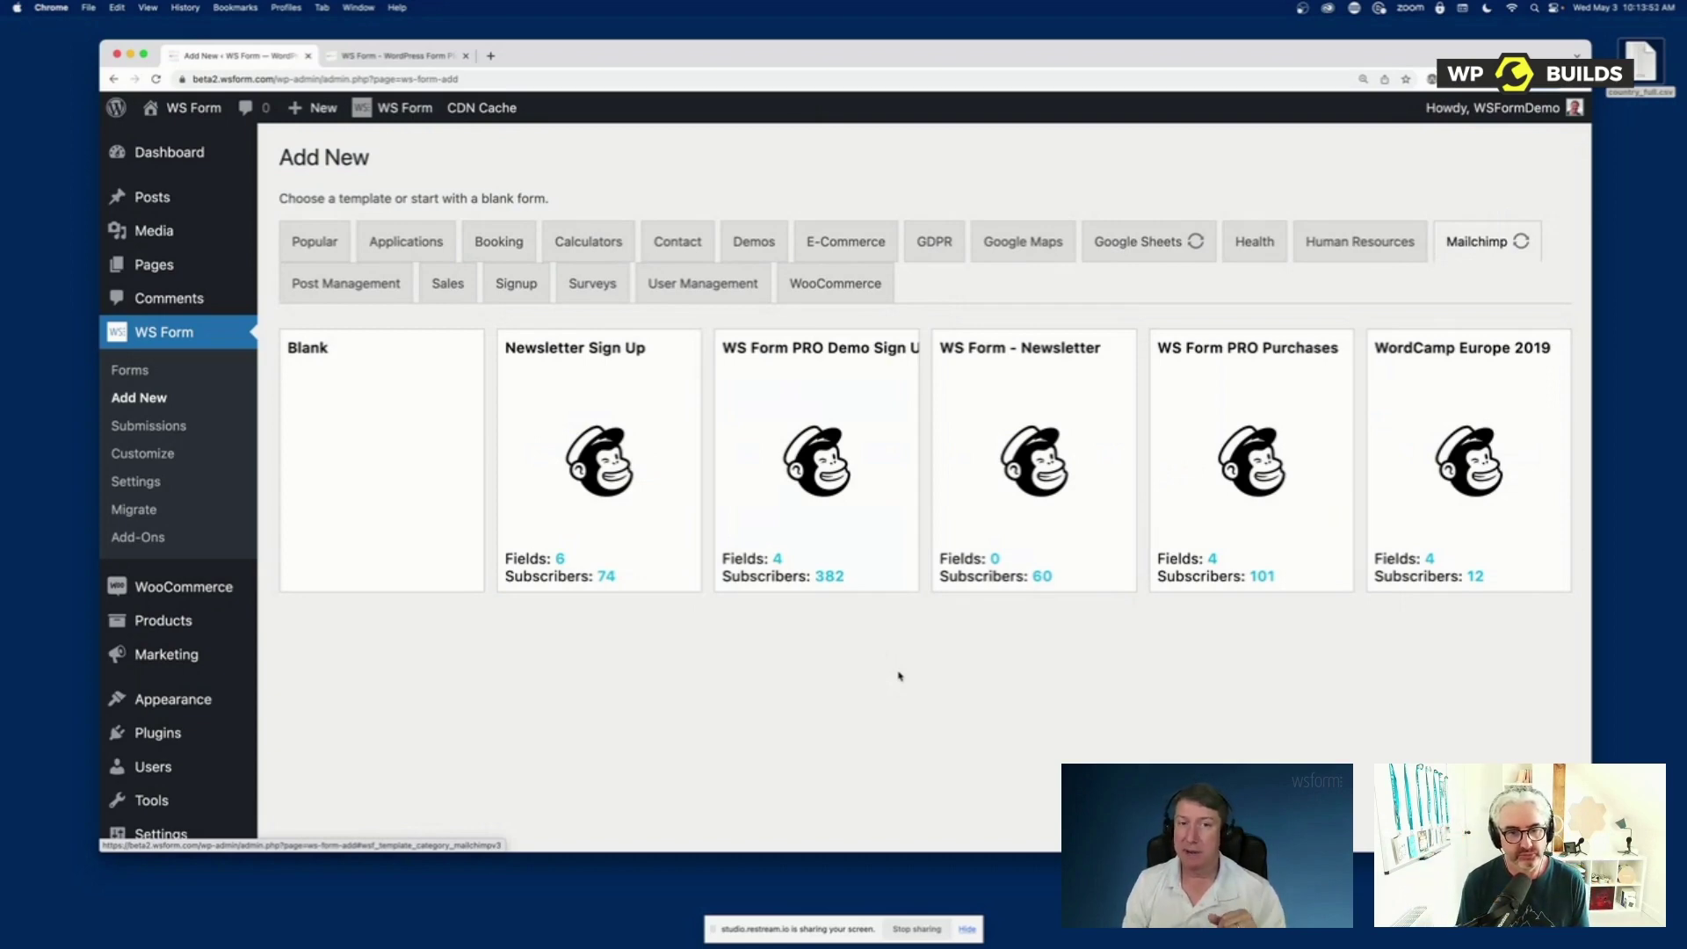
{"action": "left_click", "coordinate": [139, 485]}
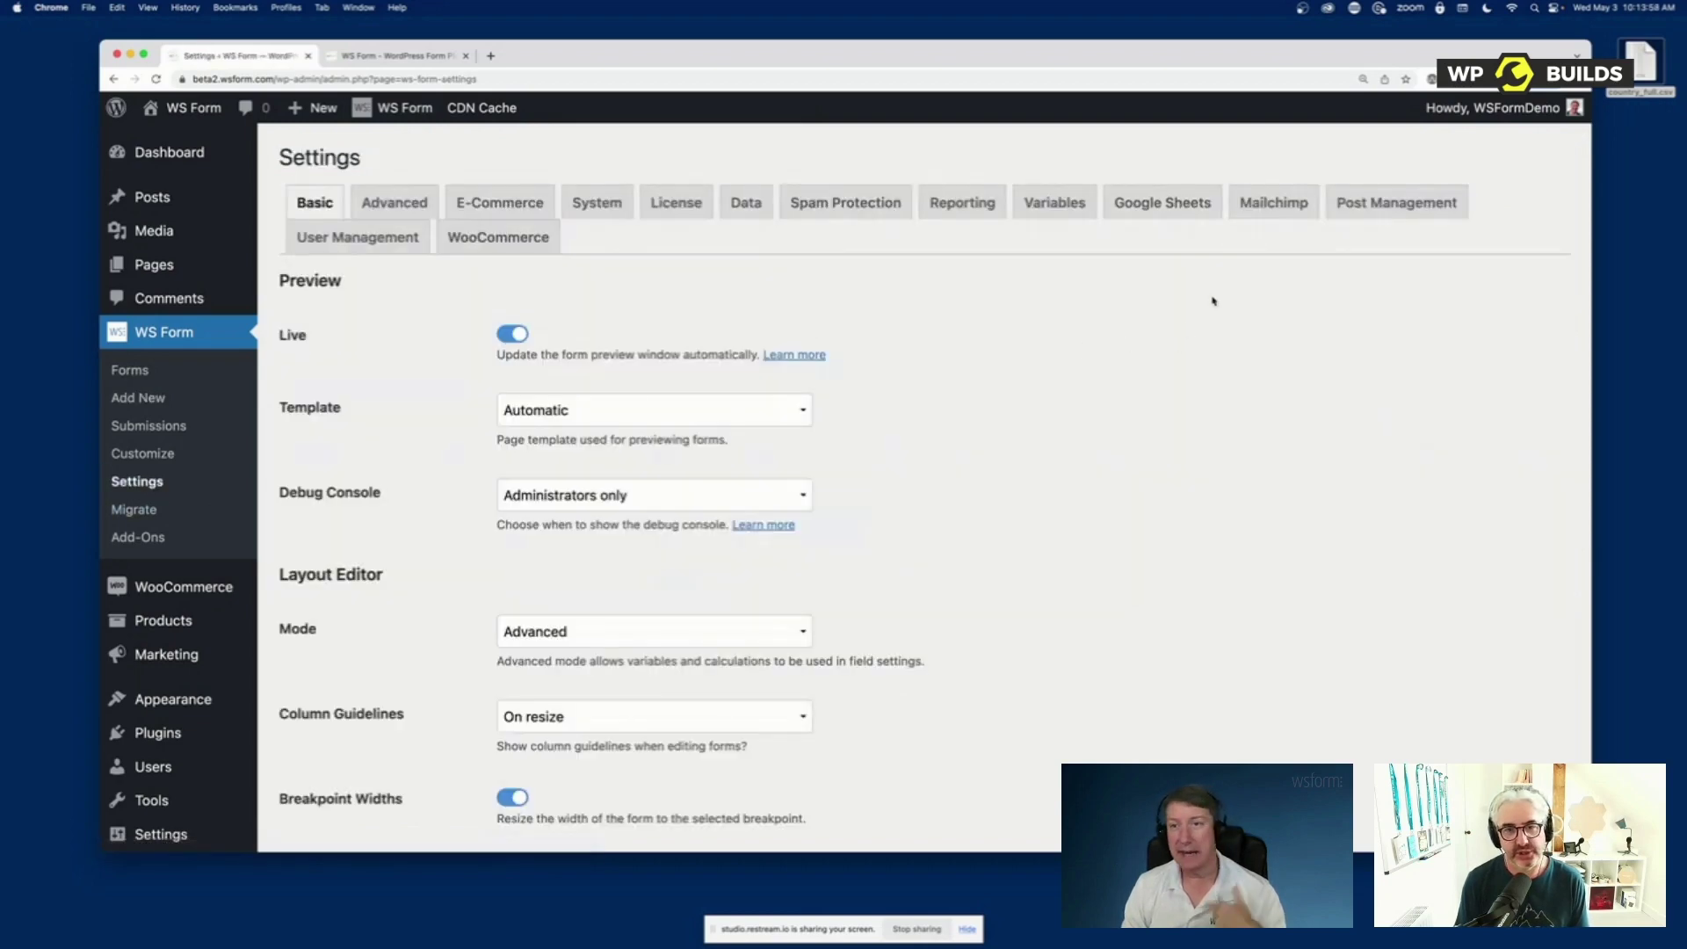
{"action": "left_click", "coordinate": [1272, 206]}
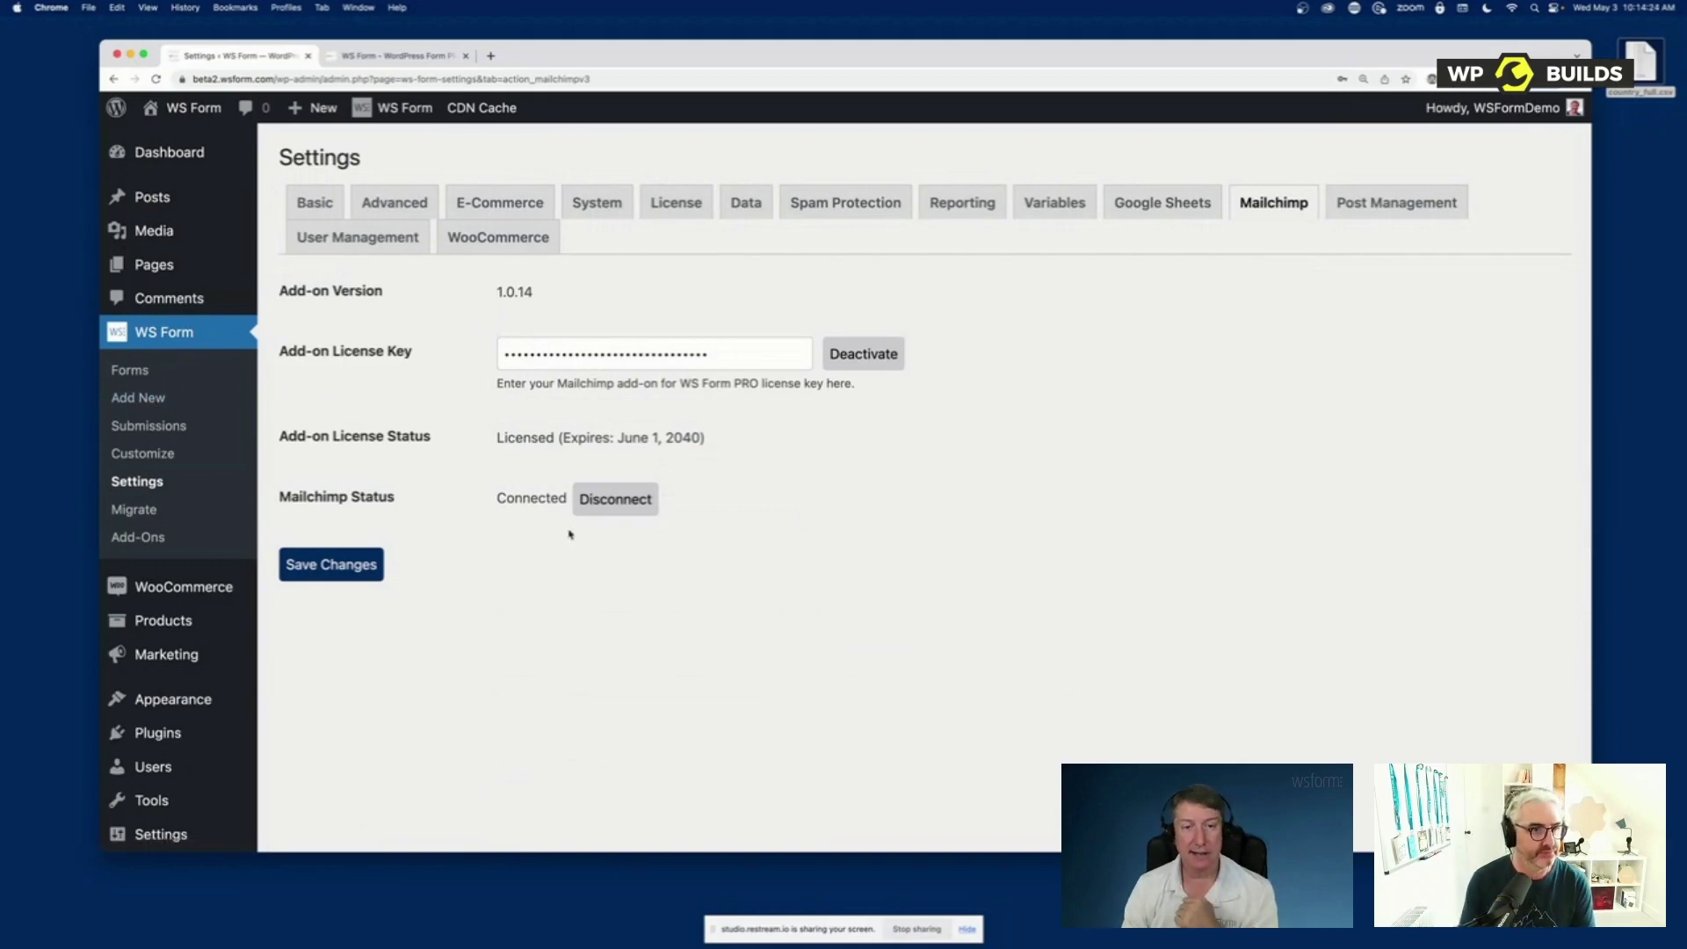
{"action": "double_click", "coordinate": [523, 516]}
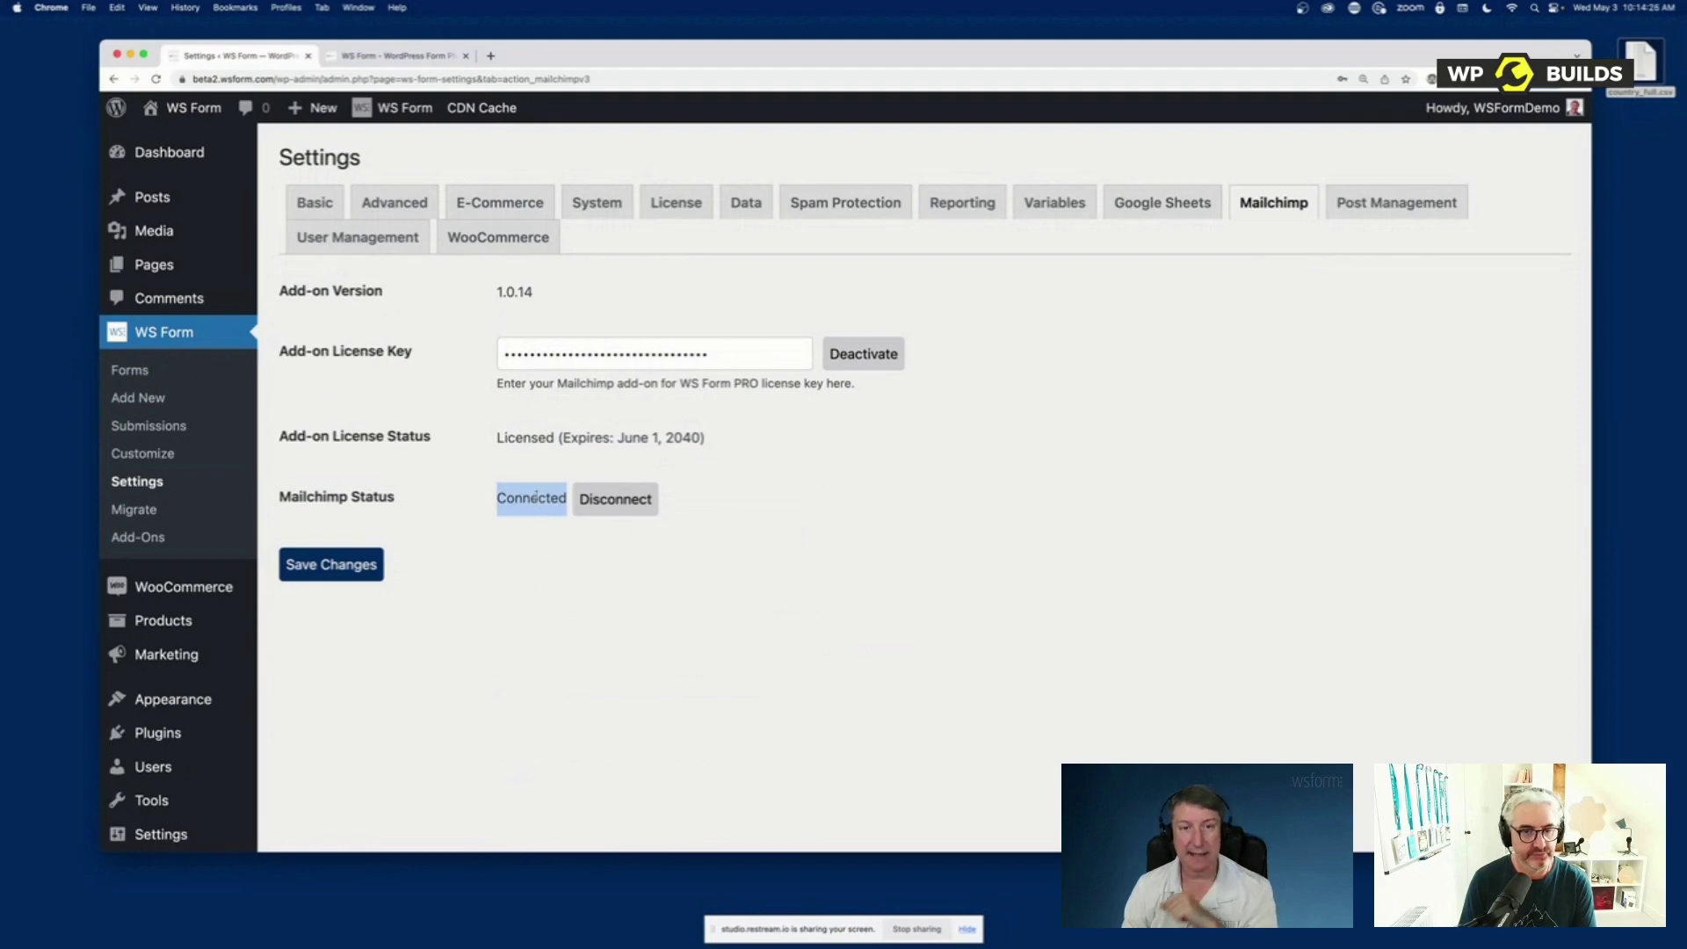
{"action": "left_click", "coordinate": [549, 579]}
Create a new form from the Newsletter Sign Up template in the Mailchimp category
{"action": "left_click", "coordinate": [141, 397]}
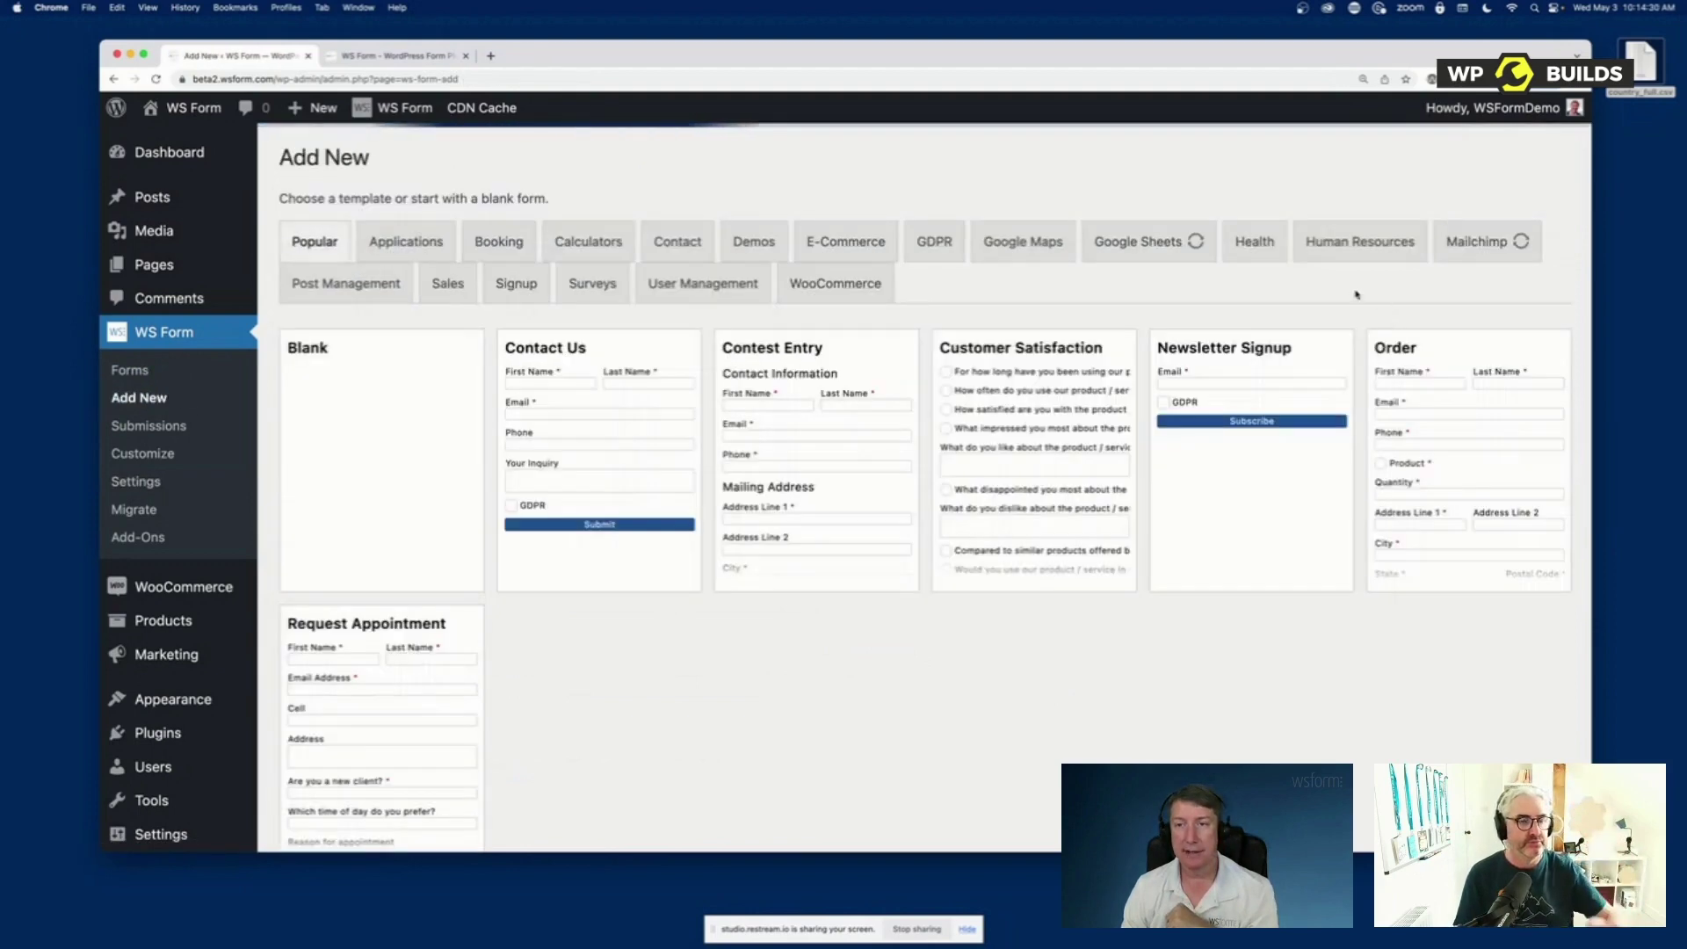
{"action": "left_click", "coordinate": [1491, 240]}
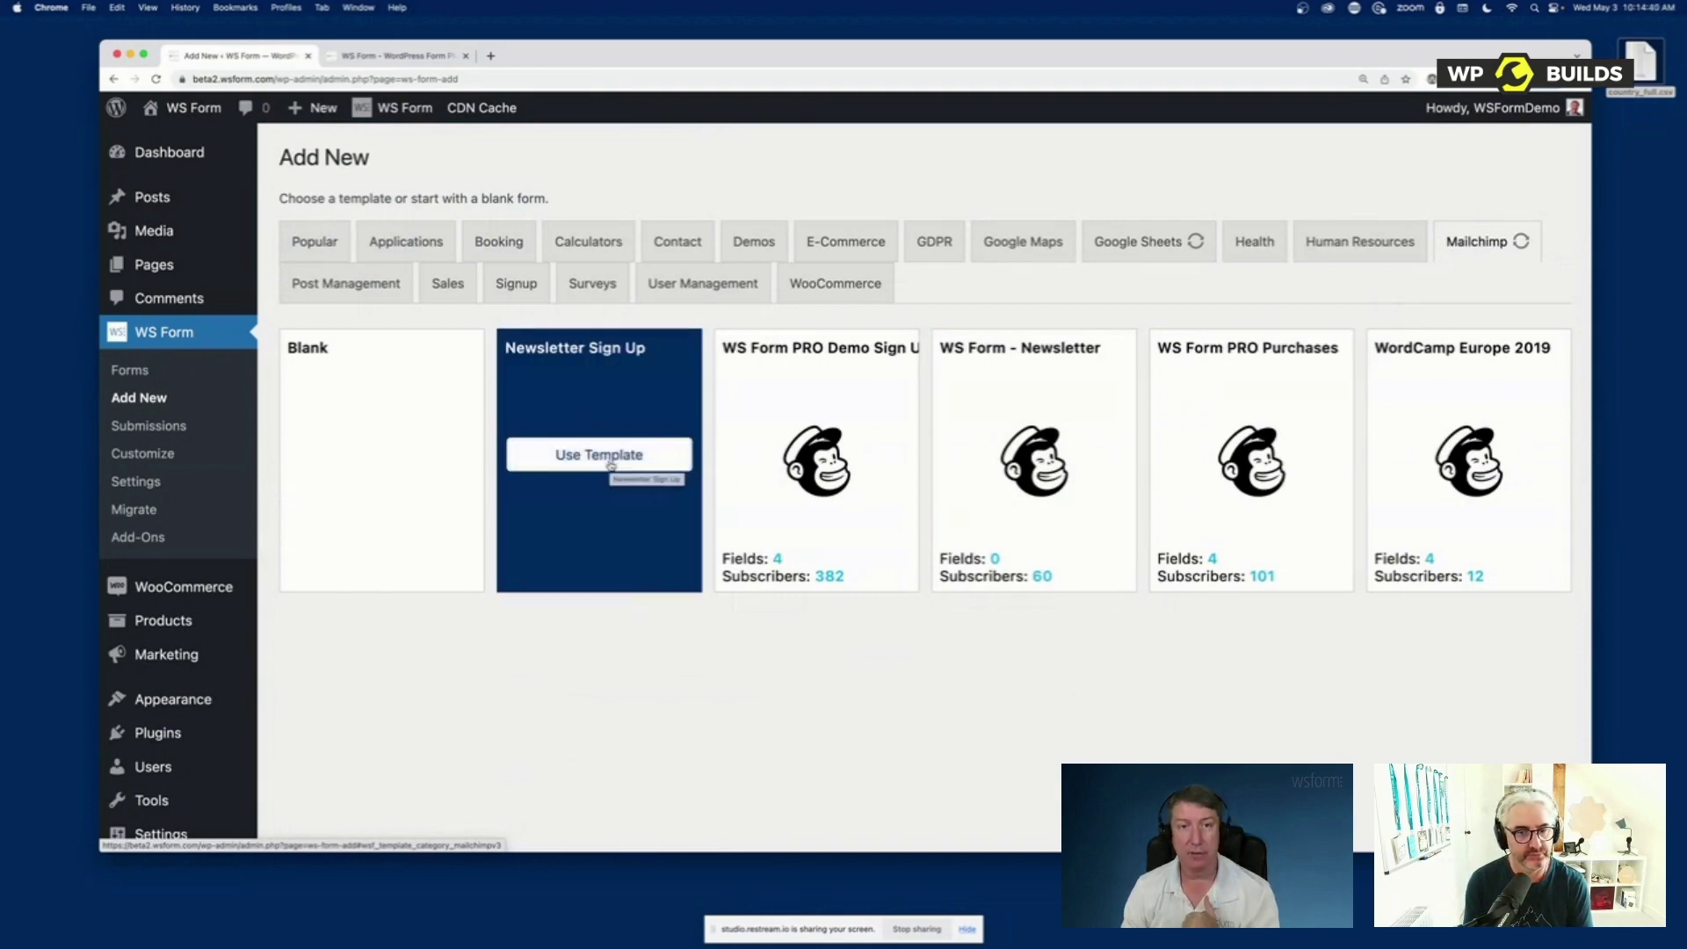
{"action": "left_click", "coordinate": [610, 458]}
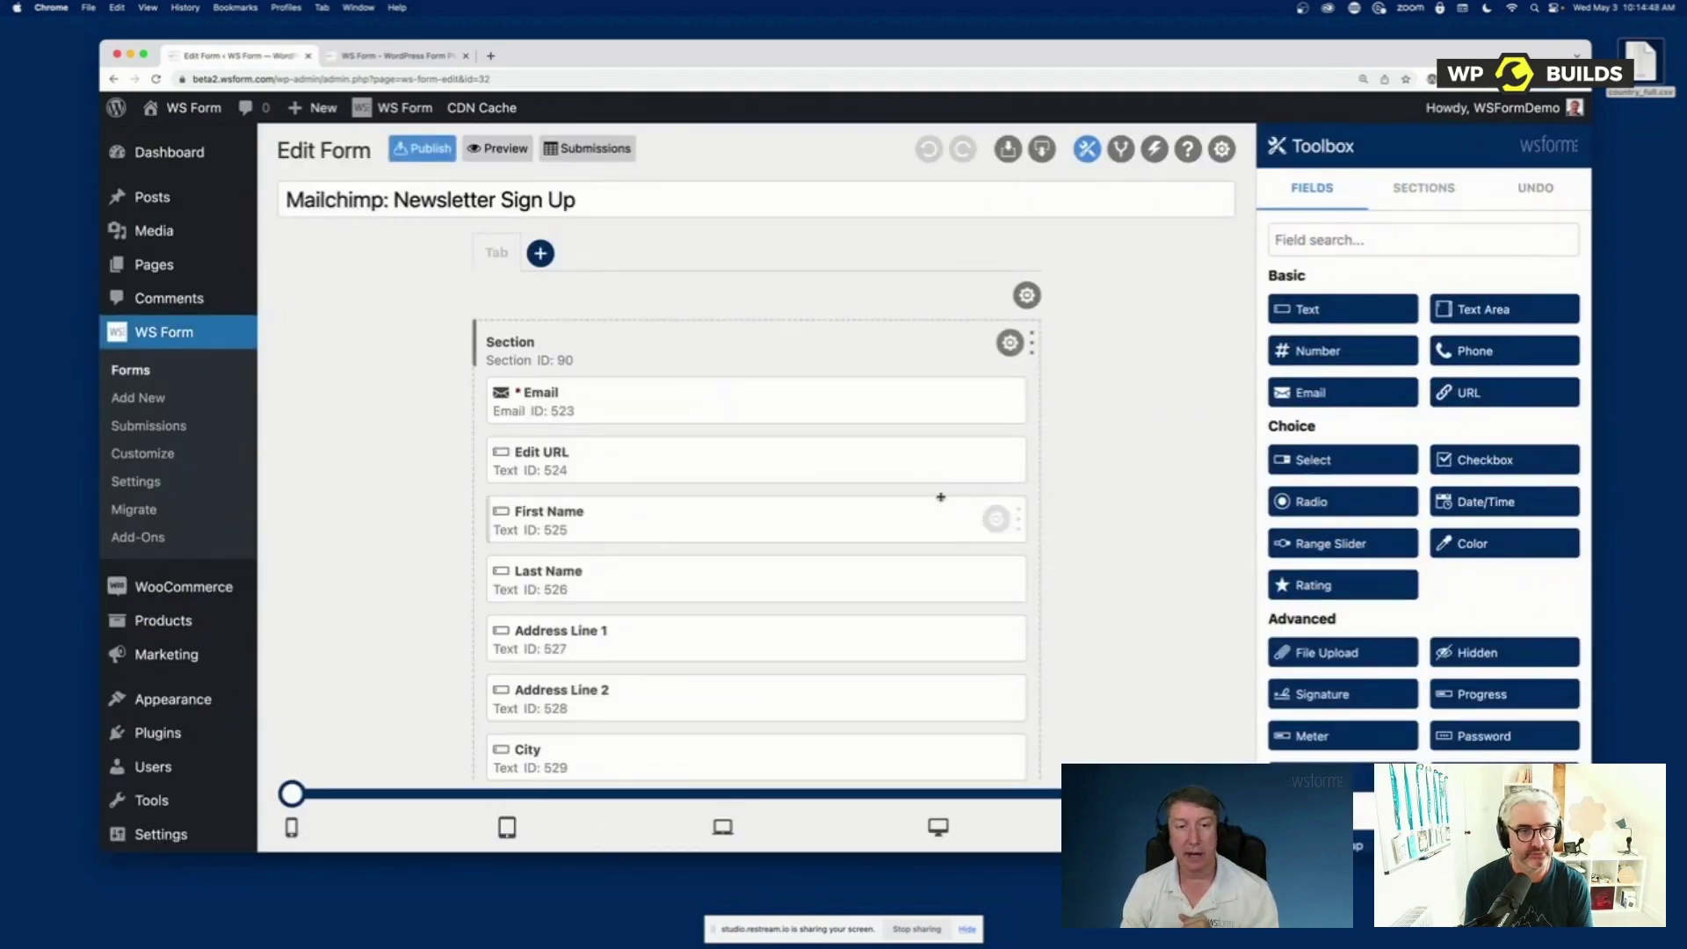
Examine the fields of the Mailchimp: Newsletter Sign Up form from the email field to the submit controls
{"action": "scroll", "coordinate": [939, 497], "scroll_direction": "down", "scroll_amount": 5}
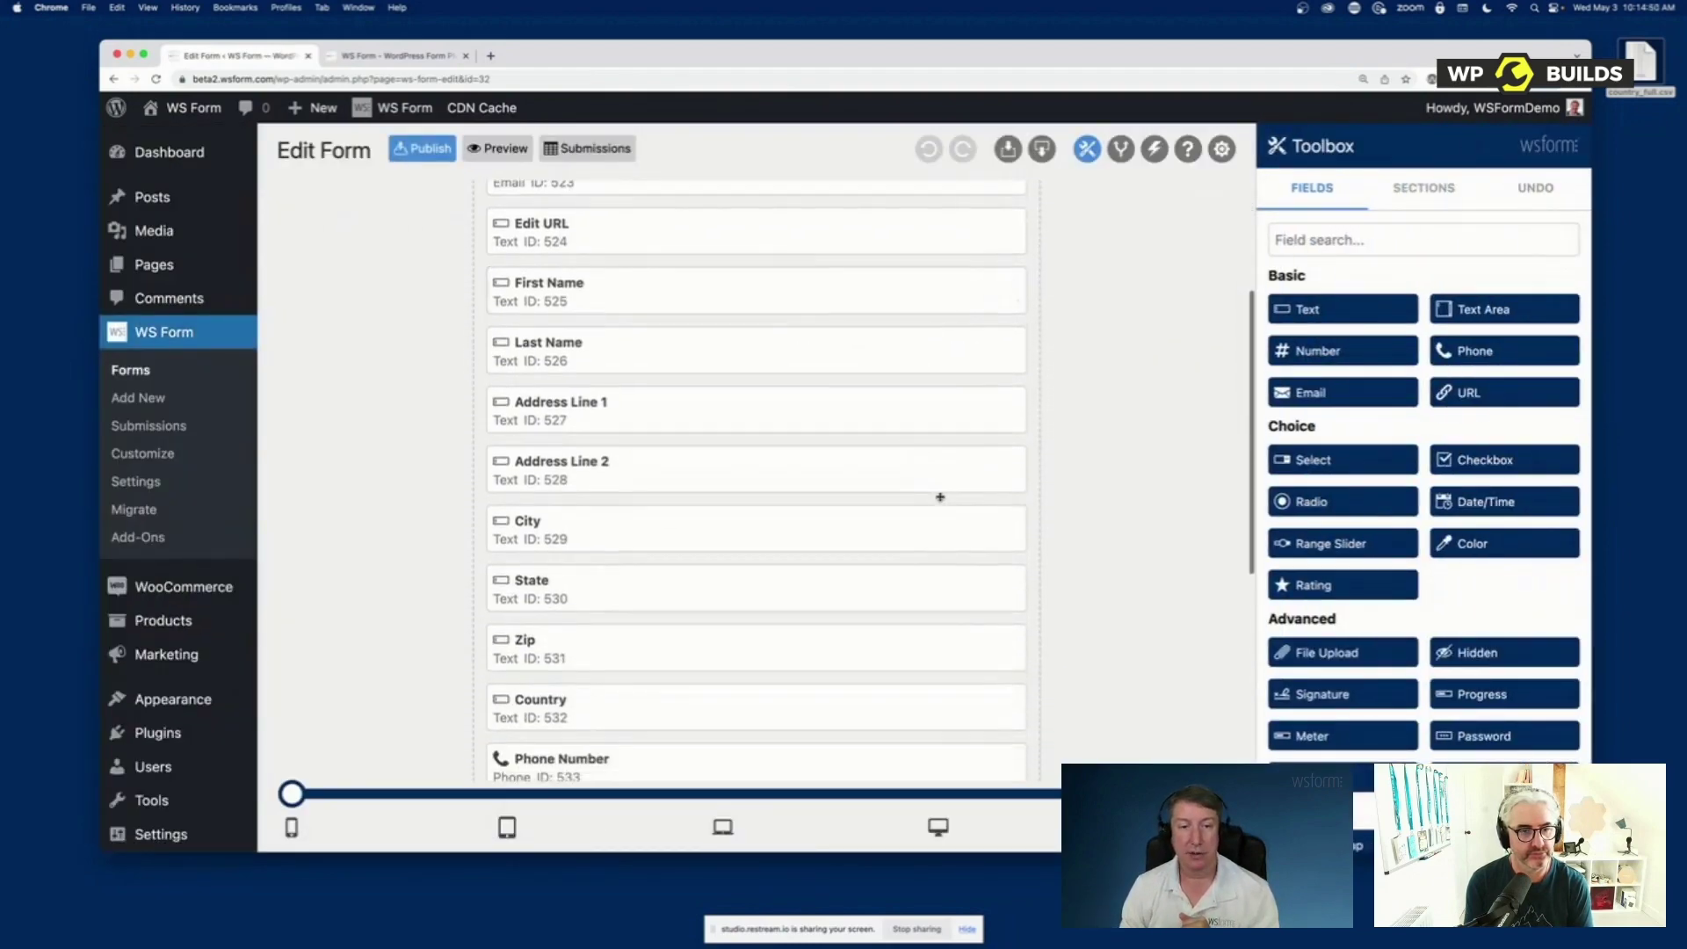
{"action": "scroll", "coordinate": [940, 497], "scroll_direction": "down", "scroll_amount": 5}
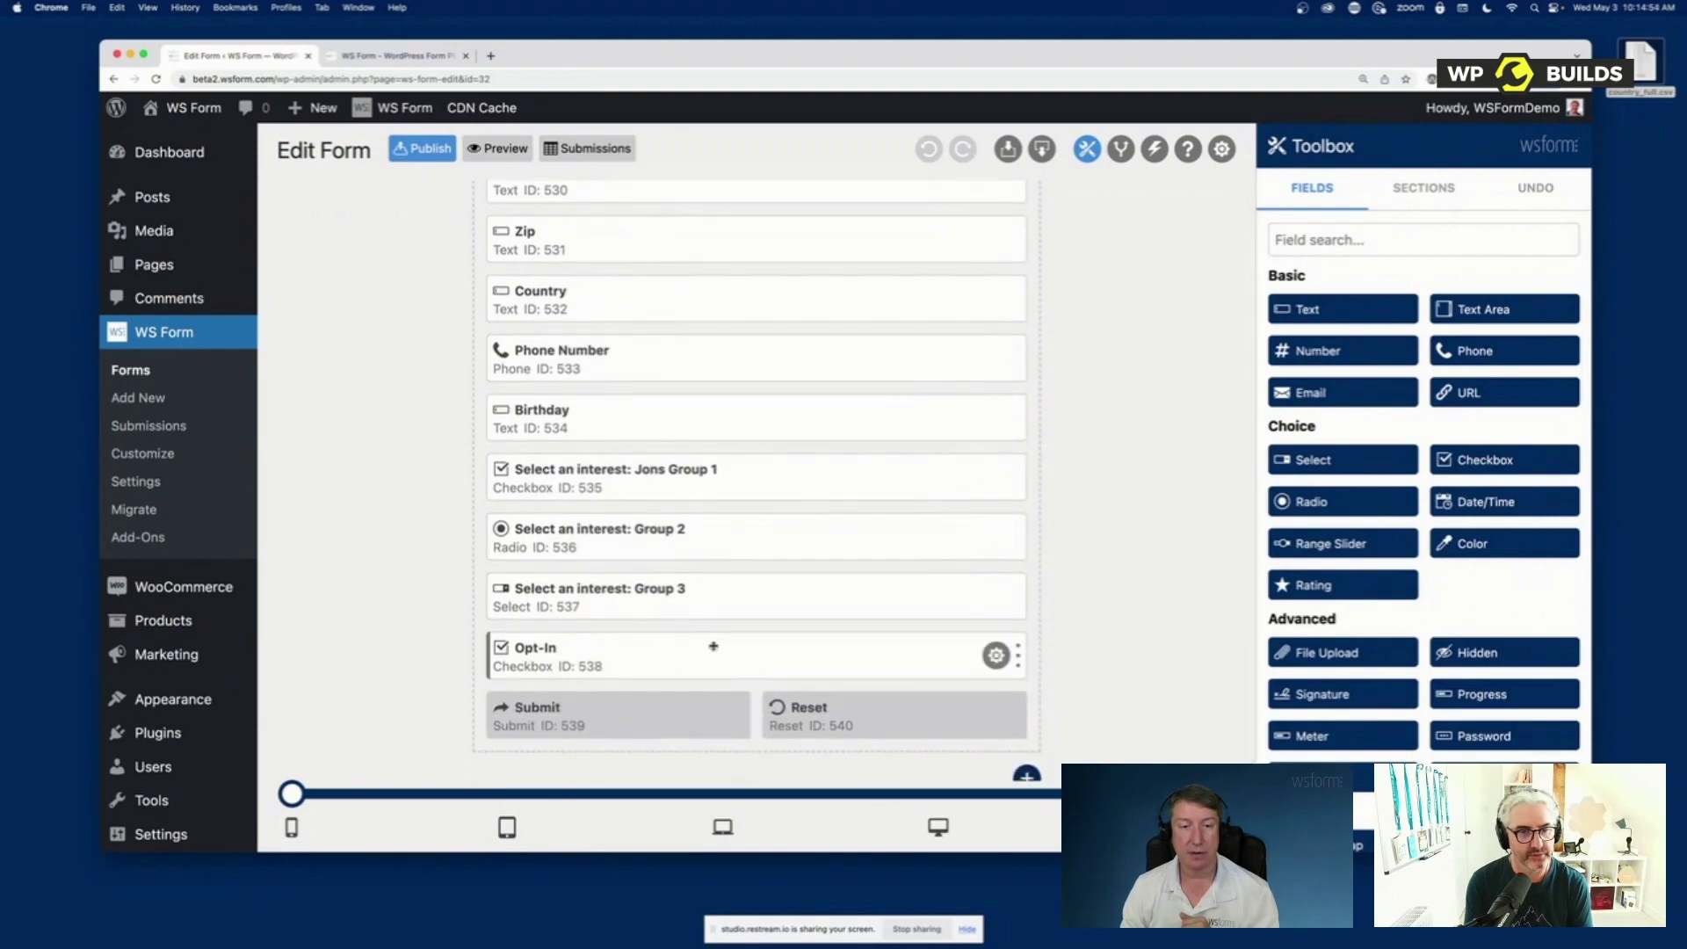
{"action": "scroll", "coordinate": [714, 647], "scroll_direction": "up", "scroll_amount": 2}
{"action": "scroll", "coordinate": [713, 646], "scroll_direction": "up", "scroll_amount": 5}
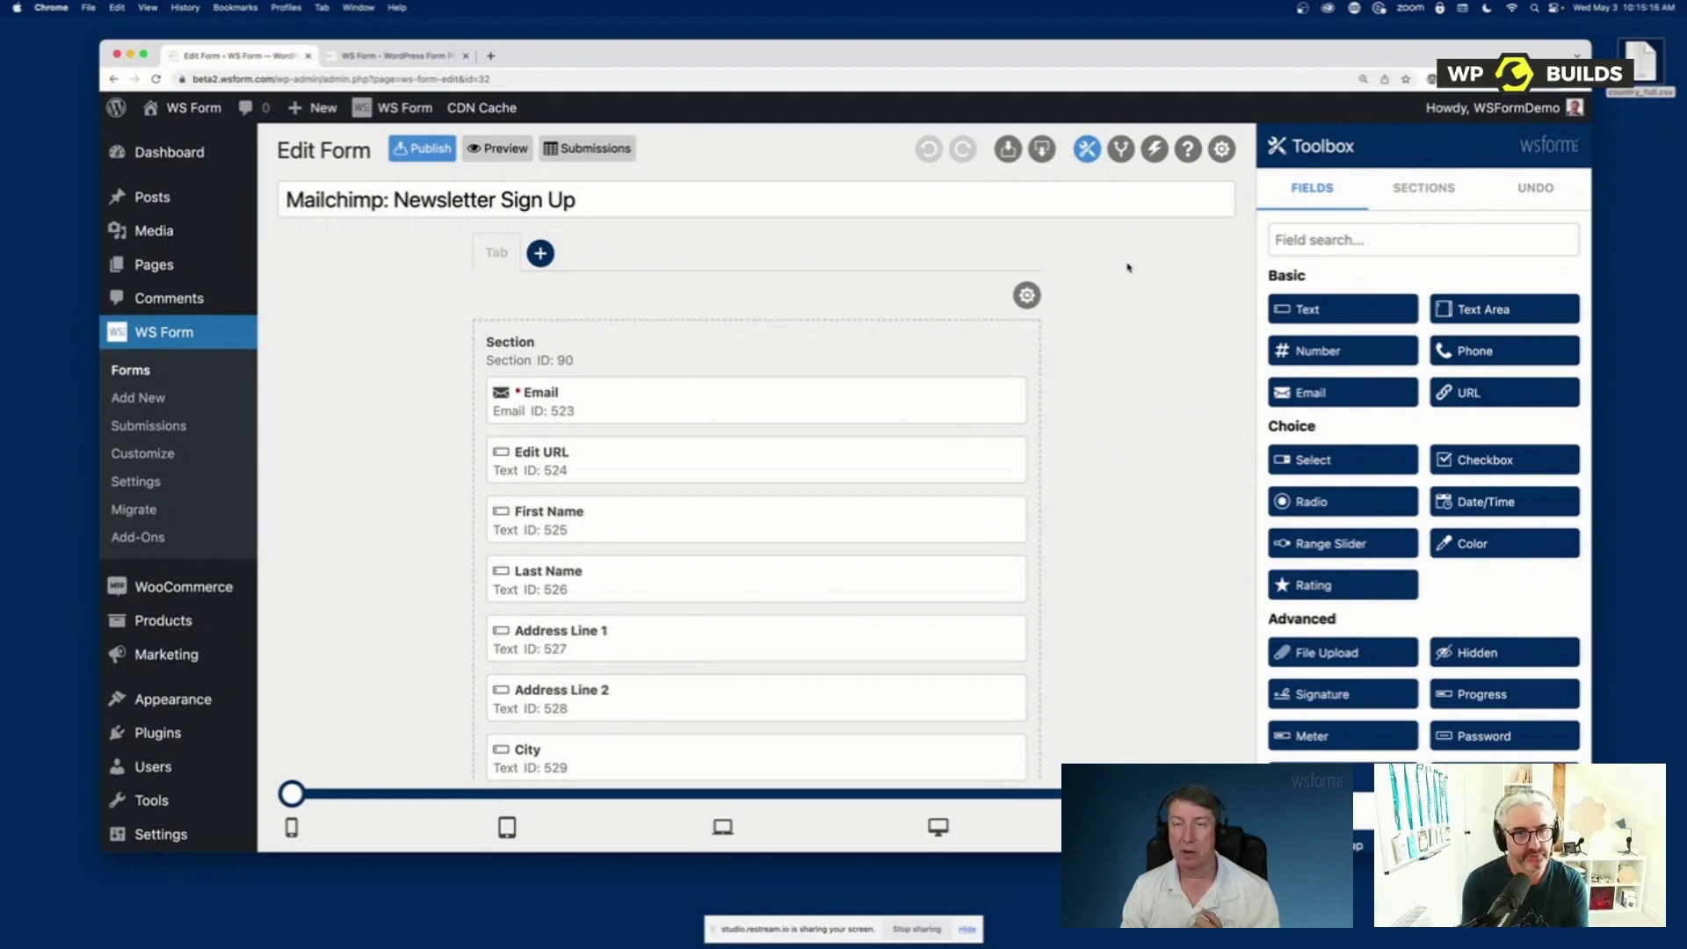
Open the form's Add to Mailchimp action and examine its list, opt-in and field mapping settings
{"action": "left_click", "coordinate": [1154, 150]}
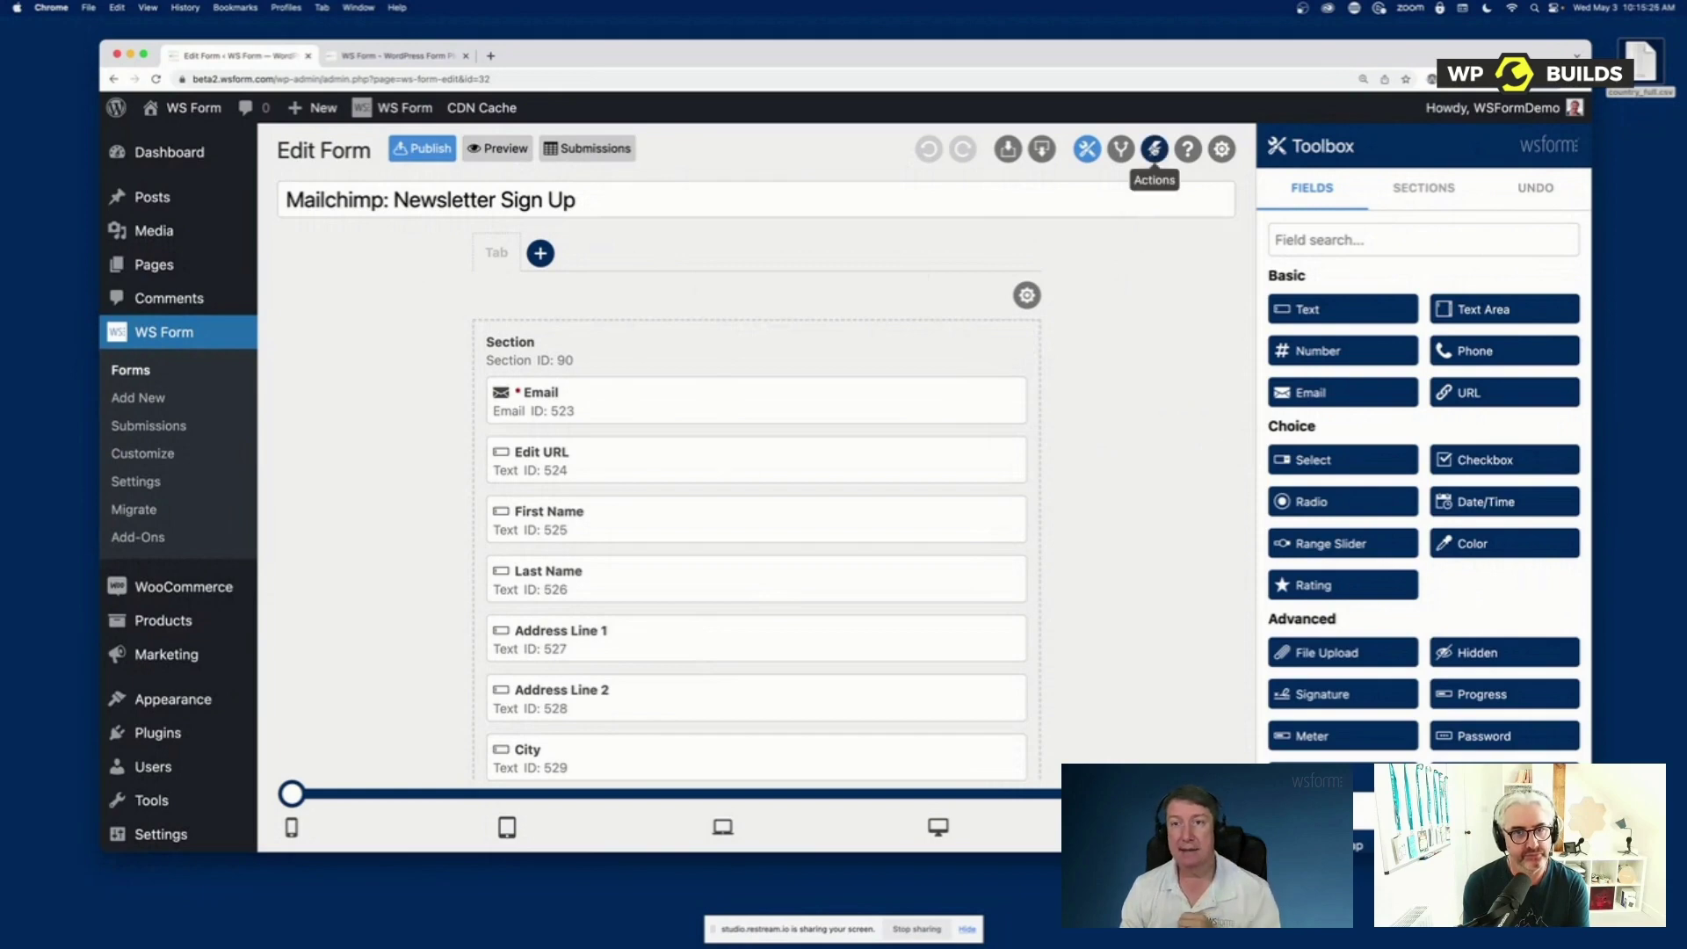
{"action": "left_click", "coordinate": [1153, 149]}
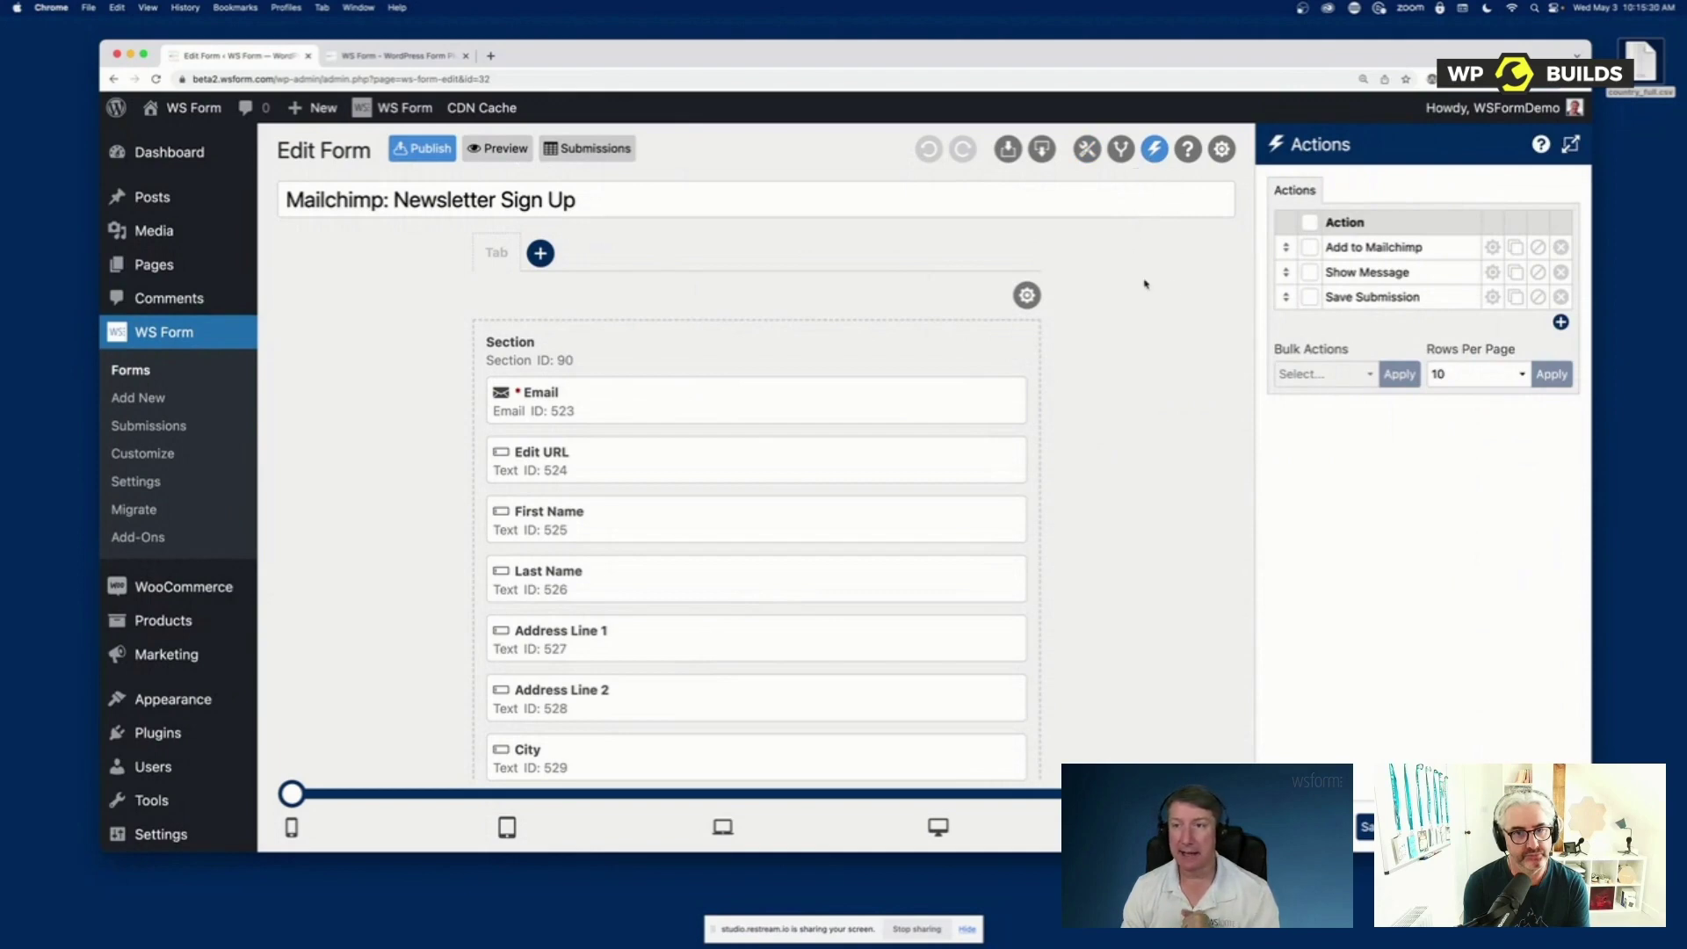
{"action": "left_click", "coordinate": [1492, 247]}
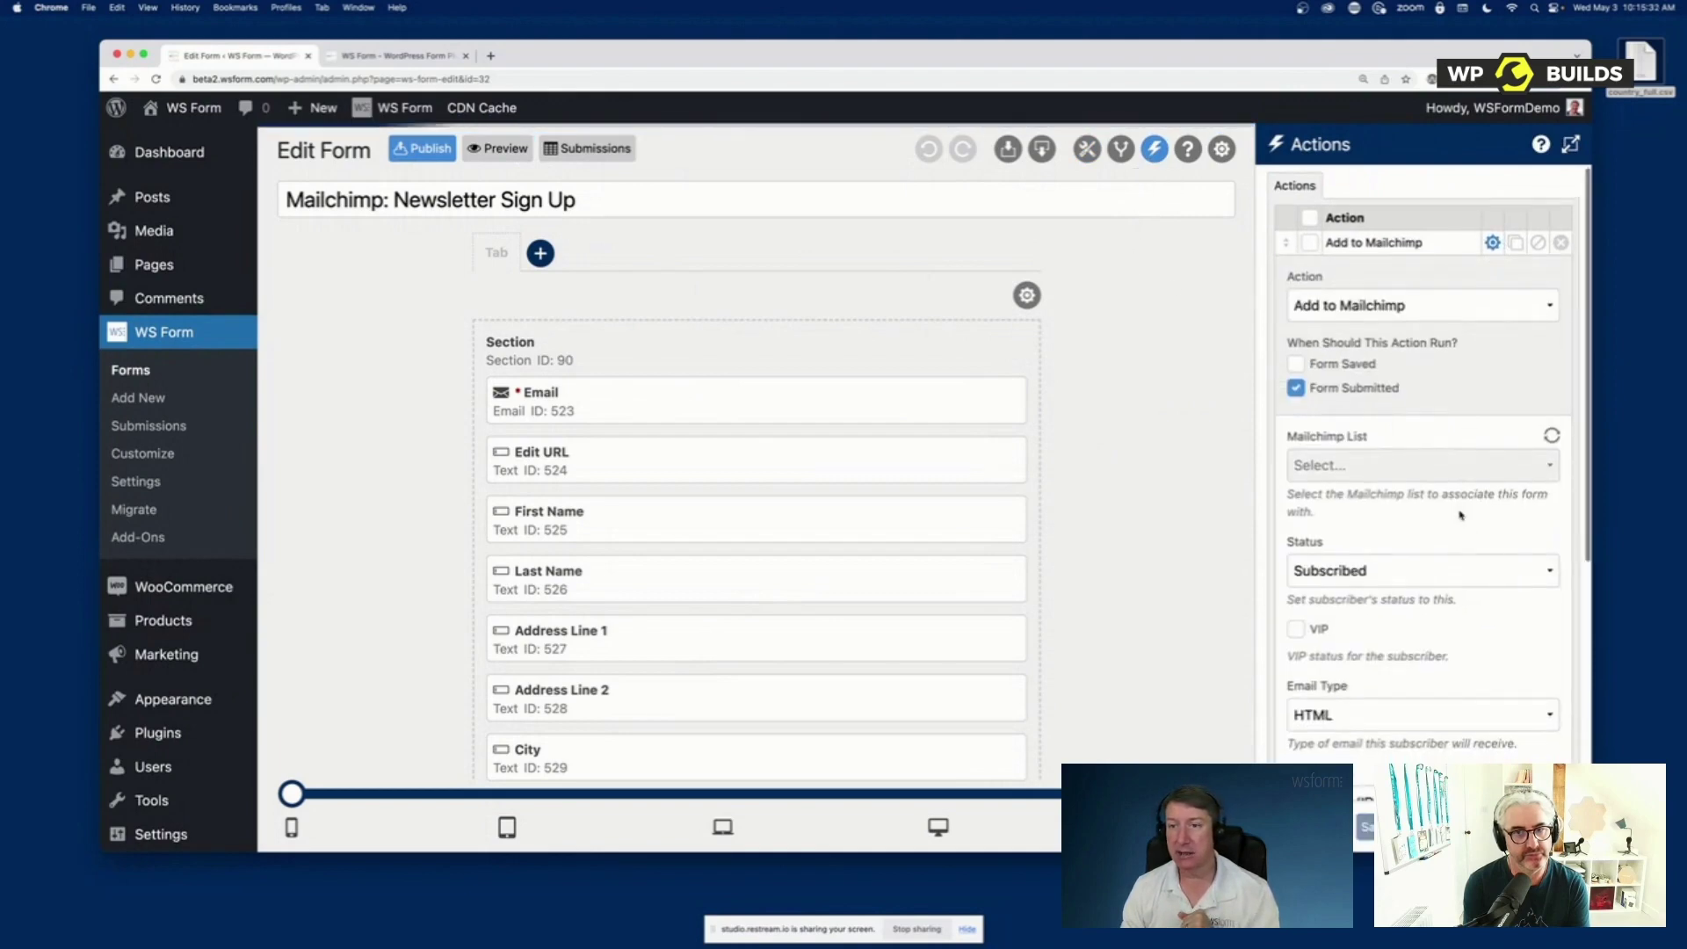
{"action": "scroll", "coordinate": [1423, 475], "scroll_direction": "down", "scroll_amount": 5}
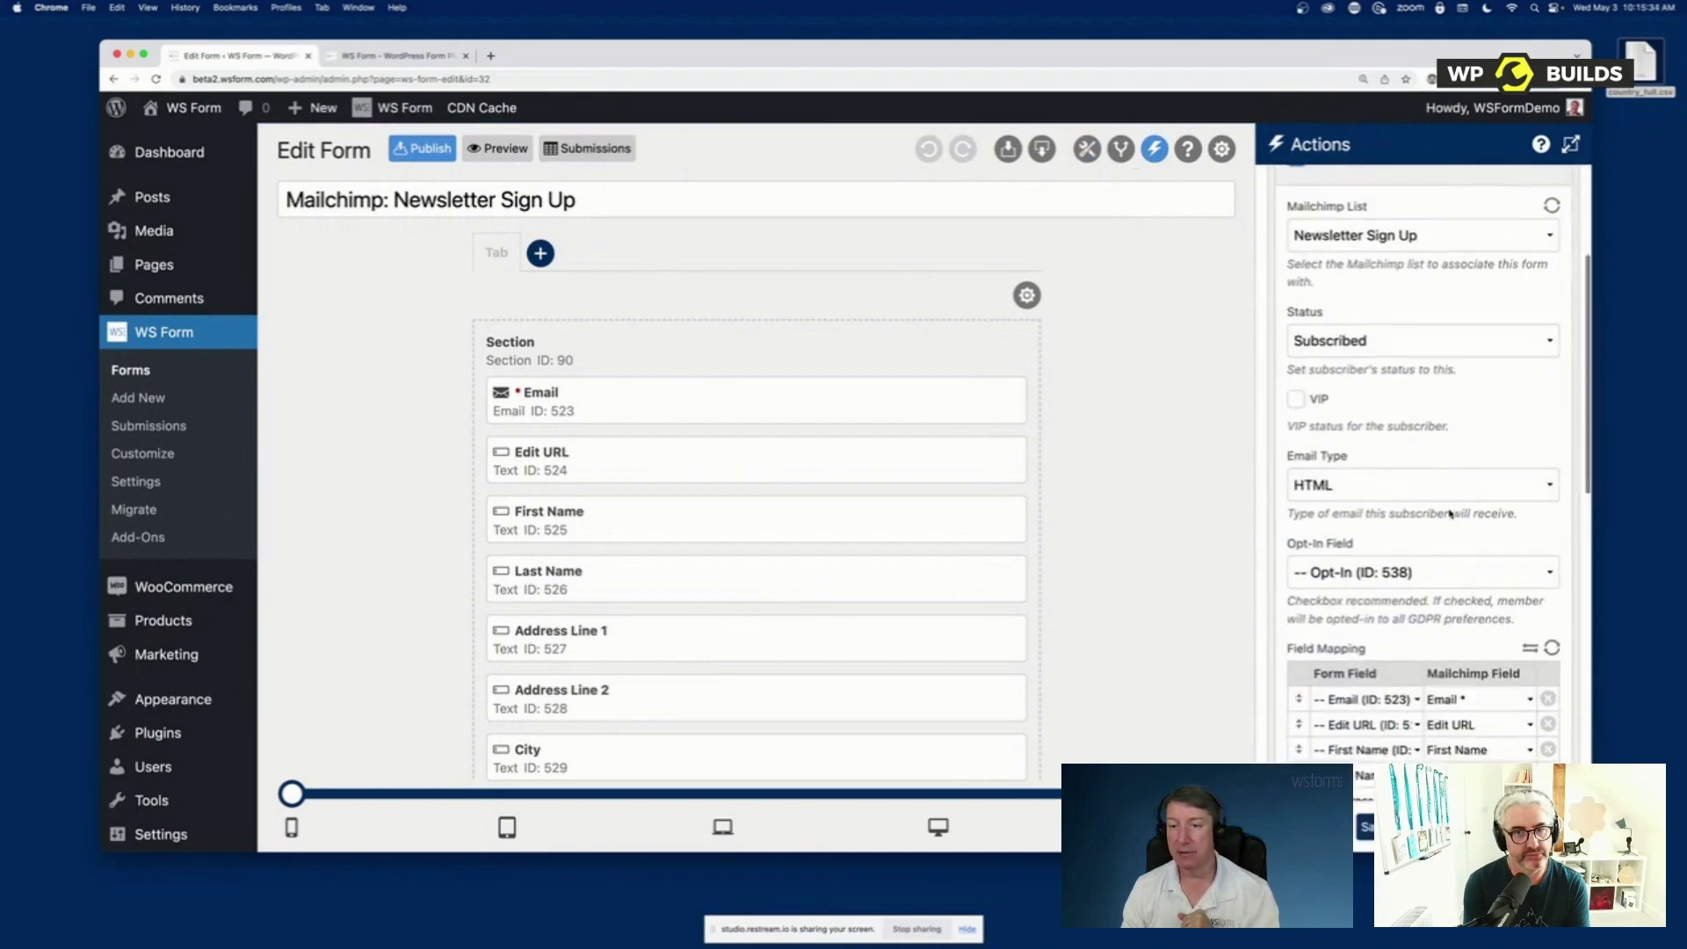
{"action": "scroll", "coordinate": [1449, 512], "scroll_direction": "down", "scroll_amount": 2}
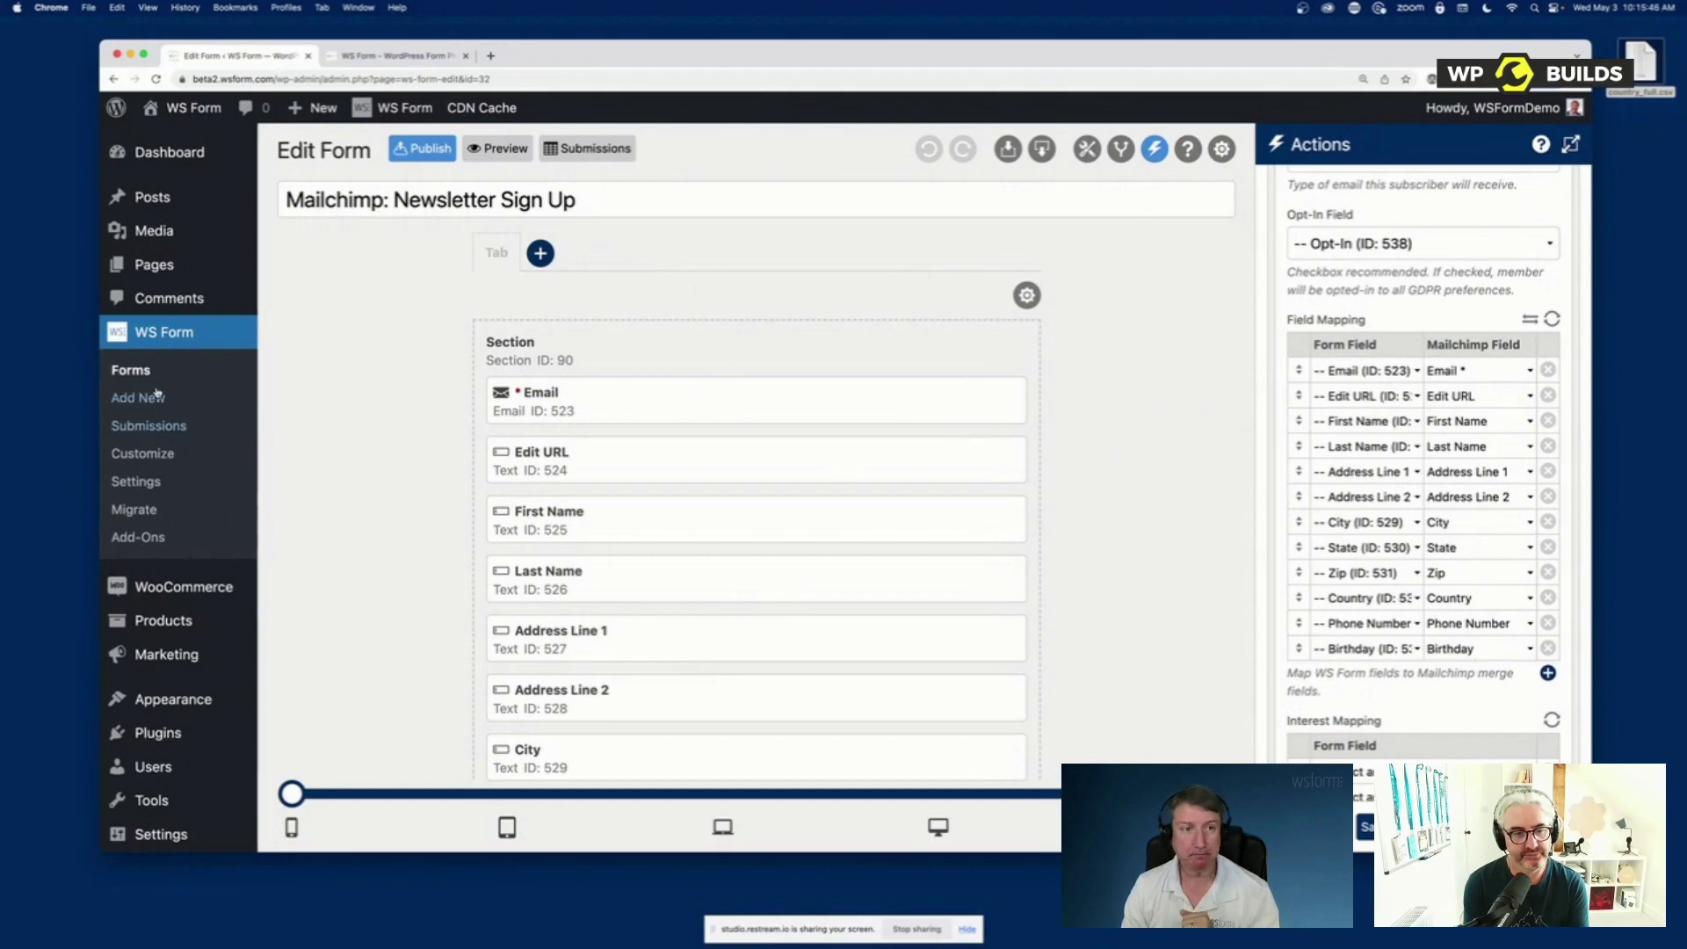
Create another new form from the Contact Us template among the Popular templates
{"action": "left_click", "coordinate": [141, 397]}
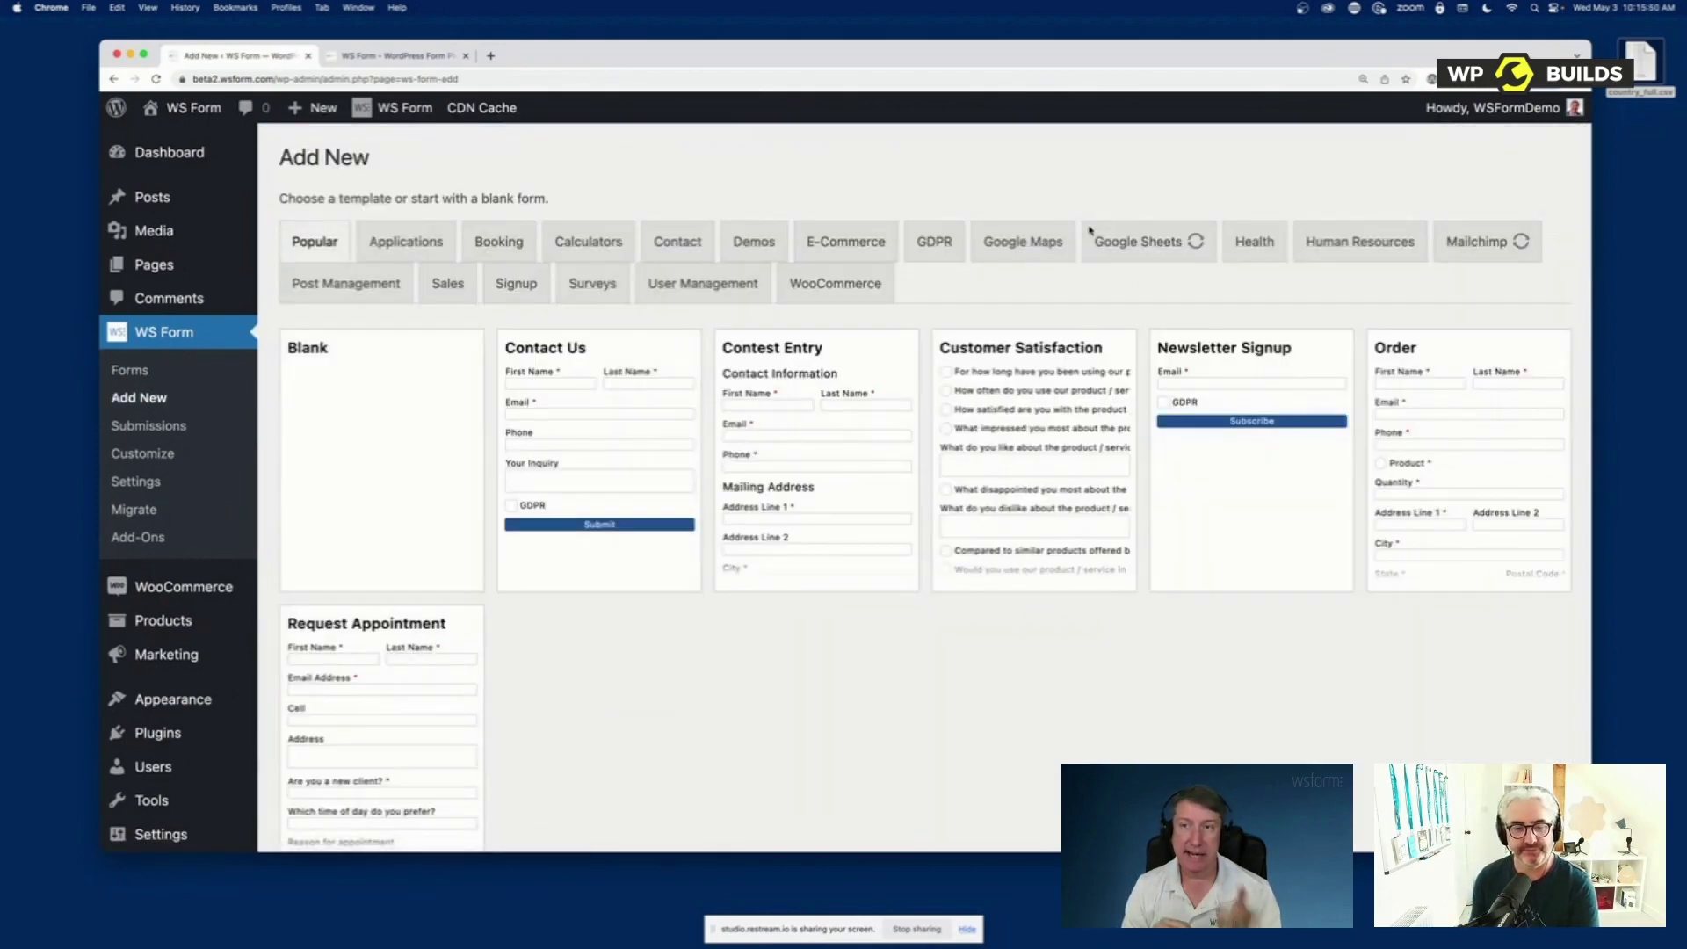
{"action": "mouse_move", "coordinate": [569, 453]}
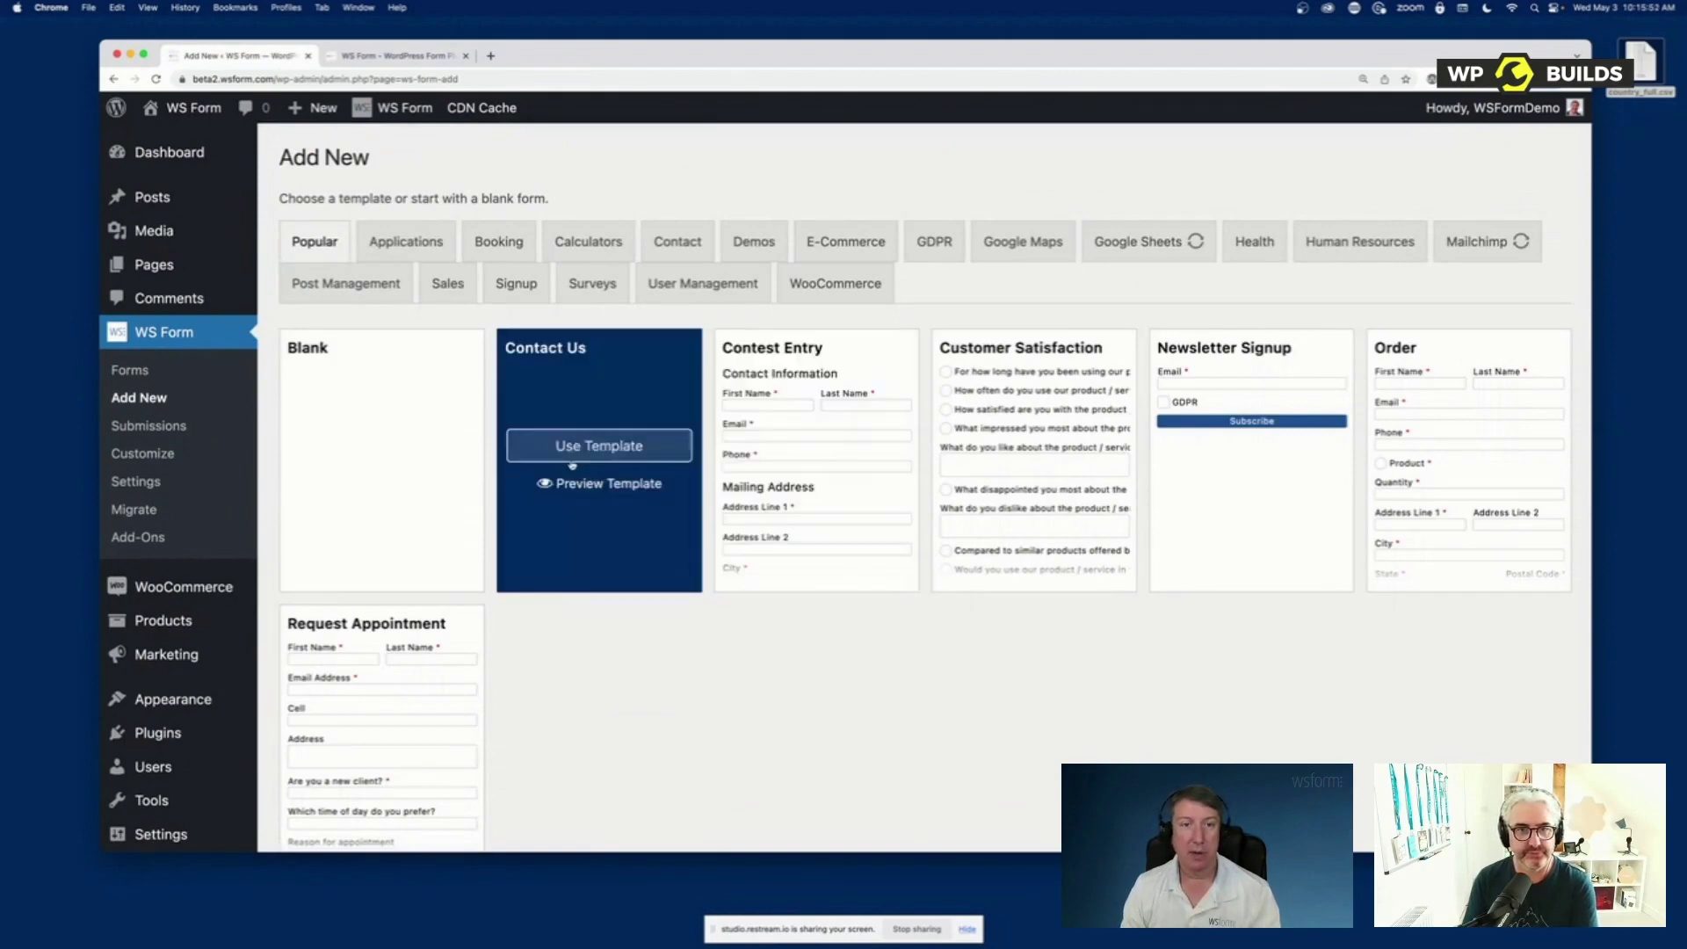
{"action": "left_click", "coordinate": [569, 446]}
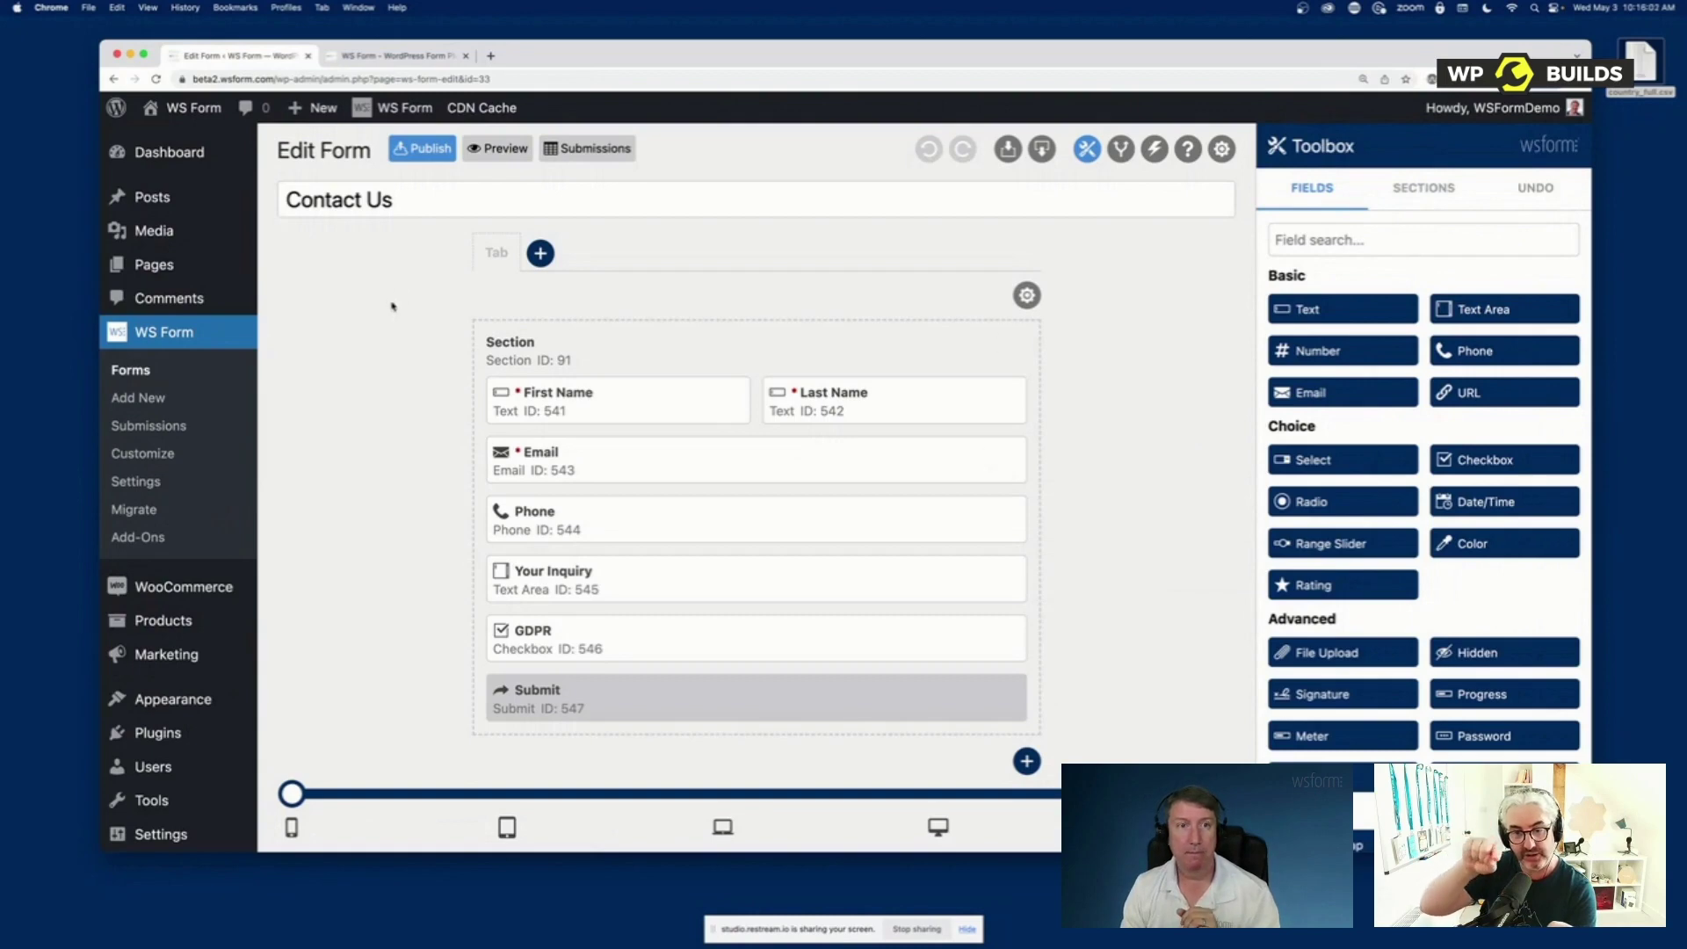
Return from the Contact Us form to the template library and update the Mailchimp templates
{"action": "left_click", "coordinate": [113, 79]}
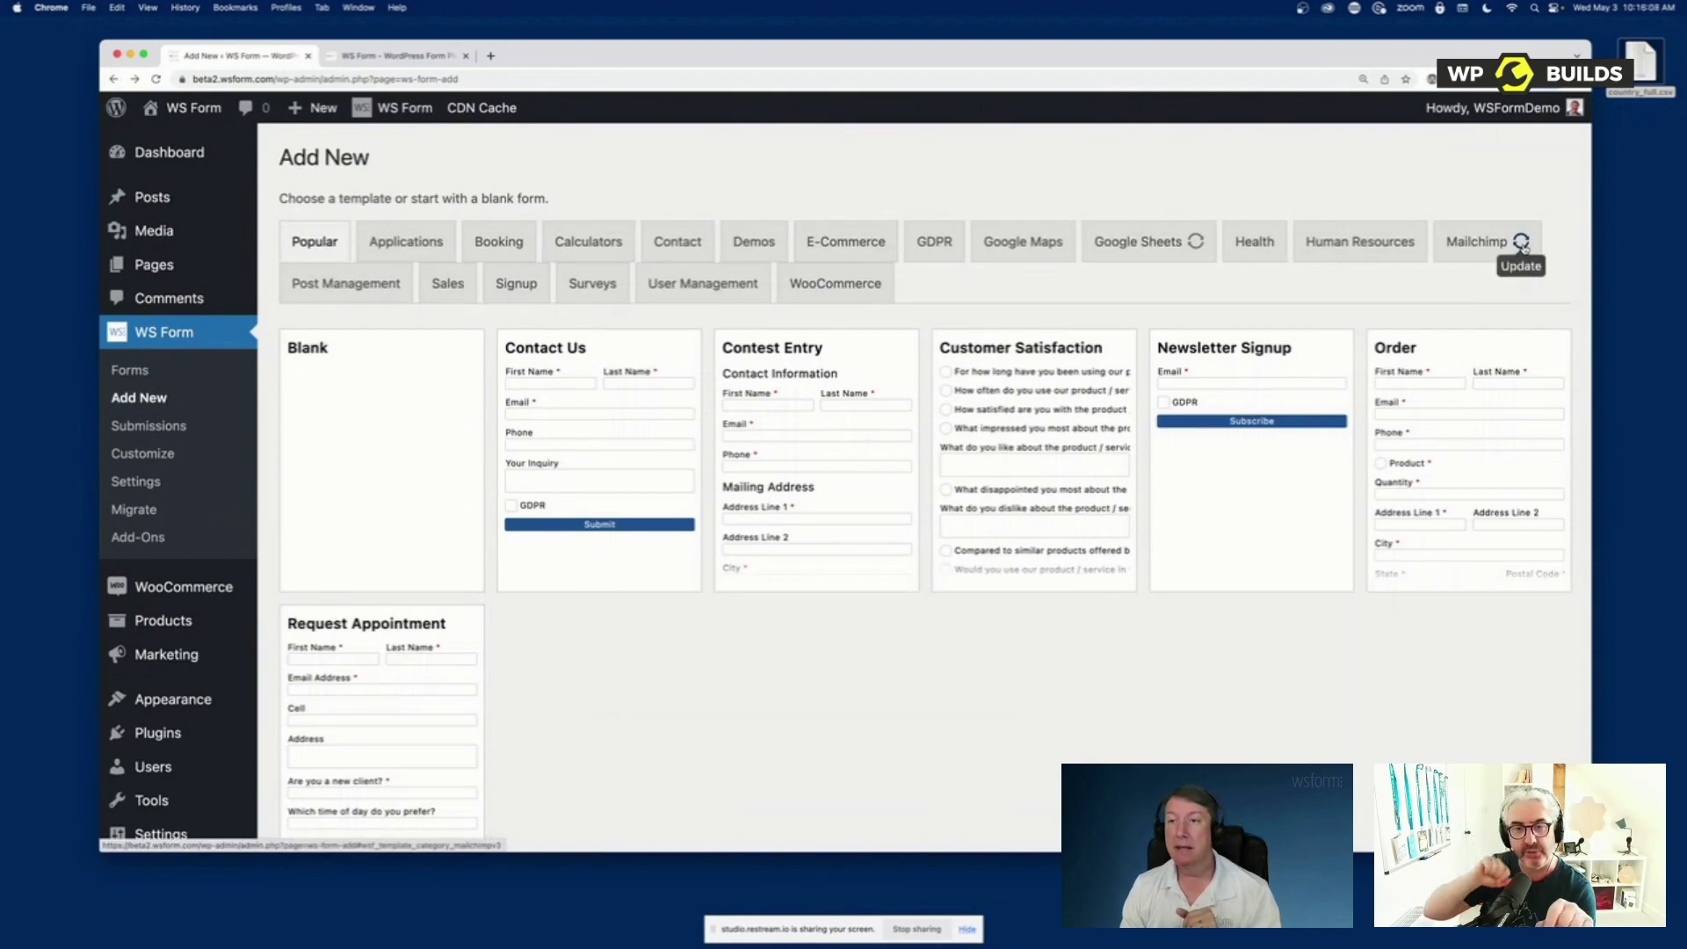
{"action": "left_click", "coordinate": [1463, 242]}
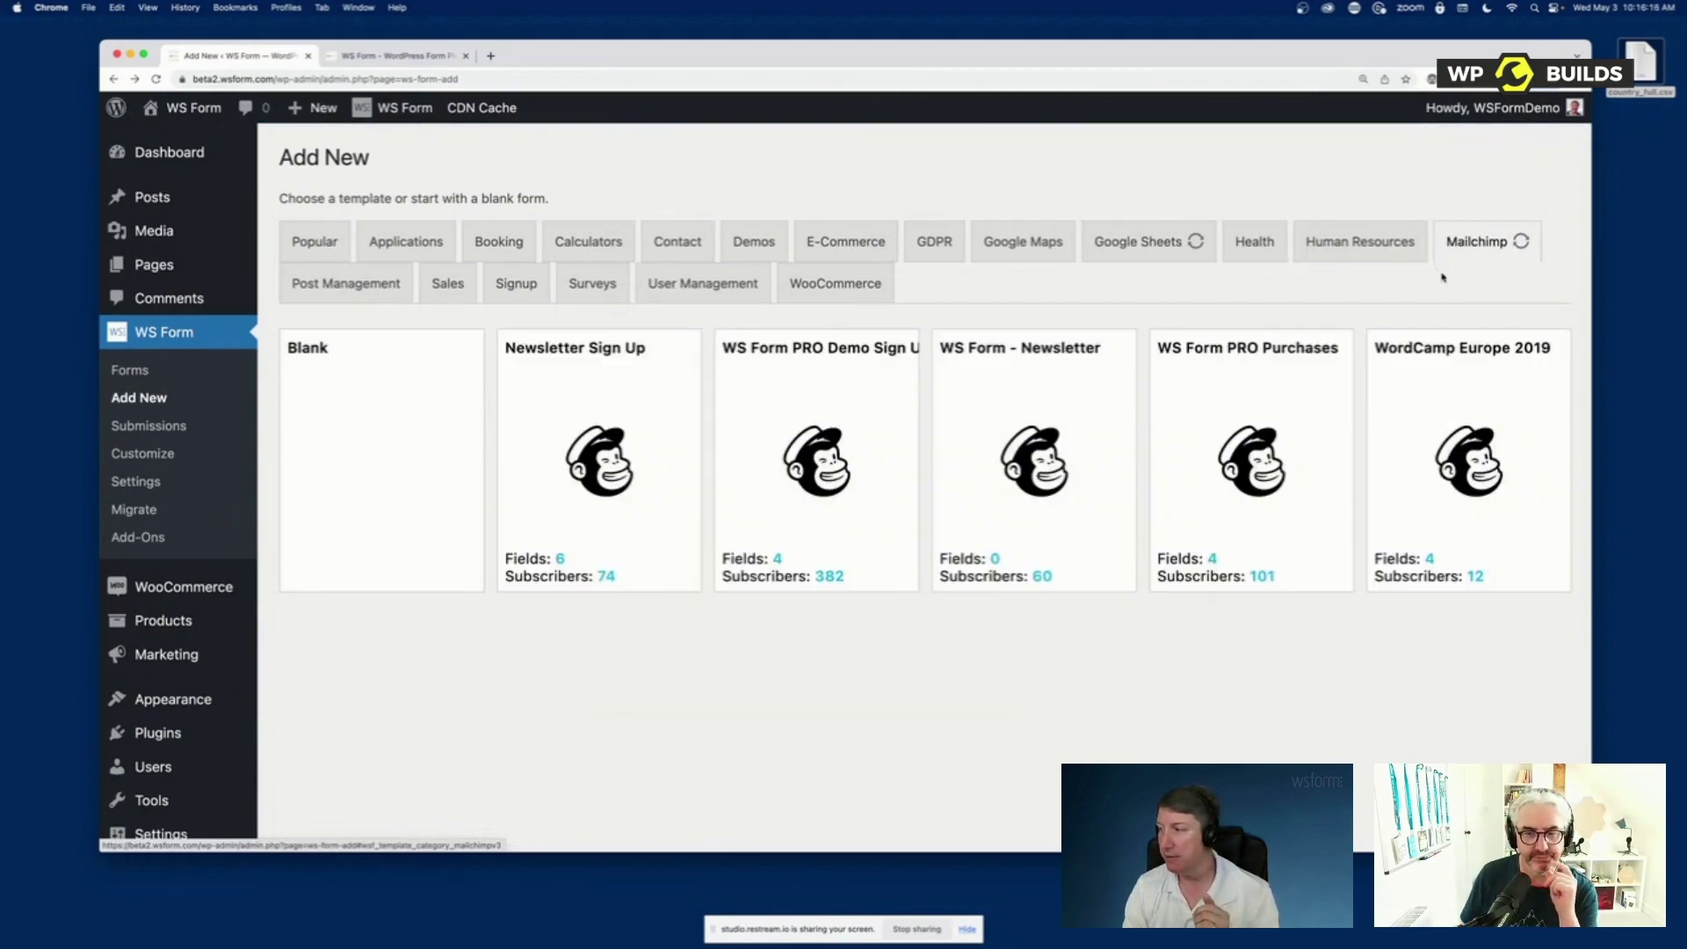
{"action": "left_click", "coordinate": [1522, 249]}
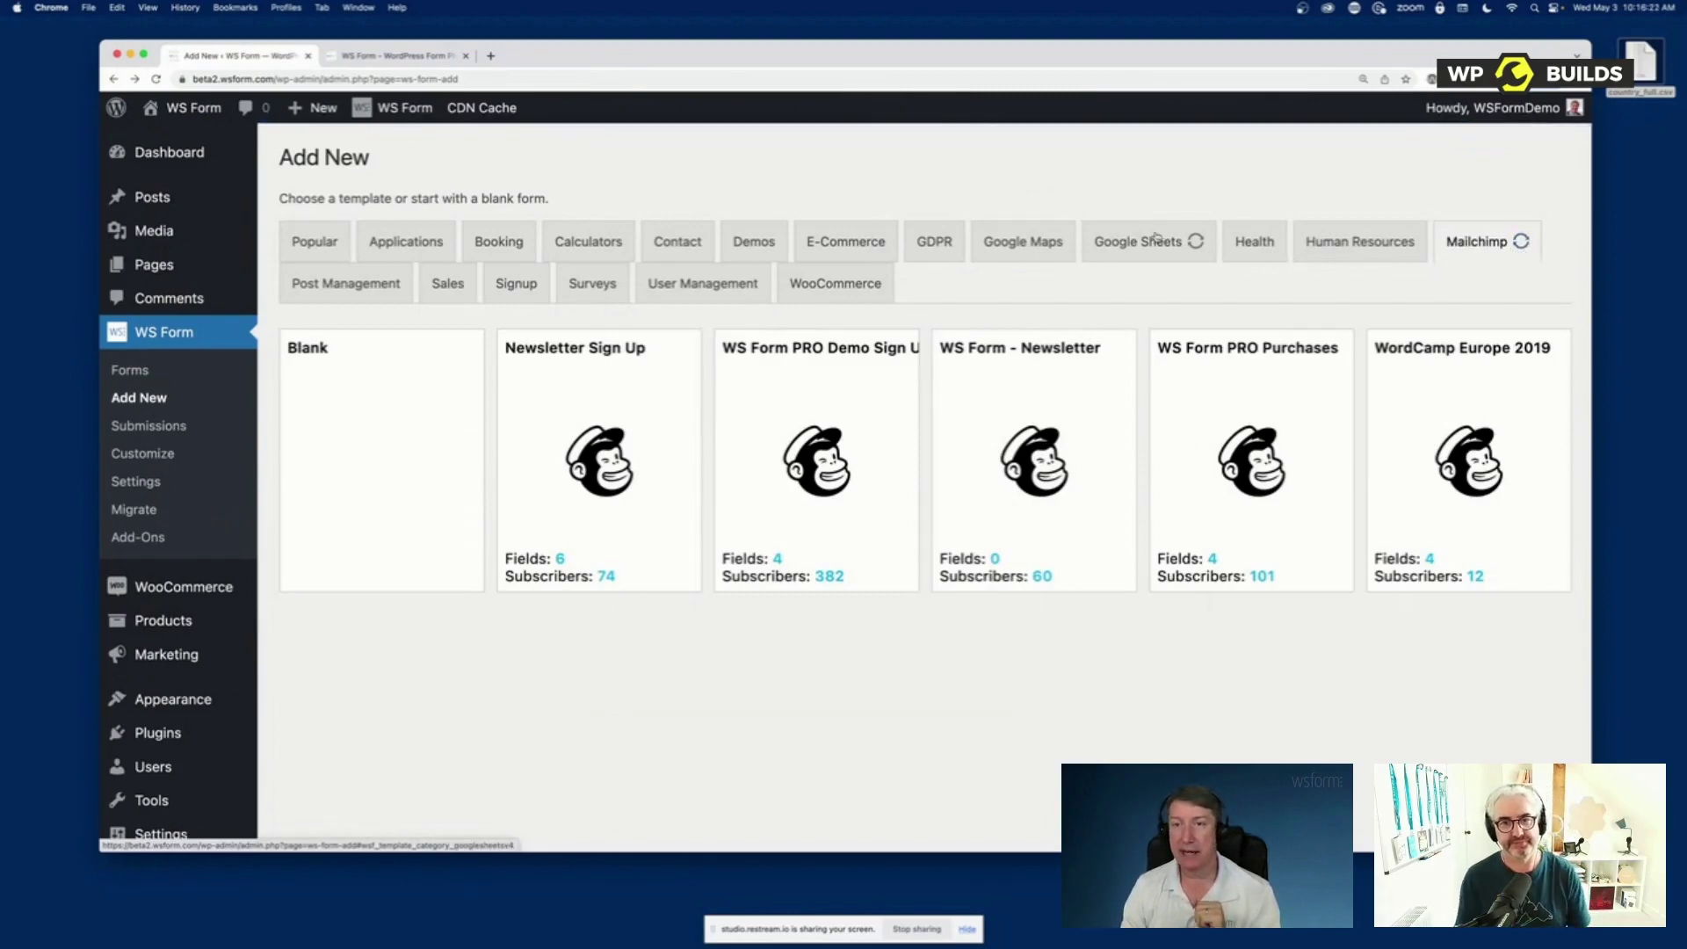
{"action": "left_click", "coordinate": [1522, 243]}
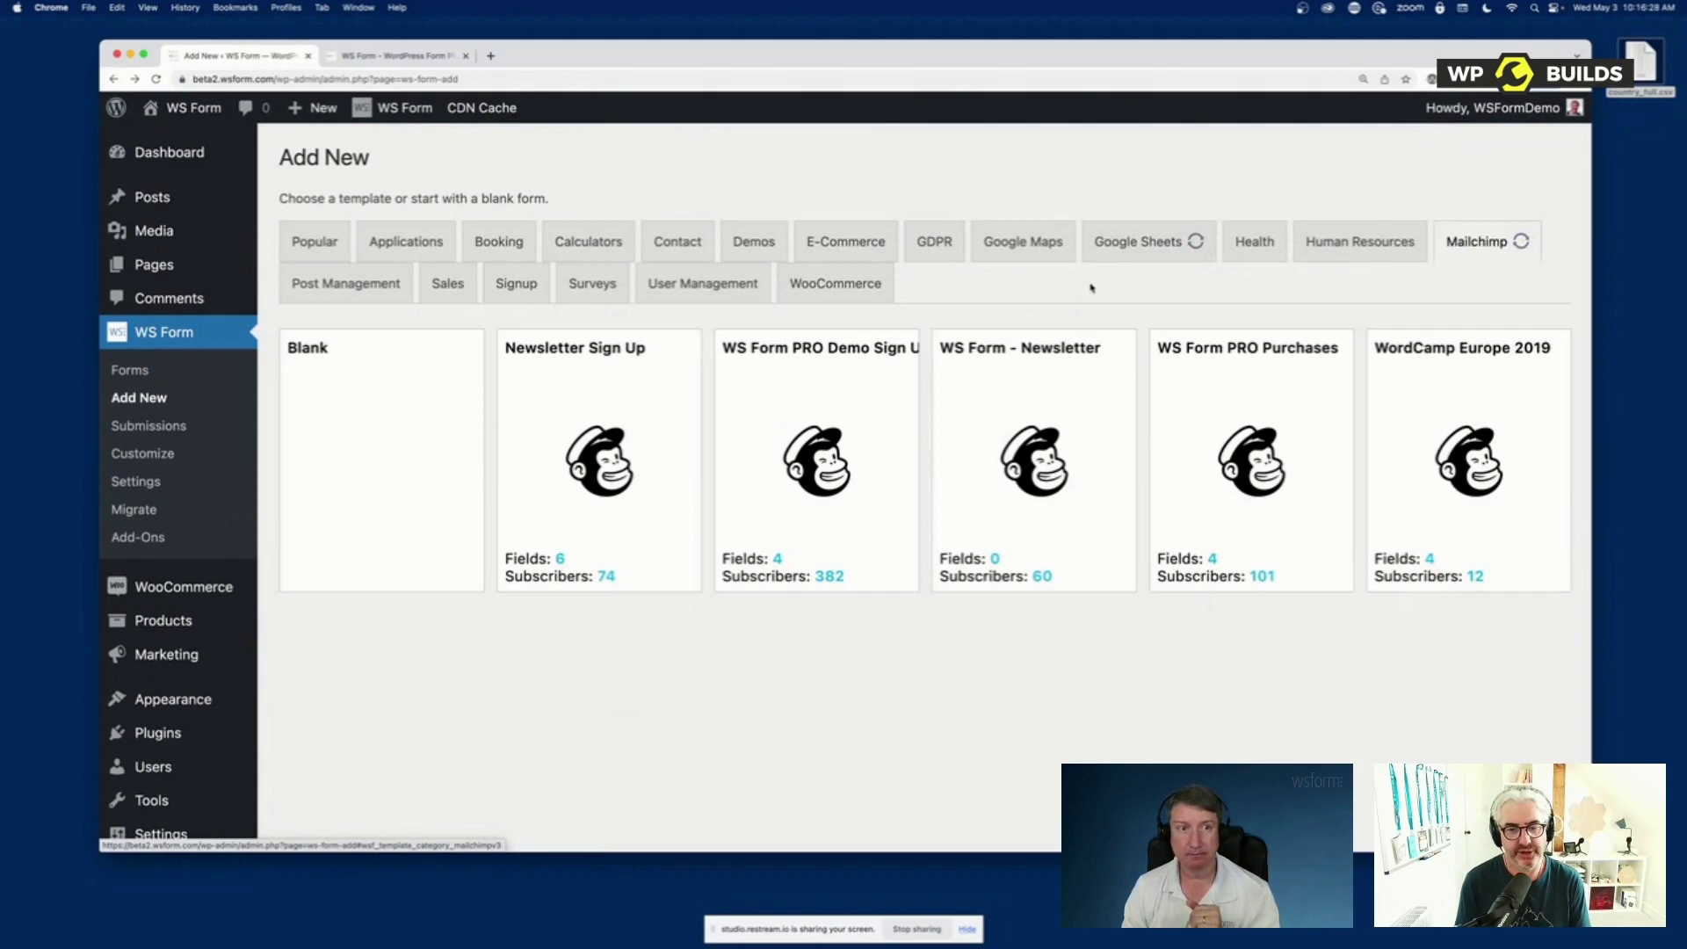
Create a form from the popular Contact Us template, add a second tab to it and return to the first tab
{"action": "mouse_move", "coordinate": [353, 365]}
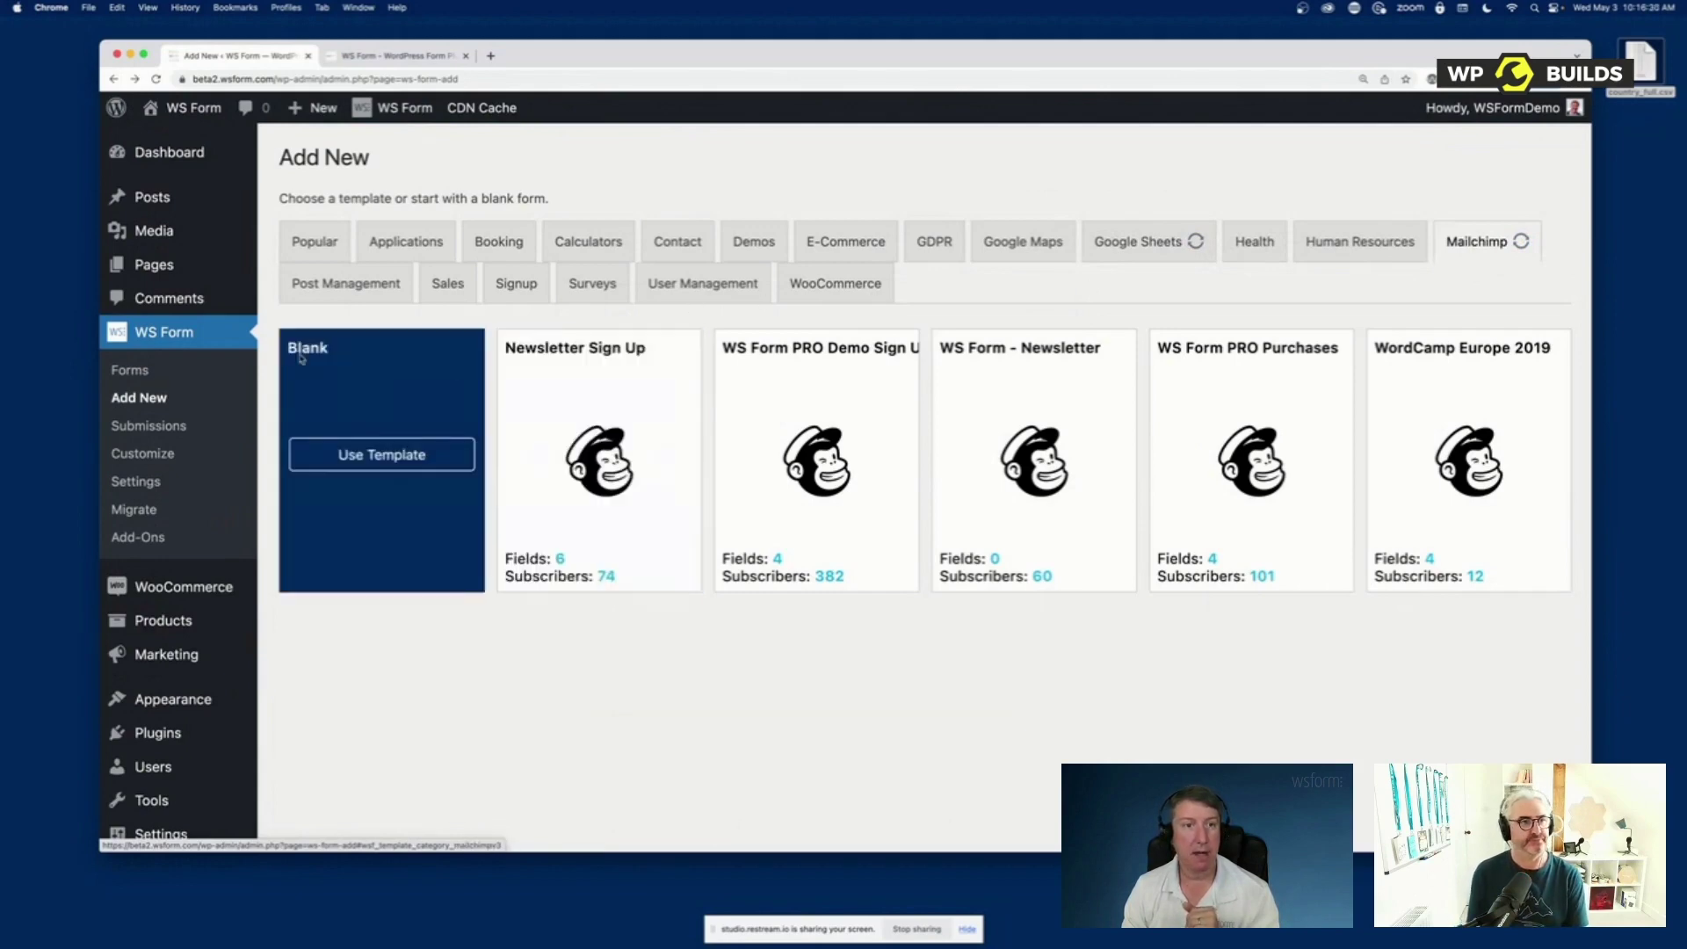
{"action": "mouse_move", "coordinate": [663, 484]}
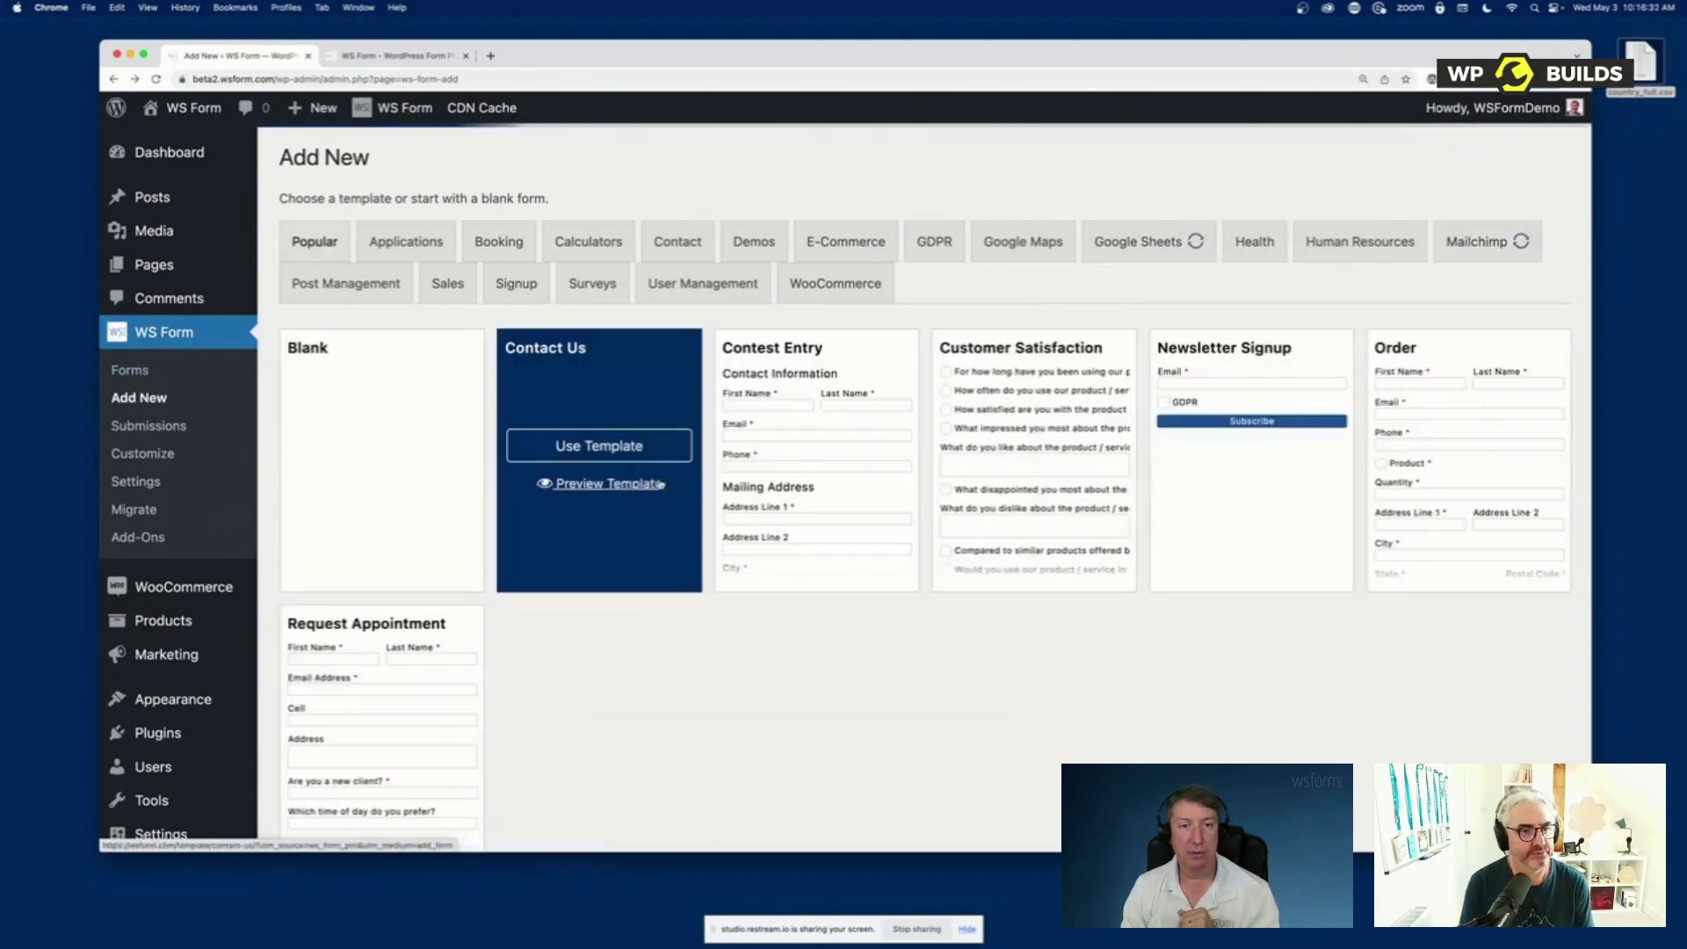
{"action": "left_click", "coordinate": [639, 455]}
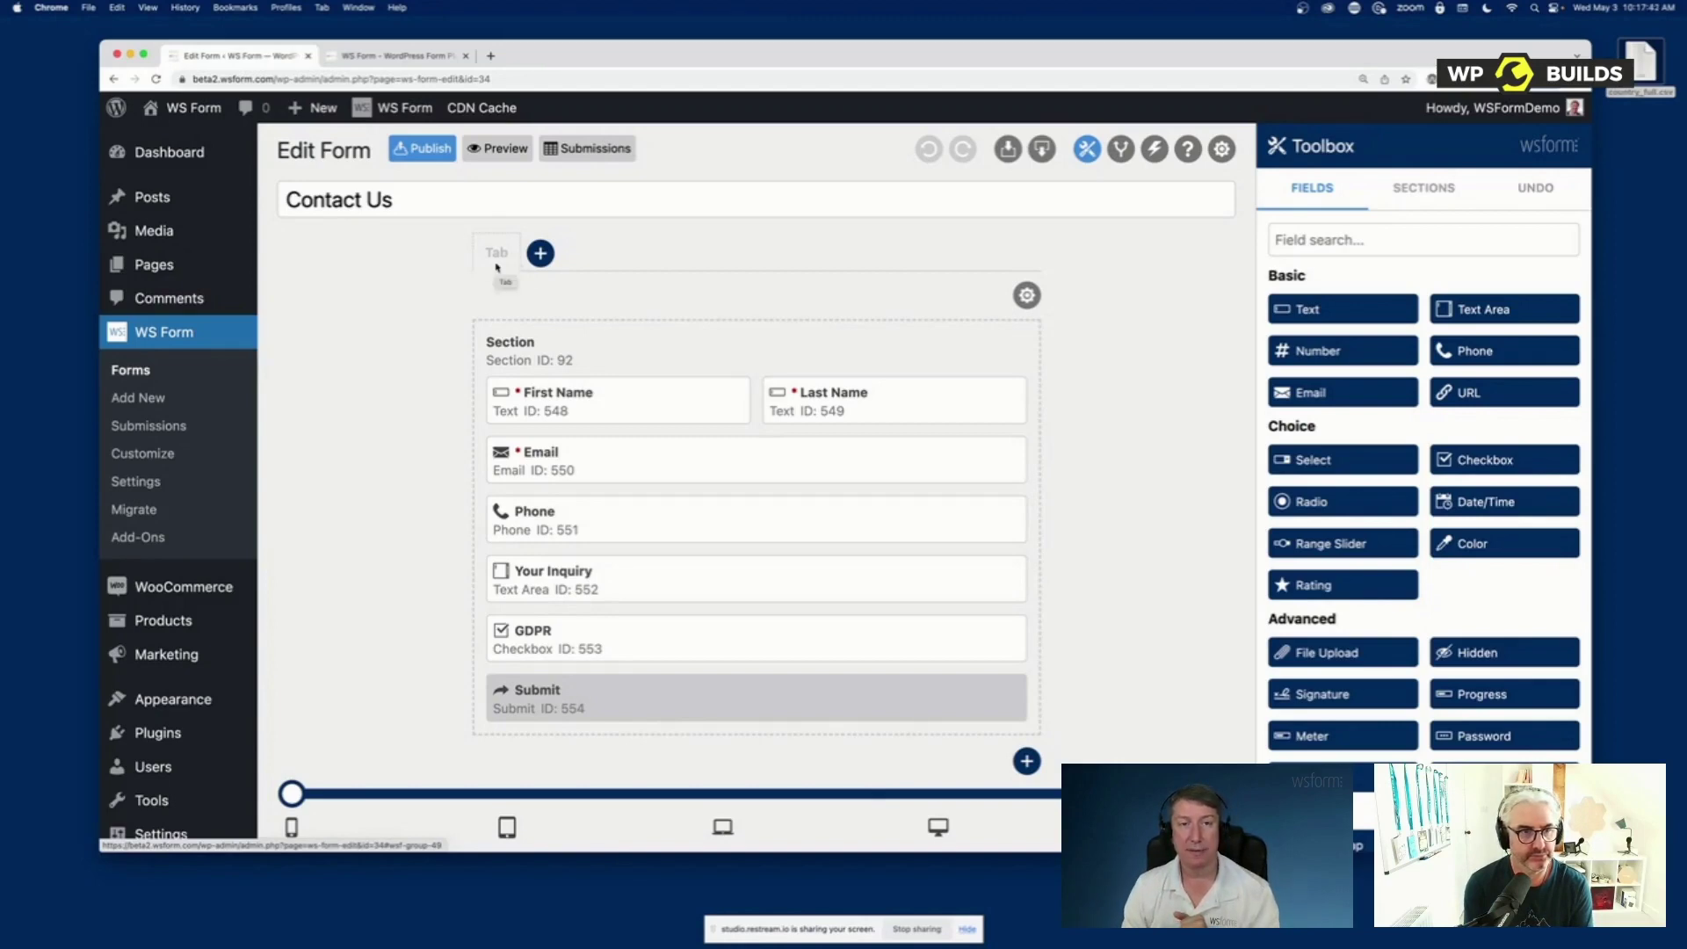
{"action": "left_click", "coordinate": [542, 255]}
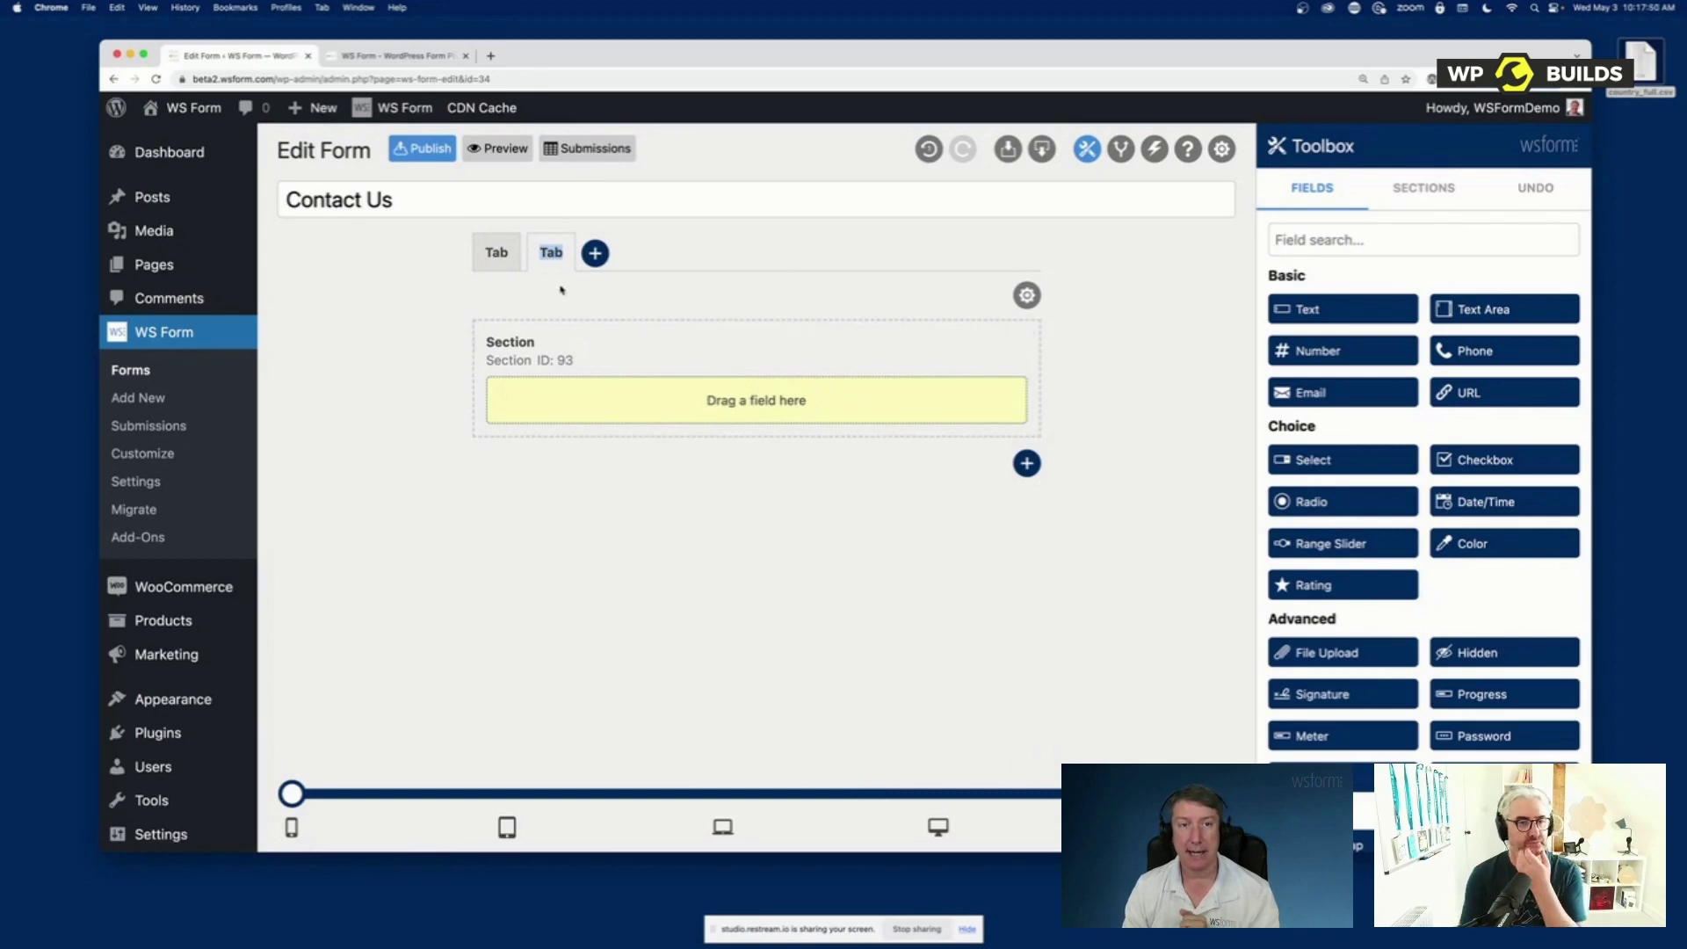
{"action": "left_click", "coordinate": [499, 254]}
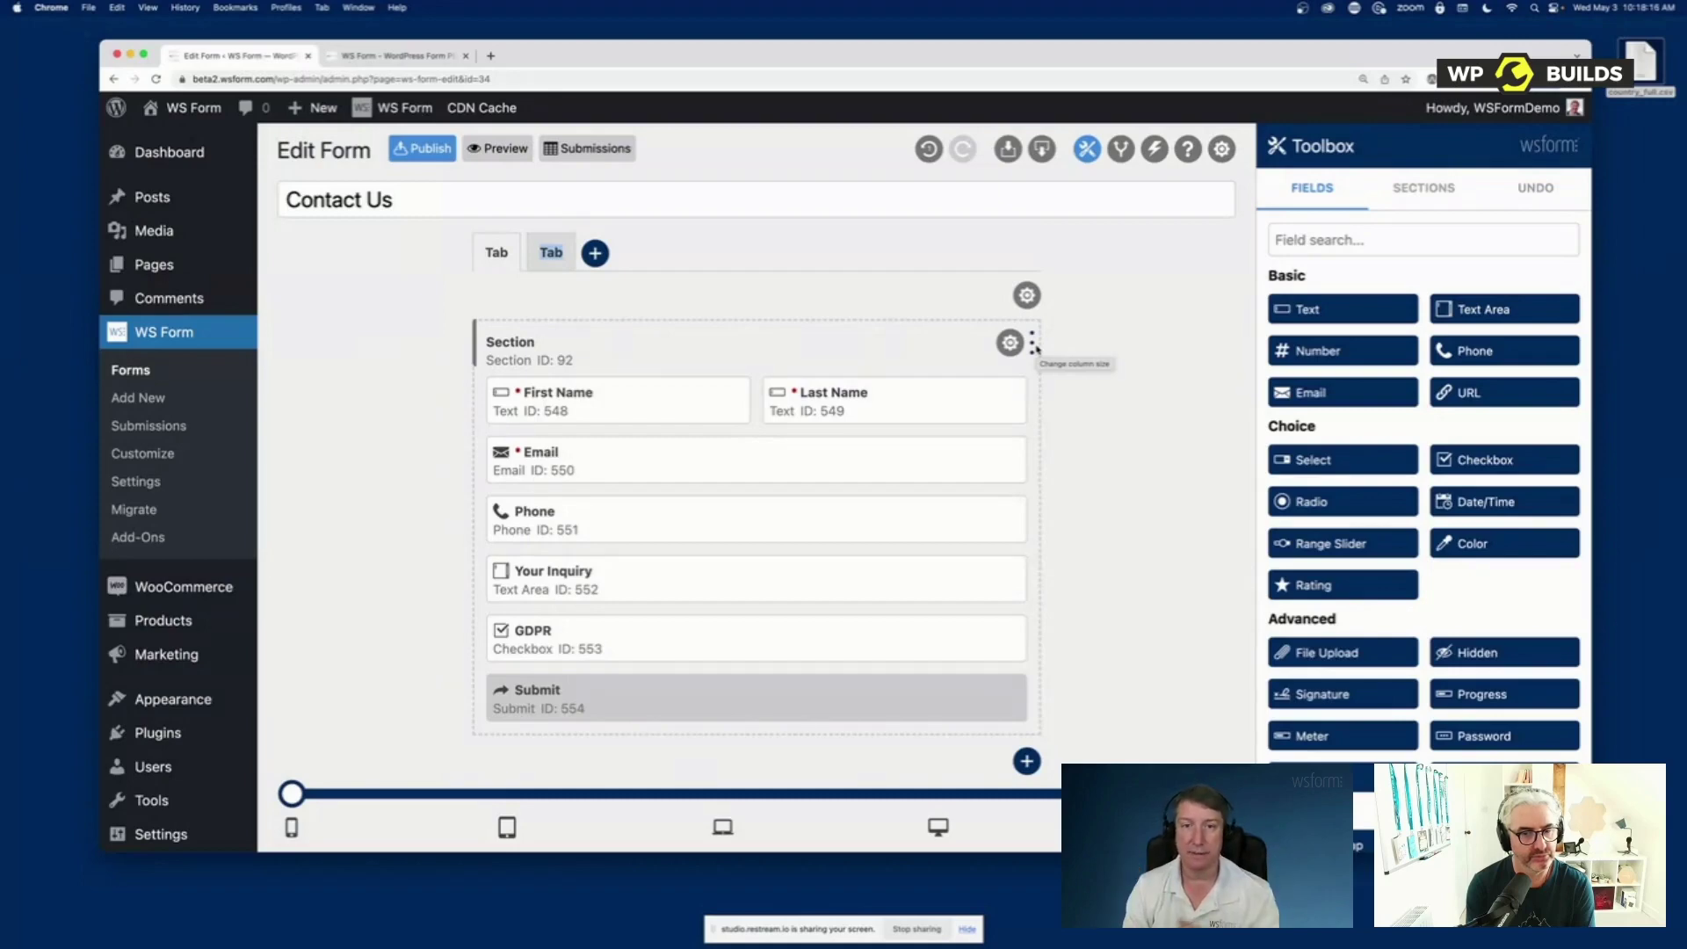
Try narrowing the form's section to half width and restore it to full width
{"action": "left_click_drag", "start_coordinate": [1032, 347], "coordinate": [745, 340]}
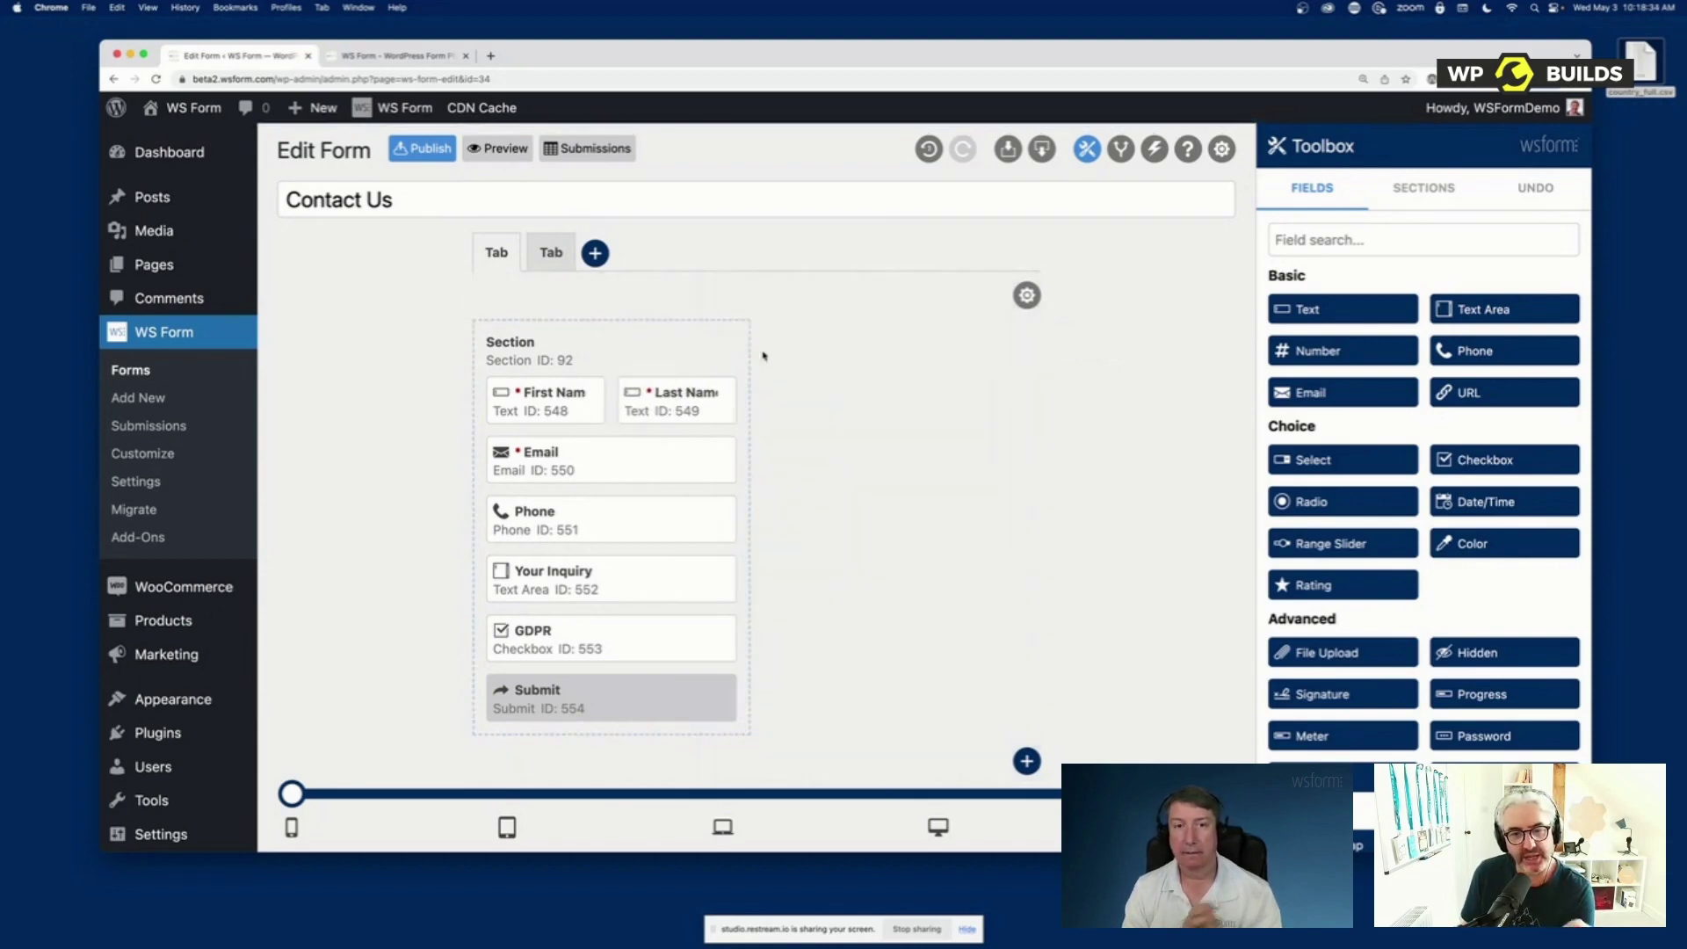
{"action": "mouse_move", "coordinate": [744, 339]}
{"action": "left_click_drag", "start_coordinate": [744, 339], "coordinate": [1026, 343]}
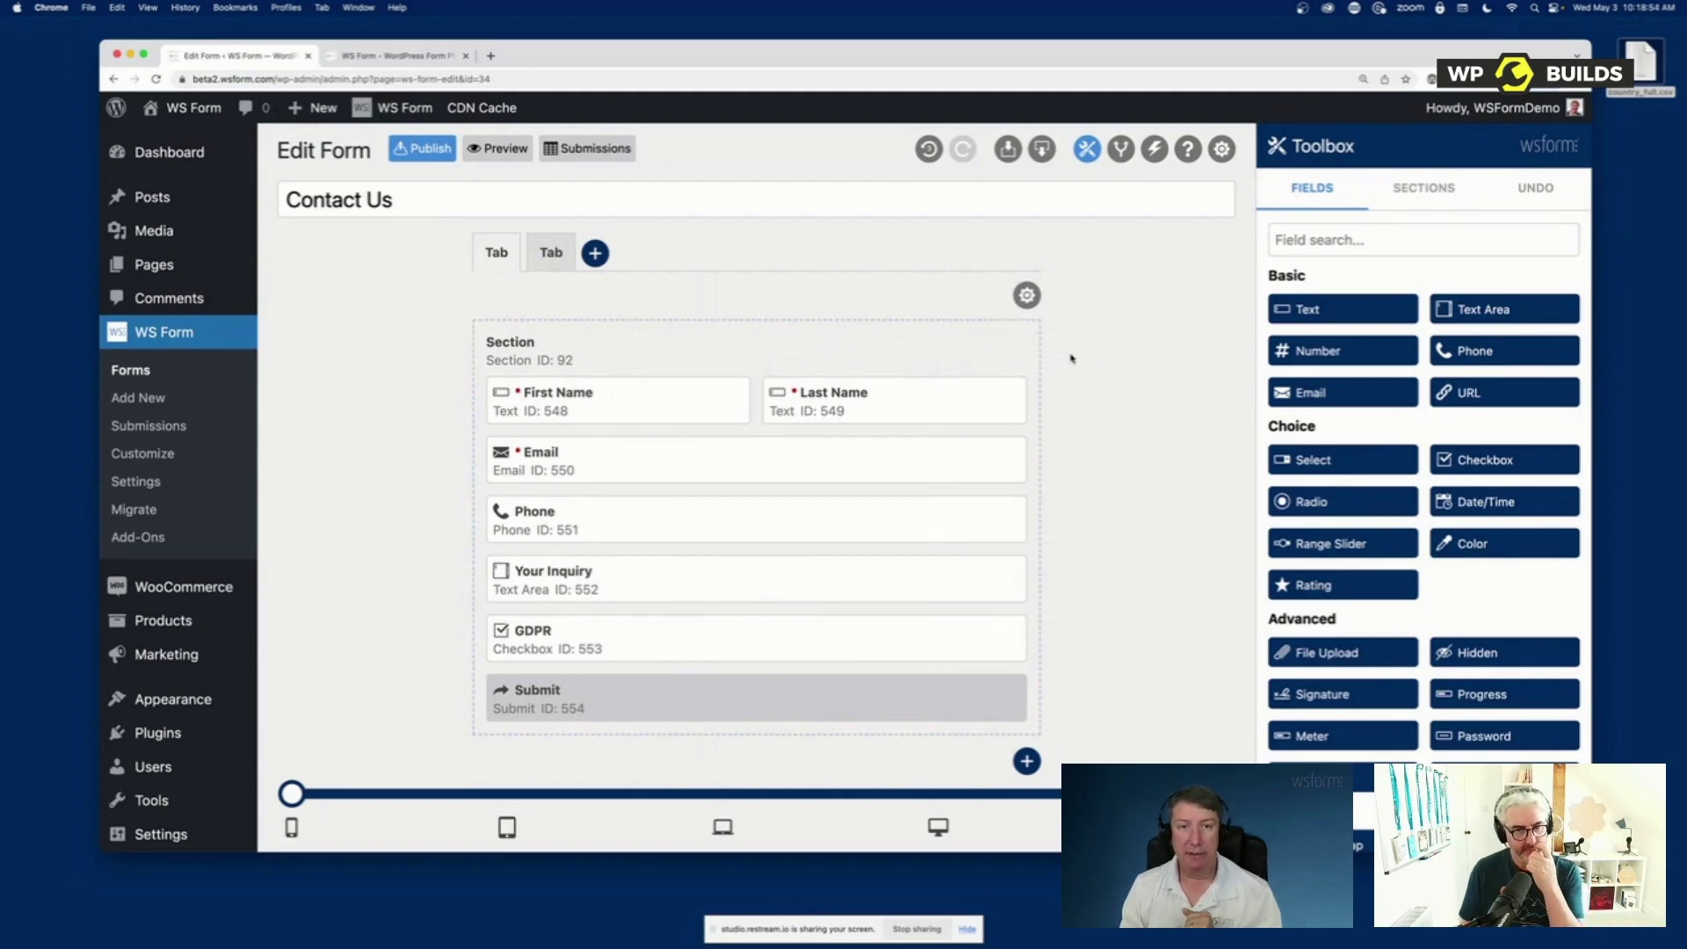
{"action": "mouse_move", "coordinate": [1025, 358]}
{"action": "mouse_move", "coordinate": [841, 639]}
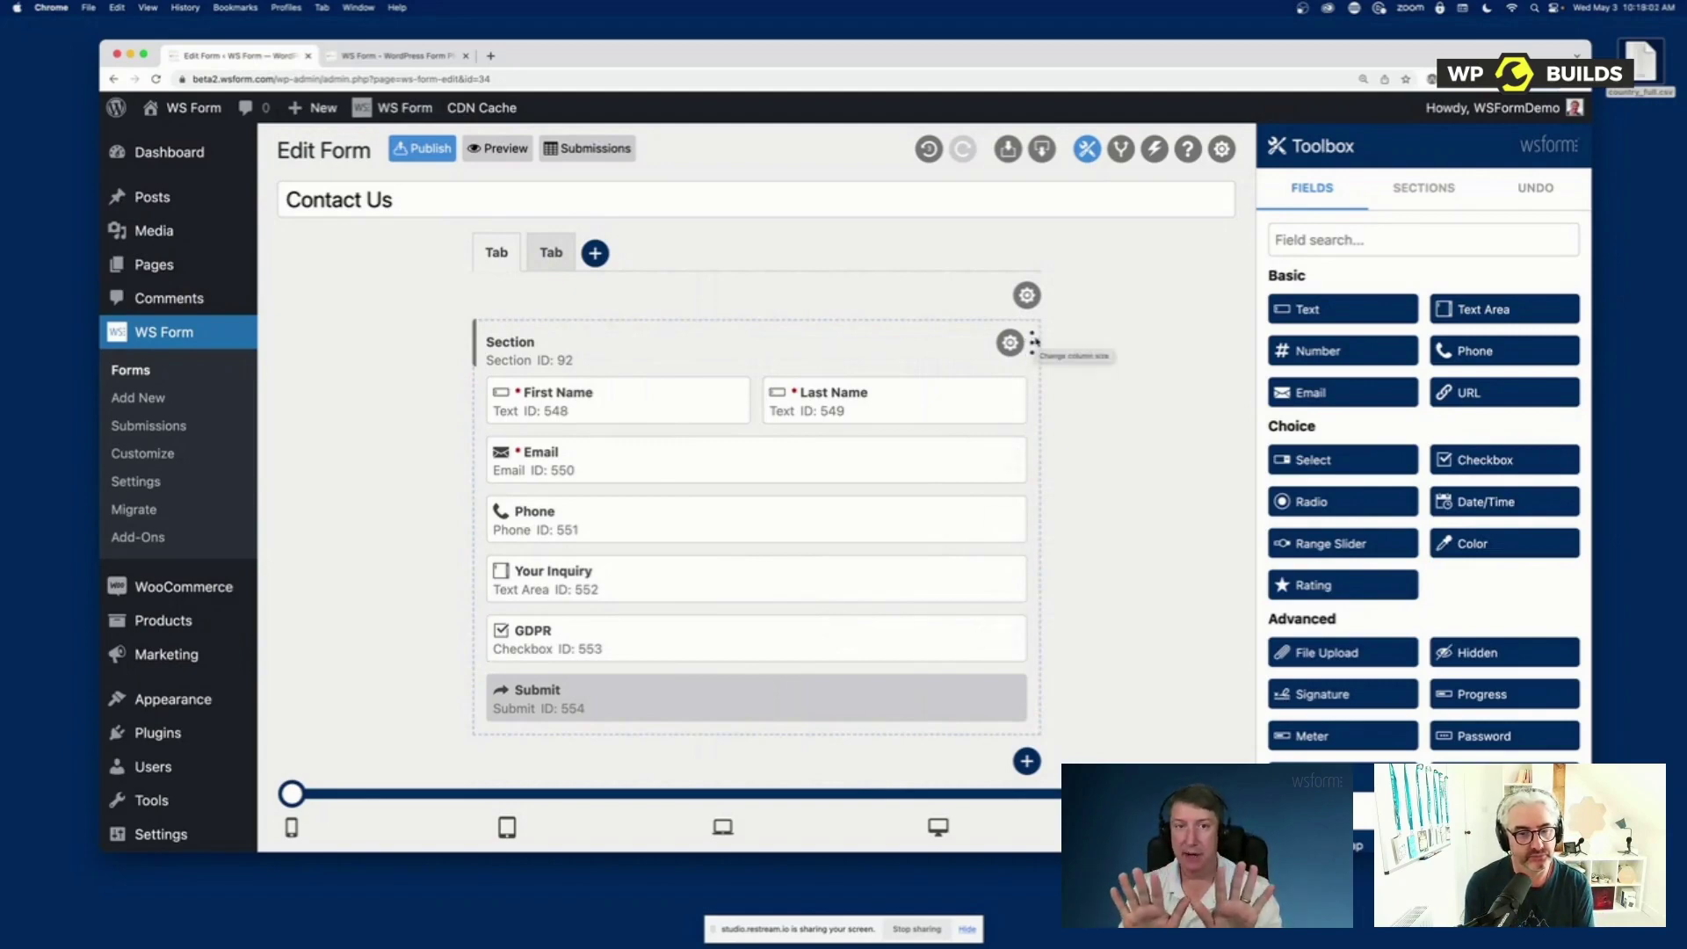
Narrow the section to half the form's width and rename it Billing Address
{"action": "left_click_drag", "start_coordinate": [1033, 342], "coordinate": [744, 338]}
{"action": "double_click", "coordinate": [519, 341]}
{"action": "type", "text": "Billing Address"}
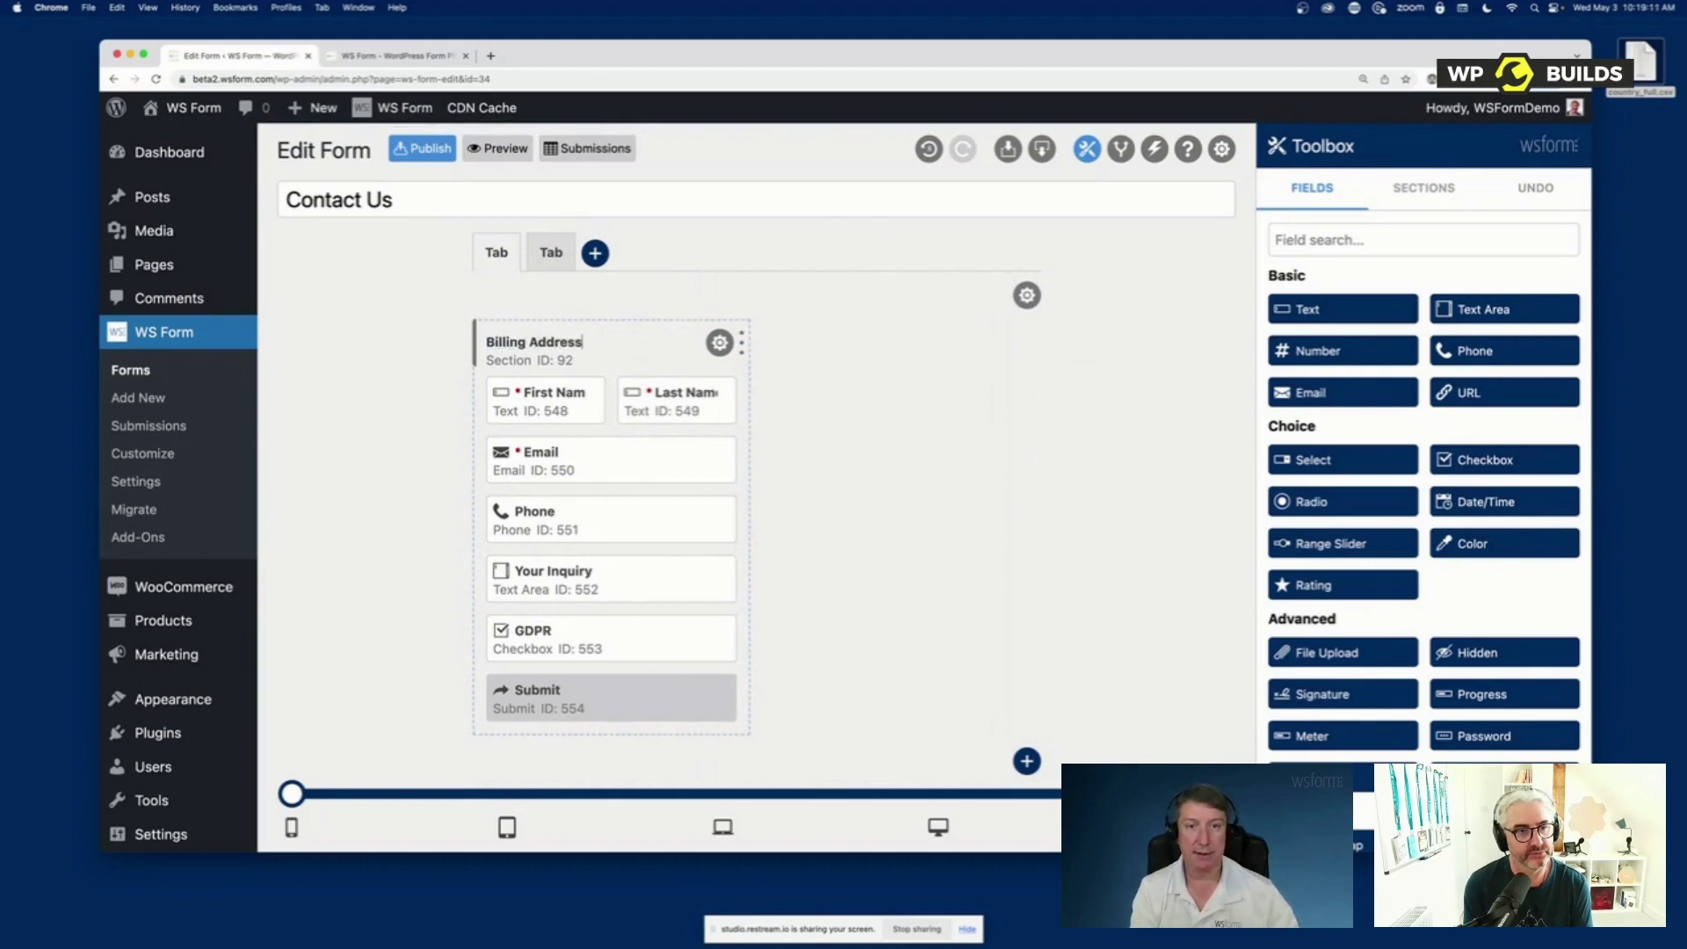
Duplicate the Billing Address section and name the copy Shipping Address
{"action": "left_click", "coordinate": [720, 343]}
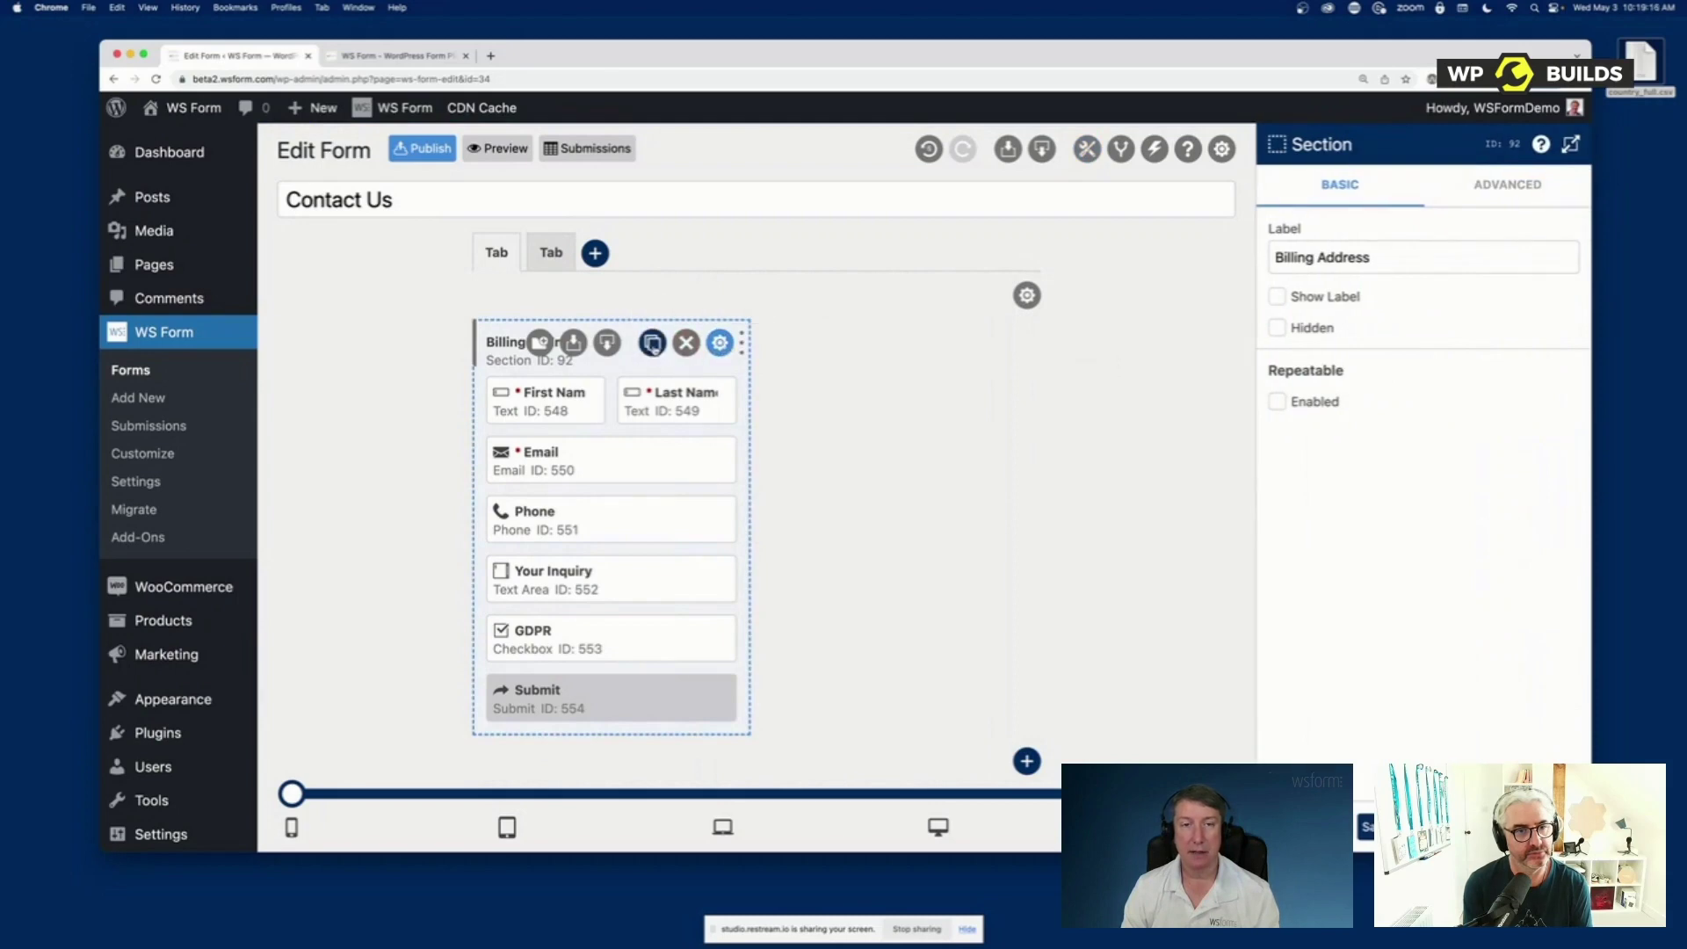
{"action": "left_click", "coordinate": [652, 343]}
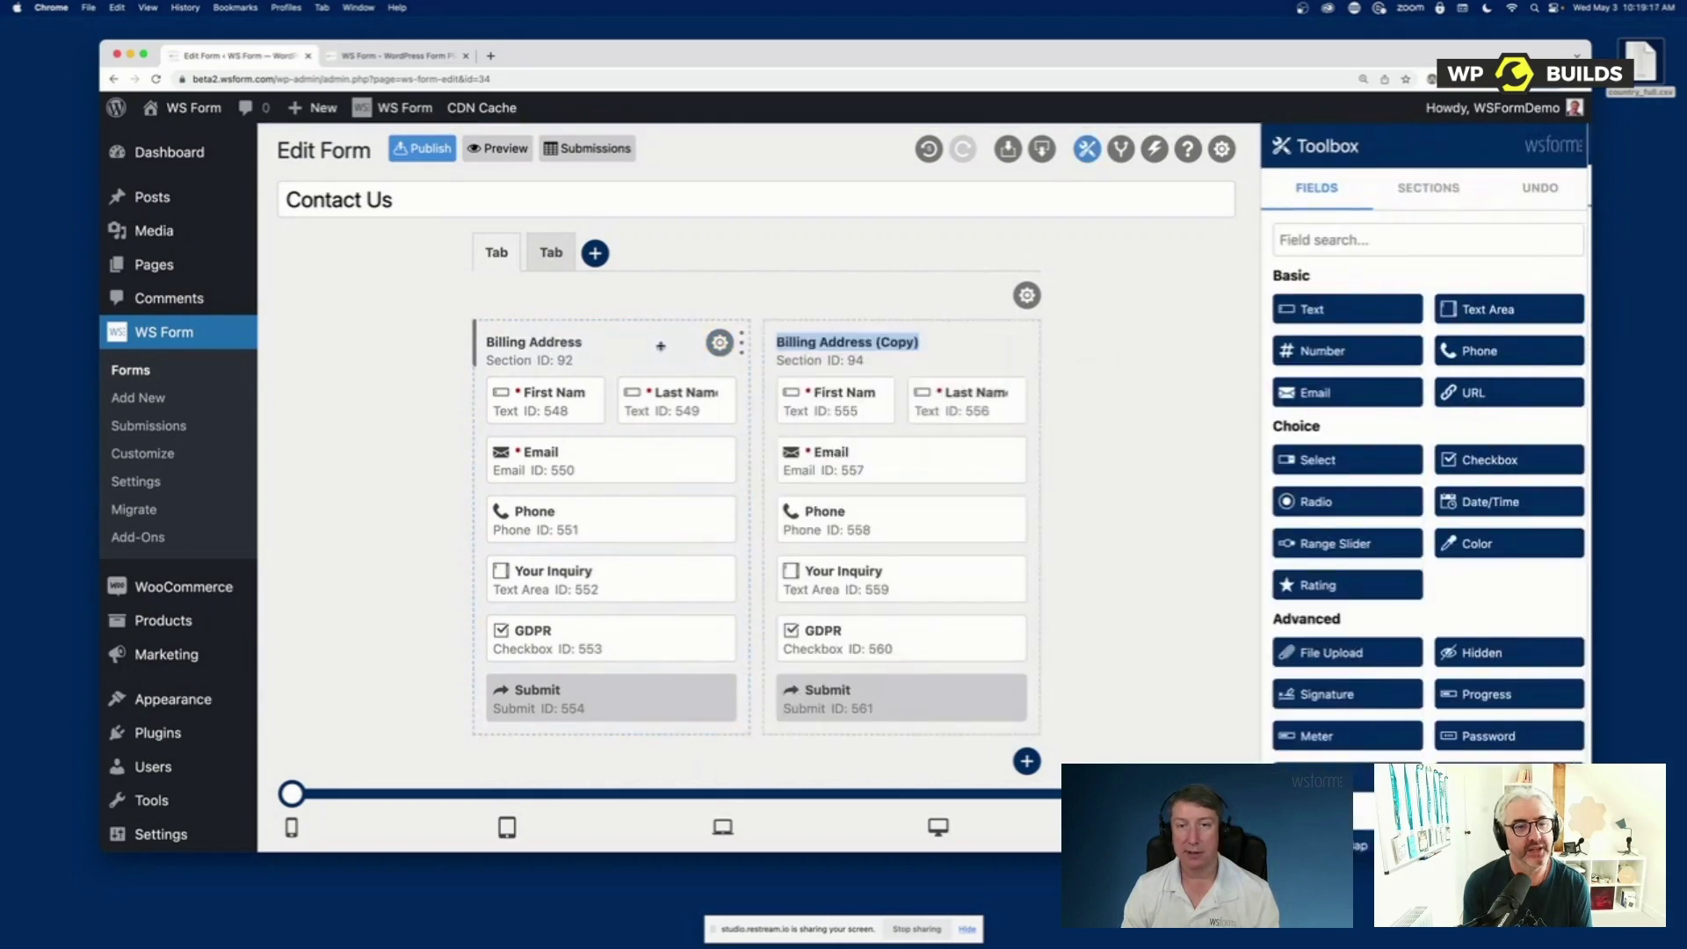
{"action": "type", "text": "Shipp"}
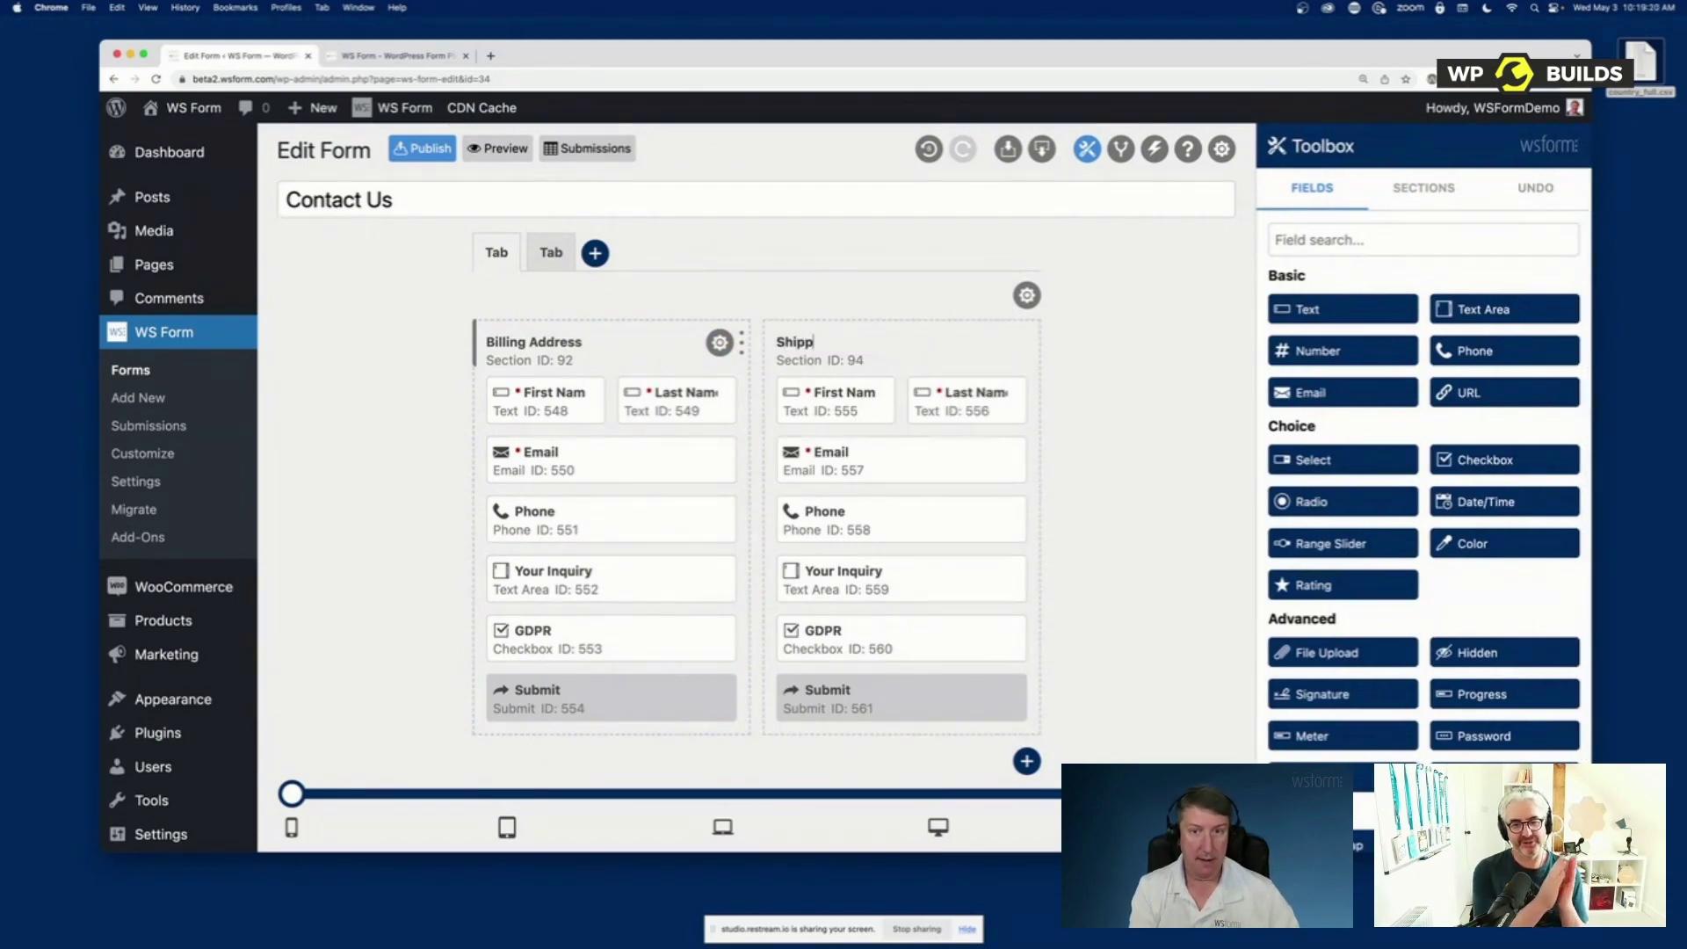
{"action": "type", "text": "ing Address"}
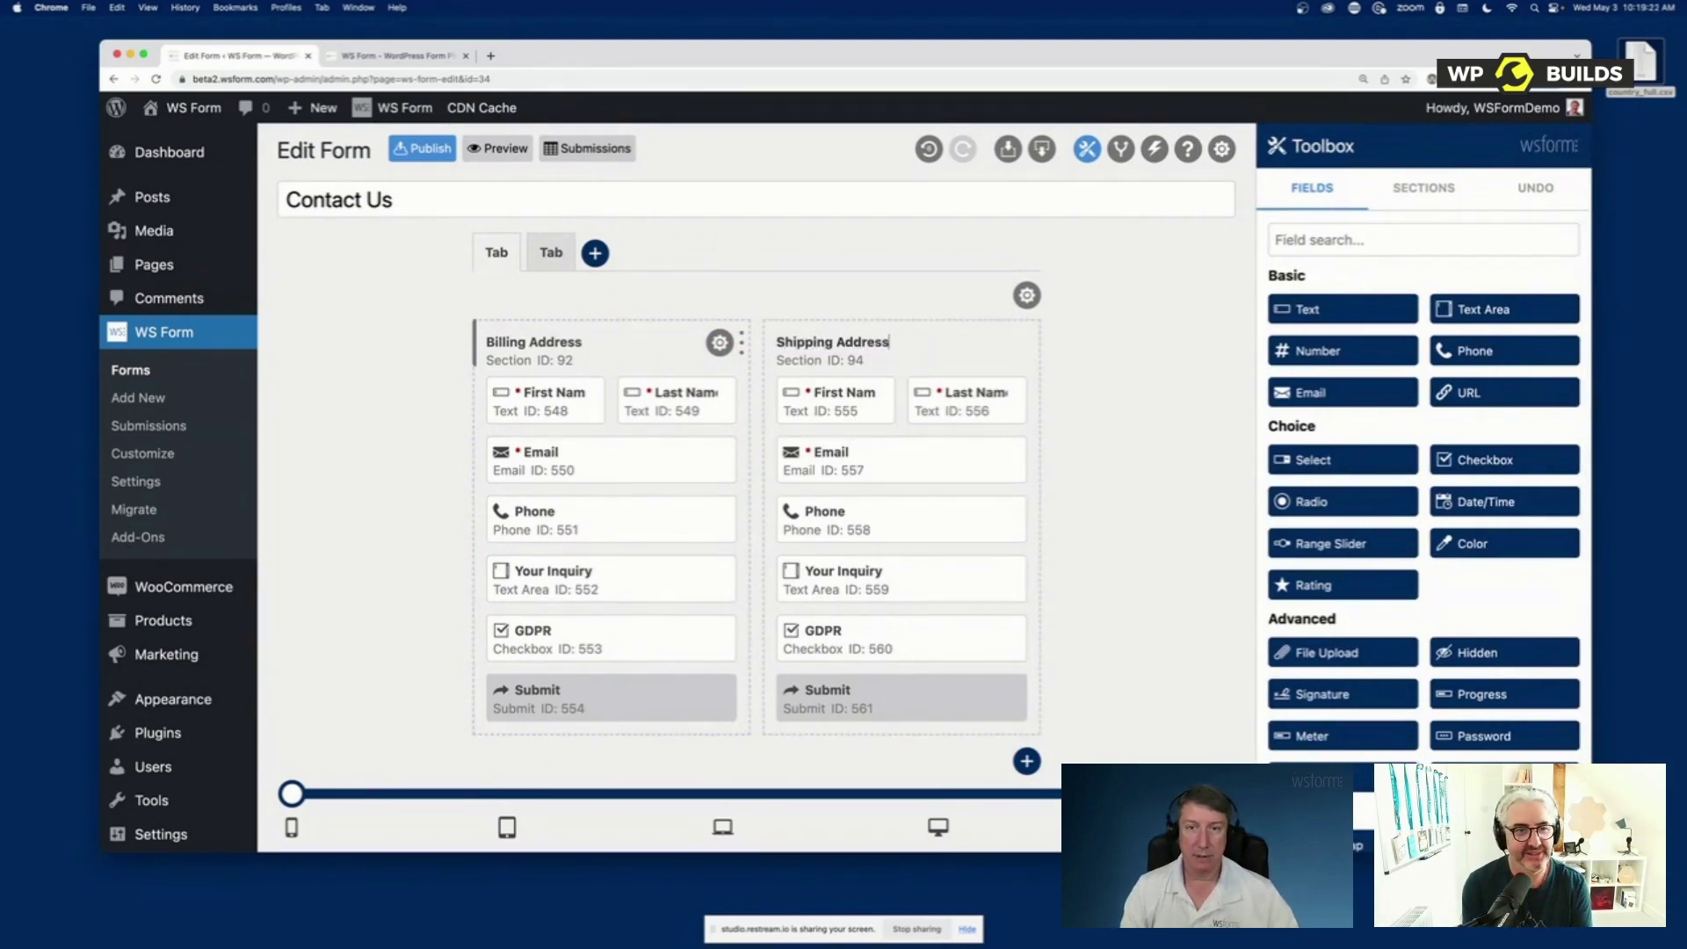
{"action": "left_click", "coordinate": [1137, 459]}
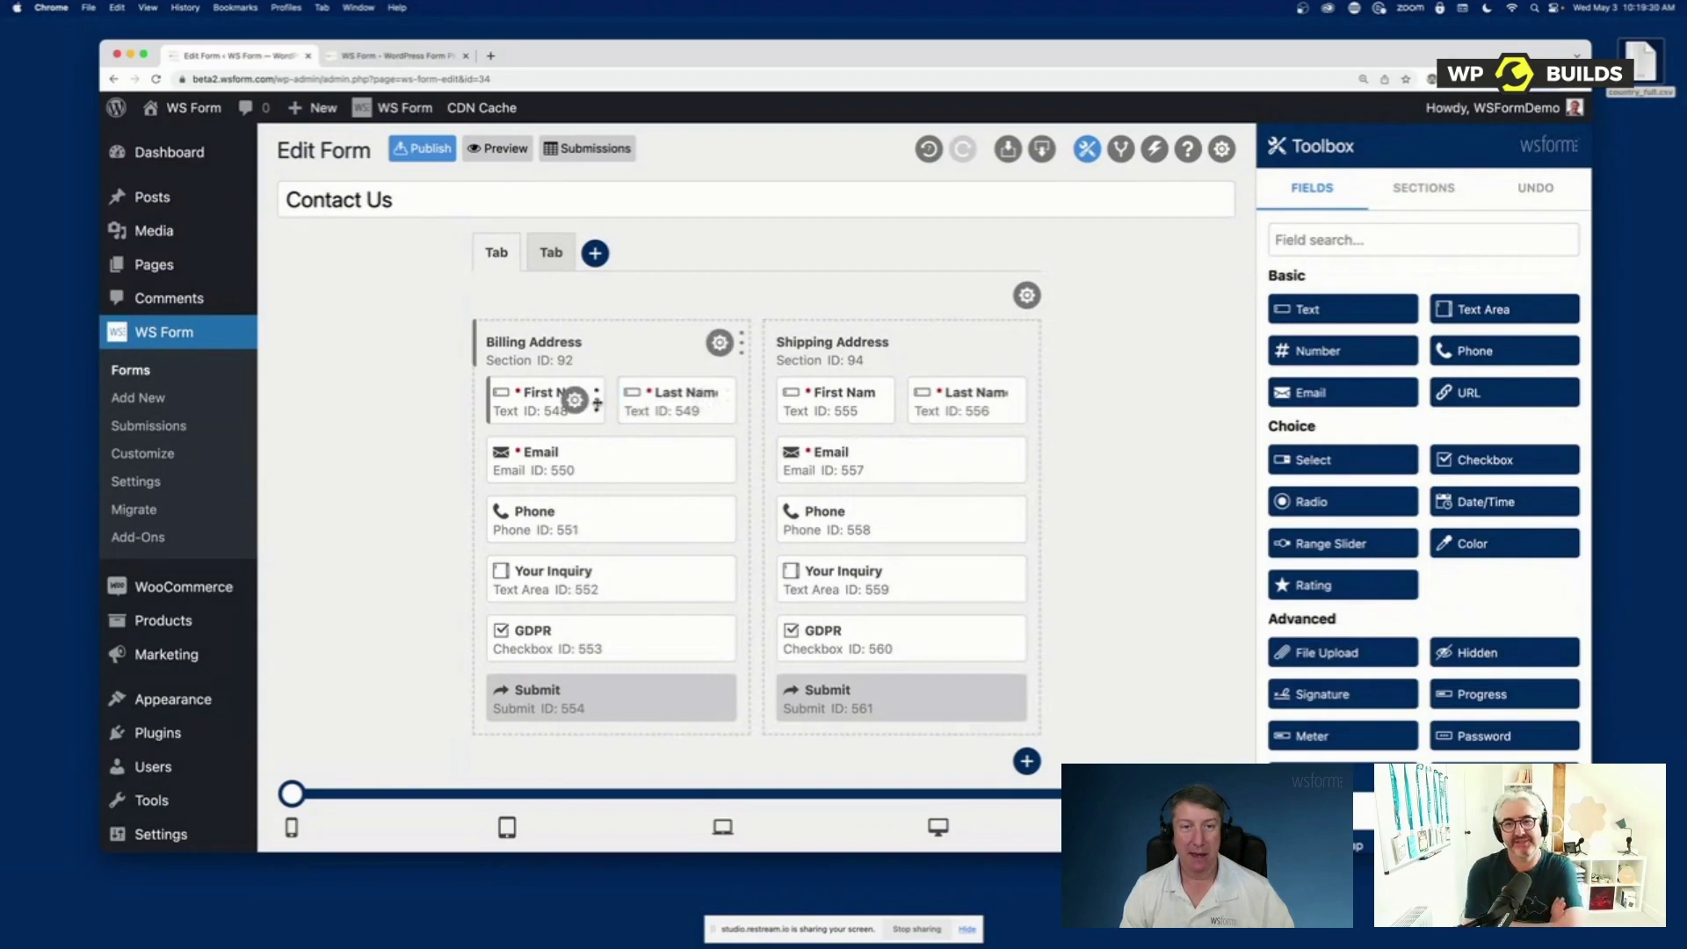
Widen the First Name and Last Name fields in both address sections to the full section width
{"action": "left_click_drag", "start_coordinate": [597, 404], "coordinate": [734, 404]}
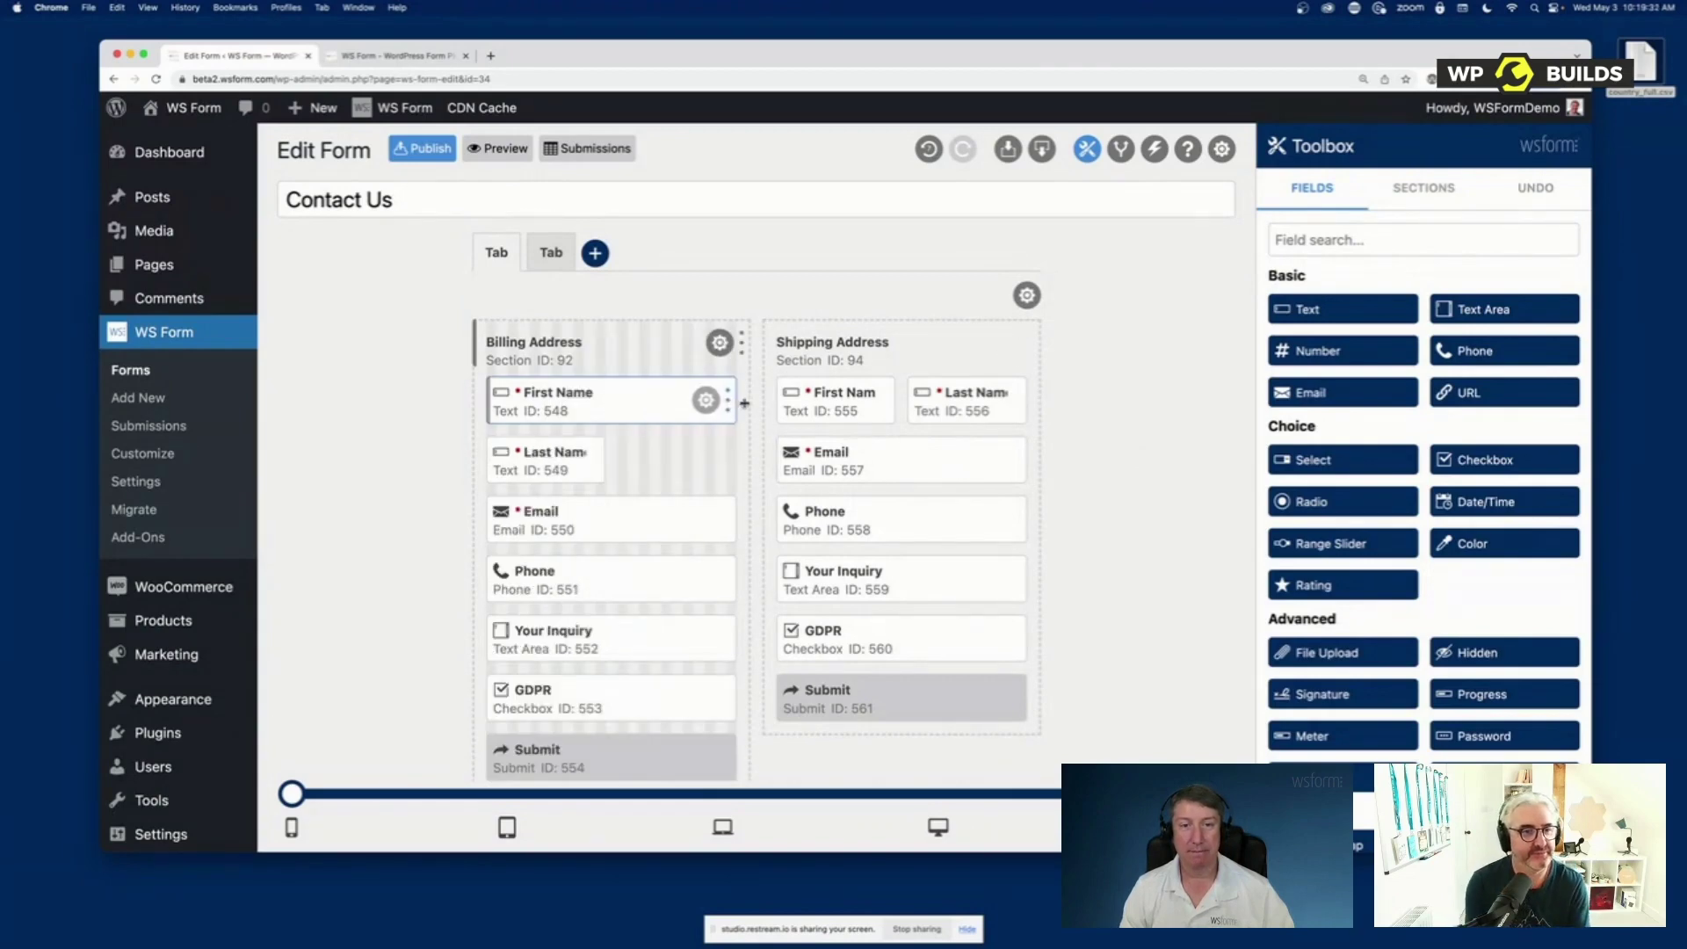
{"action": "left_click_drag", "start_coordinate": [598, 463], "coordinate": [735, 460]}
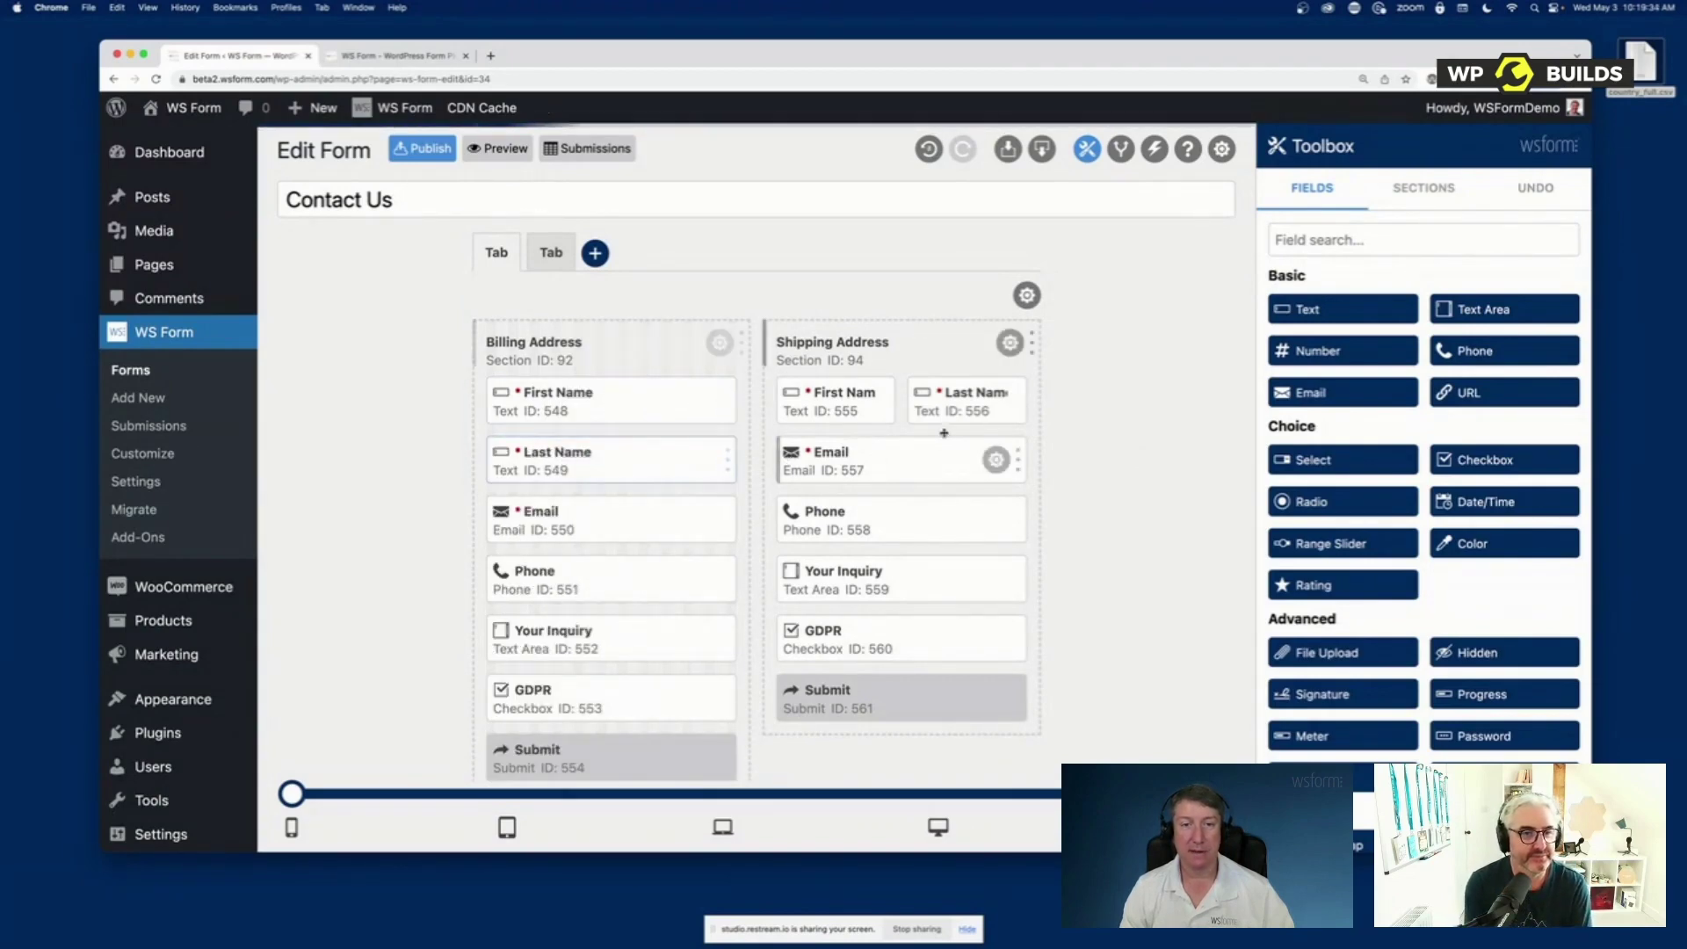
{"action": "left_click_drag", "start_coordinate": [889, 407], "coordinate": [998, 394]}
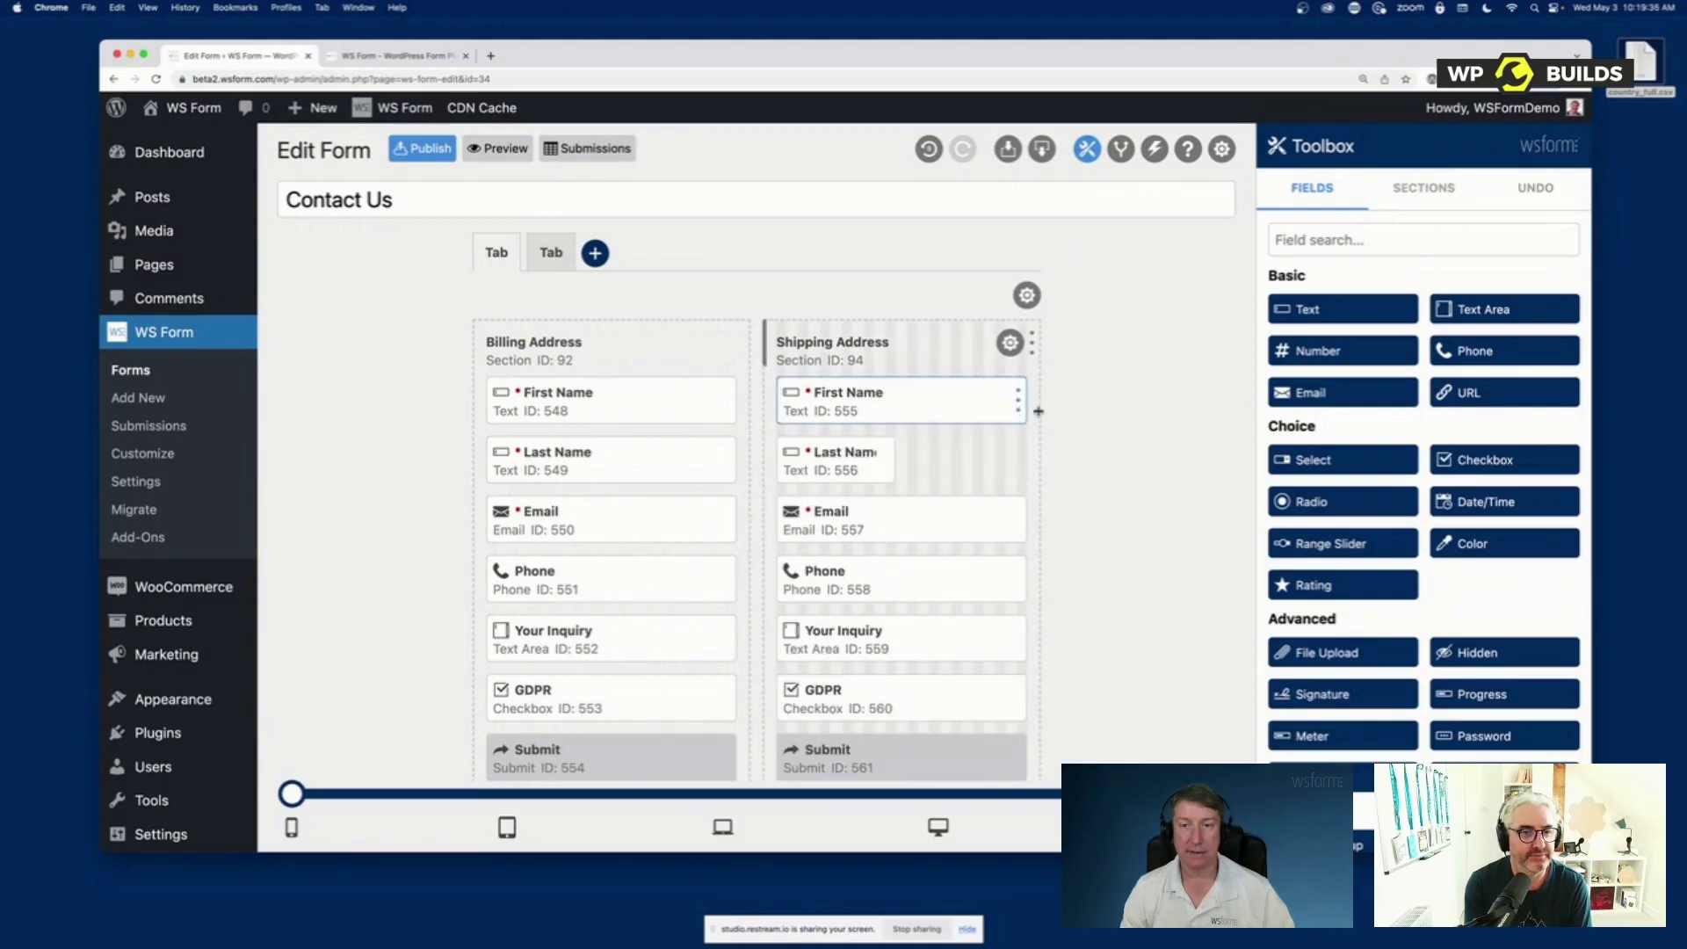
{"action": "left_click_drag", "start_coordinate": [914, 455], "coordinate": [1010, 457]}
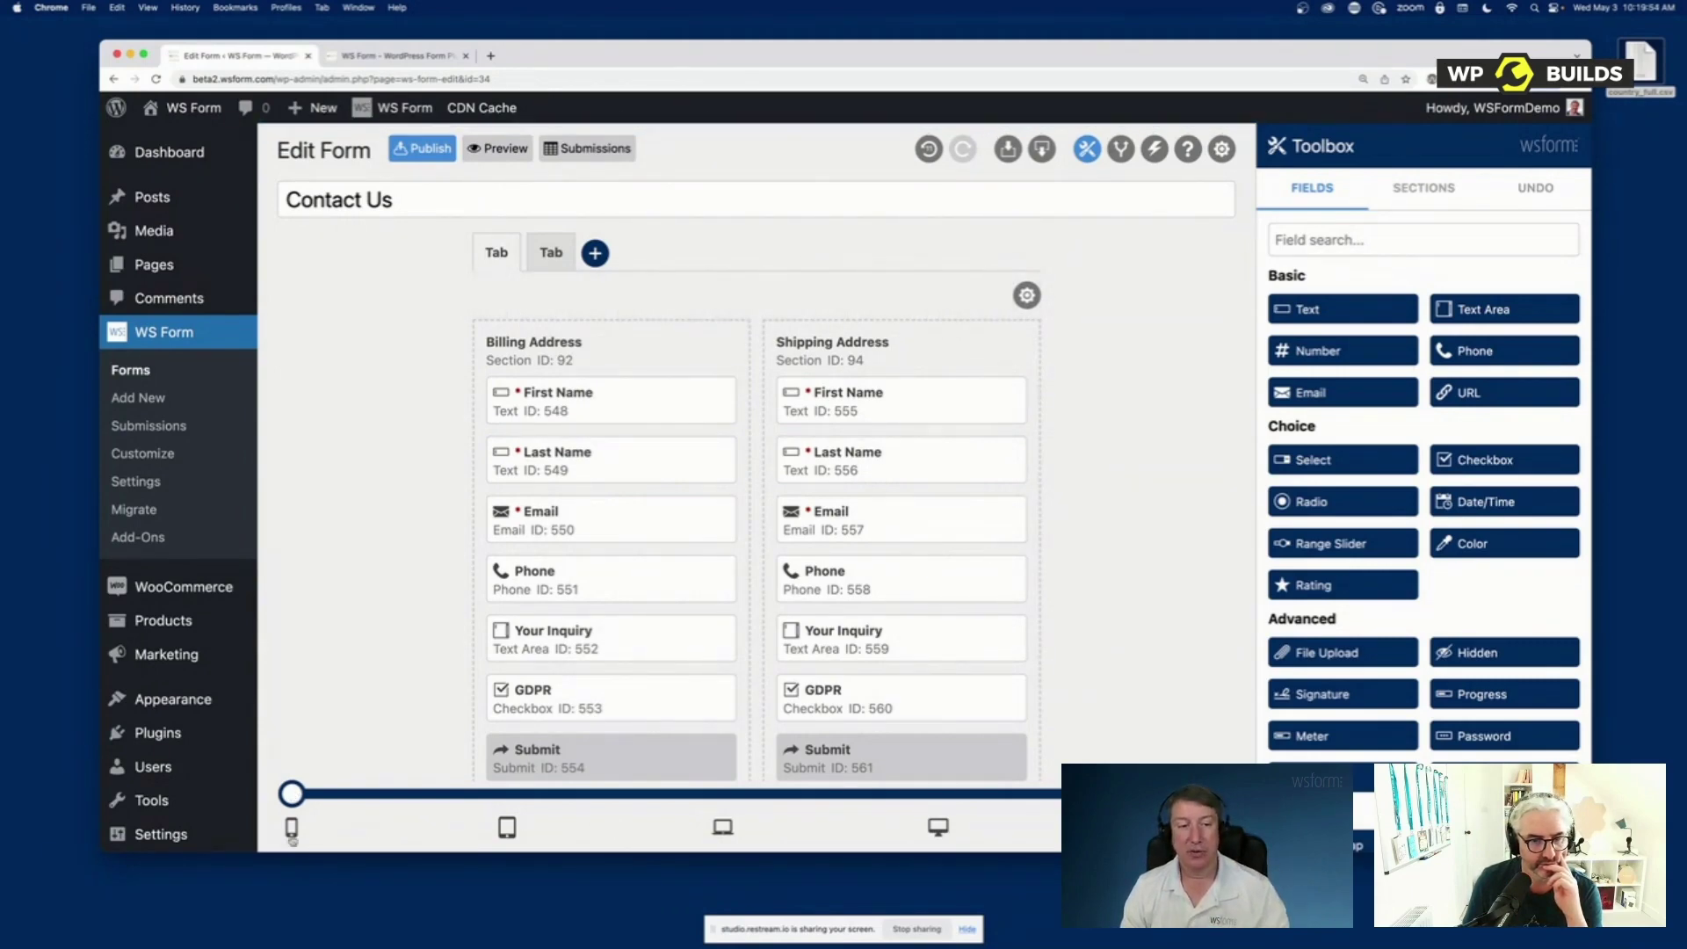
Check the tablet breakpoint, then widen the Billing Address and Shipping Address sections to full form width at the mobile breakpoint
{"action": "left_click_drag", "start_coordinate": [291, 793], "coordinate": [482, 796]}
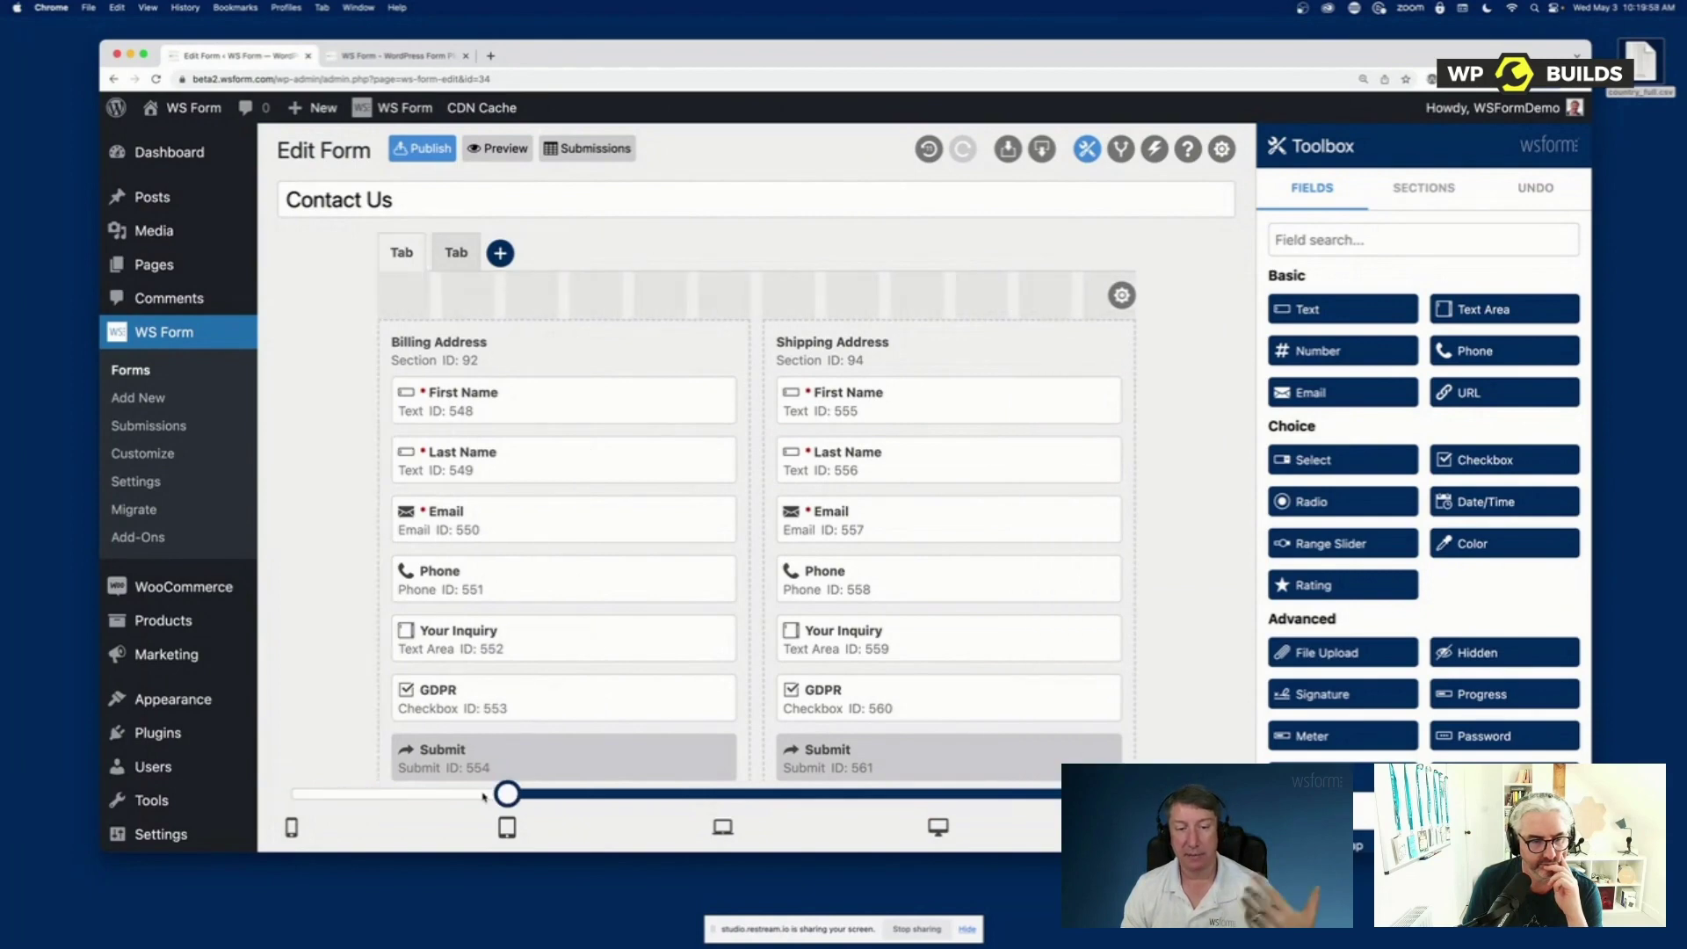
{"action": "left_click_drag", "start_coordinate": [498, 796], "coordinate": [307, 811]}
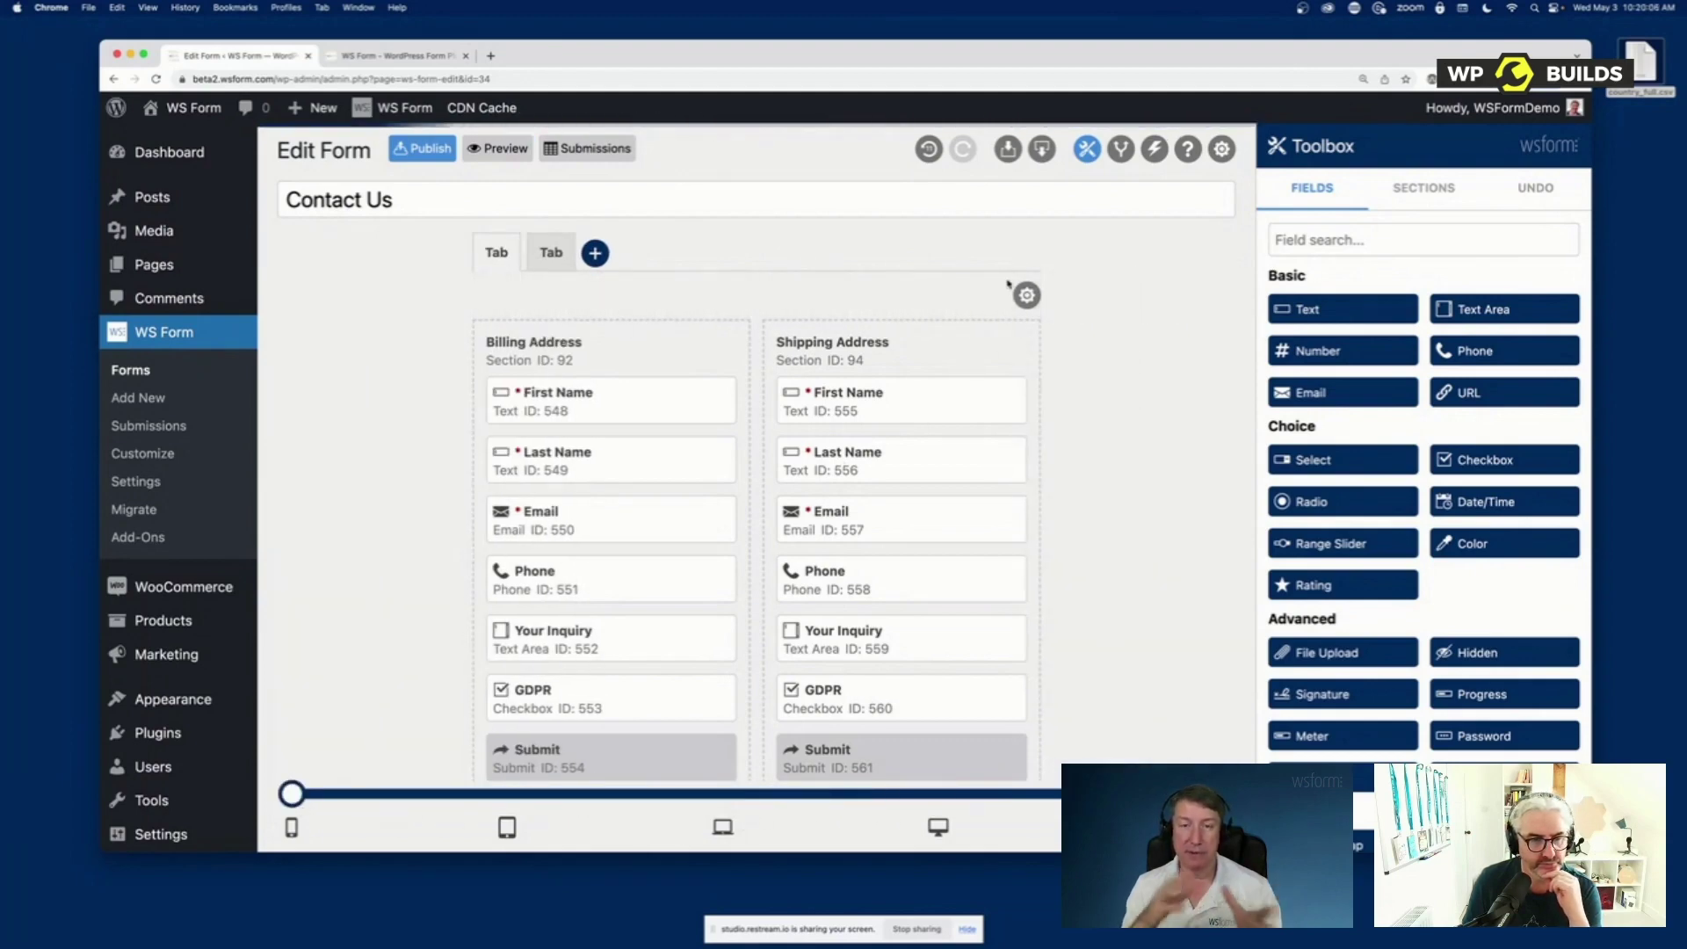
{"action": "left_click_drag", "start_coordinate": [750, 342], "coordinate": [1037, 342]}
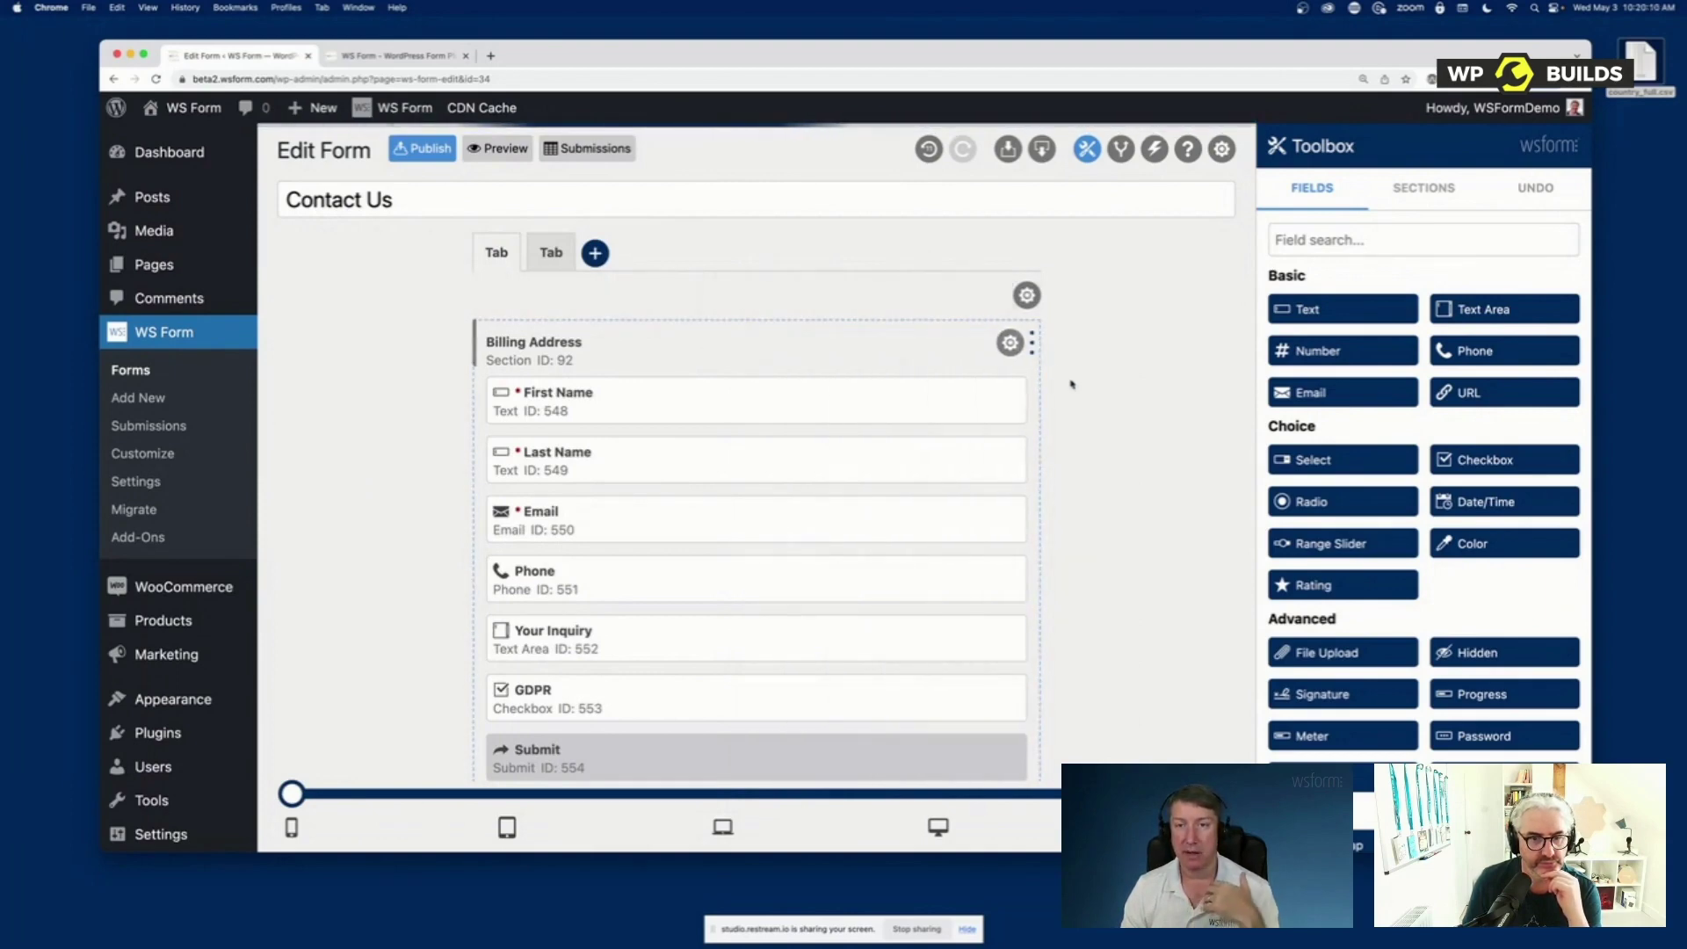
{"action": "scroll", "coordinate": [1075, 413], "scroll_direction": "down", "scroll_amount": 5}
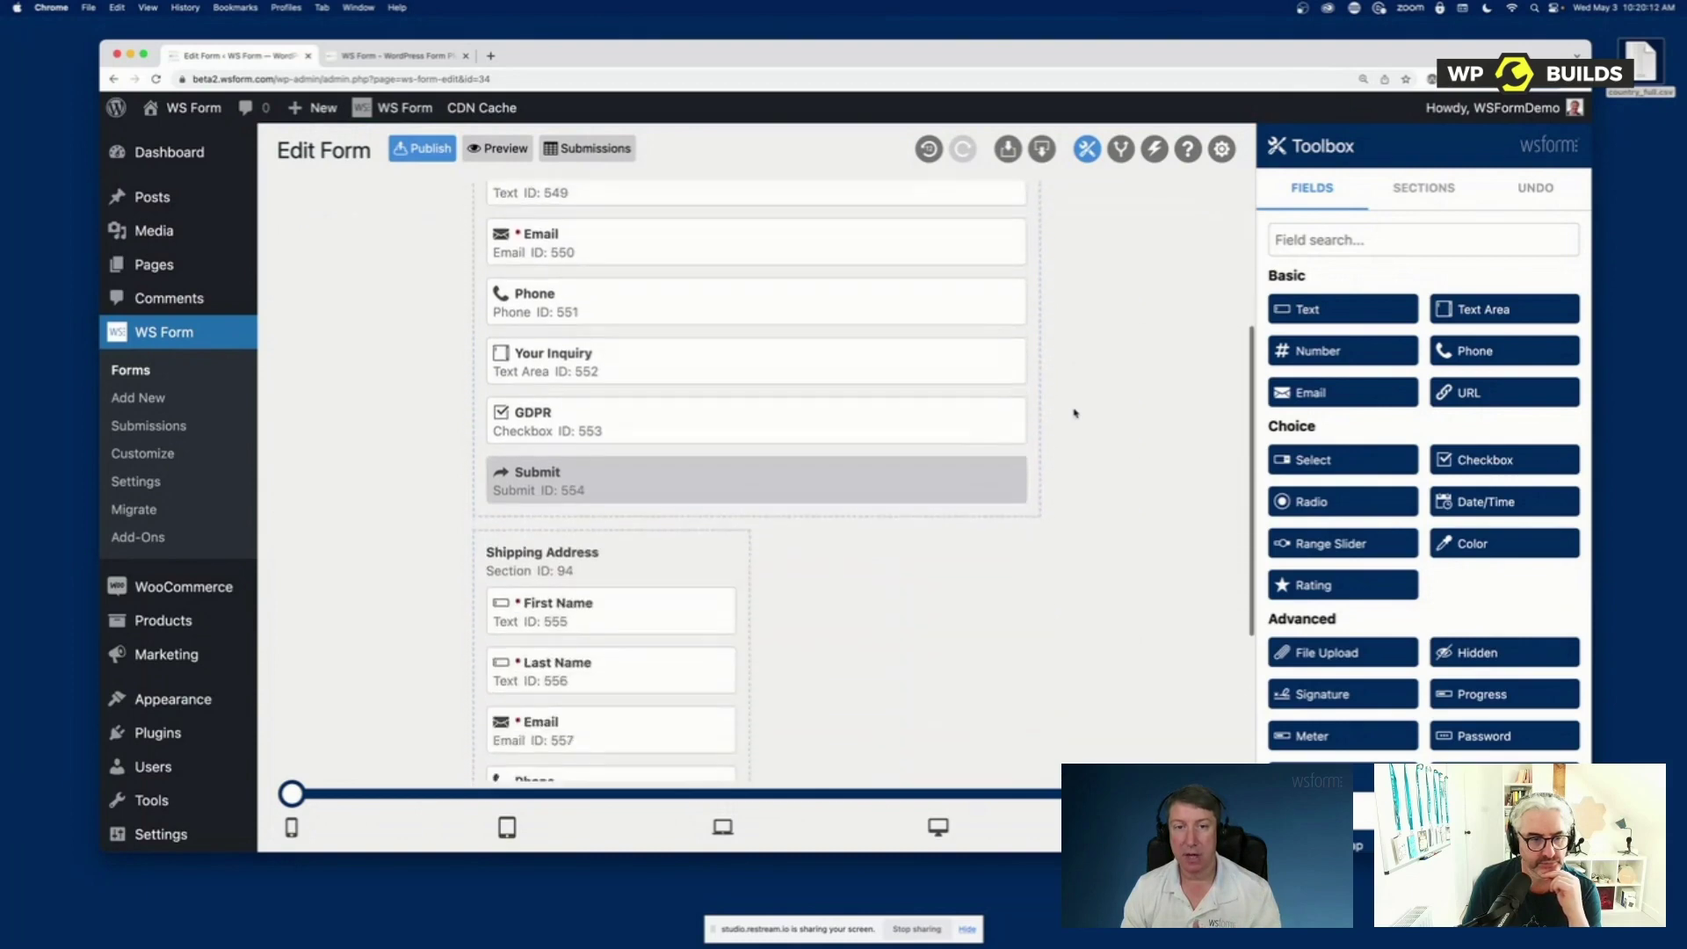
{"action": "left_click_drag", "start_coordinate": [885, 457], "coordinate": [1037, 458]}
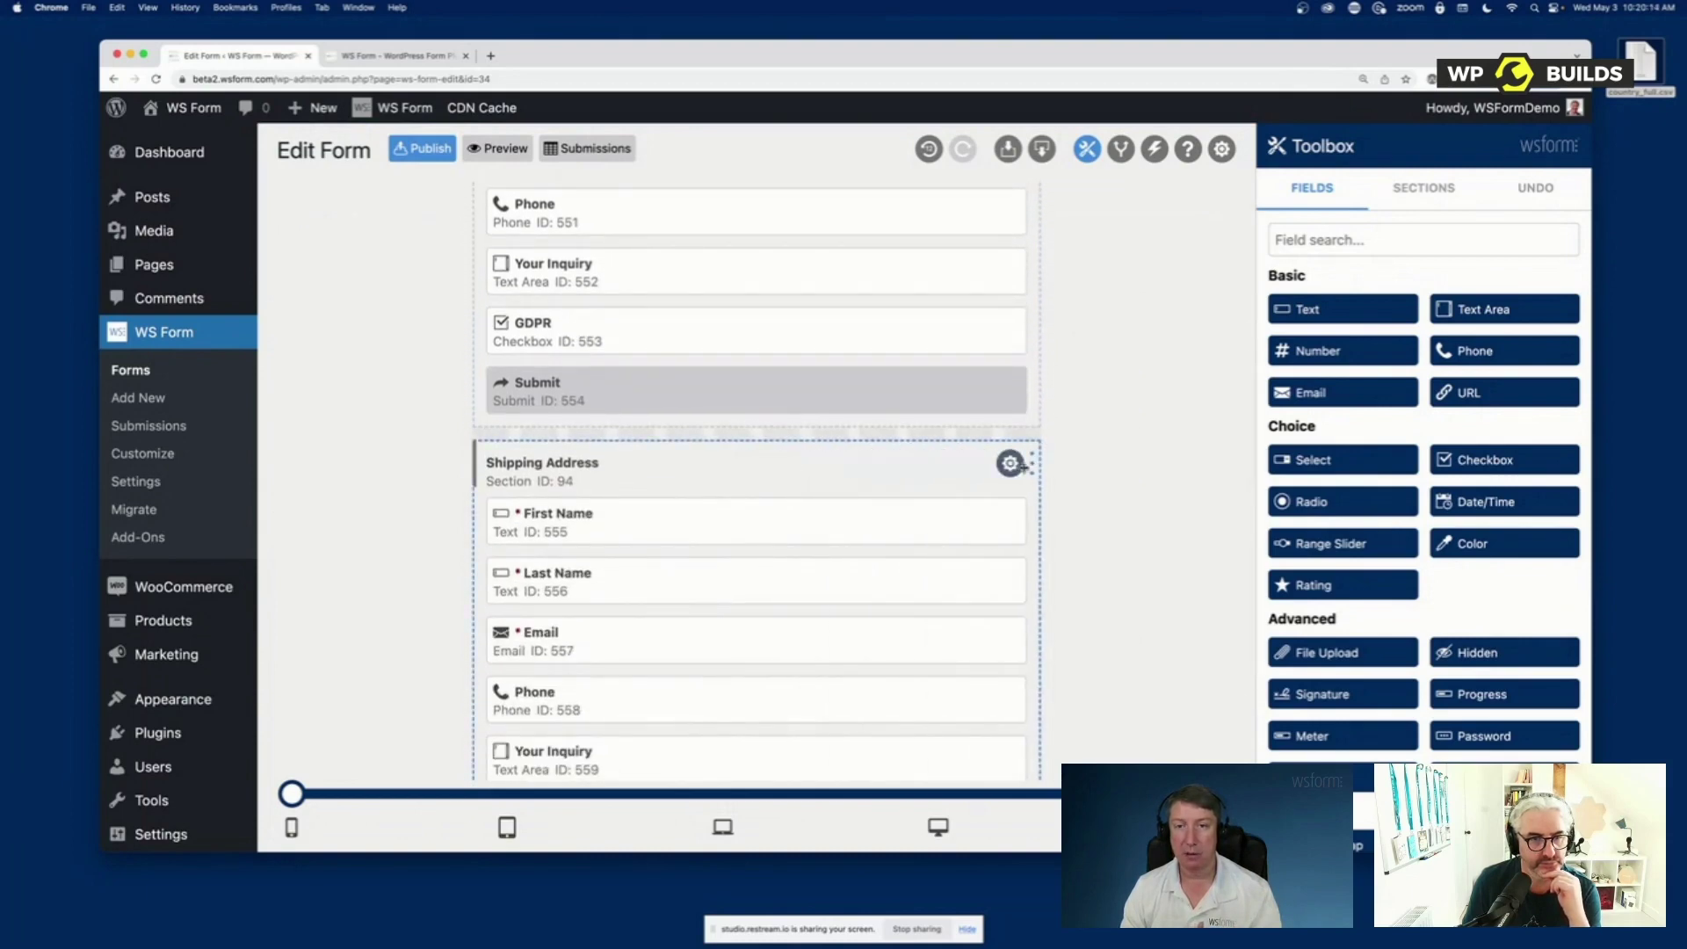
{"action": "scroll", "coordinate": [1081, 494], "scroll_direction": "up", "scroll_amount": 5}
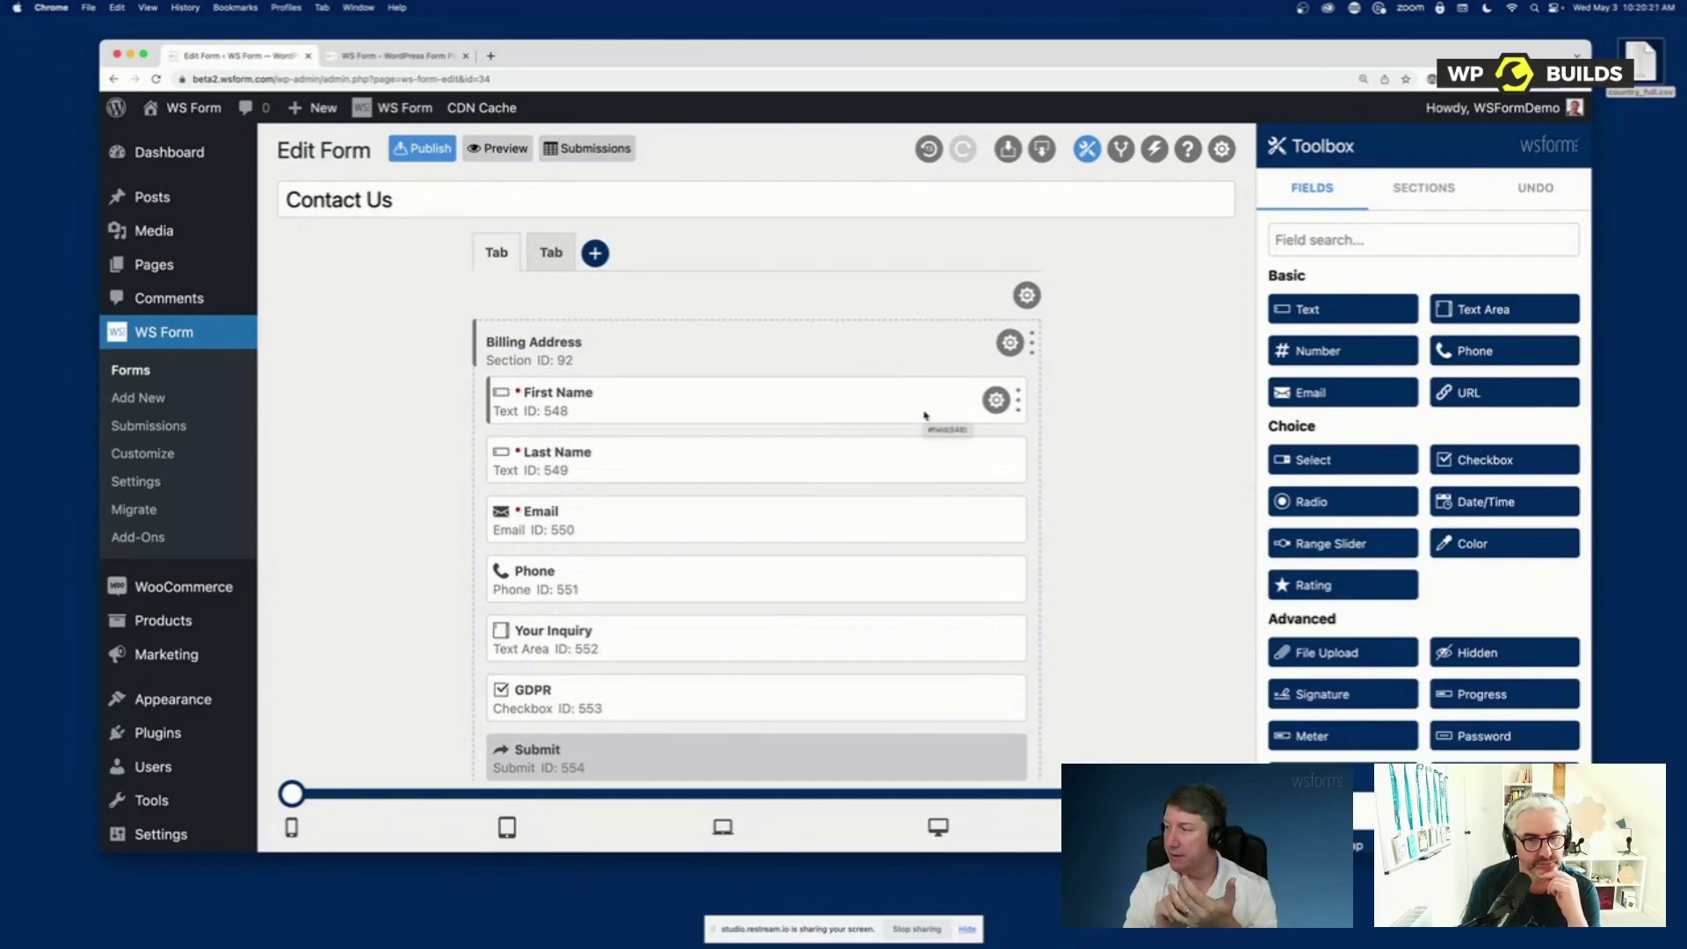
At the laptop breakpoint, resize the Billing Address and Shipping Address sections to half width so they sit side by side
{"action": "mouse_move", "coordinate": [292, 797]}
{"action": "left_click_drag", "start_coordinate": [292, 795], "coordinate": [710, 808]}
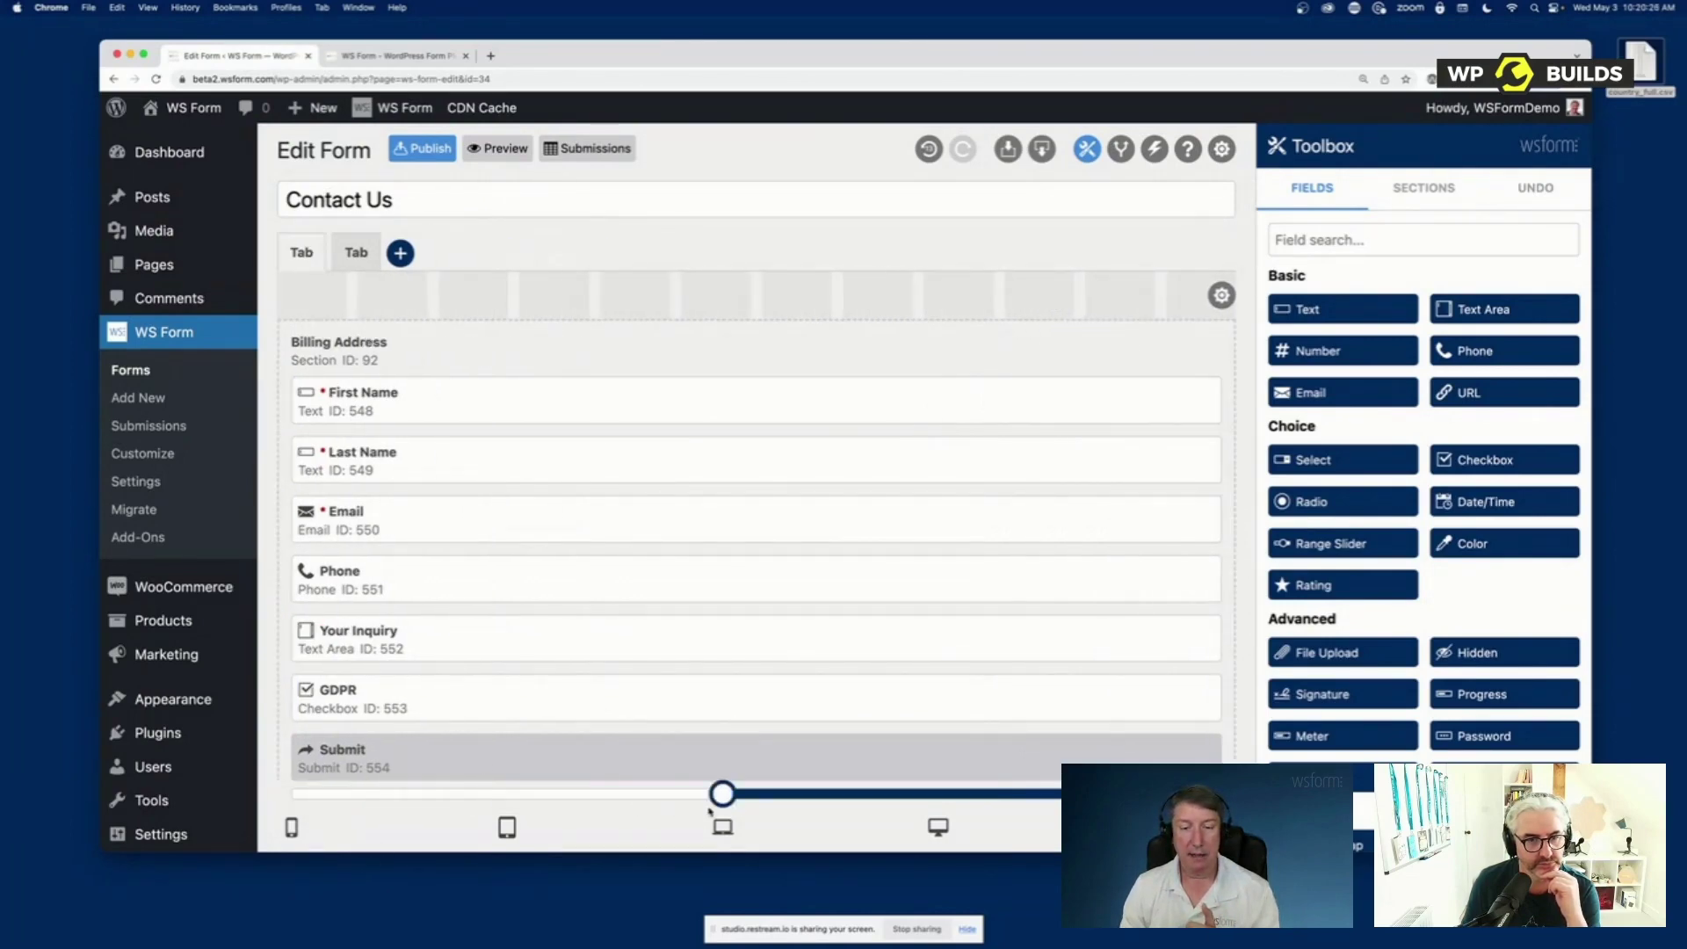
{"action": "left_click_drag", "start_coordinate": [1225, 343], "coordinate": [747, 343]}
{"action": "scroll", "coordinate": [879, 471], "scroll_direction": "down", "scroll_amount": 2}
{"action": "scroll", "coordinate": [879, 471], "scroll_direction": "down", "scroll_amount": 5}
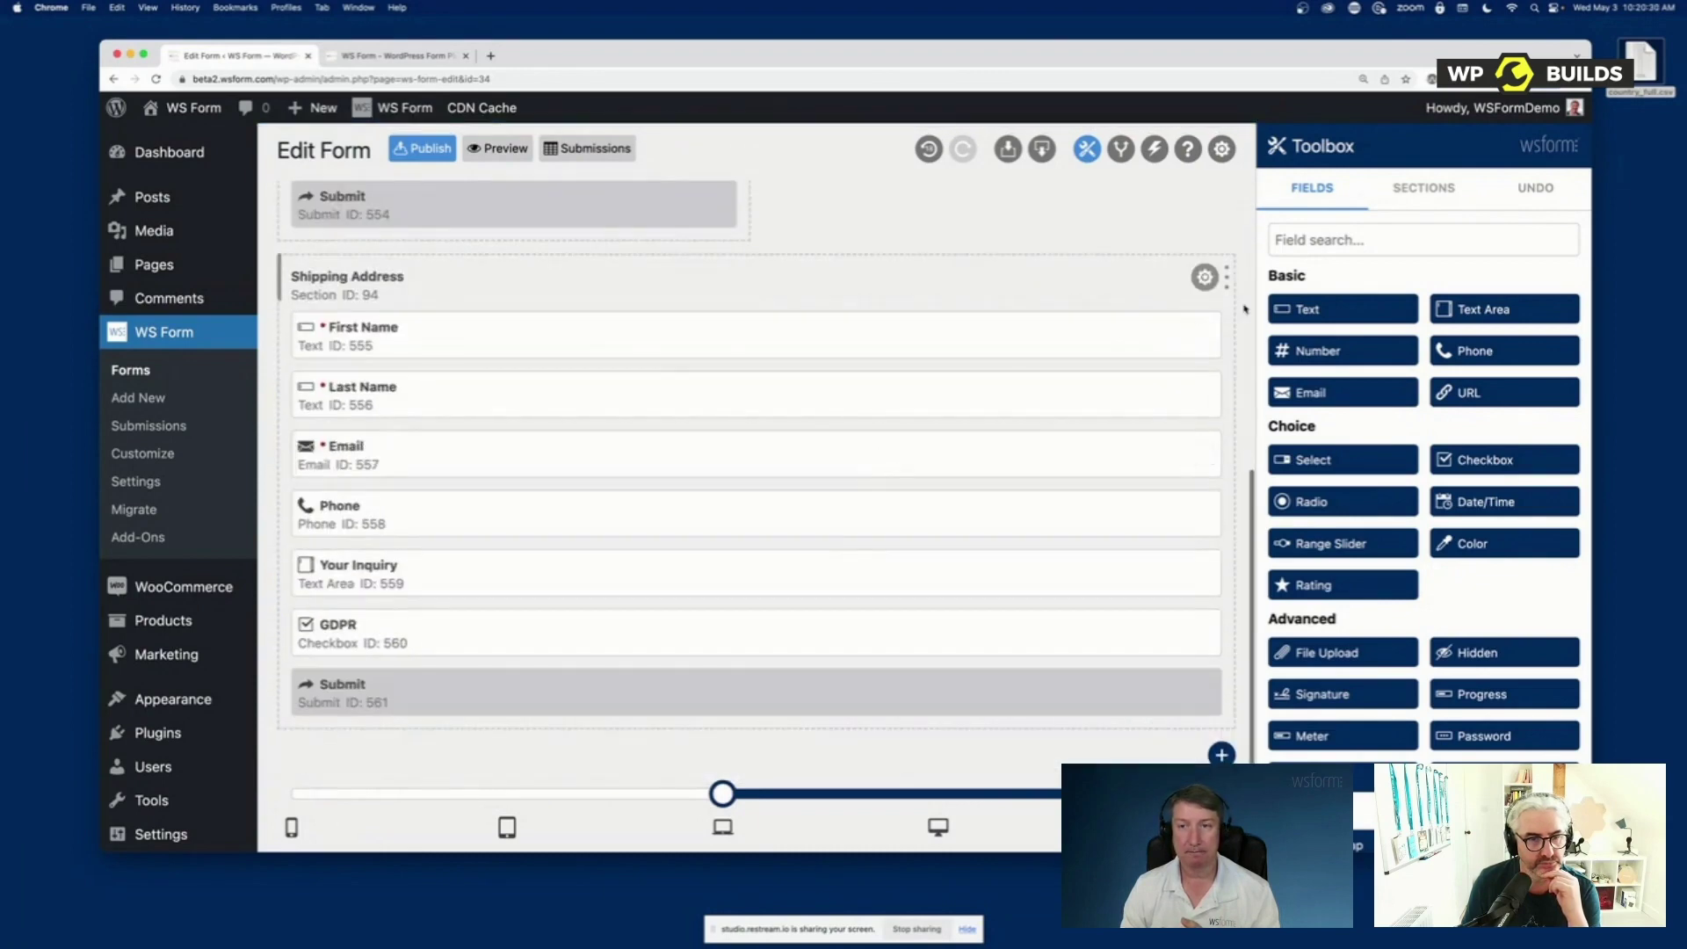
{"action": "left_click_drag", "start_coordinate": [1226, 281], "coordinate": [881, 278]}
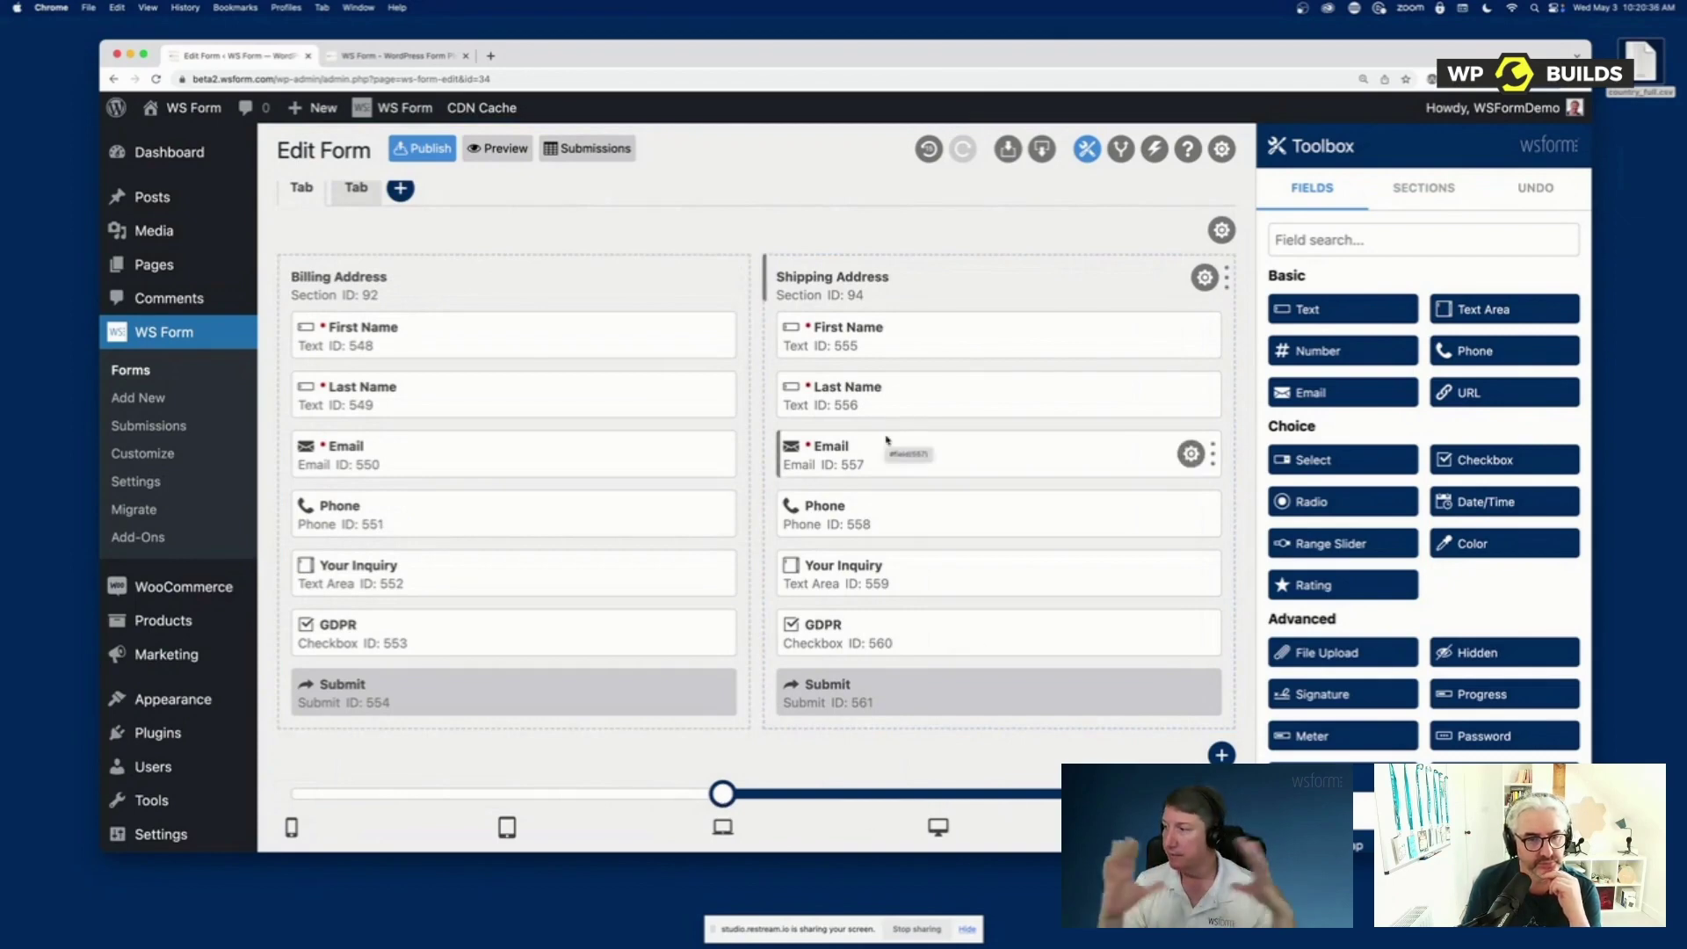
Compare the form's section layout at the tablet, laptop and mobile breakpoints
{"action": "scroll", "coordinate": [697, 504], "scroll_direction": "up", "scroll_amount": 2}
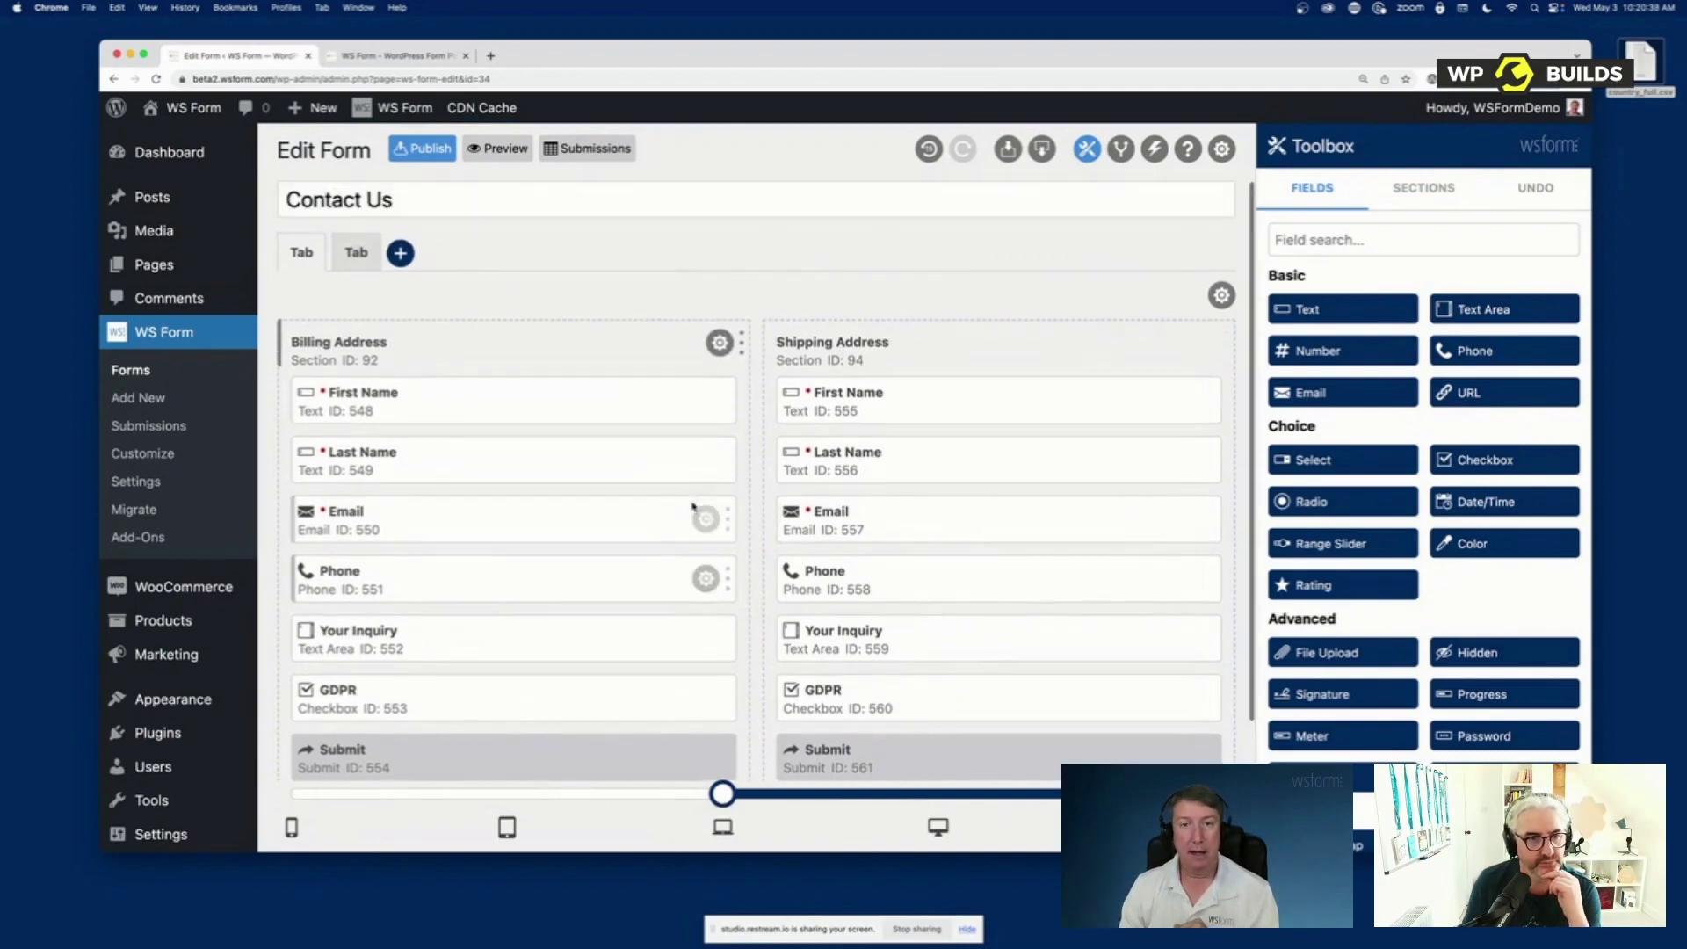
{"action": "left_click_drag", "start_coordinate": [723, 793], "coordinate": [551, 795]}
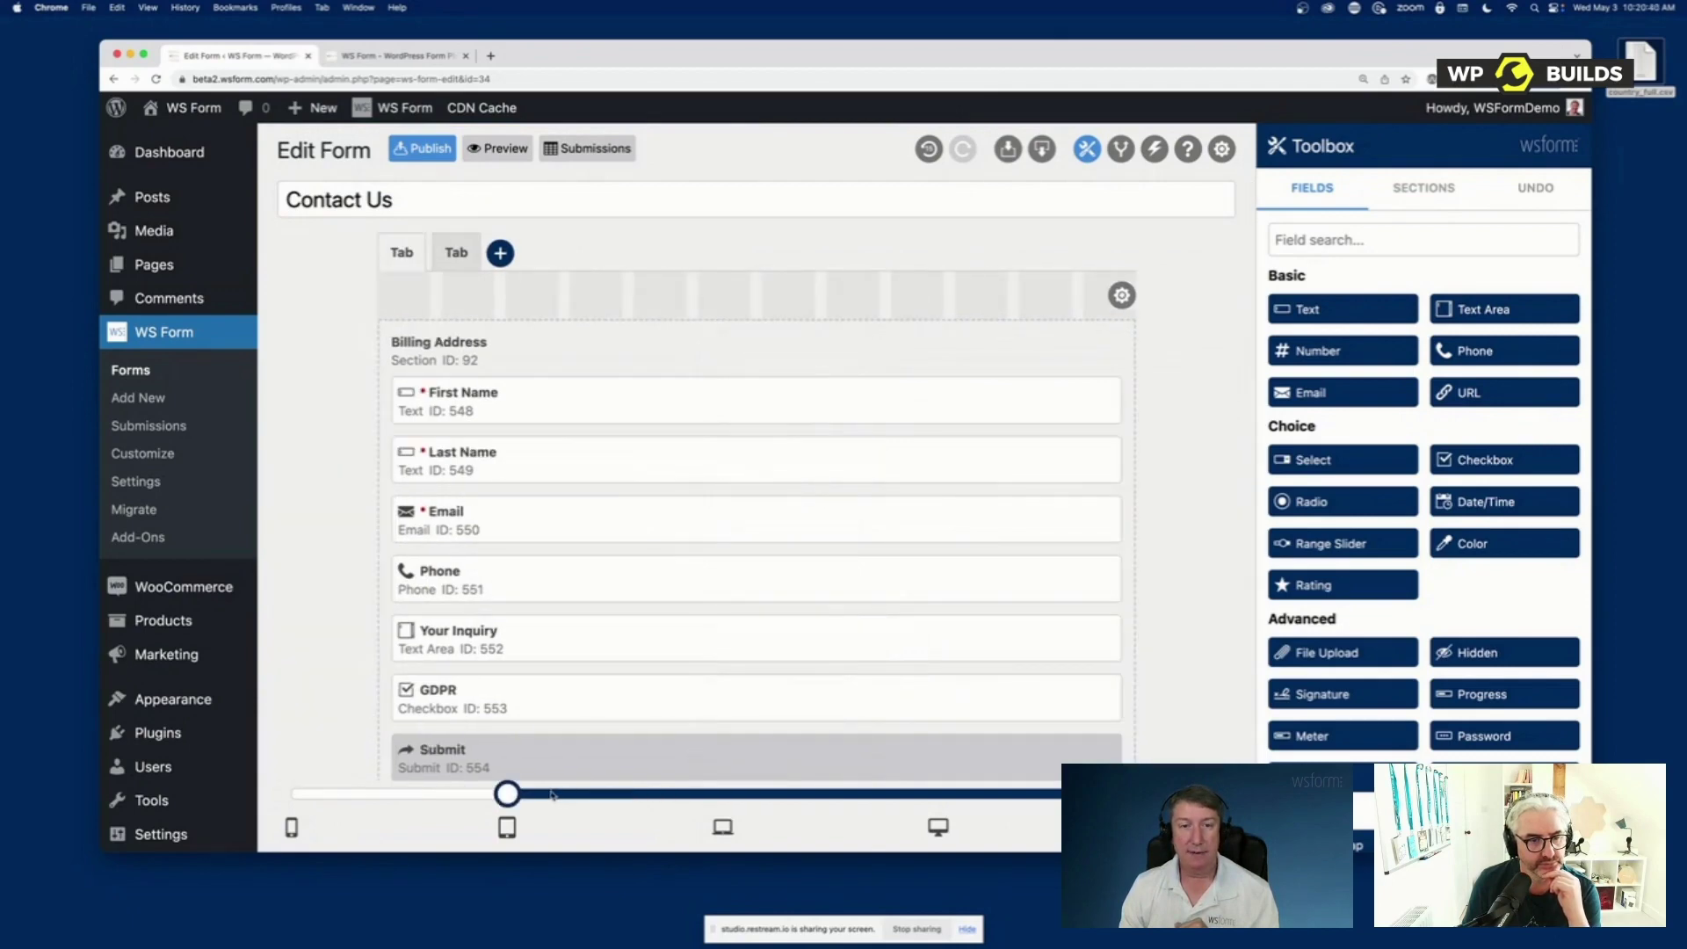
{"action": "left_click", "coordinate": [712, 797]}
{"action": "left_click_drag", "start_coordinate": [667, 805], "coordinate": [352, 797]}
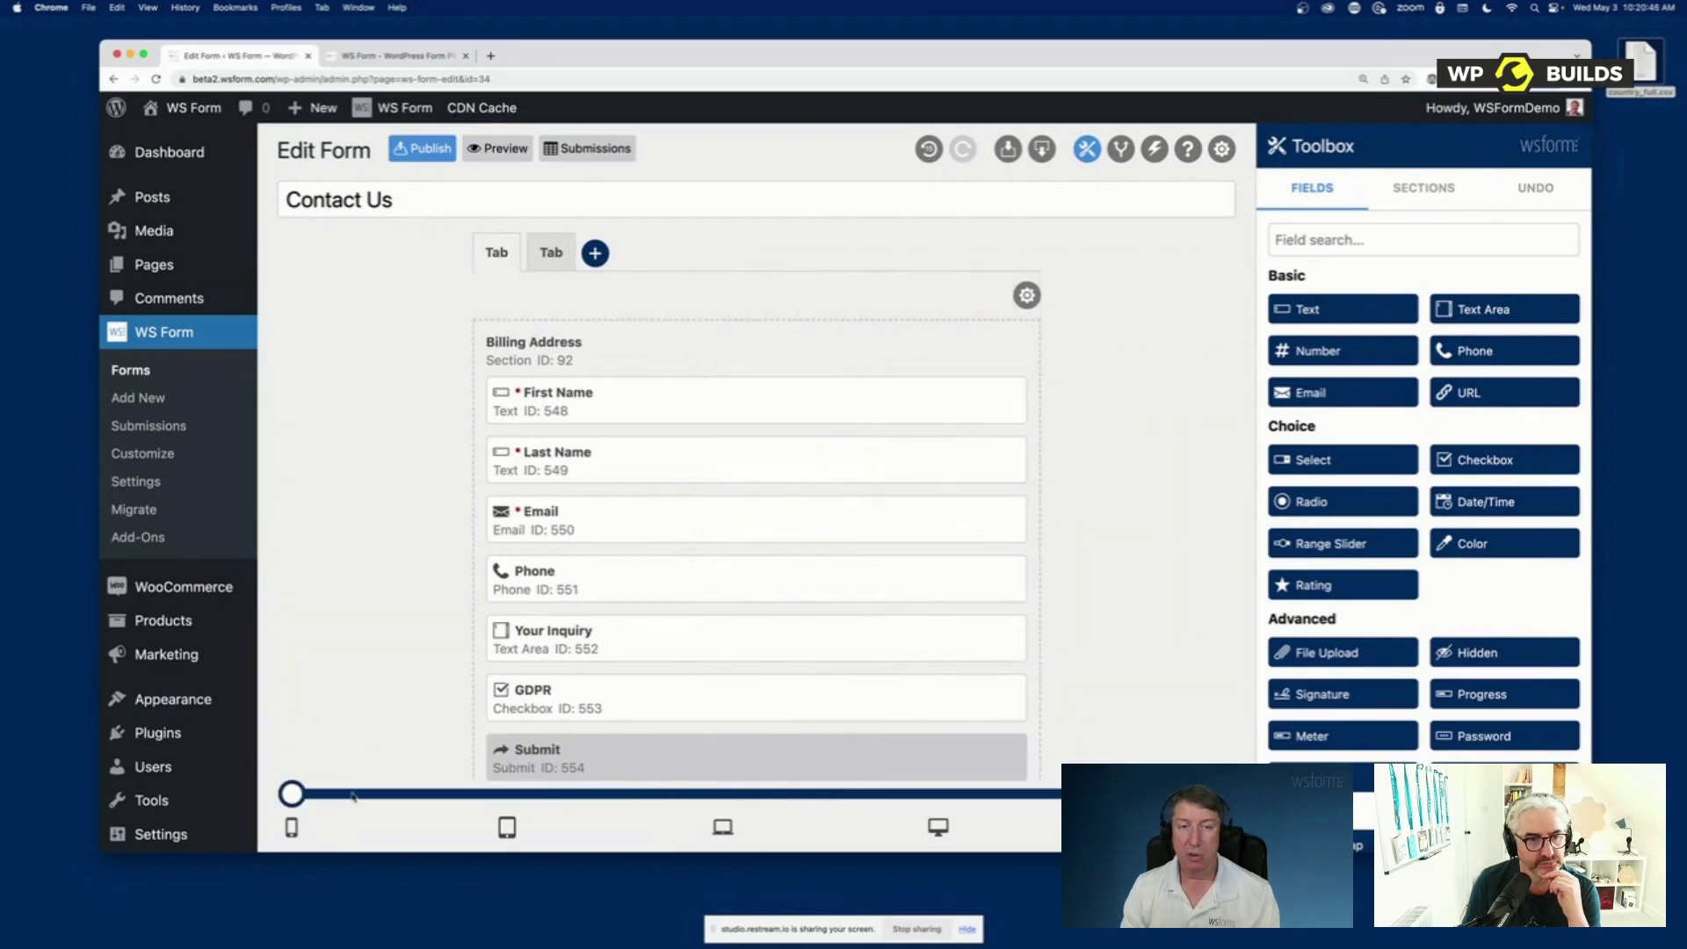
Preview the Contact Us form, narrow the preview window to check the responsive layout, and return to the form editor
{"action": "left_click", "coordinate": [520, 156]}
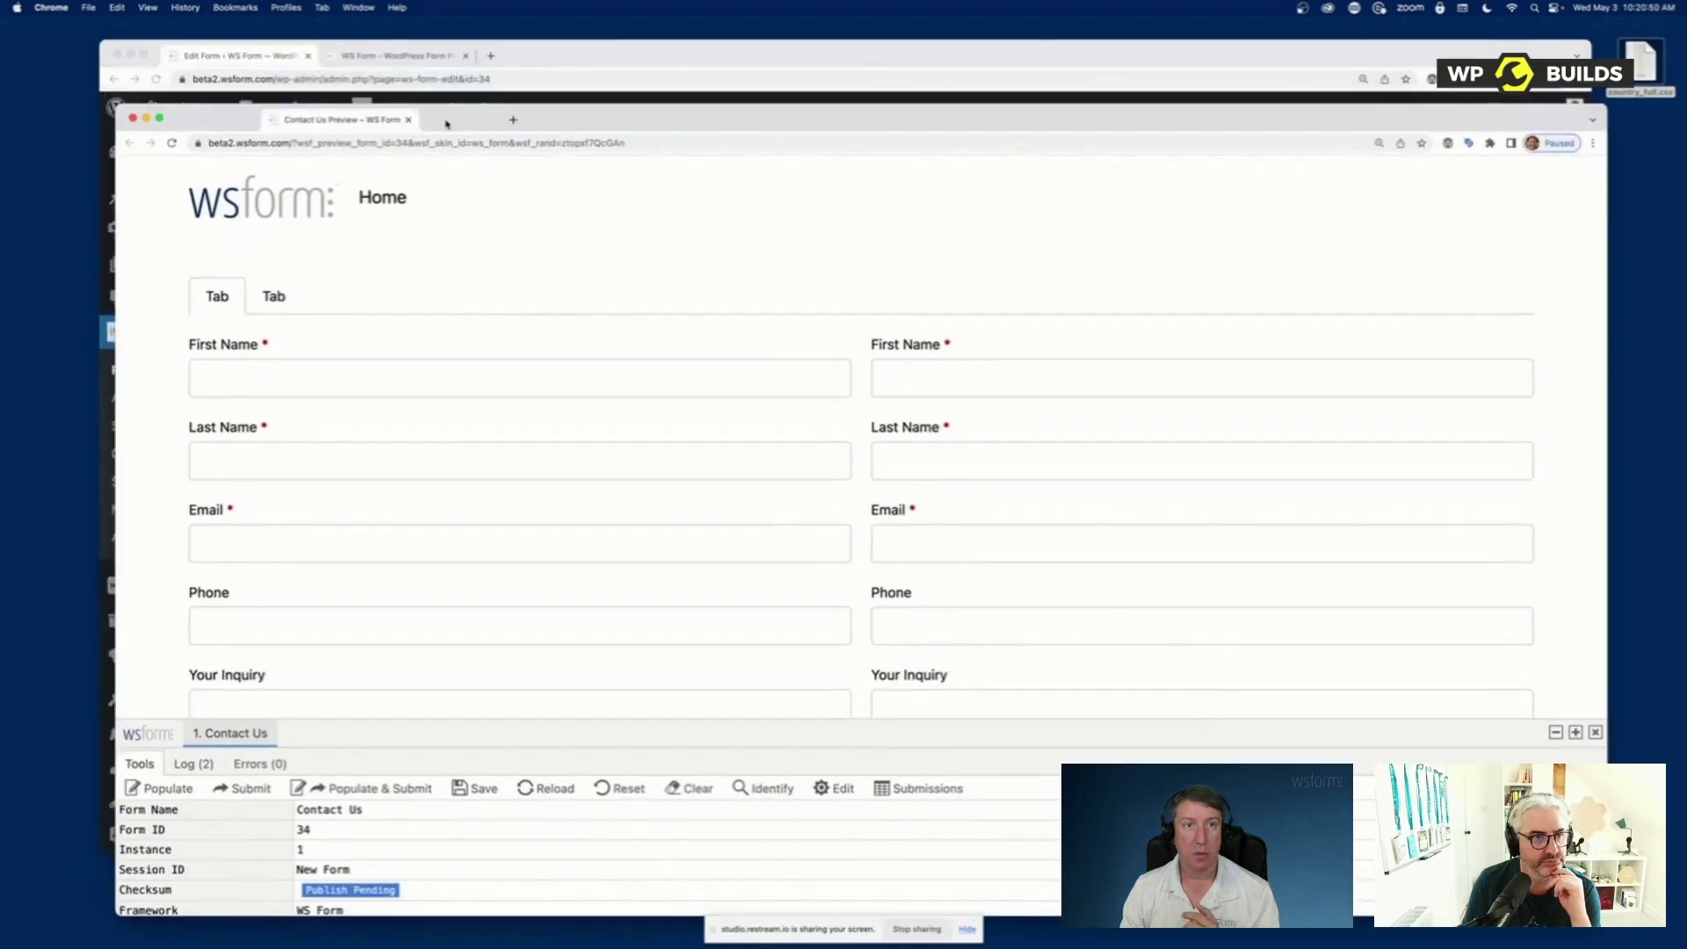
{"action": "left_click_drag", "start_coordinate": [1607, 370], "coordinate": [1492, 540]}
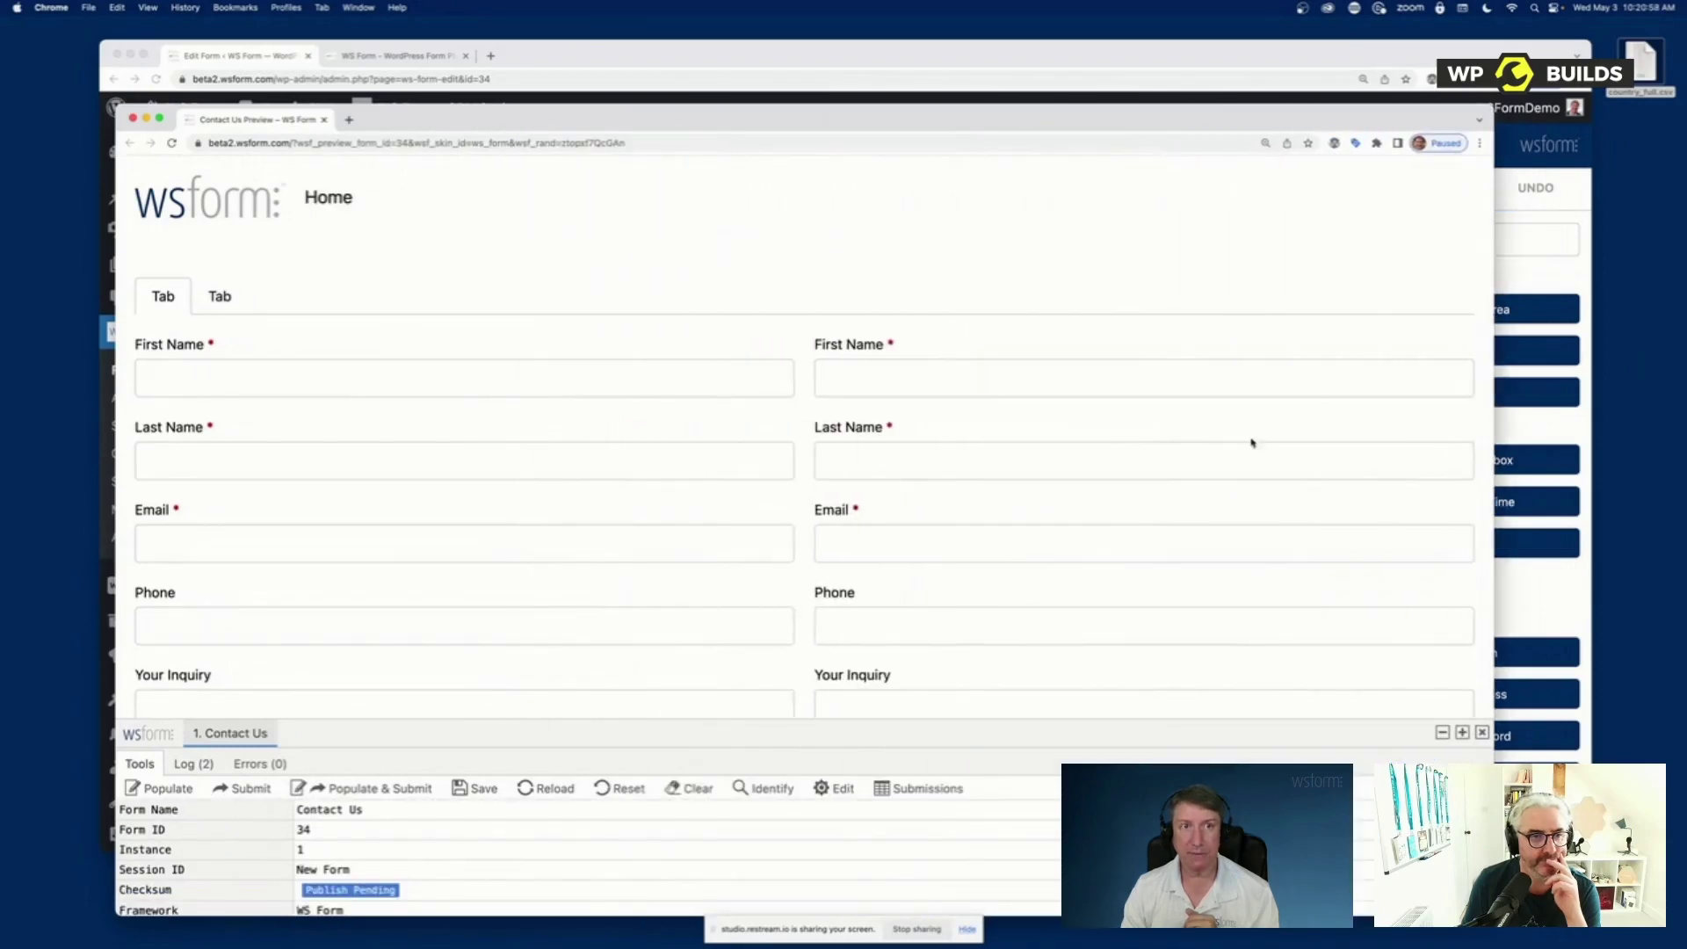
{"action": "left_click", "coordinate": [146, 118]}
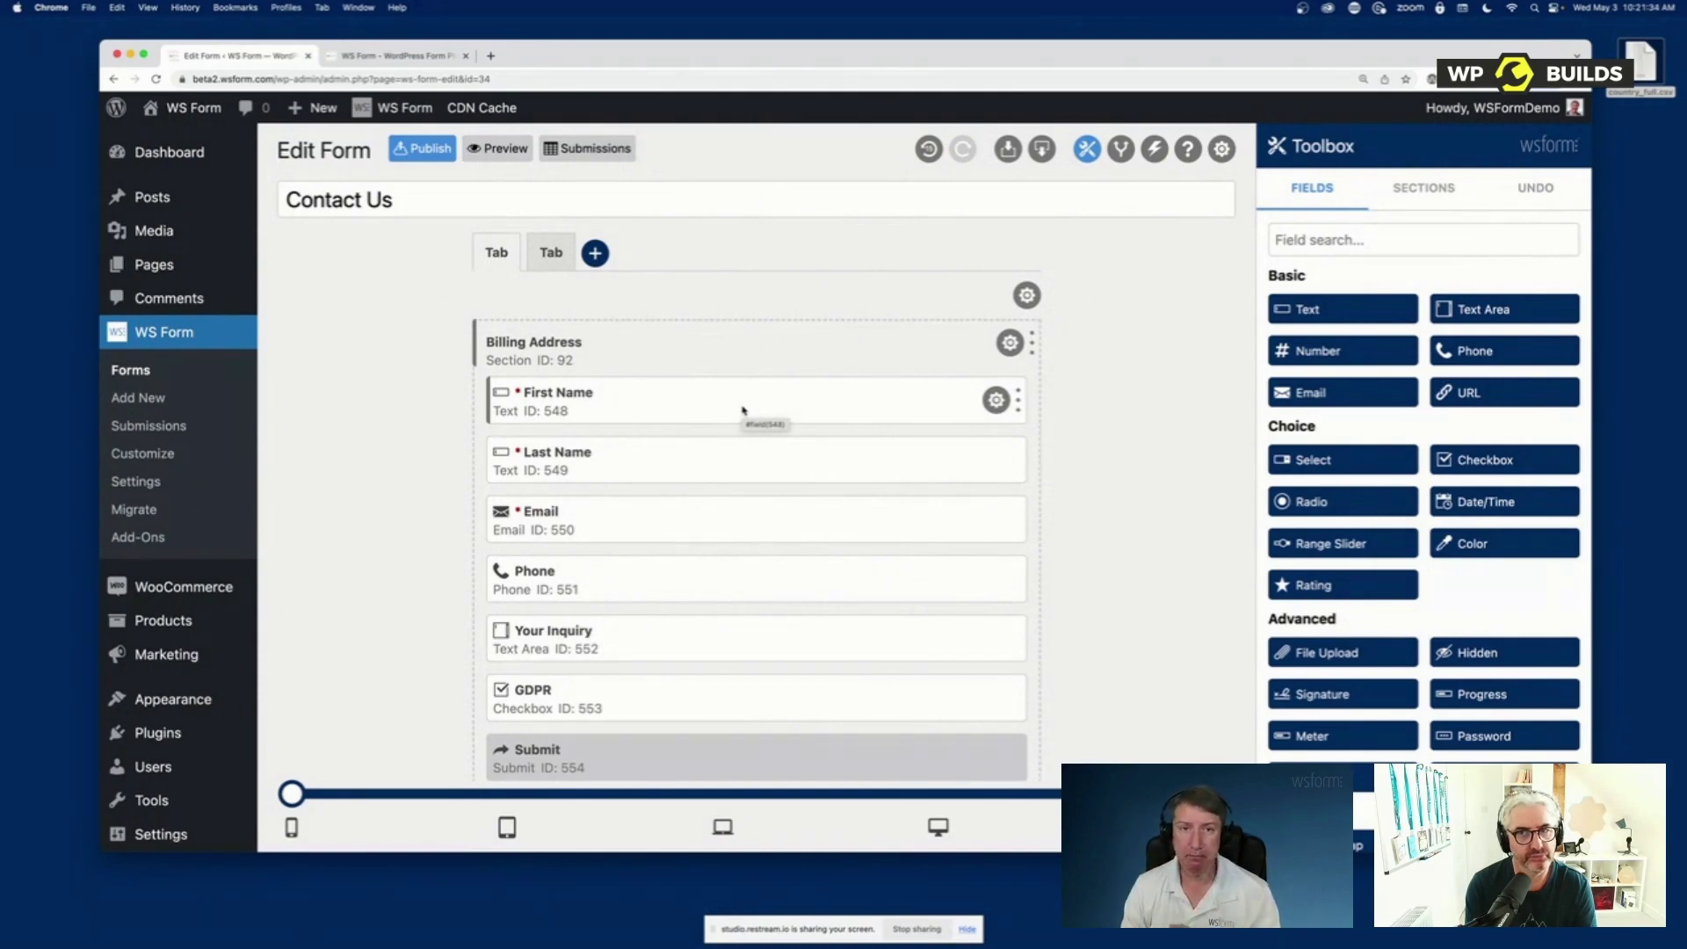
Try the First Name field at half width in the Billing Address section, then restore it to full width
{"action": "left_click_drag", "start_coordinate": [1019, 404], "coordinate": [740, 402]}
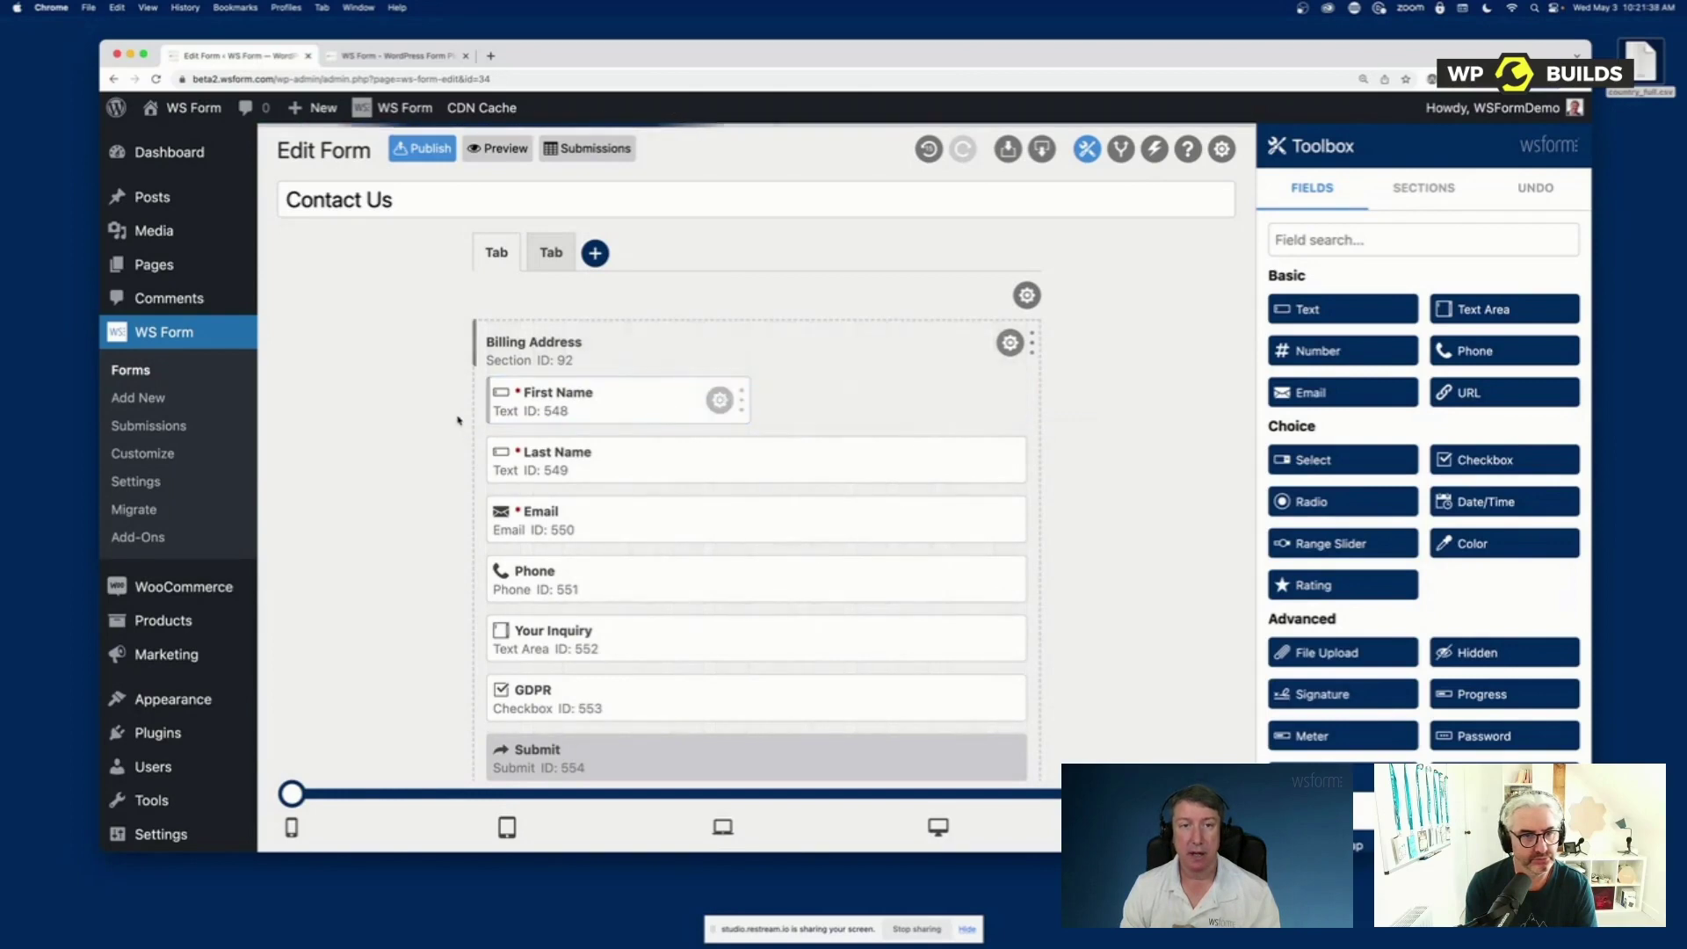
{"action": "mouse_move", "coordinate": [509, 409]}
{"action": "left_mouse_down"}
{"action": "mouse_move", "coordinate": [786, 410]}
{"action": "mouse_move", "coordinate": [507, 409]}
{"action": "left_mouse_up"}
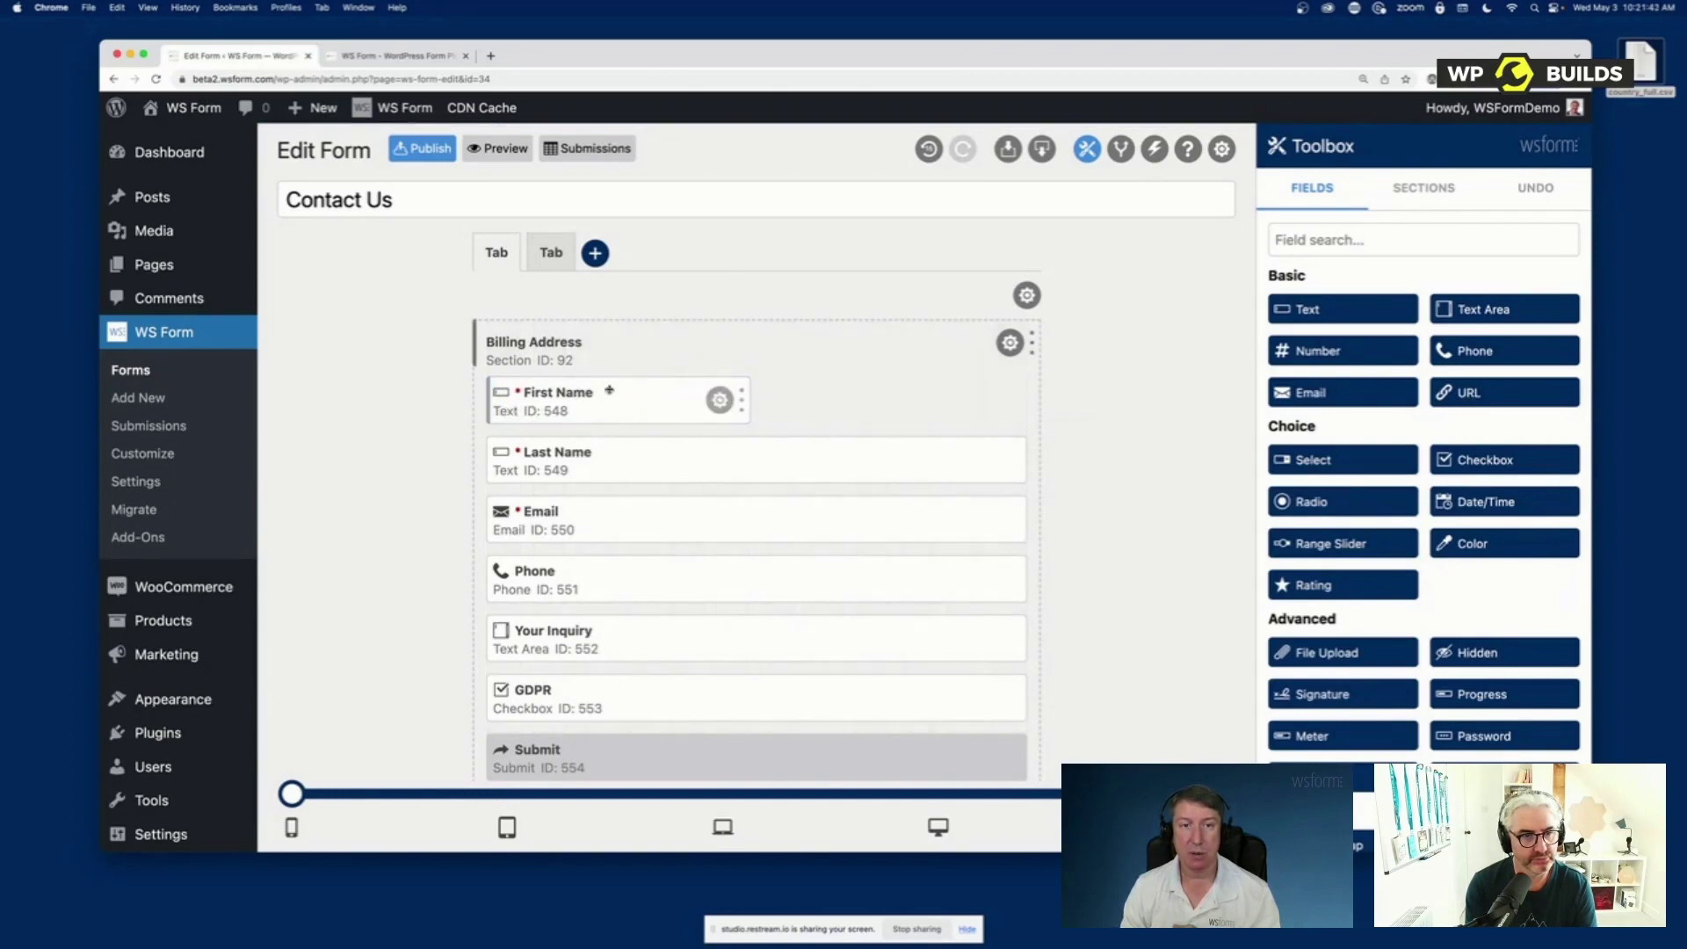
{"action": "left_click_drag", "start_coordinate": [740, 403], "coordinate": [1037, 345]}
{"action": "left_click_drag", "start_coordinate": [996, 399], "coordinate": [720, 399]}
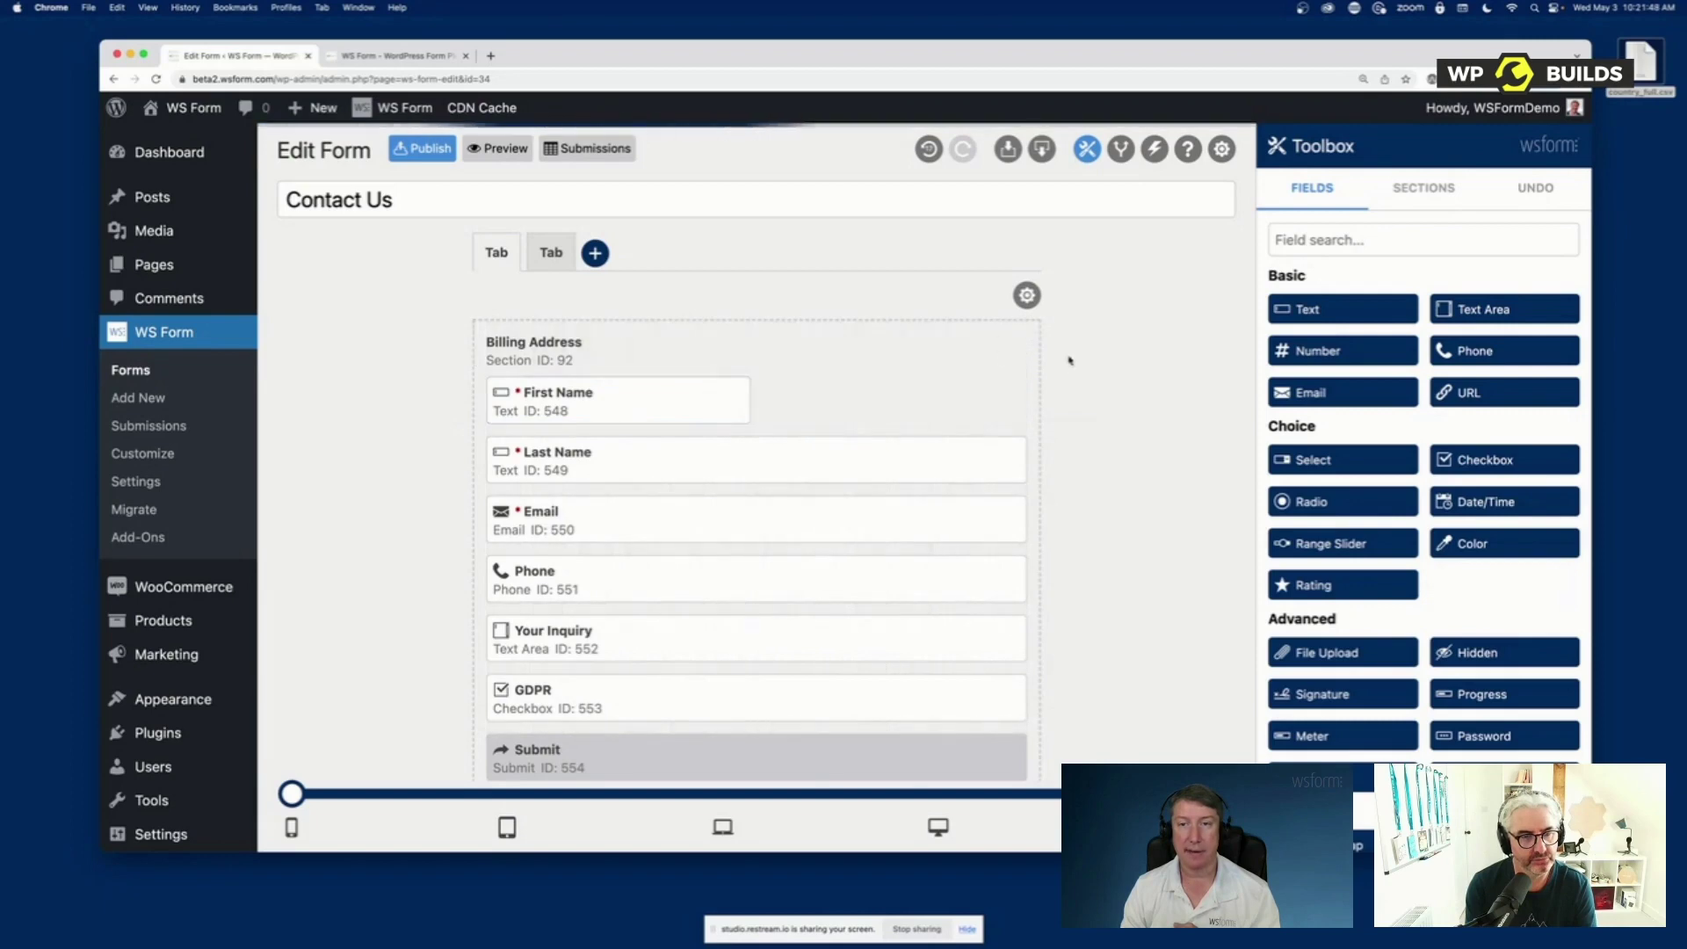
{"action": "mouse_move", "coordinate": [1035, 342]}
{"action": "left_mouse_down"}
{"action": "mouse_move", "coordinate": [724, 350]}
{"action": "mouse_move", "coordinate": [1030, 351]}
{"action": "left_mouse_up"}
{"action": "left_click_drag", "start_coordinate": [745, 394], "coordinate": [1024, 396]}
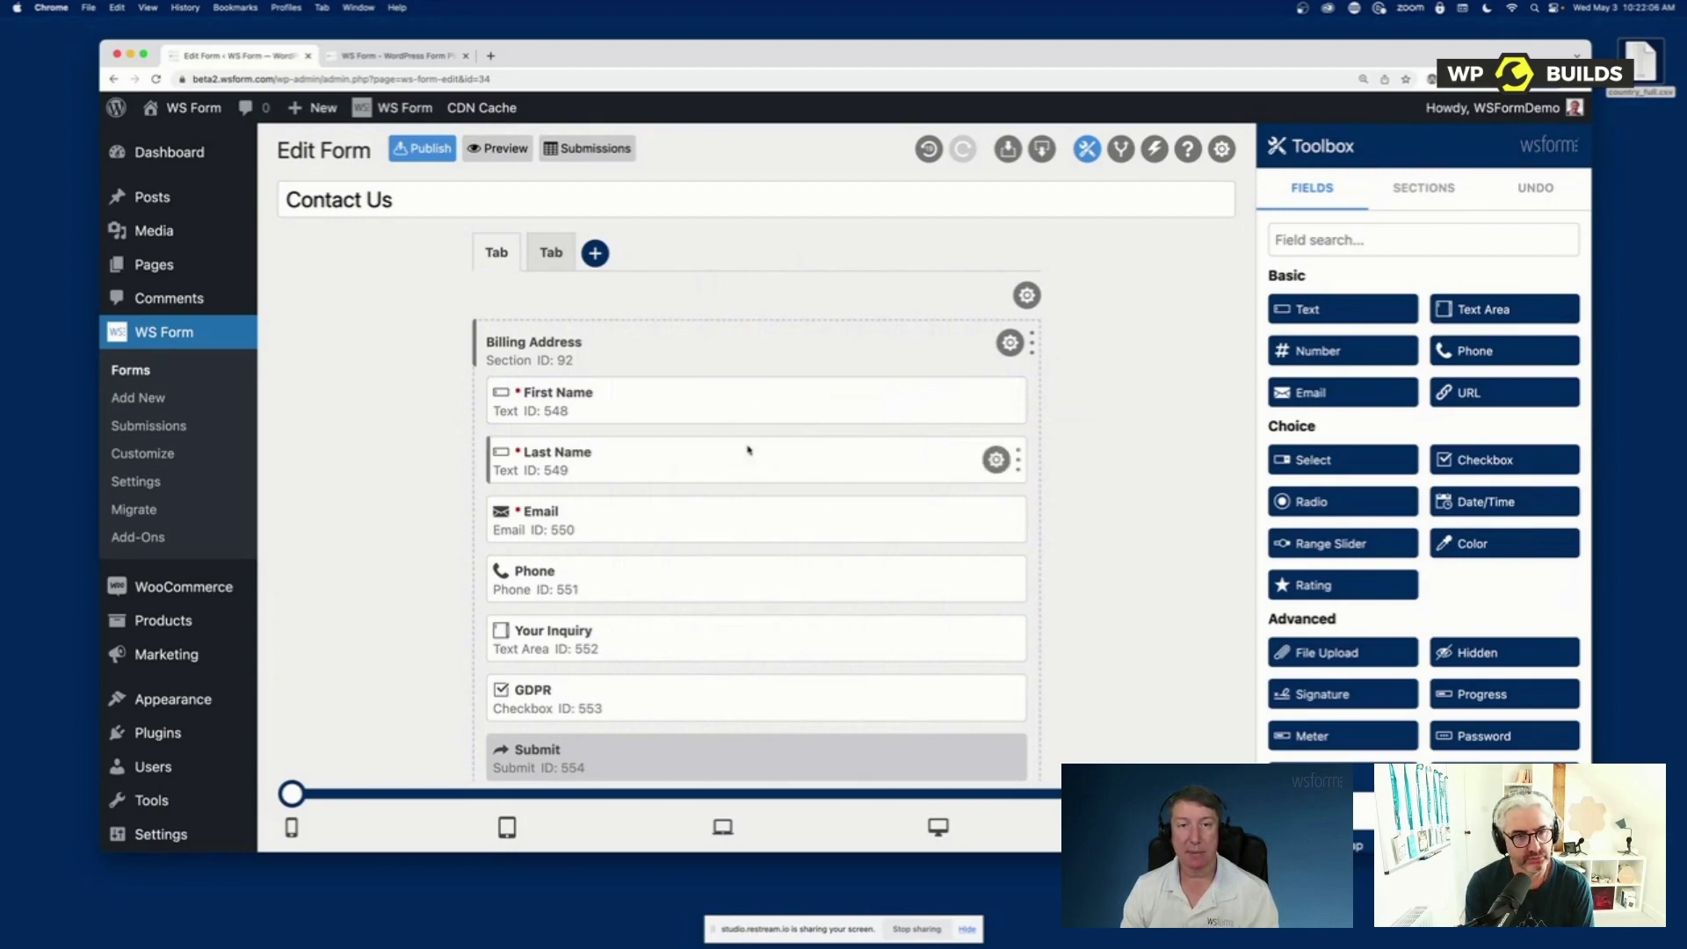
Resize the Billing Address and Shipping Address sections to half width so they sit side by side
{"action": "mouse_move", "coordinate": [726, 397]}
{"action": "left_mouse_down"}
{"action": "mouse_move", "coordinate": [720, 591]}
{"action": "mouse_move", "coordinate": [733, 399]}
{"action": "left_mouse_up"}
{"action": "left_click_drag", "start_coordinate": [1033, 345], "coordinate": [768, 378]}
{"action": "left_click_drag", "start_coordinate": [1023, 290], "coordinate": [772, 283]}
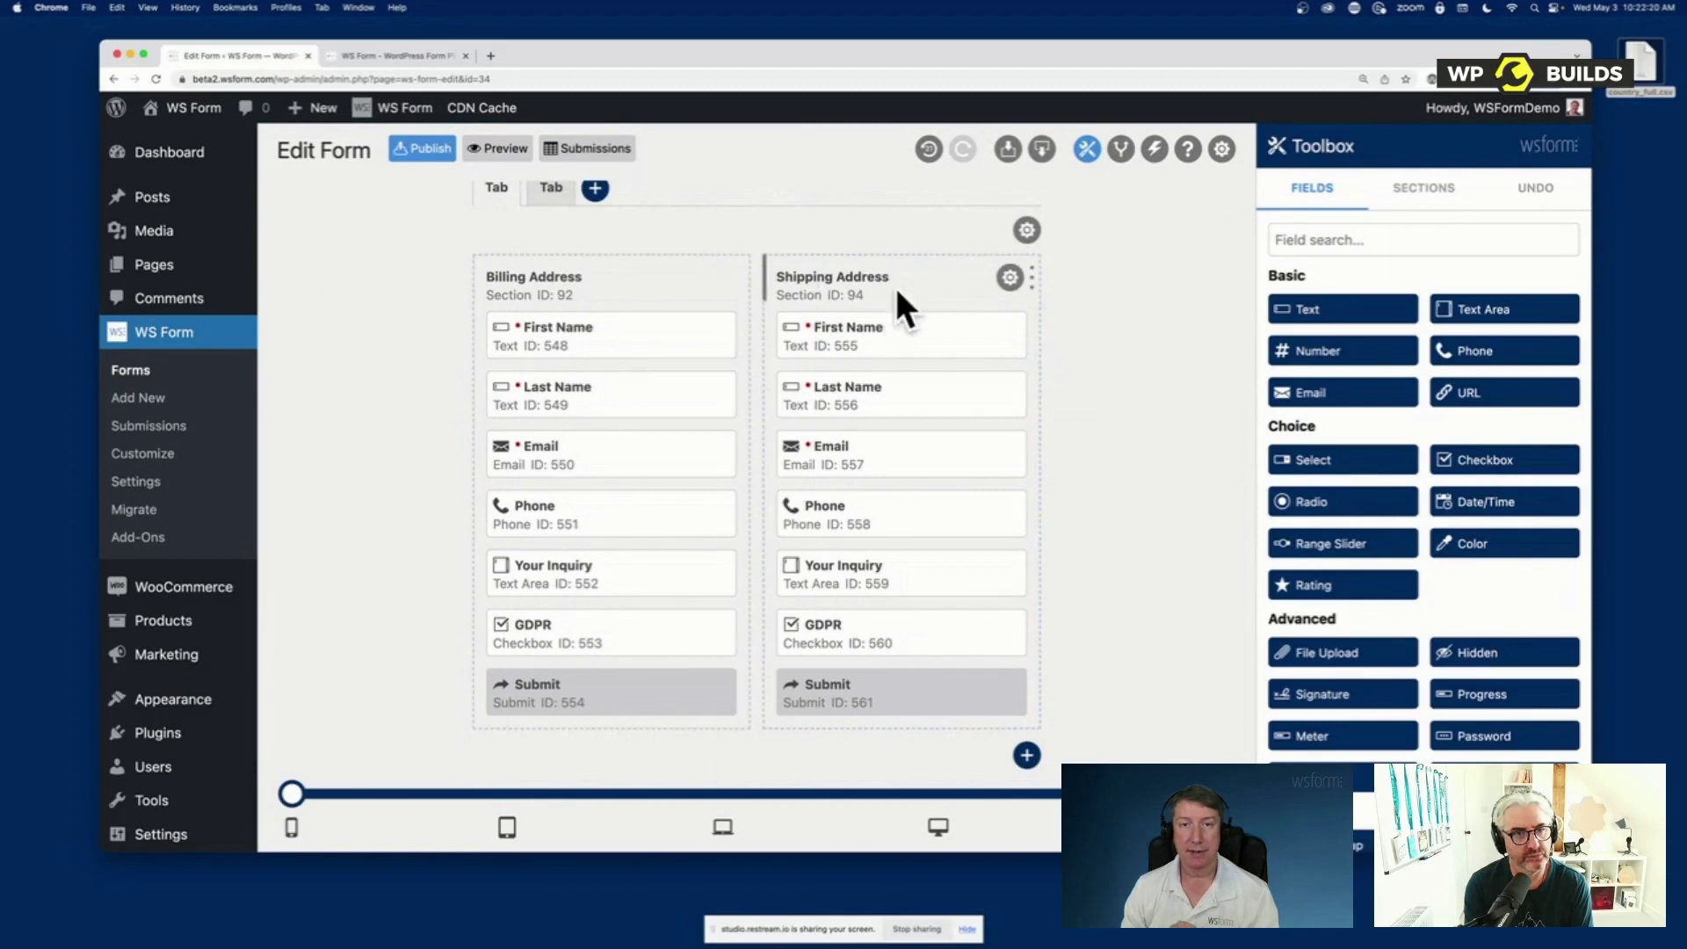
Reorder the Shipping Address section ahead of Billing Address and back, then move it to the second tab
{"action": "left_click_drag", "start_coordinate": [949, 268], "coordinate": [545, 264]}
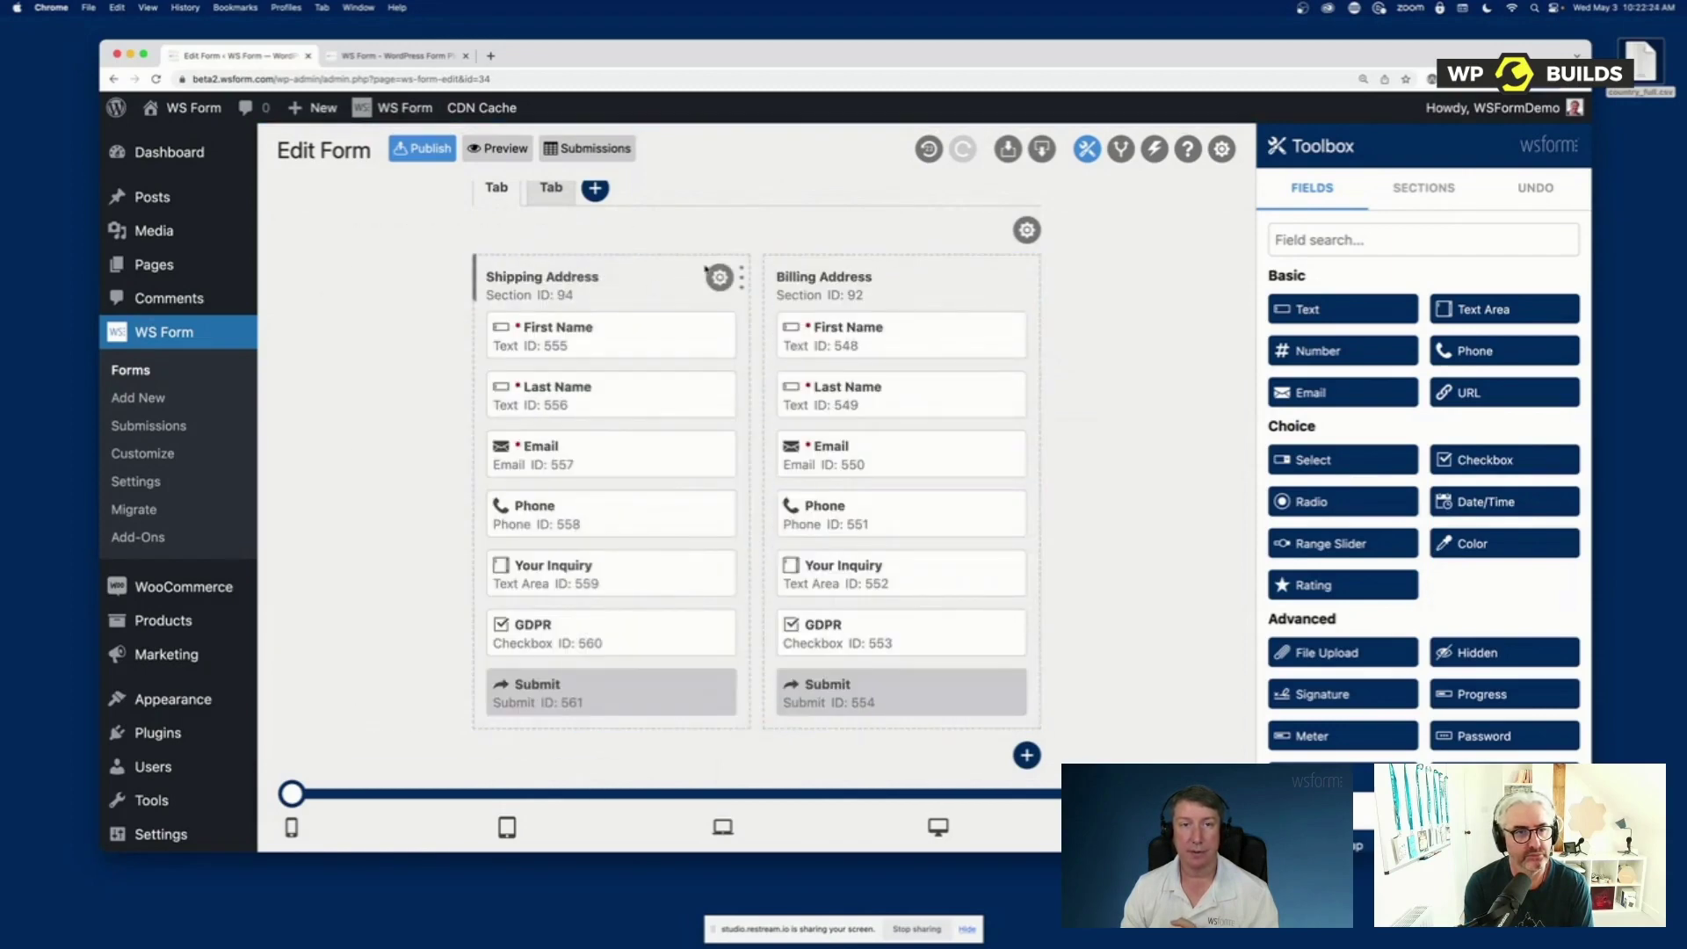
{"action": "left_click_drag", "start_coordinate": [657, 275], "coordinate": [937, 318]}
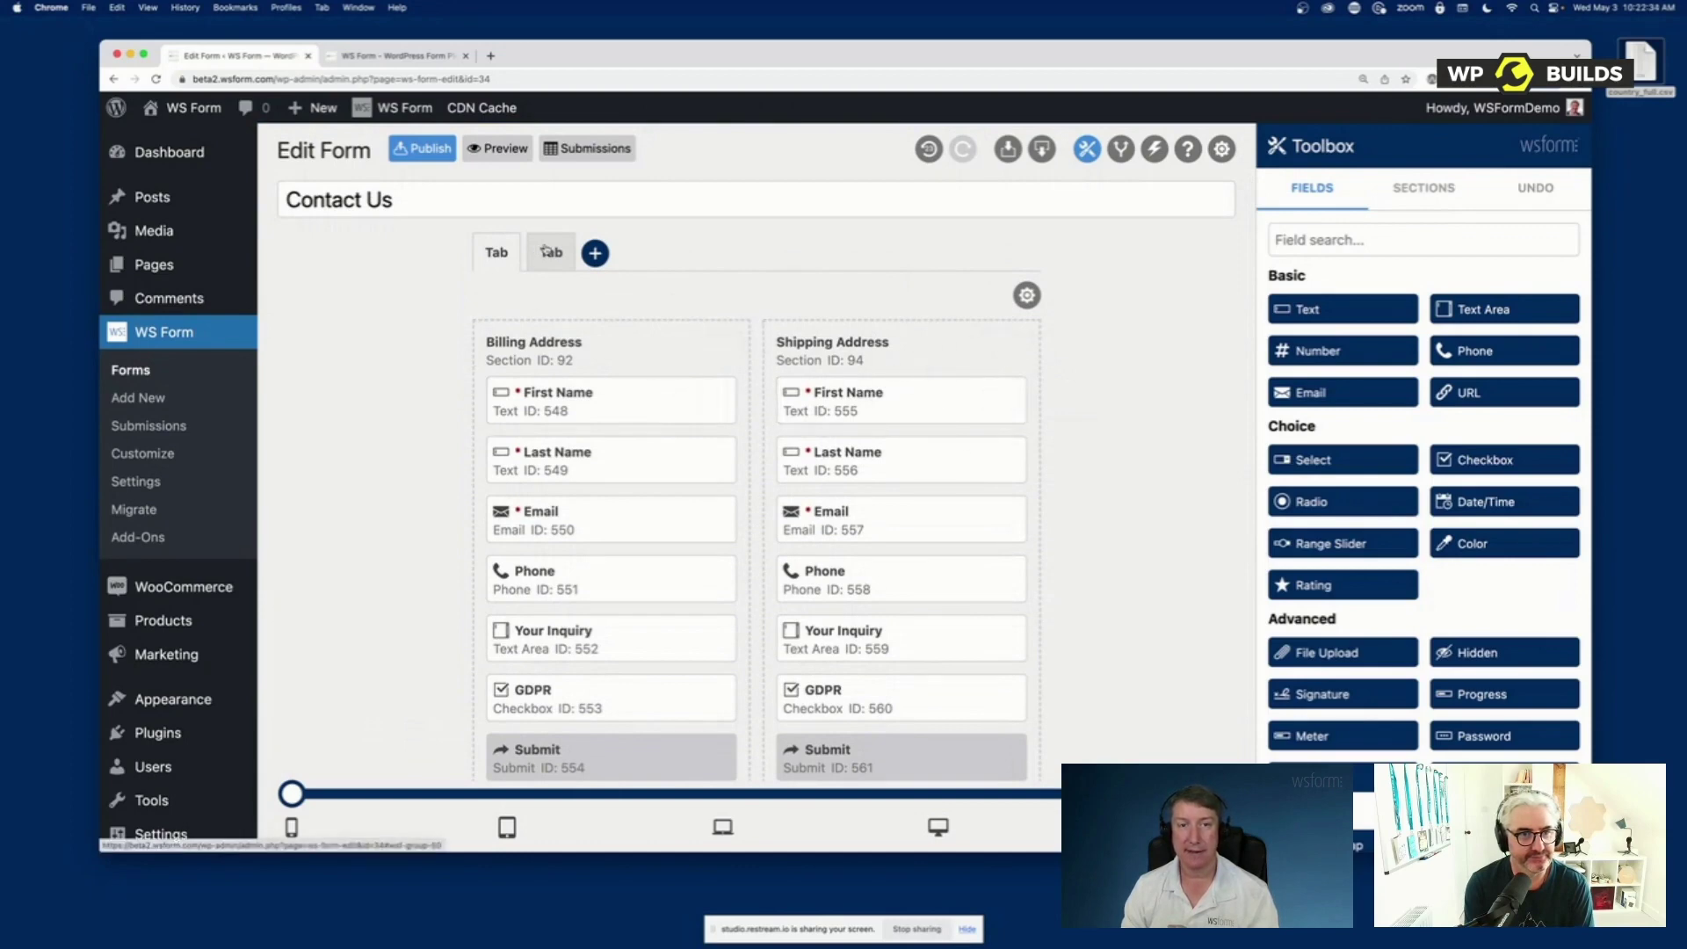
{"action": "left_click_drag", "start_coordinate": [938, 348], "coordinate": [562, 253]}
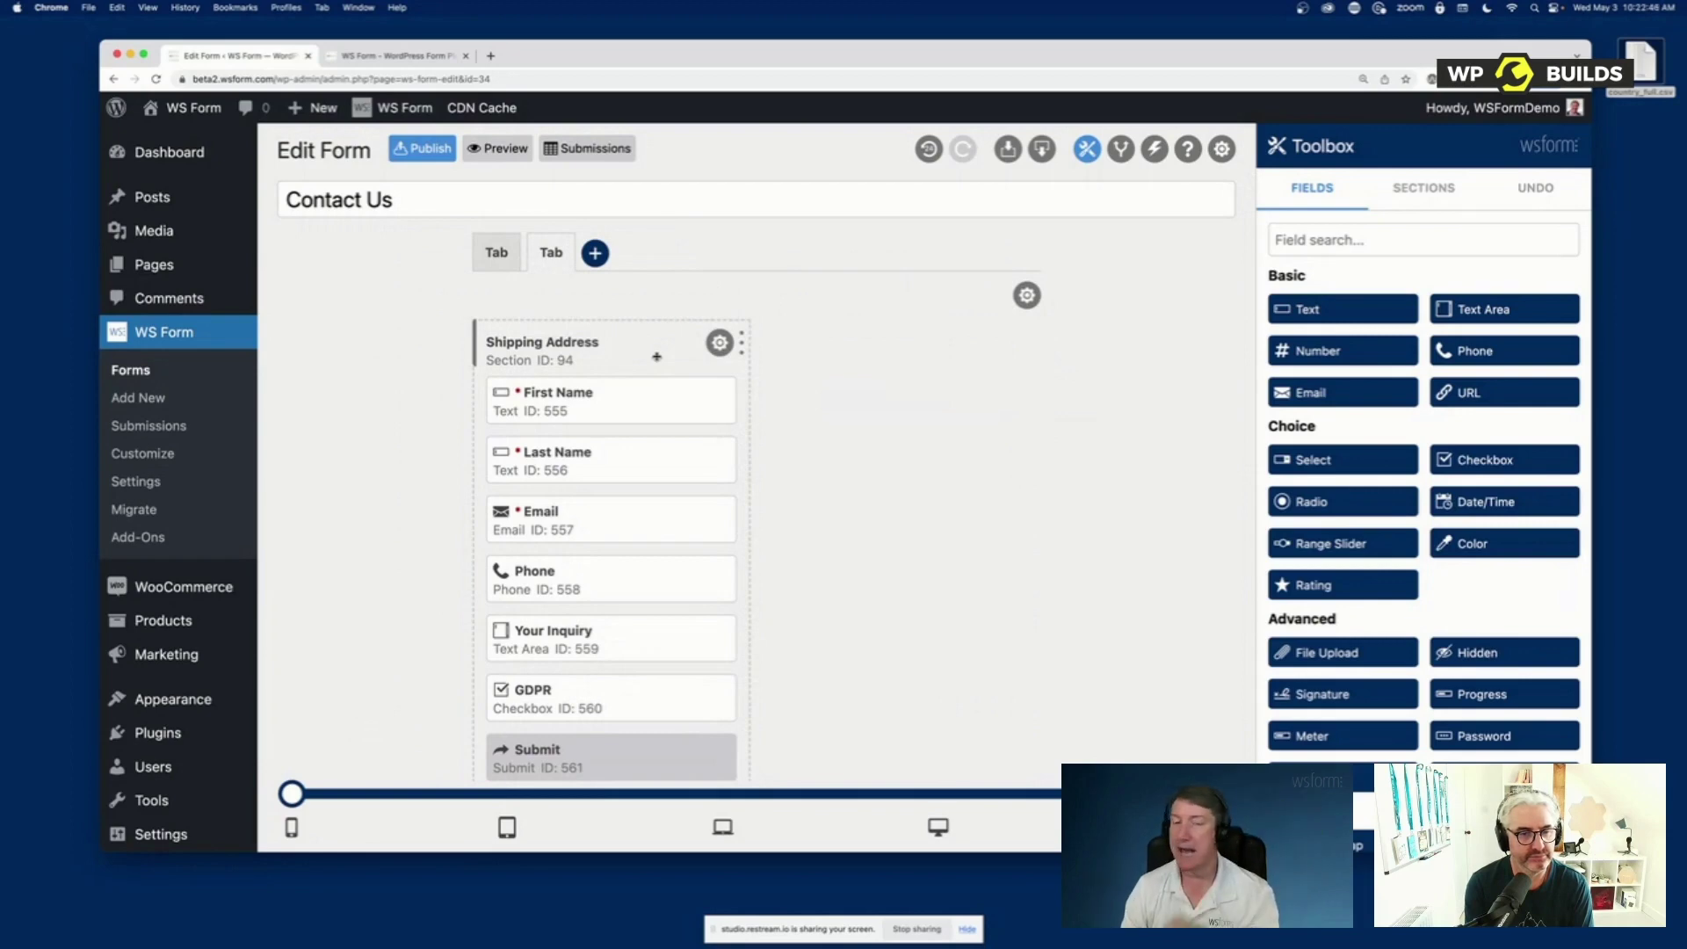
{"action": "left_click", "coordinate": [494, 253]}
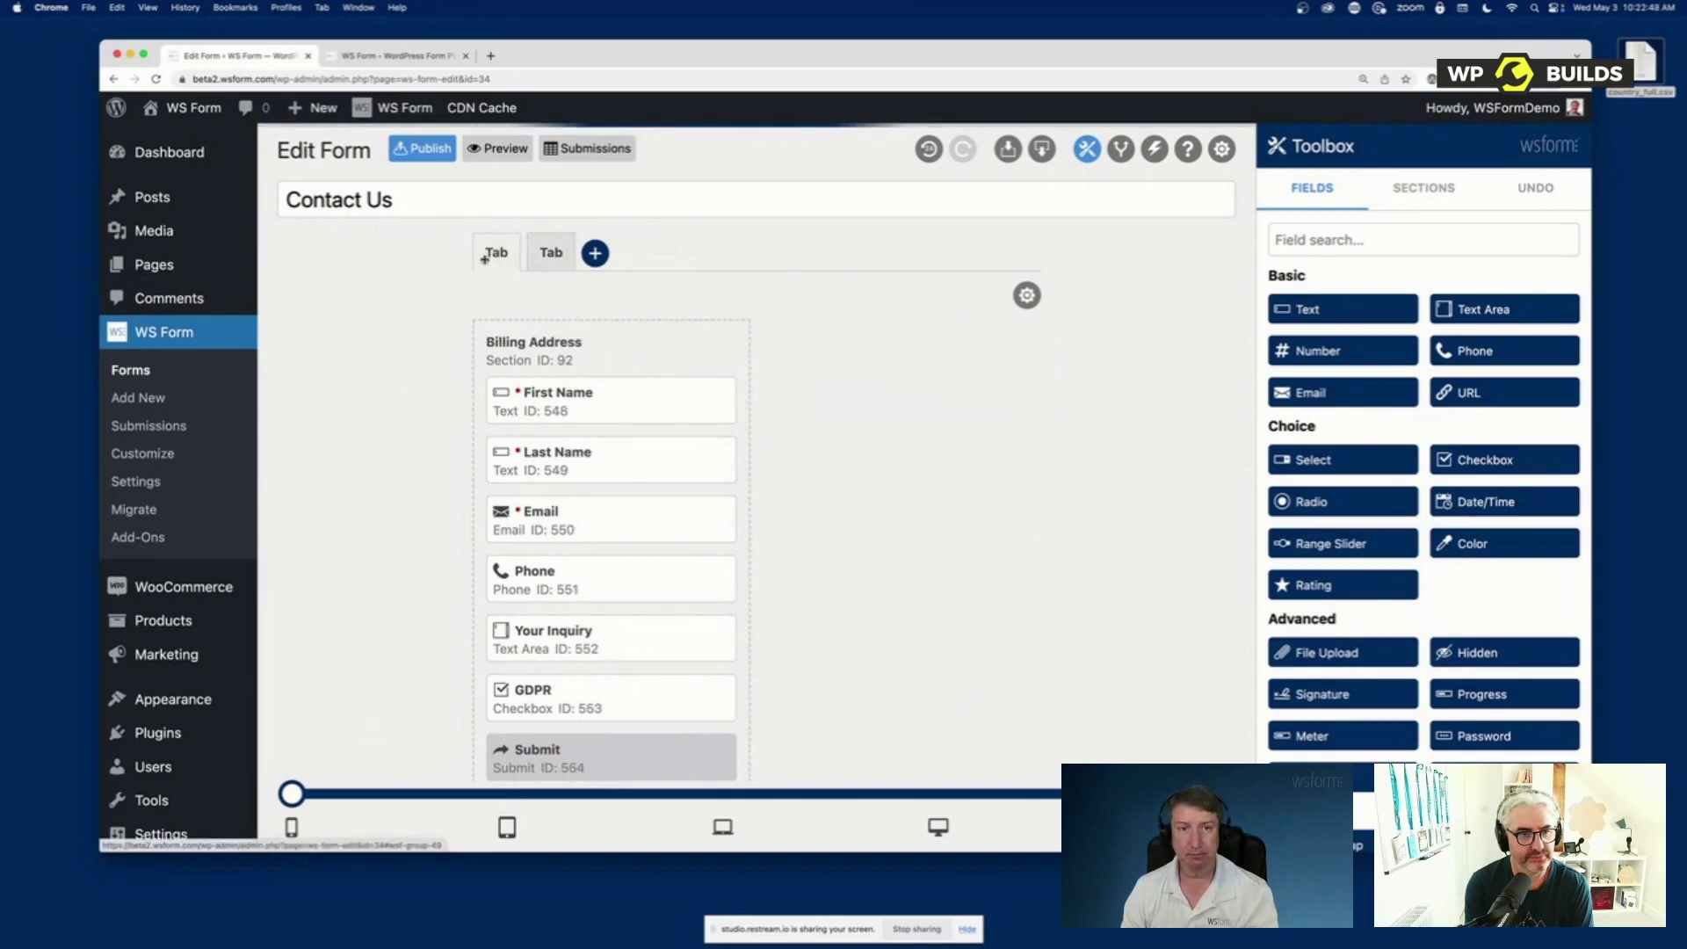
Duplicate the Billing Address section and move the copy's Email field to the top of Shipping Address on the second tab
{"action": "left_click", "coordinate": [719, 342]}
{"action": "left_click", "coordinate": [652, 343]}
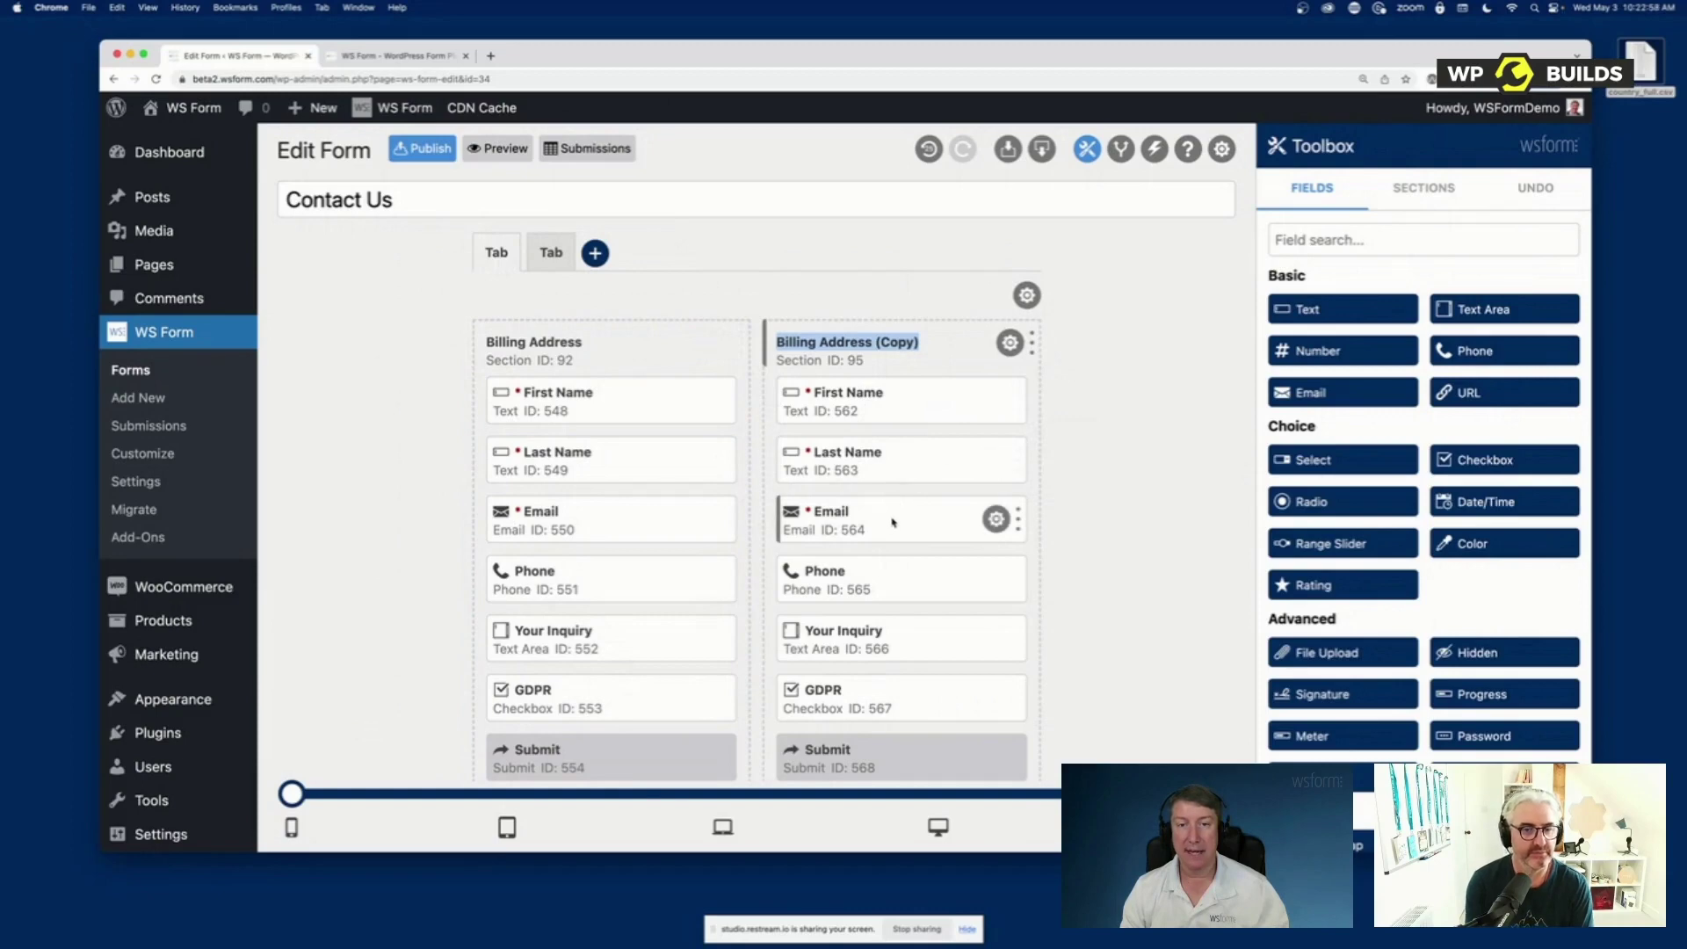
{"action": "left_click_drag", "start_coordinate": [892, 521], "coordinate": [589, 389]}
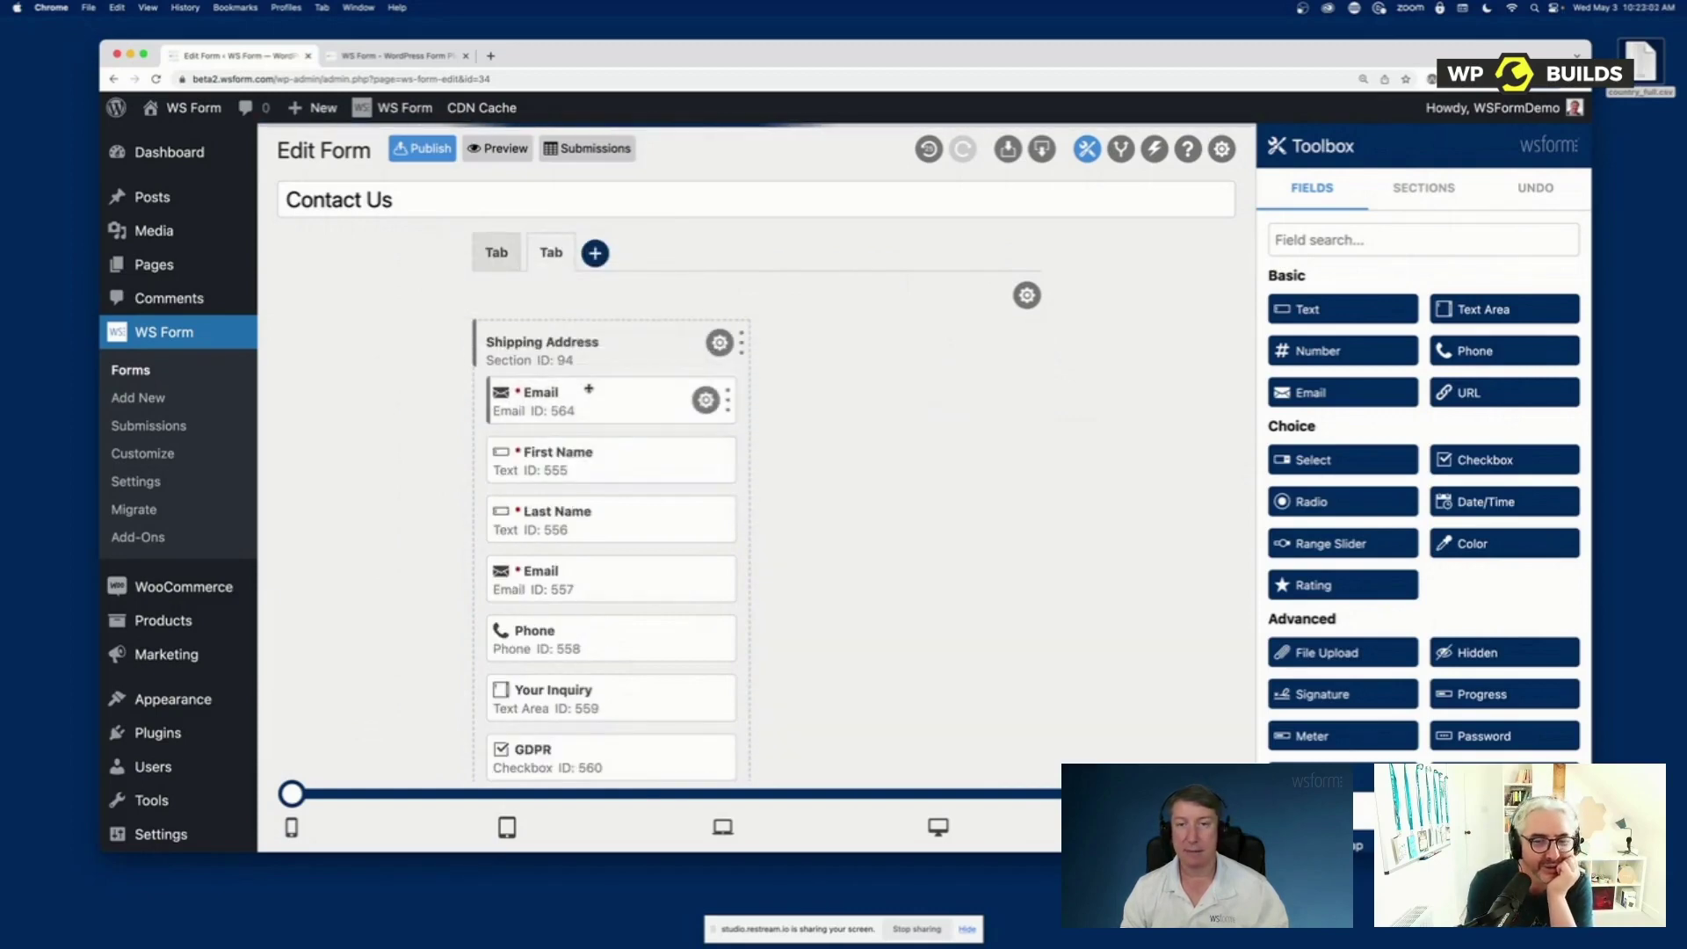
{"action": "left_click", "coordinate": [498, 254]}
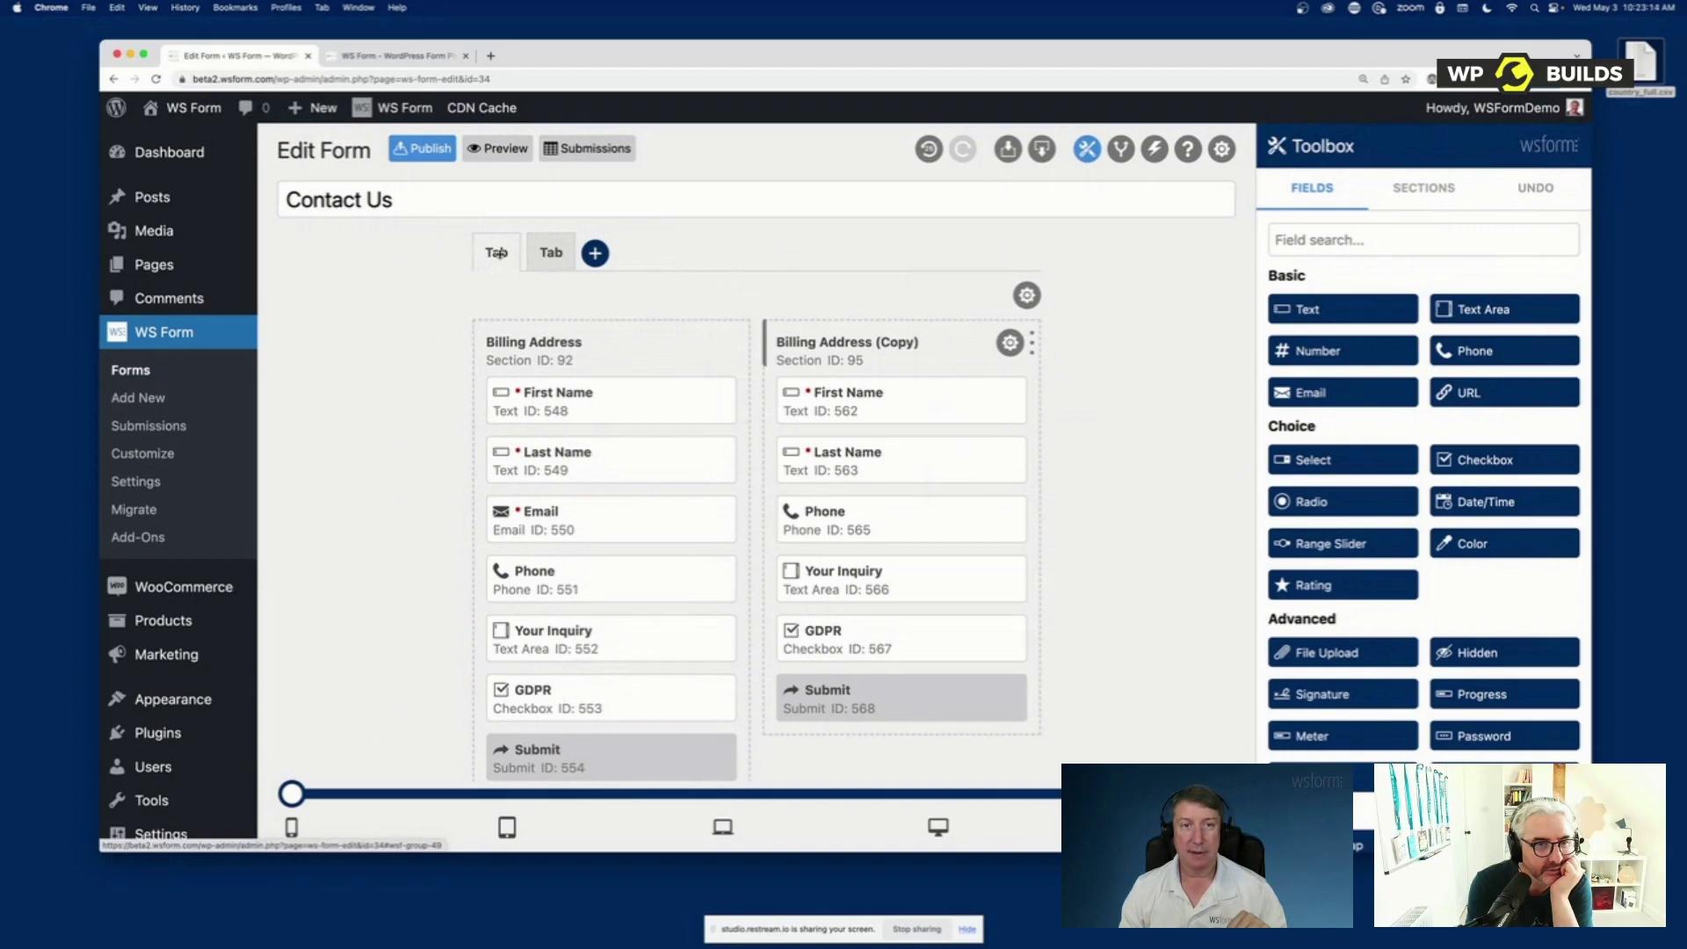
Duplicate the first tab, widen the Billing Address section in the copied tab, and compare it with the original tab
{"action": "left_click", "coordinate": [1027, 296]}
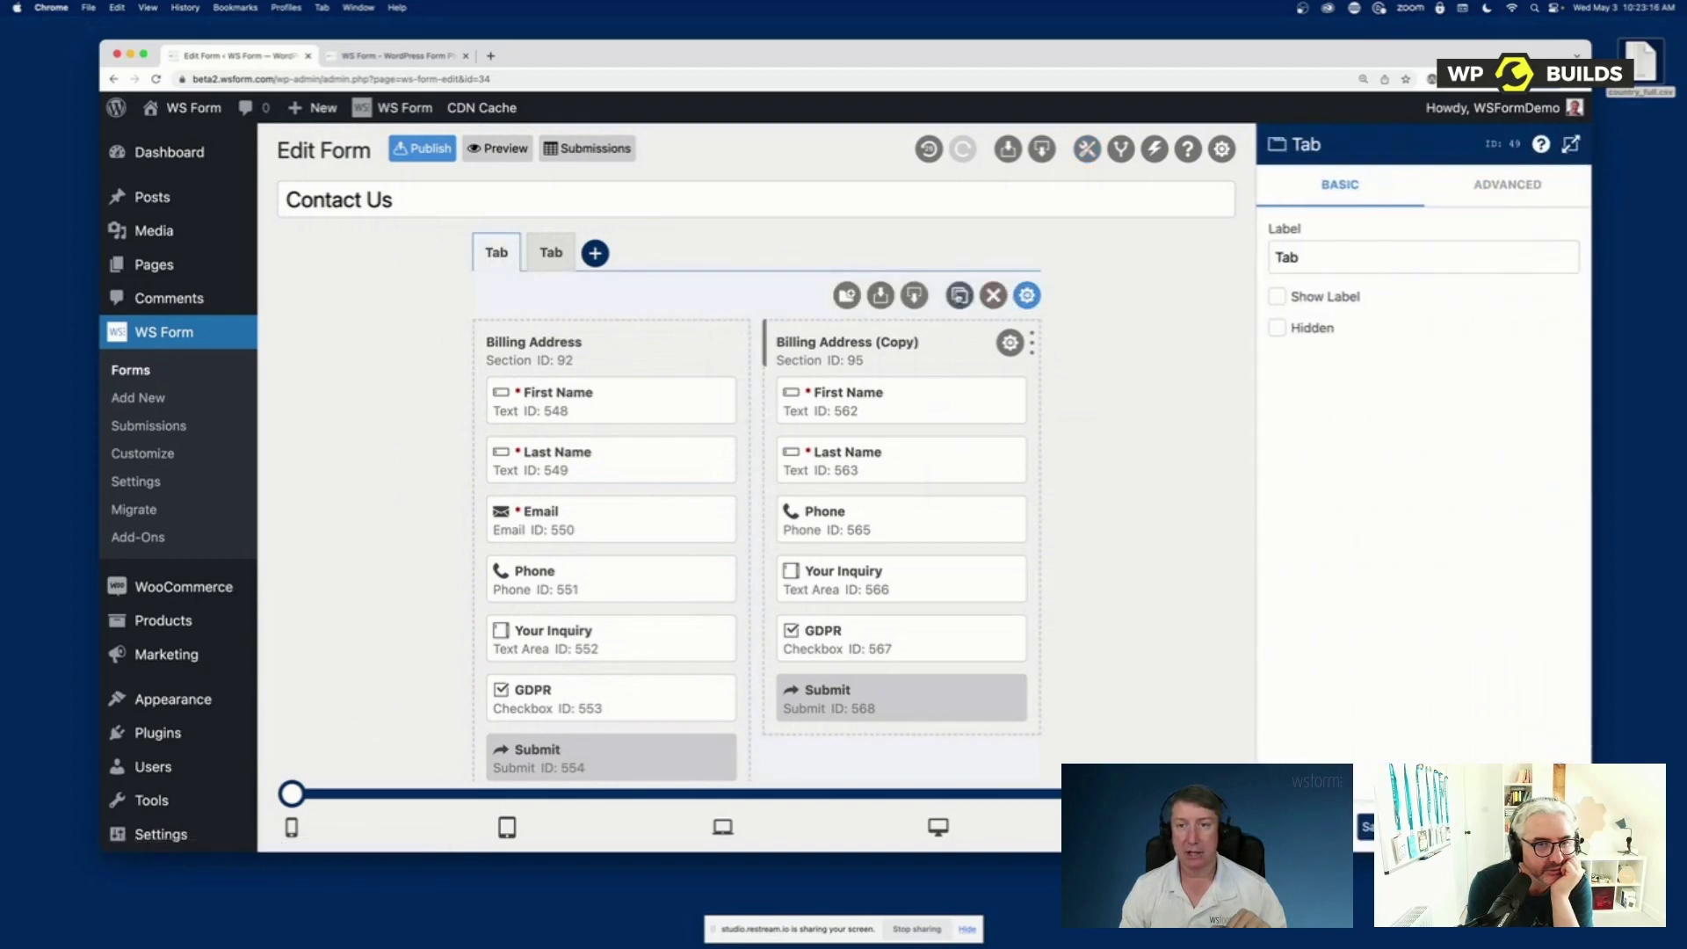
{"action": "key", "text": "Escape"}
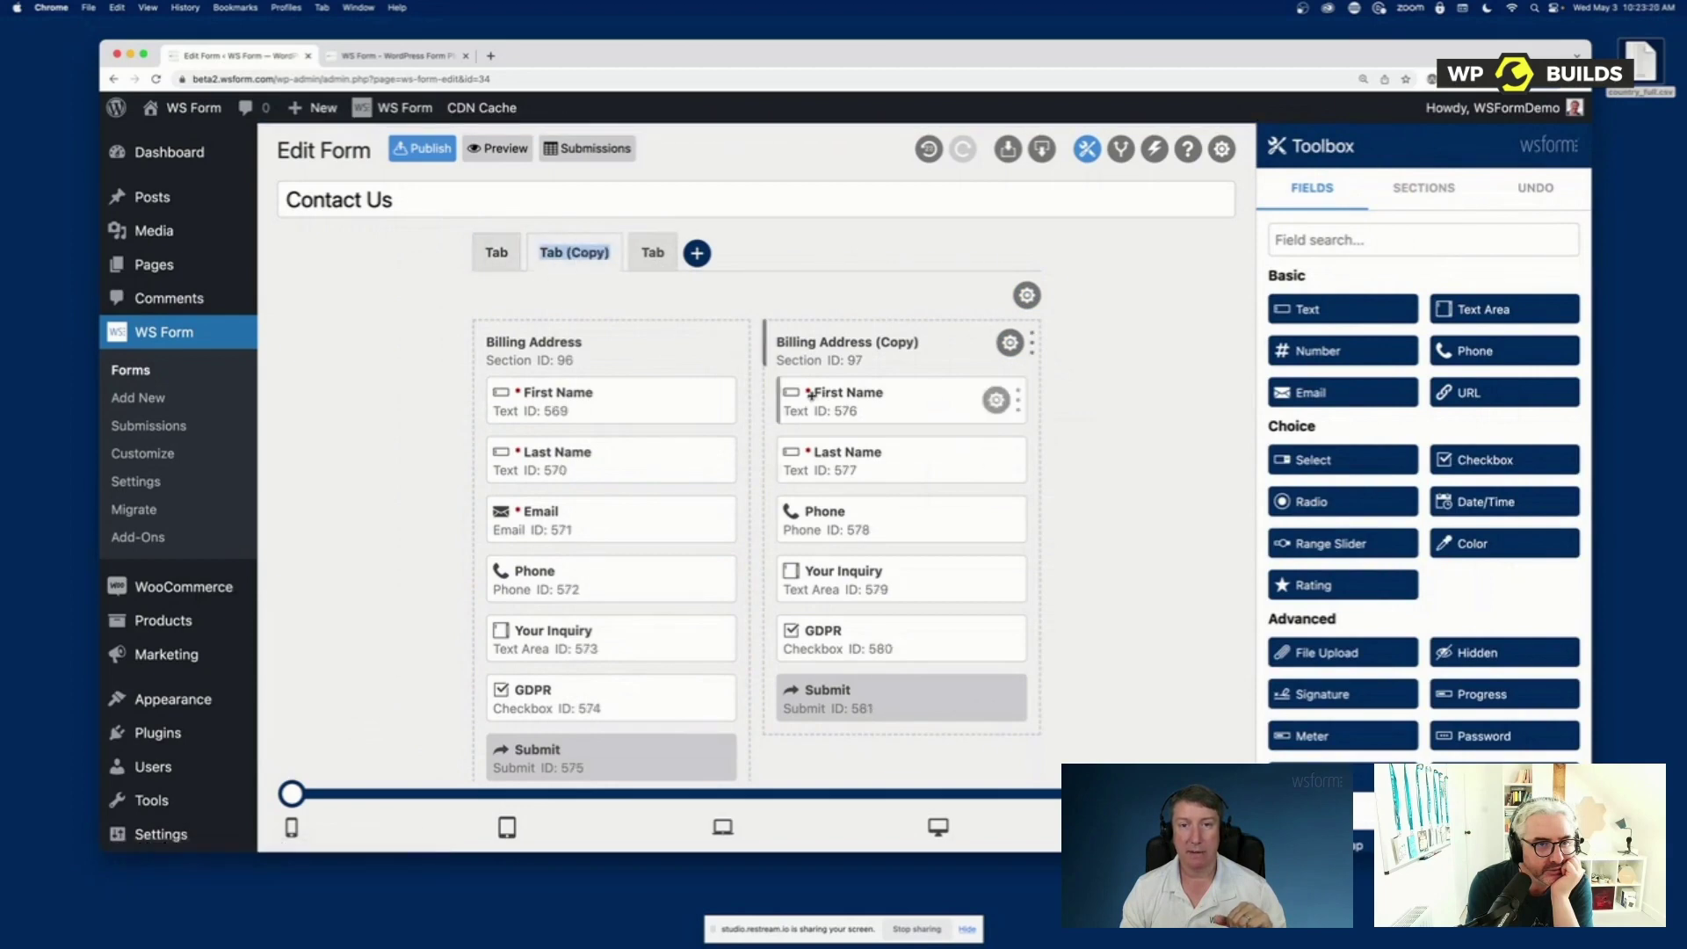
{"action": "left_click_drag", "start_coordinate": [744, 342], "coordinate": [940, 353]}
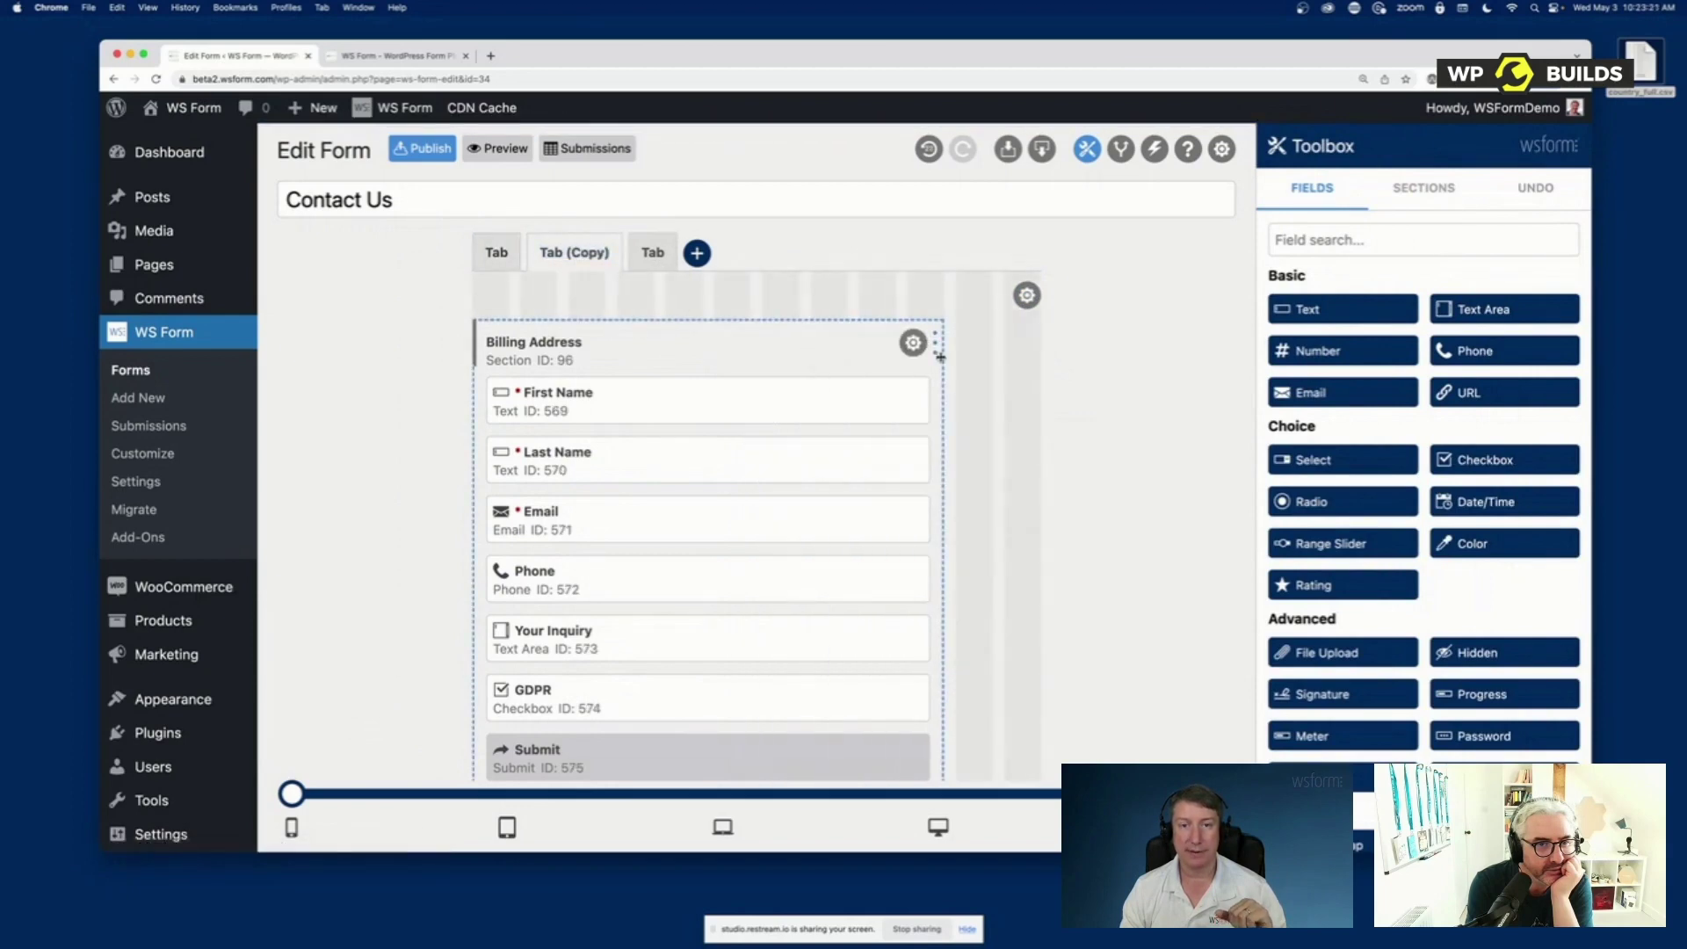
{"action": "left_click", "coordinate": [510, 256]}
{"action": "left_click", "coordinate": [573, 254]}
Duplicate the First Name field in the Billing Address section of the first tab
{"action": "left_click", "coordinate": [494, 254]}
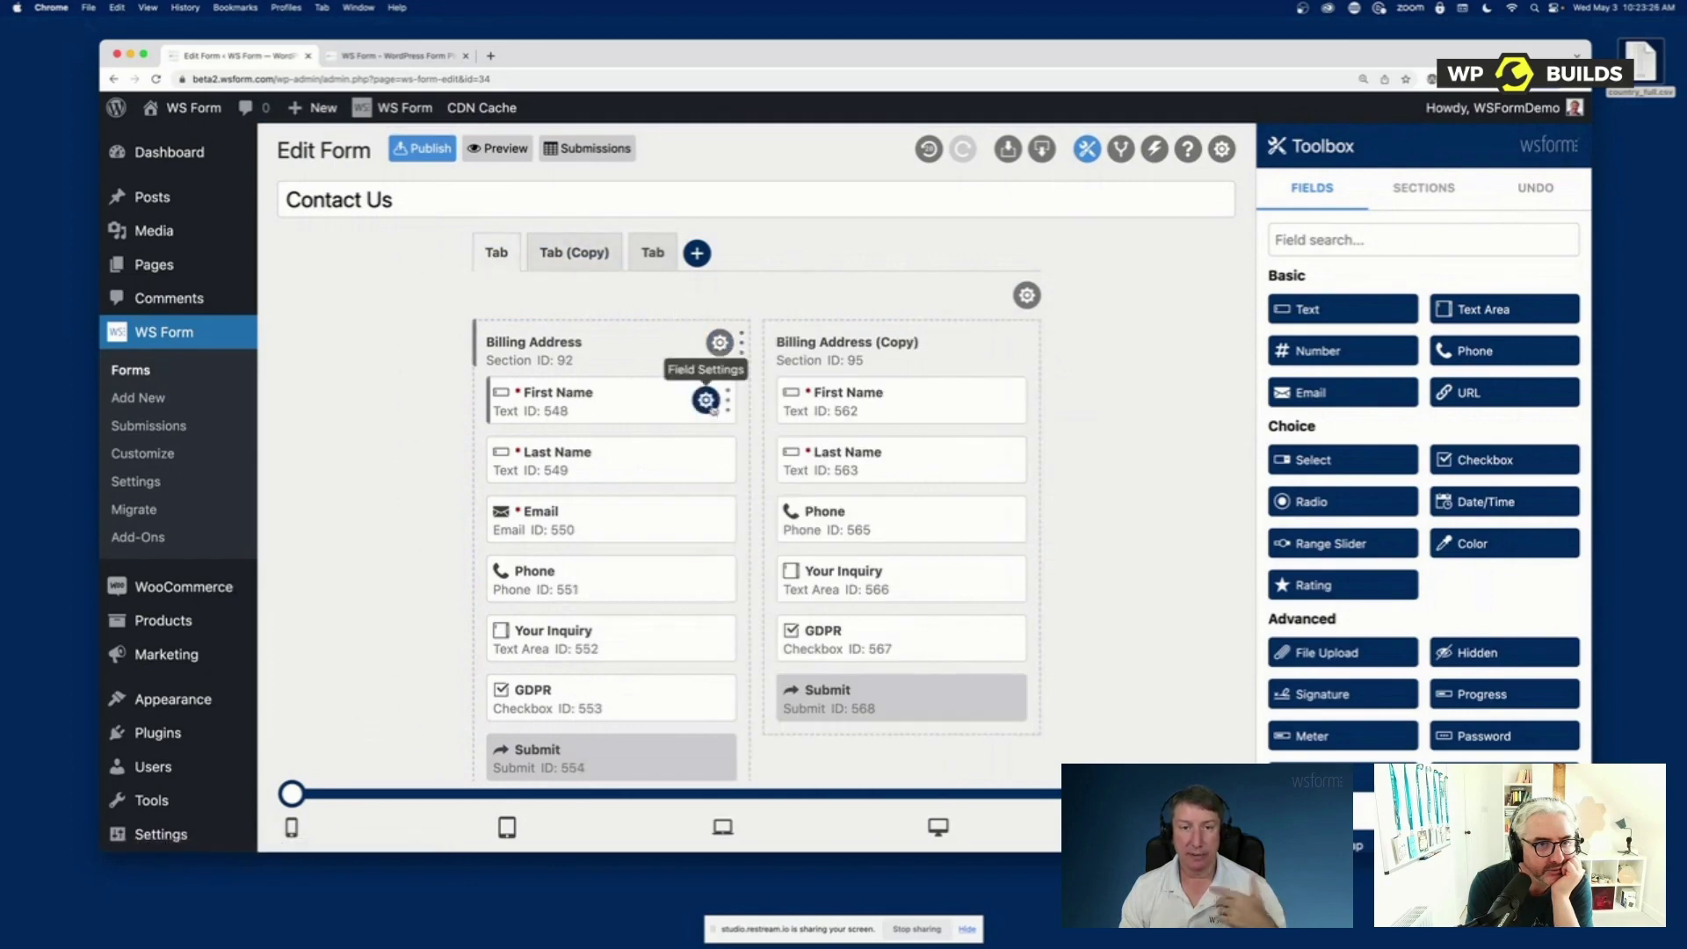
{"action": "left_click", "coordinate": [706, 403]}
{"action": "left_click", "coordinate": [639, 400]}
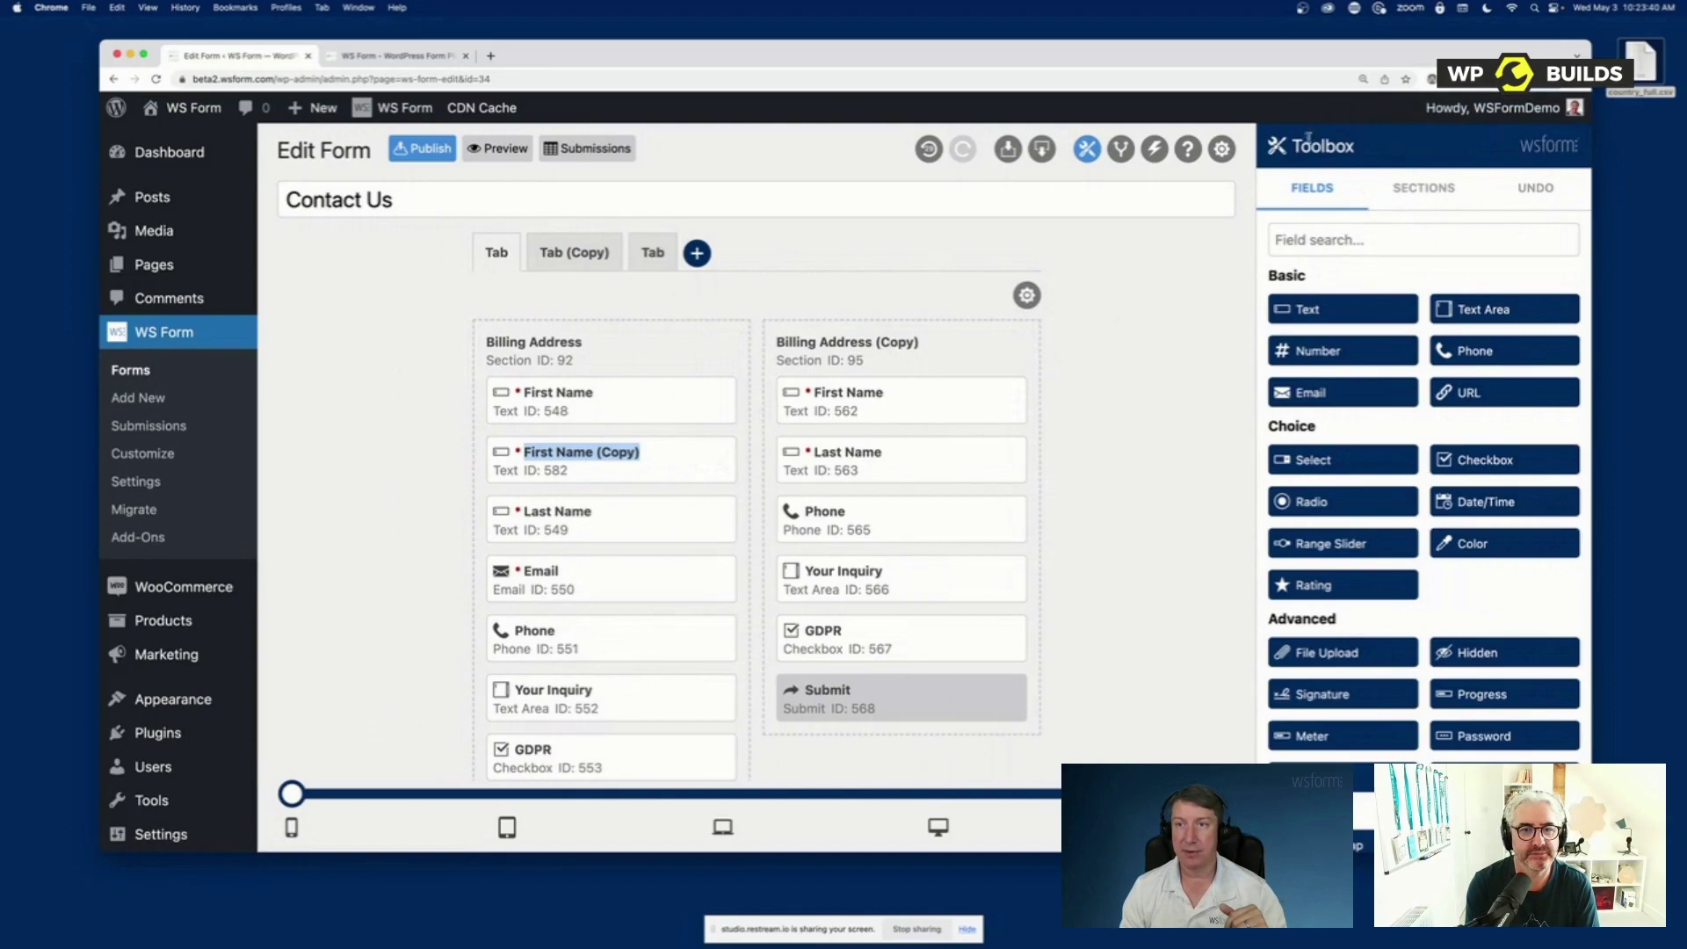
Insert the prebuilt Address (US) section above the Billing Address section on the first tab
{"action": "left_click", "coordinate": [1423, 195]}
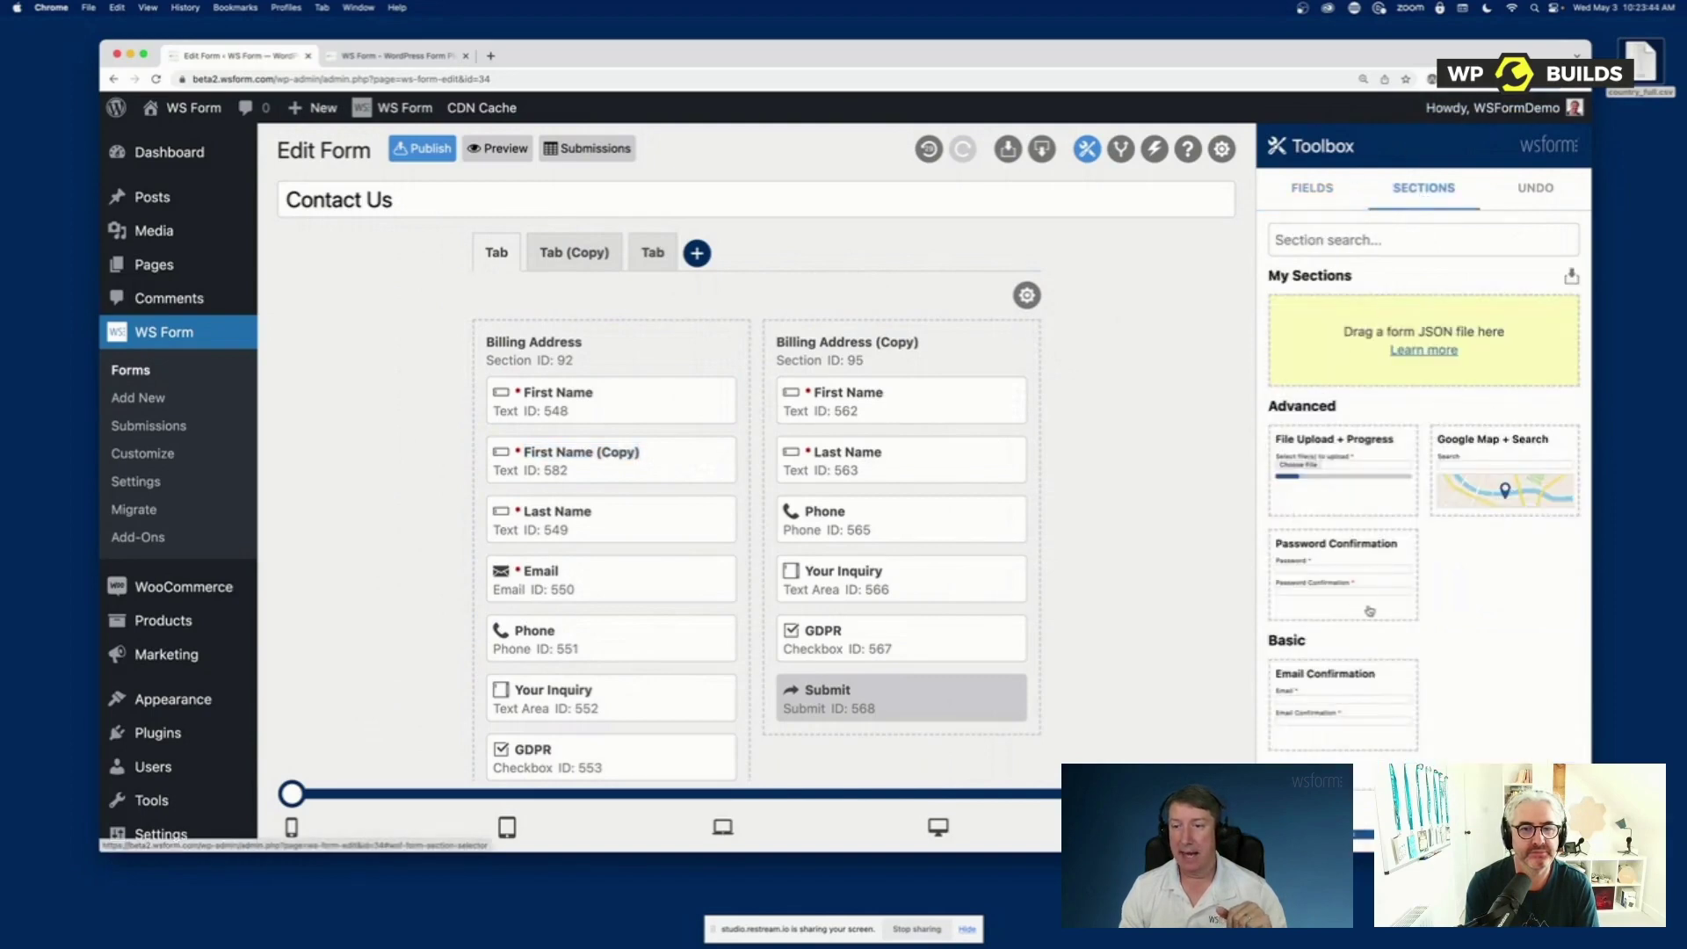
{"action": "scroll", "coordinate": [1367, 700], "scroll_direction": "down", "scroll_amount": 2}
{"action": "scroll", "coordinate": [1367, 700], "scroll_direction": "down", "scroll_amount": 10}
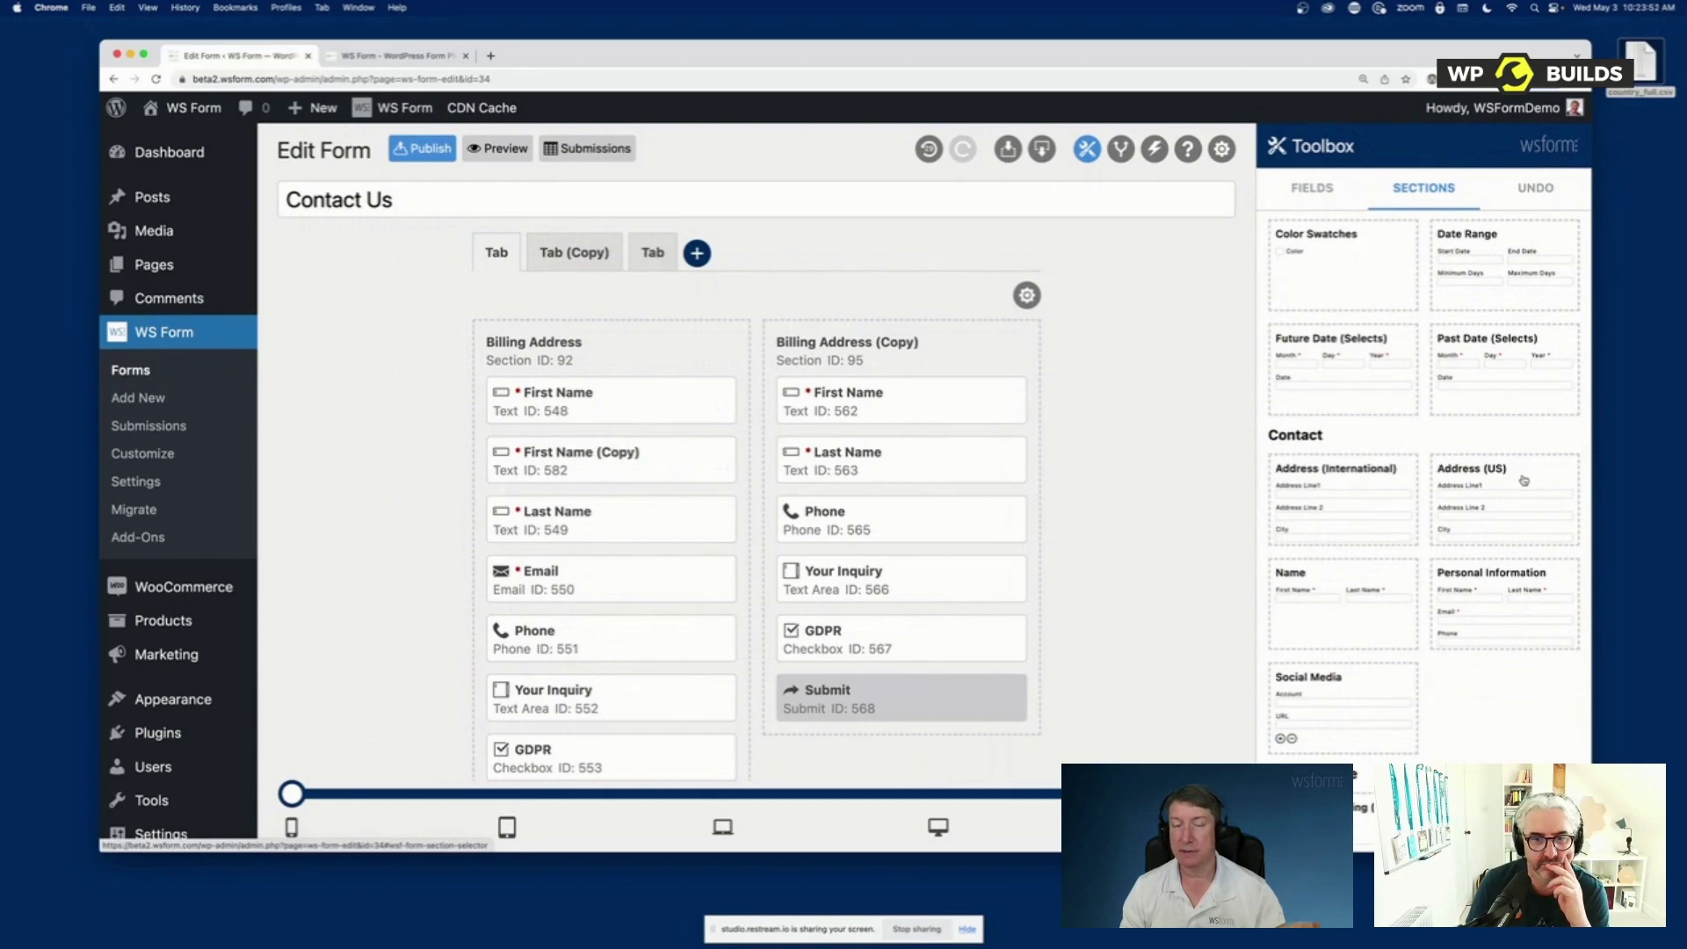
{"action": "left_click_drag", "start_coordinate": [1522, 484], "coordinate": [571, 344]}
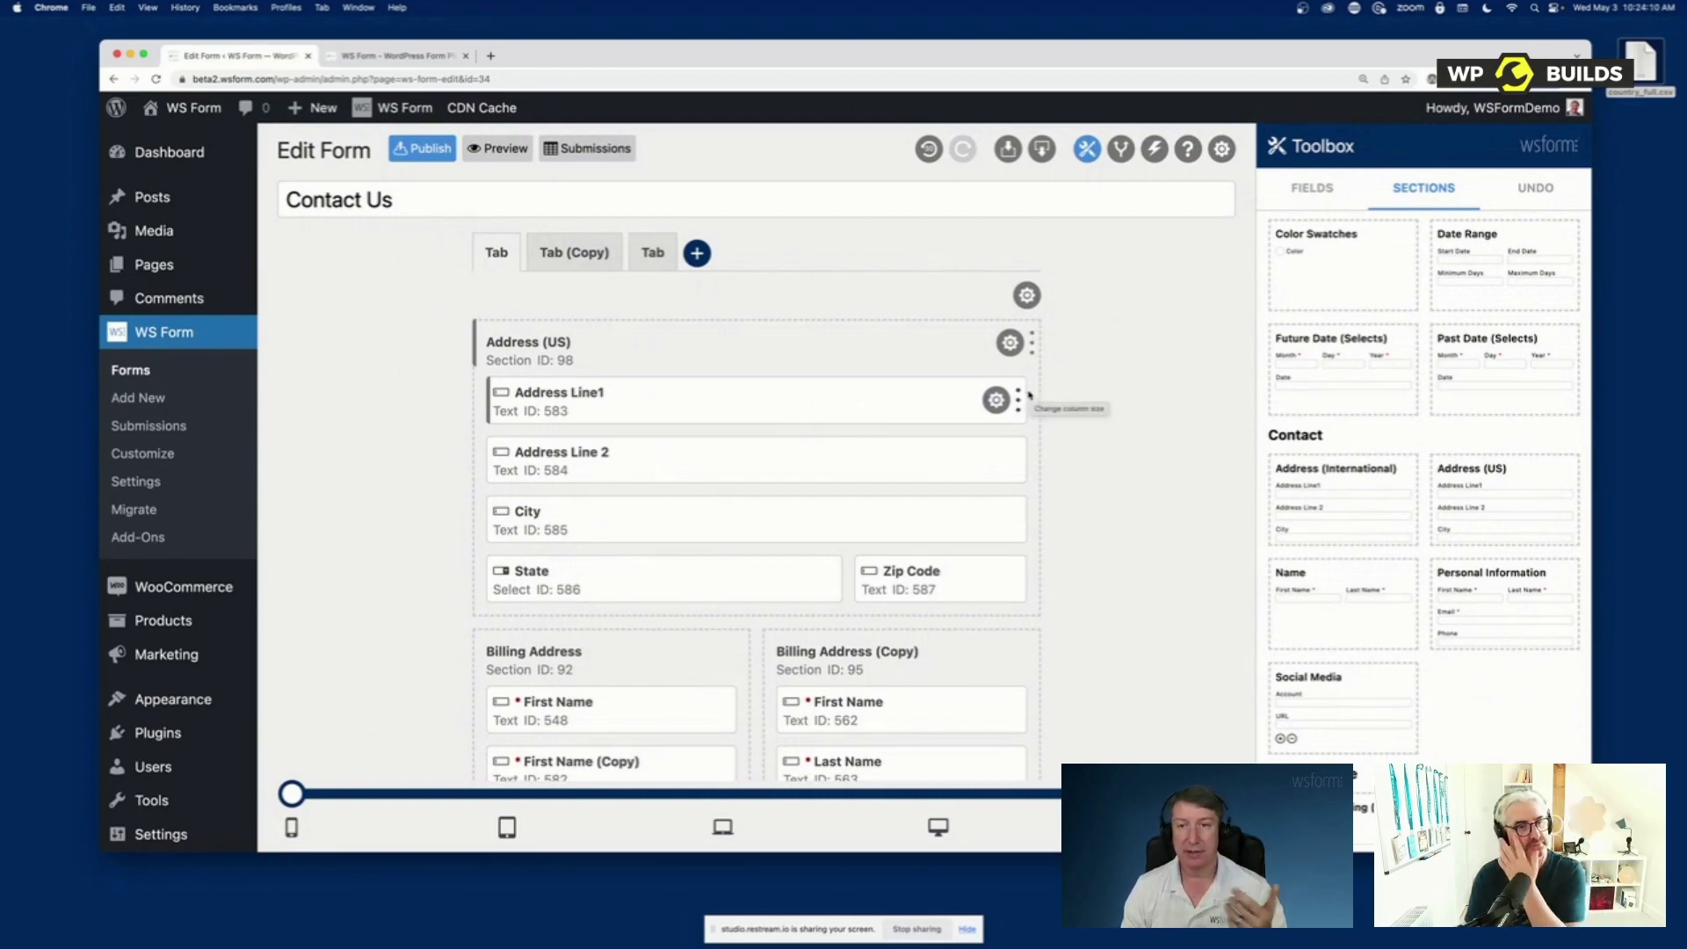
Resize the Address Line1, Address Line 2 and City fields to one third width so they share one row
{"action": "left_click_drag", "start_coordinate": [1021, 400], "coordinate": [625, 400]}
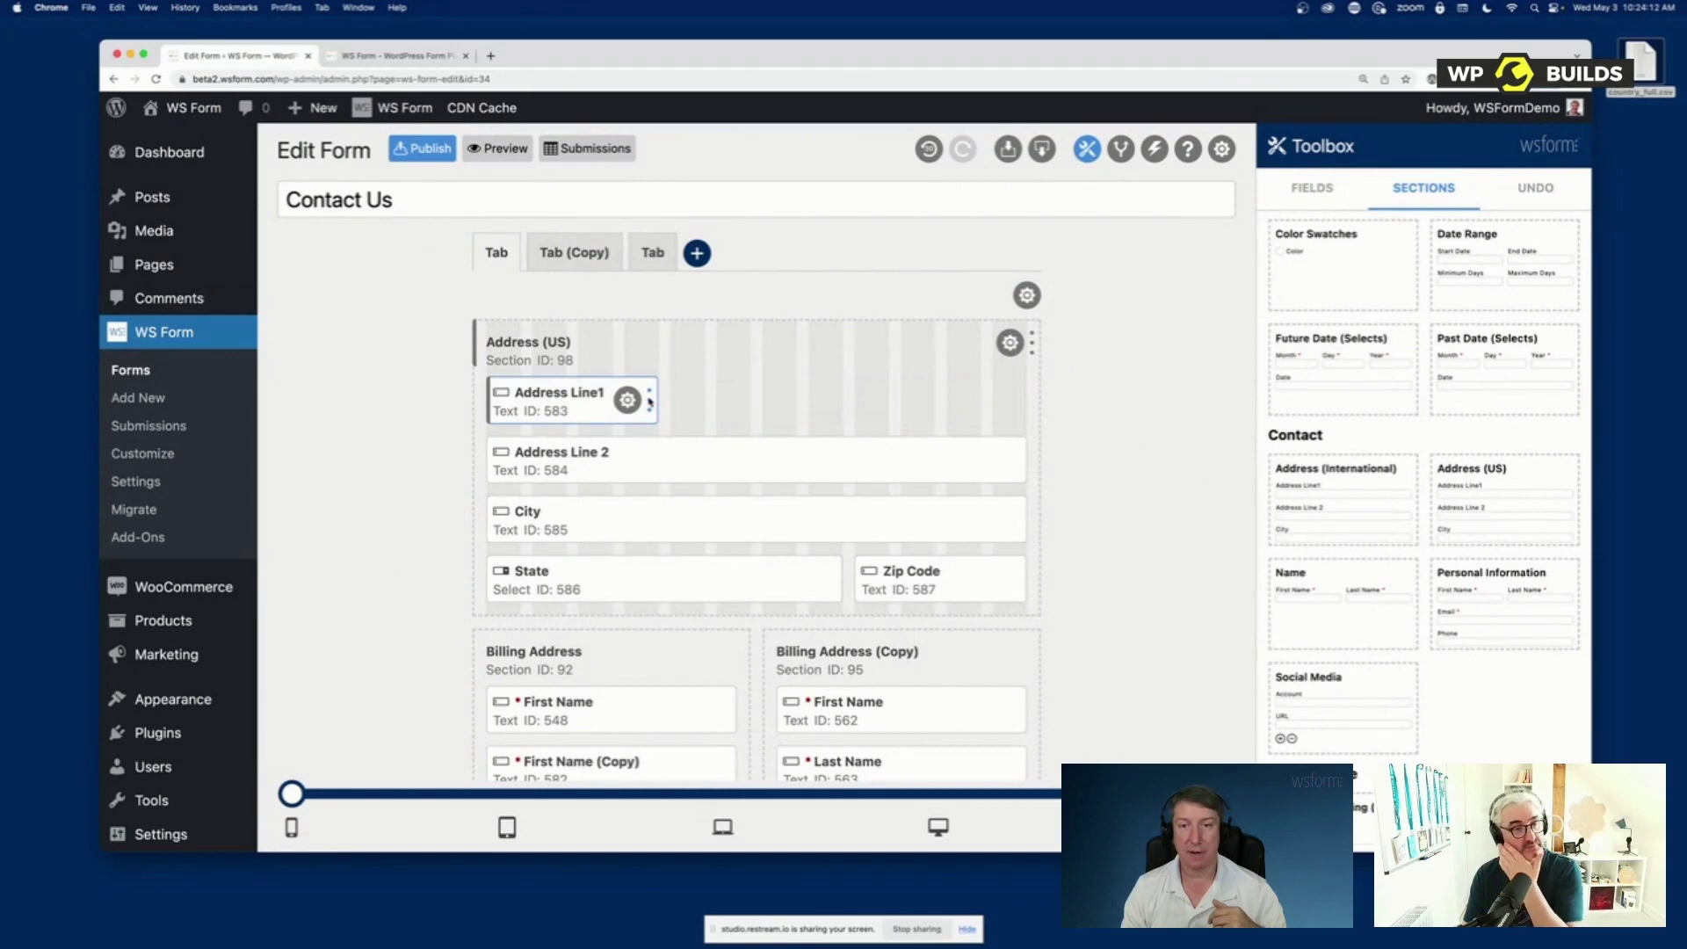
{"action": "left_click_drag", "start_coordinate": [1017, 456], "coordinate": [651, 452]}
{"action": "left_click_drag", "start_coordinate": [991, 455], "coordinate": [666, 446]}
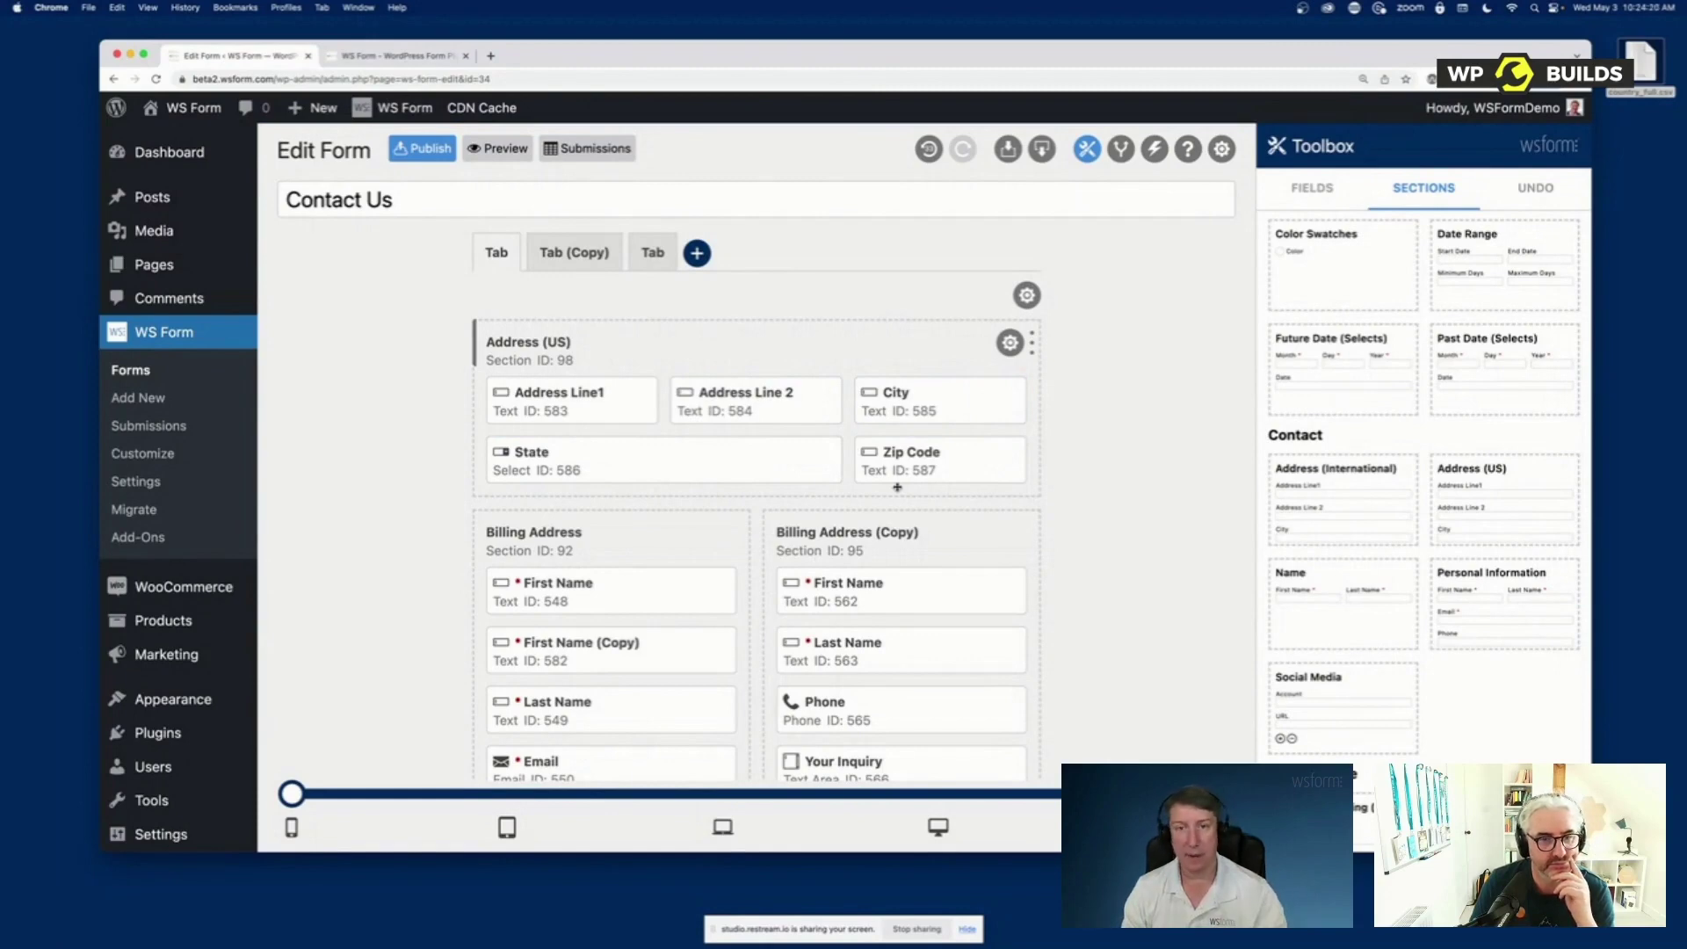
Save the customized Address (US) section to My Sections
{"action": "scroll", "coordinate": [1374, 312], "scroll_direction": "up", "scroll_amount": 5}
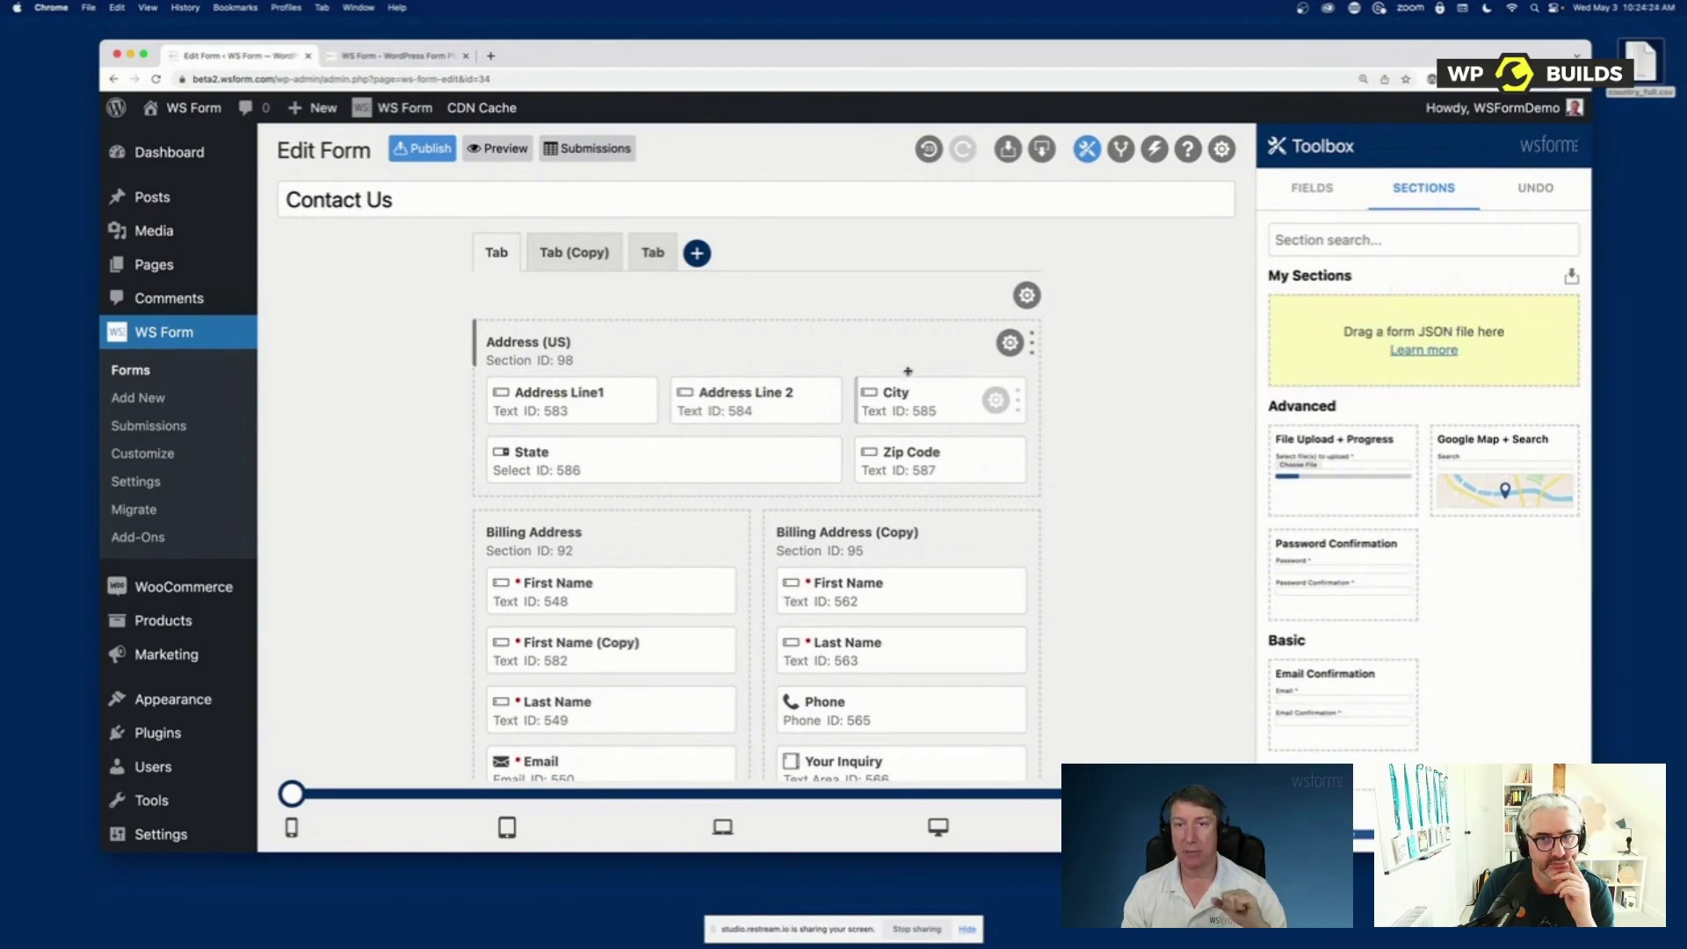
{"action": "left_click", "coordinate": [1010, 343]}
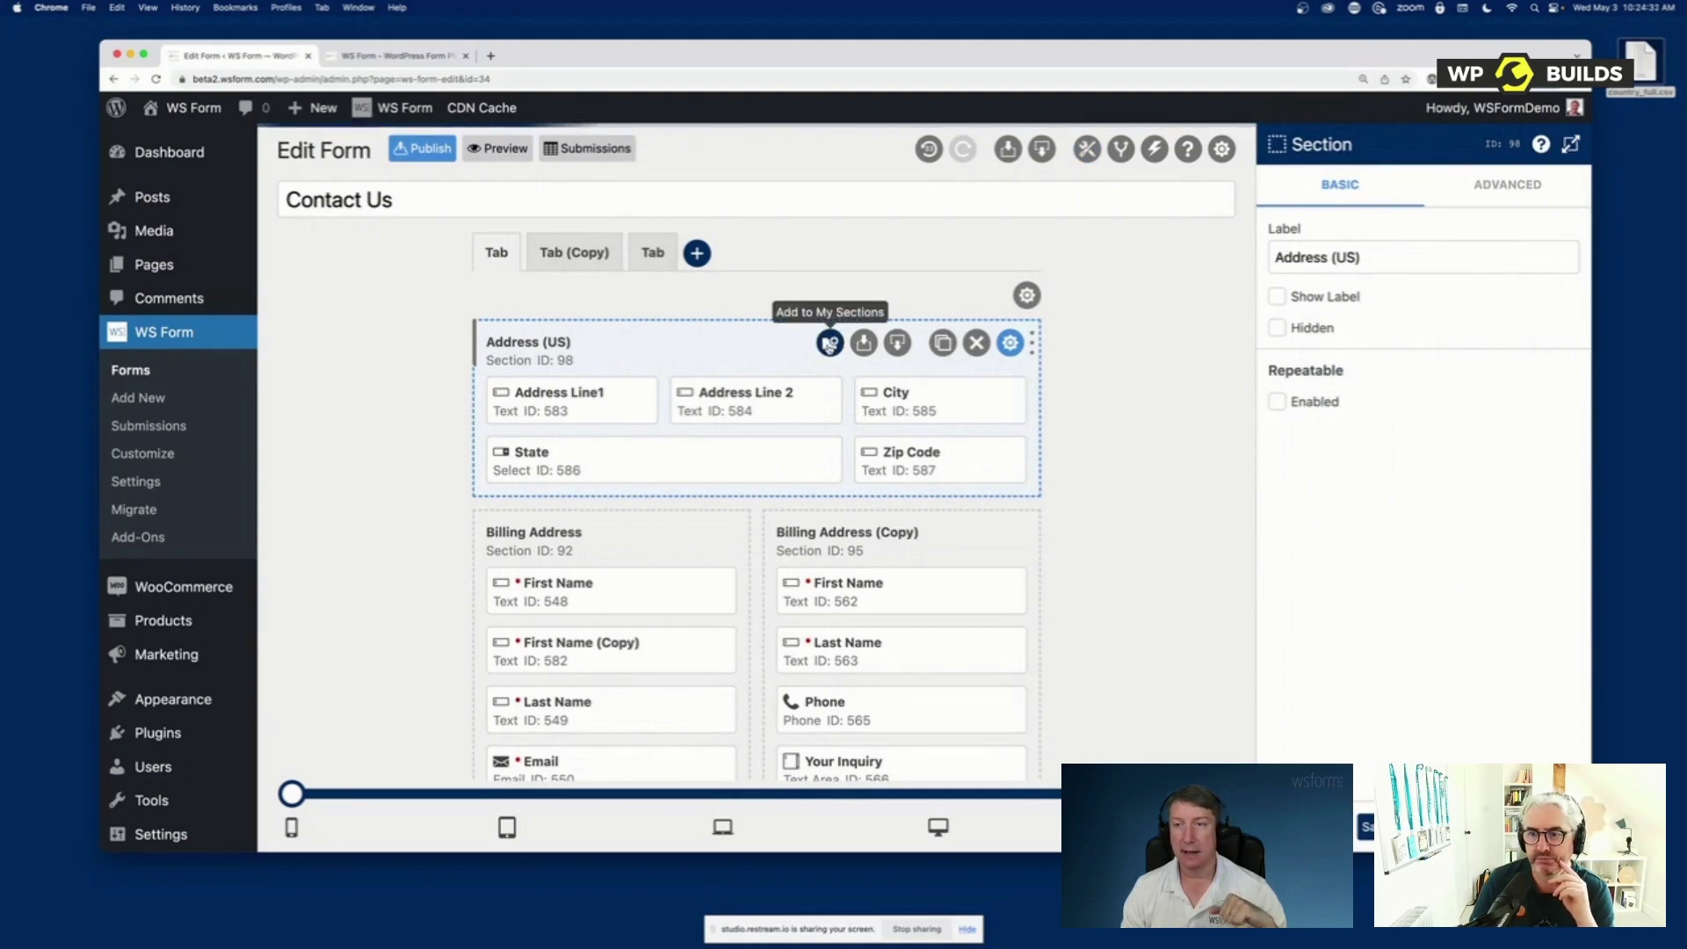
{"action": "left_click", "coordinate": [829, 342]}
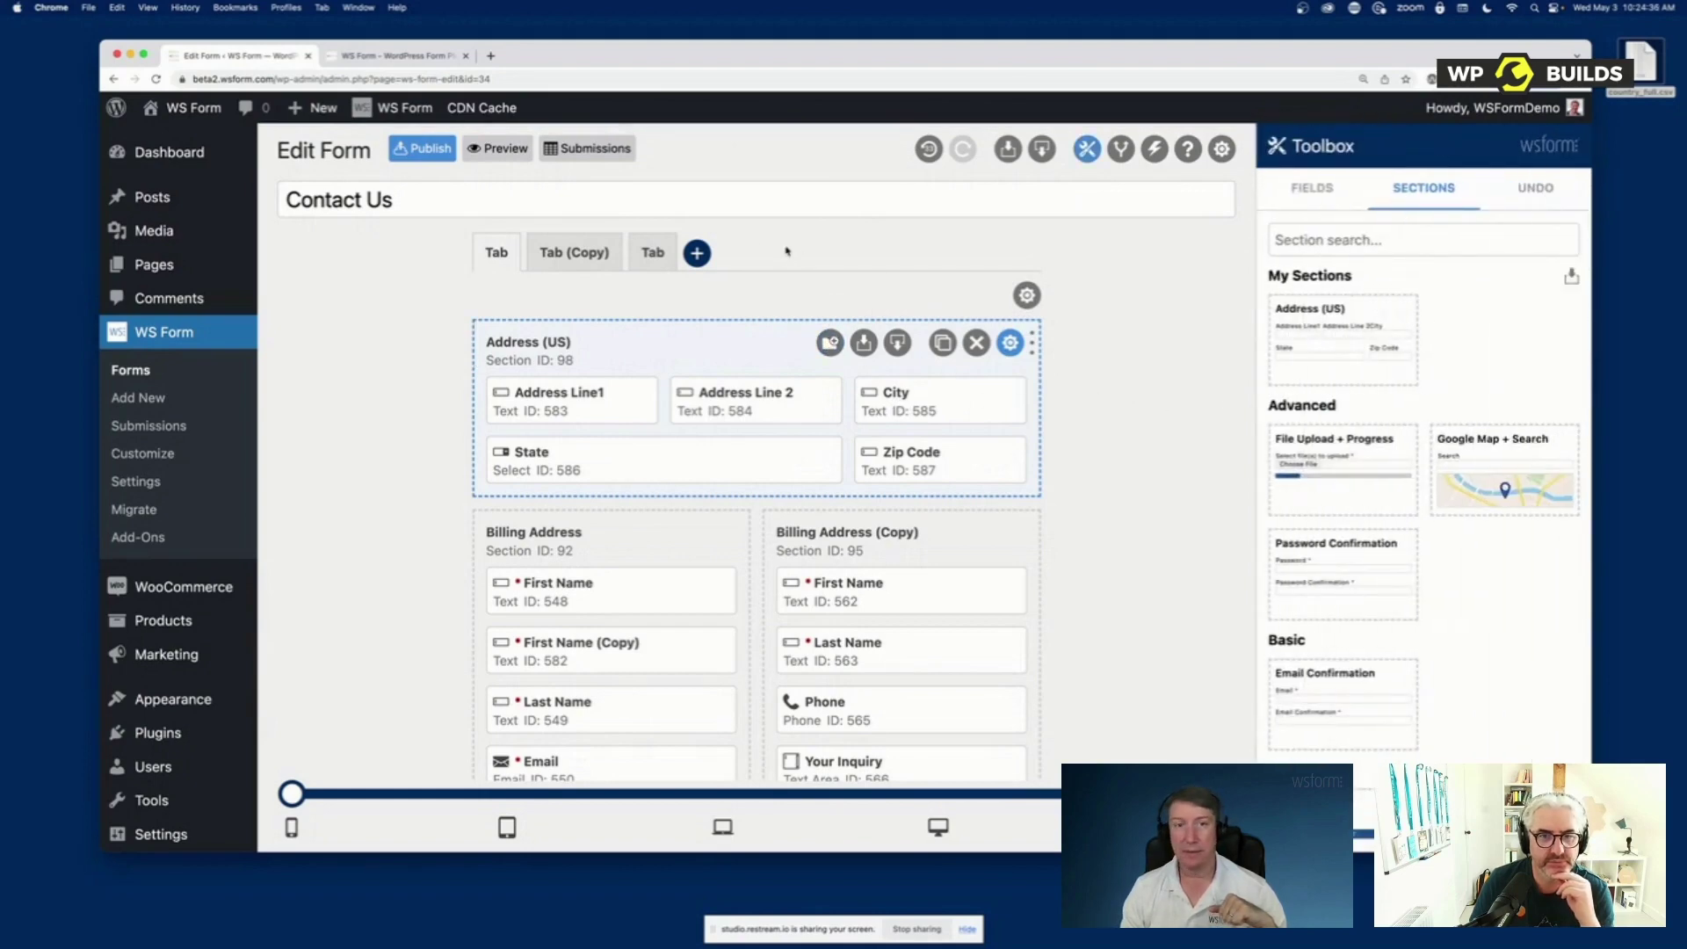
Insert the saved Address (US) section above Shipping Address on the last tab, and return to the first tab
{"action": "left_click", "coordinate": [653, 252]}
{"action": "left_click_drag", "start_coordinate": [1383, 309], "coordinate": [594, 390]}
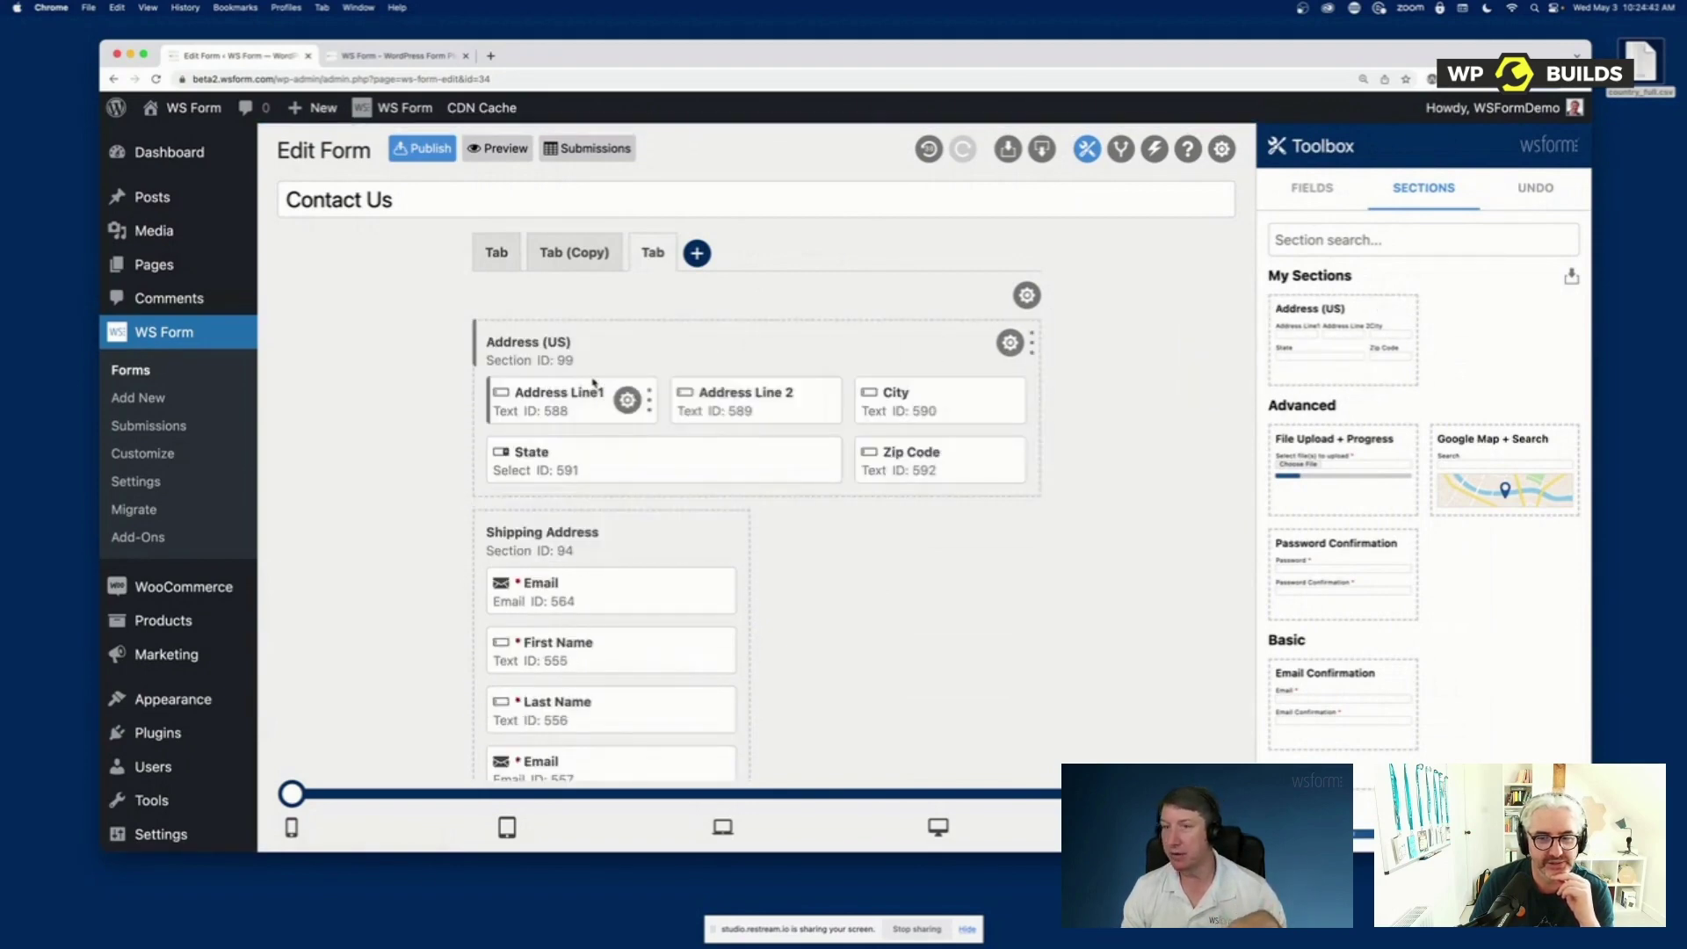
{"action": "left_click", "coordinate": [508, 254]}
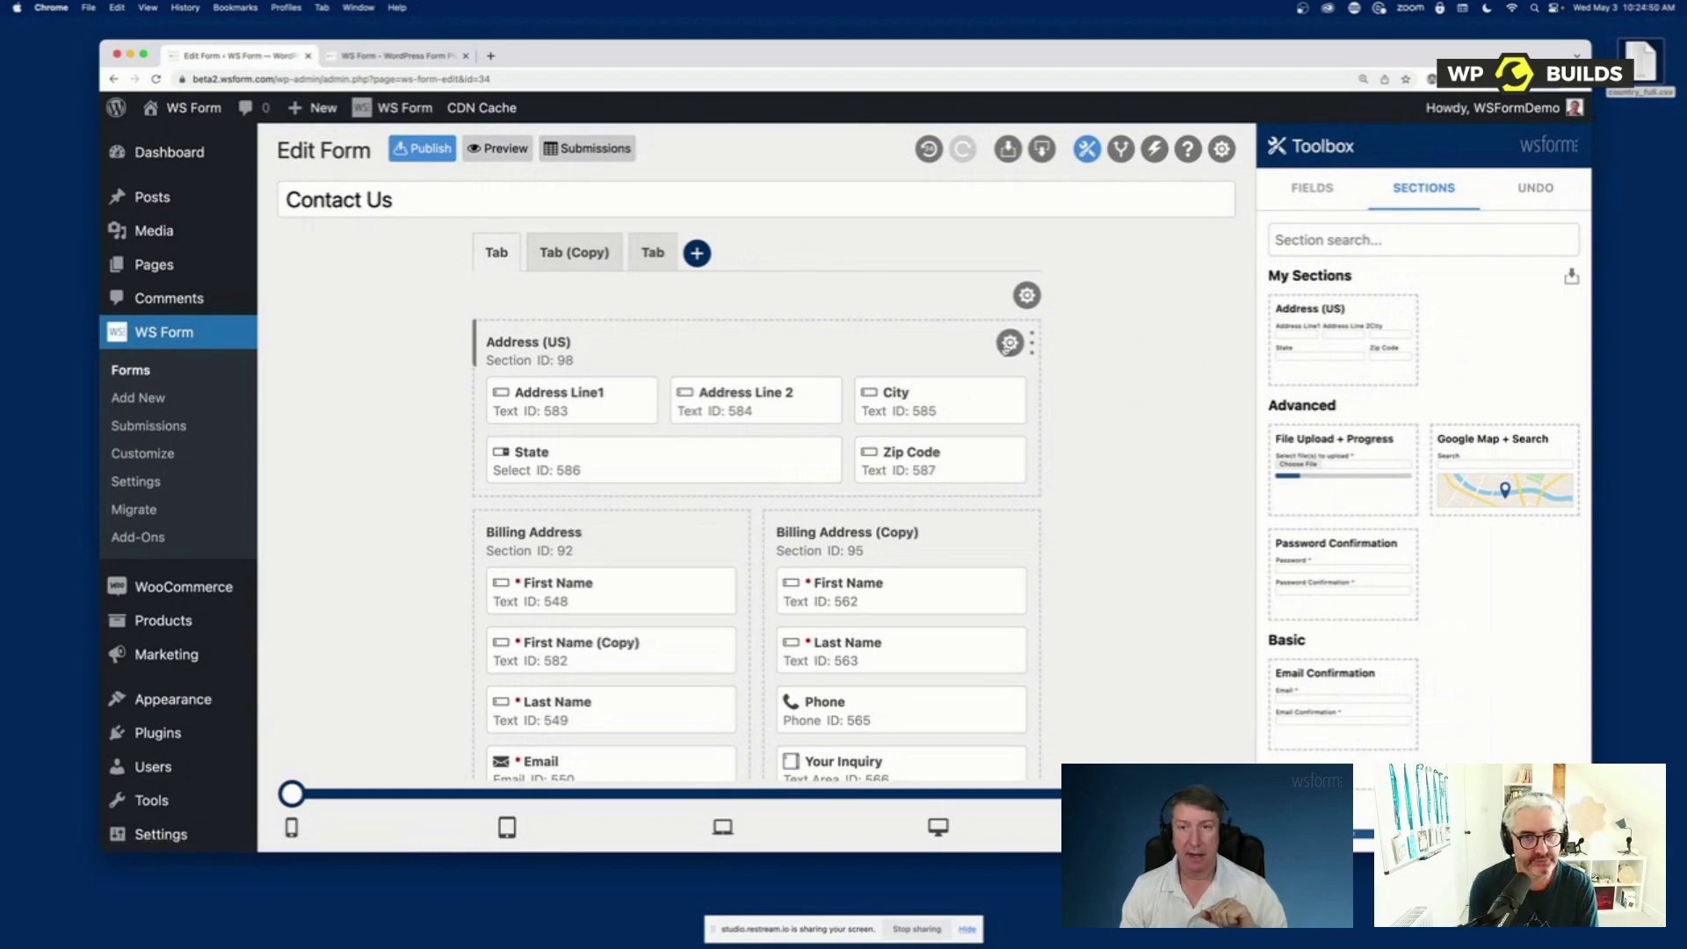
Export the saved Address (US) section as a JSON file and import that file back into My Sections
{"action": "mouse_move", "coordinate": [1381, 312]}
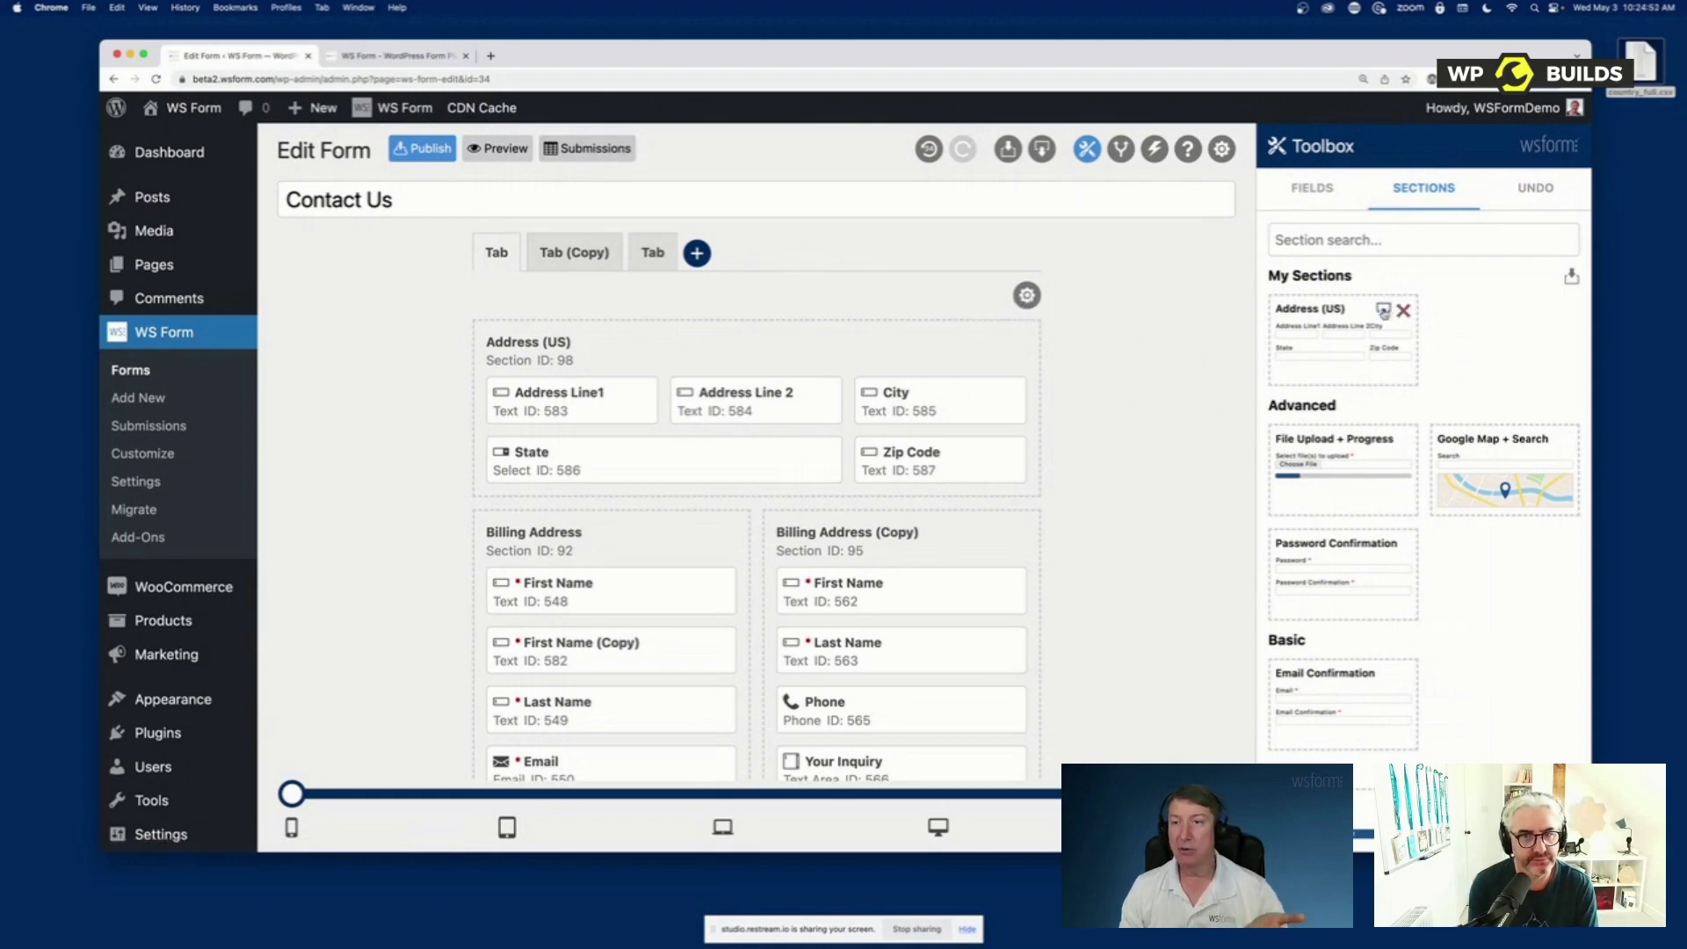
{"action": "left_click", "coordinate": [1383, 311]}
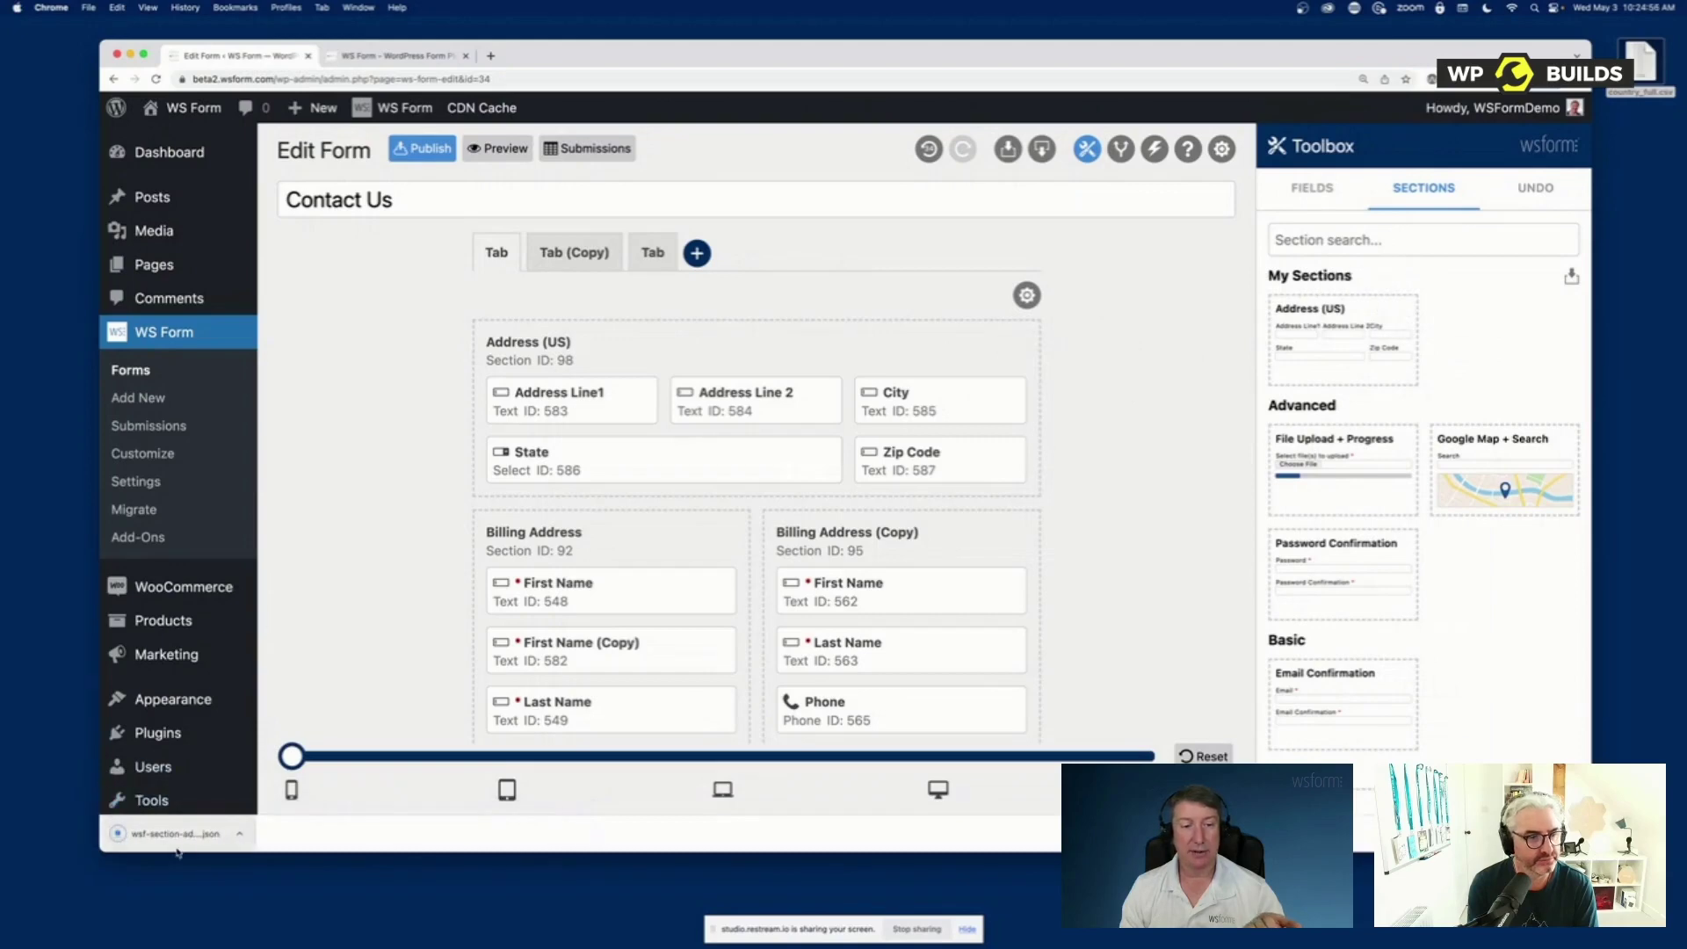
{"action": "left_click_drag", "start_coordinate": [167, 839], "coordinate": [1451, 351]}
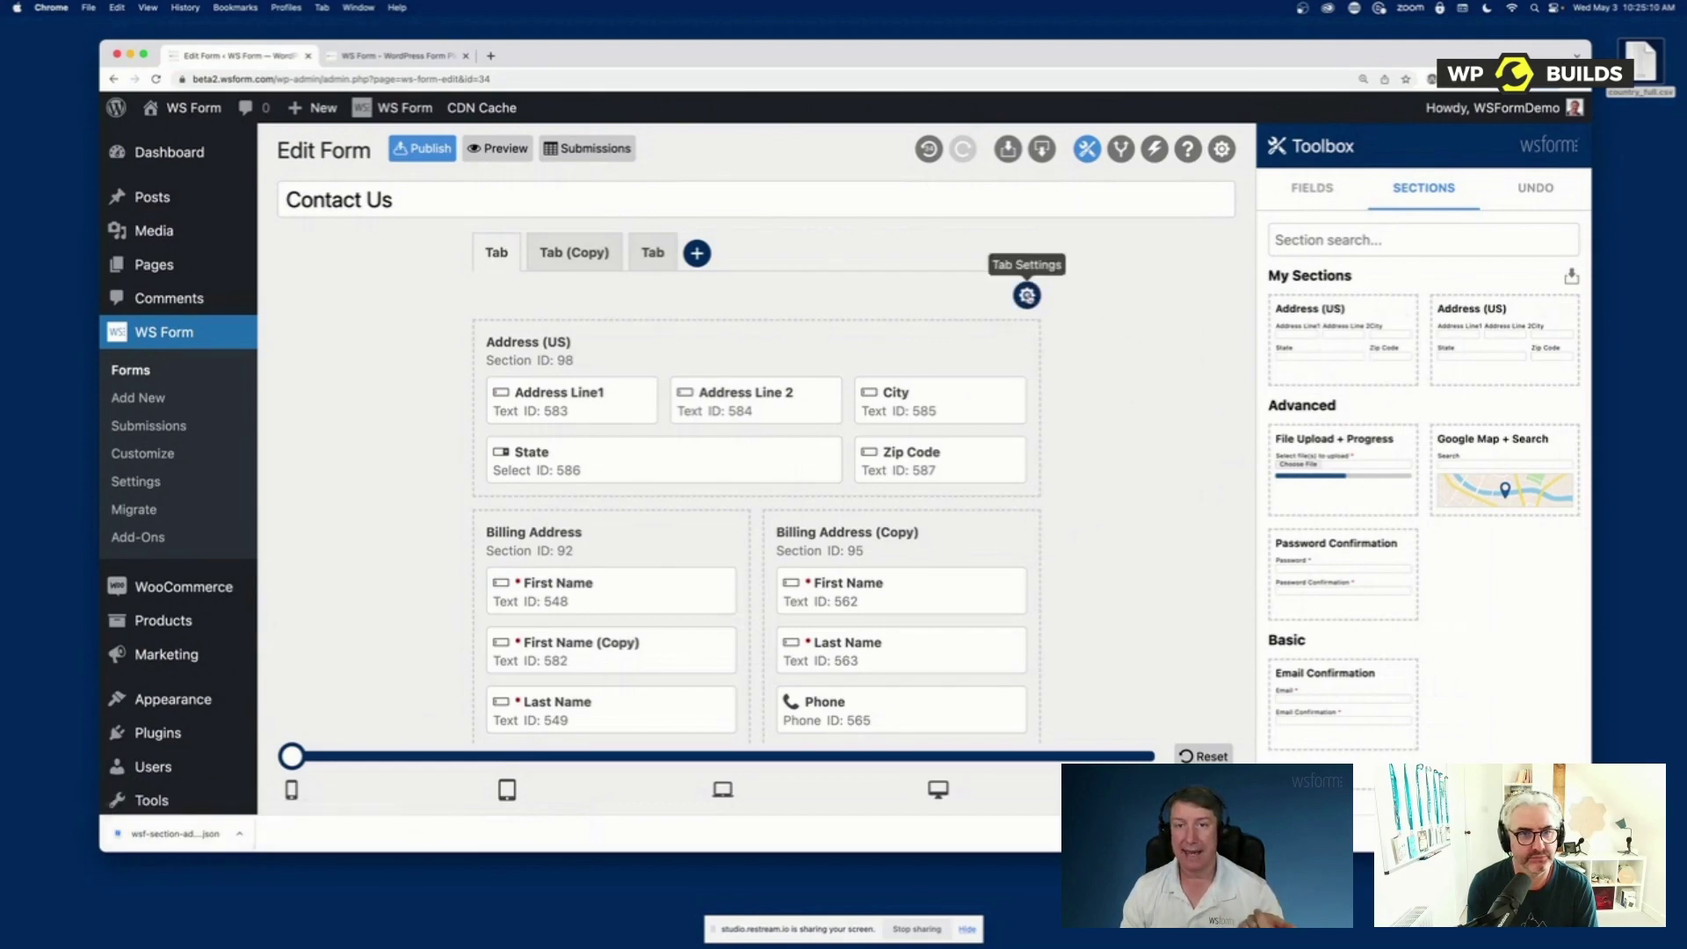
Save the entire first tab to My Sections as a reusable template
{"action": "left_click", "coordinate": [1026, 295]}
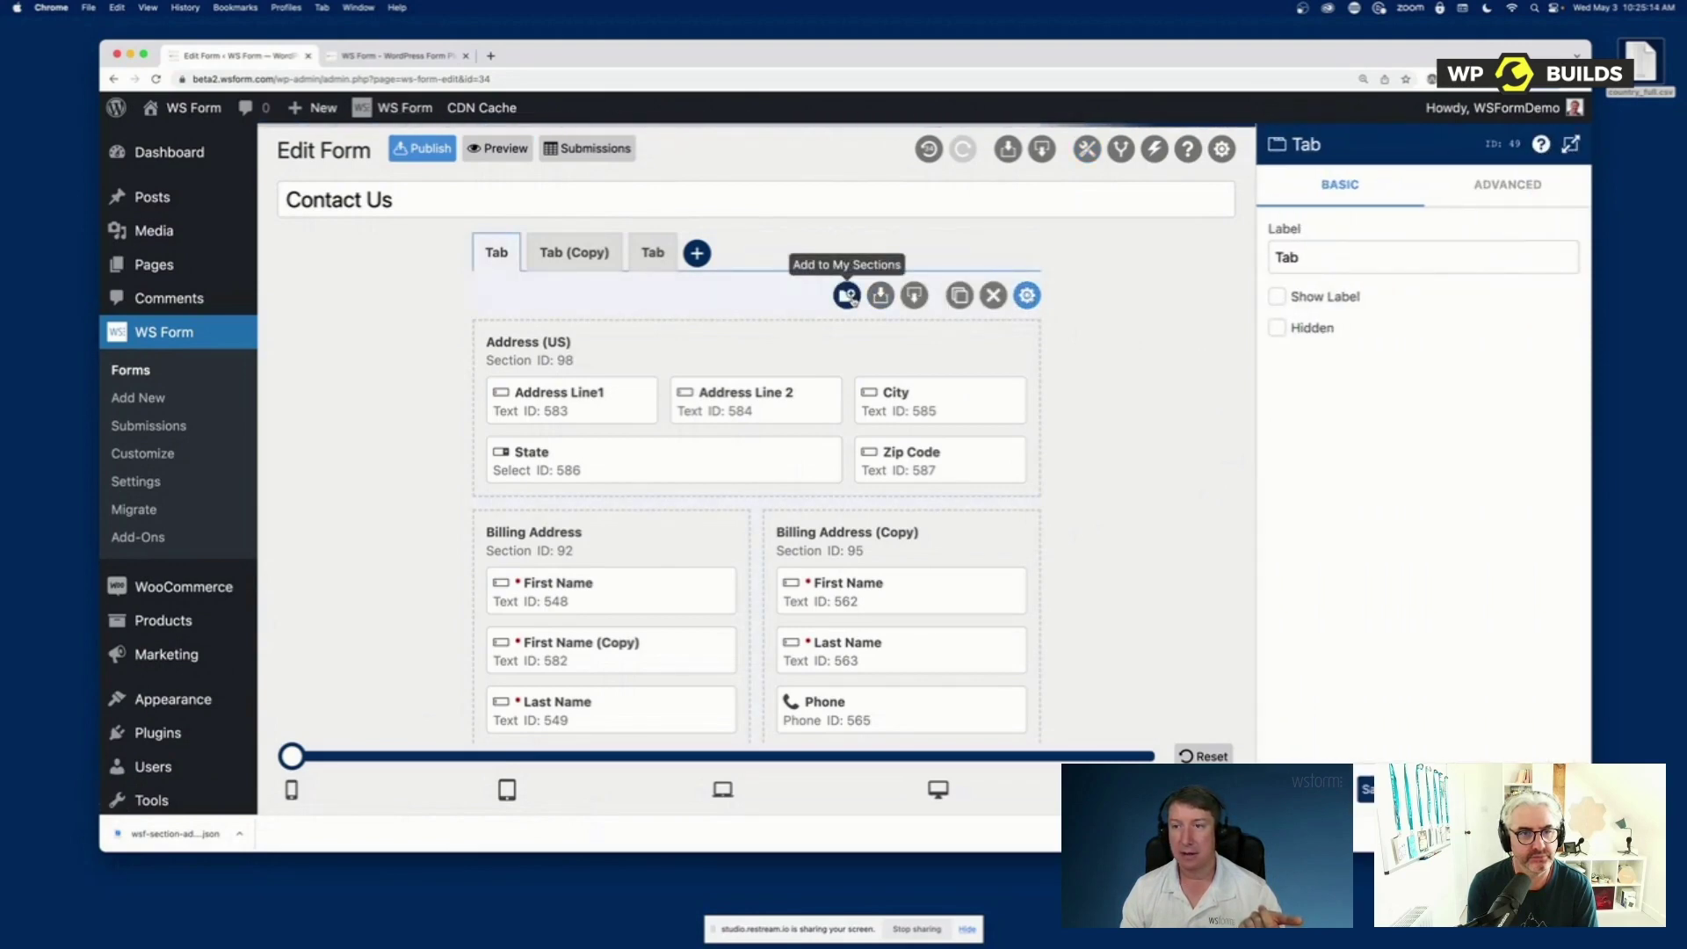
{"action": "mouse_move", "coordinate": [1317, 449]}
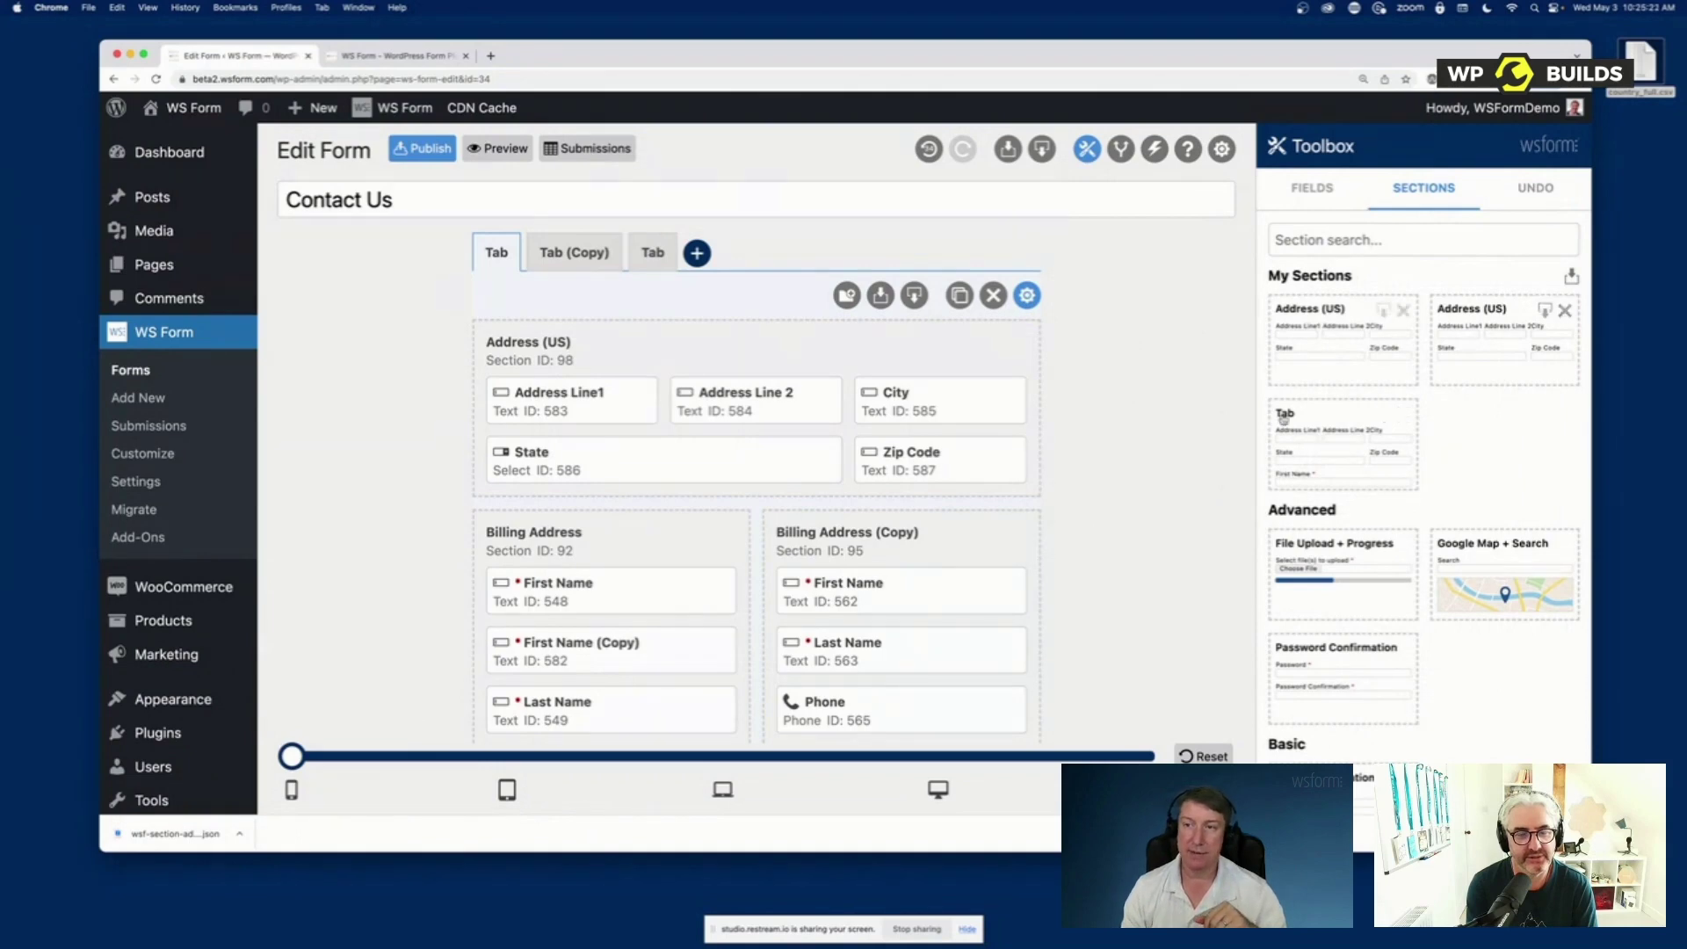
{"action": "mouse_move", "coordinate": [1505, 340]}
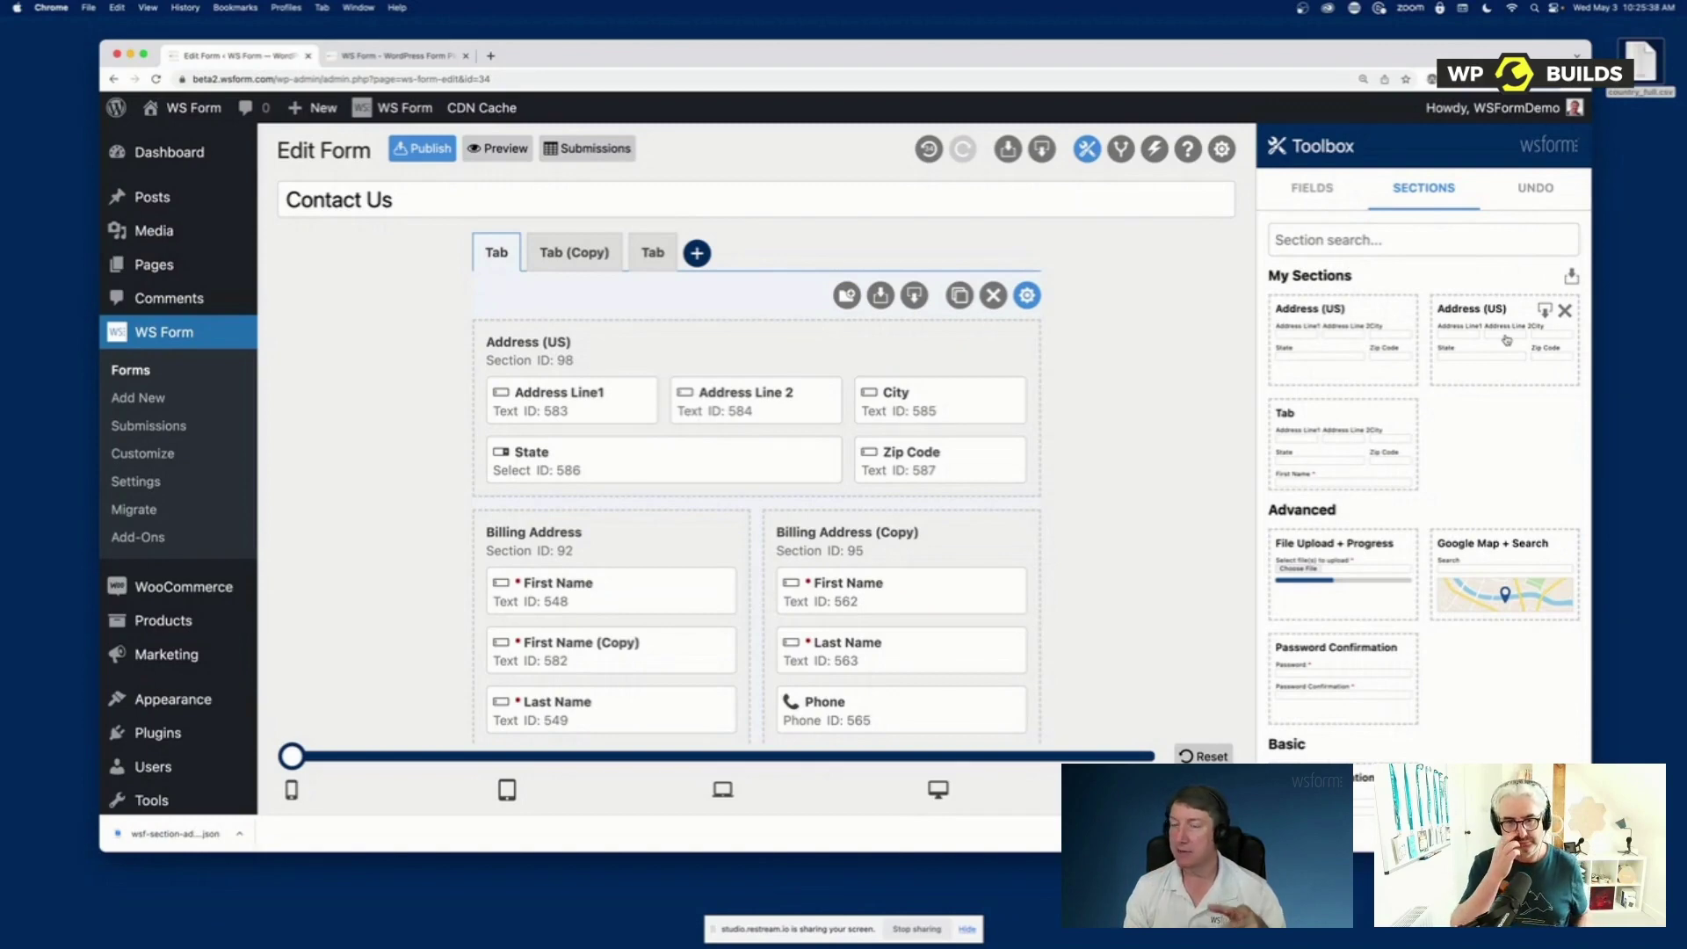
{"action": "mouse_move", "coordinate": [1384, 417]}
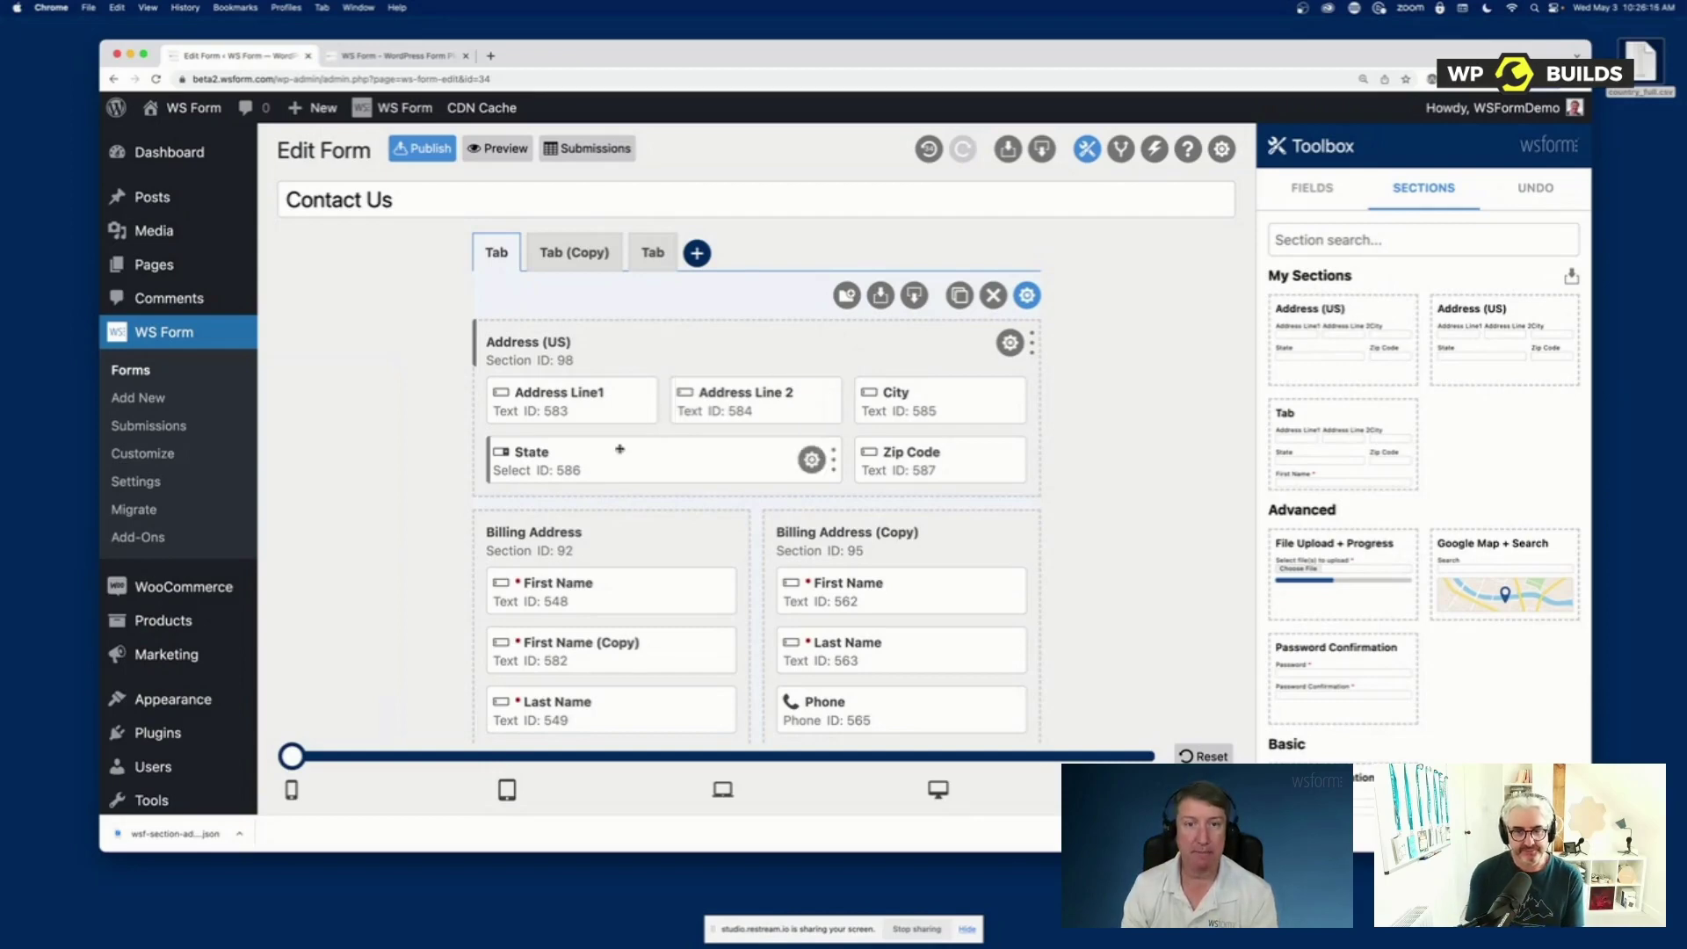
{"action": "scroll", "coordinate": [913, 327], "scroll_direction": "down", "scroll_amount": 1}
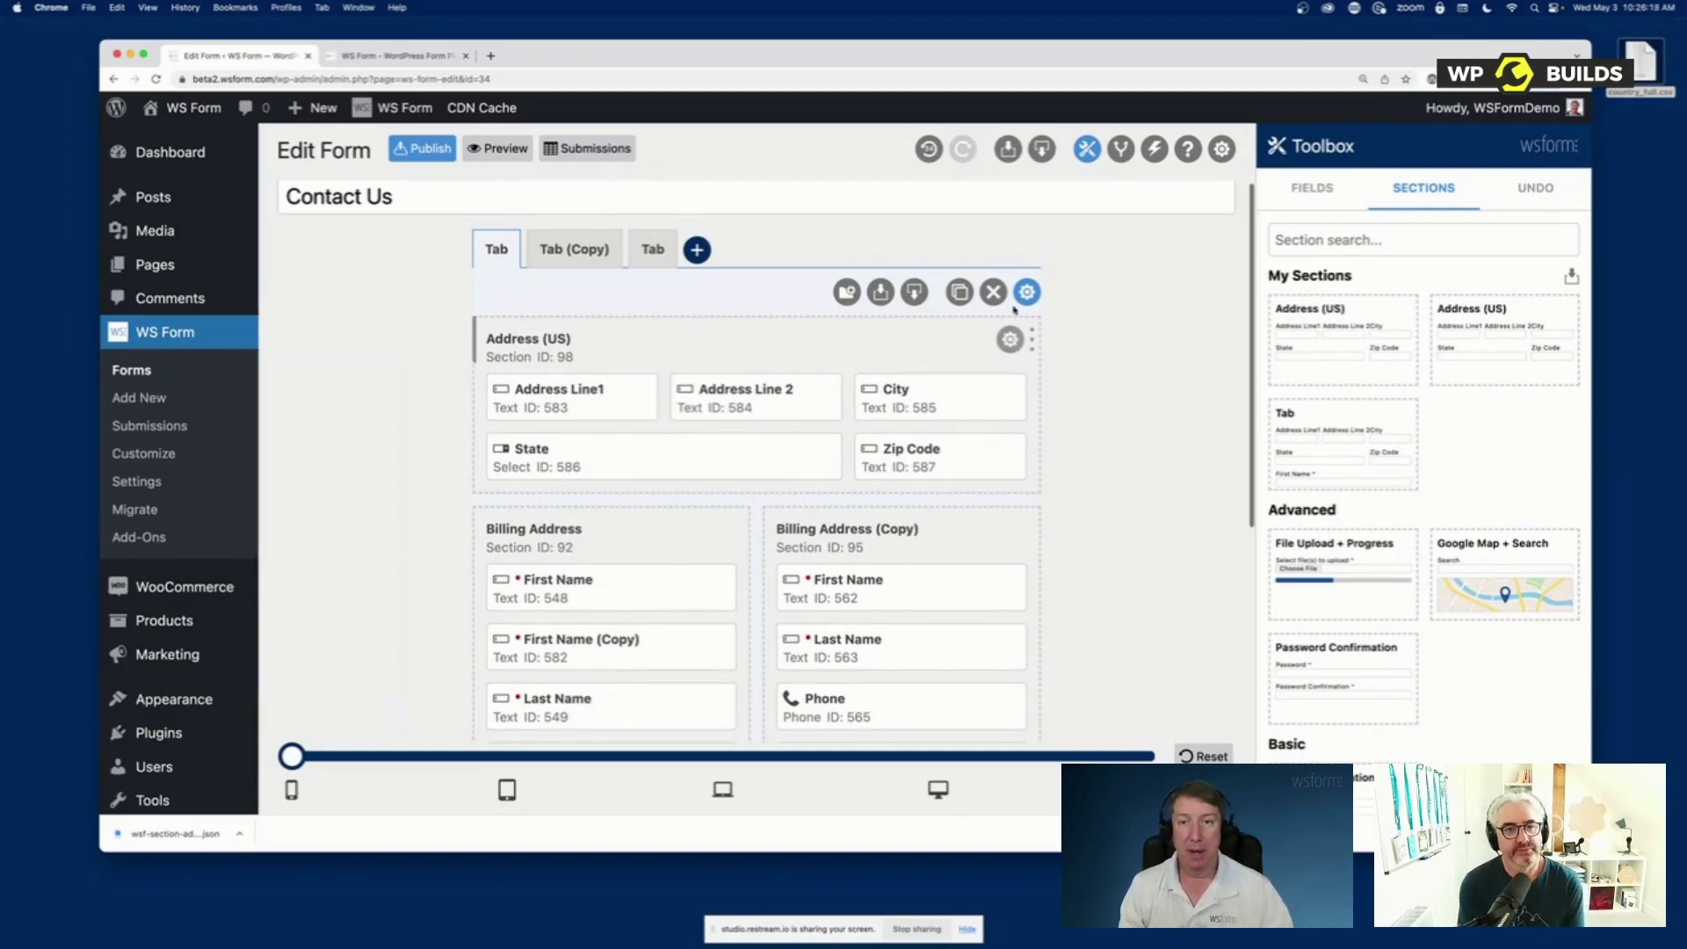
Add two Text fields to the Address (US) section, one above Address Line1 and one at the end
{"action": "scroll", "coordinate": [1010, 334], "scroll_direction": "up", "scroll_amount": 1}
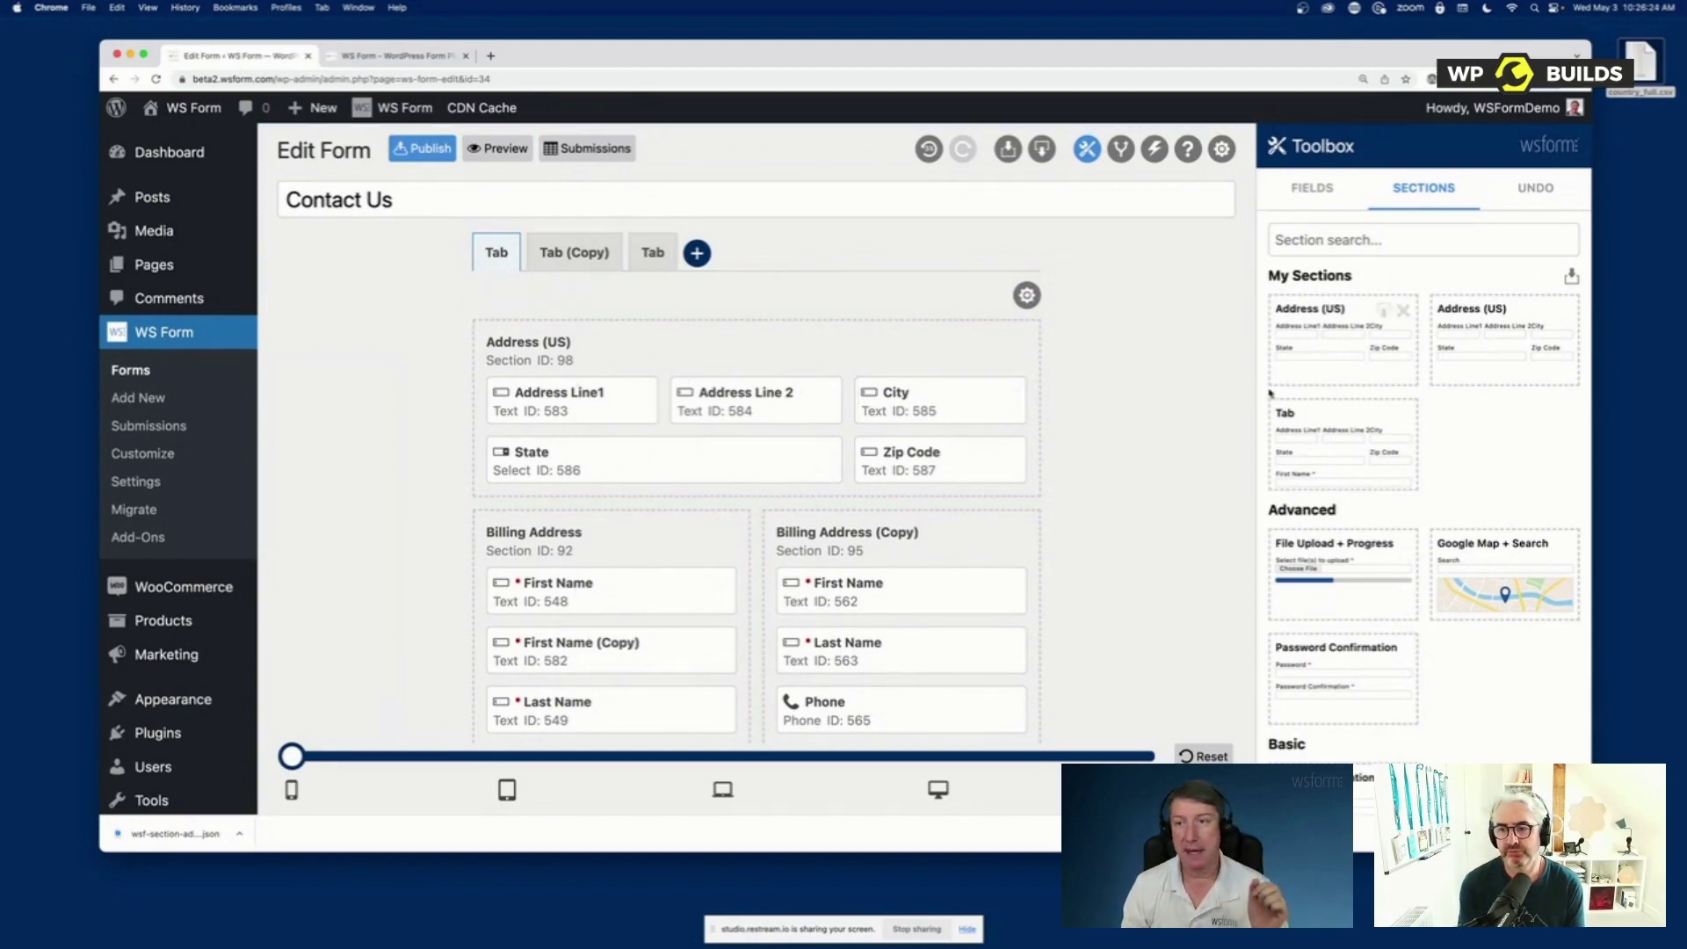
{"action": "left_click", "coordinate": [1300, 187]}
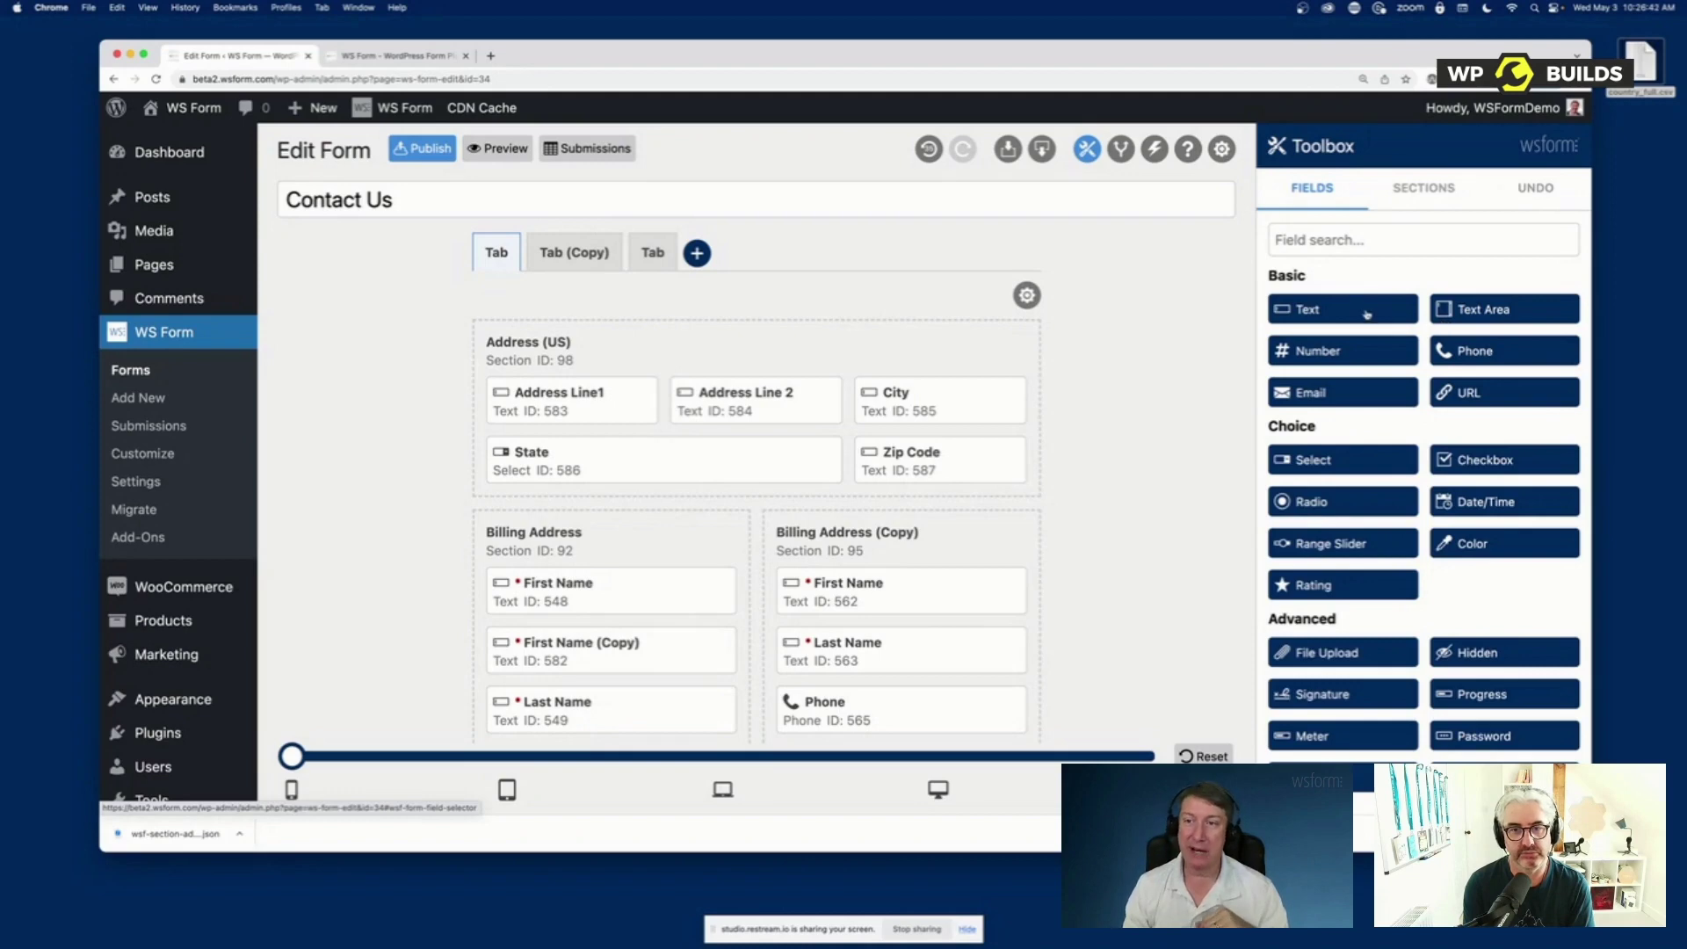
{"action": "left_click_drag", "start_coordinate": [1353, 312], "coordinate": [576, 389]}
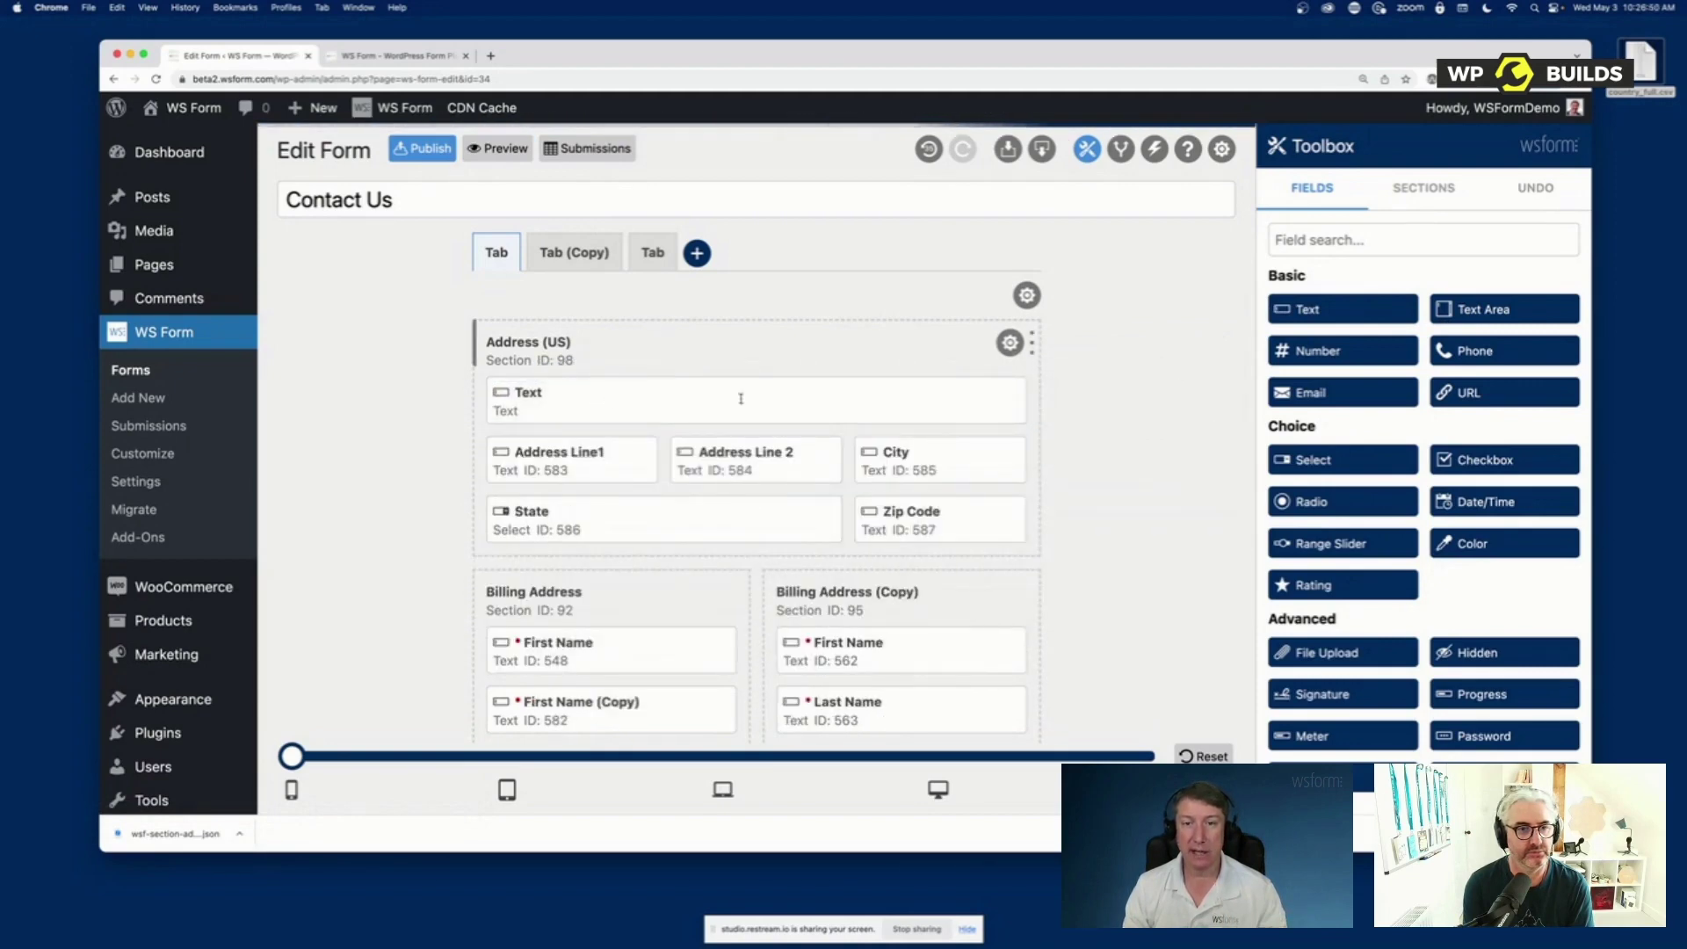
{"action": "left_click", "coordinate": [1334, 309]}
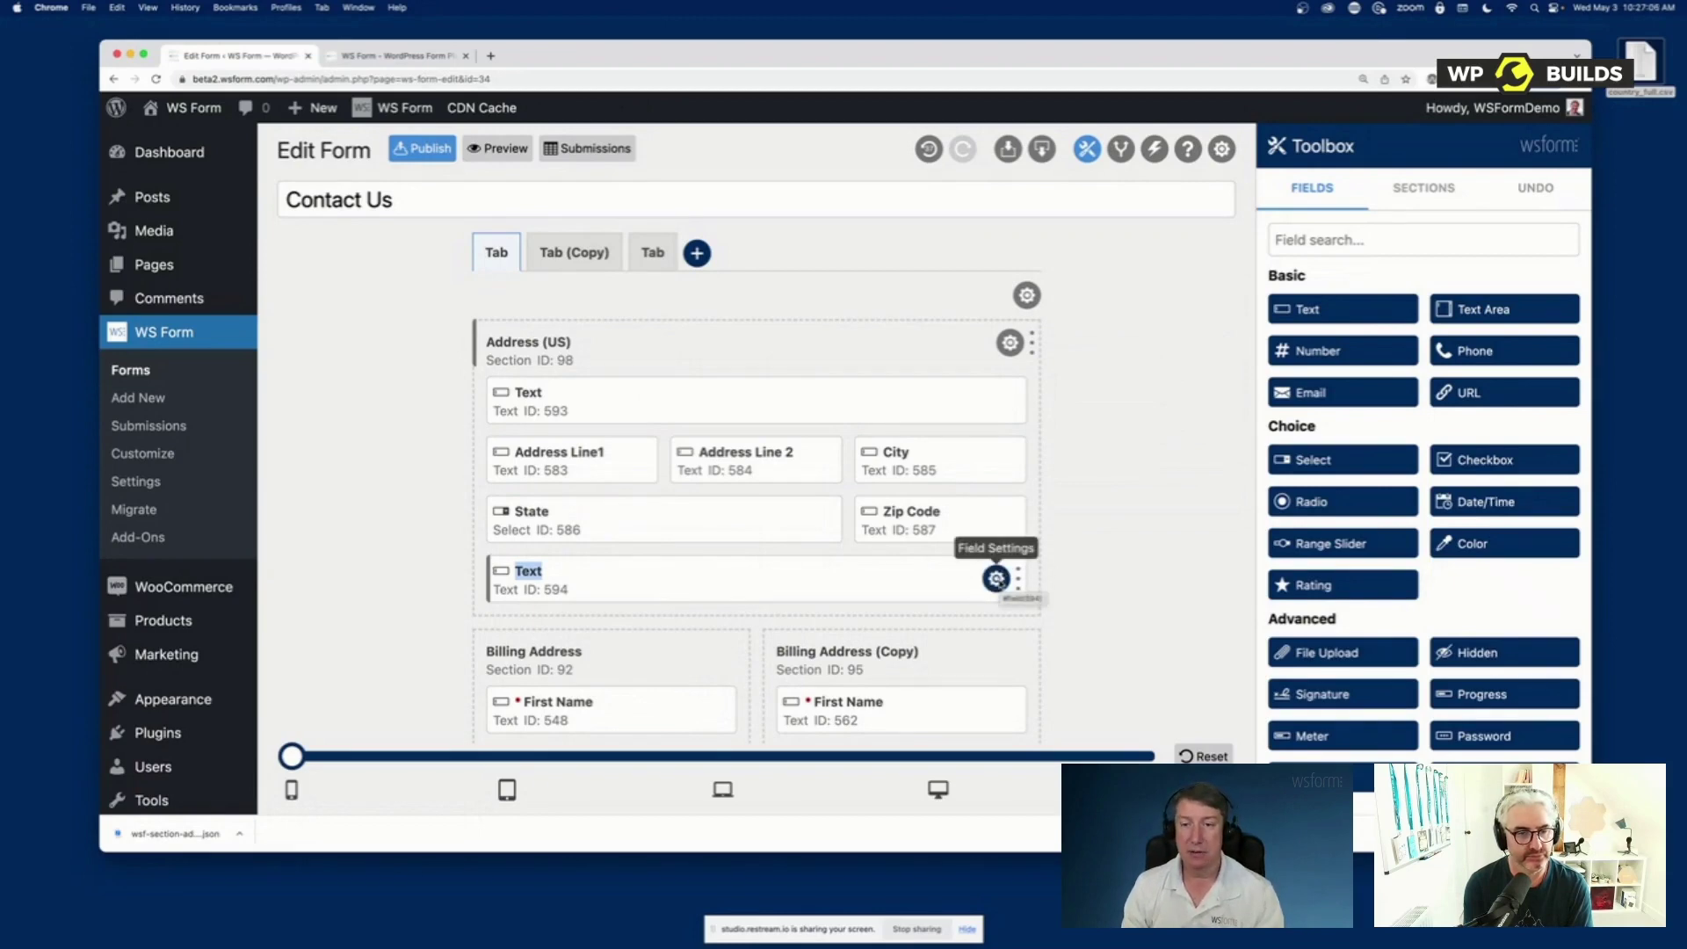
Set the label of the new Text field at the end of Address (US) to "Label Name" in its field settings
{"action": "left_click", "coordinate": [996, 579]}
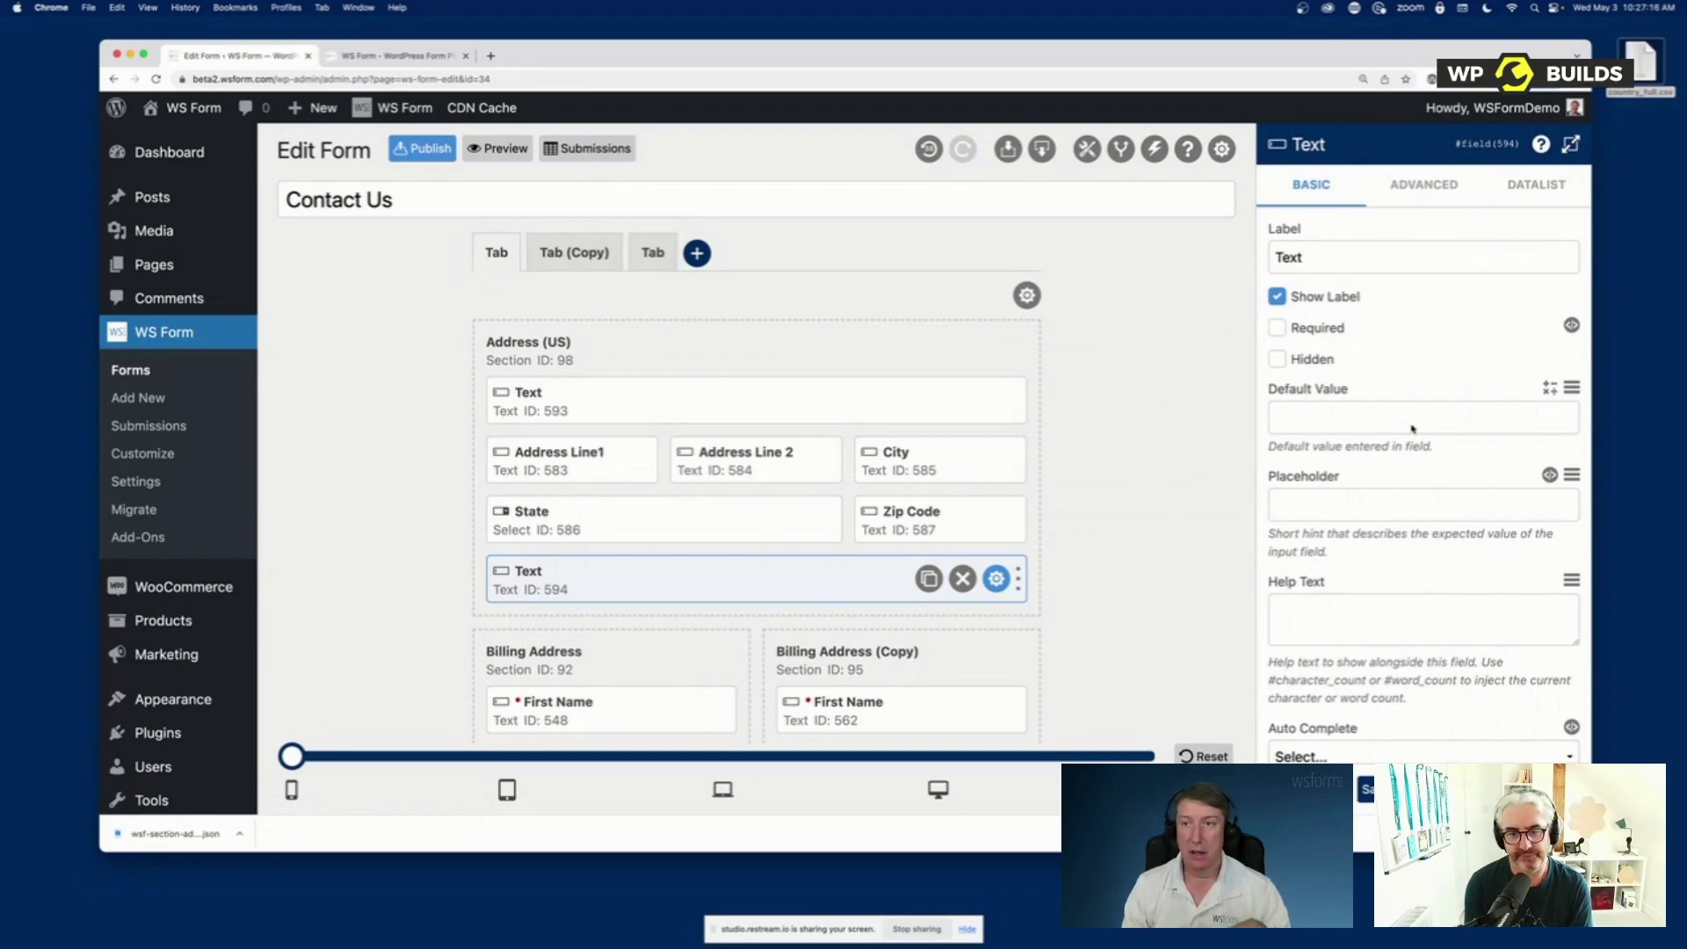
{"action": "left_click", "coordinate": [1330, 256]}
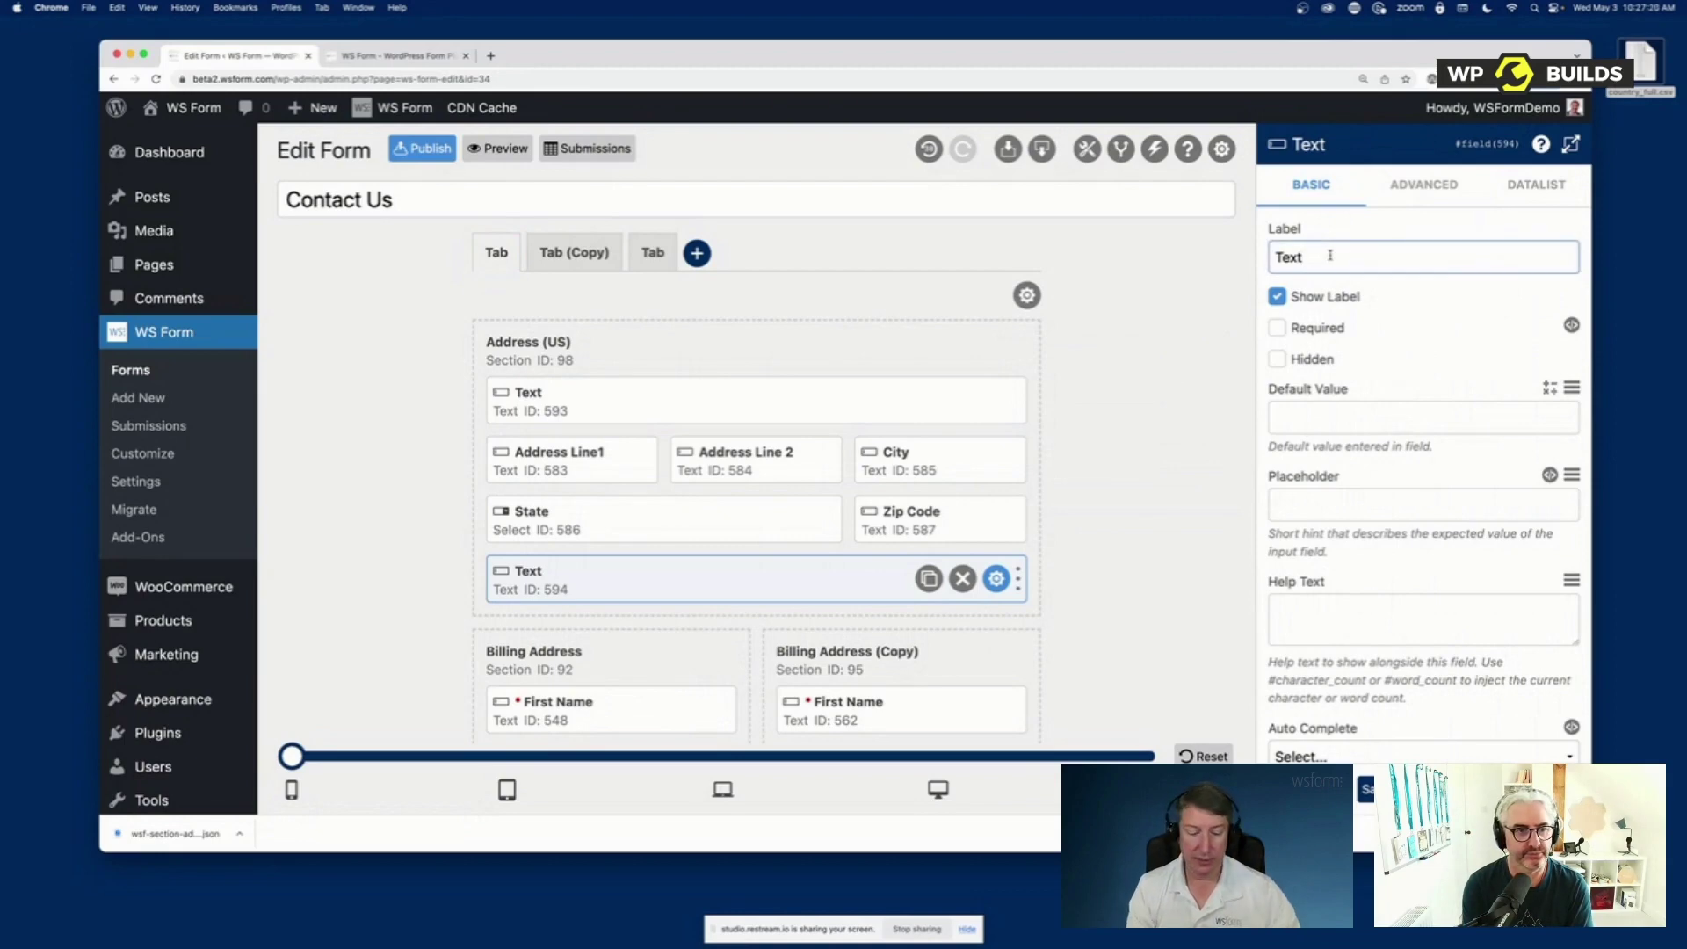
{"action": "key", "text": "BackSpace"}
{"action": "key", "text": "BackSpace"}
{"action": "key", "text": "BackSpace"}
{"action": "key", "text": "BackSpace"}
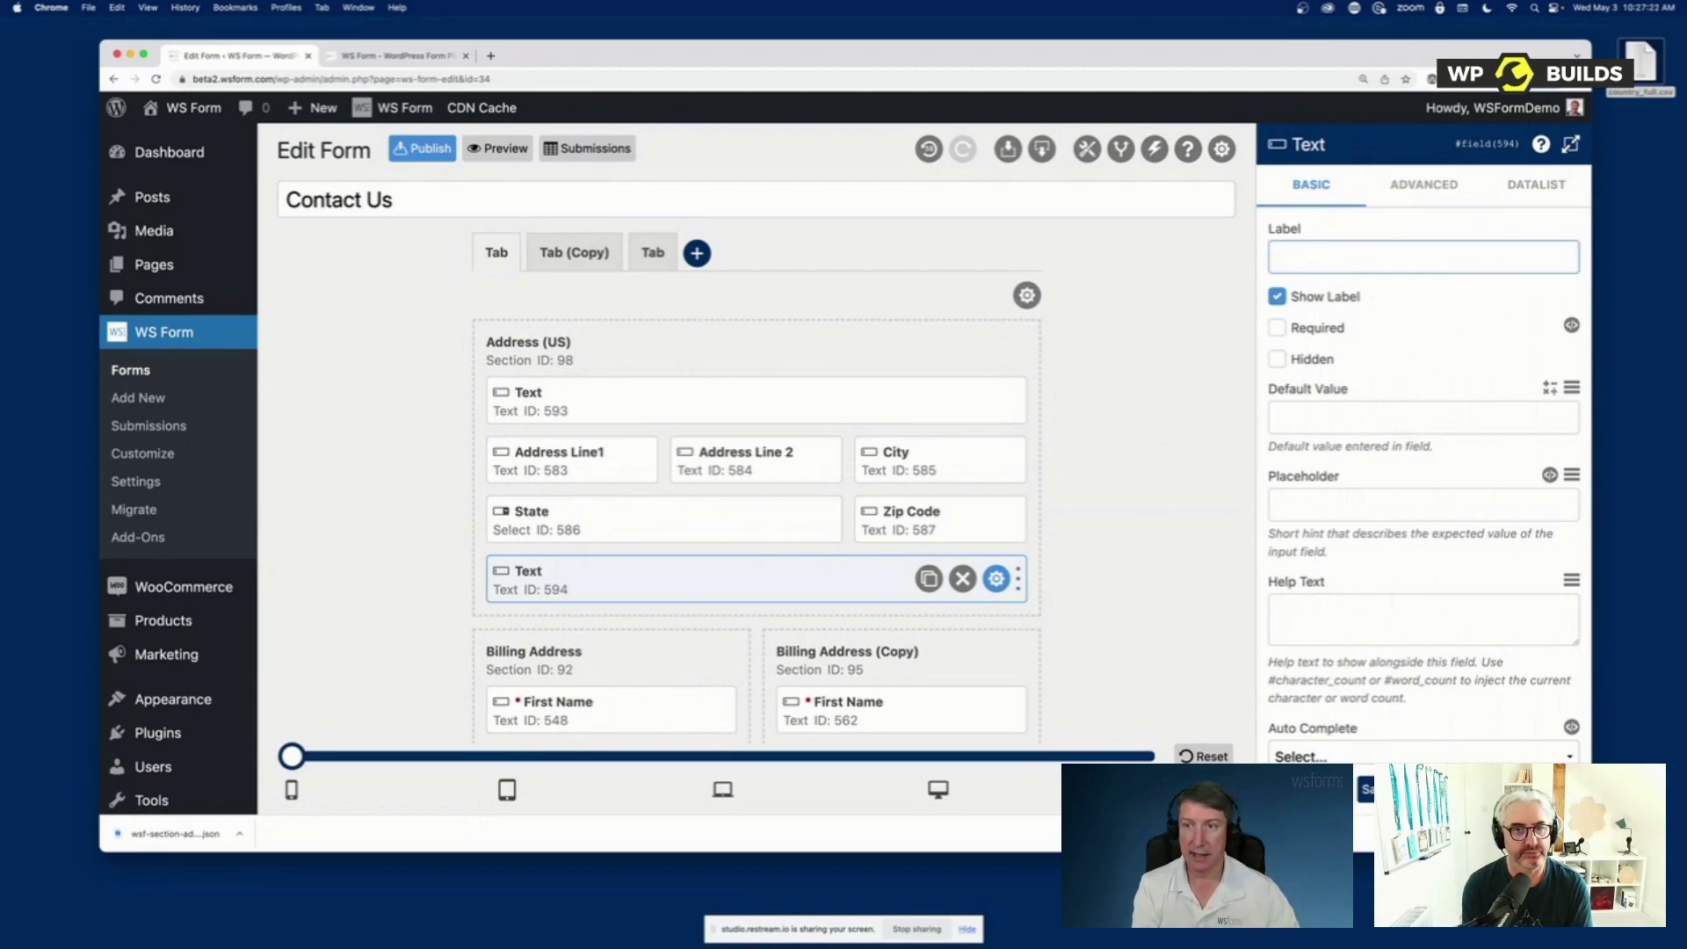
{"action": "type", "text": "Label Name"}
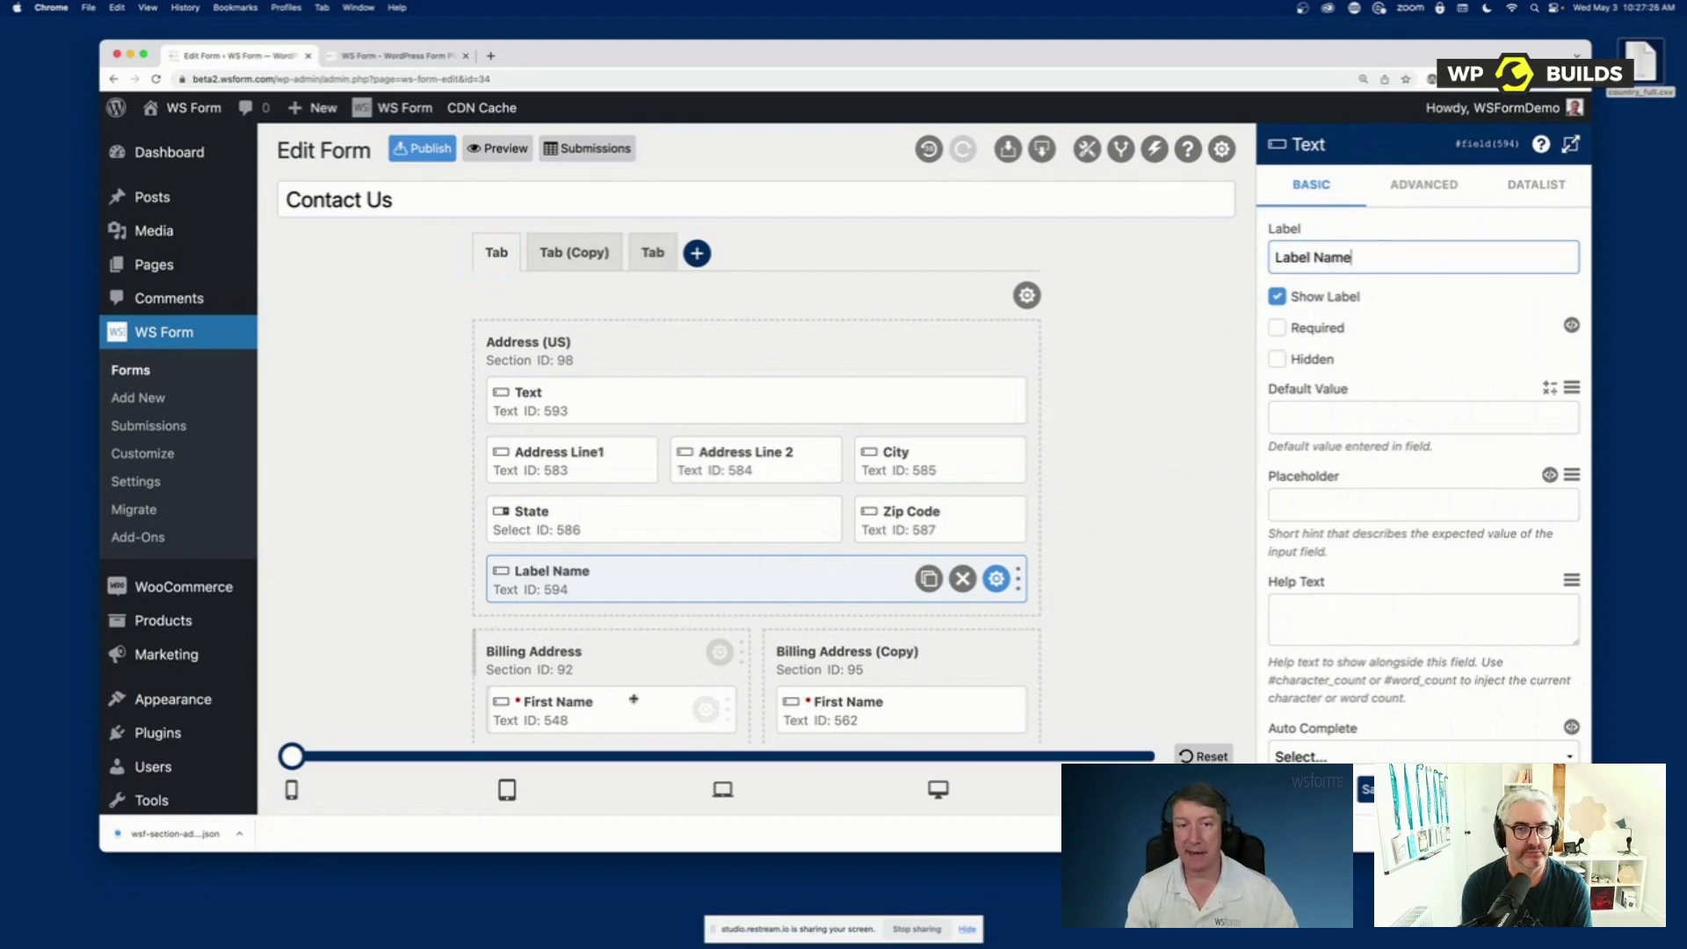
Rename the same field to "My Label" directly in the form layout
{"action": "left_click", "coordinate": [535, 575]}
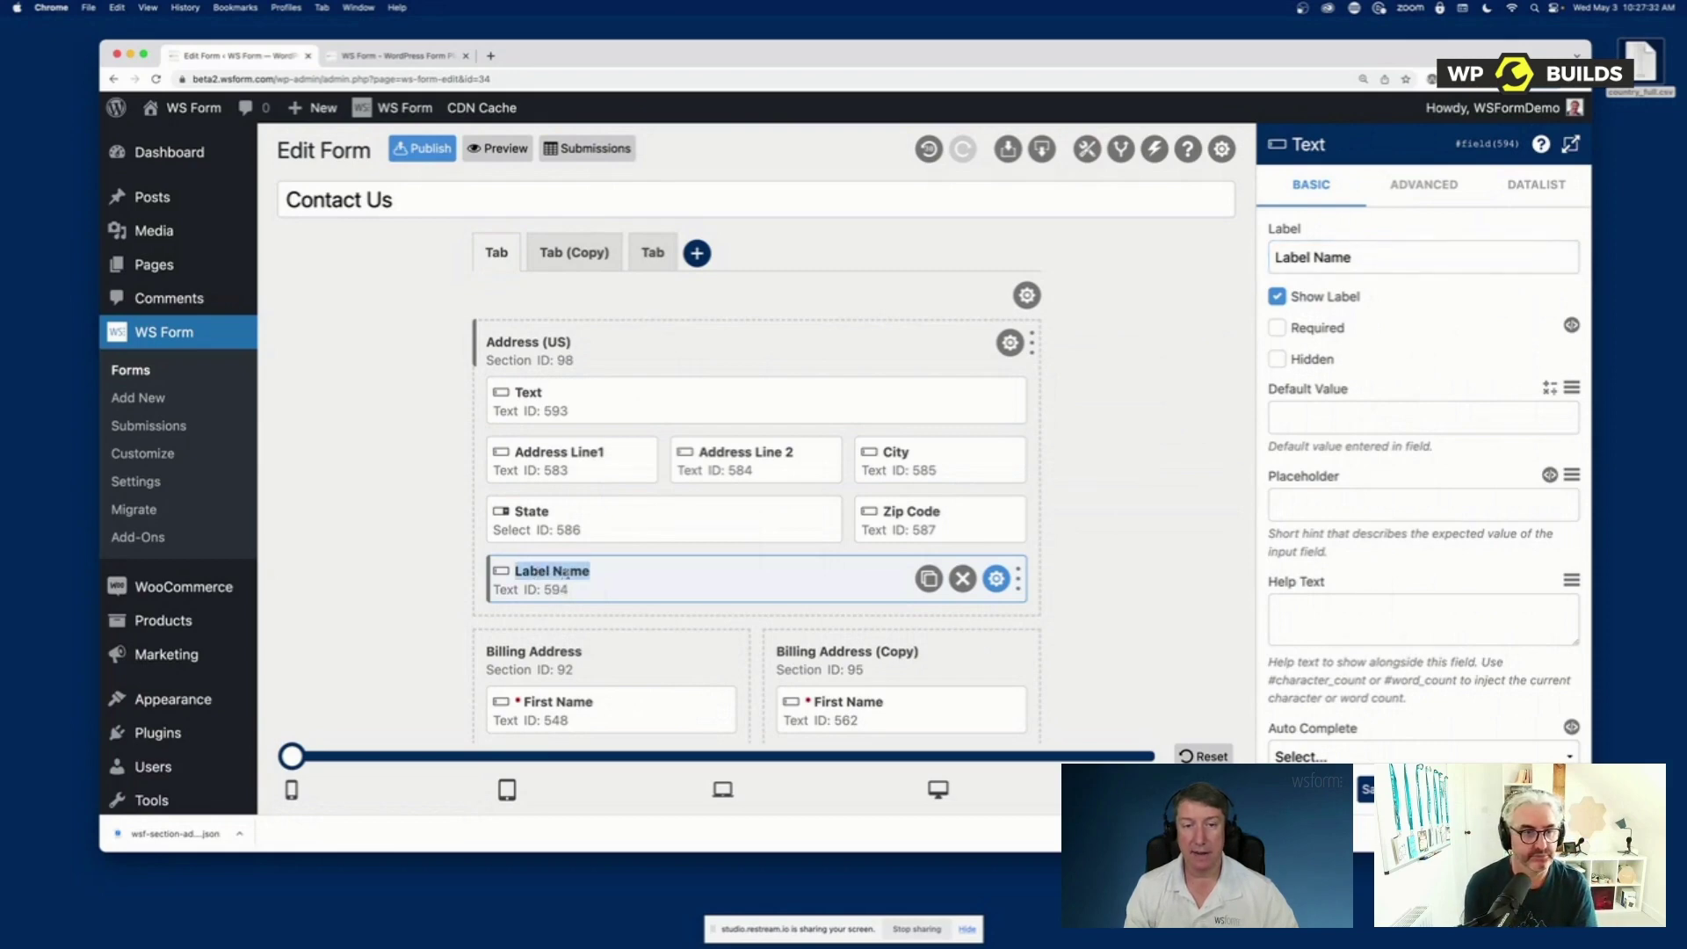
{"action": "type", "text": "My Label"}
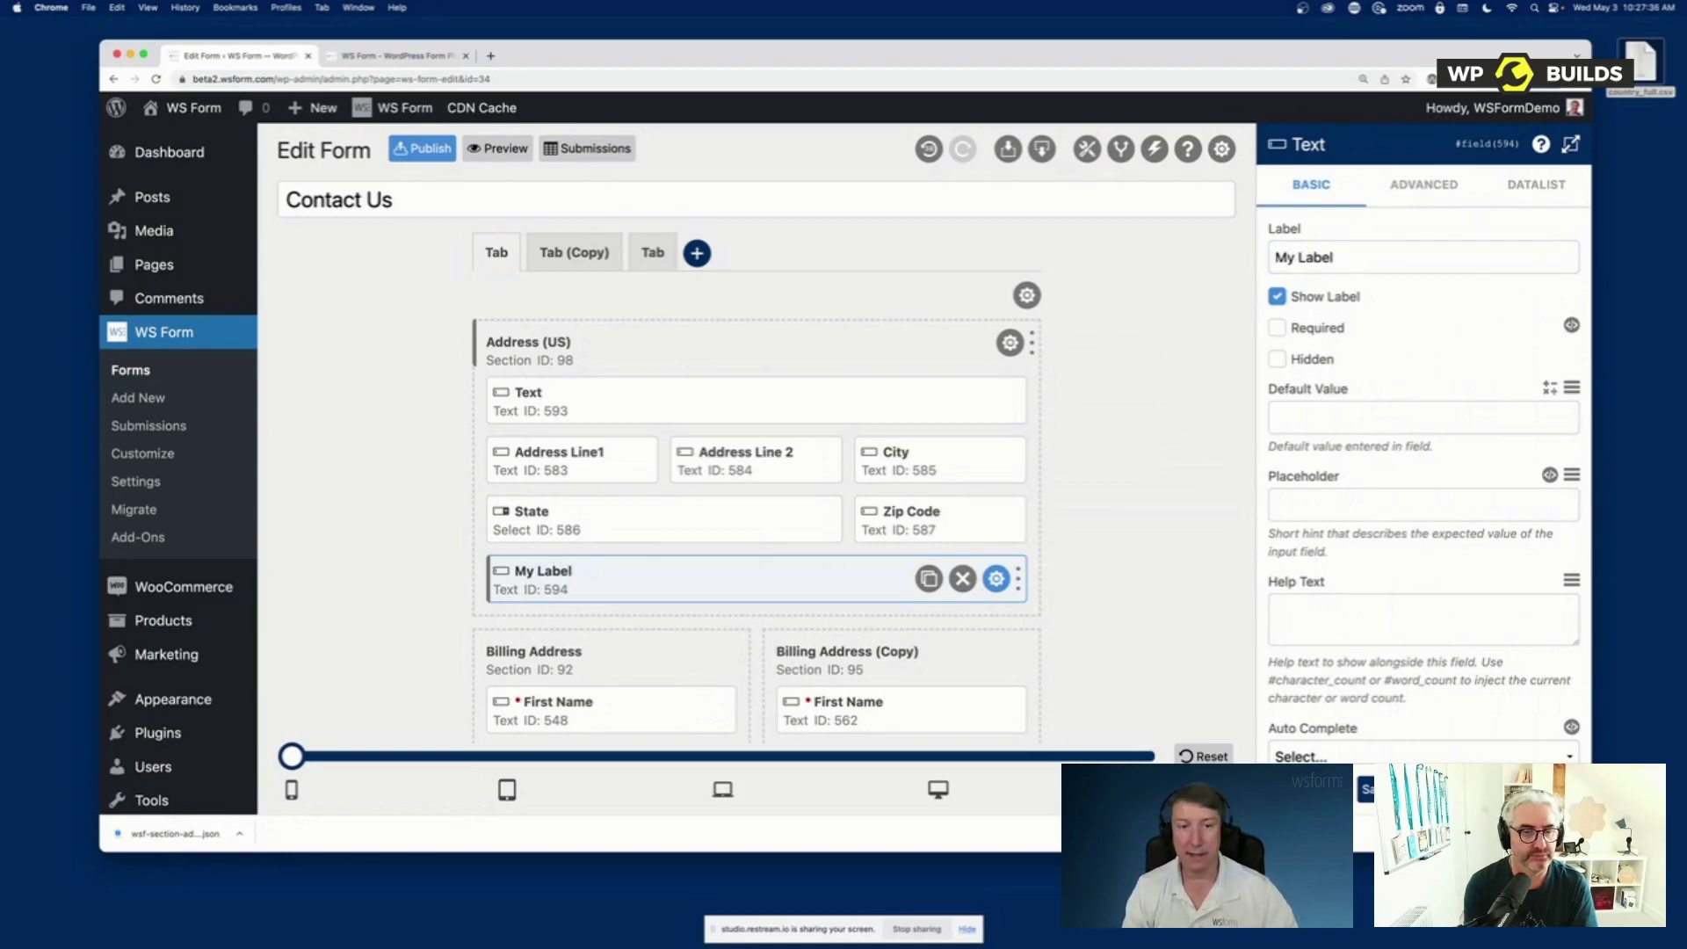
{"action": "left_click", "coordinate": [1374, 261]}
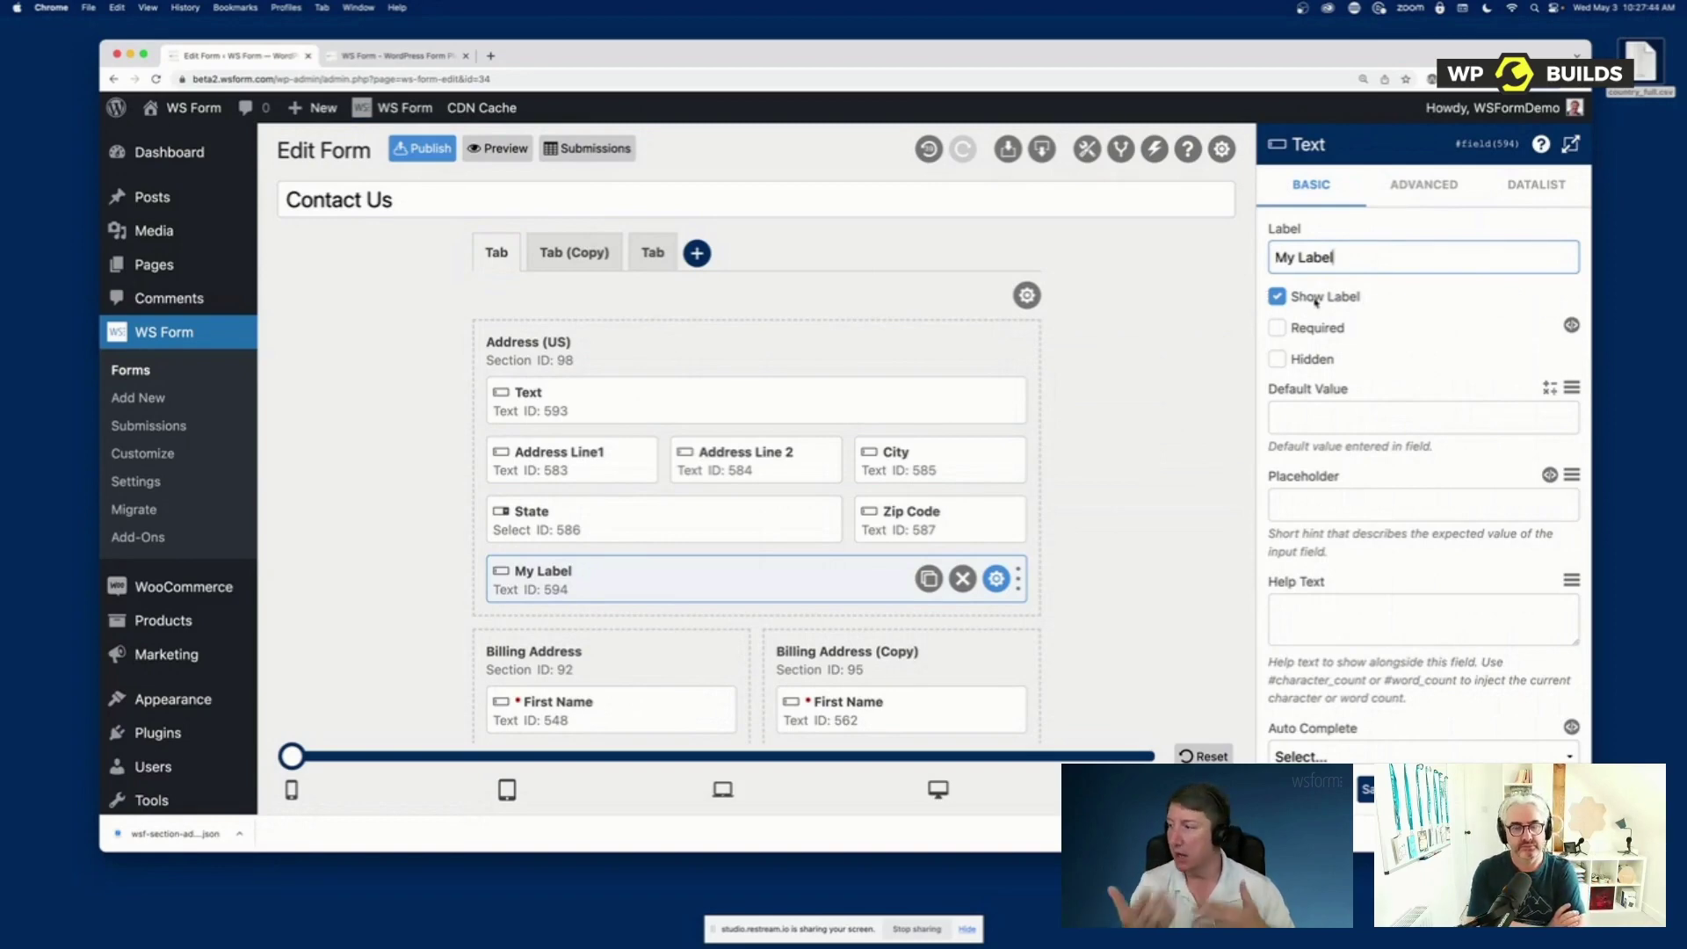
Give the My Label field the placeholder "First Name" and hide its label
{"action": "left_click", "coordinate": [1322, 498]}
{"action": "type", "text": "First Name"}
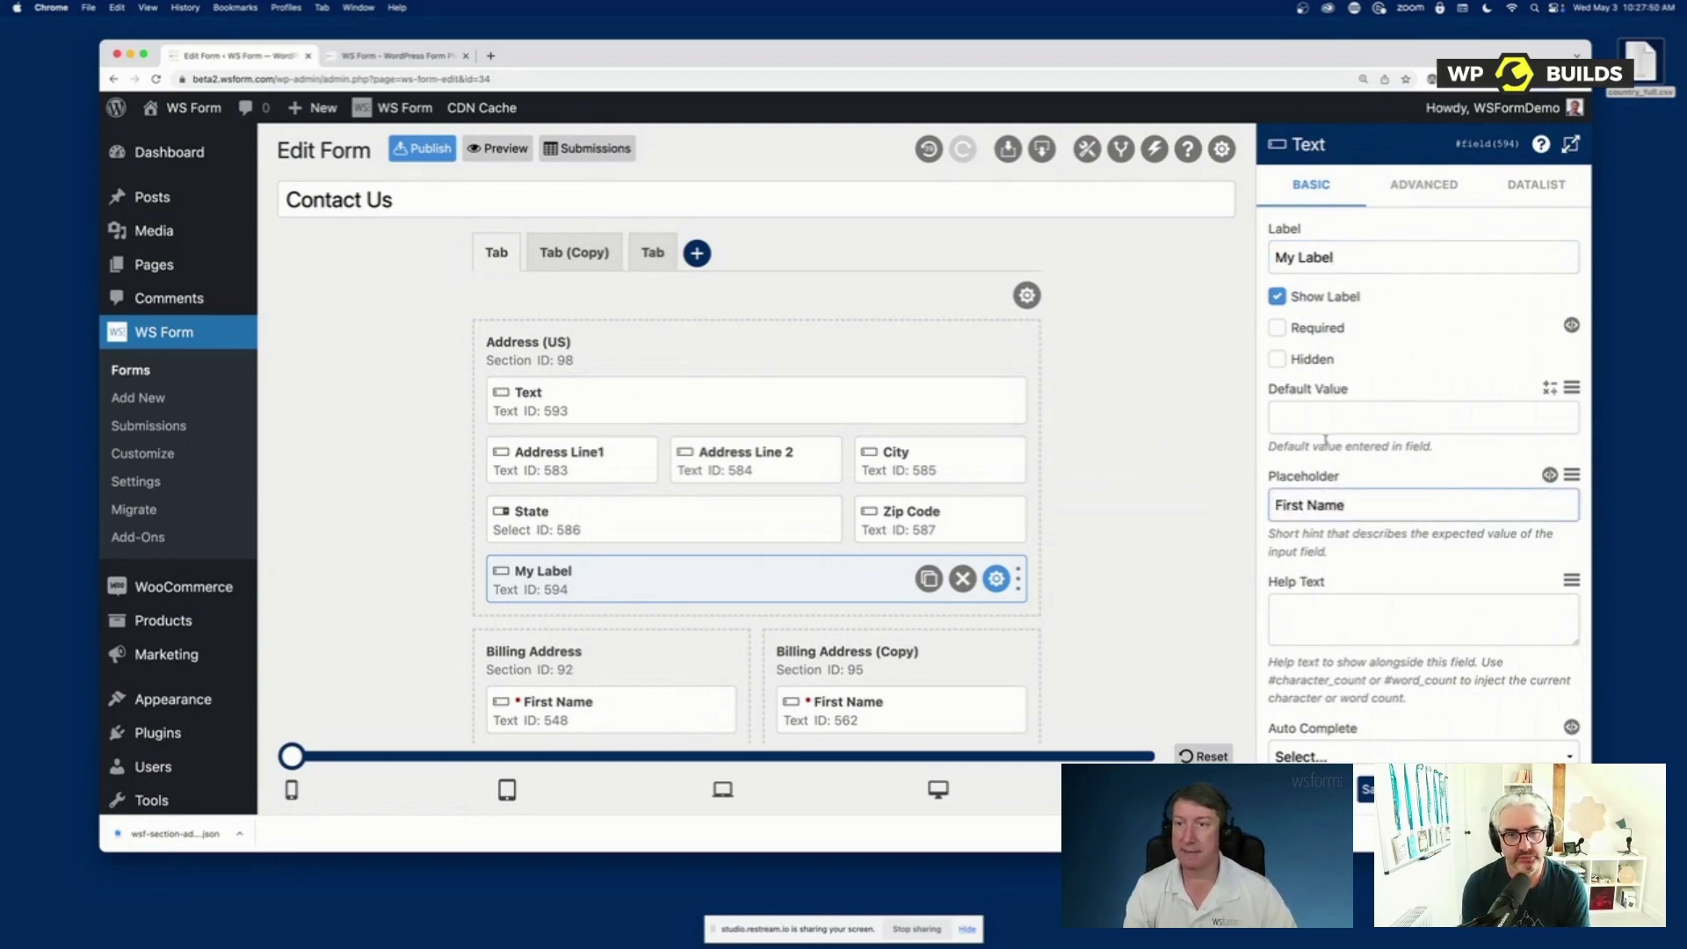
{"action": "left_click", "coordinate": [1311, 296]}
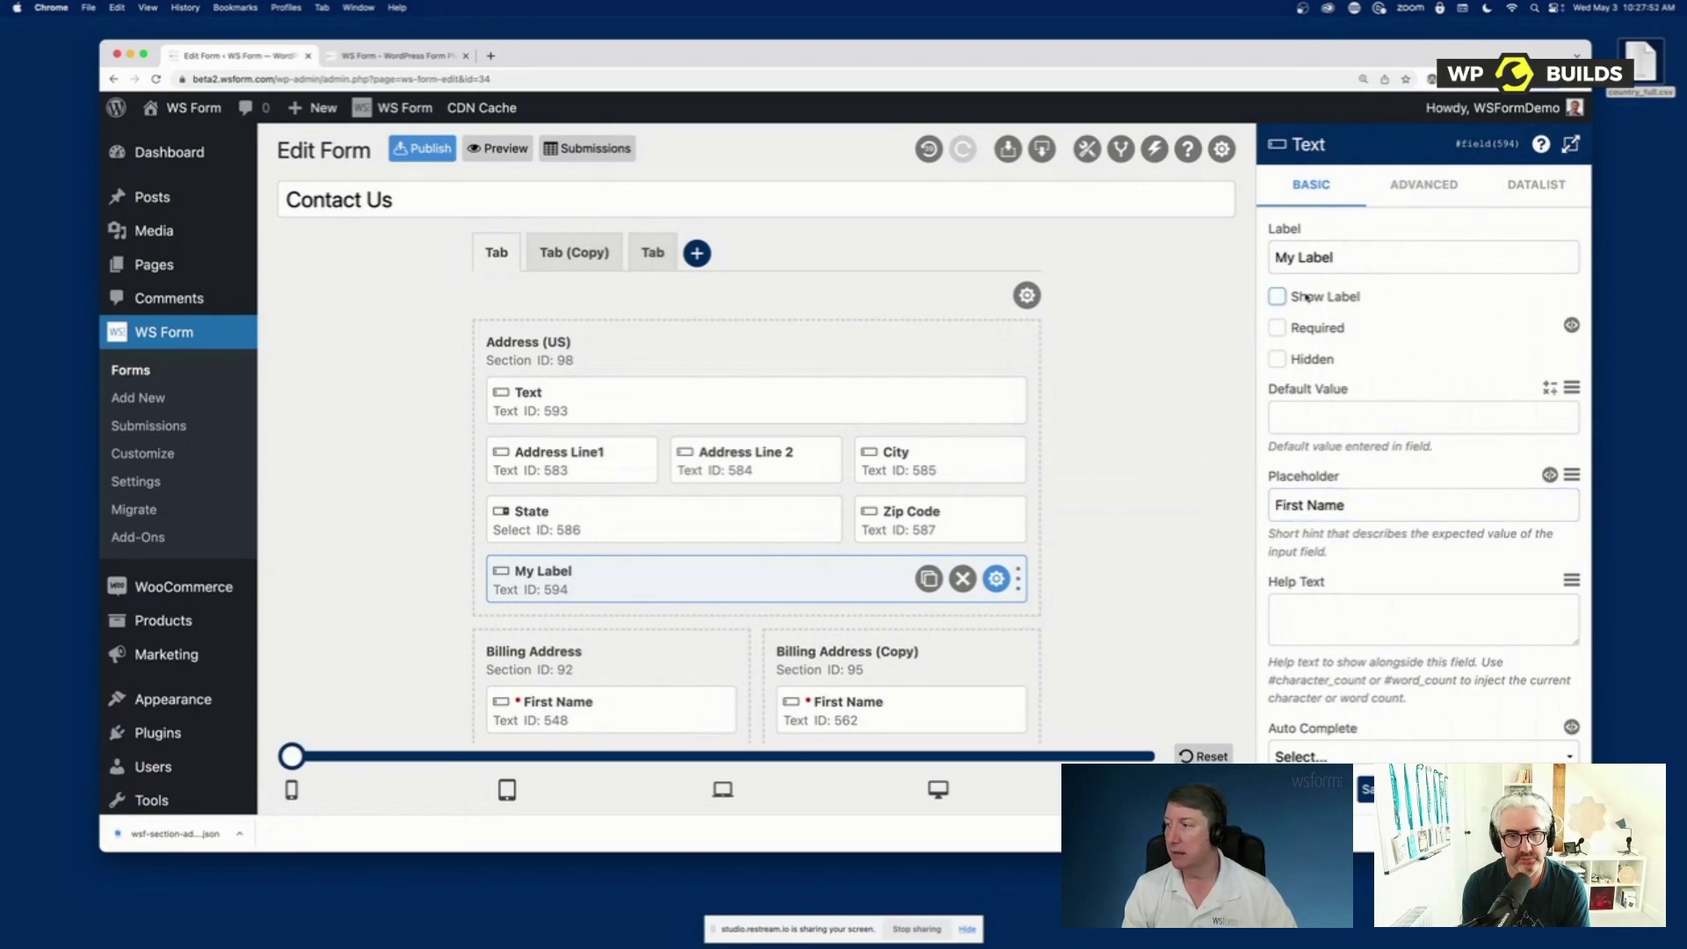
Show the My Label field's label again and clear its placeholder
{"action": "left_click", "coordinate": [1278, 296]}
{"action": "left_click", "coordinate": [1335, 504]}
{"action": "key", "text": "super+a"}
{"action": "key", "text": "BackSpace"}
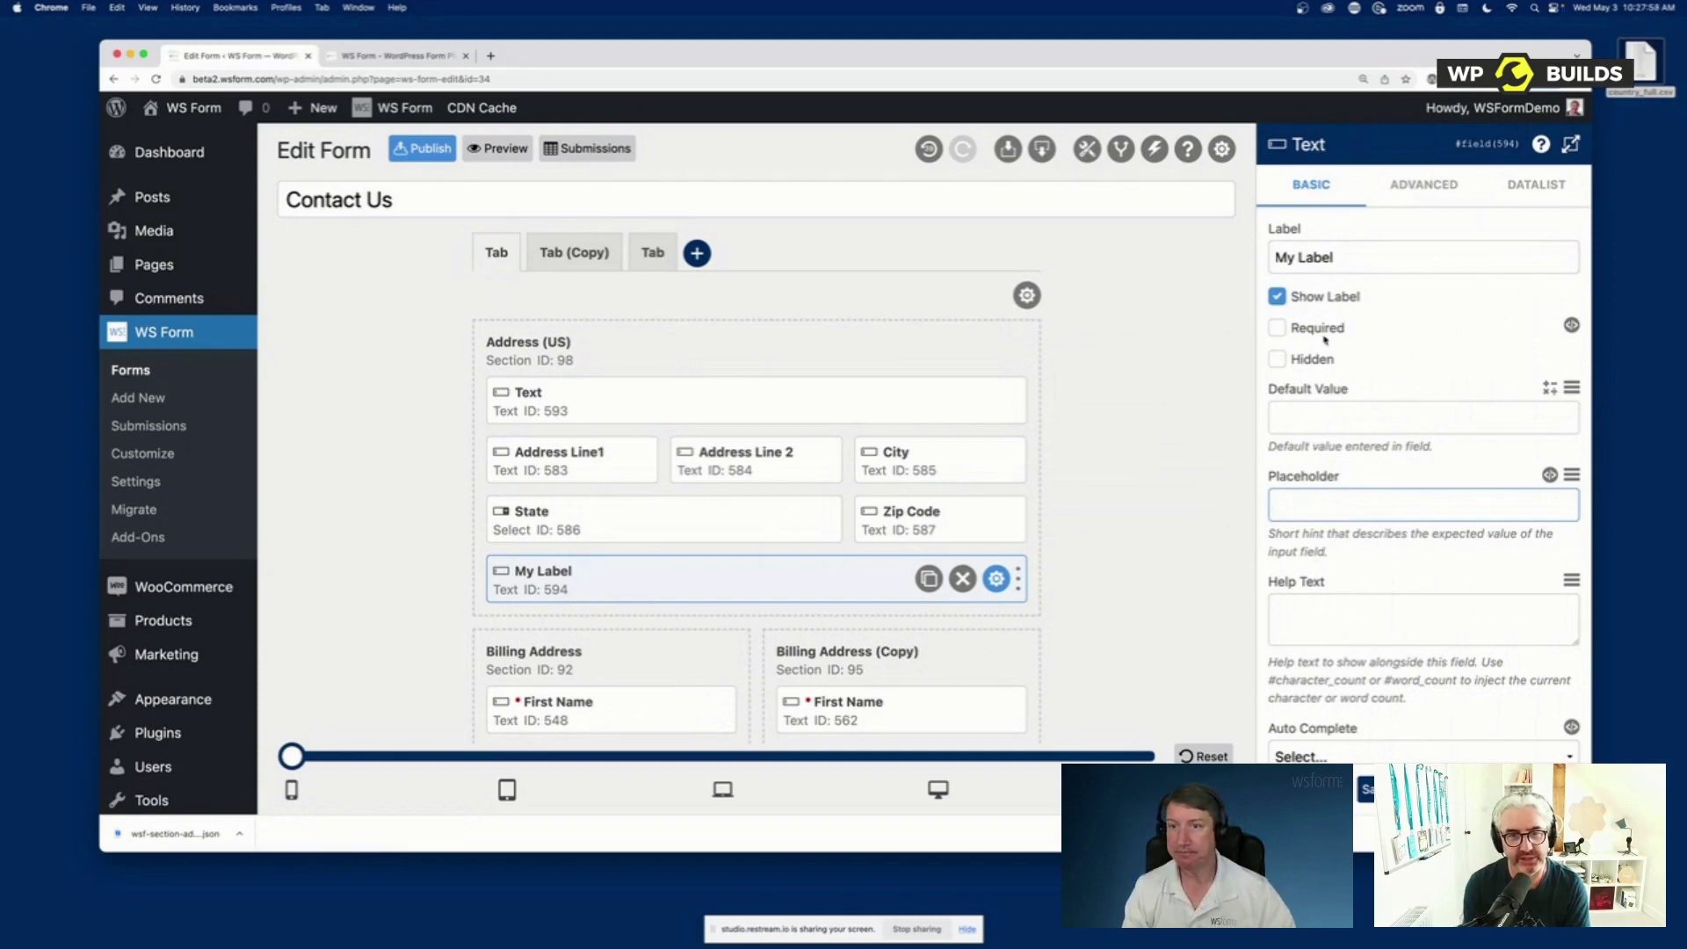
Make the My Label field required
{"action": "left_click", "coordinate": [1400, 313]}
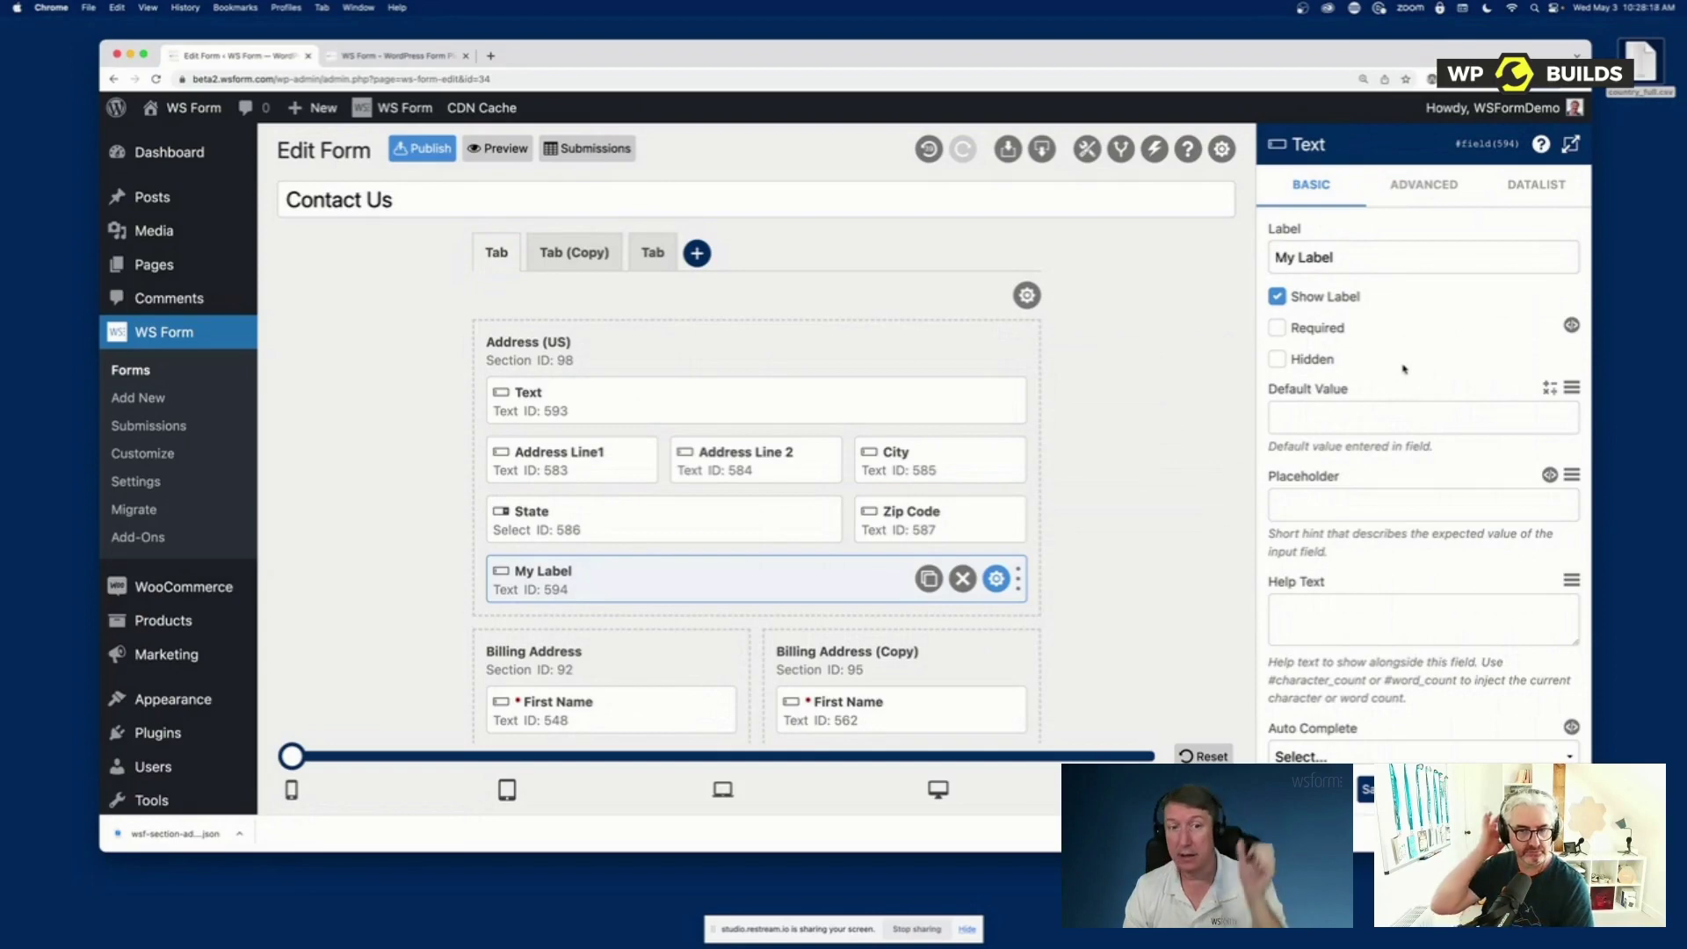
{"action": "left_click", "coordinate": [1327, 330]}
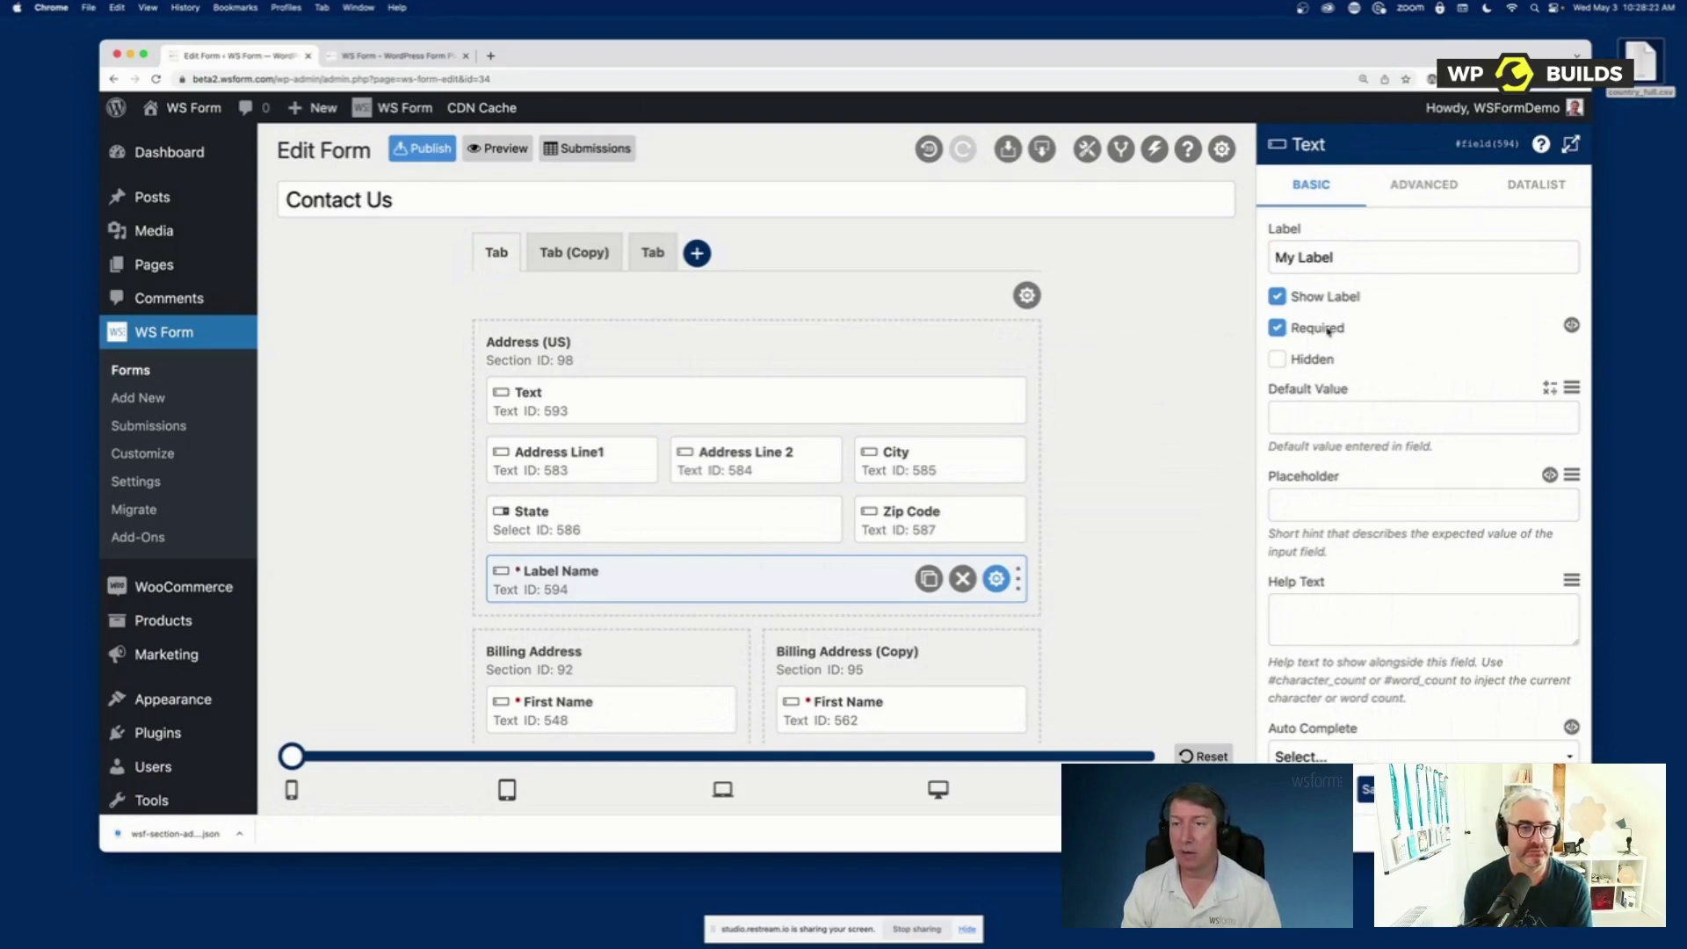
{"action": "left_click", "coordinate": [1328, 329]}
{"action": "left_click", "coordinate": [1327, 329]}
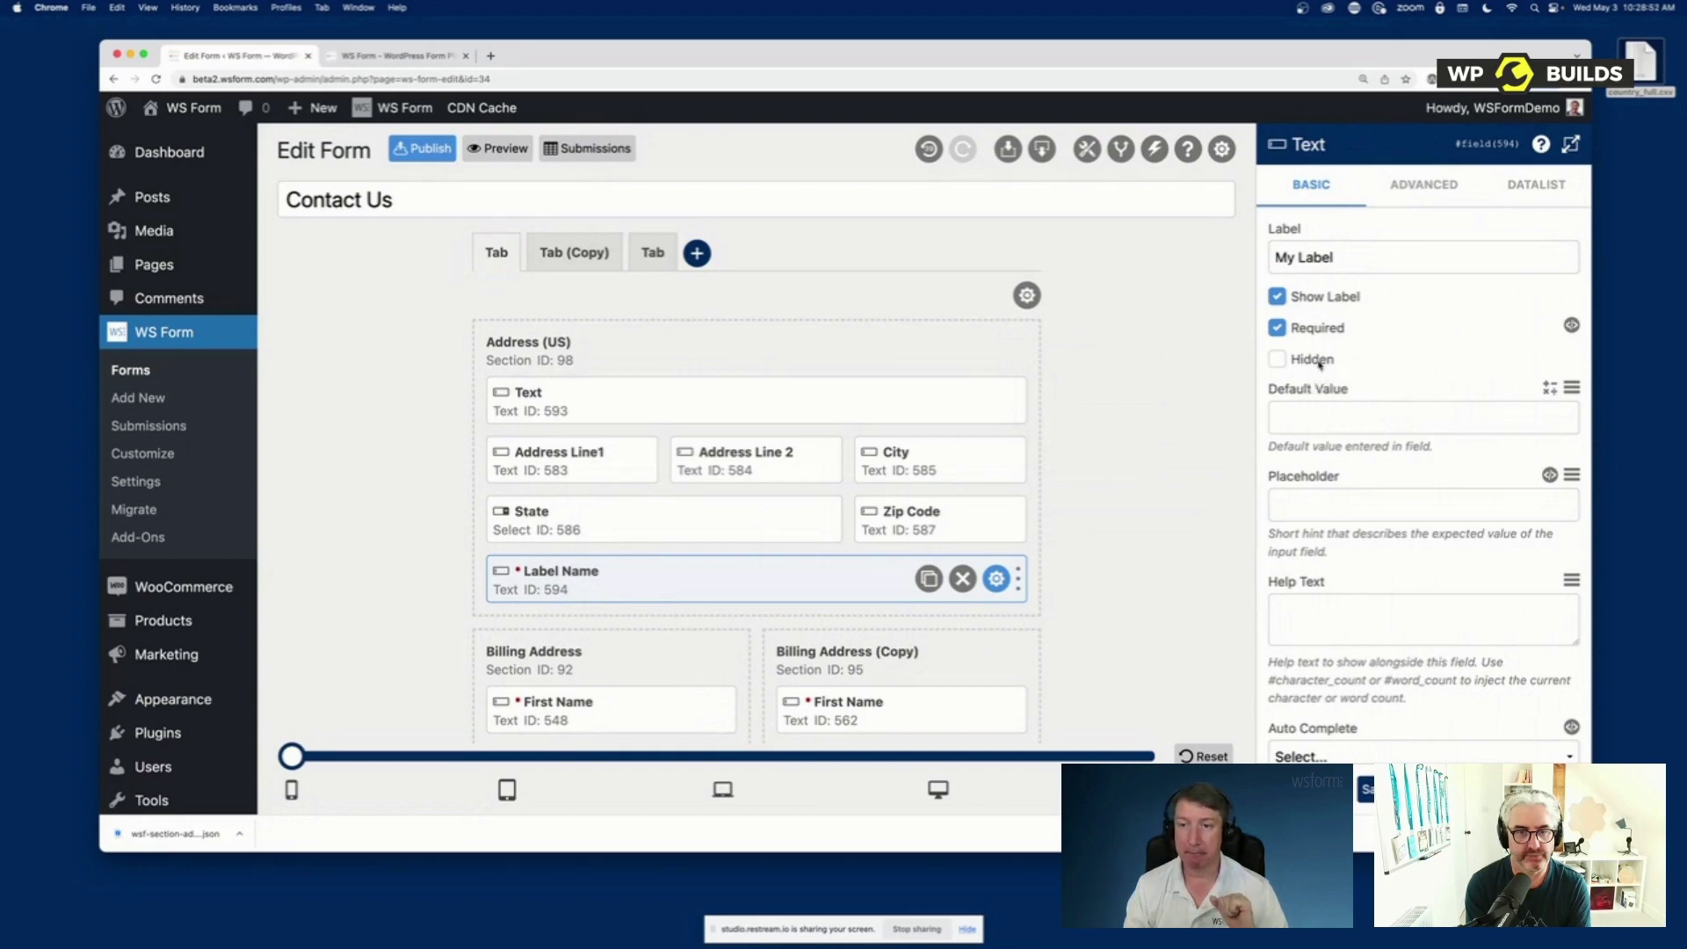
Enter "My default value" as the default value of the My Label field
{"action": "left_click", "coordinate": [1311, 424]}
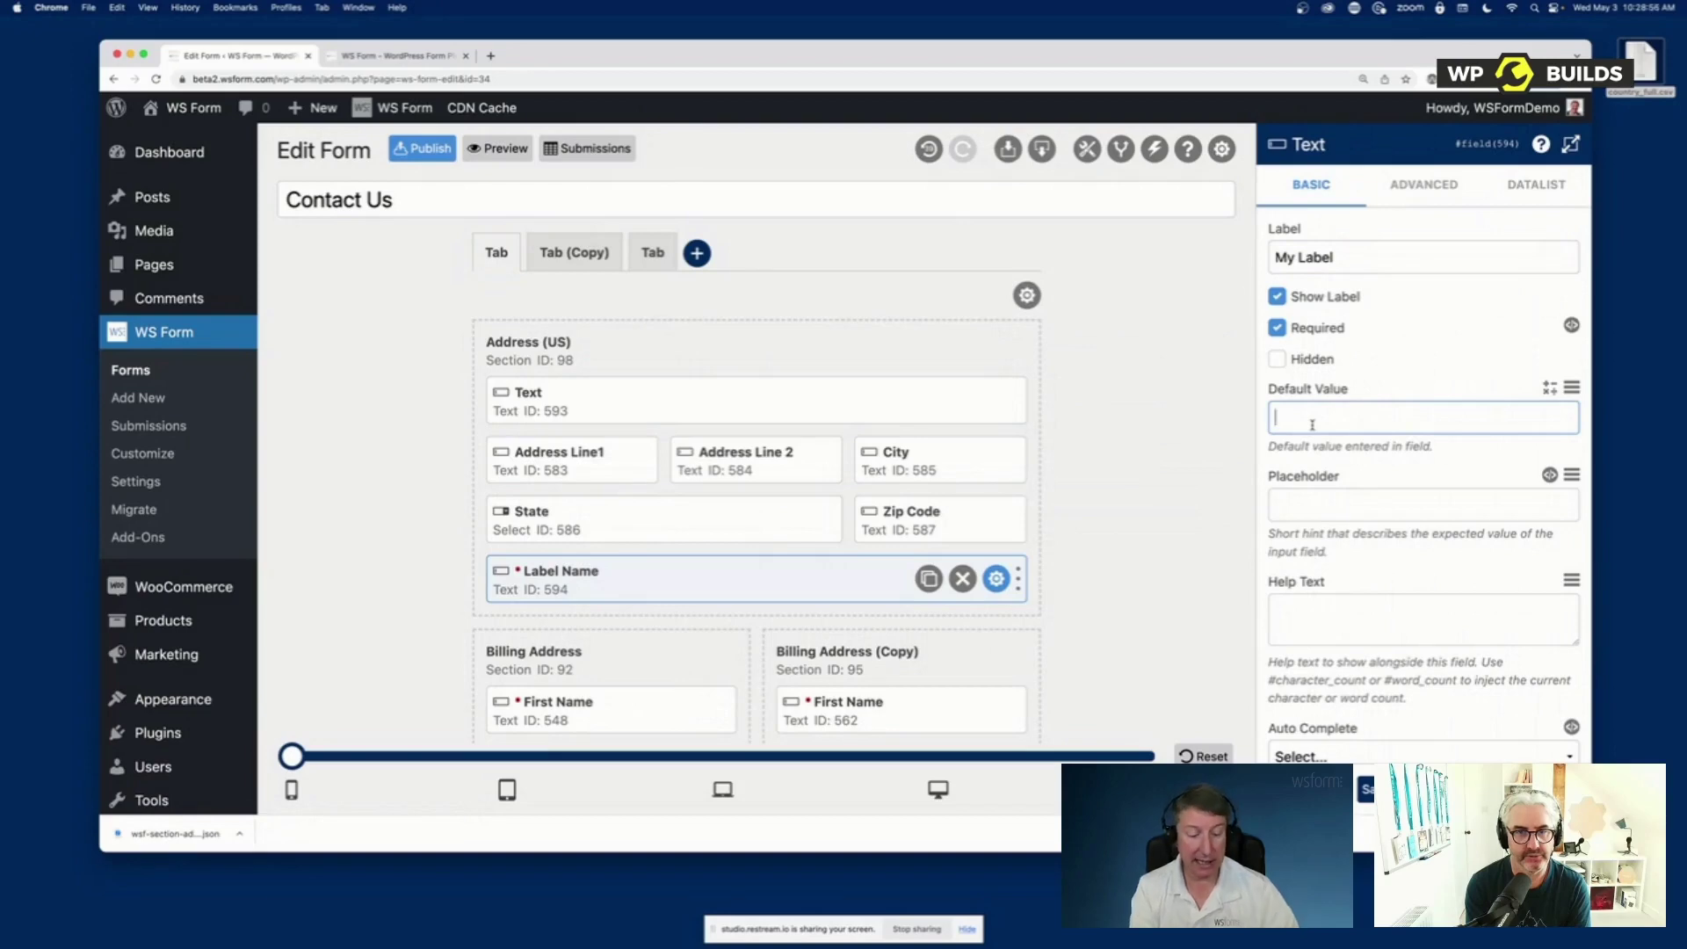
{"action": "type", "text": "My"}
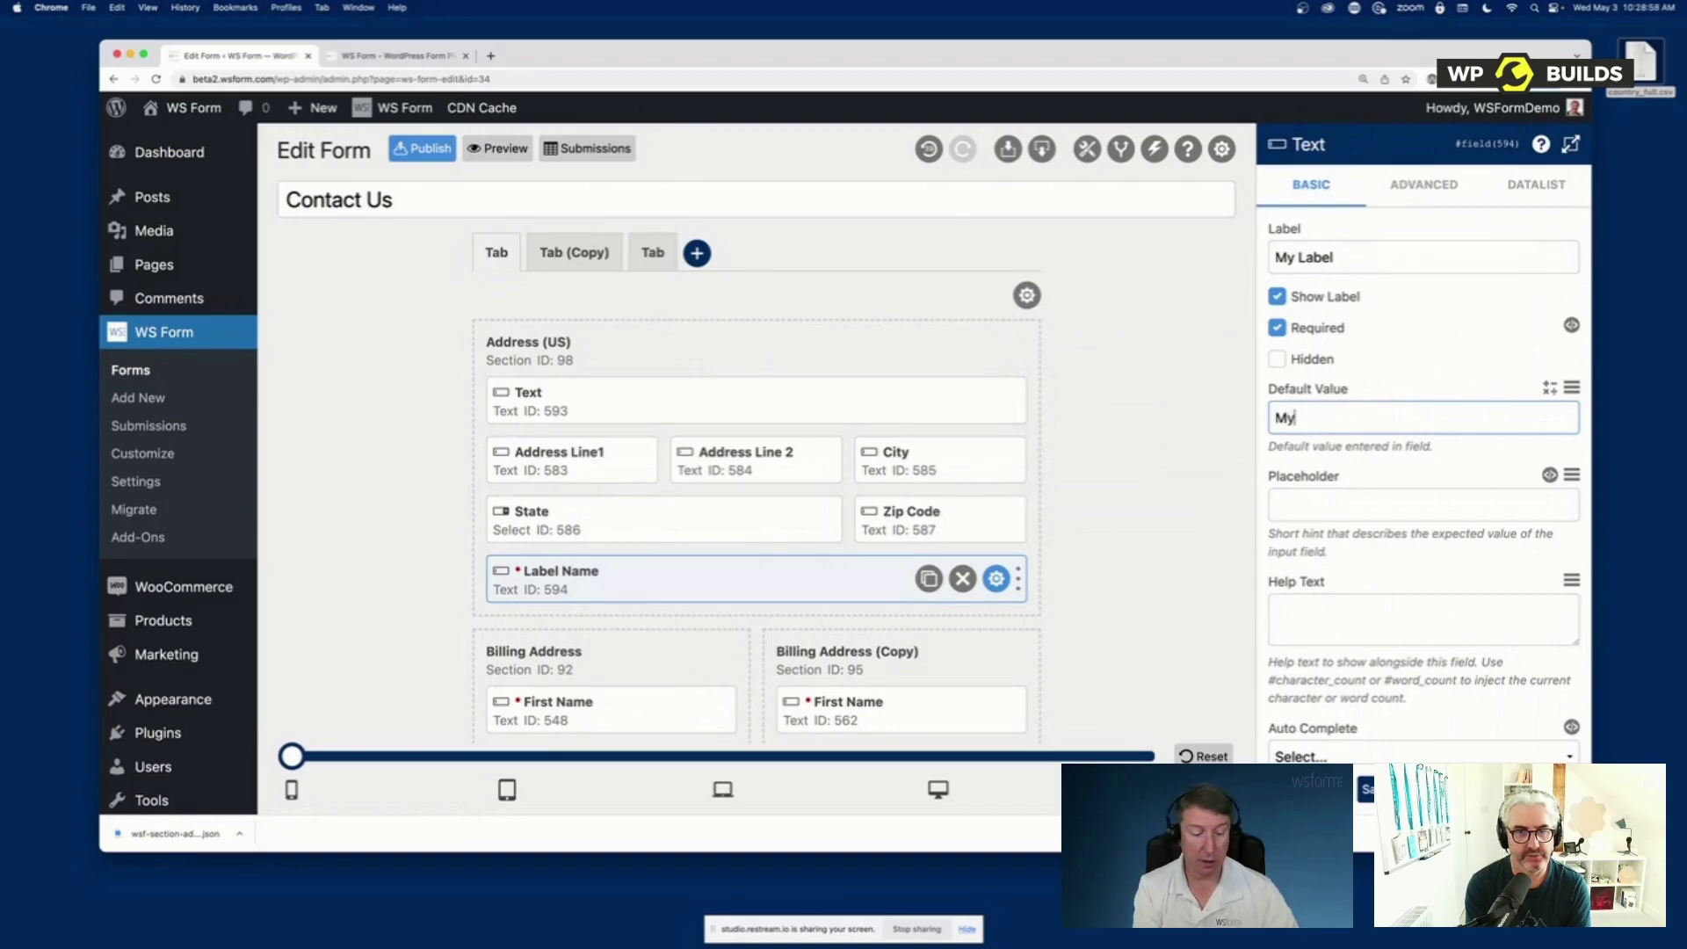
{"action": "type", "text": " default value"}
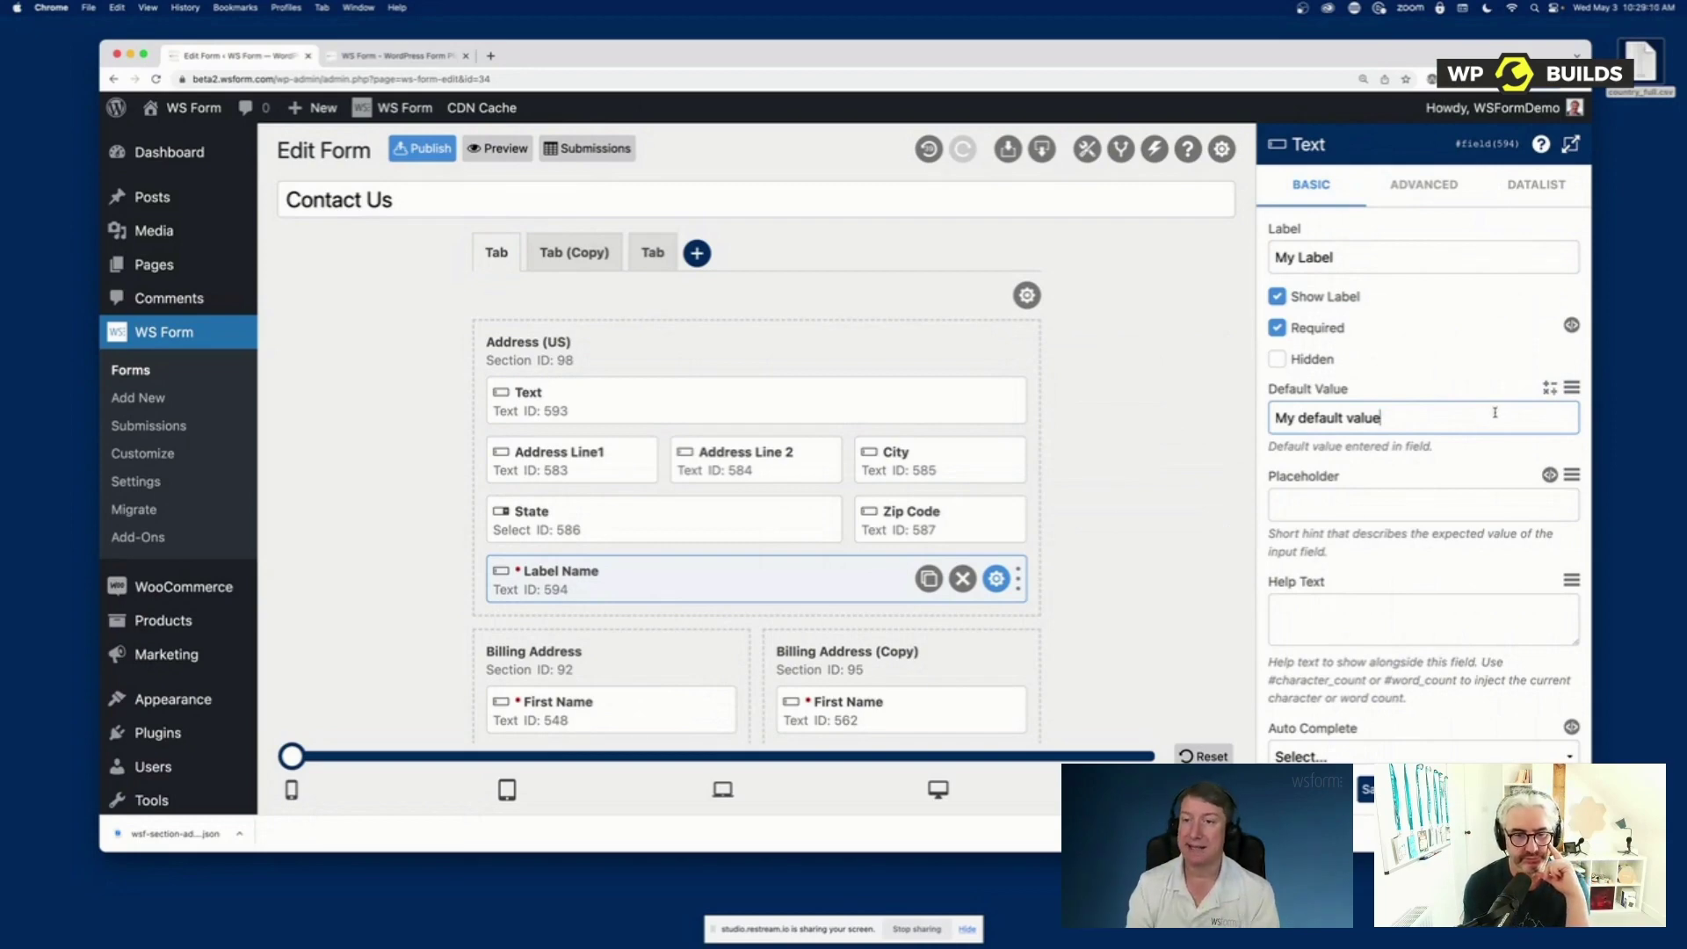
Replace the My Label field's default value with the variable #blog_name
{"action": "triple_click", "coordinate": [1323, 409]}
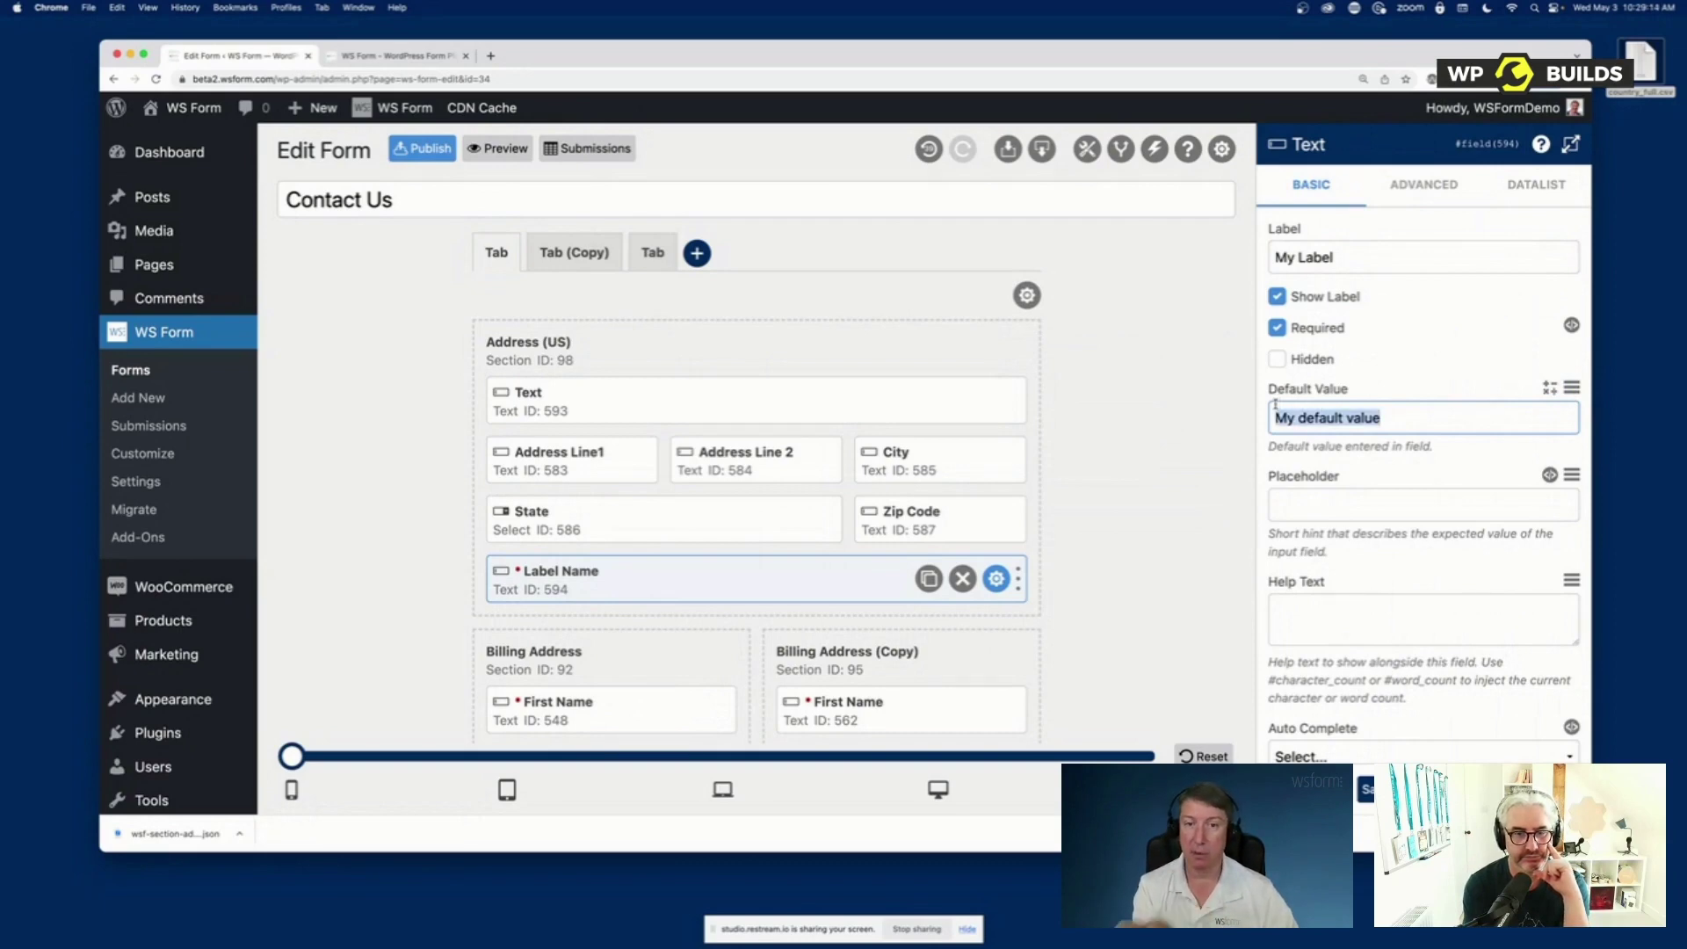
{"action": "type", "text": "#blog_name"}
{"action": "key", "text": "BackSpace"}
{"action": "key", "text": "BackSpace"}
{"action": "key", "text": "BackSpace"}
{"action": "key", "text": "BackSpace"}
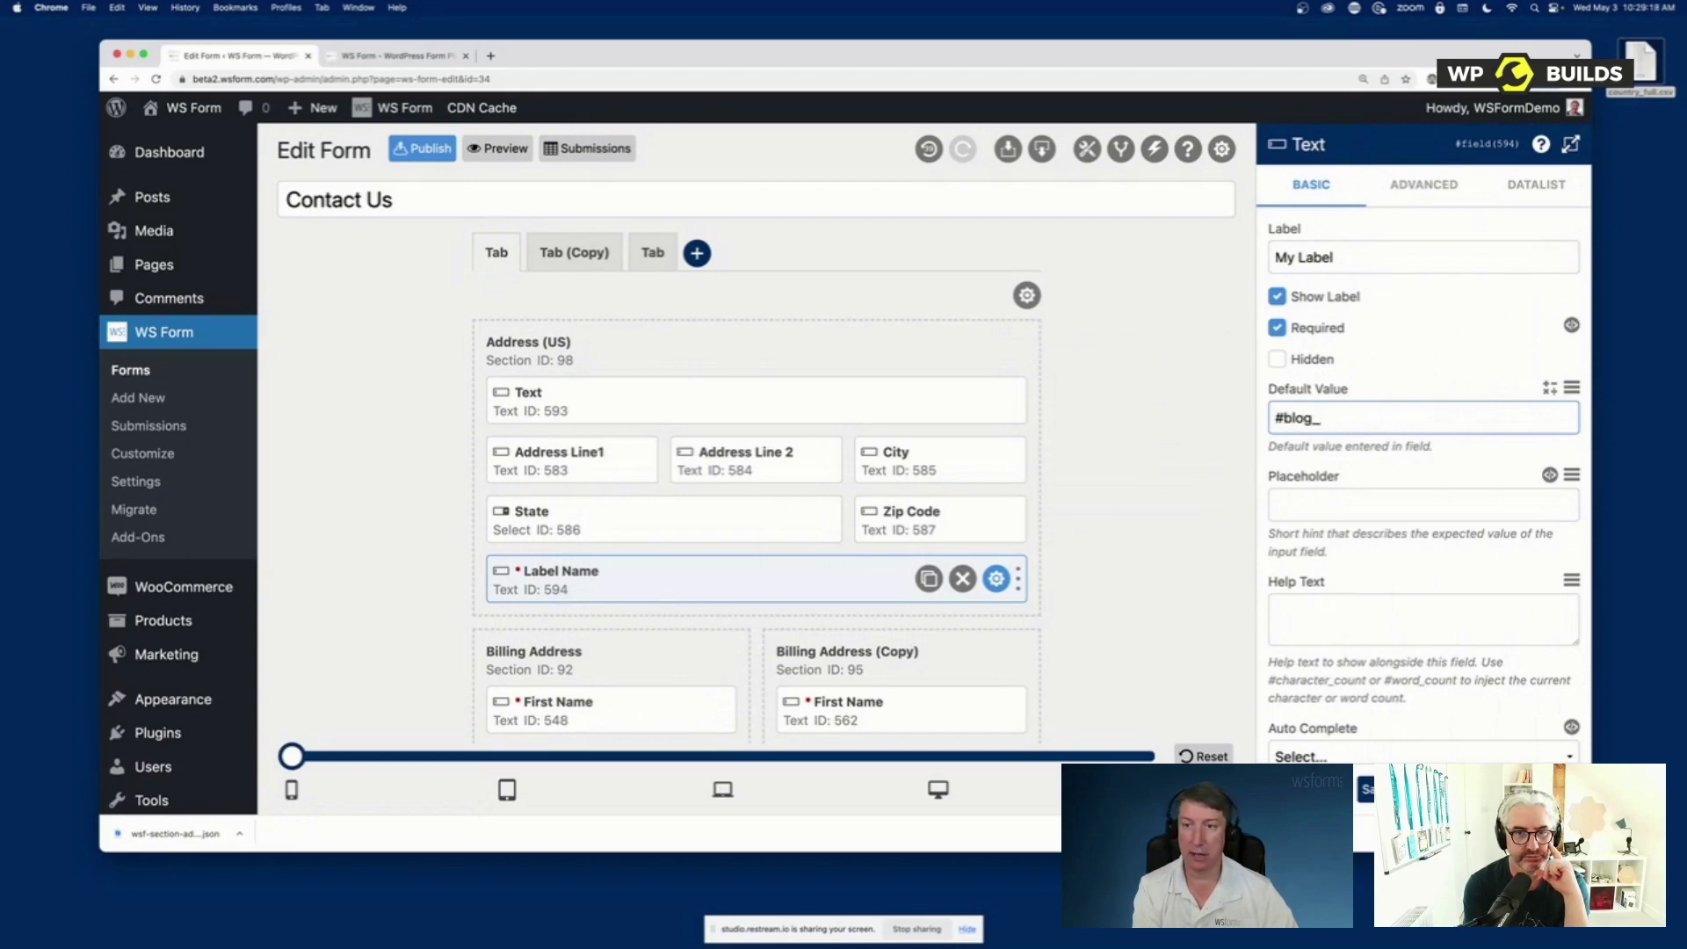
{"action": "type", "text": "name"}
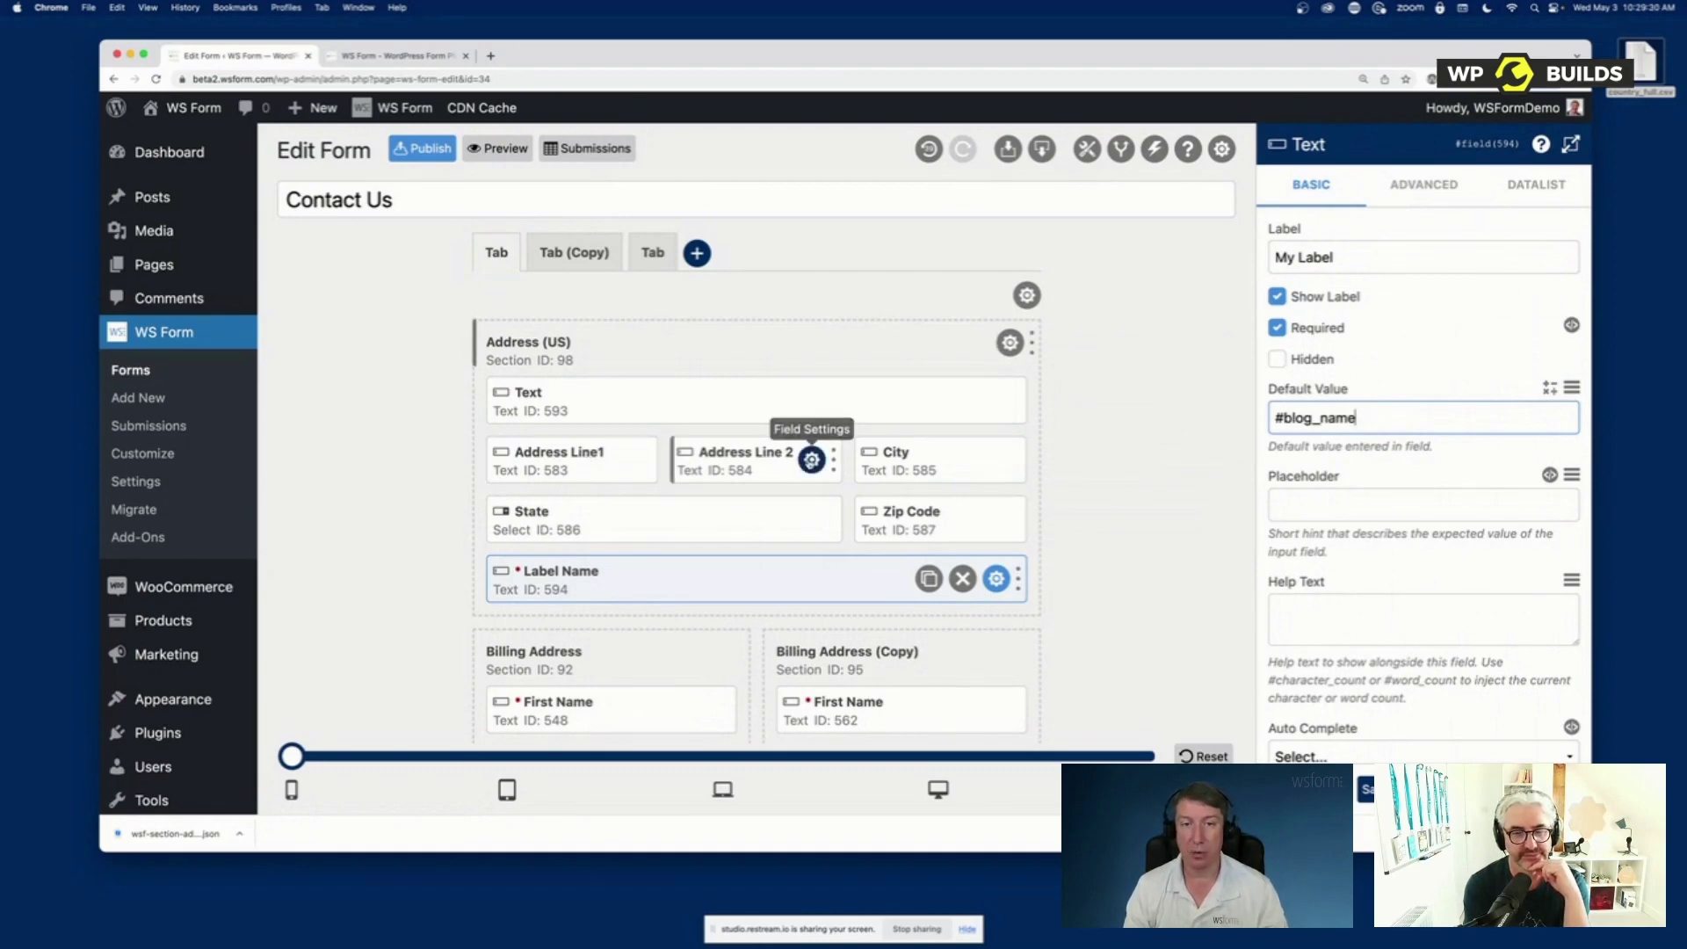
Set the default value of the Address Line 2 field to #text(#field(583))
{"action": "left_click", "coordinate": [810, 460]}
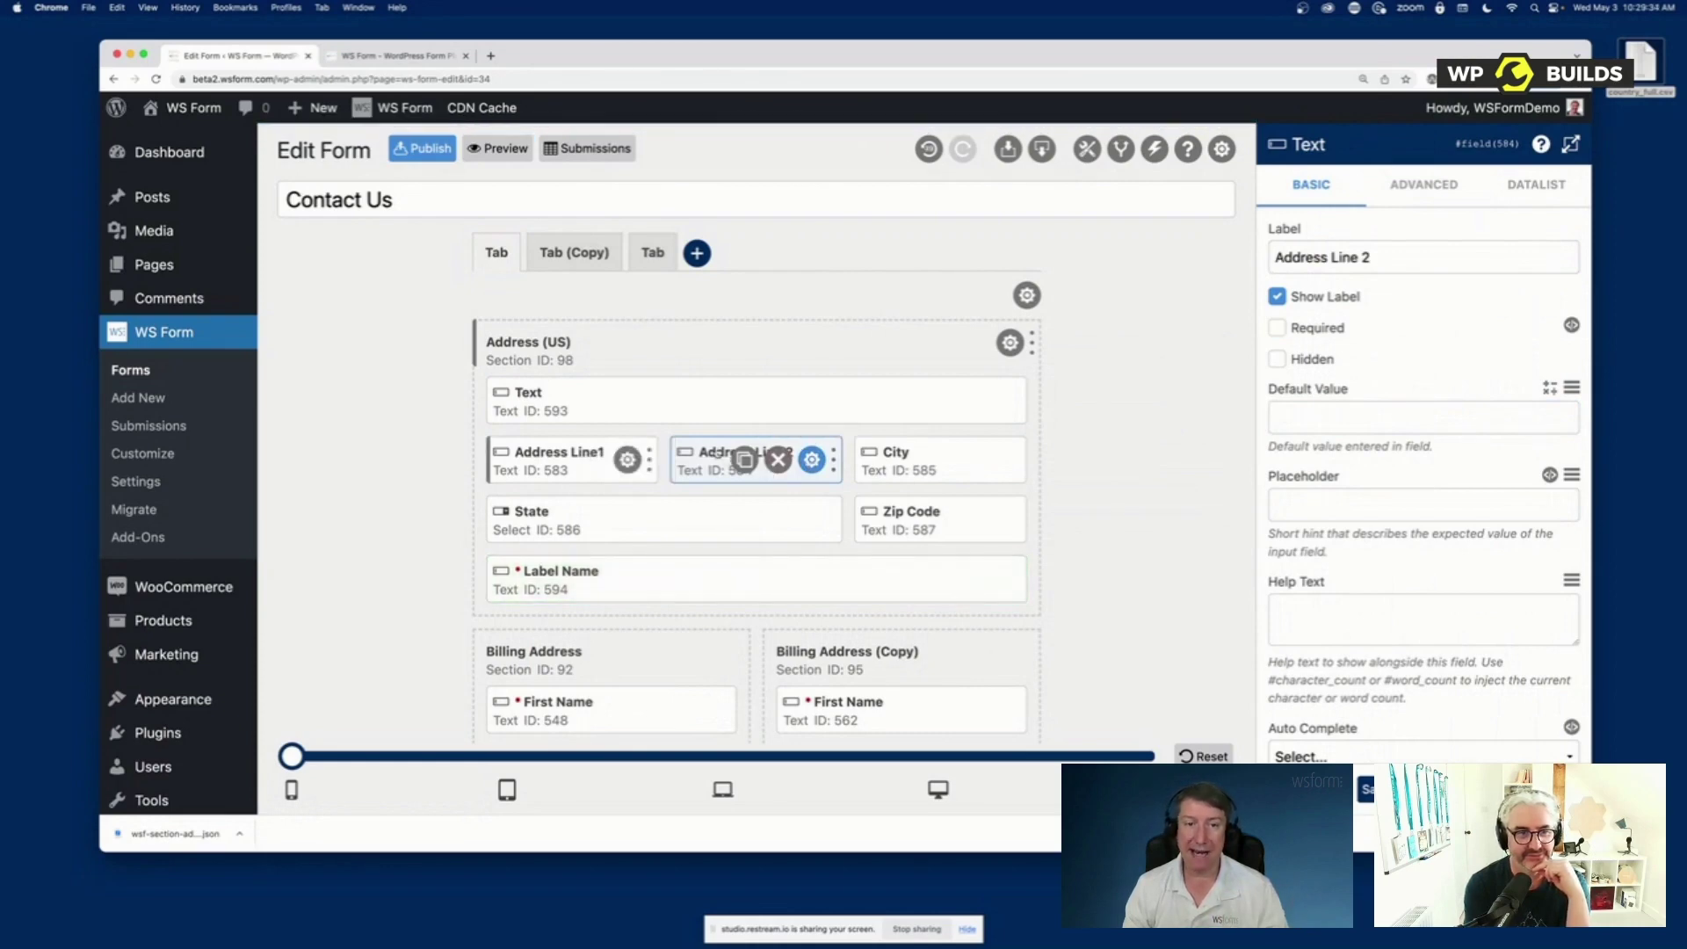
{"action": "left_click", "coordinate": [1417, 419]}
{"action": "type", "text": "#te"}
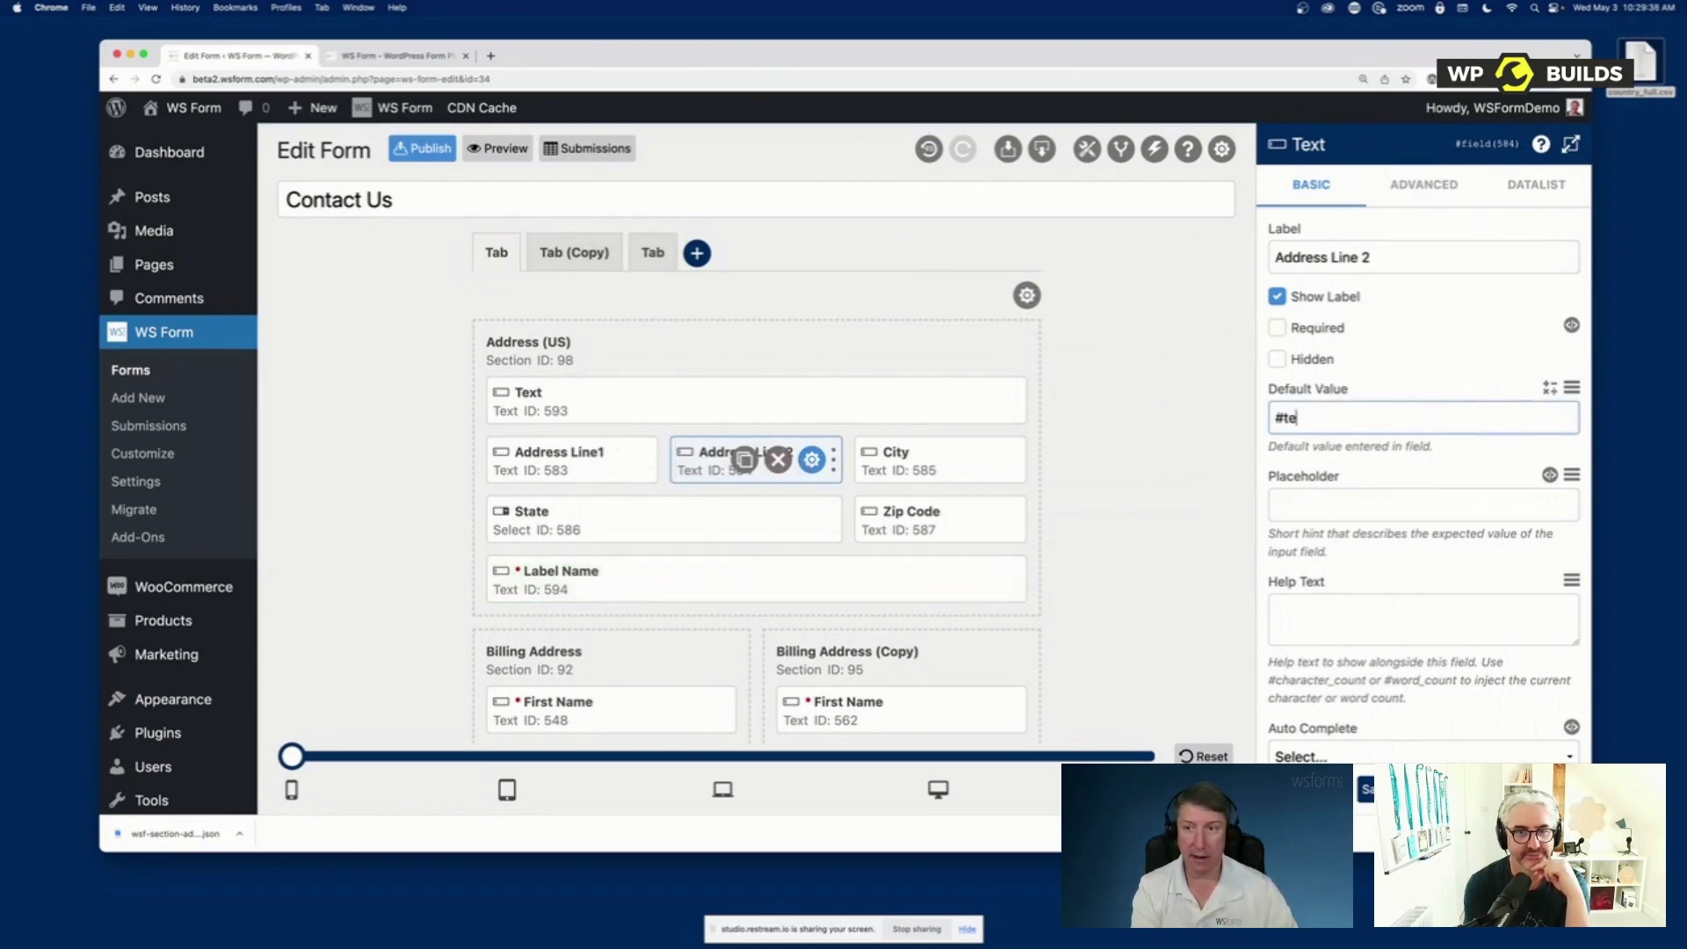
{"action": "type", "text": "xt(#fi"}
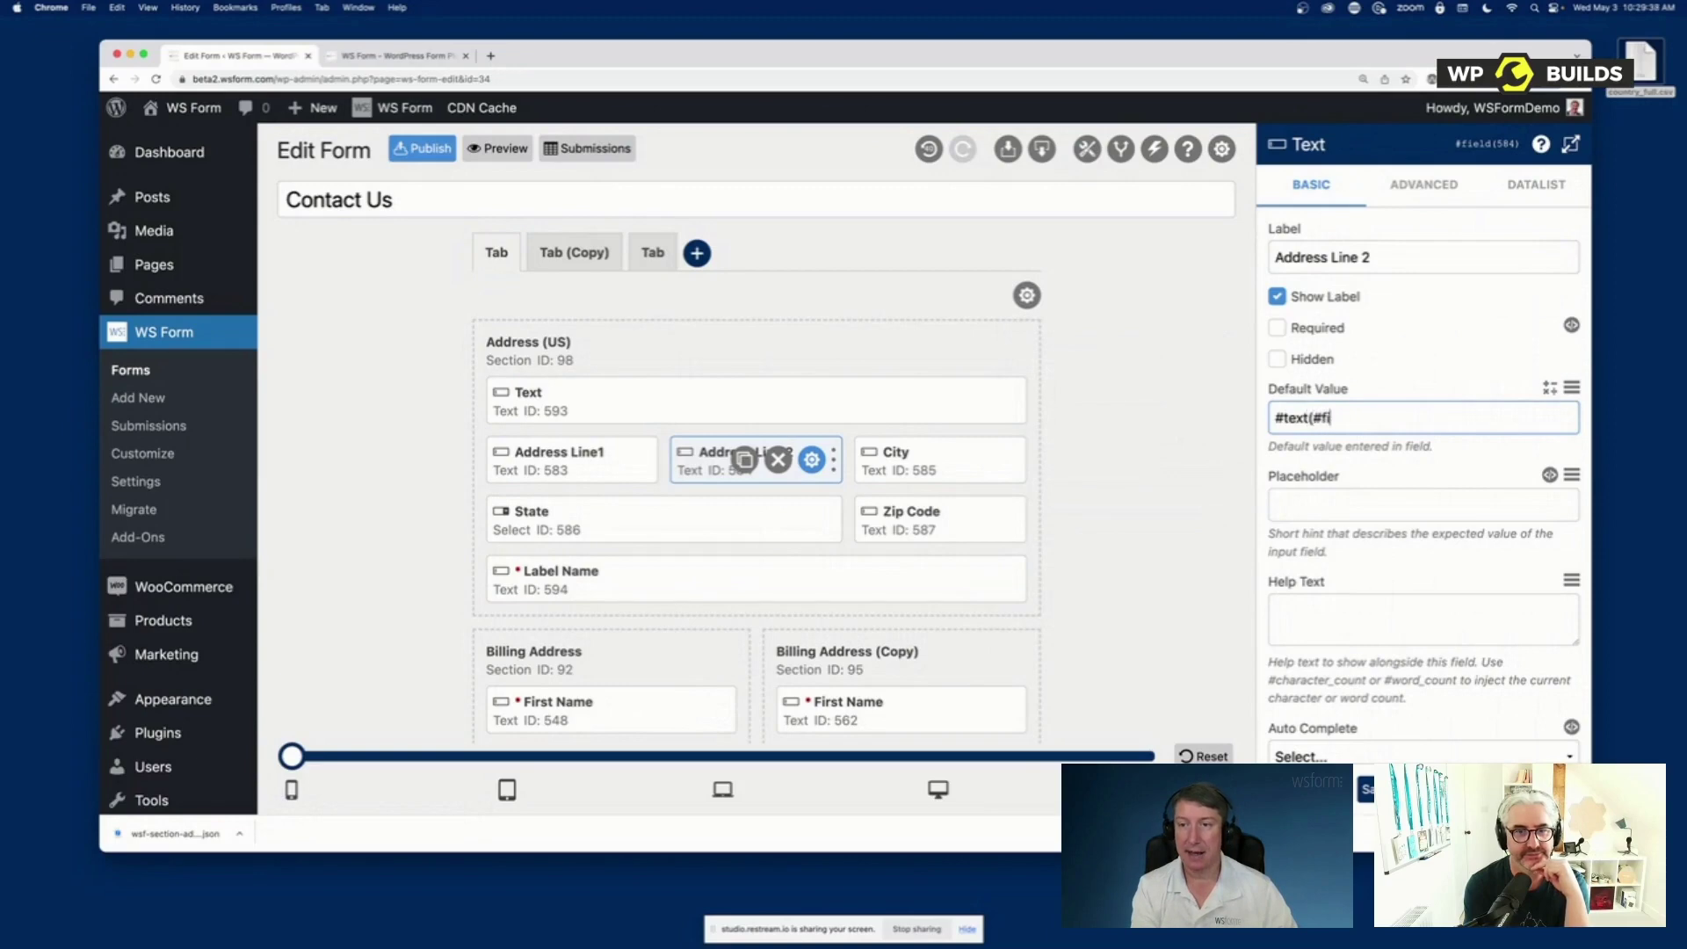
{"action": "type", "text": "eld(583))"}
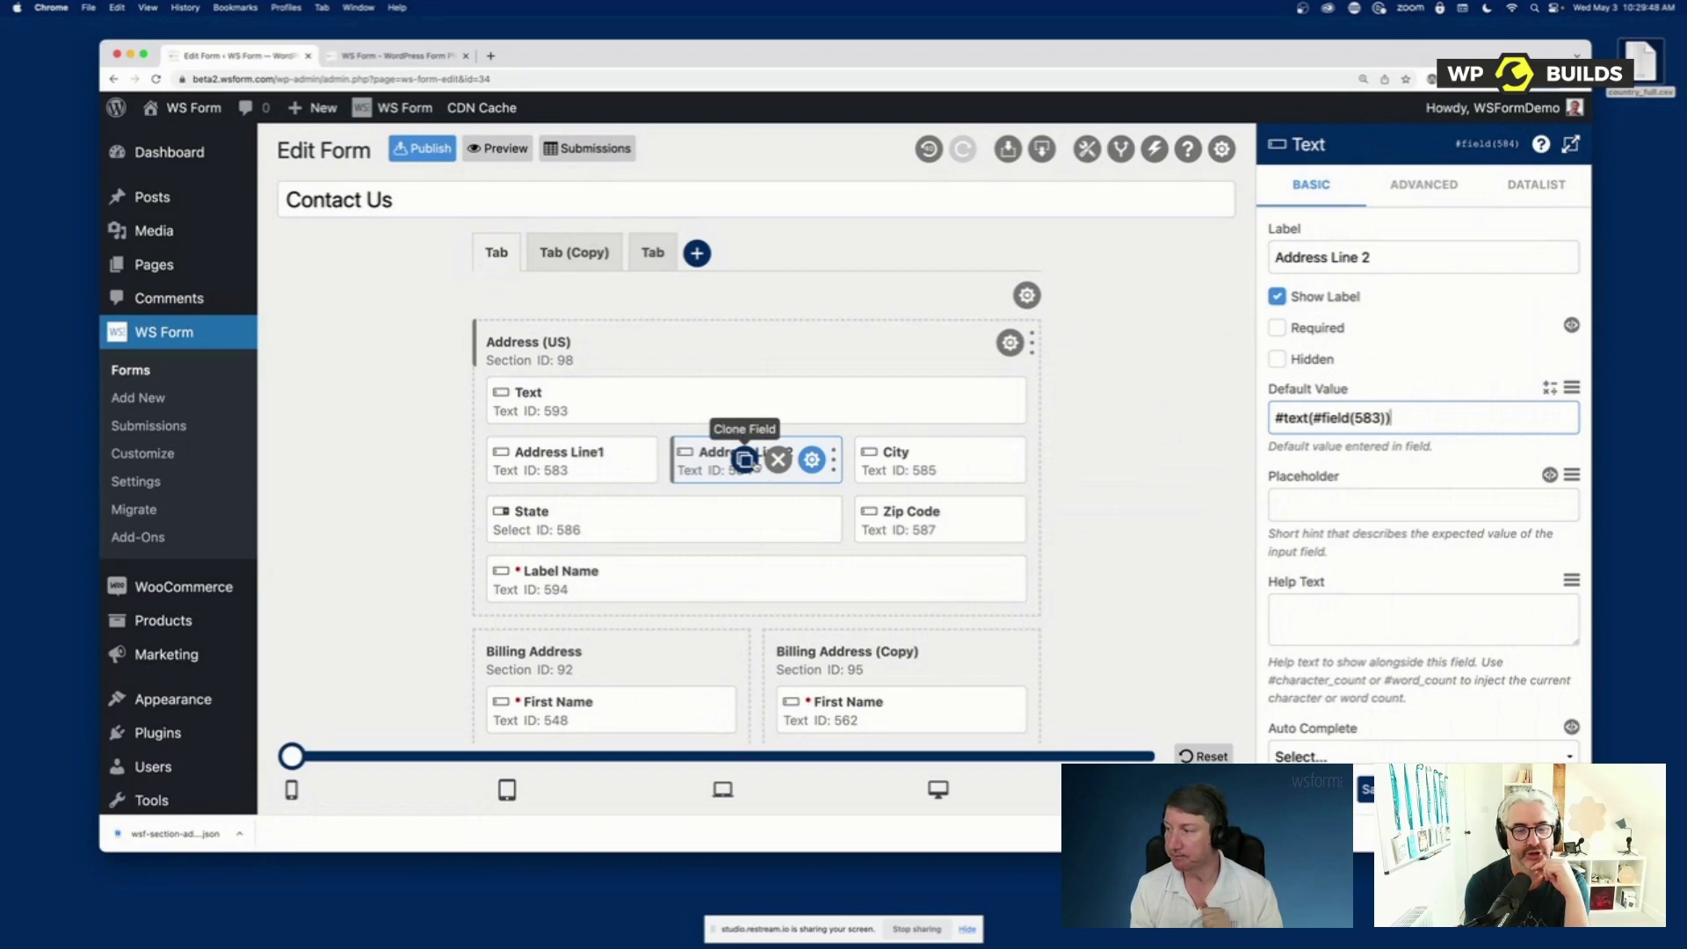
Replace the default value of Address Line 2 with an empty #calc() expression using the calculator, and close the calculator
{"action": "left_click_drag", "start_coordinate": [1410, 419], "coordinate": [1265, 419]}
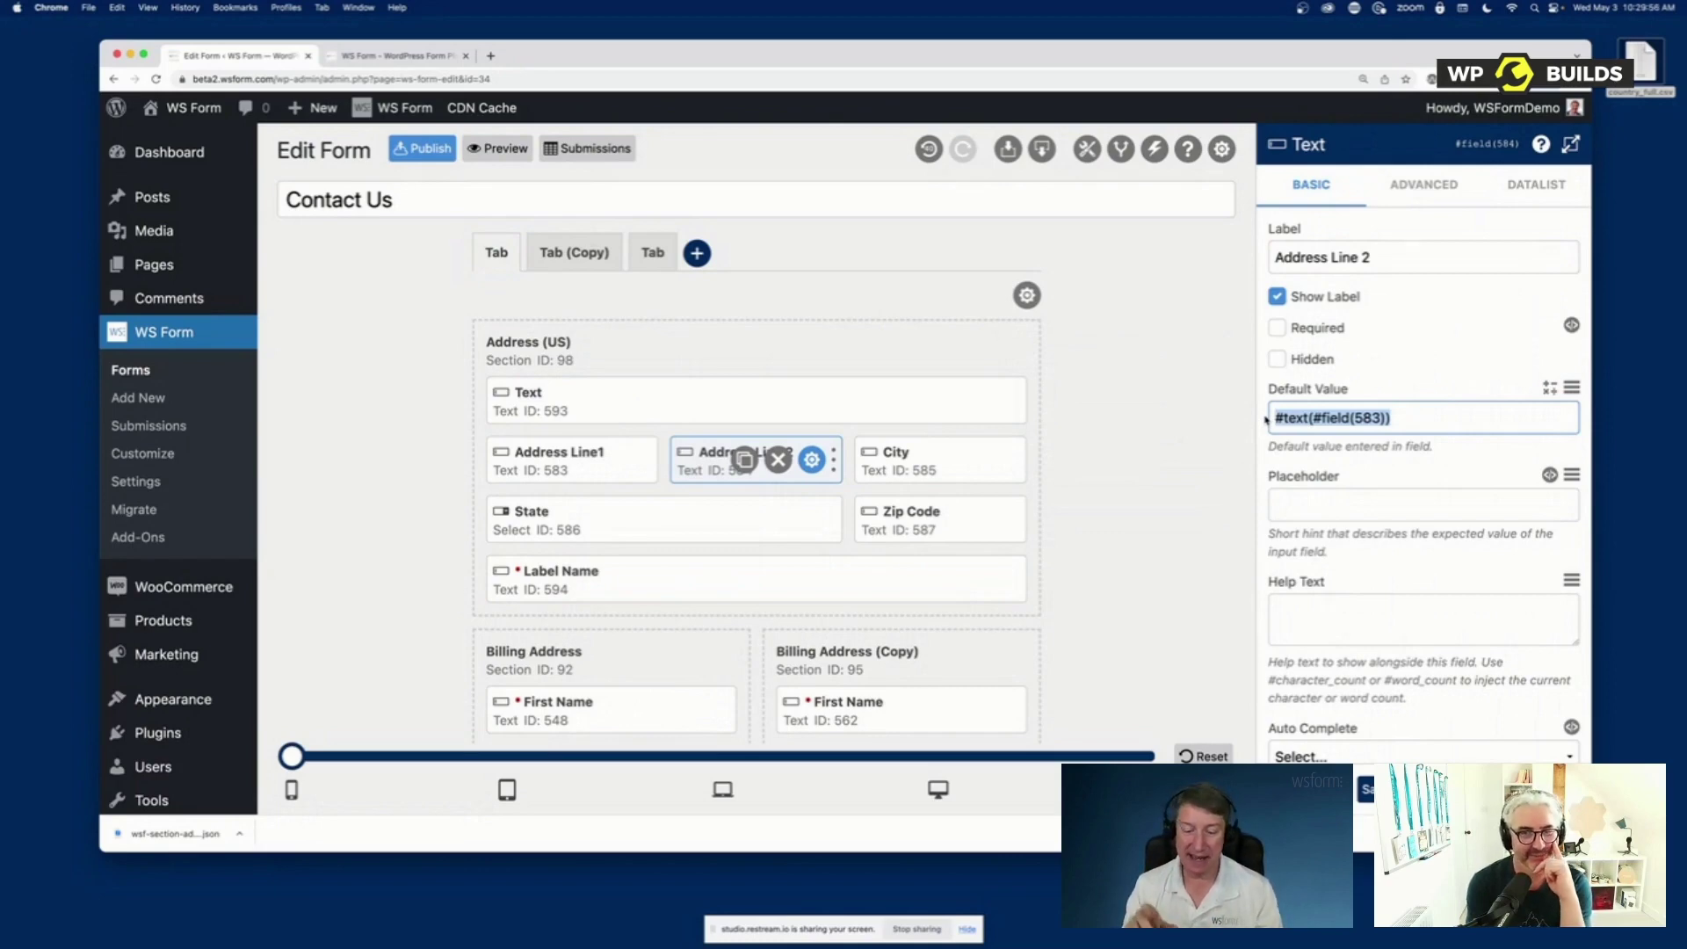
{"action": "key", "text": "BackSpace"}
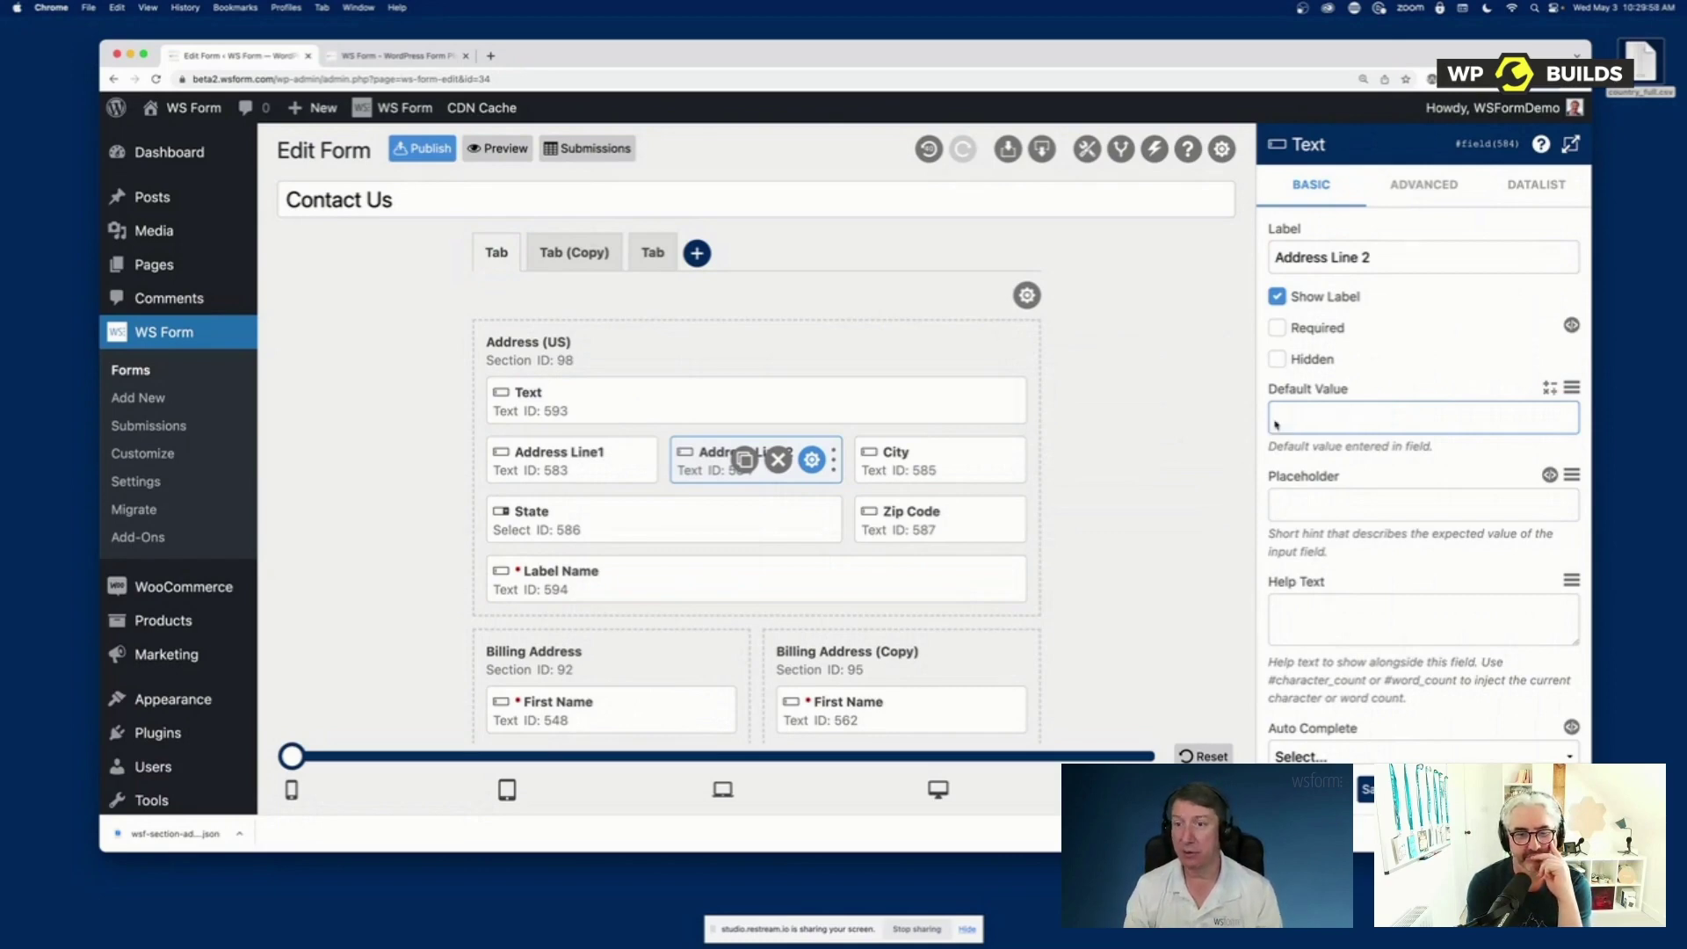
{"action": "left_click", "coordinate": [1550, 389]}
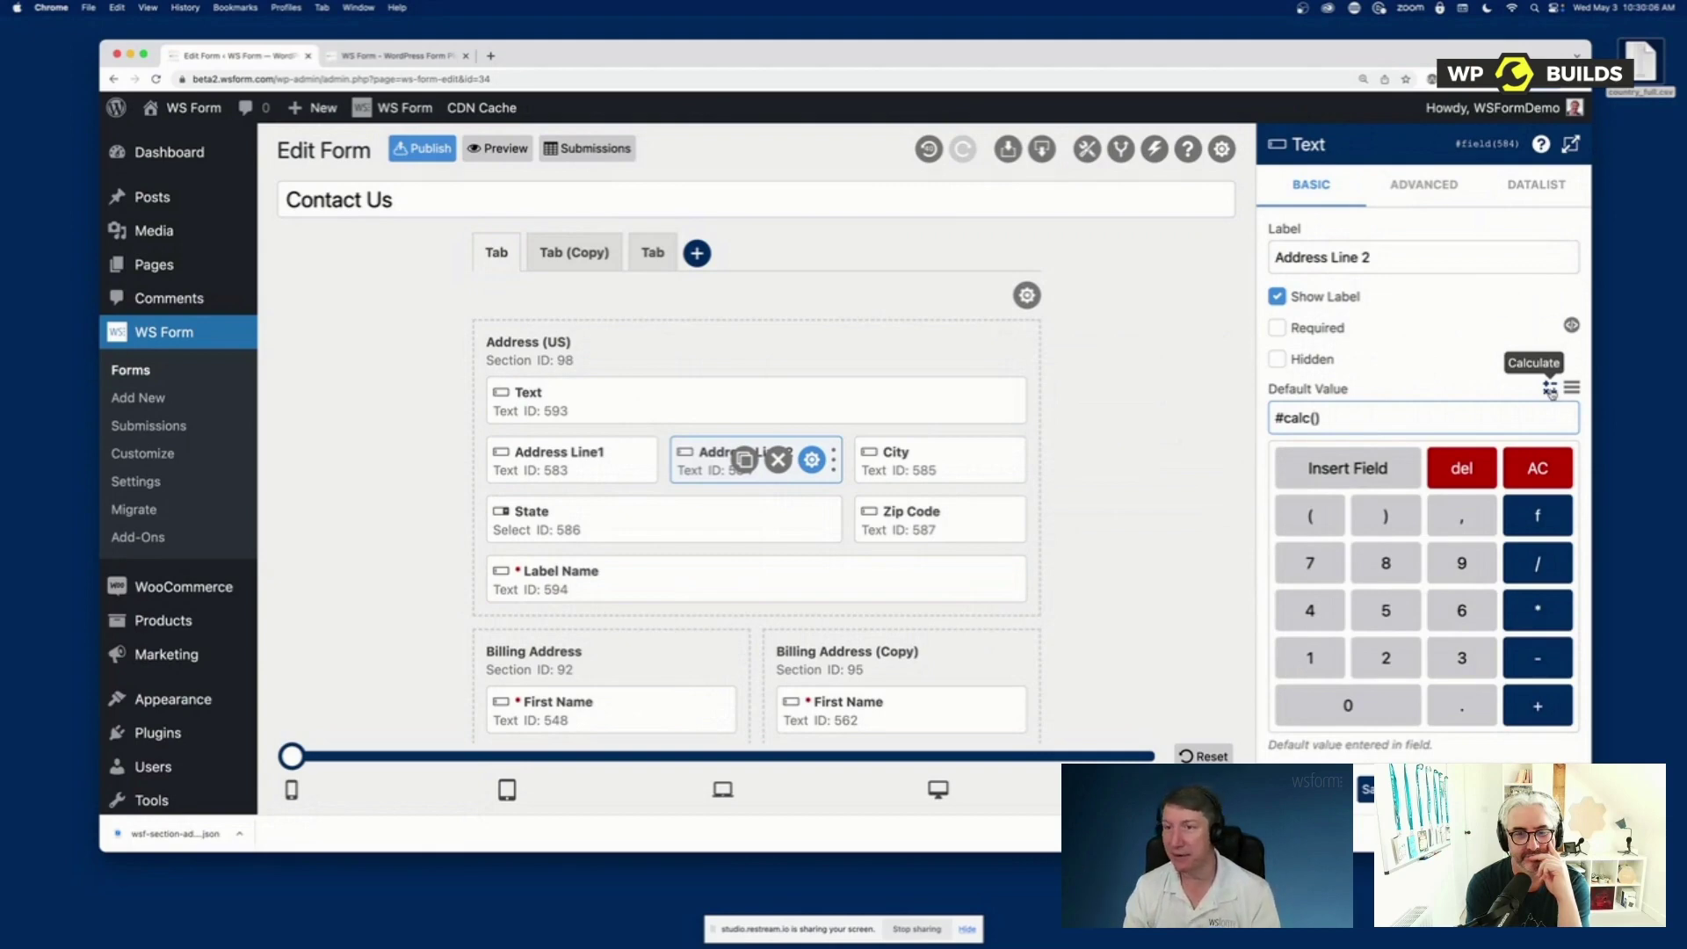
{"action": "left_click", "coordinate": [1551, 391]}
{"action": "left_click", "coordinate": [1551, 391]}
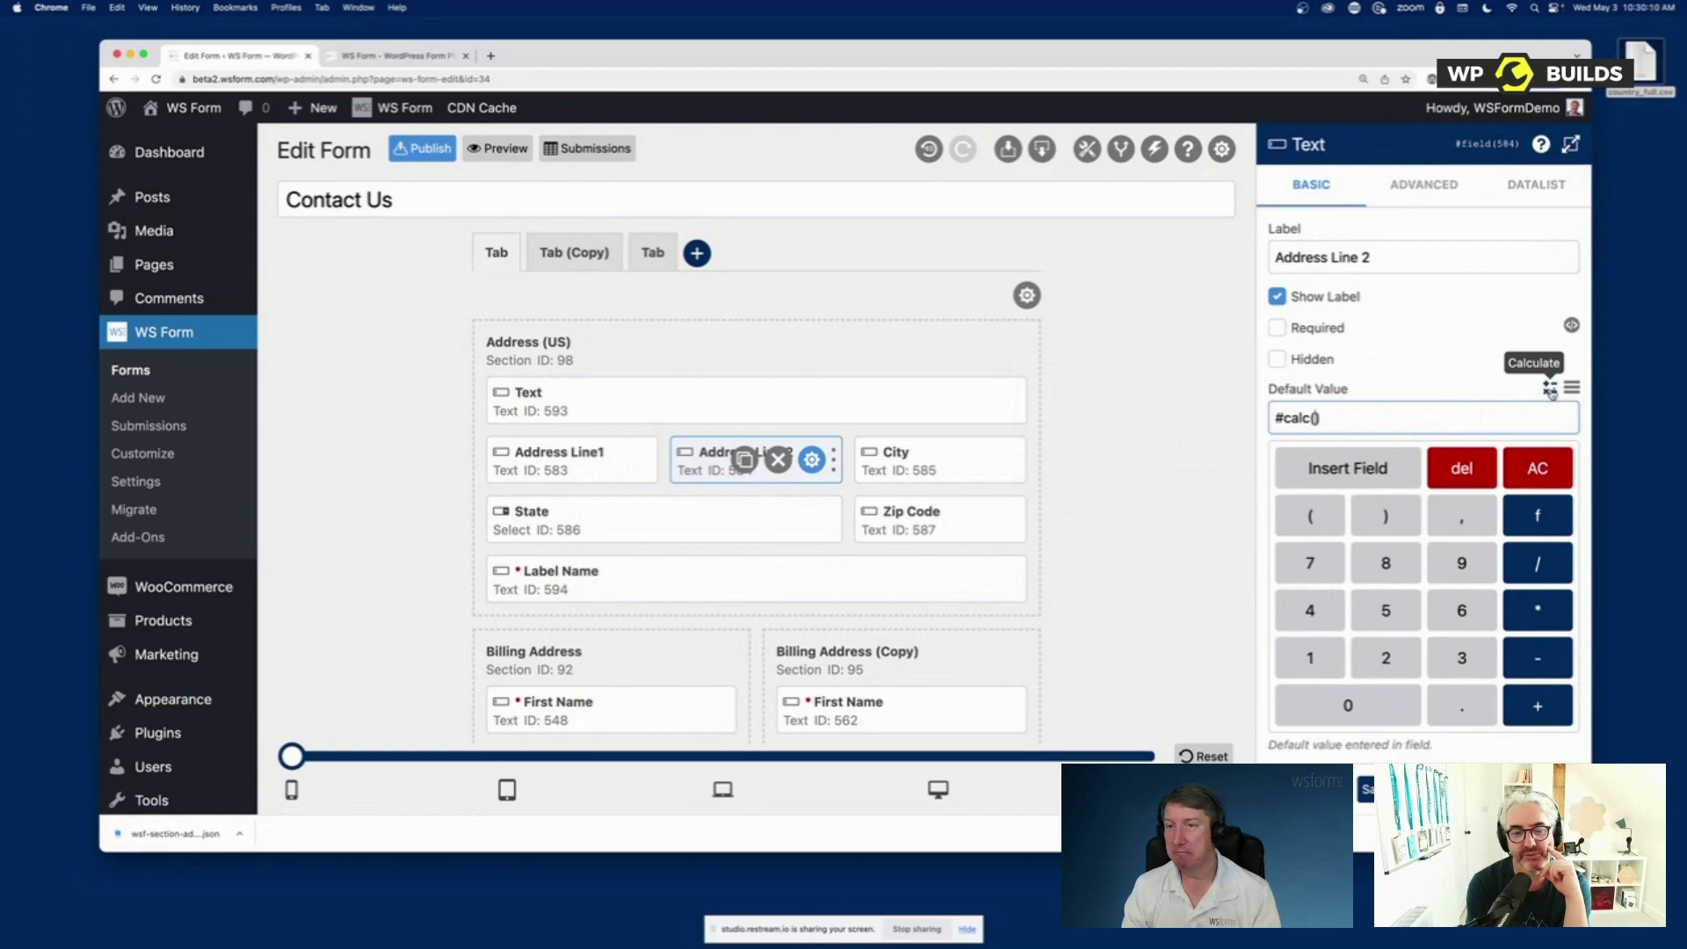
{"action": "left_click", "coordinate": [1550, 391]}
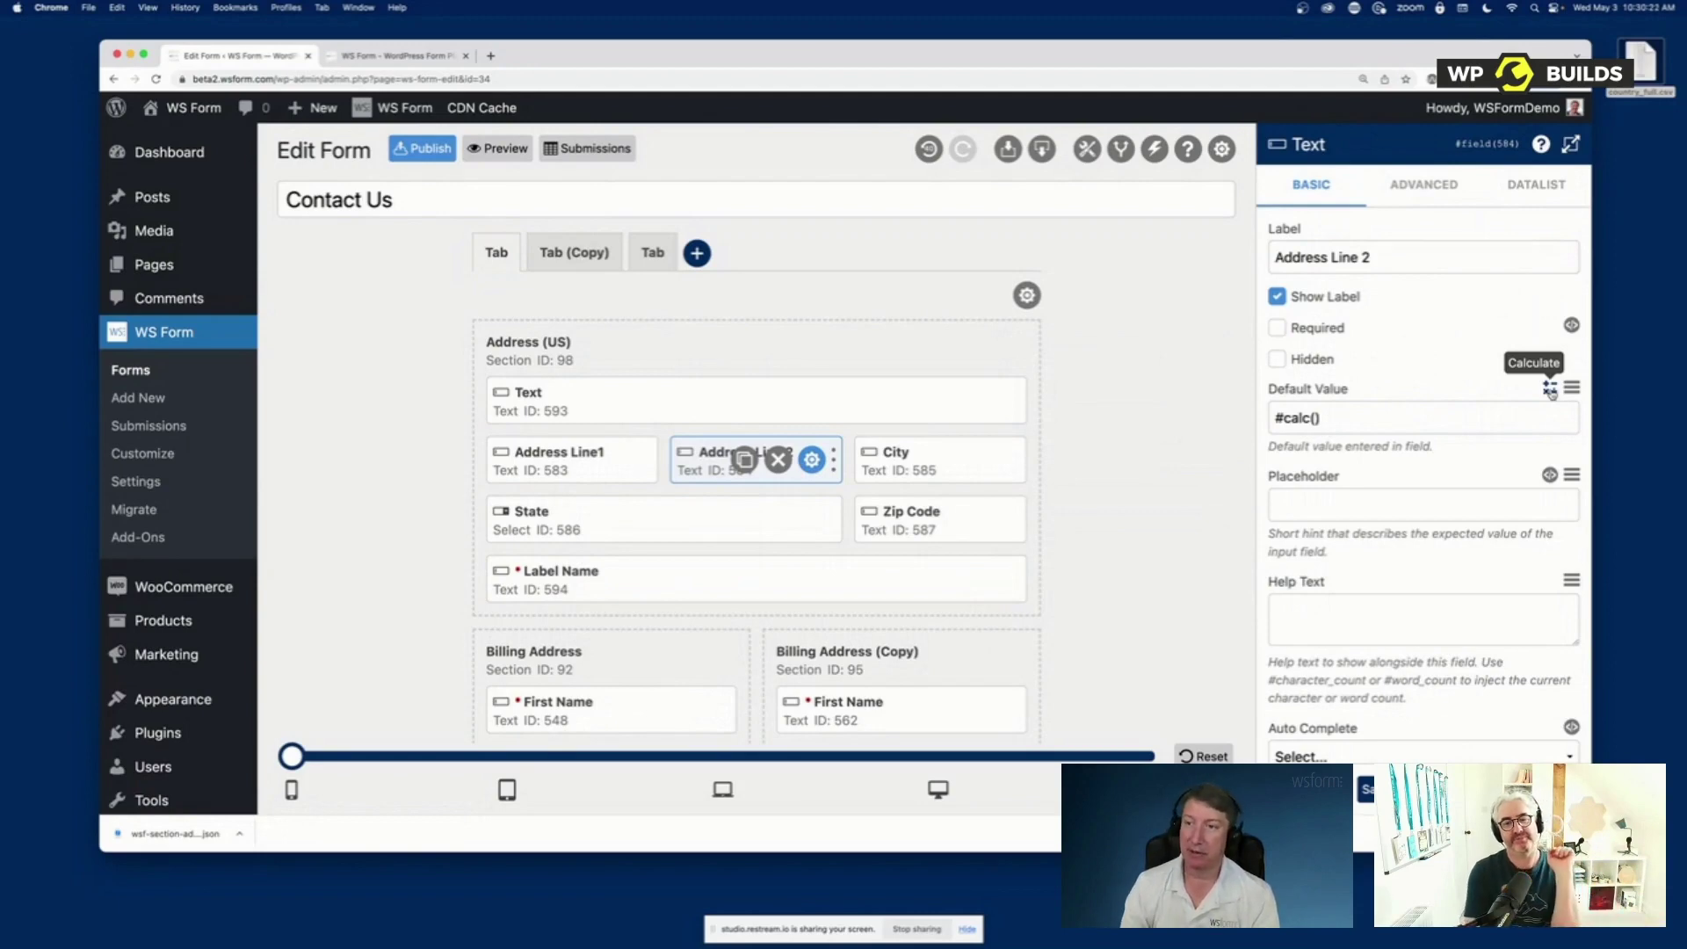
Insert the Address Line1 field into Address Line 2's calculation so its default value is #calc(#field(583))
{"action": "triple_click", "coordinate": [1412, 422]}
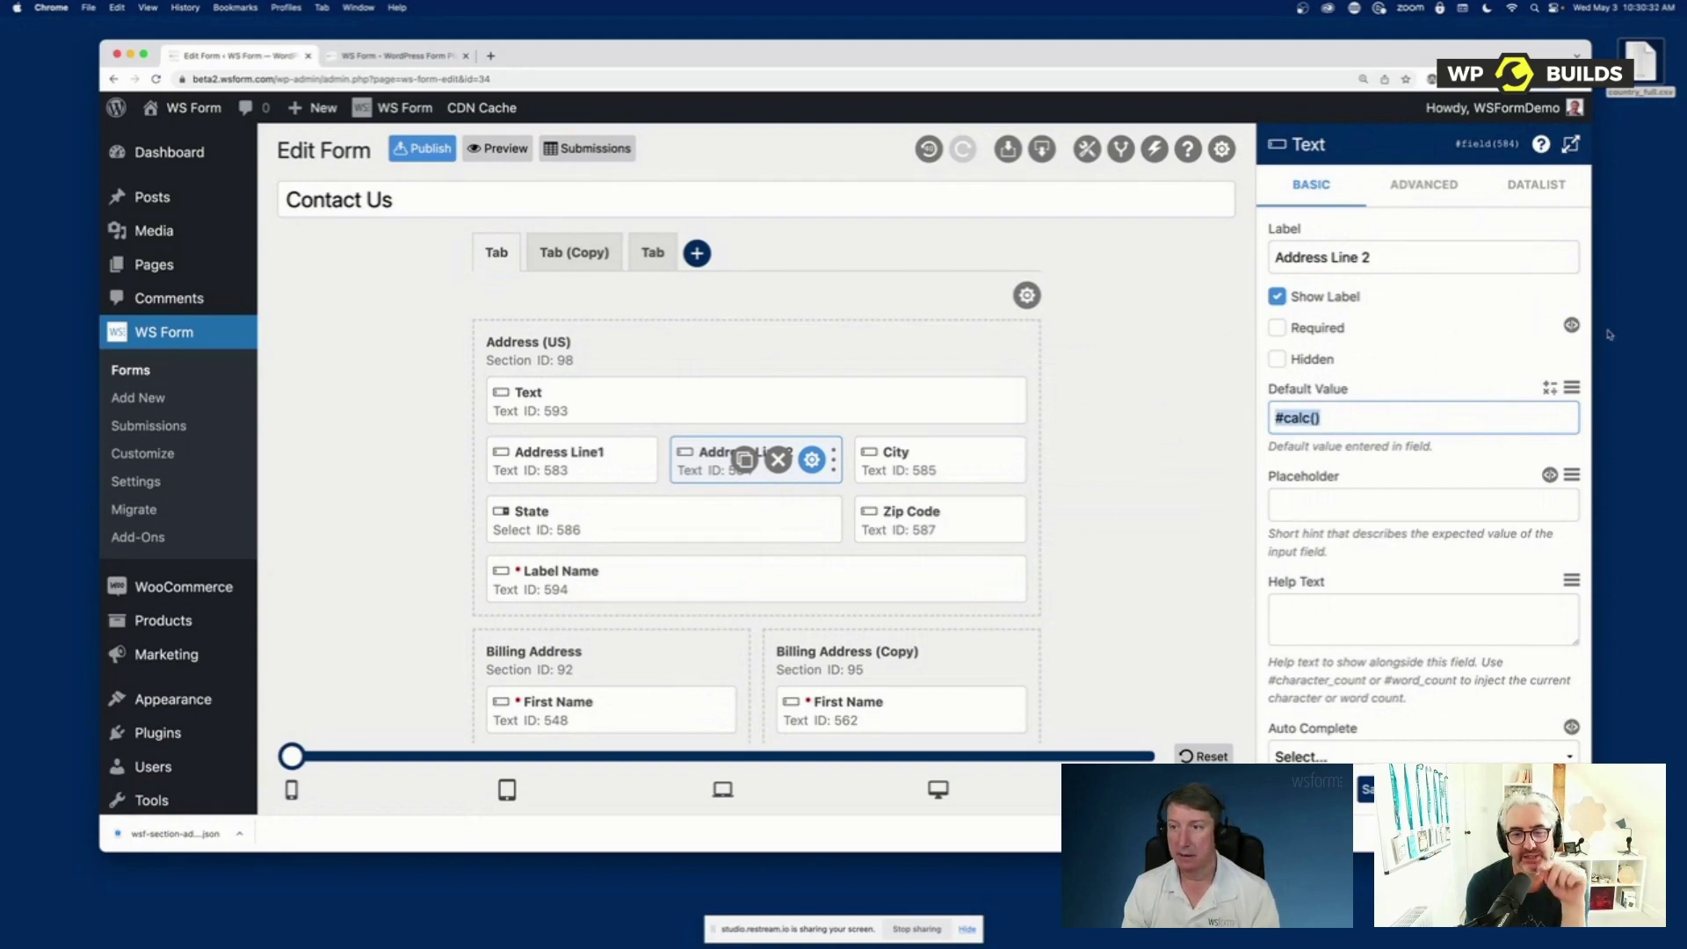
{"action": "left_click", "coordinate": [1550, 388]}
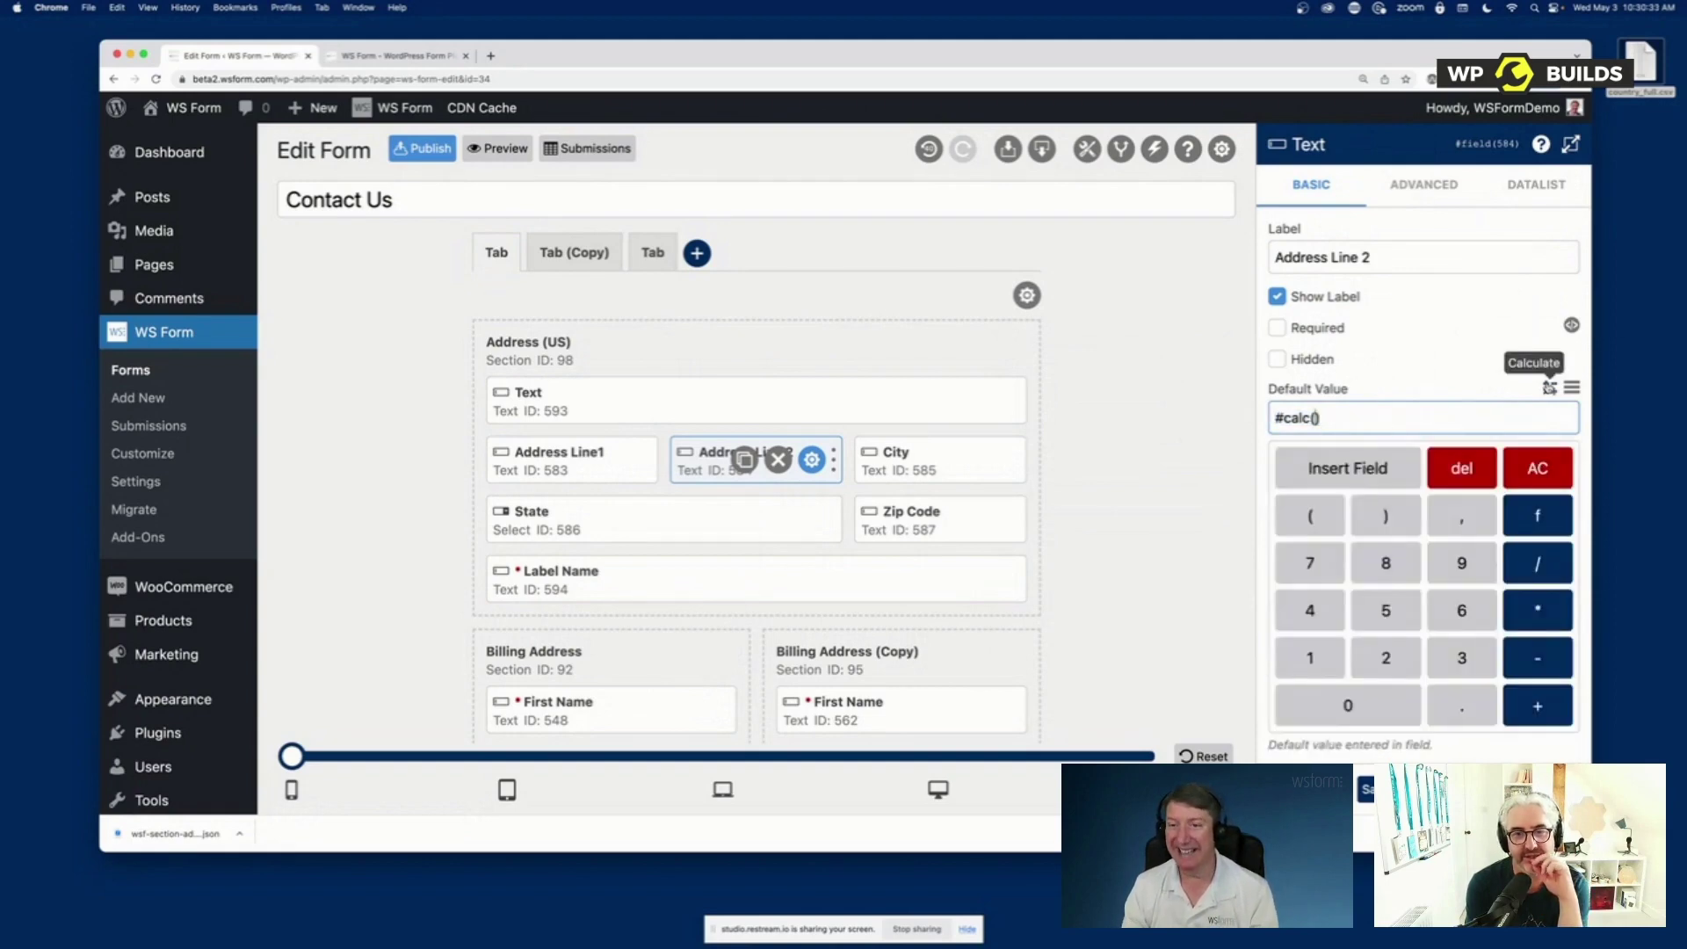
{"action": "left_click", "coordinate": [1326, 479]}
{"action": "left_click", "coordinate": [1334, 520]}
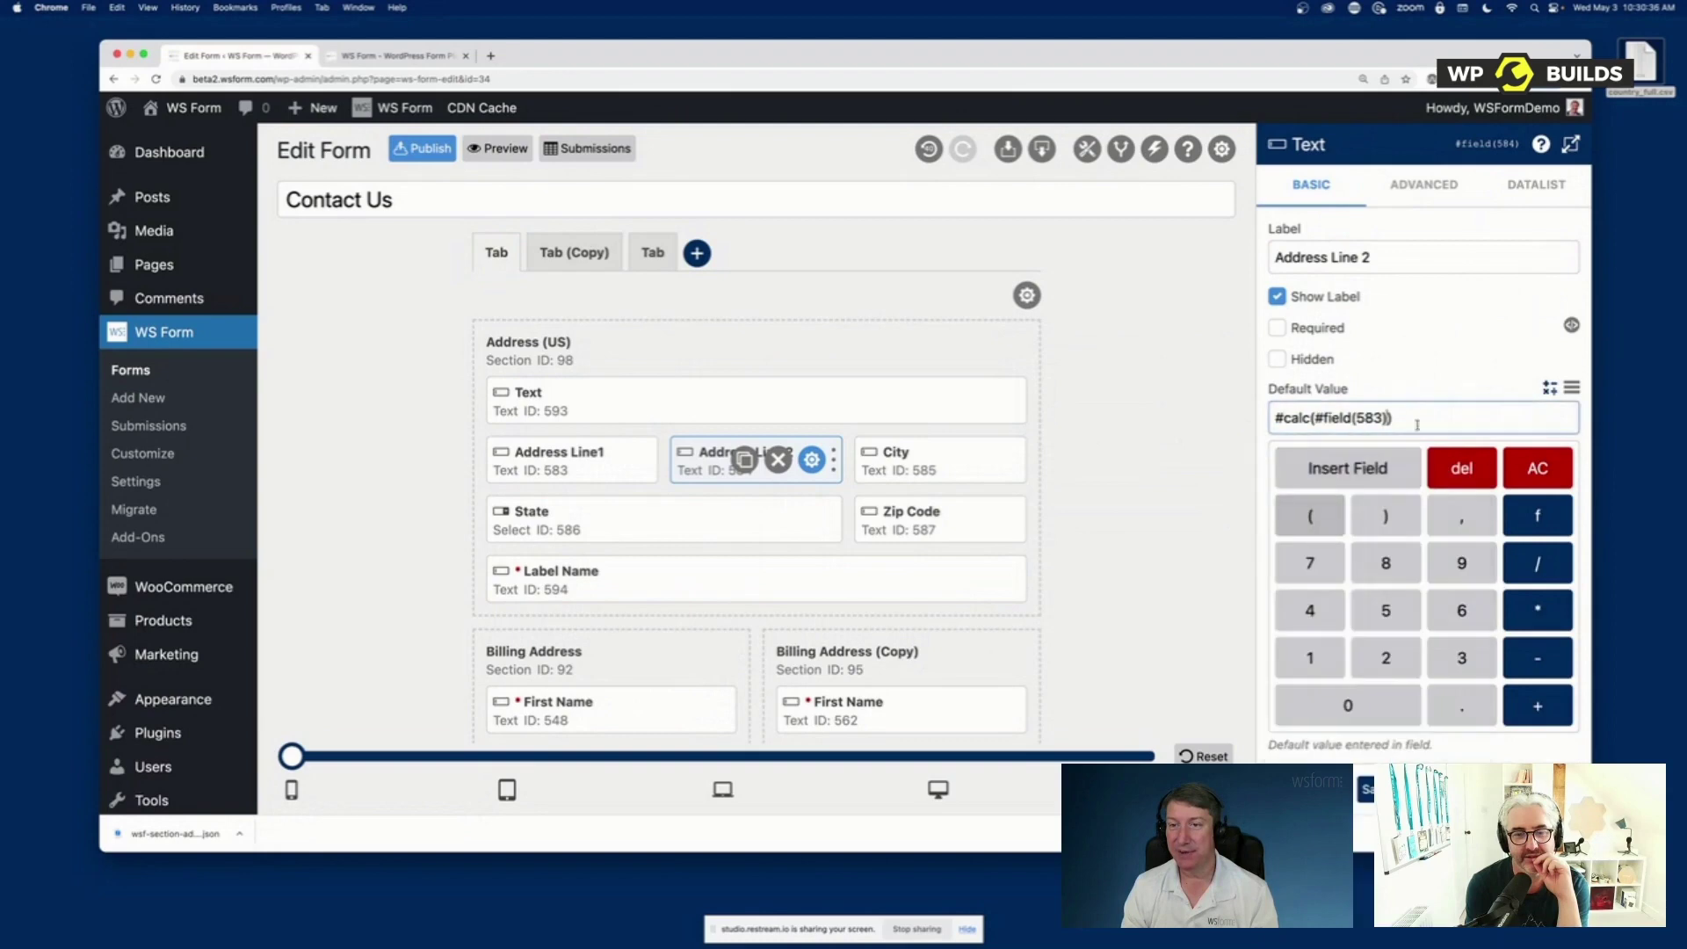
Extend Address Line 2's default value calculation to #calc(#field(583)+#field(582)) by adding the First Name (Copy) field, and close the calculator
{"action": "left_click", "coordinate": [1538, 705]}
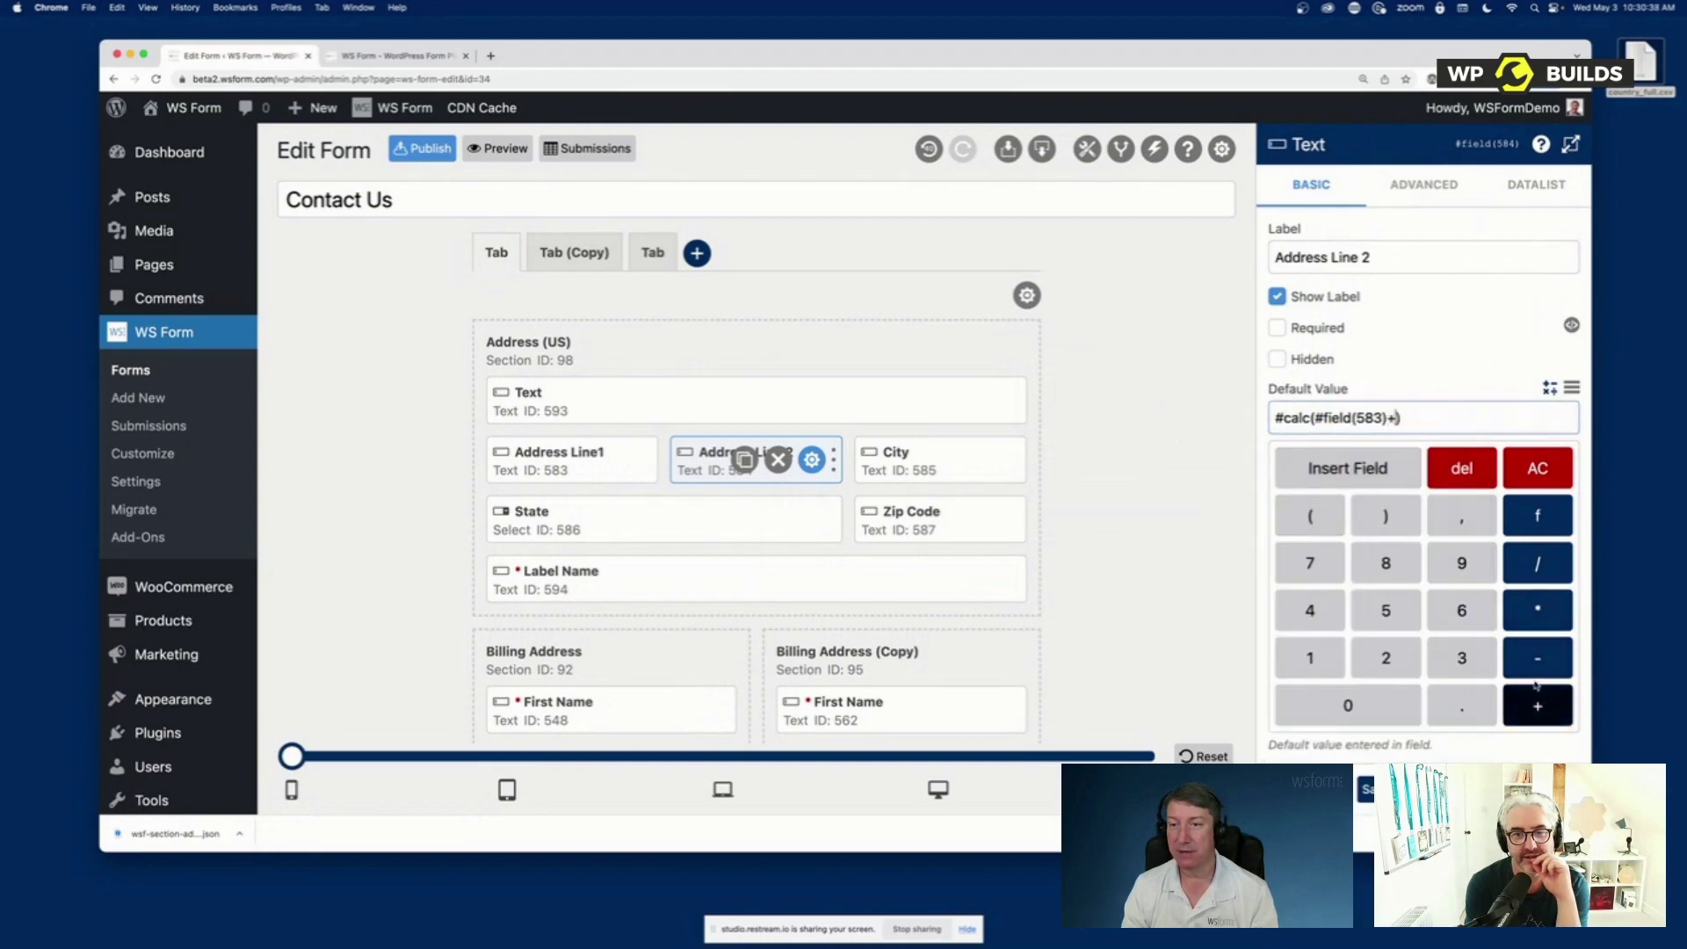
{"action": "left_click", "coordinate": [1346, 468]}
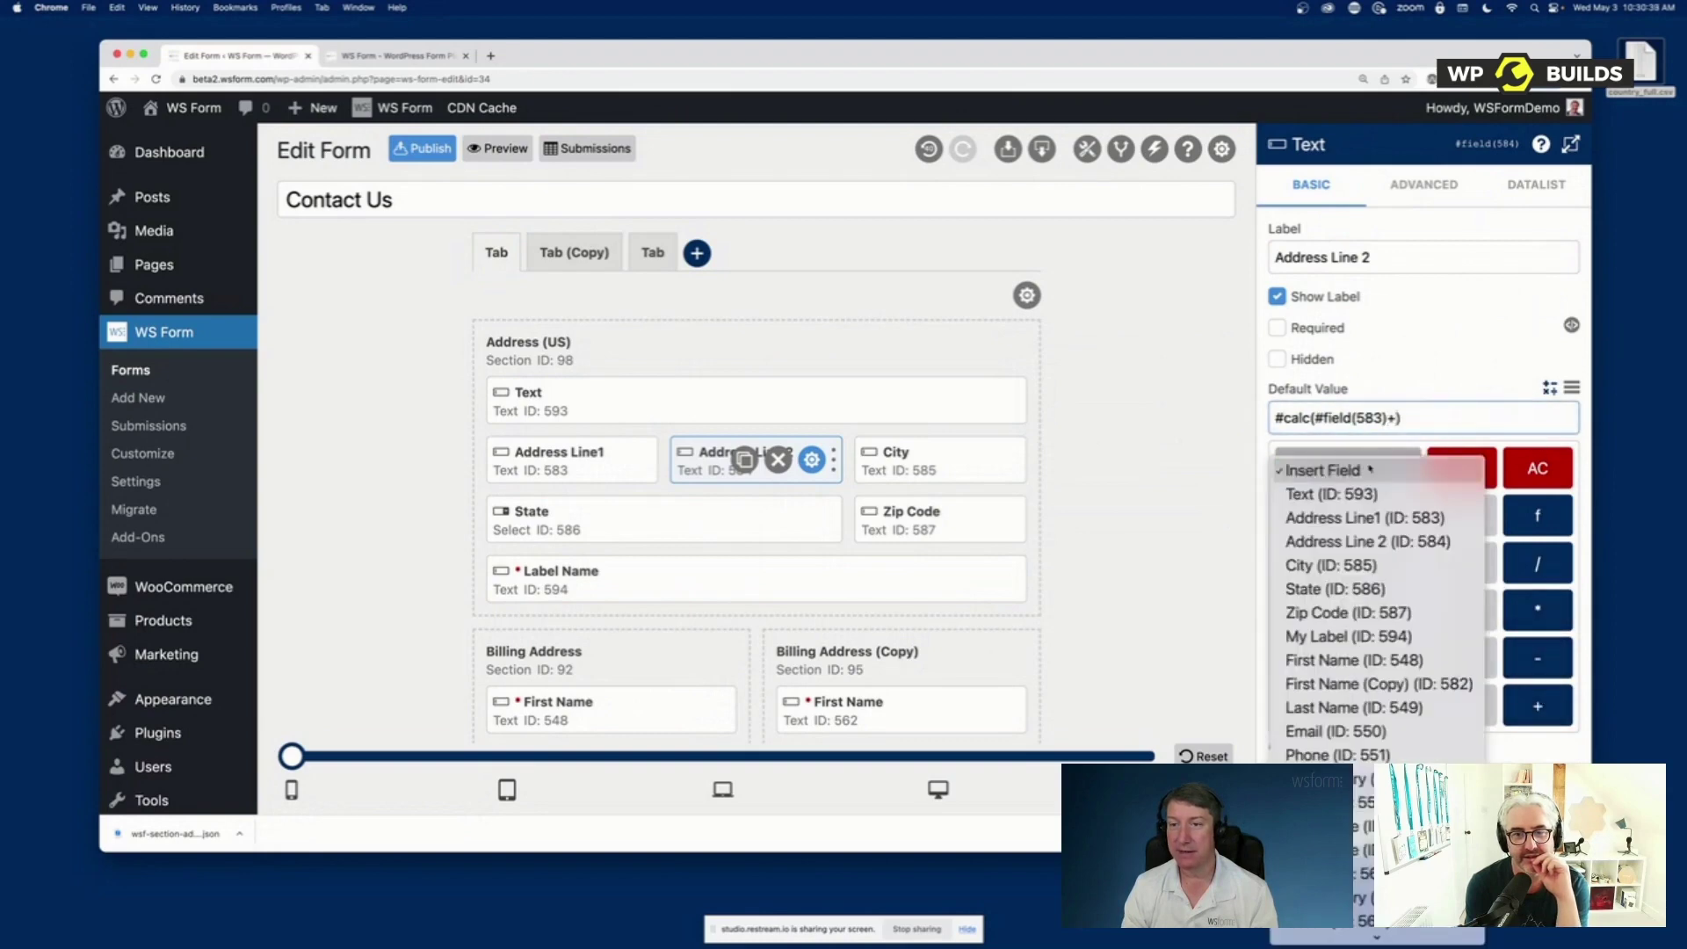
{"action": "left_click", "coordinate": [1364, 683]}
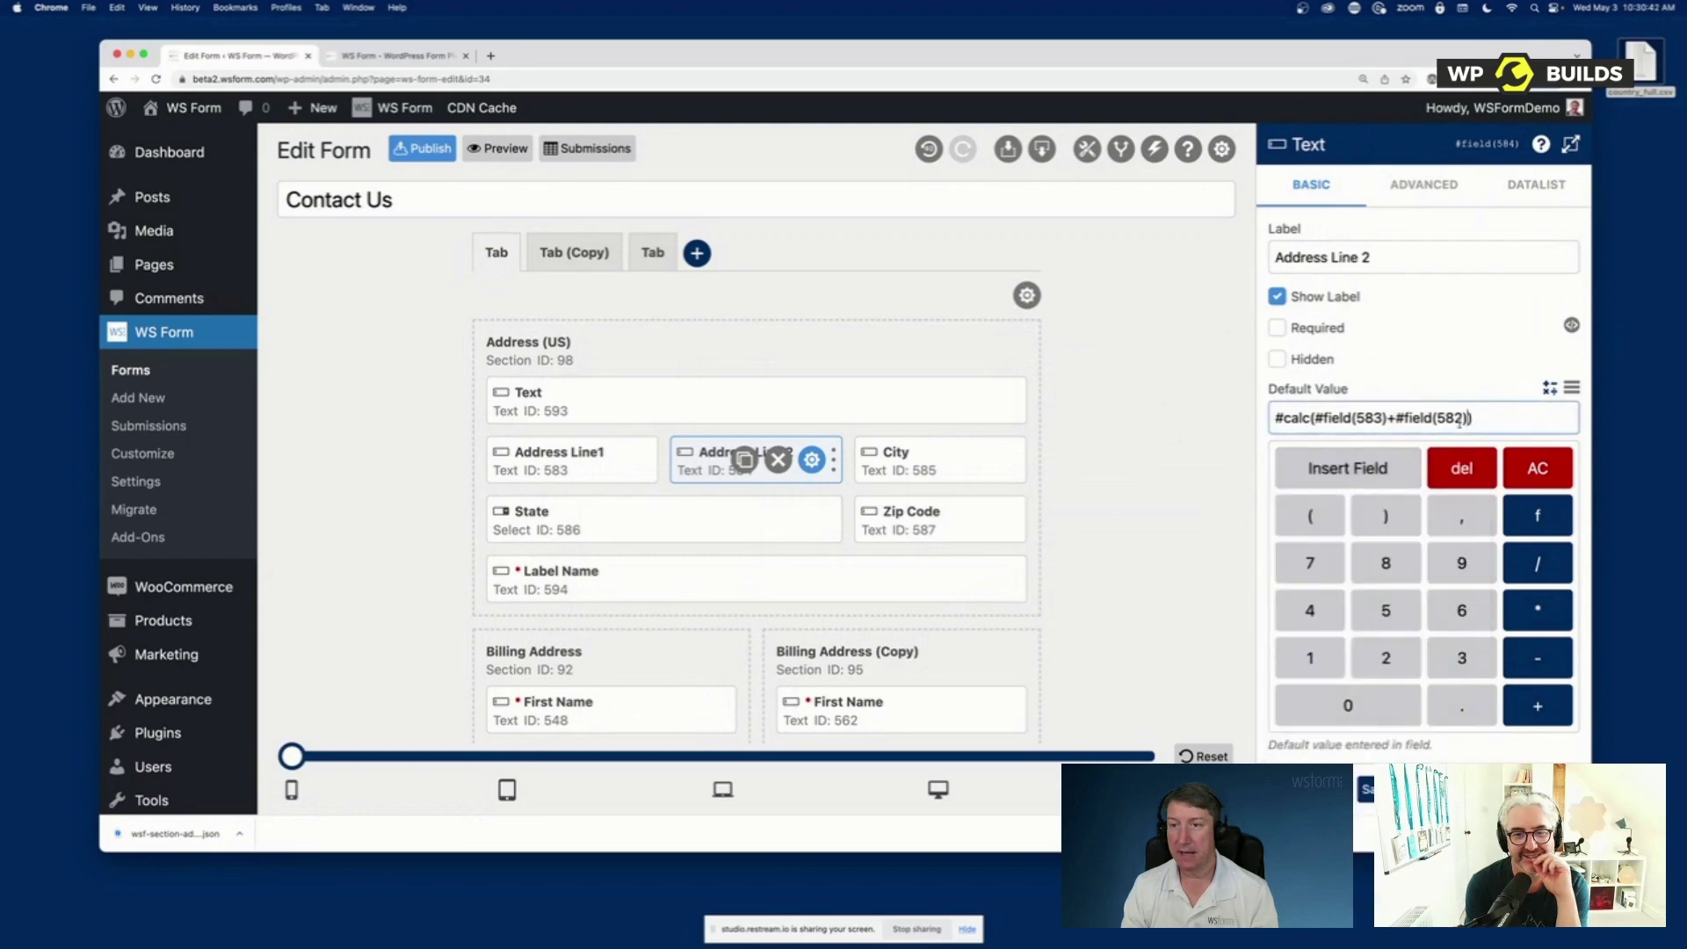
{"action": "left_click", "coordinate": [1548, 389]}
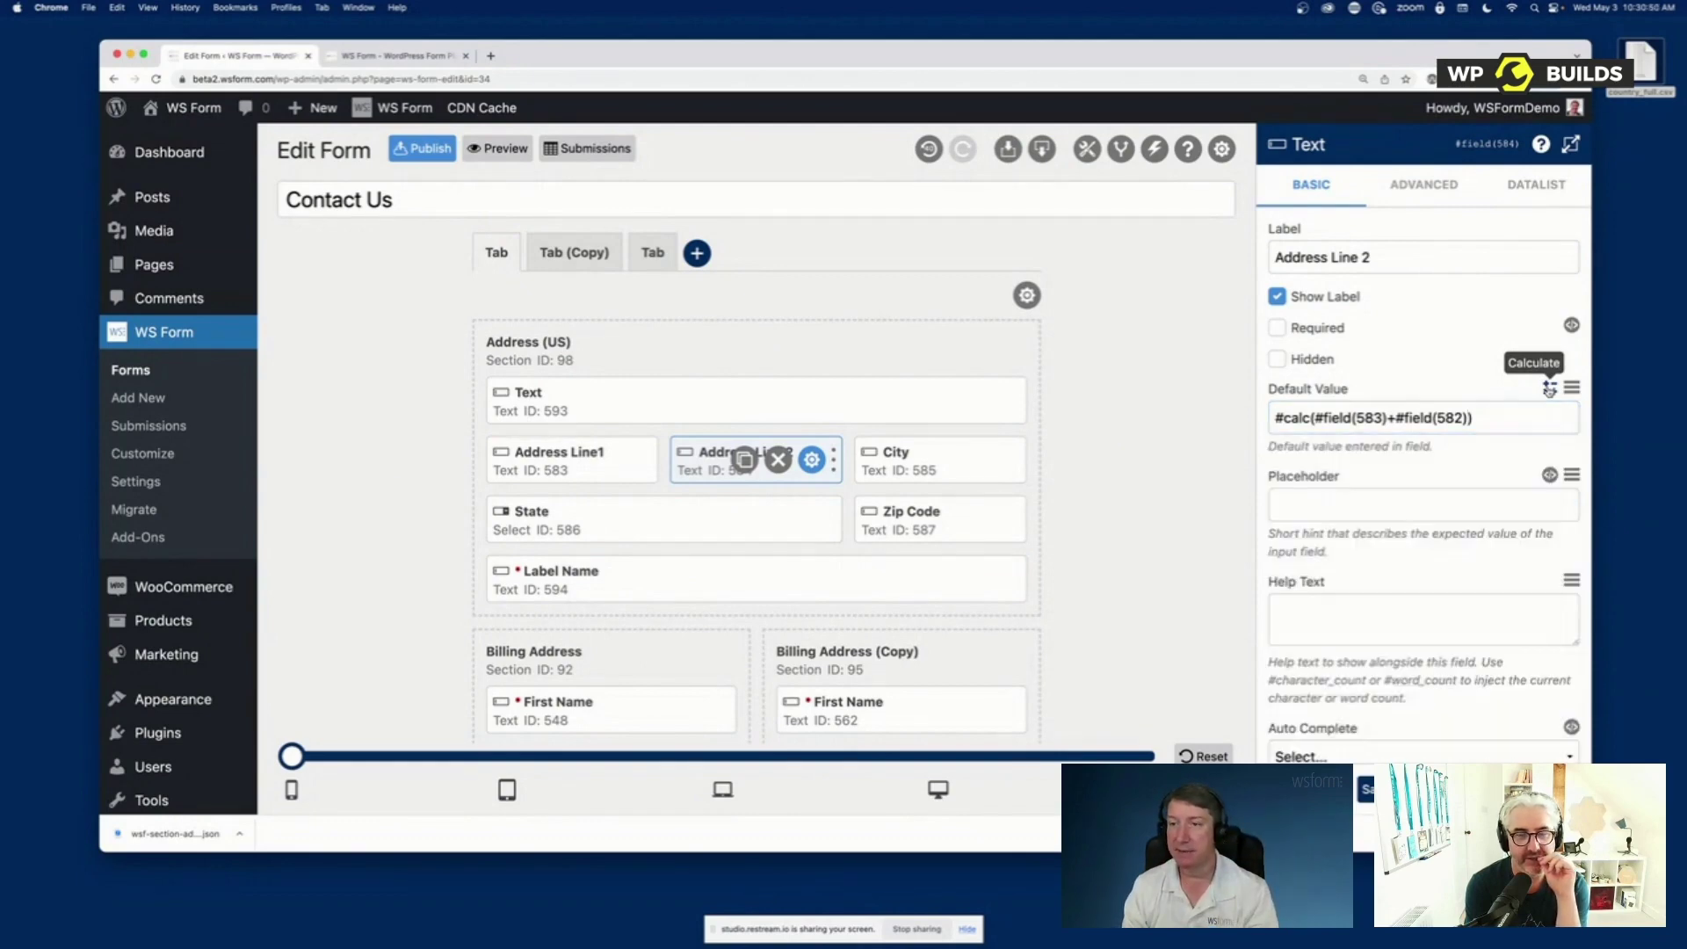
Clear the calculation from the default value of the Address Line 2 field
{"action": "left_click", "coordinate": [1473, 418]}
{"action": "key", "text": "super+a"}
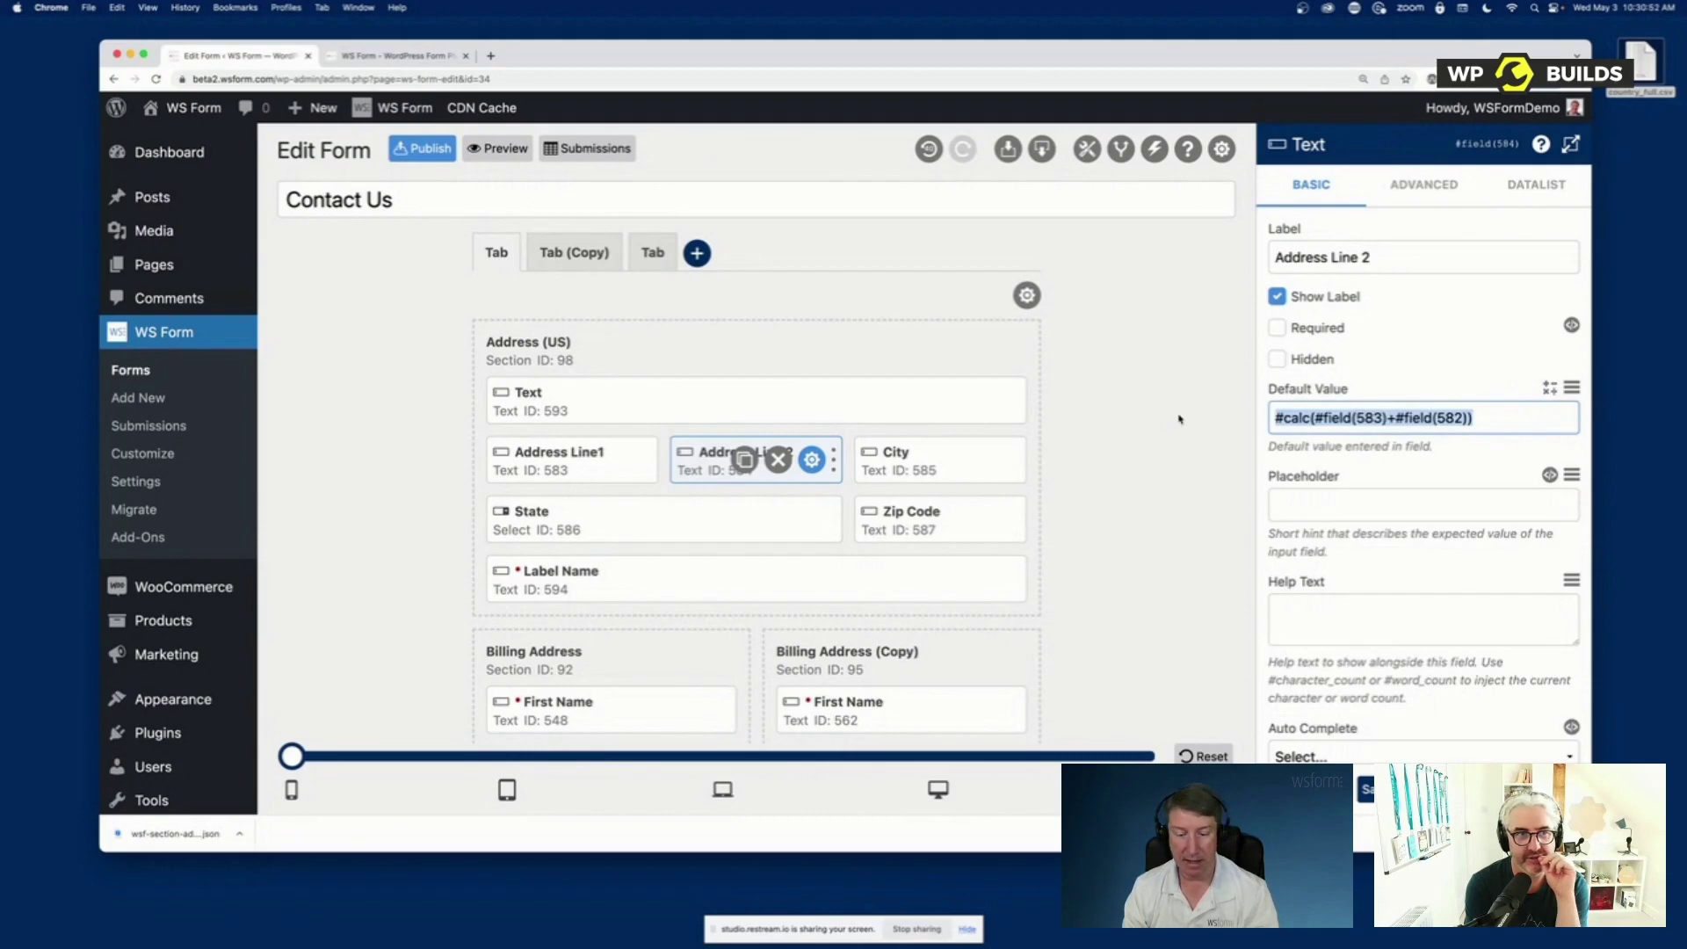
{"action": "key", "text": "BackSpace"}
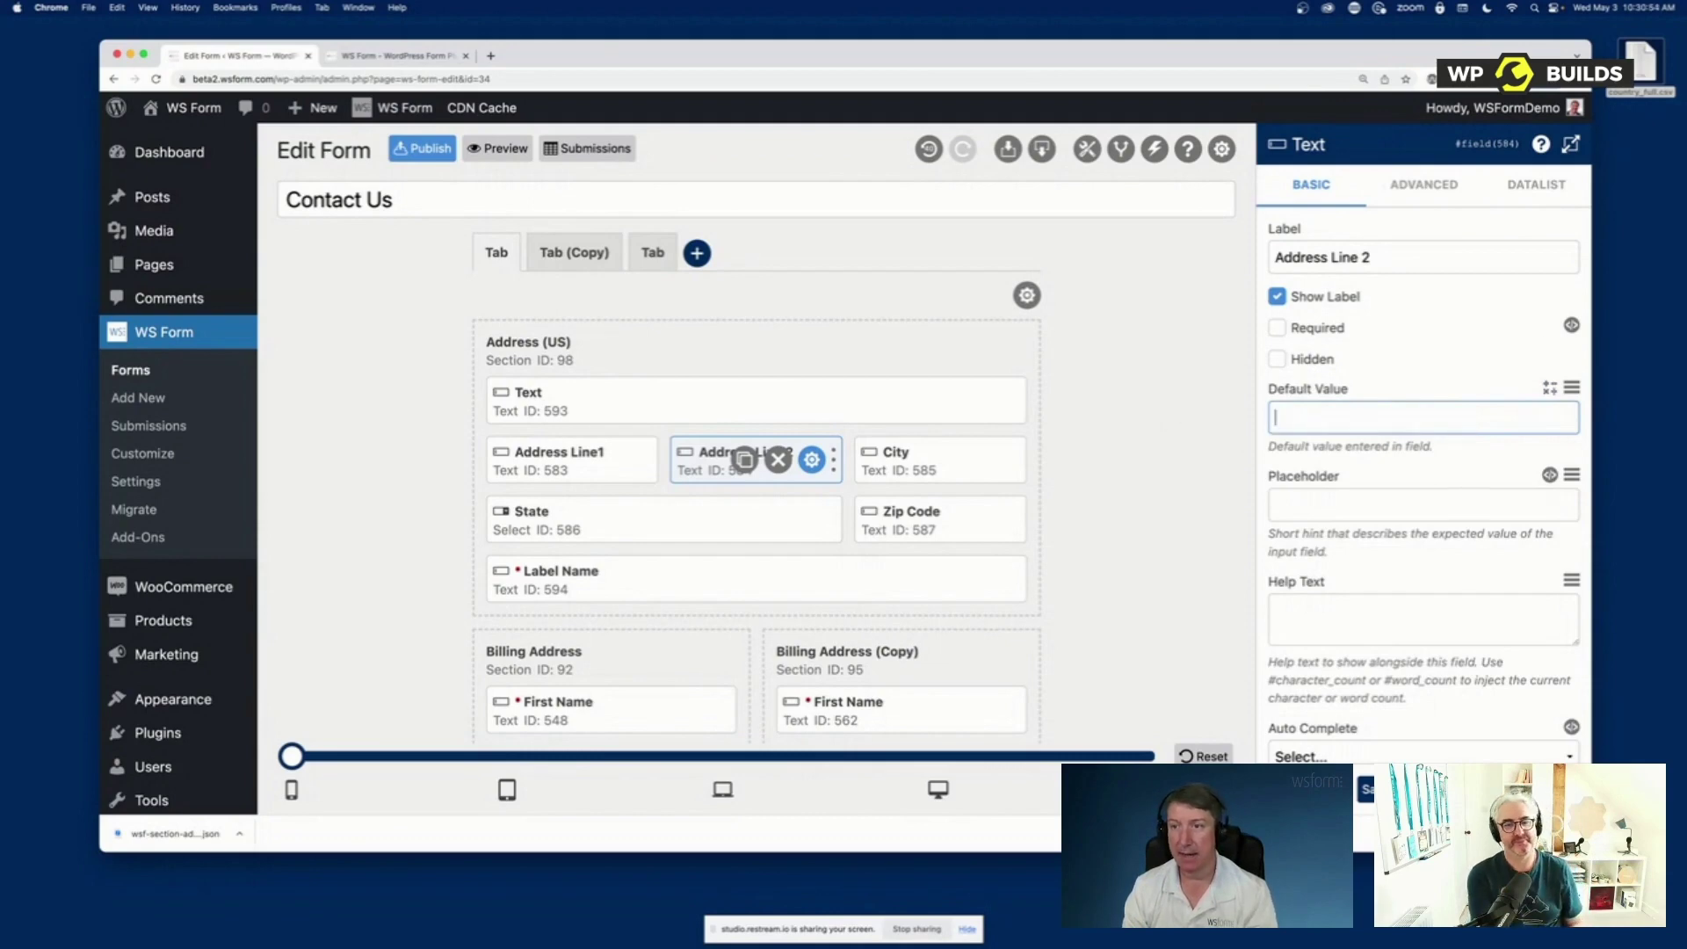
Insert the State field's variable #field(586) as Address Line 2's default value and browse the other available variables
{"action": "left_click", "coordinate": [1572, 387]}
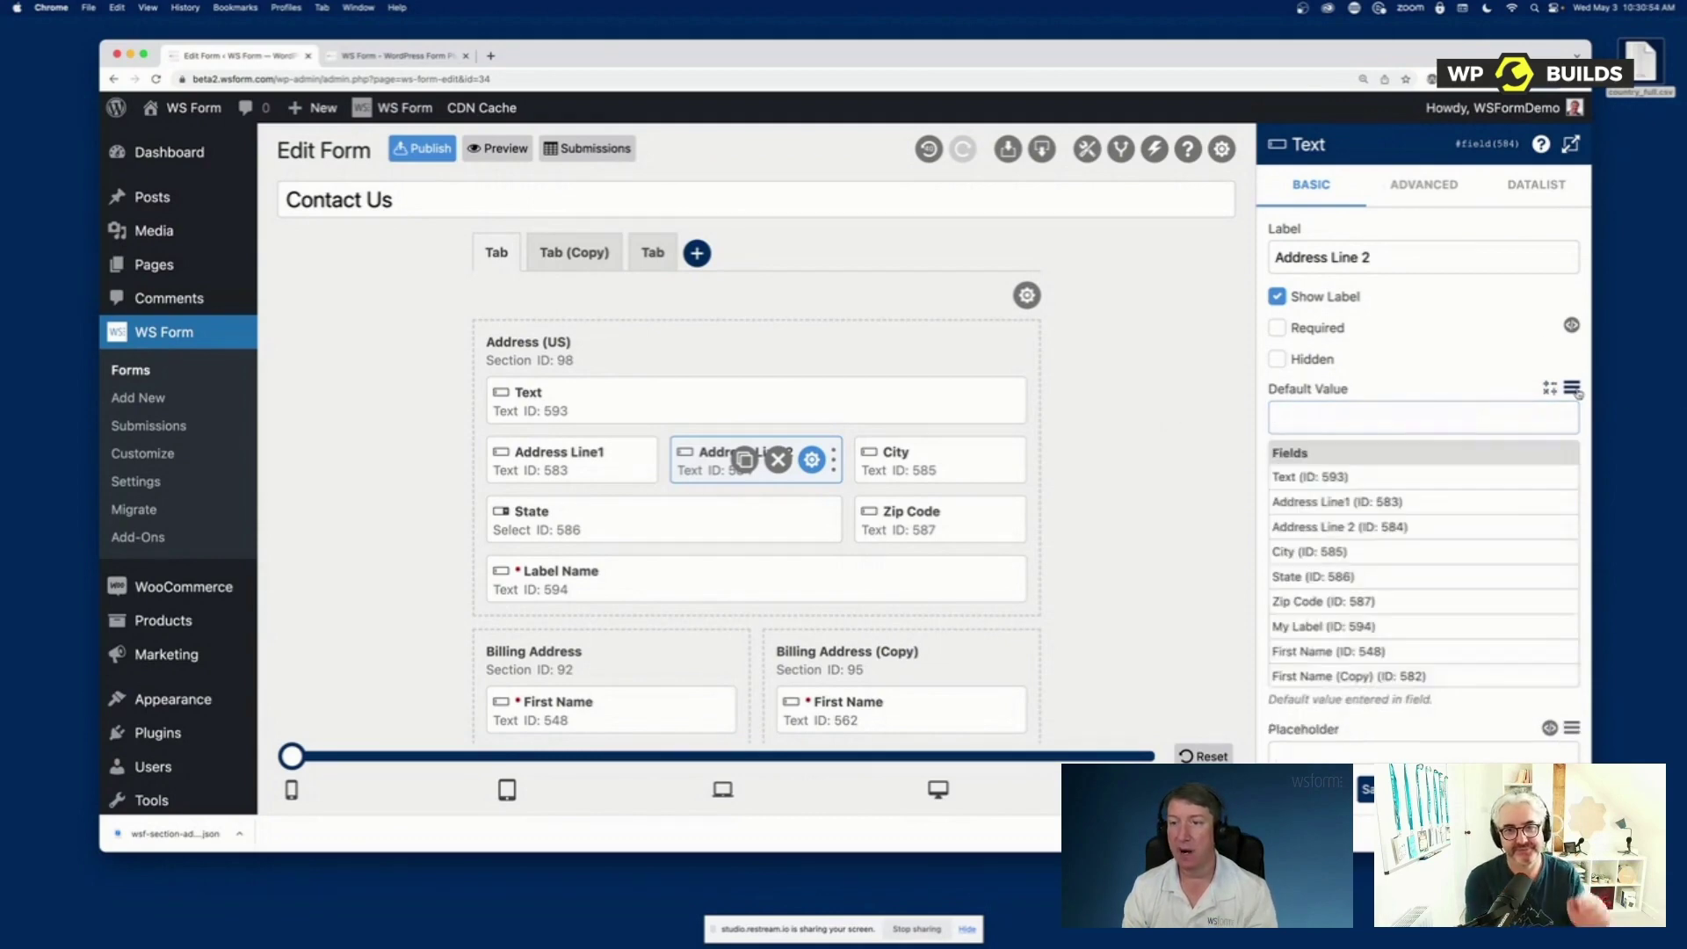
{"action": "left_click", "coordinate": [1350, 580]}
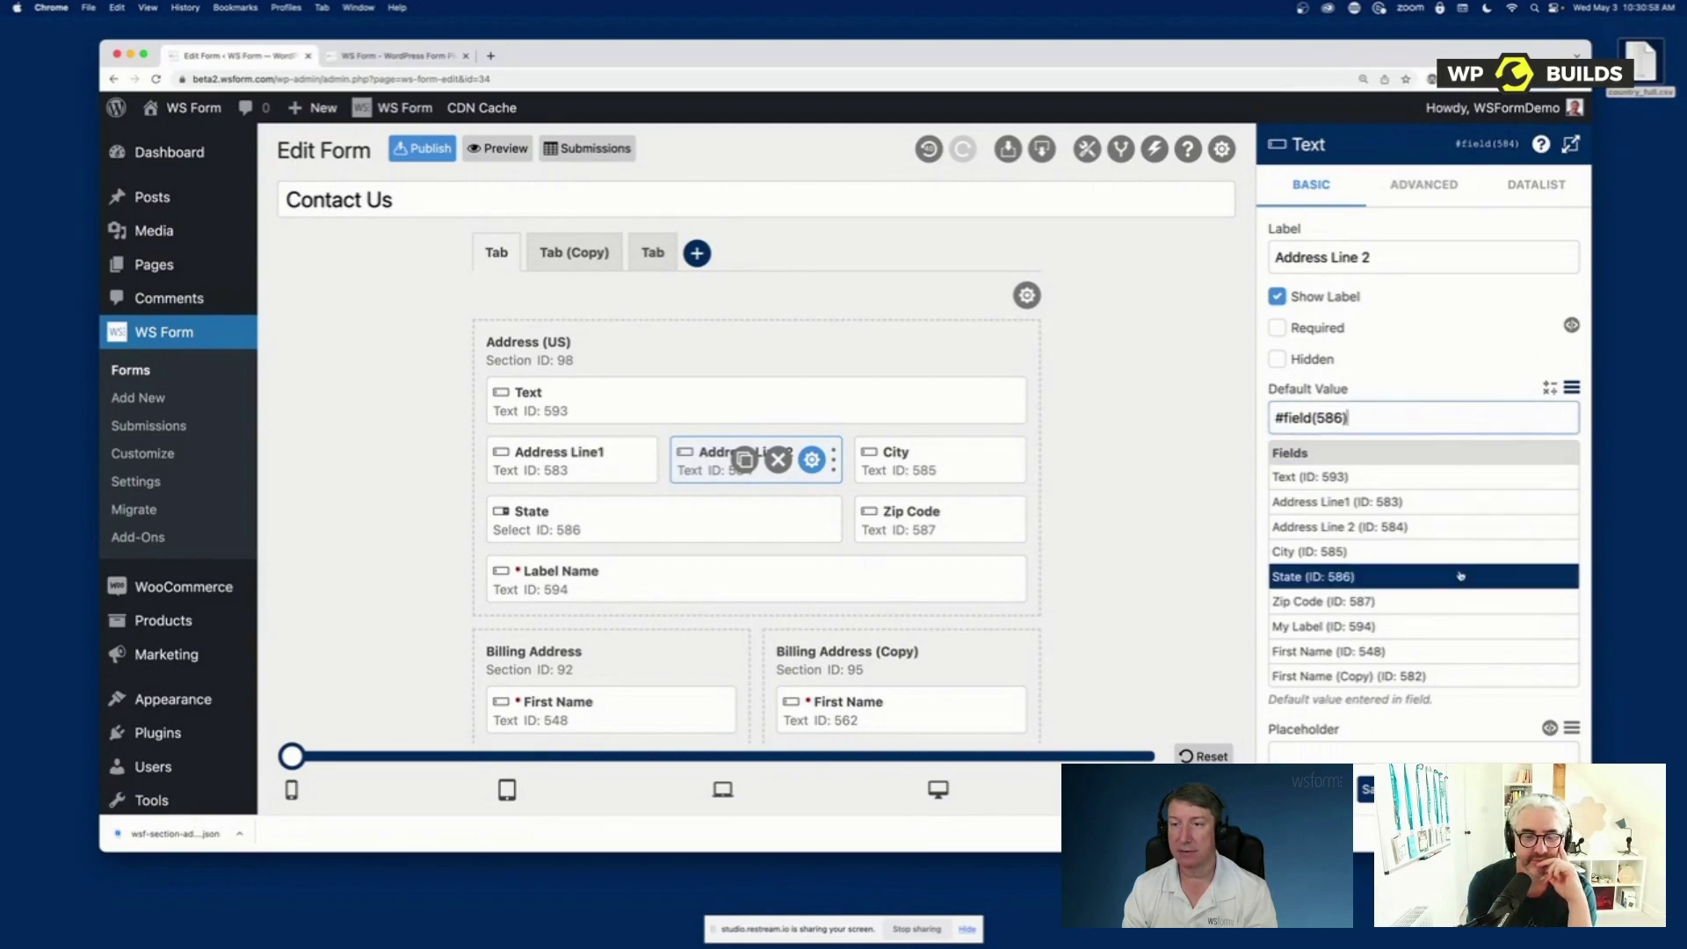
{"action": "scroll", "coordinate": [1462, 575], "scroll_direction": "down", "scroll_amount": 15}
{"action": "scroll", "coordinate": [1462, 576], "scroll_direction": "down", "scroll_amount": 15}
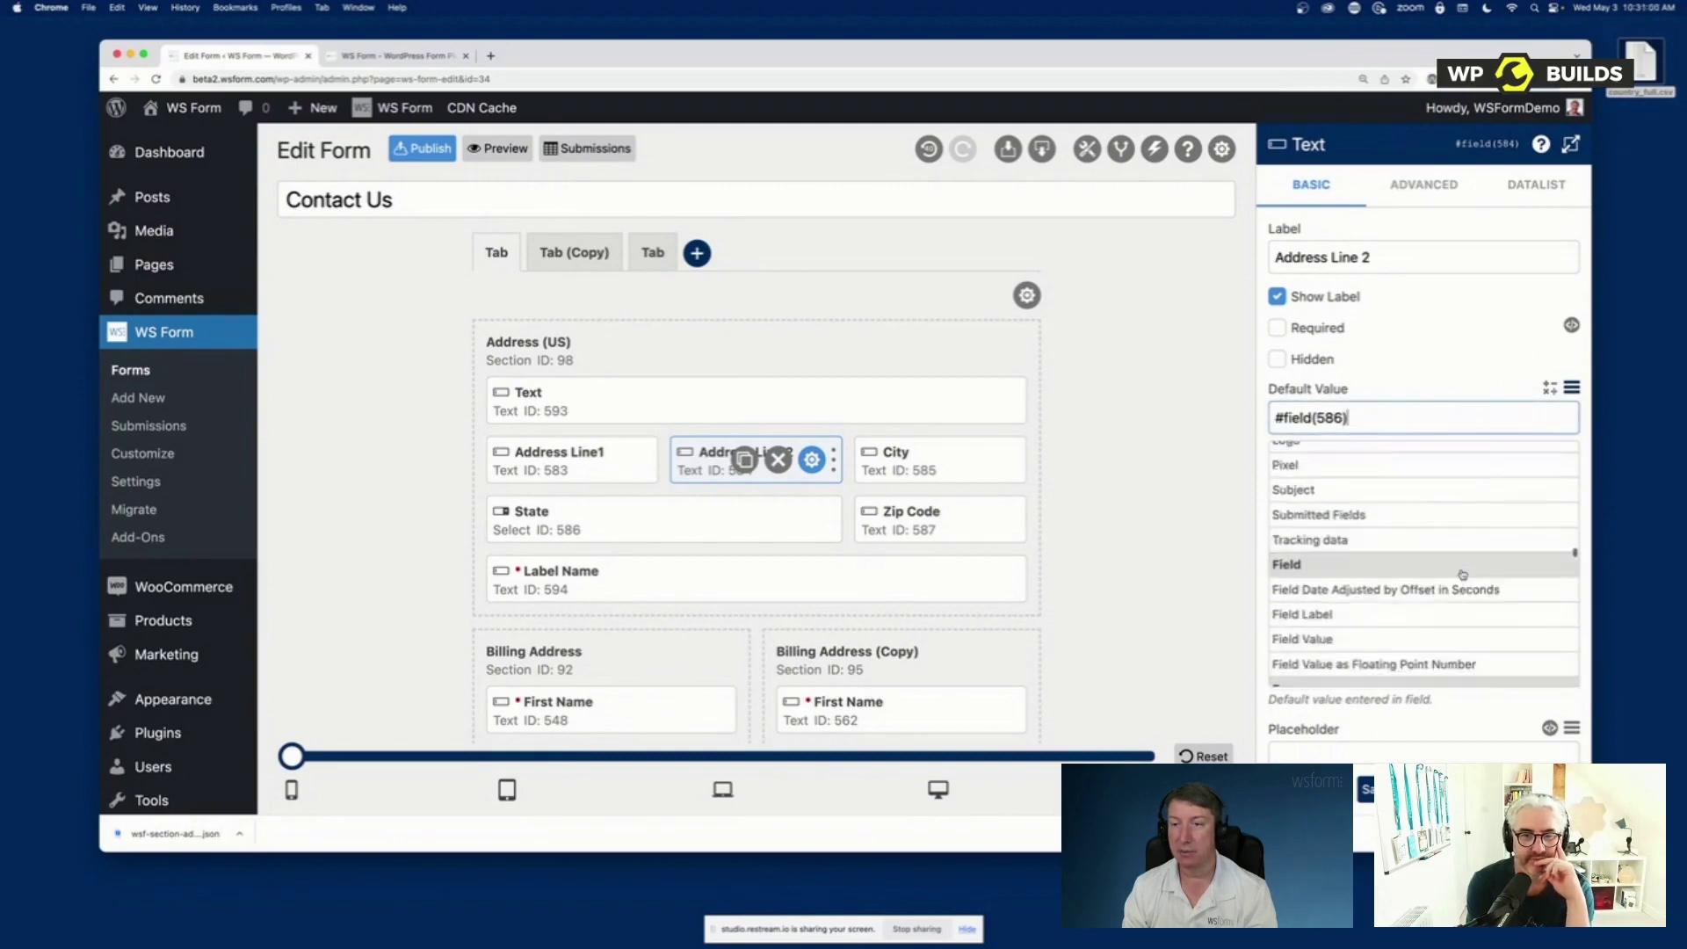
{"action": "scroll", "coordinate": [1463, 575], "scroll_direction": "down", "scroll_amount": 2}
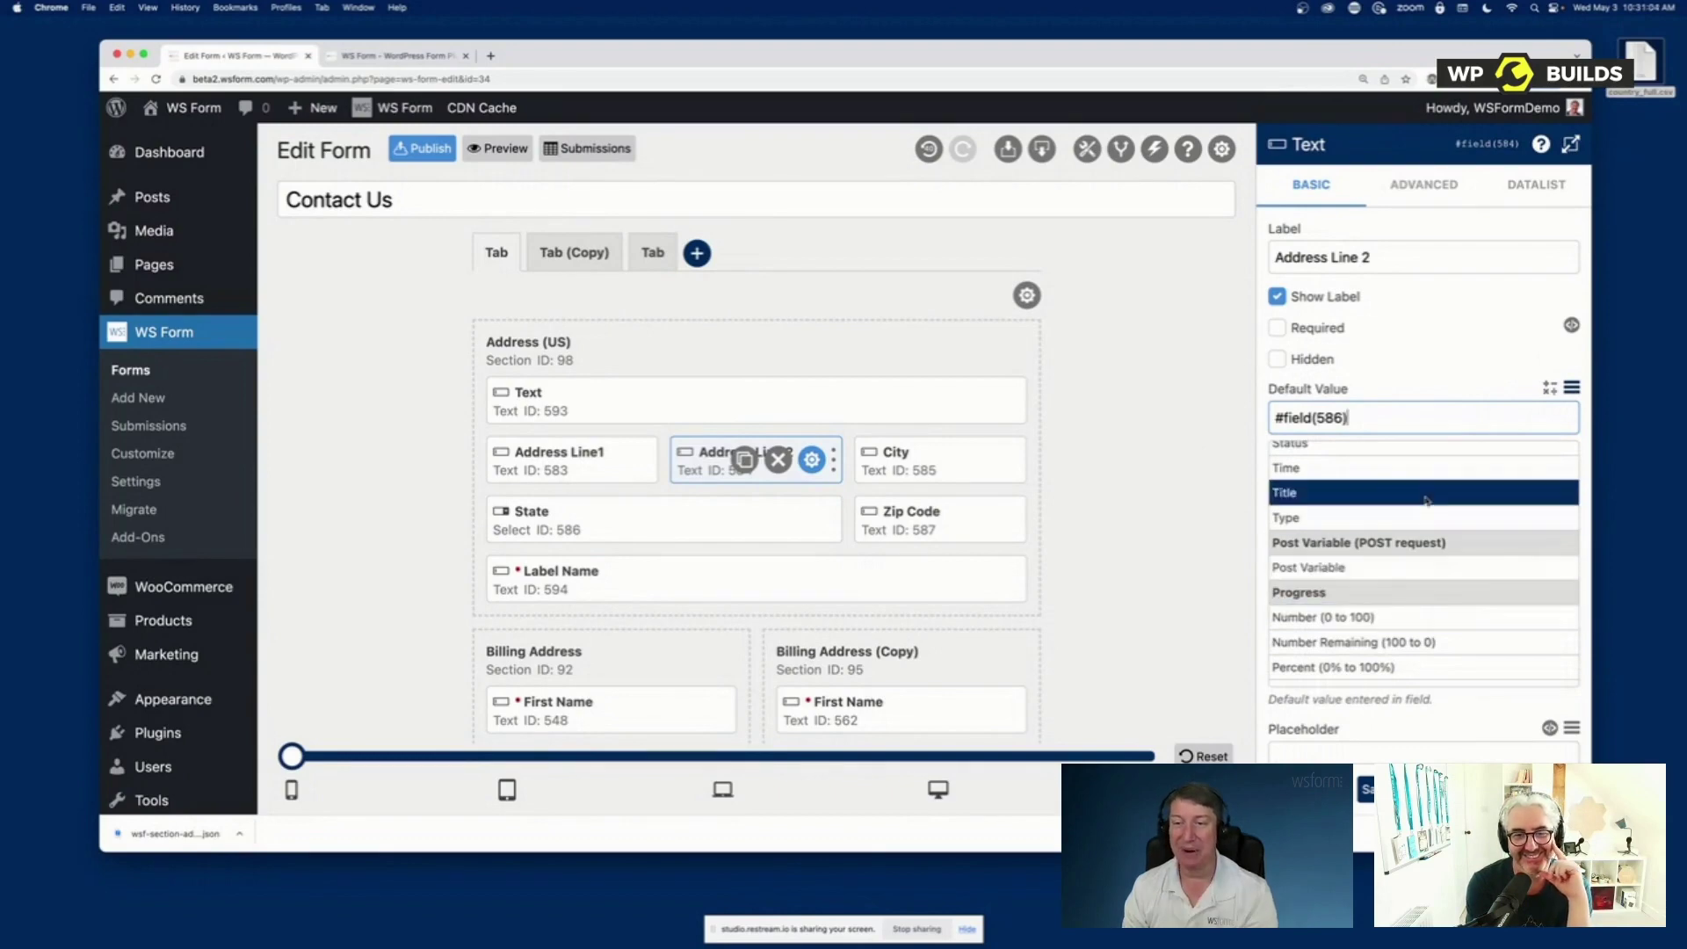
Close the variable list and delete #field(586) from Address Line 2's default value
{"action": "left_click_drag", "start_coordinate": [1419, 420], "coordinate": [1246, 427]}
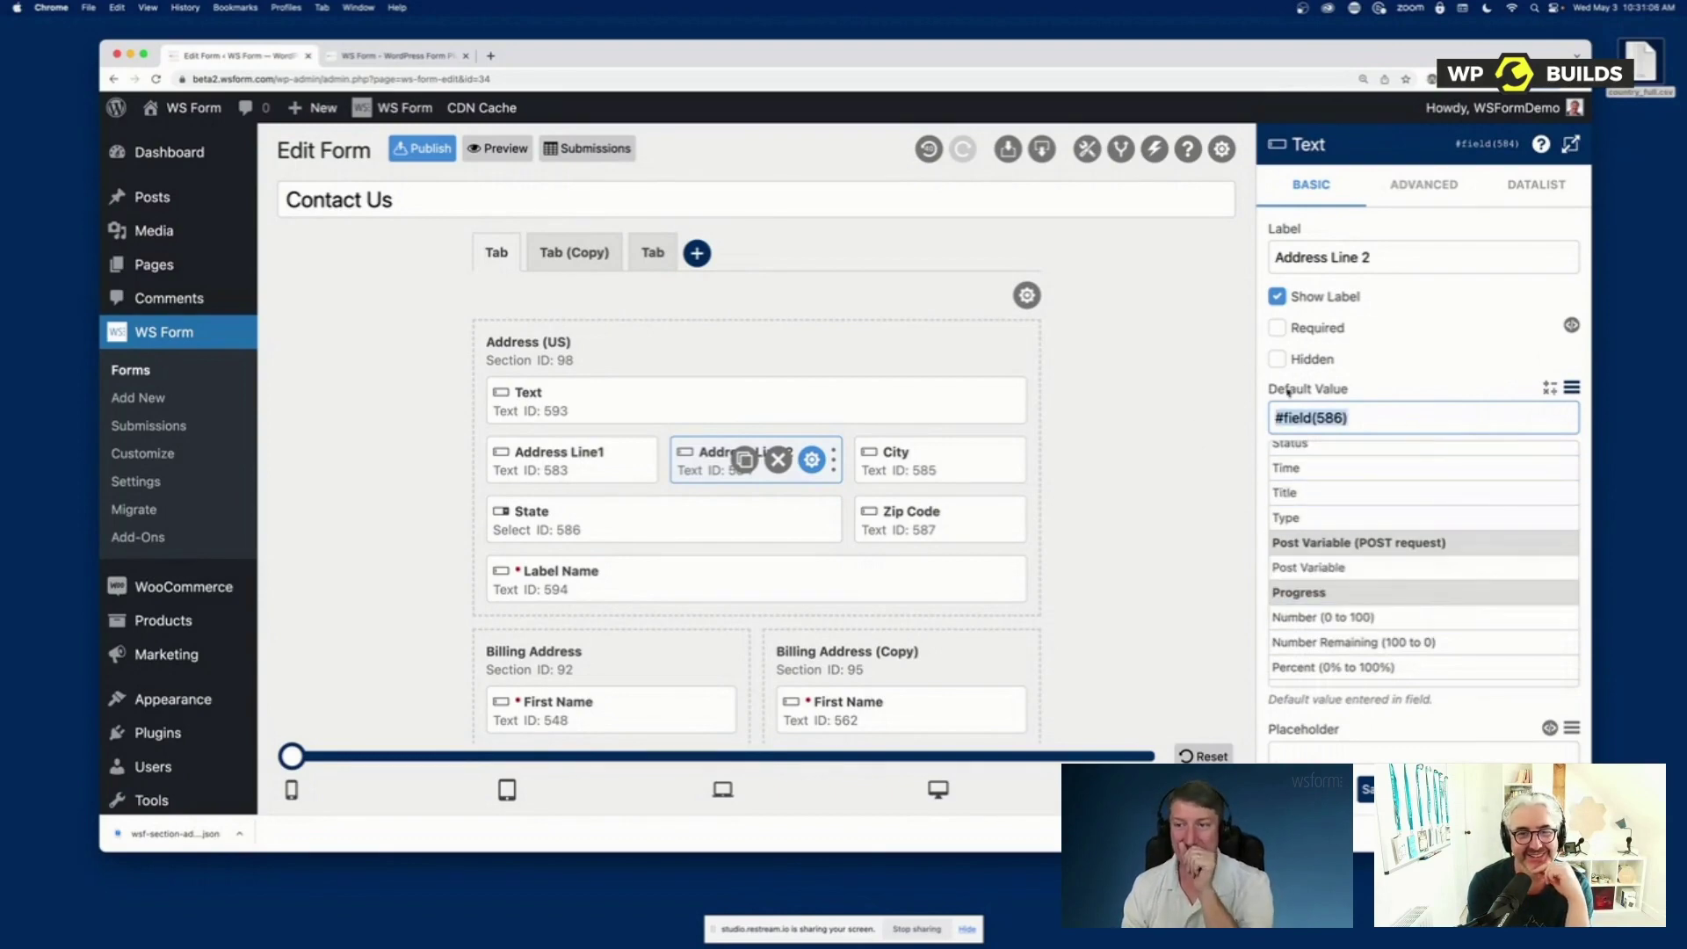
{"action": "left_click", "coordinate": [1572, 387]}
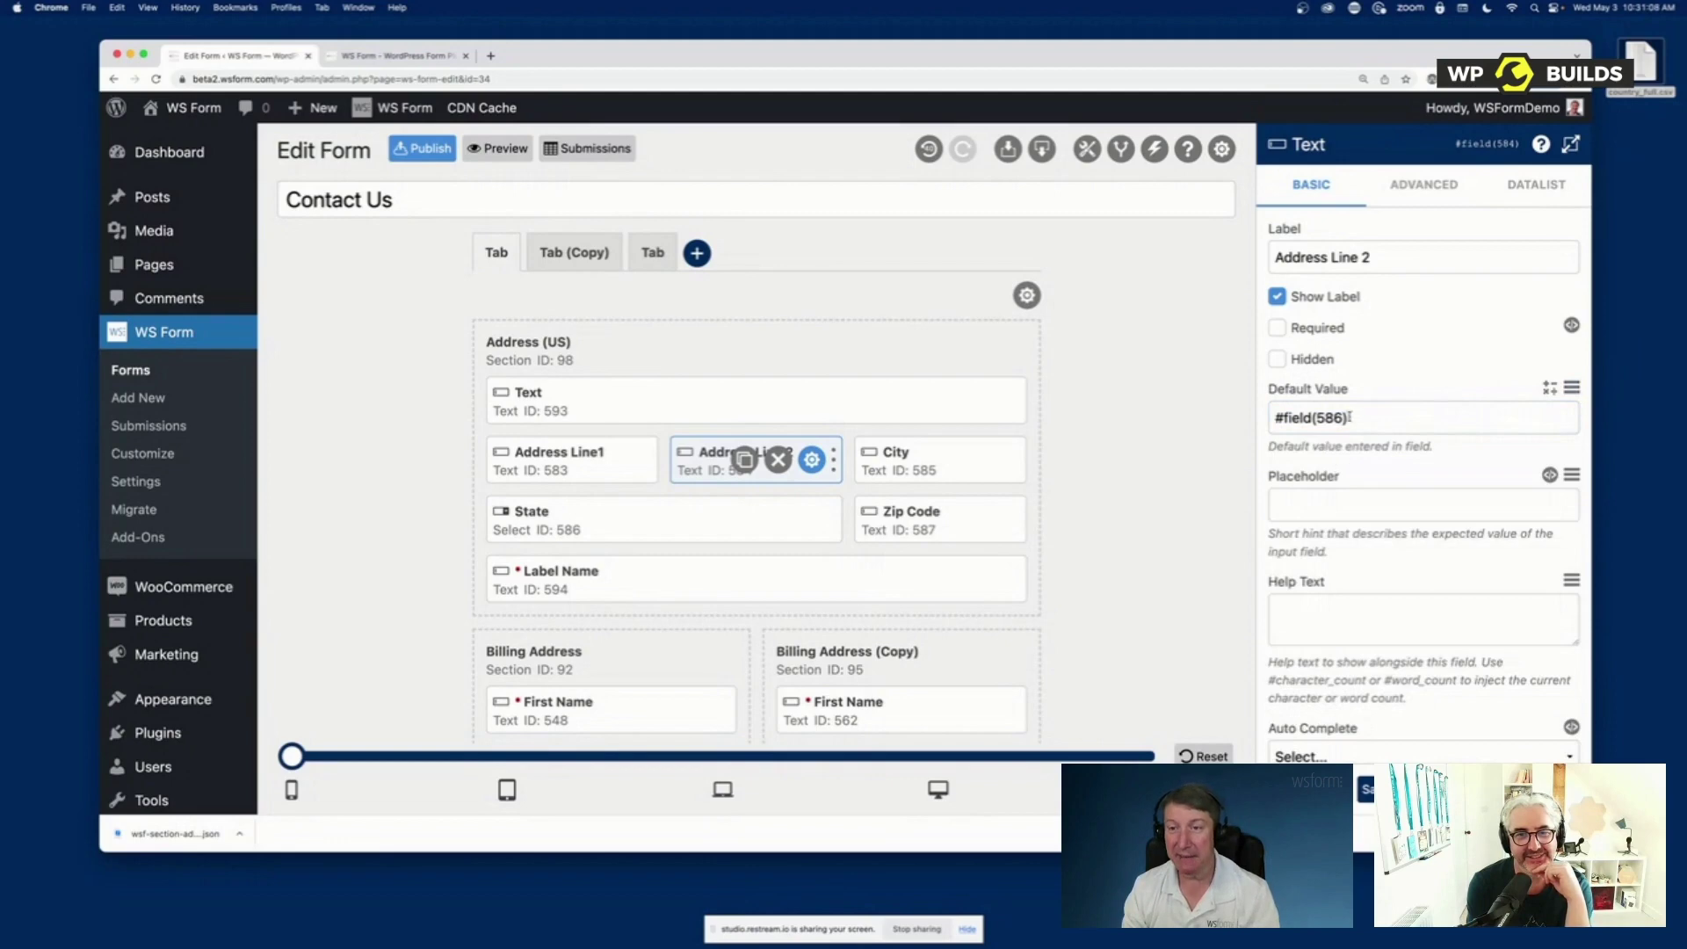
{"action": "left_click_drag", "start_coordinate": [1349, 417], "coordinate": [1228, 419]}
{"action": "key", "text": "BackSpace"}
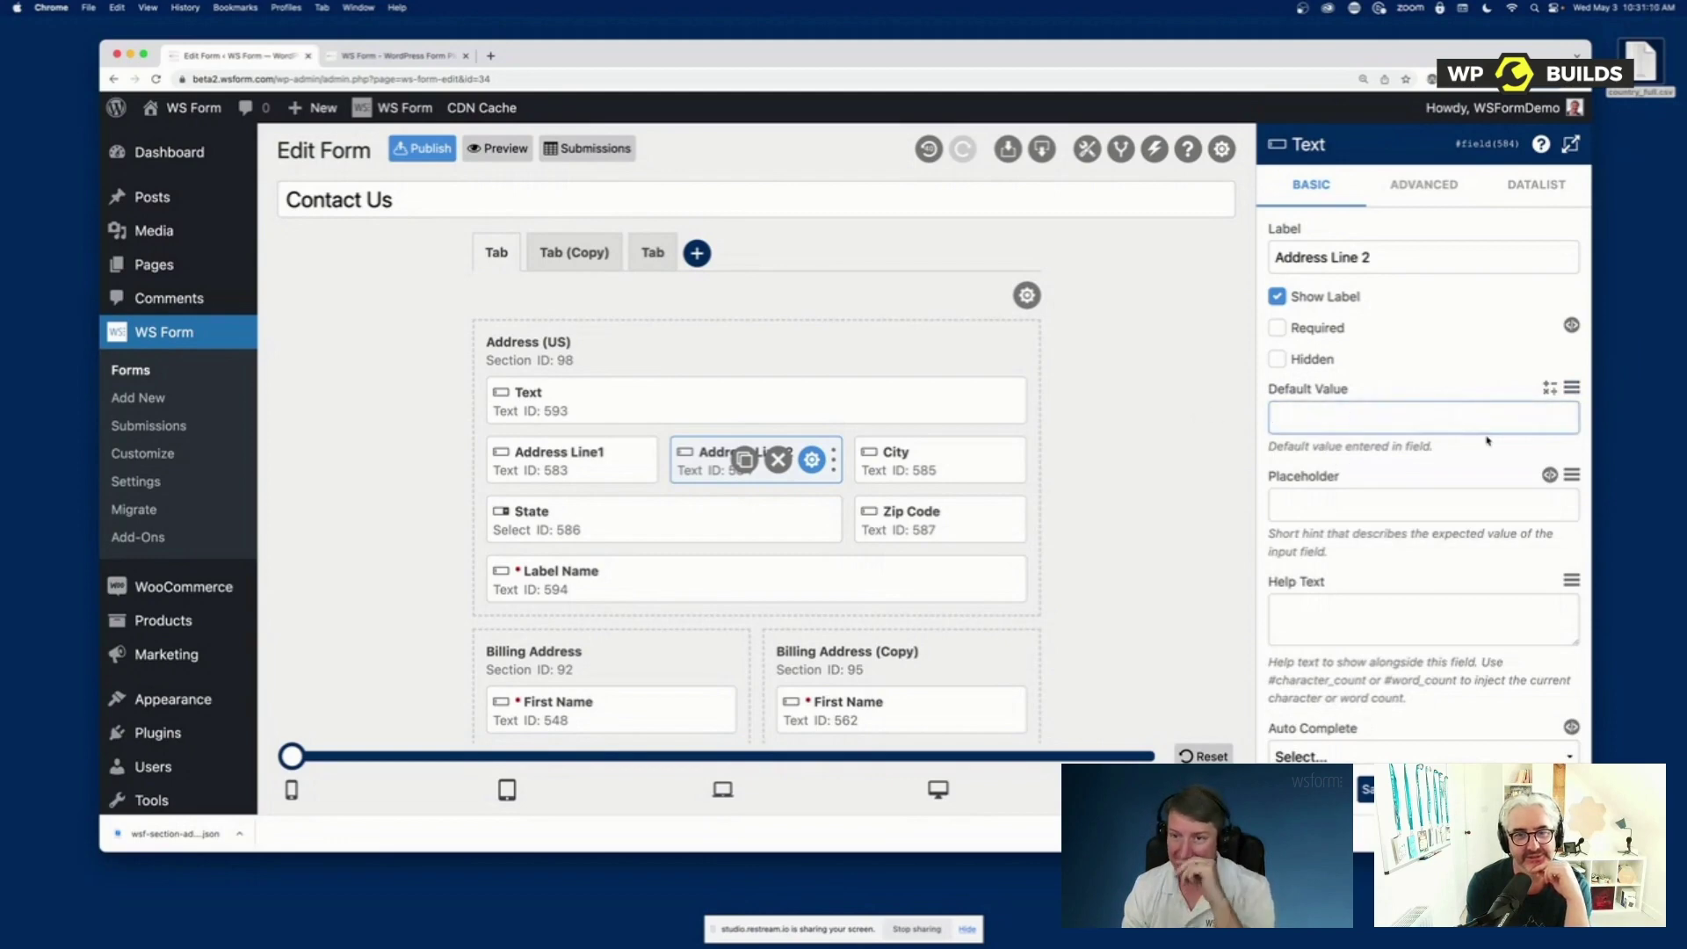
Try #blog_name as the placeholder of the Address Line 2 field and remove it again
{"action": "left_click", "coordinate": [1386, 501]}
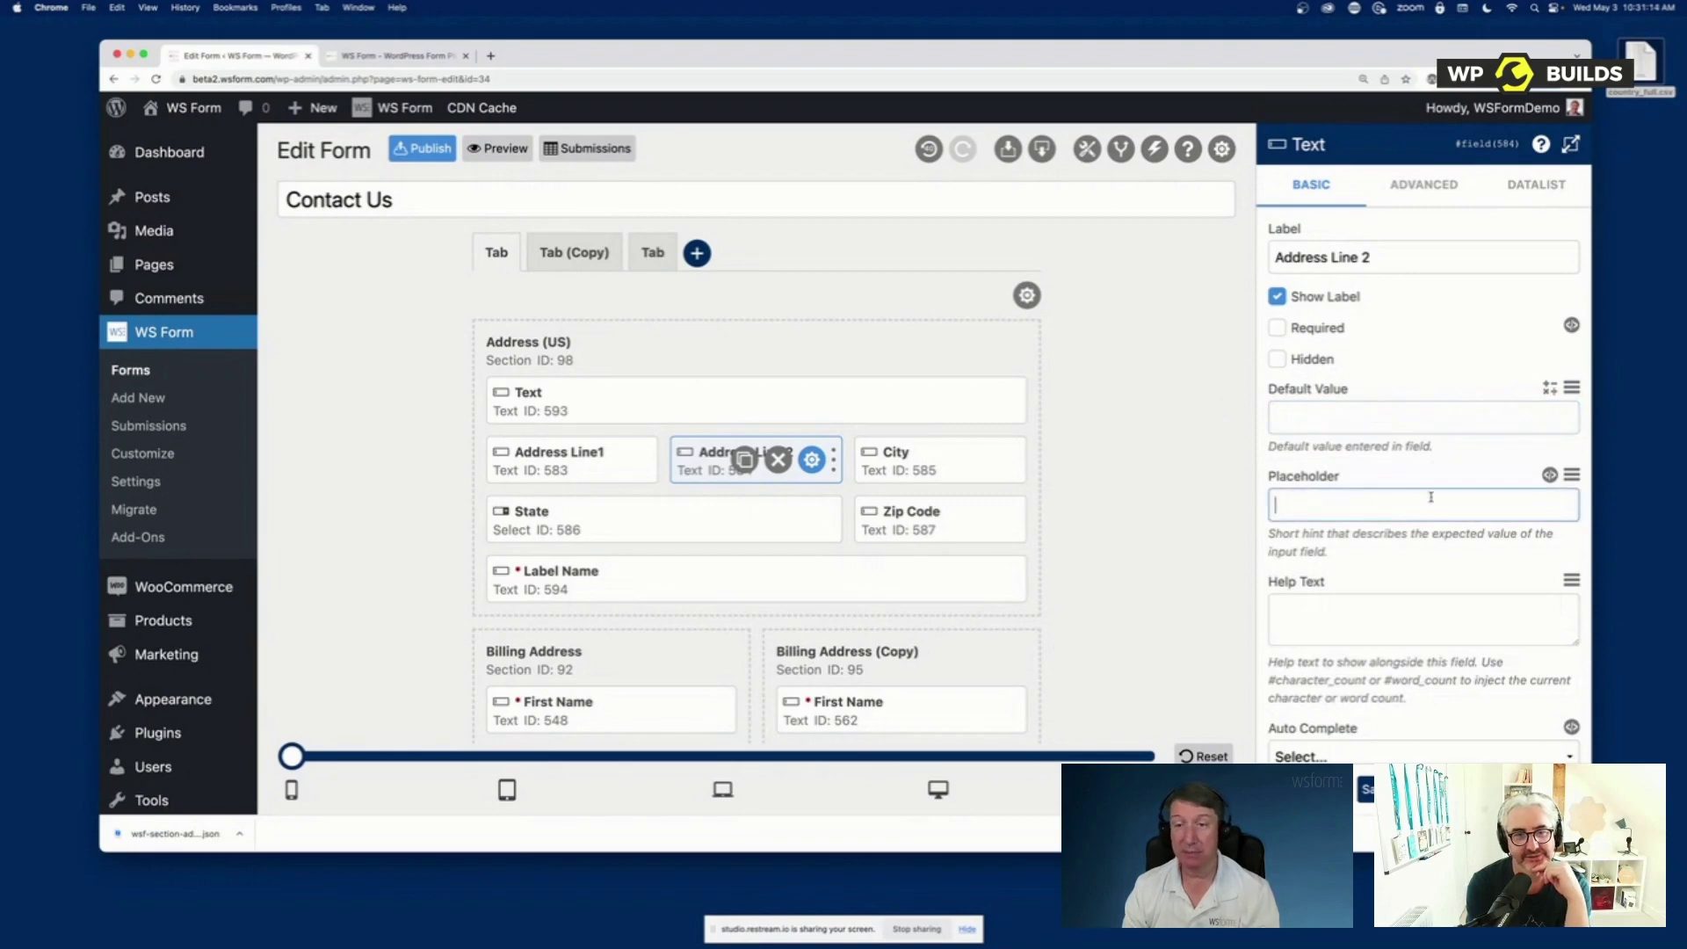
{"action": "type", "text": "#blog_name"}
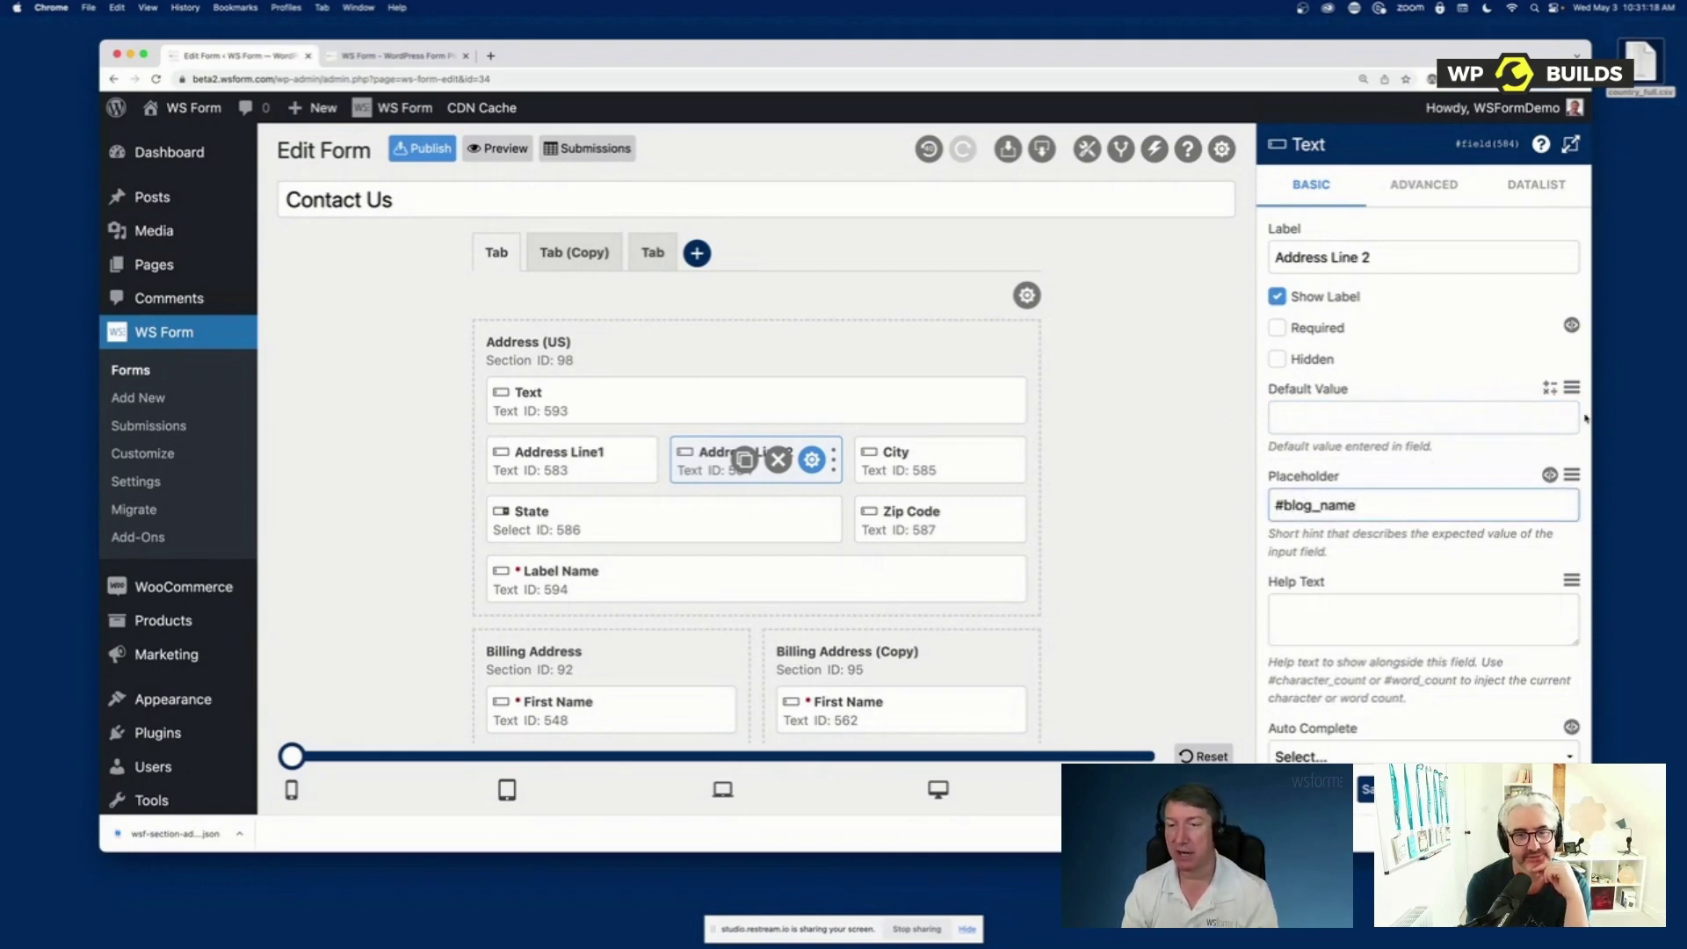
{"action": "left_click_drag", "start_coordinate": [1377, 505], "coordinate": [1261, 511]}
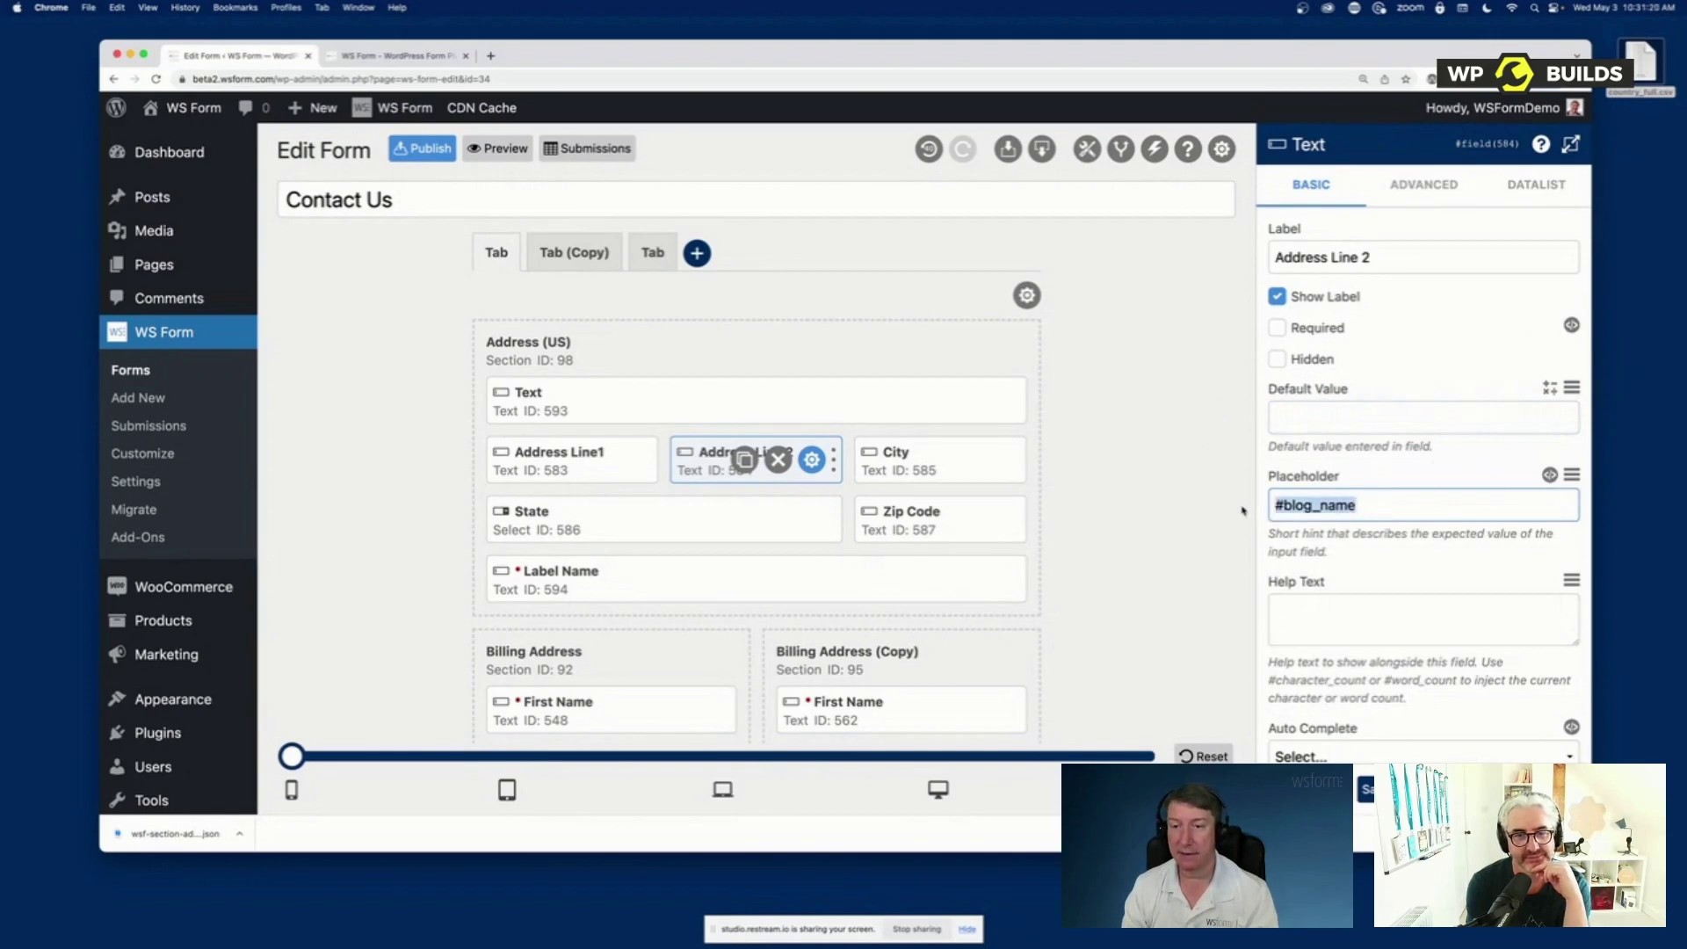
{"action": "key", "text": "ctrl+x"}
Examine the Help Text setting and the available Auto Complete options for the Address Line 2 field
{"action": "left_click", "coordinate": [1338, 607]}
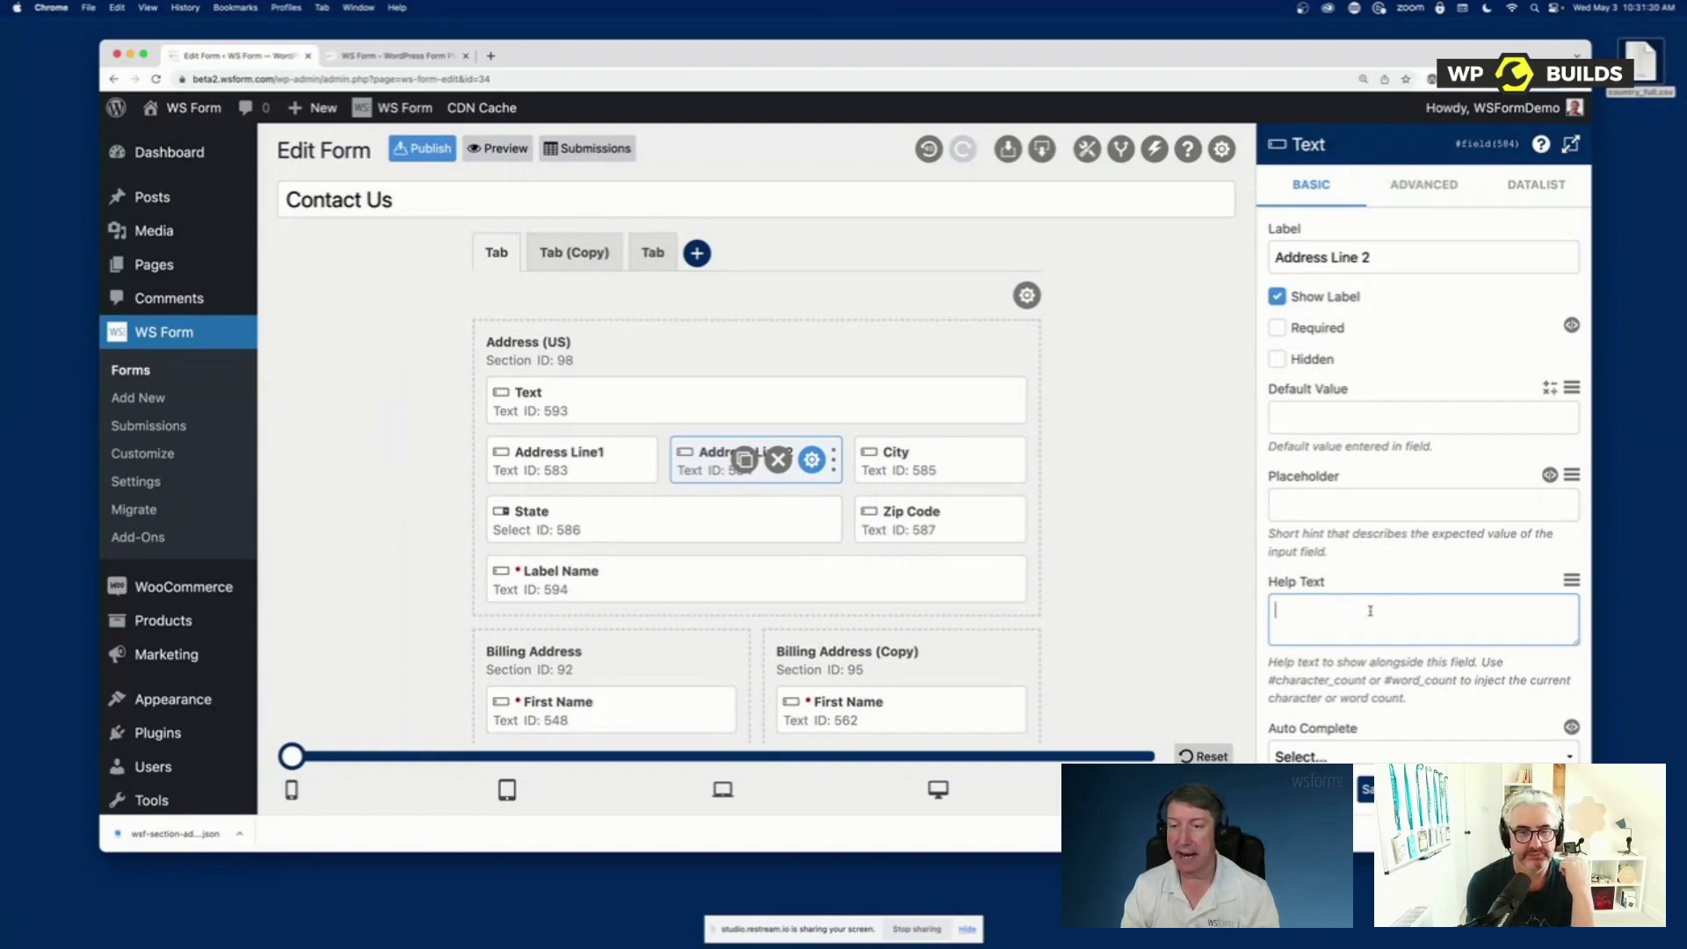
{"action": "scroll", "coordinate": [1370, 609], "scroll_direction": "down", "scroll_amount": 3}
{"action": "scroll", "coordinate": [1370, 609], "scroll_direction": "down", "scroll_amount": 4}
{"action": "scroll", "coordinate": [1394, 365], "scroll_direction": "up", "scroll_amount": 1}
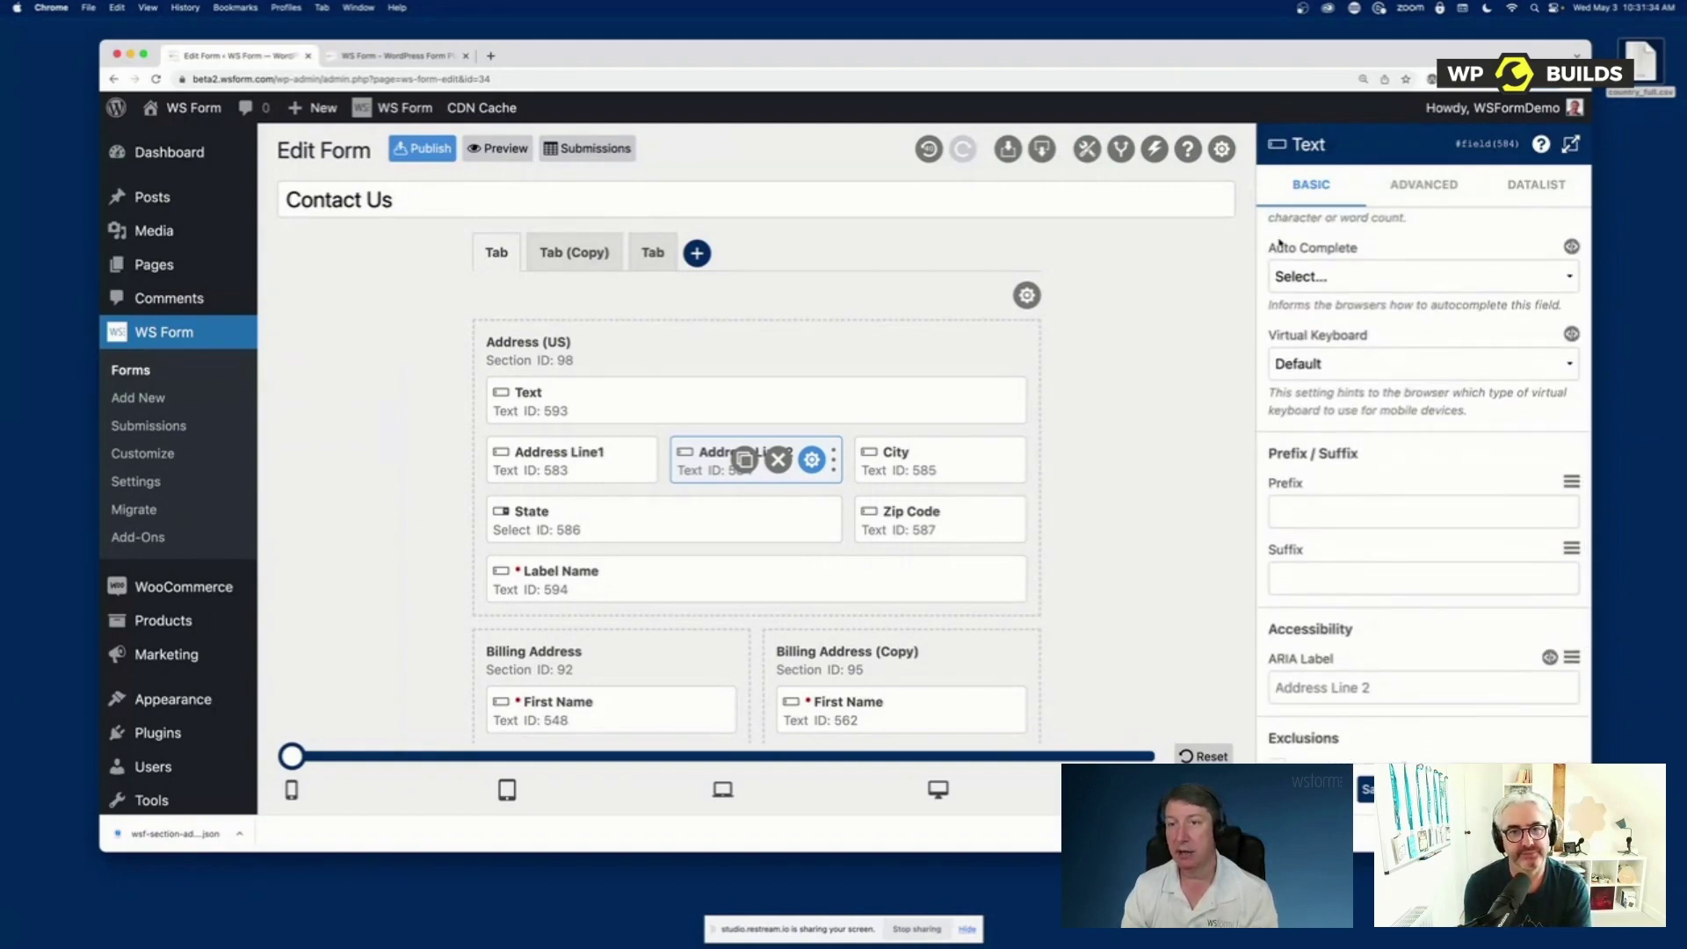
{"action": "left_click", "coordinate": [1306, 278]}
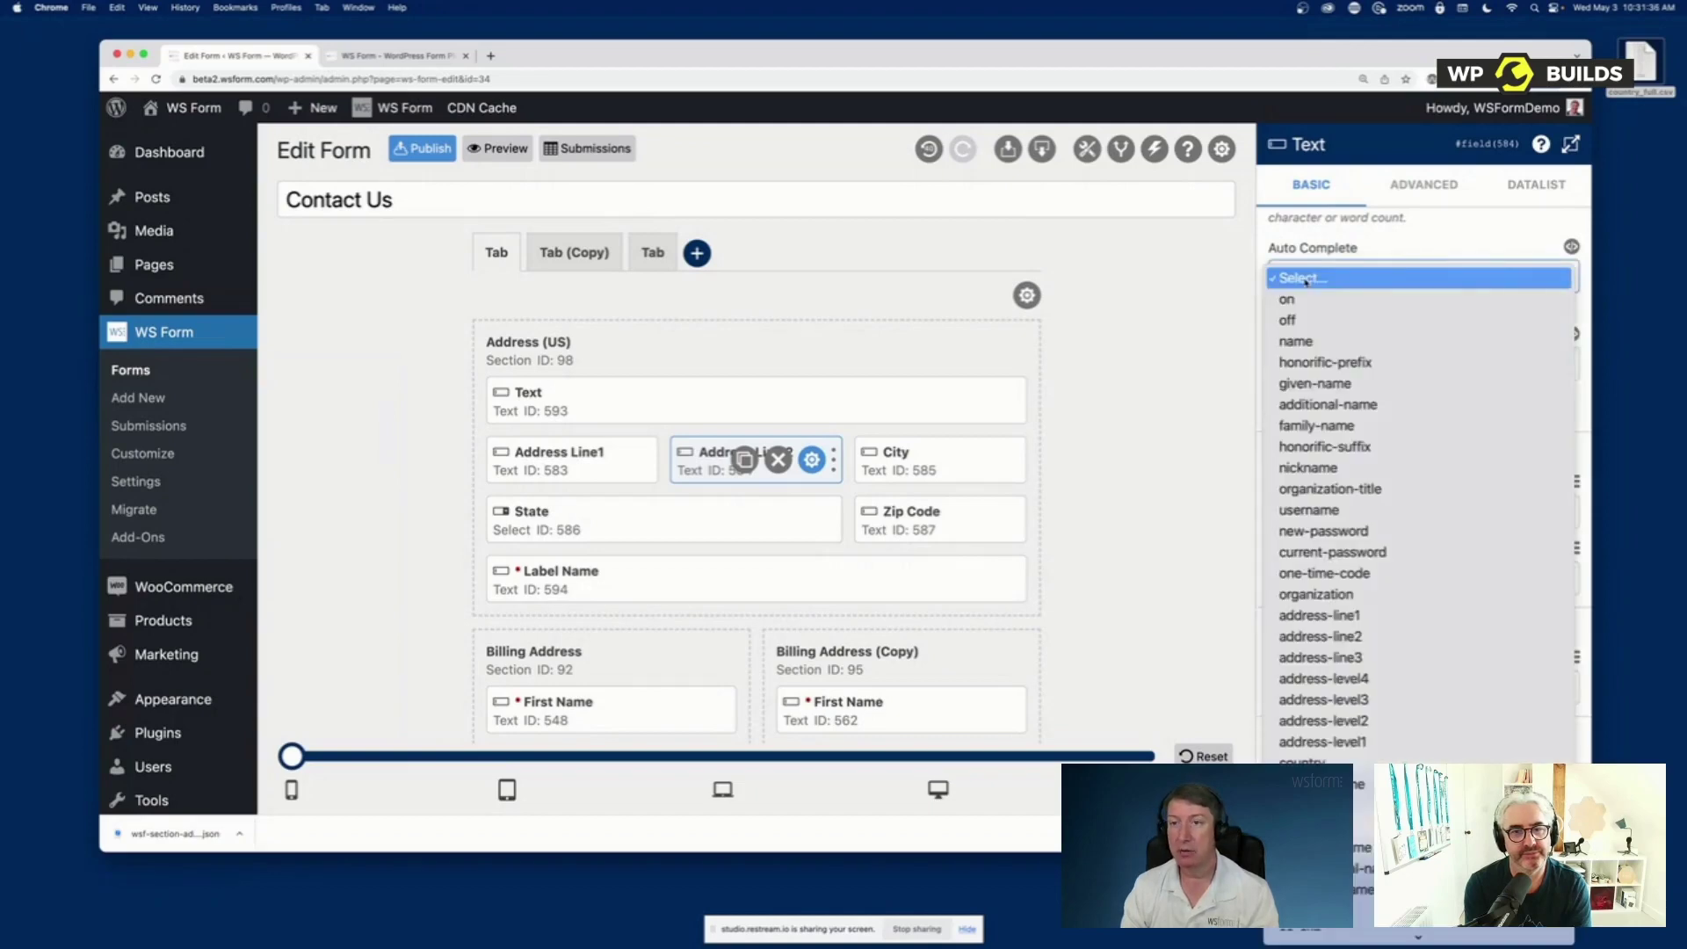
{"action": "left_click", "coordinate": [1306, 279]}
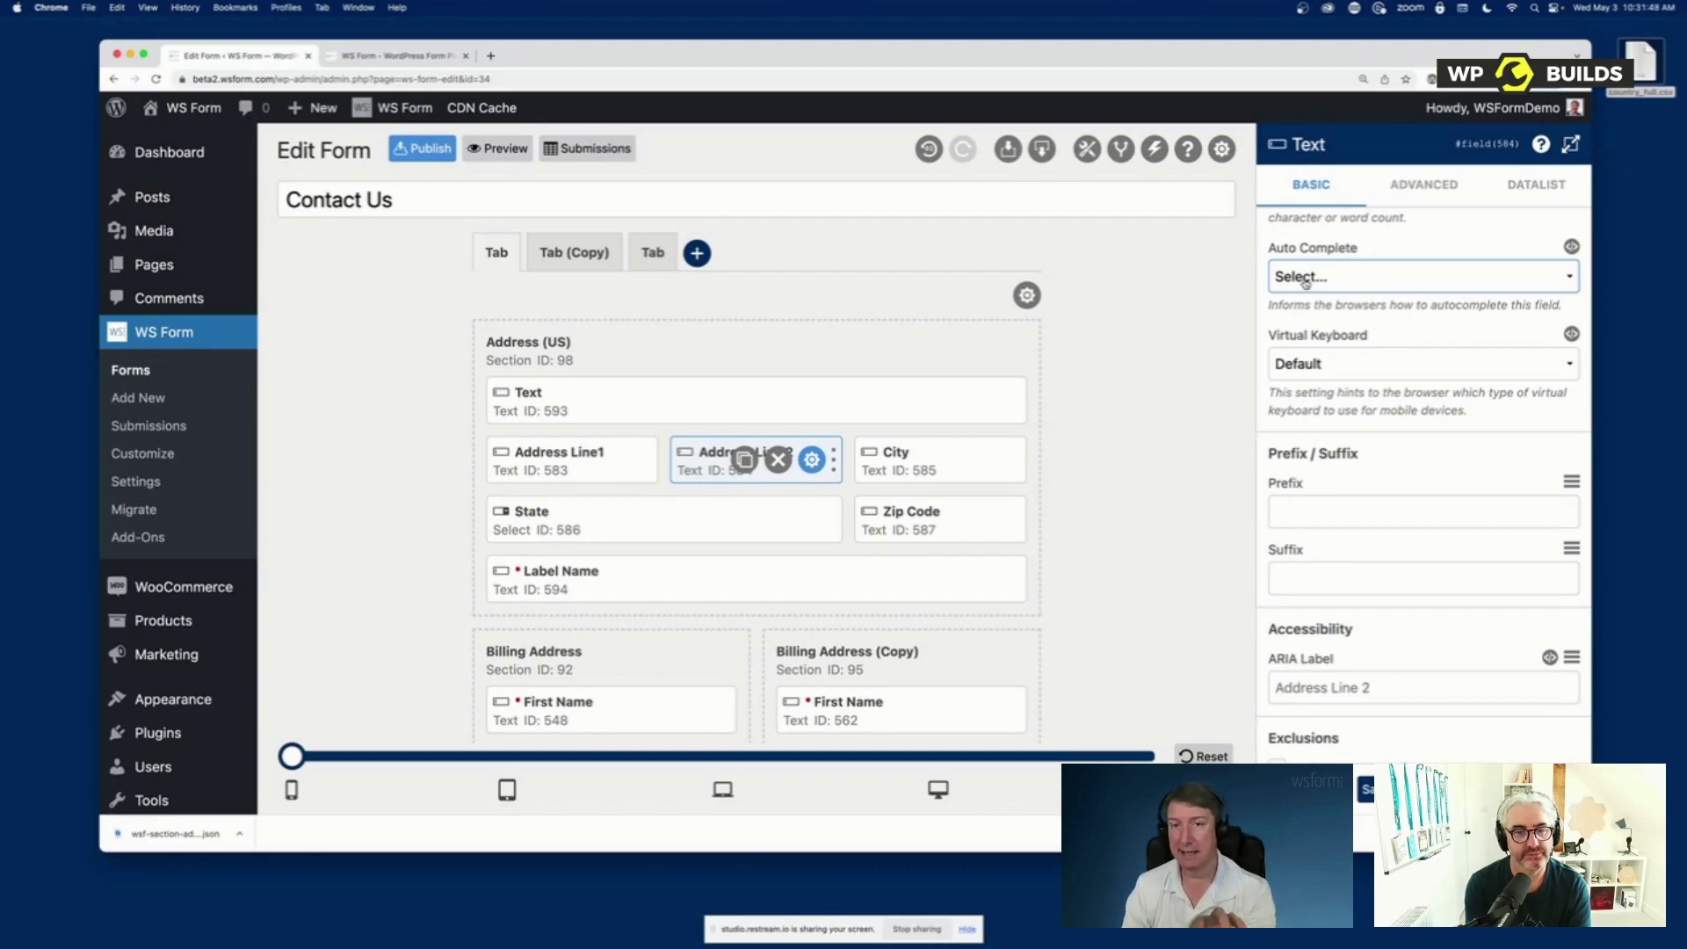
{"action": "left_click", "coordinate": [1305, 278]}
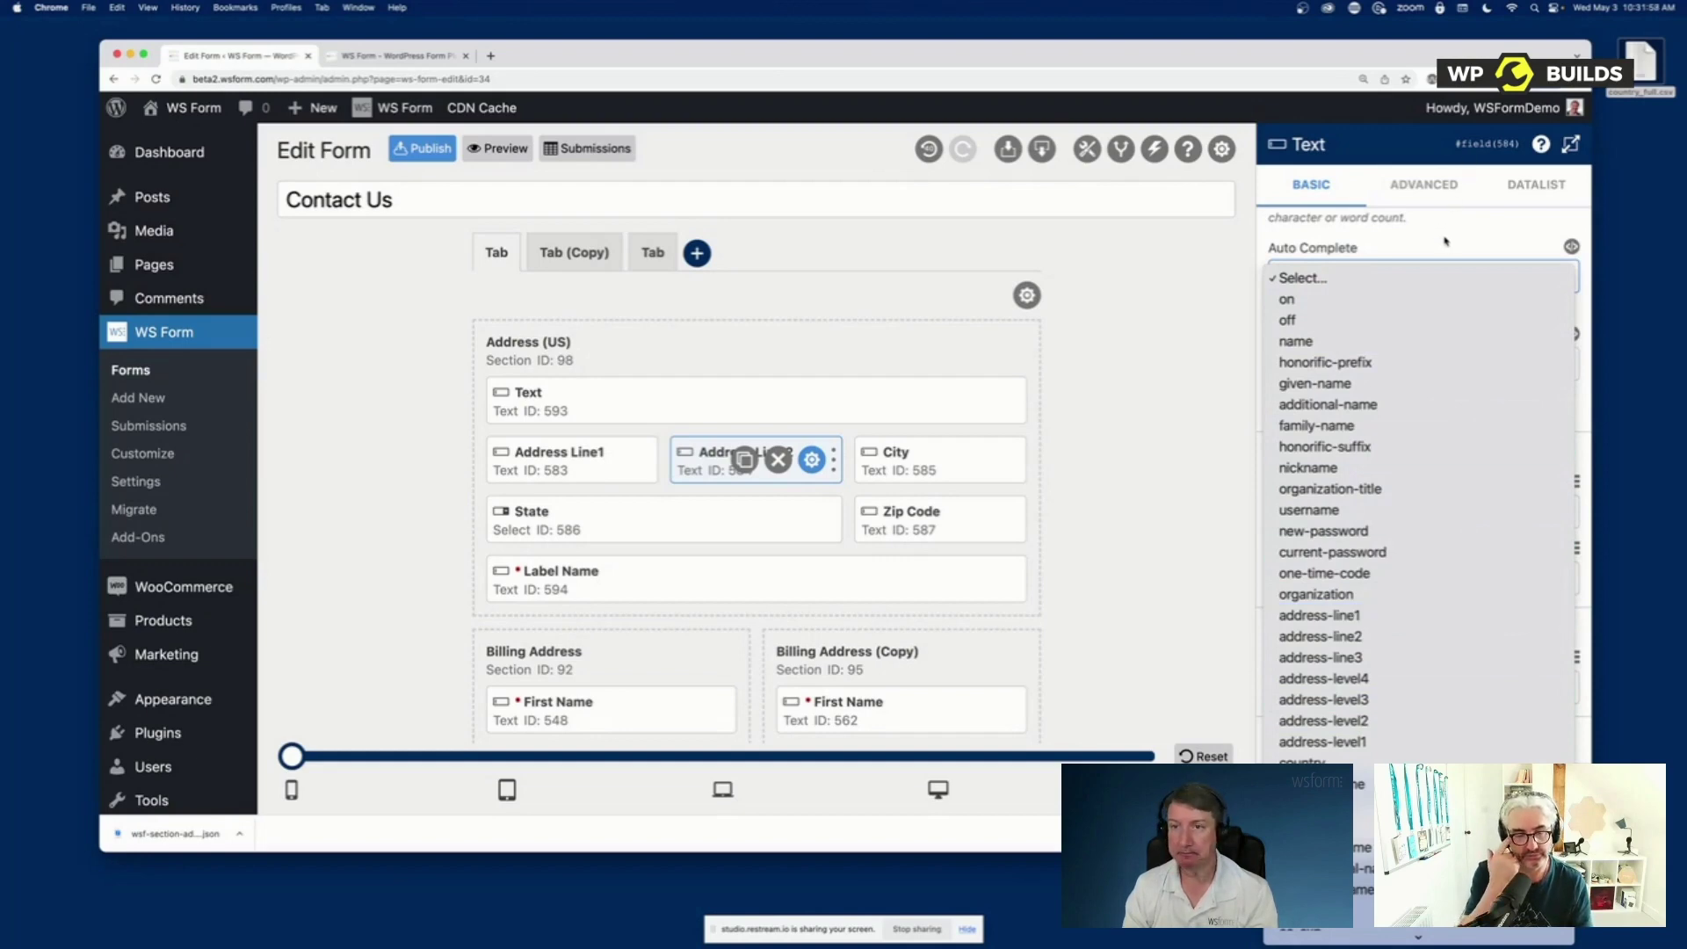
{"action": "left_click", "coordinate": [1411, 274]}
{"action": "scroll", "coordinate": [1357, 359], "scroll_direction": "up", "scroll_amount": 1}
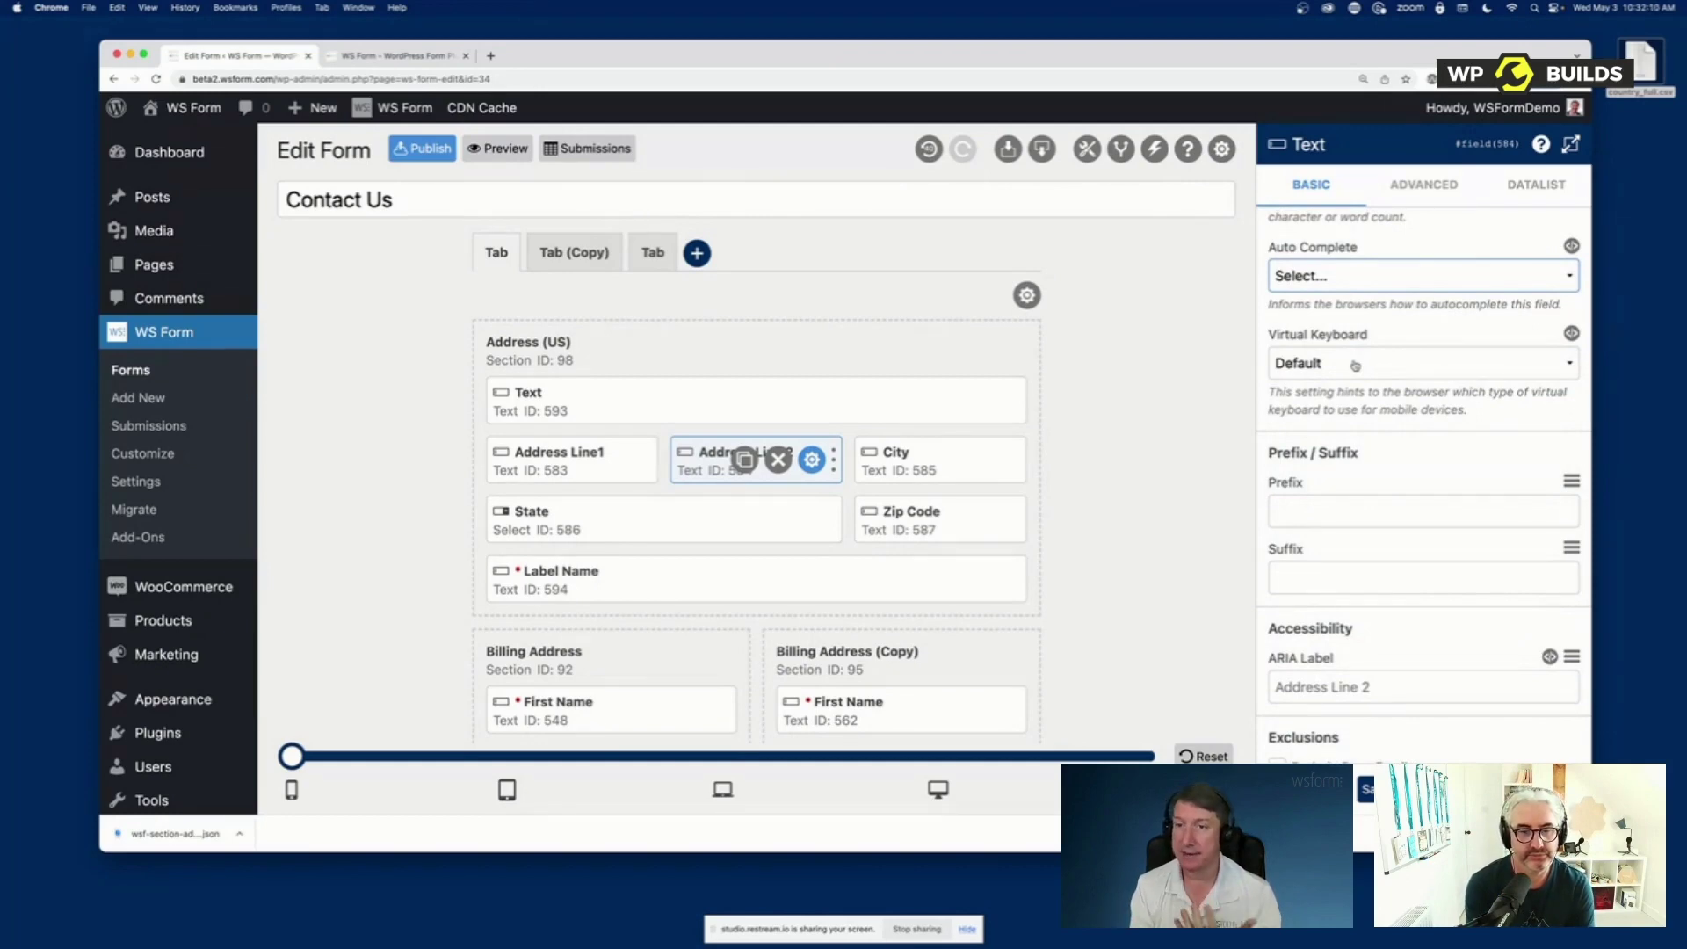
Review the Virtual Keyboard options and the Prefix / Suffix settings of Address Line 2, keeping the Default keyboard
{"action": "left_click", "coordinate": [1355, 365]}
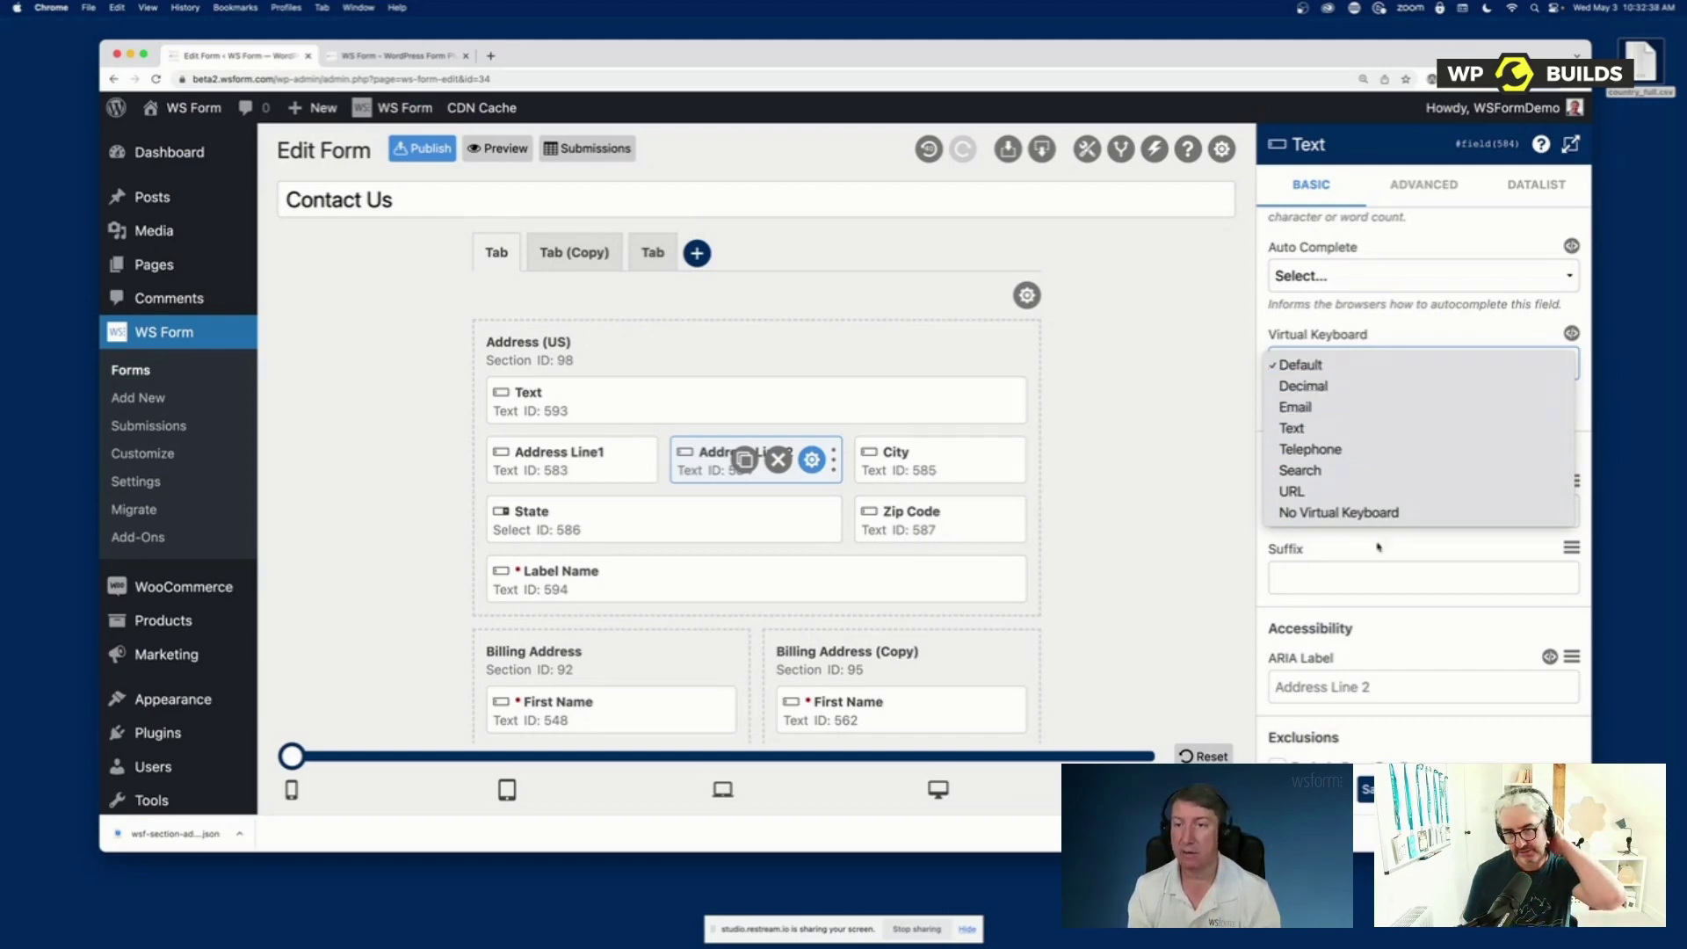
{"action": "left_click", "coordinate": [1427, 330]}
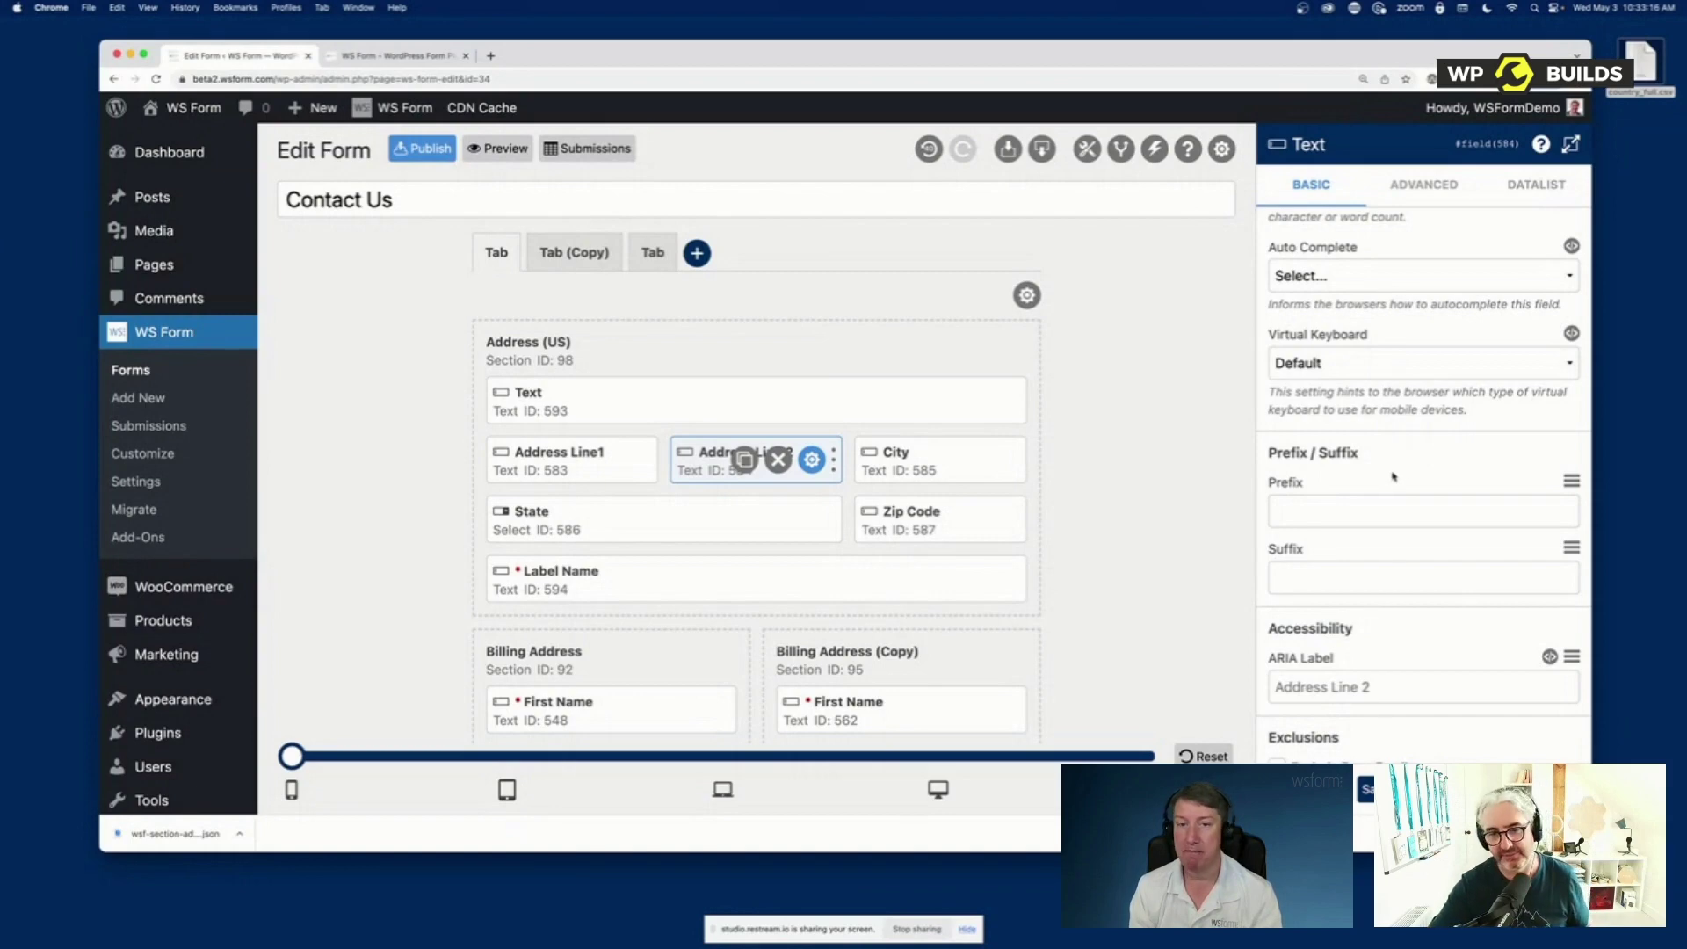
{"action": "scroll", "coordinate": [1391, 479], "scroll_direction": "down", "scroll_amount": 1}
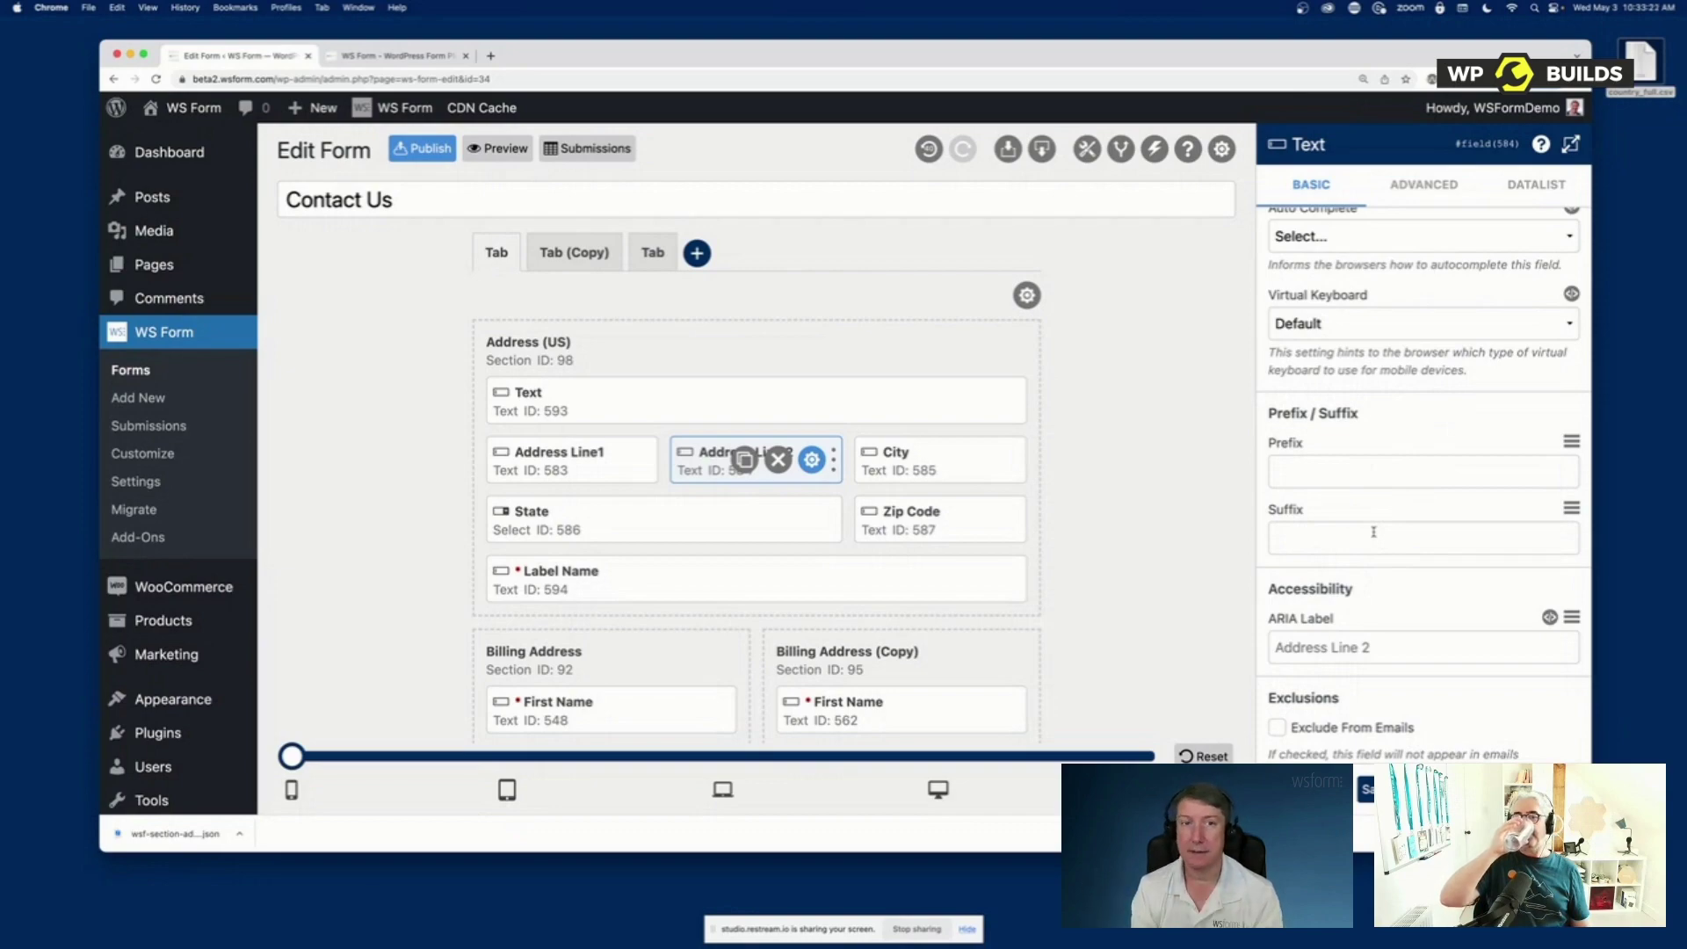
Search the WS Form website's knowledge base for "prefix" and view the demo in the "Create a Field Prefix or Suffix" article
{"action": "left_click", "coordinate": [395, 55]}
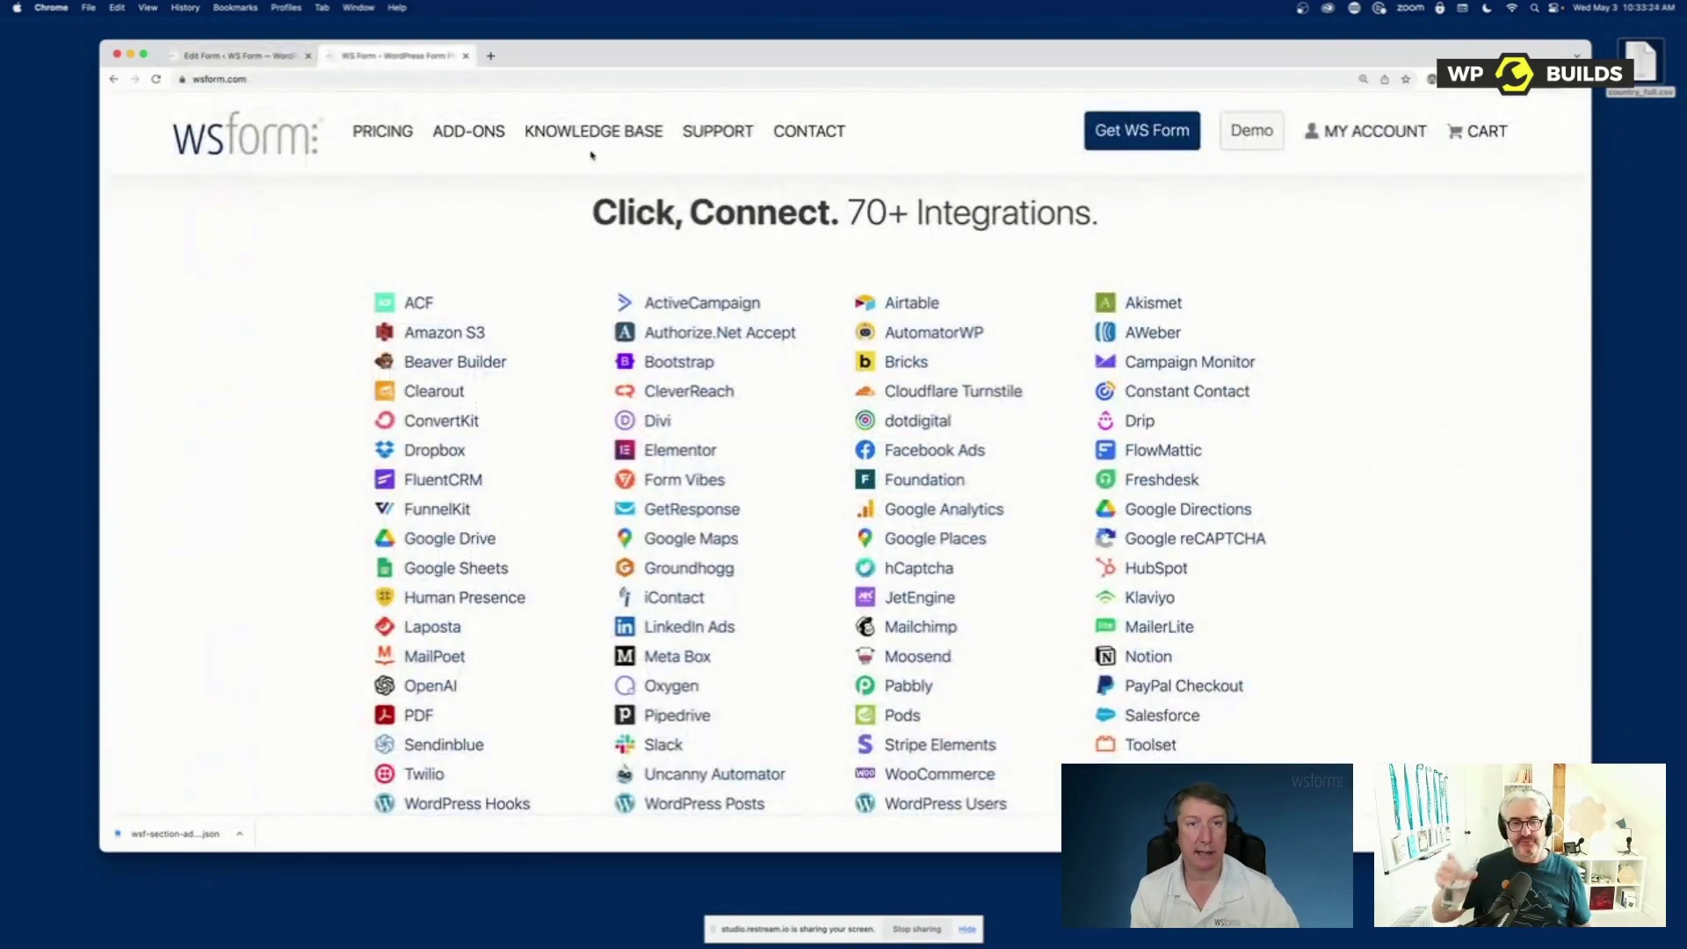
{"action": "left_click", "coordinate": [589, 145]}
{"action": "left_click", "coordinate": [263, 331]}
{"action": "type", "text": "prefix"}
{"action": "key", "text": "Return"}
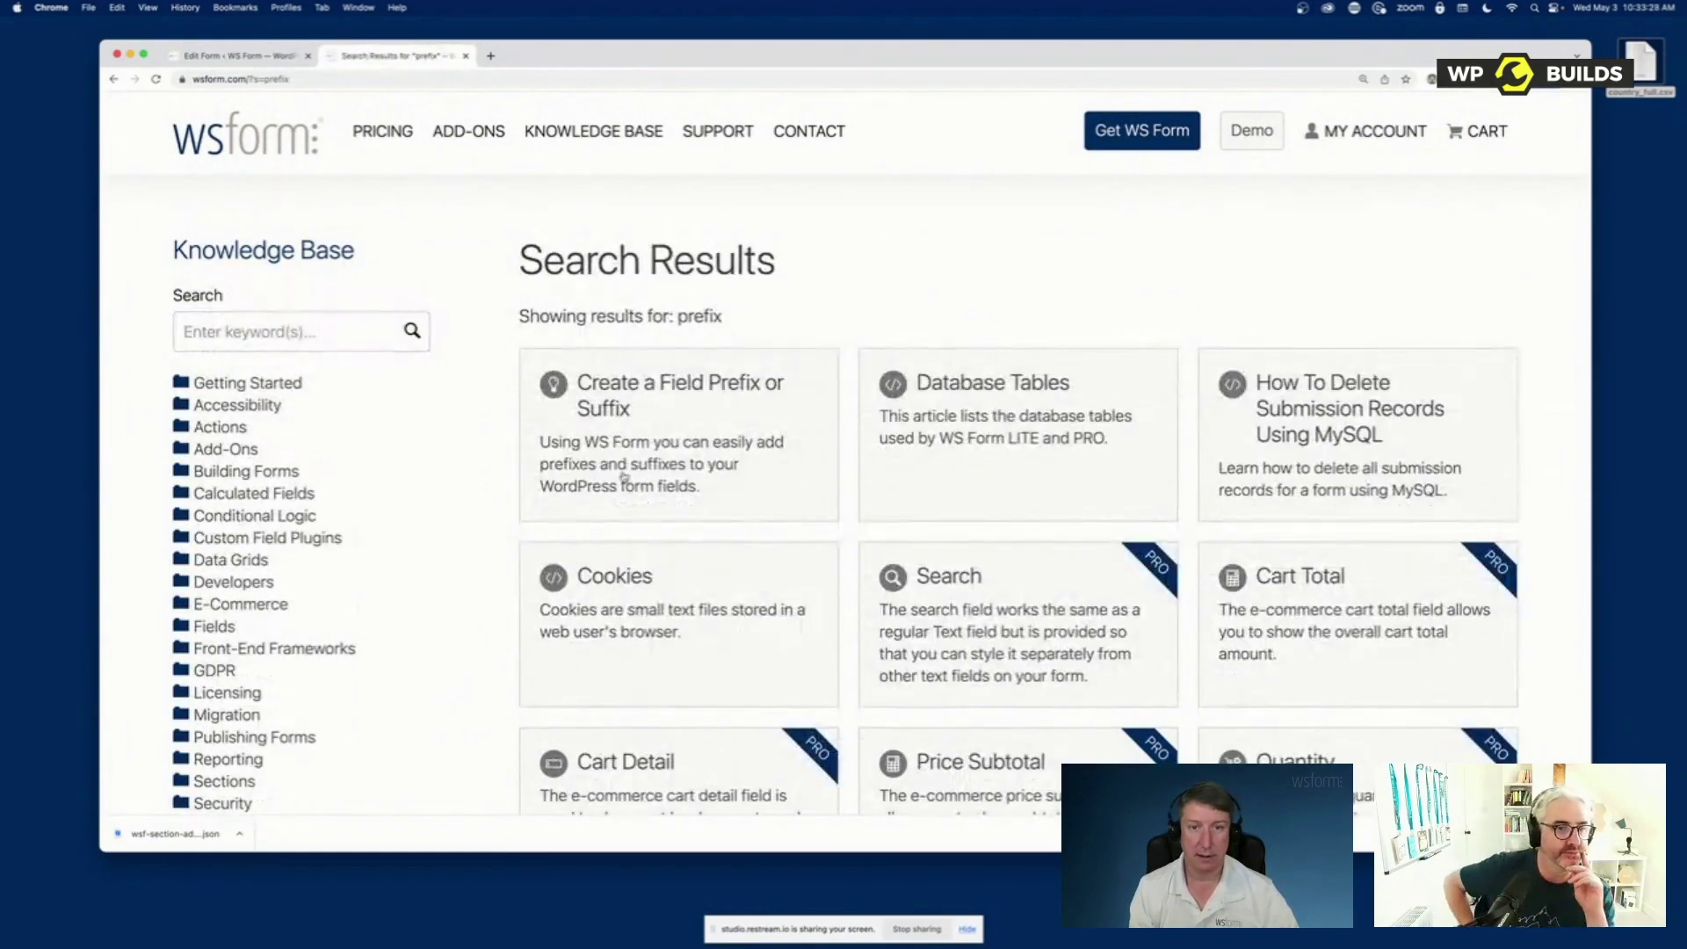
{"action": "left_click", "coordinate": [672, 431]}
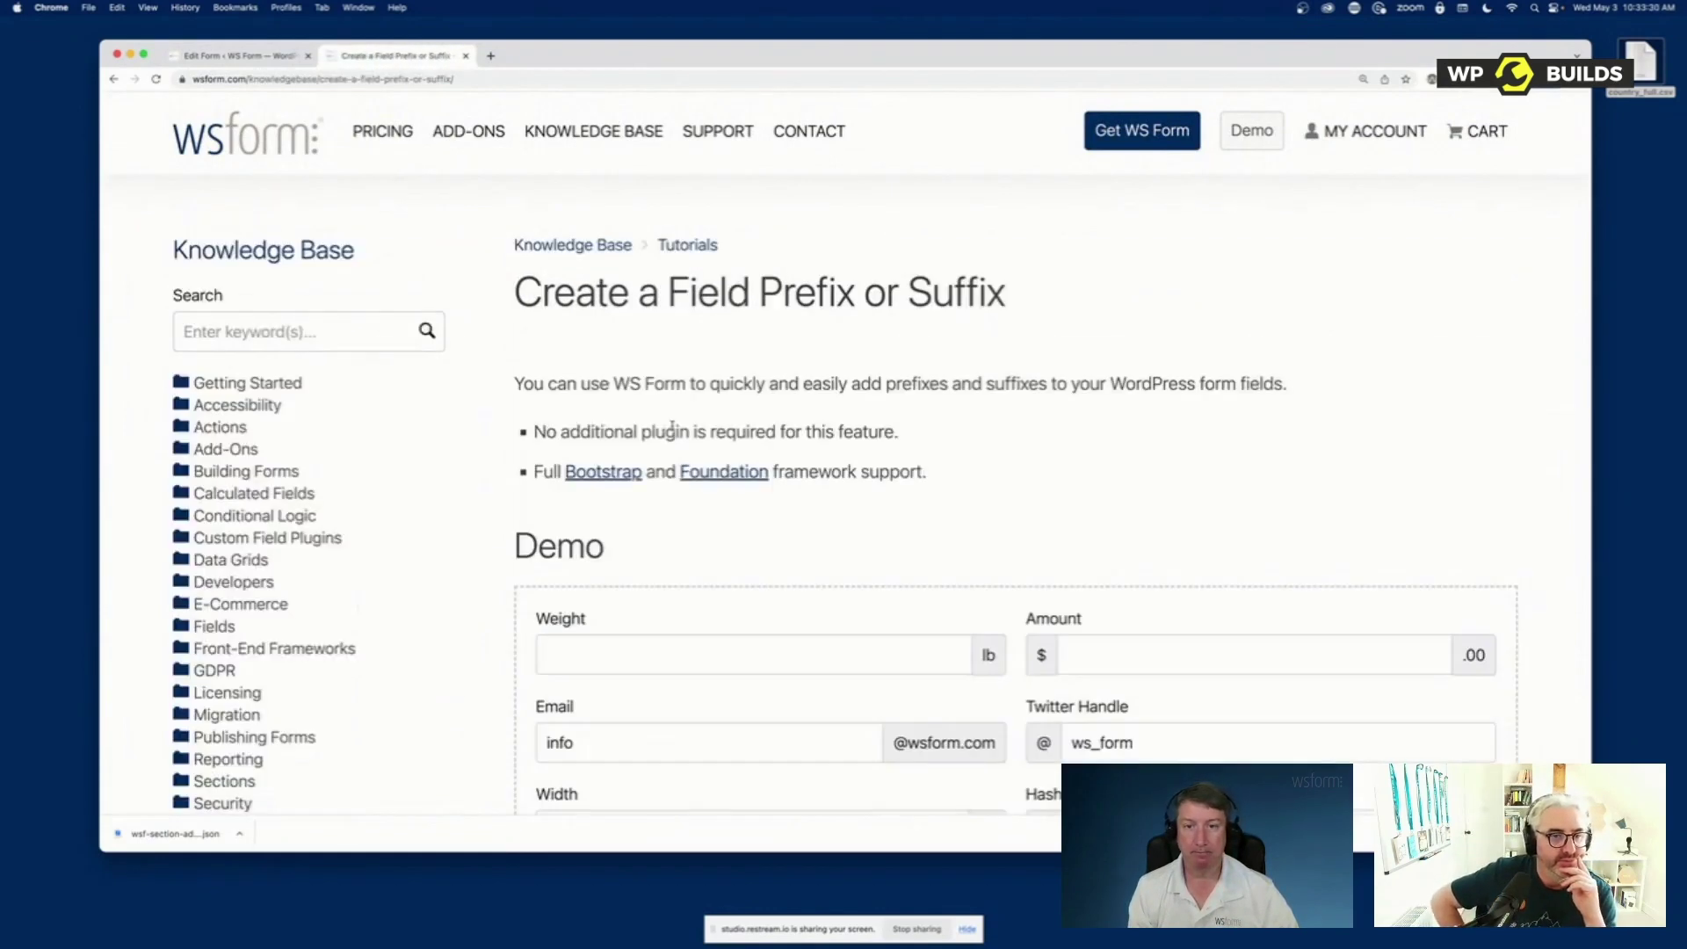
{"action": "scroll", "coordinate": [672, 426], "scroll_direction": "down", "scroll_amount": 3}
{"action": "scroll", "coordinate": [672, 425], "scroll_direction": "down", "scroll_amount": 2}
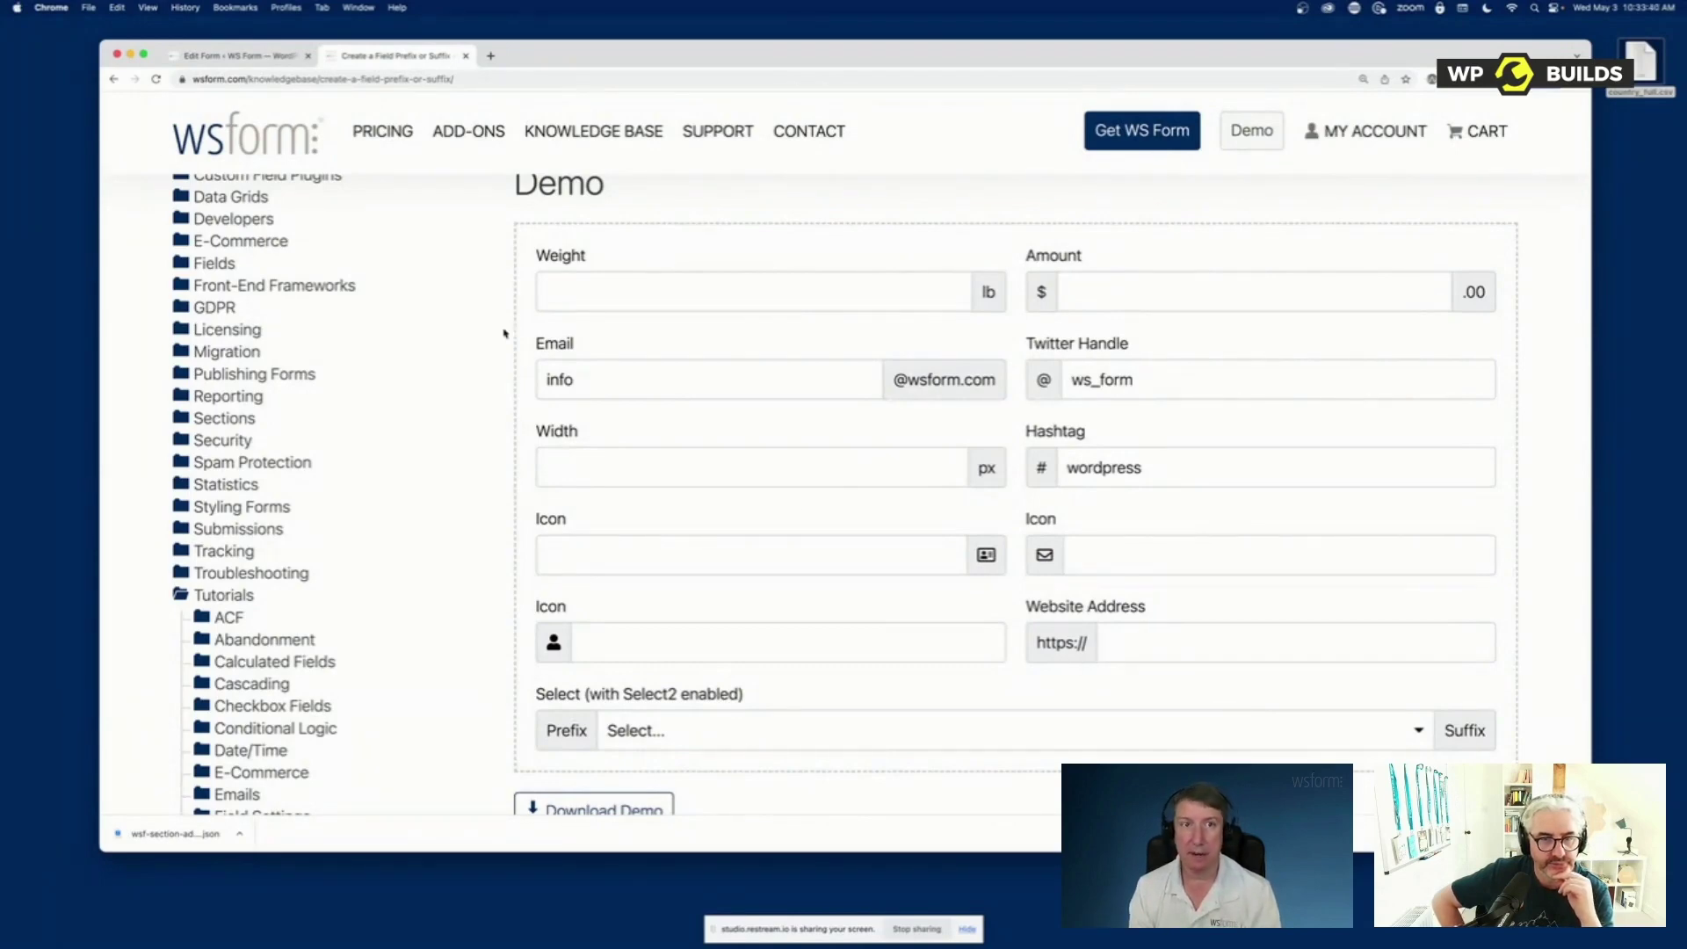
Return to the form editor and examine Address Line 2's ARIA Label setting alongside its field label
{"action": "left_click", "coordinate": [225, 55]}
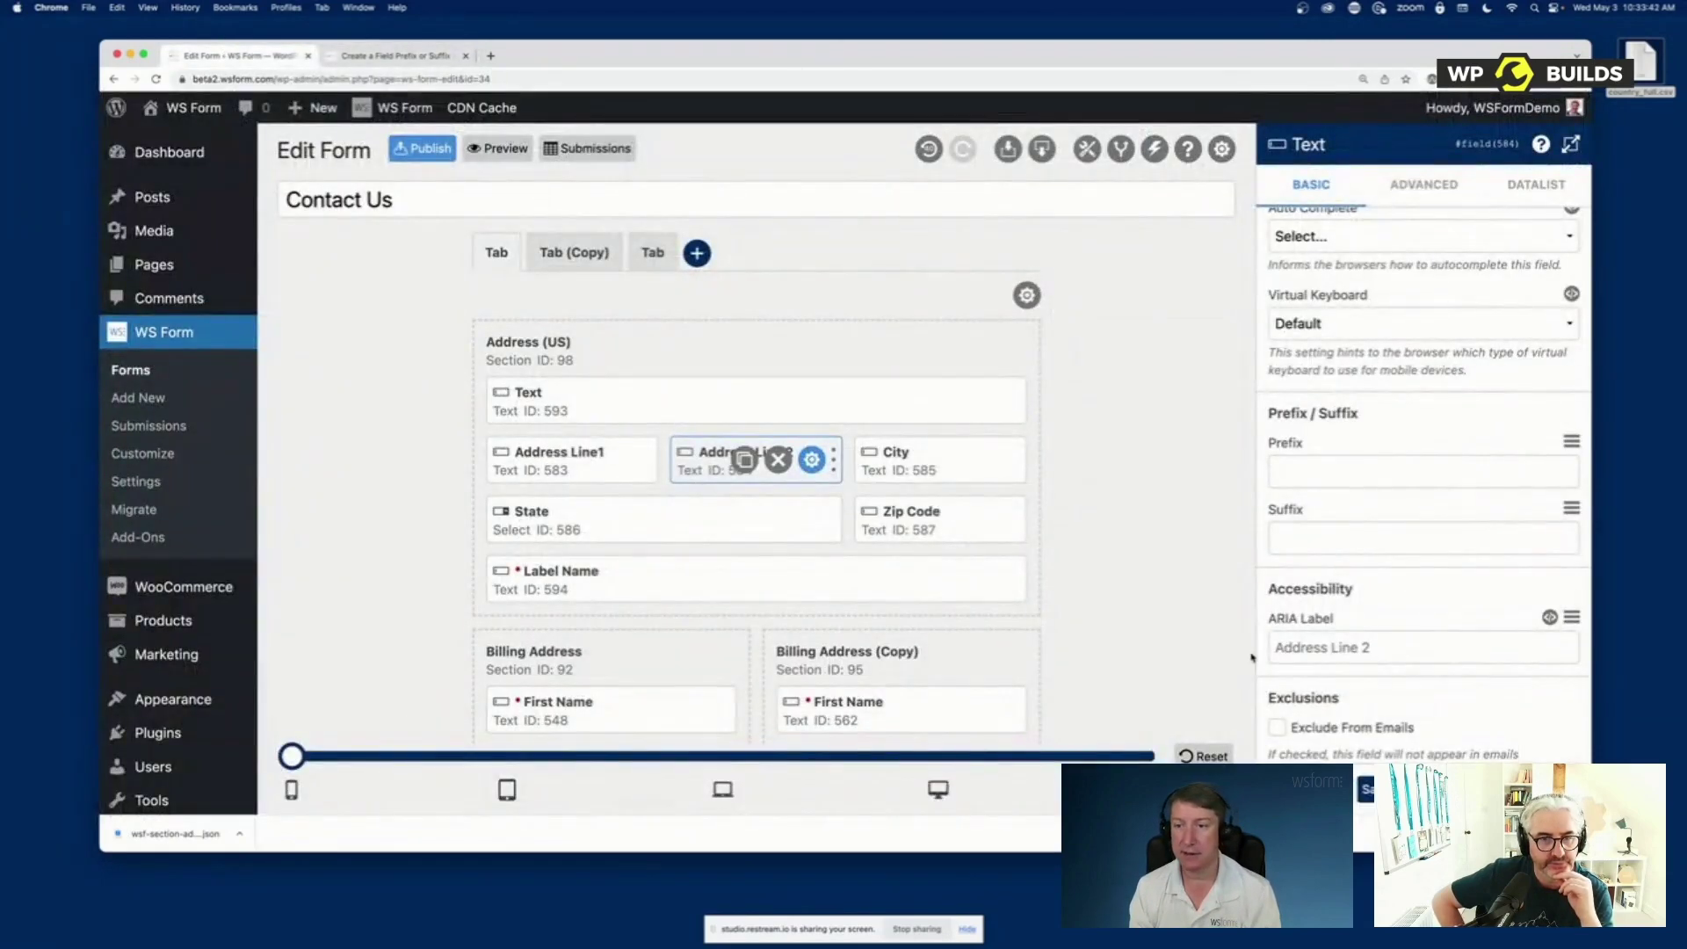
{"action": "scroll", "coordinate": [1344, 650], "scroll_direction": "down", "scroll_amount": 5}
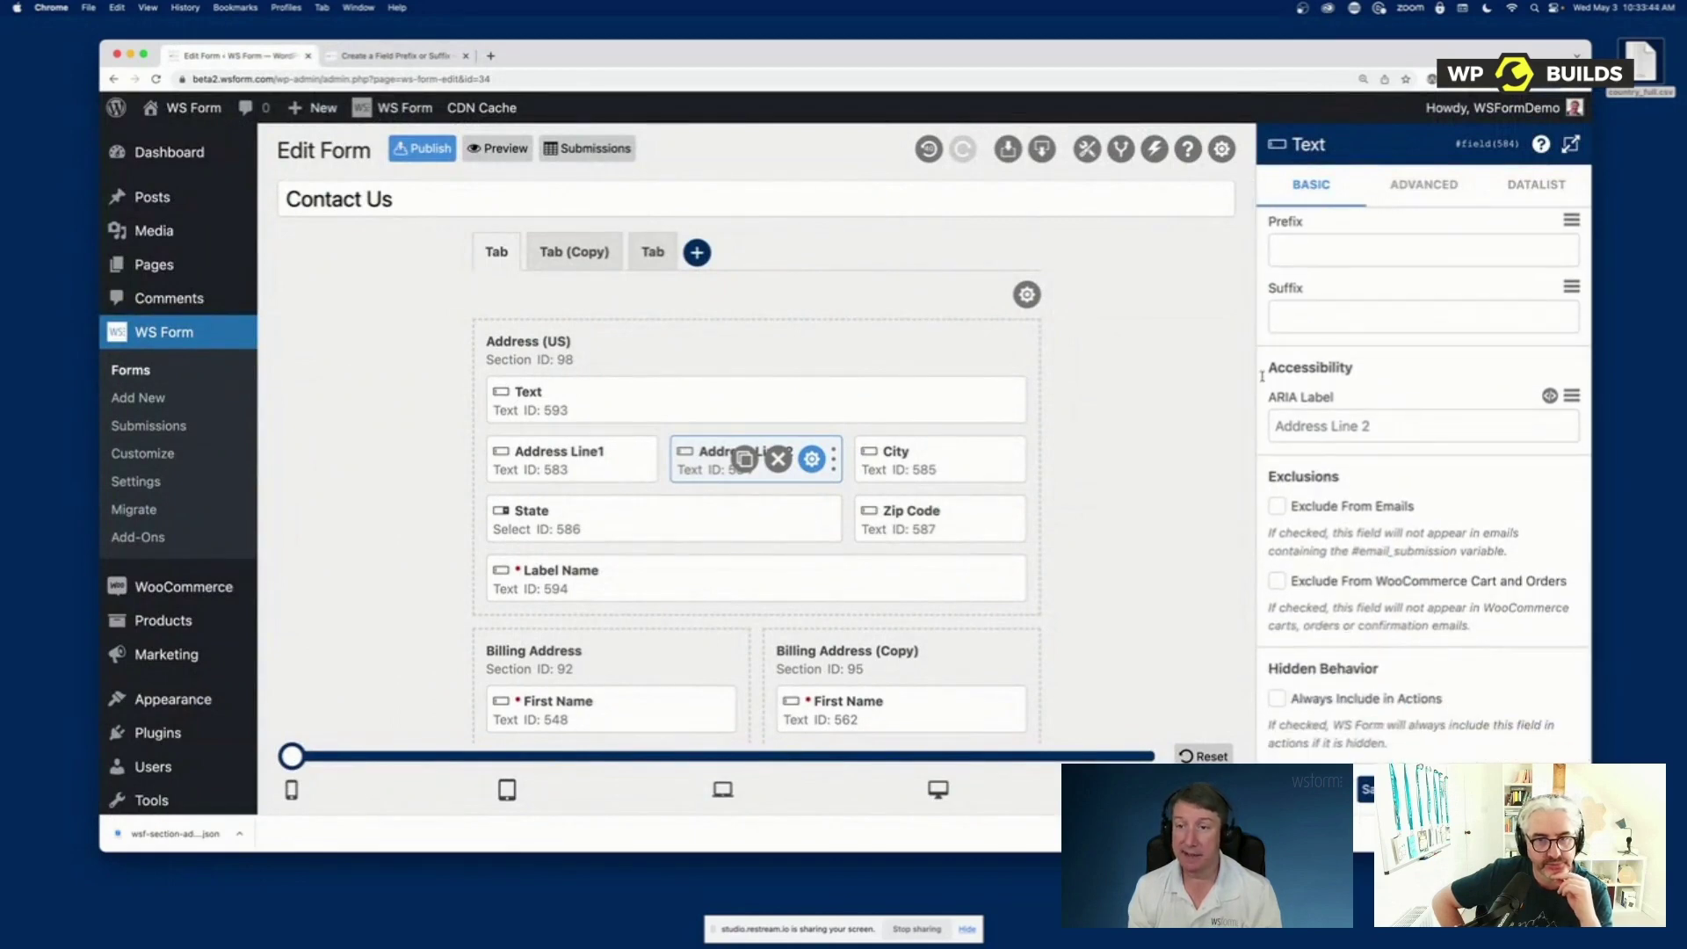
{"action": "left_click", "coordinate": [1402, 427]}
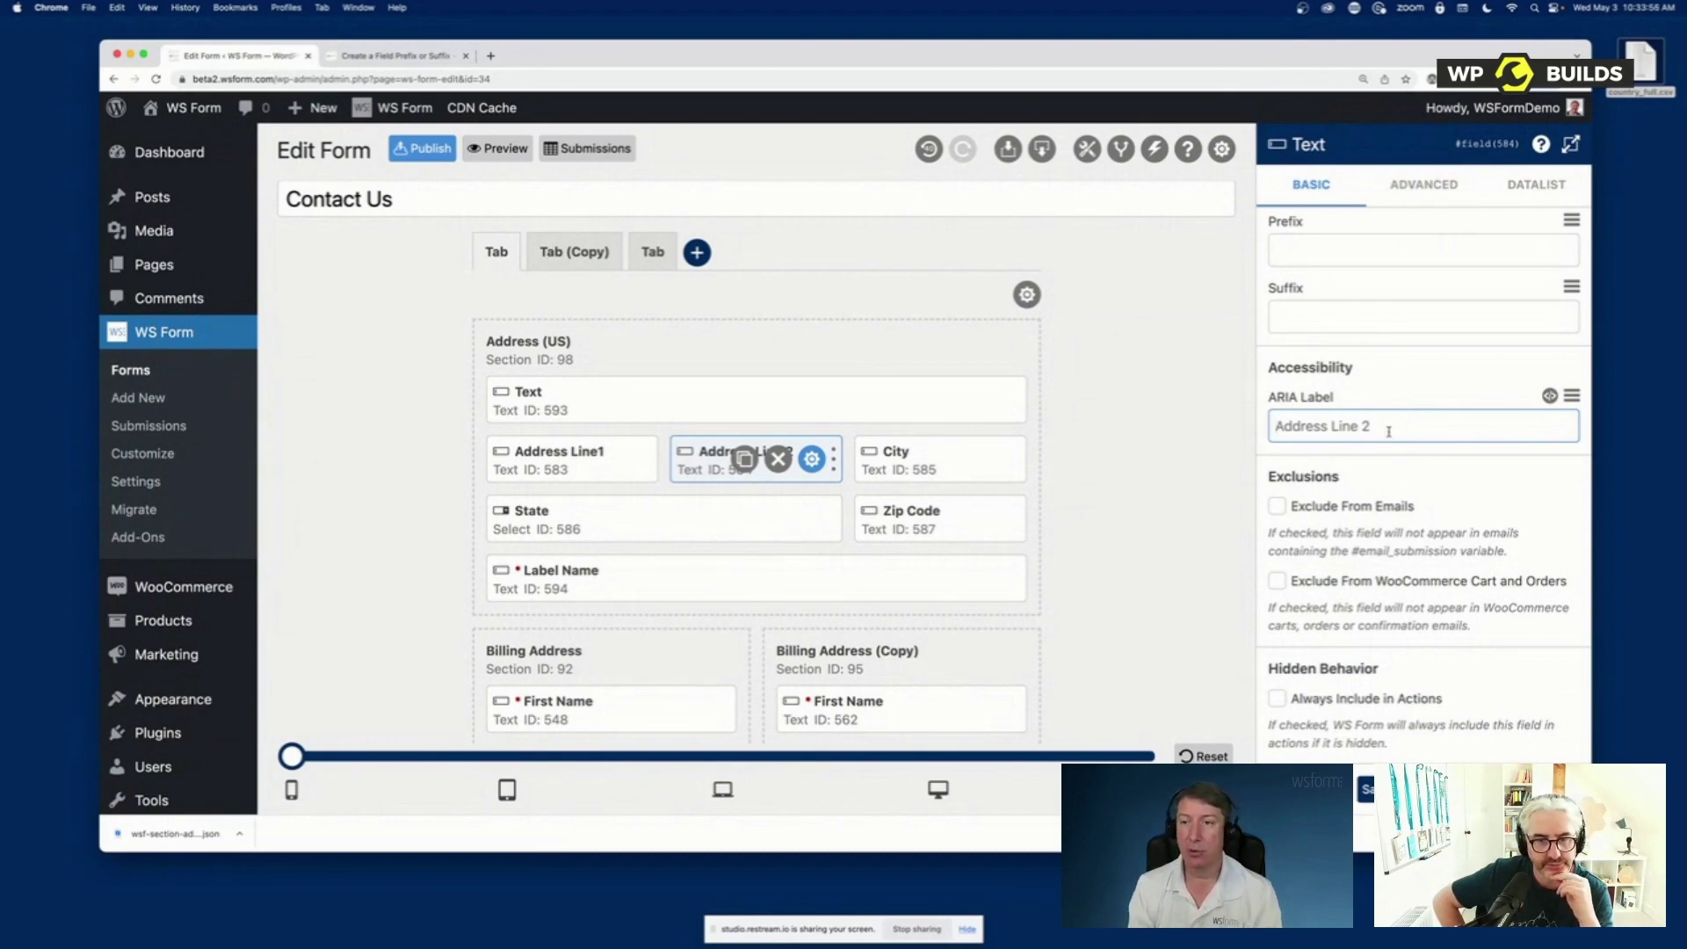
{"action": "scroll", "coordinate": [1388, 431], "scroll_direction": "up", "scroll_amount": 10}
{"action": "scroll", "coordinate": [1368, 403], "scroll_direction": "down", "scroll_amount": 3}
{"action": "scroll", "coordinate": [1368, 403], "scroll_direction": "up", "scroll_amount": 3}
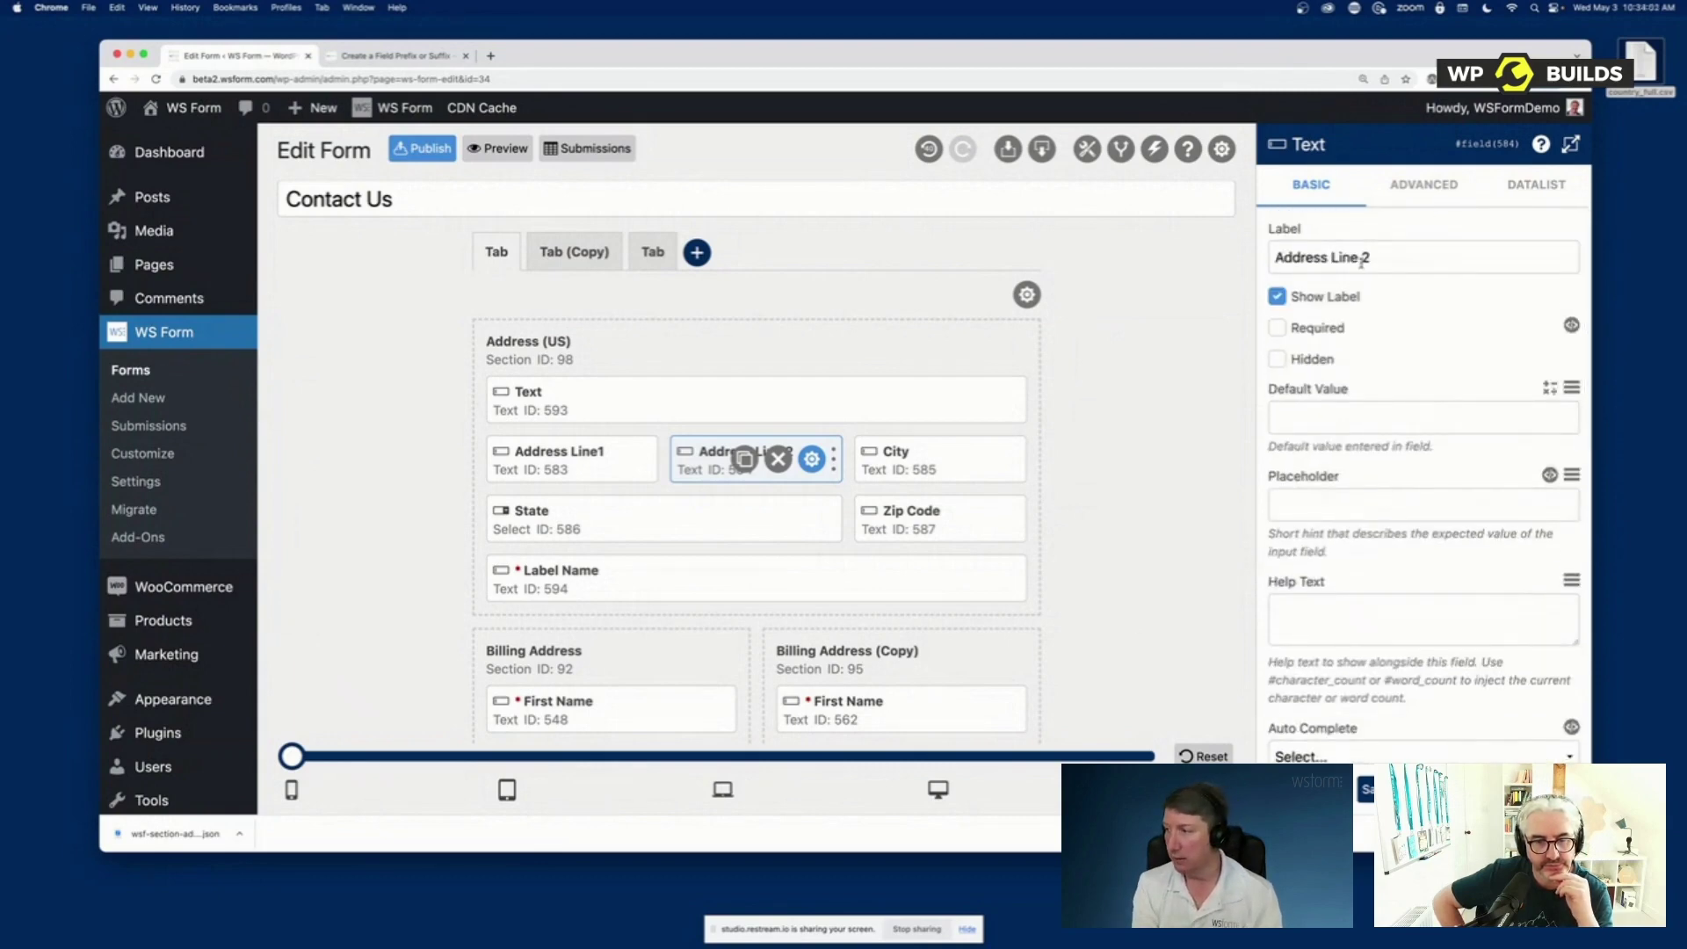
{"action": "scroll", "coordinate": [1360, 262], "scroll_direction": "down", "scroll_amount": 10}
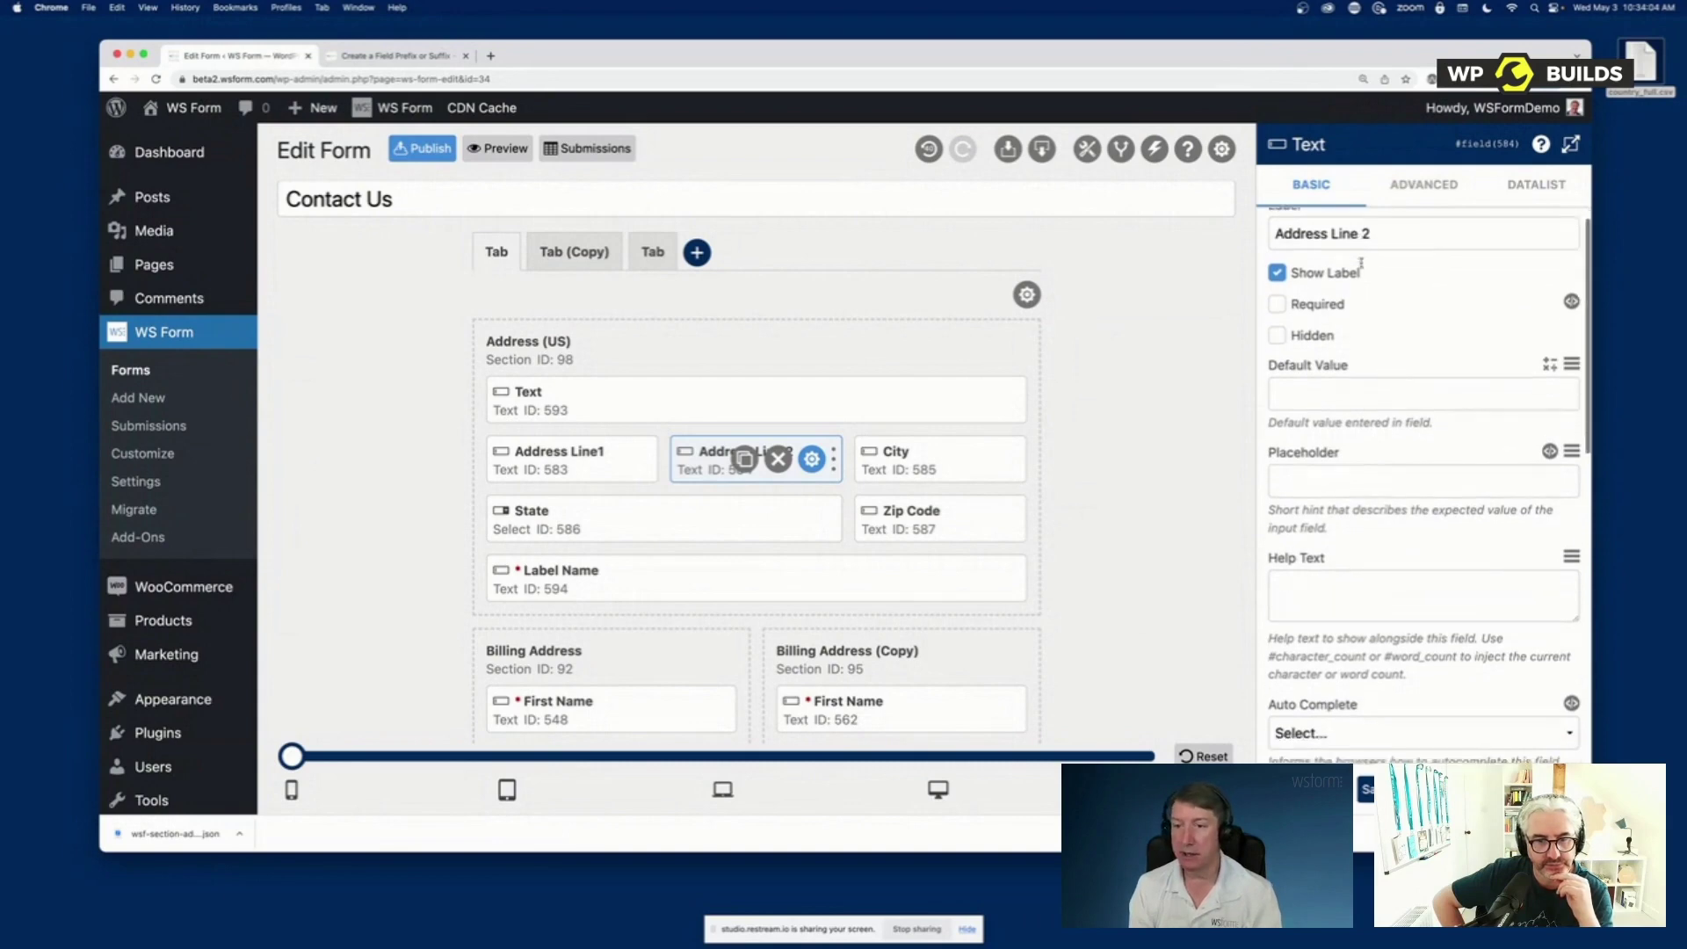
{"action": "left_click", "coordinate": [1342, 431]}
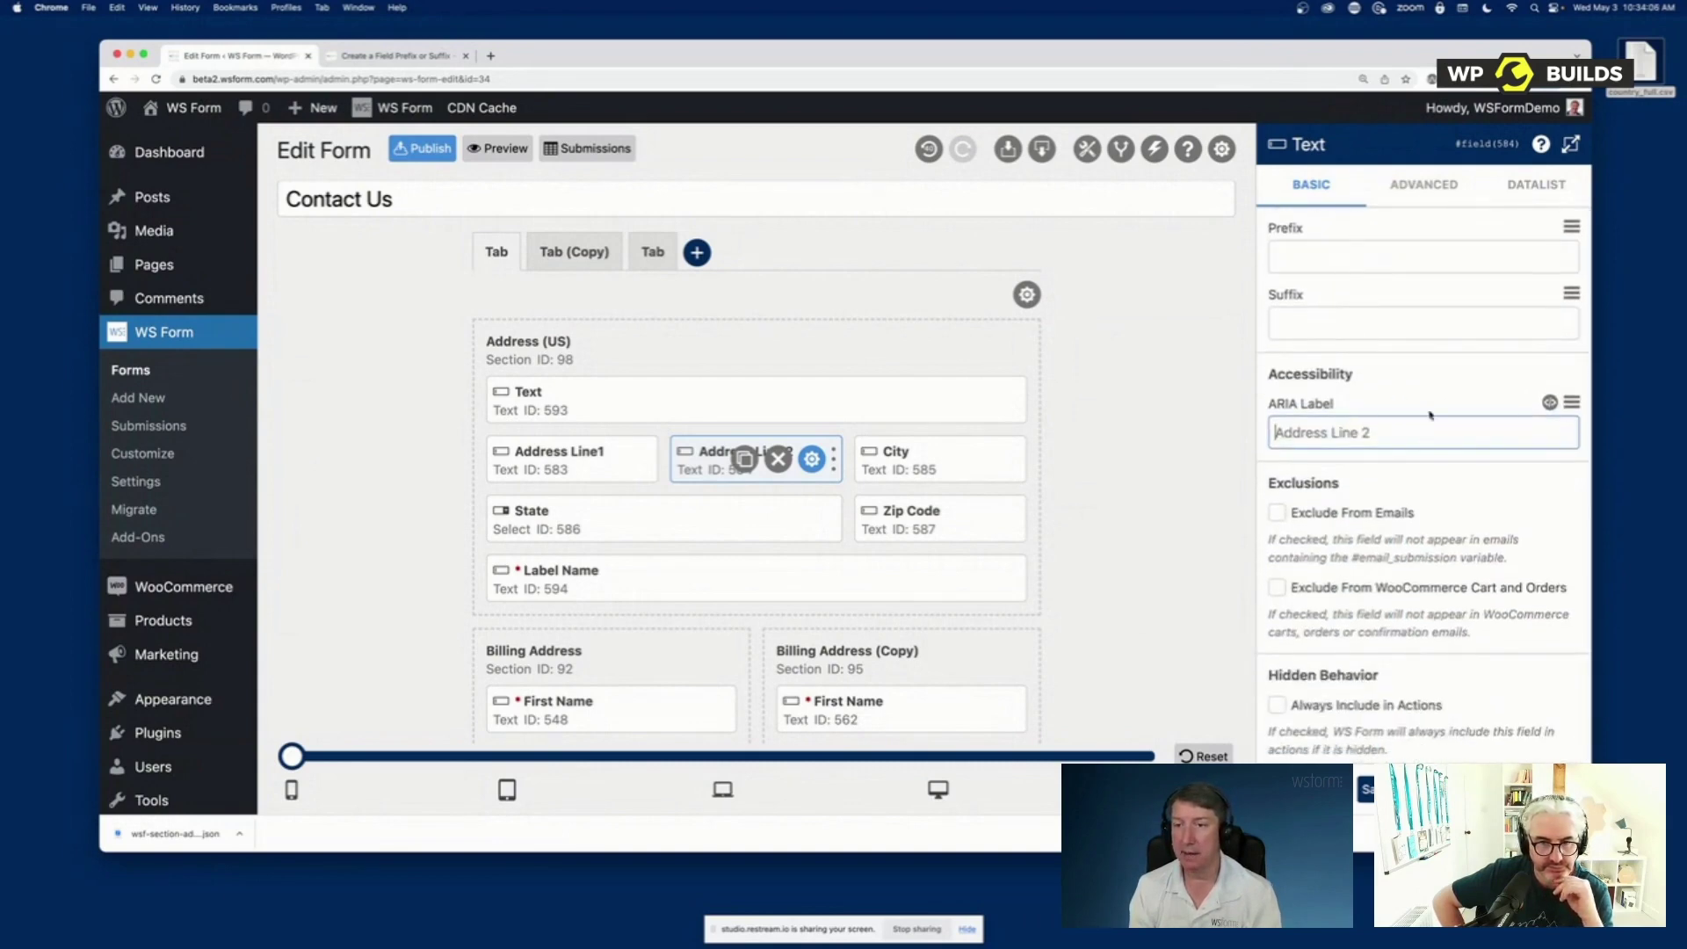
Try the ARIA Label "Enter the second line of your address" on Address Line 2 and clear it again
{"action": "type", "text": "Enter the second line of your address"}
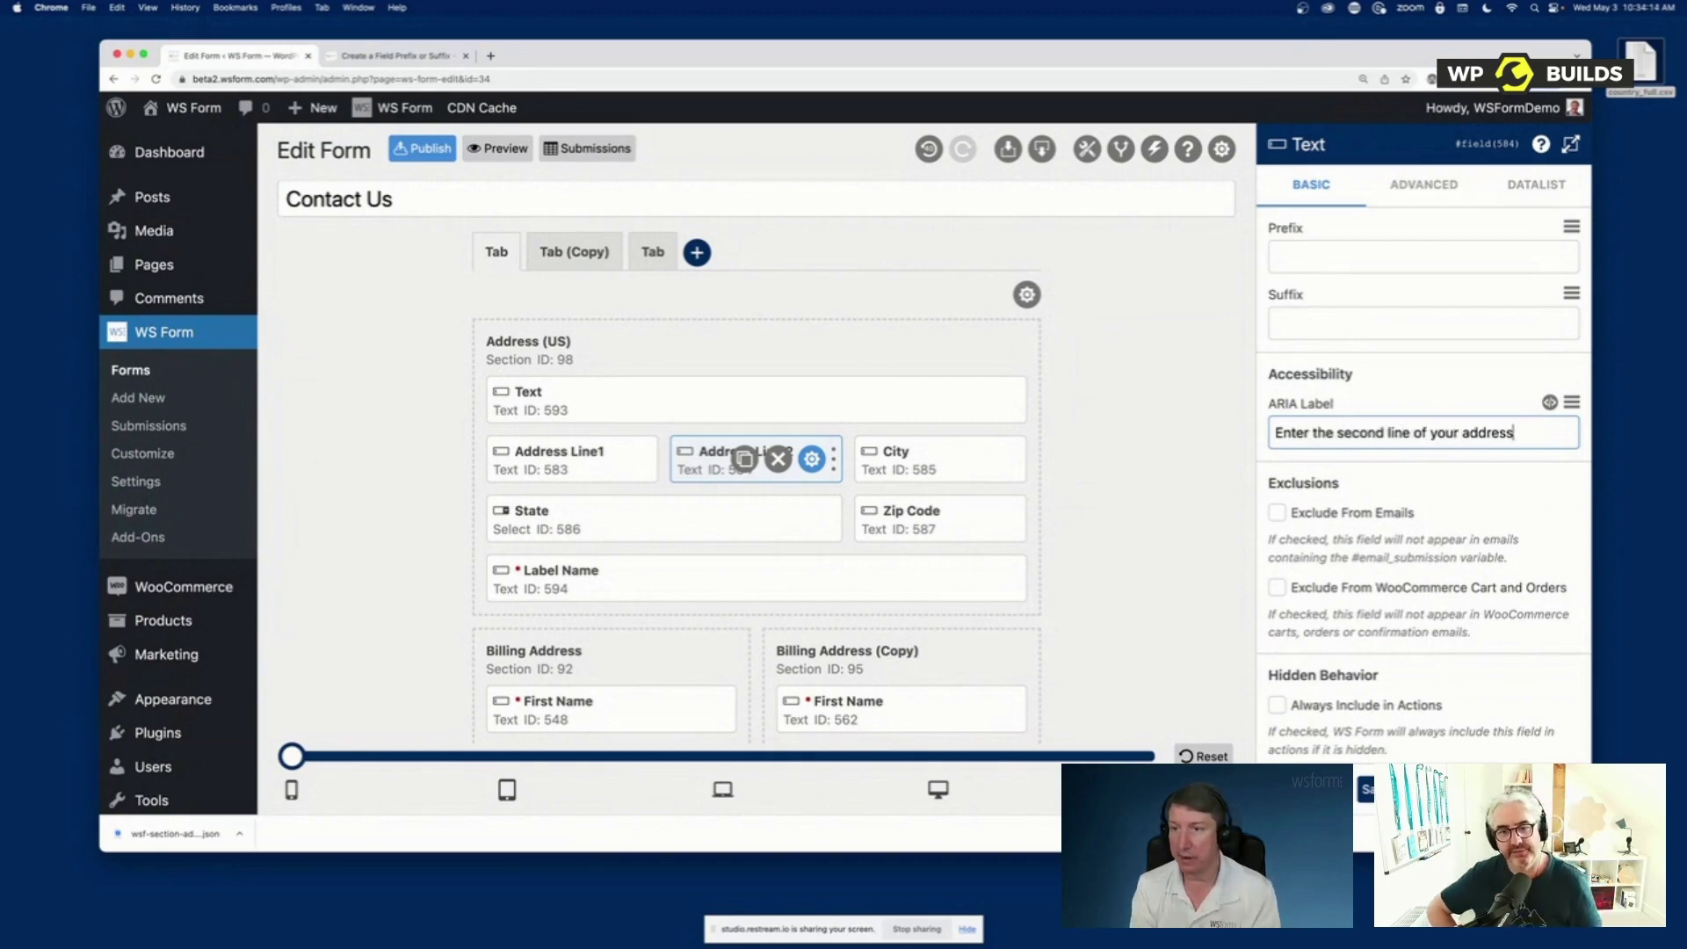
{"action": "key", "text": "super+a"}
{"action": "key", "text": "BackSpace"}
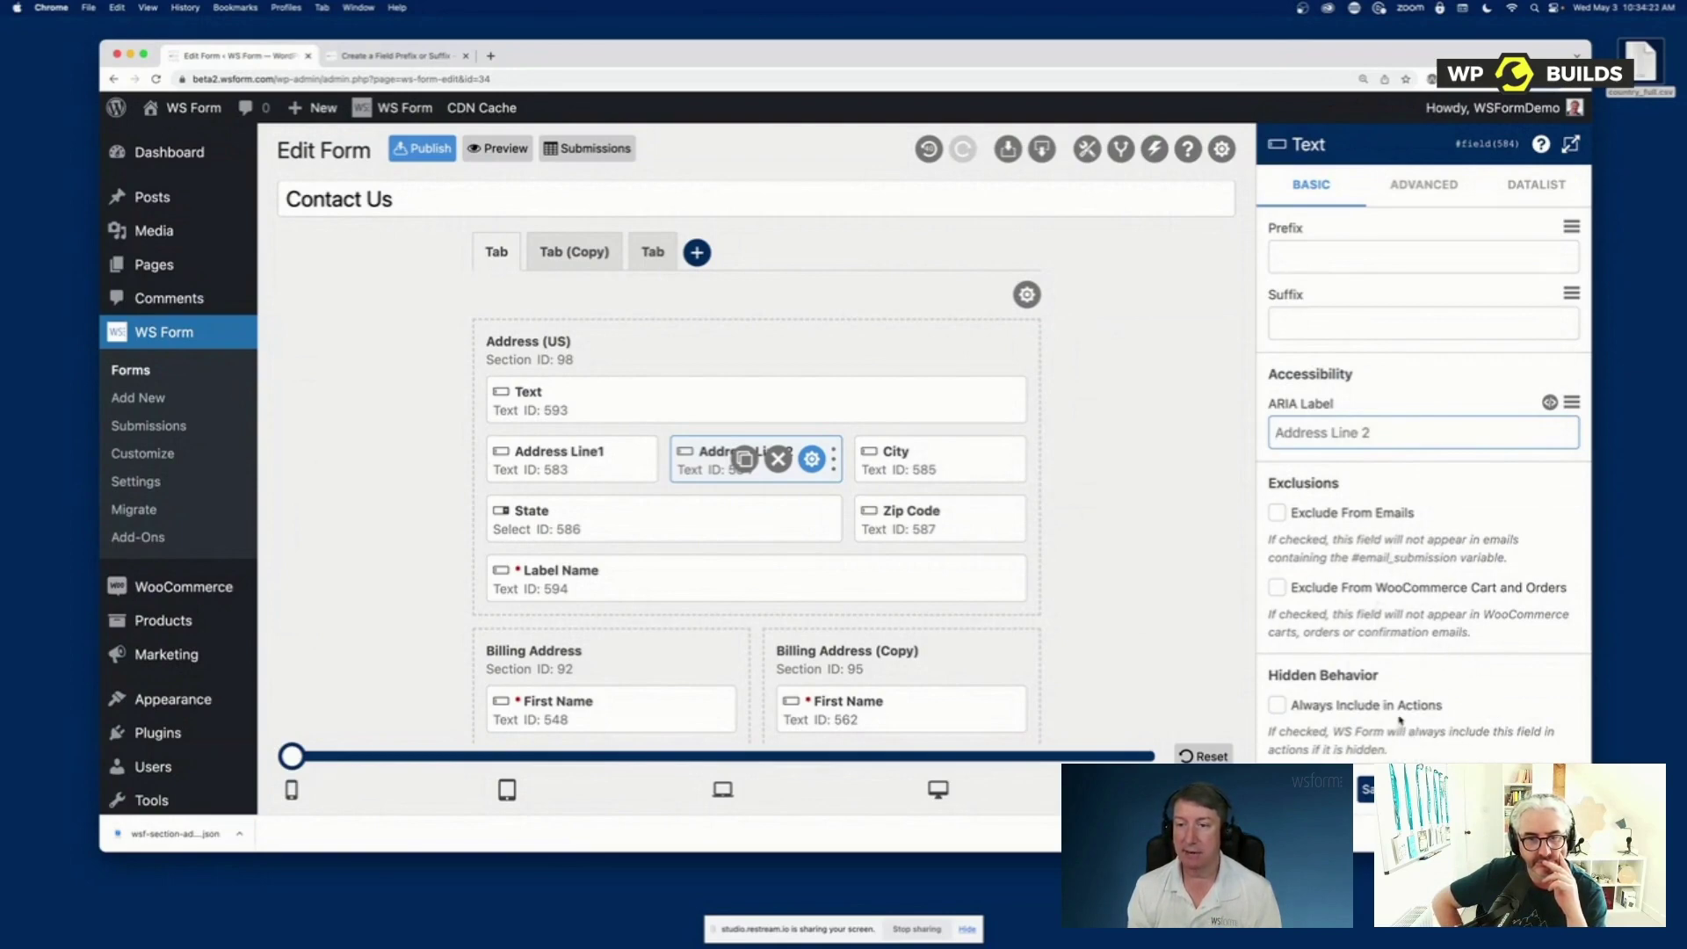
Review Address Line 2's advanced settings for style, field classes, and minimum and maximum characters and words
{"action": "scroll", "coordinate": [1399, 720], "scroll_direction": "up", "scroll_amount": 10}
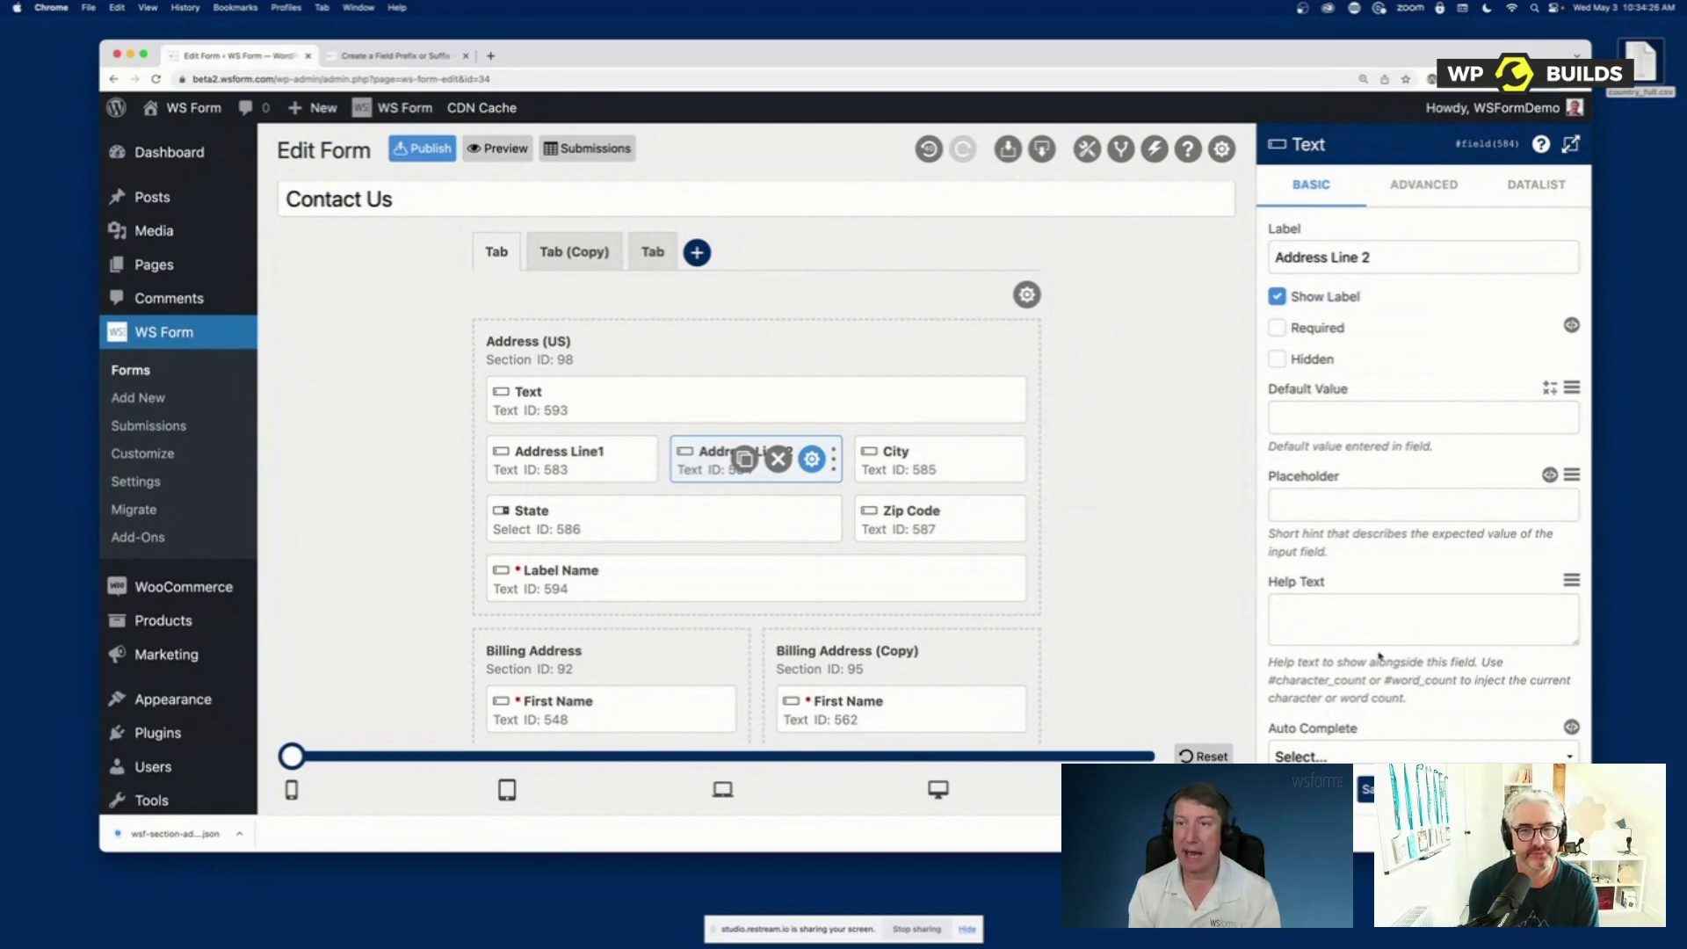
{"action": "left_click", "coordinate": [1431, 192]}
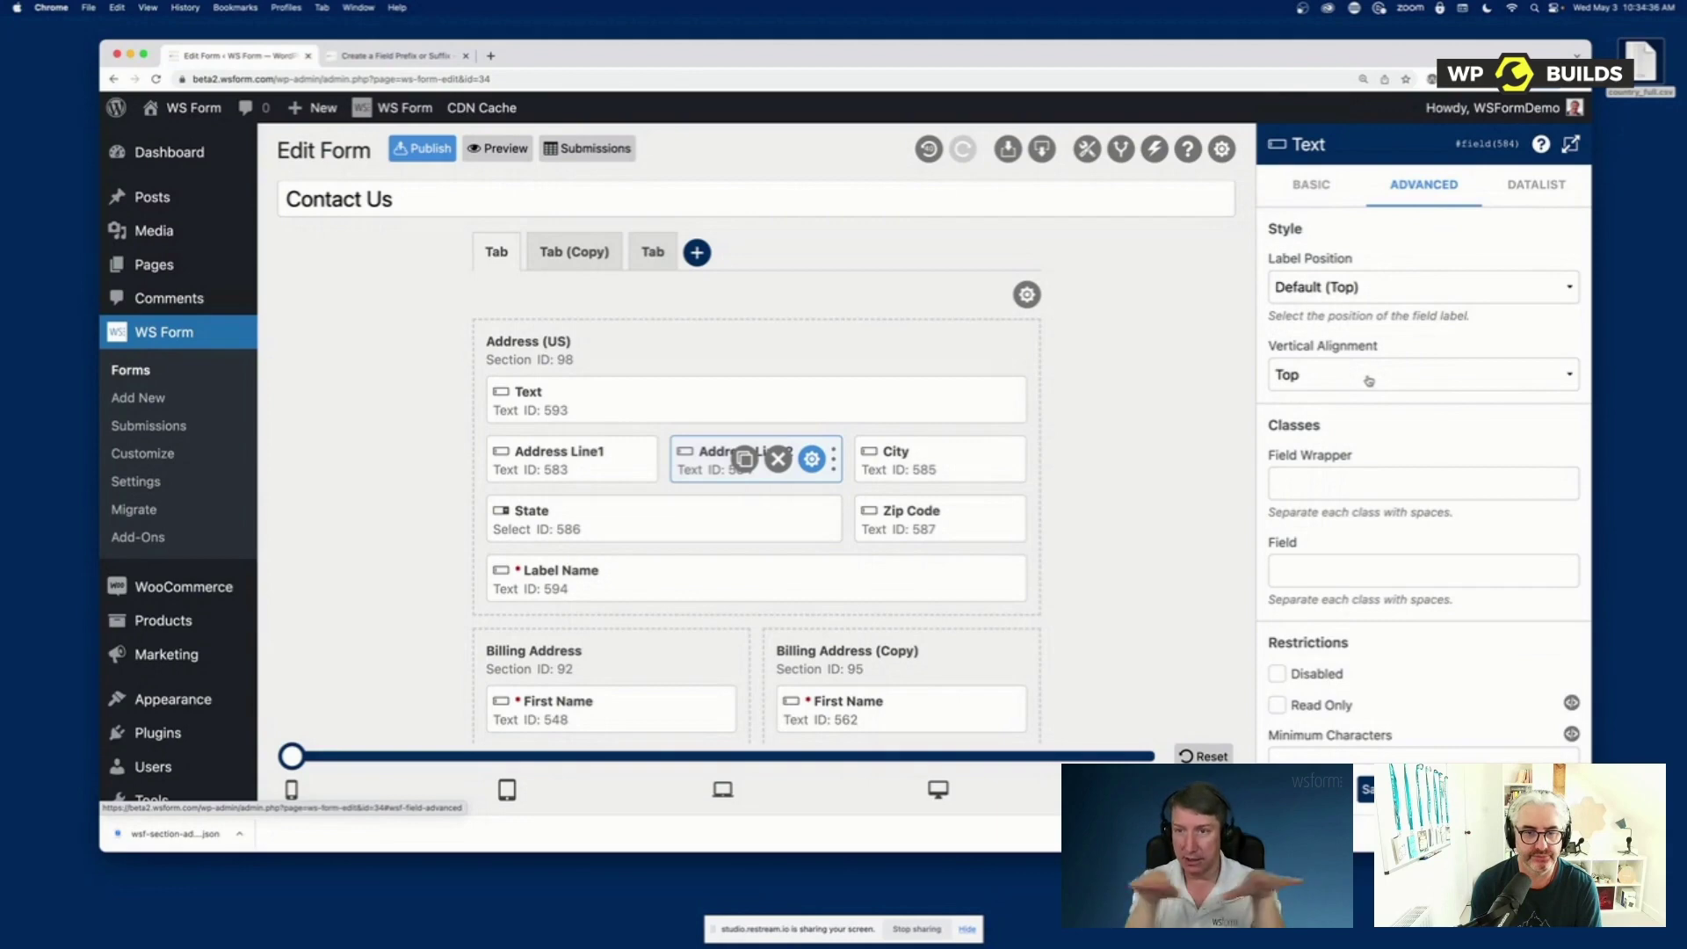
{"action": "scroll", "coordinate": [1366, 439], "scroll_direction": "down", "scroll_amount": 4}
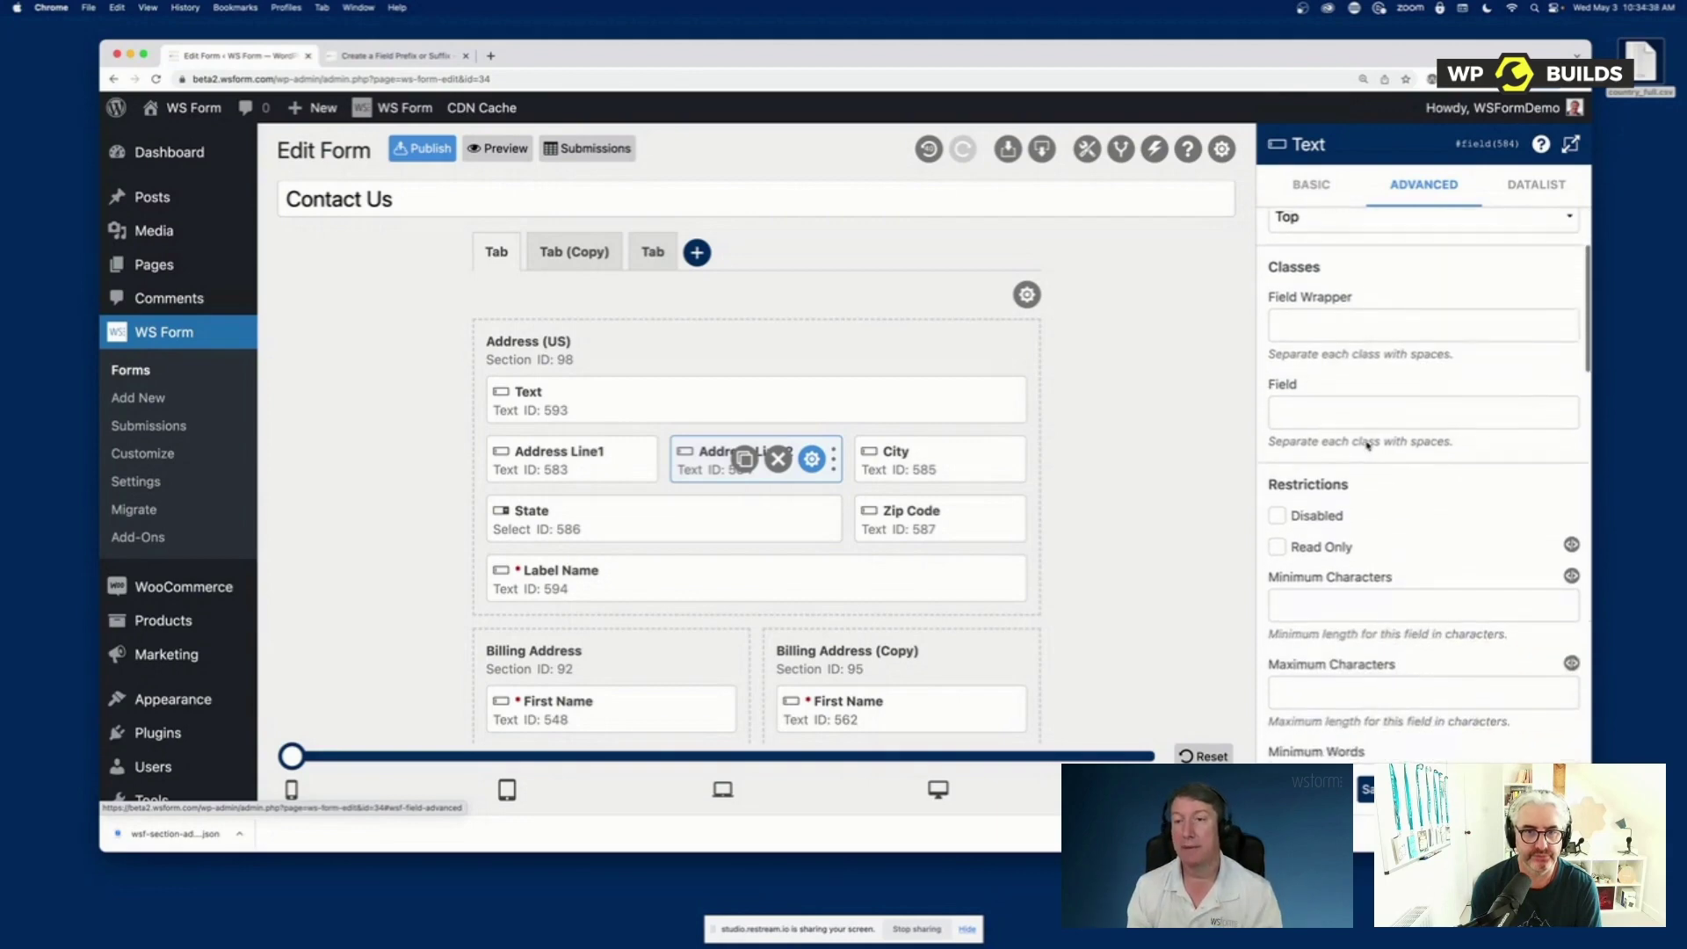
{"action": "left_click", "coordinate": [1349, 327]}
{"action": "left_click", "coordinate": [1334, 407]}
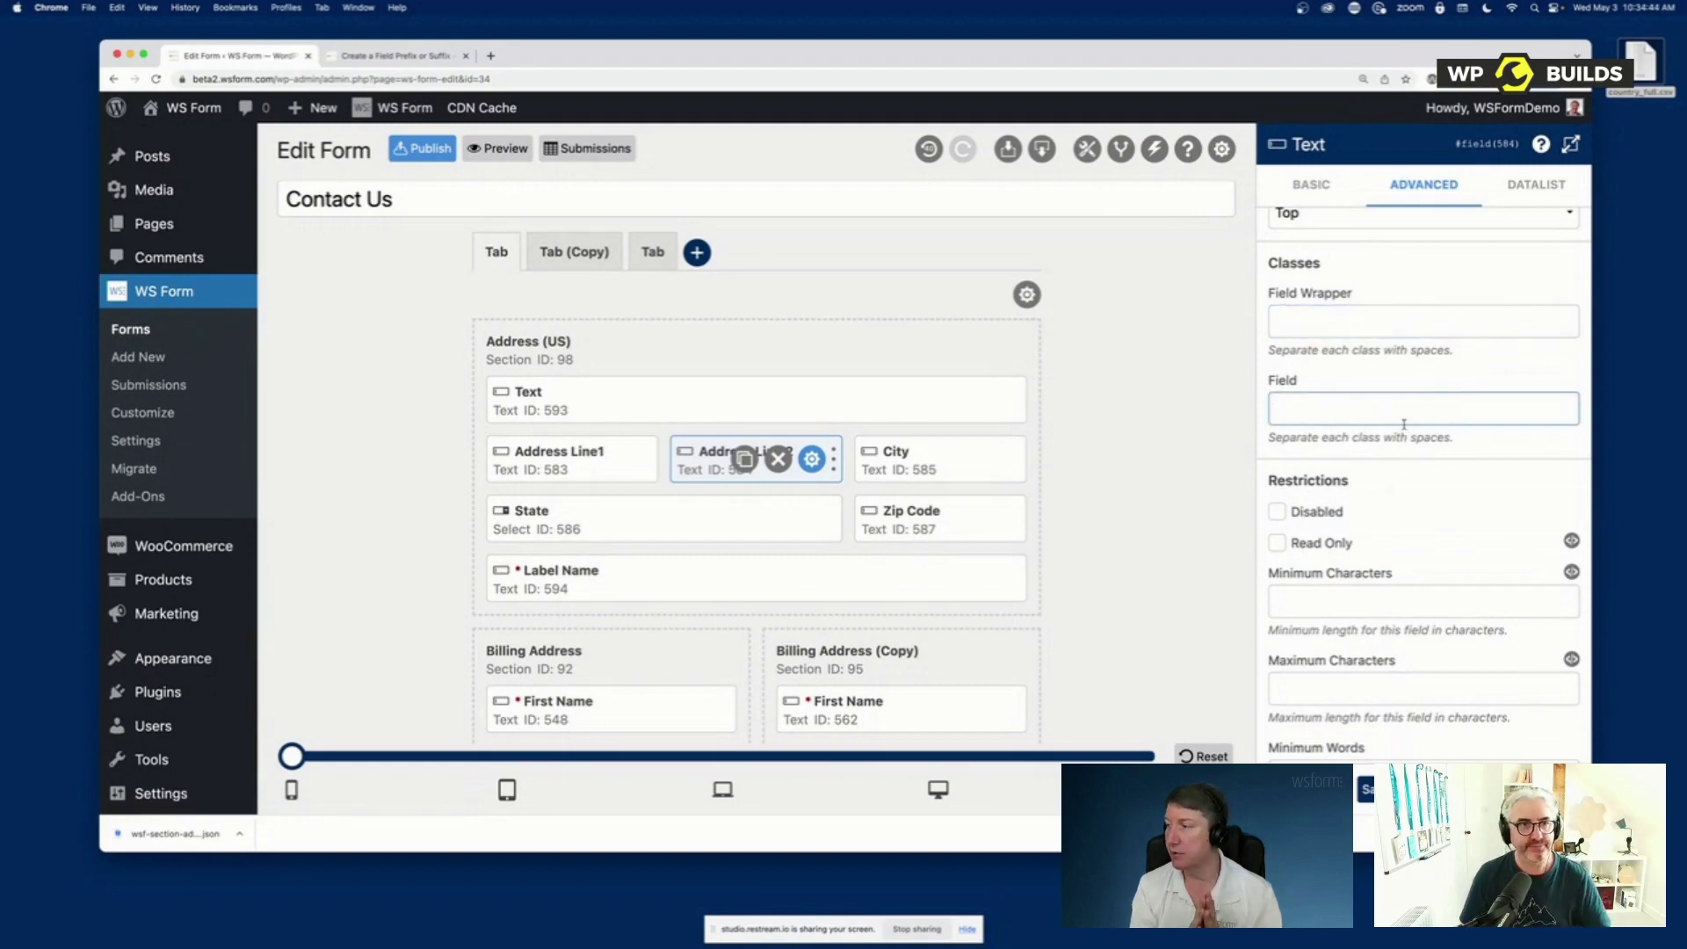
{"action": "scroll", "coordinate": [1414, 440], "scroll_direction": "down", "scroll_amount": 3}
{"action": "scroll", "coordinate": [1443, 466], "scroll_direction": "up", "scroll_amount": 1}
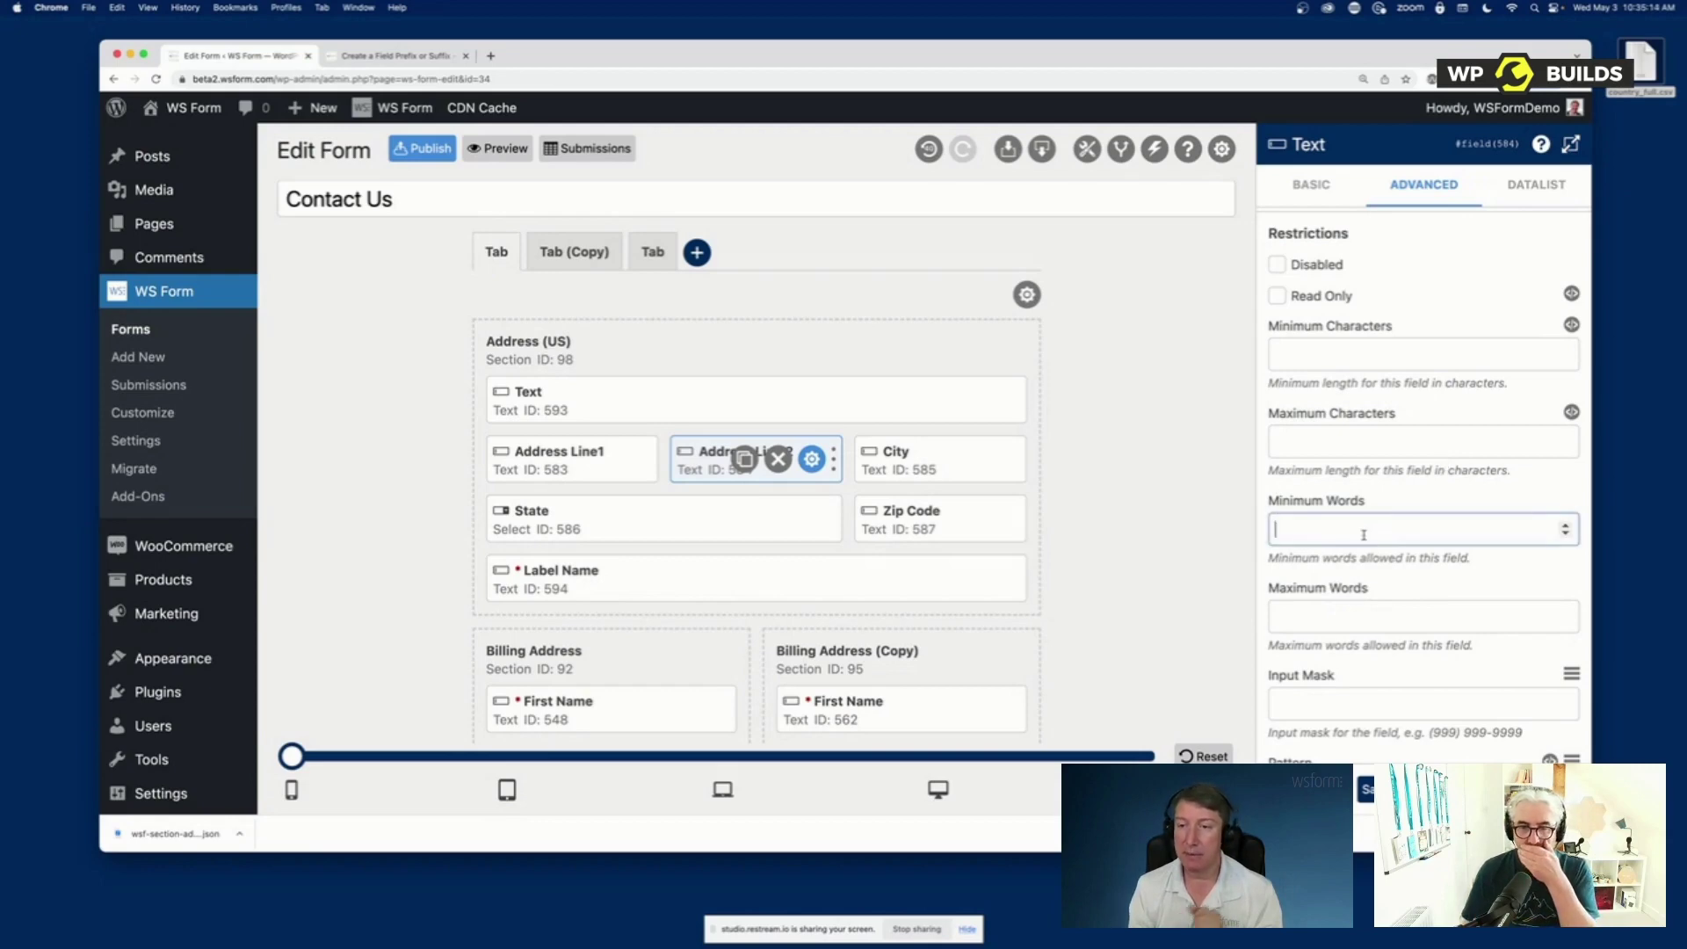
{"action": "left_click", "coordinate": [1364, 608]}
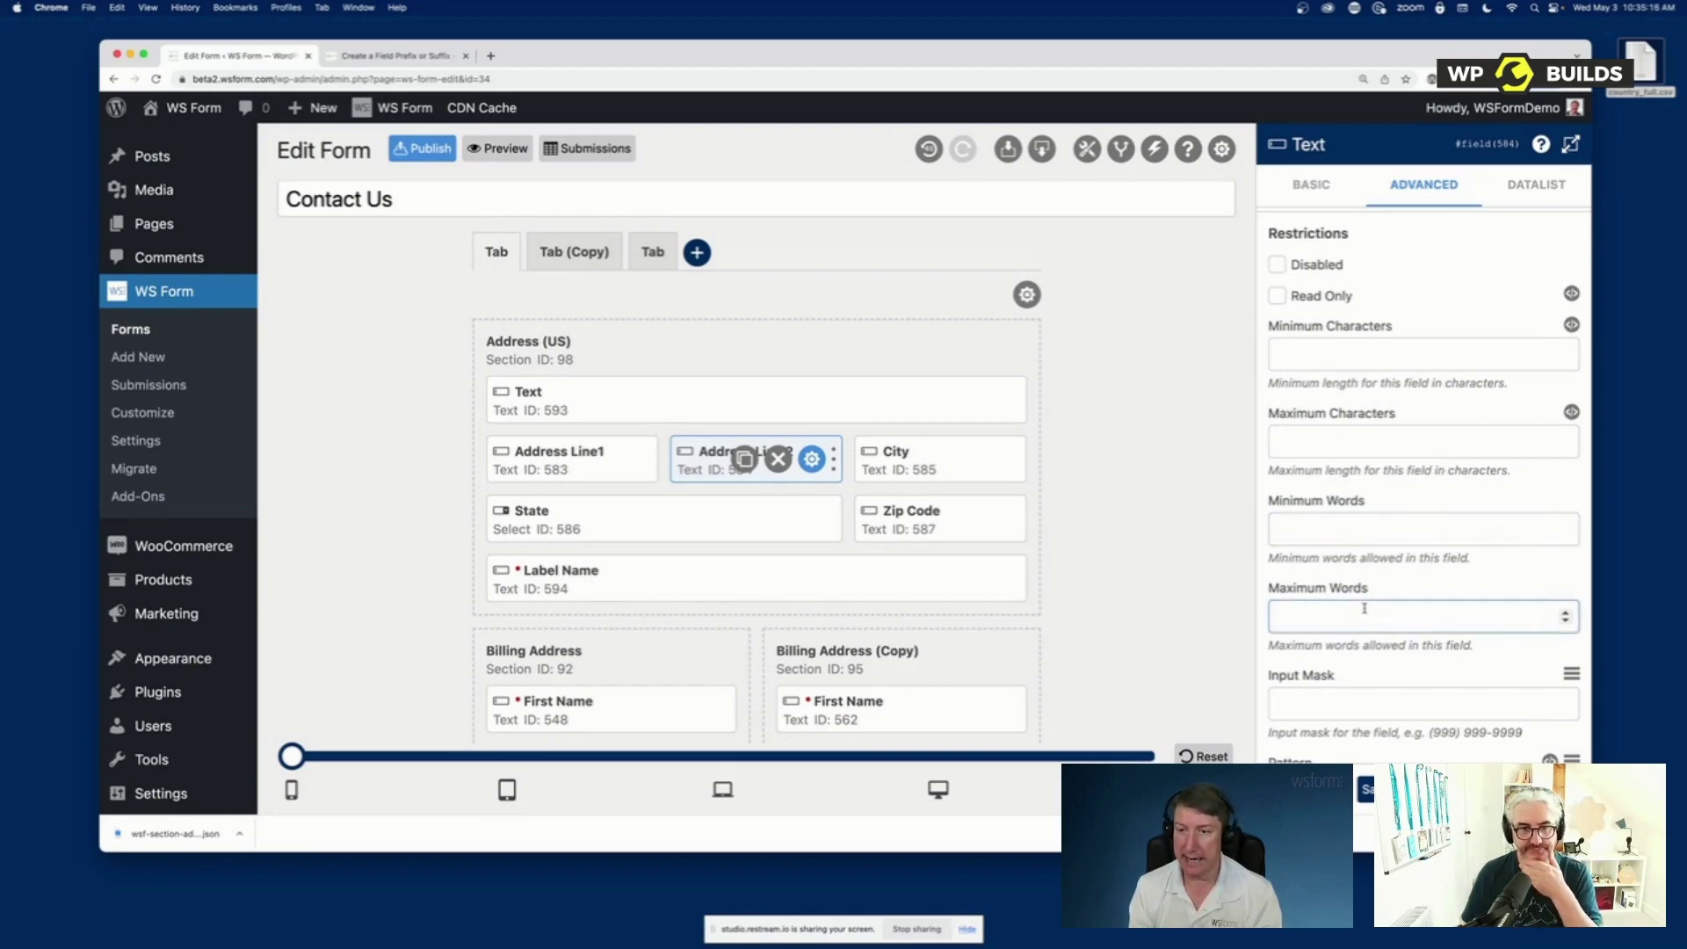
Set Address Line 2's Input Mask to AA9999 and try Input Mask Validation, switching it back off
{"action": "scroll", "coordinate": [1365, 608], "scroll_direction": "down", "scroll_amount": 5}
{"action": "left_click", "coordinate": [1326, 491]}
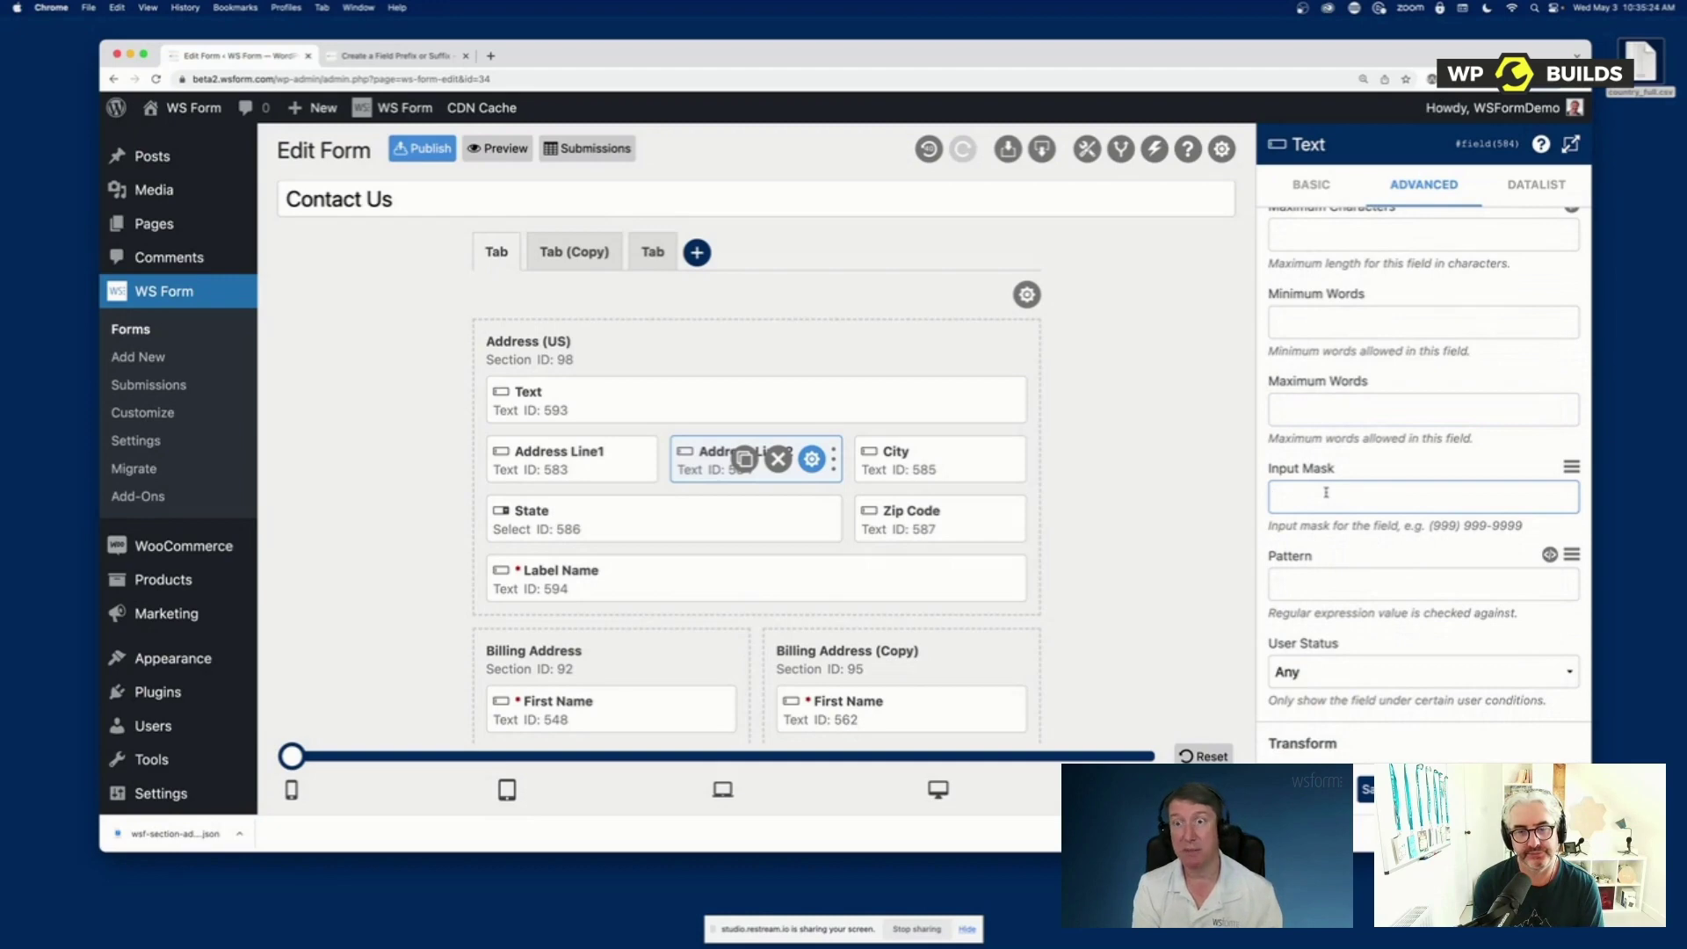
{"action": "type", "text": "AA"}
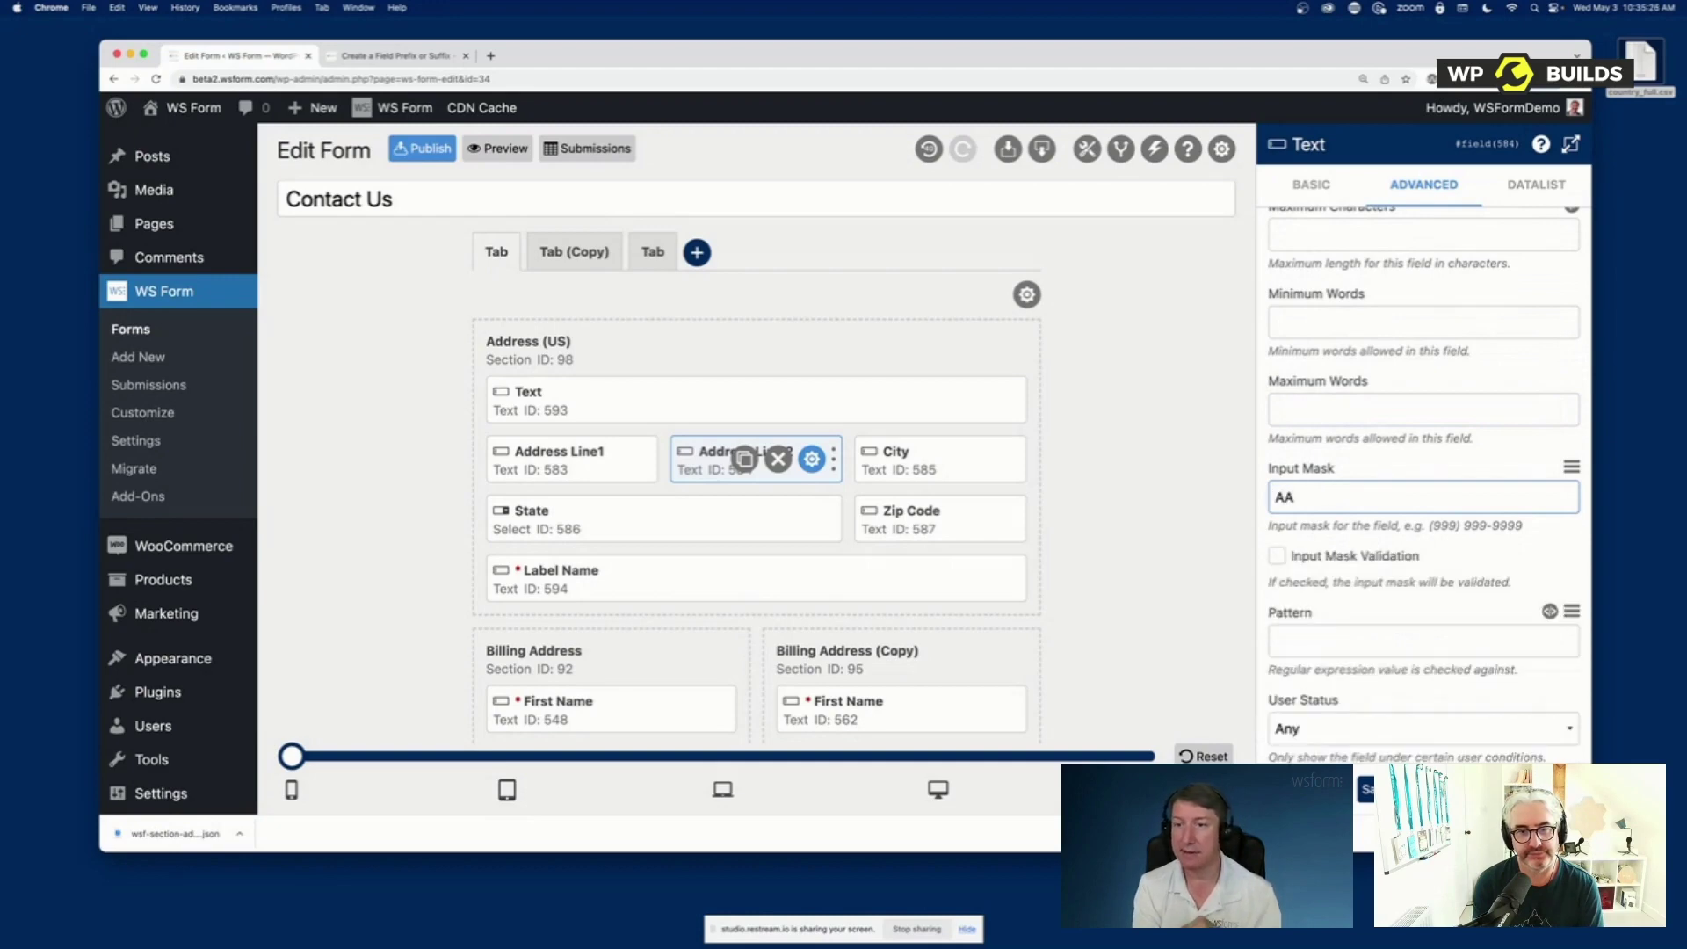
{"action": "type", "text": "9999"}
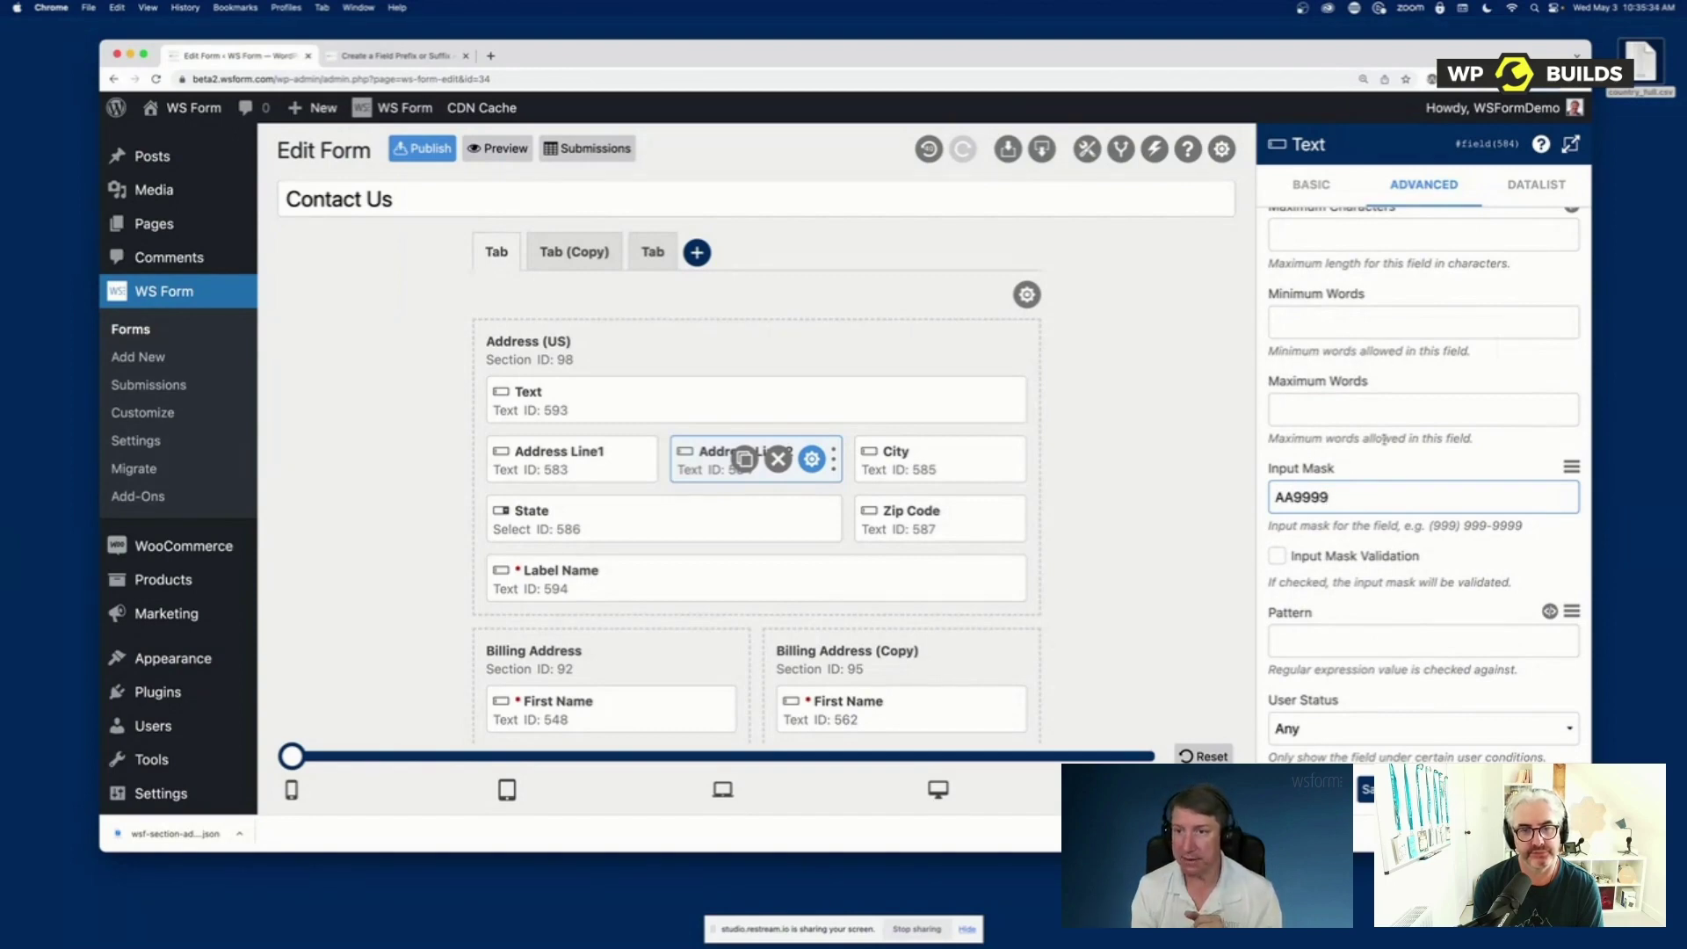
{"action": "left_click", "coordinate": [1315, 560]}
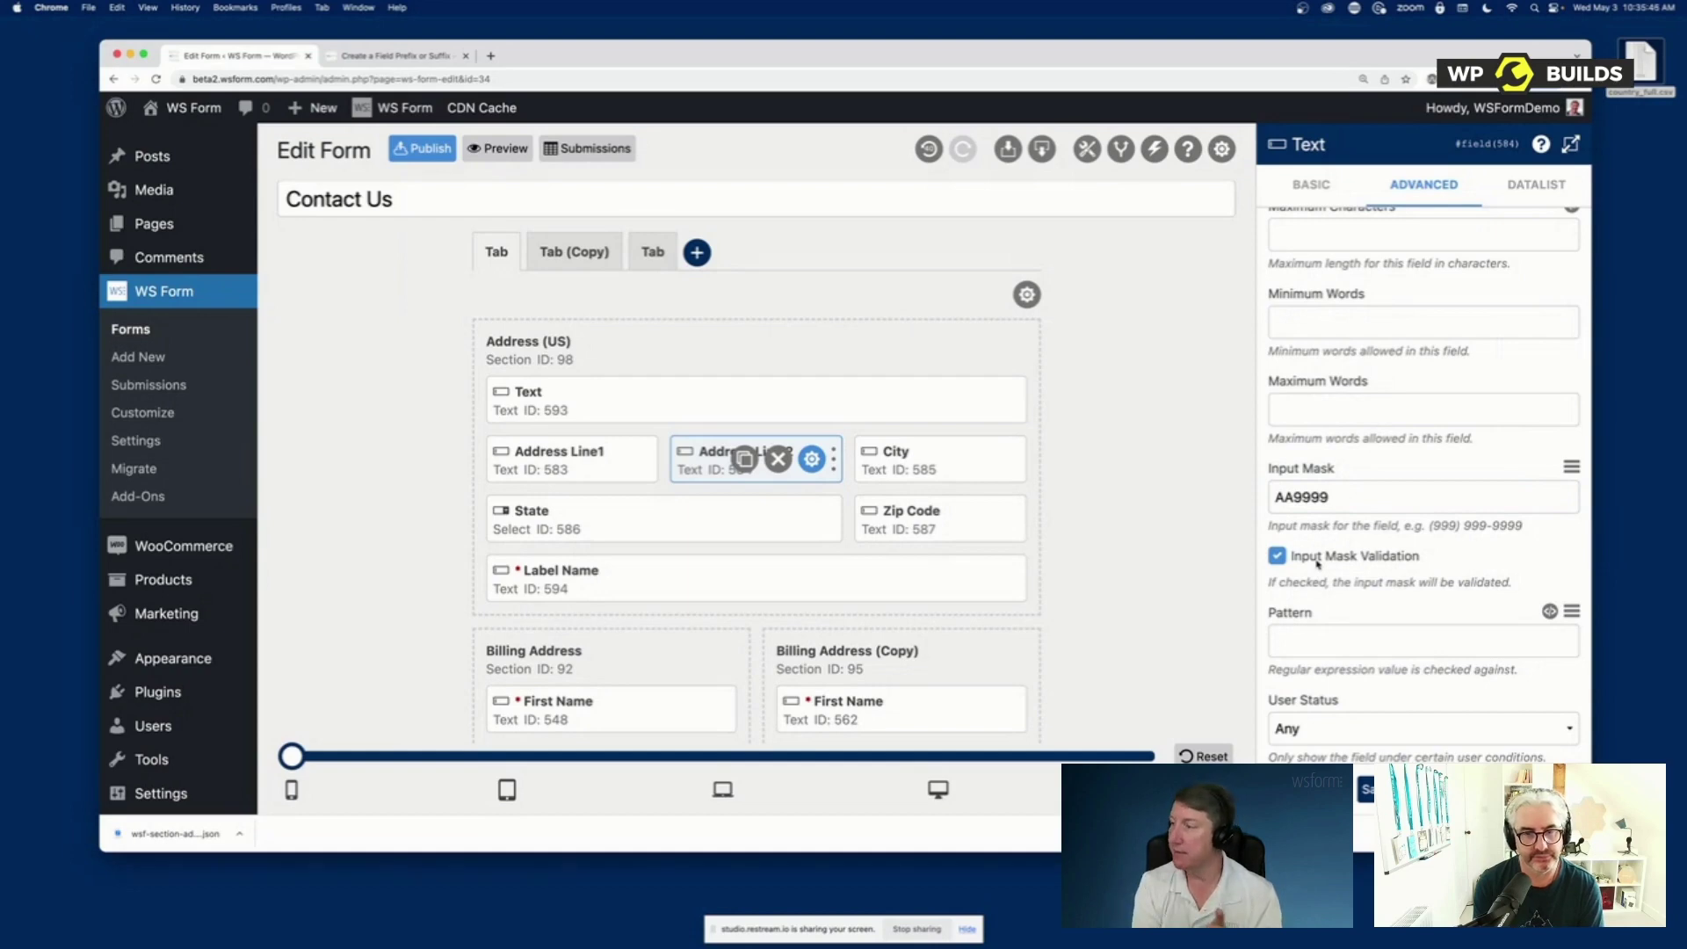
{"action": "left_click", "coordinate": [1316, 560]}
Examine Address Line 2's Pattern setting and Transform options, keeping Transform at None, and close the field's settings
{"action": "scroll", "coordinate": [1361, 615], "scroll_direction": "down", "scroll_amount": 1}
{"action": "scroll", "coordinate": [1361, 616], "scroll_direction": "down", "scroll_amount": 5}
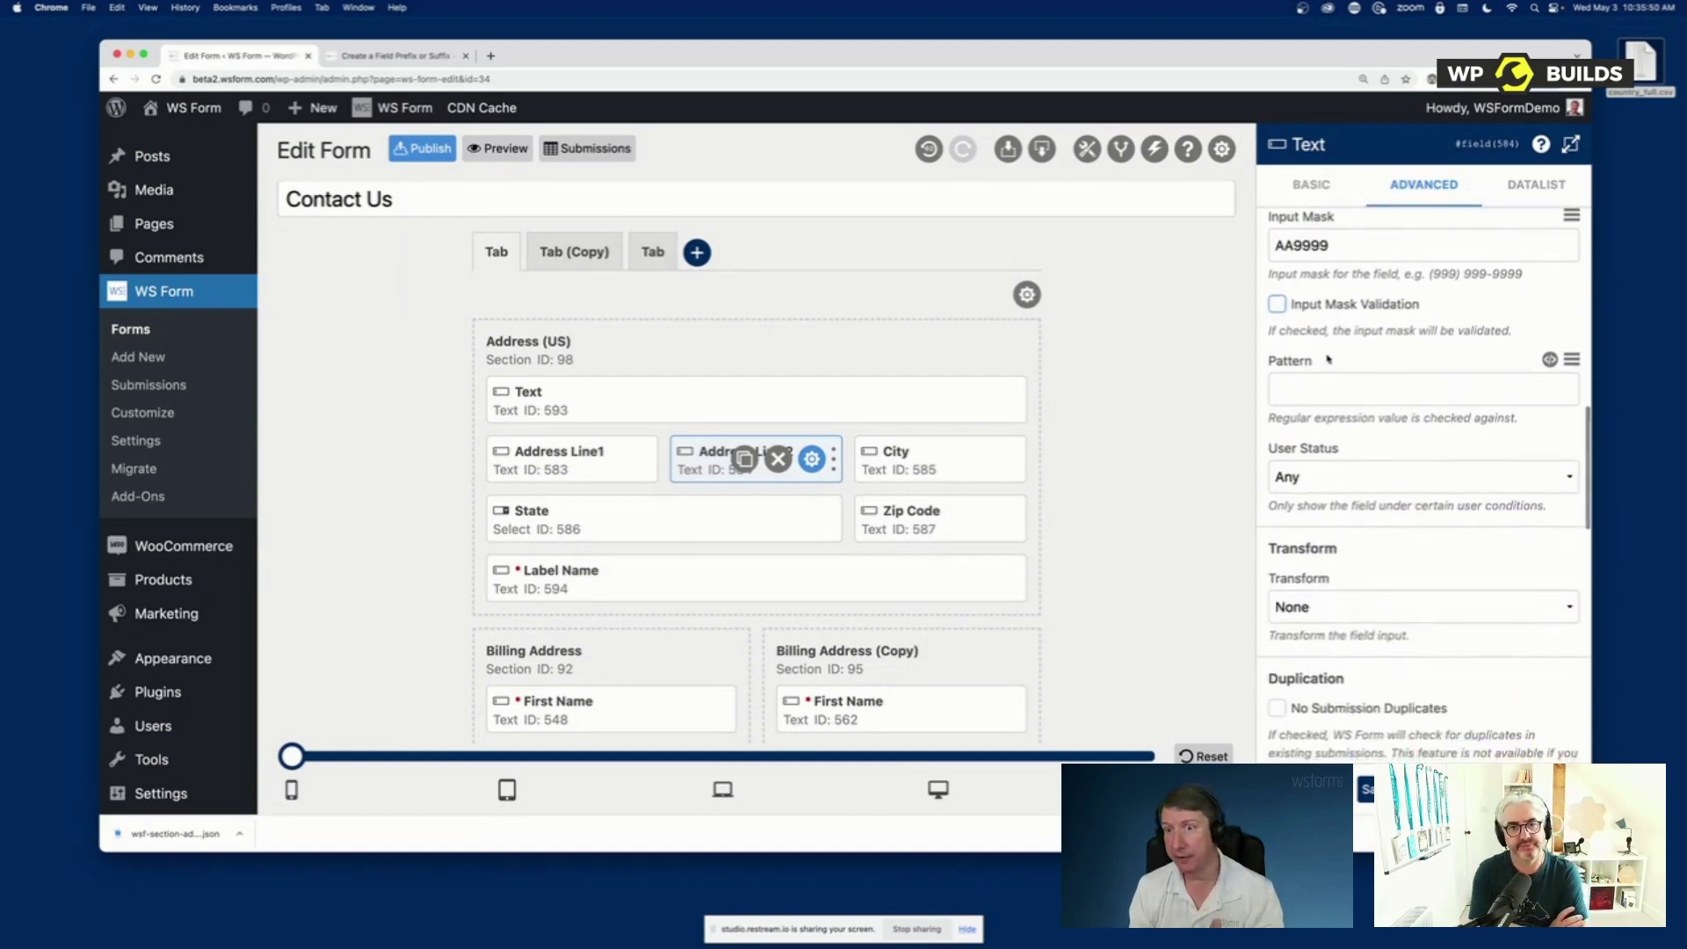
{"action": "left_click", "coordinate": [1320, 384]}
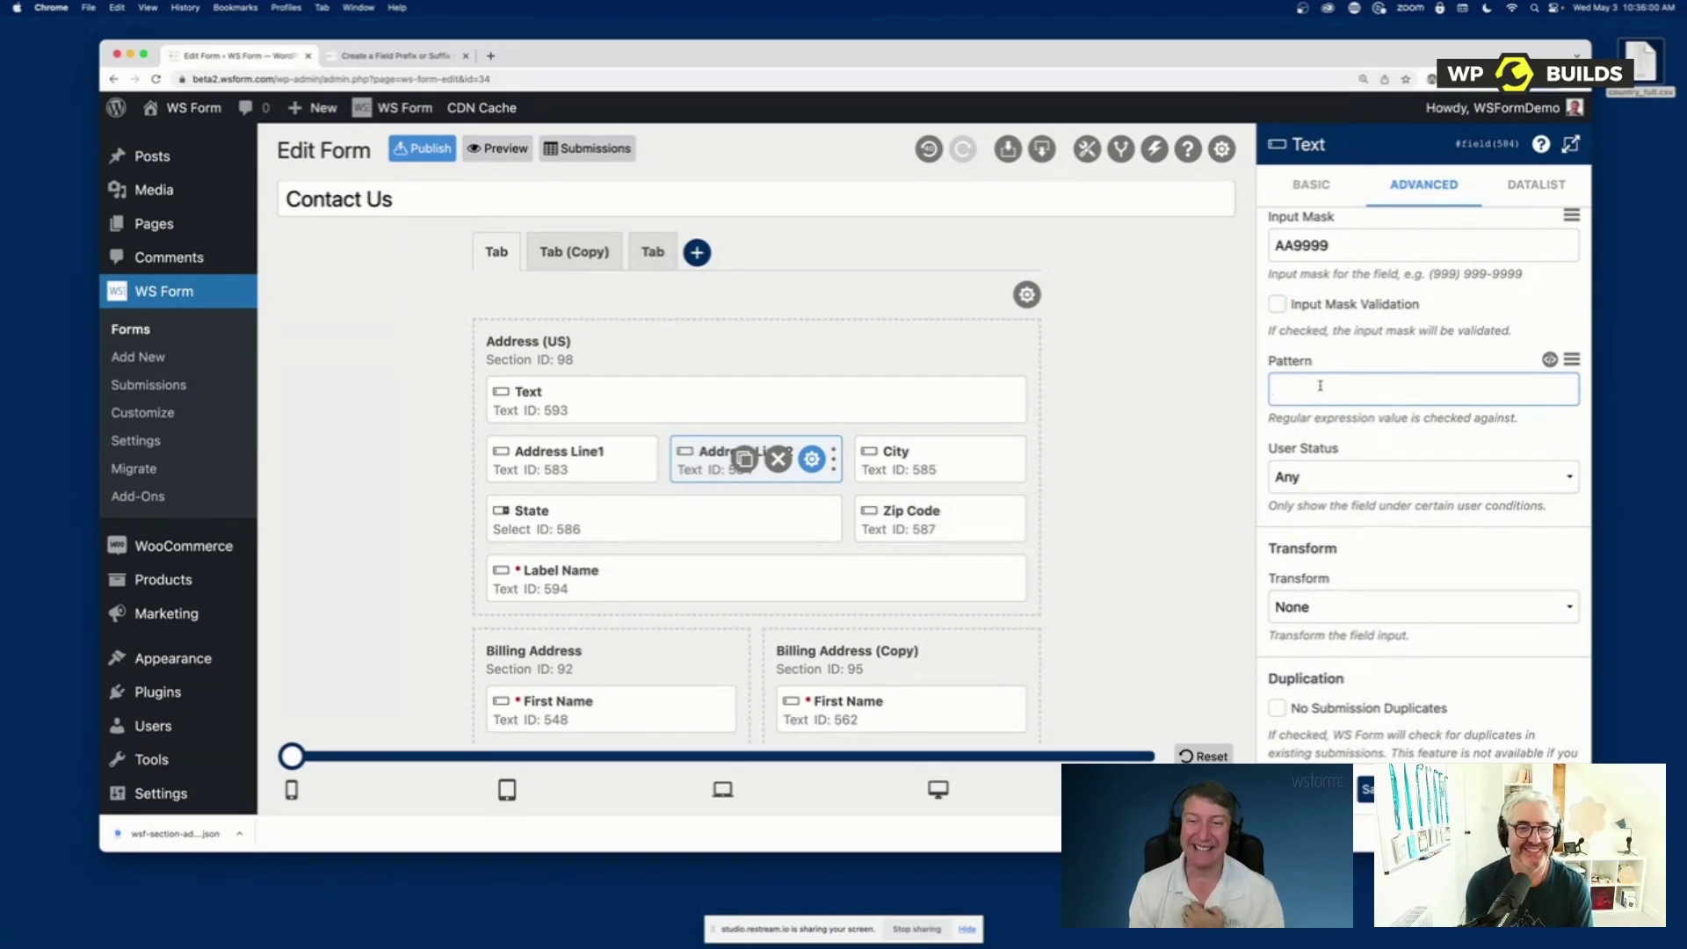
{"action": "scroll", "coordinate": [1332, 436], "scroll_direction": "down", "scroll_amount": 4}
{"action": "left_click", "coordinate": [1331, 439]}
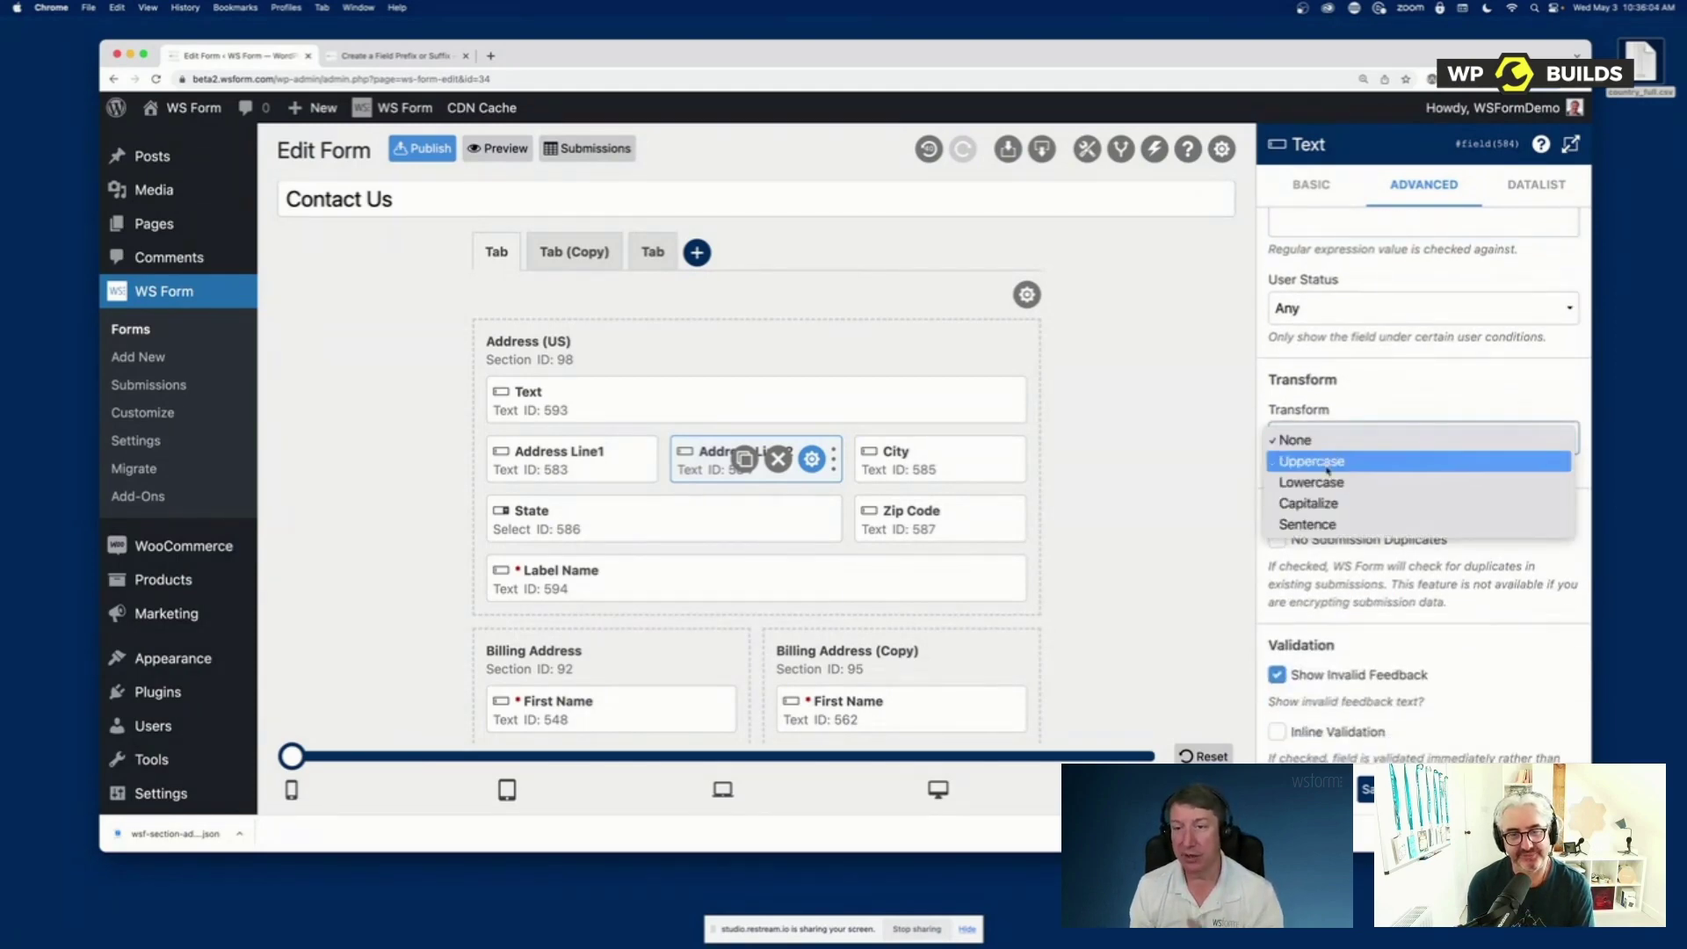
{"action": "left_click", "coordinate": [1352, 586]}
{"action": "scroll", "coordinate": [1360, 667], "scroll_direction": "down", "scroll_amount": 3}
{"action": "scroll", "coordinate": [1357, 678], "scroll_direction": "up", "scroll_amount": 10}
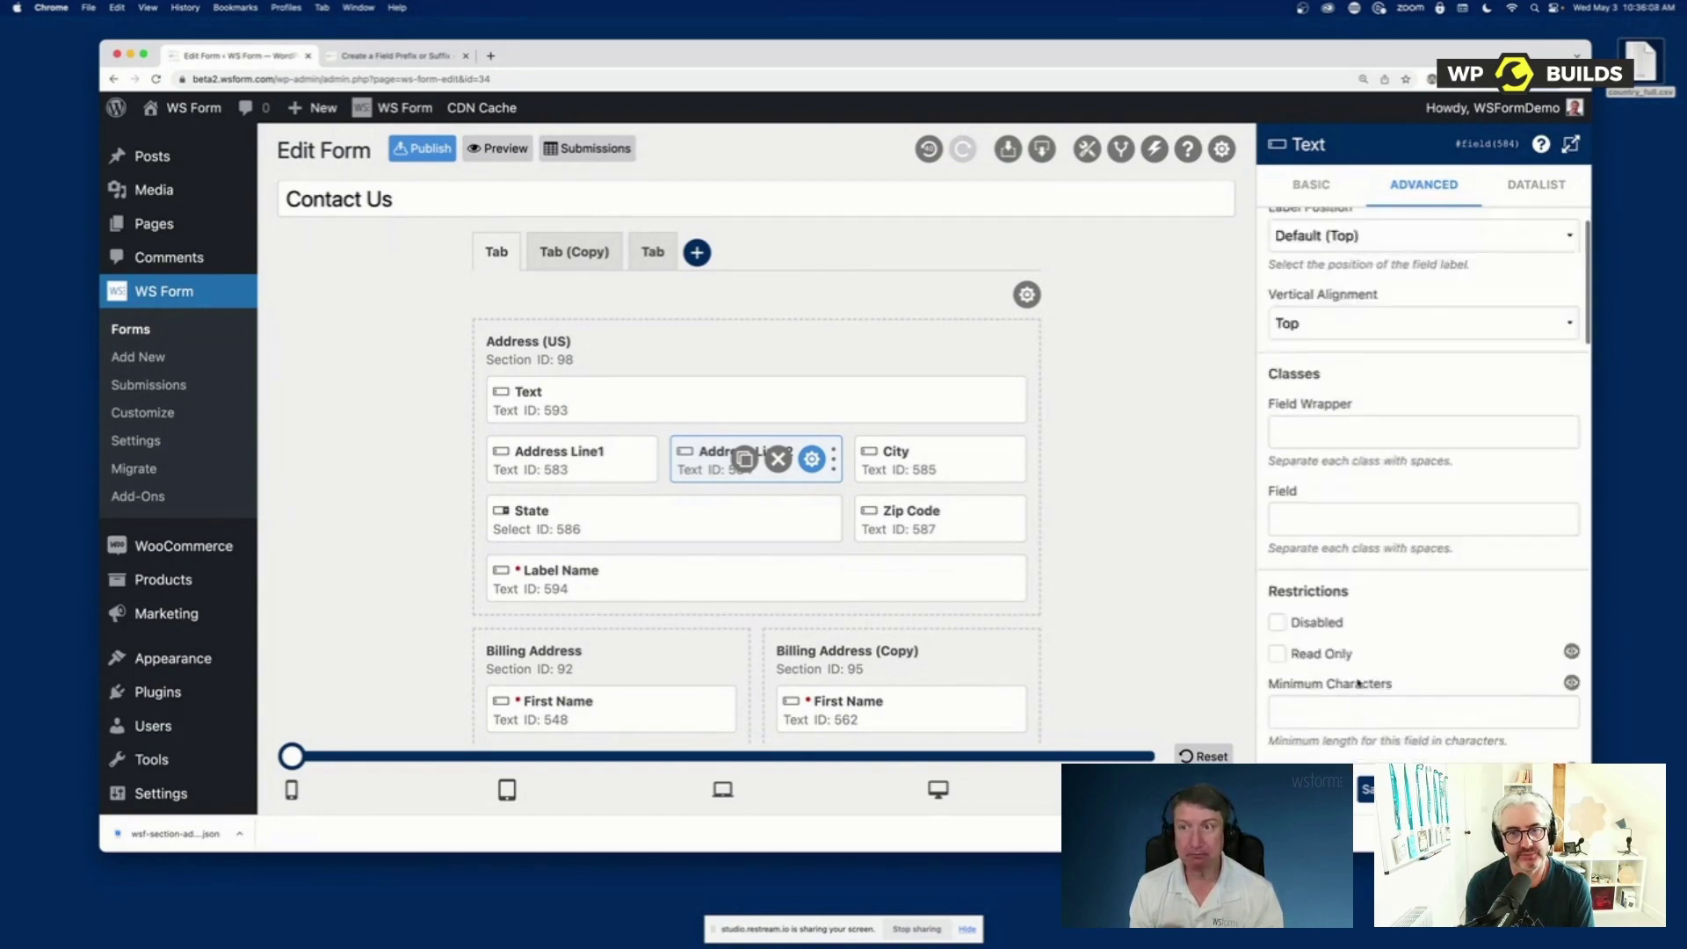
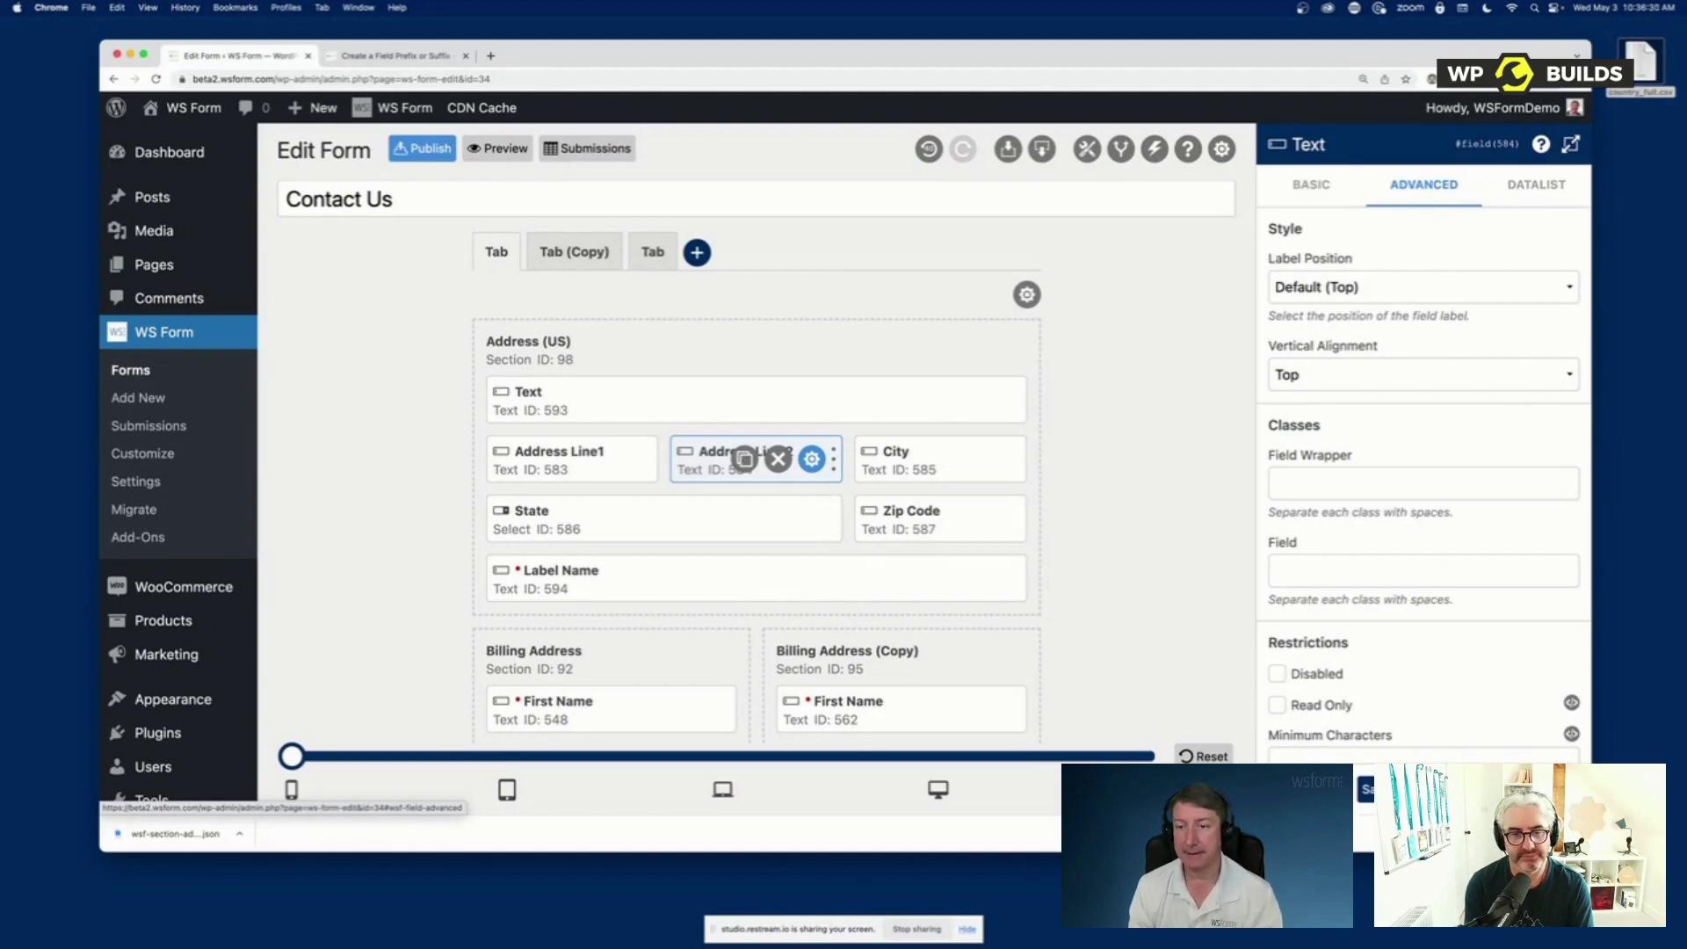
{"action": "key", "text": "Escape"}
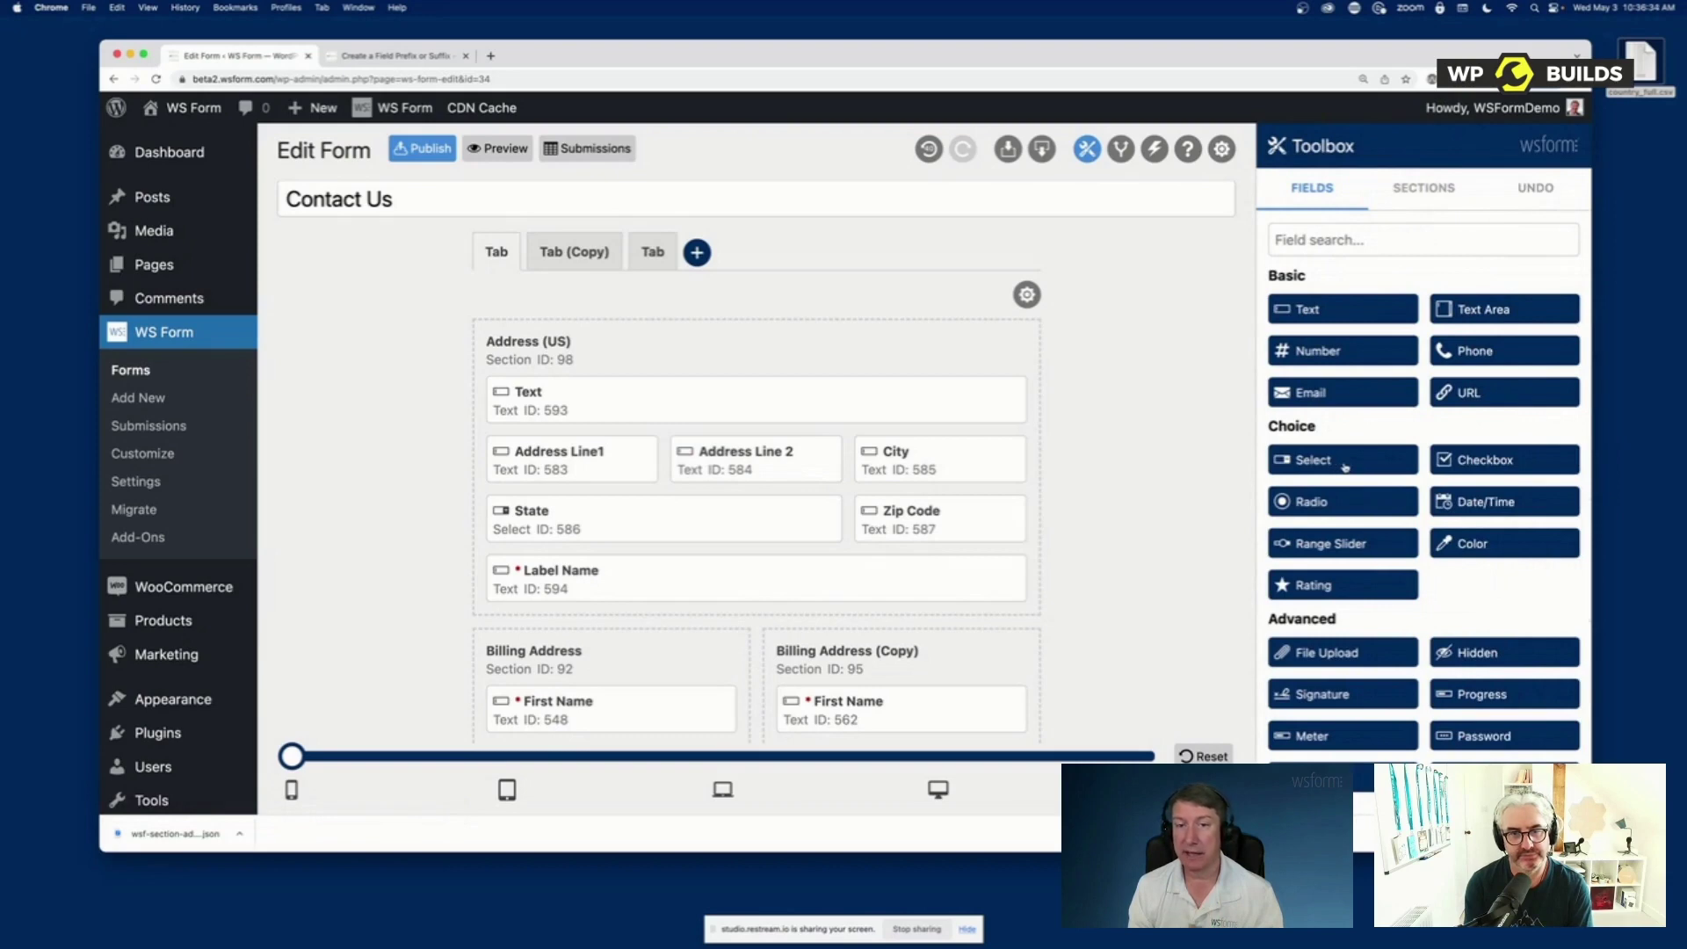
Add a Select field at the start of the Address (US) section and open its options settings
{"action": "left_click_drag", "start_coordinate": [1344, 466], "coordinate": [576, 418]}
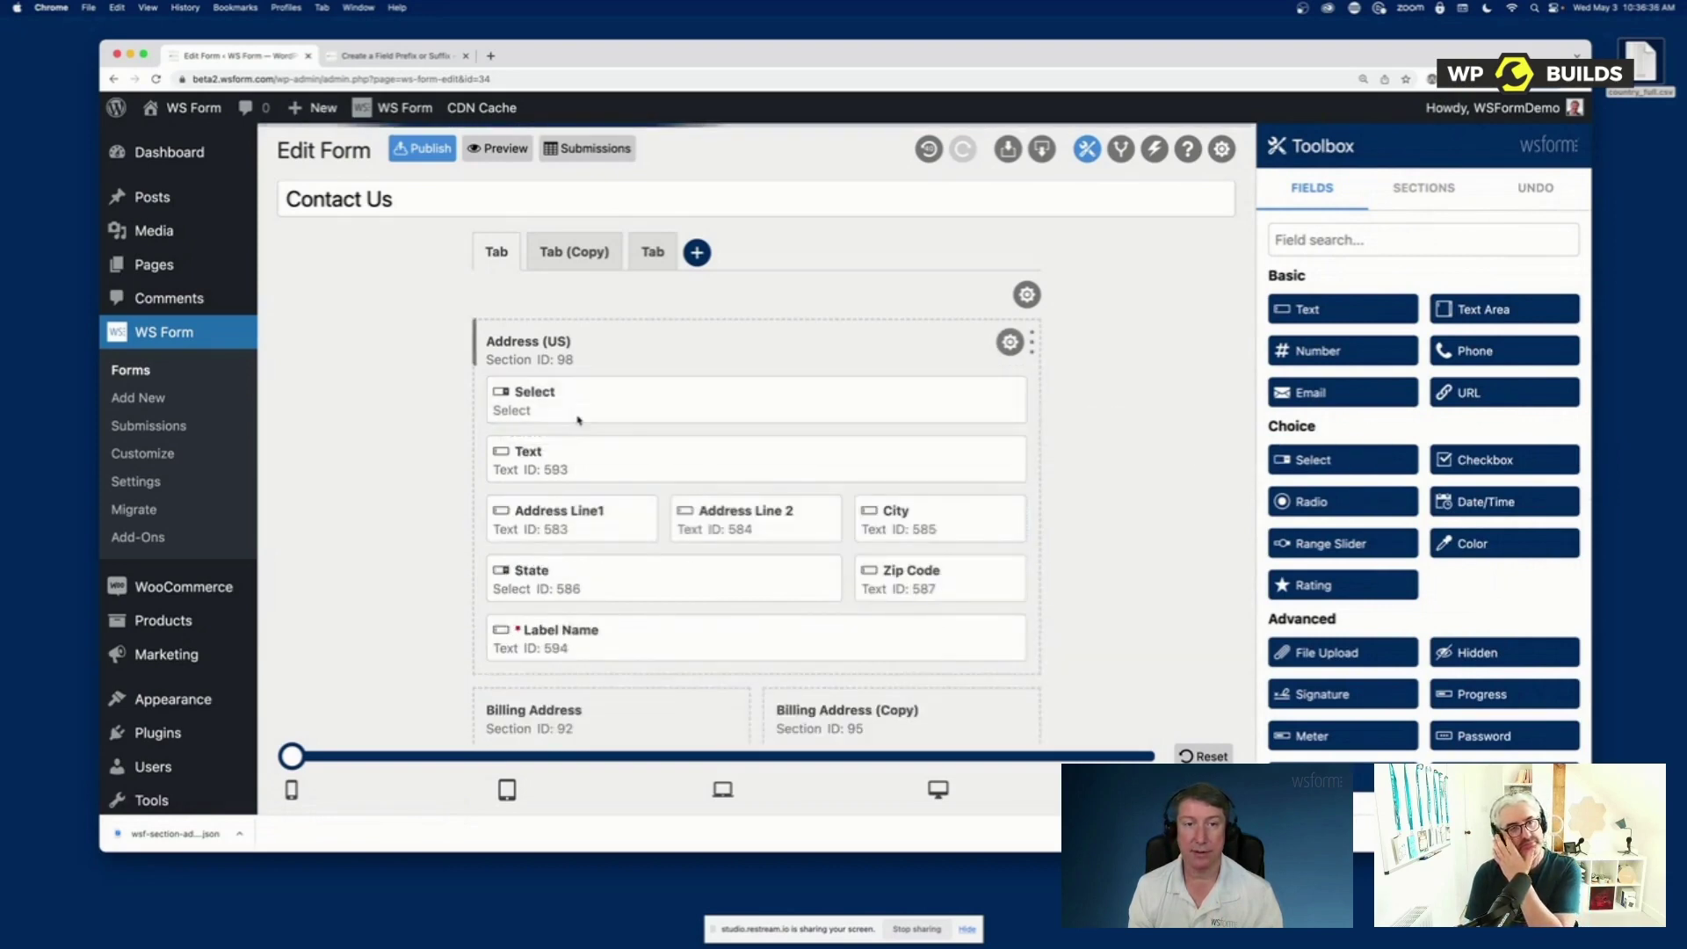
{"action": "left_click", "coordinate": [996, 400]}
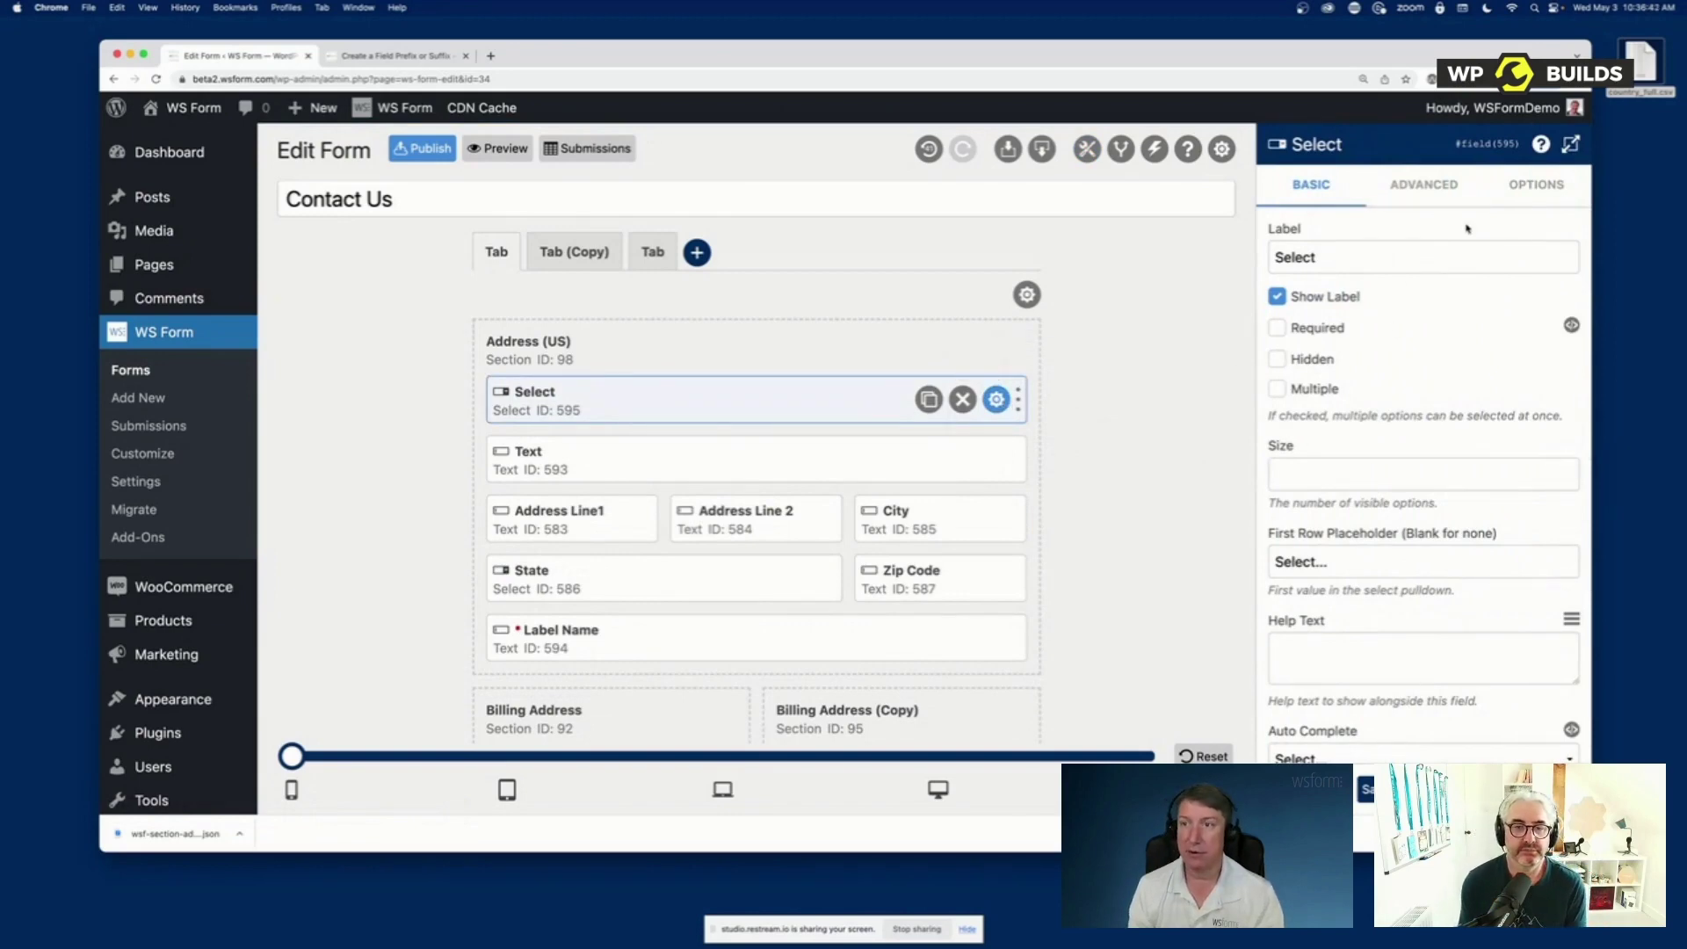
{"action": "left_click", "coordinate": [1546, 187]}
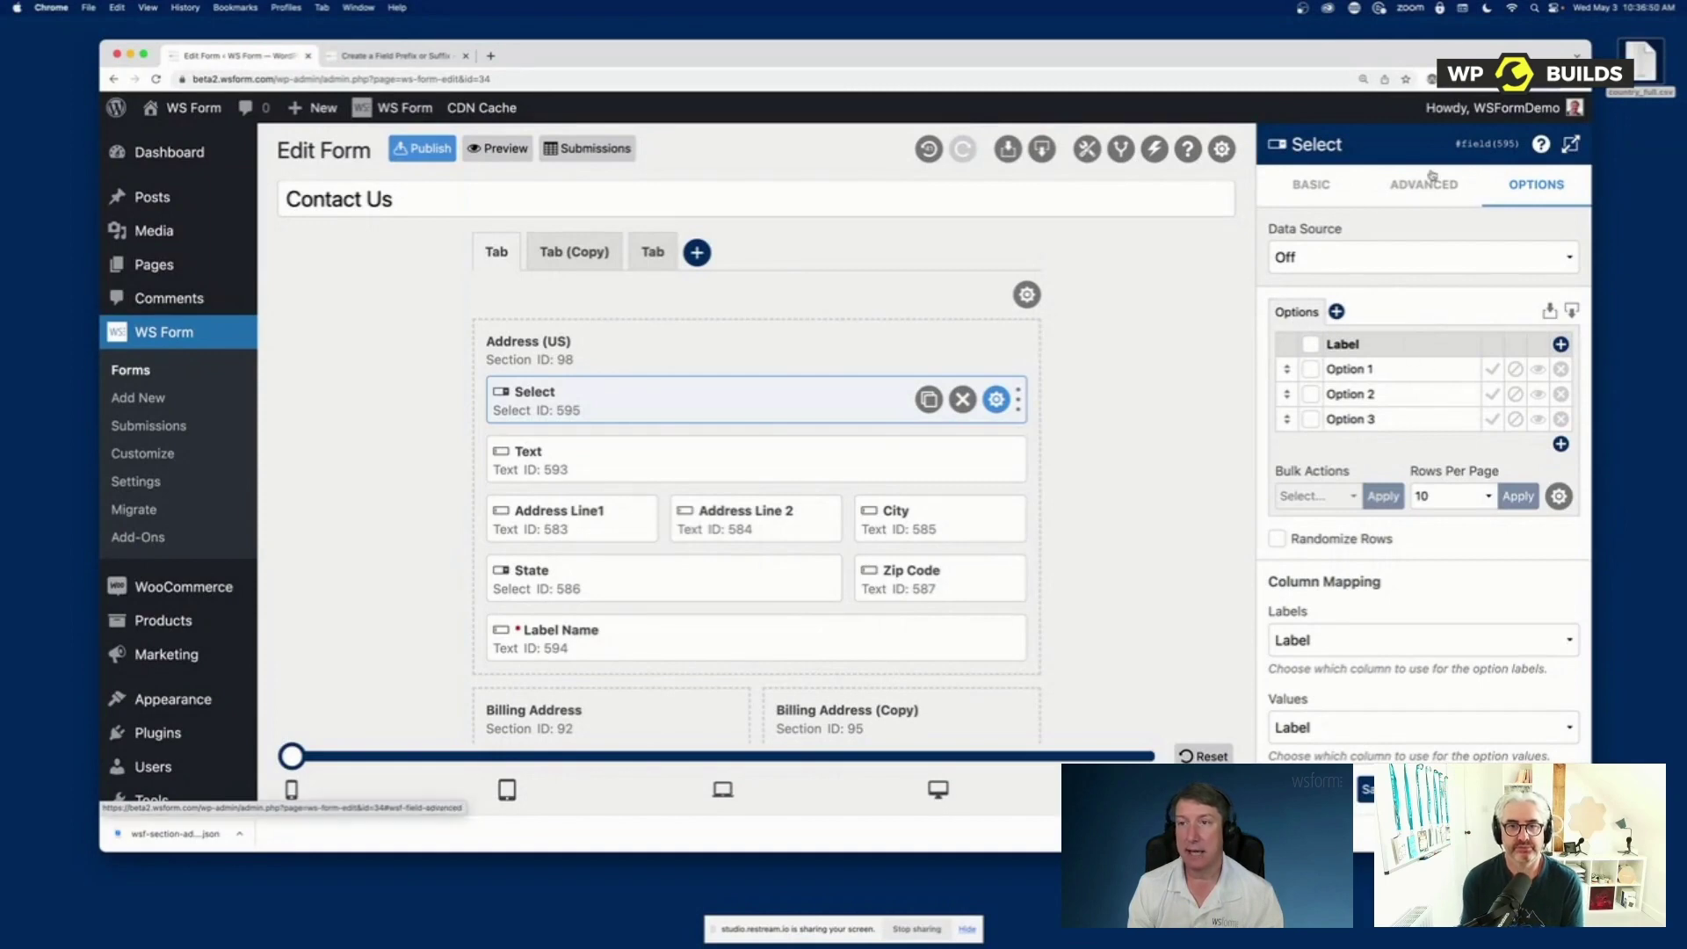
Expand the Select field's settings to the wide view and add a row labelled "Option 4" to its options
{"action": "left_click", "coordinate": [1570, 144]}
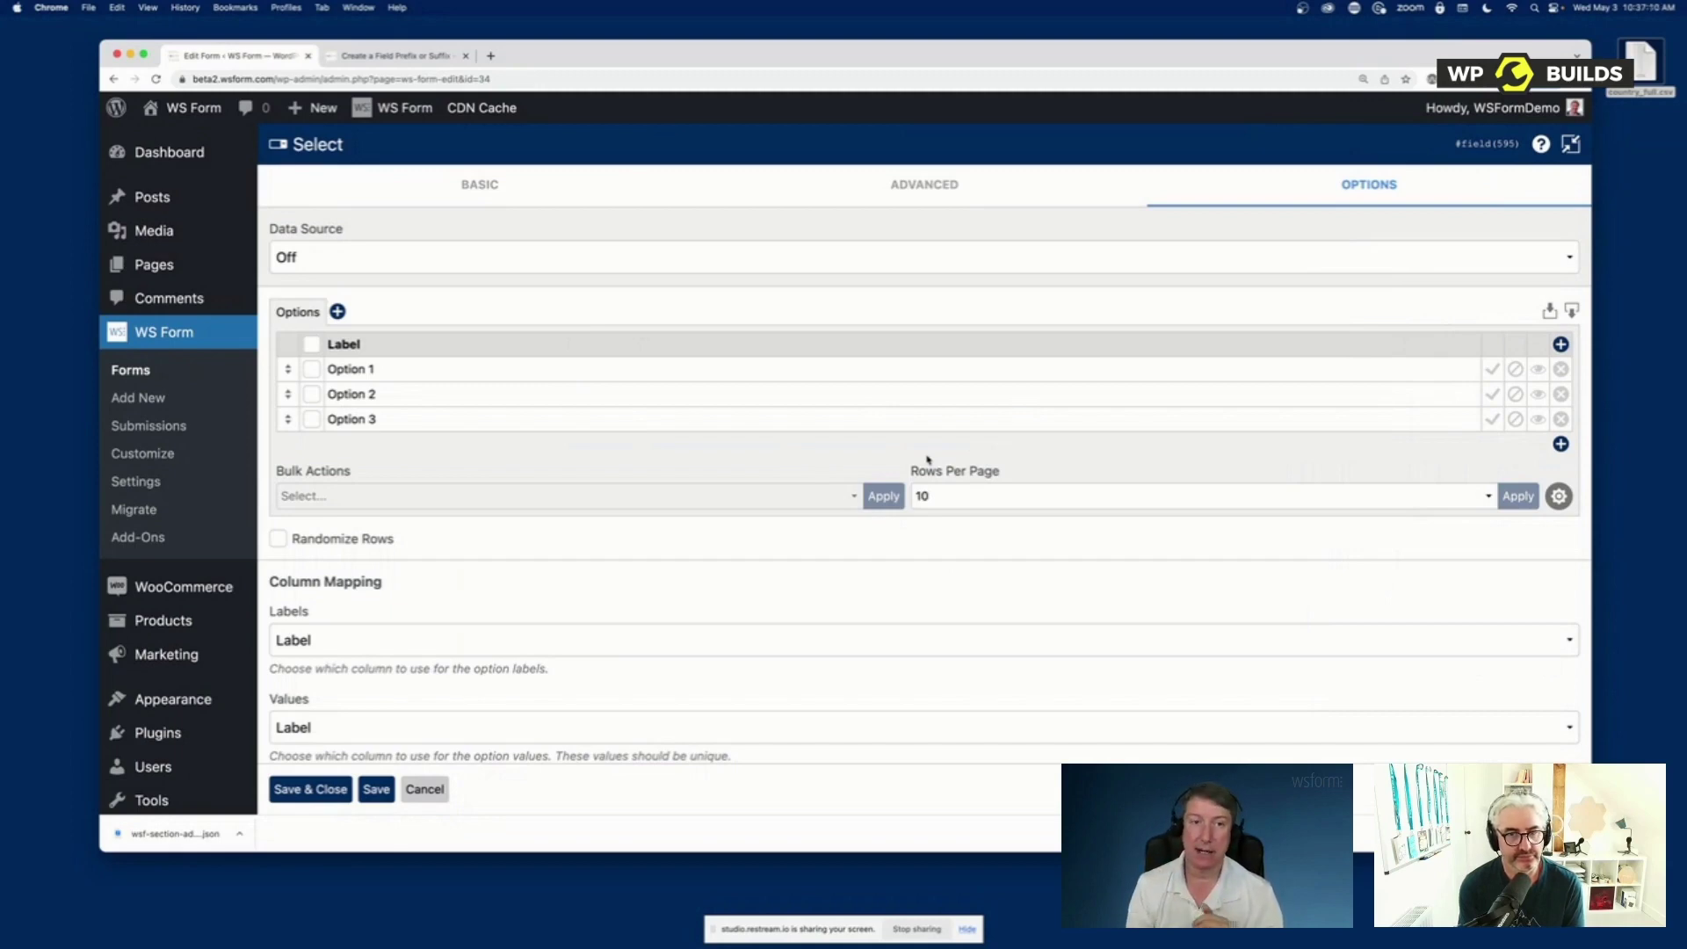
{"action": "left_click", "coordinate": [1561, 444]}
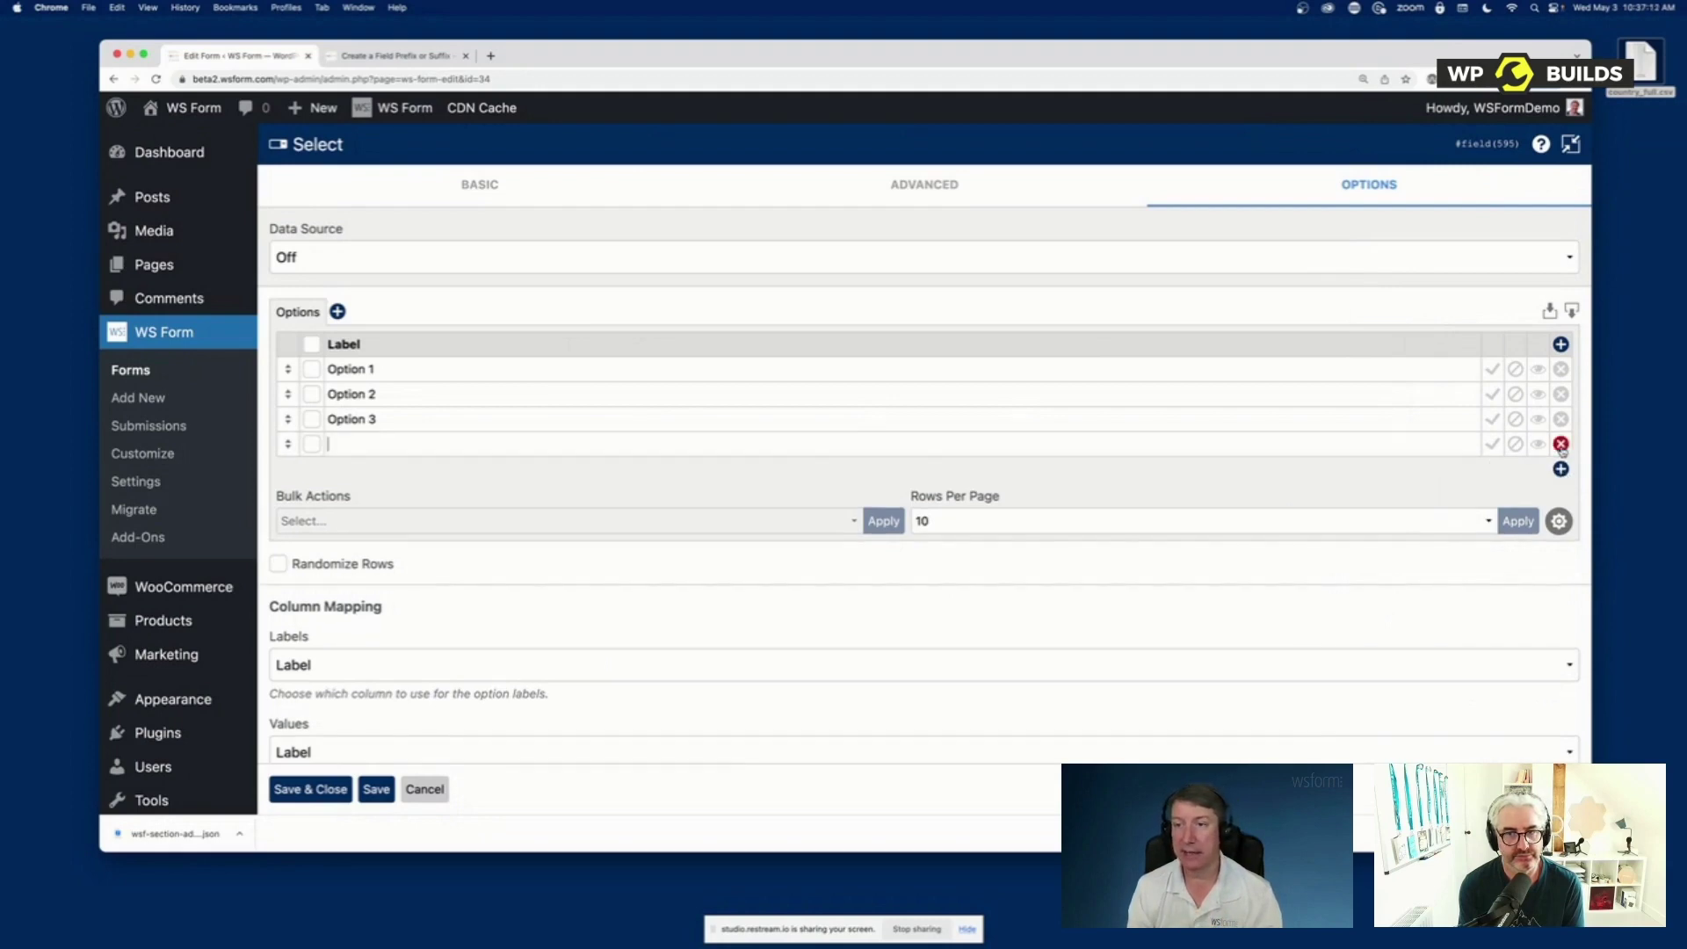
{"action": "type", "text": "Option 4"}
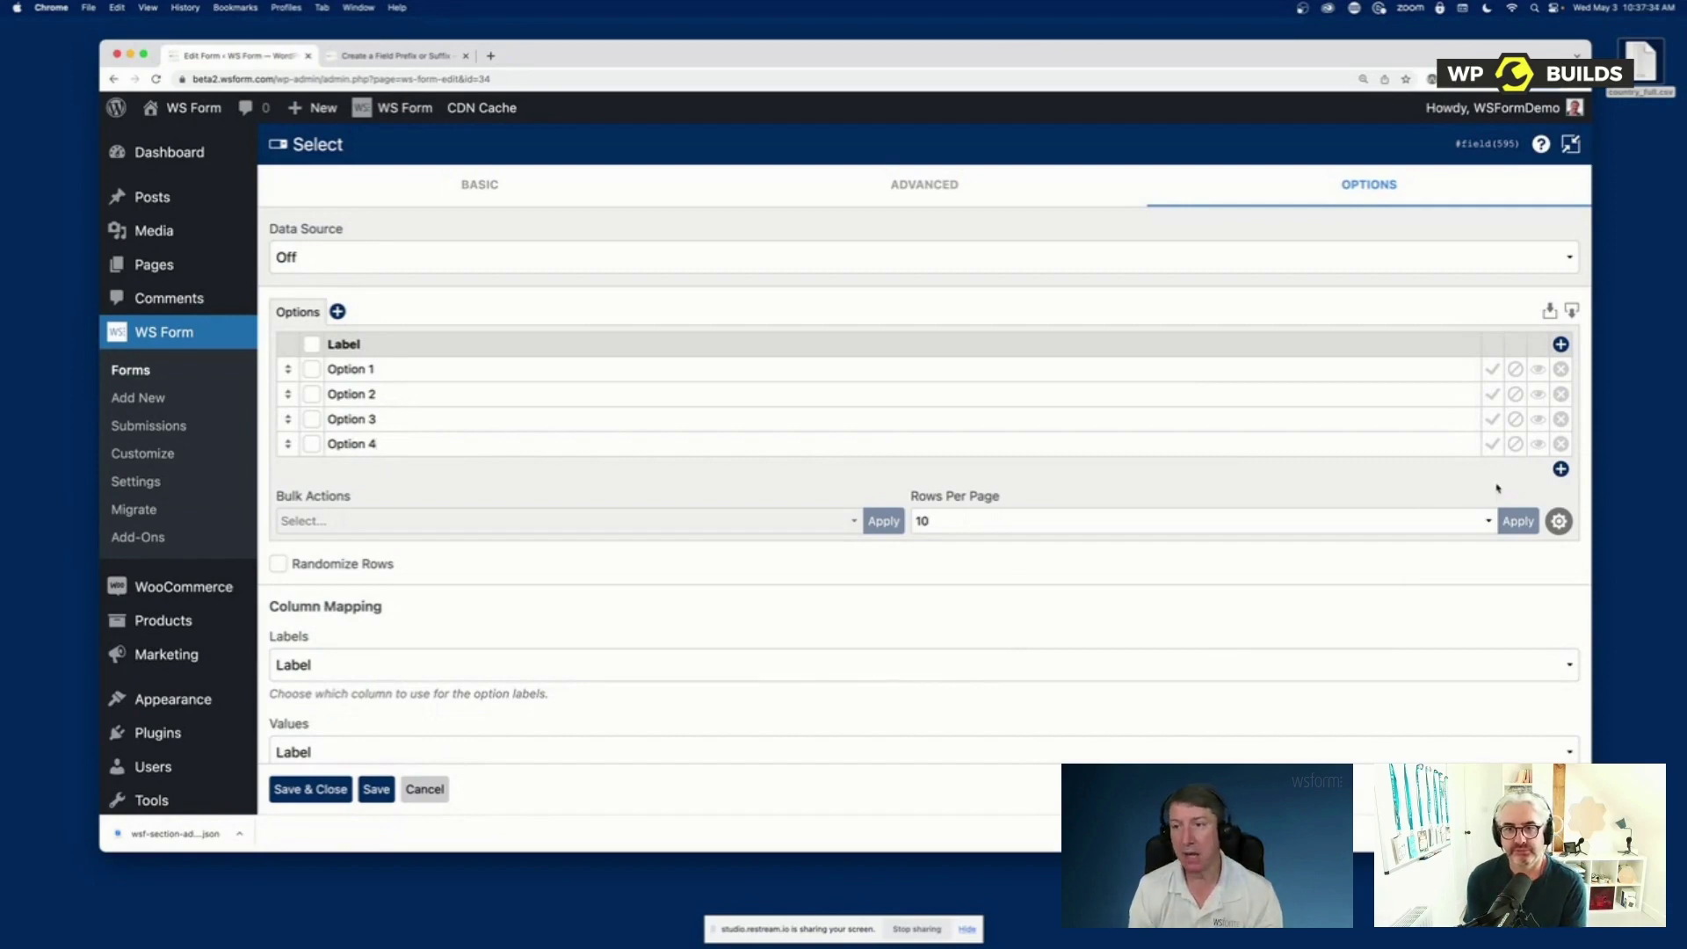
Add a "Values" column to the options table and enter 1, 2, 3 and 4 for Option 1 through Option 4
{"action": "left_click", "coordinate": [1559, 345]}
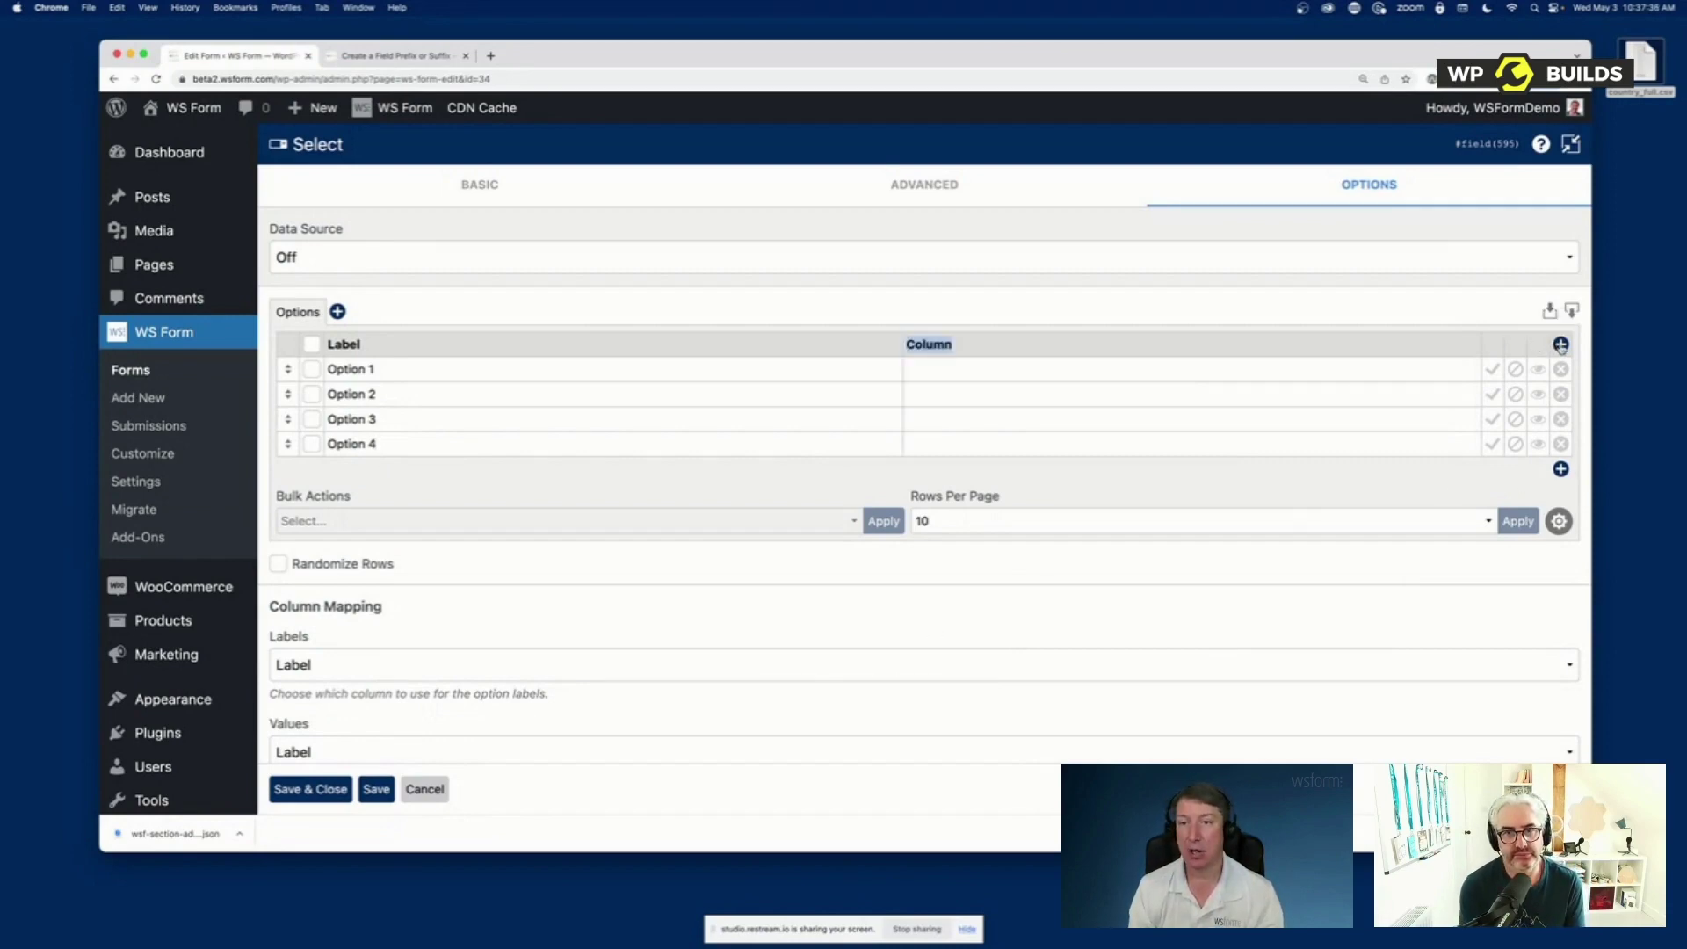
{"action": "type", "text": "Values"}
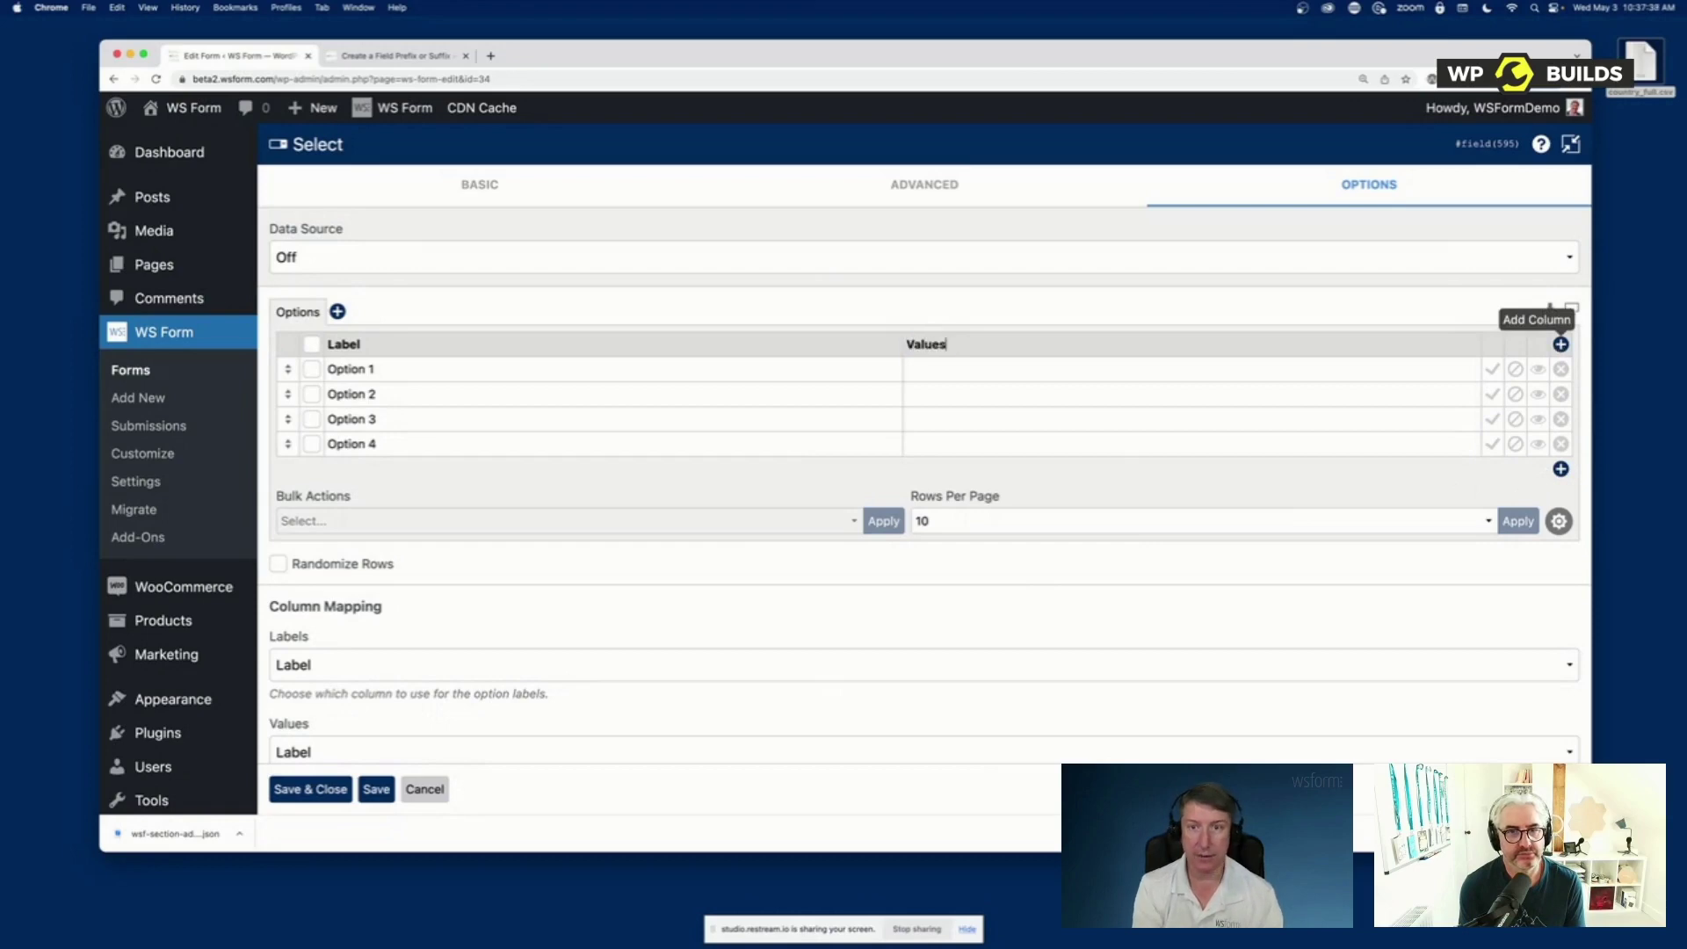
{"action": "key", "text": "Tab"}
{"action": "left_click", "coordinate": [934, 370]}
{"action": "type", "text": "1"}
{"action": "left_click", "coordinate": [942, 388]}
{"action": "type", "text": "2"}
{"action": "left_click", "coordinate": [939, 410]}
{"action": "type", "text": "3"}
{"action": "left_click", "coordinate": [935, 442]}
{"action": "type", "text": "4"}
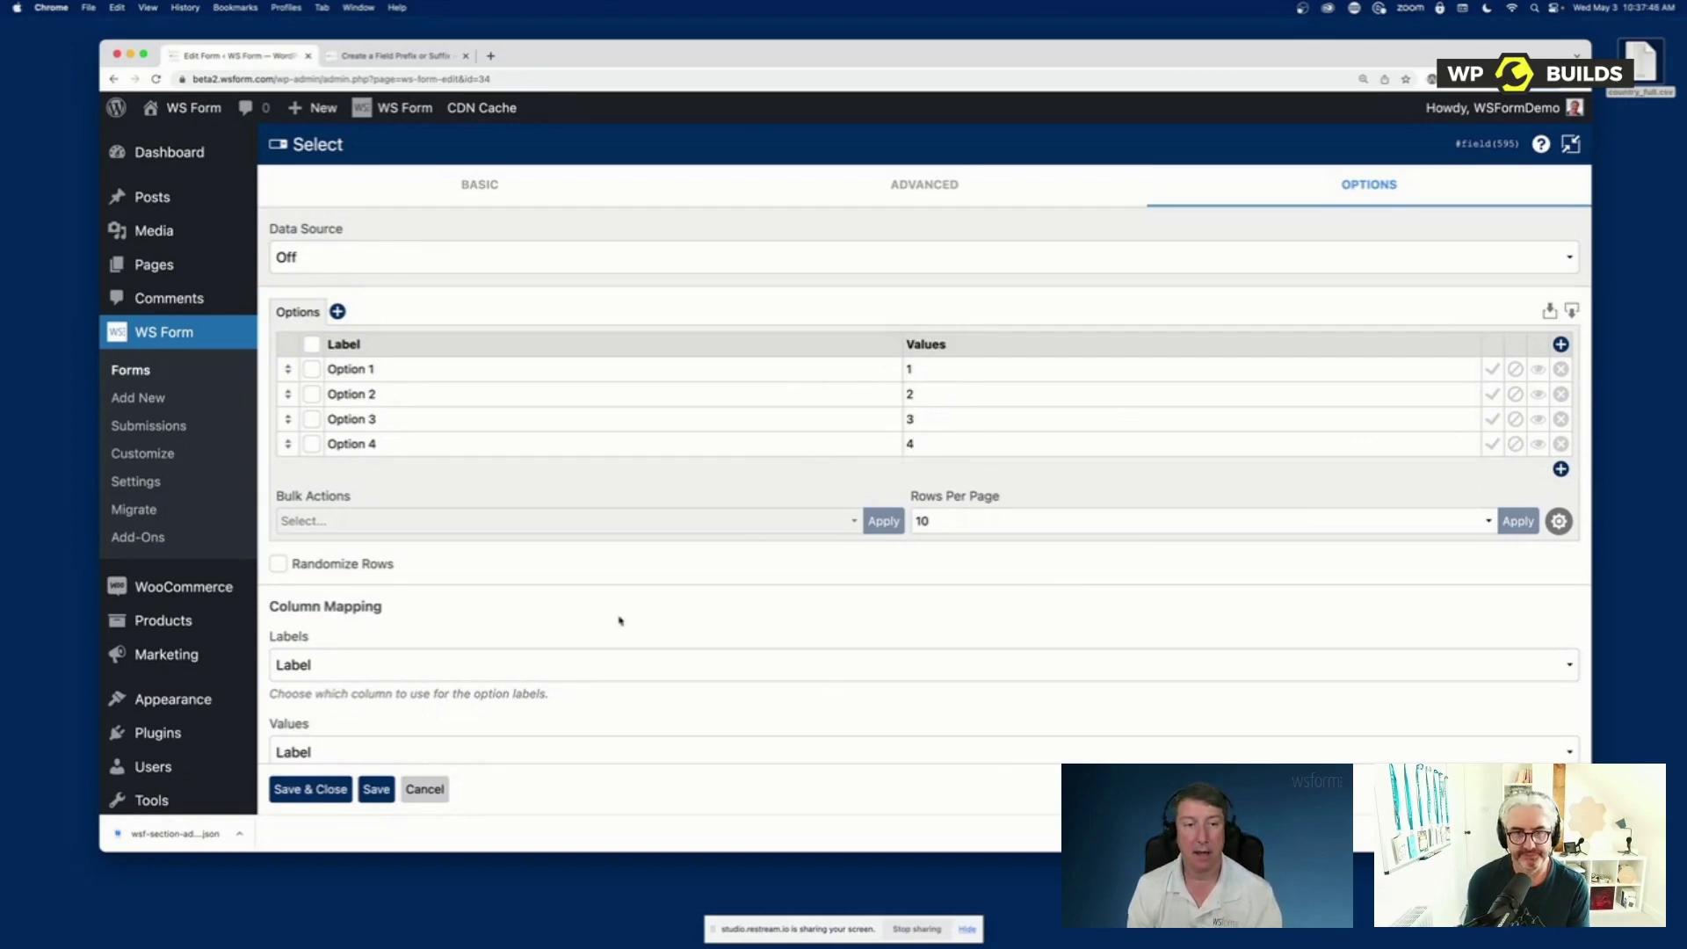
Set the Values column mapping of the Select field to the "Values" column
{"action": "scroll", "coordinate": [728, 639], "scroll_direction": "down", "scroll_amount": 1}
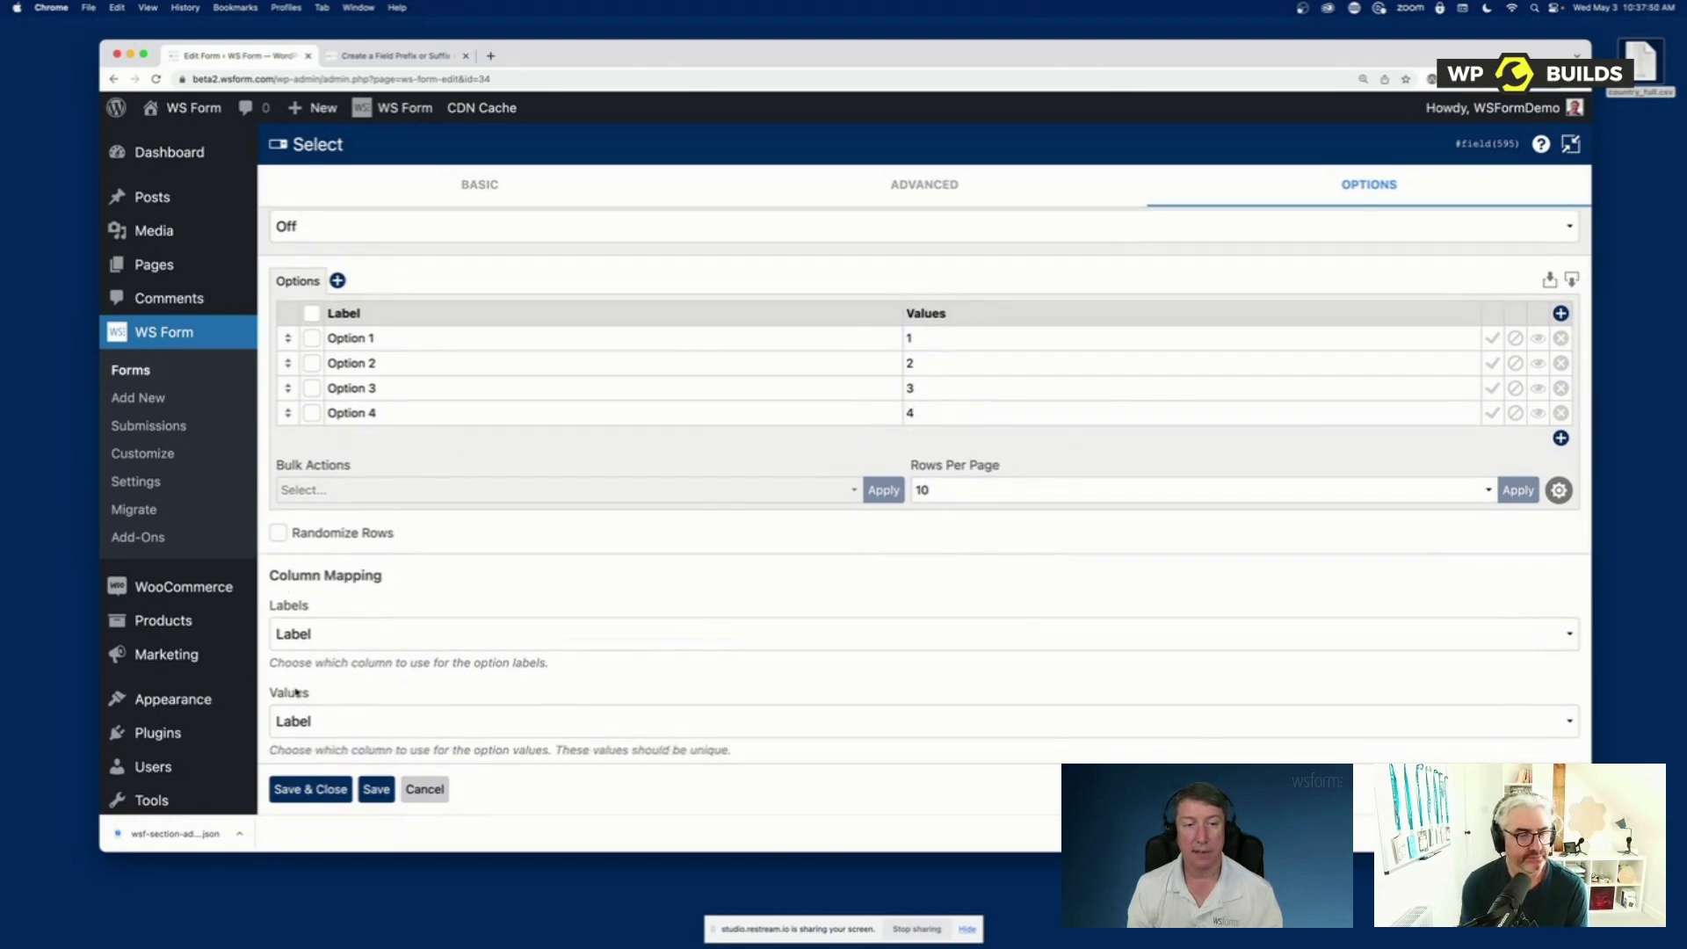
{"action": "left_click", "coordinate": [303, 721]}
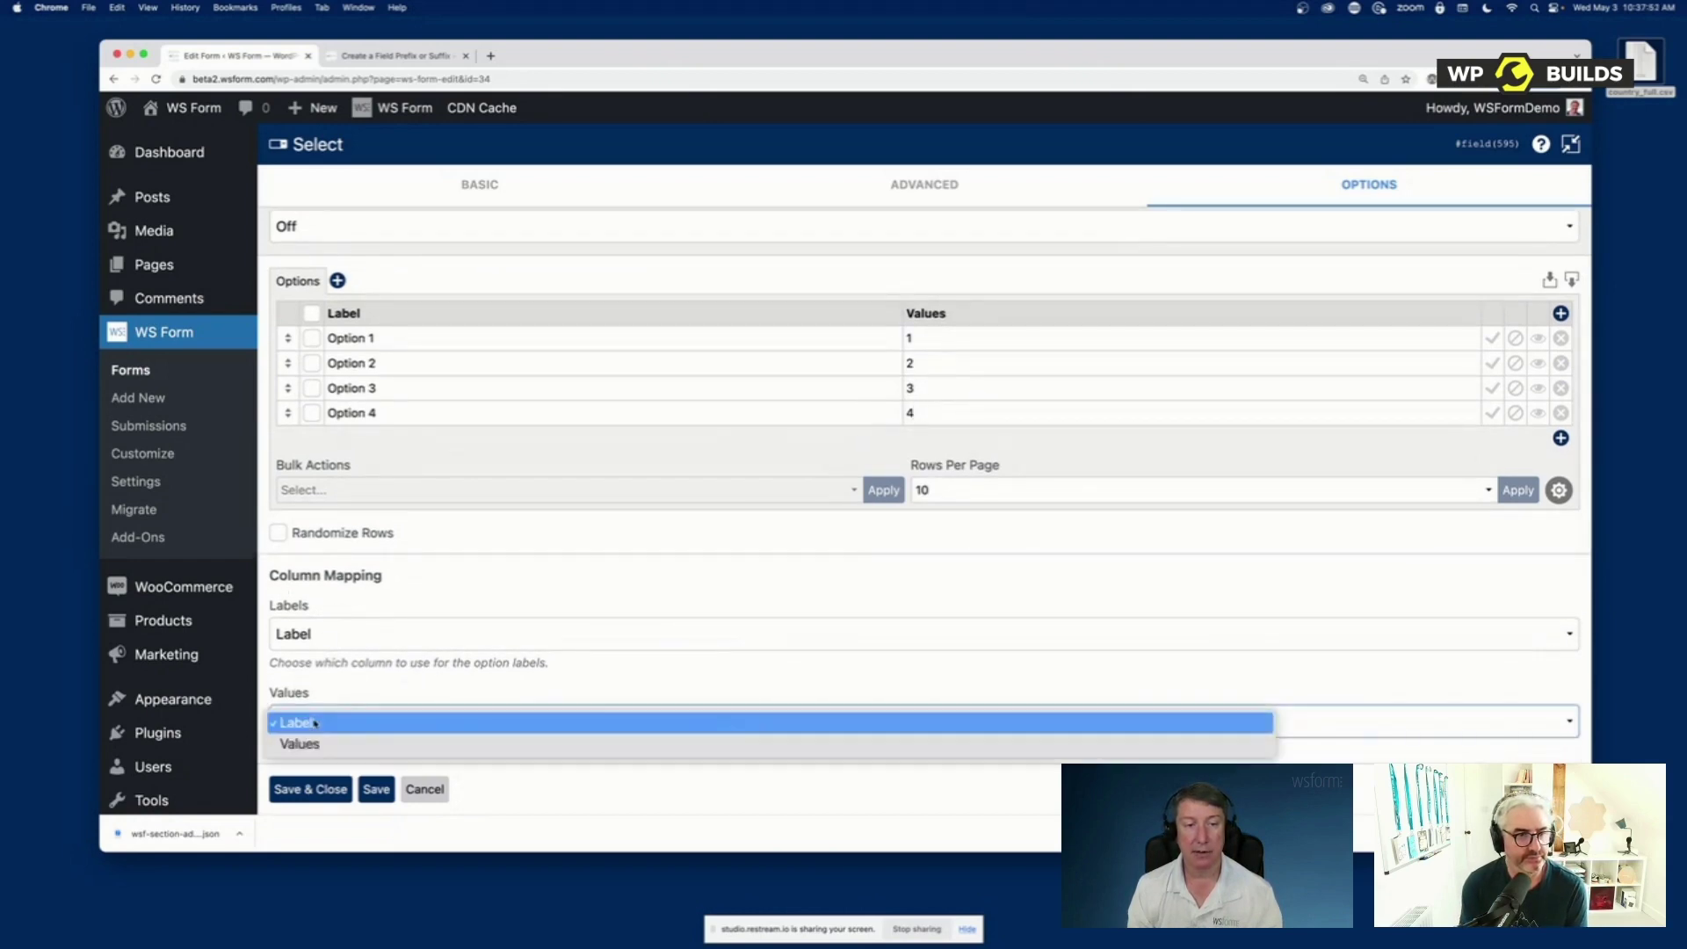
{"action": "left_click", "coordinate": [316, 744]}
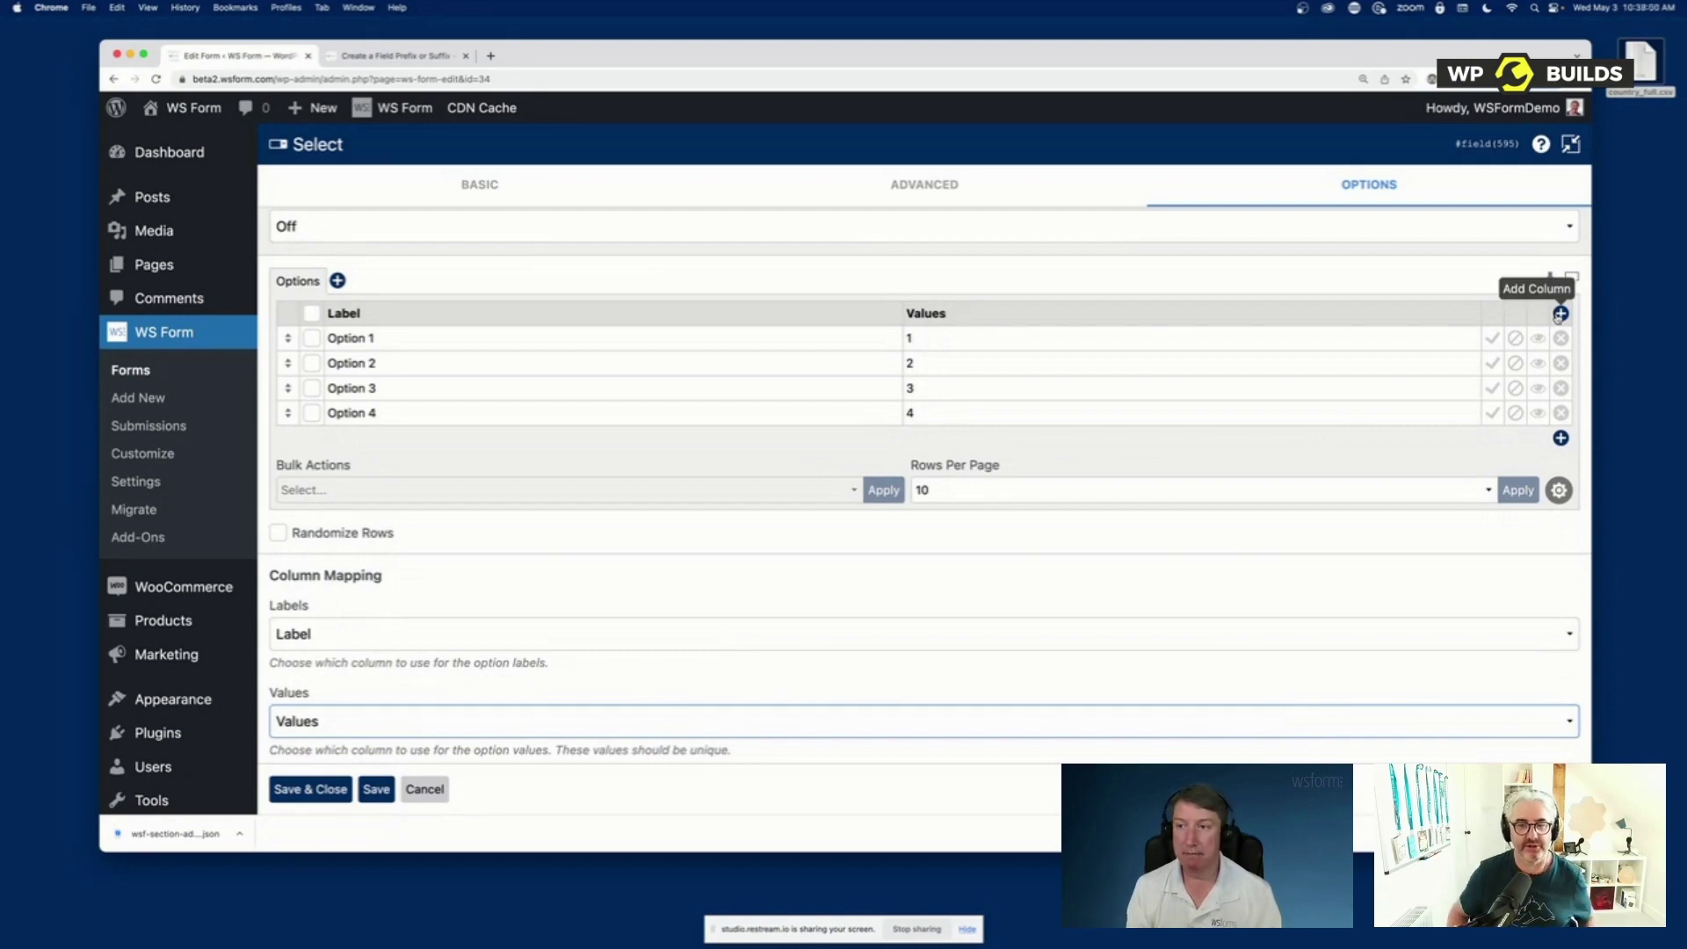
Rename the "Values" column to "Values ABC" and map the option values to it
{"action": "left_click", "coordinate": [936, 313]}
{"action": "type", "text": "AB"}
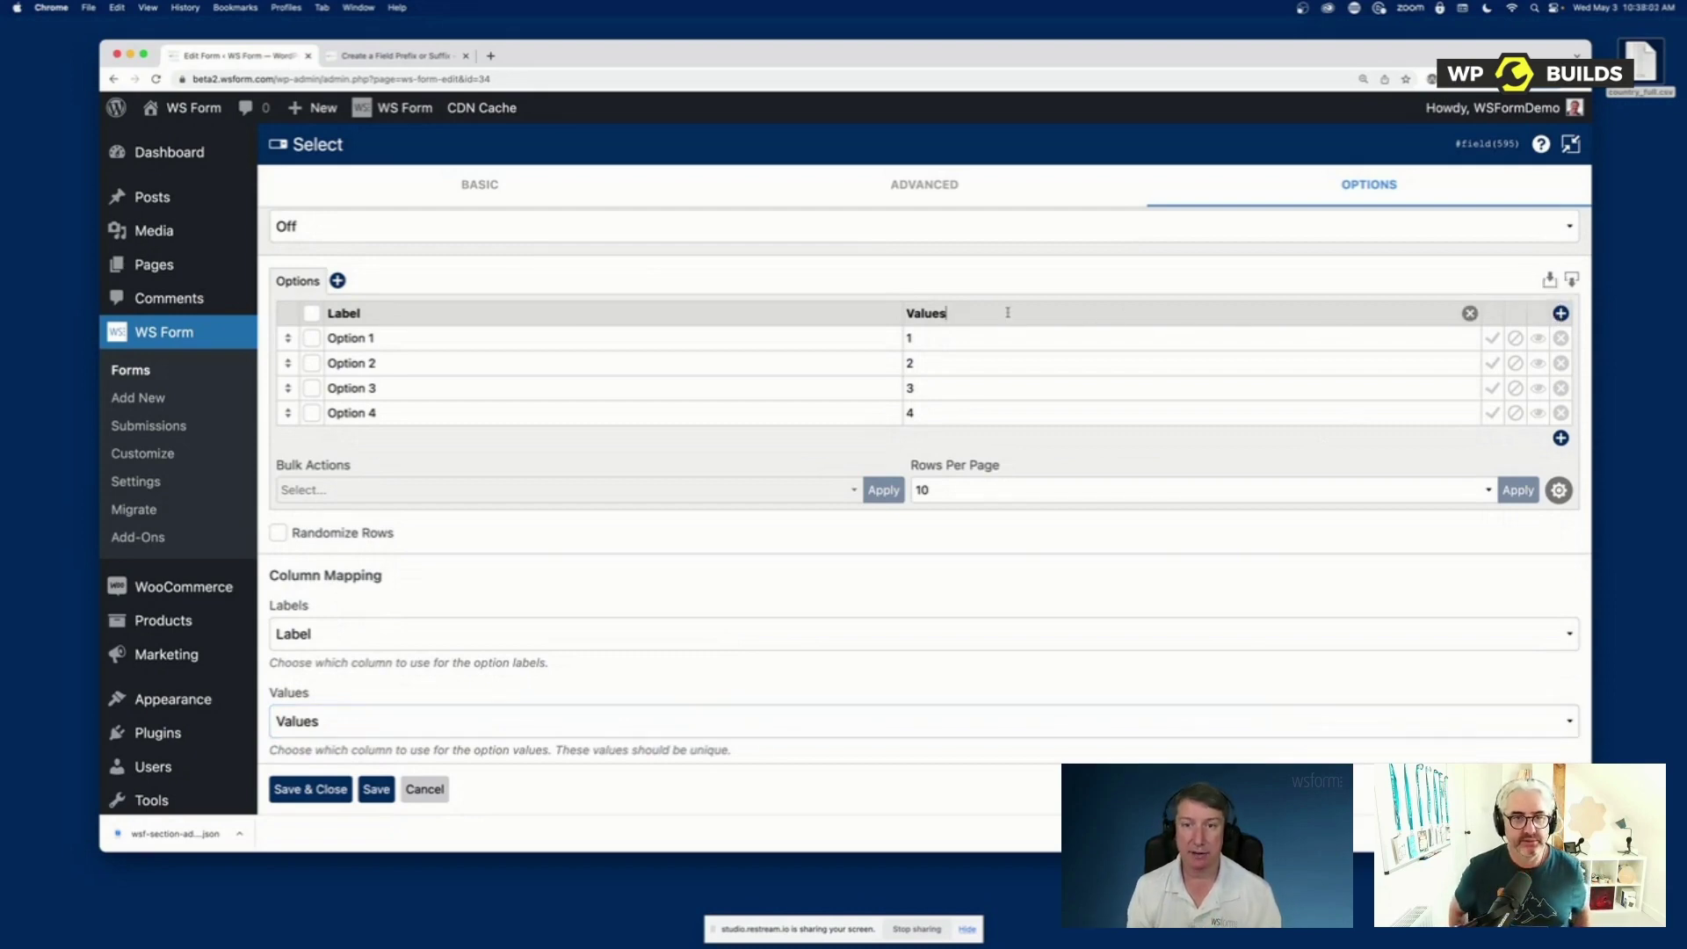
{"action": "type", "text": "C"}
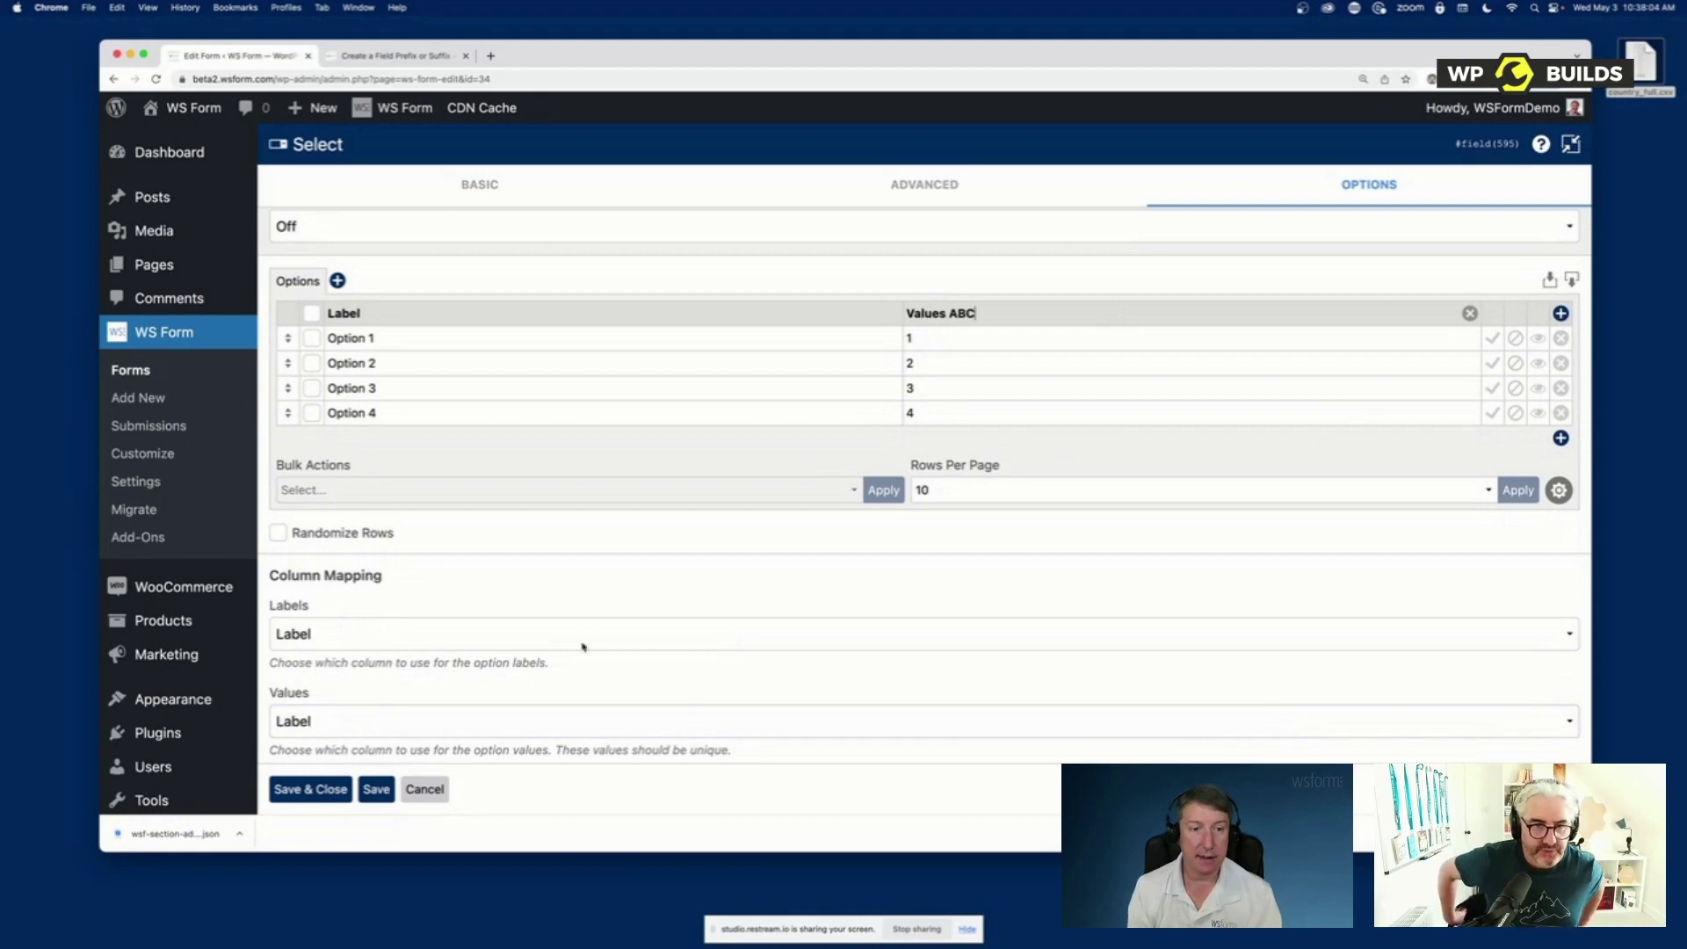
{"action": "left_click", "coordinate": [501, 718]}
{"action": "left_click", "coordinate": [558, 743]}
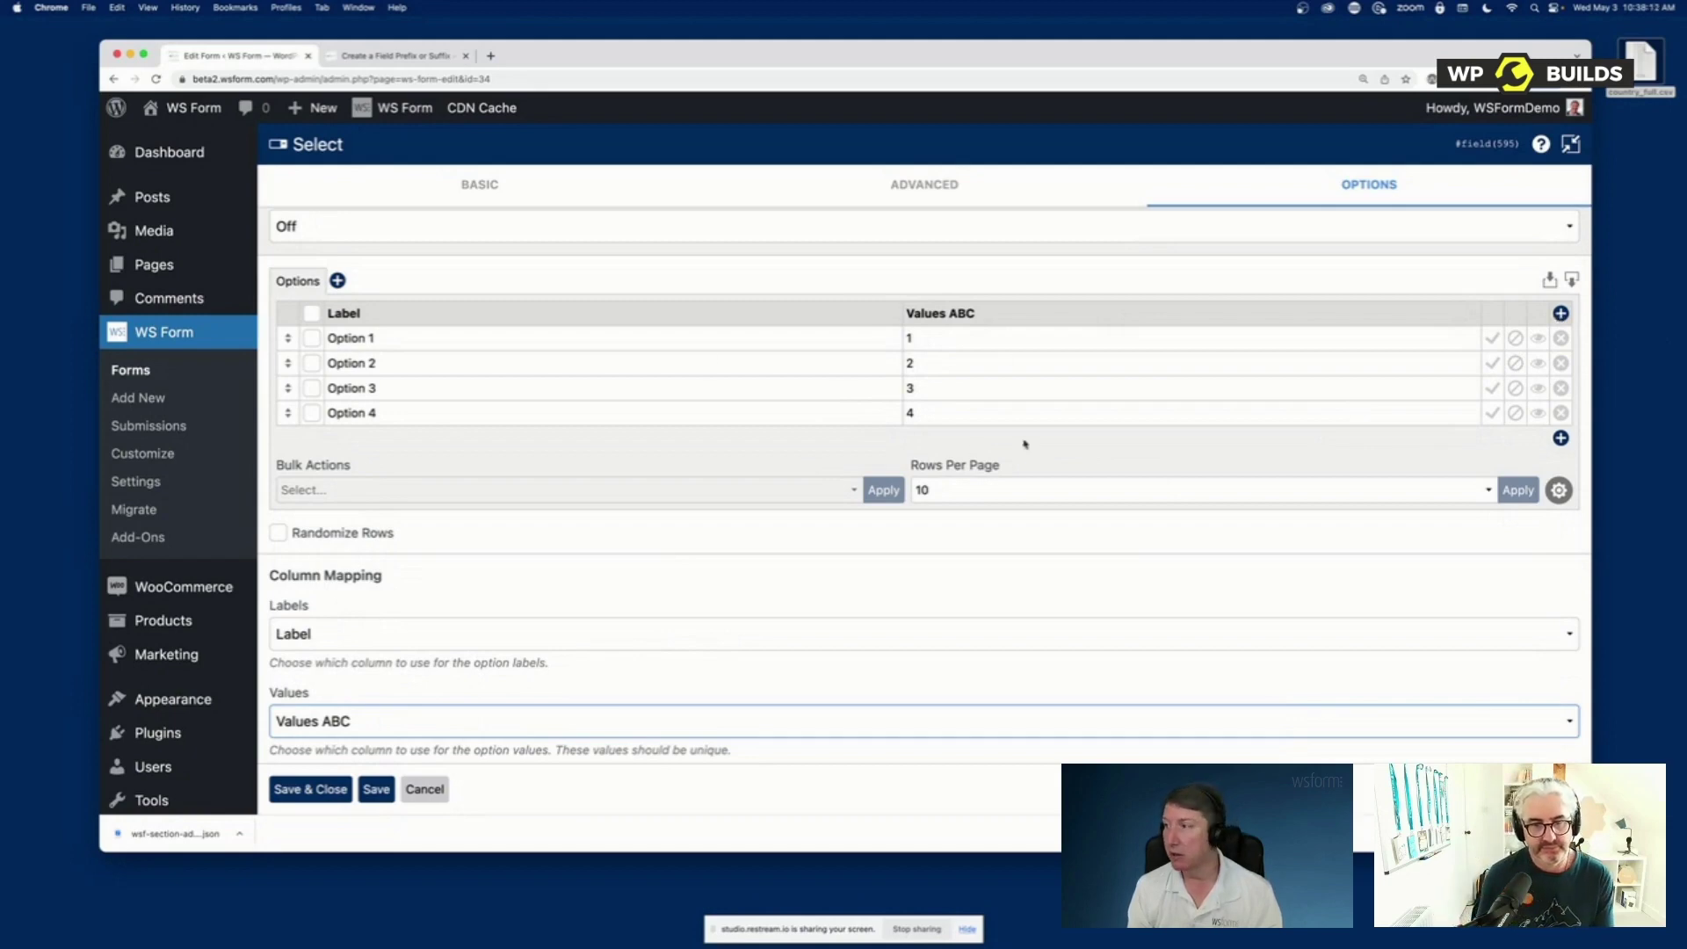
Add three columns named Column A, Column B and Column C to the options table and check the choices for the Values mapping
{"action": "left_click", "coordinate": [1559, 312]}
{"action": "left_click", "coordinate": [1559, 312]}
{"action": "left_click", "coordinate": [1560, 312]}
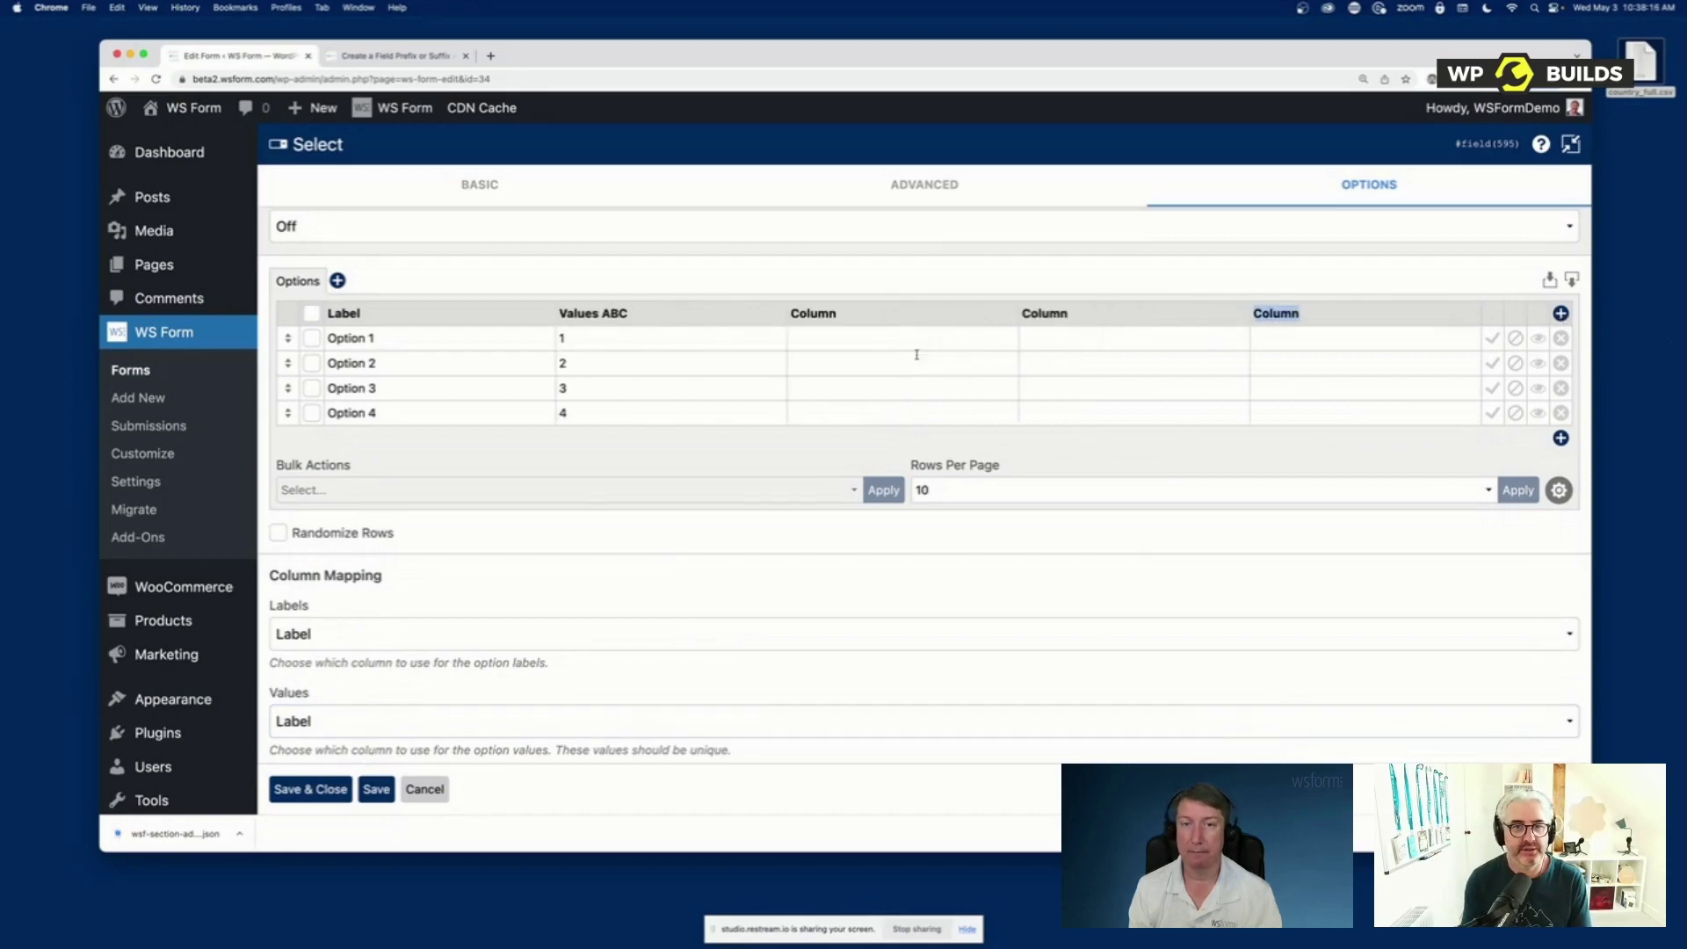
{"action": "left_click", "coordinate": [874, 315]}
{"action": "type", "text": "A"}
{"action": "key", "text": "BackSpace"}
{"action": "type", "text": "A"}
{"action": "key", "text": "Tab"}
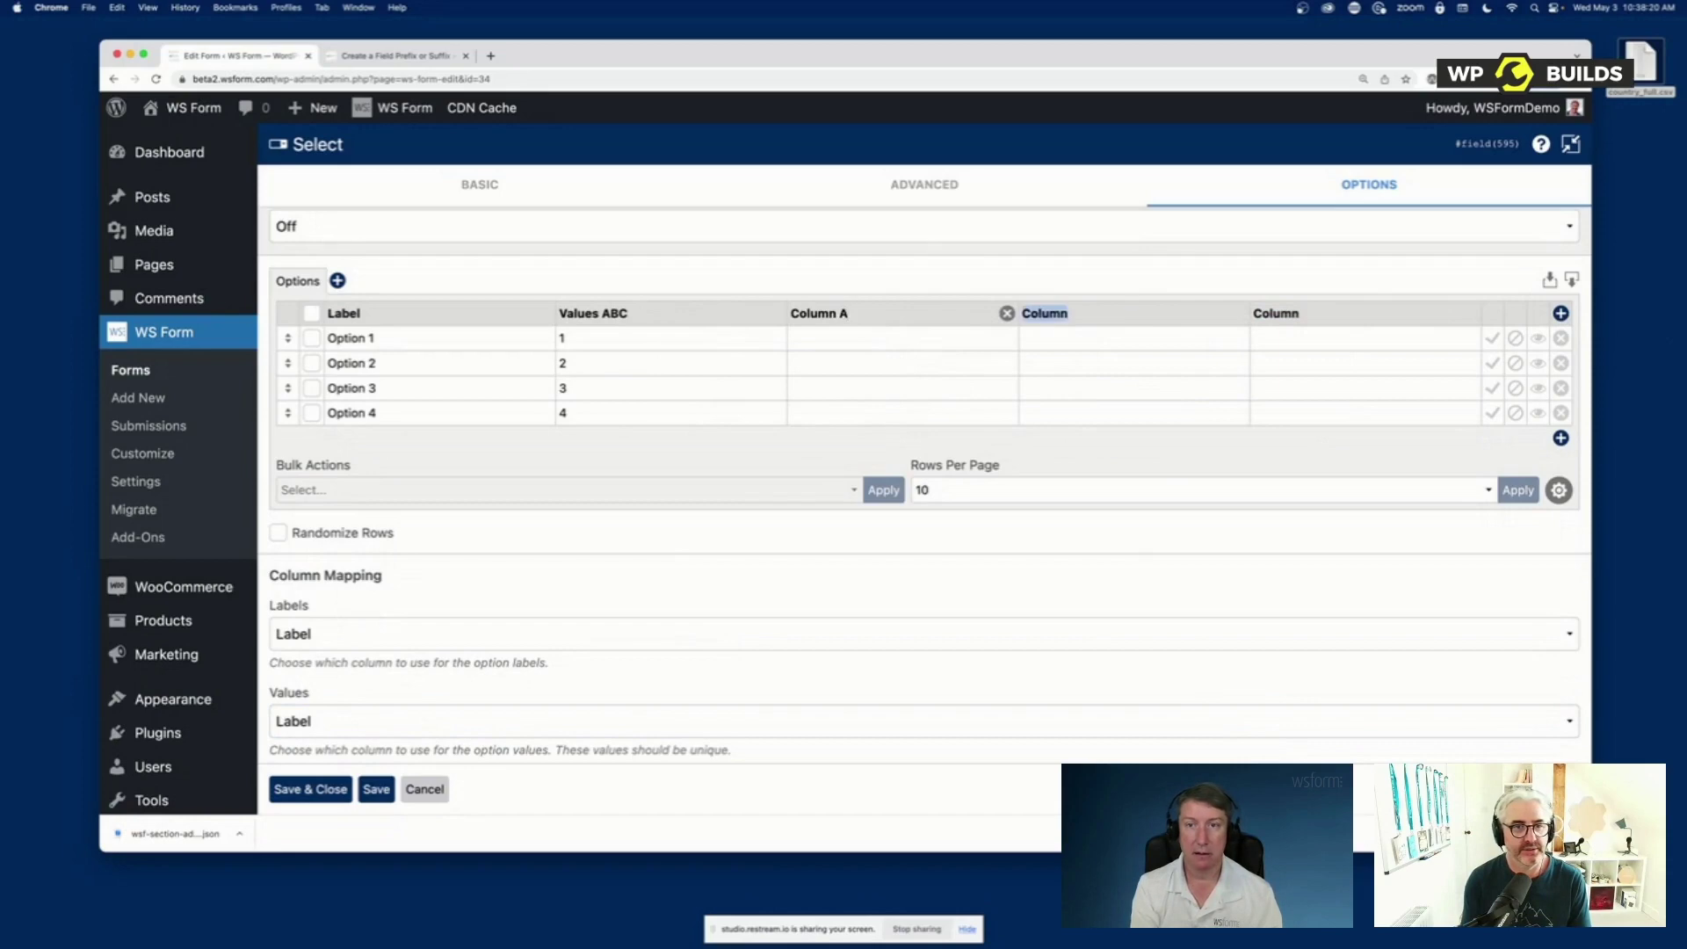
{"action": "type", "text": "Column B"}
{"action": "key", "text": "Tab"}
{"action": "type", "text": "Column C"}
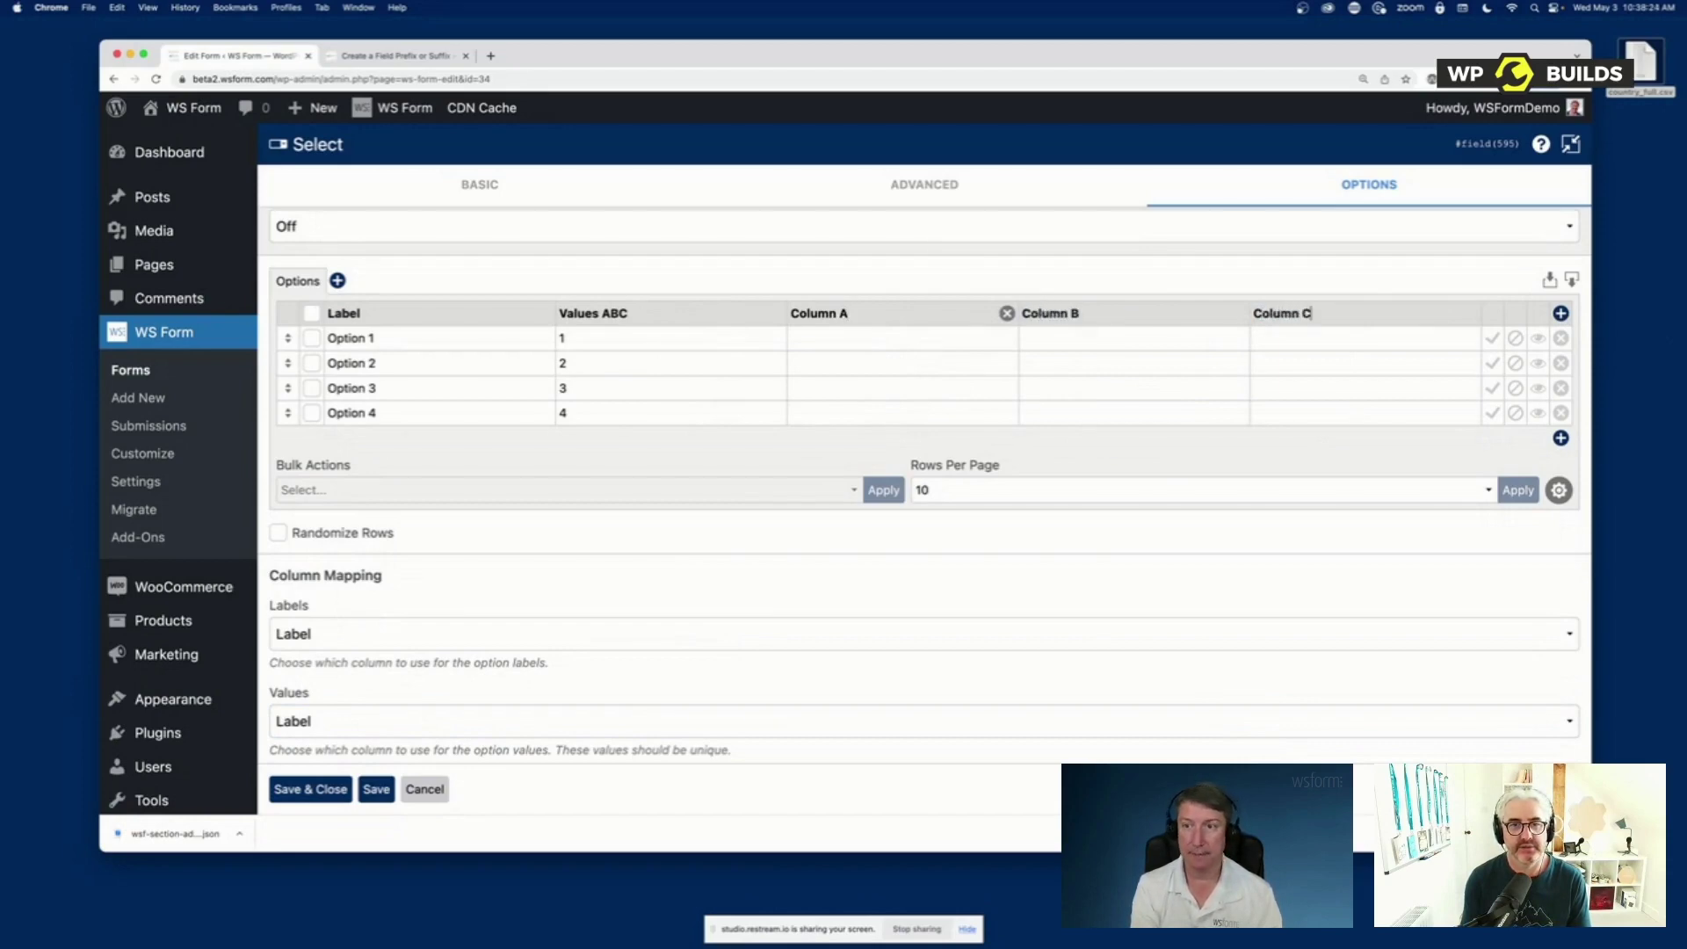
{"action": "left_click", "coordinate": [492, 720]}
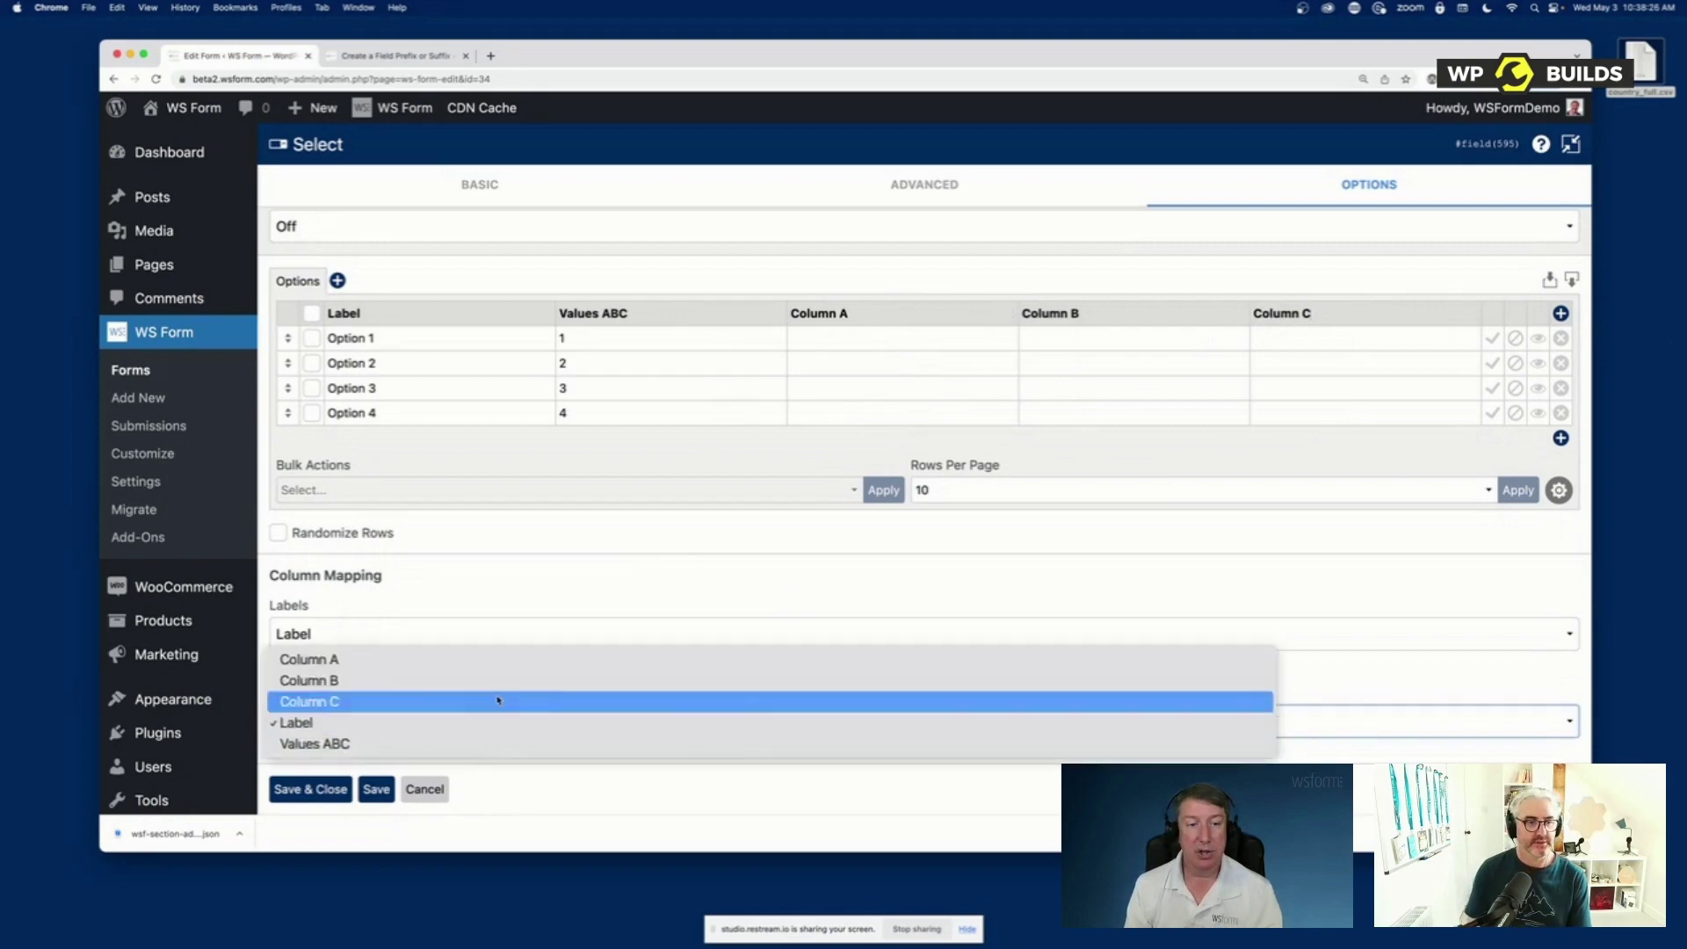
{"action": "left_click", "coordinate": [762, 462]}
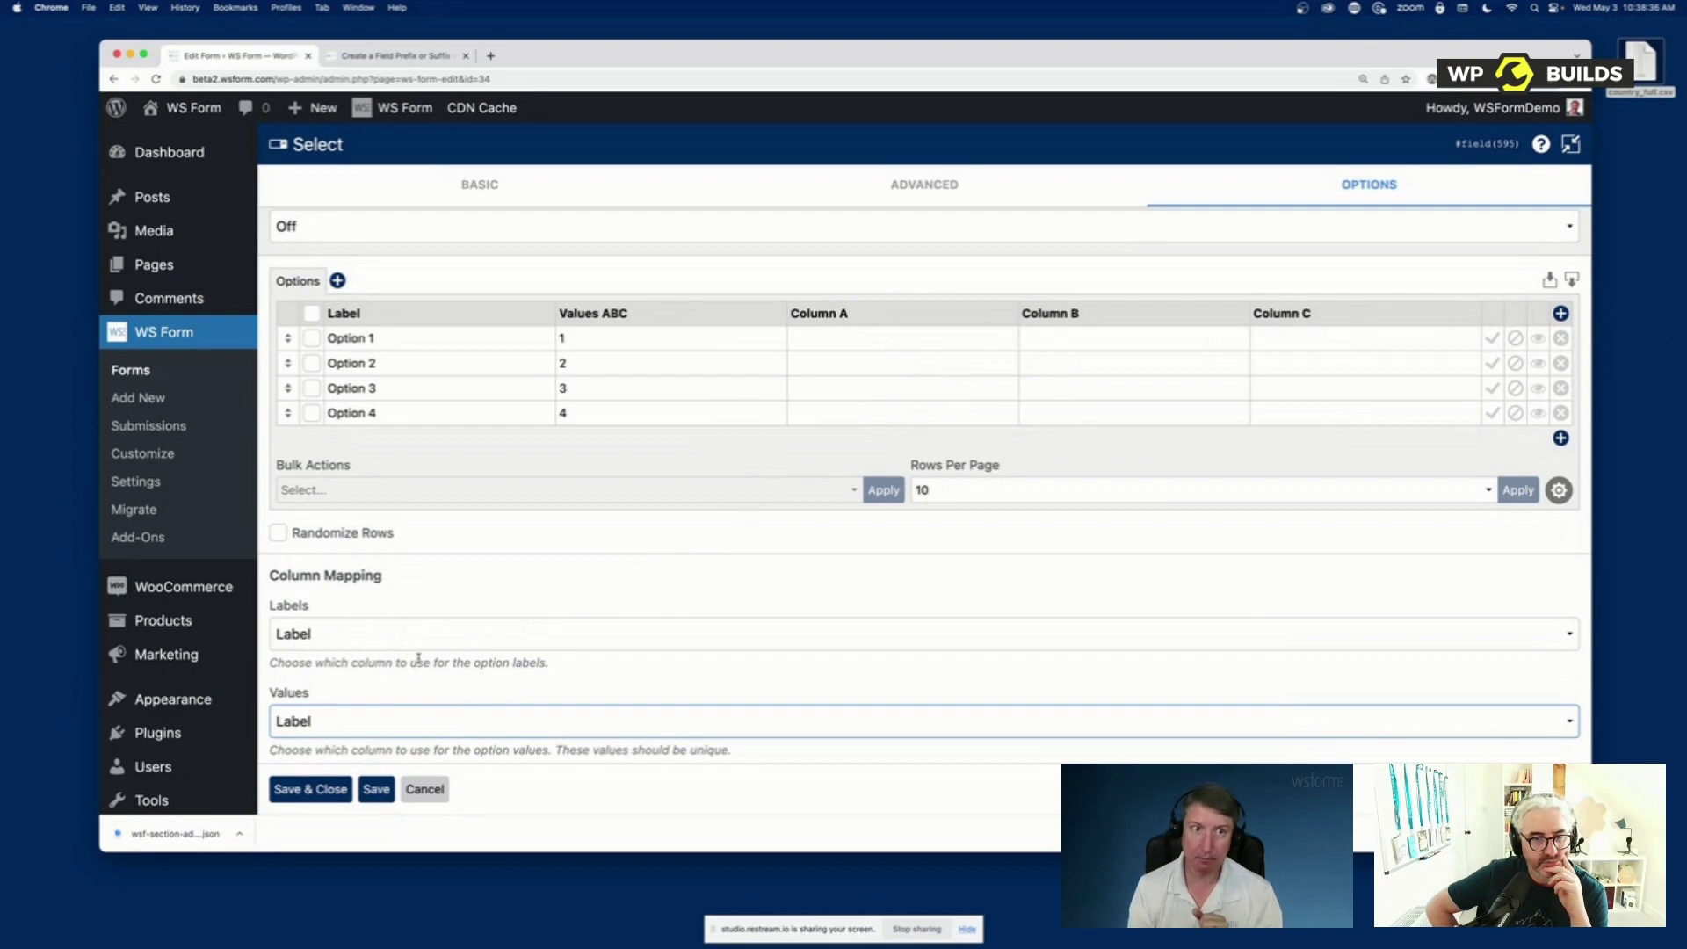
Import the desktop file country_full.csv into the Select field's options table
{"action": "mouse_move", "coordinate": [1511, 107]}
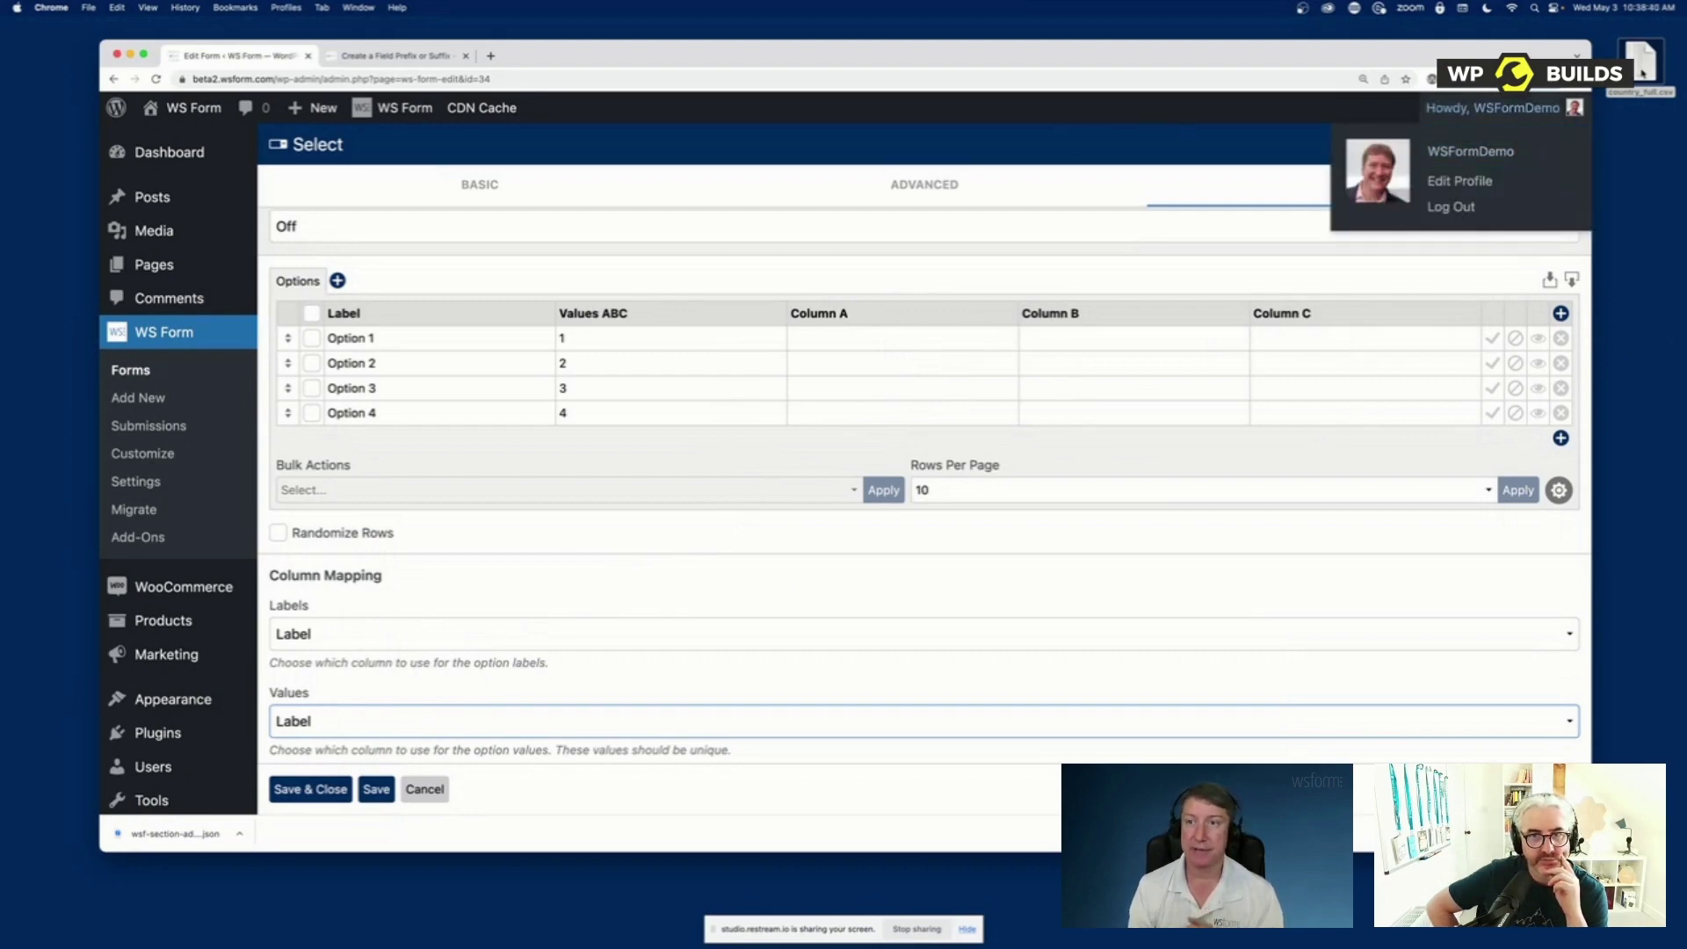
{"action": "left_click_drag", "start_coordinate": [1642, 72], "coordinate": [1641, 216]}
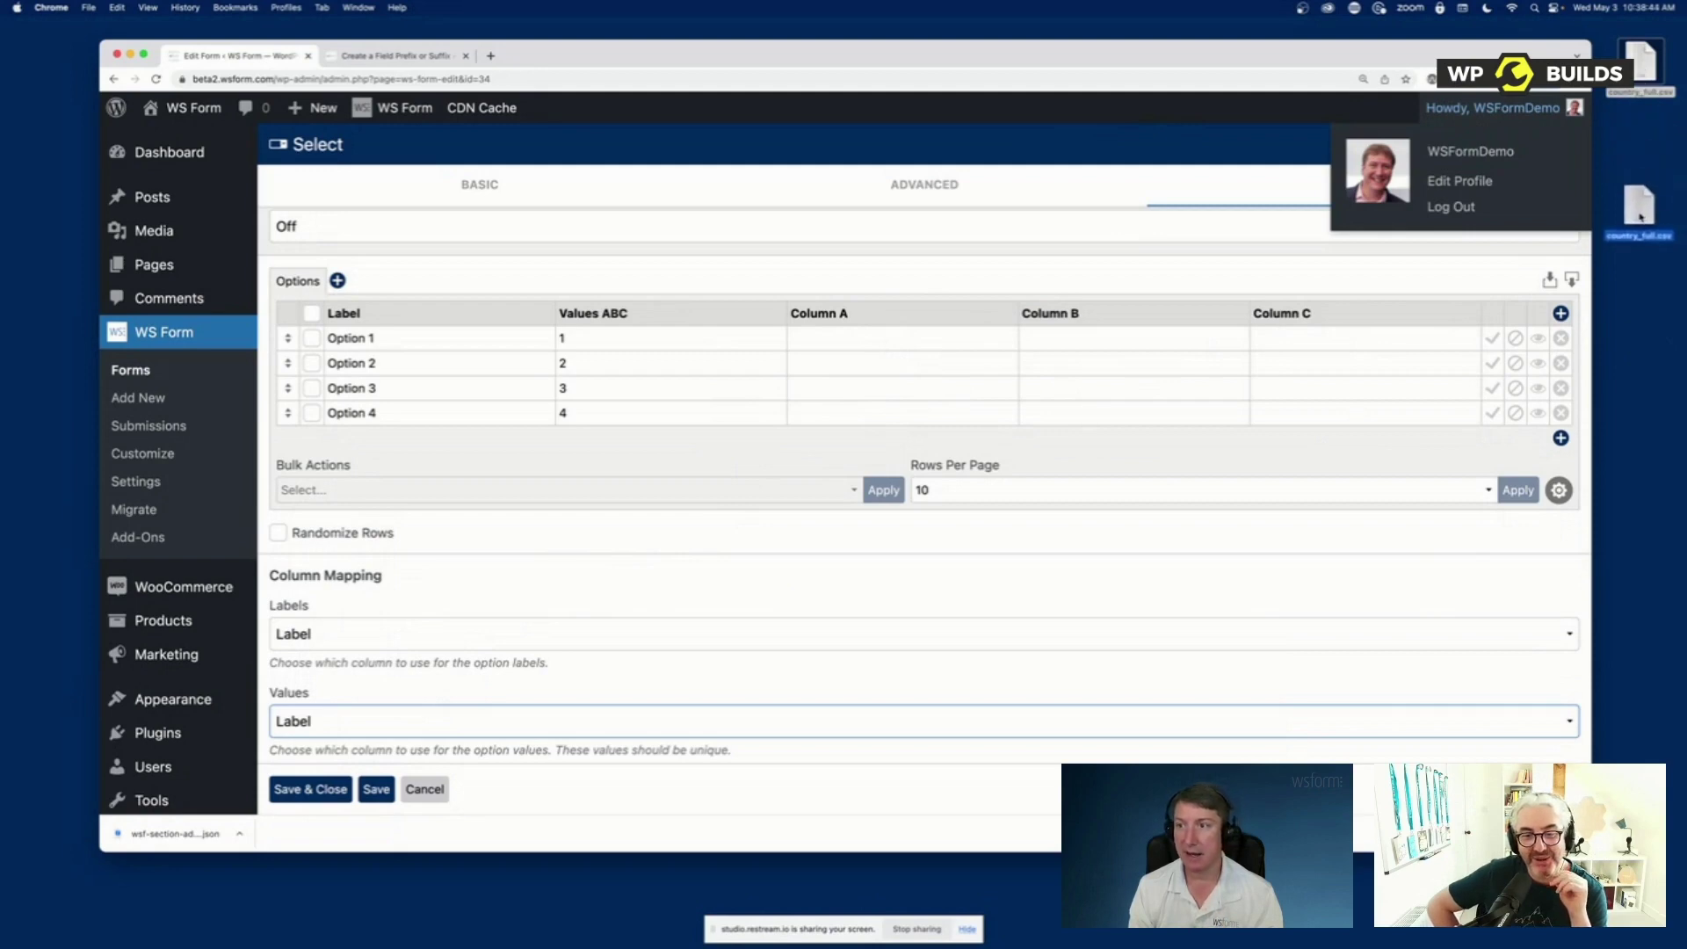
{"action": "left_click_drag", "start_coordinate": [1639, 217], "coordinate": [928, 390]}
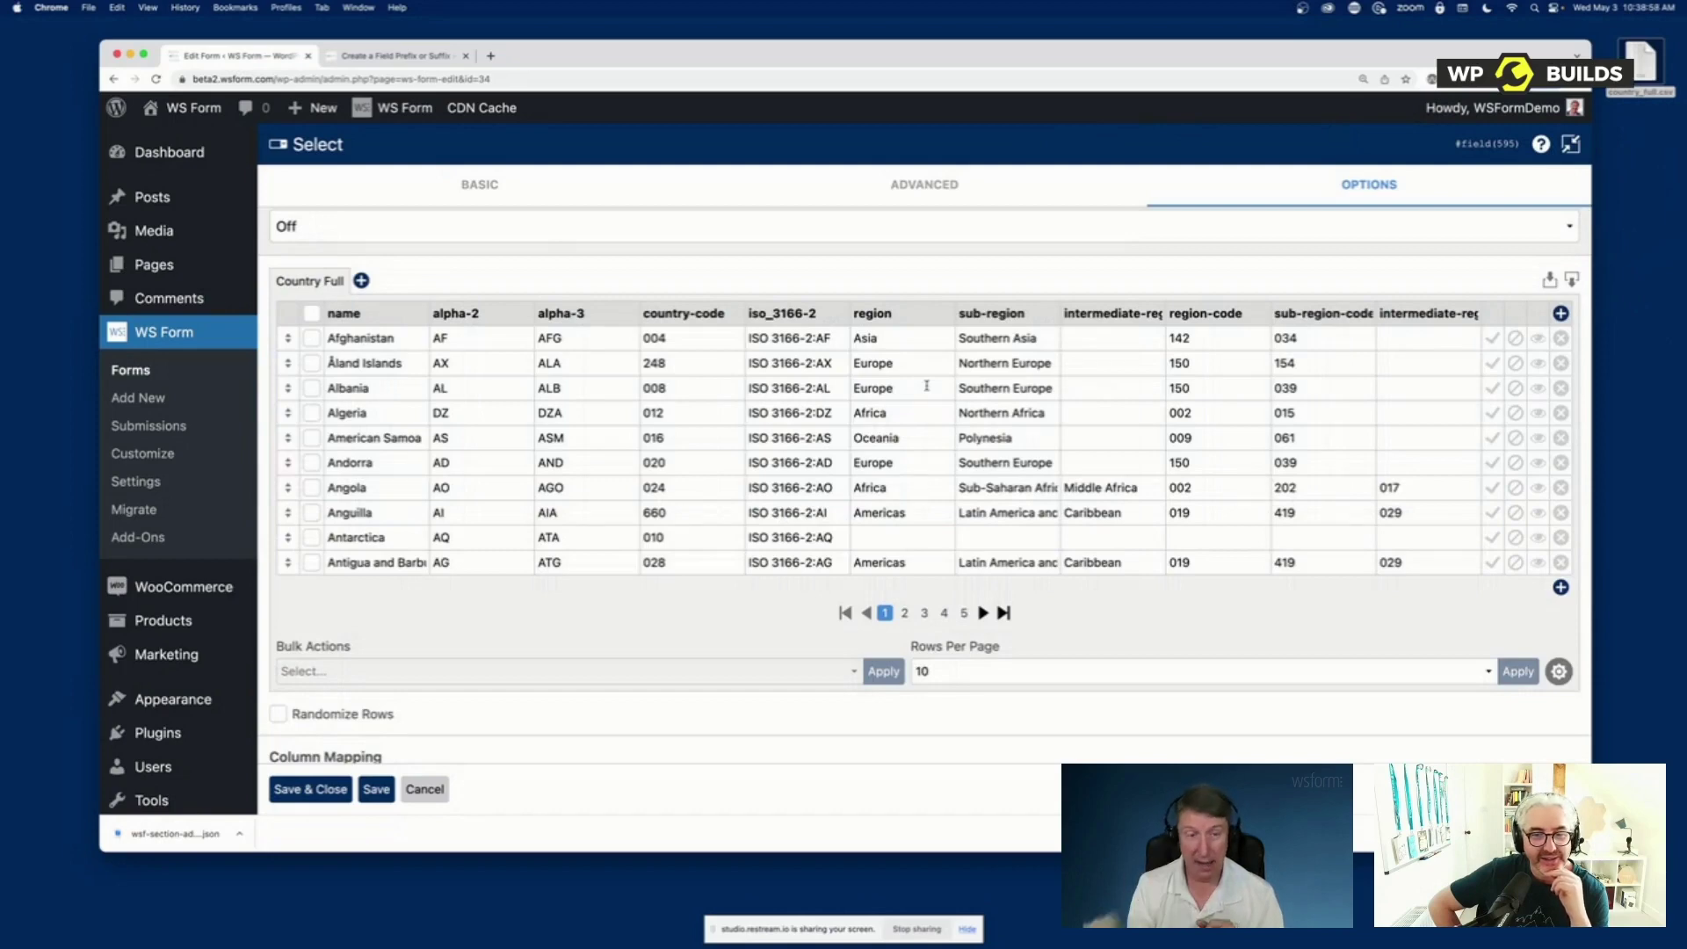
Map the Select field's labels to the name column and its values to the alpha-3 column
{"action": "scroll", "coordinate": [651, 669], "scroll_direction": "down", "scroll_amount": 3}
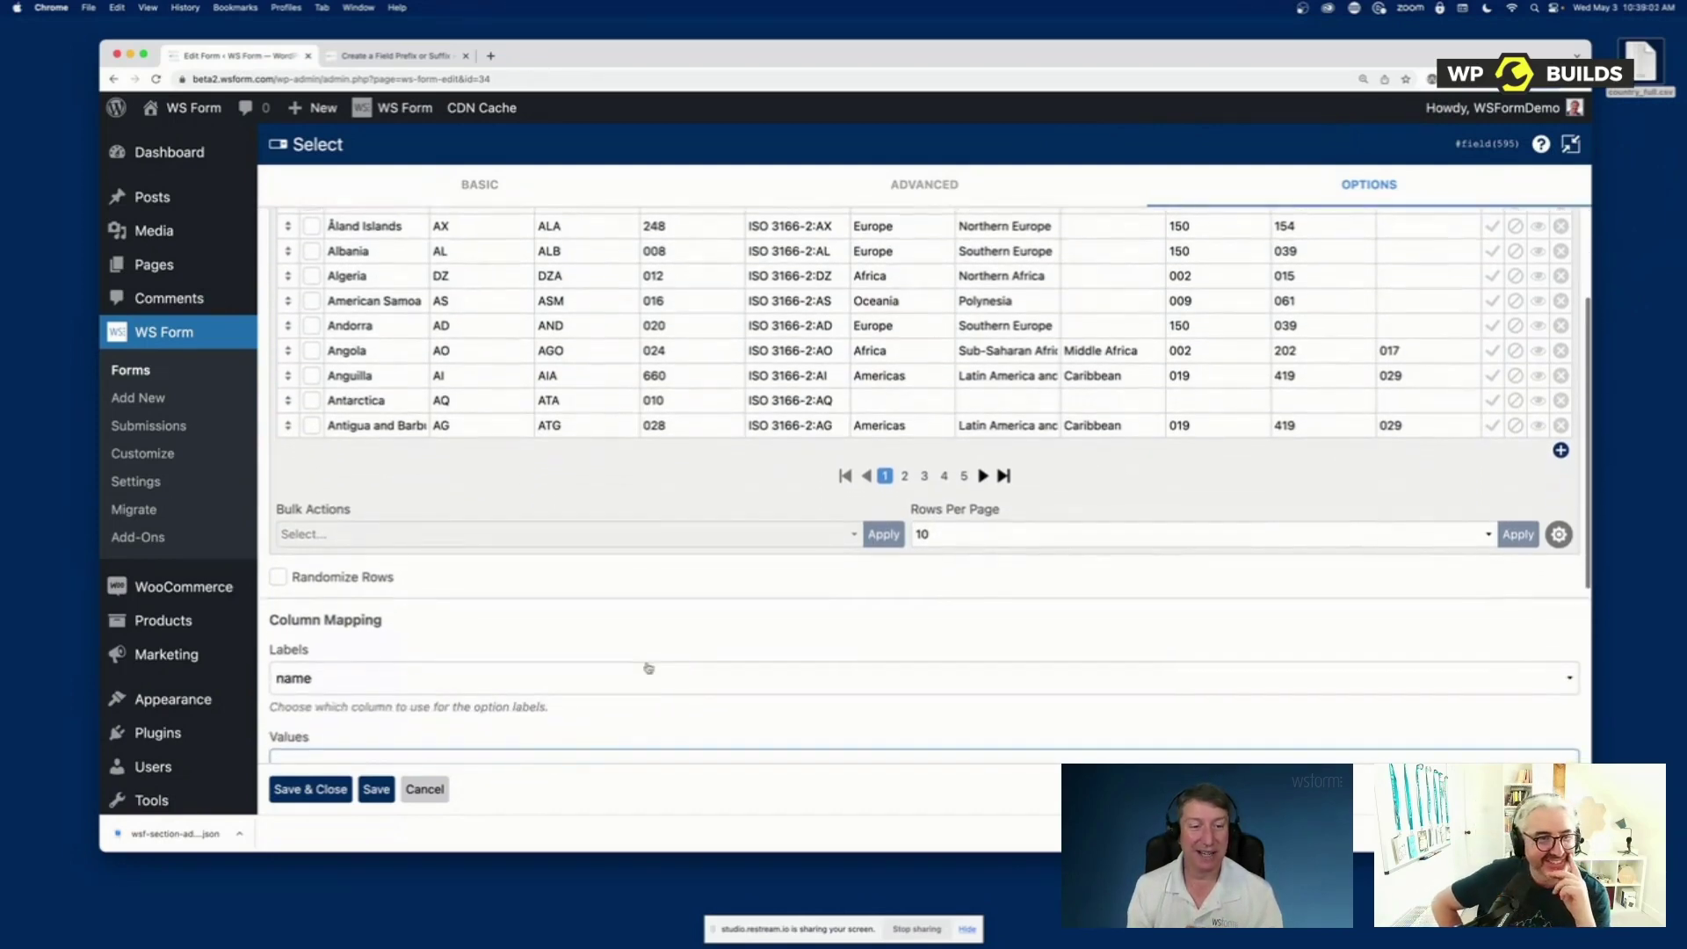
{"action": "scroll", "coordinate": [615, 665], "scroll_direction": "down", "scroll_amount": 1}
{"action": "left_click", "coordinate": [359, 641]}
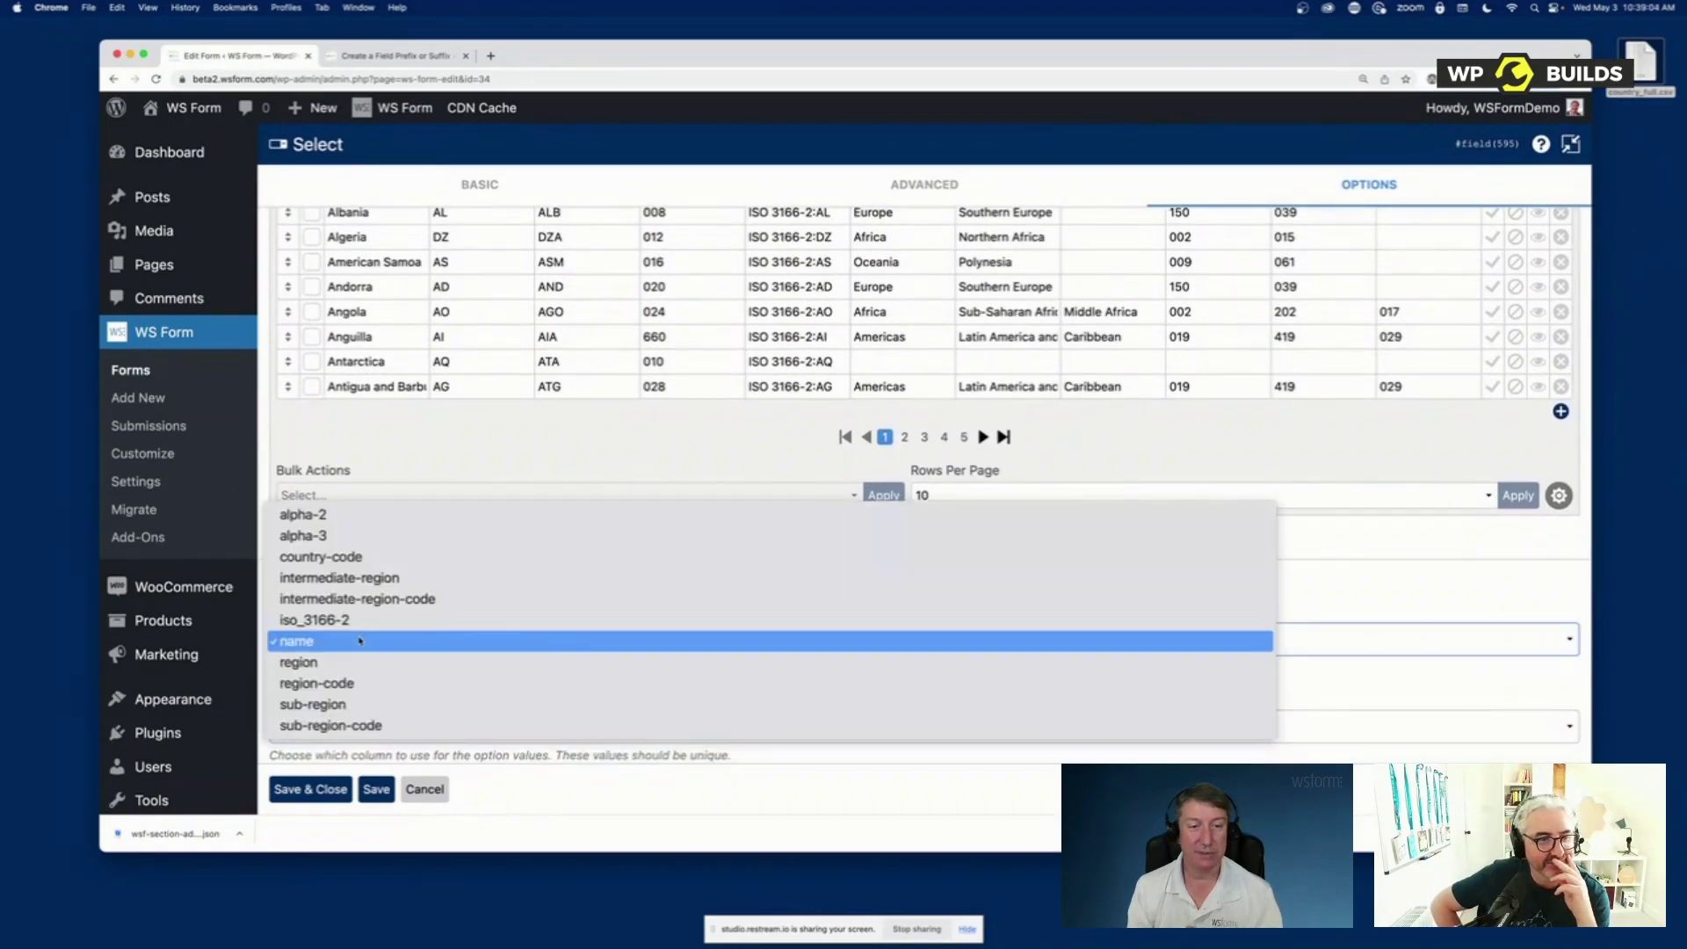
{"action": "left_click", "coordinate": [359, 640]}
{"action": "left_click", "coordinate": [349, 726]}
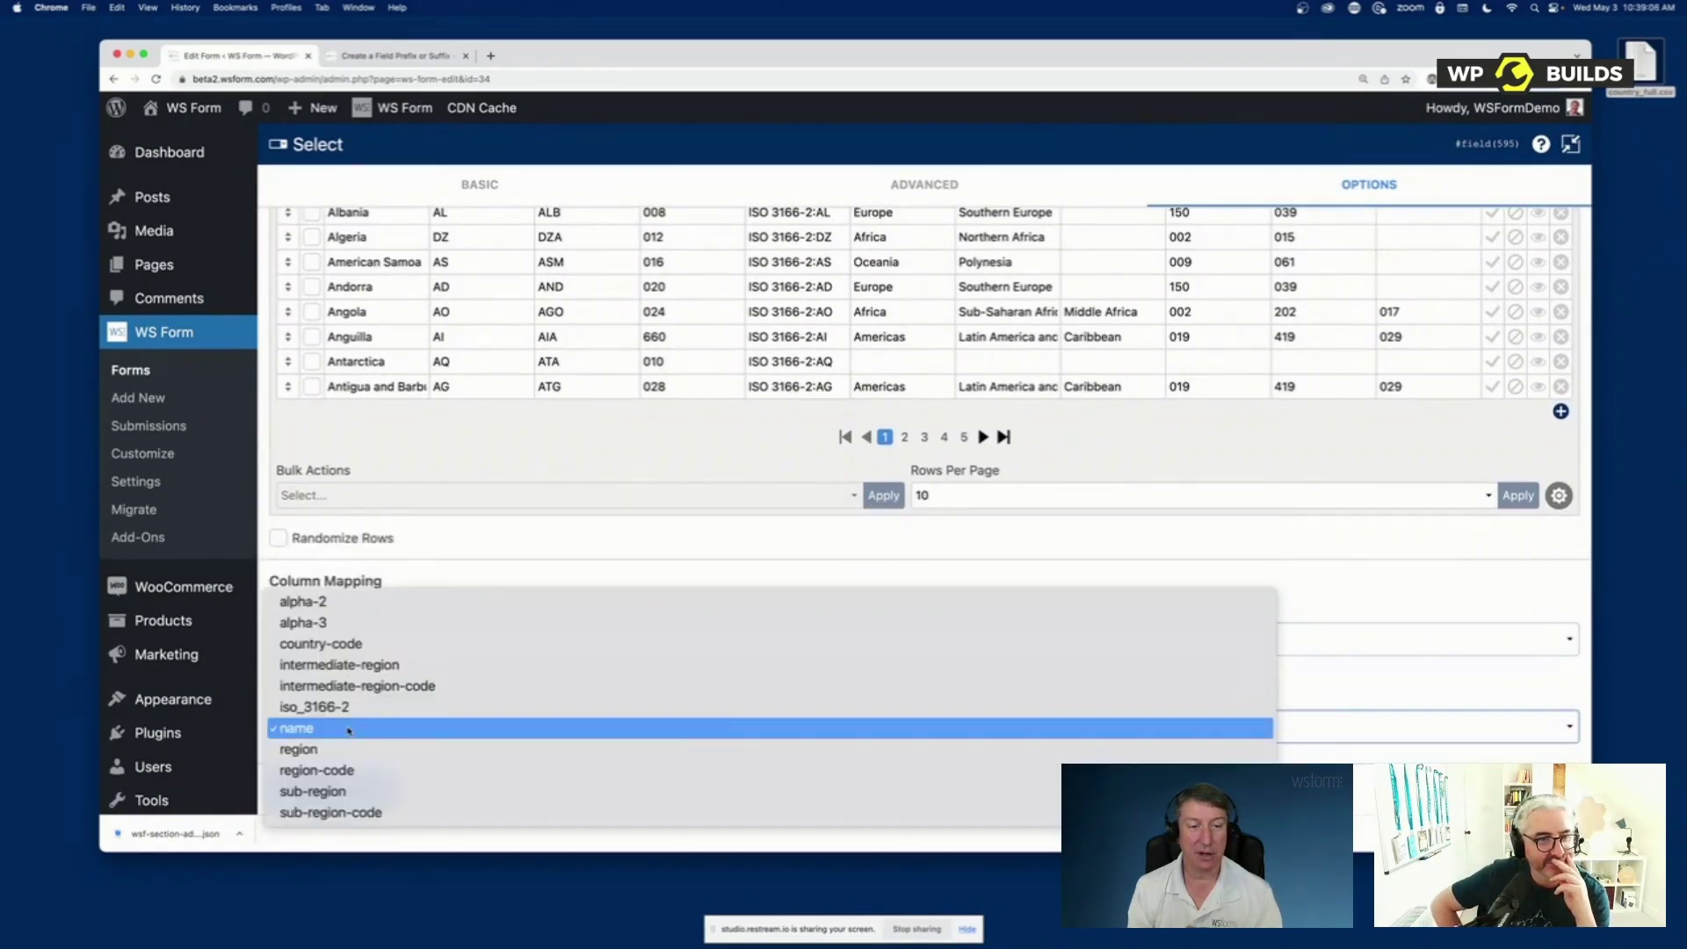
{"action": "left_click", "coordinate": [347, 622]}
Make Åland Islands the default option and disable Afghanistan, Algeria and American Samoa
{"action": "scroll", "coordinate": [509, 446], "scroll_direction": "up", "scroll_amount": 3}
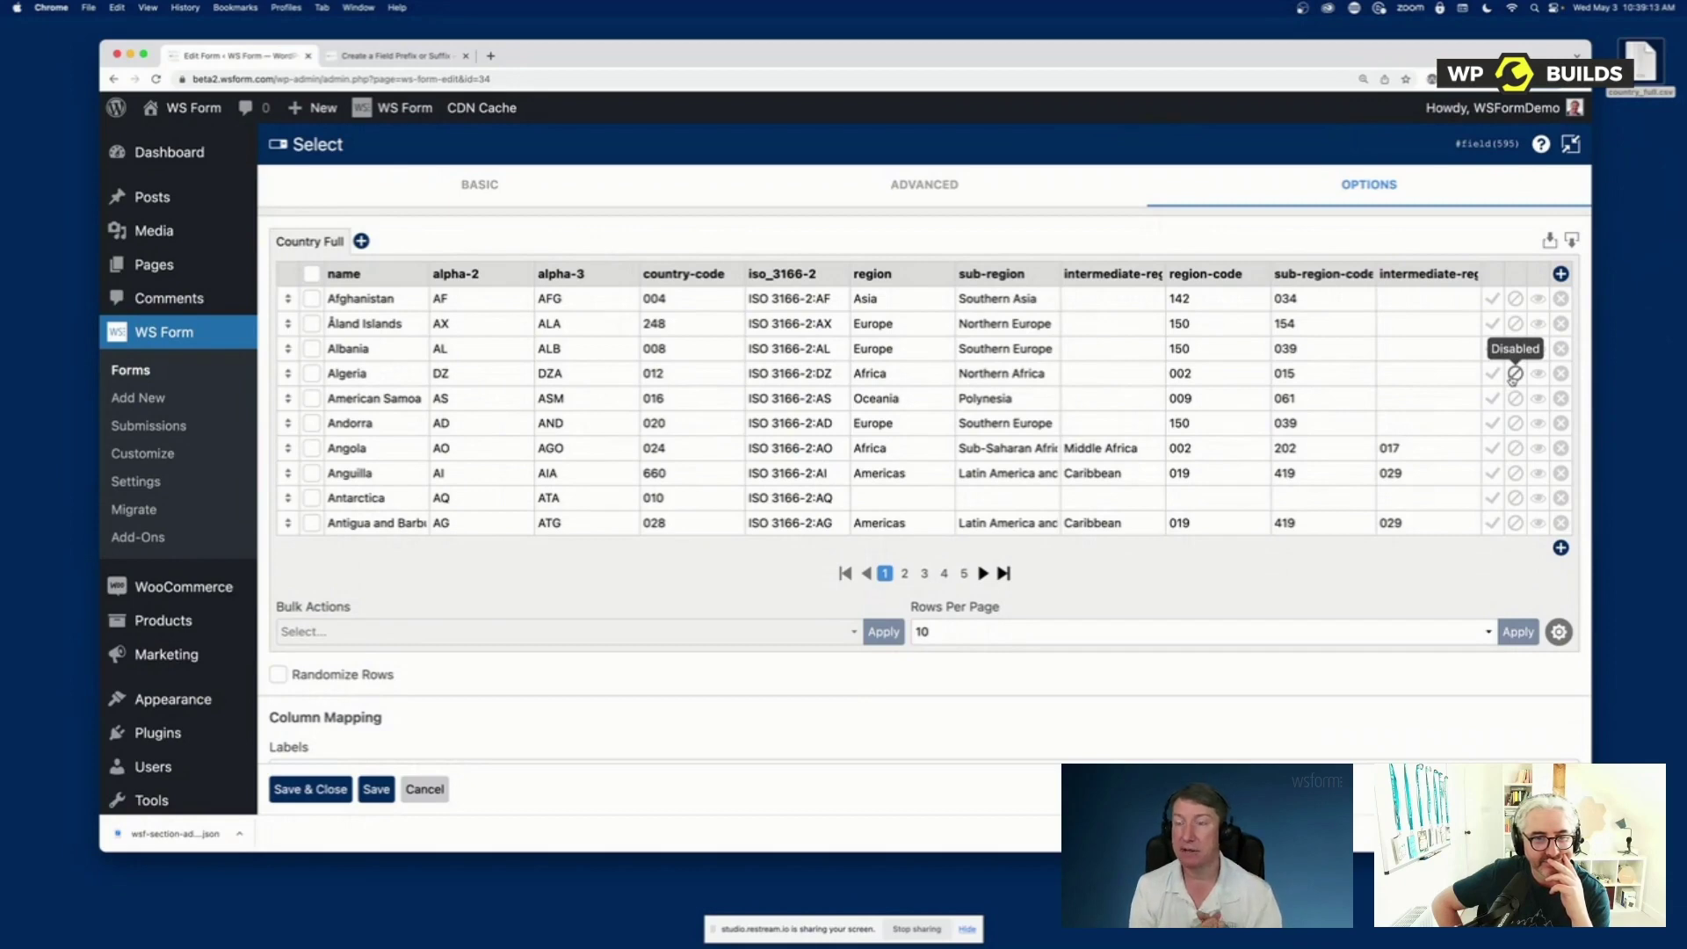
{"action": "left_click", "coordinate": [1493, 324]}
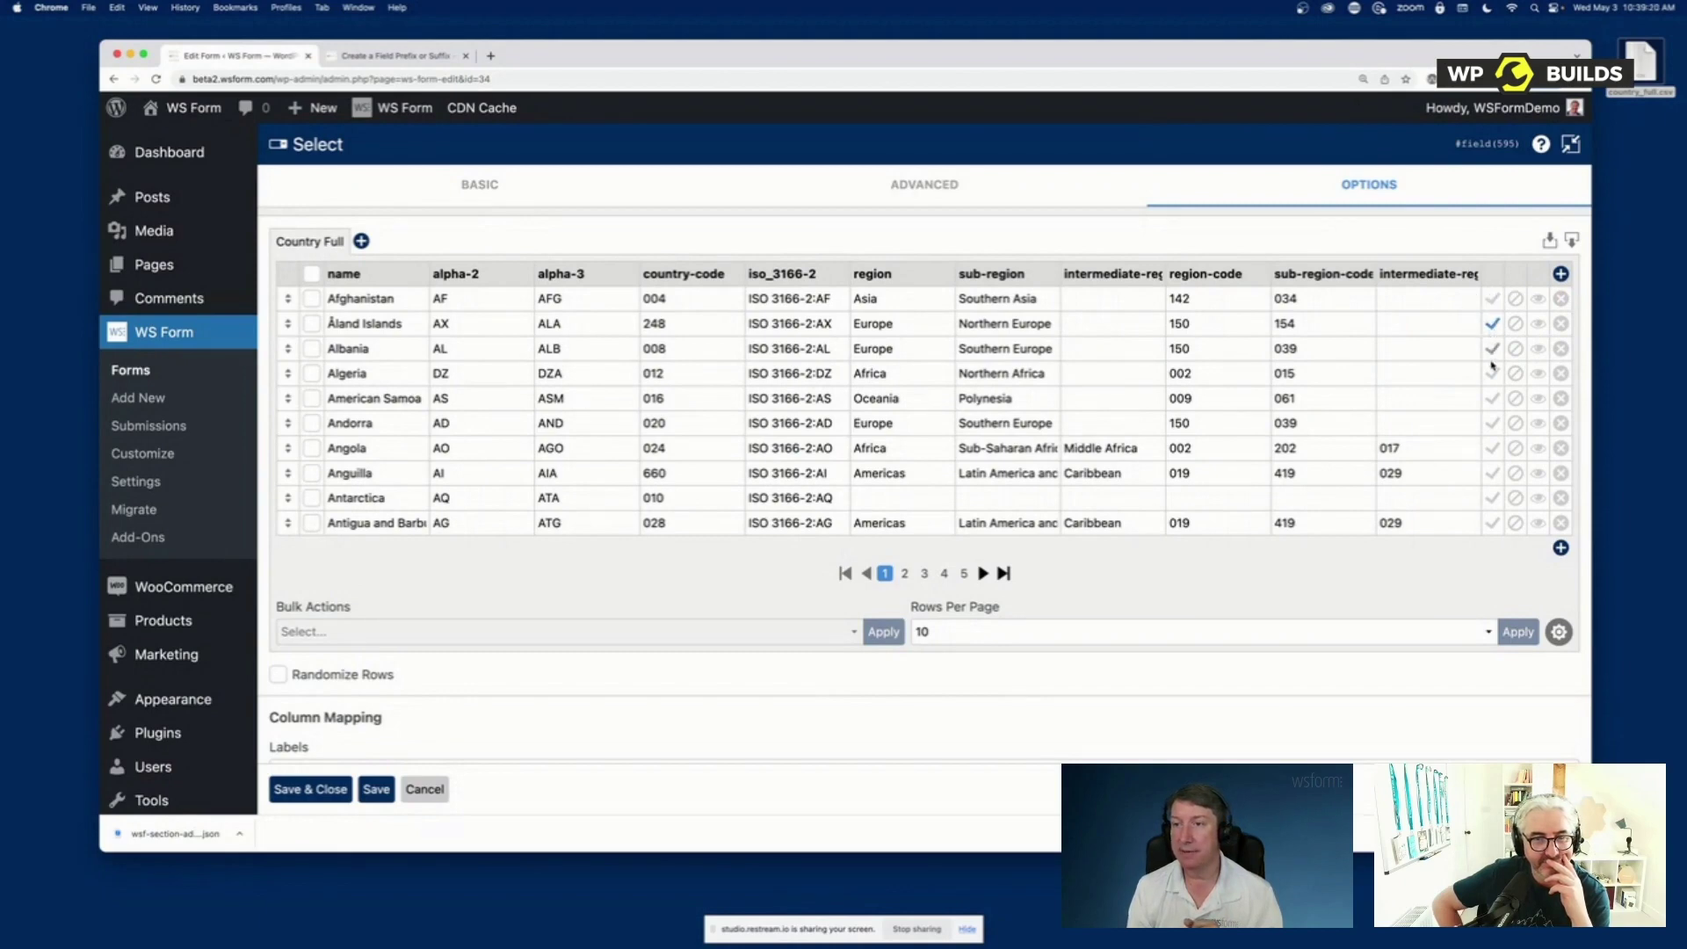
{"action": "left_click", "coordinate": [1516, 299]}
{"action": "left_click", "coordinate": [1516, 373]}
{"action": "left_click", "coordinate": [1515, 398]}
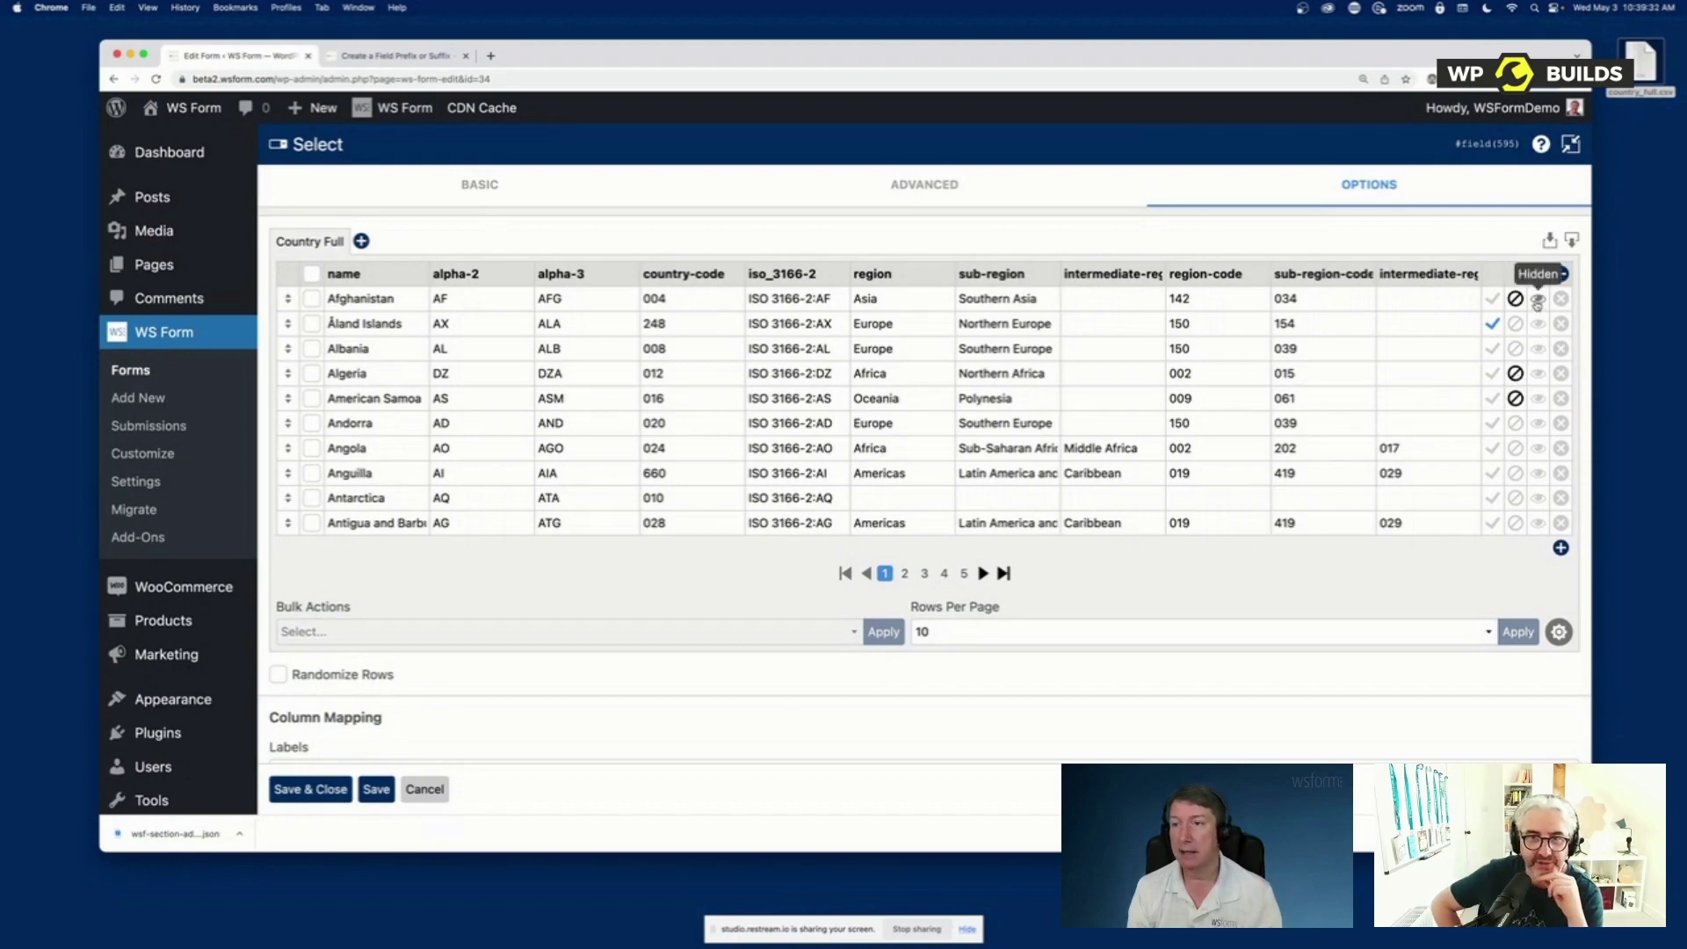
Mark Andorra, Angola and Anguilla as hidden and make them visible again
{"action": "left_click", "coordinate": [1537, 422]}
{"action": "left_click", "coordinate": [1537, 448]}
{"action": "left_click", "coordinate": [1537, 472]}
{"action": "left_click", "coordinate": [1537, 422]}
{"action": "left_click", "coordinate": [1537, 448]}
{"action": "left_click", "coordinate": [1537, 473]}
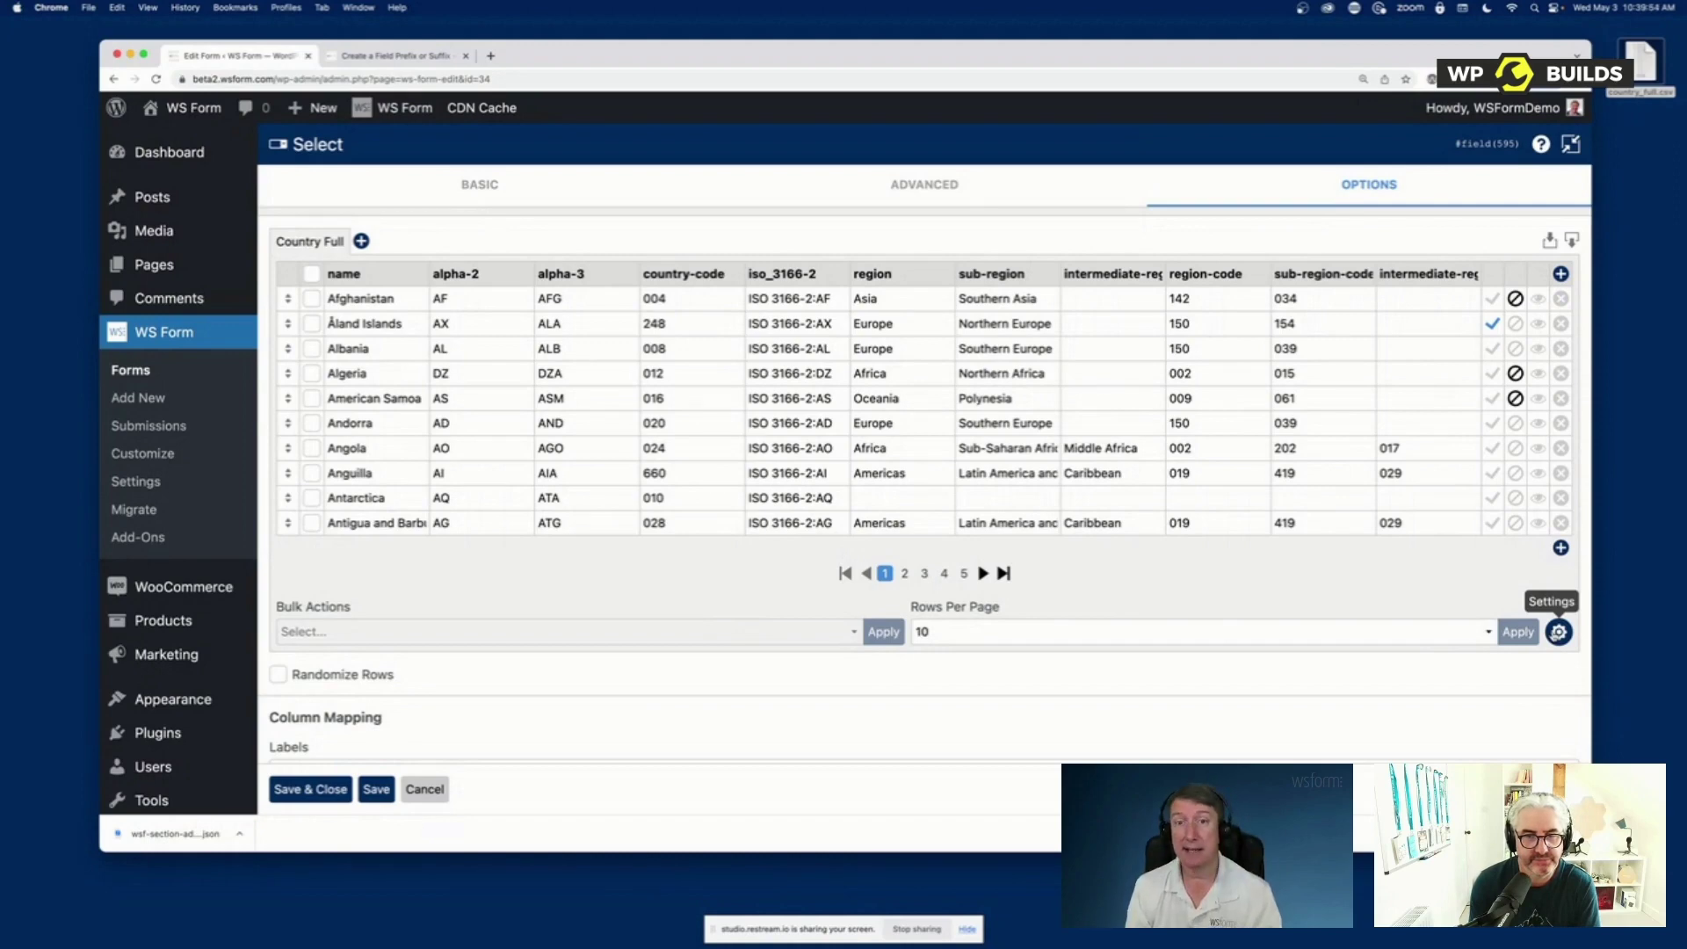
Auto-group the country options by region, then save and close the Select field's settings
{"action": "left_click", "coordinate": [1558, 632]}
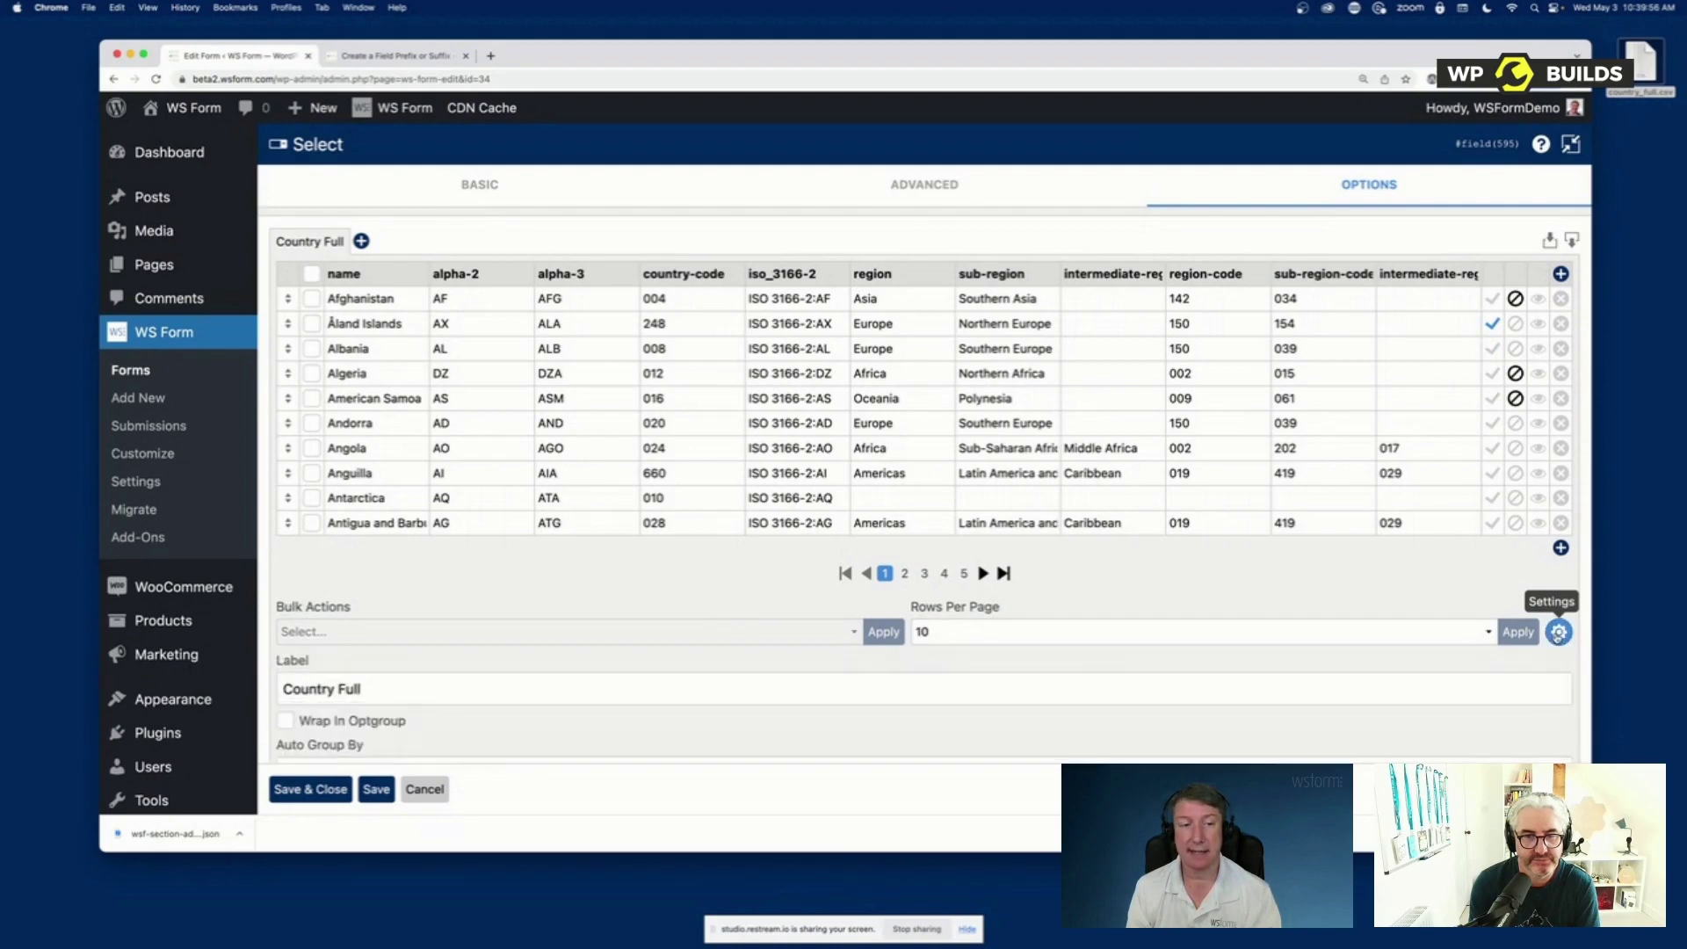
{"action": "scroll", "coordinate": [440, 668], "scroll_direction": "down", "scroll_amount": 2}
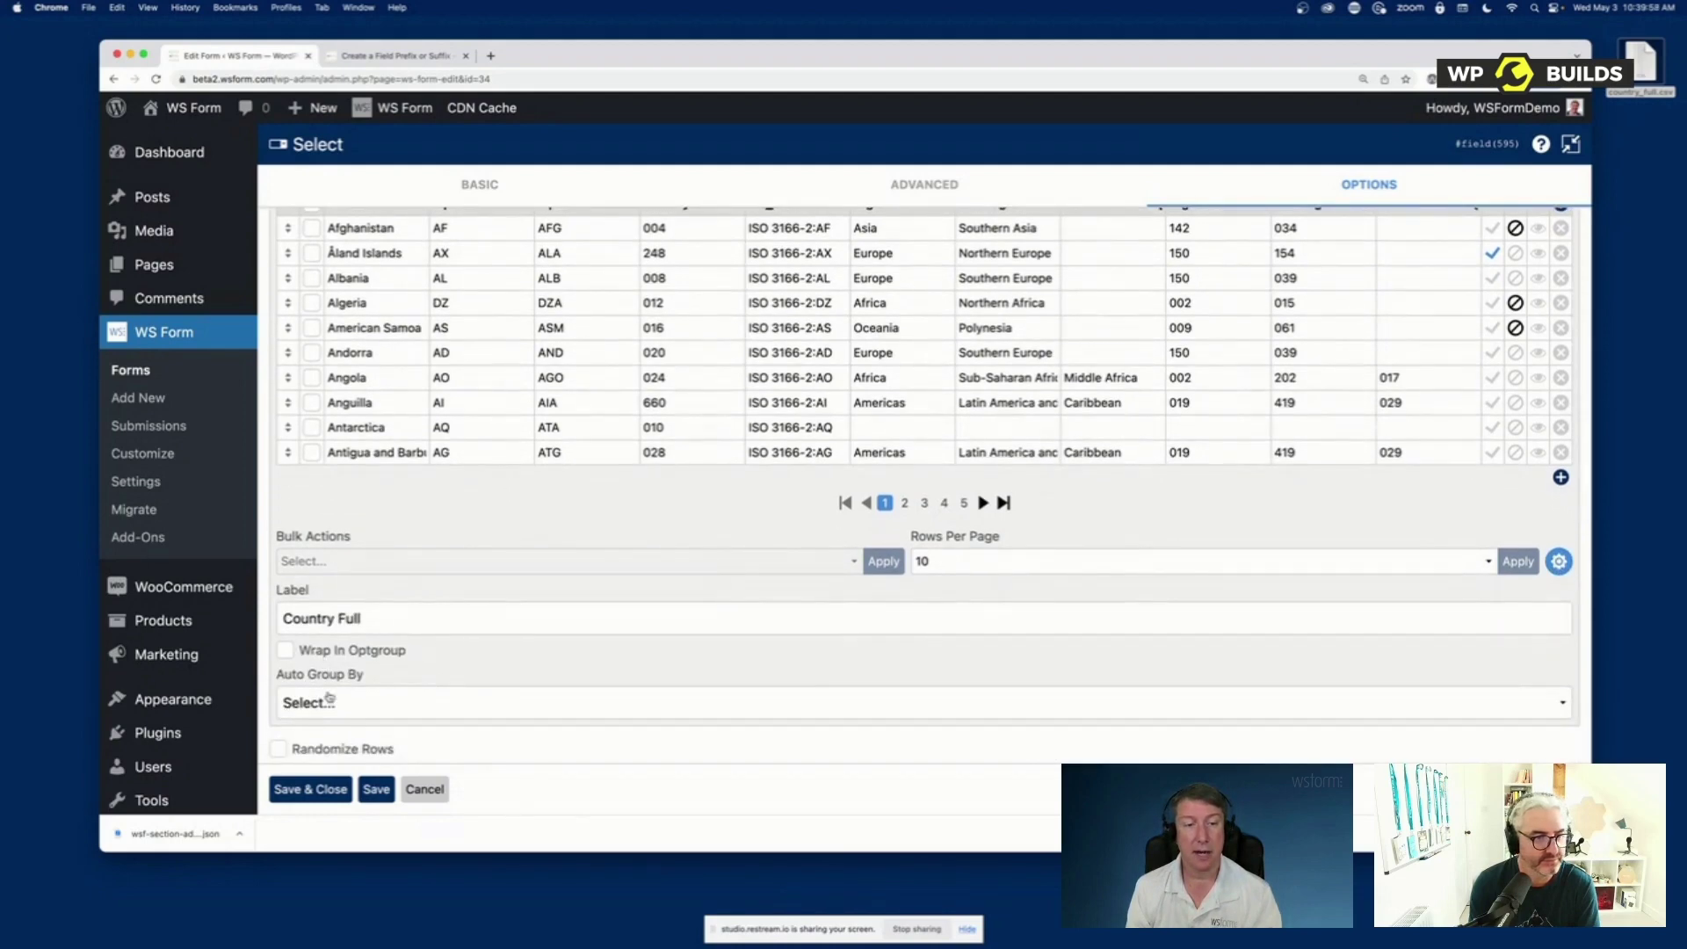
{"action": "left_click", "coordinate": [442, 715]}
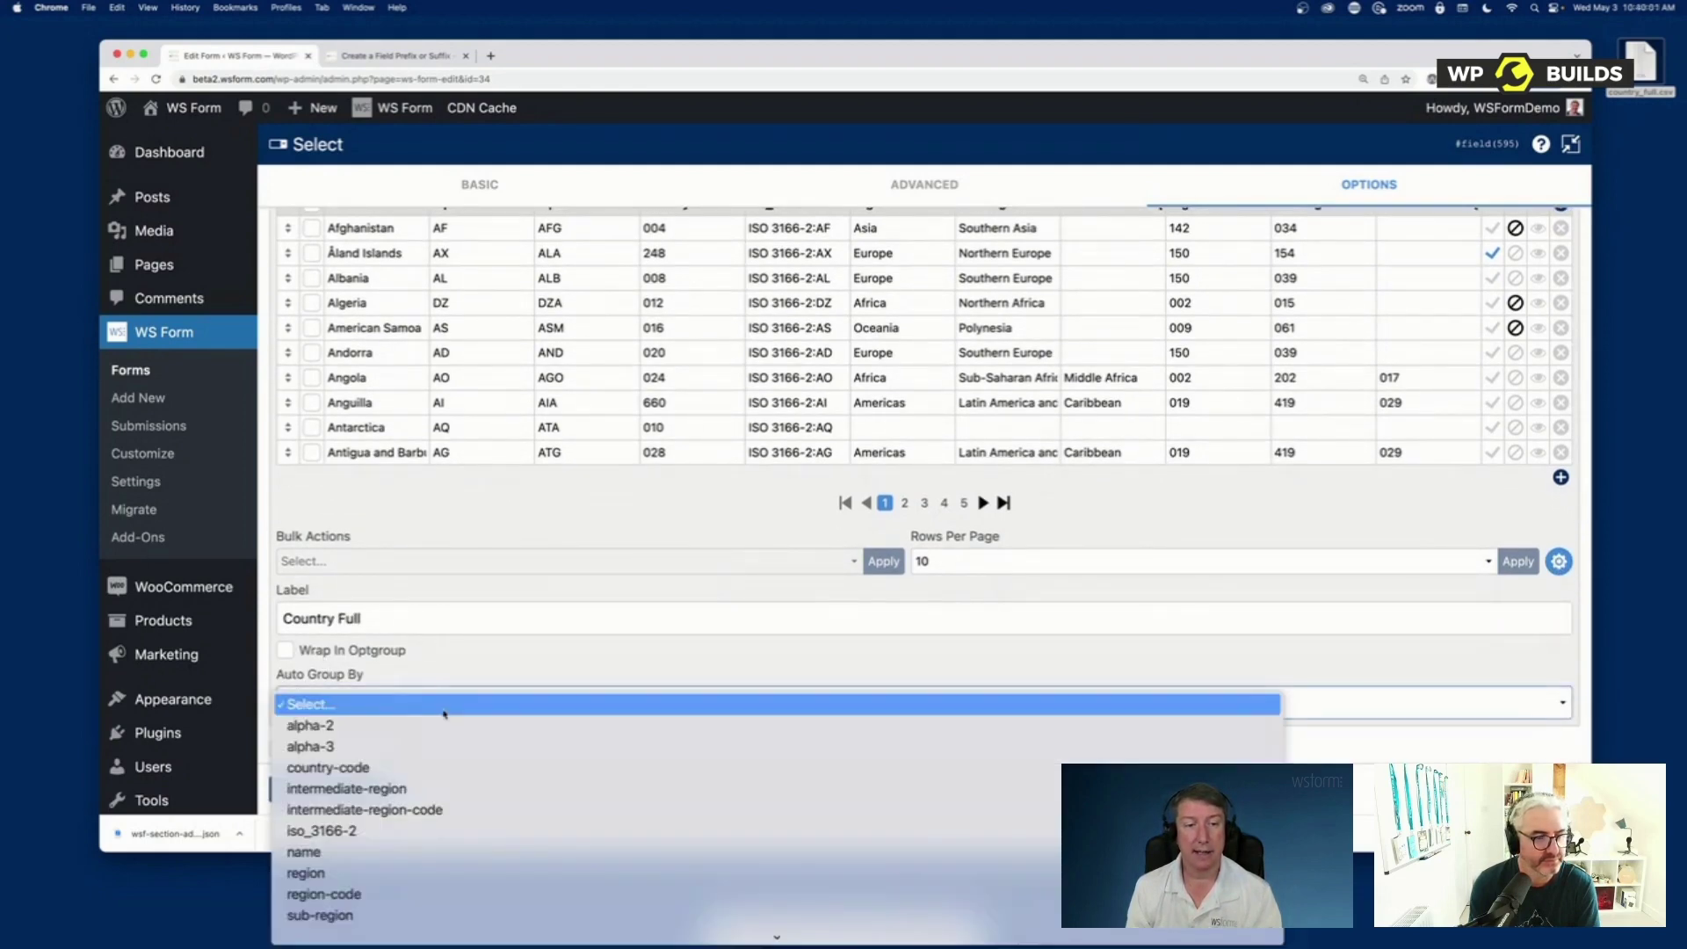
{"action": "left_click", "coordinate": [389, 872]}
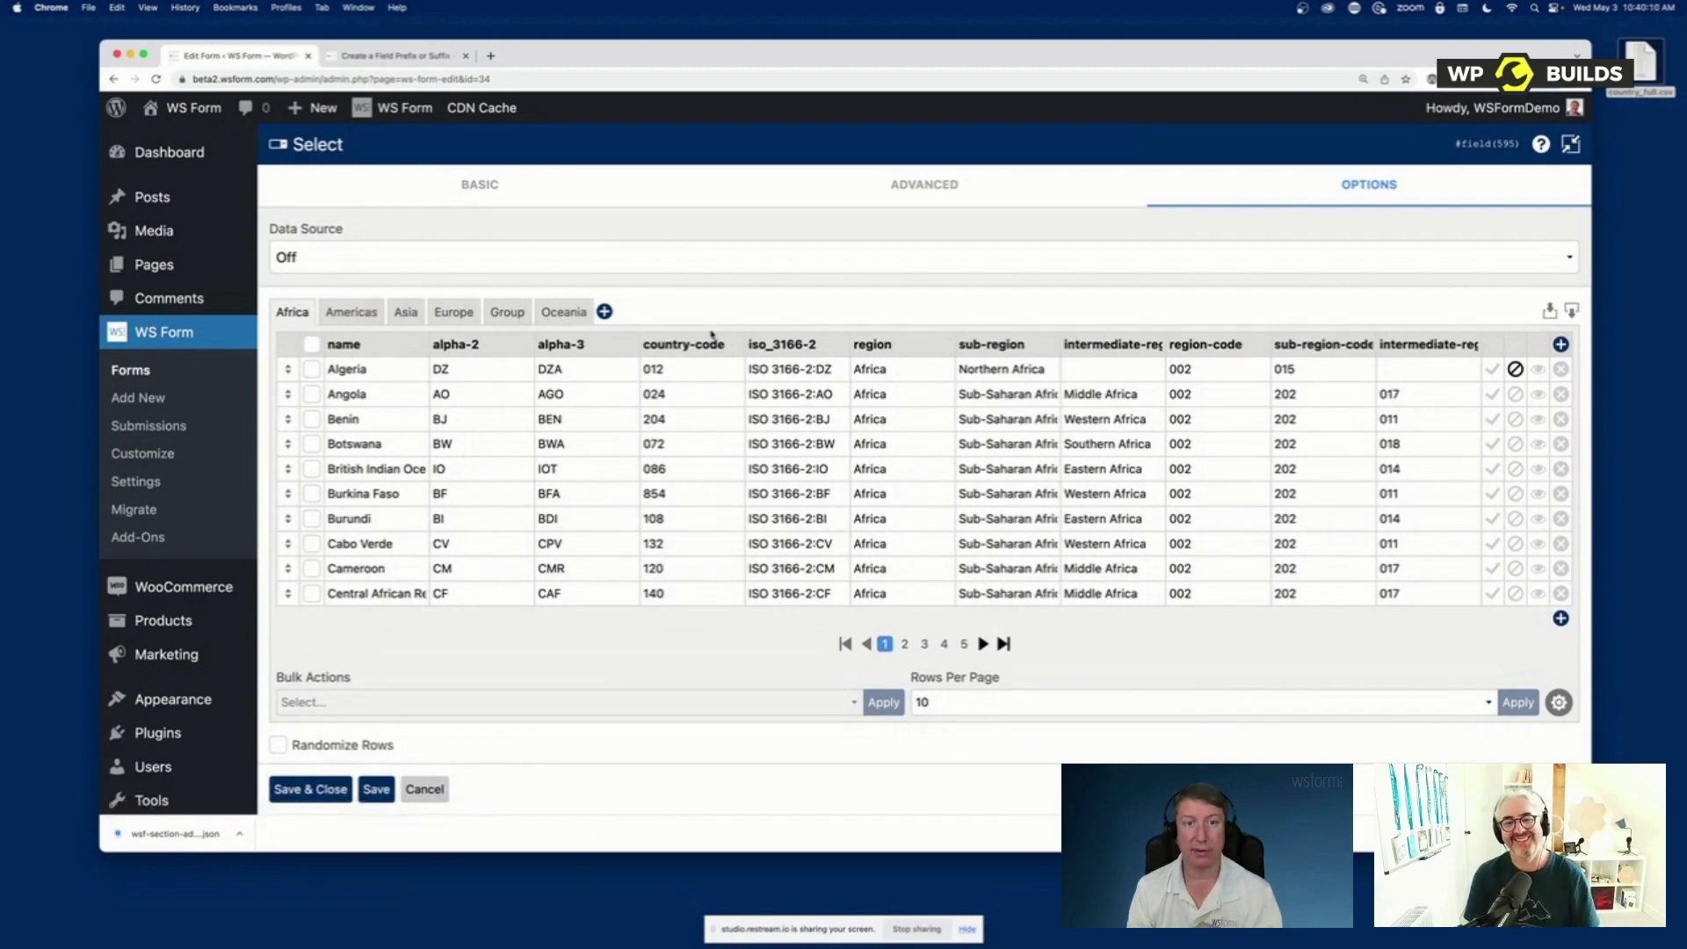
{"action": "left_click", "coordinate": [309, 789]}
Preview the form and examine the Select field's list for region groups, the default country and the disabled countries
{"action": "mouse_move", "coordinate": [481, 107]}
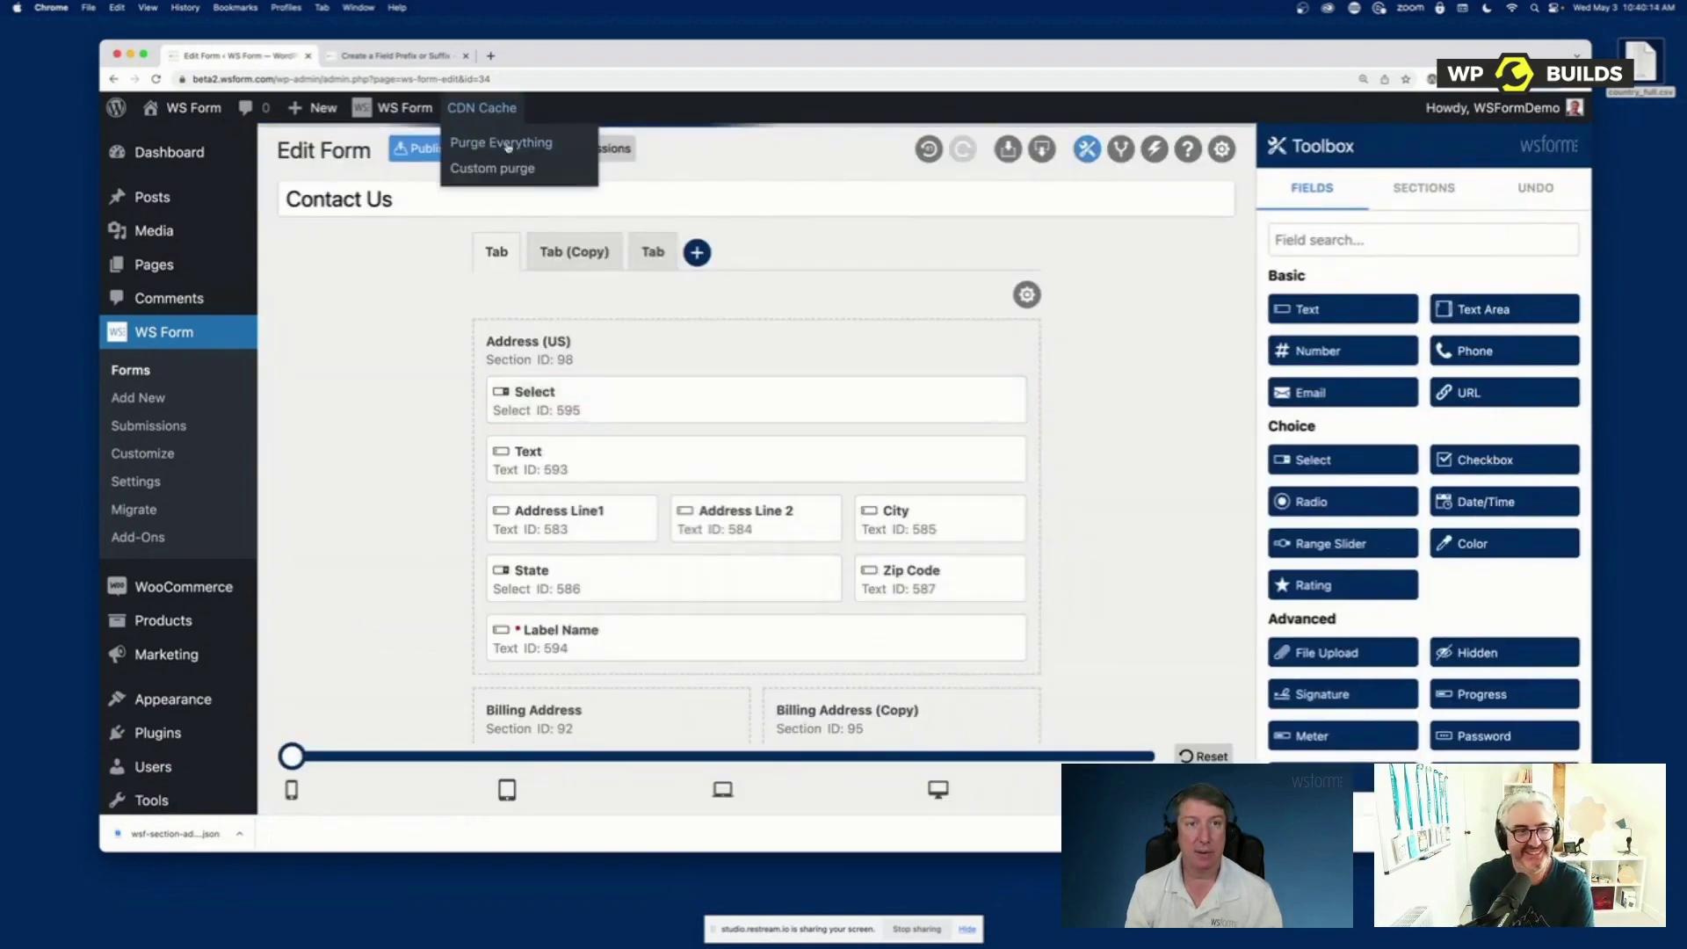
{"action": "left_click", "coordinate": [501, 147]}
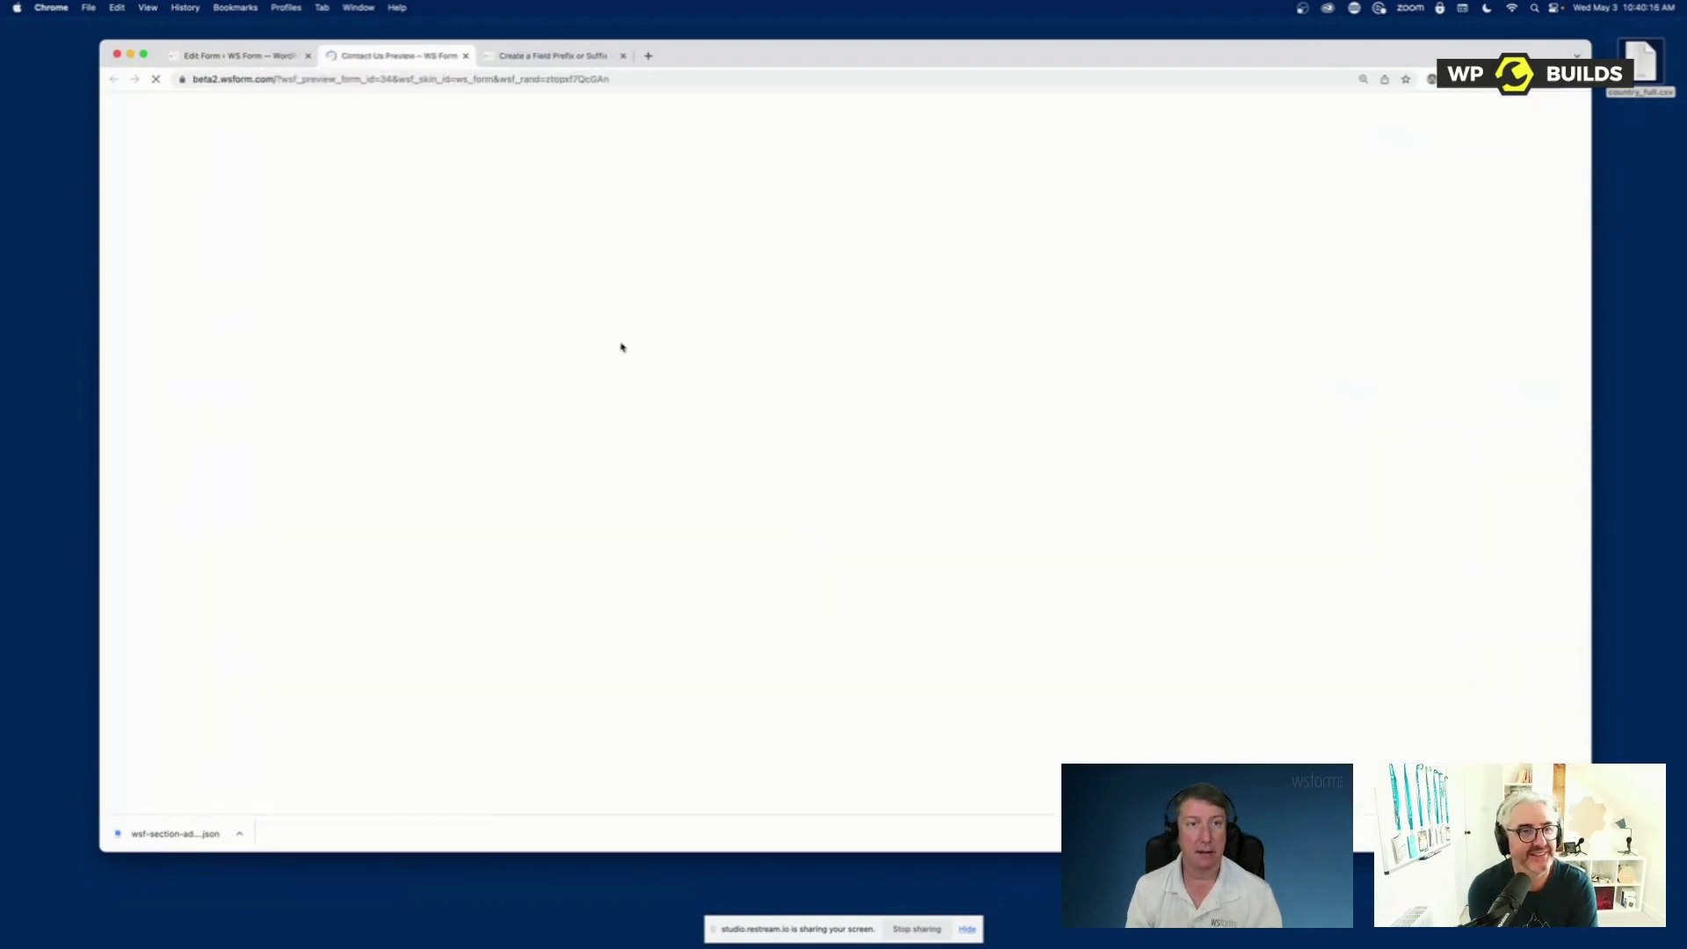
{"action": "left_click", "coordinate": [464, 314]}
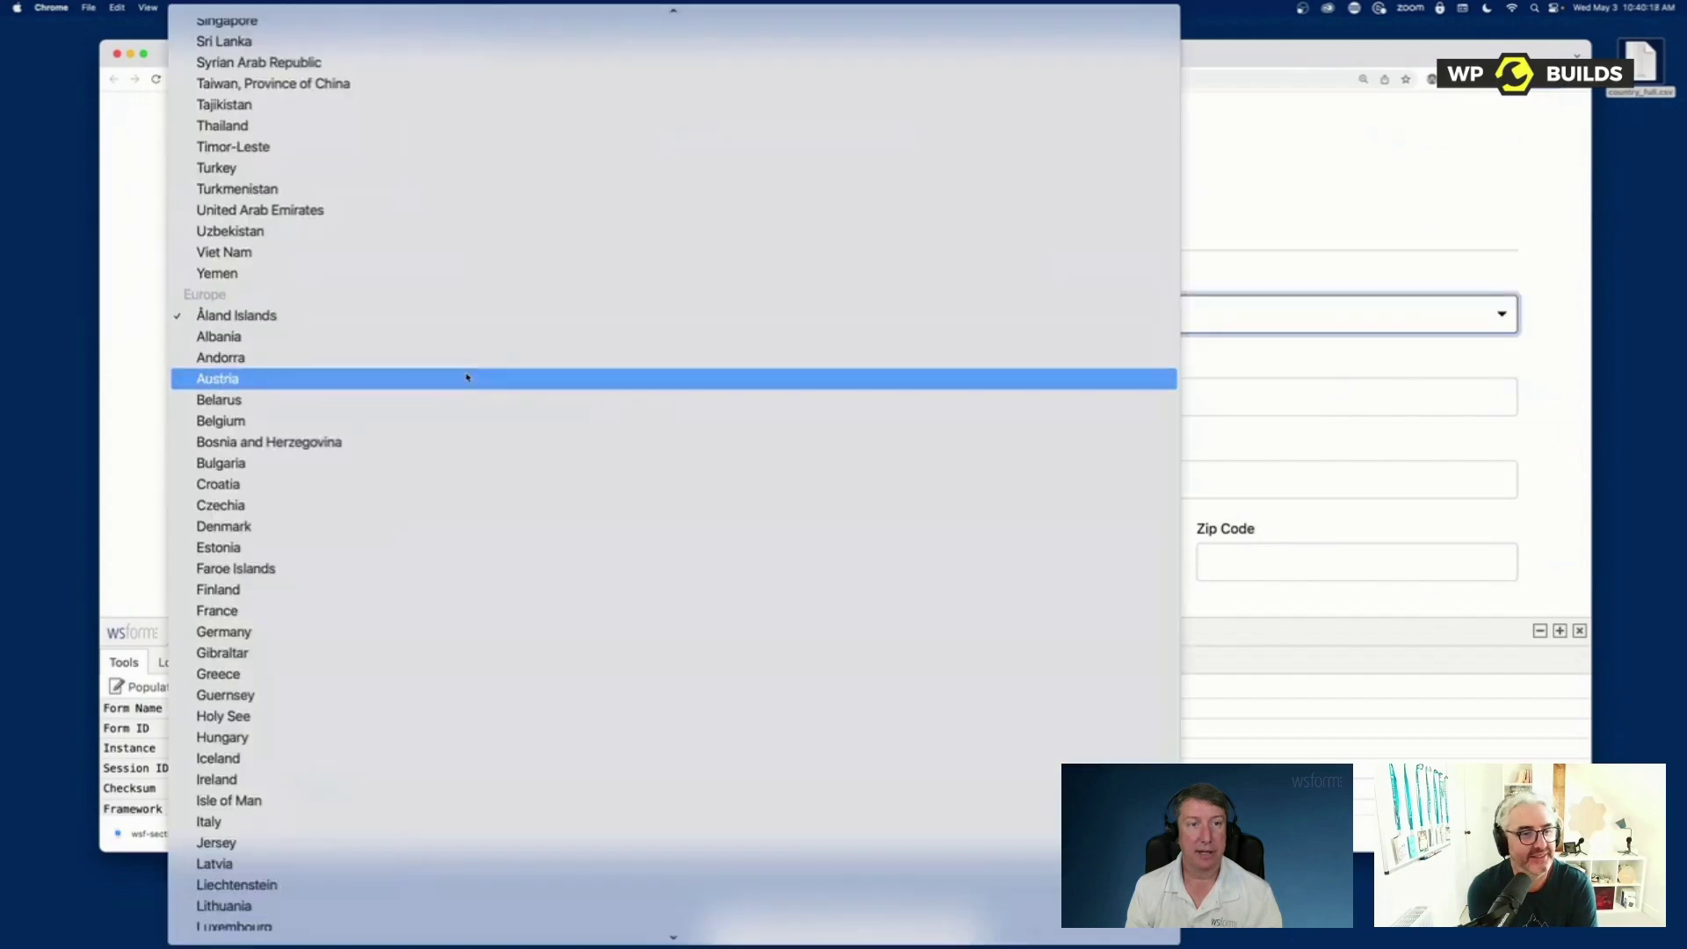
{"action": "scroll", "coordinate": [466, 379], "scroll_direction": "down", "scroll_amount": 15}
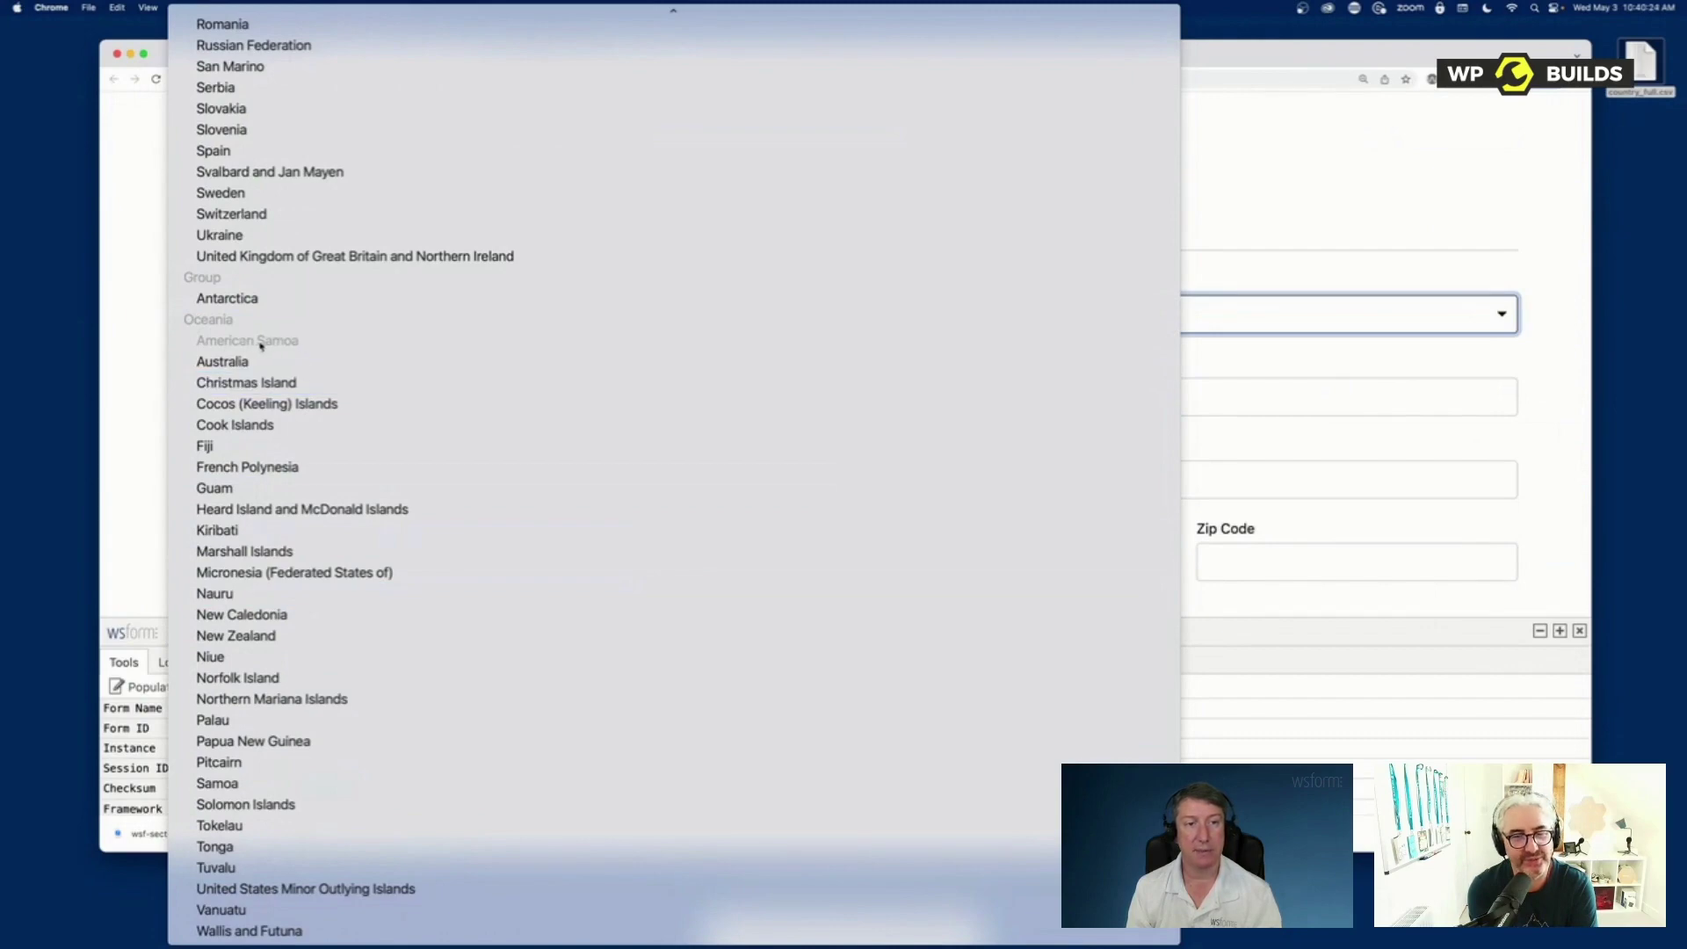
{"action": "scroll", "coordinate": [264, 345], "scroll_direction": "up", "scroll_amount": 20}
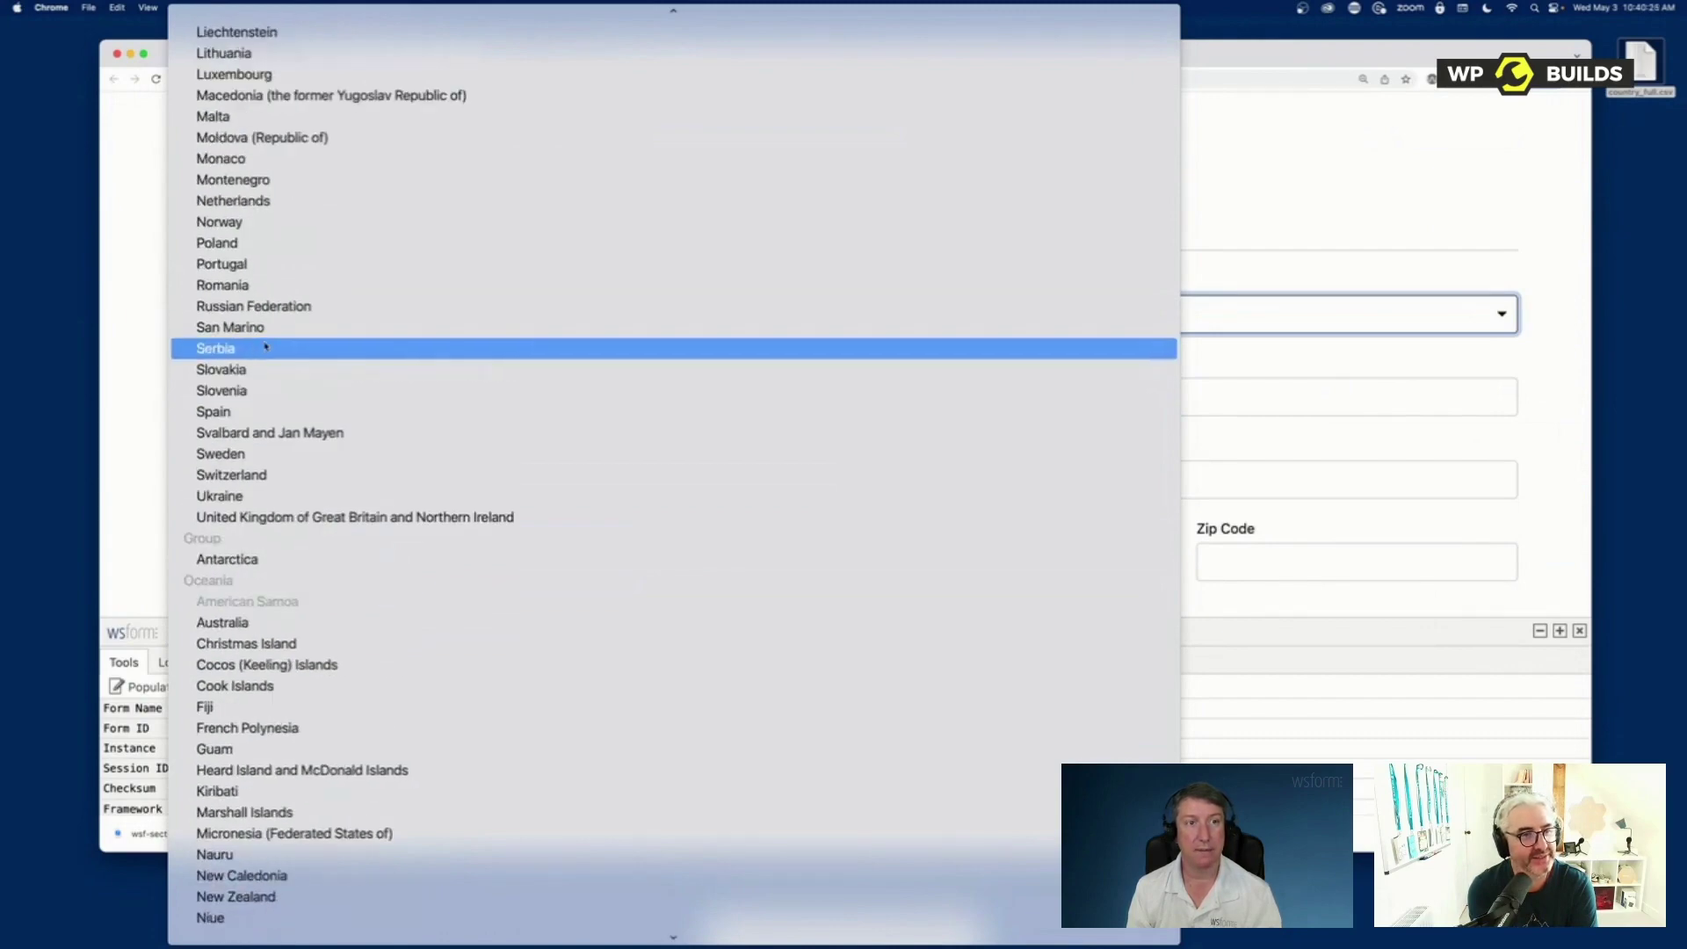
{"action": "scroll", "coordinate": [264, 348], "scroll_direction": "up", "scroll_amount": 20}
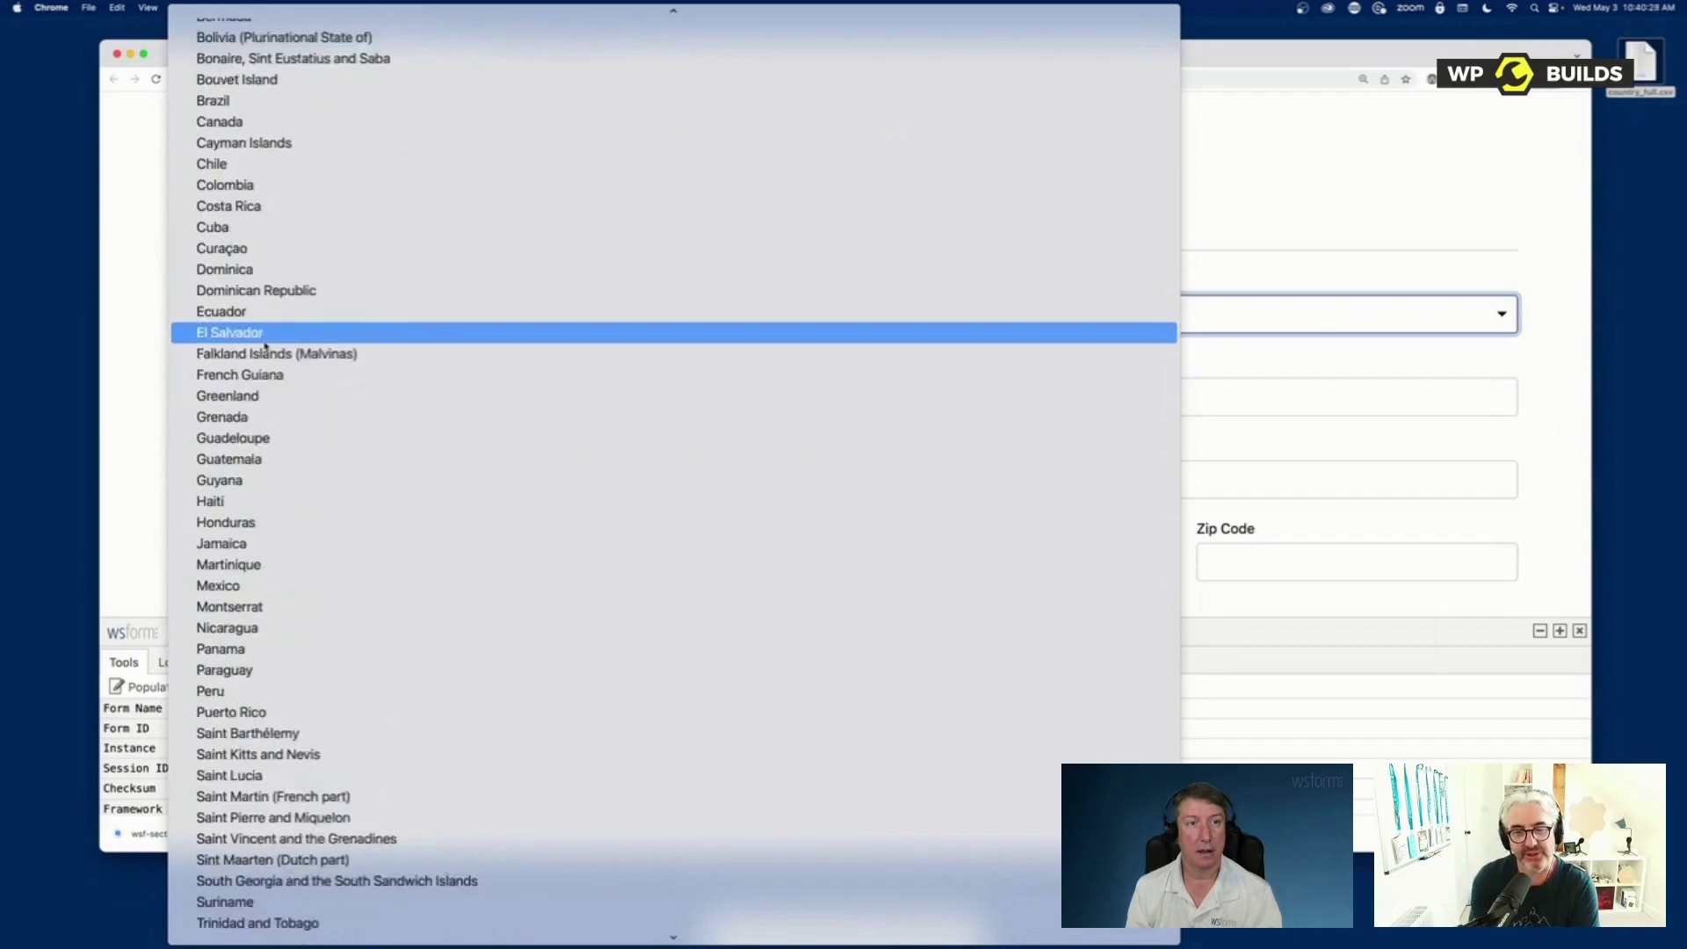
{"action": "scroll", "coordinate": [265, 345], "scroll_direction": "up", "scroll_amount": 5}
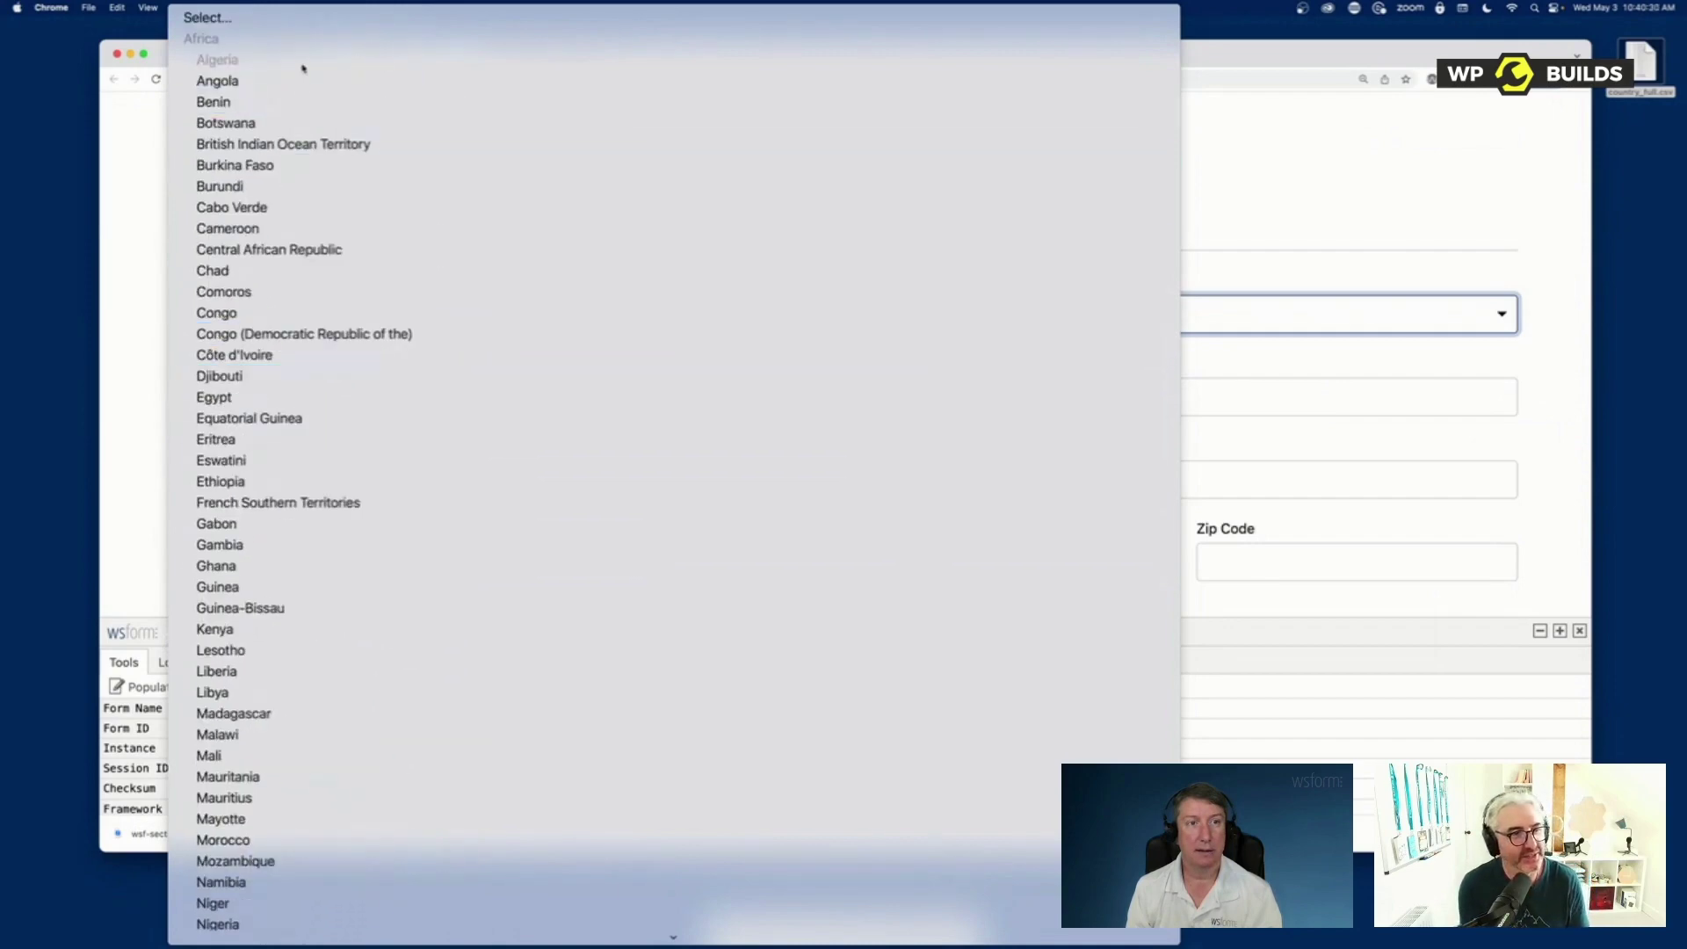
{"action": "left_click", "coordinate": [1310, 196]}
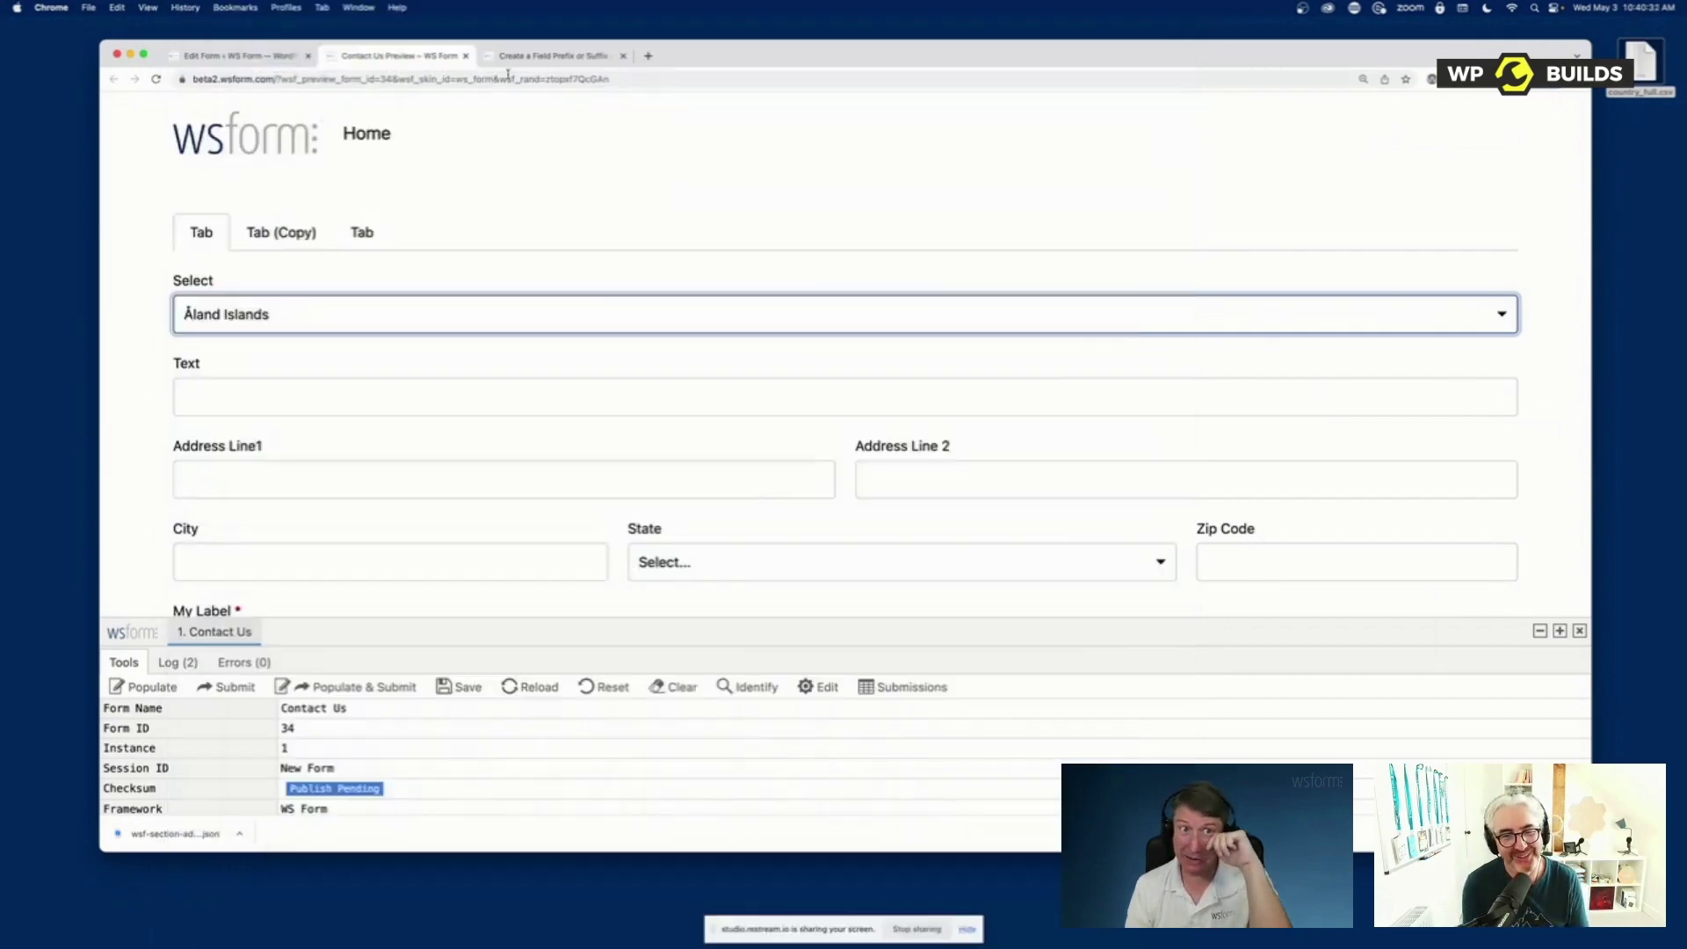
Return to the form editor and open the Select field's options in the wide view
{"action": "left_click", "coordinate": [271, 55]}
{"action": "left_click", "coordinate": [996, 399]}
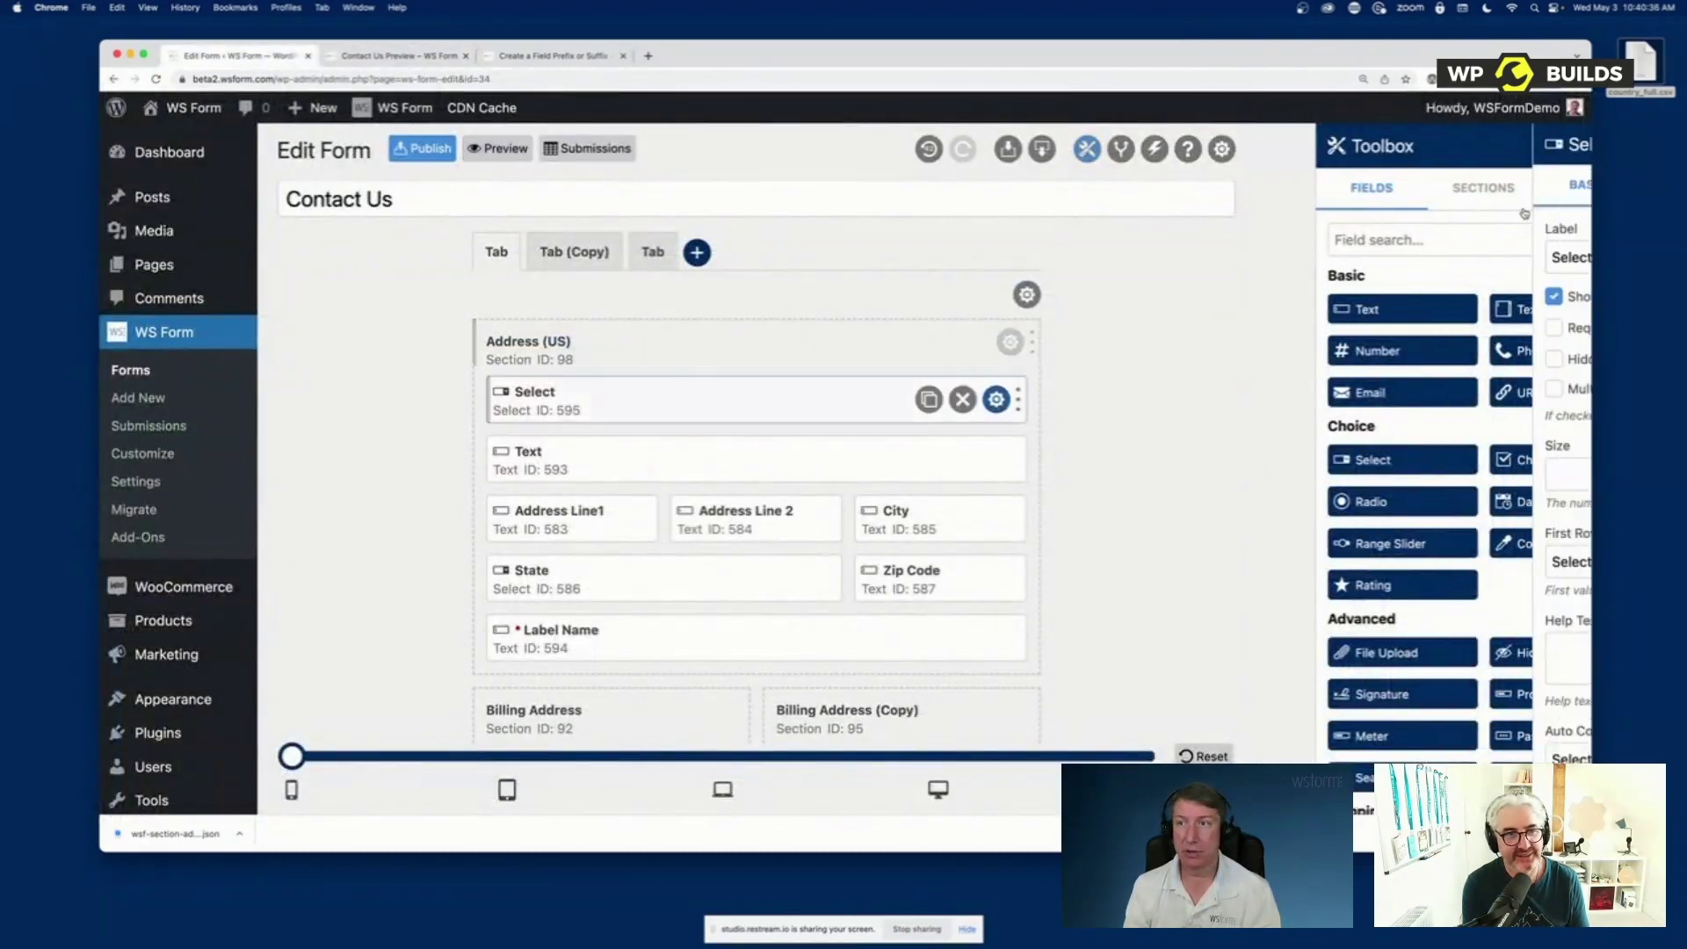
{"action": "left_click", "coordinate": [1537, 186]}
{"action": "left_click", "coordinate": [1570, 144]}
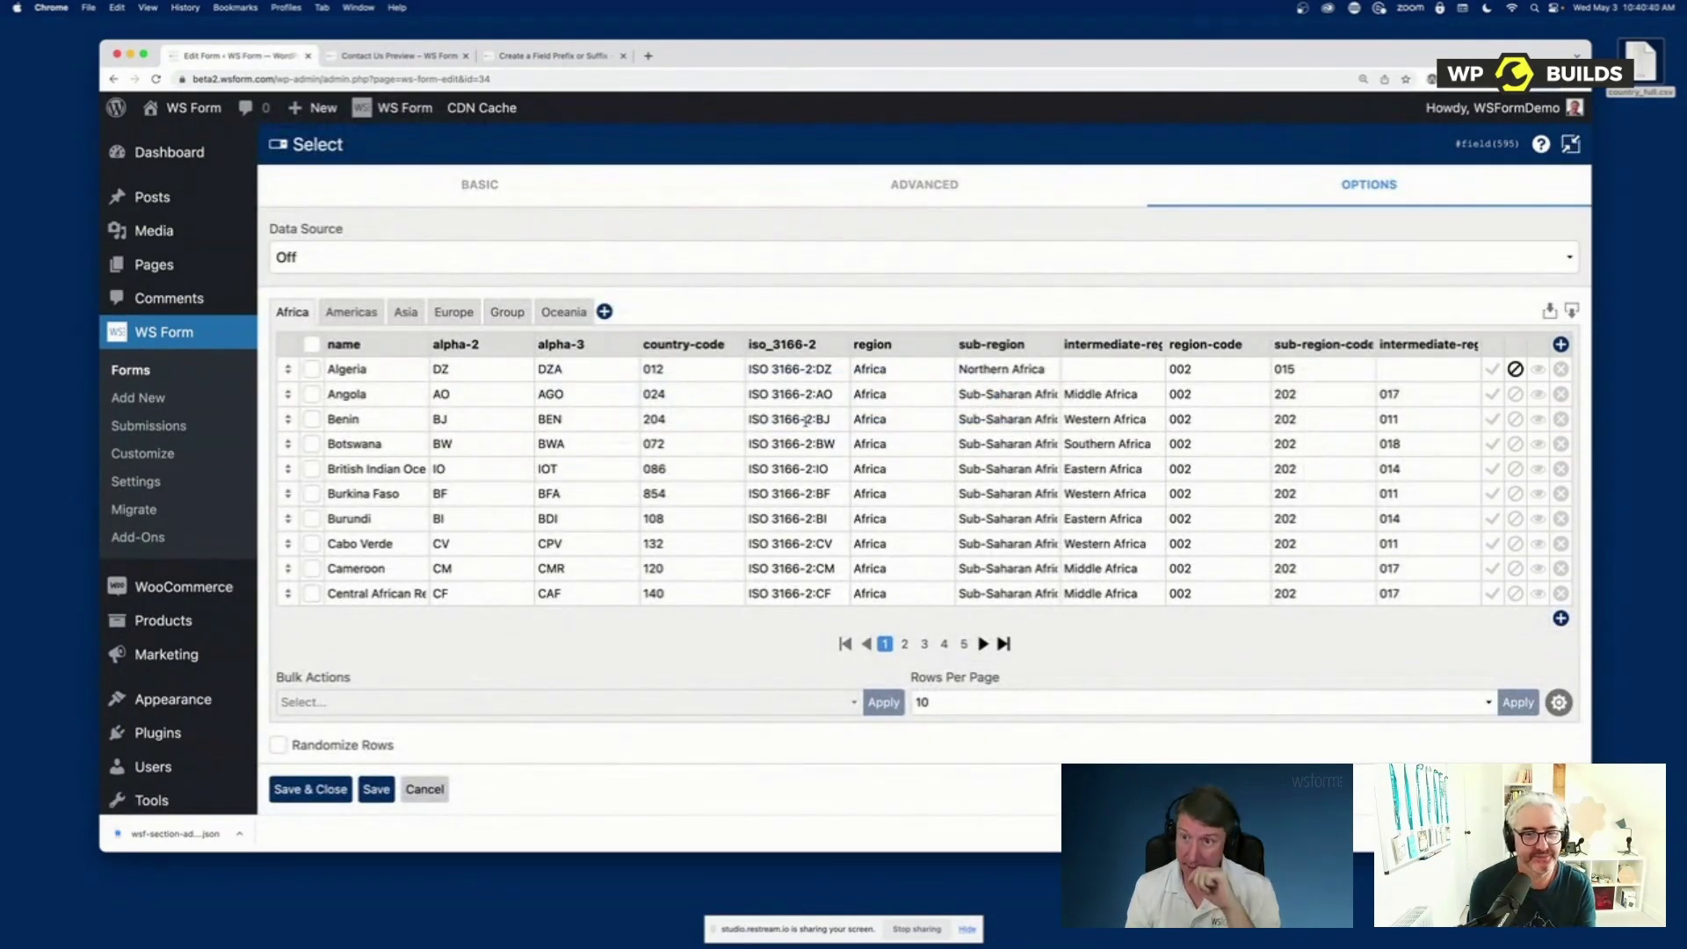
Use a preset data source for the Select field and load the States (US) data into its options
{"action": "left_click", "coordinate": [376, 260]}
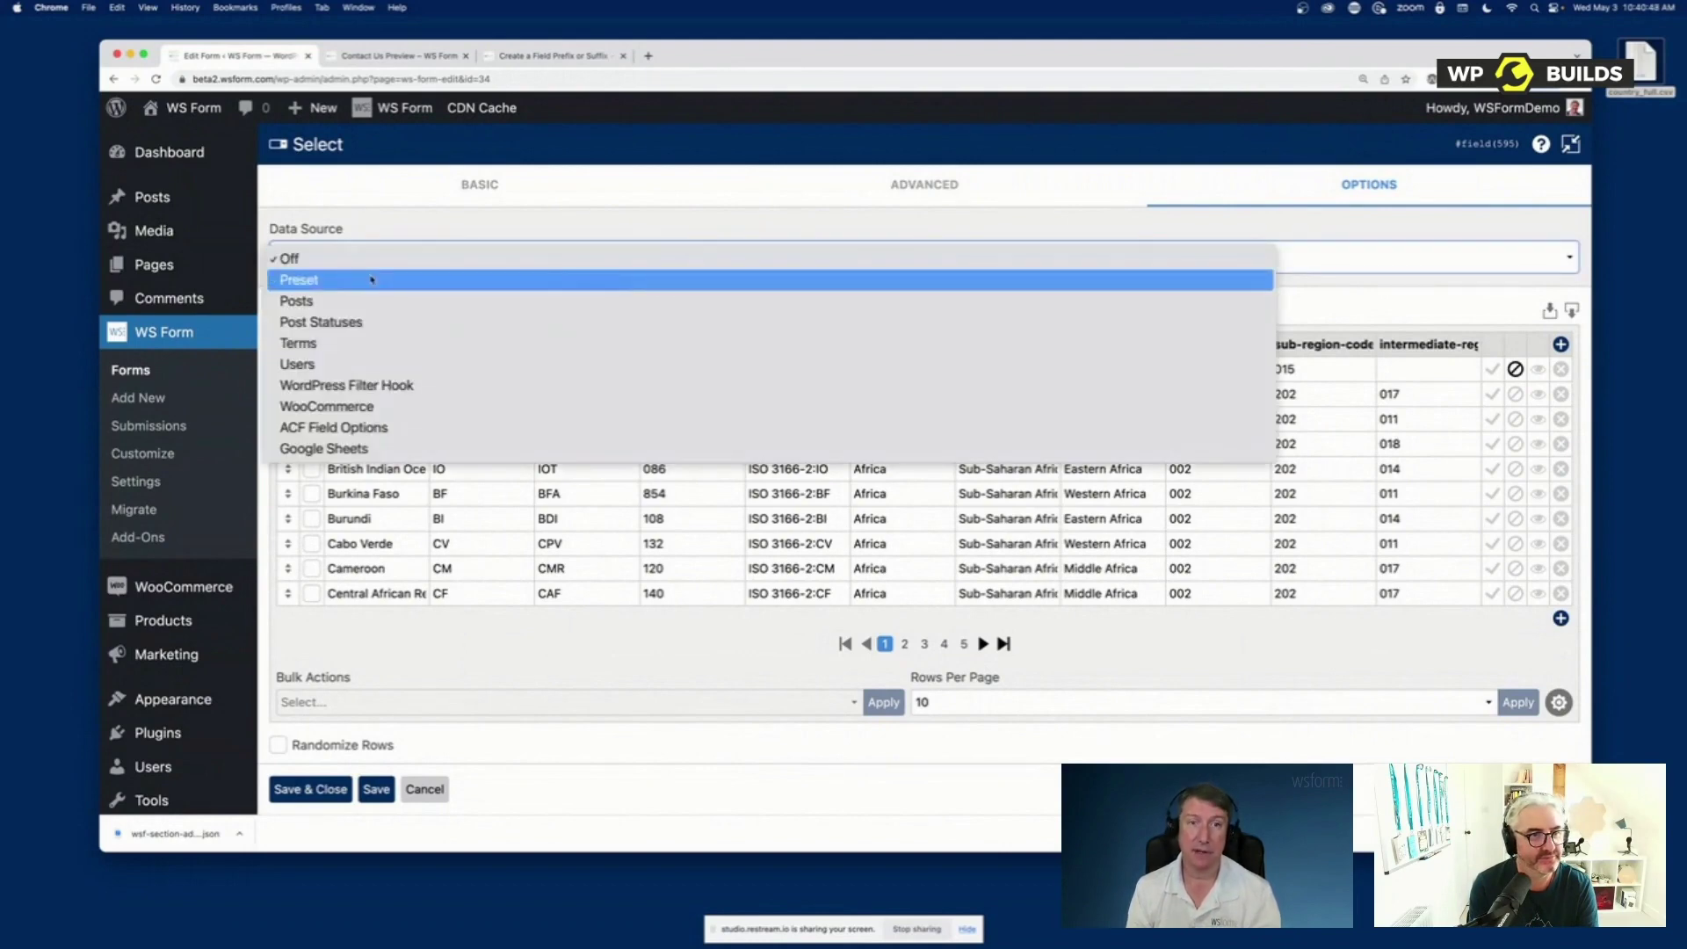
{"action": "left_click", "coordinate": [372, 279]}
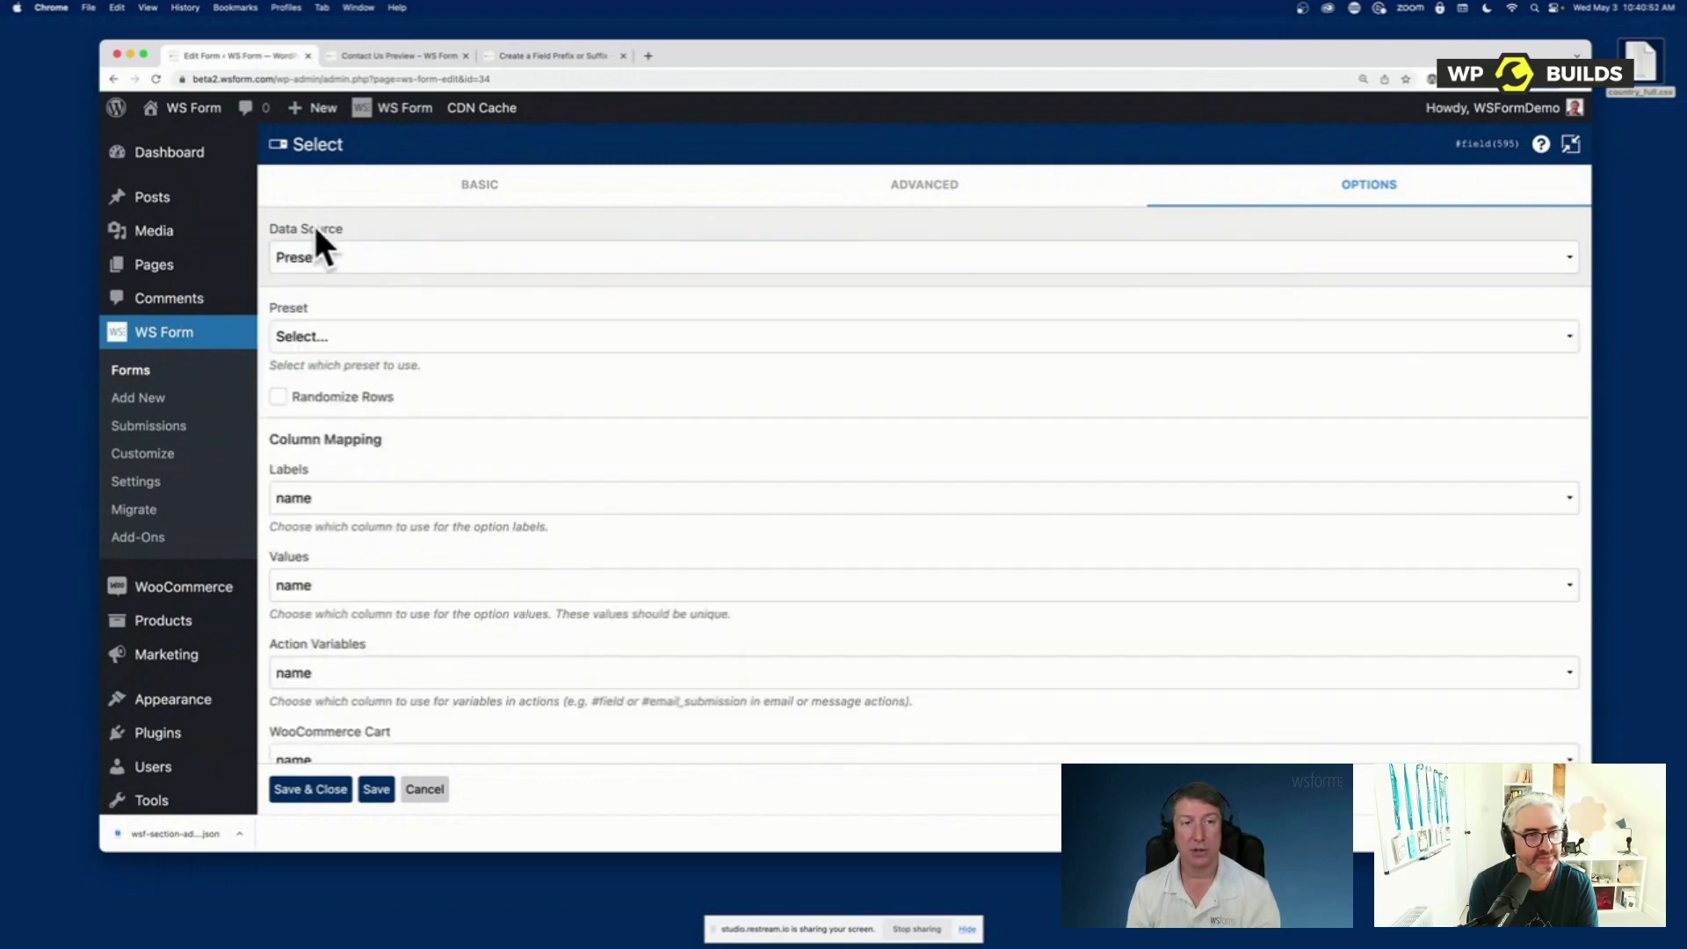
{"action": "left_click", "coordinate": [480, 347]}
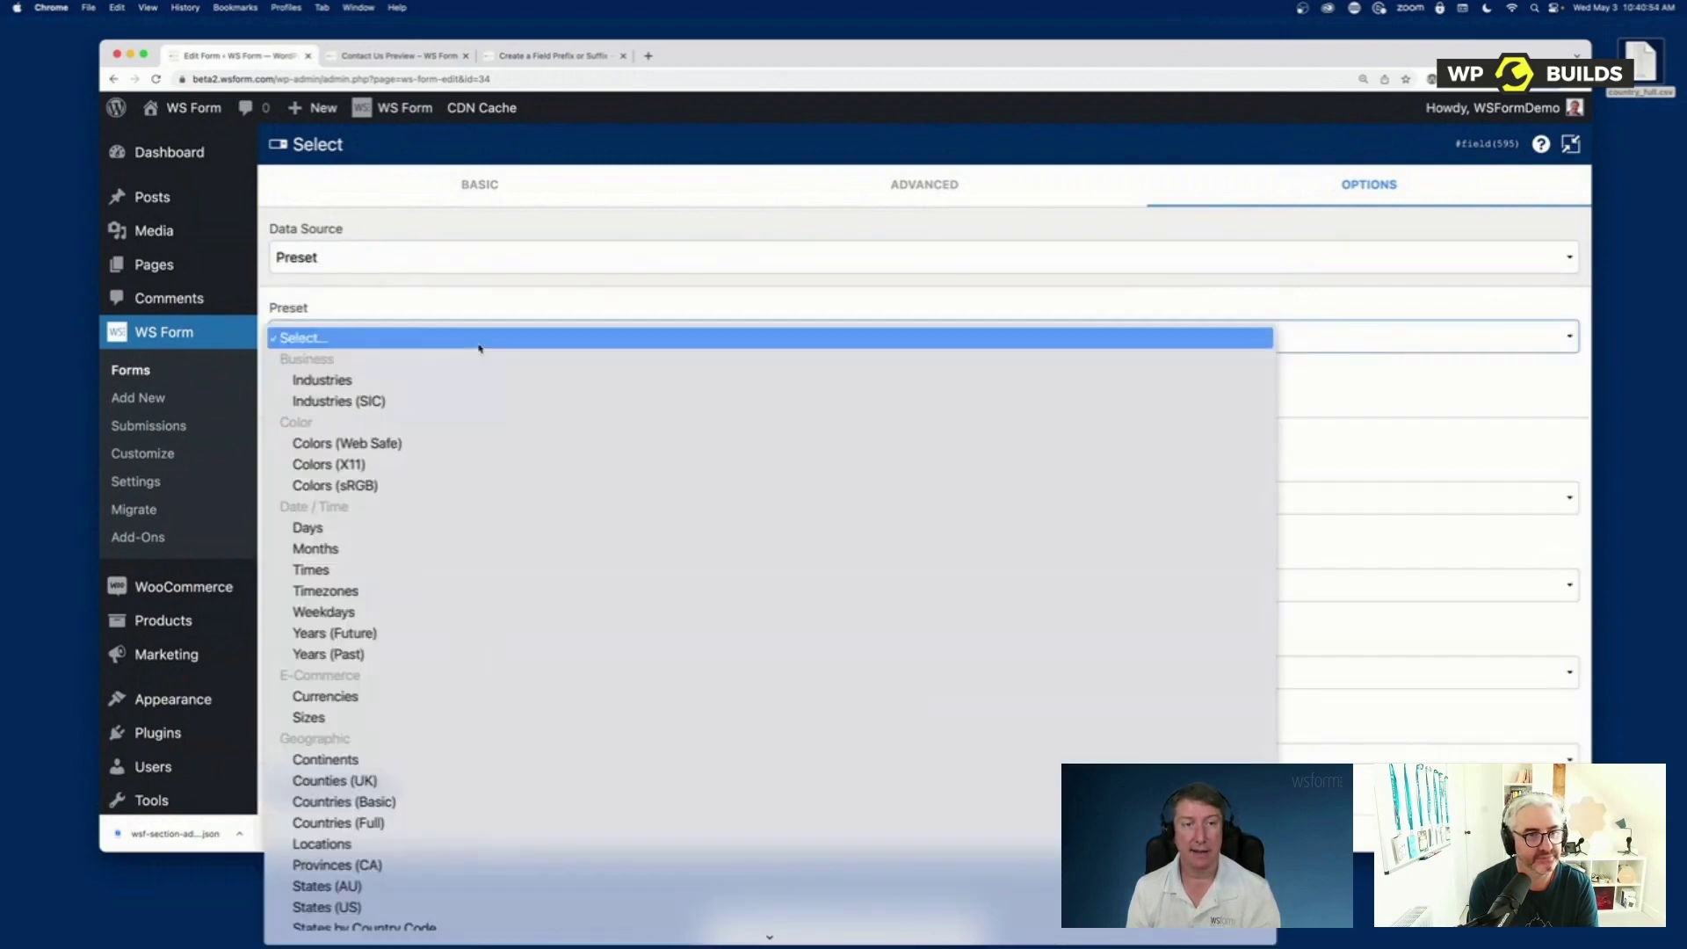
{"action": "scroll", "coordinate": [475, 572], "scroll_direction": "down", "scroll_amount": 5}
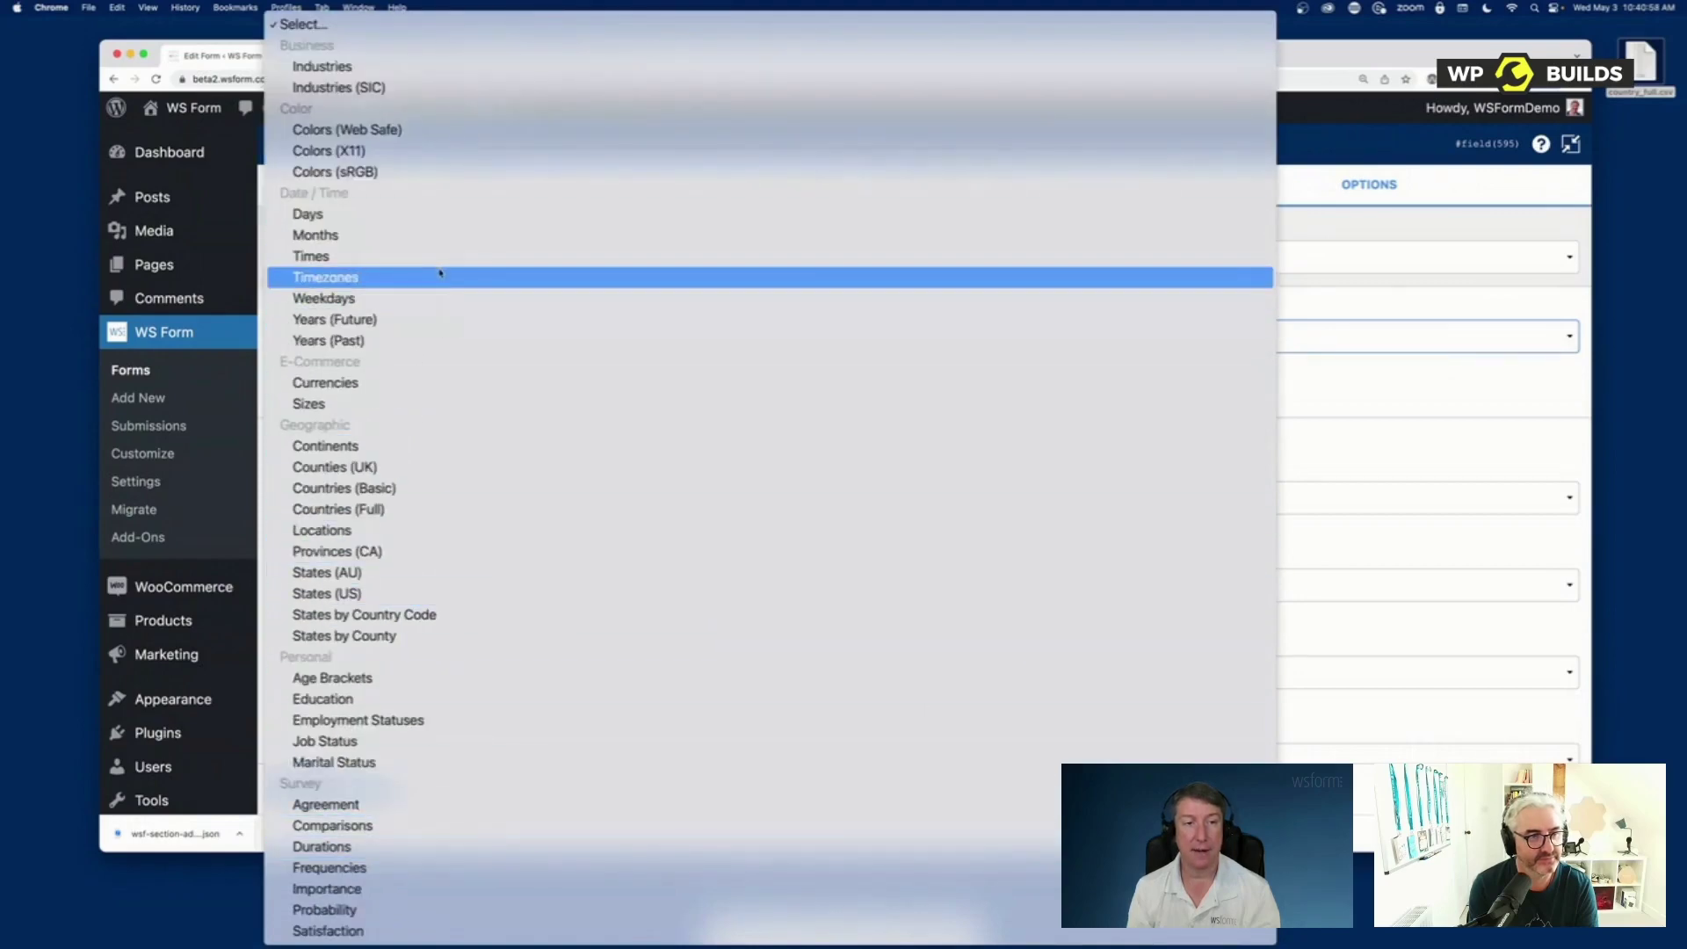
{"action": "left_click", "coordinate": [394, 596]}
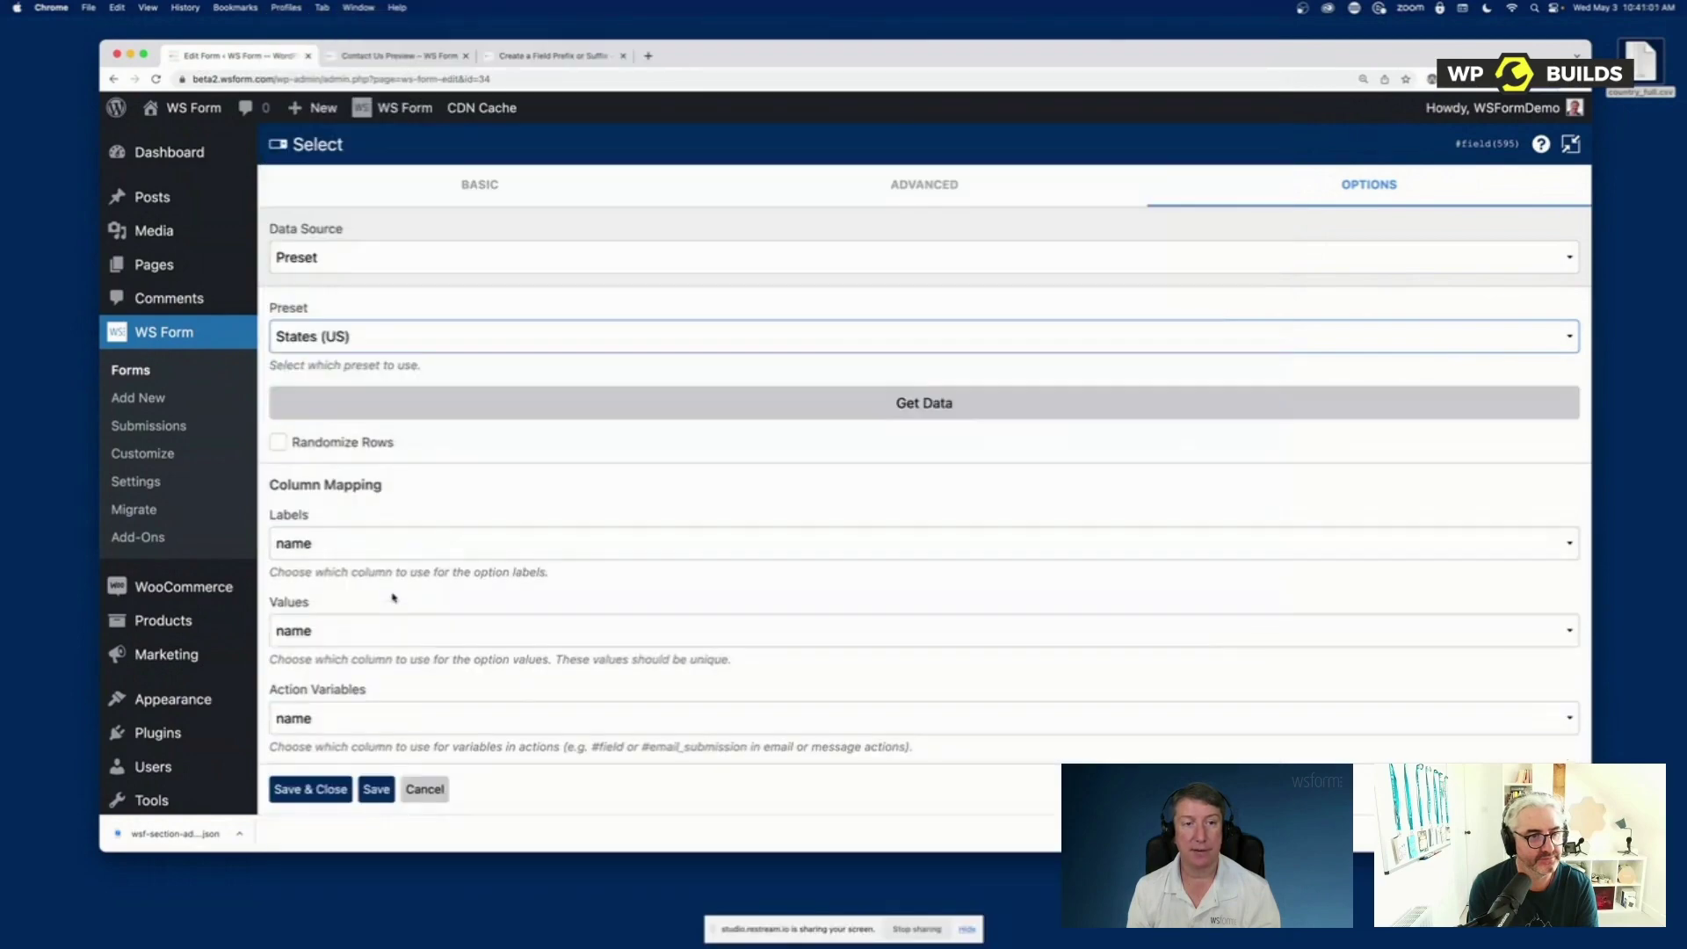
{"action": "left_click", "coordinate": [892, 412]}
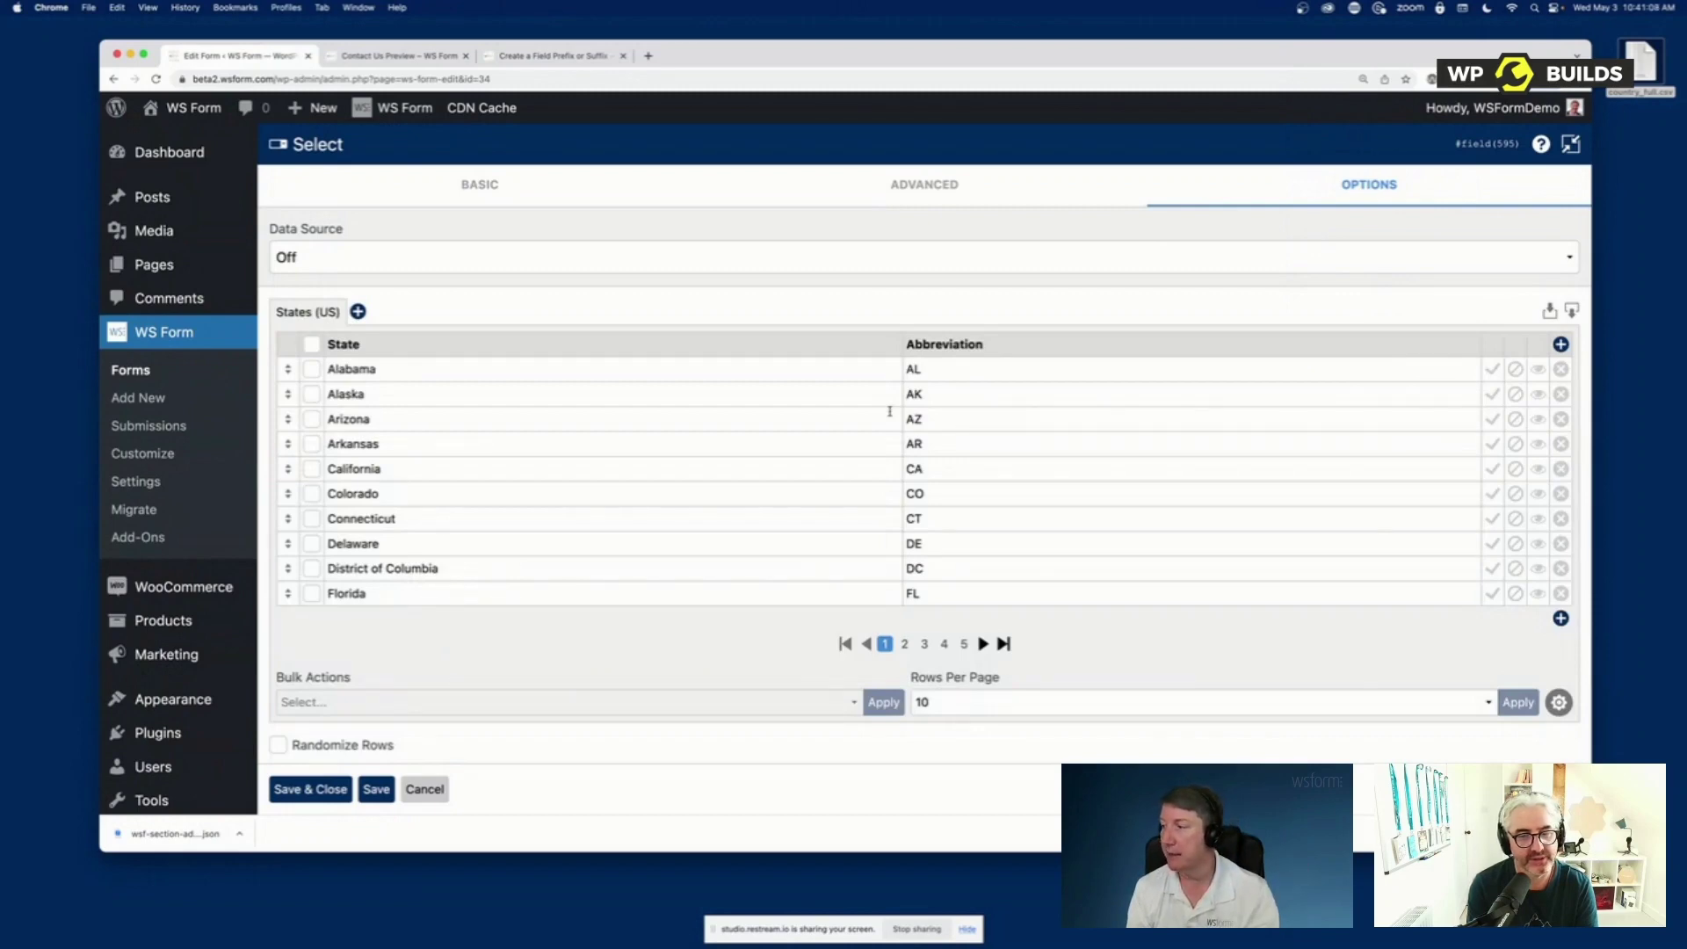
Set the Select field's data source to the Countries (Full) preset and load its data into the options
{"action": "left_click", "coordinate": [379, 257]}
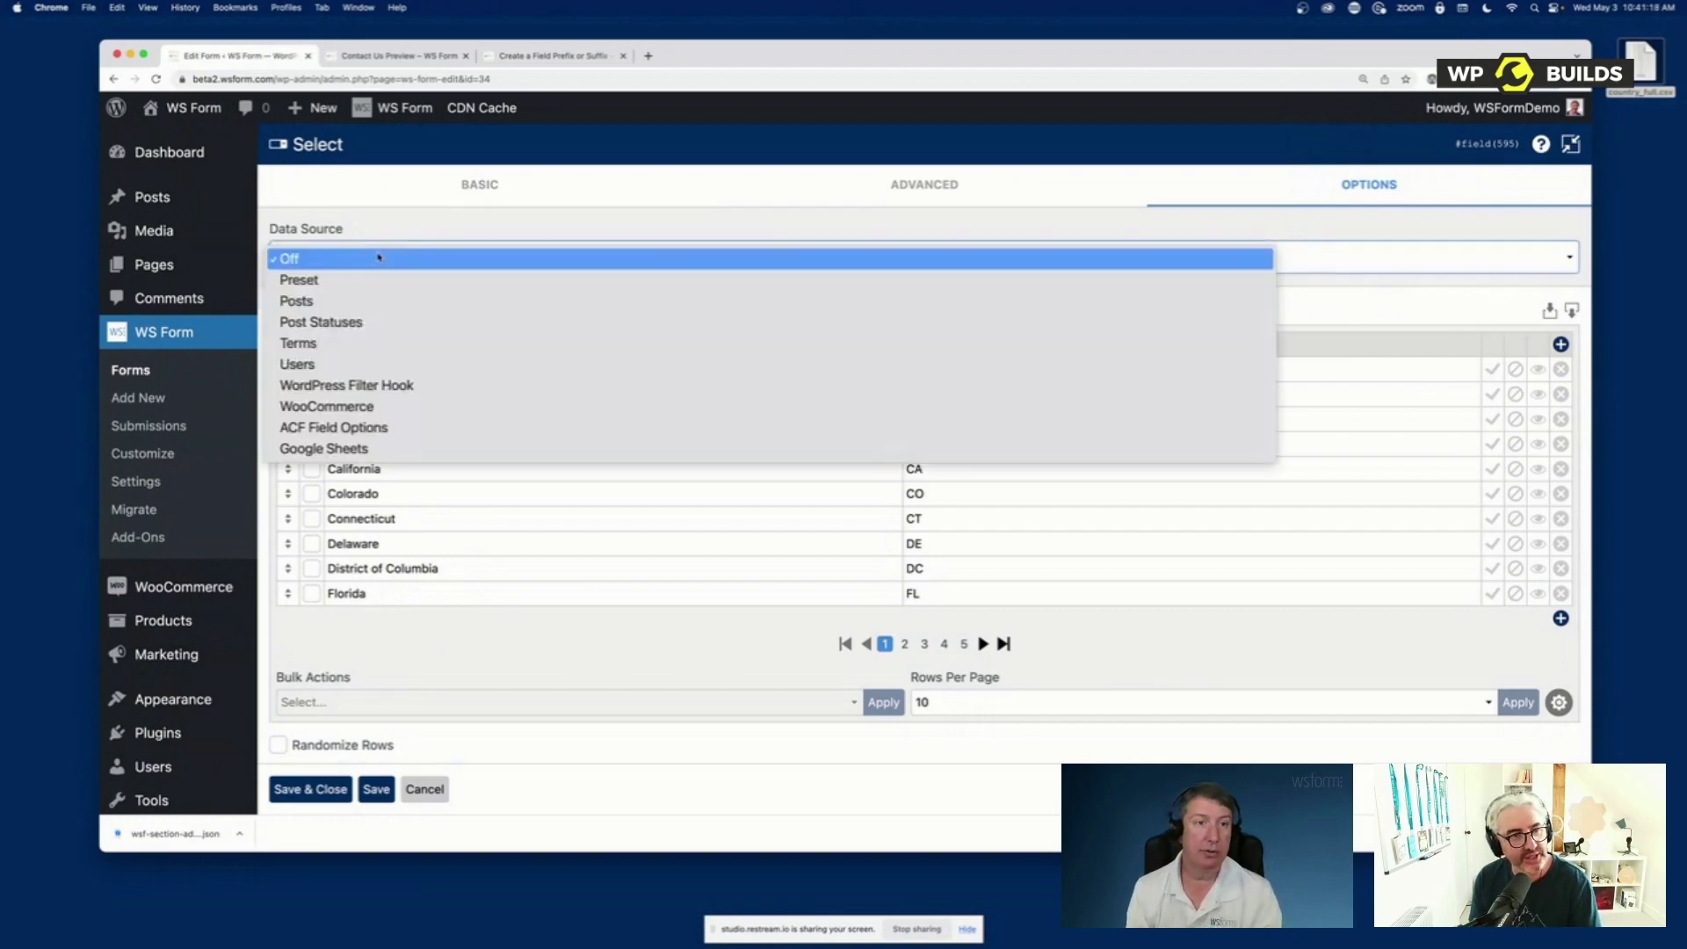
{"action": "left_click", "coordinate": [357, 281]}
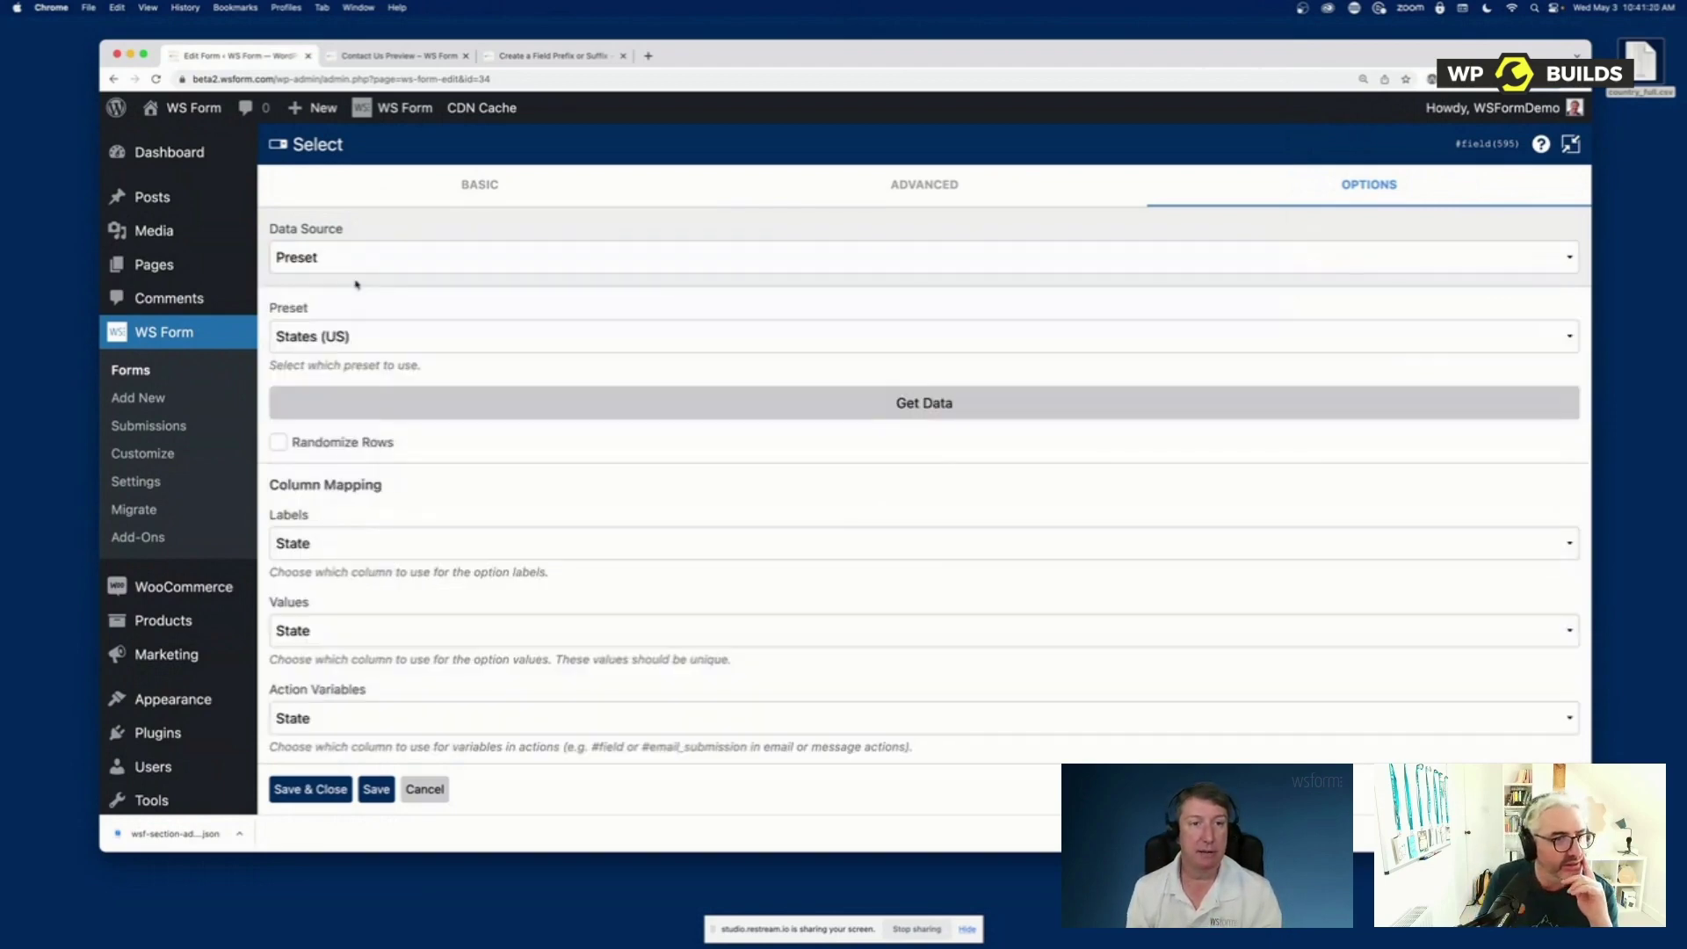
{"action": "left_click", "coordinate": [370, 342]}
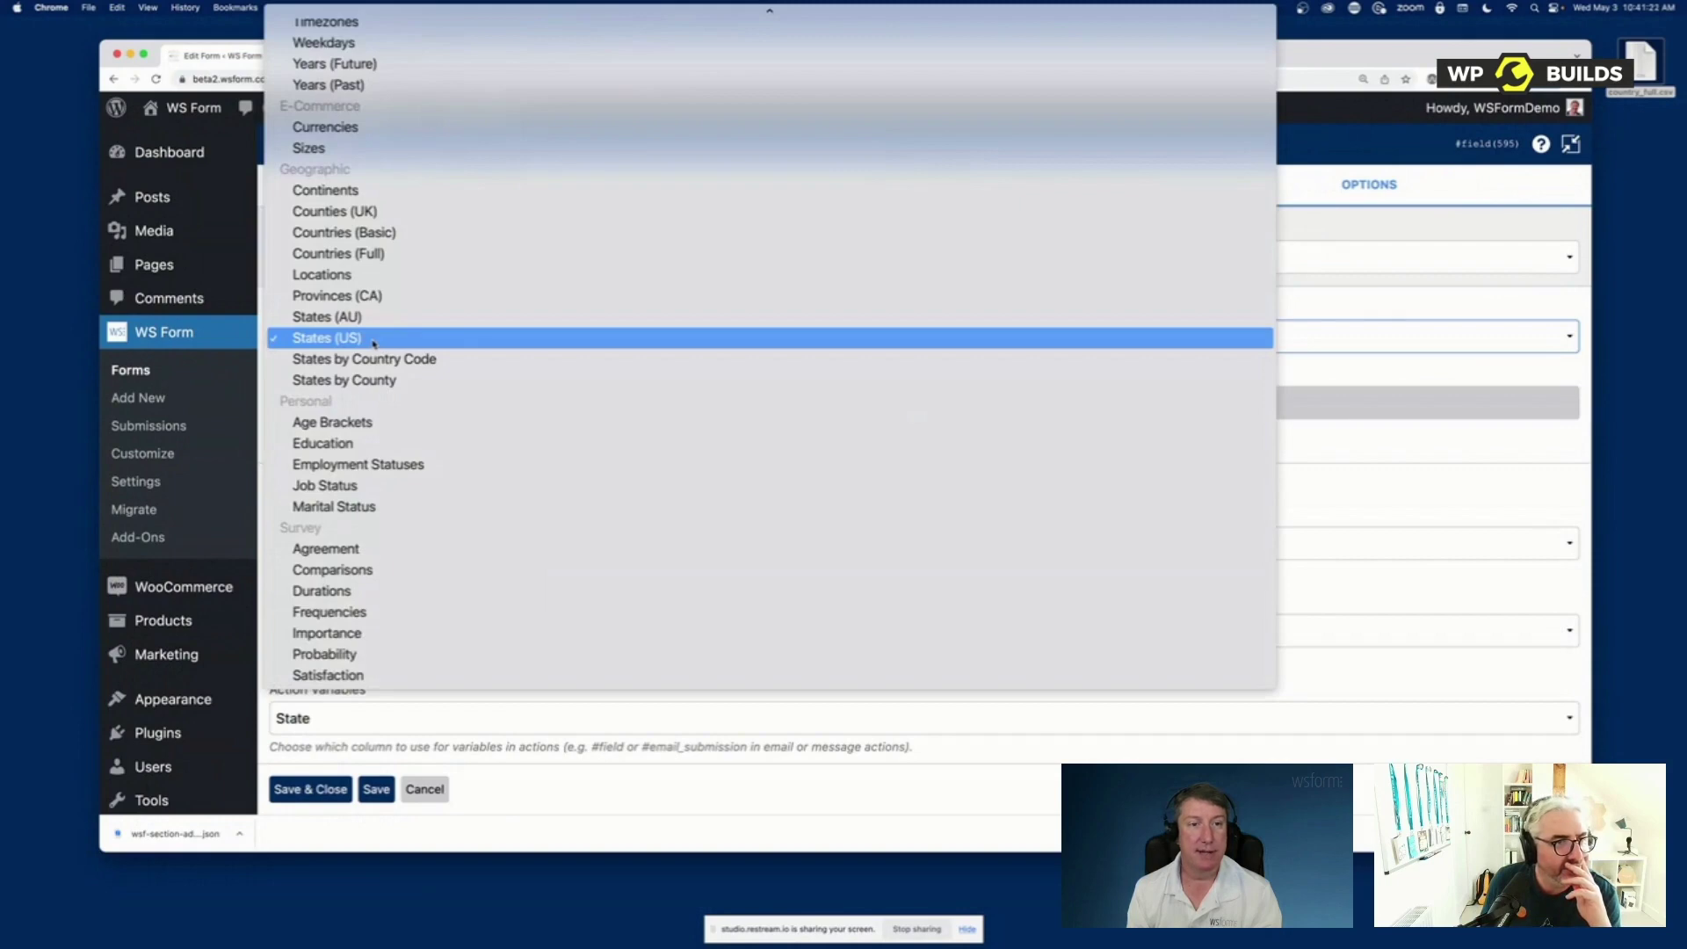
{"action": "scroll", "coordinate": [420, 382], "scroll_direction": "up", "scroll_amount": 5}
{"action": "left_click", "coordinate": [345, 60]}
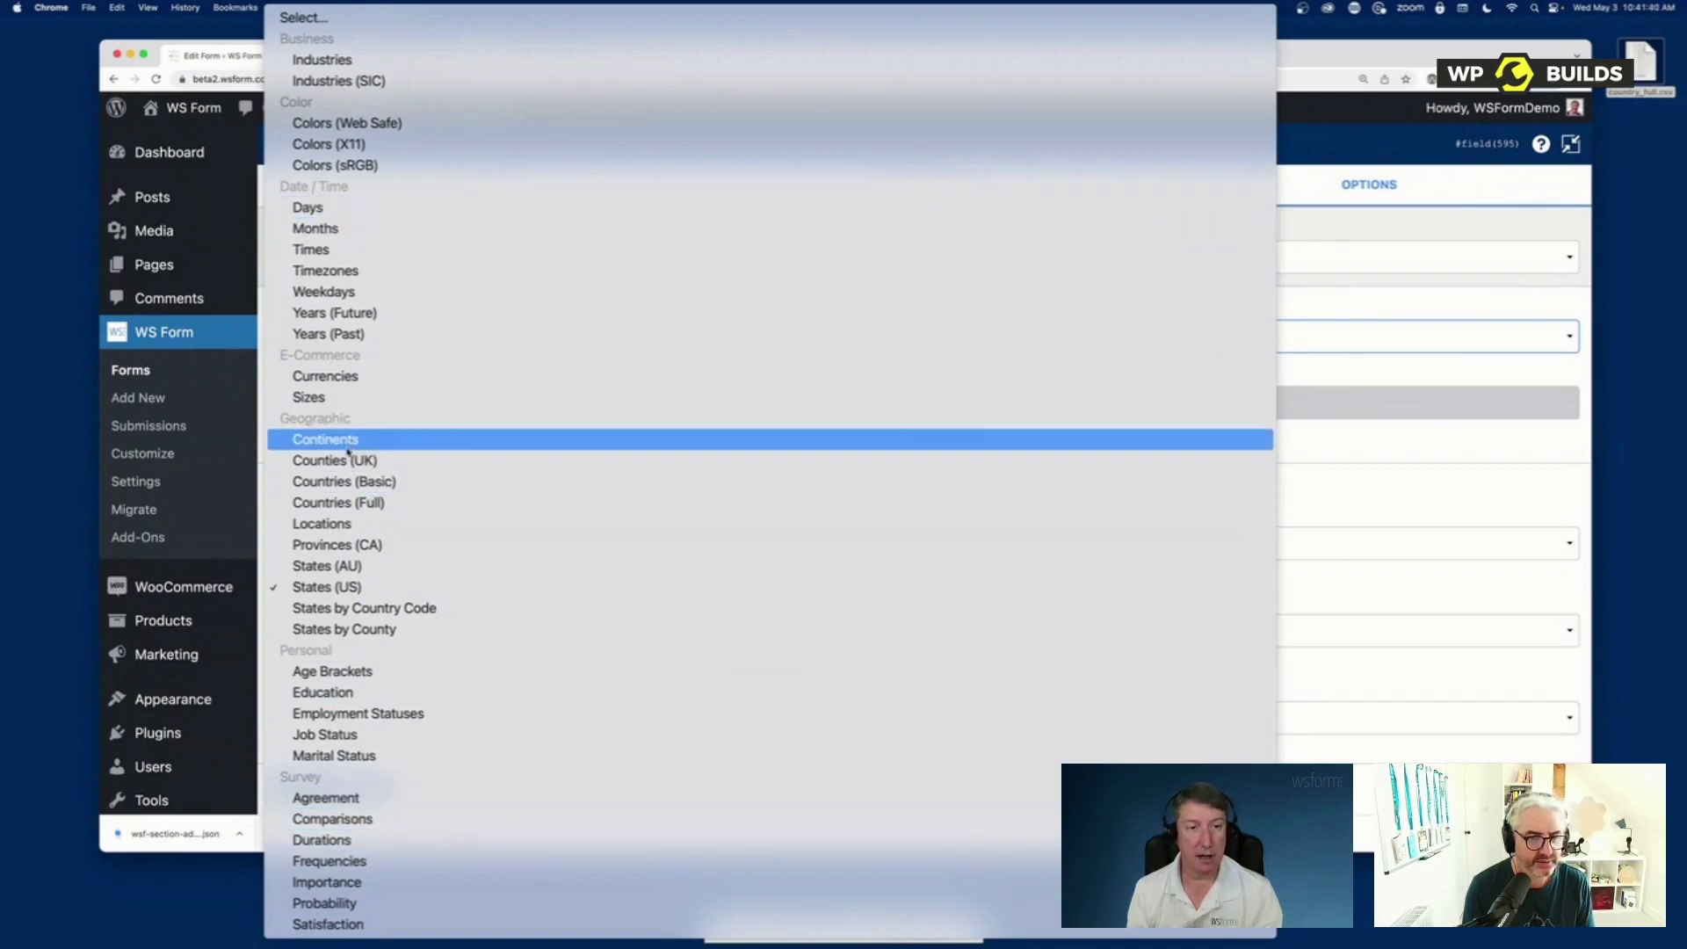
{"action": "left_click", "coordinate": [322, 503]}
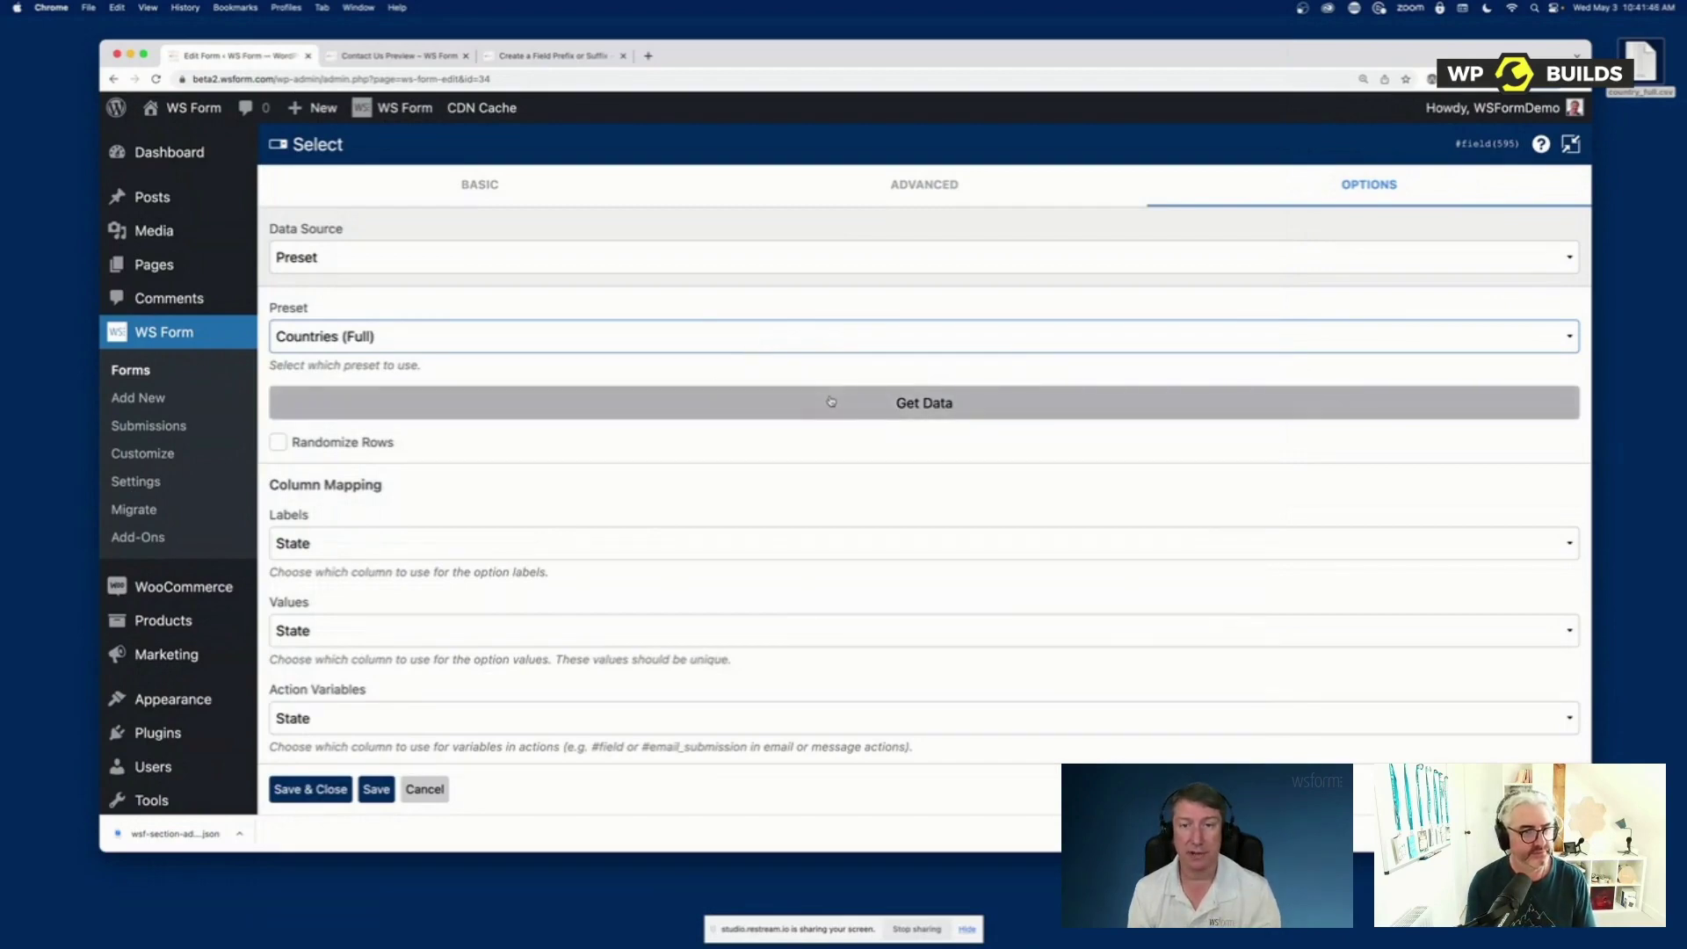
{"action": "left_click", "coordinate": [897, 402]}
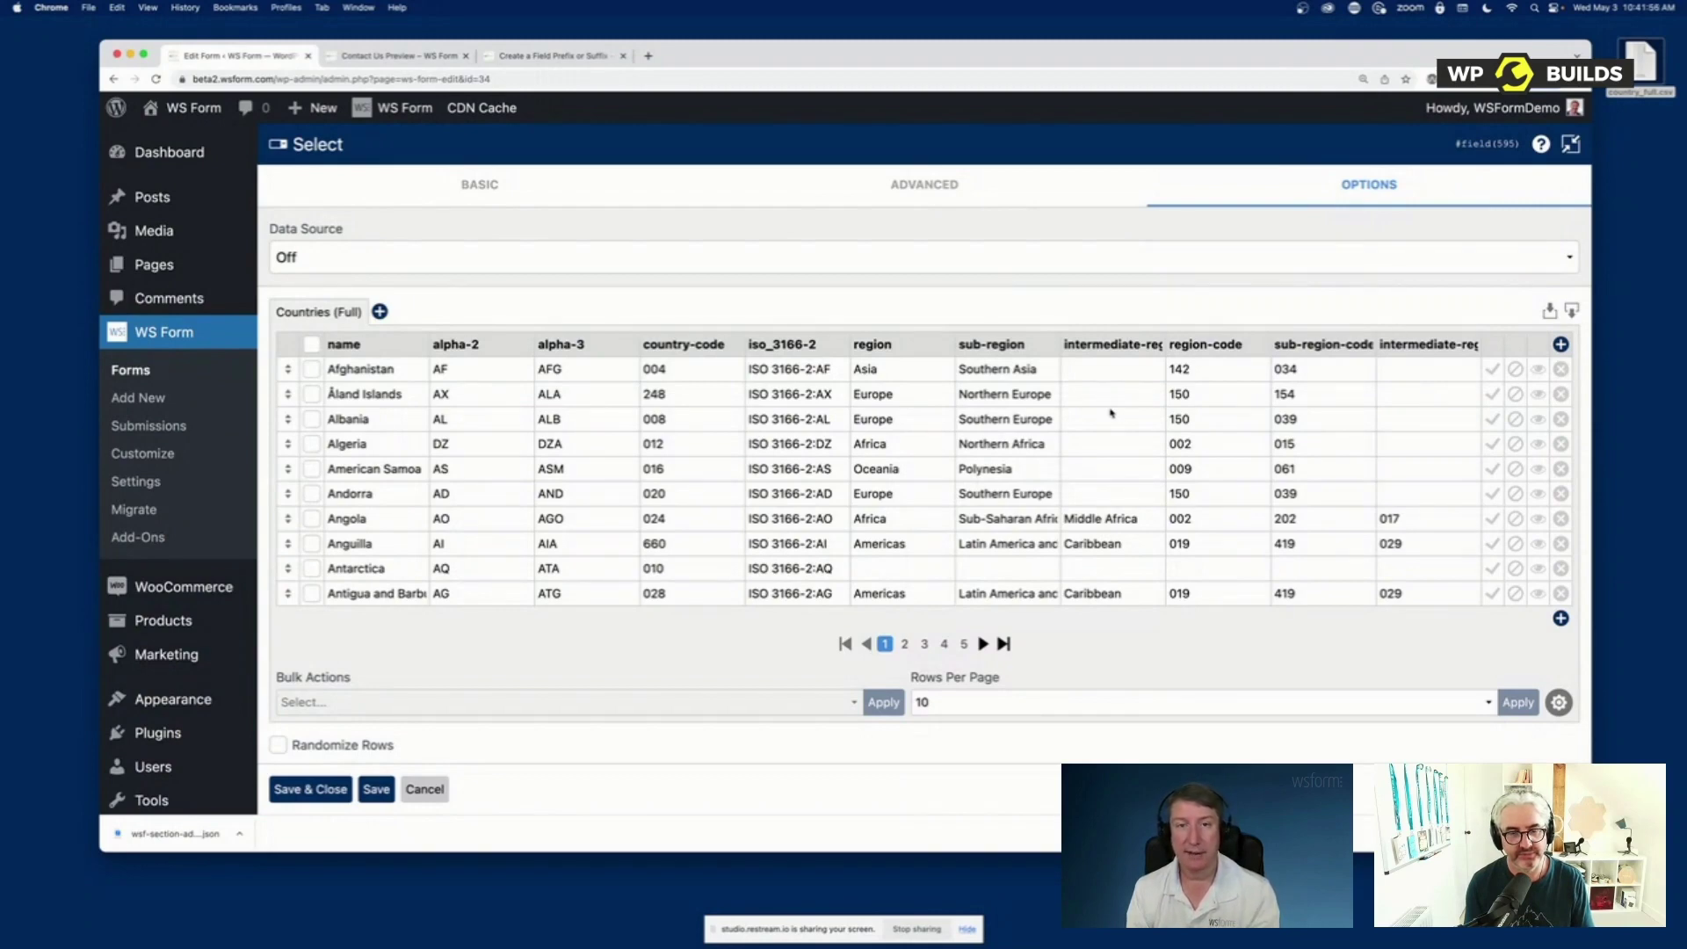
Export the country options as countries-full.csv and import that file back into the Select field, then leave the wide view
{"action": "left_click", "coordinate": [1572, 311]}
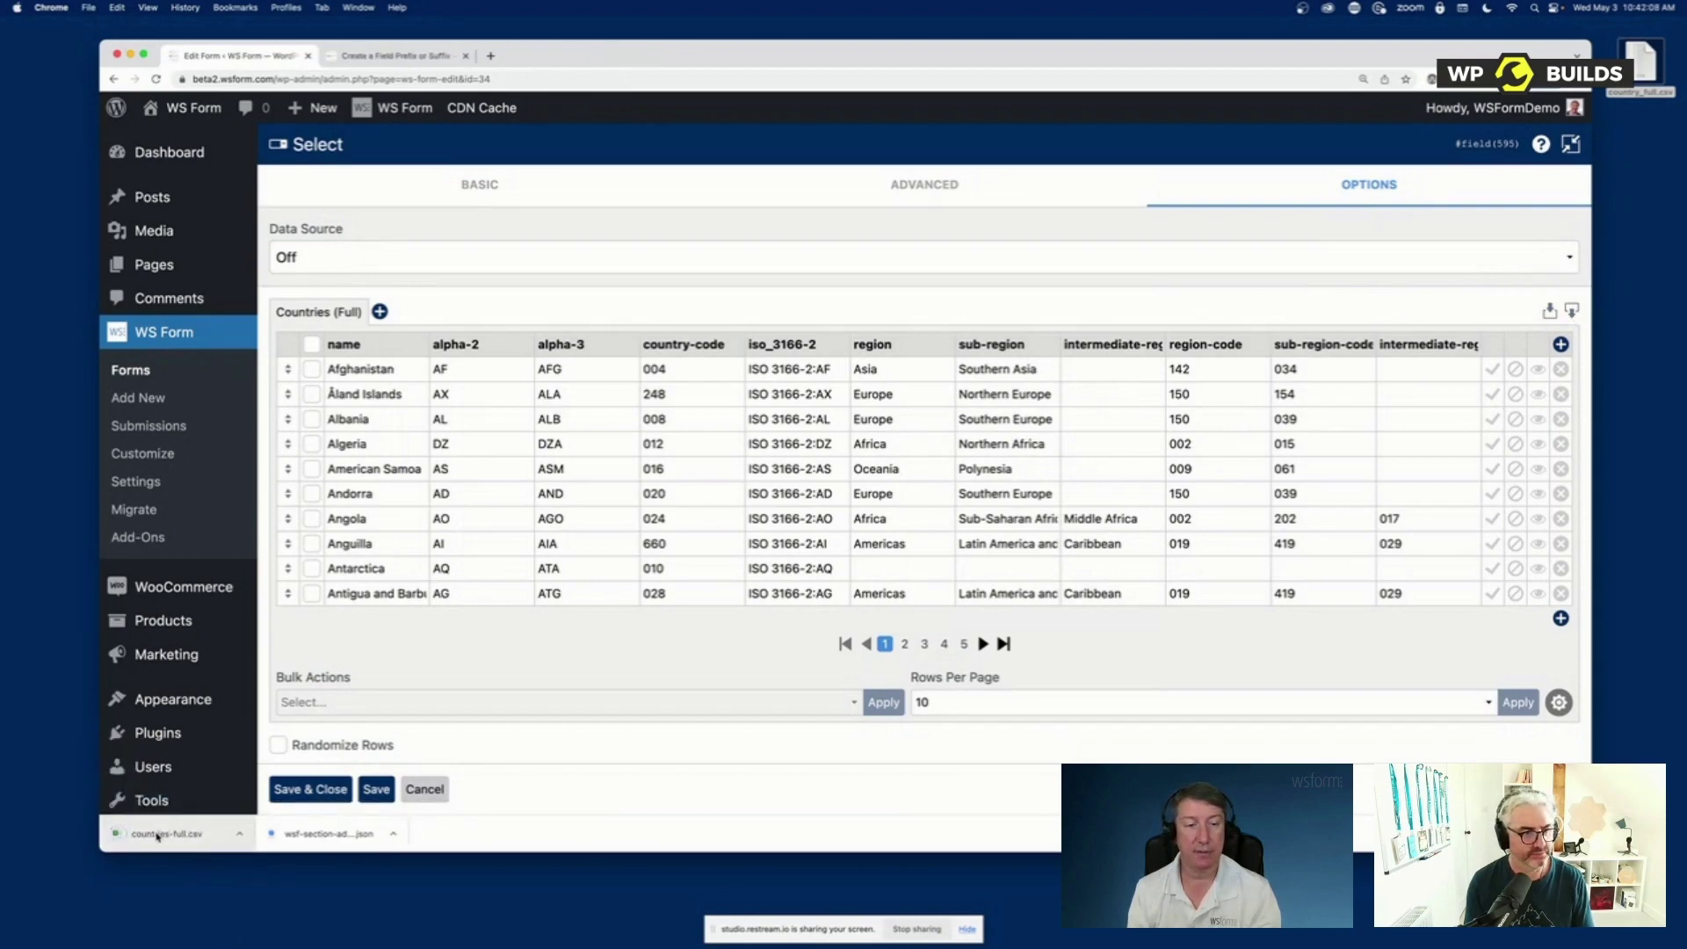
{"action": "left_click_drag", "start_coordinate": [169, 832], "coordinate": [888, 501]}
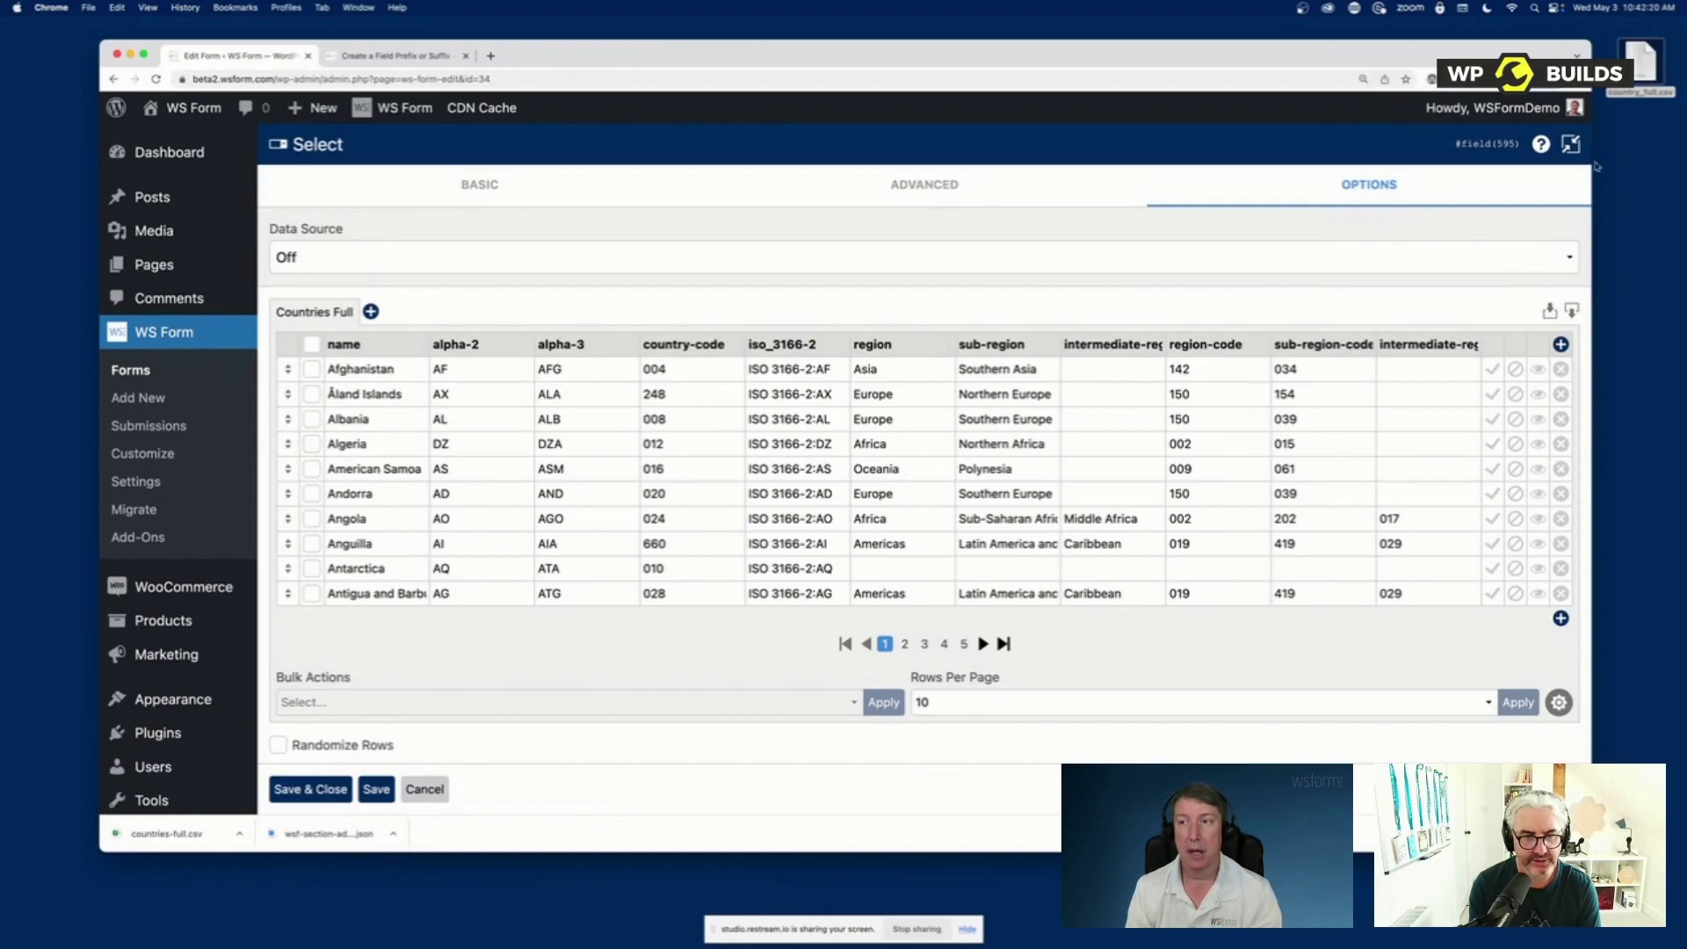
{"action": "left_click", "coordinate": [1570, 145]}
Enable Select2 in the Select field's basic settings, then save and close the settings
{"action": "left_click", "coordinate": [1310, 185]}
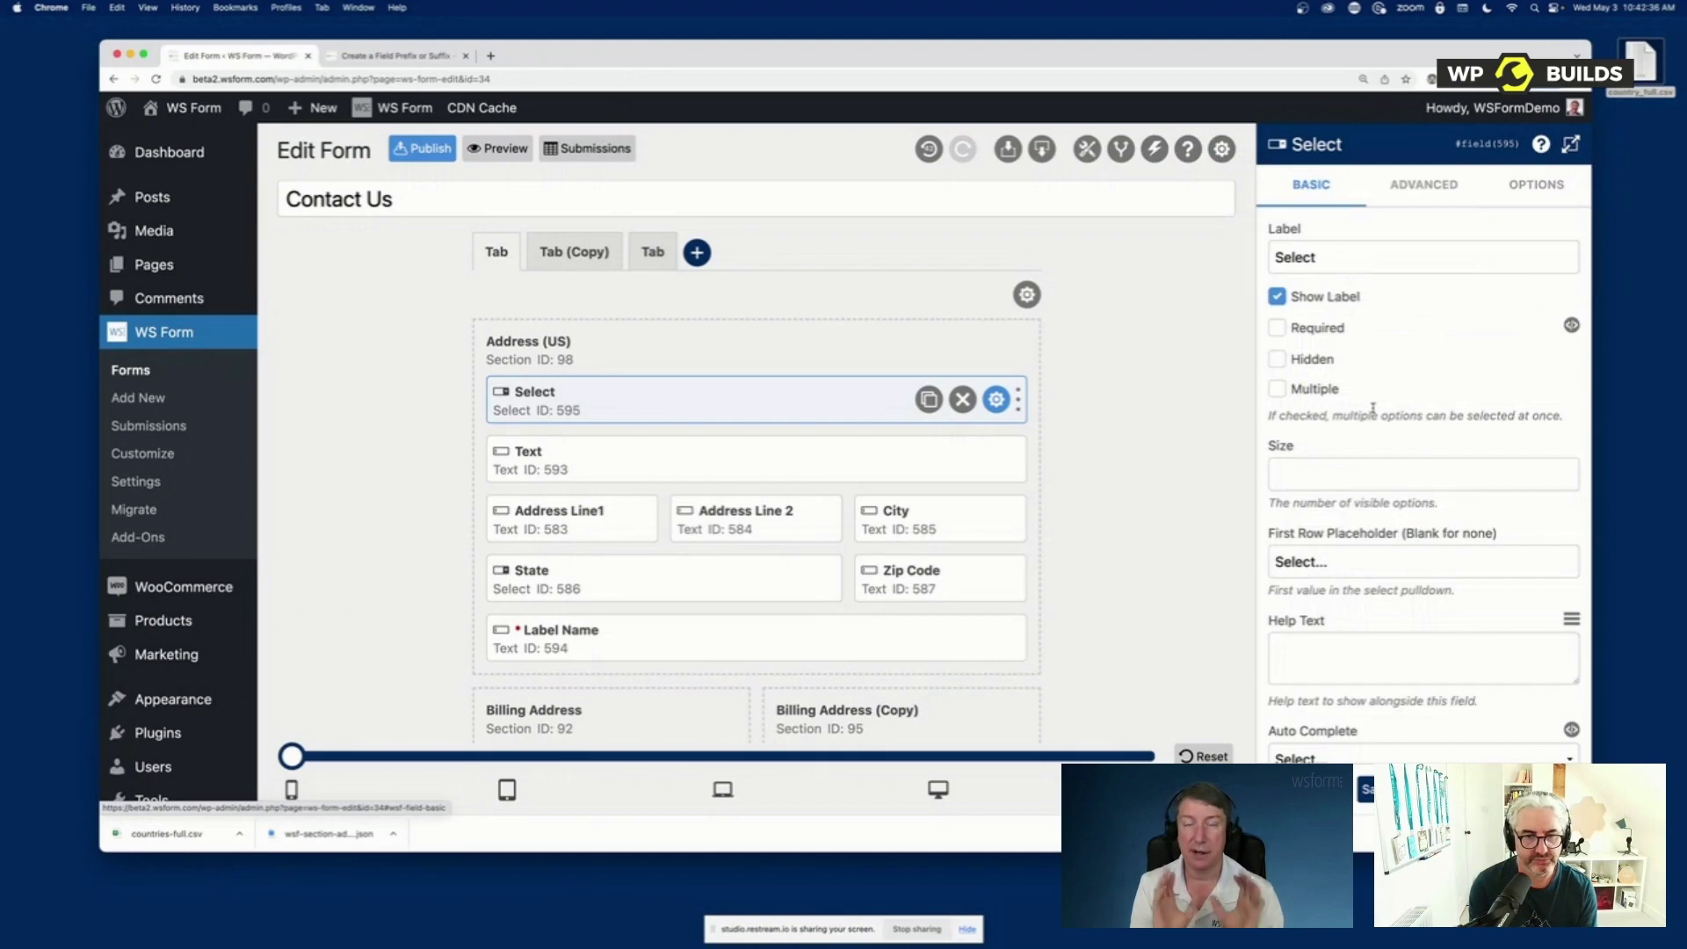
{"action": "scroll", "coordinate": [1372, 408], "scroll_direction": "down", "scroll_amount": 5}
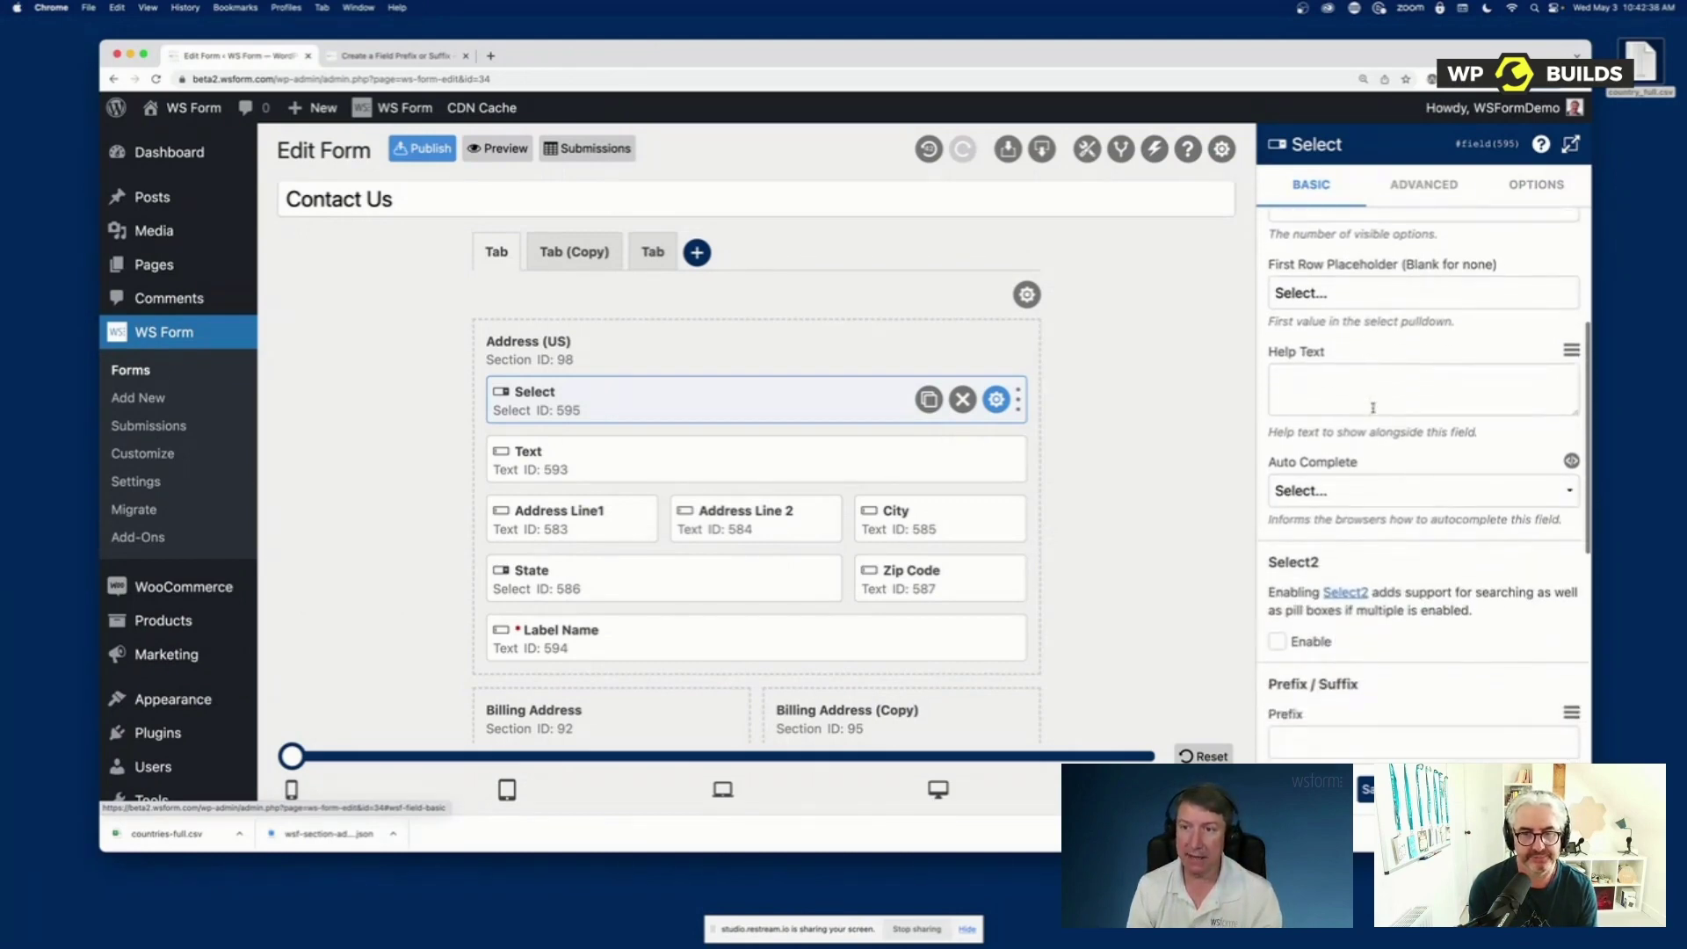
{"action": "scroll", "coordinate": [1363, 420], "scroll_direction": "down", "scroll_amount": 1}
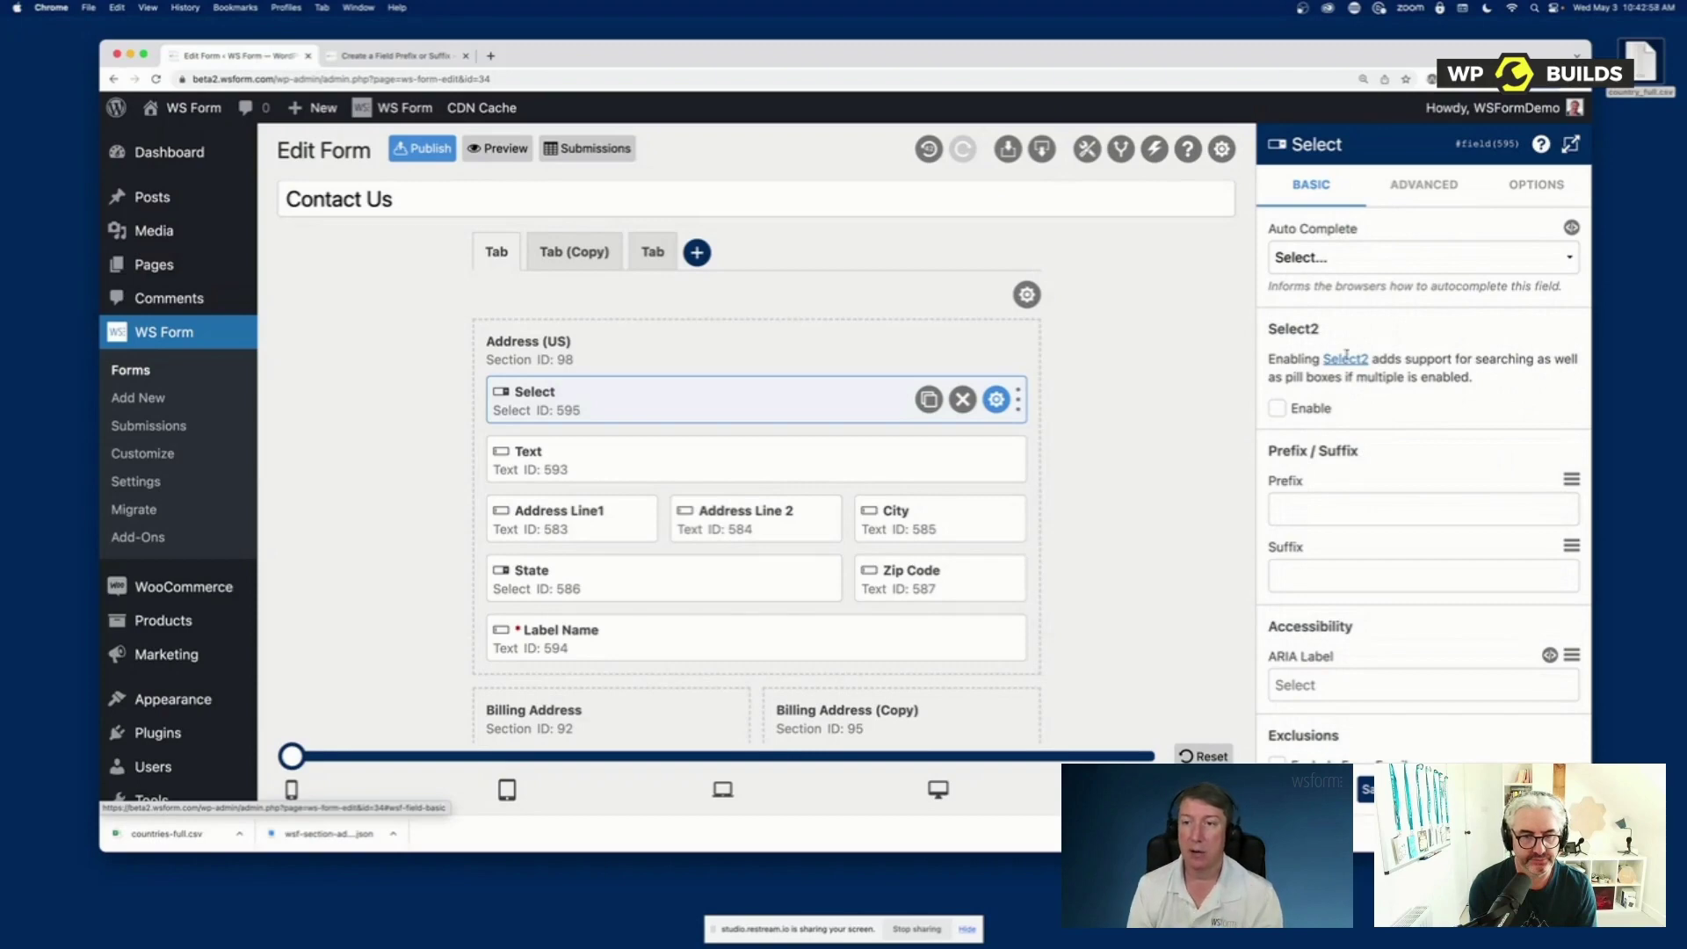
{"action": "left_click", "coordinate": [1308, 411]}
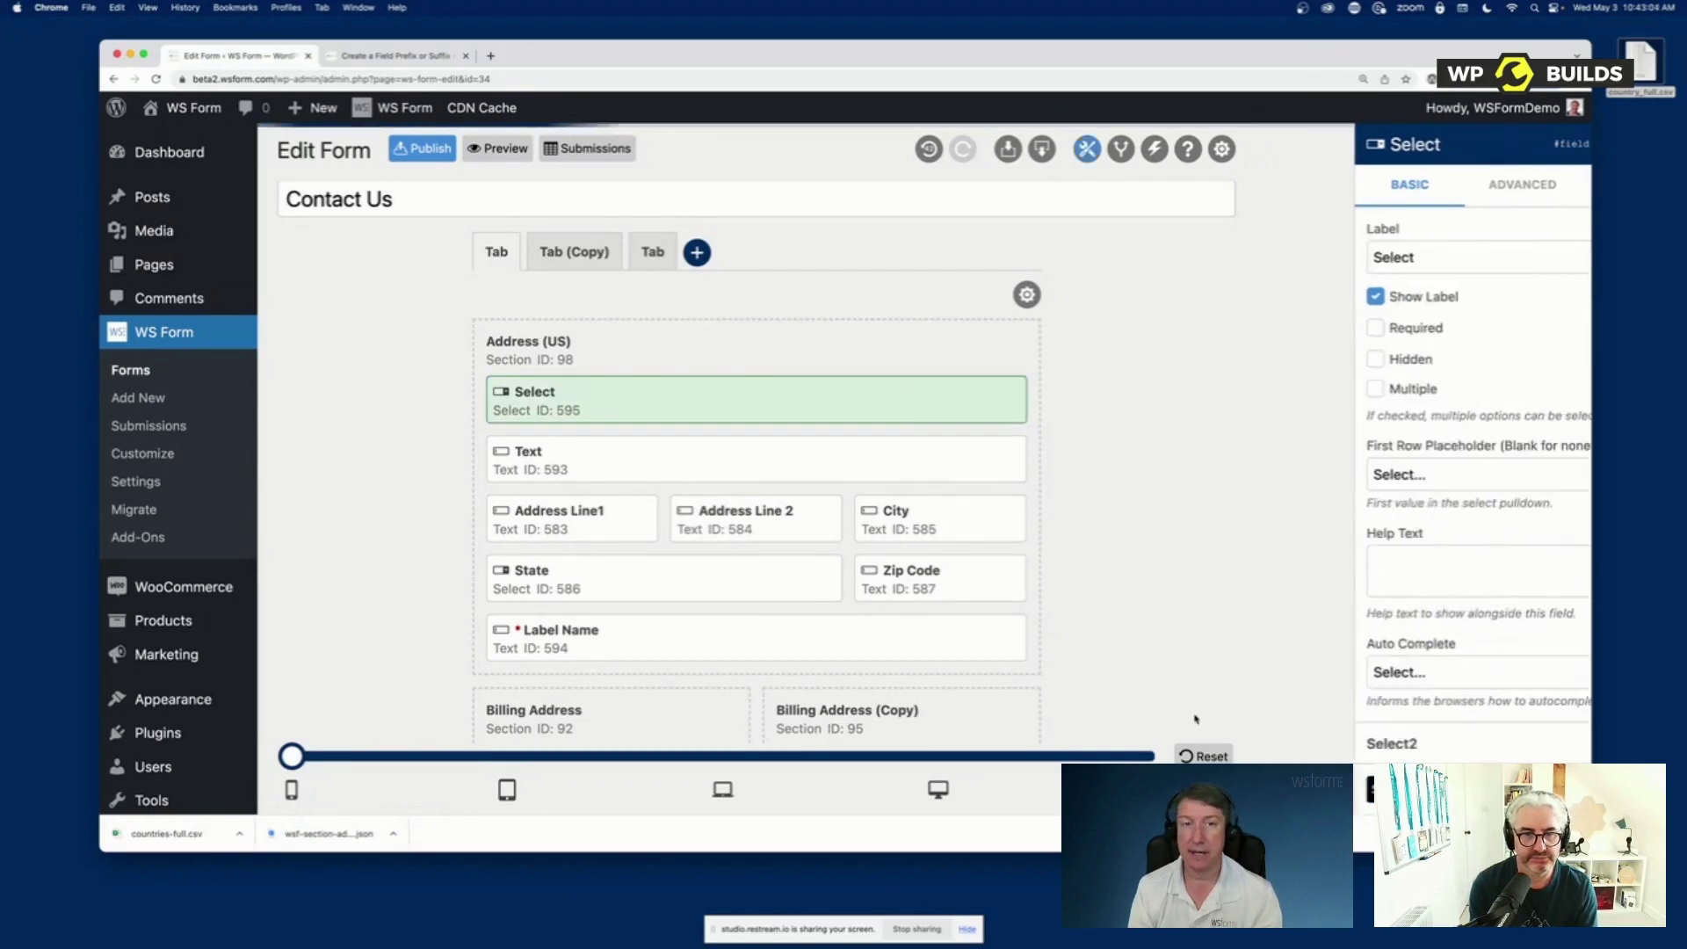
Switch to the open WS Form knowledge base page on creating a field prefix or suffix
{"action": "left_click", "coordinate": [386, 55]}
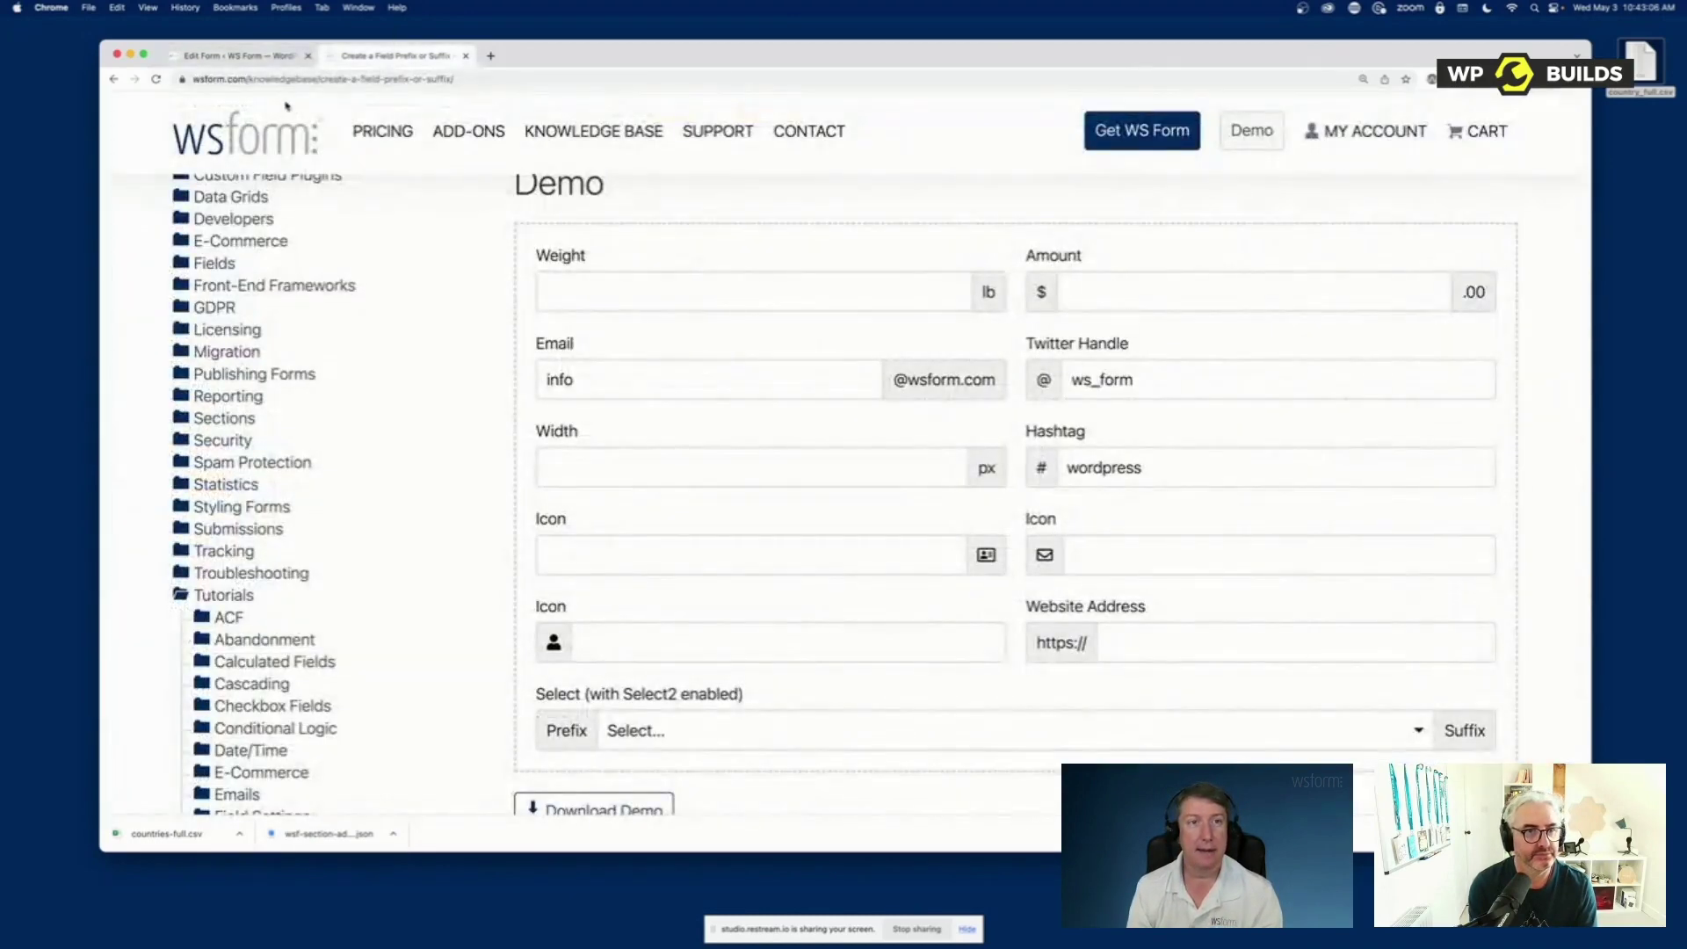
Preview the Contact Us form and search the country options of its Select field for "us"
{"action": "left_click", "coordinate": [233, 56]}
{"action": "left_click", "coordinate": [494, 149]}
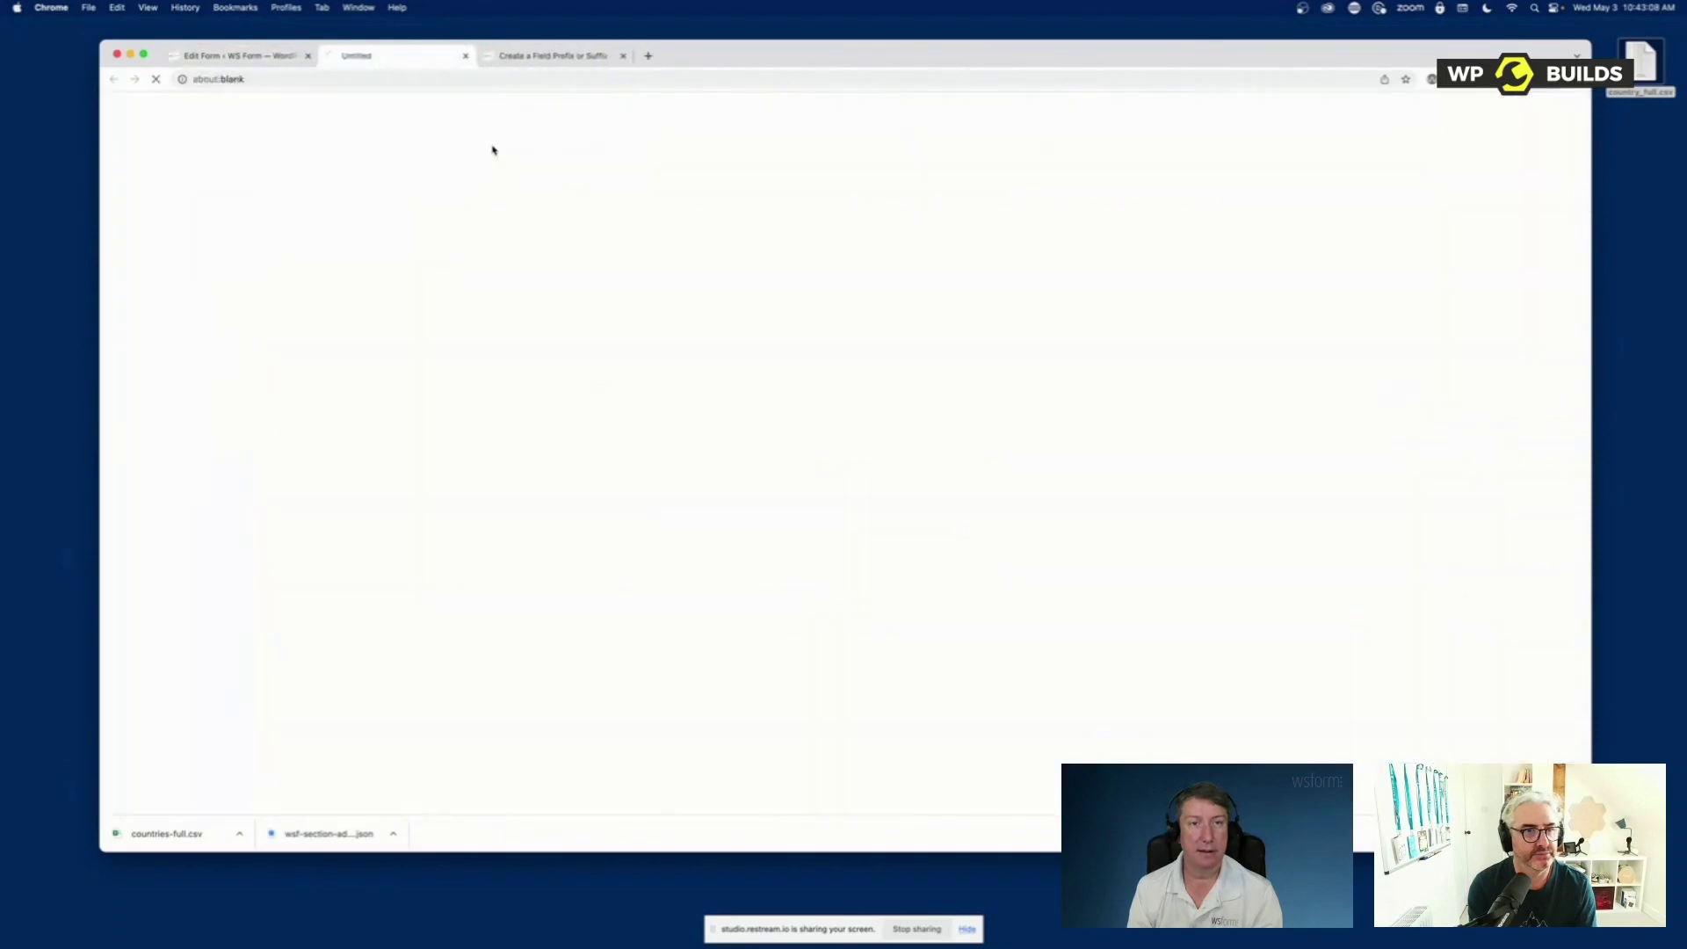
{"action": "left_click", "coordinate": [294, 316]}
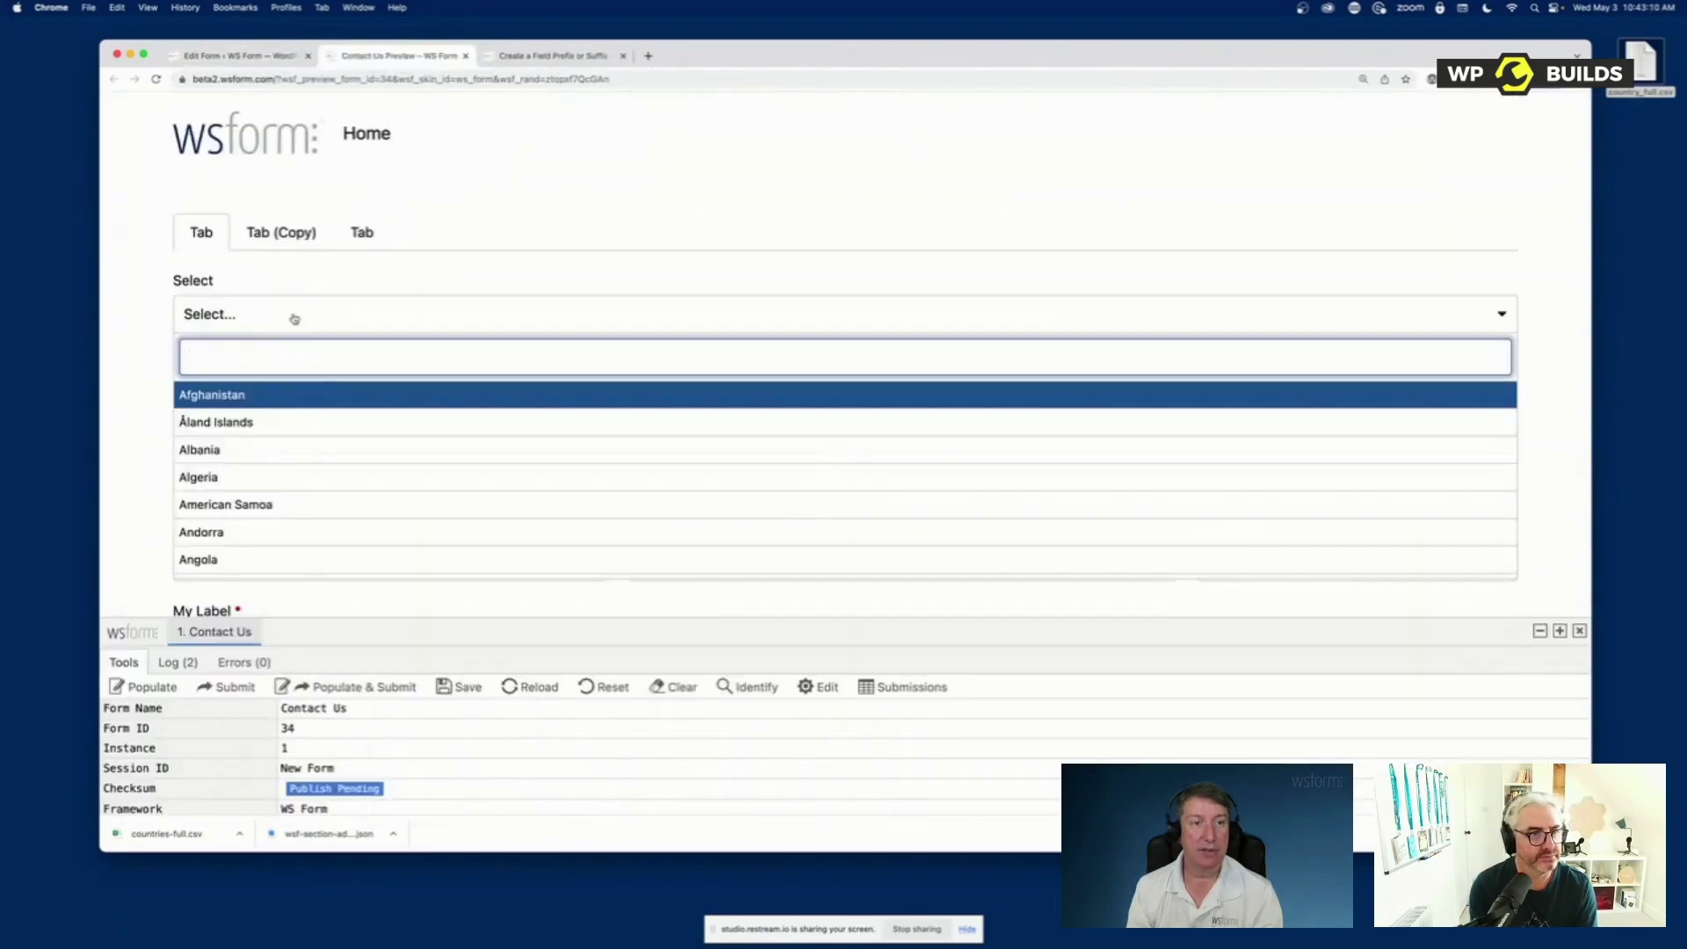
{"action": "type", "text": "us"}
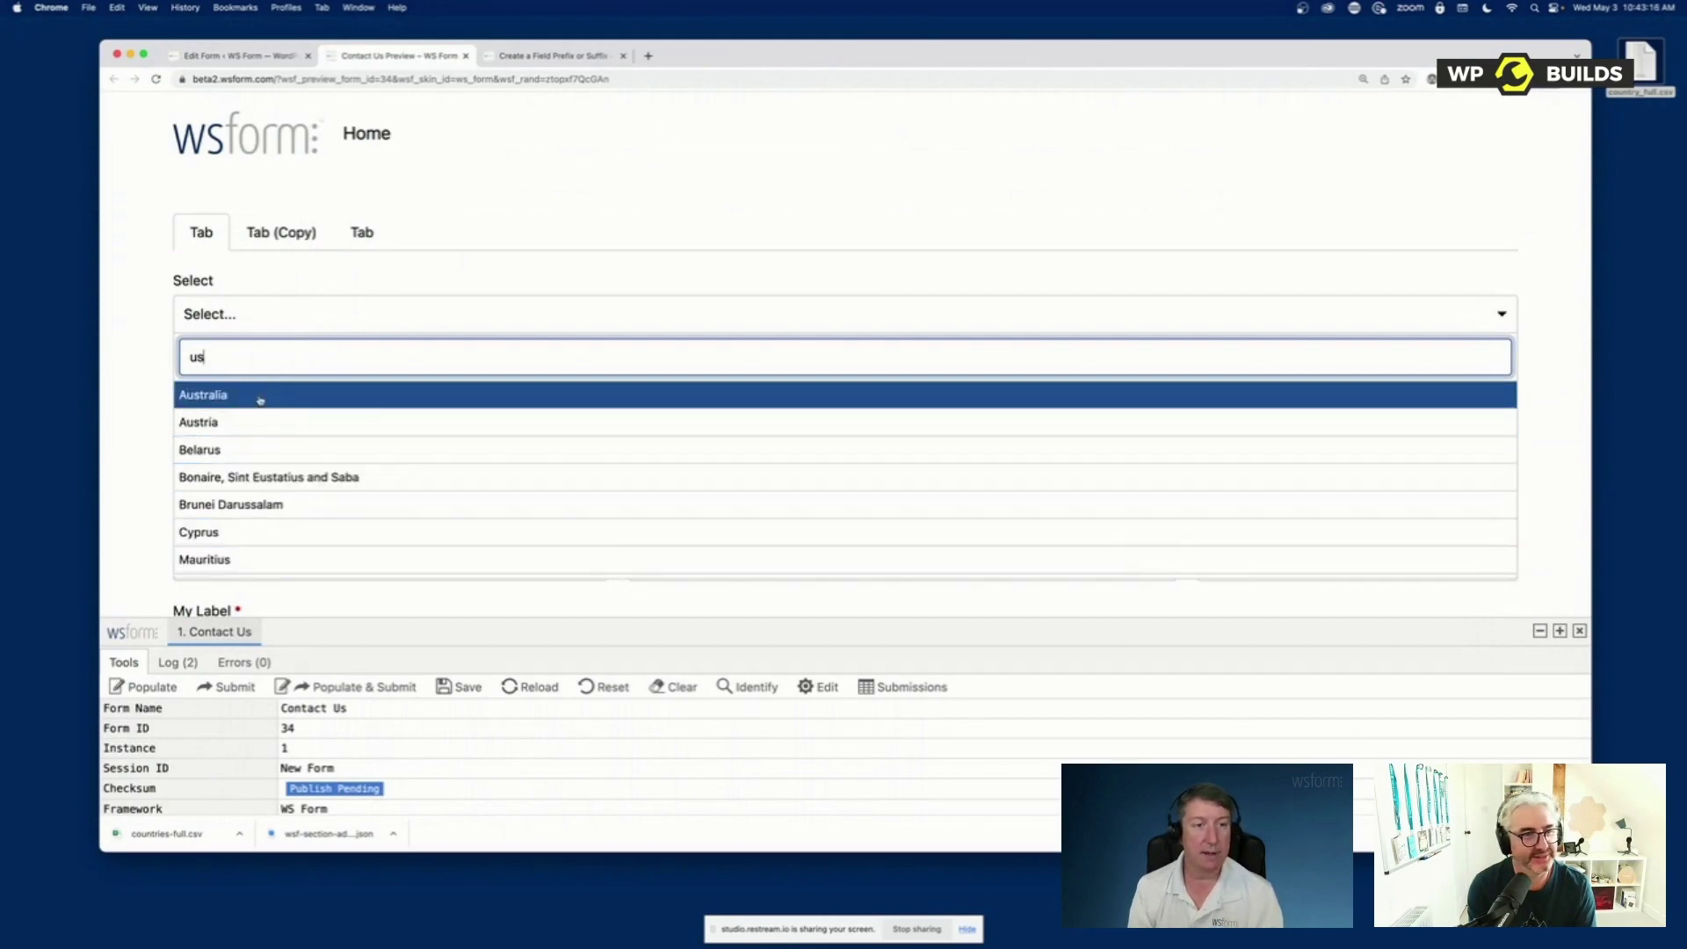
Back in the form editor, try the Select field's Use AJAX option, switch it back off, disable Select2 and leave the field settings
{"action": "left_click", "coordinate": [233, 56]}
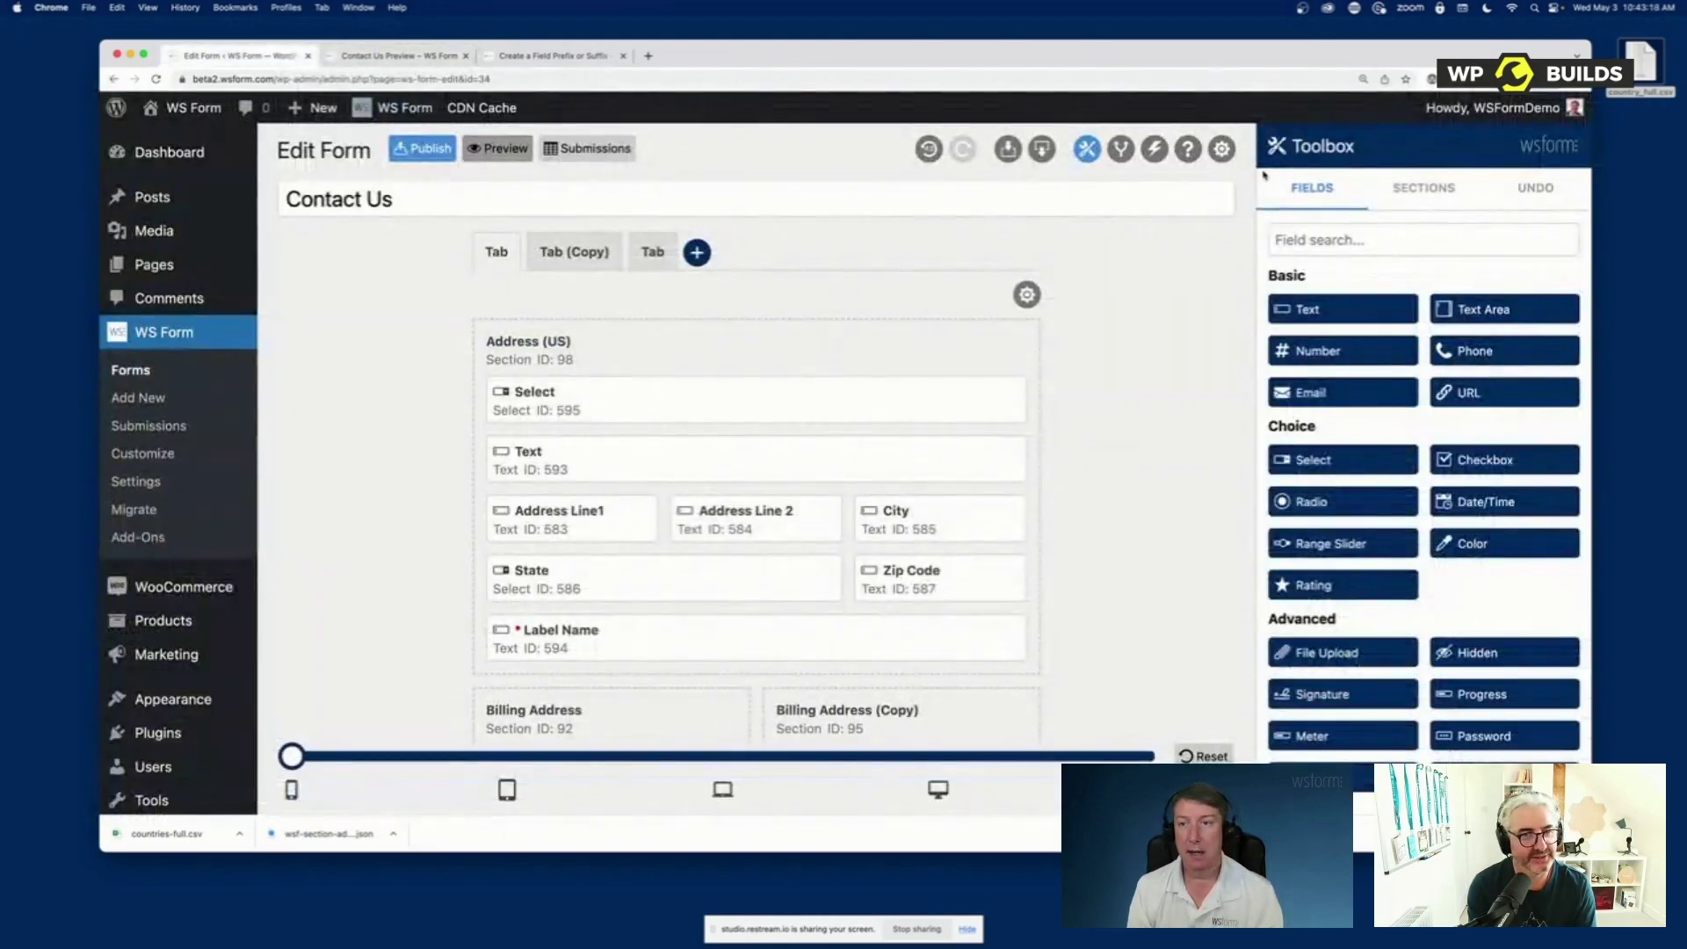
{"action": "left_click", "coordinate": [995, 400]}
{"action": "scroll", "coordinate": [1388, 380], "scroll_direction": "down", "scroll_amount": 5}
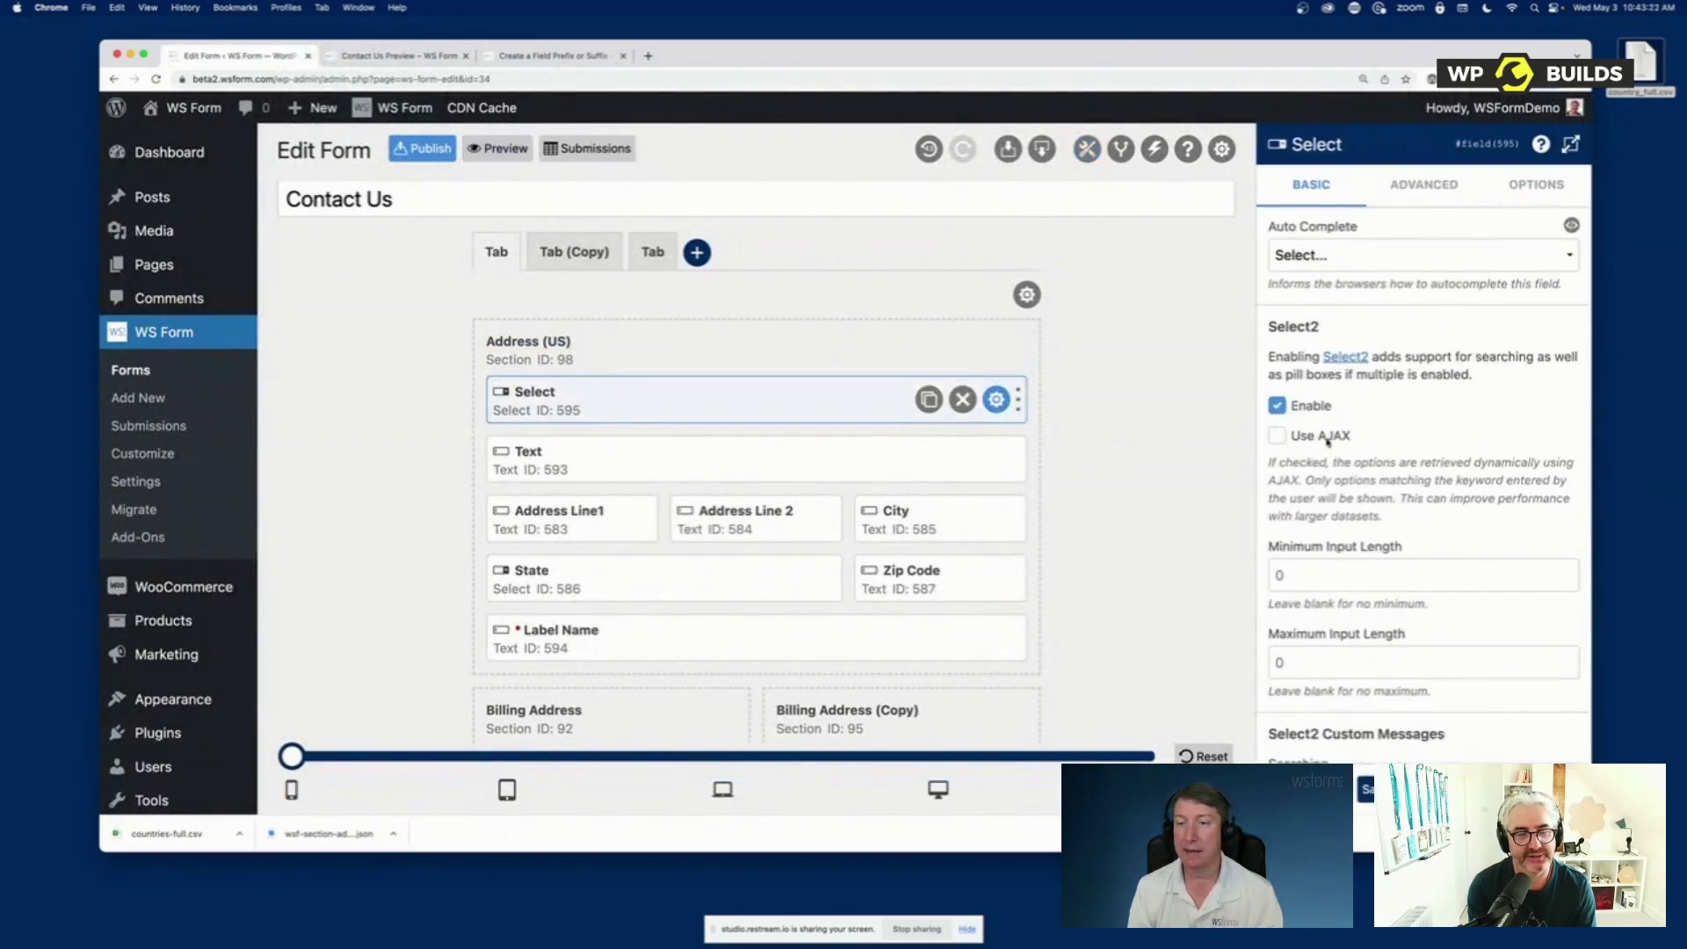
{"action": "left_click", "coordinate": [1327, 438]}
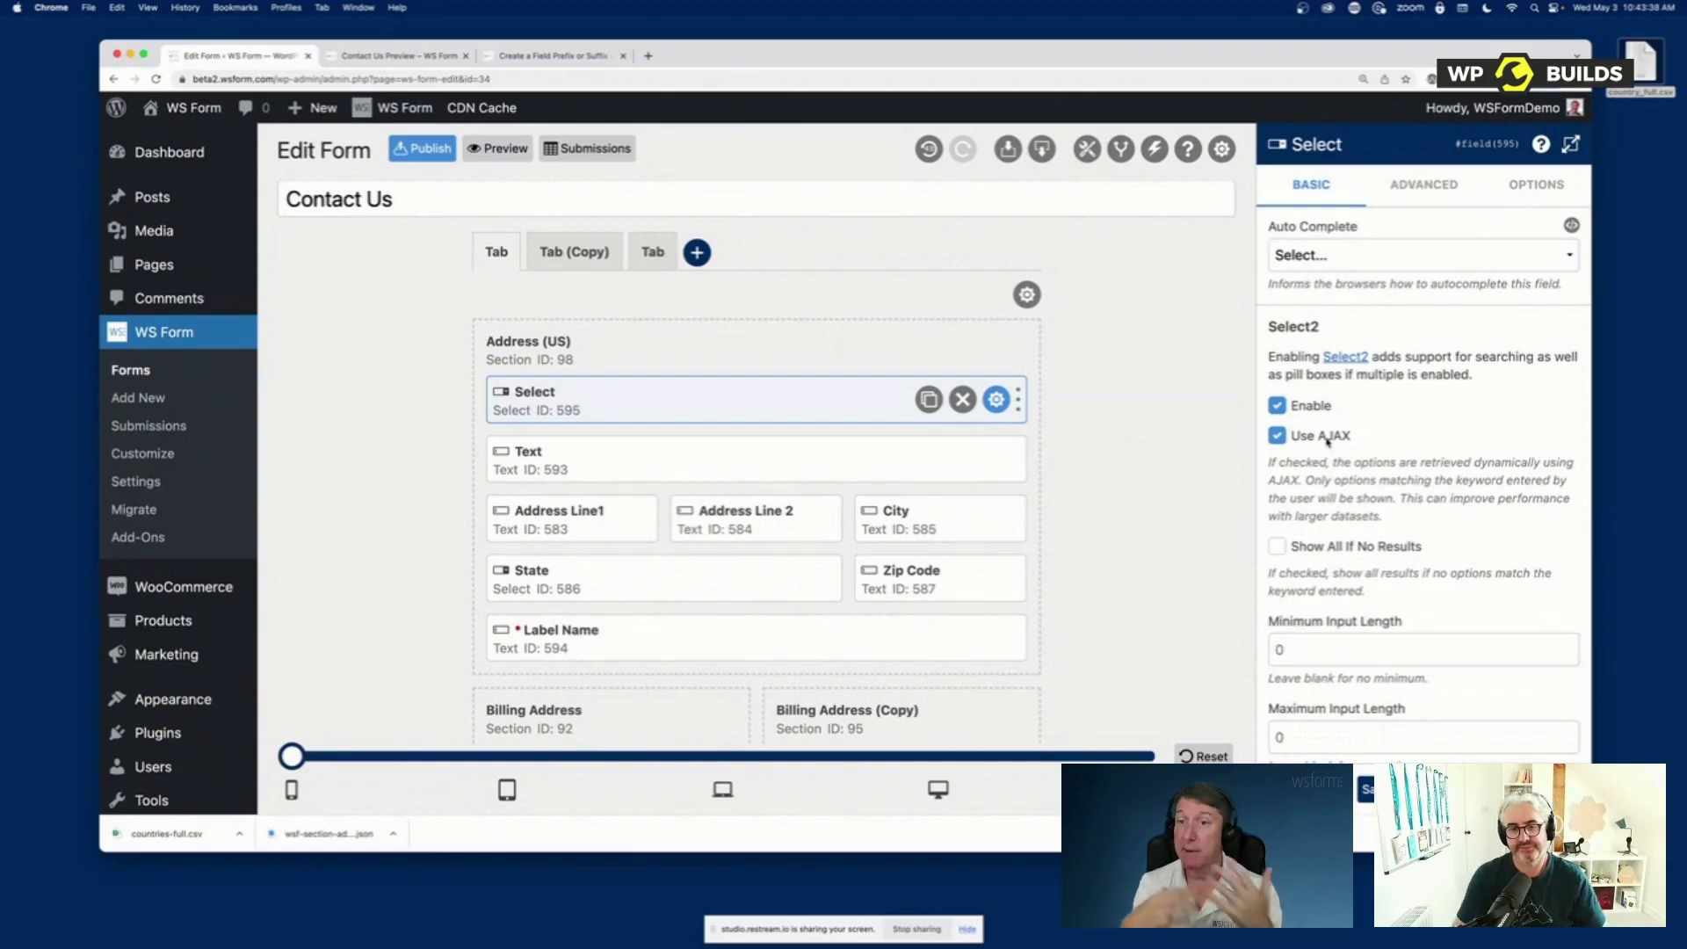
{"action": "left_click", "coordinate": [1328, 437]}
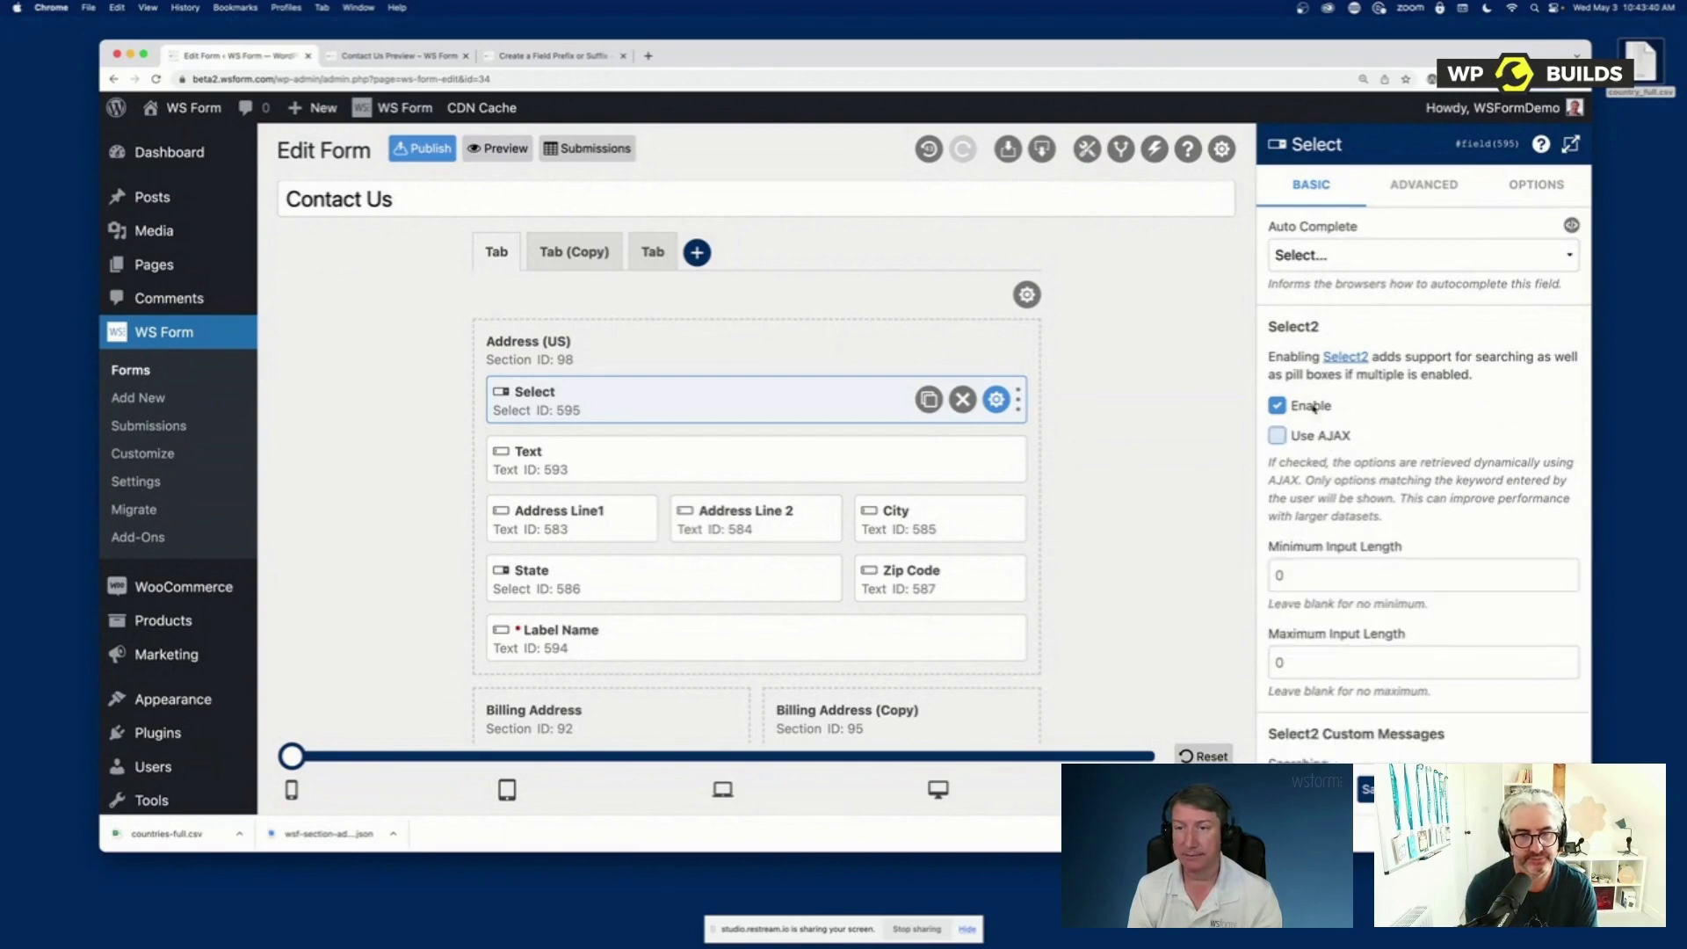
{"action": "left_click", "coordinate": [1316, 407]}
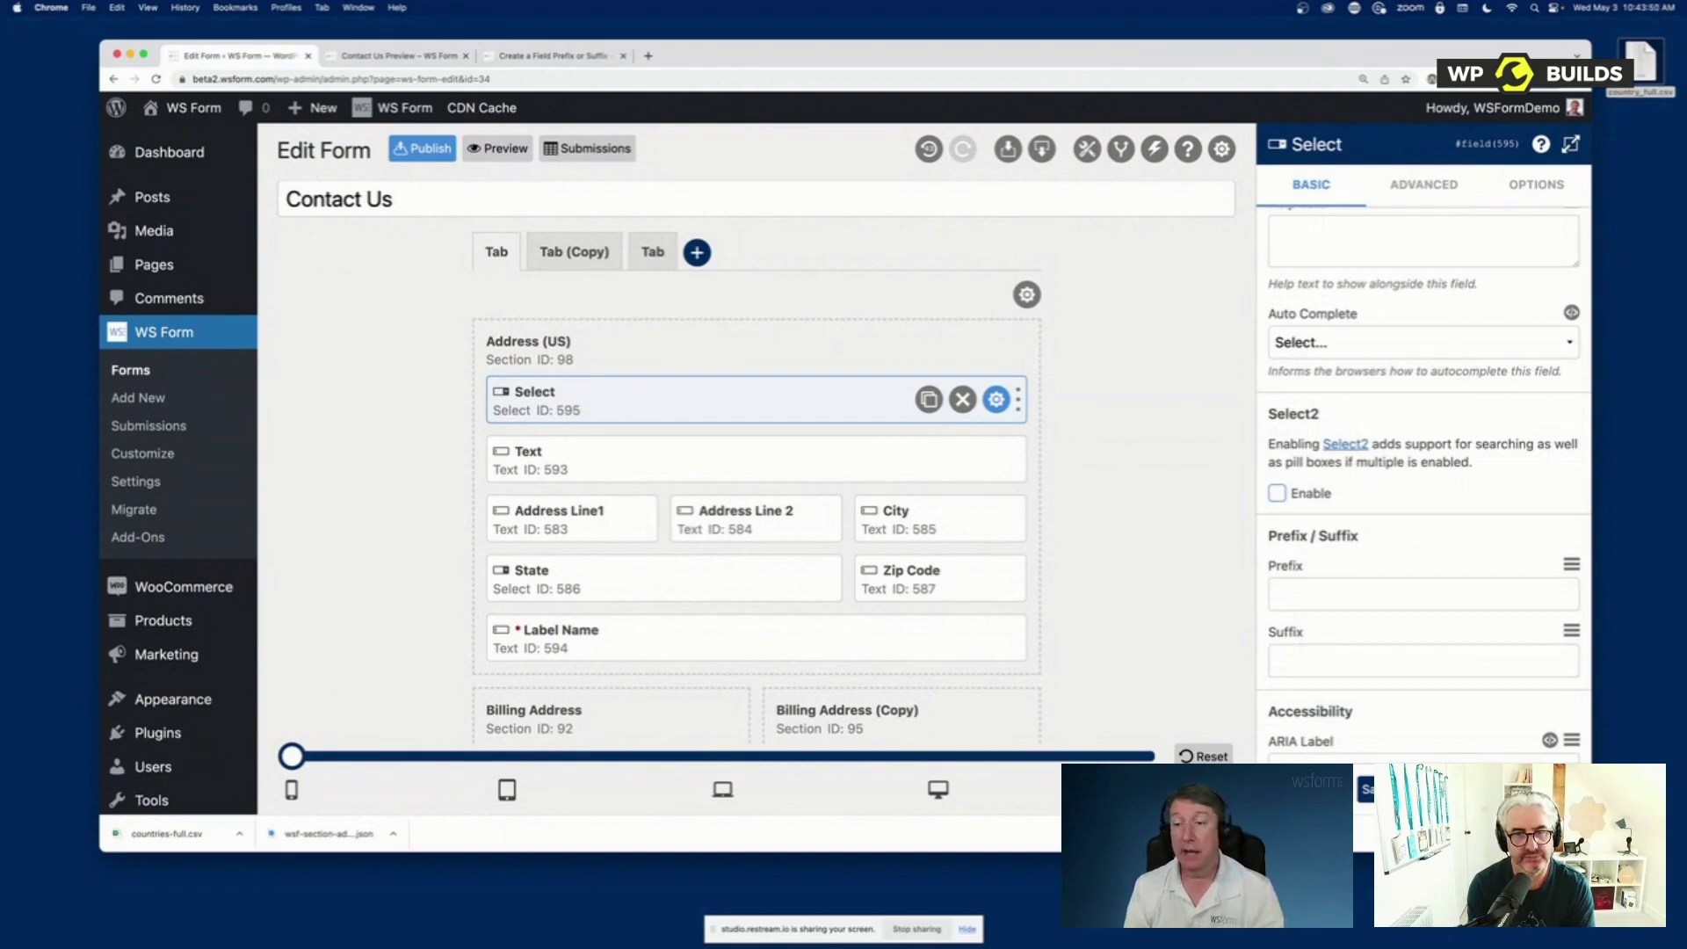
{"action": "key", "text": "Escape"}
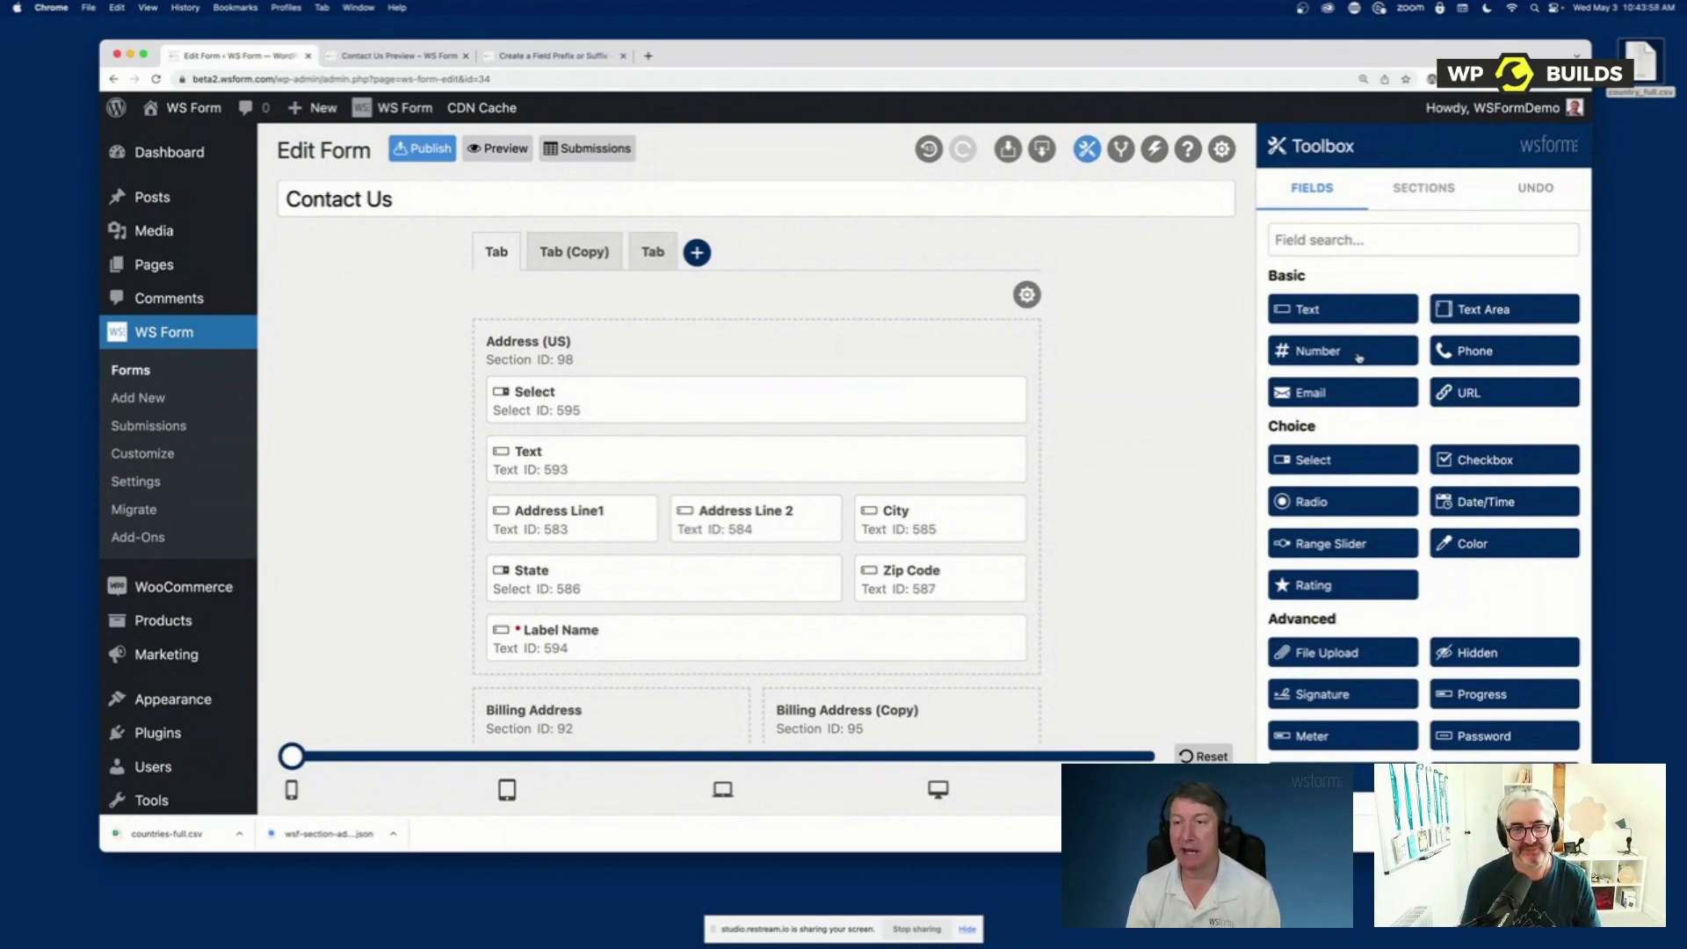
Add a Number field above the Select field in the Address (US) section and open its advanced settings
{"action": "left_click_drag", "start_coordinate": [1359, 358], "coordinate": [829, 414]}
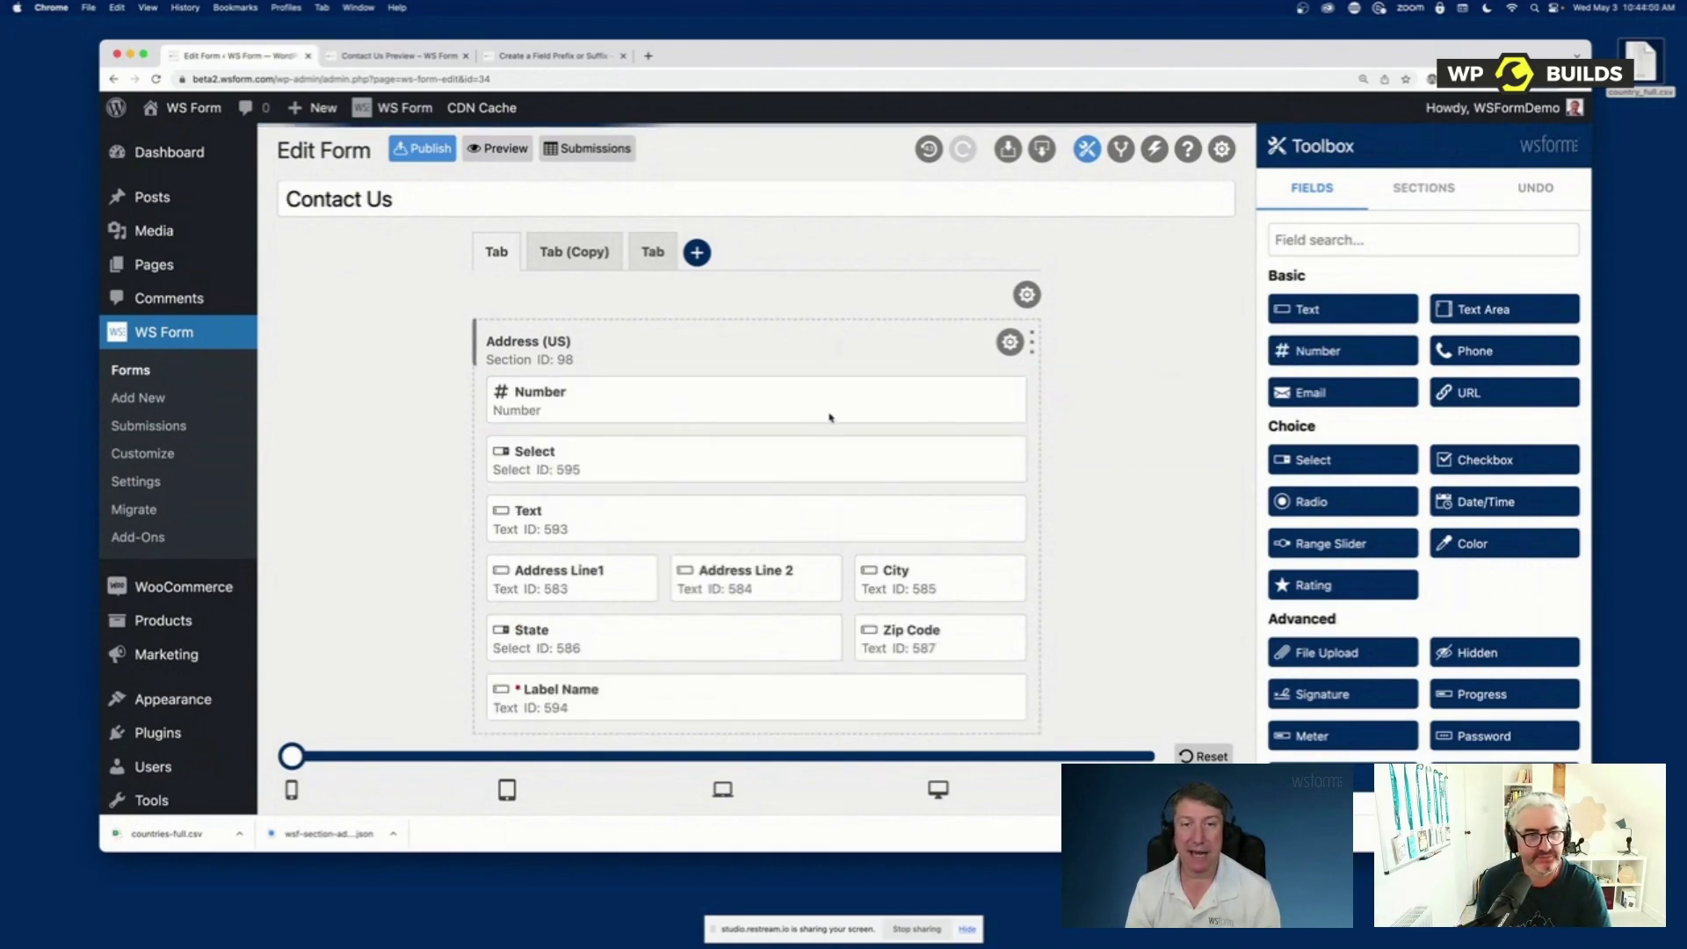
{"action": "left_click", "coordinate": [997, 399]}
{"action": "left_click", "coordinate": [1423, 186]}
{"action": "scroll", "coordinate": [1410, 575], "scroll_direction": "down", "scroll_amount": 5}
{"action": "scroll", "coordinate": [1375, 623], "scroll_direction": "down", "scroll_amount": 2}
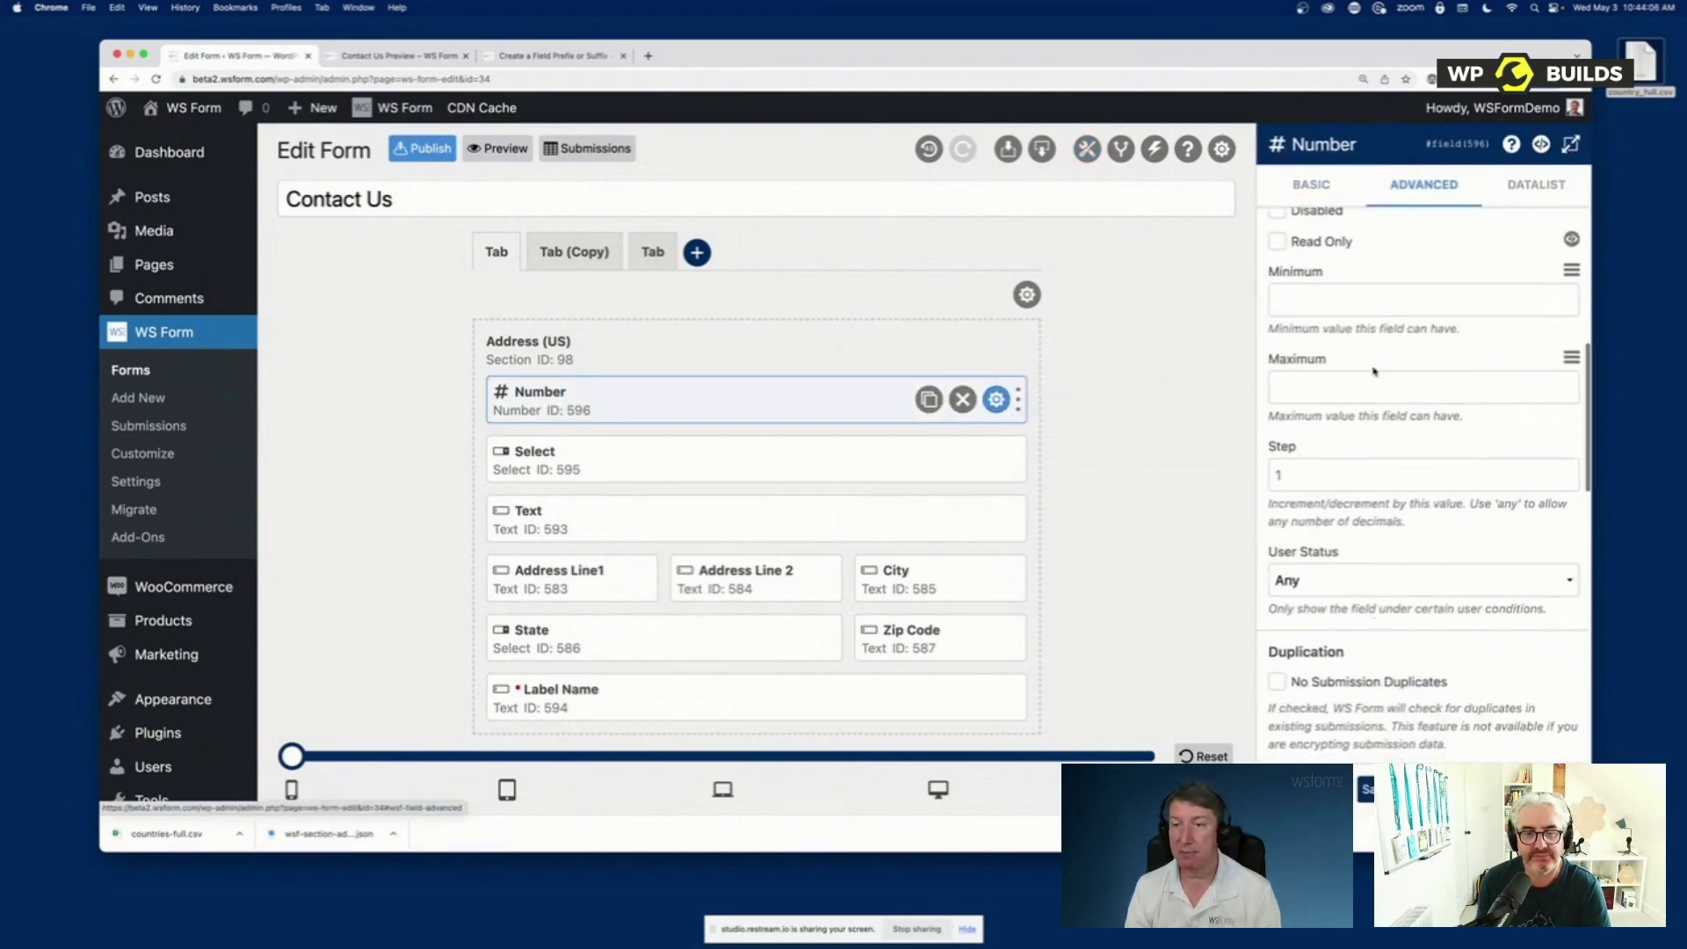
Try 10, any and 0.01 as the Number field's step, restore it to 1 and close the field settings
{"action": "left_click", "coordinate": [1315, 476]}
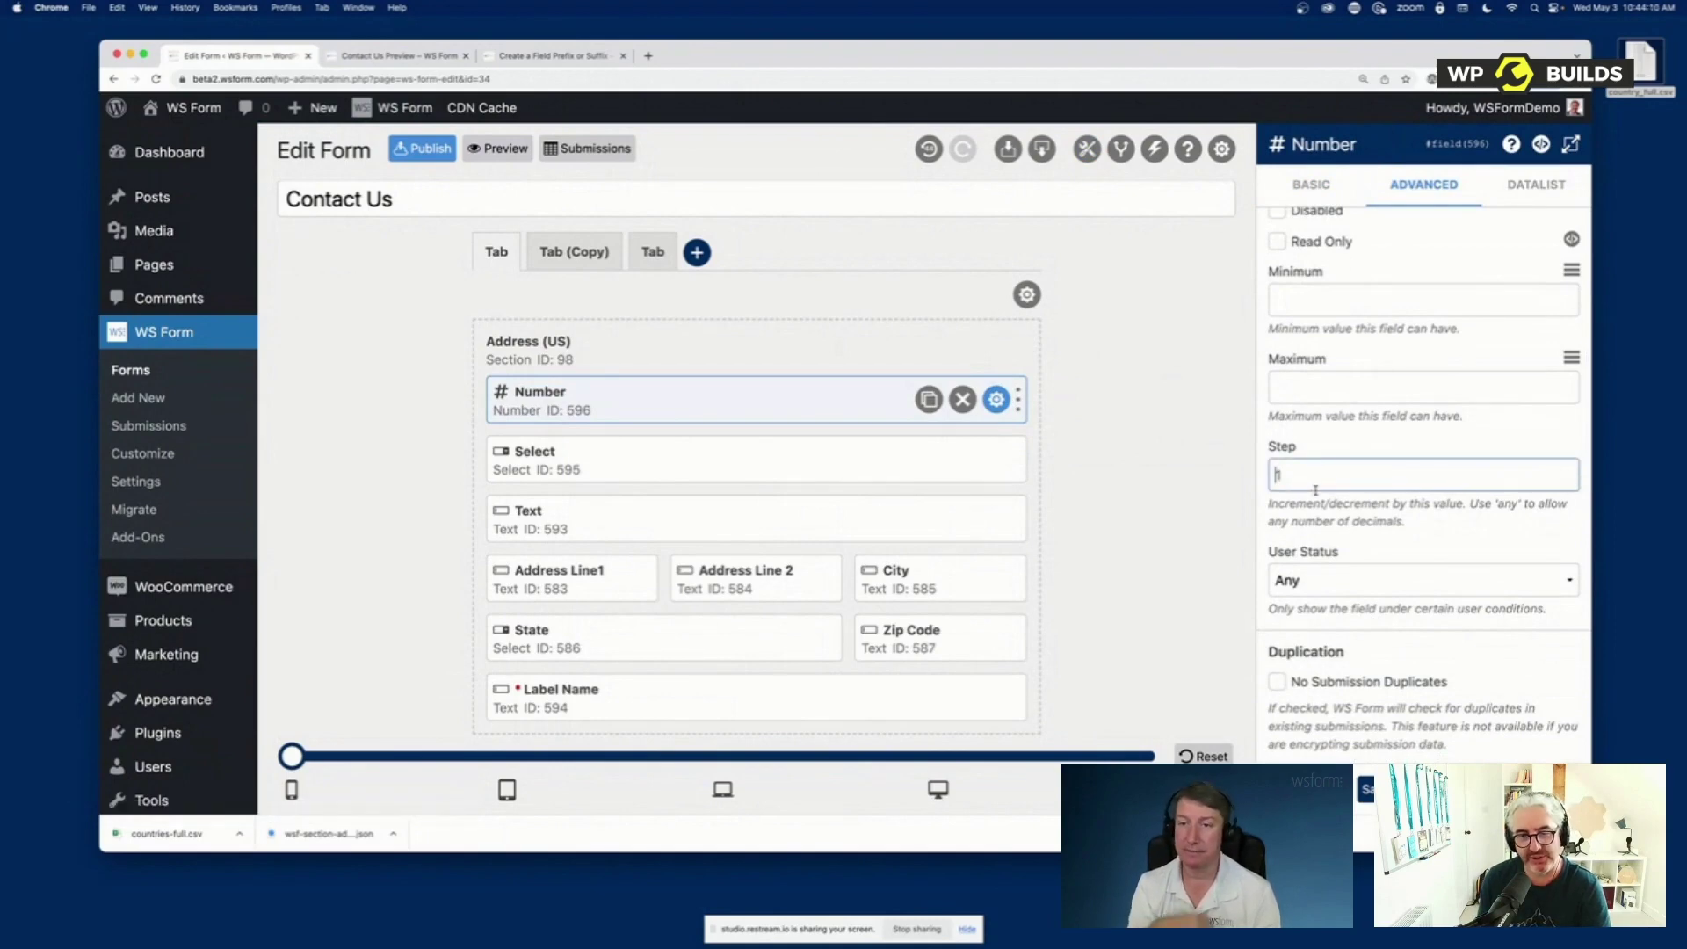
{"action": "type", "text": "10"}
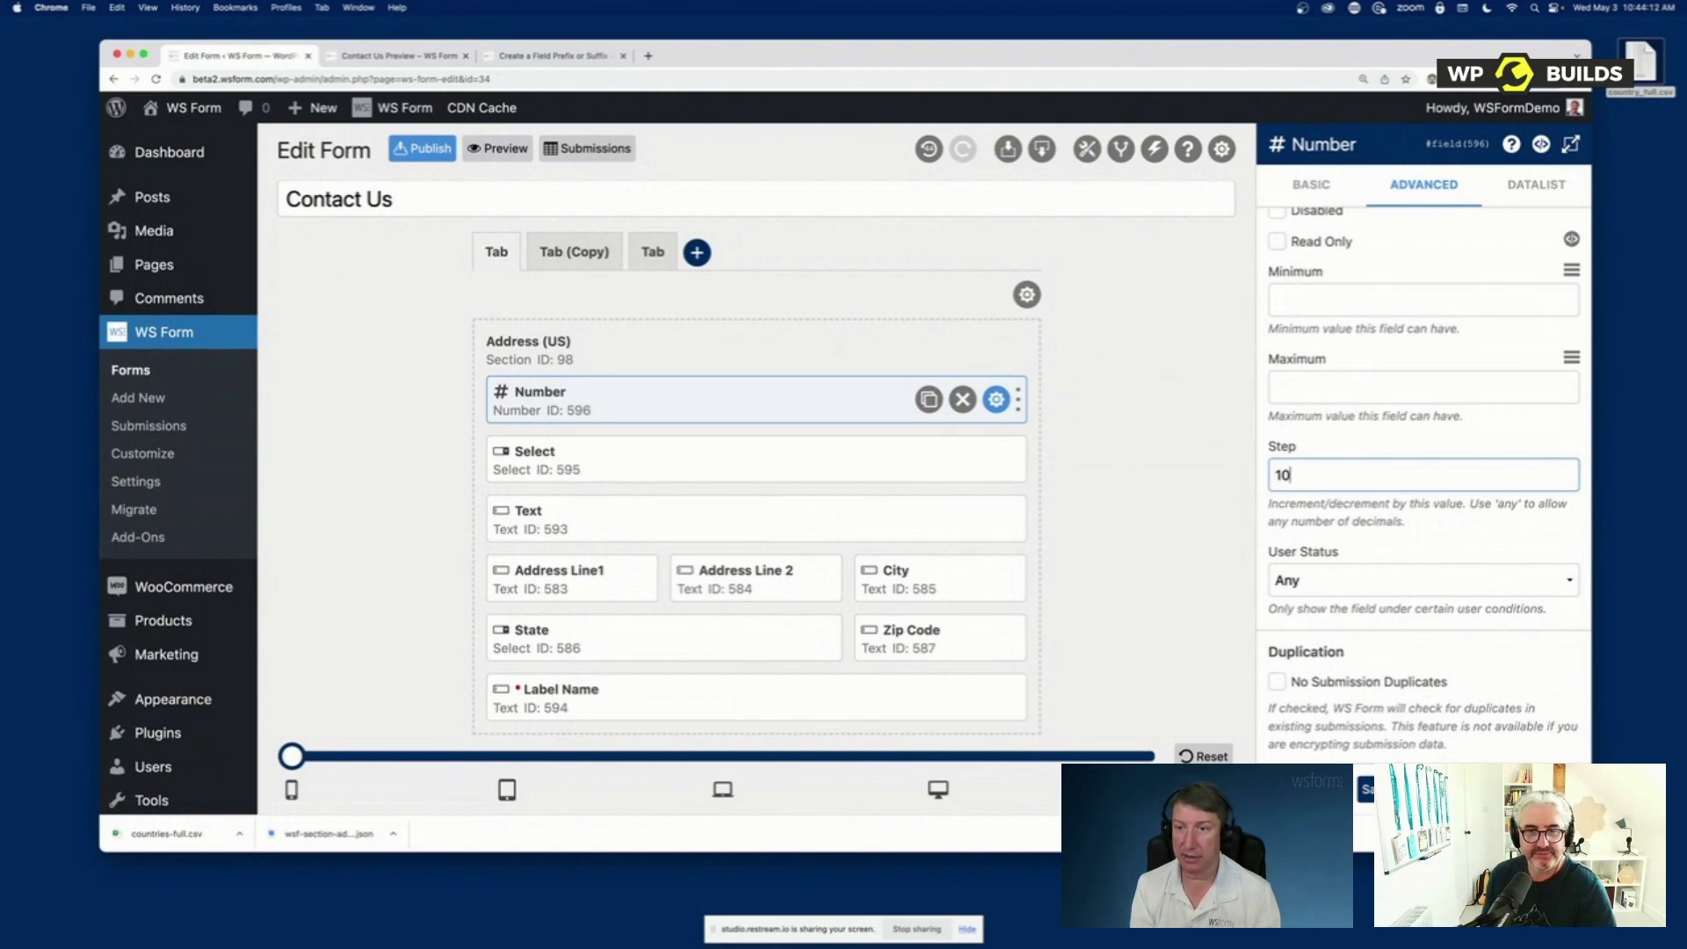
{"action": "key", "text": "BackSpace"}
{"action": "key", "text": "BackSpace"}
{"action": "type", "text": "any"}
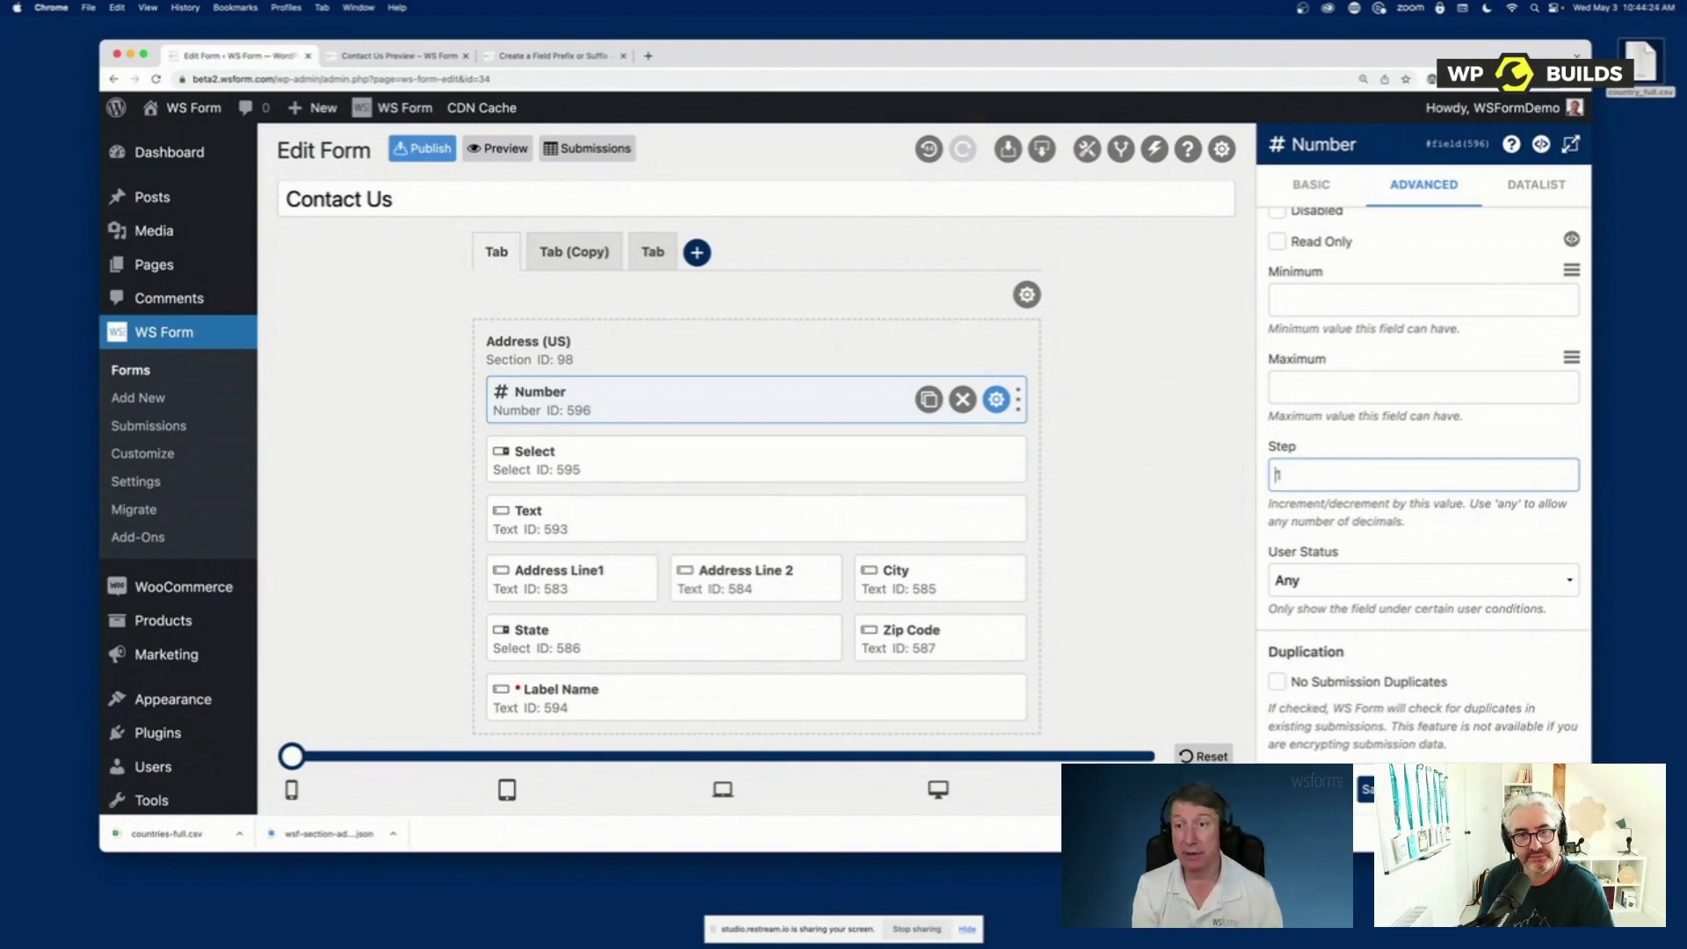
{"action": "type", "text": "0.01"}
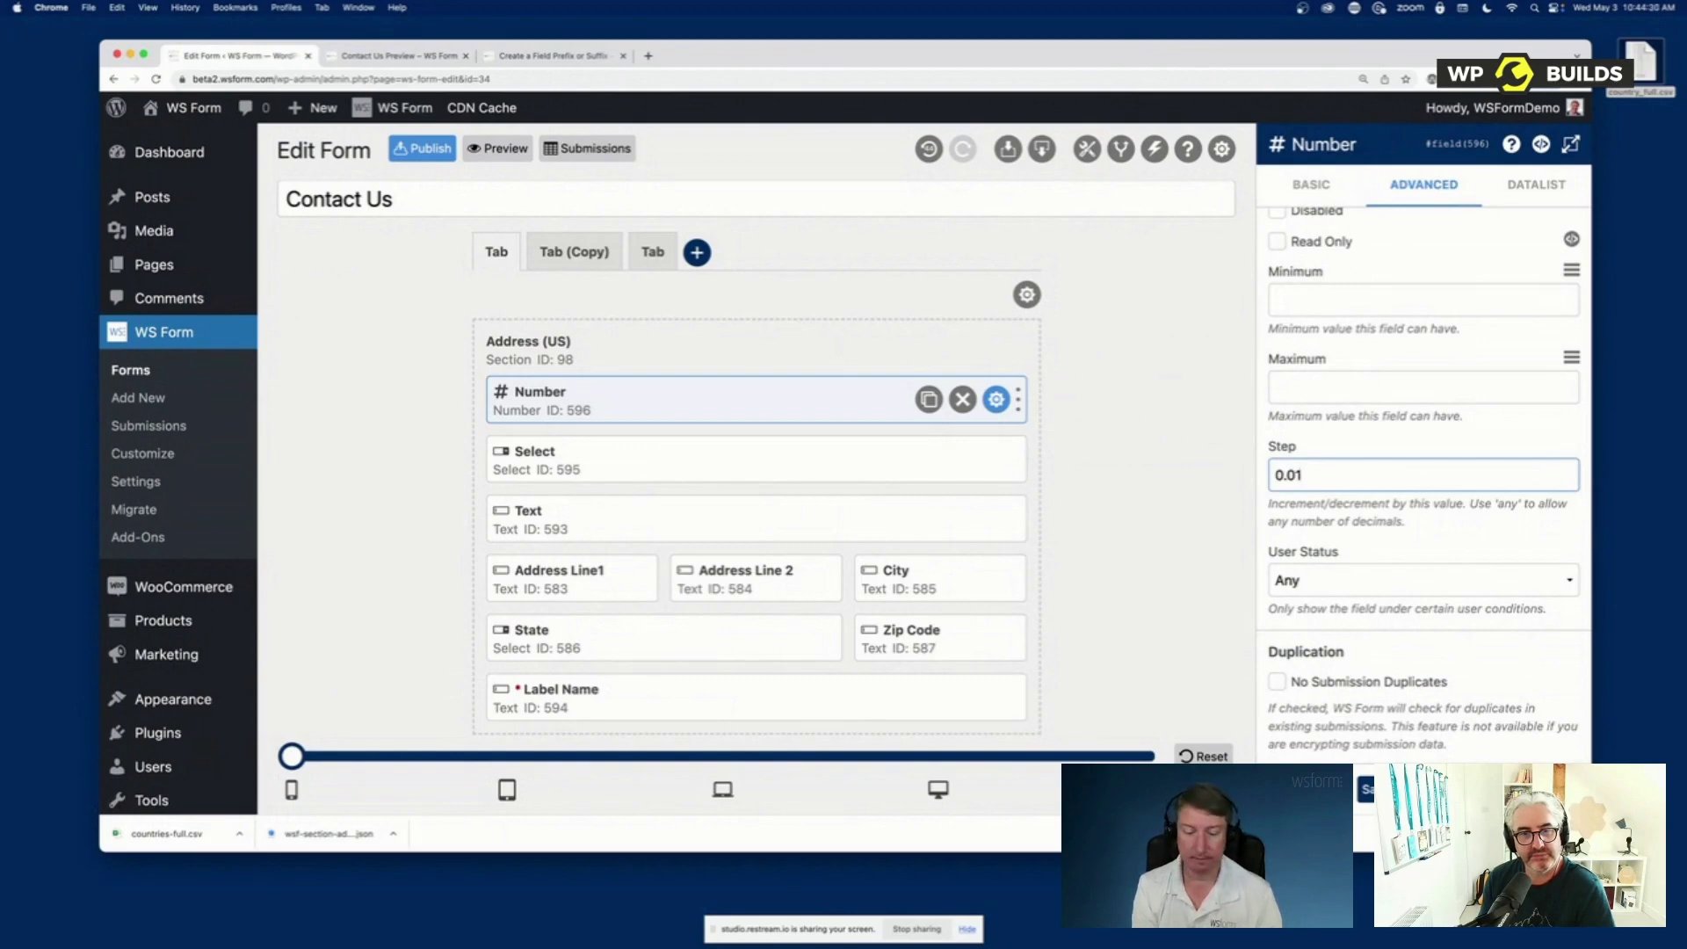
{"action": "key", "text": "BackSpace"}
{"action": "key", "text": "BackSpace"}
{"action": "key", "text": "BackSpace"}
{"action": "key", "text": "BackSpace"}
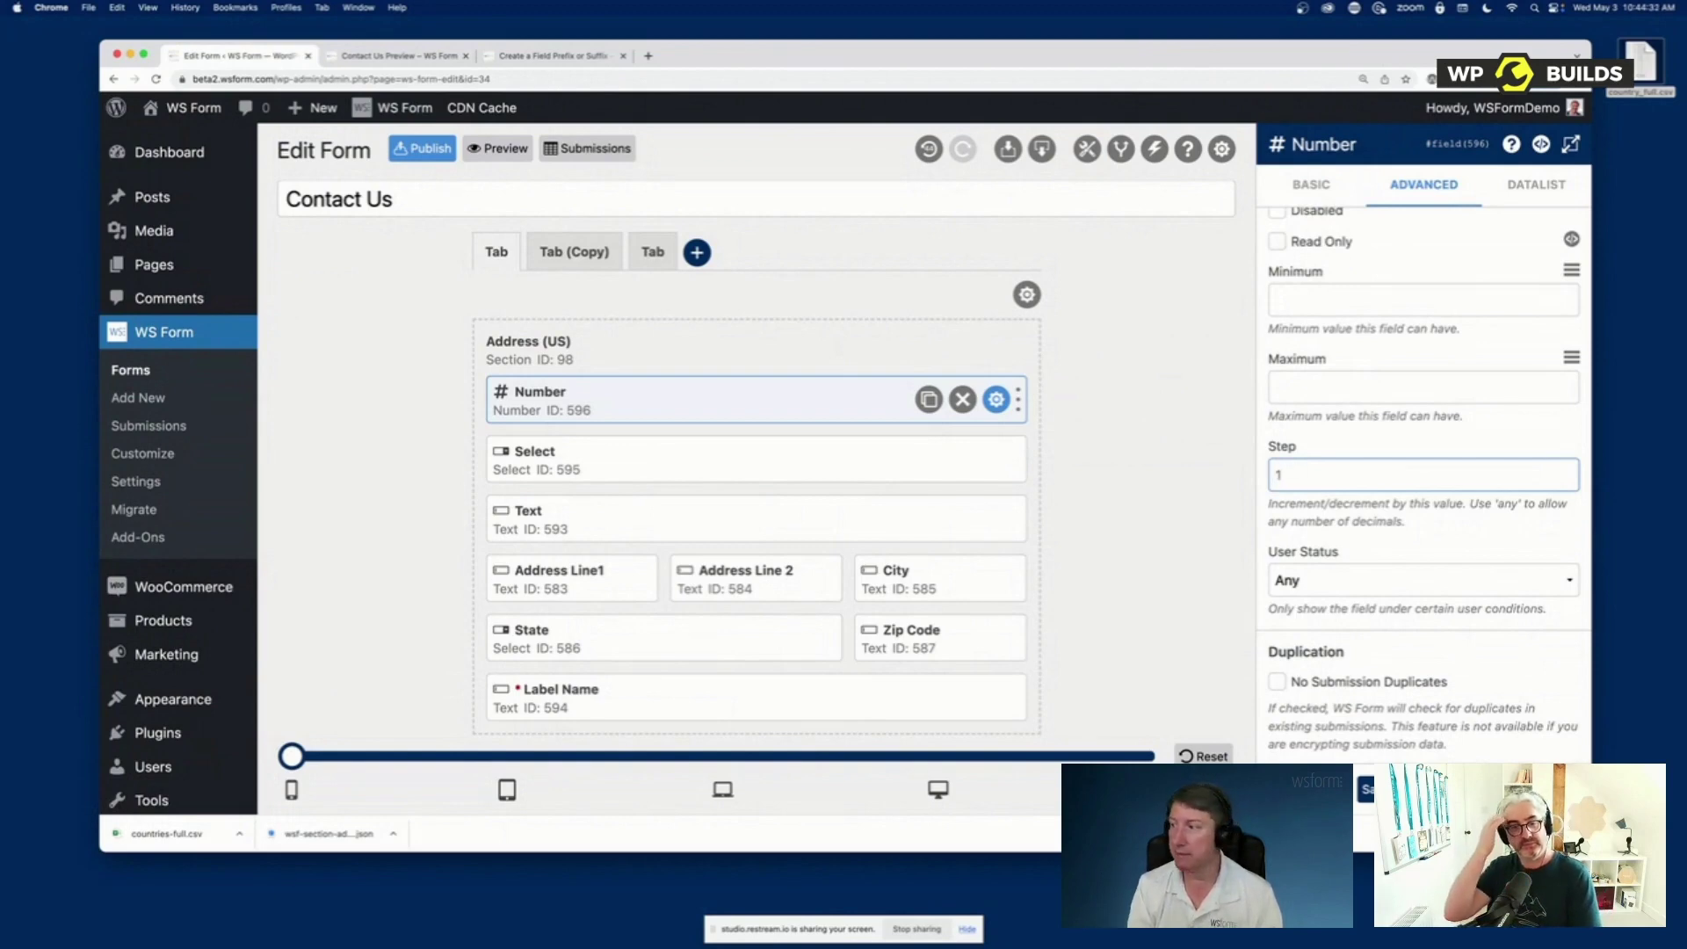
{"action": "left_click", "coordinate": [1384, 788]}
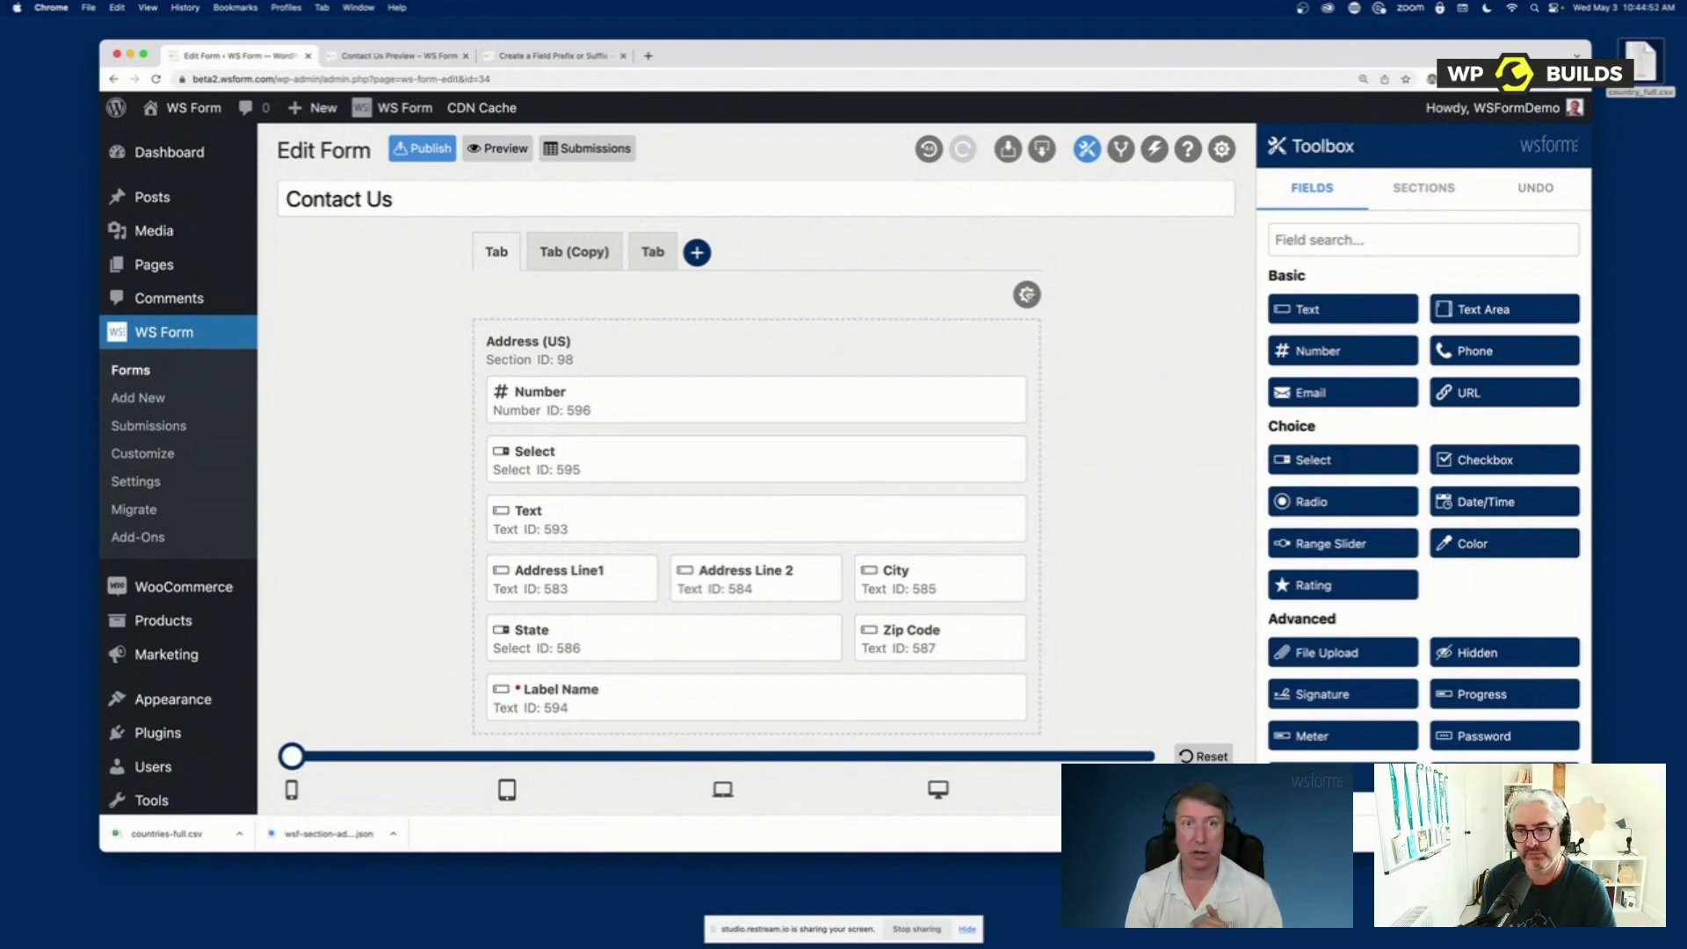
Search the WS Form knowledge base for "cascading" and view the demo in the Create Select, Checkbox, and Radio Cascading Lookups article
{"action": "left_click", "coordinate": [530, 57]}
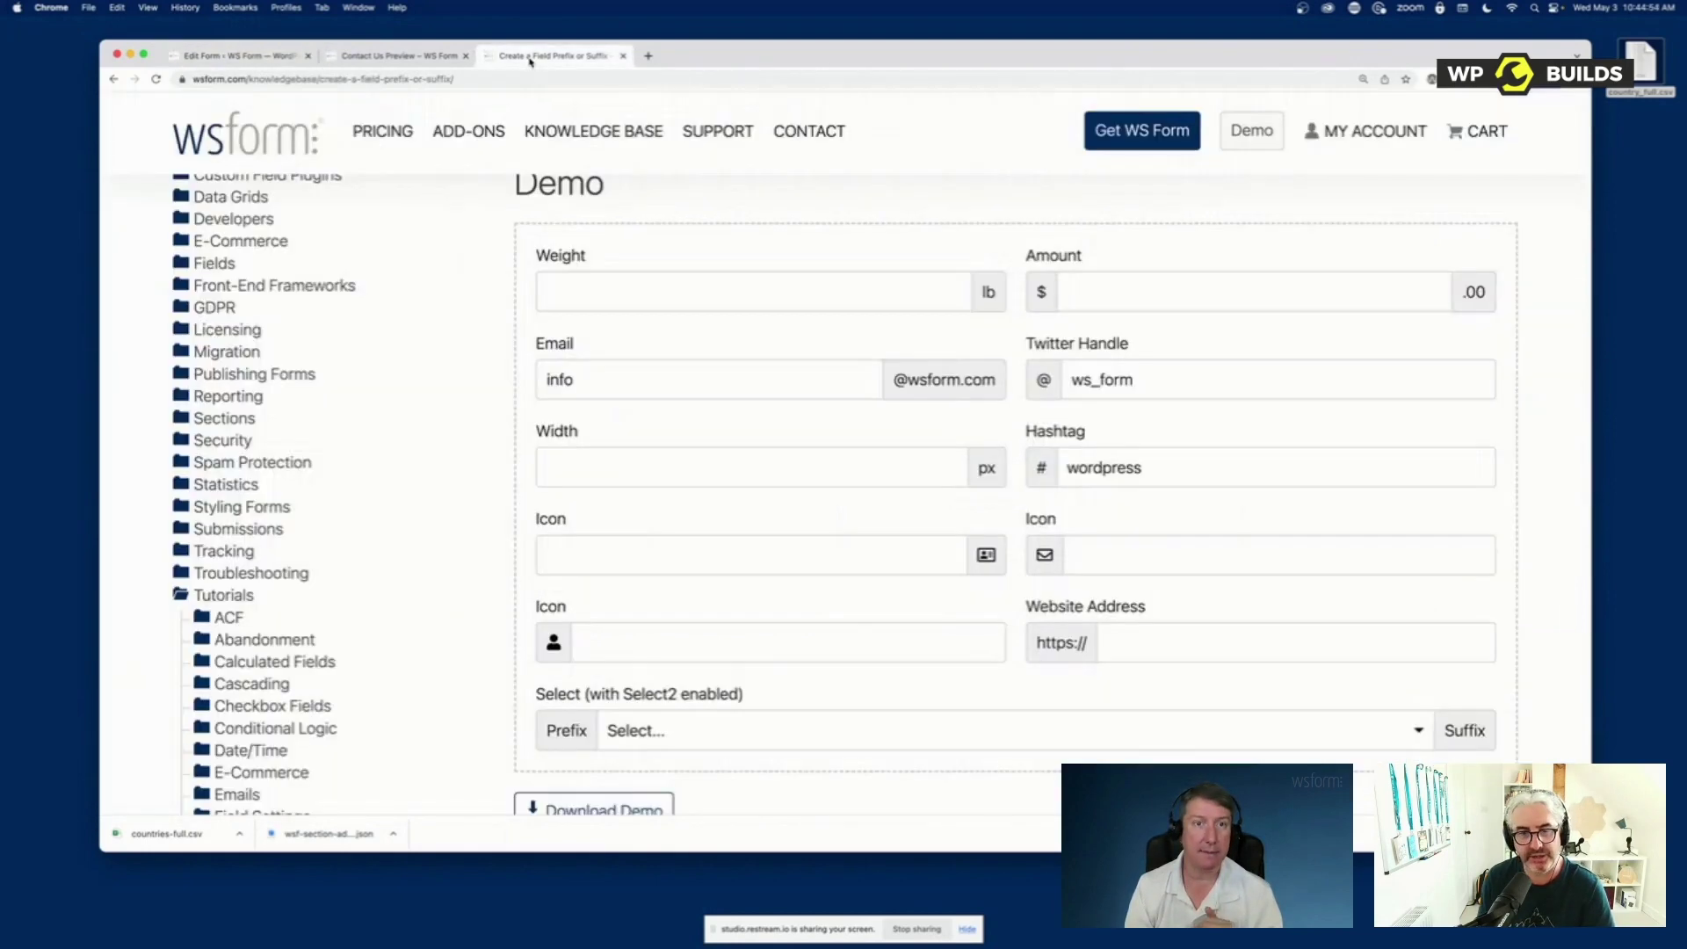
{"action": "left_click", "coordinate": [537, 154]}
{"action": "left_click", "coordinate": [296, 318]}
{"action": "type", "text": "cascading"}
{"action": "key", "text": "Return"}
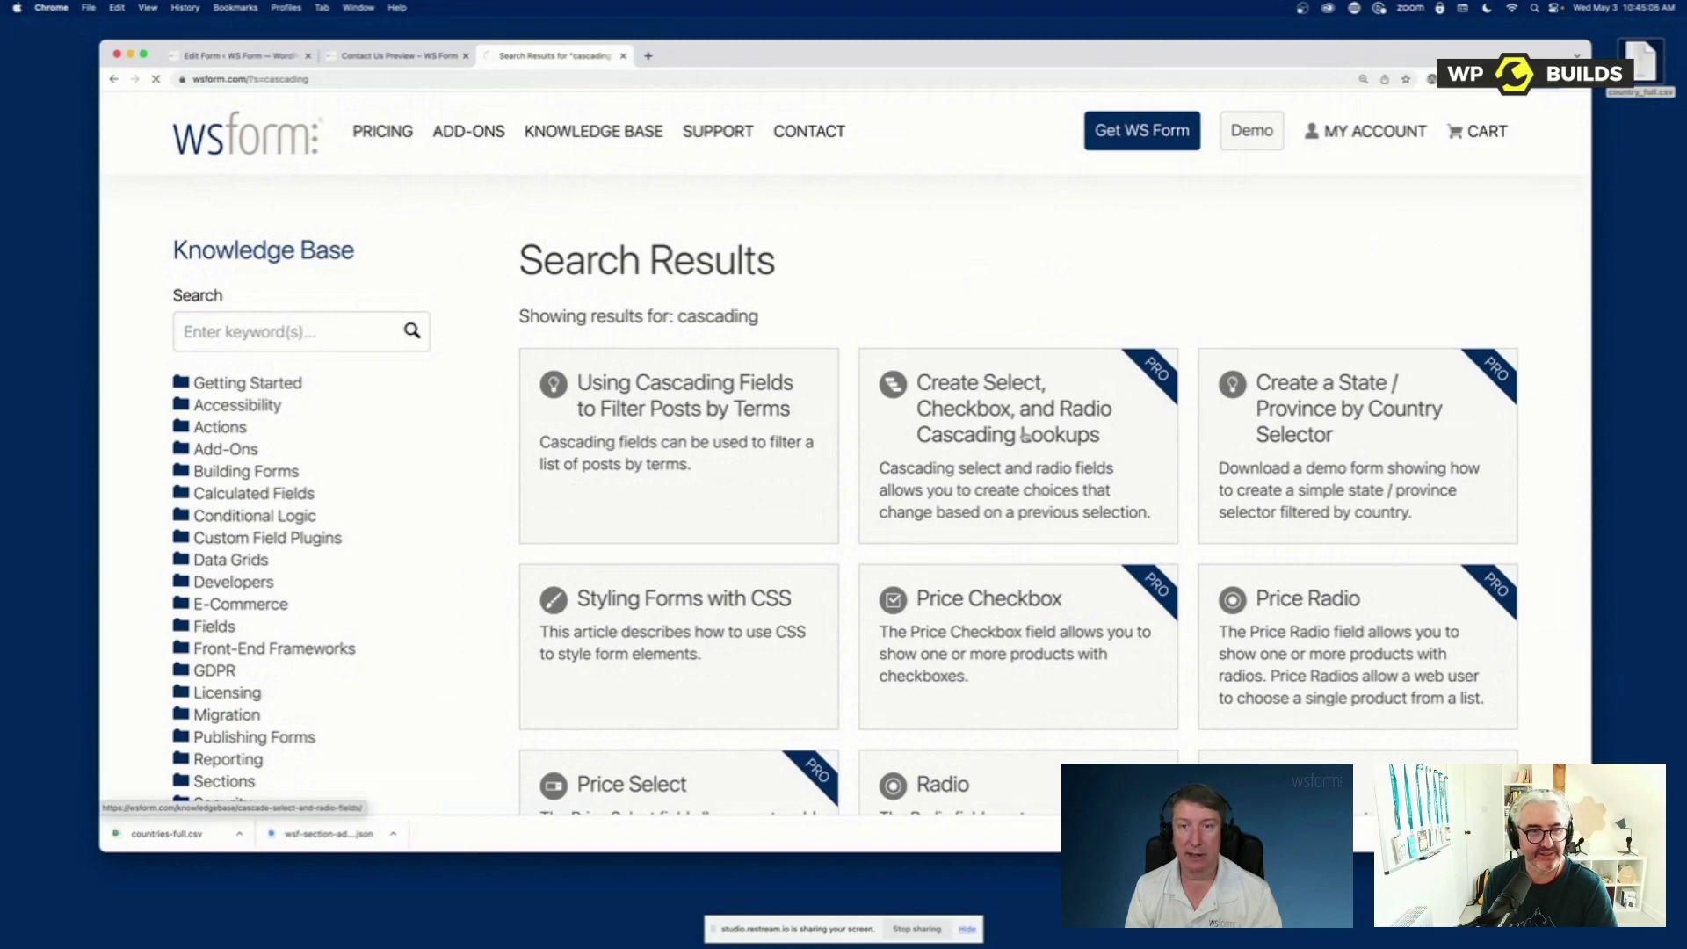
{"action": "scroll", "coordinate": [1023, 436], "scroll_direction": "down", "scroll_amount": 5}
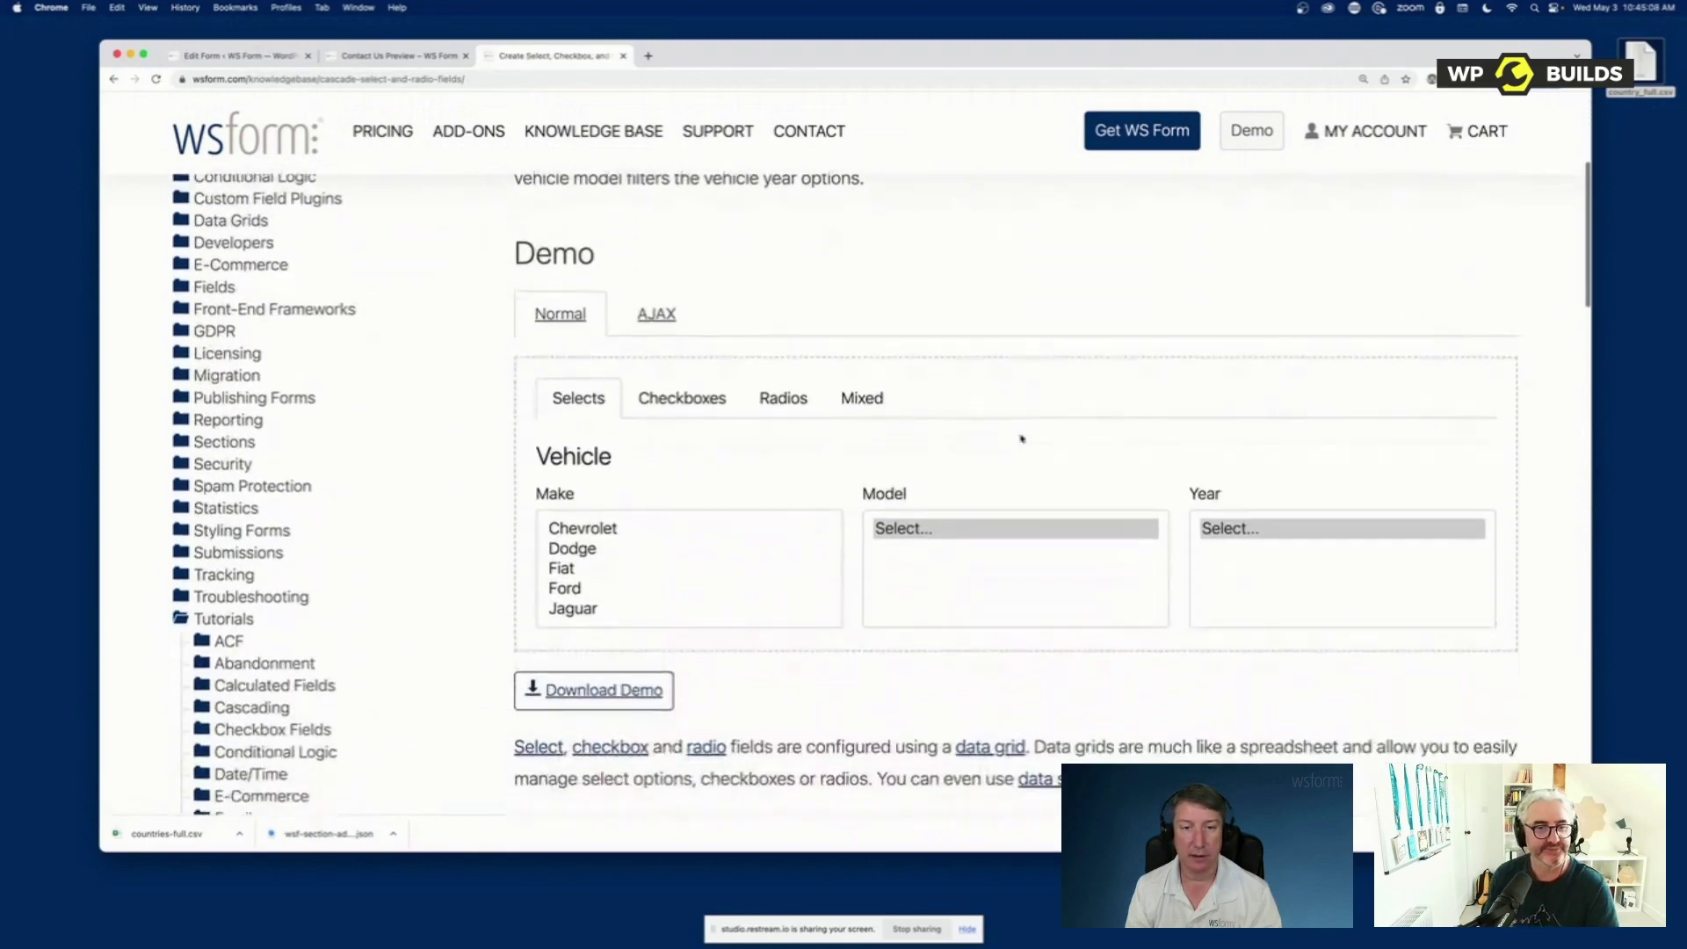
{"action": "scroll", "coordinate": [1021, 437], "scroll_direction": "down", "scroll_amount": 2}
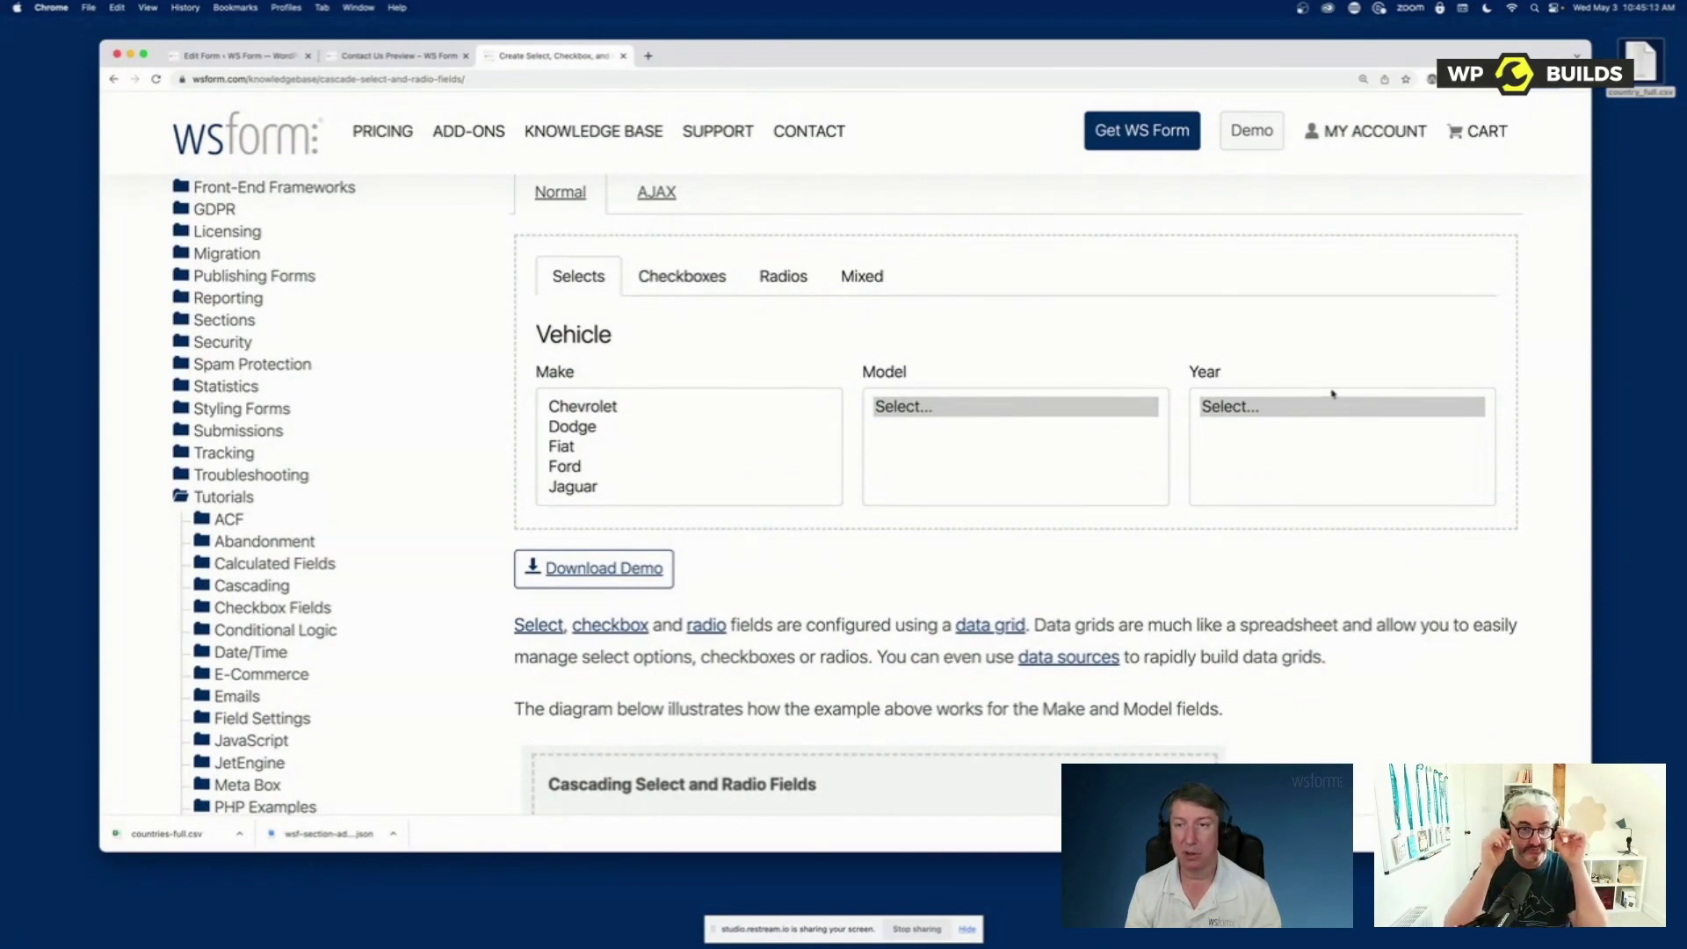
Test the cascading selects demo with Dodge and Challenger, and the checkboxes demo with Interior and Dash Parts
{"action": "left_click", "coordinate": [644, 432]}
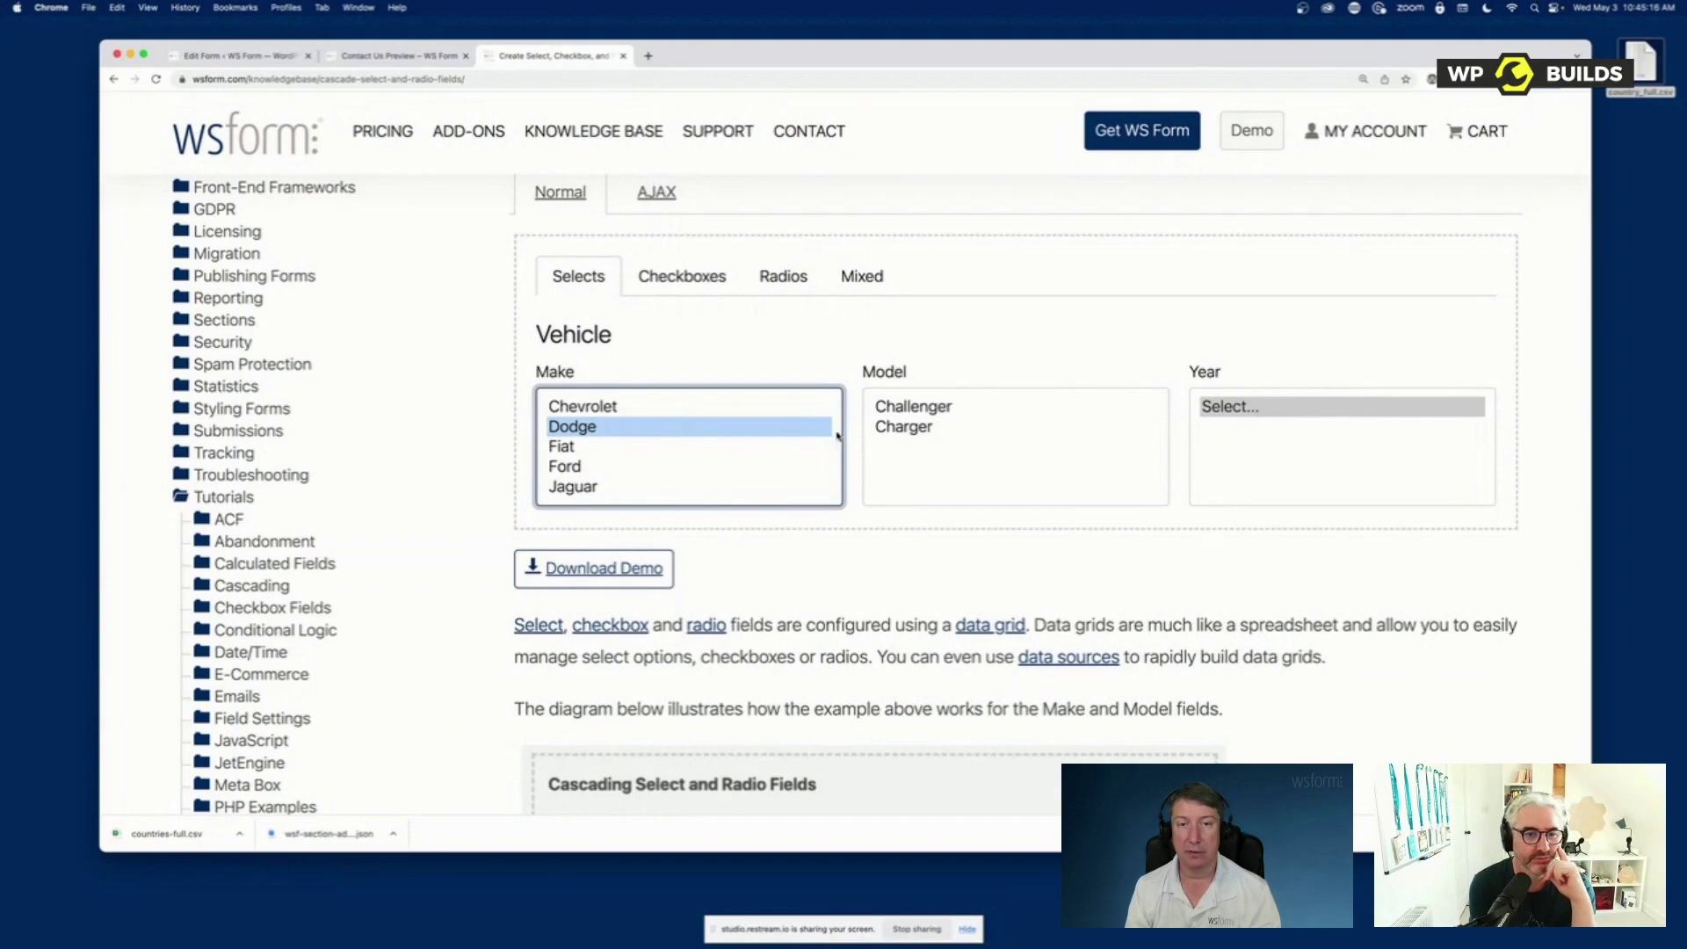
{"action": "left_click", "coordinate": [950, 408]}
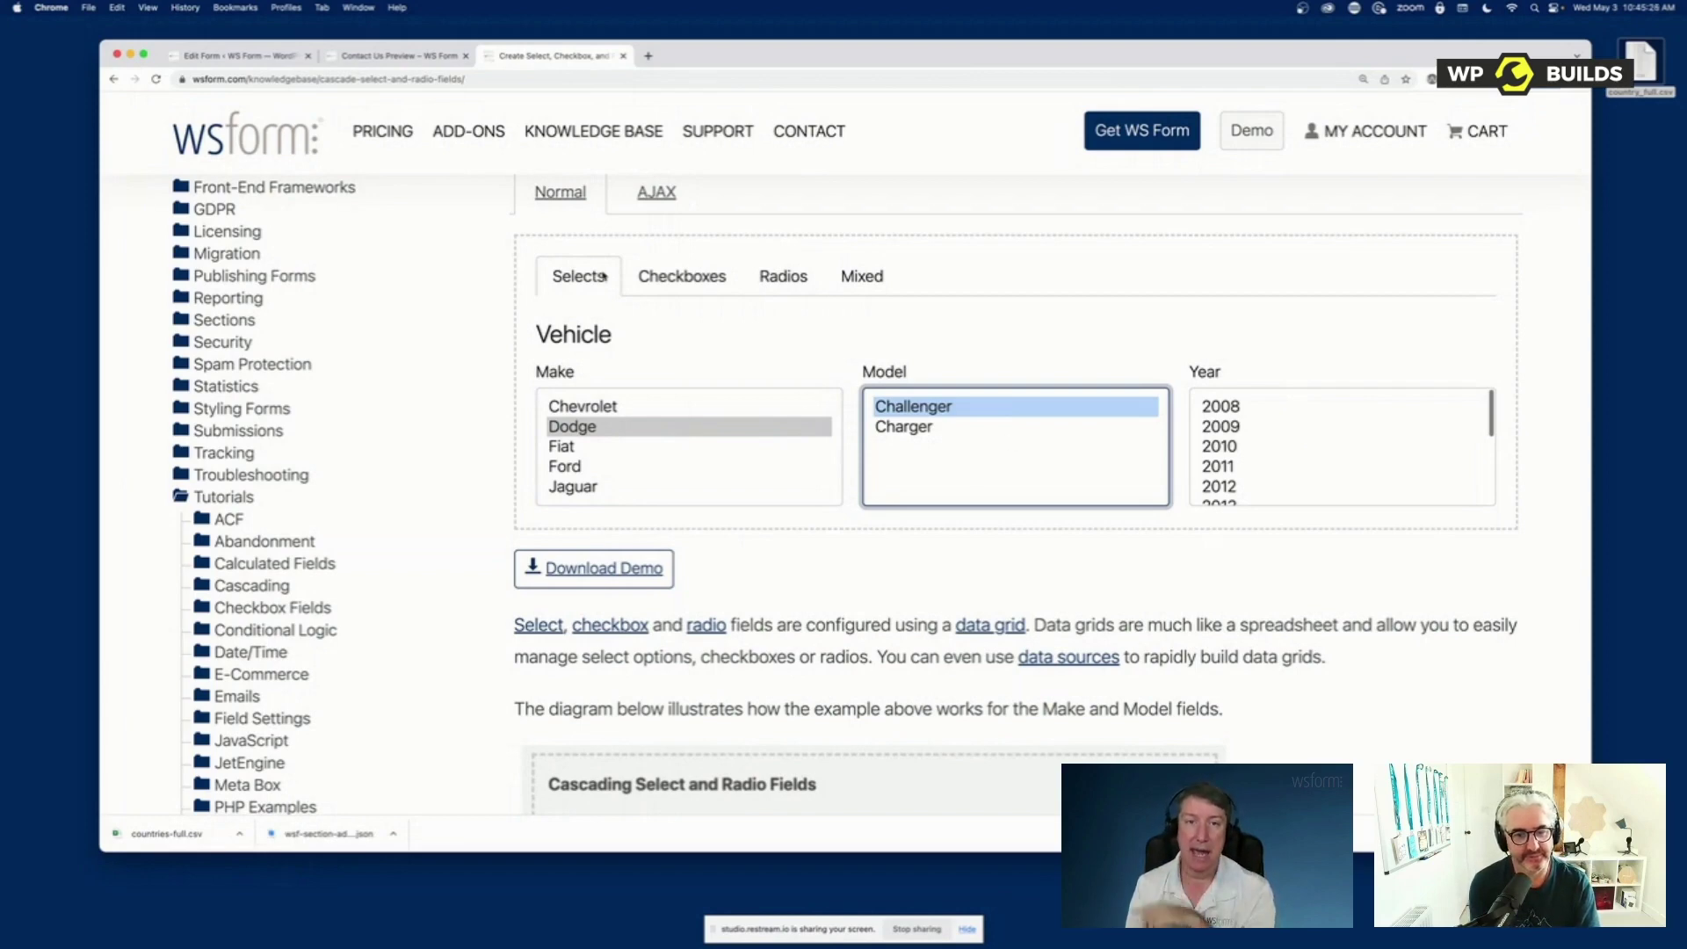
{"action": "left_click", "coordinate": [657, 281]}
{"action": "left_click", "coordinate": [593, 377]}
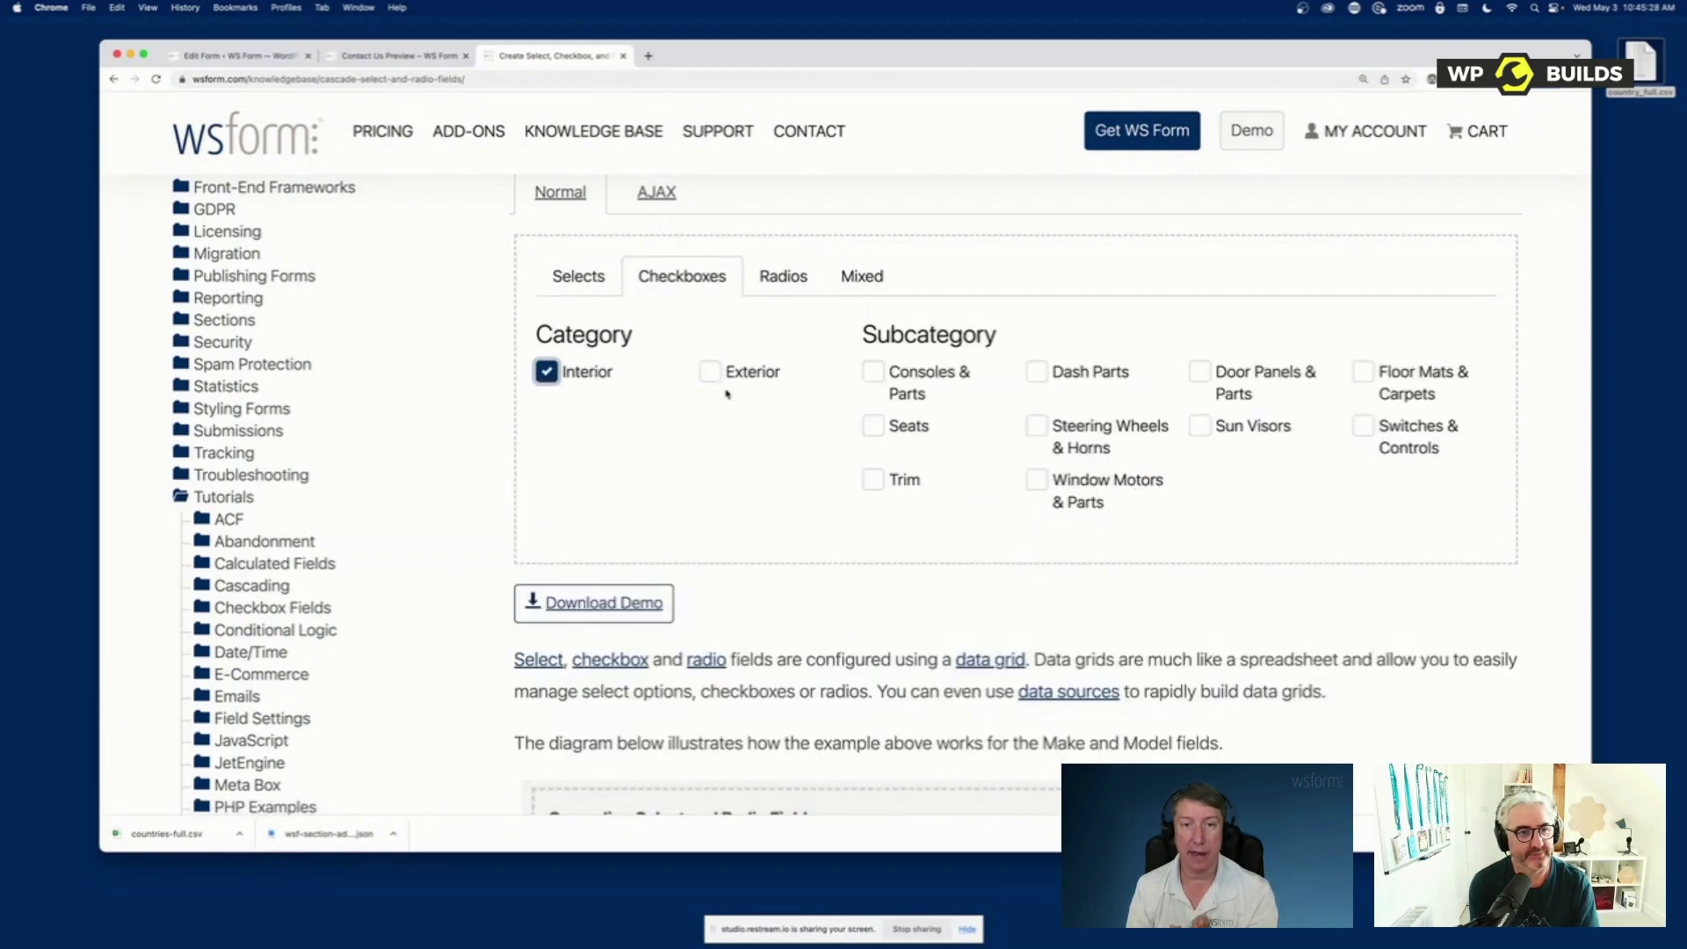
{"action": "left_click", "coordinate": [1045, 374]}
{"action": "left_click", "coordinate": [583, 601]}
Test the cascading radios demo with The Beatles, the album Revolver and the track Here, There and Everywhere
{"action": "left_click", "coordinate": [784, 281]}
{"action": "left_click", "coordinate": [607, 376]}
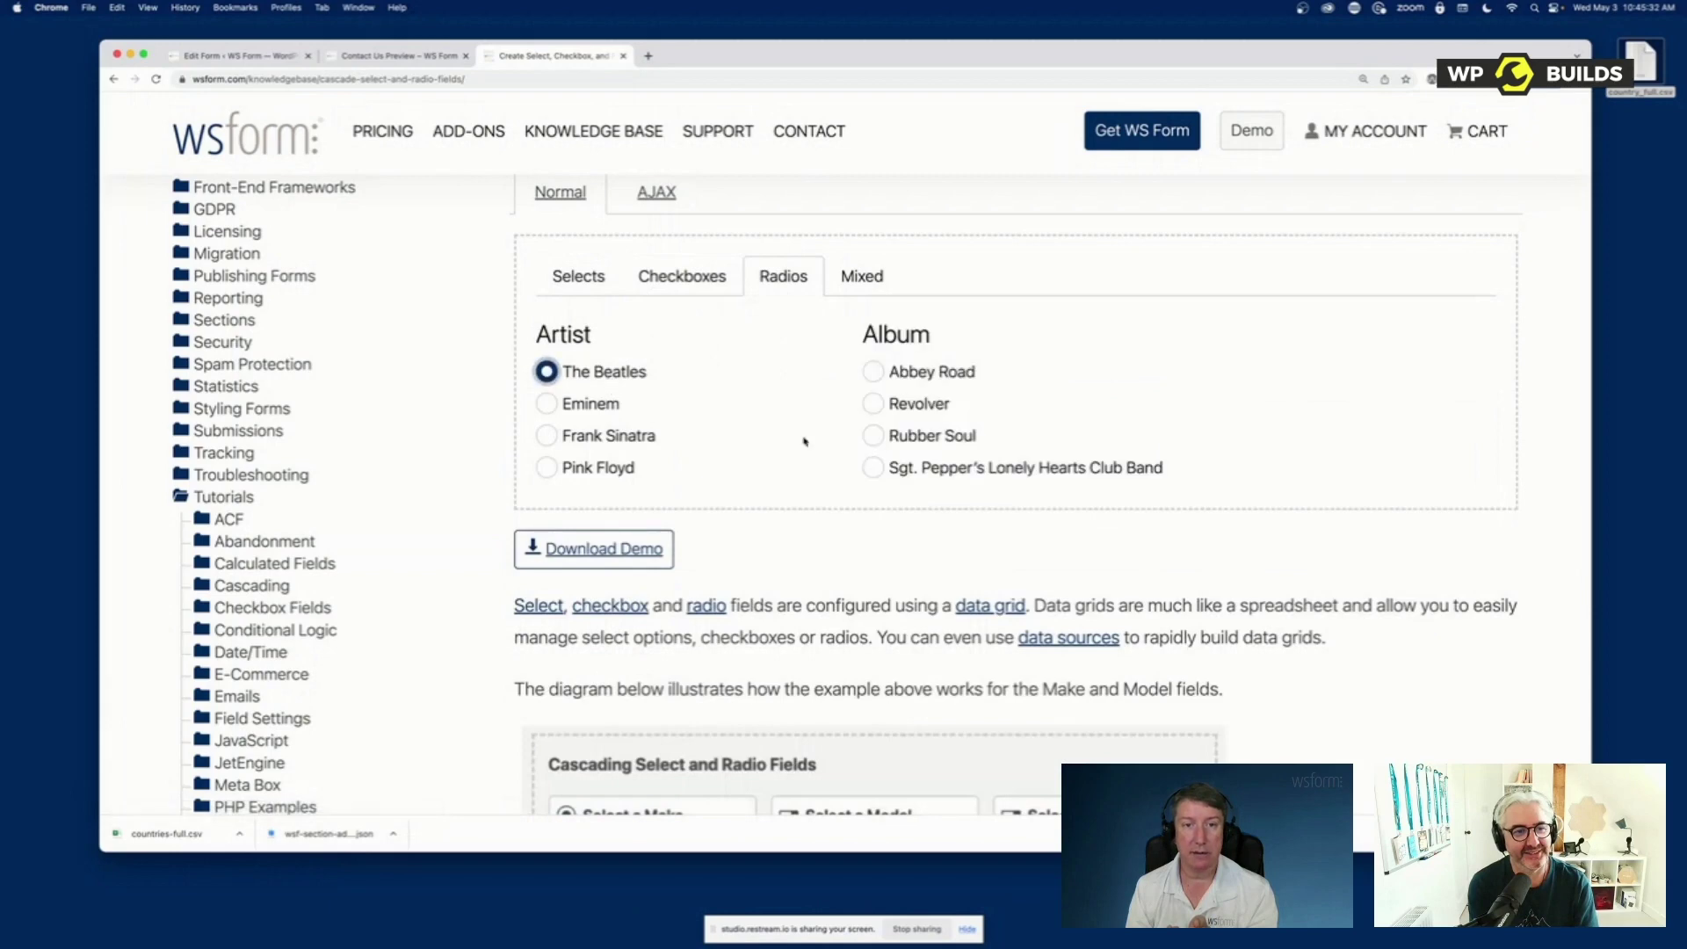
{"action": "left_click", "coordinate": [945, 410]}
{"action": "left_click", "coordinate": [1276, 503]}
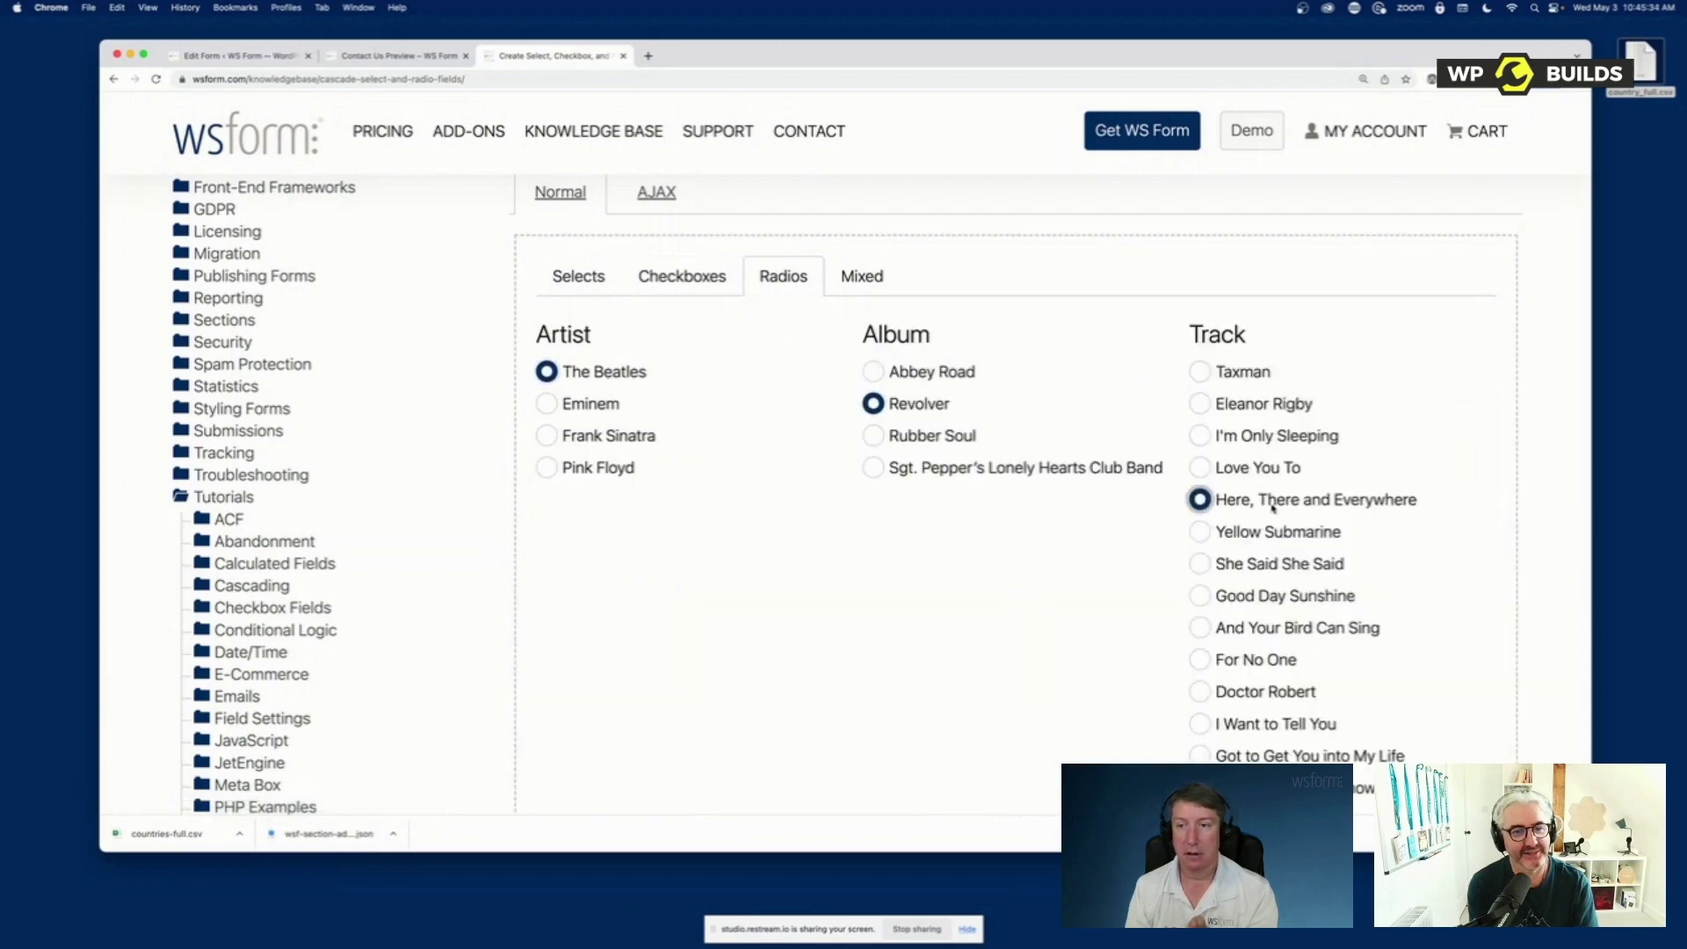
Test the mixed cascading demo with regions Africa and Americas, sub-region Latin America and the Caribbean, and country Belize
{"action": "left_click", "coordinate": [861, 277]}
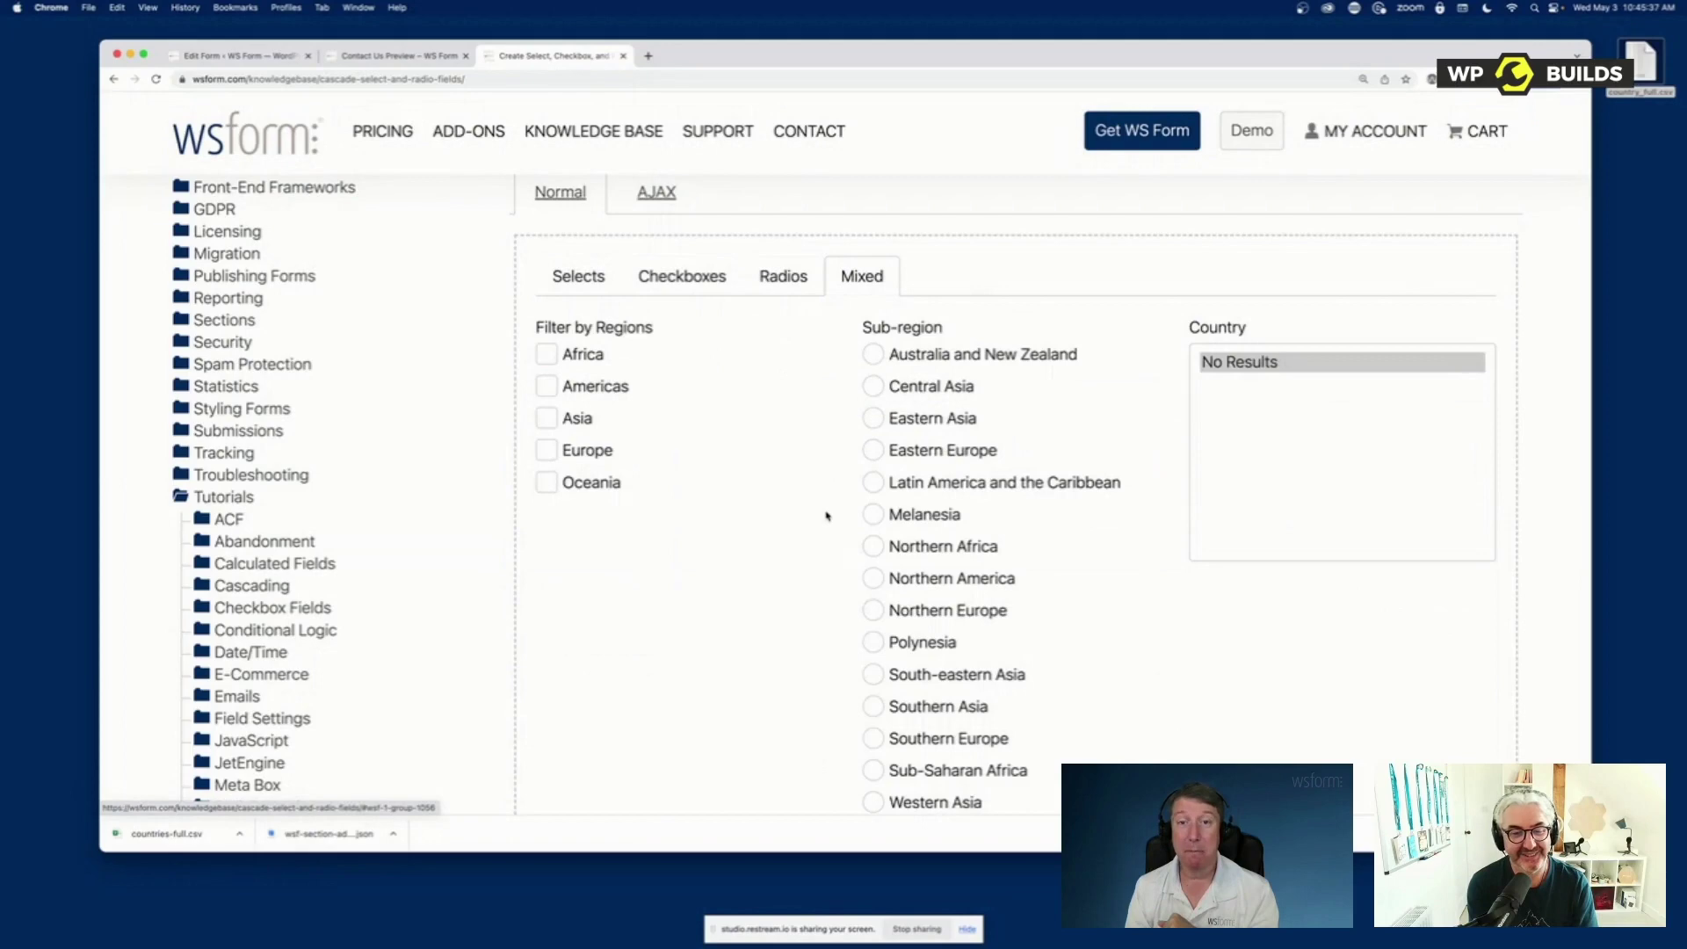
{"action": "left_click", "coordinate": [598, 359]}
{"action": "left_click", "coordinate": [590, 390]}
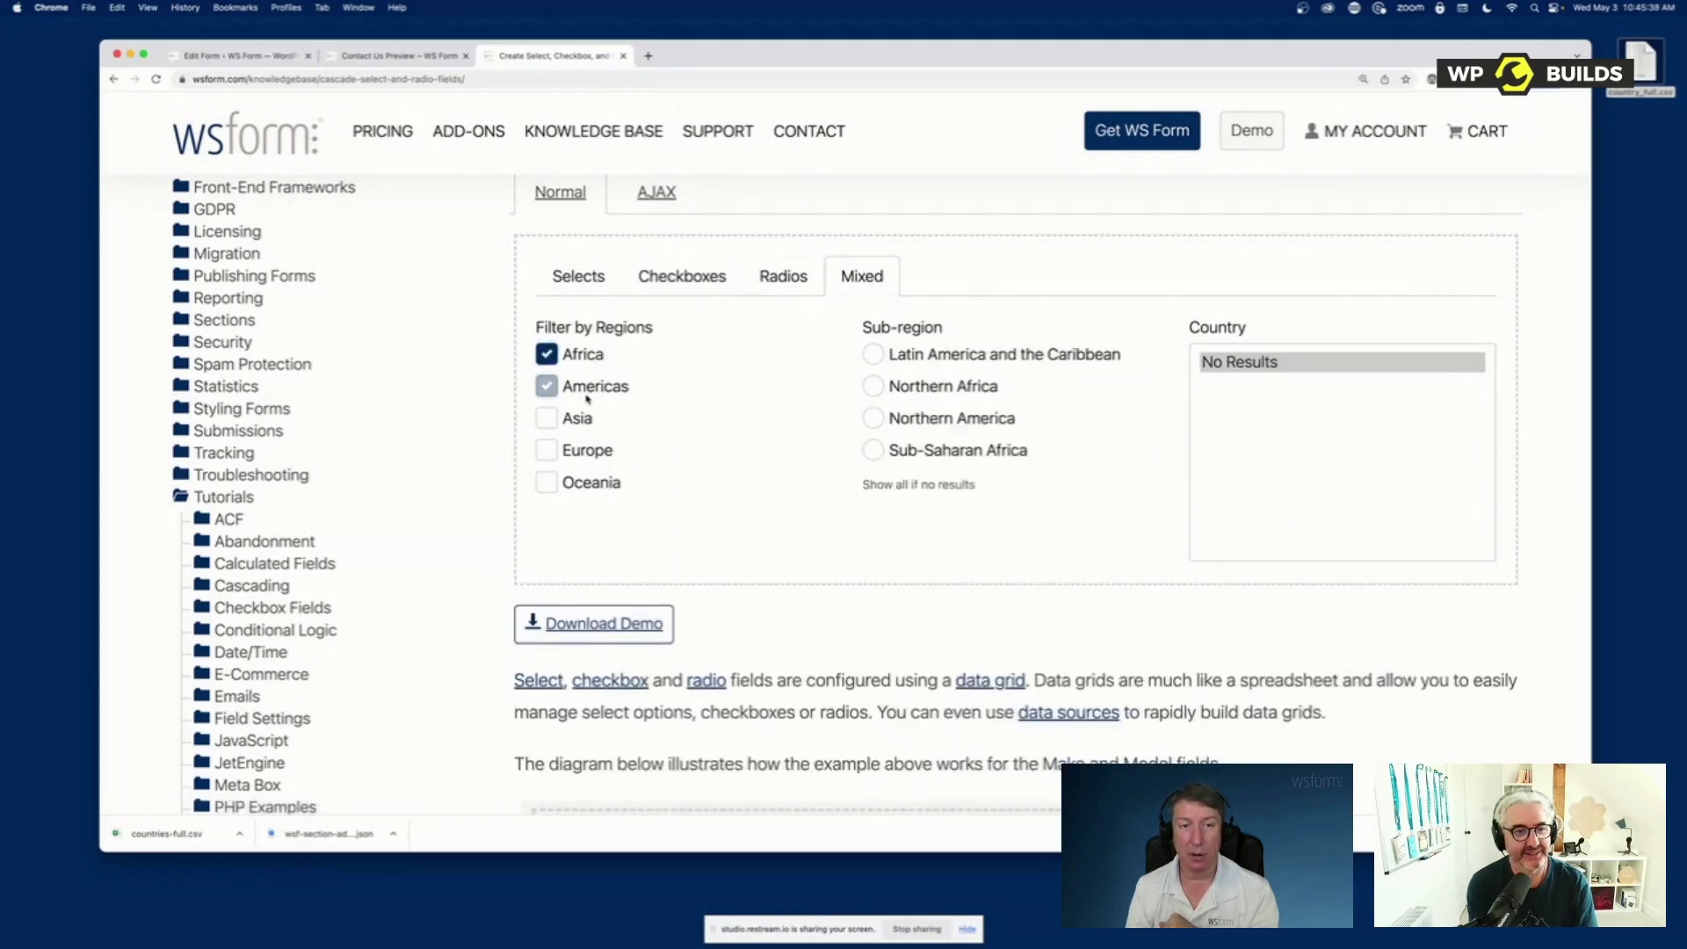
{"action": "left_click", "coordinate": [991, 356]}
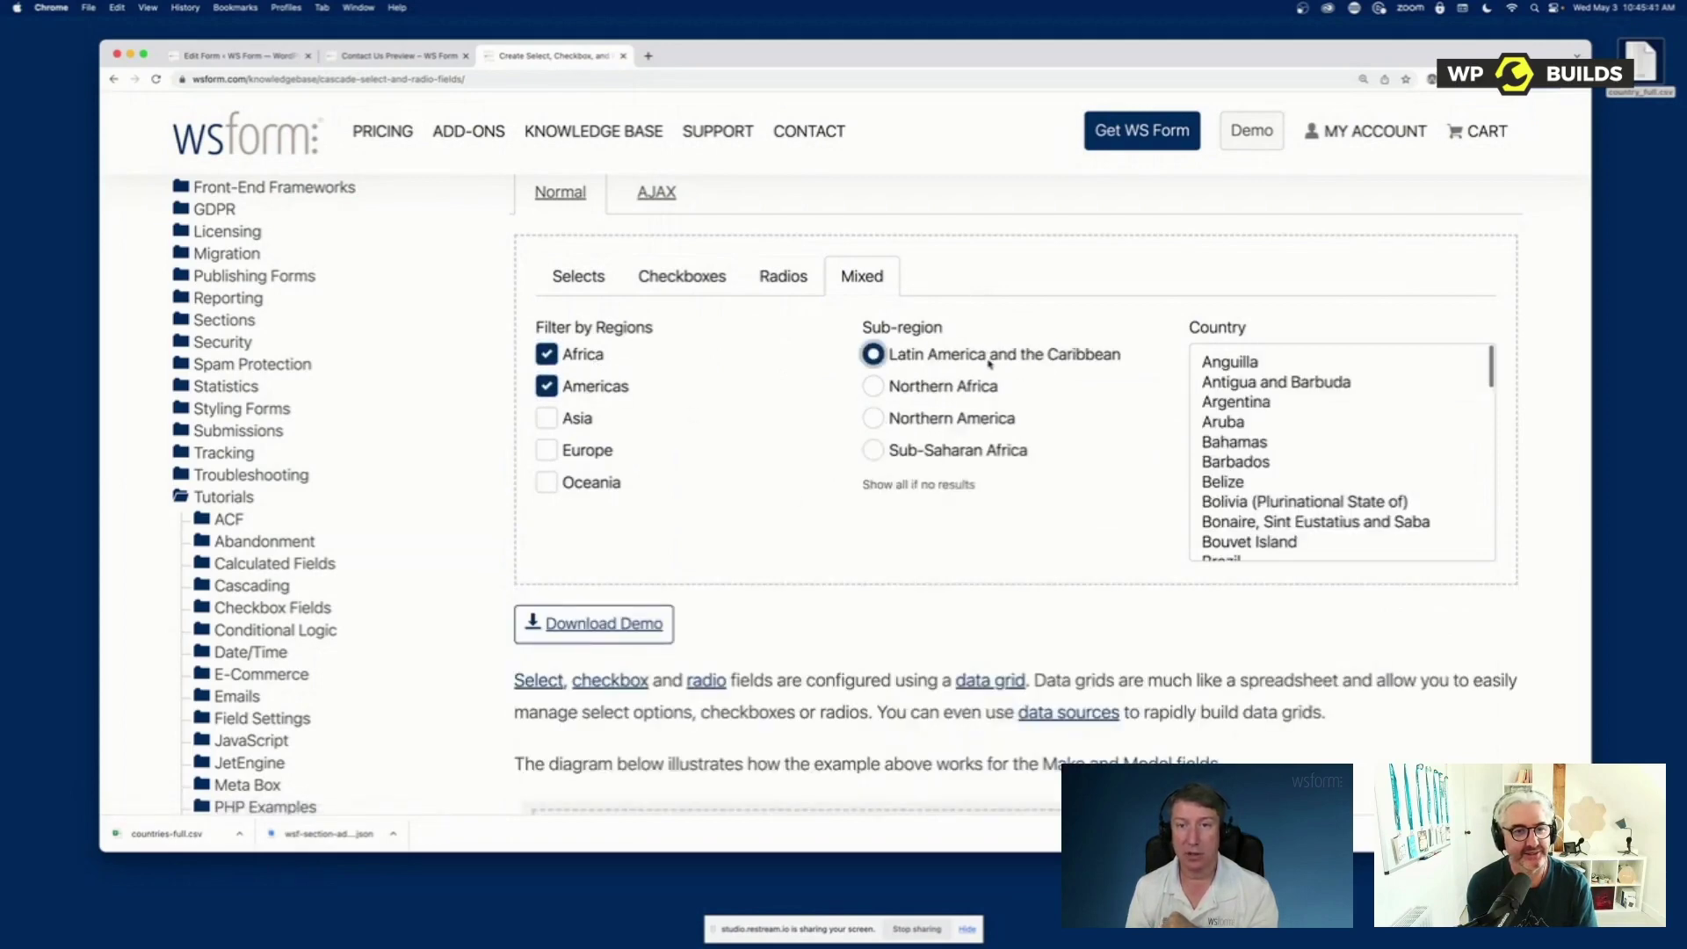
{"action": "left_click", "coordinate": [1251, 485]}
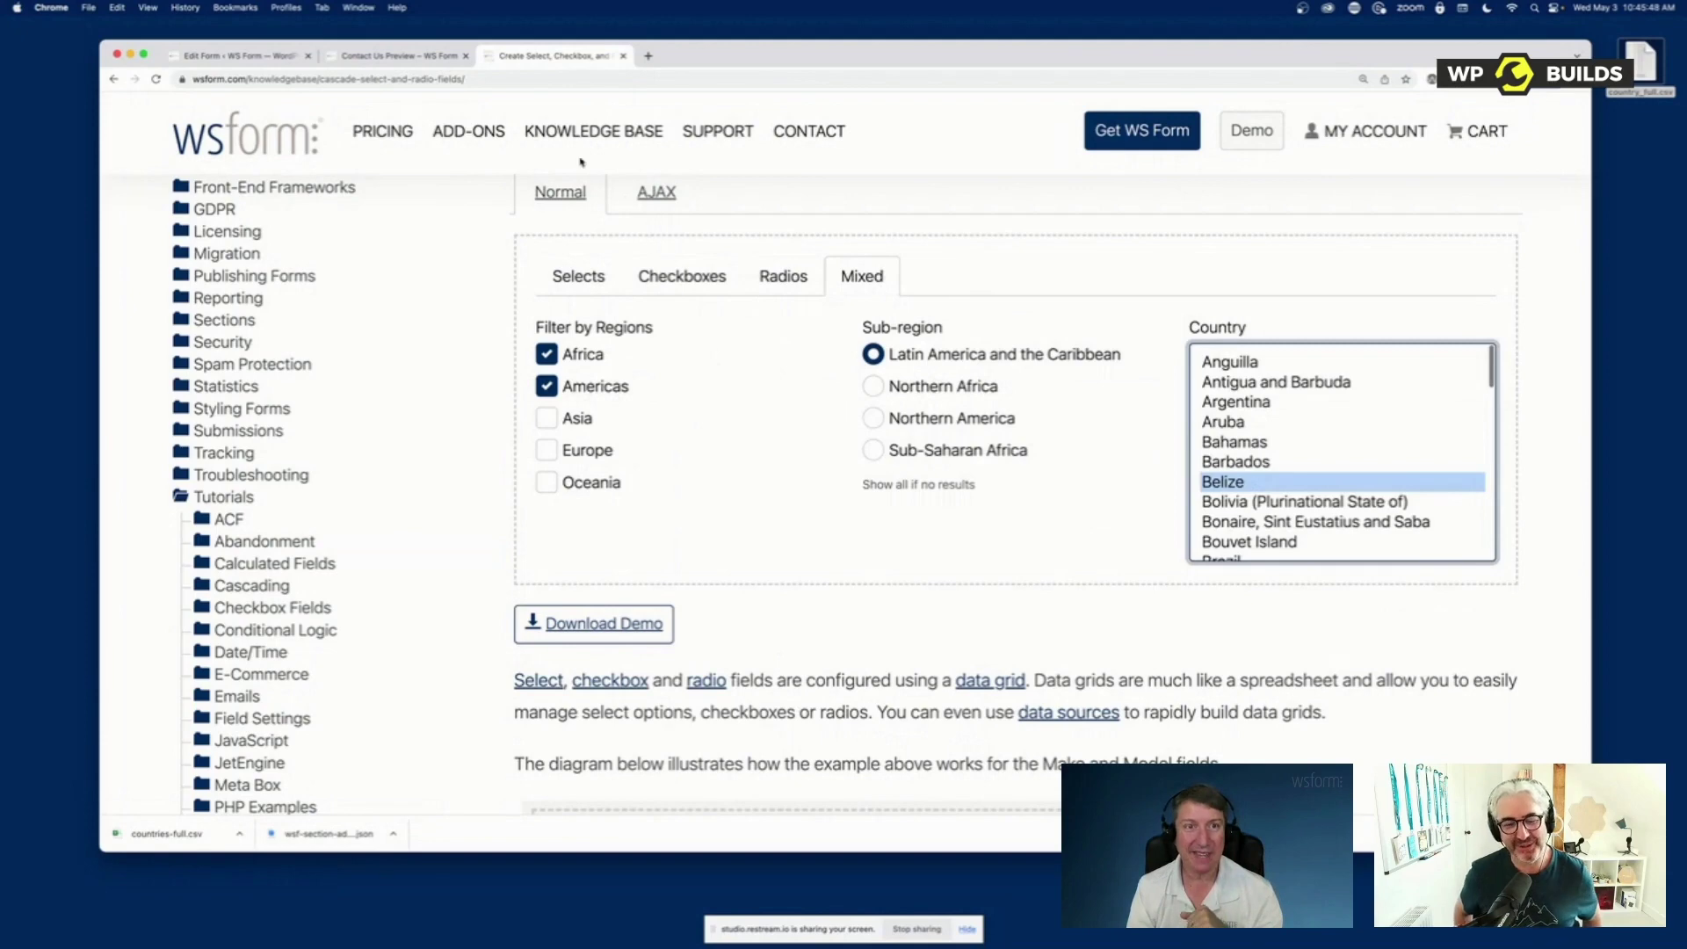
Back in the form editor, add a File Upload field above the Number field in the Address (US) section and preview the form
{"action": "left_click", "coordinate": [246, 55]}
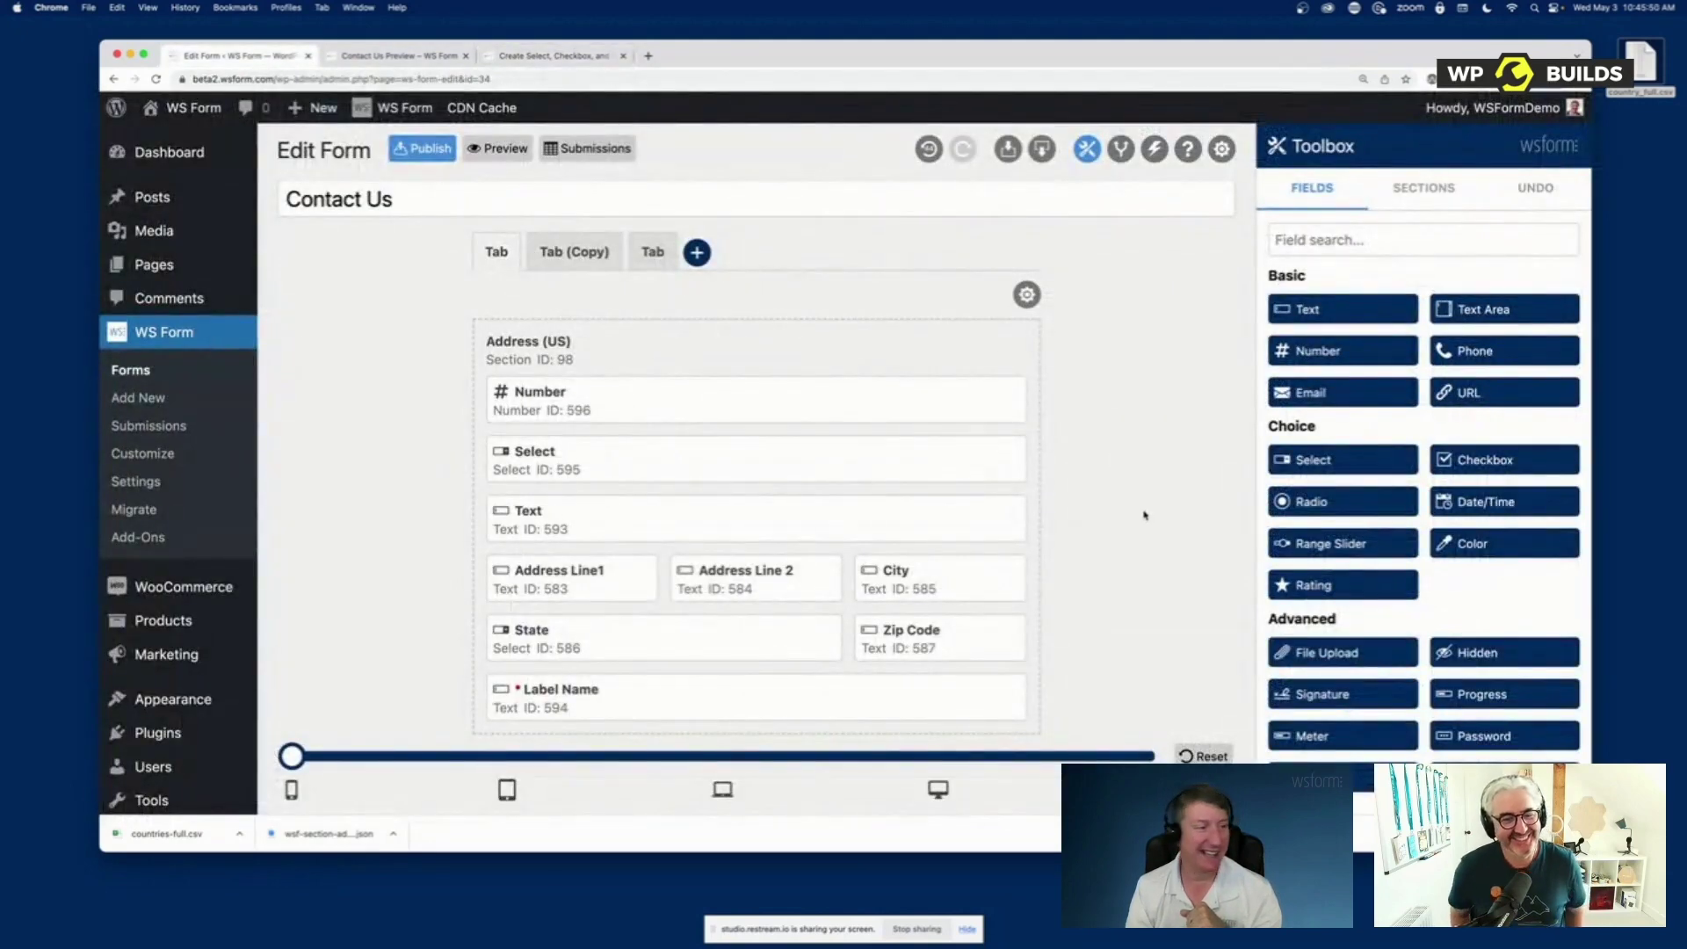
{"action": "scroll", "coordinate": [1388, 650], "scroll_direction": "down", "scroll_amount": 4}
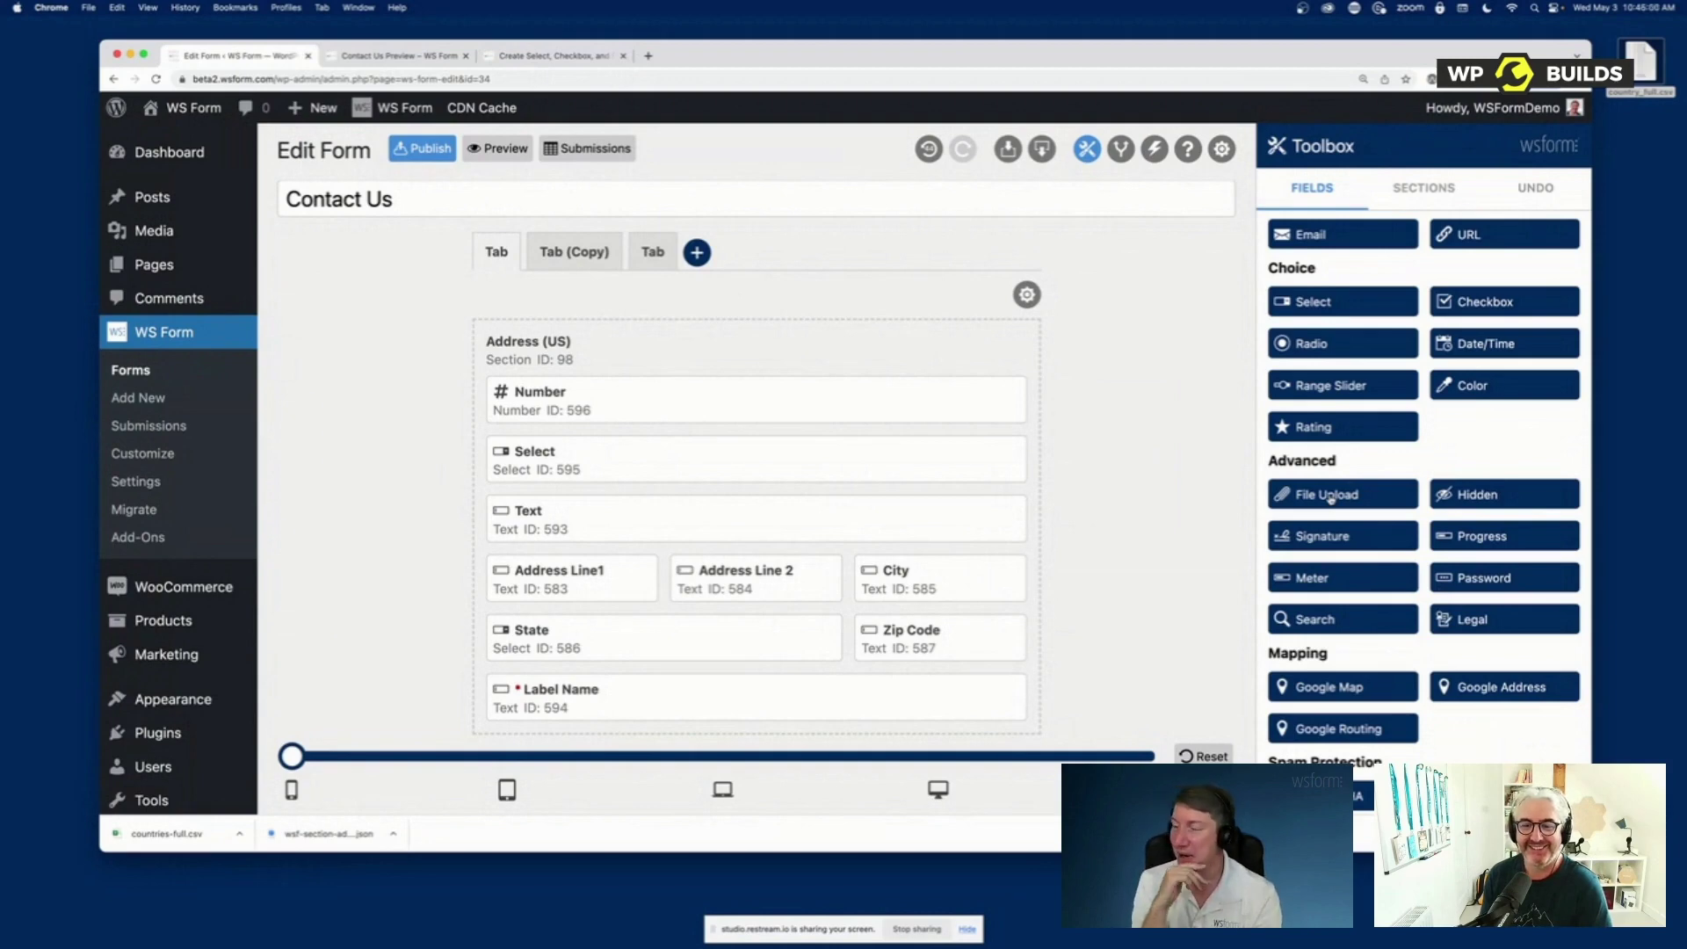
{"action": "left_click_drag", "start_coordinate": [1329, 496], "coordinate": [492, 395]}
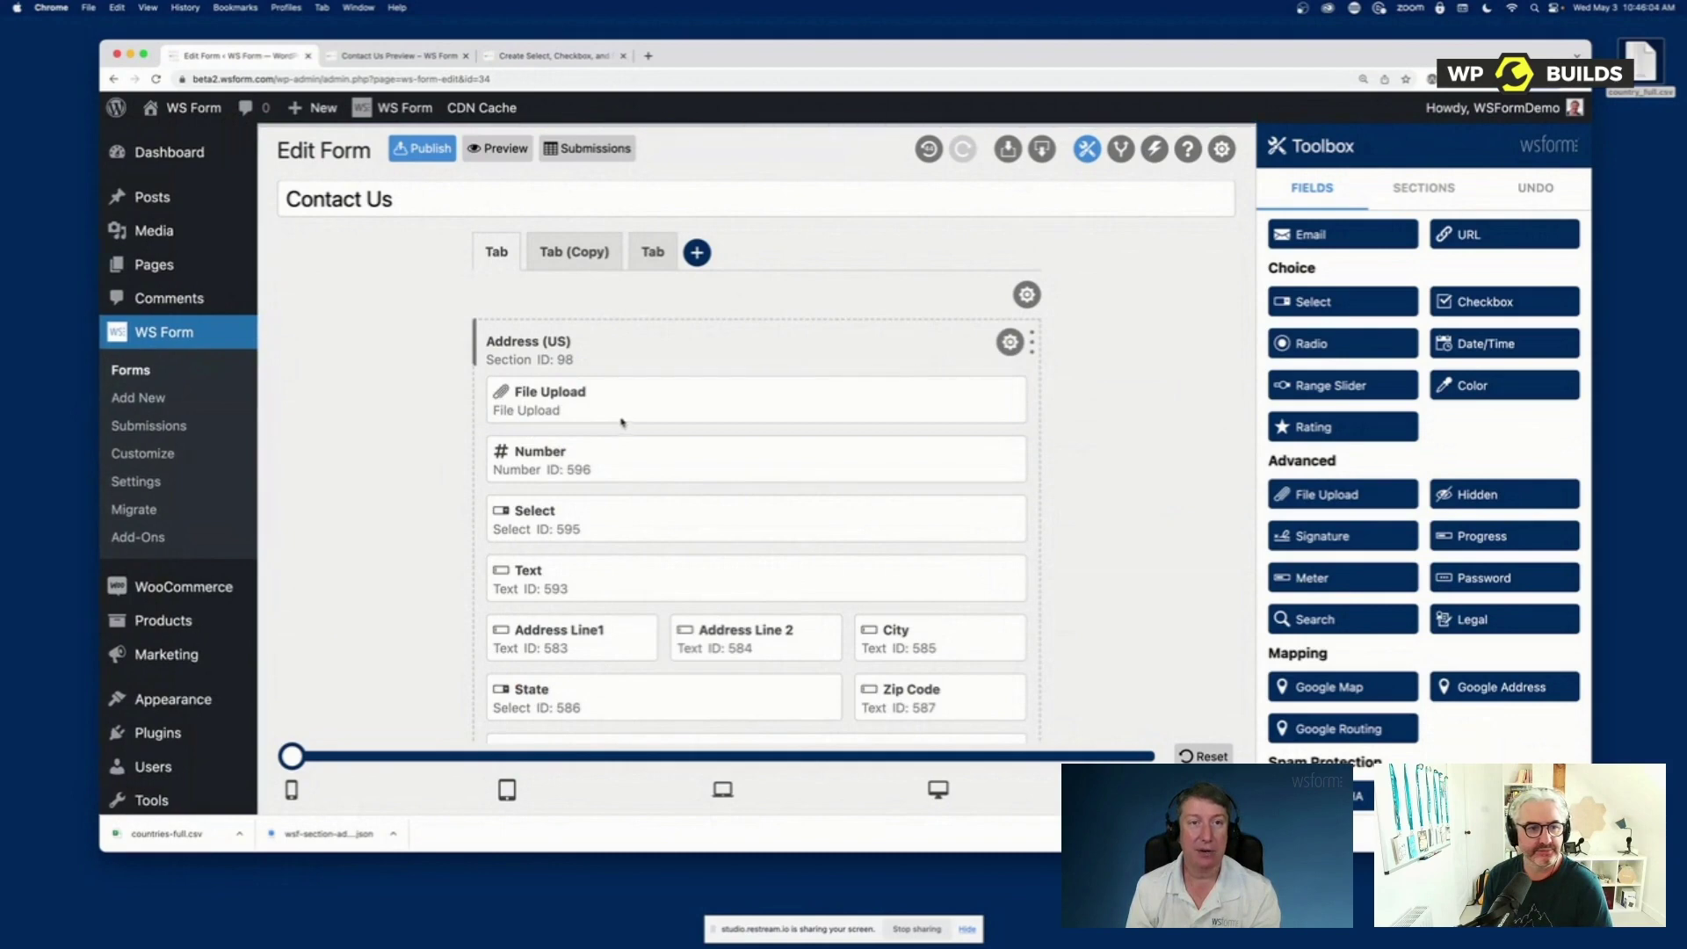
{"action": "left_click", "coordinate": [497, 148]}
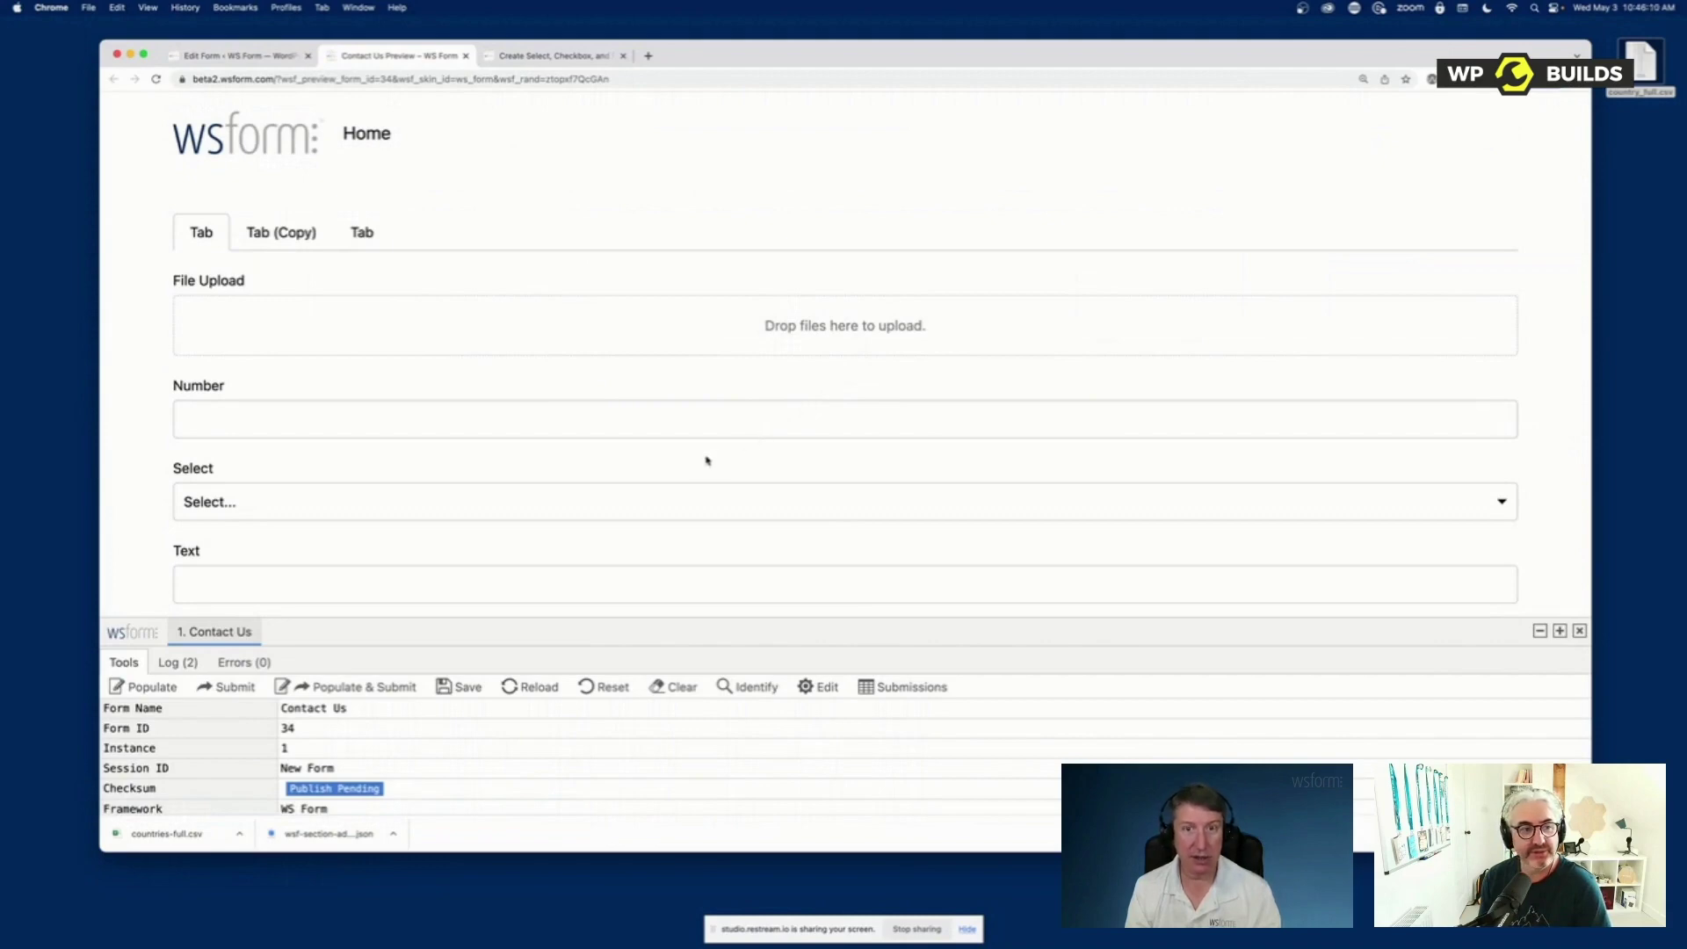
Capture a screenshot of a small area of the form preview around the File Upload and Number fields
{"action": "key", "text": "super+shift+4"}
{"action": "left_click_drag", "start_coordinate": [362, 296], "coordinate": [532, 450]}
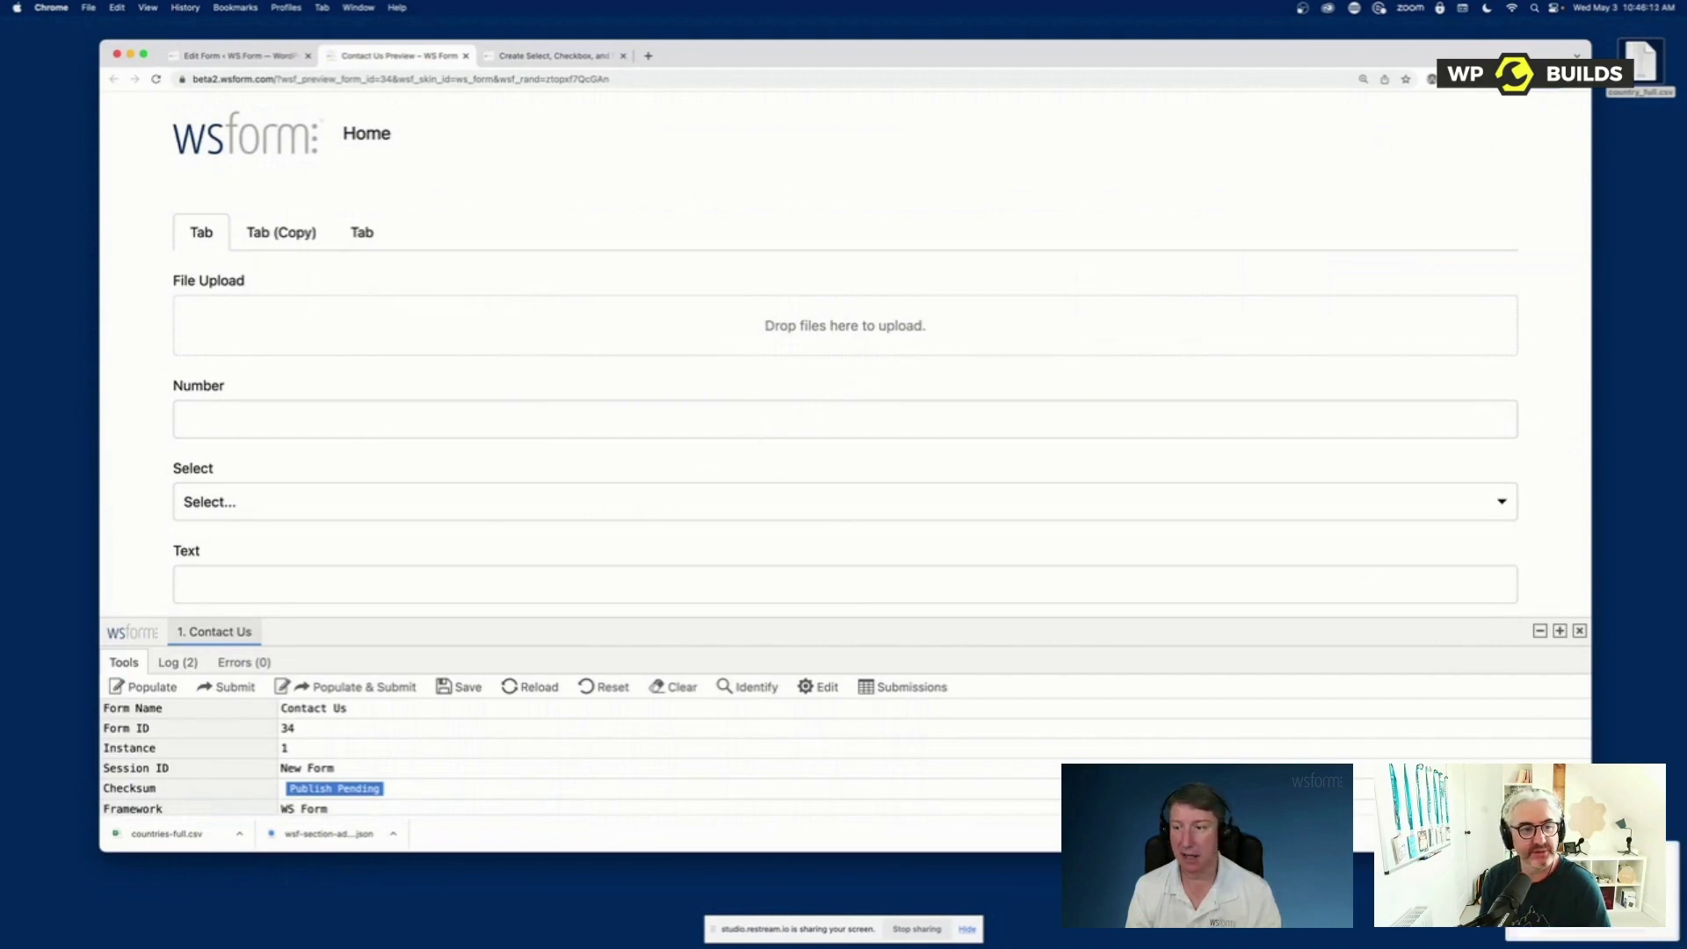
Upload the captured screenshot in the File Upload field of the form preview
{"action": "left_click_drag", "start_coordinate": [1593, 891], "coordinate": [795, 323]}
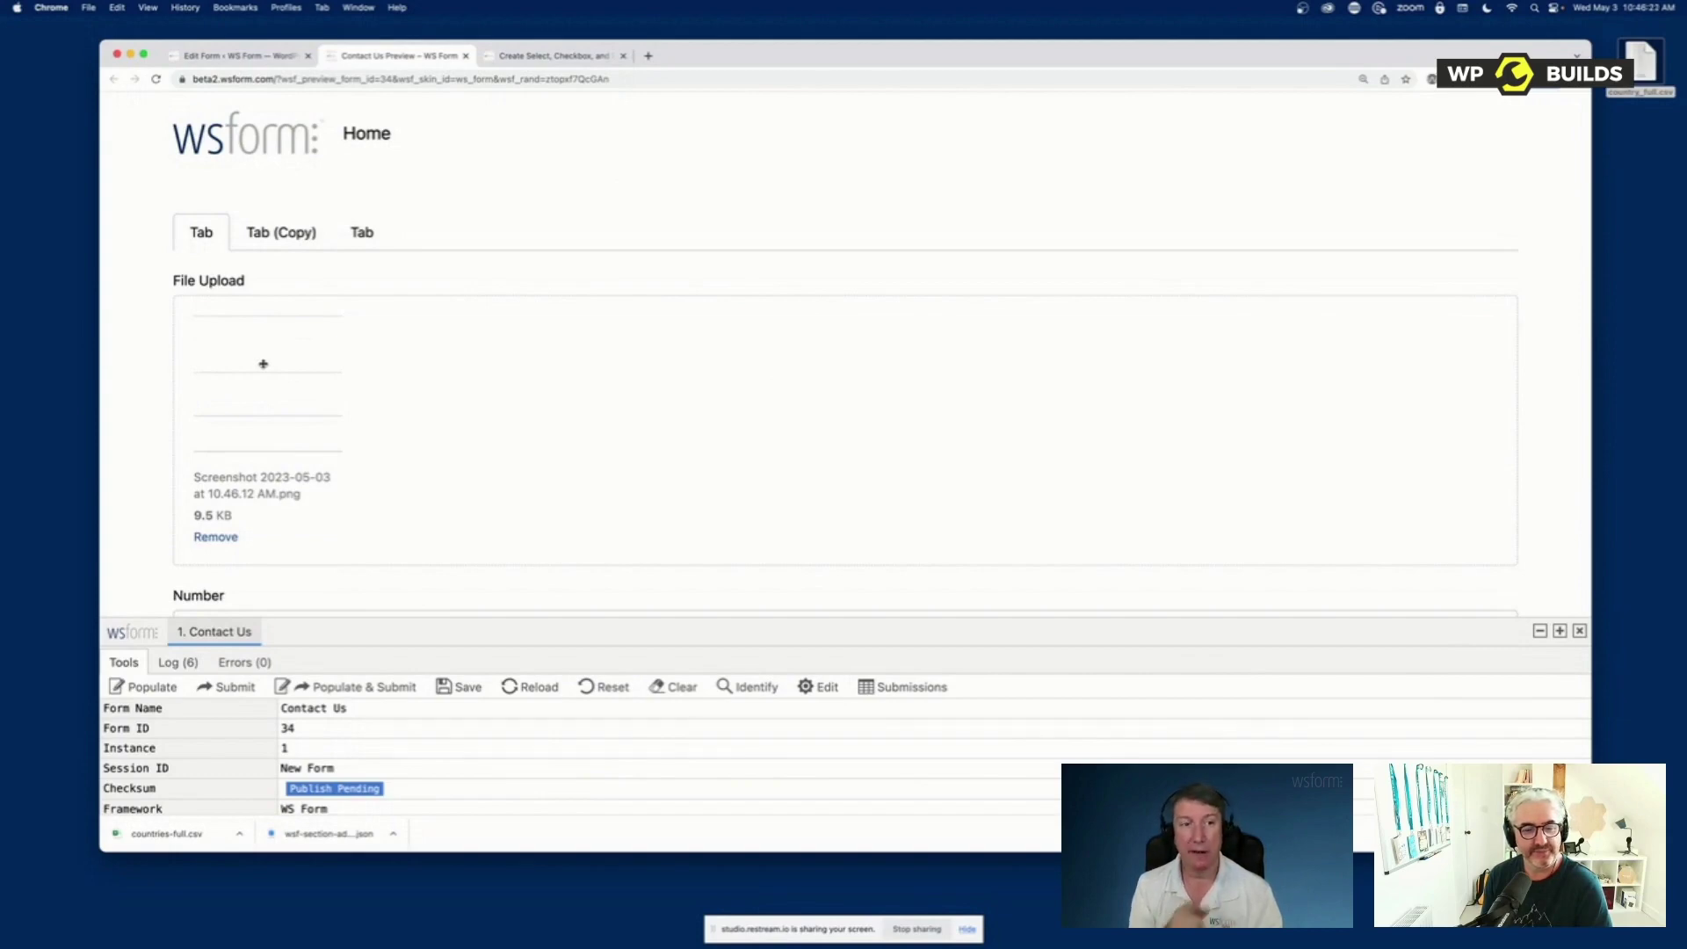
Back in the form editor, review the File Upload field's basic settings, including the available Capture options, and leave Capture set to Off
{"action": "left_click", "coordinate": [270, 56]}
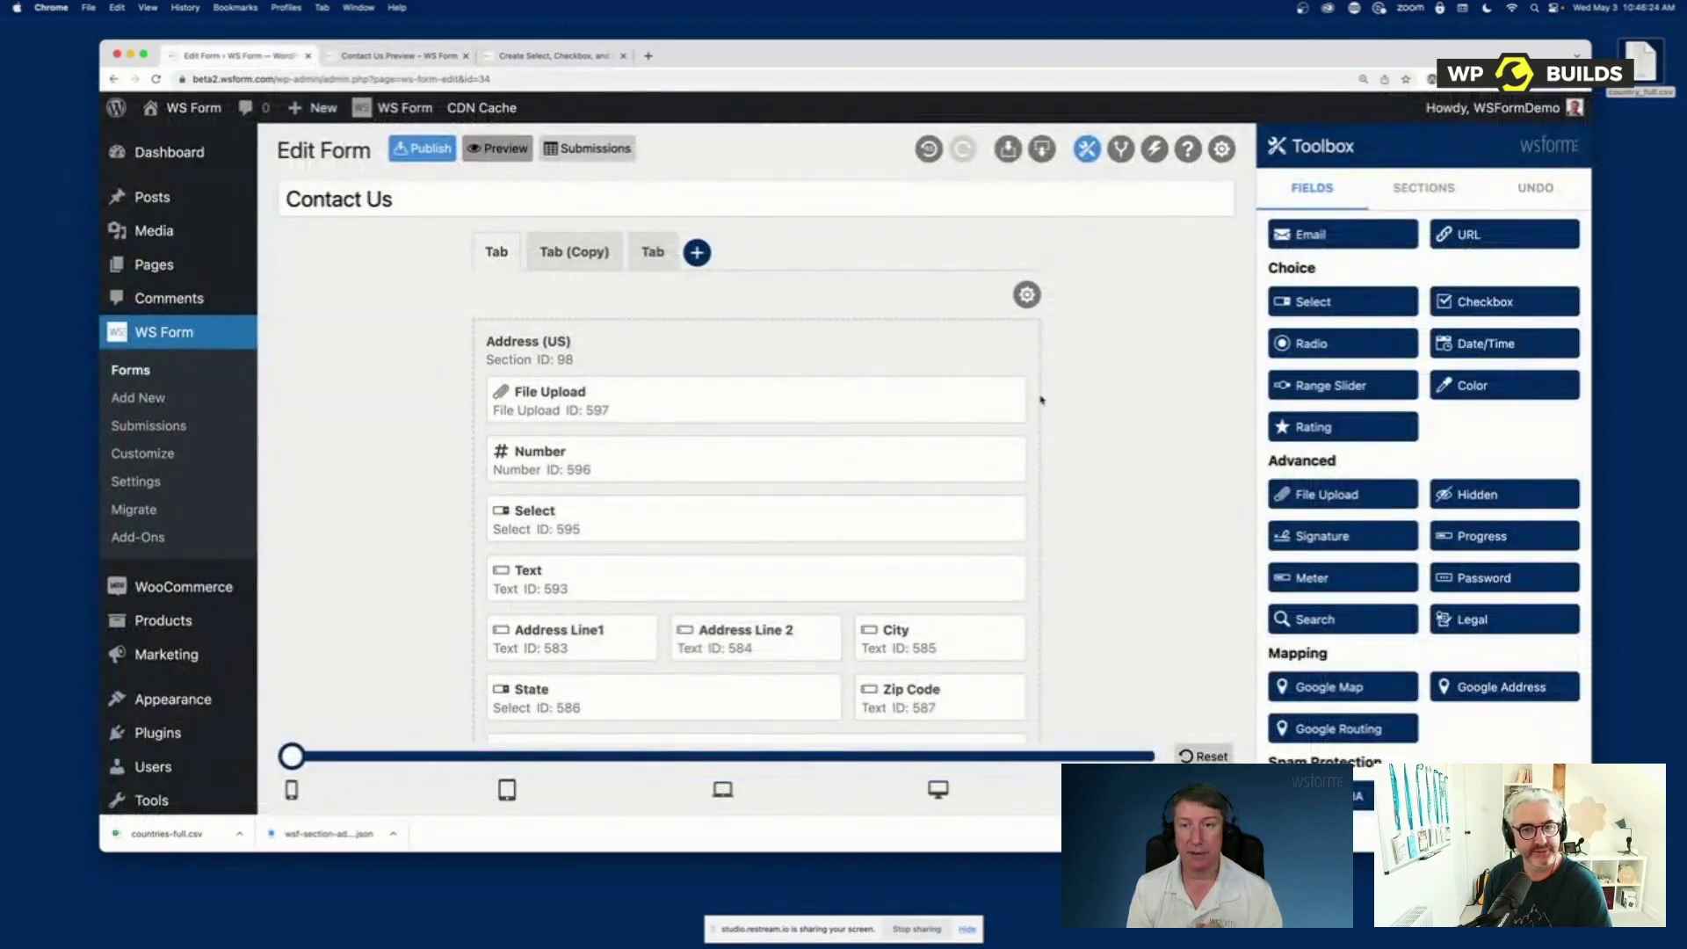
{"action": "left_click", "coordinate": [995, 399]}
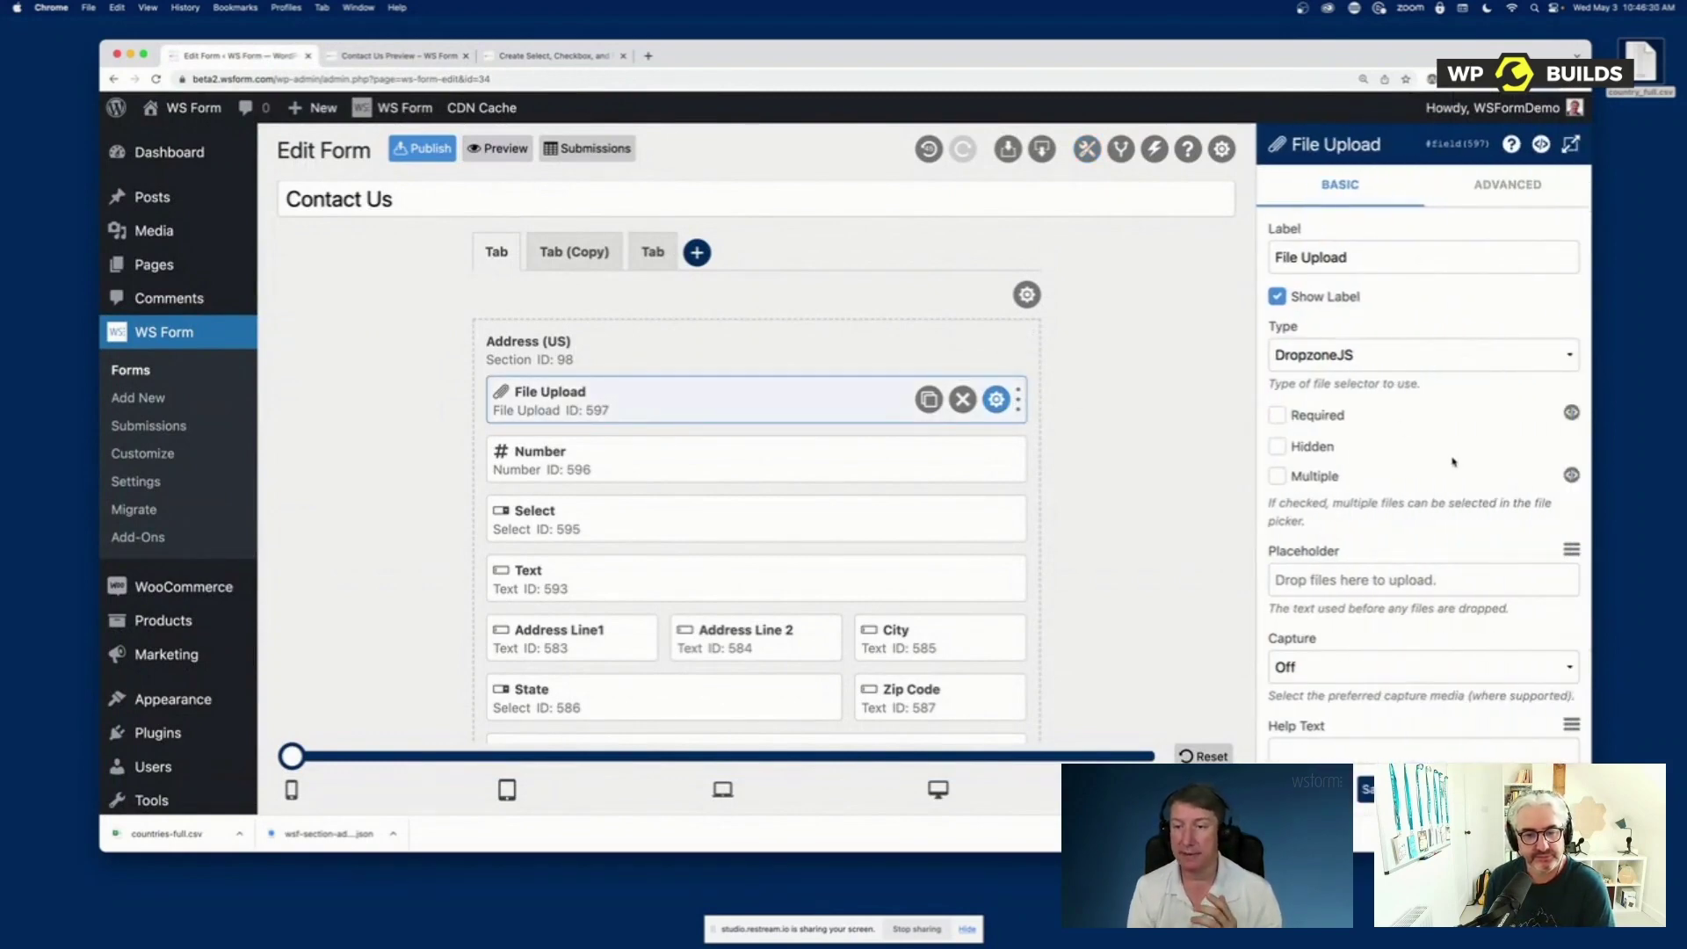
{"action": "scroll", "coordinate": [1452, 462], "scroll_direction": "down", "scroll_amount": 3}
{"action": "left_click", "coordinate": [1372, 518]}
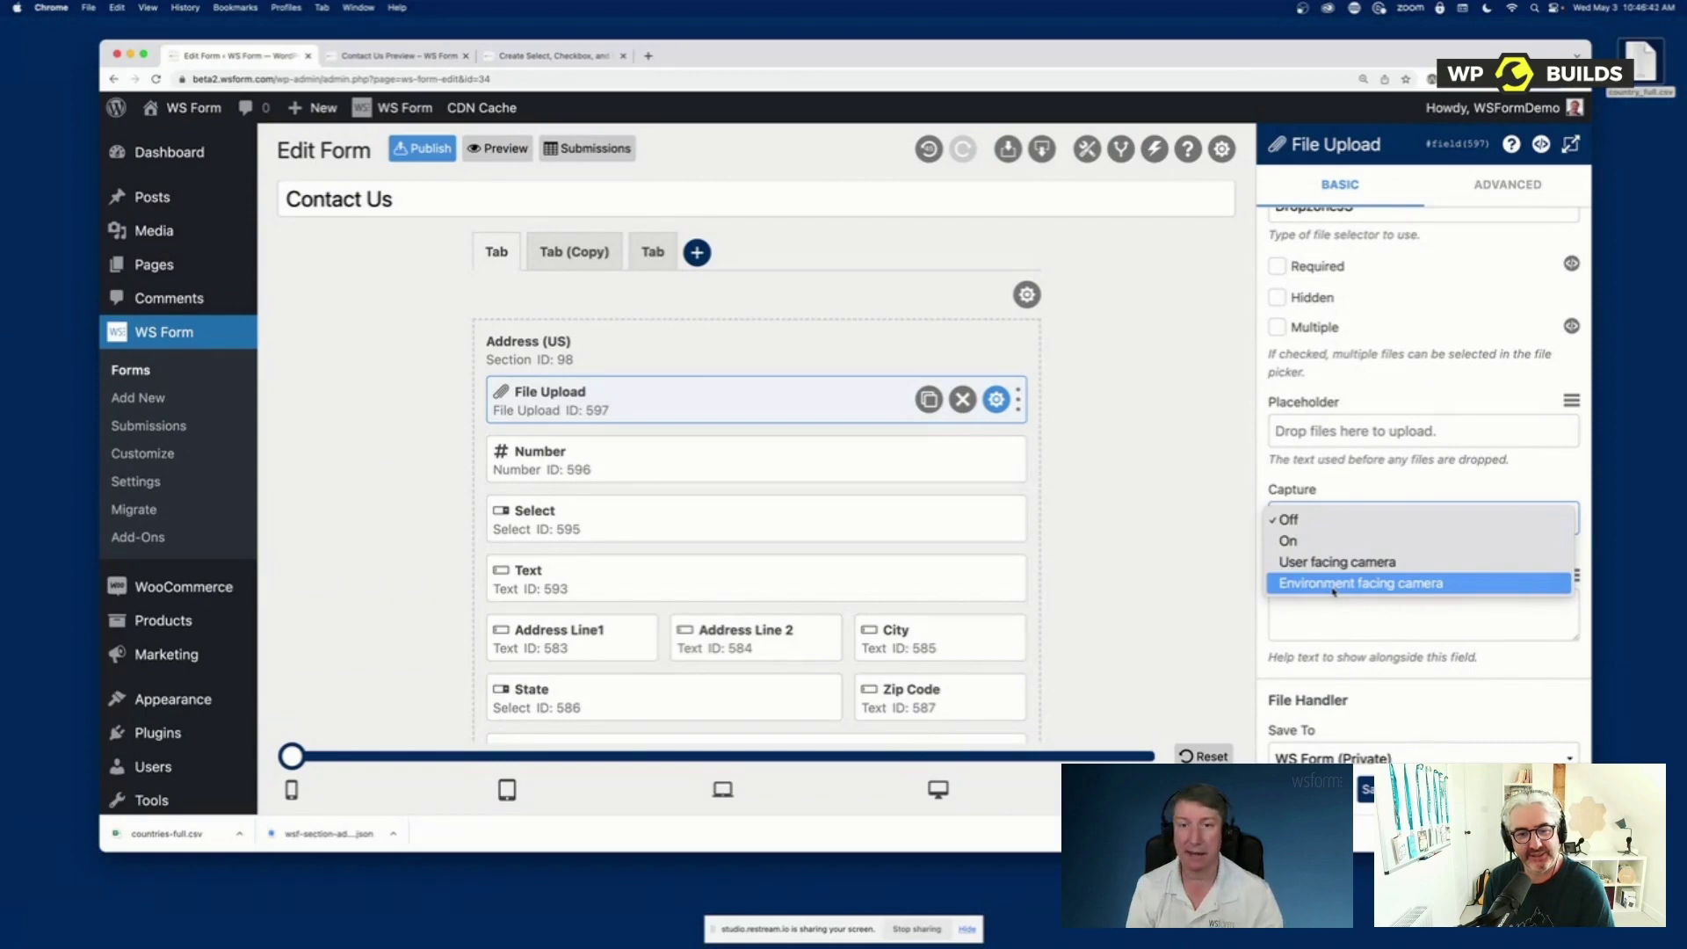
{"action": "left_click", "coordinate": [1330, 520]}
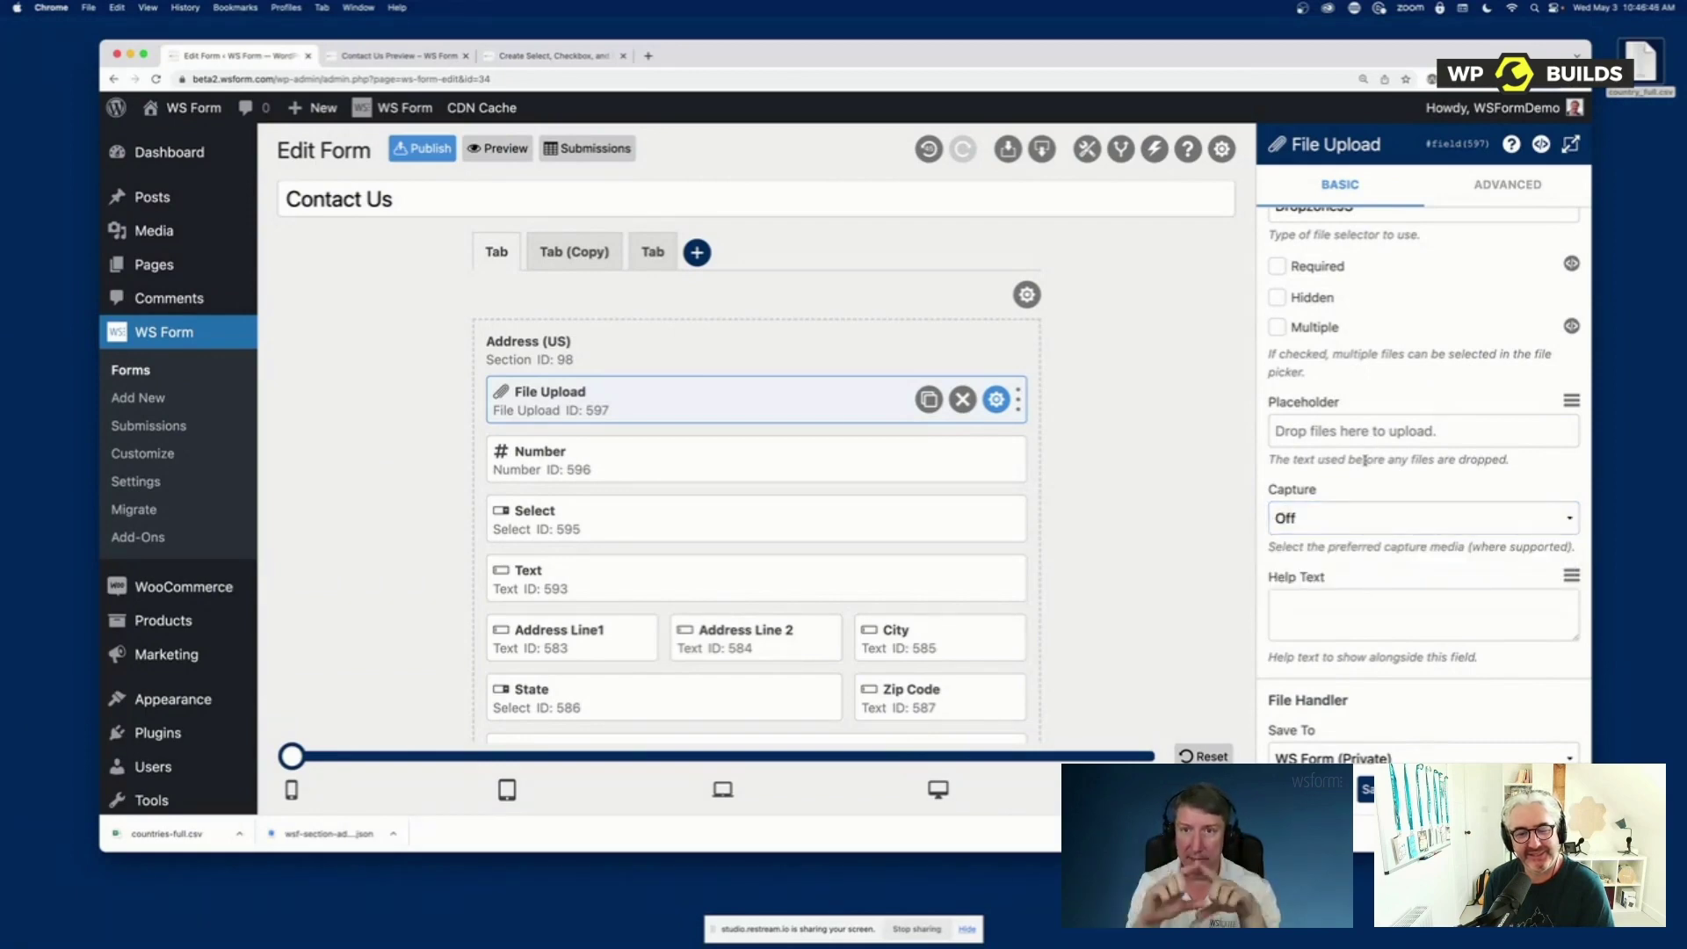
{"action": "scroll", "coordinate": [1373, 381], "scroll_direction": "down", "scroll_amount": 3}
{"action": "scroll", "coordinate": [1367, 376], "scroll_direction": "up", "scroll_amount": 5}
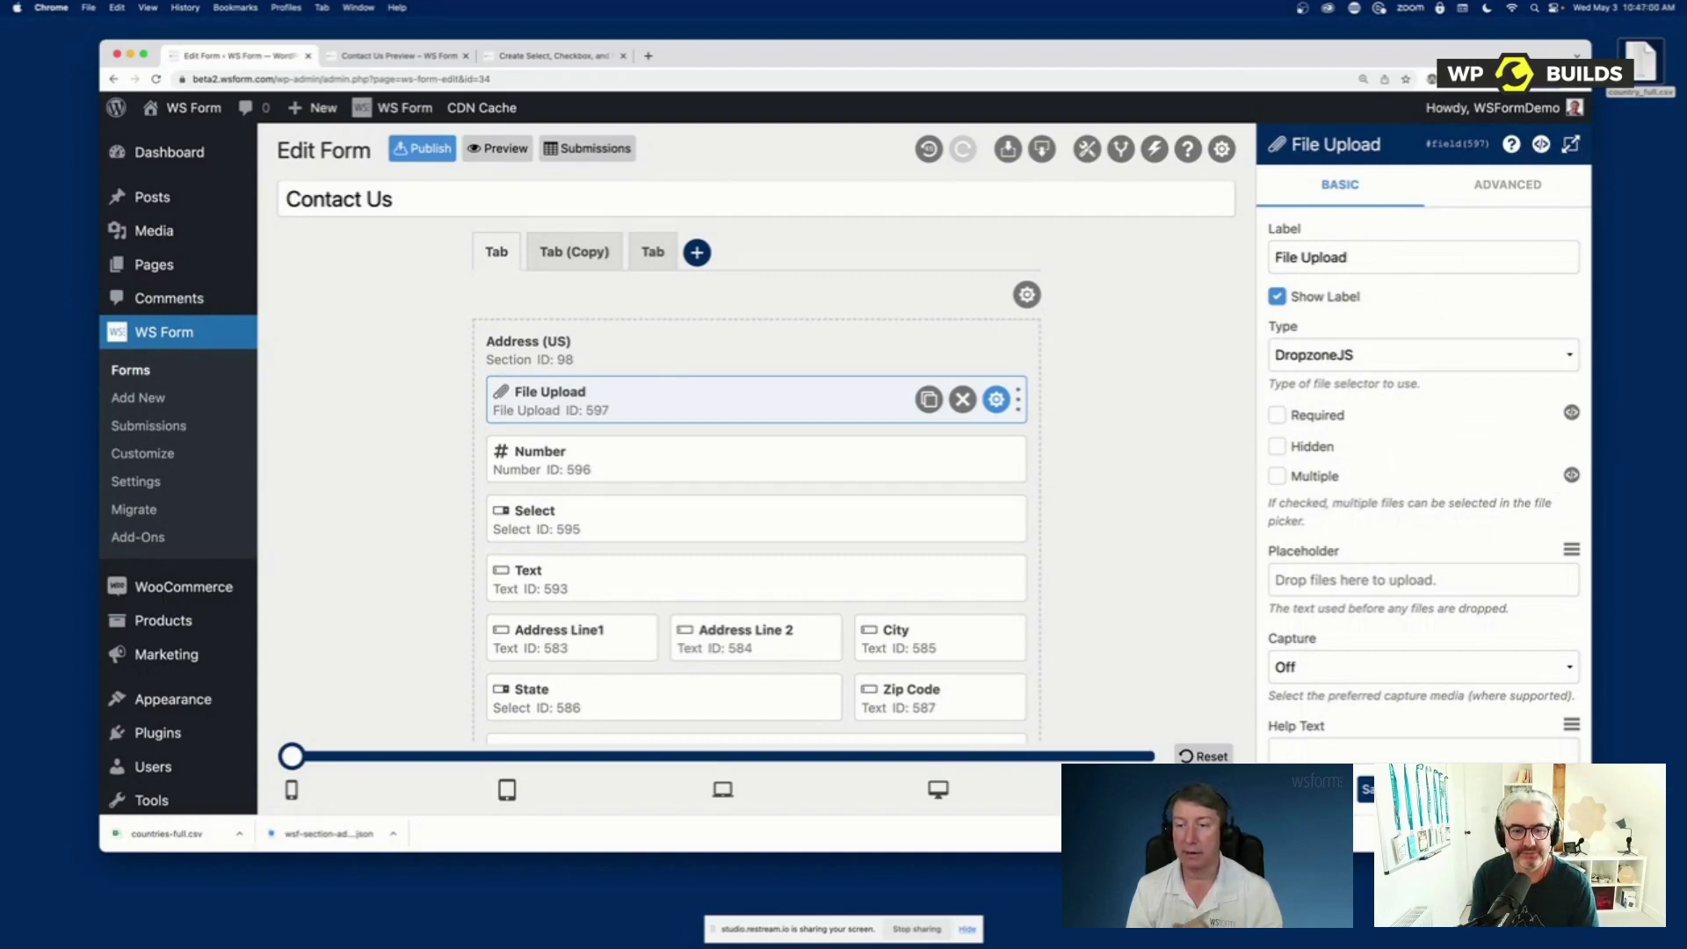
{"action": "key", "text": "Escape"}
Add a Text Editor field above File Upload with the content "Some instructions", save it and preview the form
{"action": "scroll", "coordinate": [1330, 687], "scroll_direction": "down", "scroll_amount": 5}
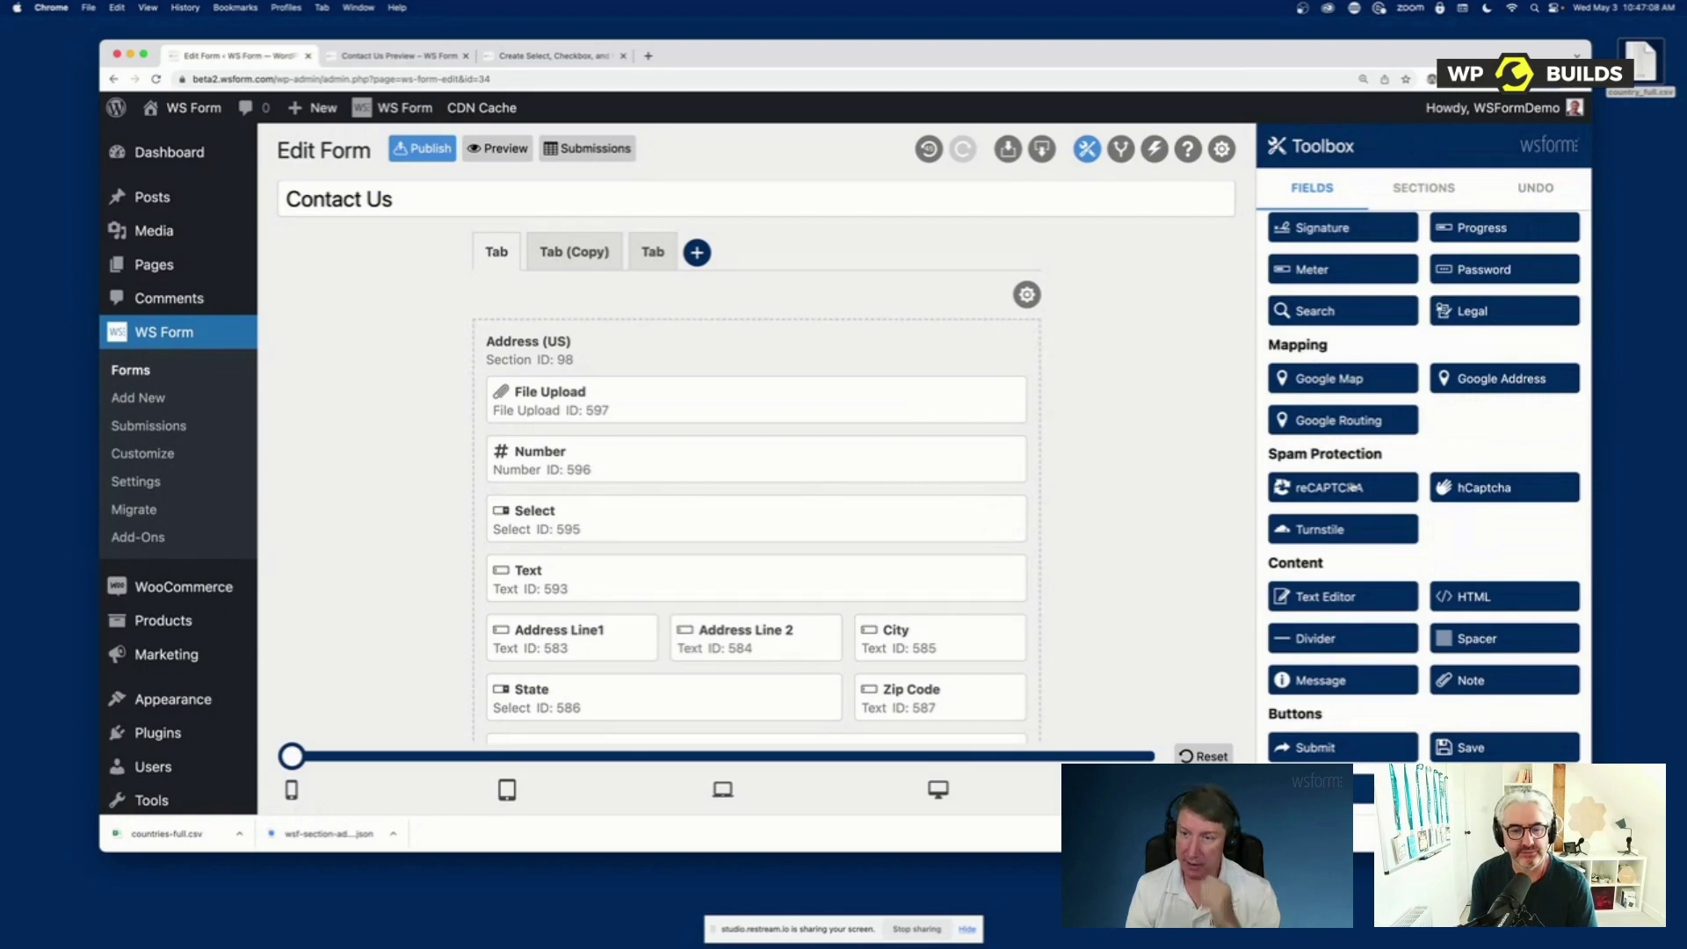
{"action": "scroll", "coordinate": [1361, 621], "scroll_direction": "down", "scroll_amount": 2}
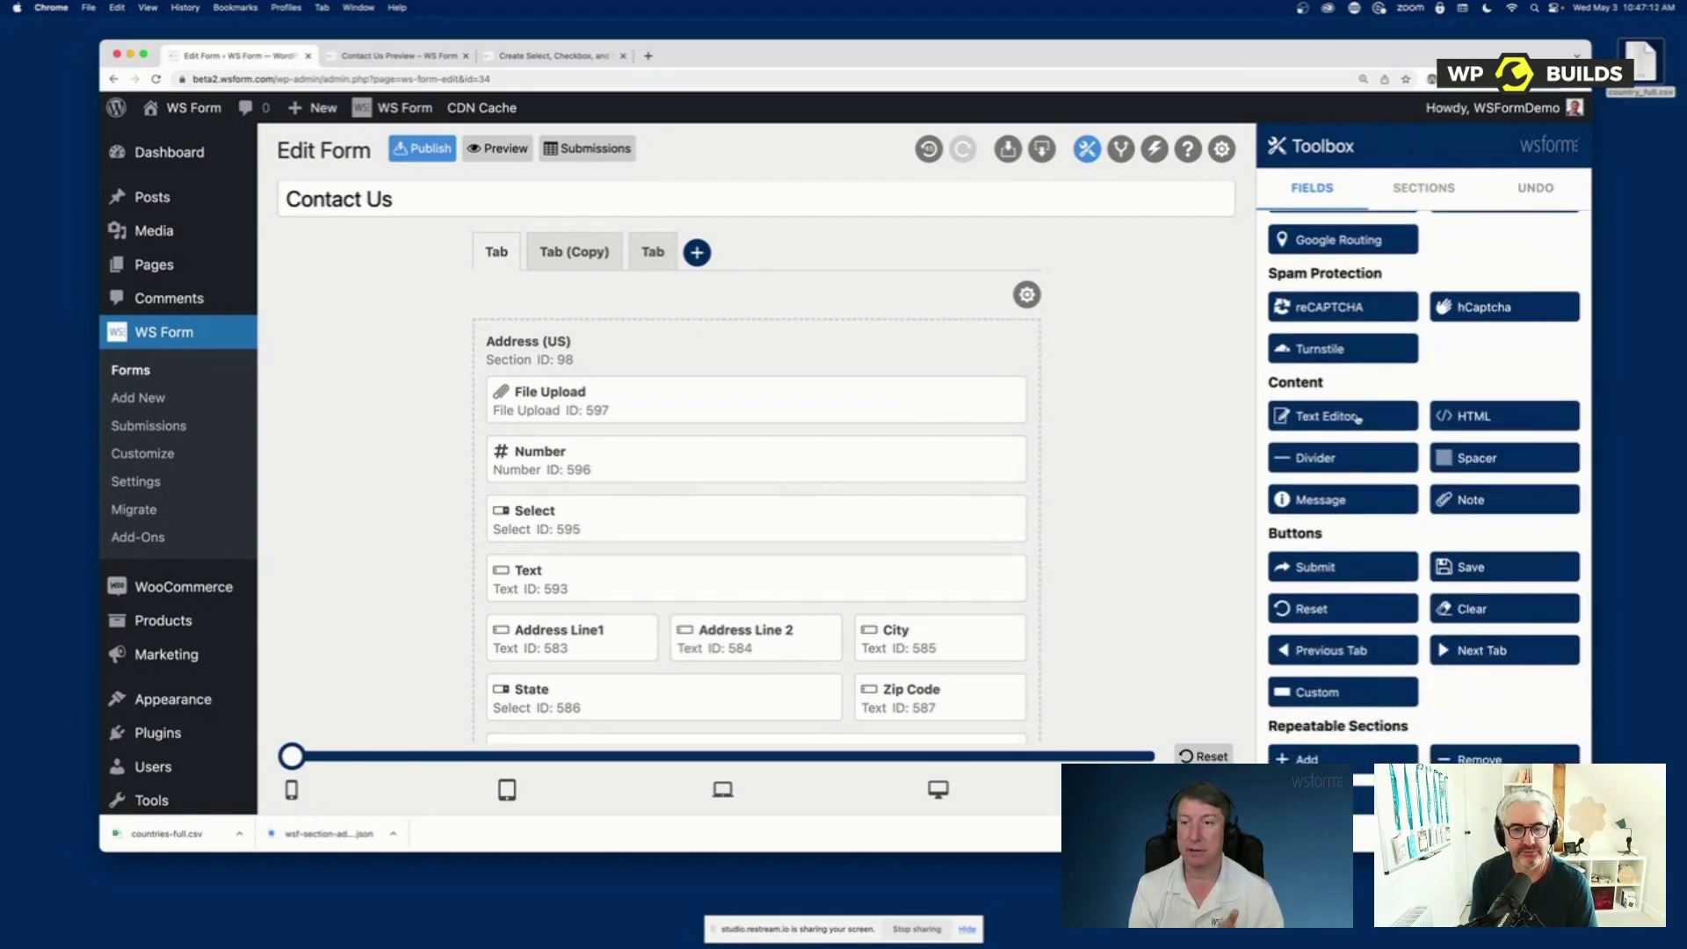
{"action": "left_click_drag", "start_coordinate": [1335, 419], "coordinate": [548, 393]}
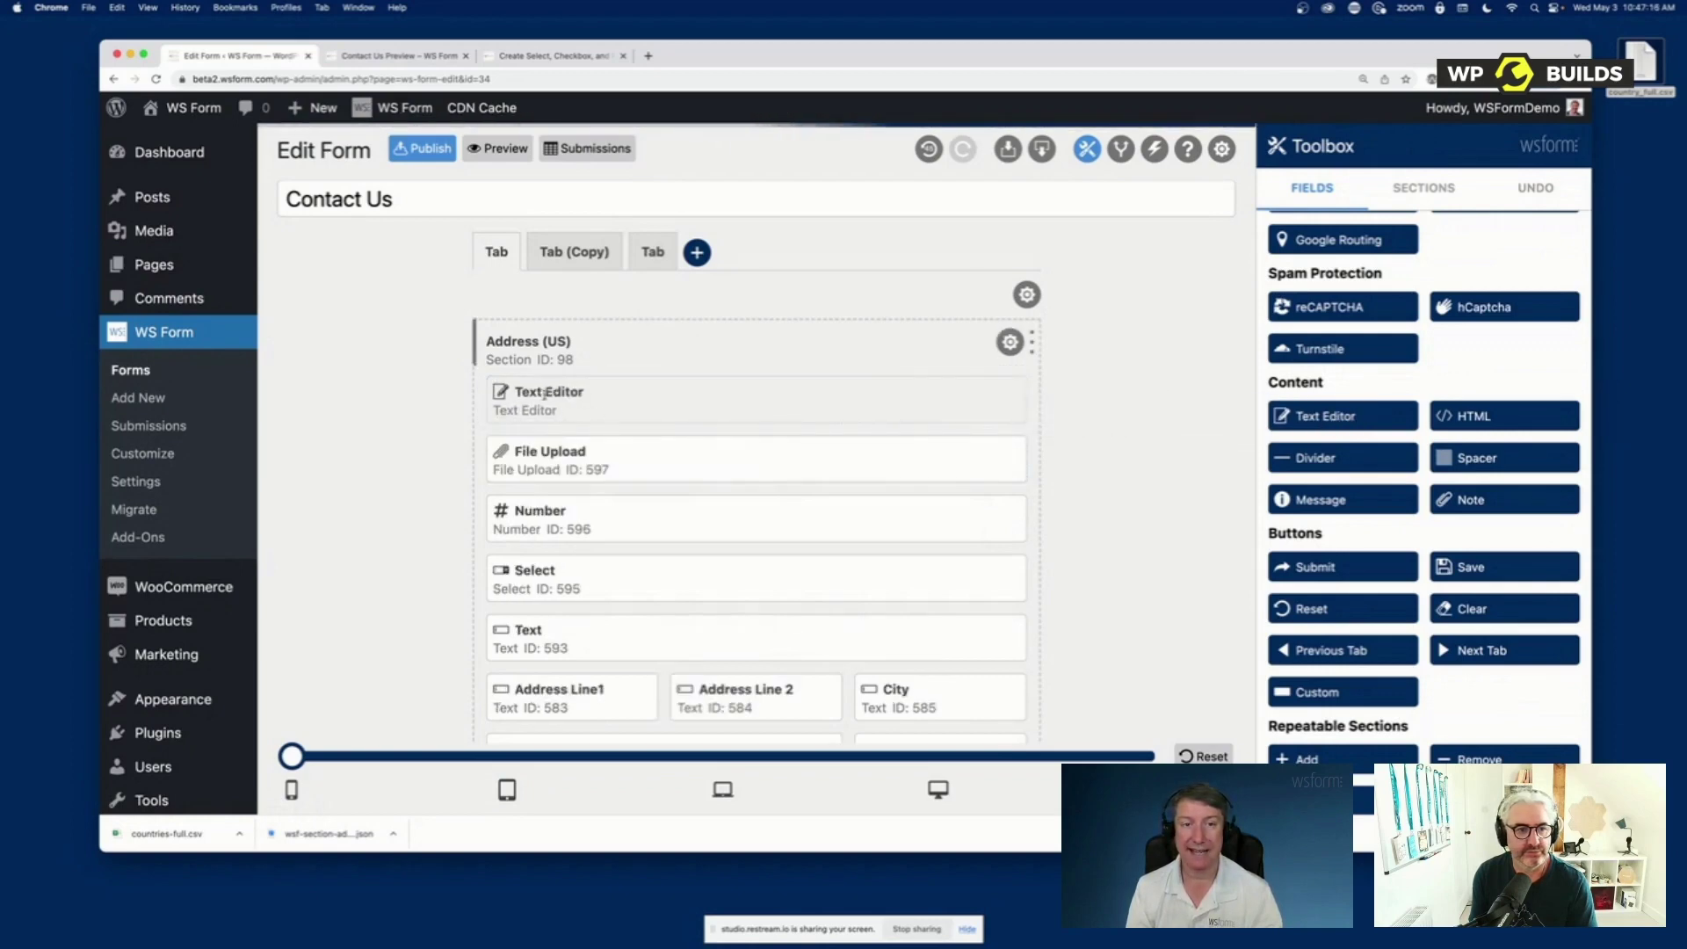
{"action": "left_click", "coordinate": [996, 400]}
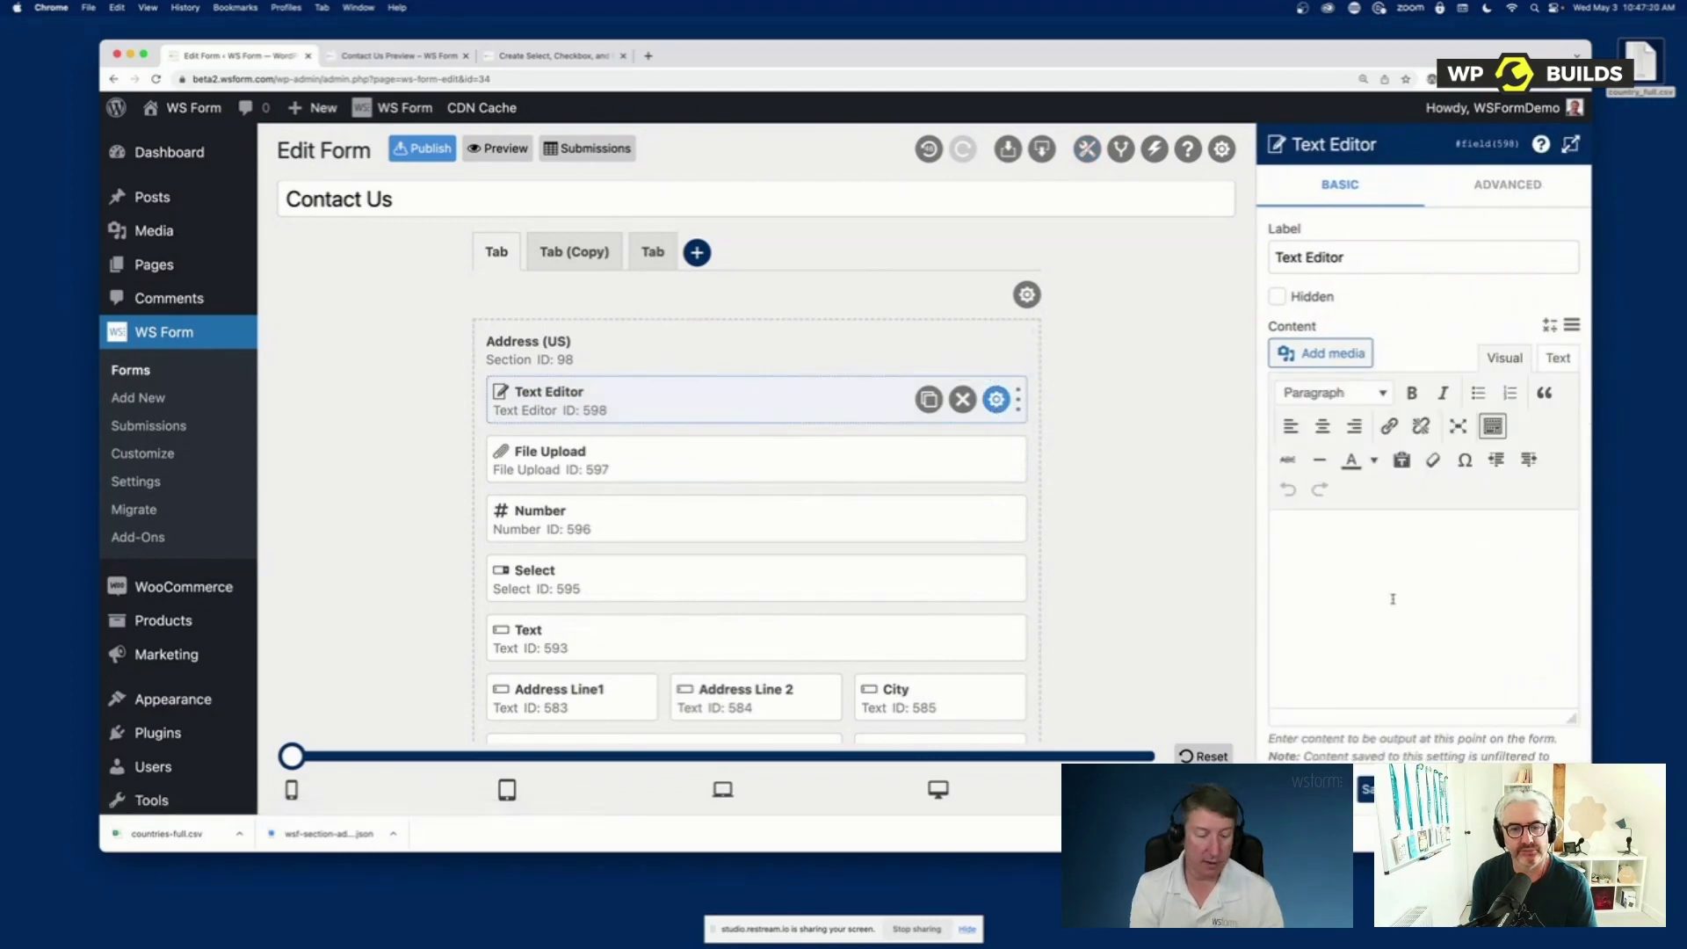
{"action": "type", "text": "Some instructions"}
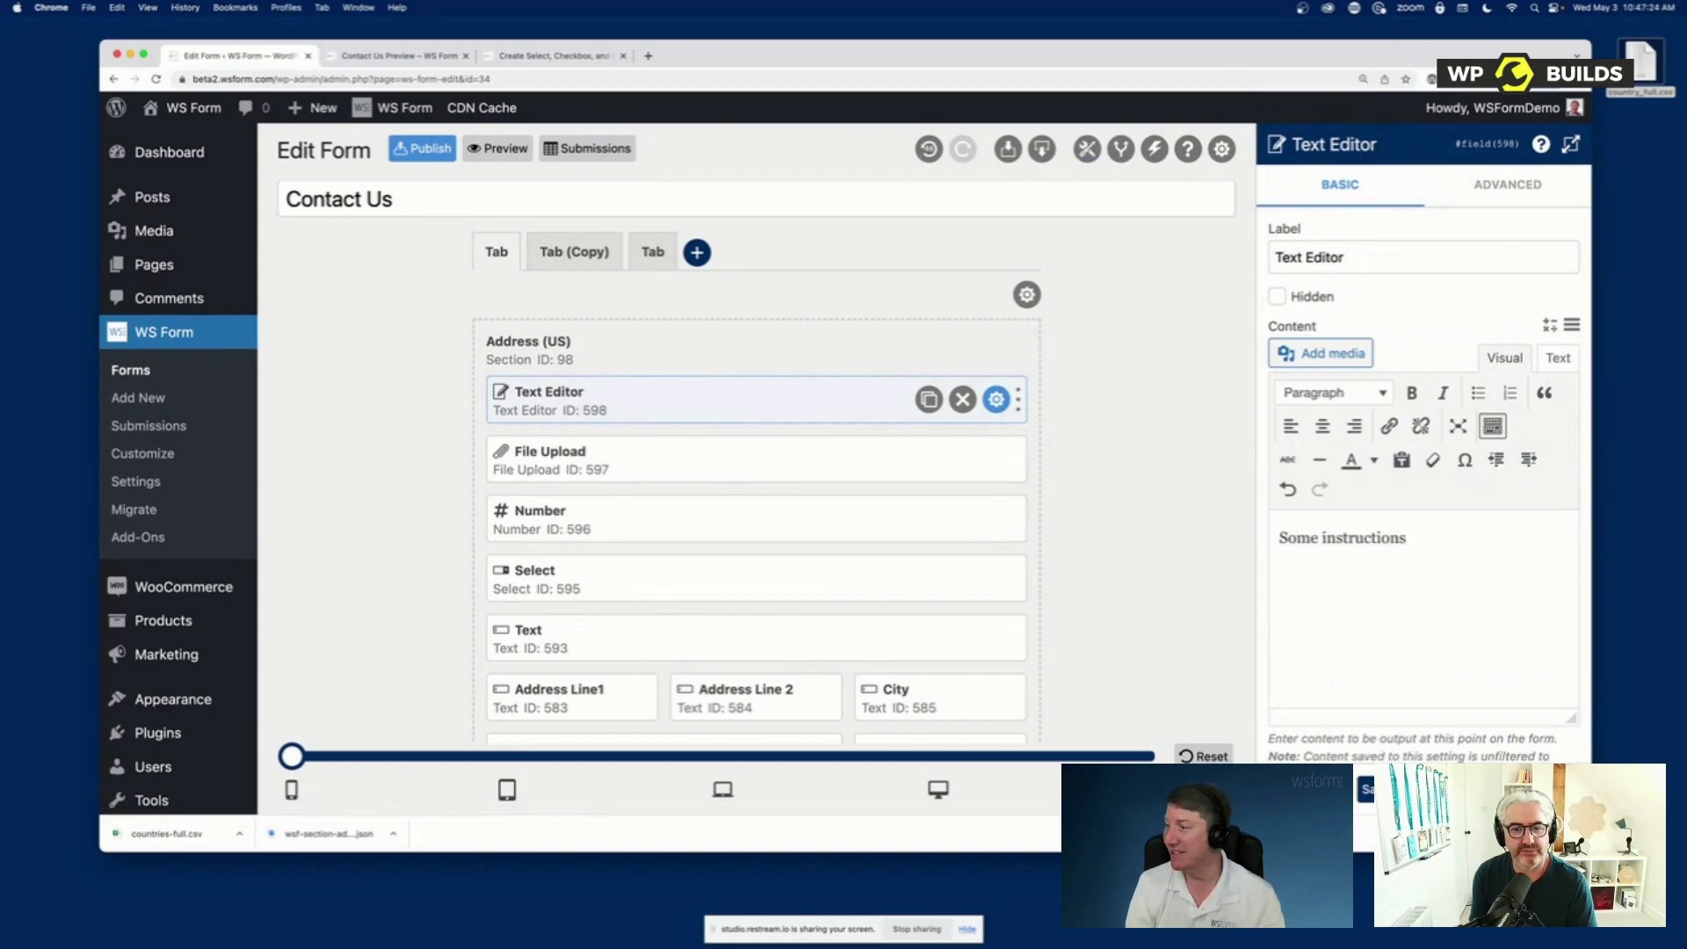
{"action": "left_click", "coordinate": [1142, 562]}
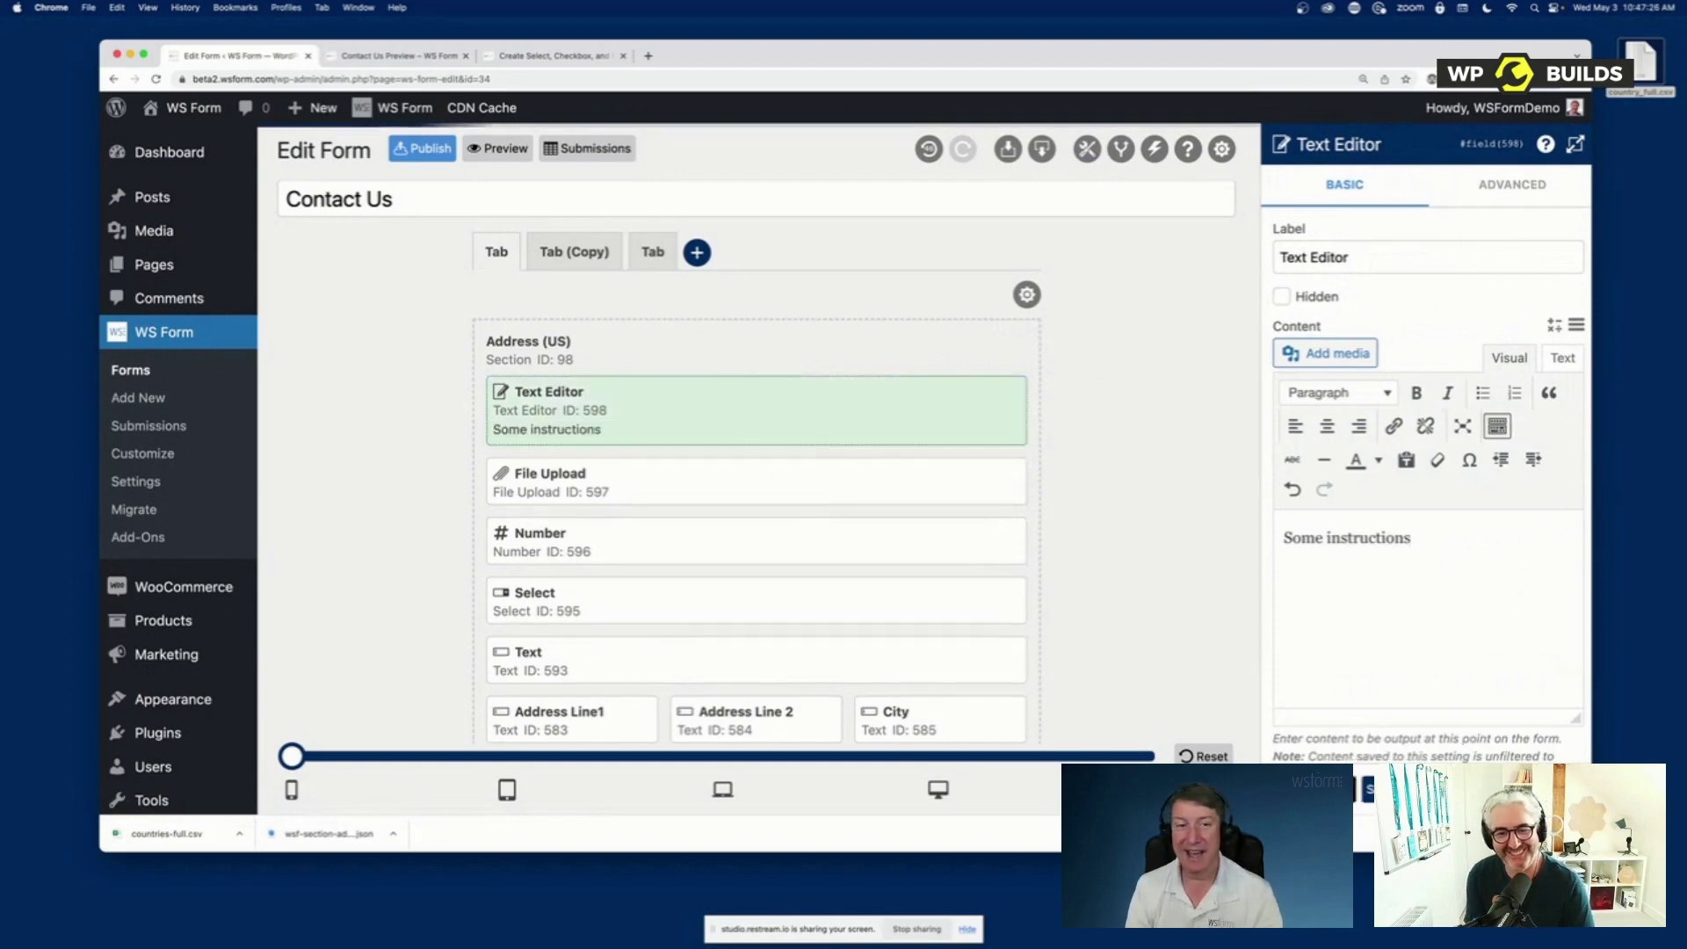
{"action": "left_click", "coordinate": [496, 148]}
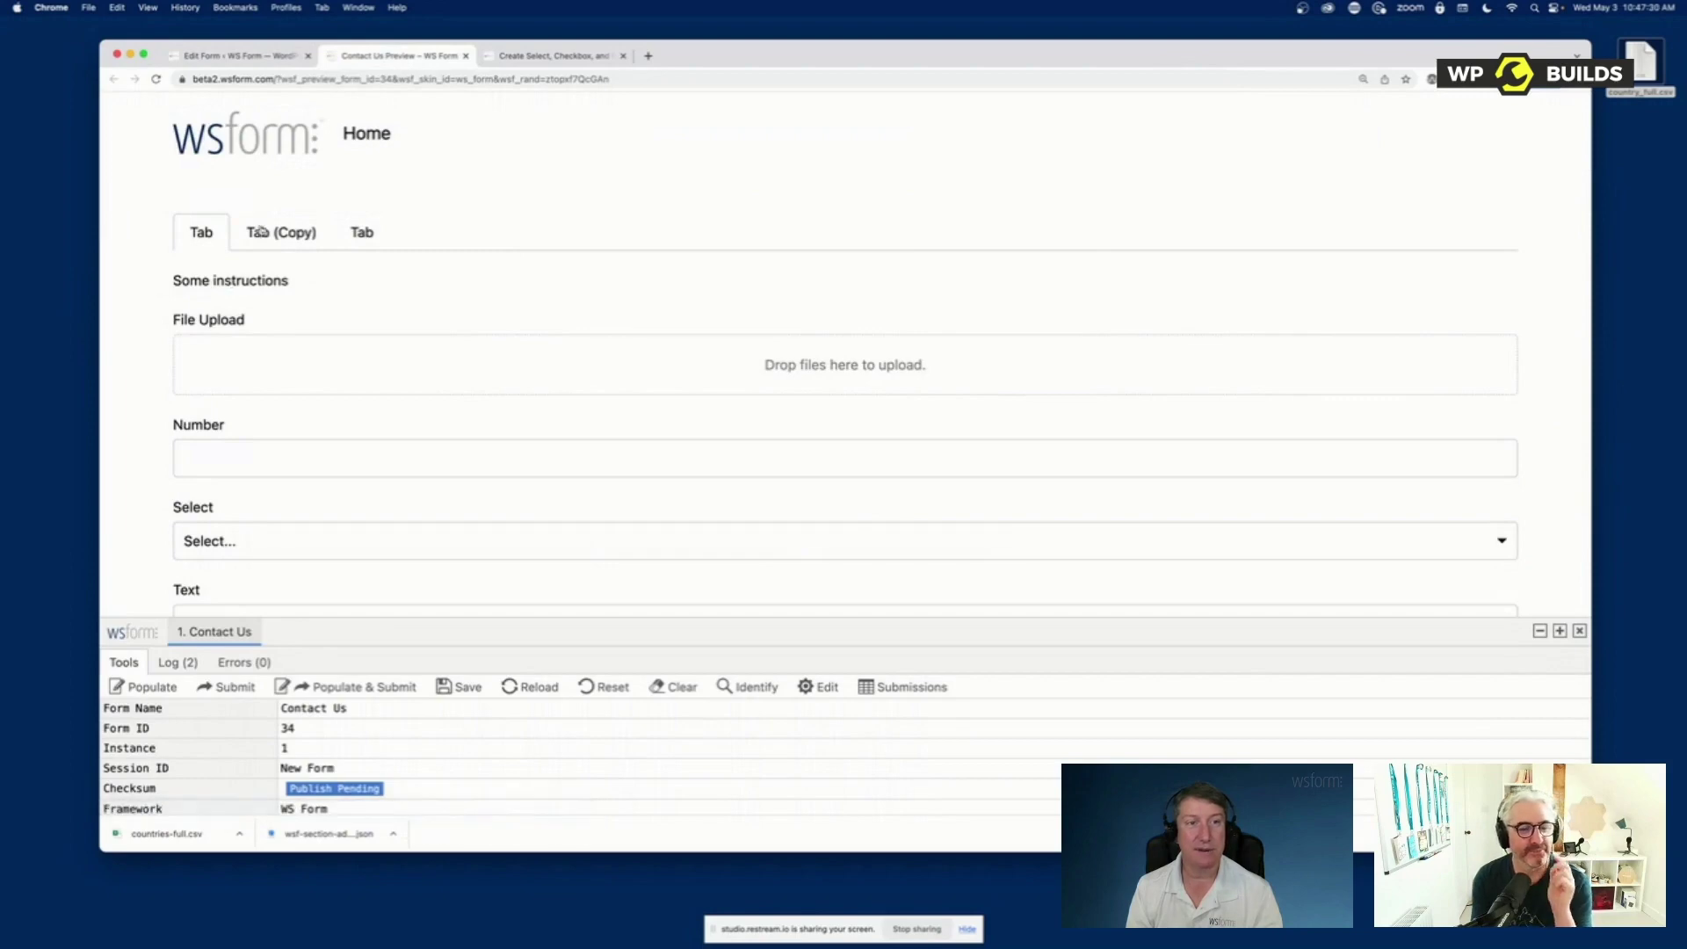
Back in the form editor, add a Note at the top of the Address (US) section with the text "Internal notes" and save it
{"action": "left_click", "coordinate": [262, 58]}
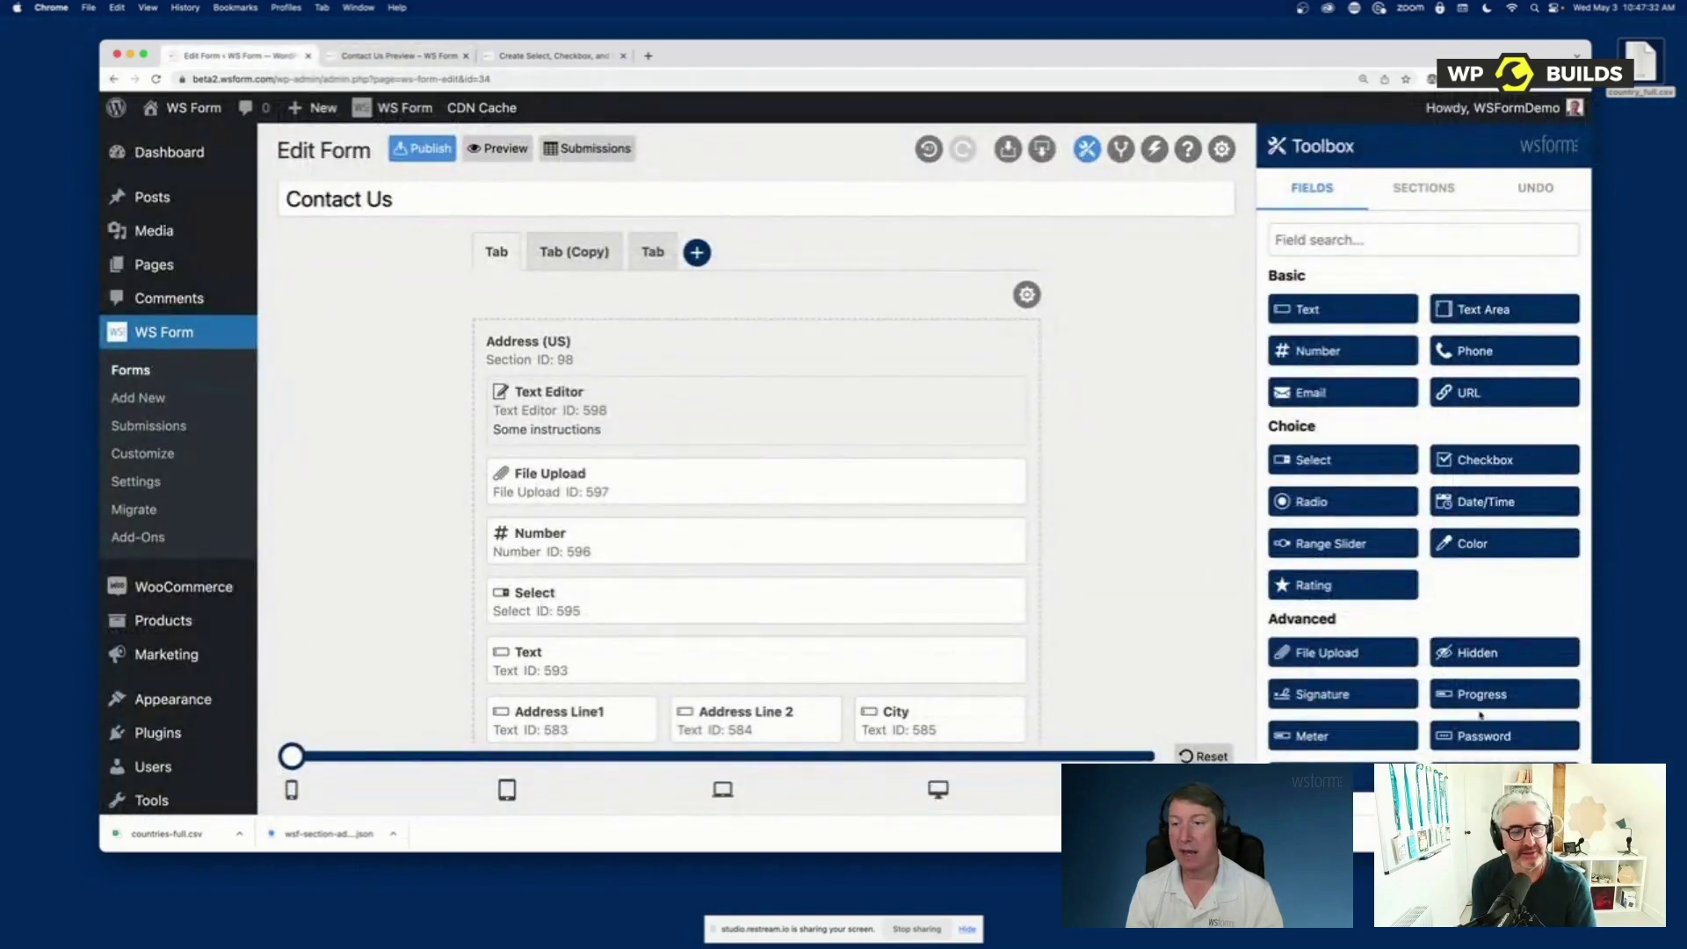
{"action": "scroll", "coordinate": [1475, 663], "scroll_direction": "down", "scroll_amount": 4}
{"action": "scroll", "coordinate": [1476, 663], "scroll_direction": "down", "scroll_amount": 4}
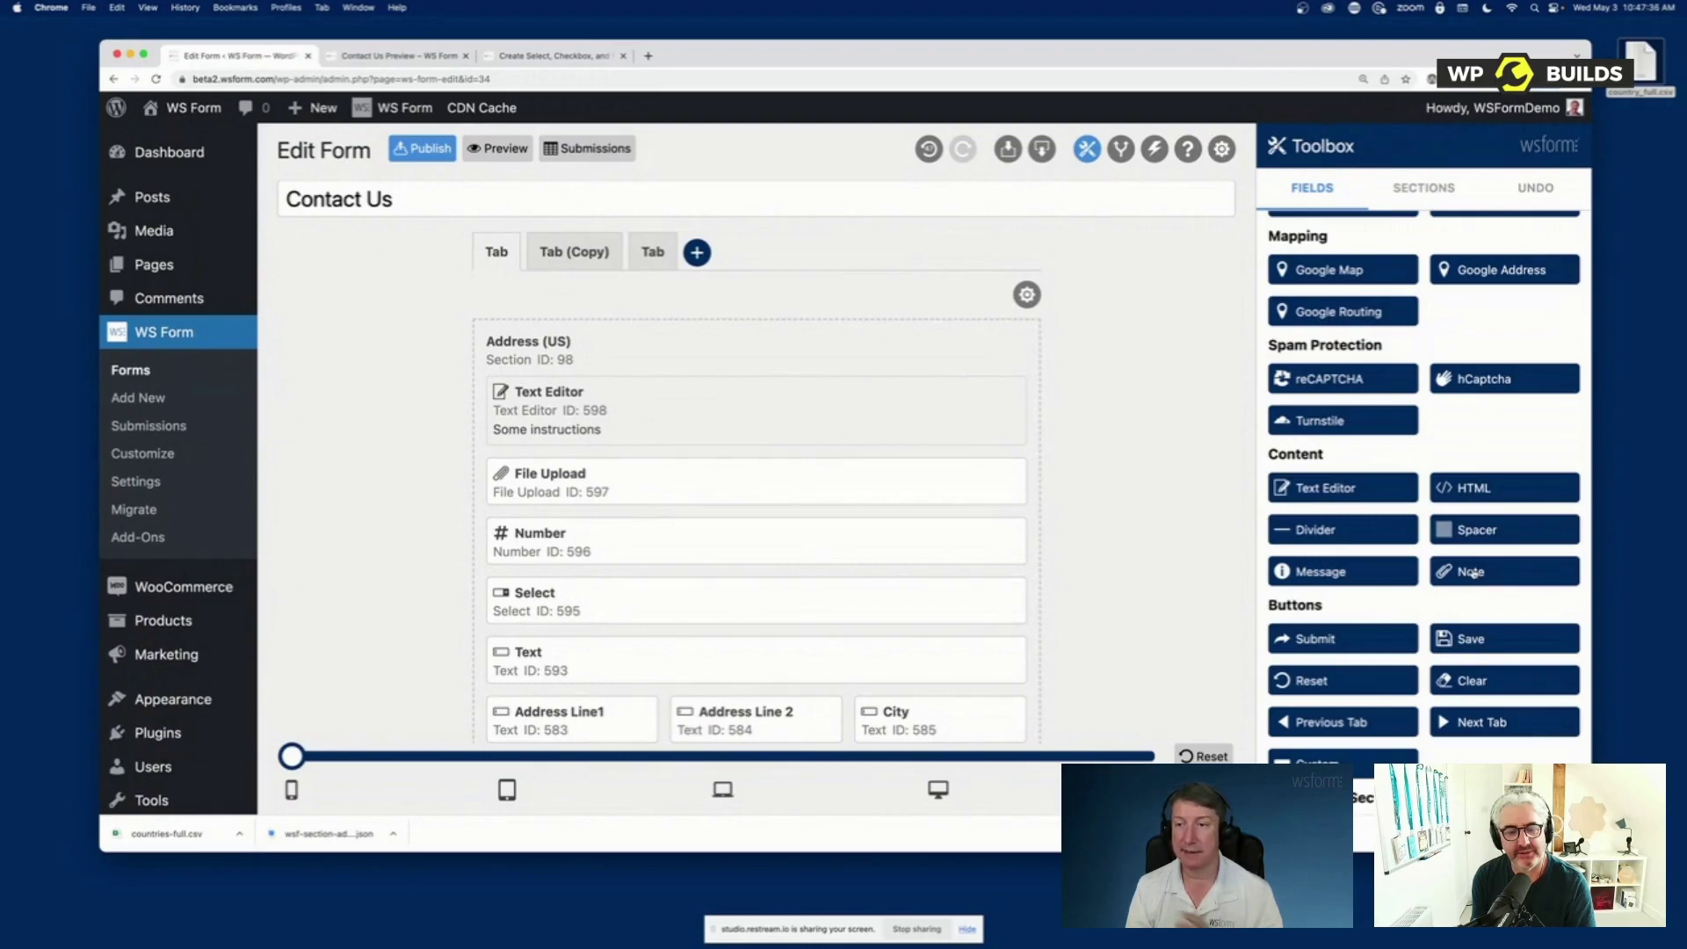
{"action": "left_click_drag", "start_coordinate": [1476, 574], "coordinate": [562, 411]}
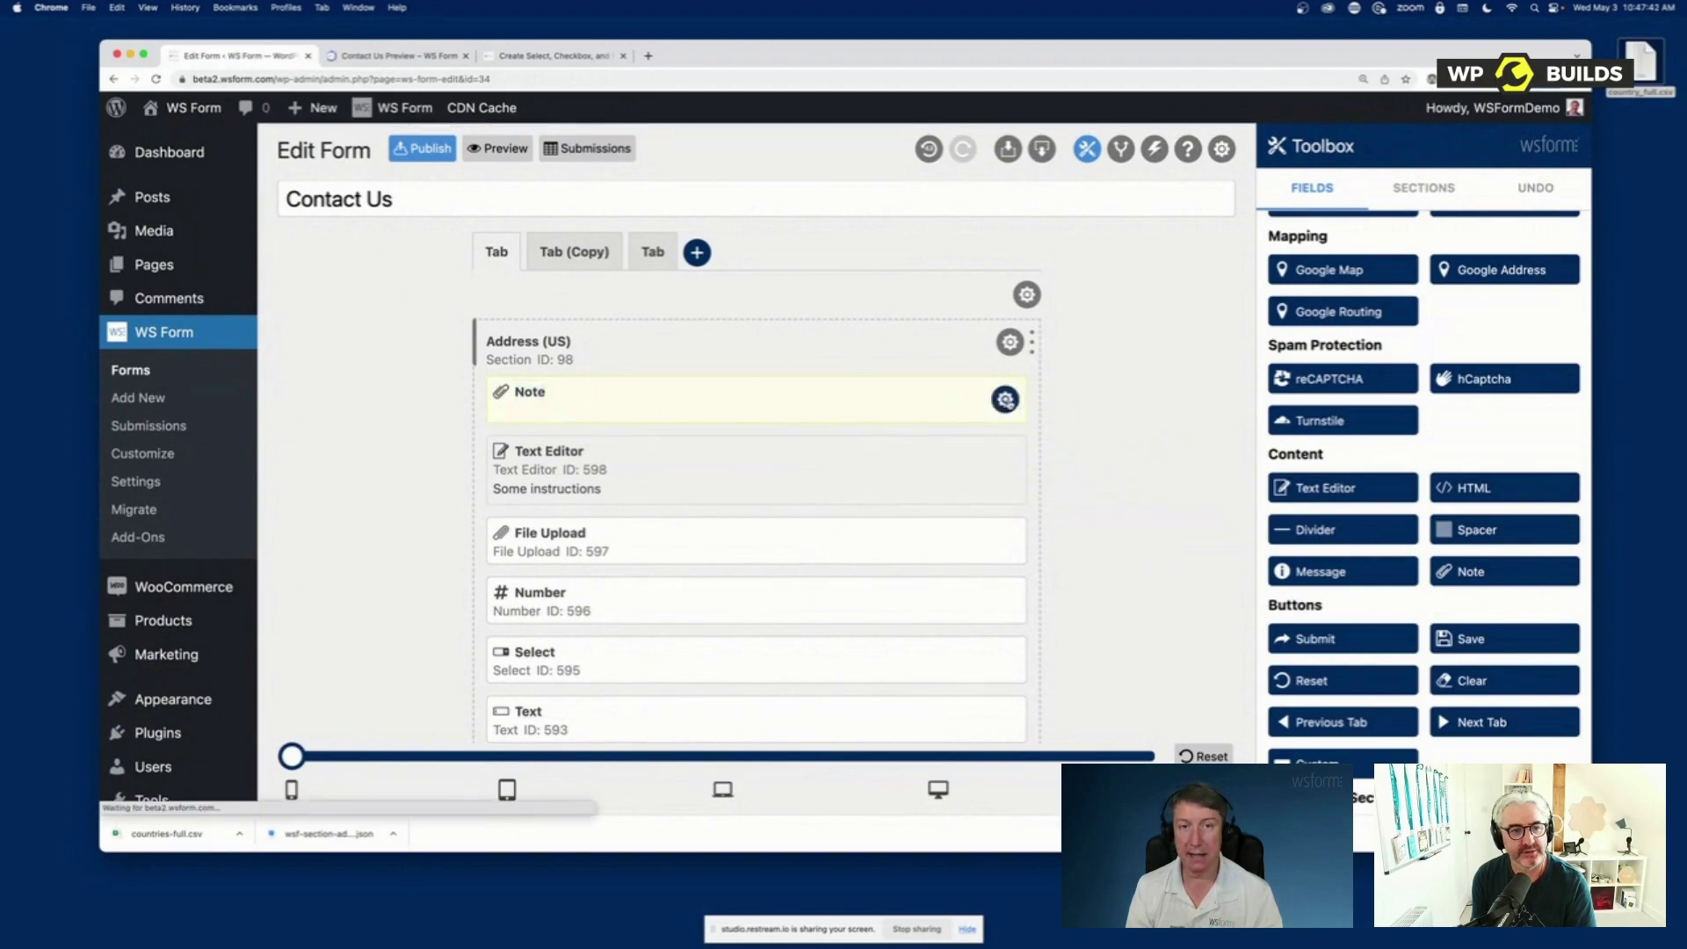
{"action": "left_click", "coordinate": [1005, 400]}
{"action": "left_click", "coordinate": [1282, 463]}
{"action": "type", "text": "Internal notes"}
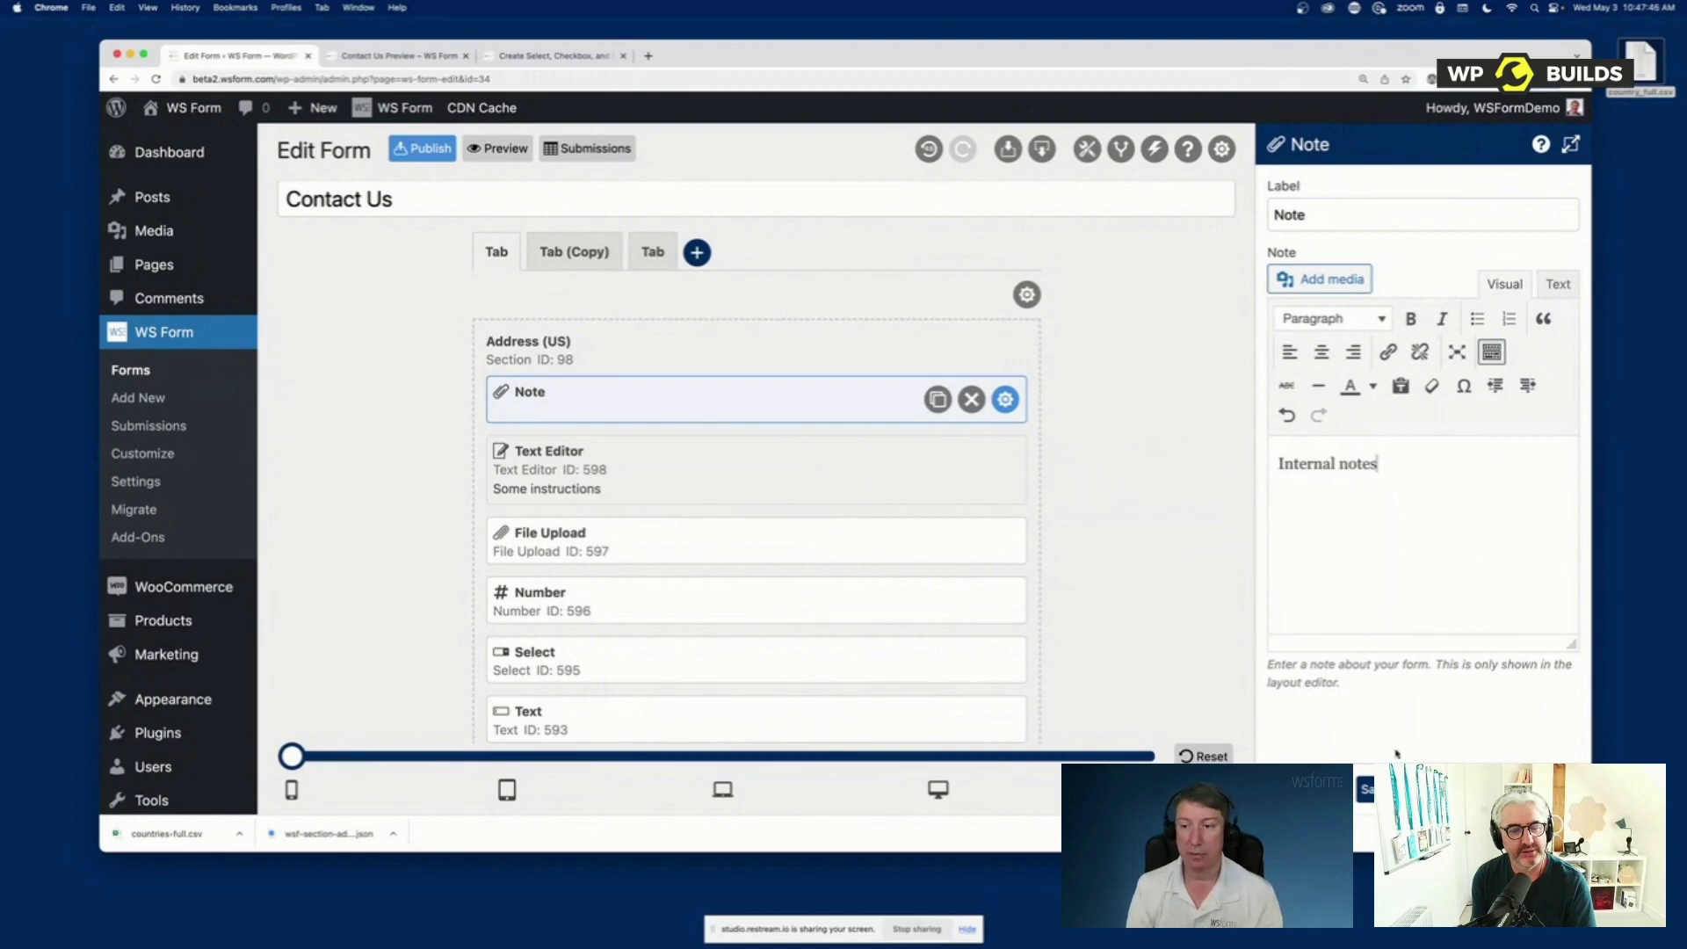
{"action": "left_click", "coordinate": [659, 459]}
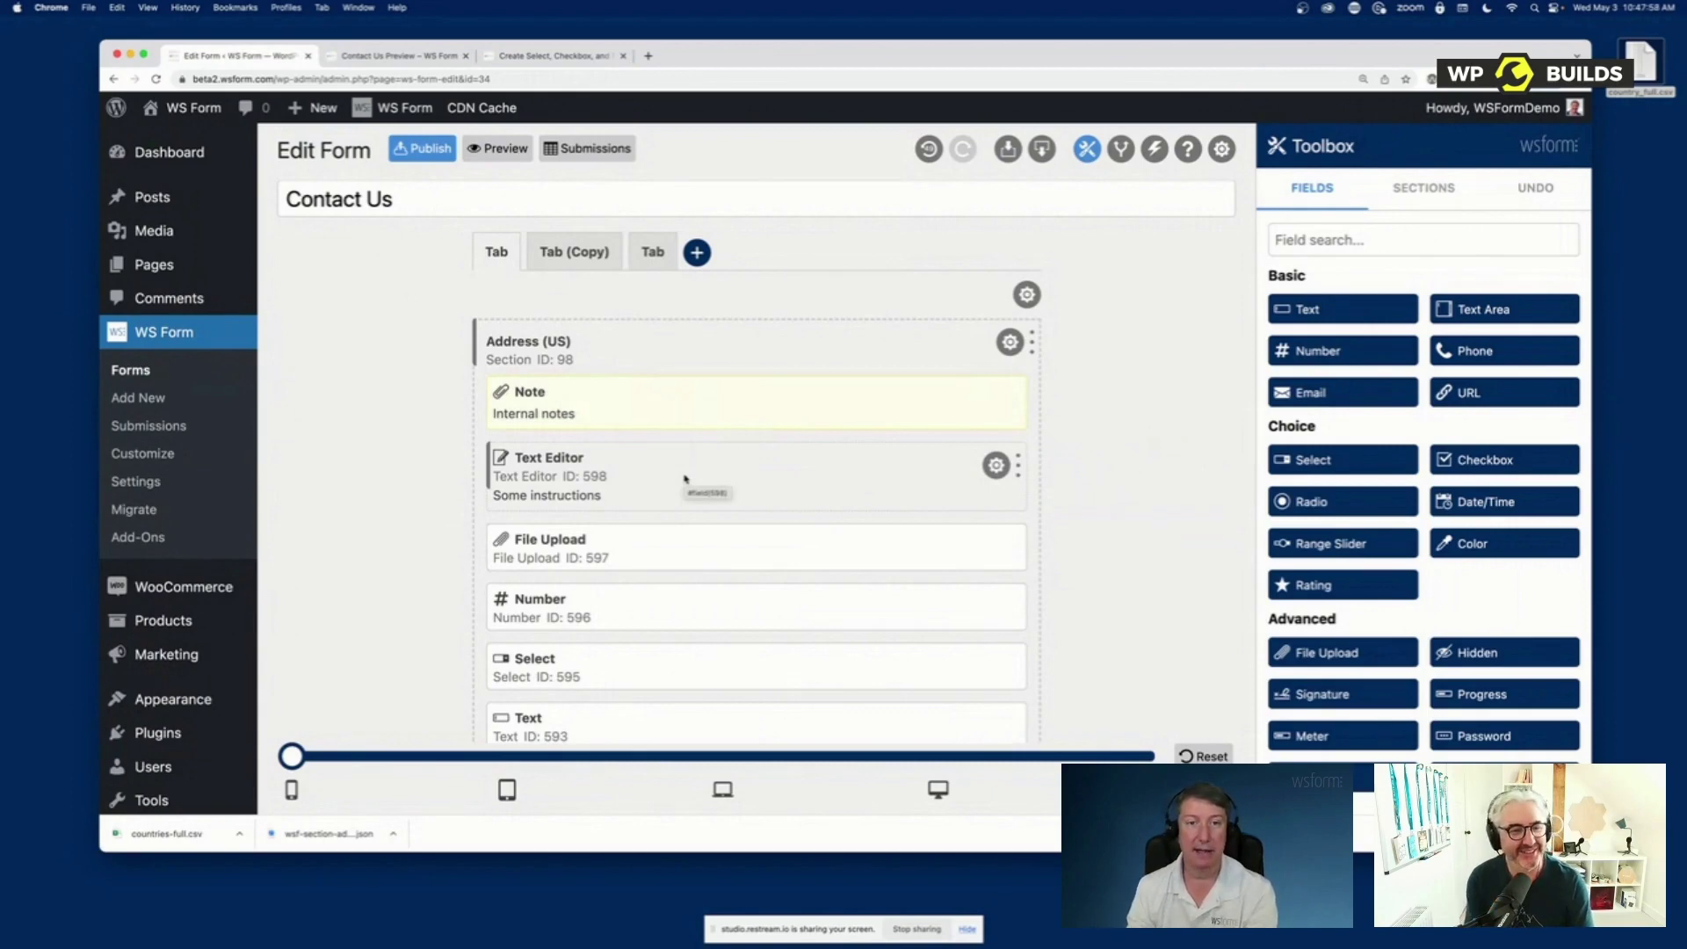
Add a blank Note between the Number and Select fields in the Address (US) section
{"action": "scroll", "coordinate": [1476, 678], "scroll_direction": "down", "scroll_amount": 5}
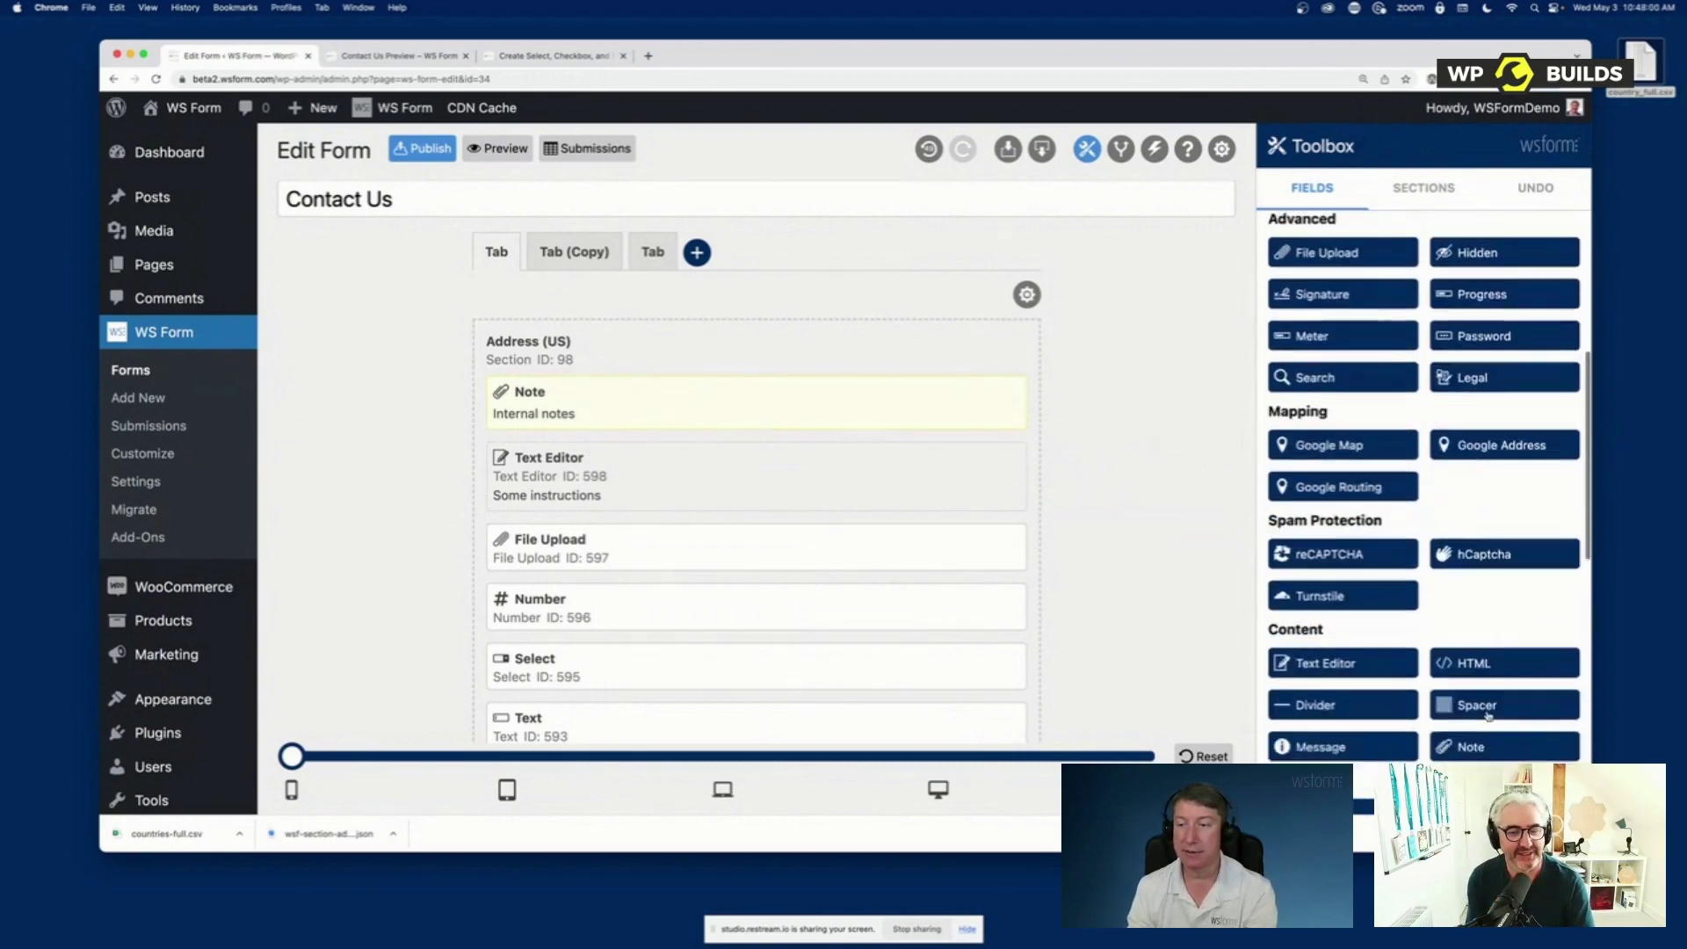
{"action": "left_click_drag", "start_coordinate": [1472, 699], "coordinate": [545, 672]}
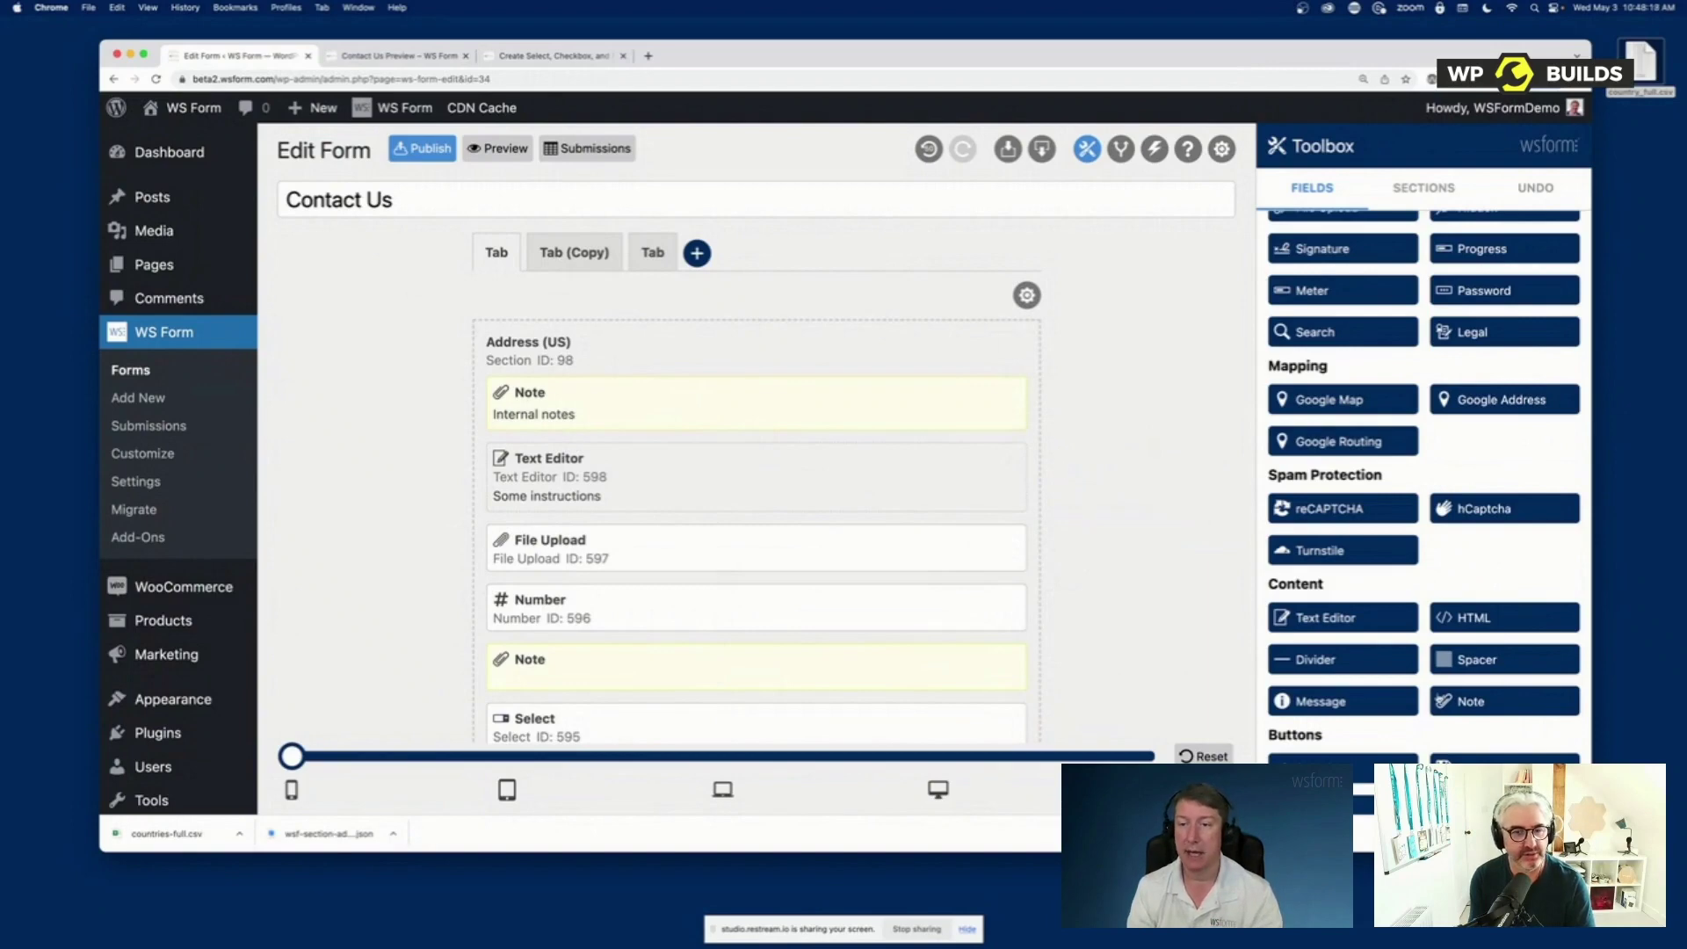
Add a Submit button at the top of the Address (US) section with a Save button above it, and preview the form
{"action": "scroll", "coordinate": [1397, 563], "scroll_direction": "down", "scroll_amount": 5}
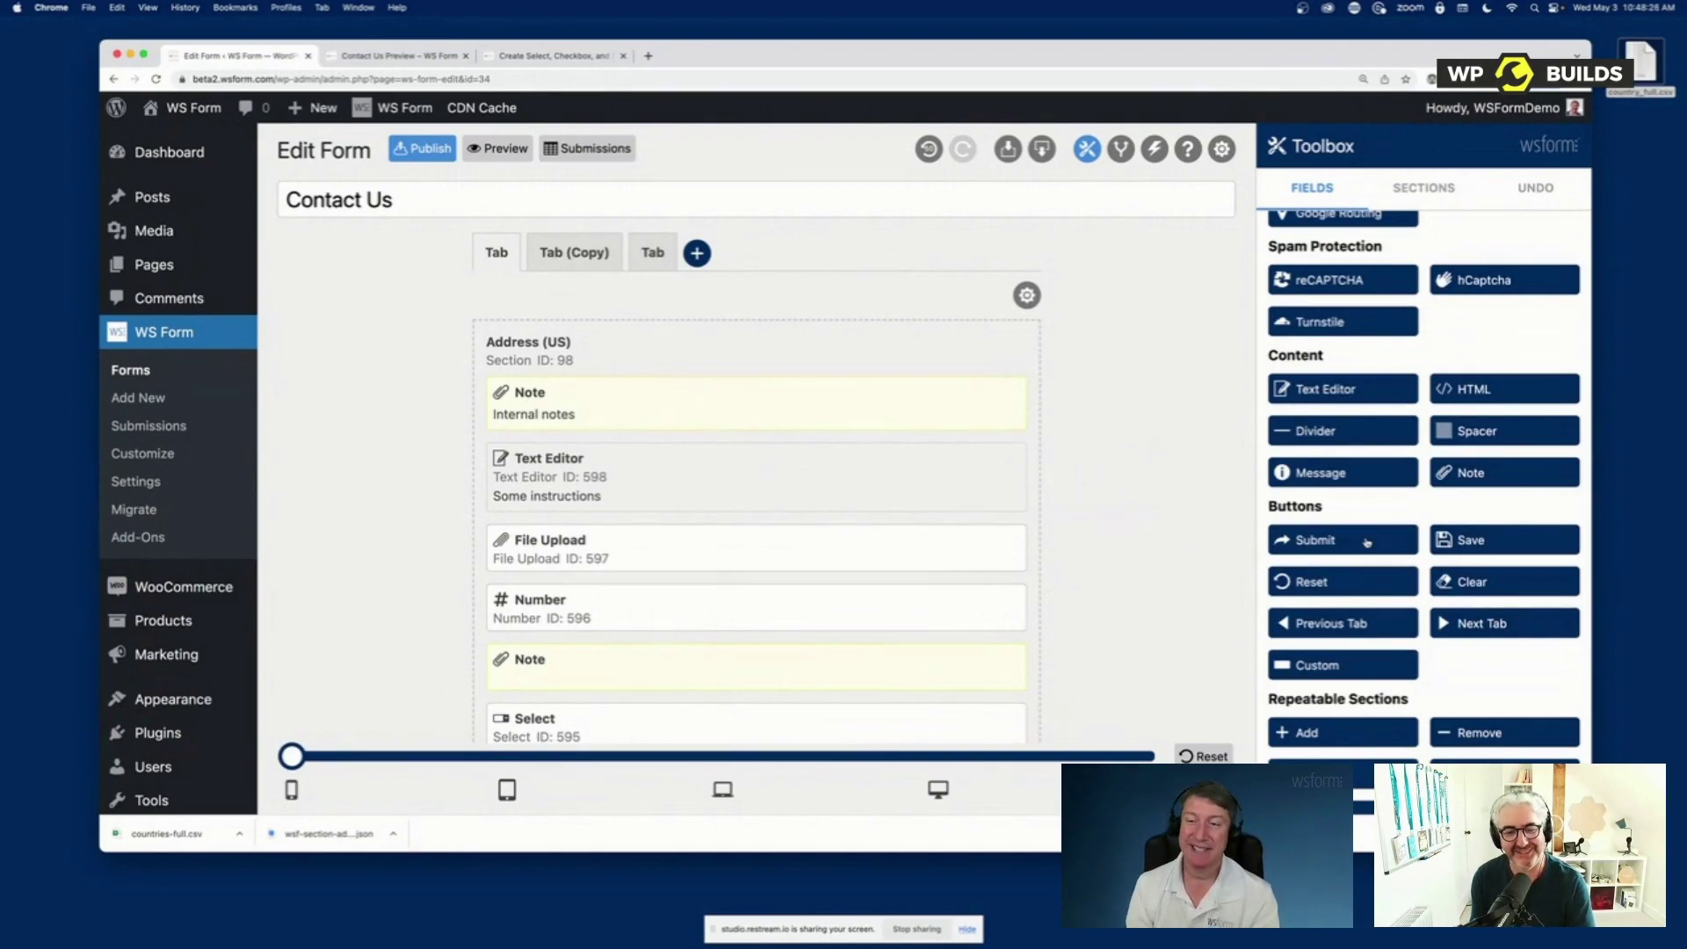
{"action": "left_click_drag", "start_coordinate": [1366, 542], "coordinate": [577, 395]}
{"action": "double_click", "coordinate": [577, 396]}
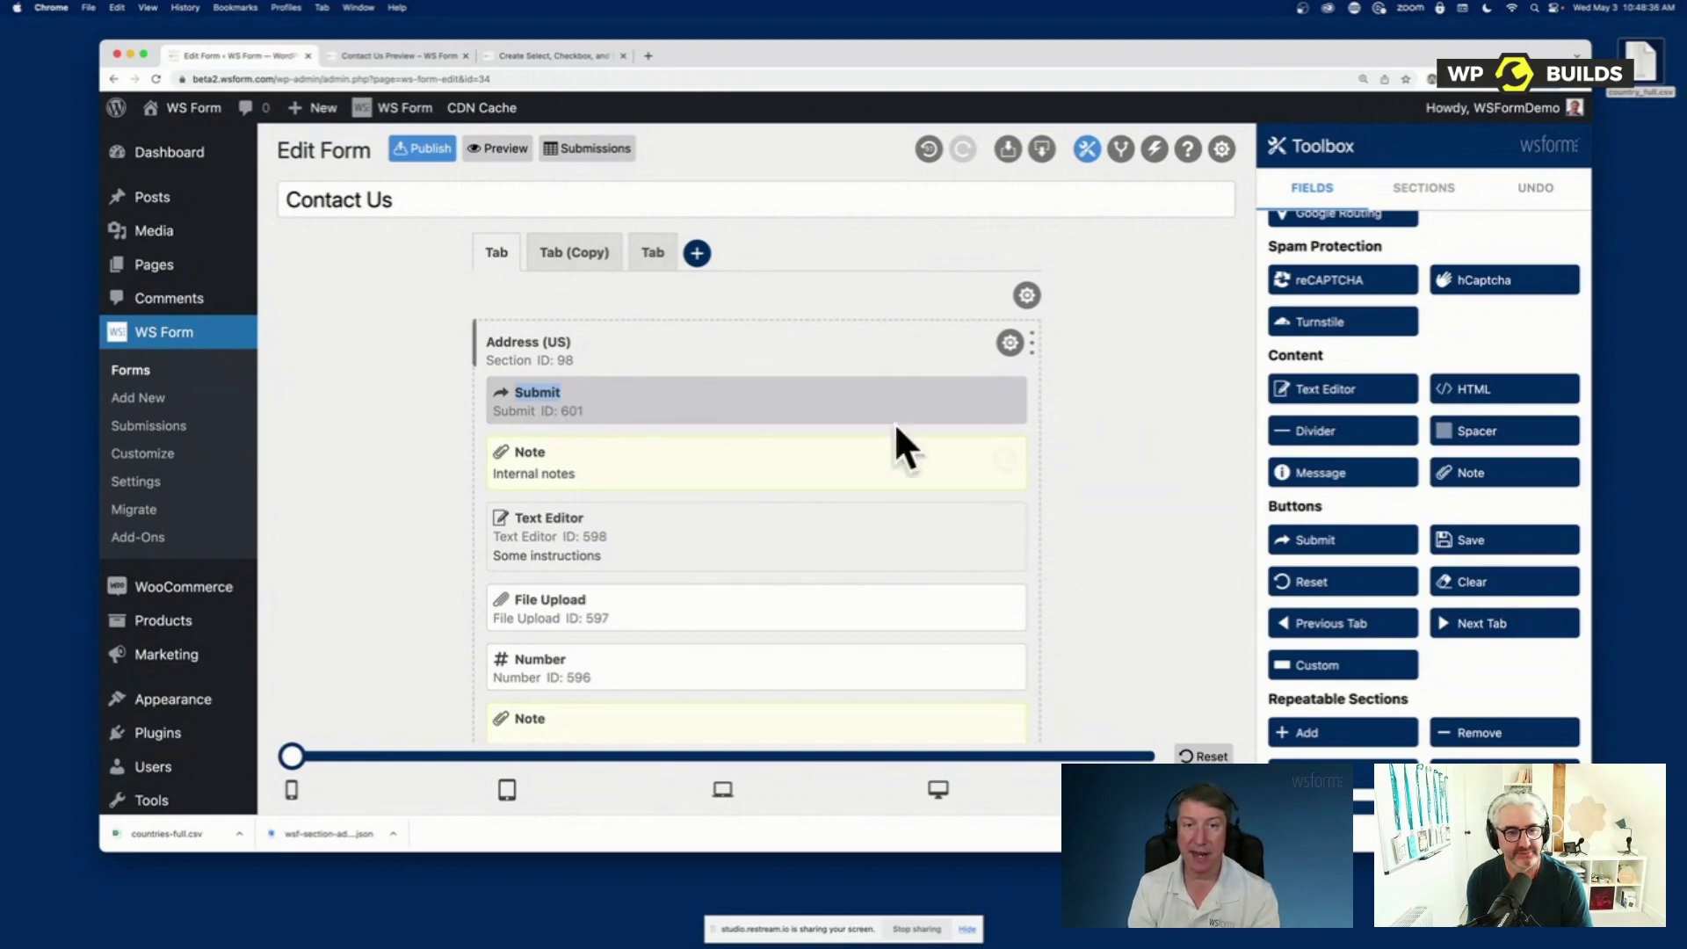
{"action": "mouse_move", "coordinate": [1017, 392]}
{"action": "left_mouse_down"}
{"action": "mouse_move", "coordinate": [558, 391]}
{"action": "mouse_move", "coordinate": [1001, 398]}
{"action": "mouse_move", "coordinate": [1008, 417]}
{"action": "left_mouse_up"}
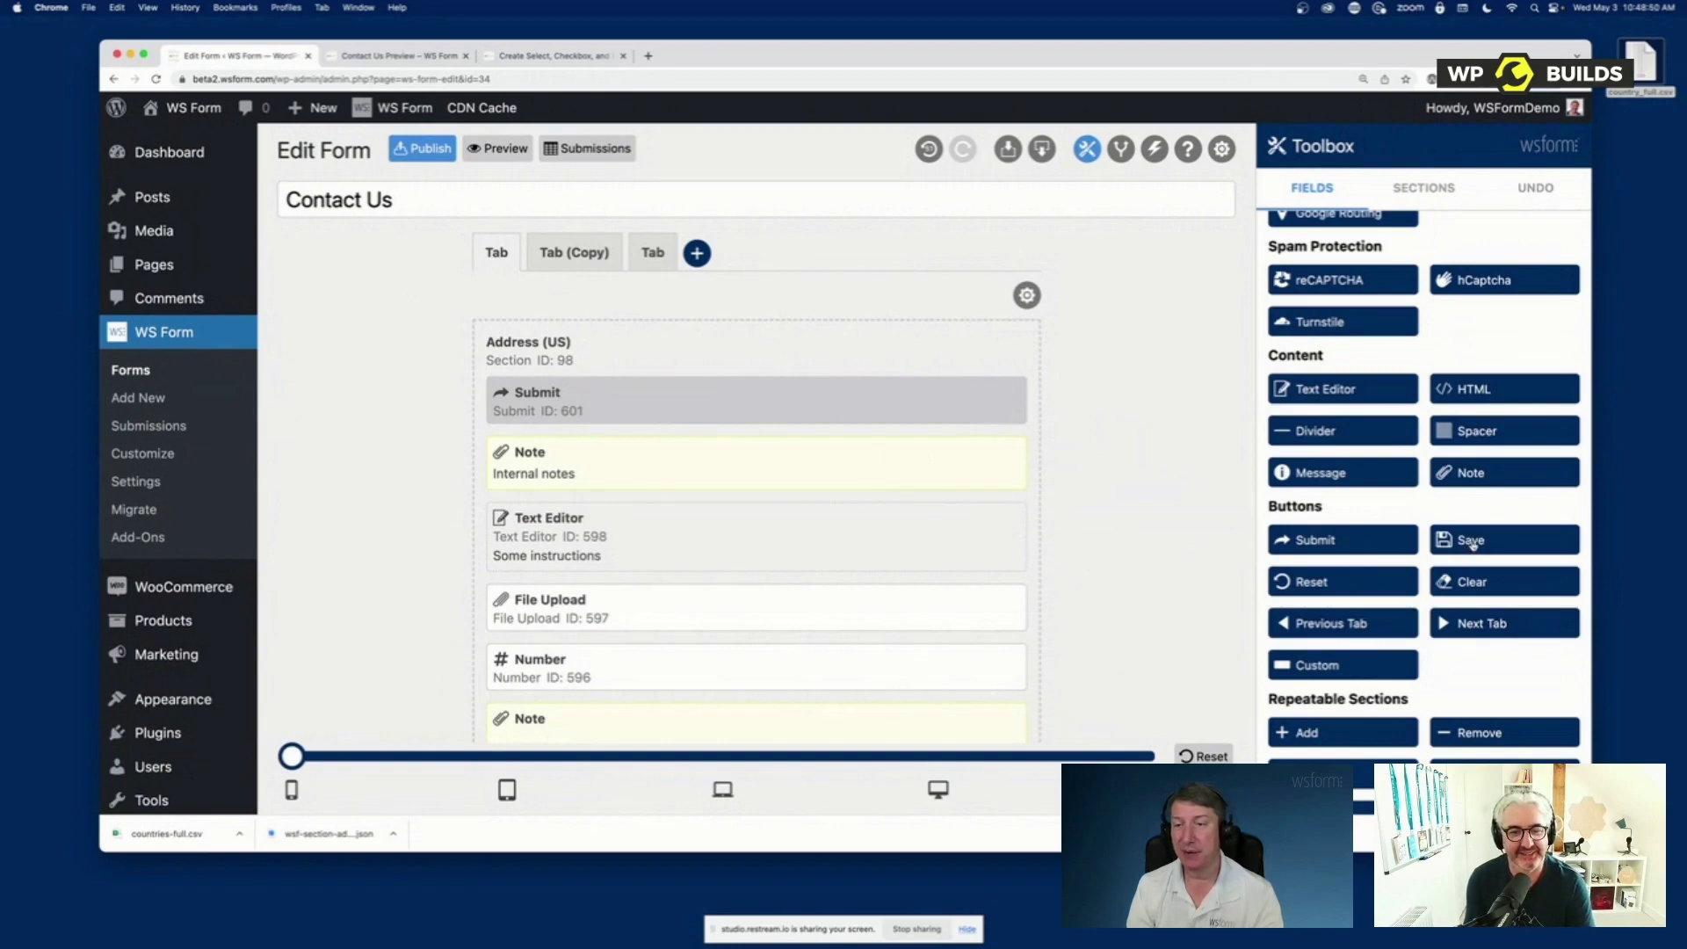
{"action": "left_click_drag", "start_coordinate": [1458, 549], "coordinate": [573, 414]}
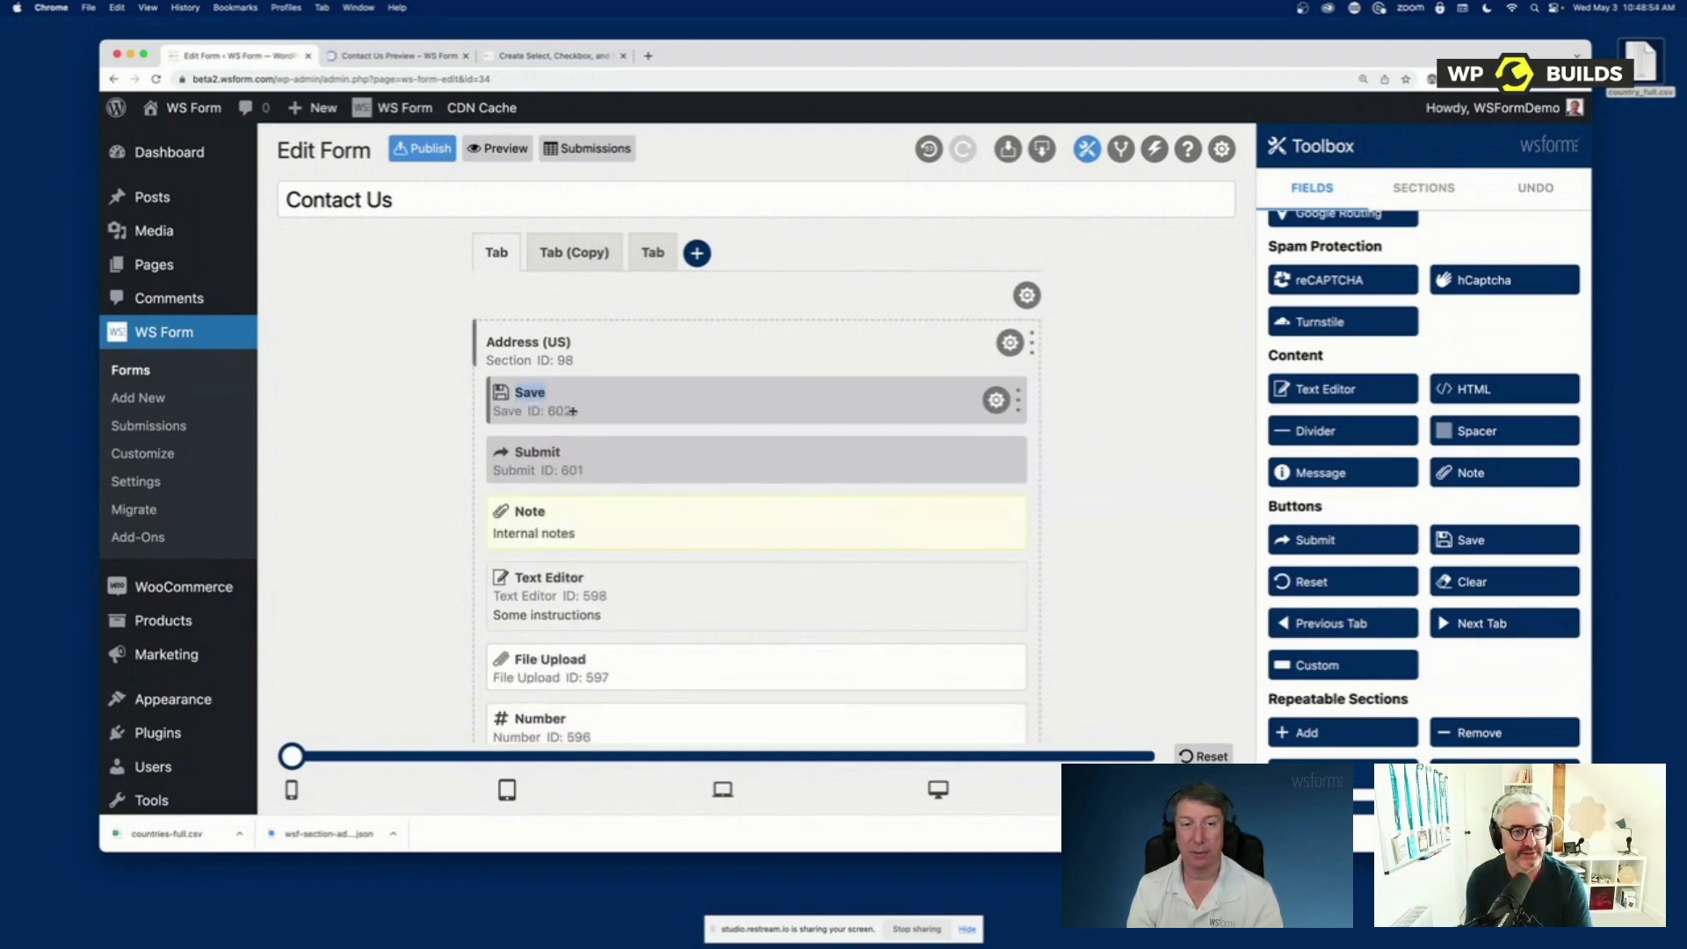
{"action": "left_click", "coordinate": [497, 148]}
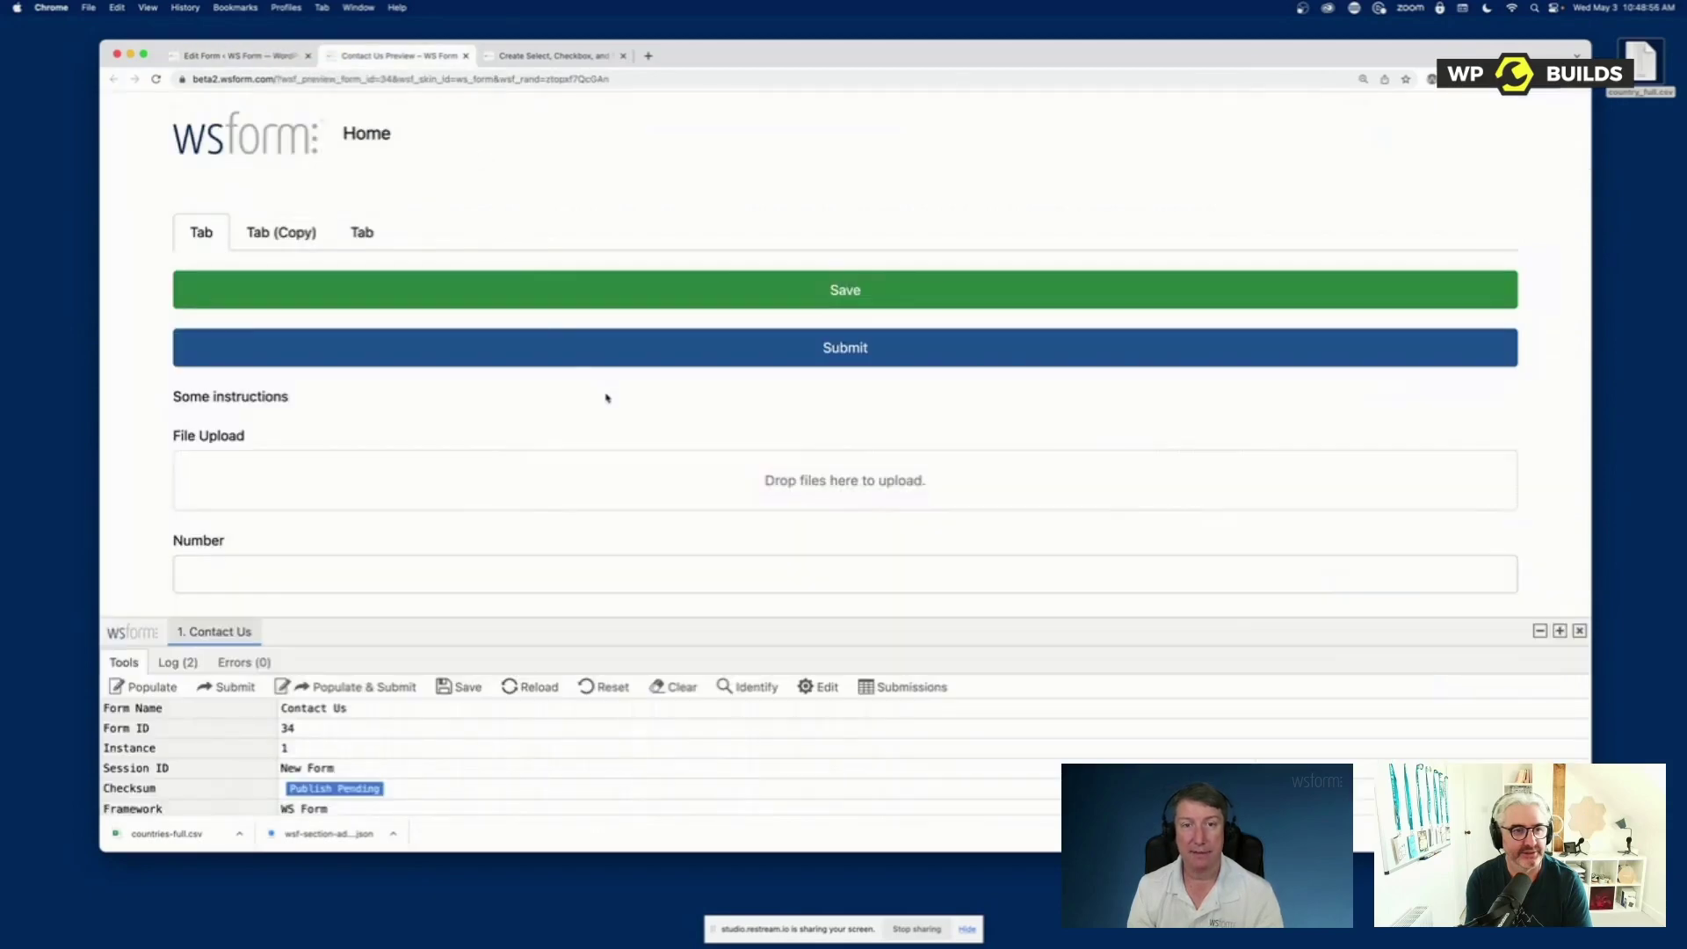
Enter 1234 in the previewed Number field, save the form progress and reload the page
{"action": "left_click", "coordinate": [378, 576]}
{"action": "type", "text": "1234"}
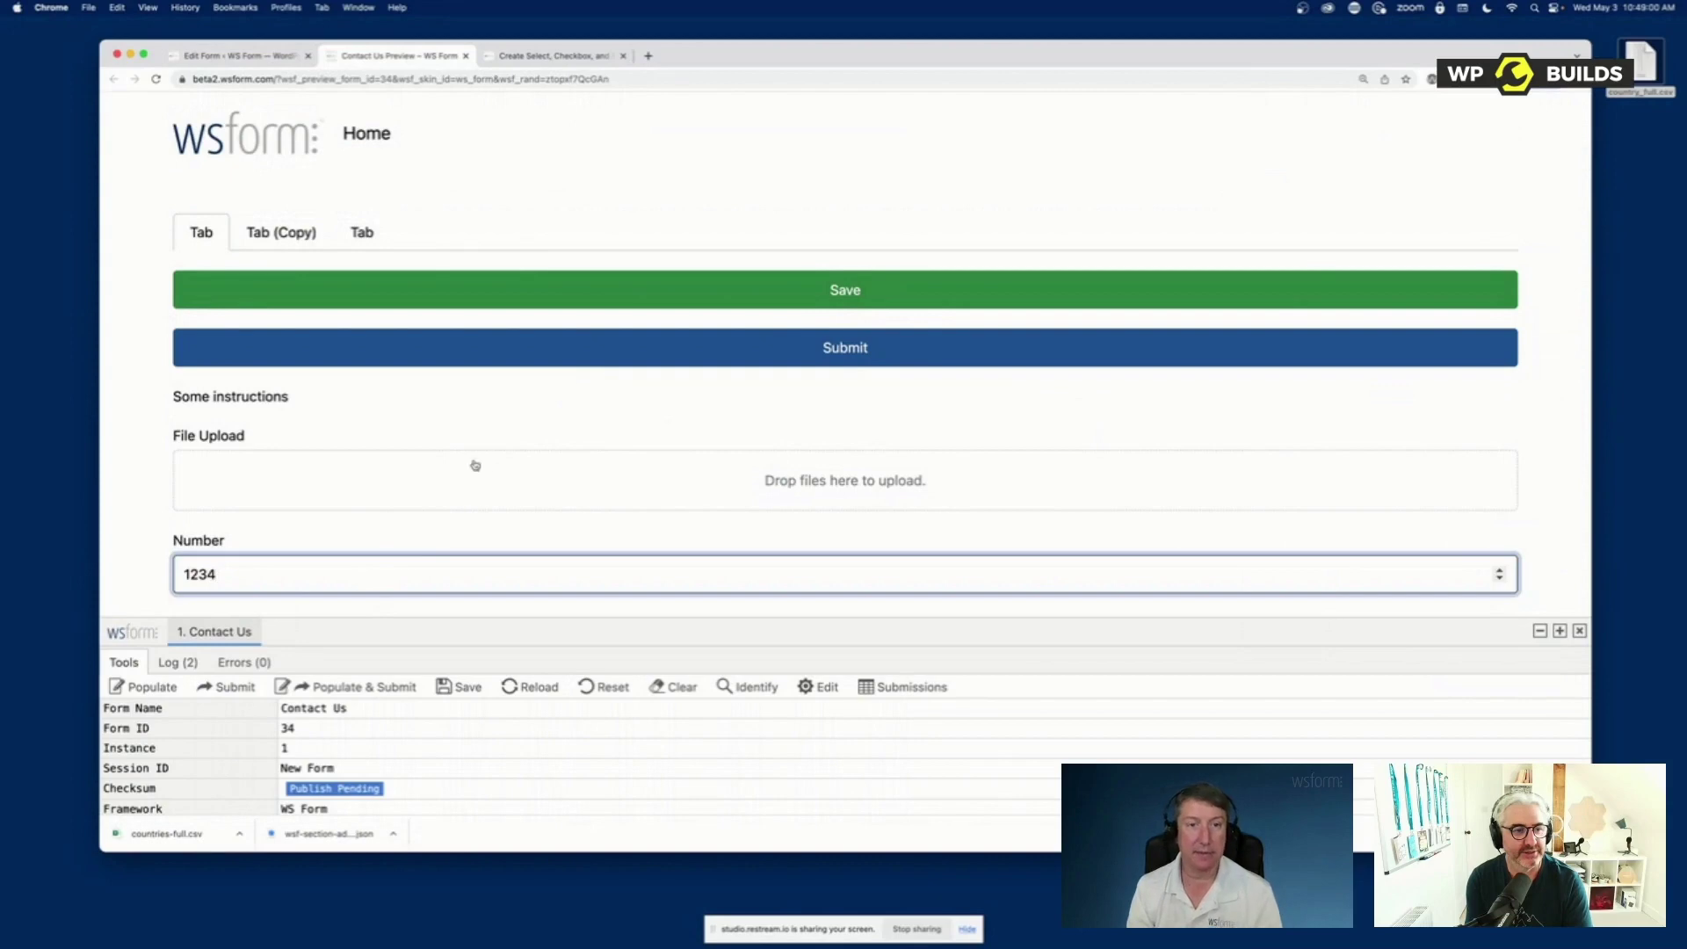
{"action": "left_click", "coordinate": [629, 304]}
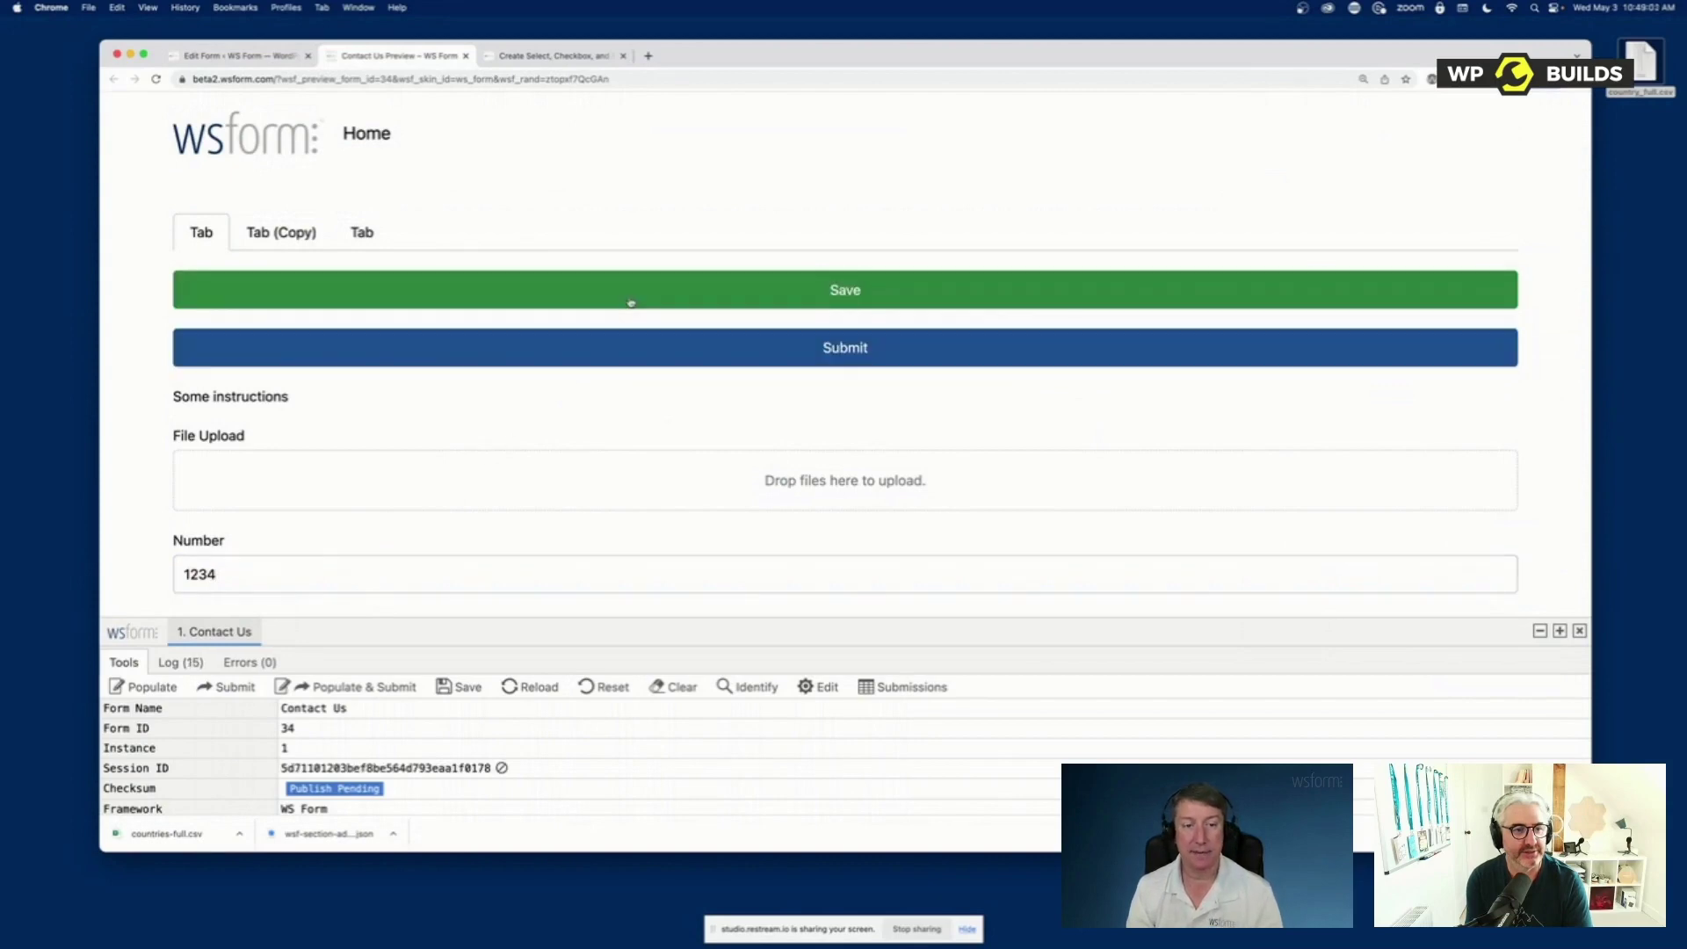
{"action": "left_click", "coordinate": [155, 79]}
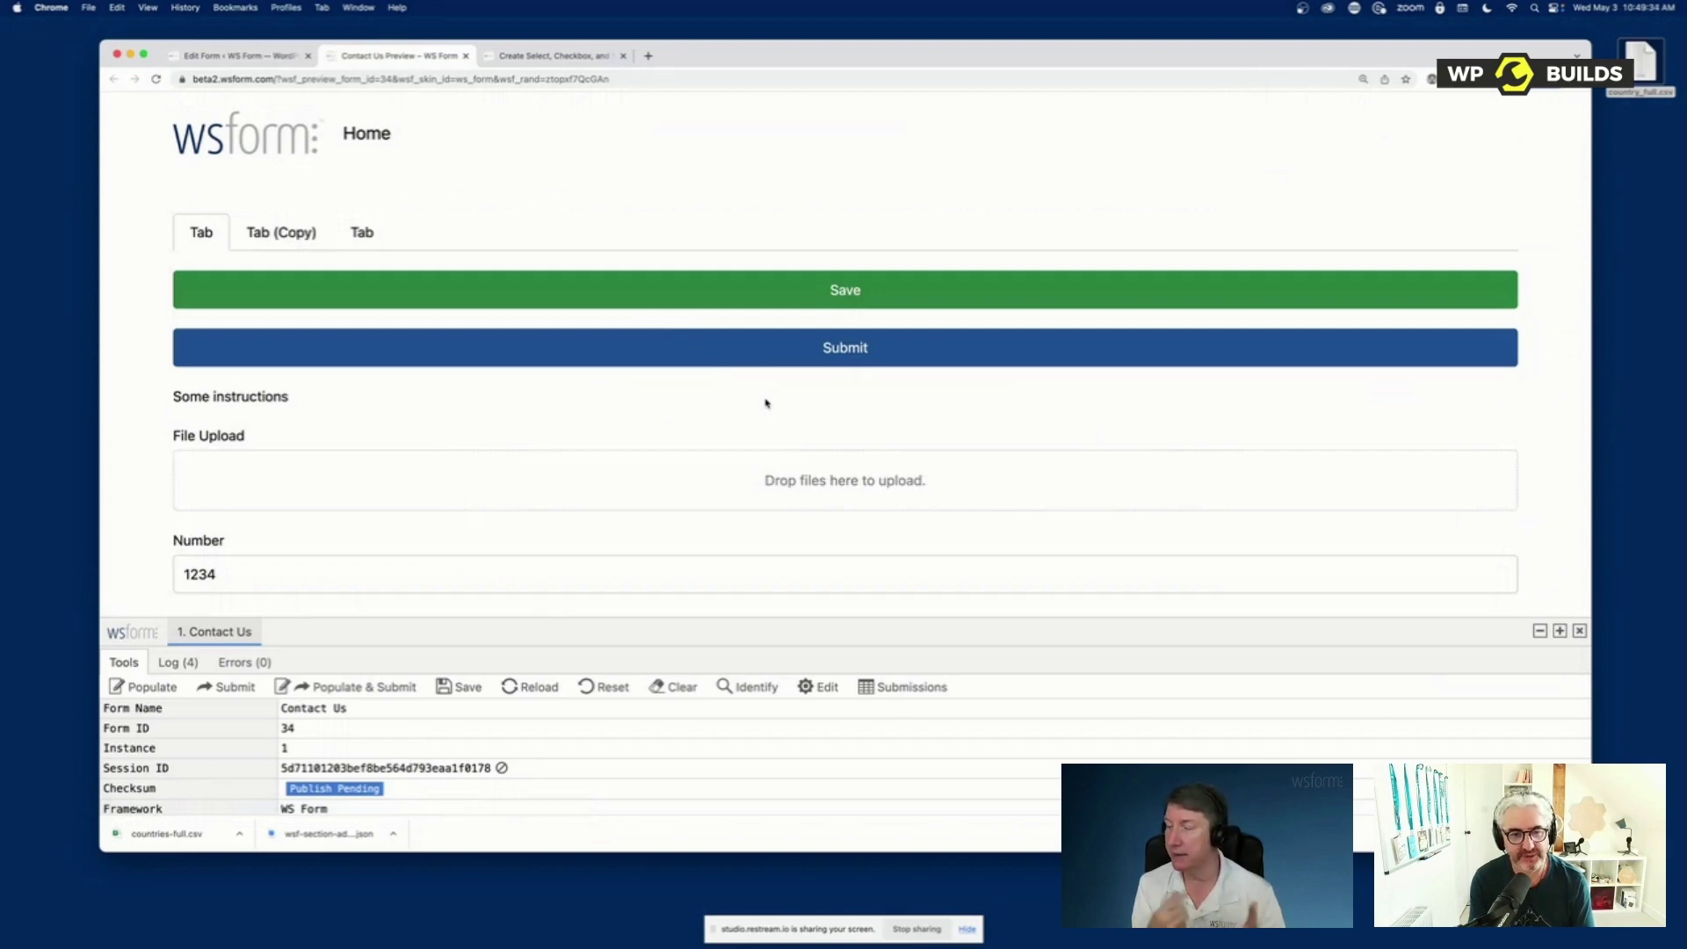
Back in the form editor, add half-width Previous Tab and Next Tab buttons side by side above Save, and open the preview
{"action": "left_click", "coordinate": [284, 59]}
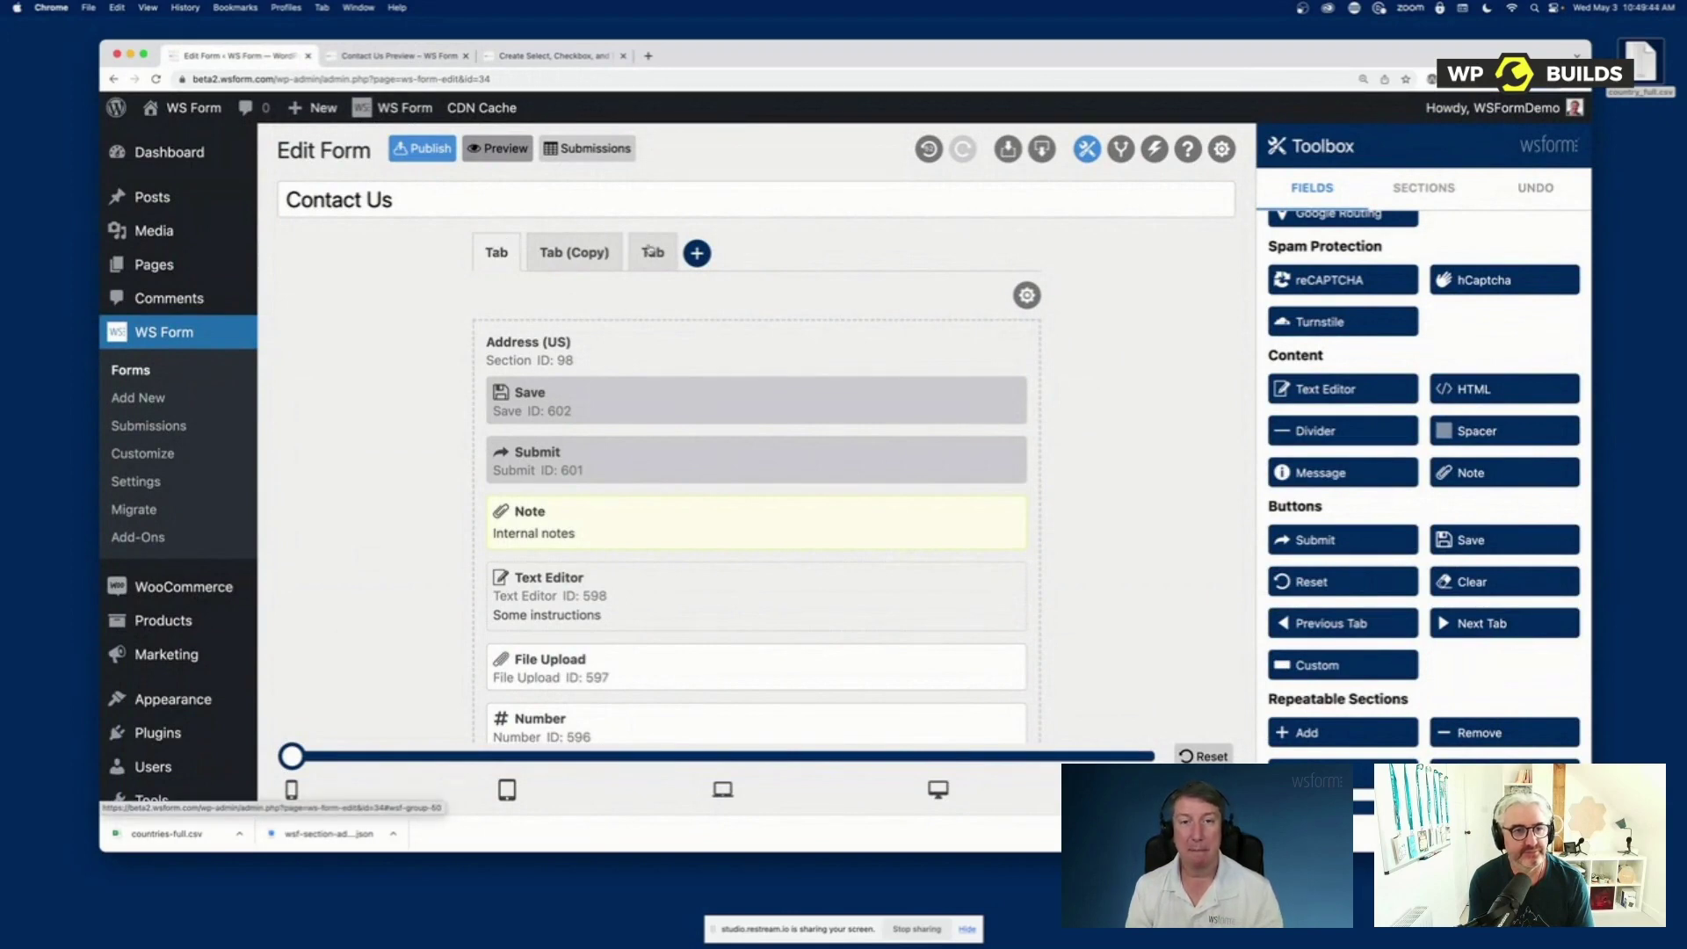
{"action": "left_click_drag", "start_coordinate": [1358, 606], "coordinate": [606, 384]}
{"action": "left_click_drag", "start_coordinate": [1001, 395], "coordinate": [743, 396]}
{"action": "left_click_drag", "start_coordinate": [1481, 623], "coordinate": [773, 454]}
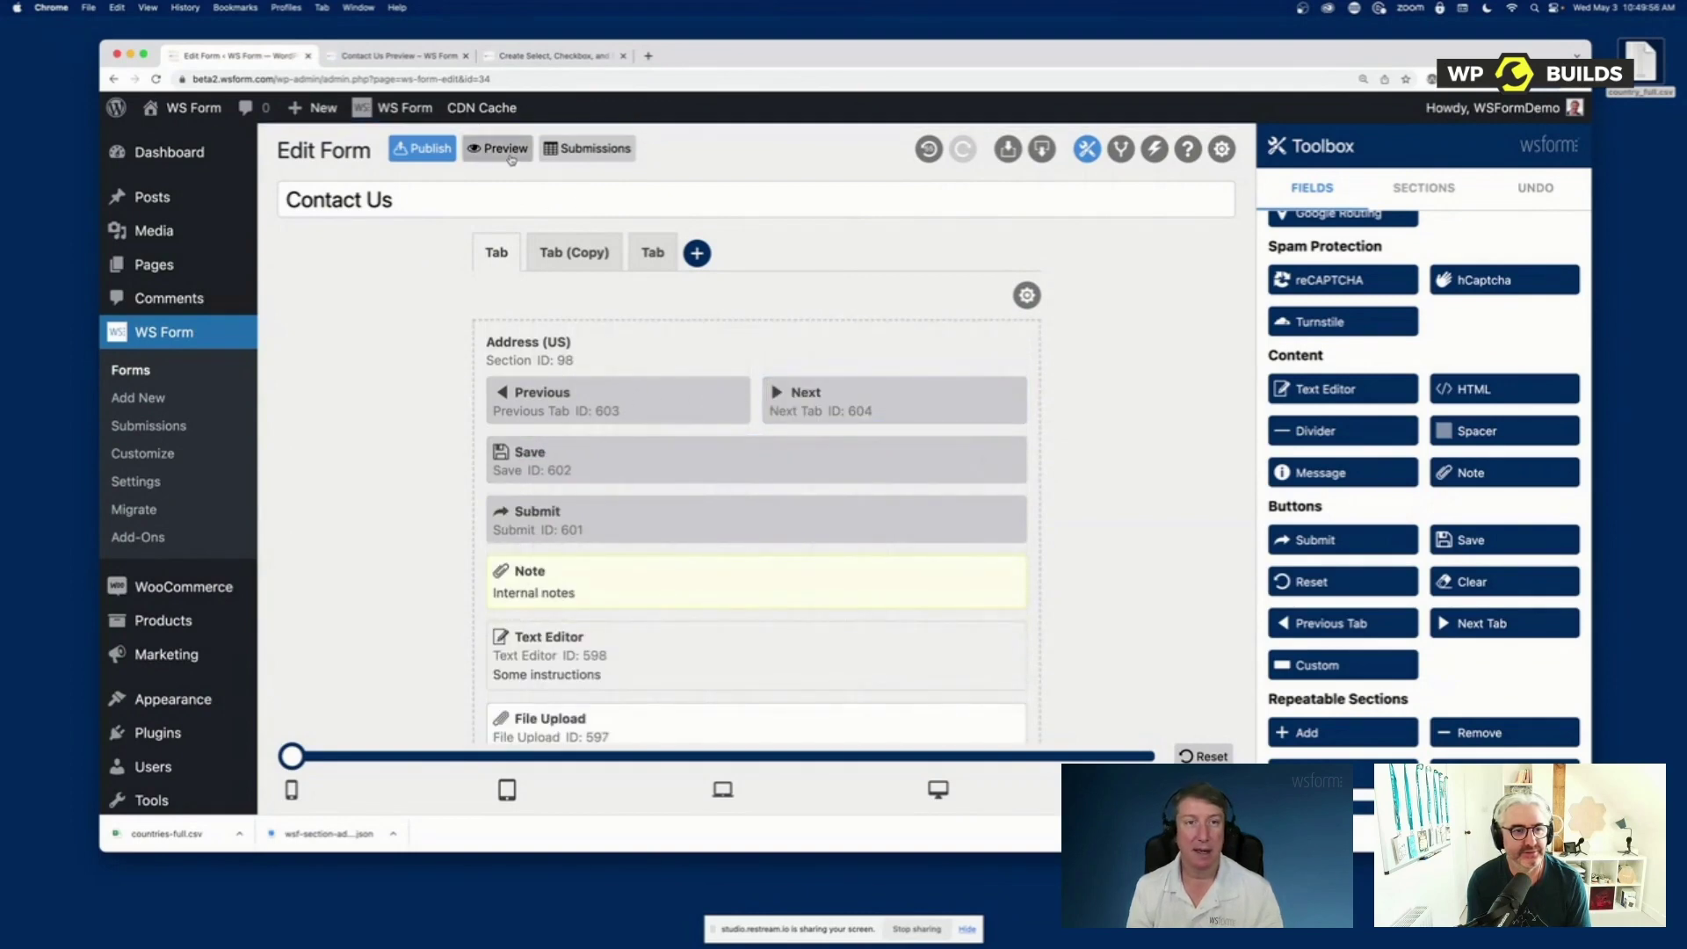
{"action": "left_click", "coordinate": [424, 57]}
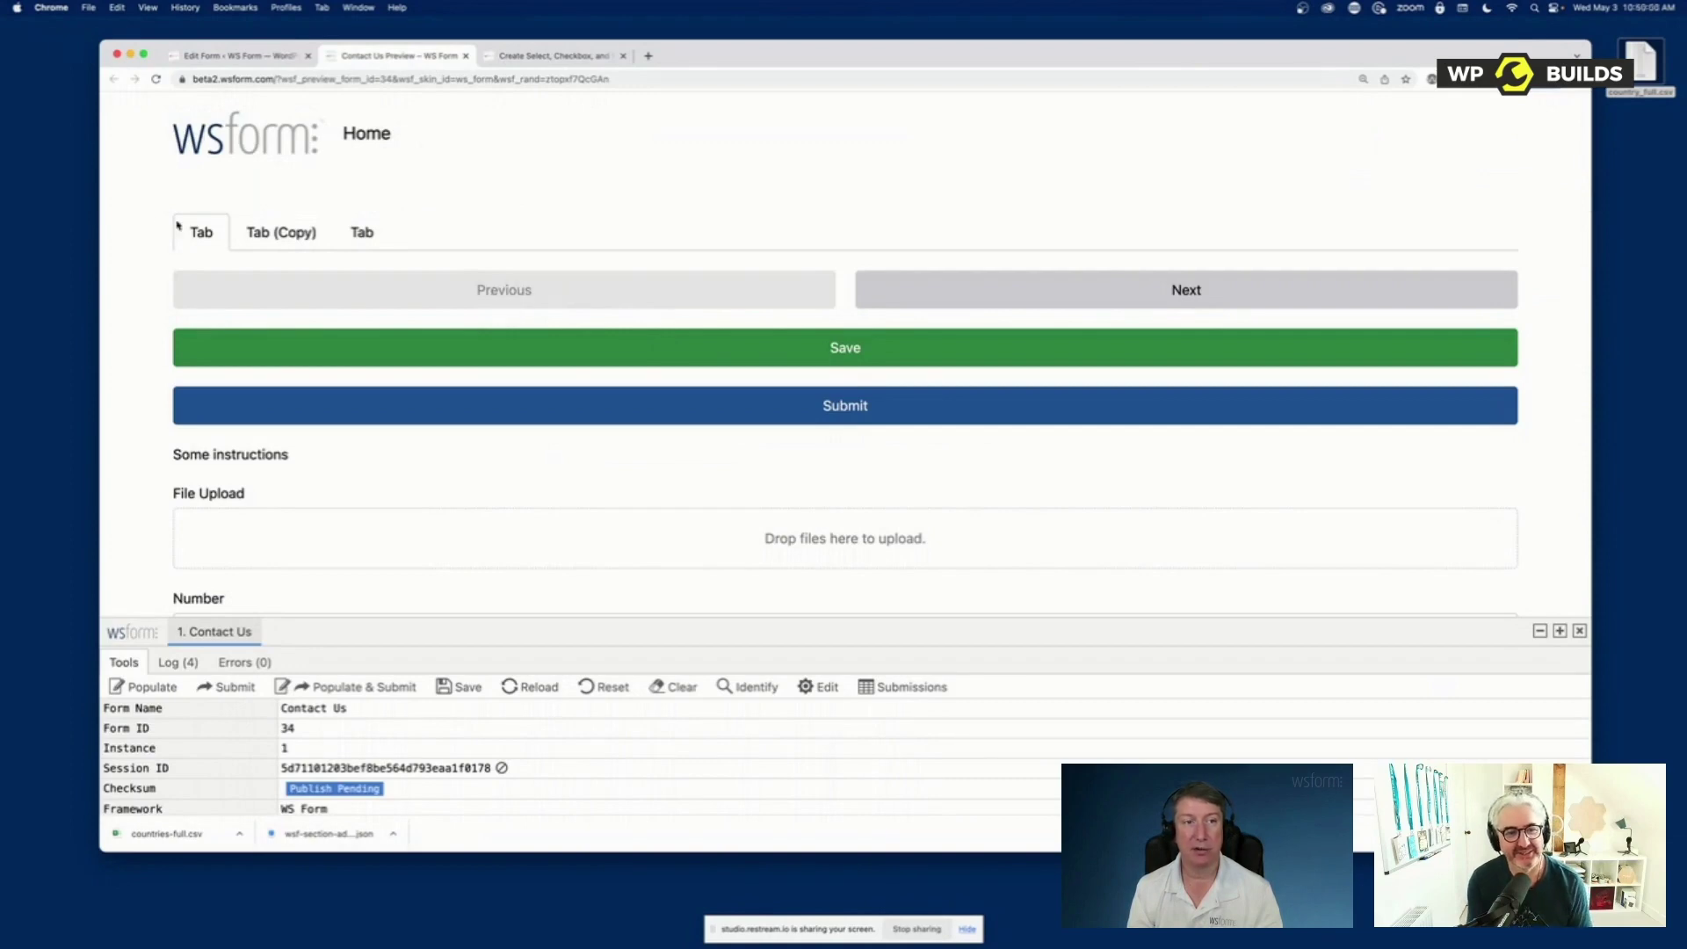
Test the Next button in the form preview and return to the first tab
{"action": "left_click", "coordinate": [1149, 289]}
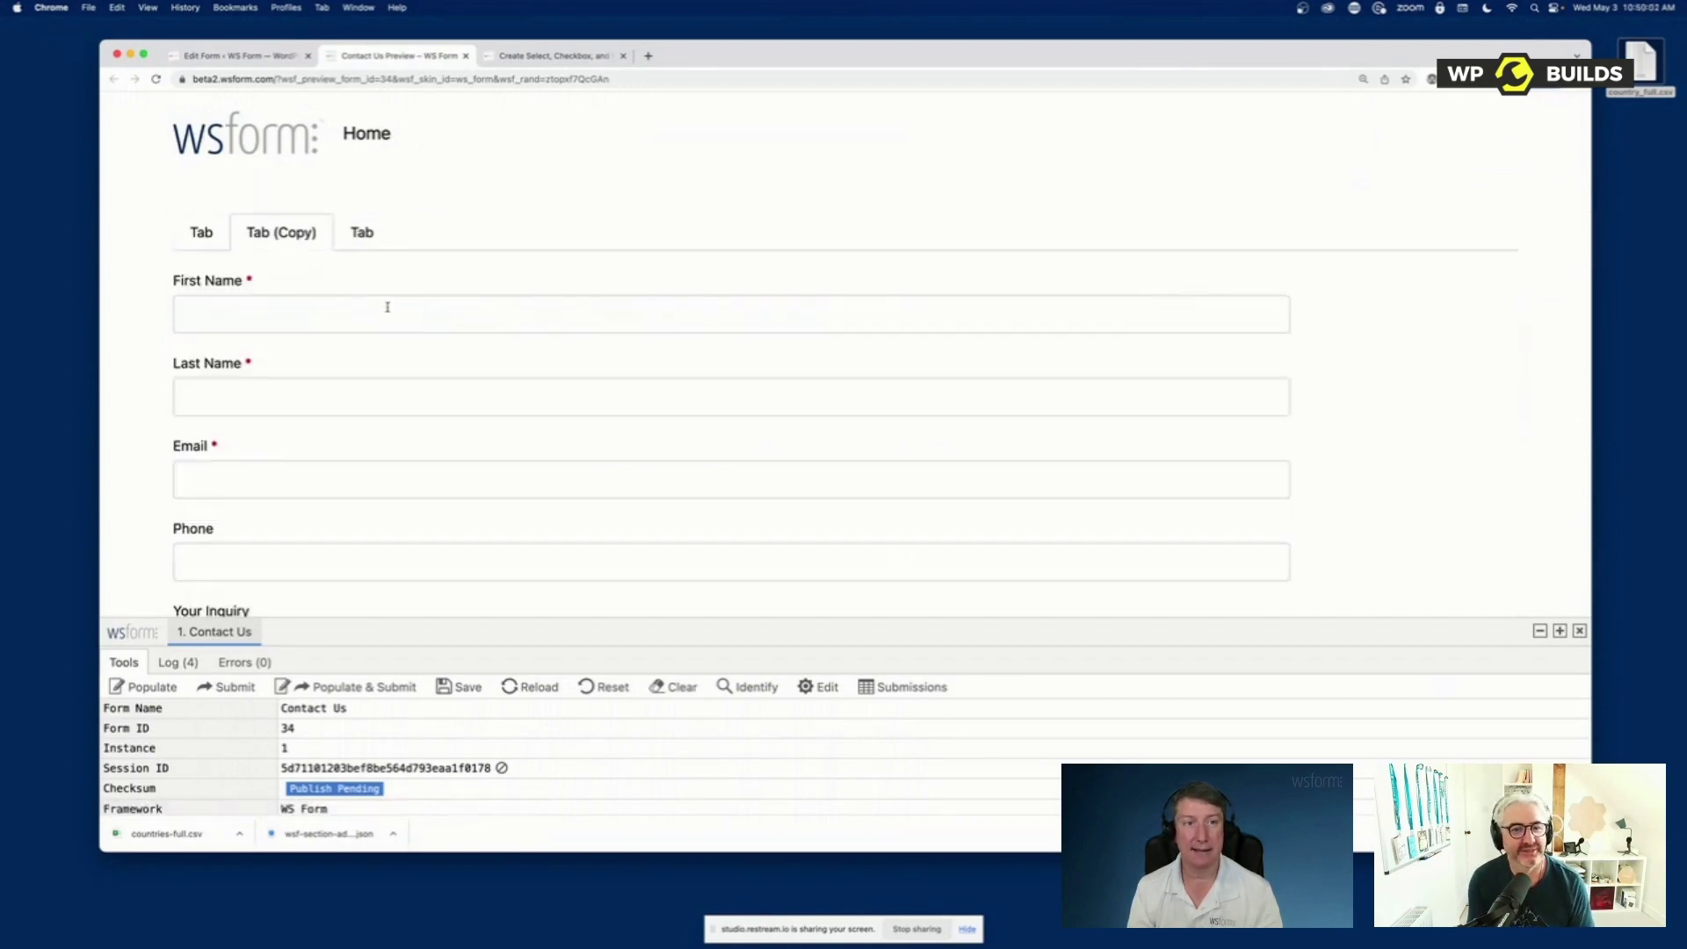
{"action": "left_click", "coordinate": [222, 234]}
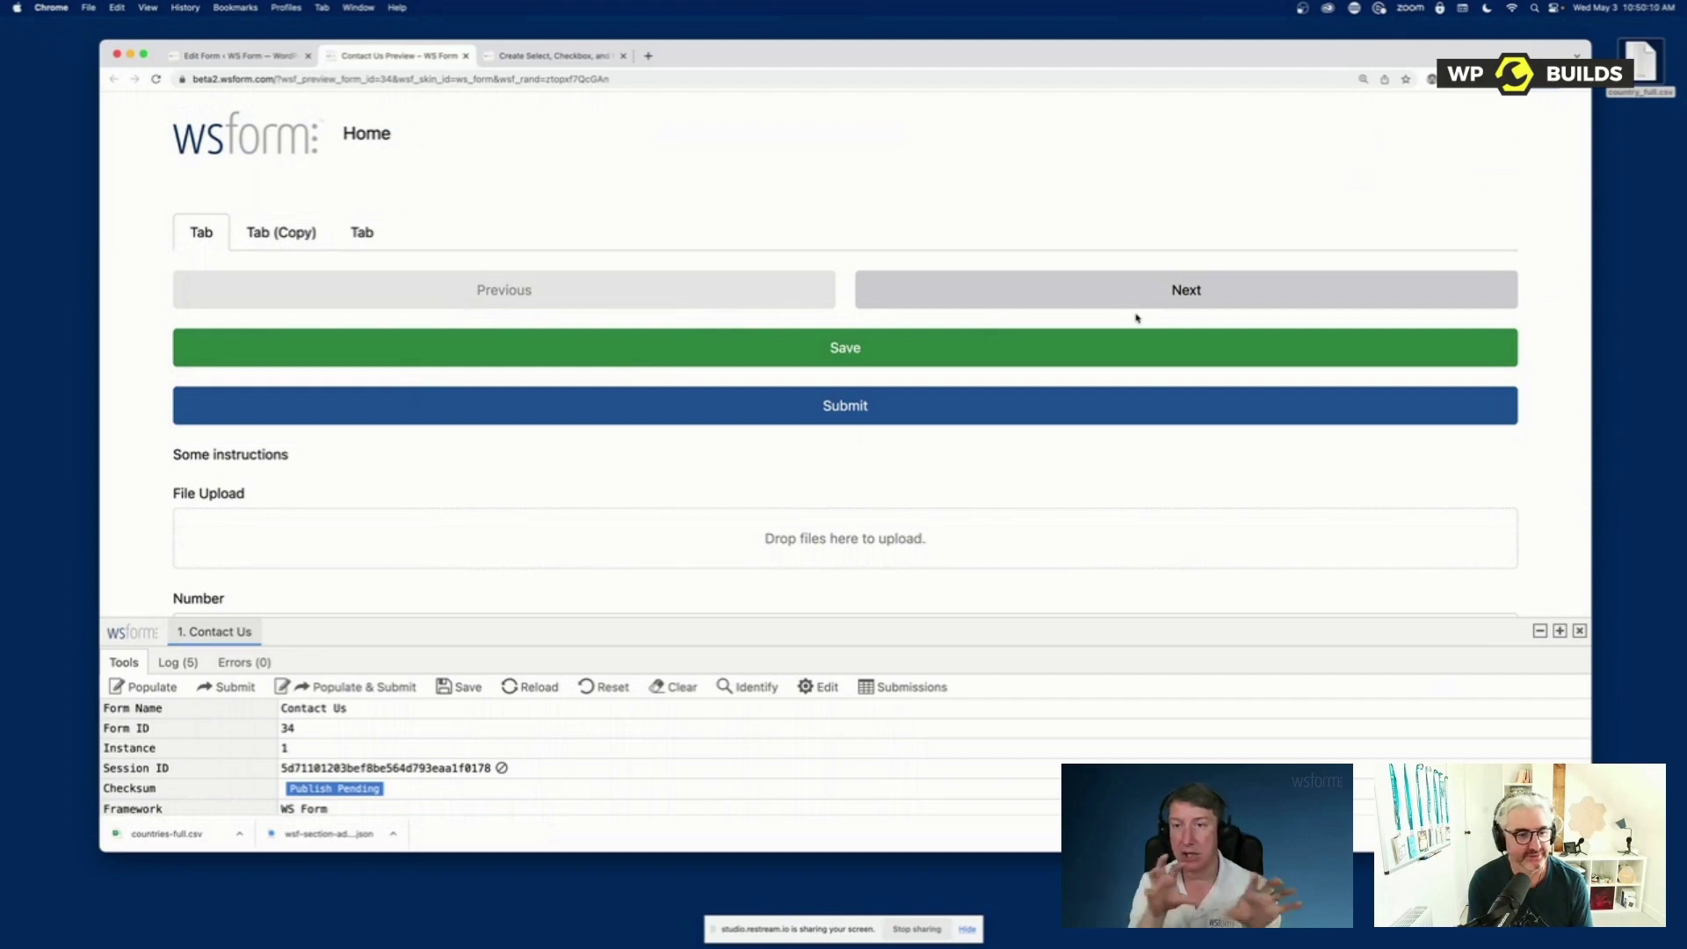
In the form editor, make the Address Line1 and City fields required, and check them in the form preview
{"action": "left_click", "coordinate": [246, 55]}
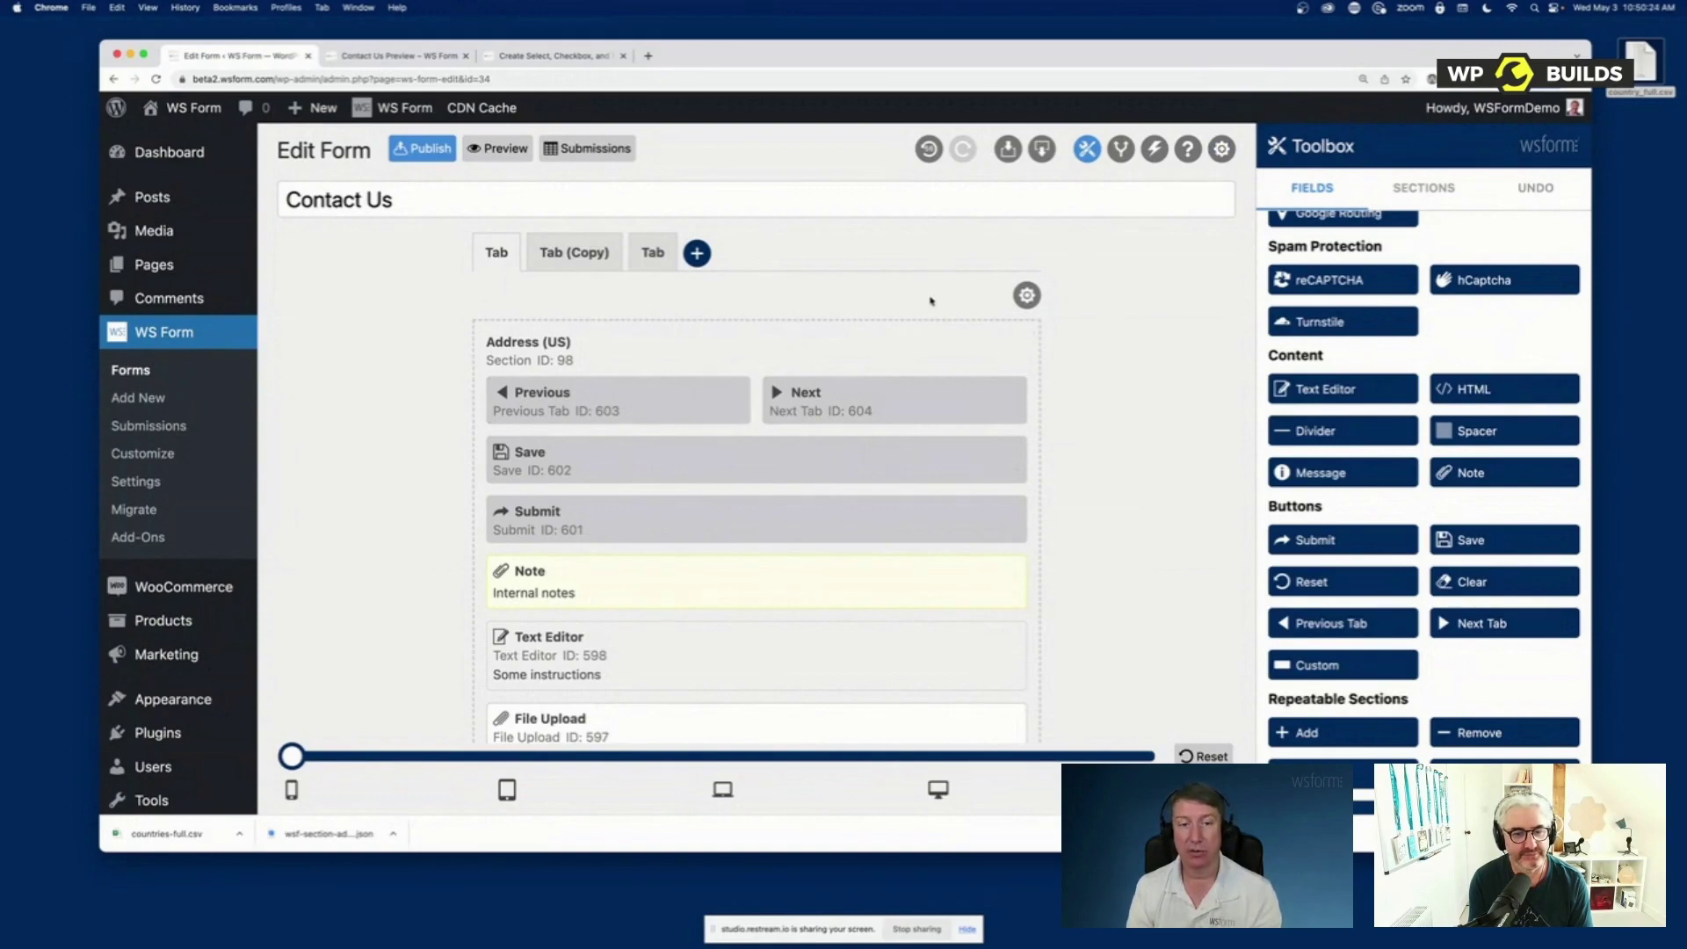
{"action": "scroll", "coordinate": [884, 438], "scroll_direction": "down", "scroll_amount": 5}
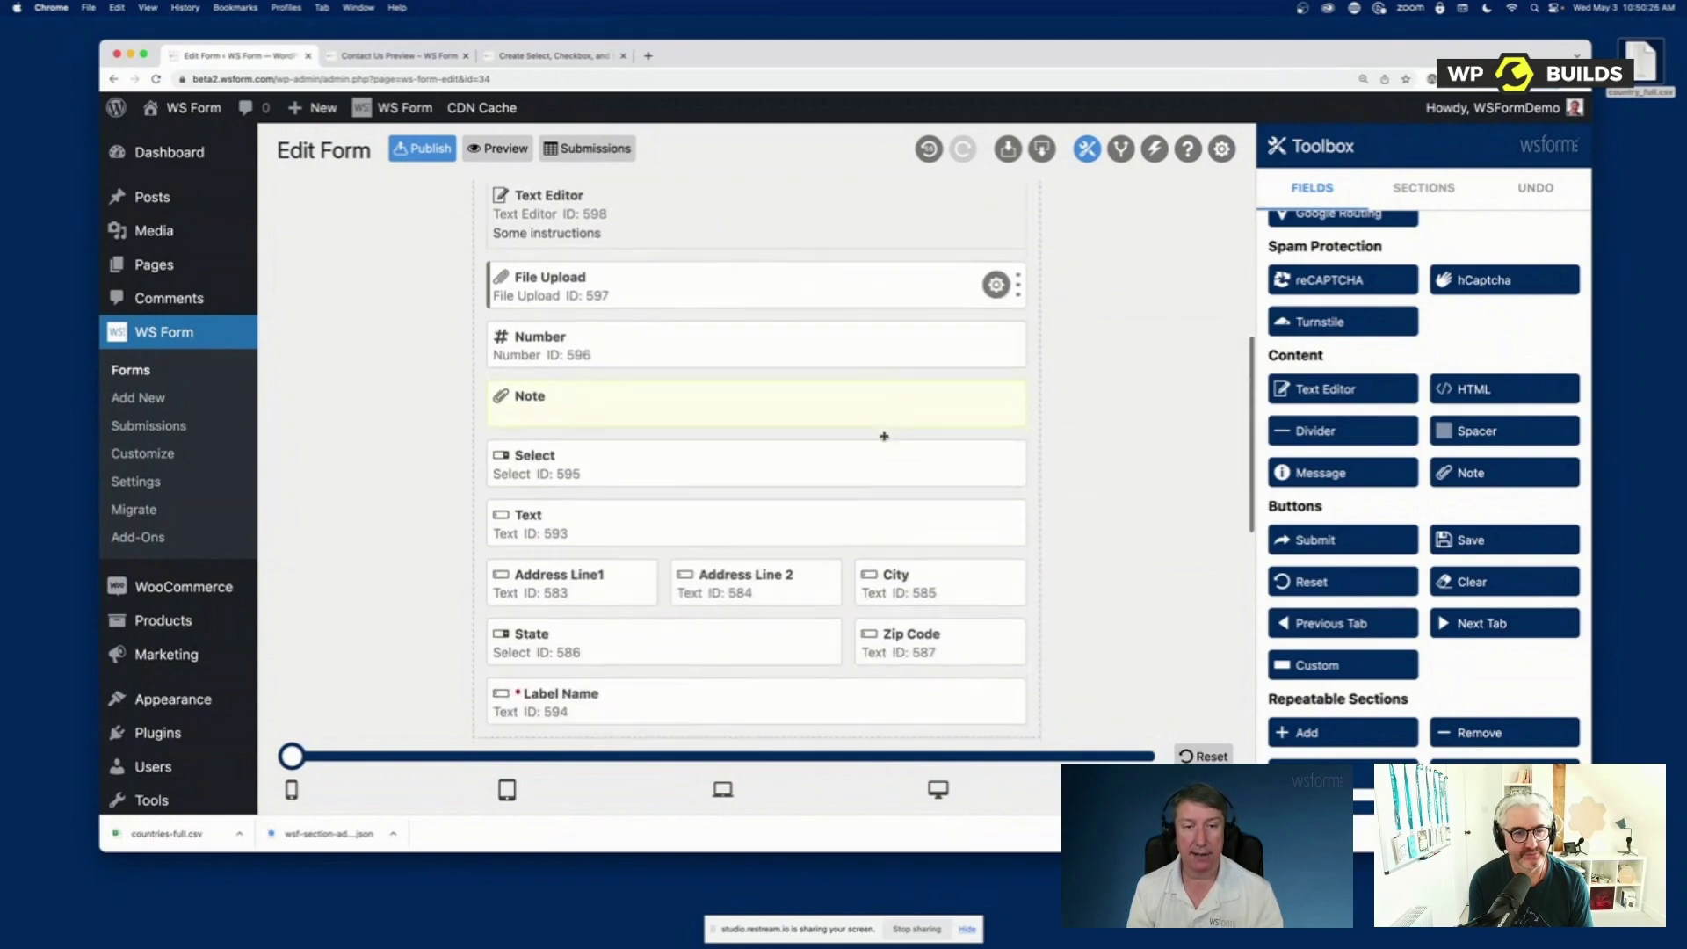
{"action": "left_click", "coordinate": [628, 561]}
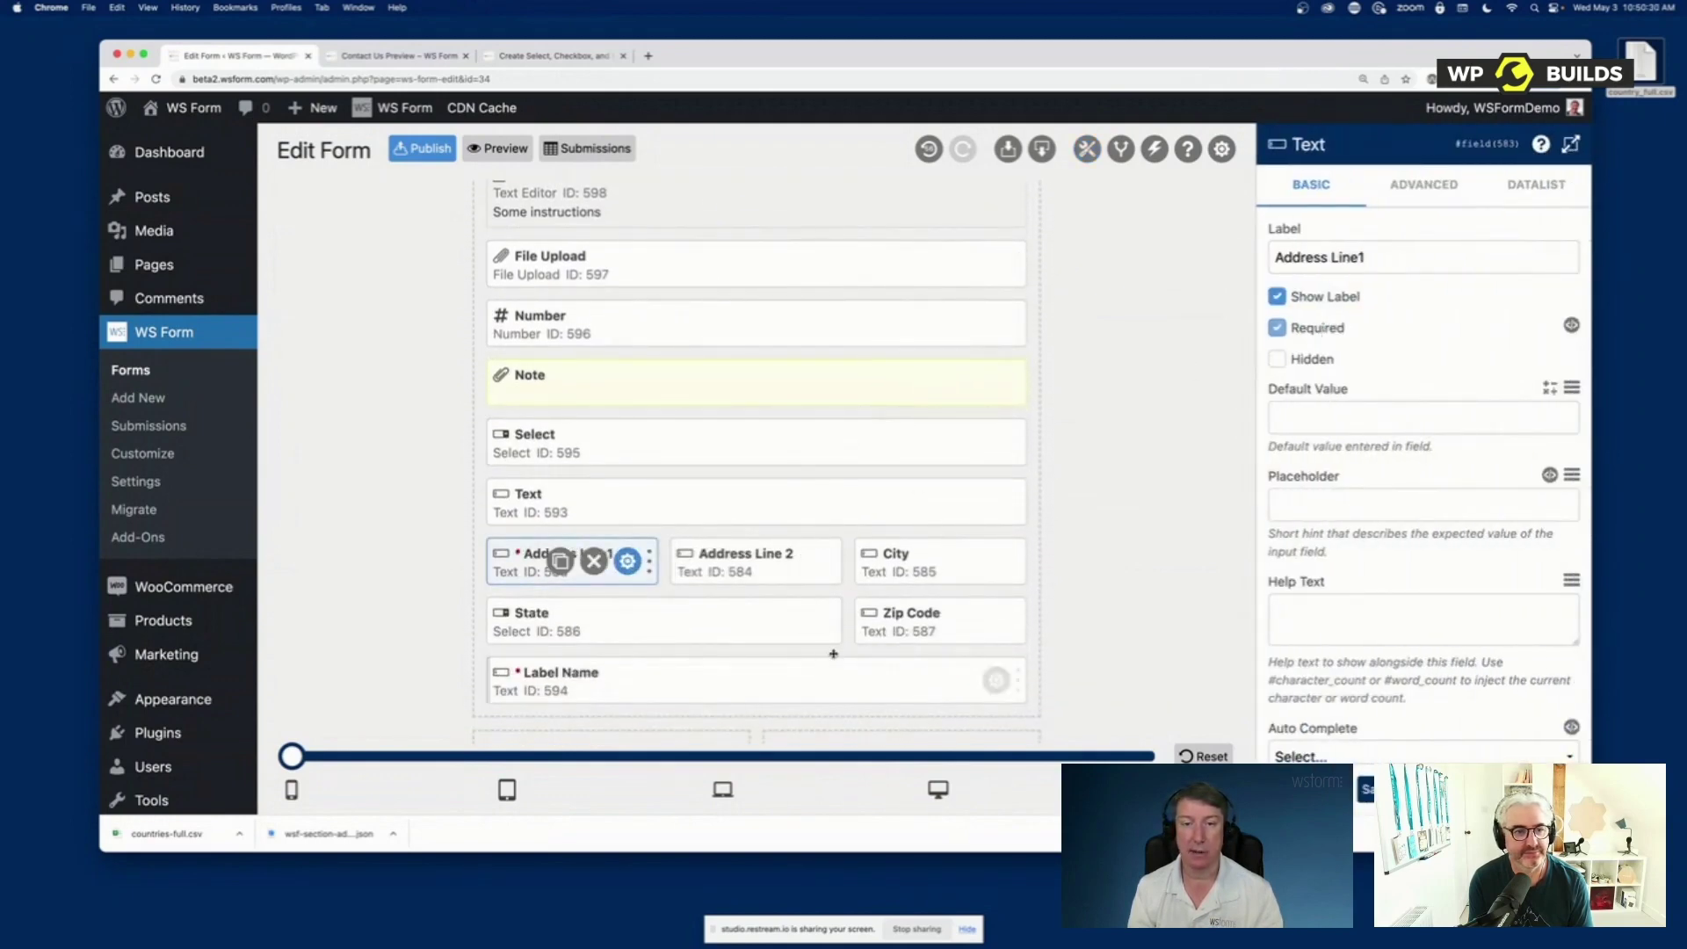
{"action": "left_click", "coordinate": [995, 560]}
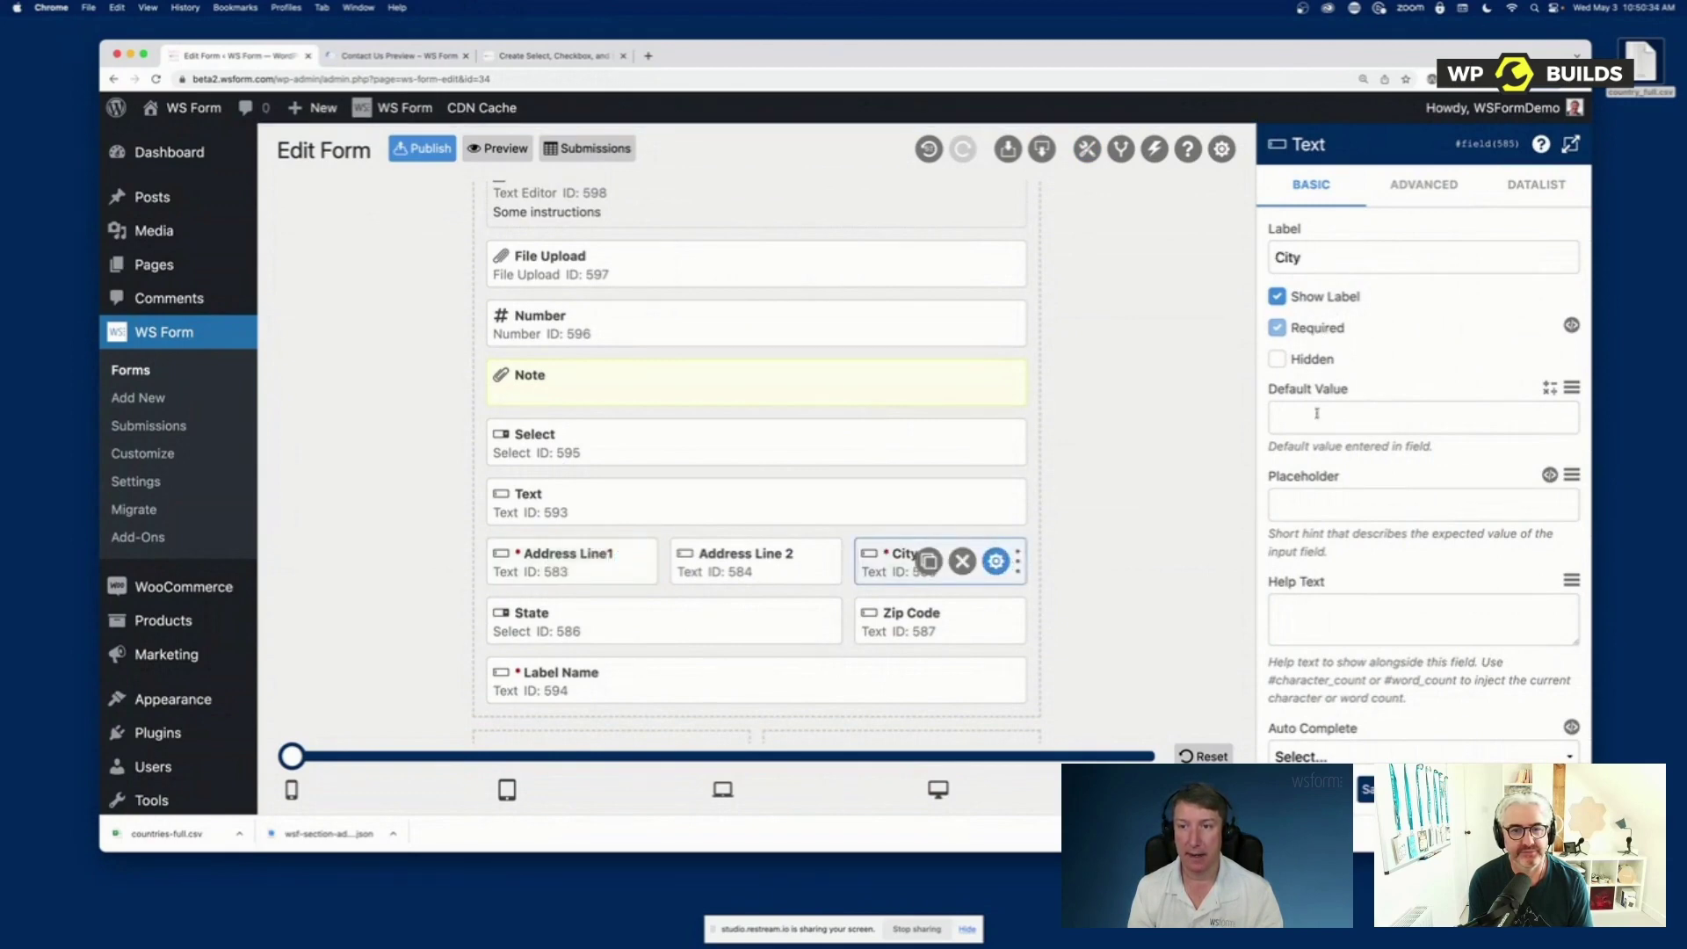
{"action": "key", "text": "Escape"}
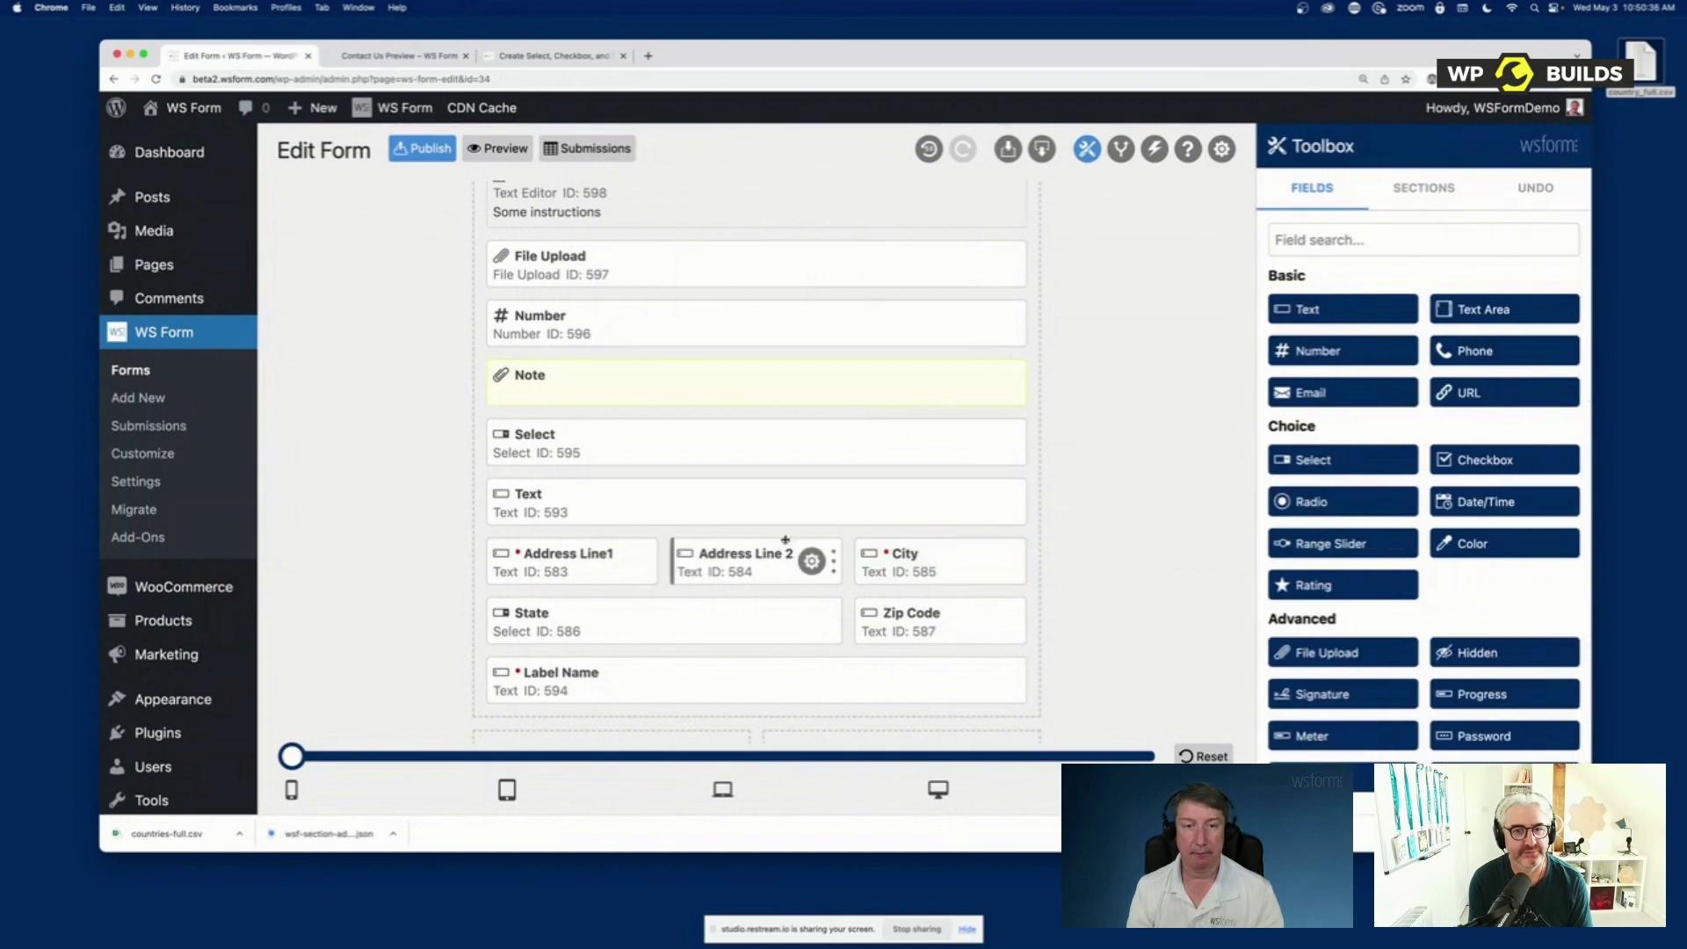
{"action": "left_click", "coordinate": [408, 59]}
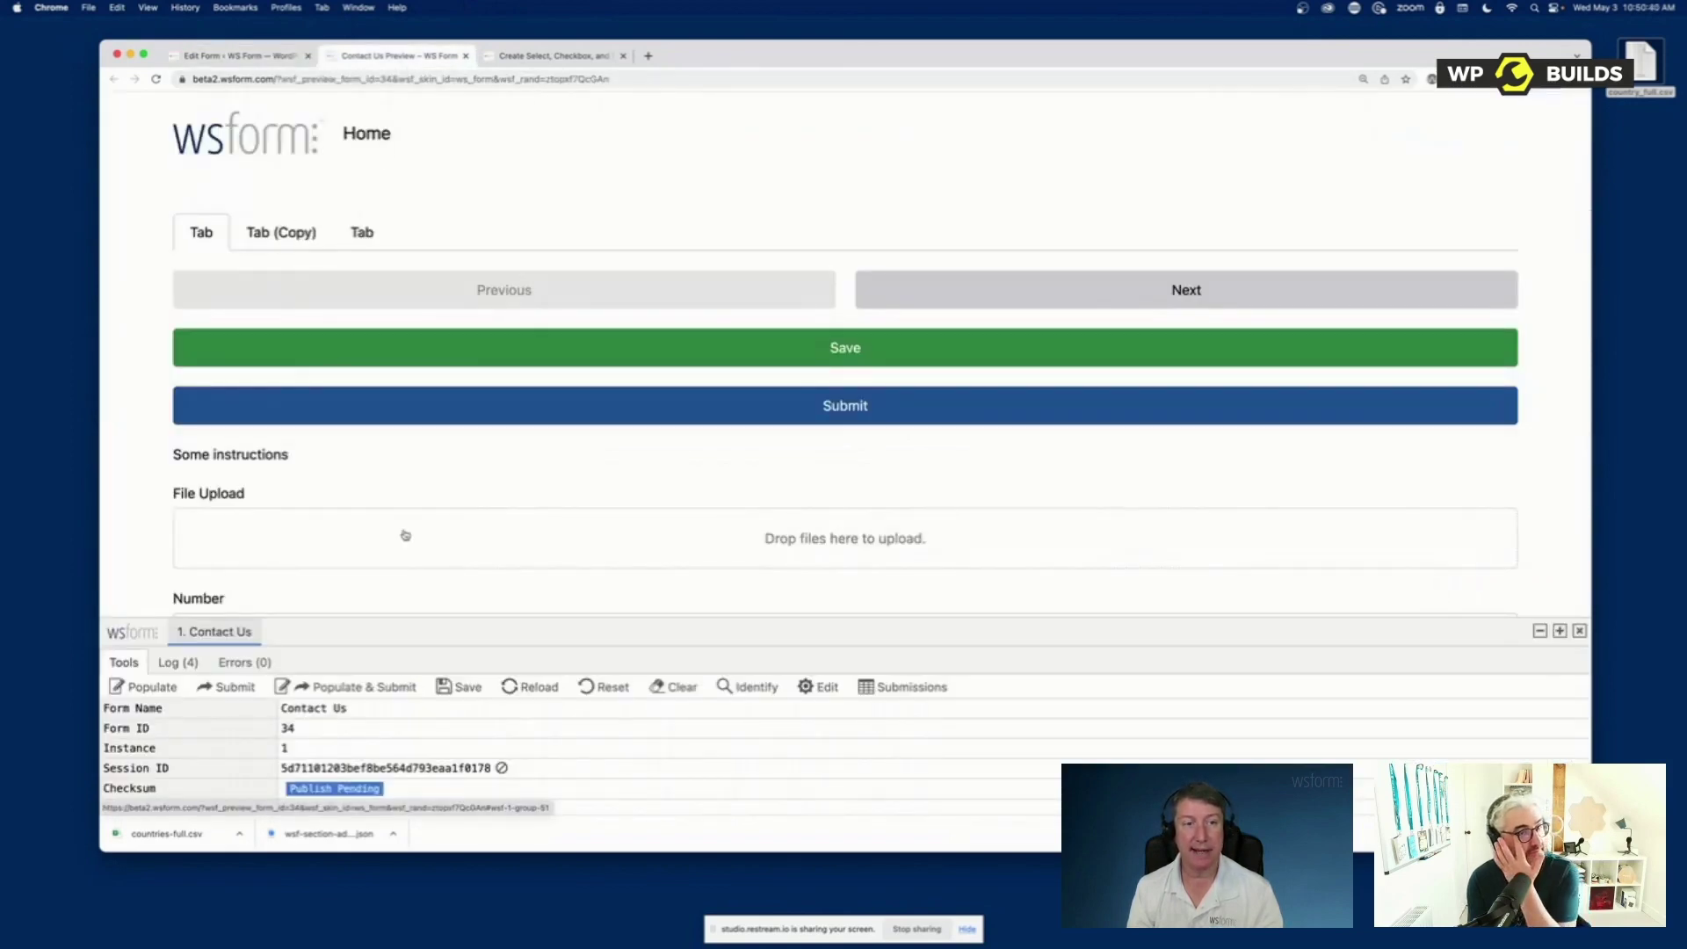
{"action": "scroll", "coordinate": [404, 532], "scroll_direction": "down", "scroll_amount": 5}
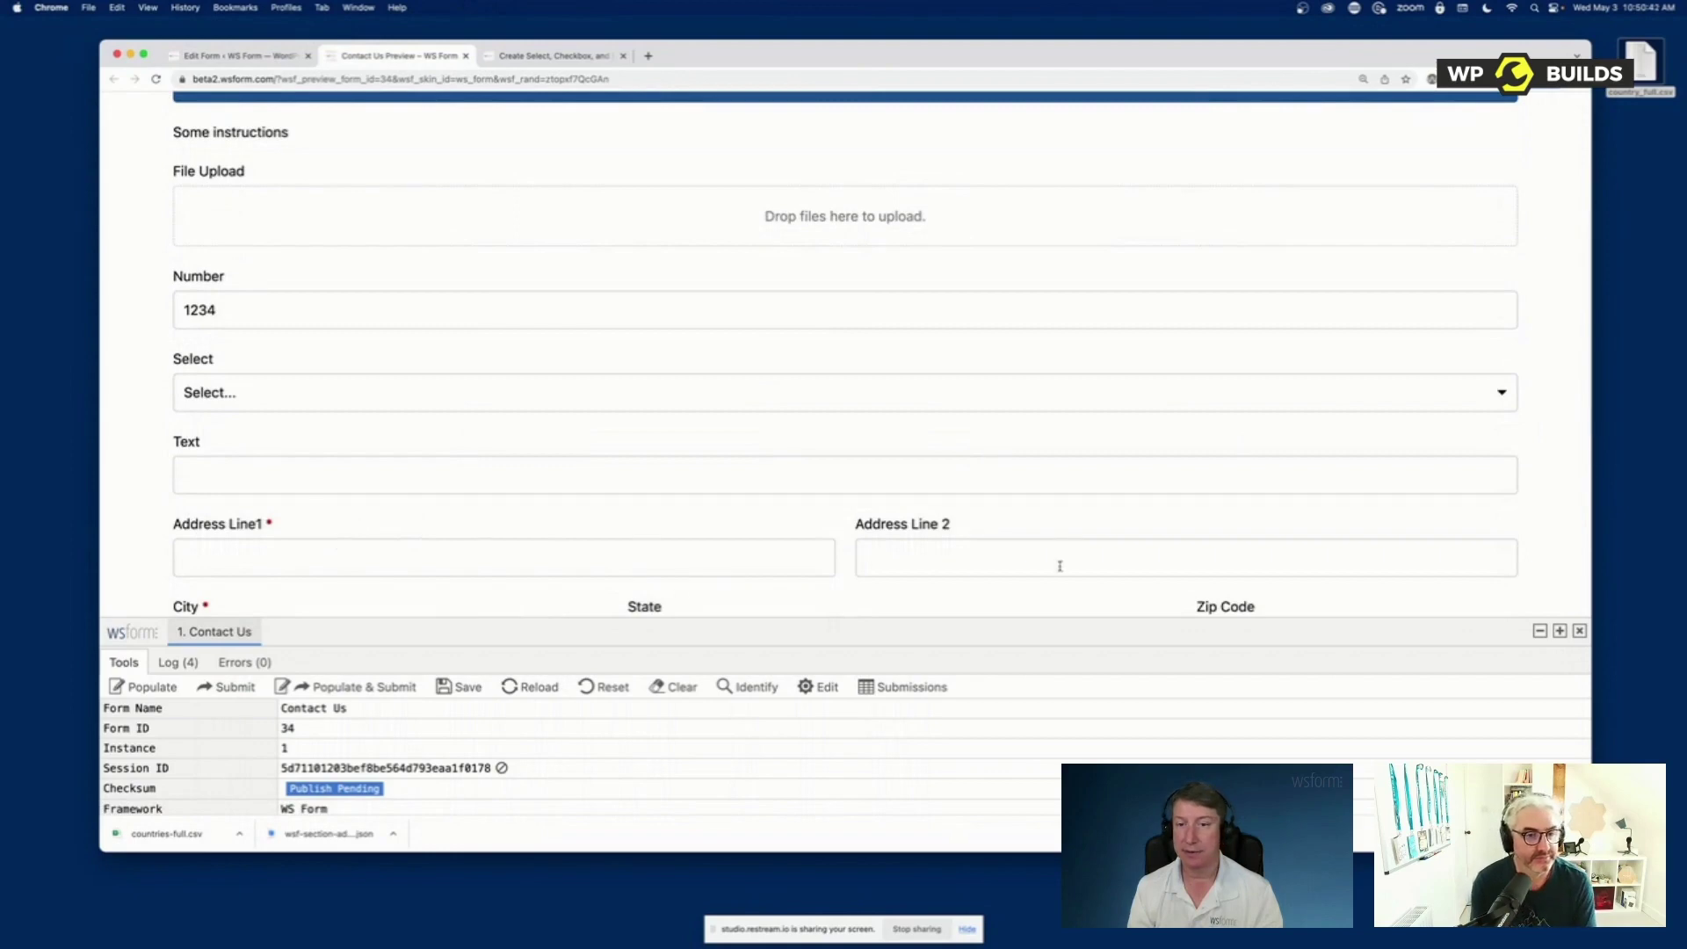
{"action": "scroll", "coordinate": [782, 439], "scroll_direction": "up", "scroll_amount": 5}
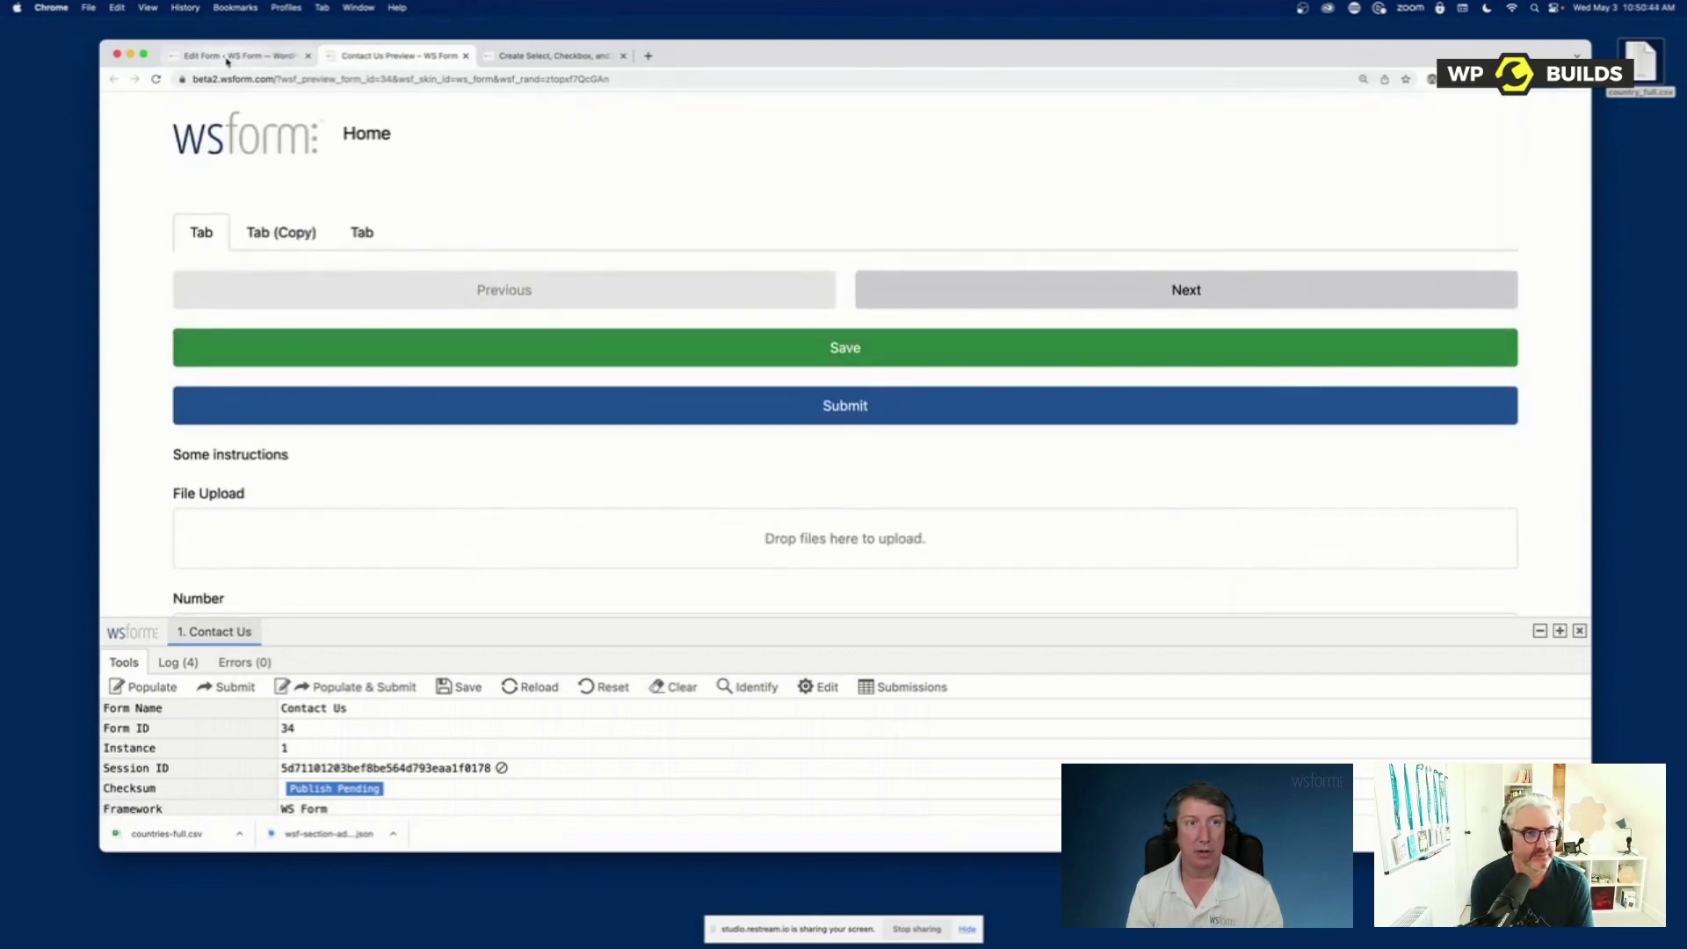
Enable Tab Validation in the form settings and check the tabs and required fields in the form preview
{"action": "left_click", "coordinate": [234, 56]}
{"action": "left_click", "coordinate": [1220, 151]}
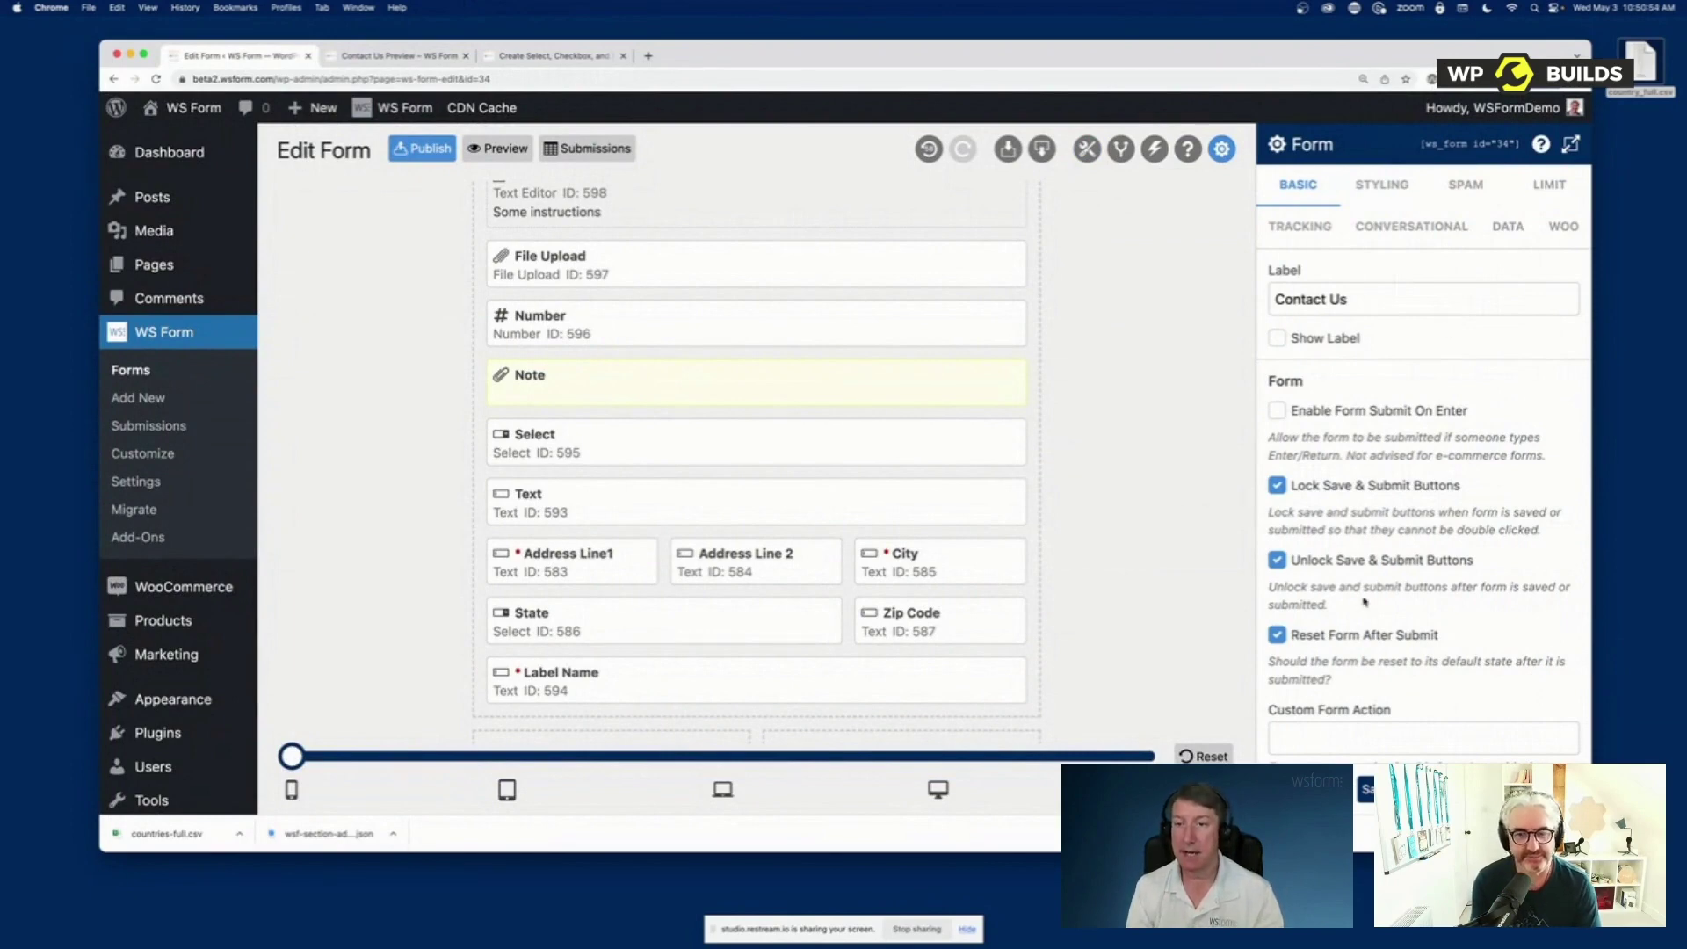
{"action": "scroll", "coordinate": [1344, 580], "scroll_direction": "down", "scroll_amount": 5}
{"action": "scroll", "coordinate": [1366, 572], "scroll_direction": "down", "scroll_amount": 5}
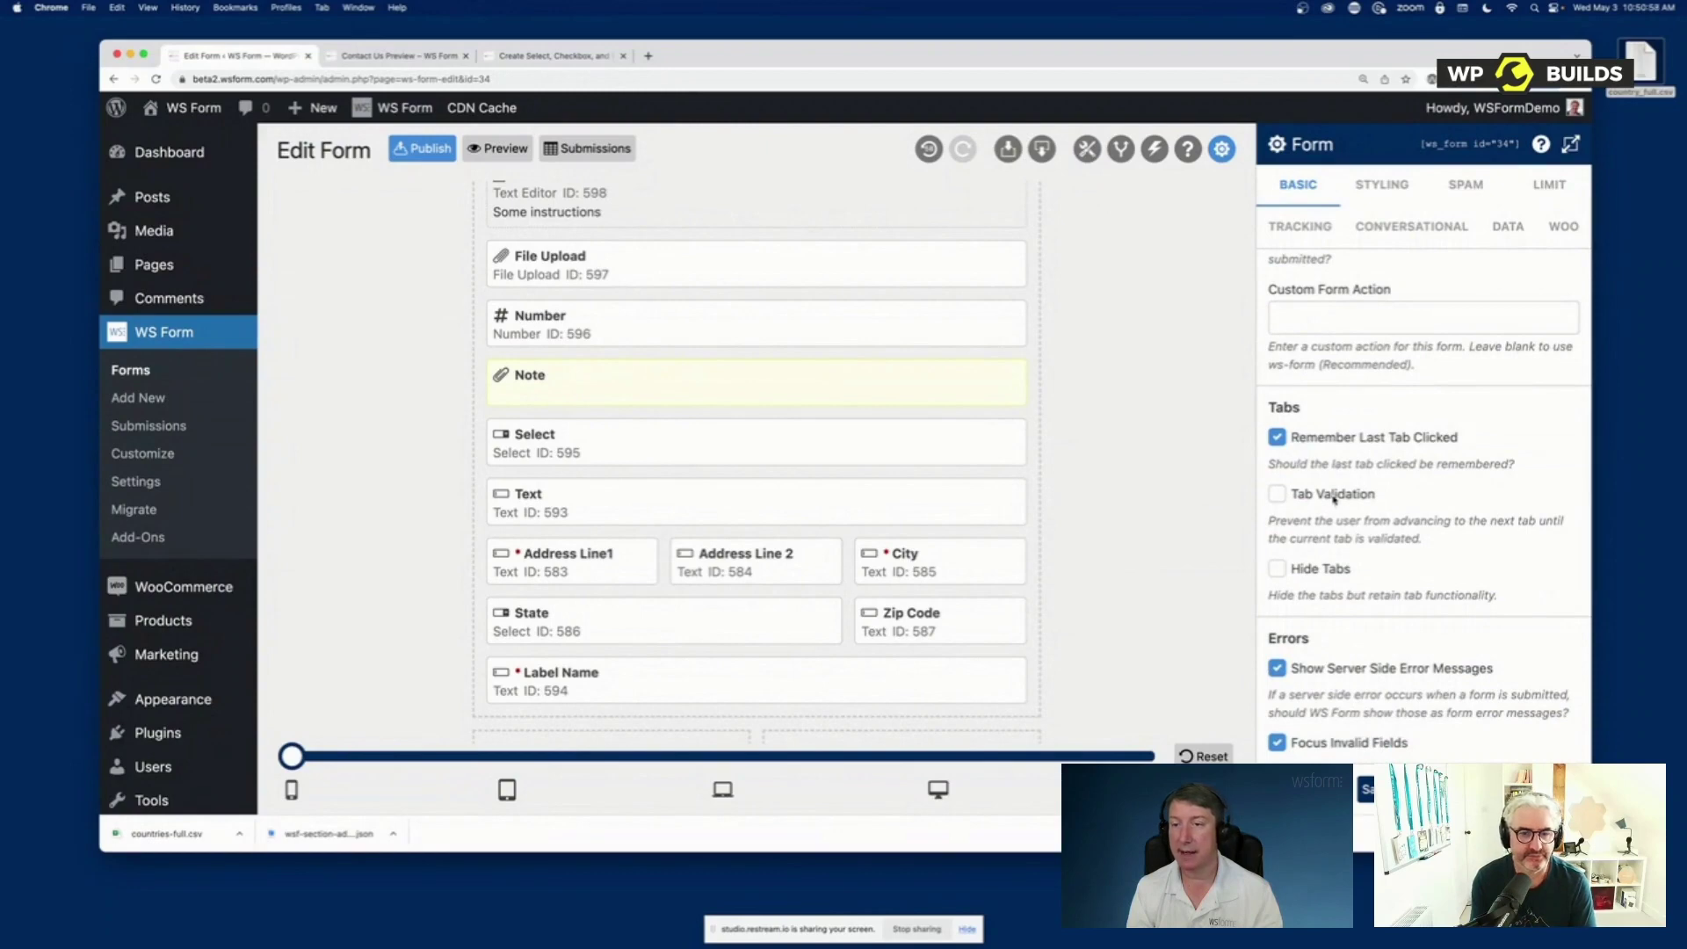
{"action": "left_click", "coordinate": [1333, 494]}
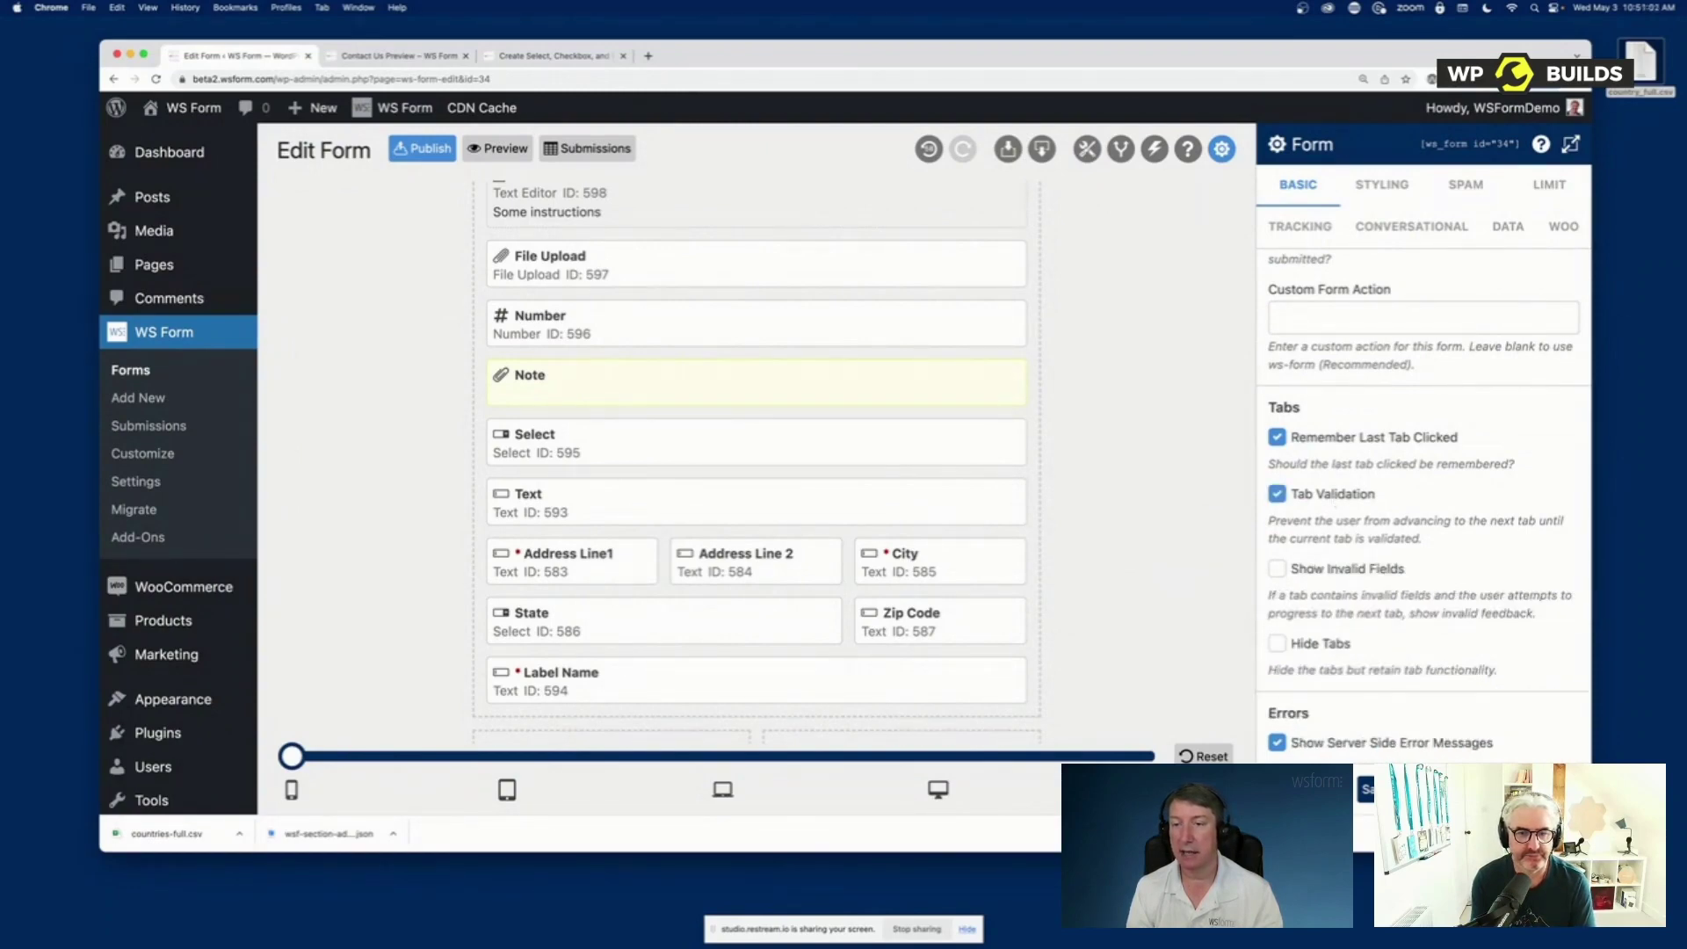
{"action": "left_click", "coordinate": [397, 56]}
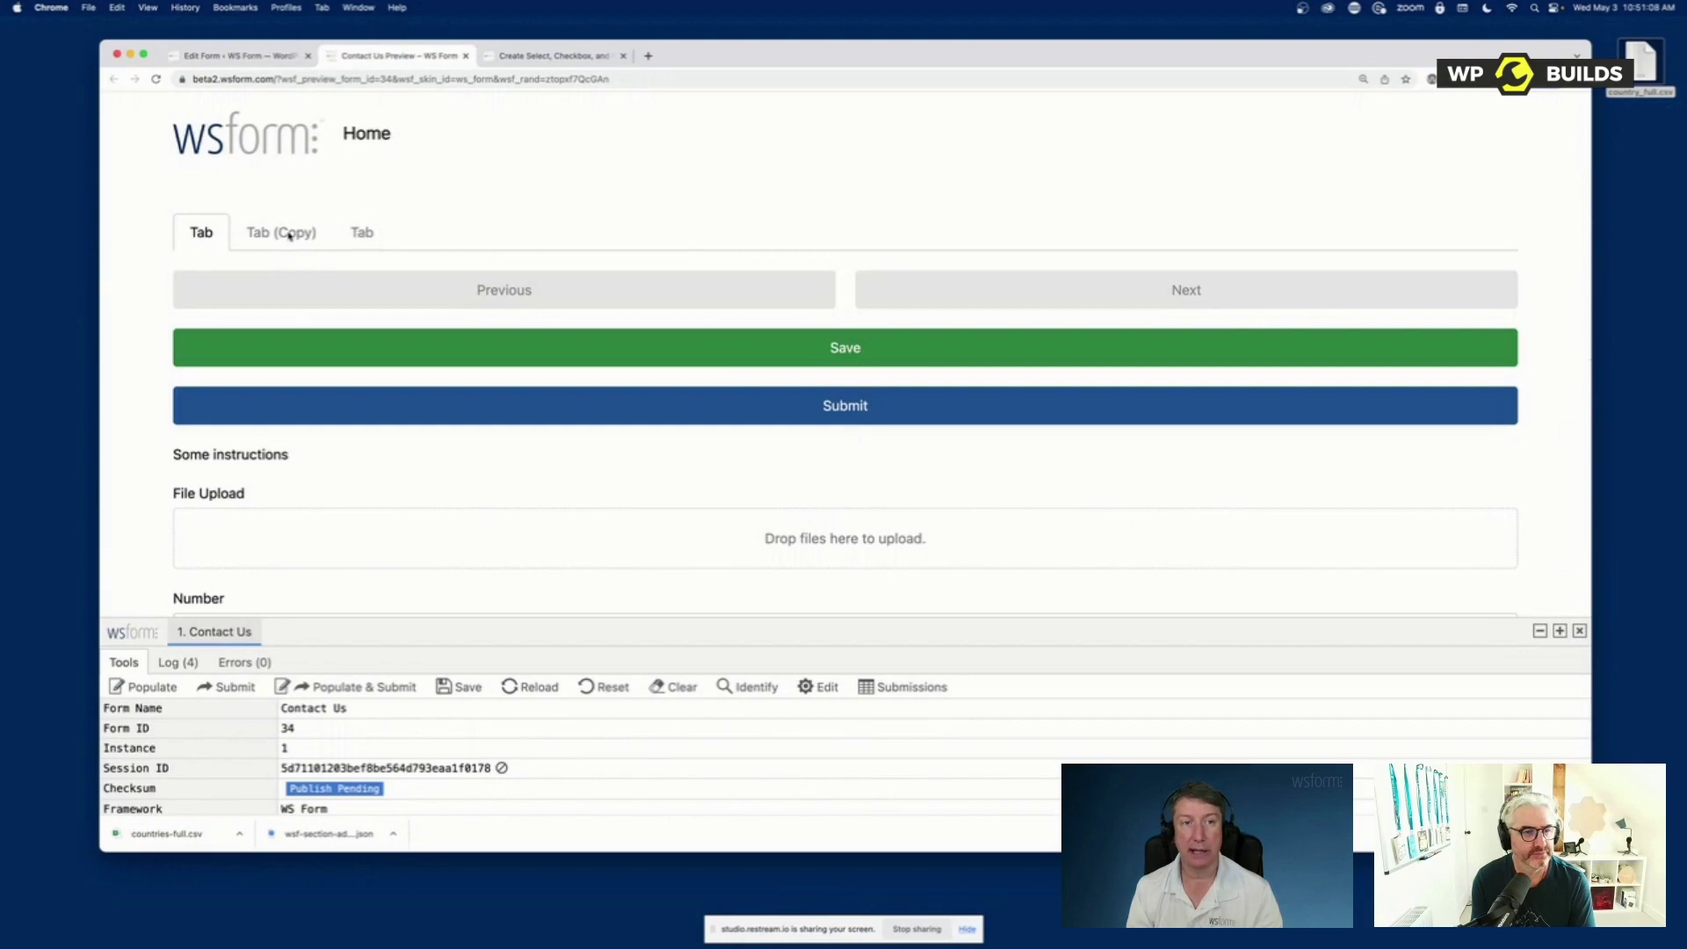
{"action": "scroll", "coordinate": [471, 474], "scroll_direction": "down", "scroll_amount": 6}
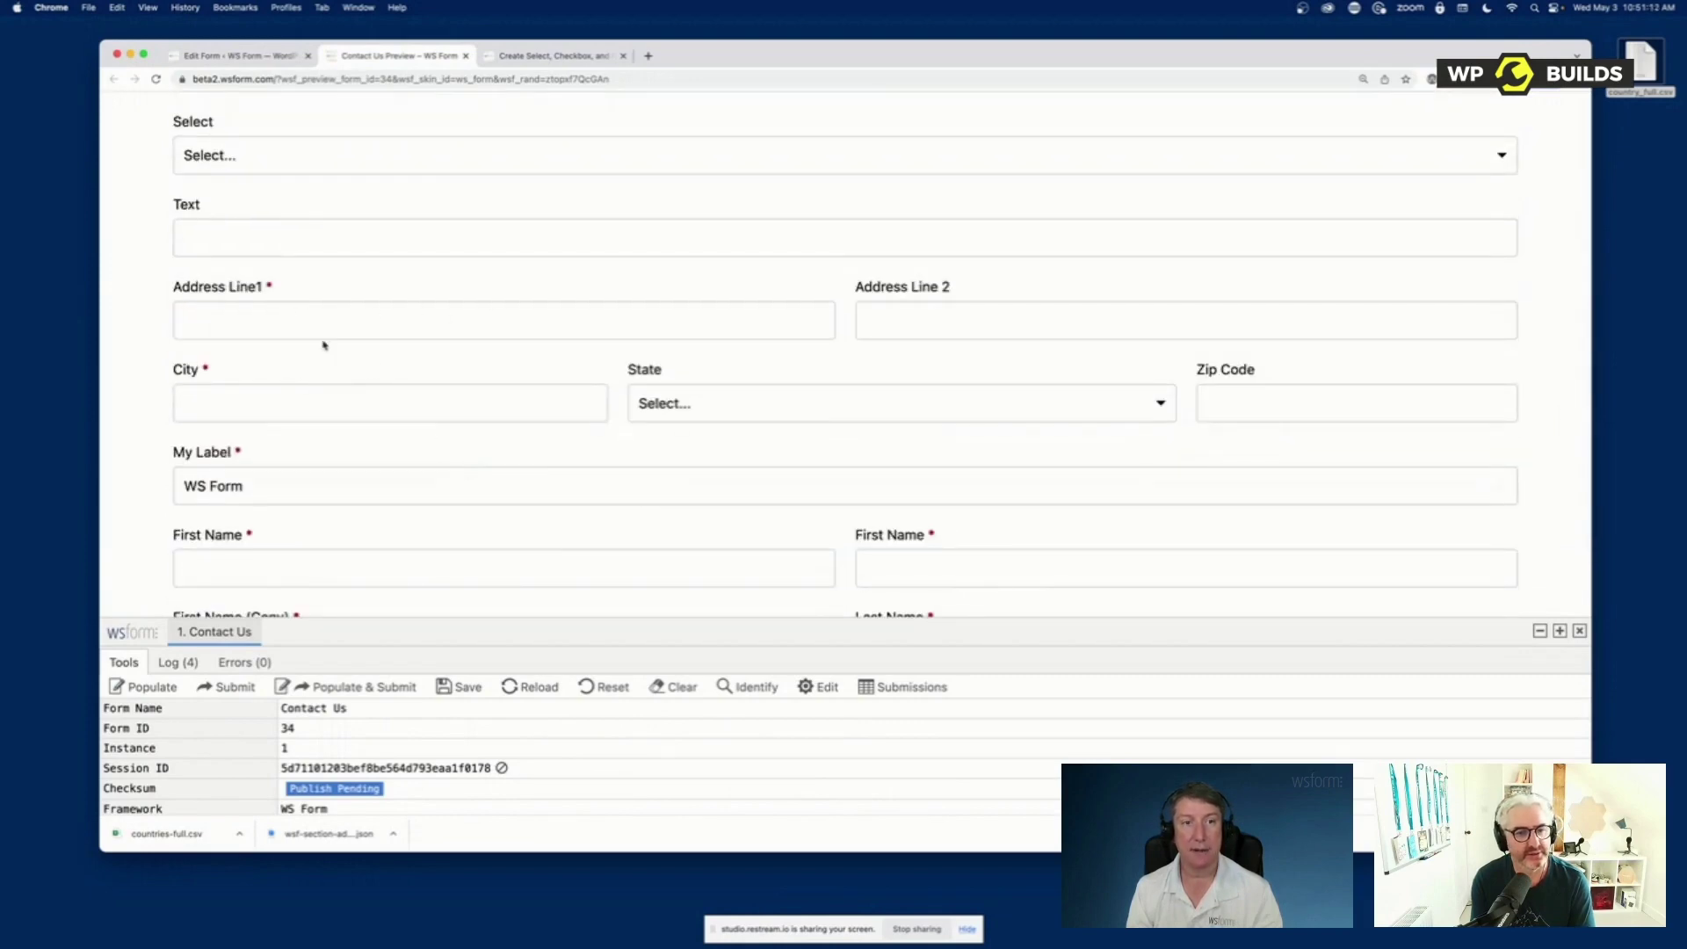
Enable Show Invalid Fields for tab validation, save the form settings, and test advancing with empty required fields in the reloaded preview
{"action": "left_click", "coordinate": [237, 56]}
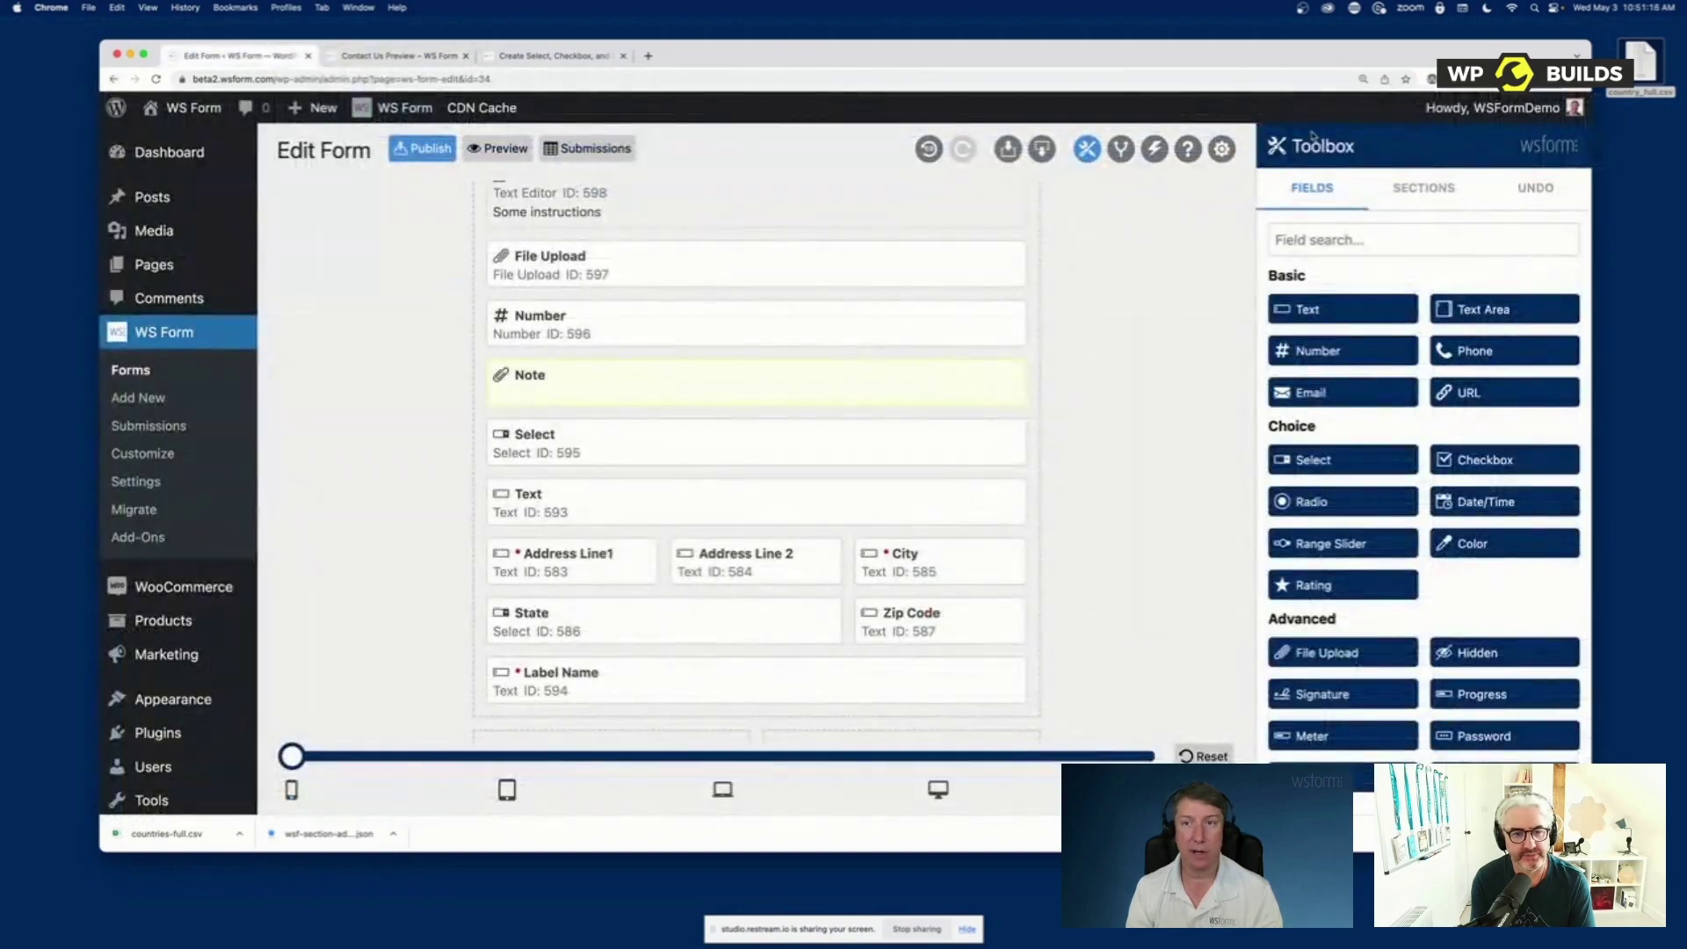
{"action": "left_click", "coordinate": [1221, 149]}
{"action": "scroll", "coordinate": [1369, 570], "scroll_direction": "down", "scroll_amount": 5}
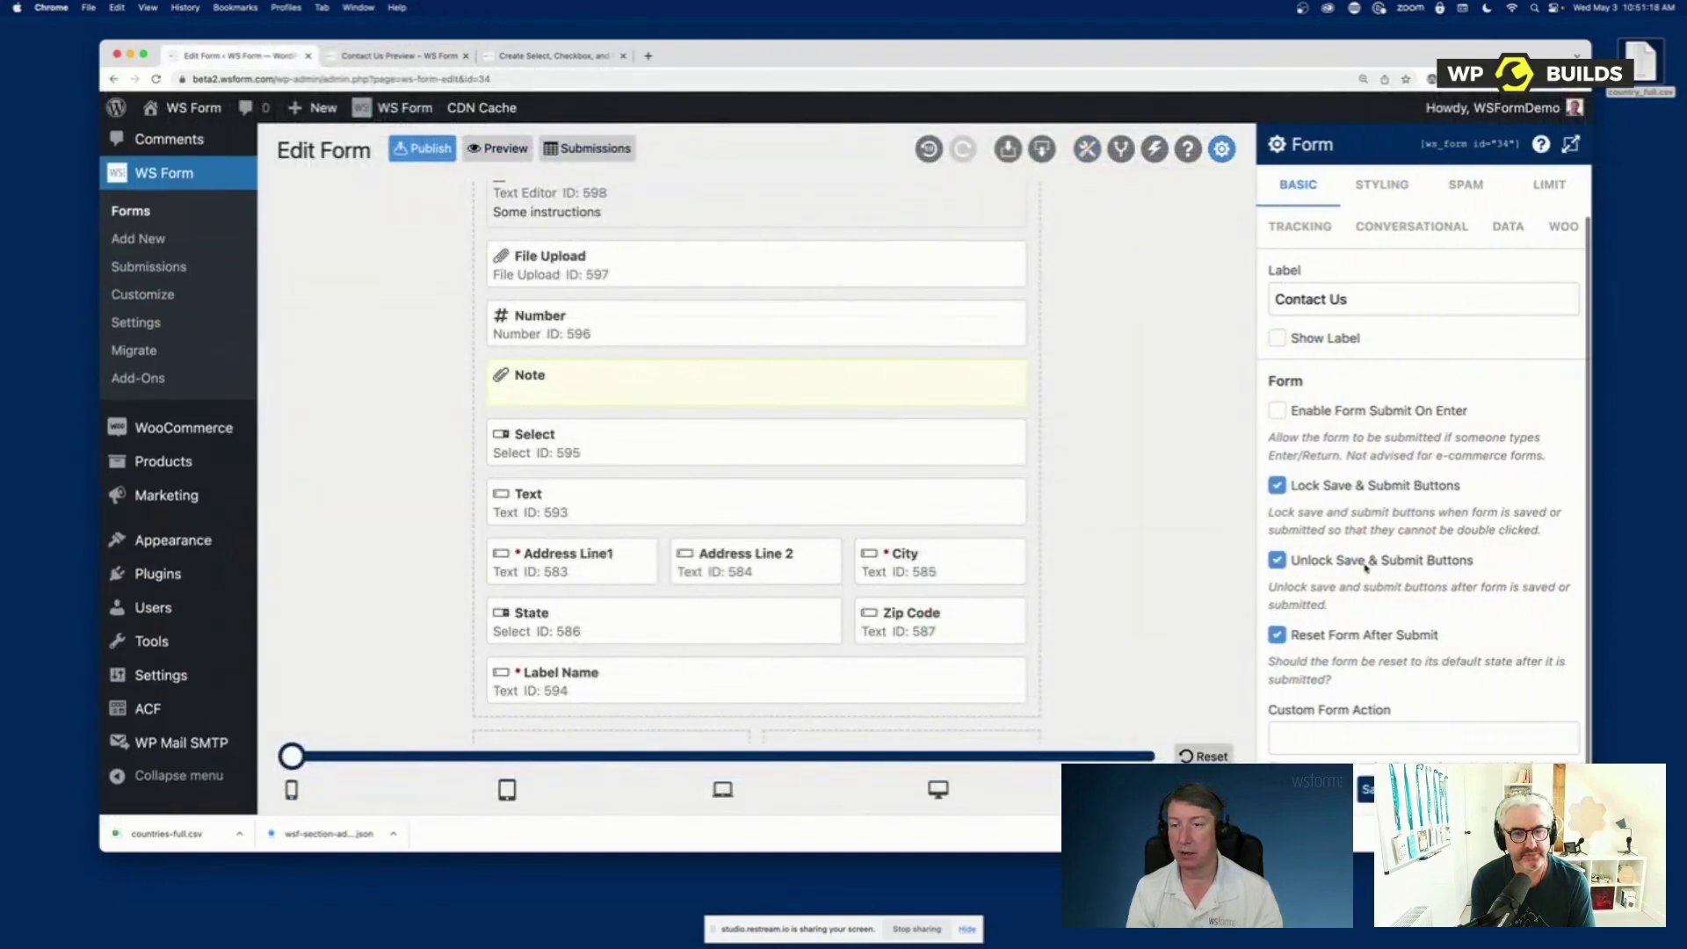
{"action": "scroll", "coordinate": [1369, 570], "scroll_direction": "down", "scroll_amount": 2}
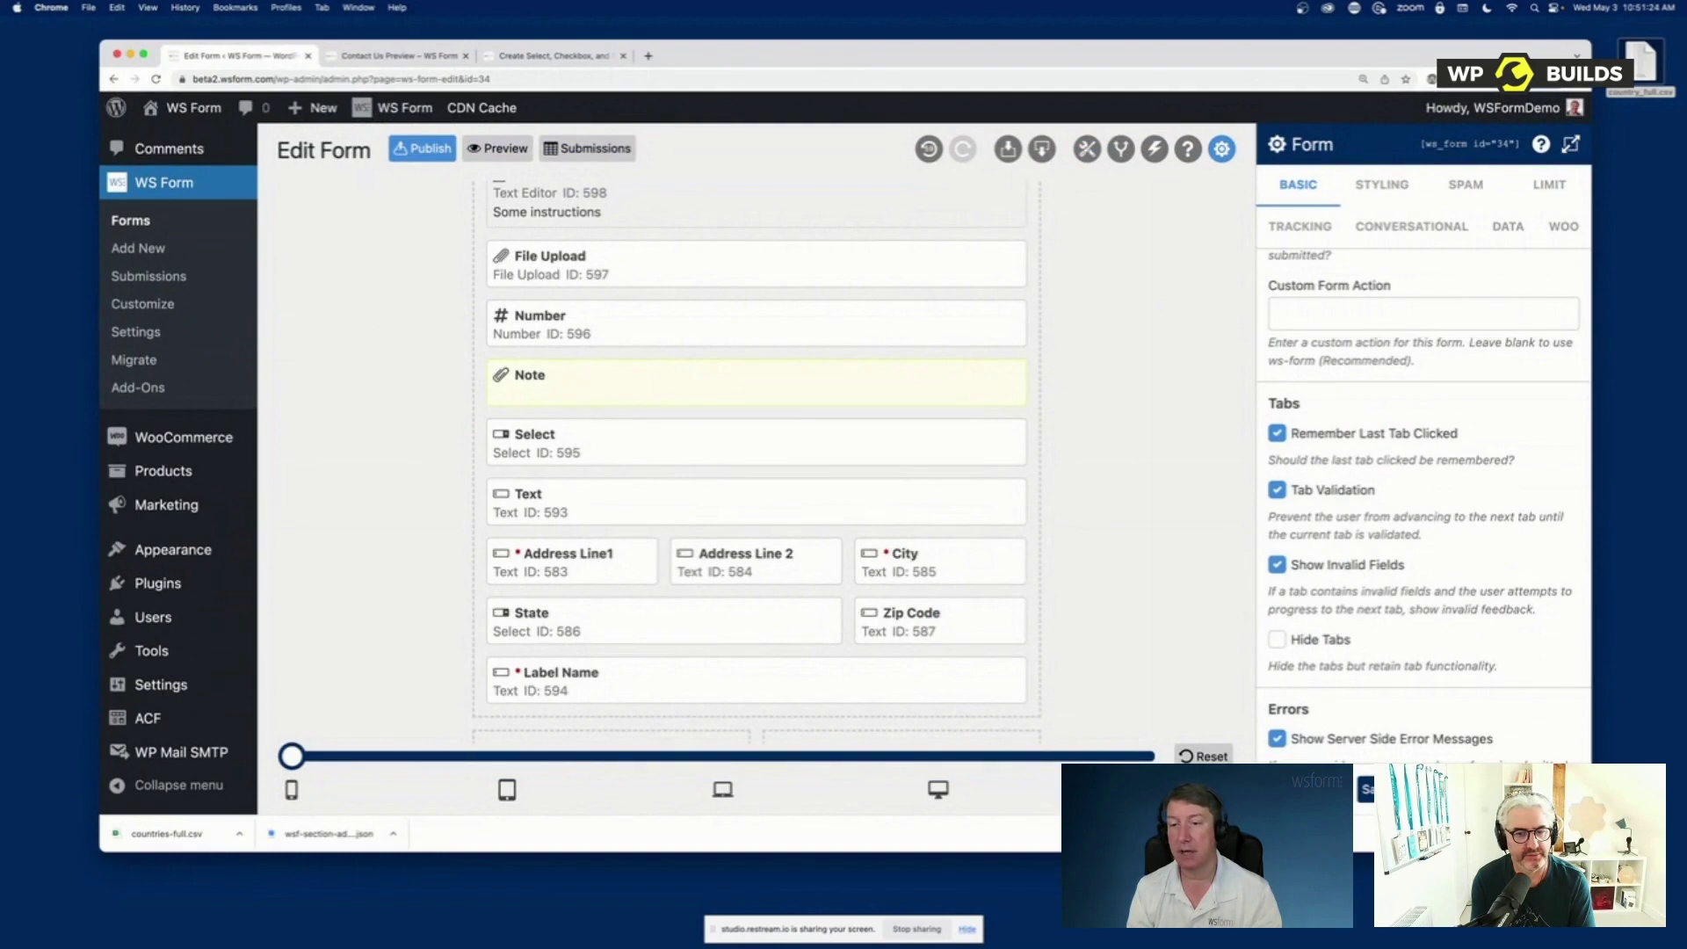
{"action": "left_click", "coordinate": [1367, 788]}
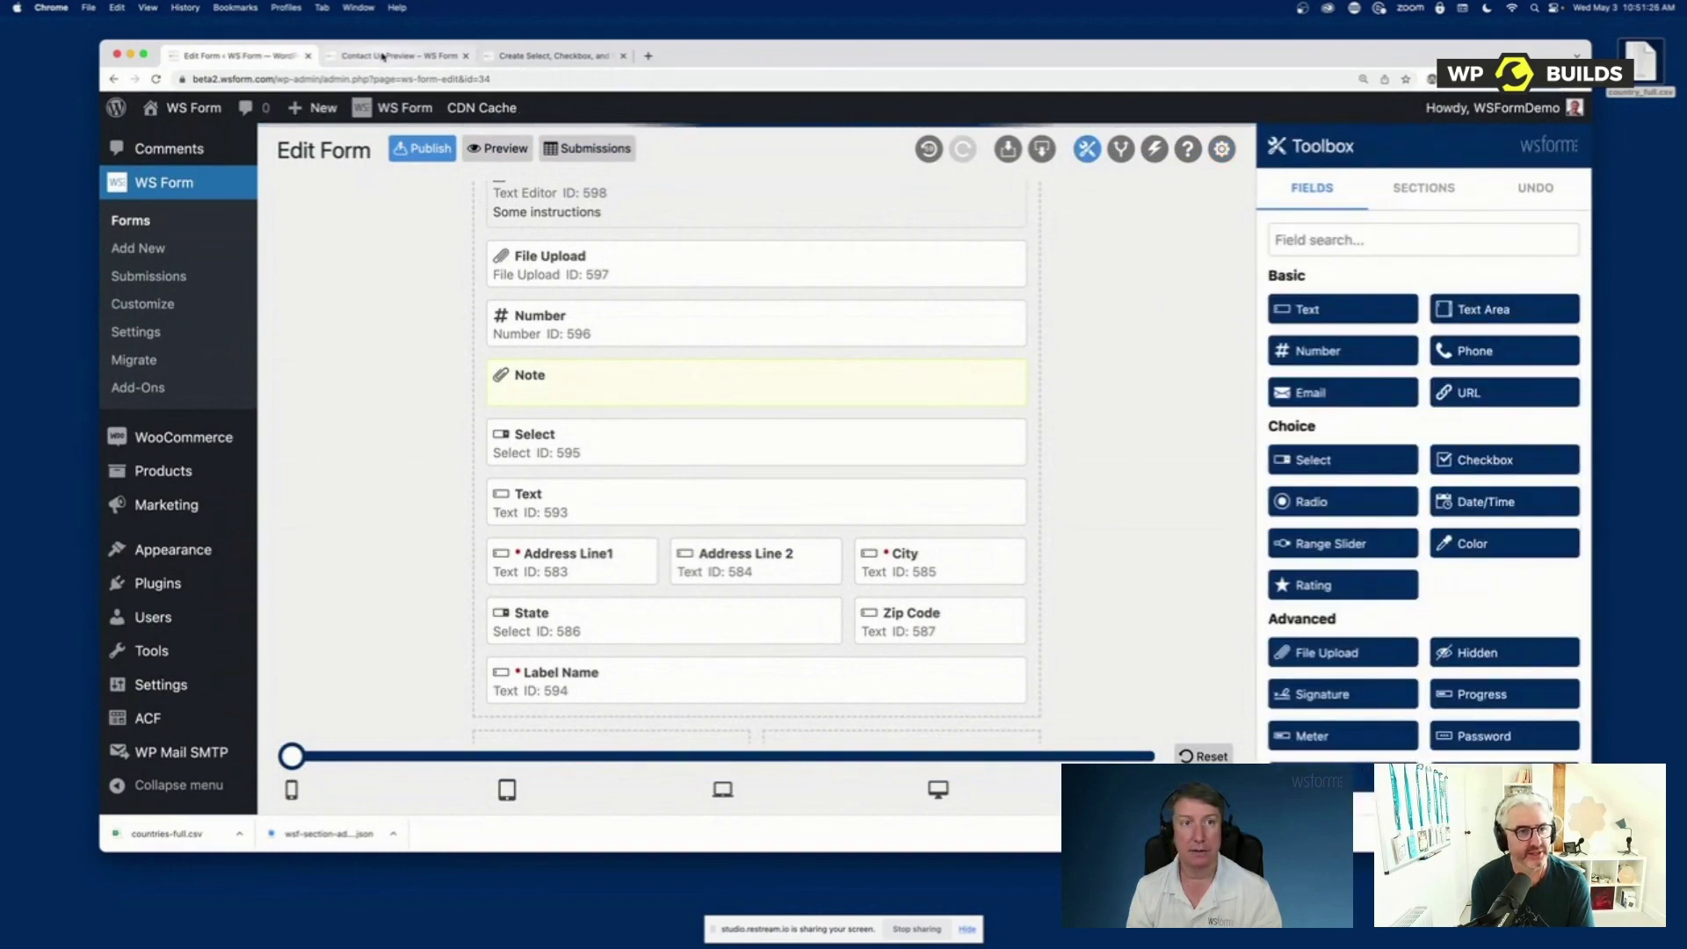
{"action": "left_click", "coordinate": [382, 56]}
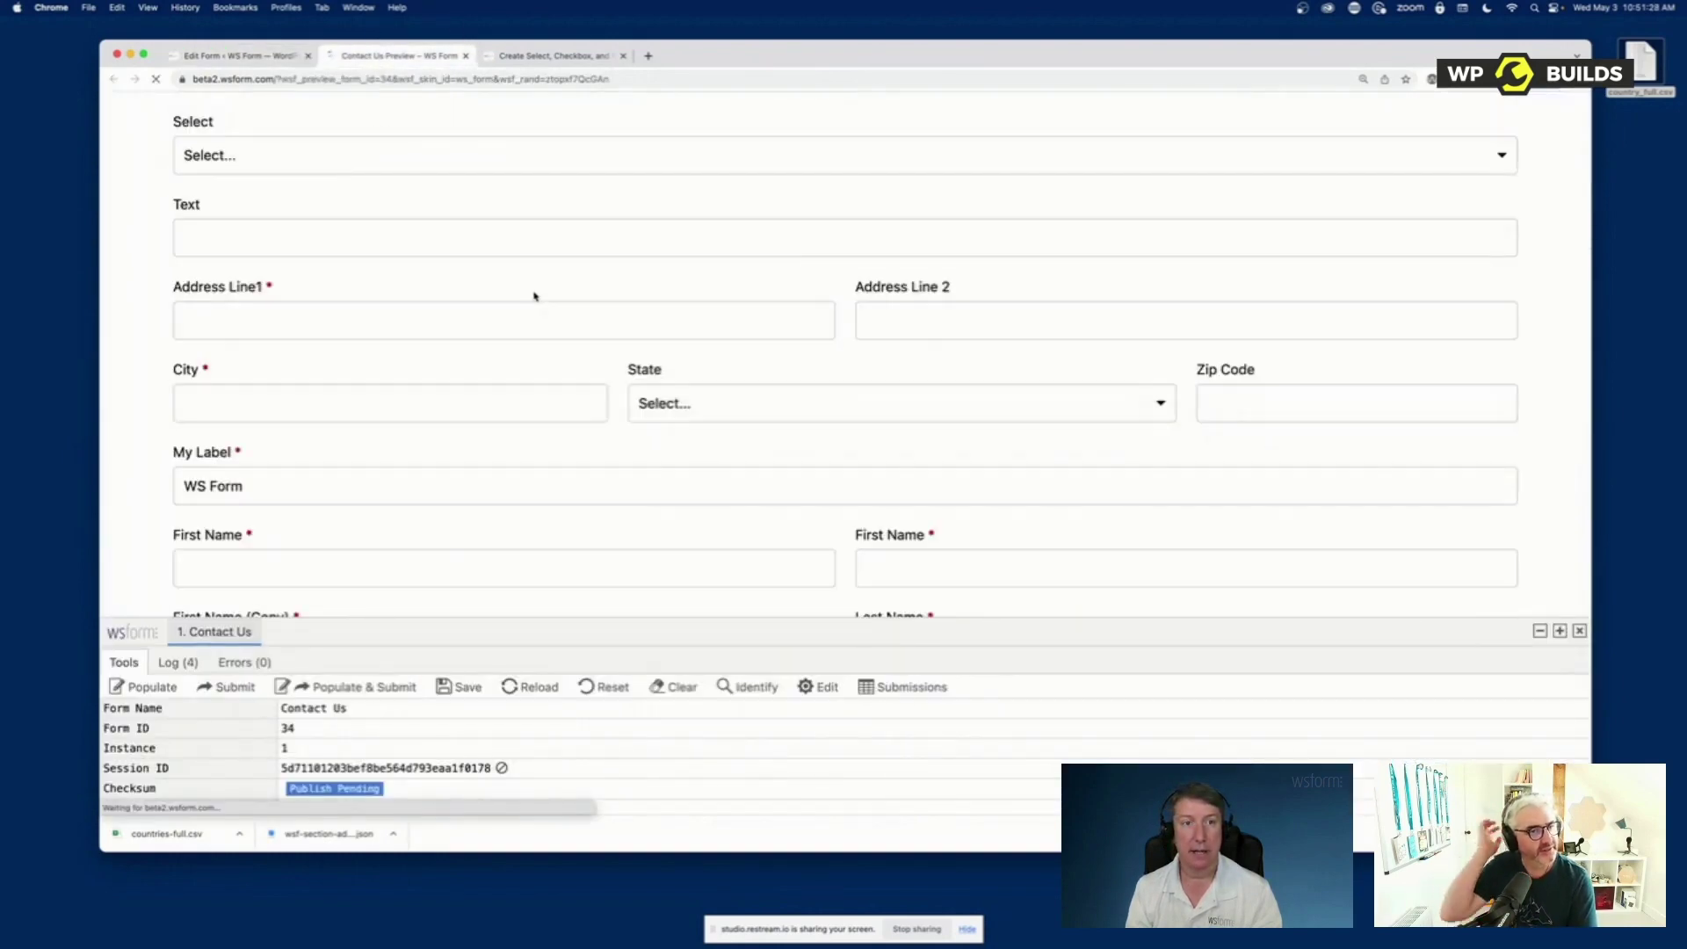
{"action": "scroll", "coordinate": [1037, 255], "scroll_direction": "up", "scroll_amount": 5}
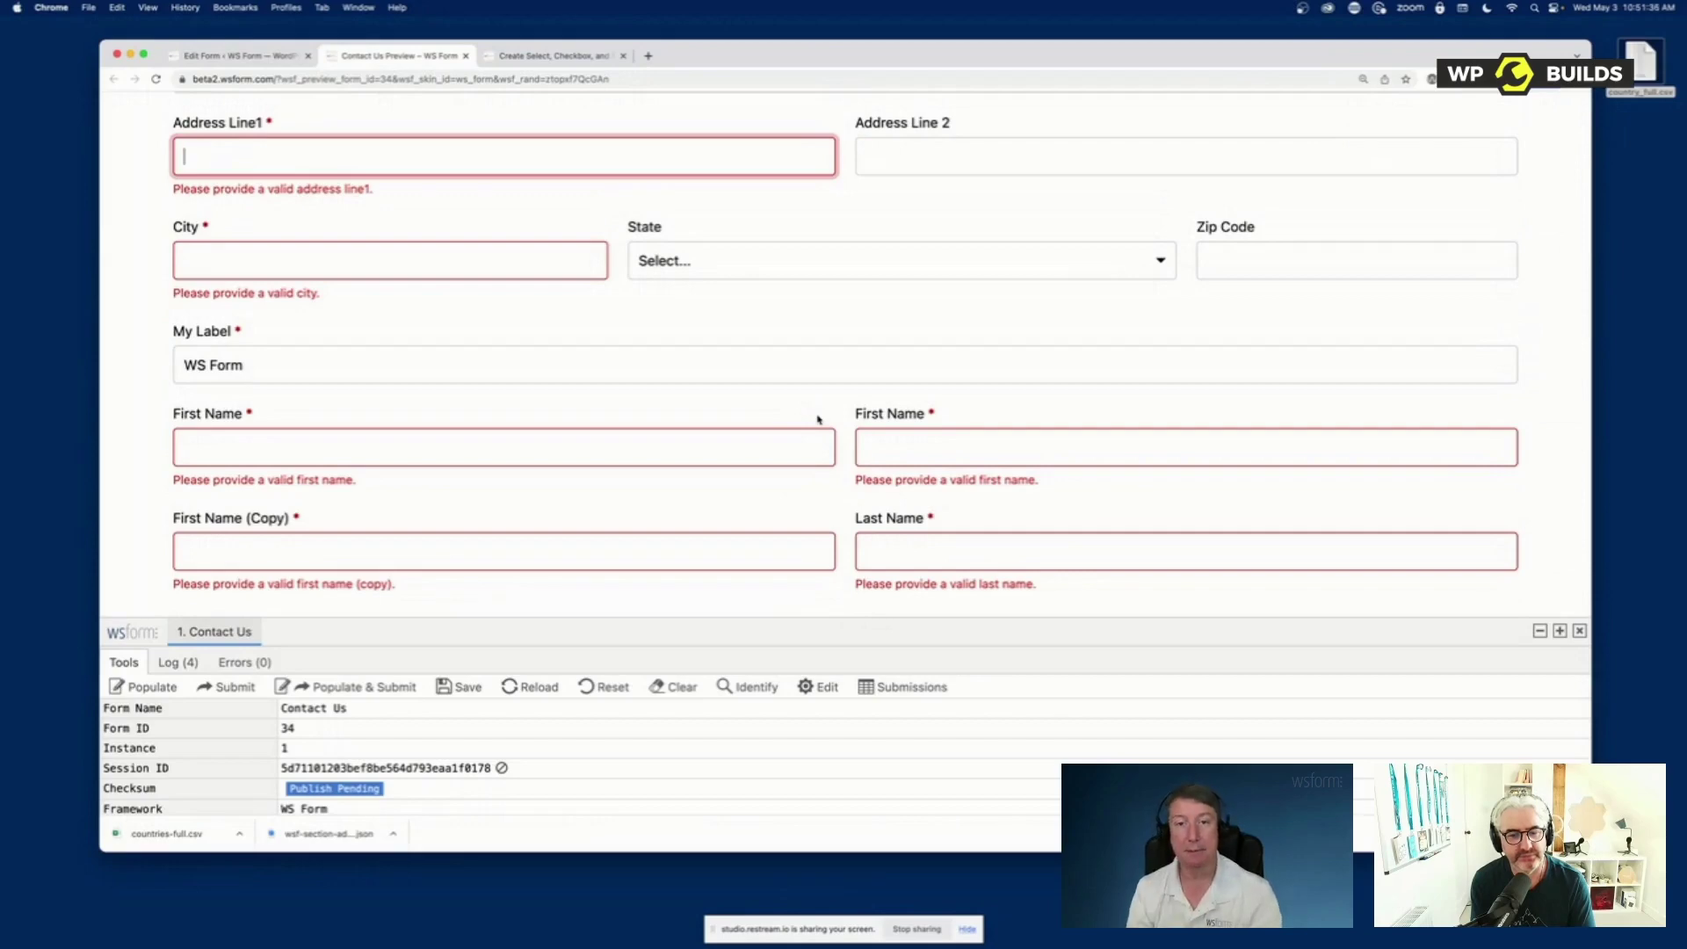
{"action": "scroll", "coordinate": [530, 296], "scroll_direction": "up", "scroll_amount": 10}
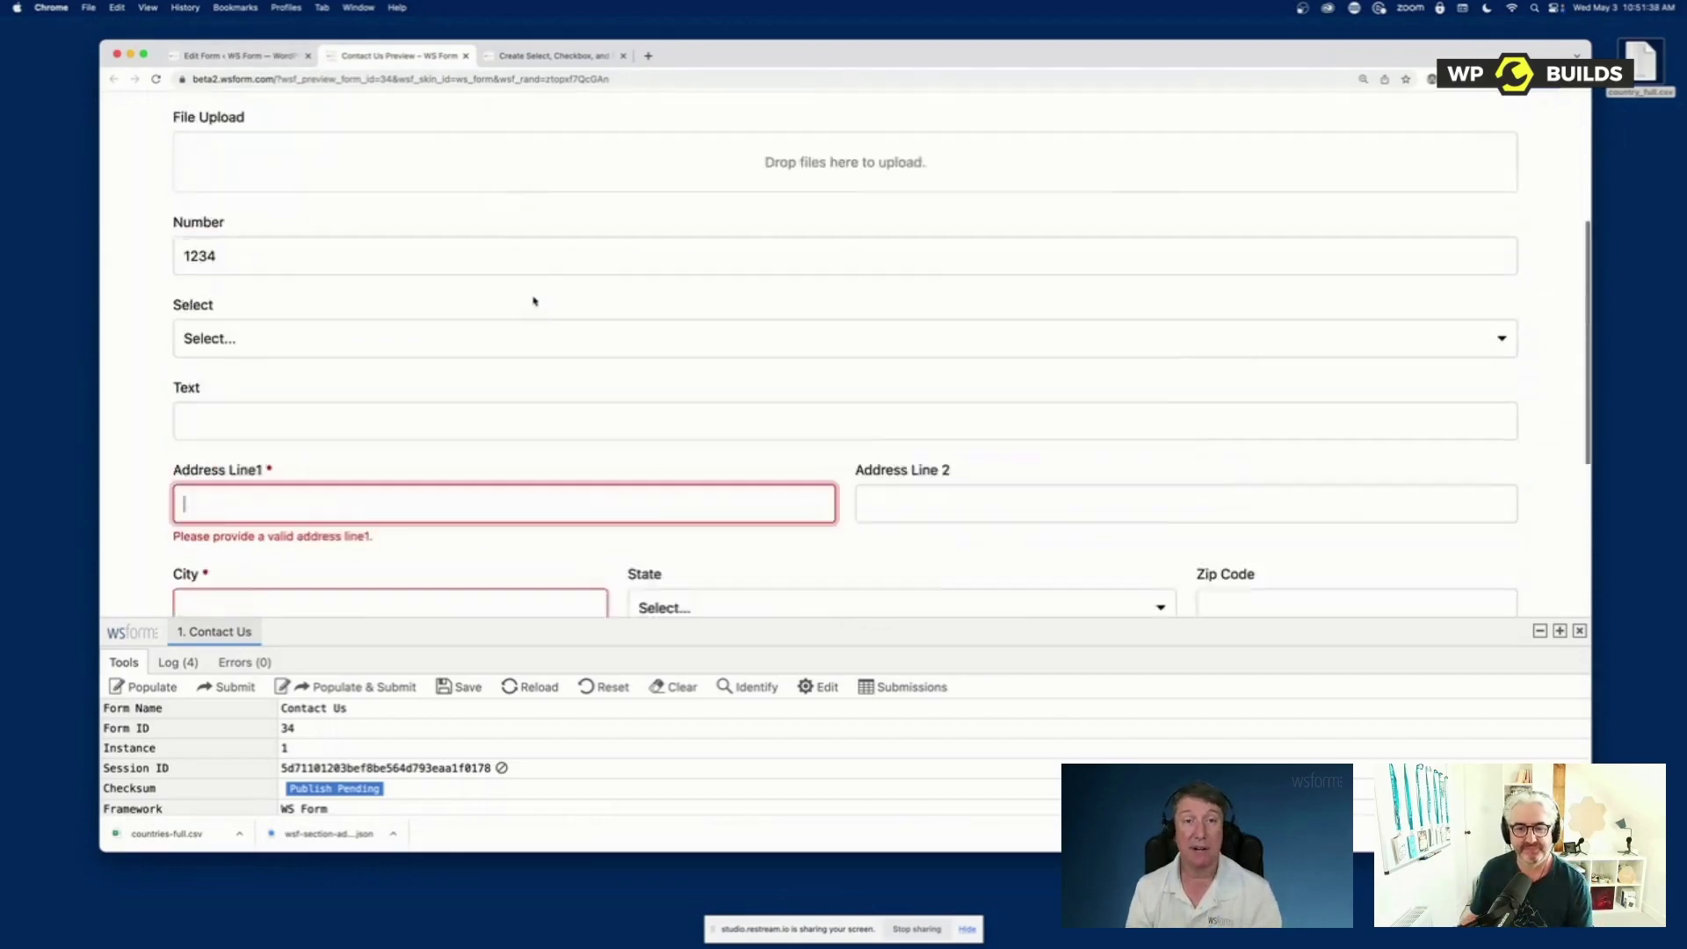
Enable Hide Tabs in the form settings and test the Next button in the form preview
{"action": "left_click", "coordinate": [264, 55]}
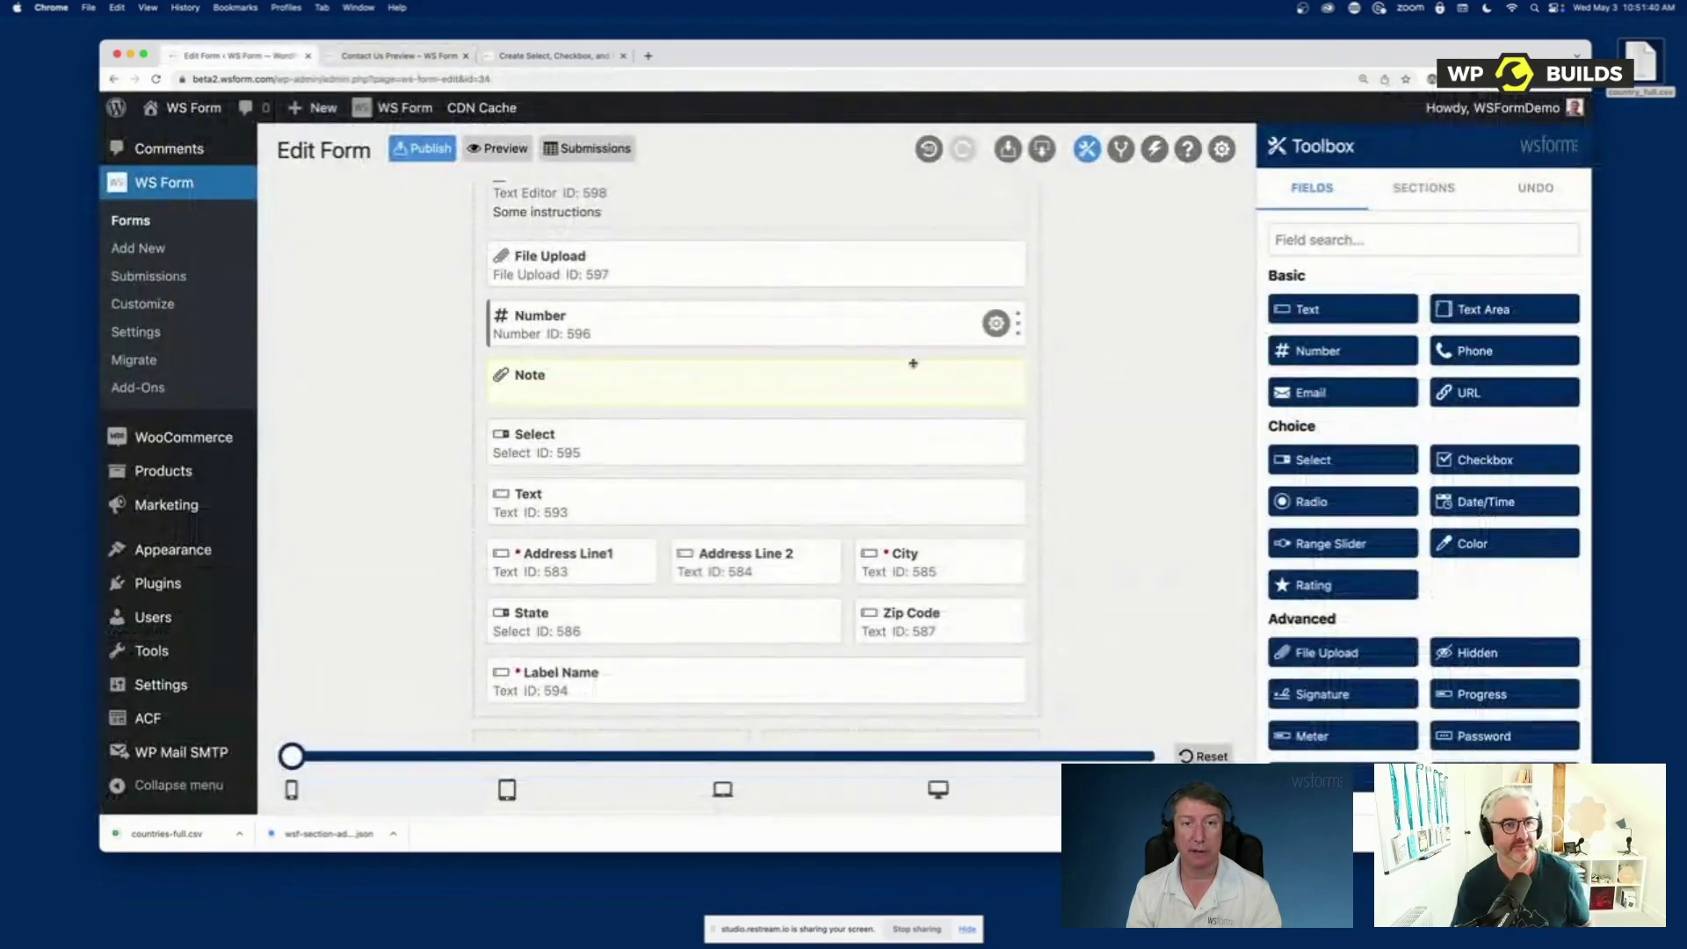
{"action": "left_click", "coordinate": [1221, 148]}
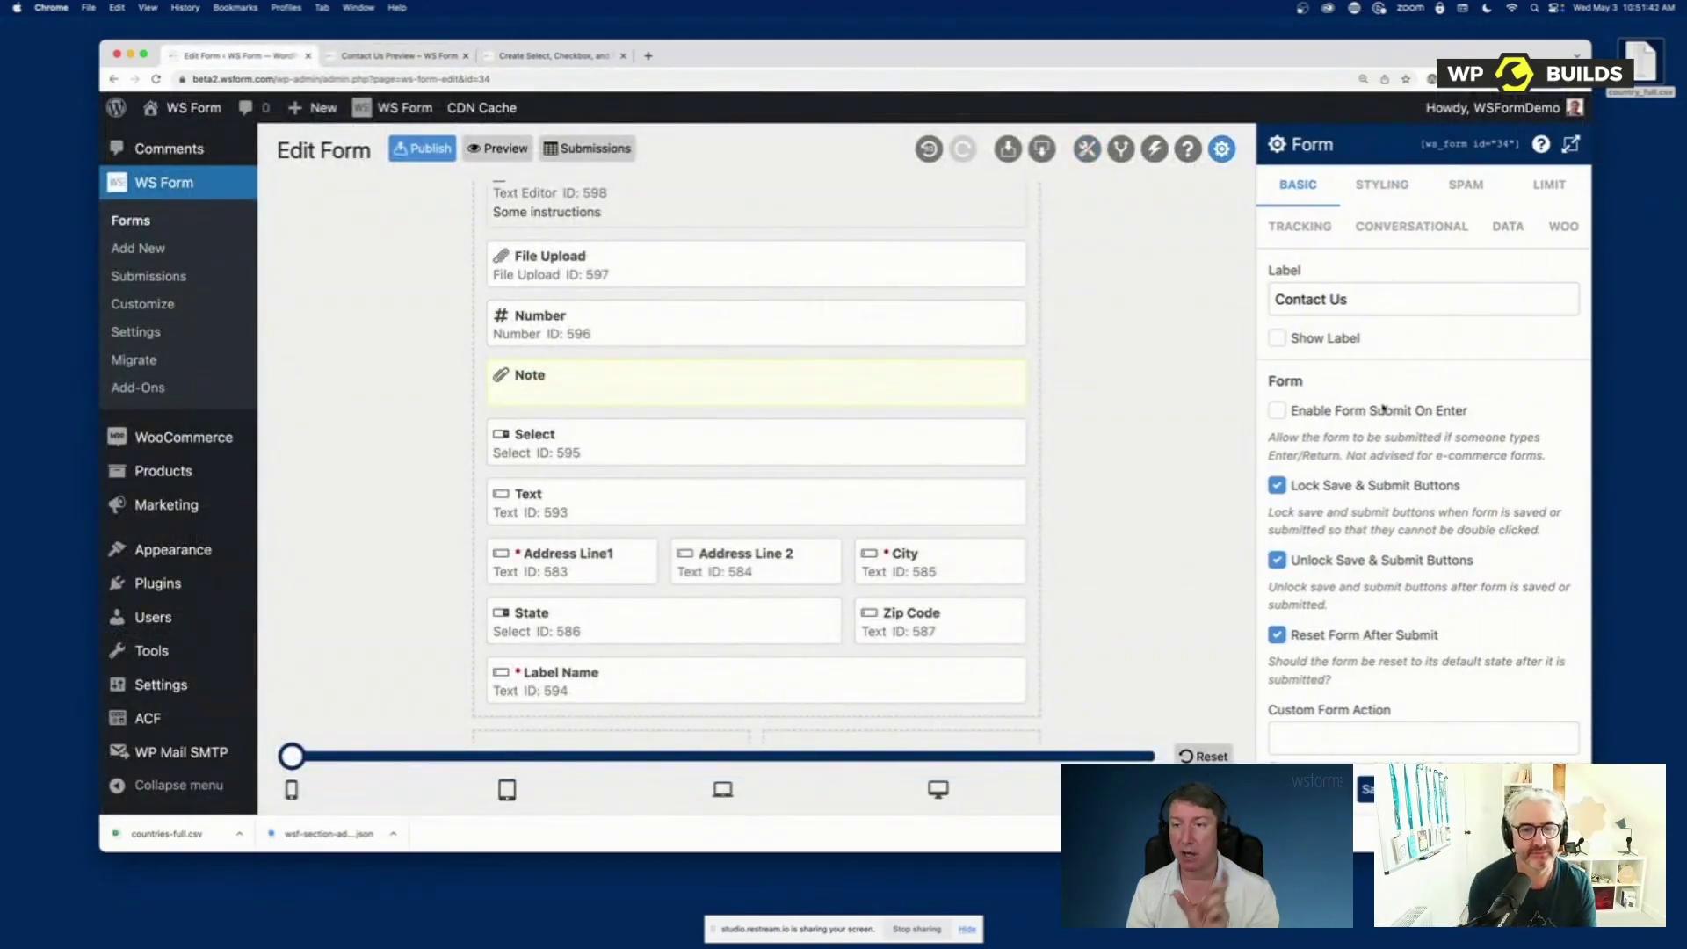
{"action": "scroll", "coordinate": [1376, 655], "scroll_direction": "down", "scroll_amount": 5}
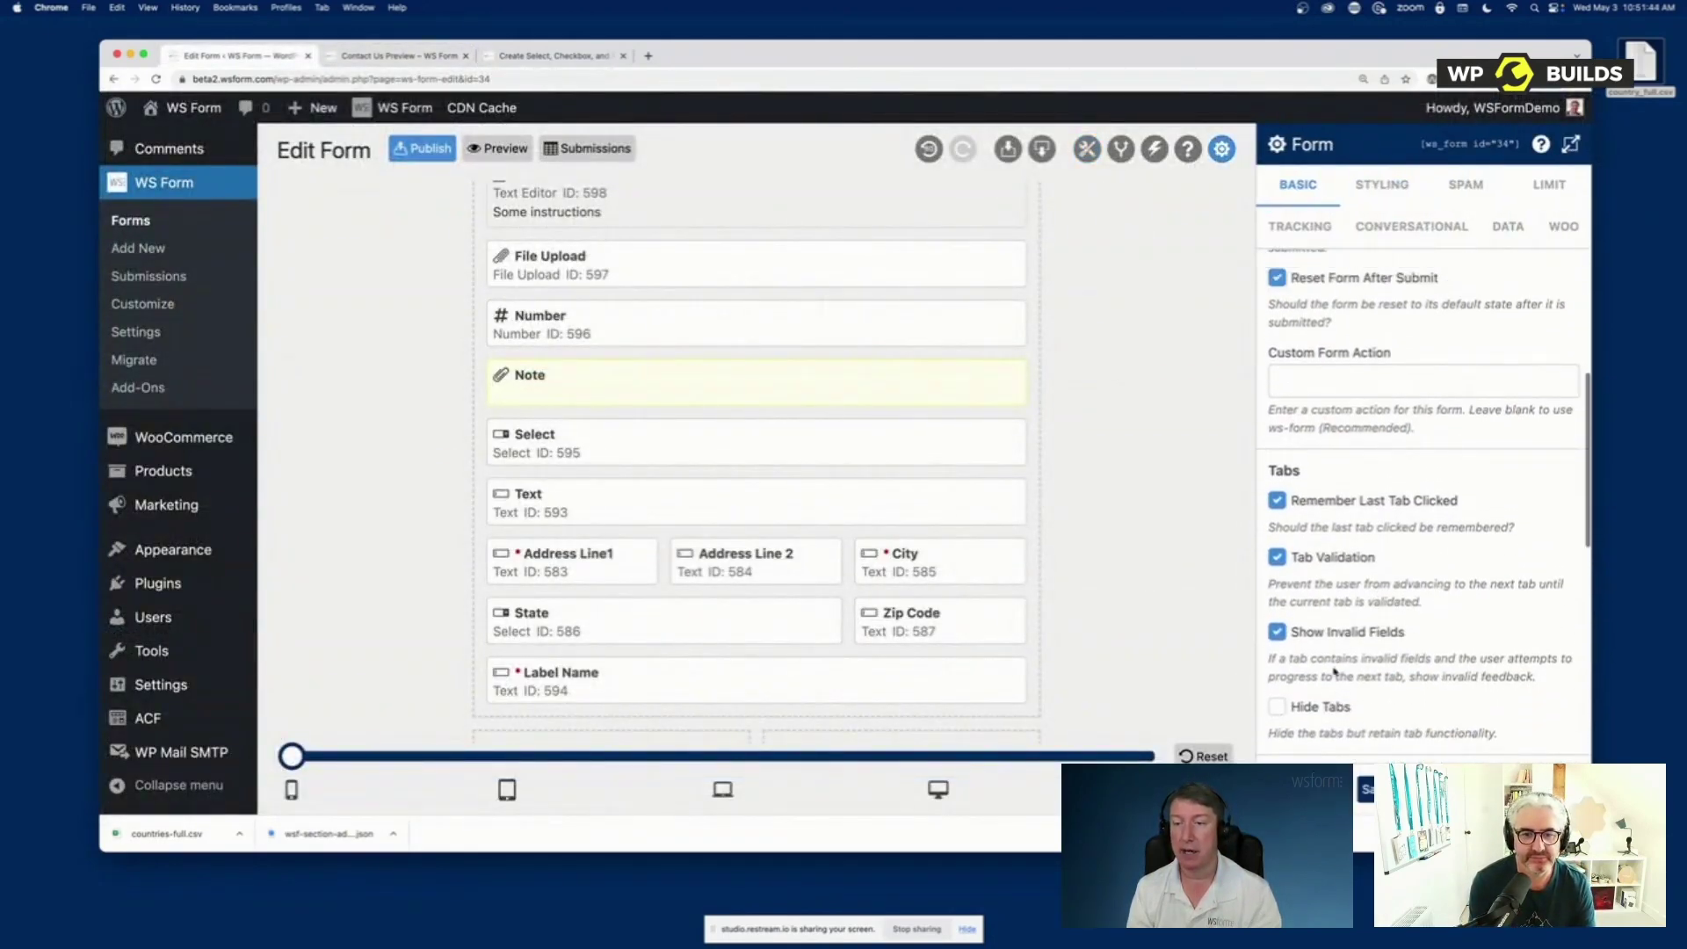
{"action": "left_click", "coordinate": [1087, 148]}
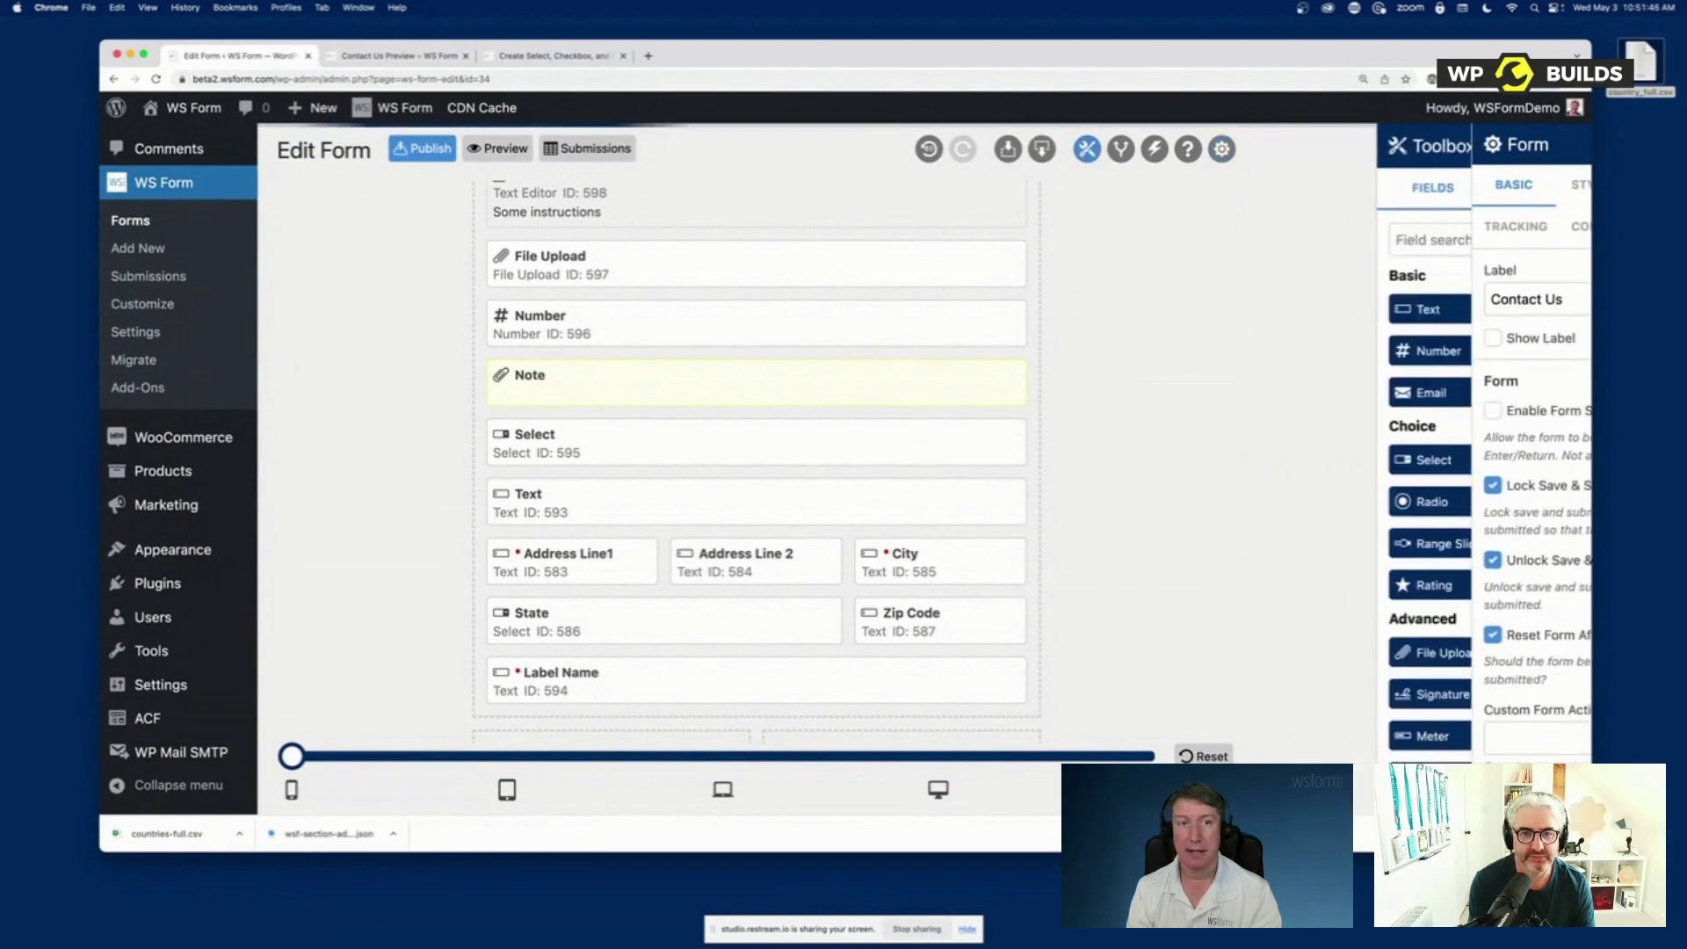
{"action": "left_click", "coordinate": [404, 58]}
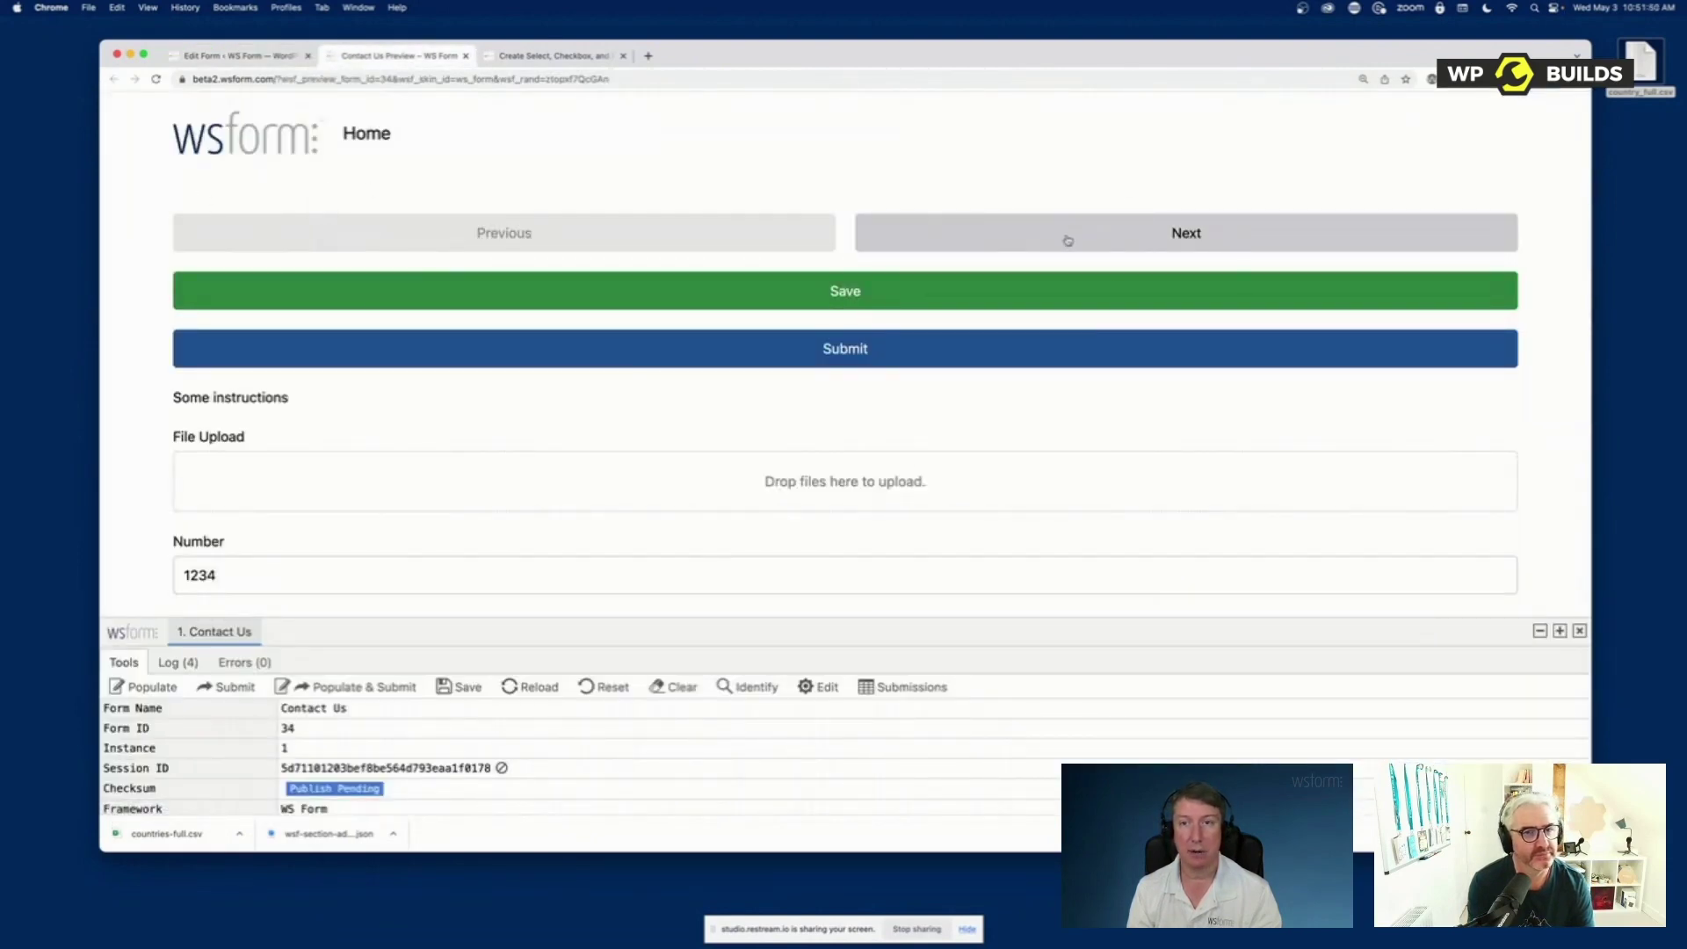
{"action": "scroll", "coordinate": [1058, 227], "scroll_direction": "down", "scroll_amount": 1}
{"action": "left_click", "coordinate": [693, 309]}
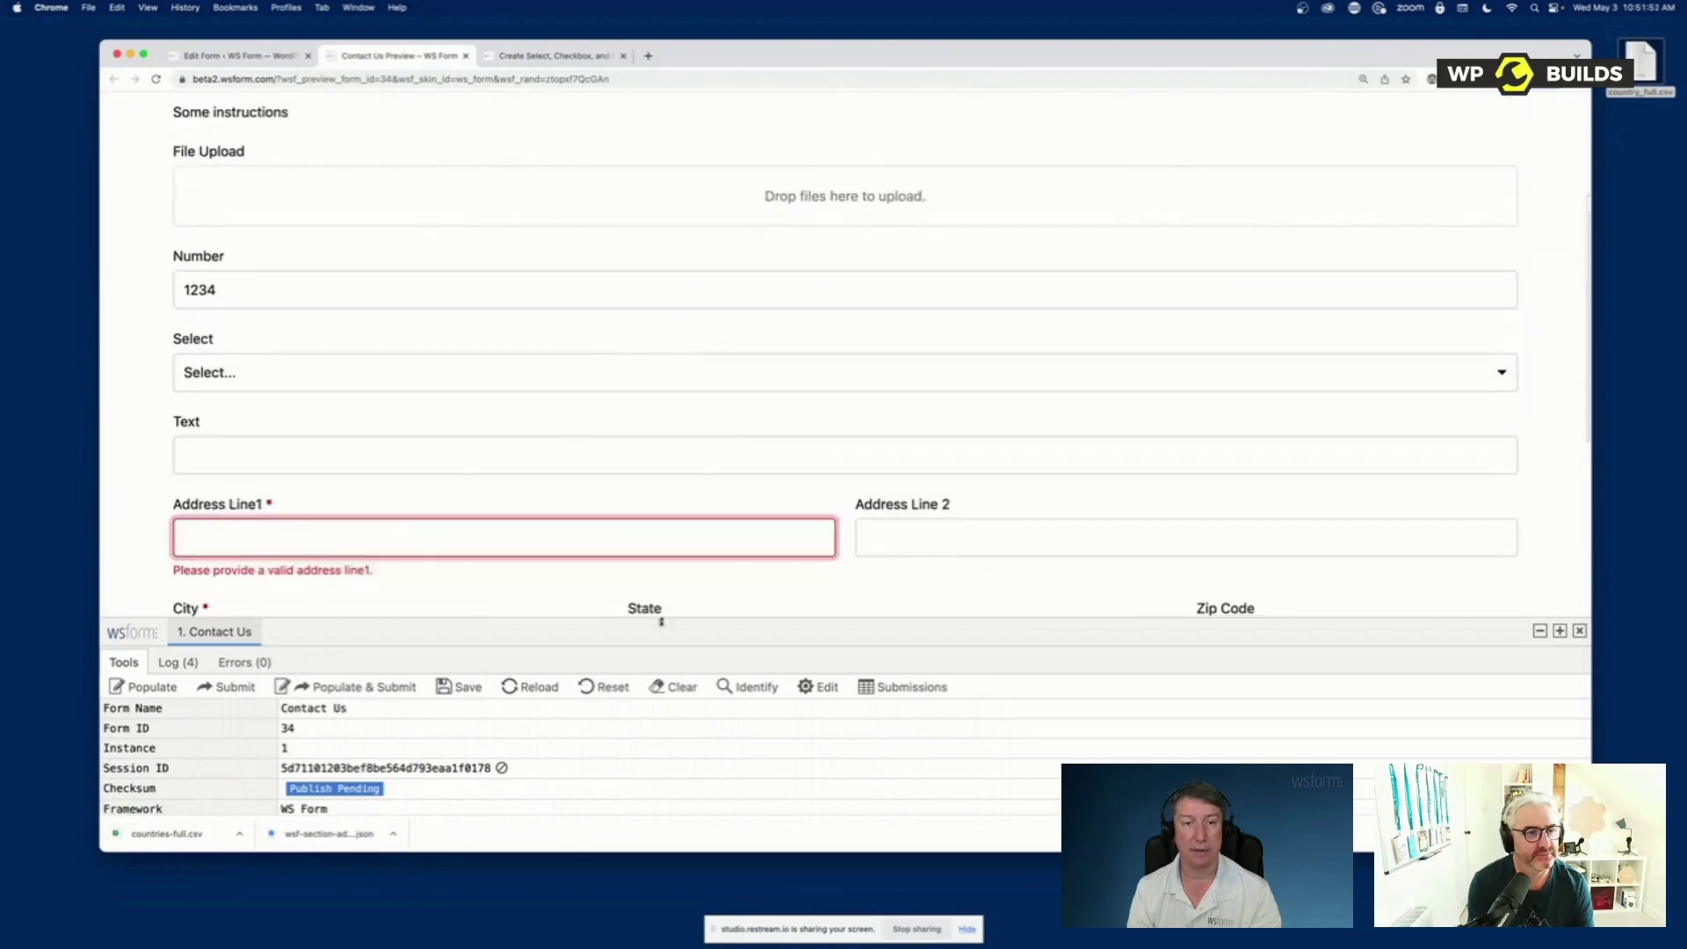
{"action": "scroll", "coordinate": [794, 361], "scroll_direction": "up", "scroll_amount": 5}
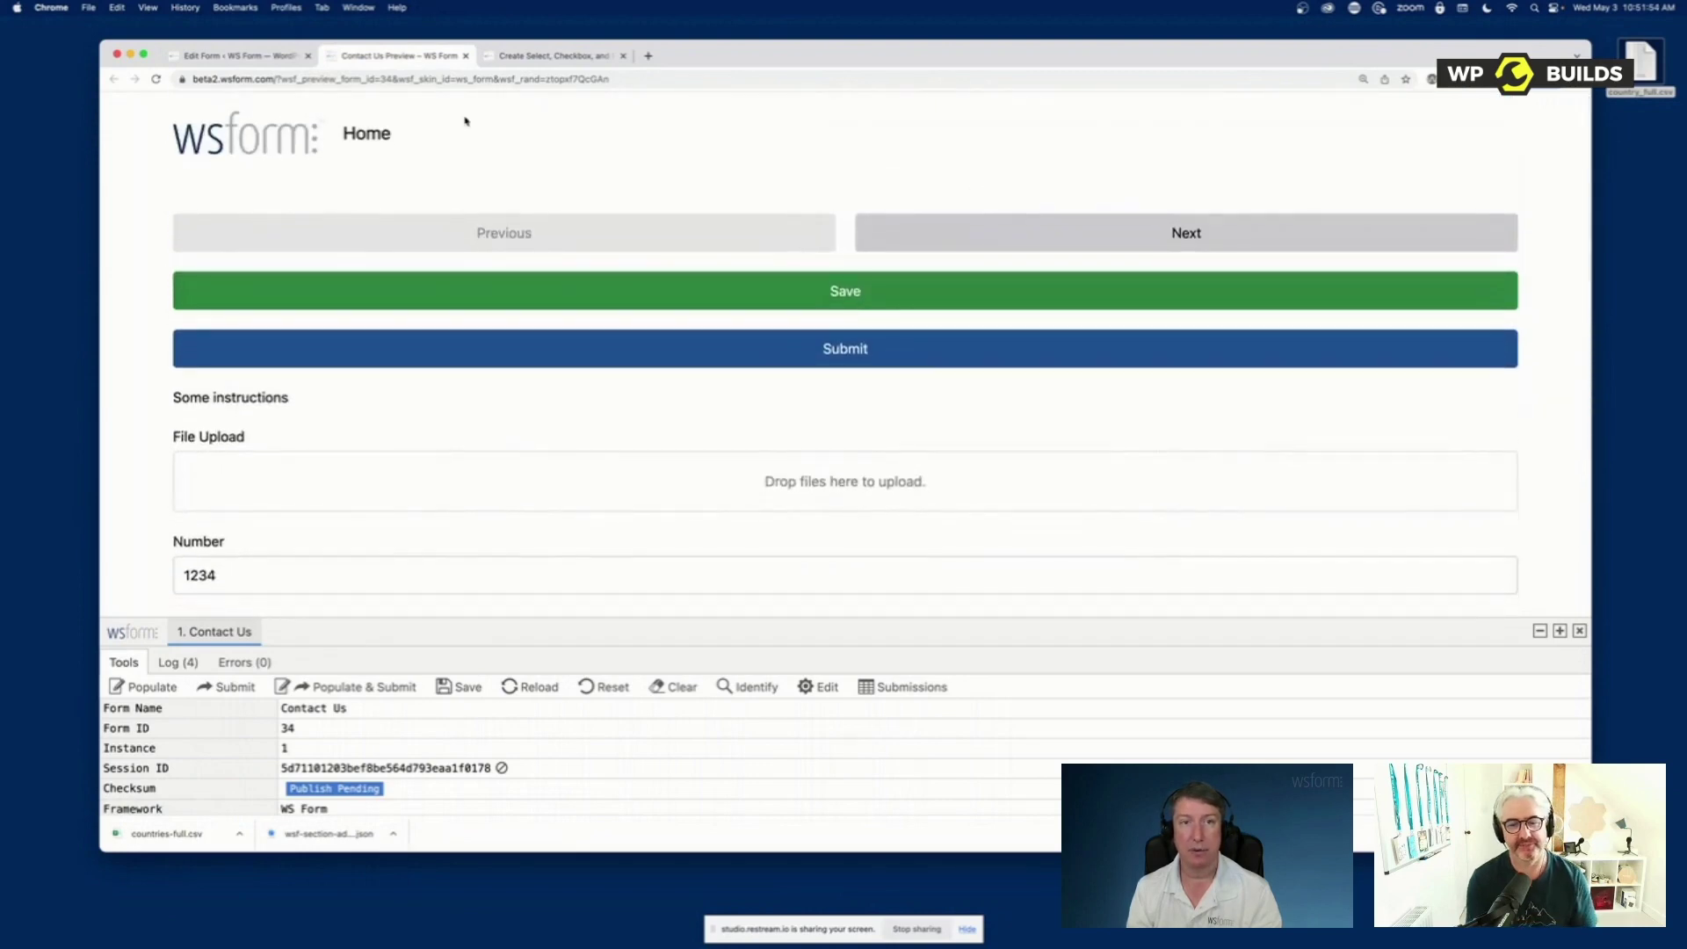
Turn off Hide Tabs, Show Invalid Fields and Tab Validation in the form settings
{"action": "left_click", "coordinate": [238, 55]}
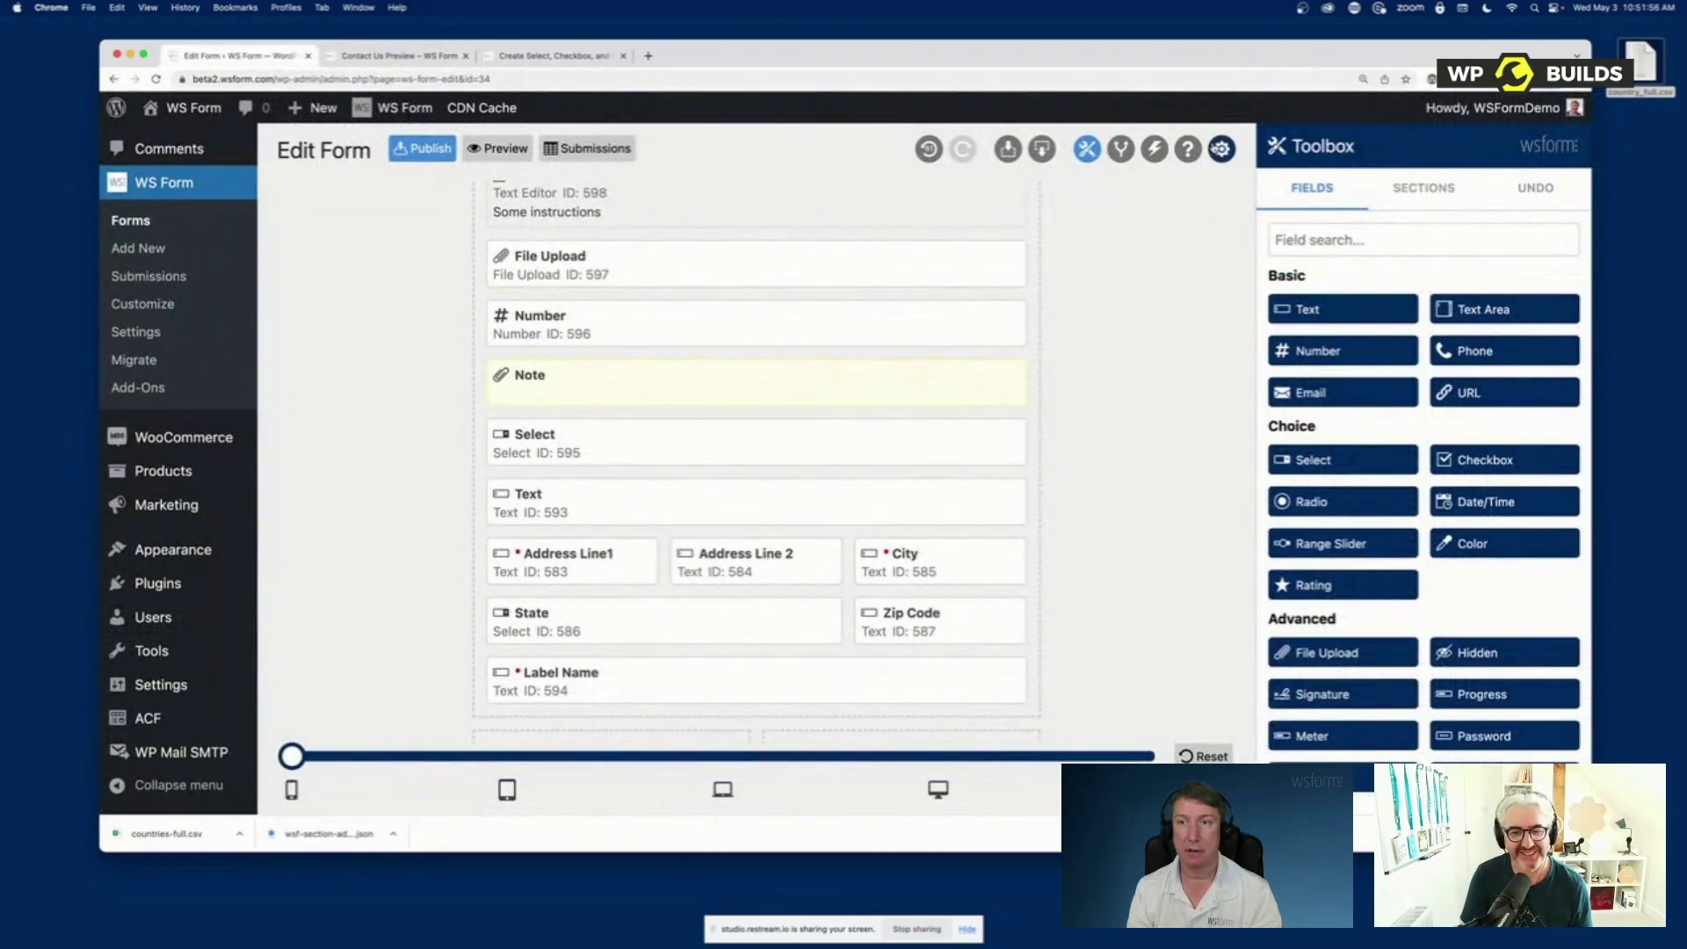
{"action": "left_click", "coordinate": [1221, 148]}
{"action": "scroll", "coordinate": [1435, 518], "scroll_direction": "down", "scroll_amount": 5}
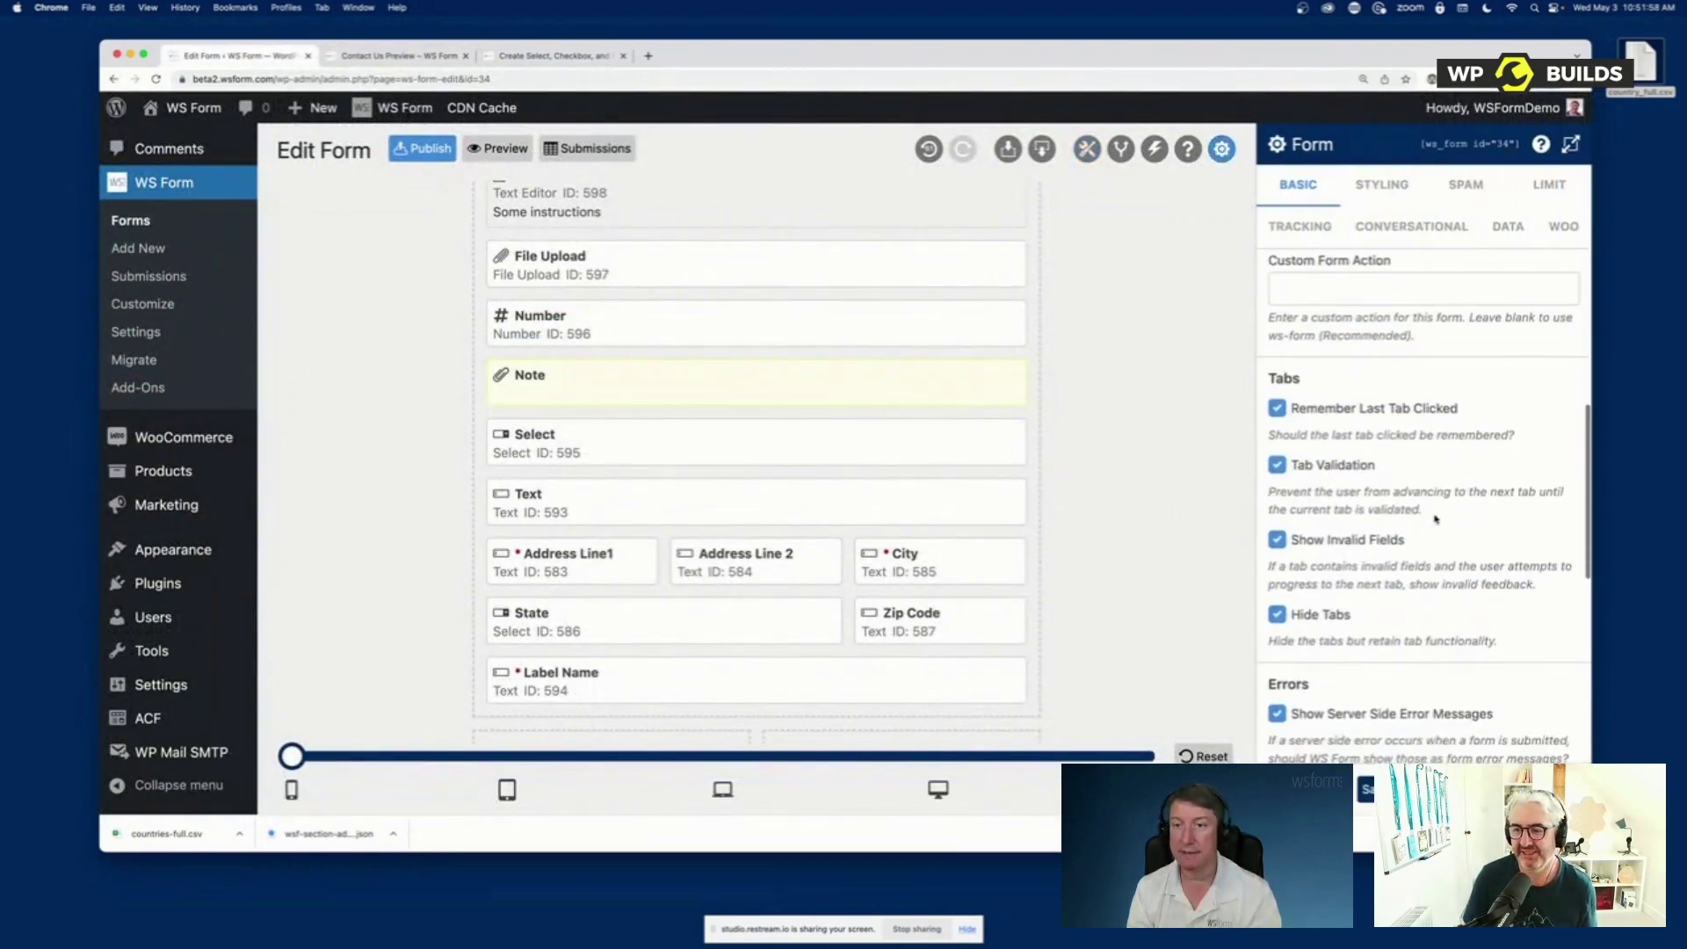
{"action": "scroll", "coordinate": [1435, 518], "scroll_direction": "down", "scroll_amount": 1}
{"action": "left_click", "coordinate": [1277, 591]}
{"action": "left_click", "coordinate": [1276, 517]}
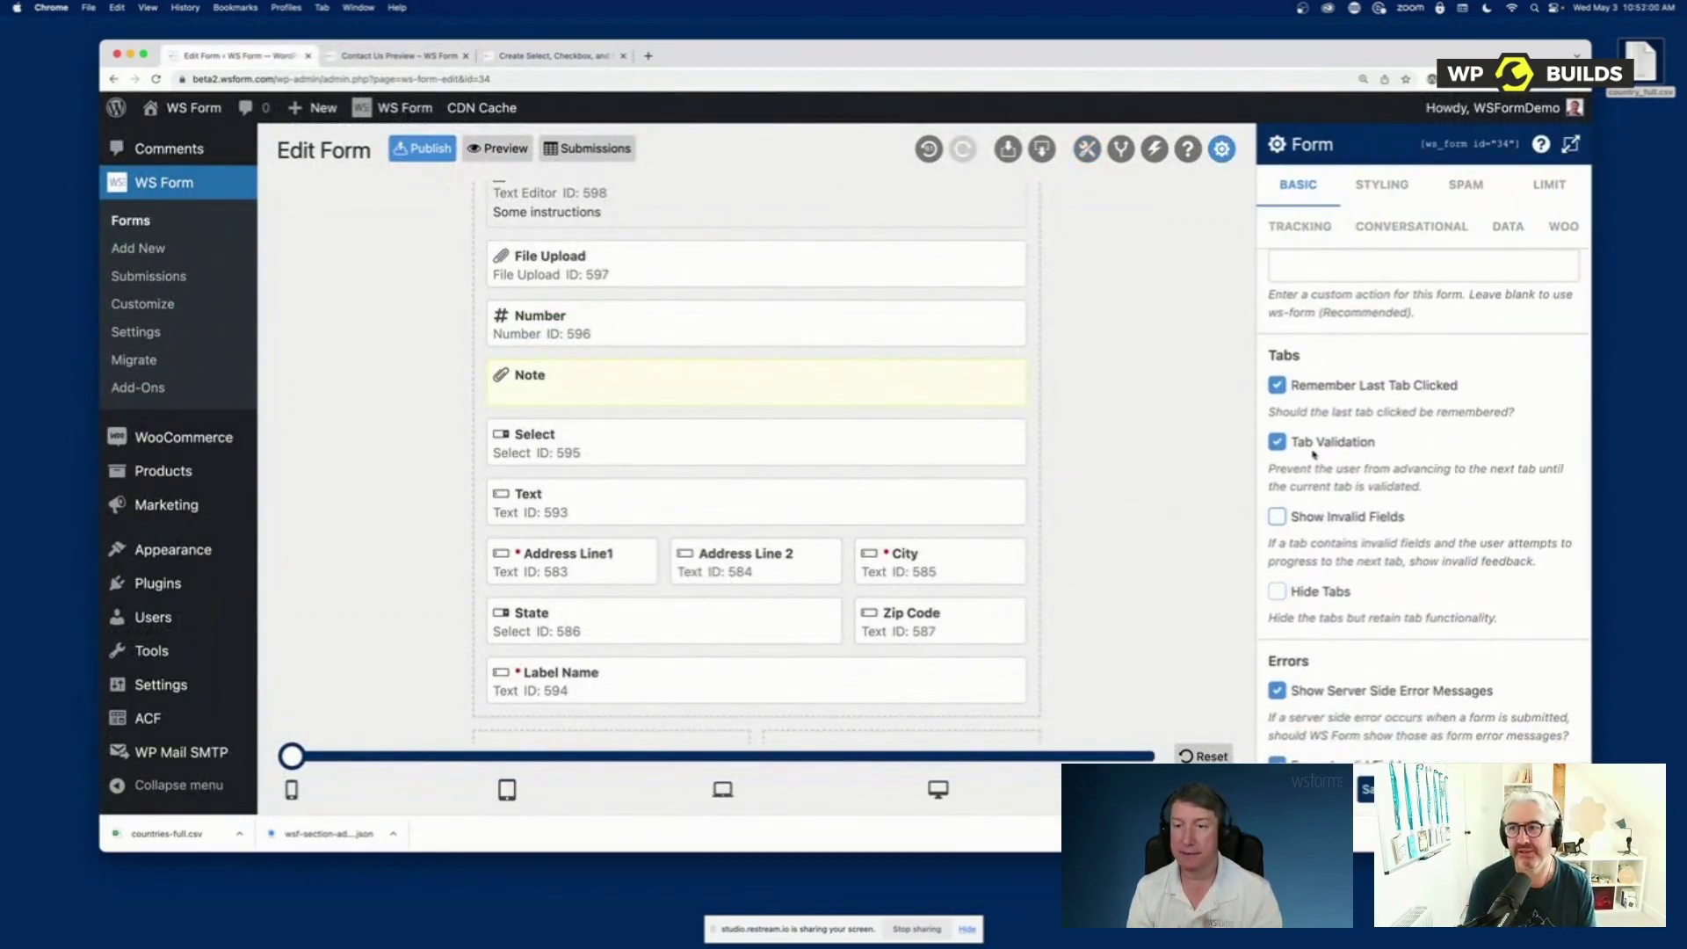
{"action": "left_click", "coordinate": [1314, 444]}
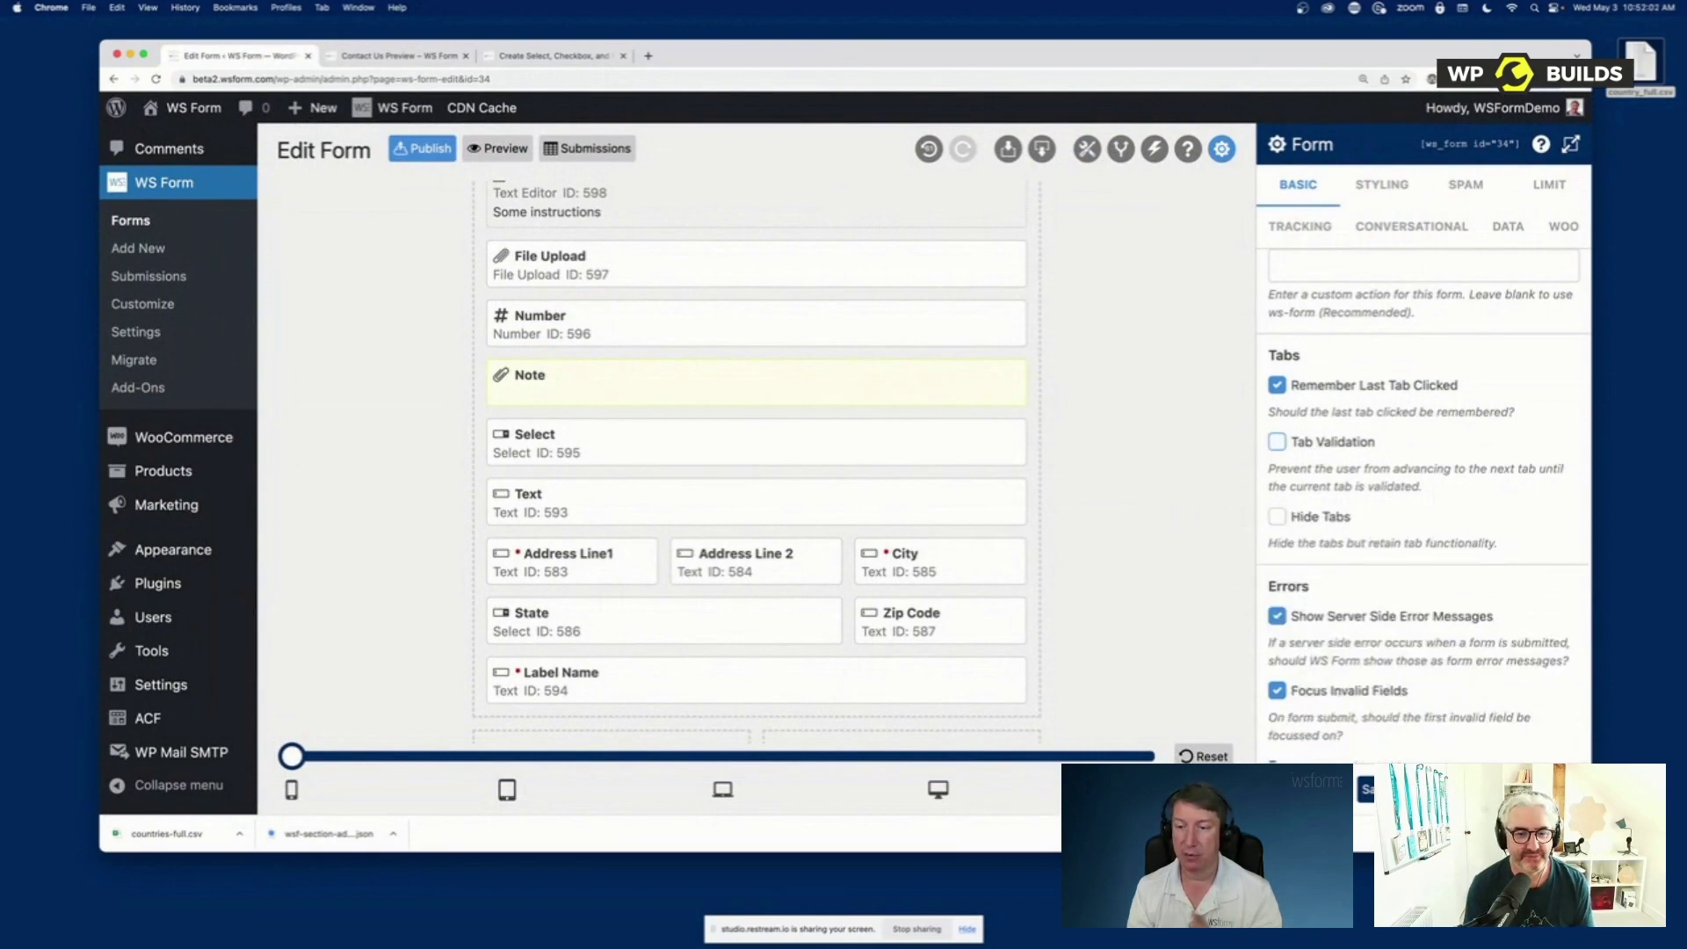
{"action": "left_click", "coordinate": [1087, 148]}
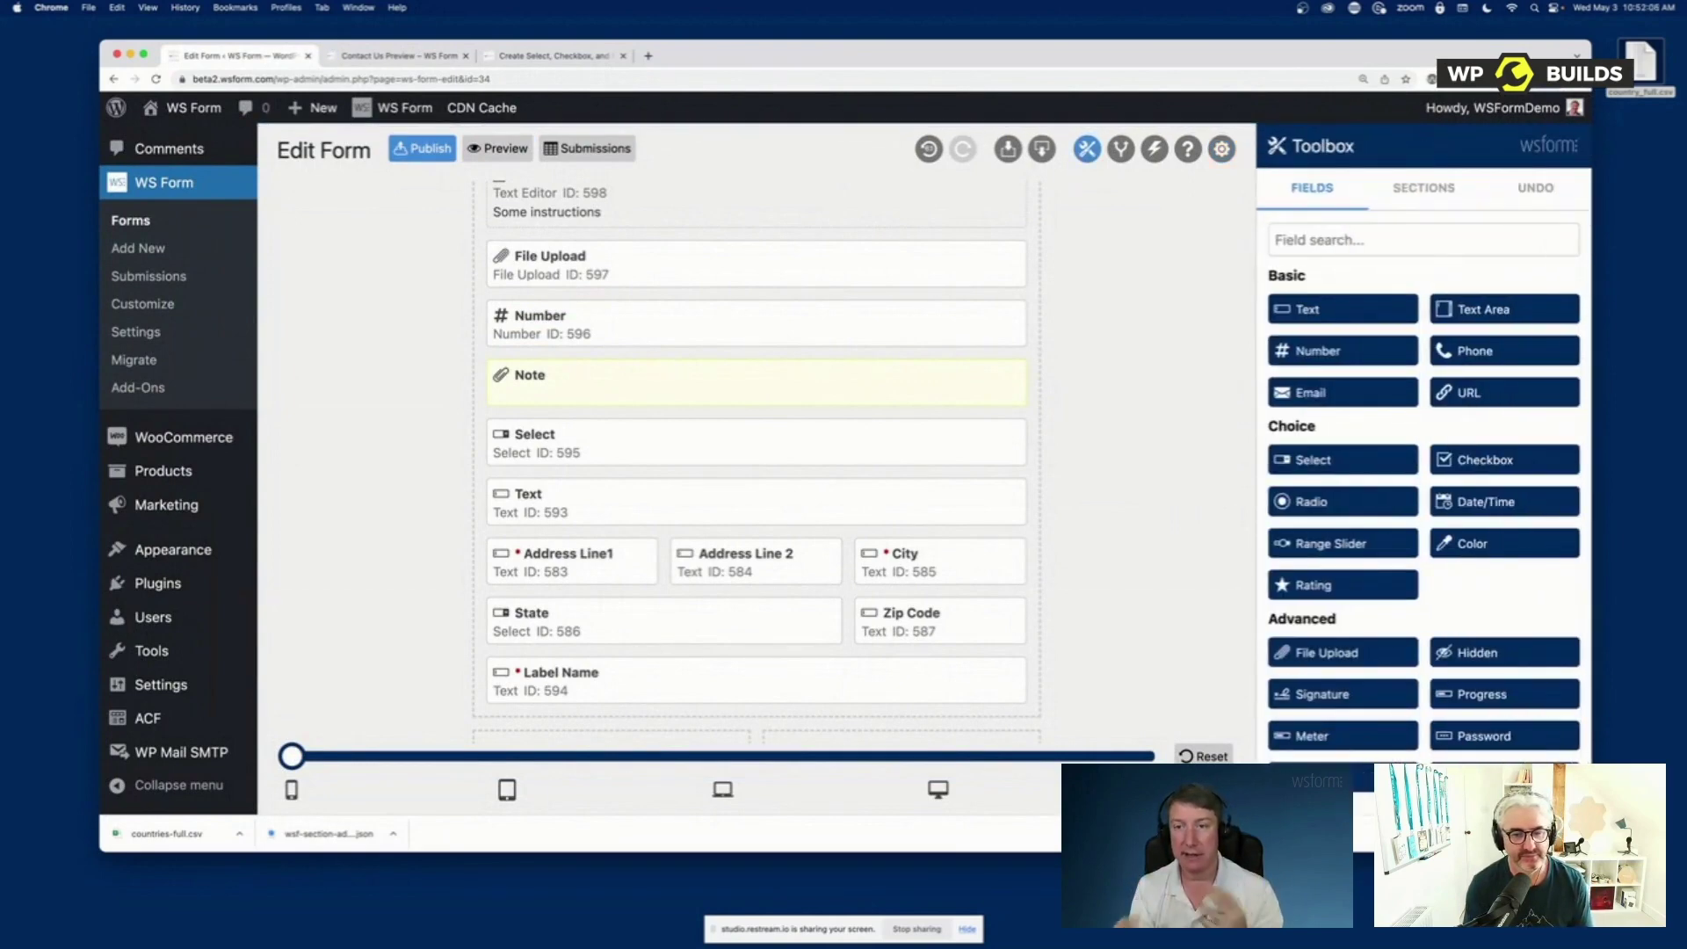
Create a new form from the Contact Us template
{"action": "scroll", "coordinate": [1405, 587], "scroll_direction": "down", "scroll_amount": 10}
{"action": "scroll", "coordinate": [1377, 413], "scroll_direction": "up", "scroll_amount": 2}
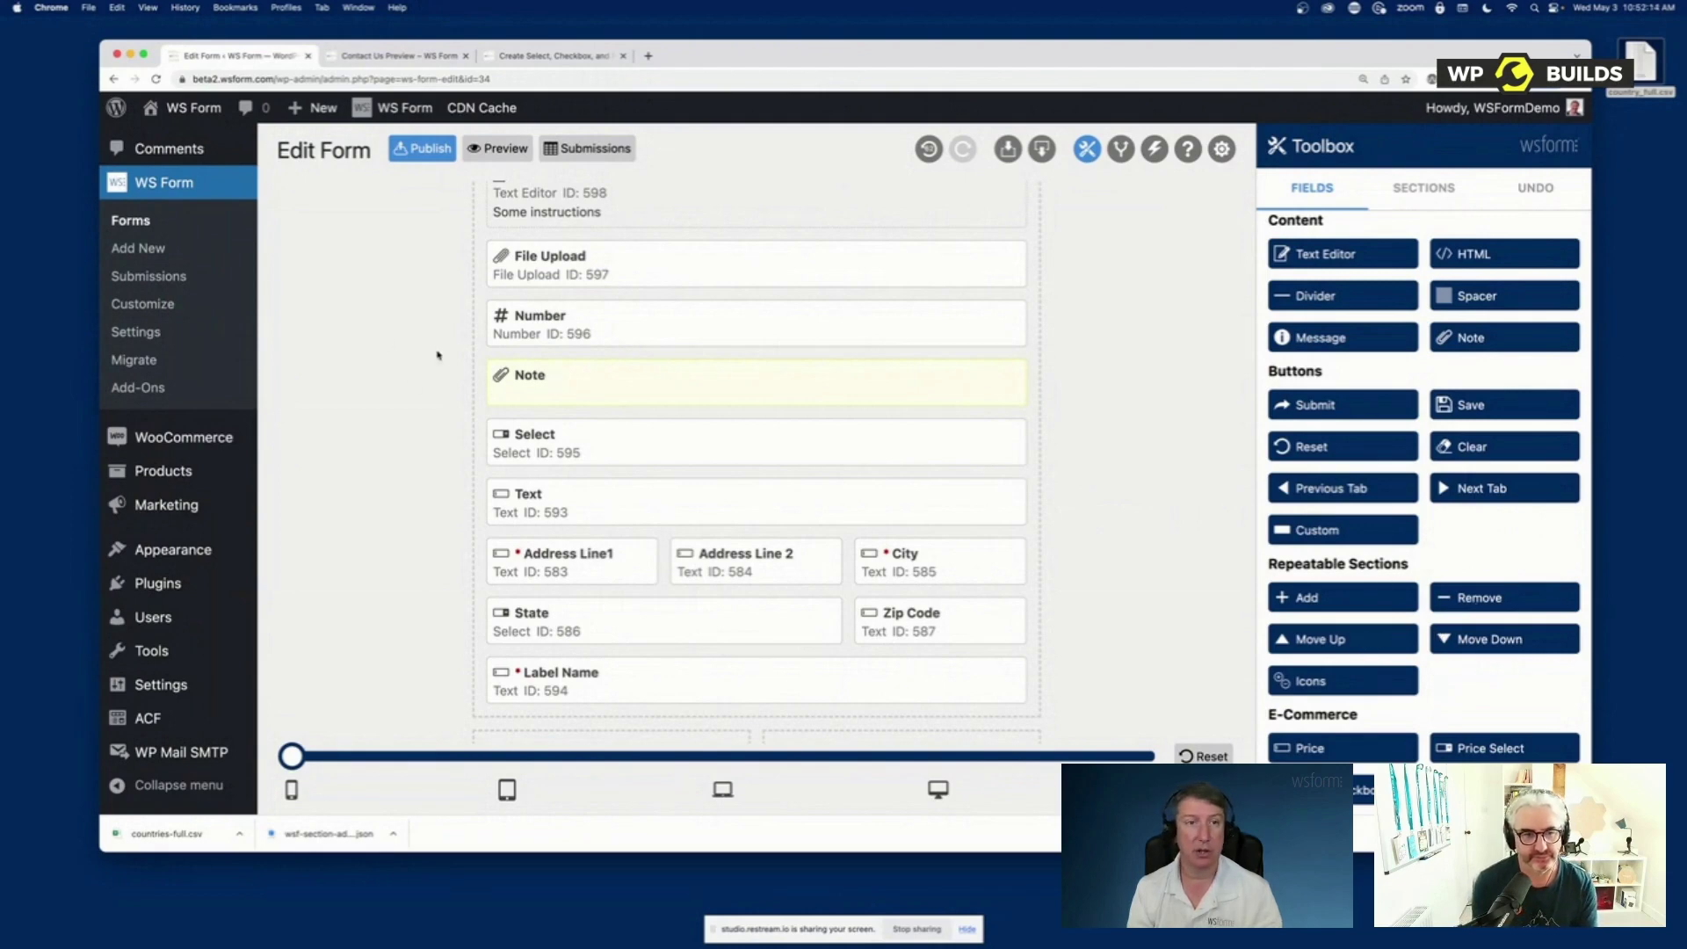
{"action": "left_click", "coordinate": [219, 250]}
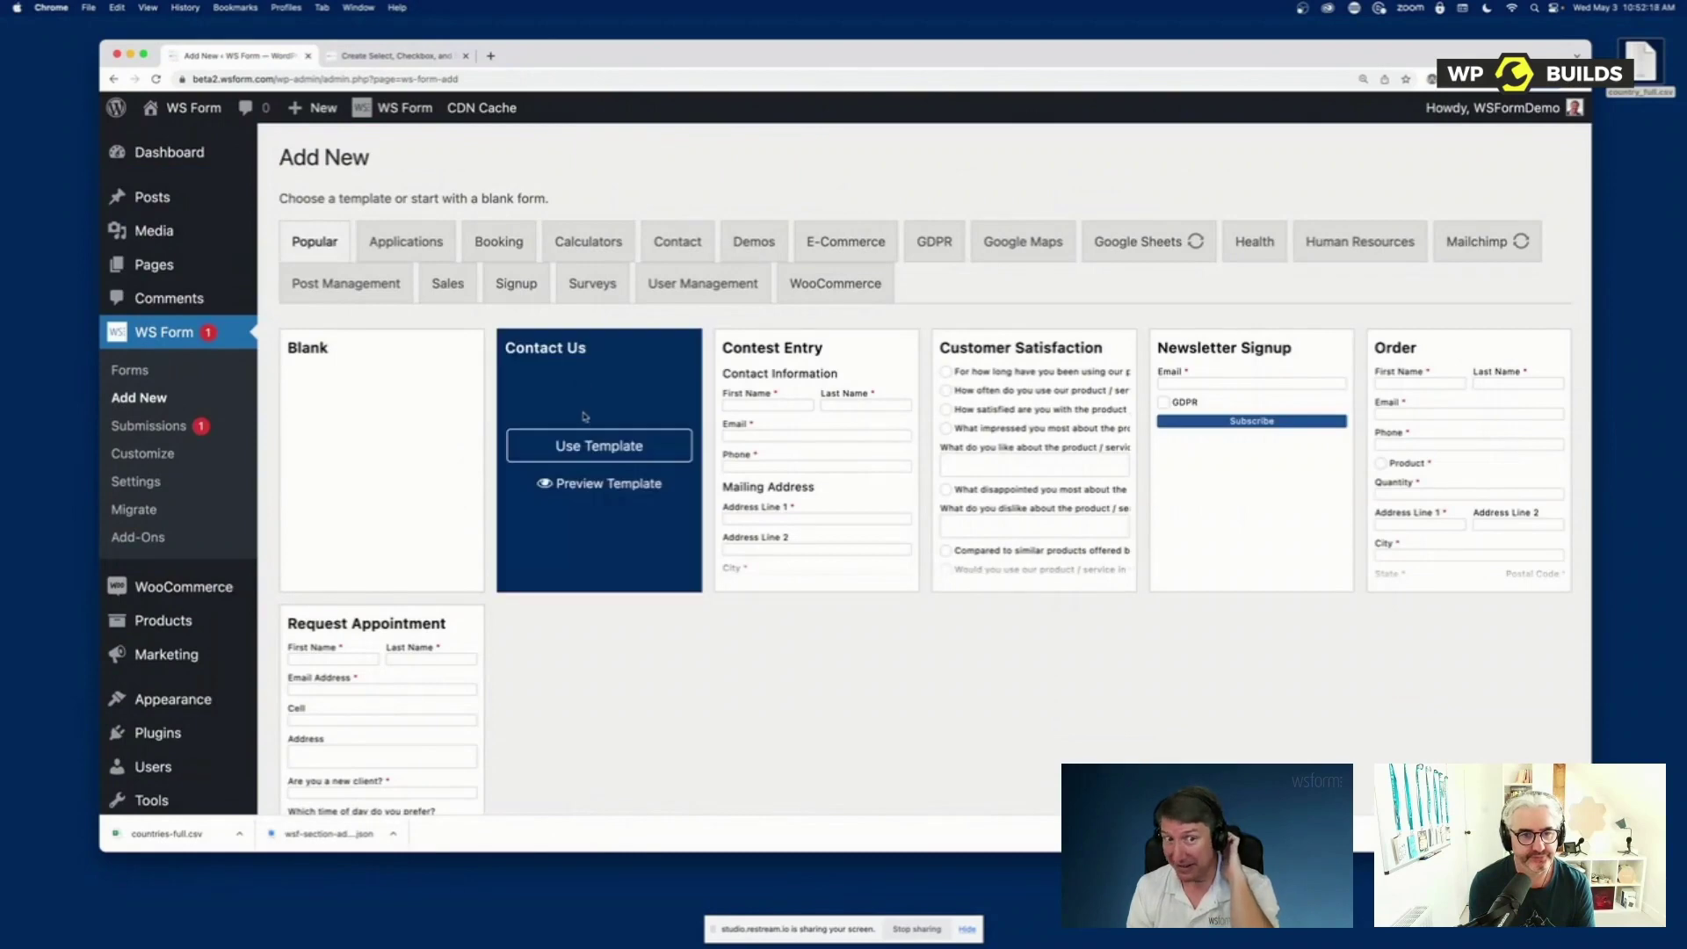
{"action": "left_click", "coordinate": [587, 444]}
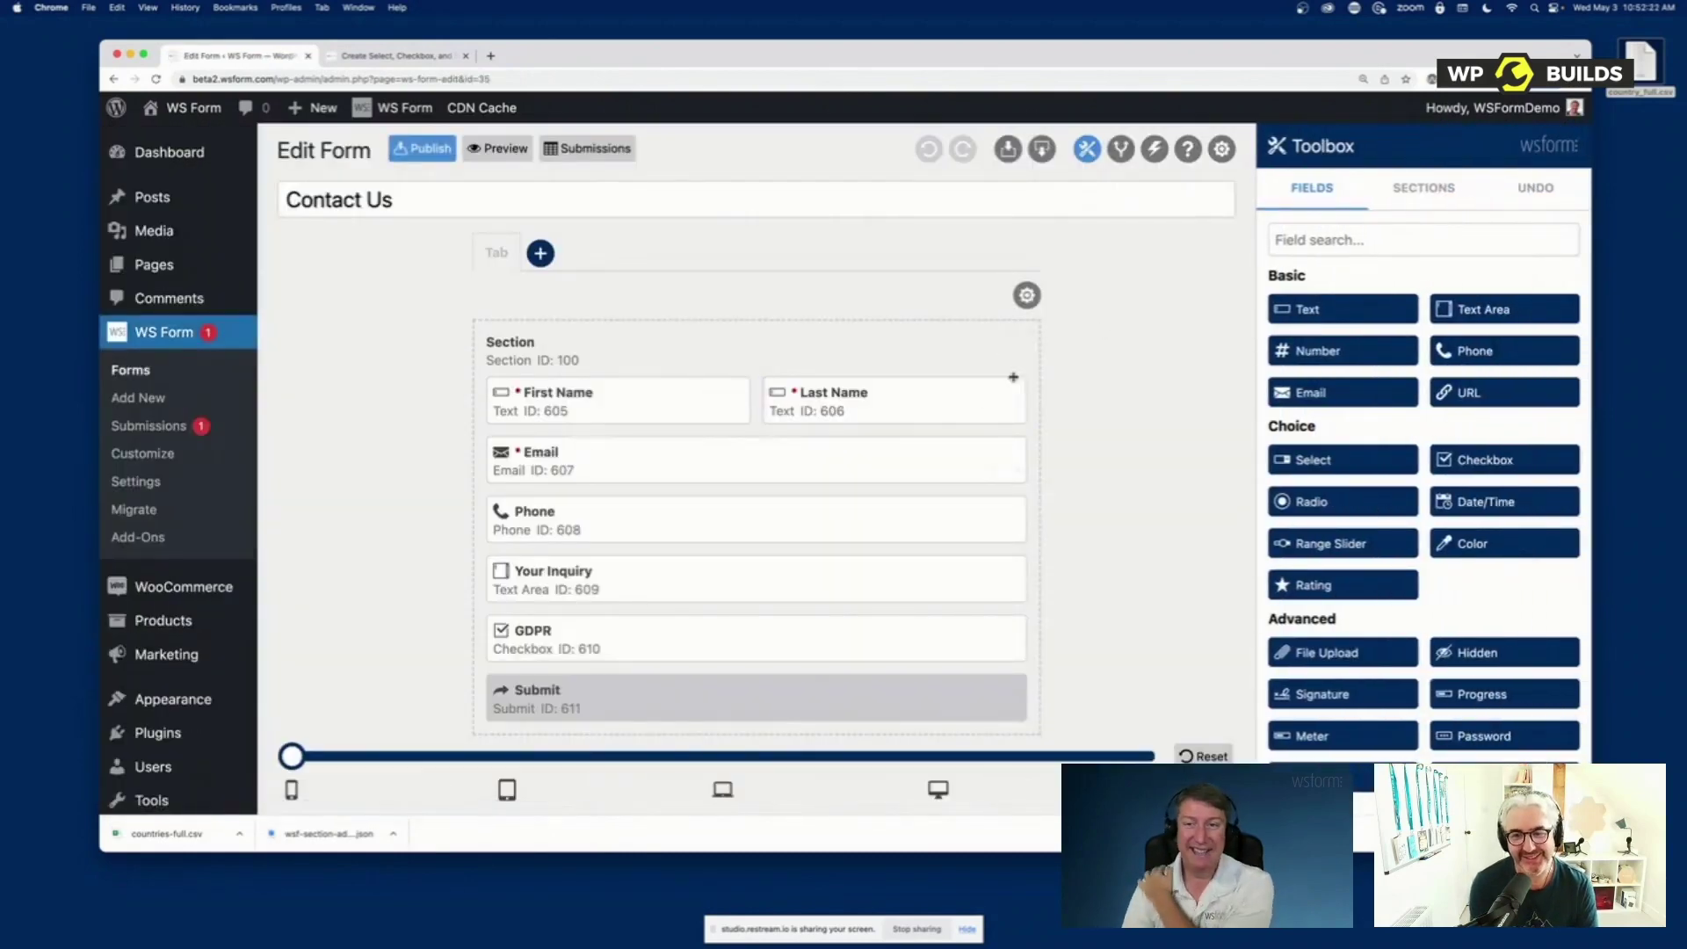
Add a new section to the form and move it above the existing contact fields section
{"action": "scroll", "coordinate": [1075, 340], "scroll_direction": "down", "scroll_amount": 1}
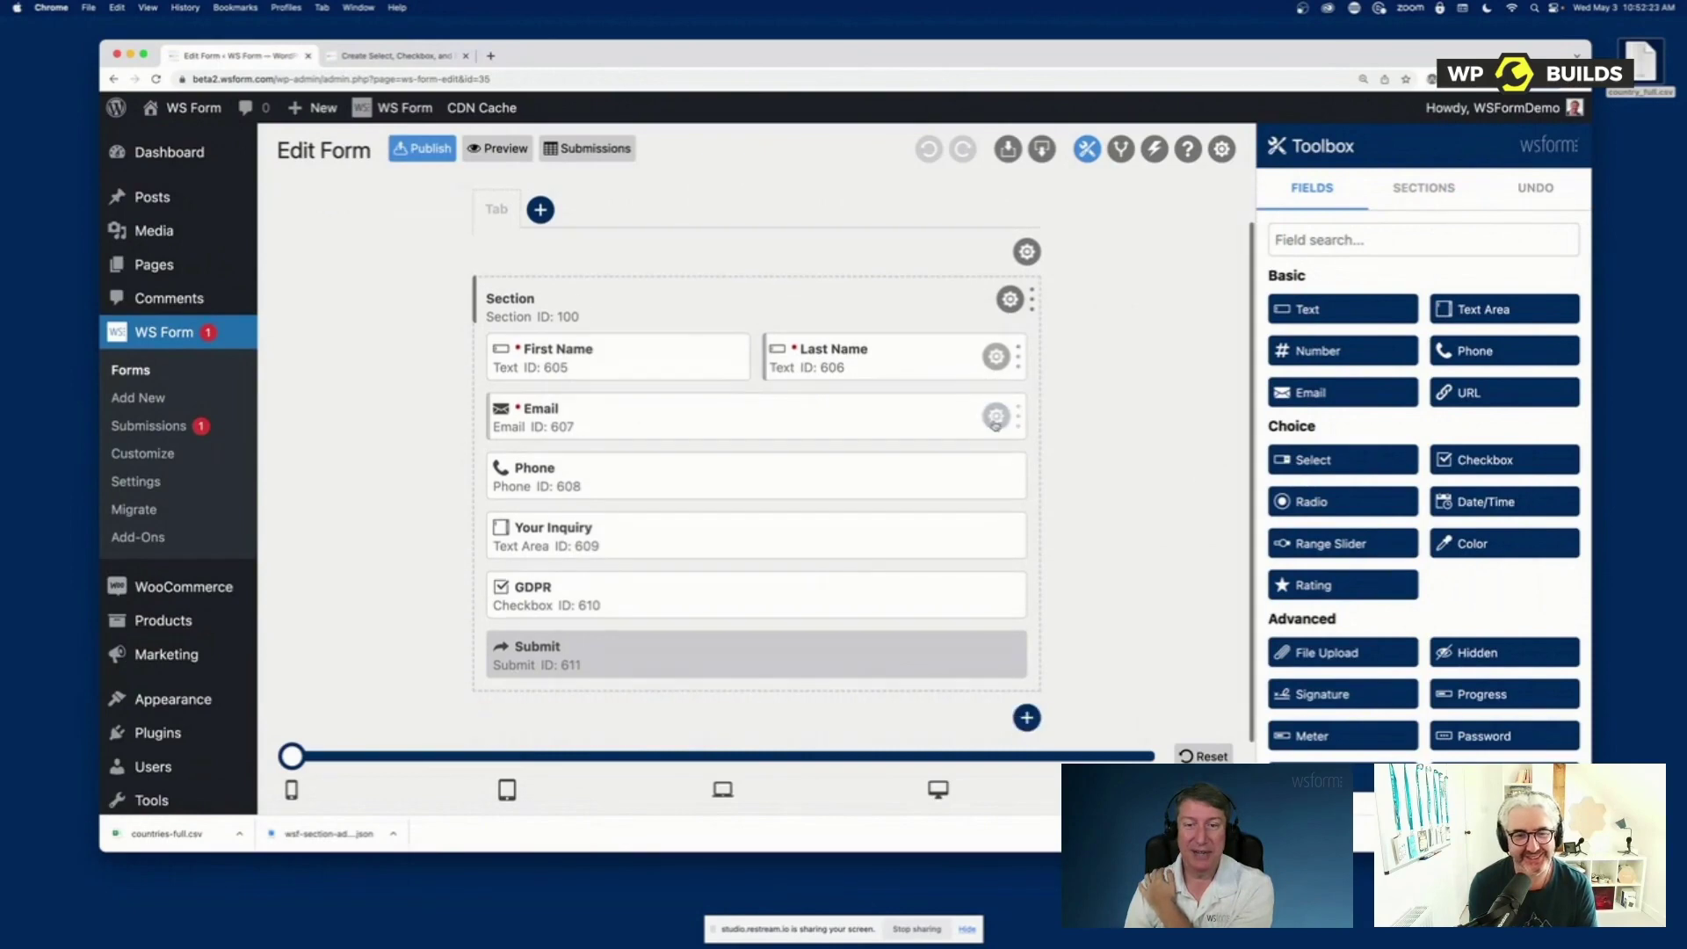
{"action": "left_click", "coordinate": [1026, 717]}
{"action": "left_click_drag", "start_coordinate": [900, 708], "coordinate": [896, 316]}
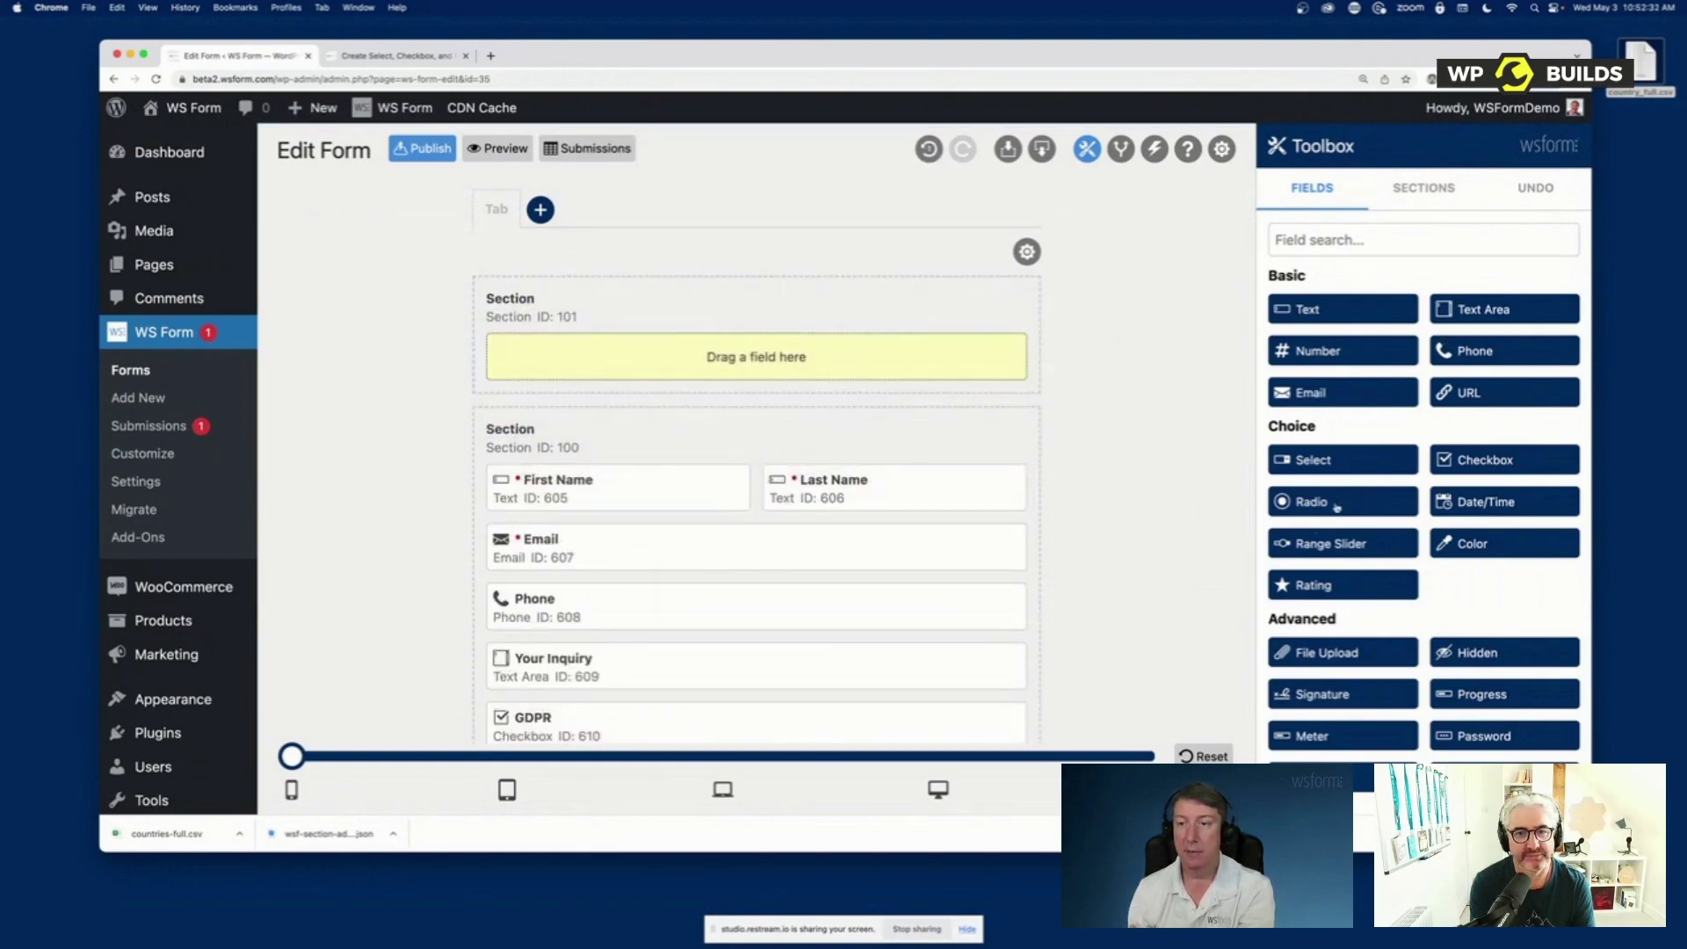
Add two Text fields to the new section and resize each to half width so they sit side by side
{"action": "left_click", "coordinate": [1331, 314]}
{"action": "left_click", "coordinate": [1332, 315]}
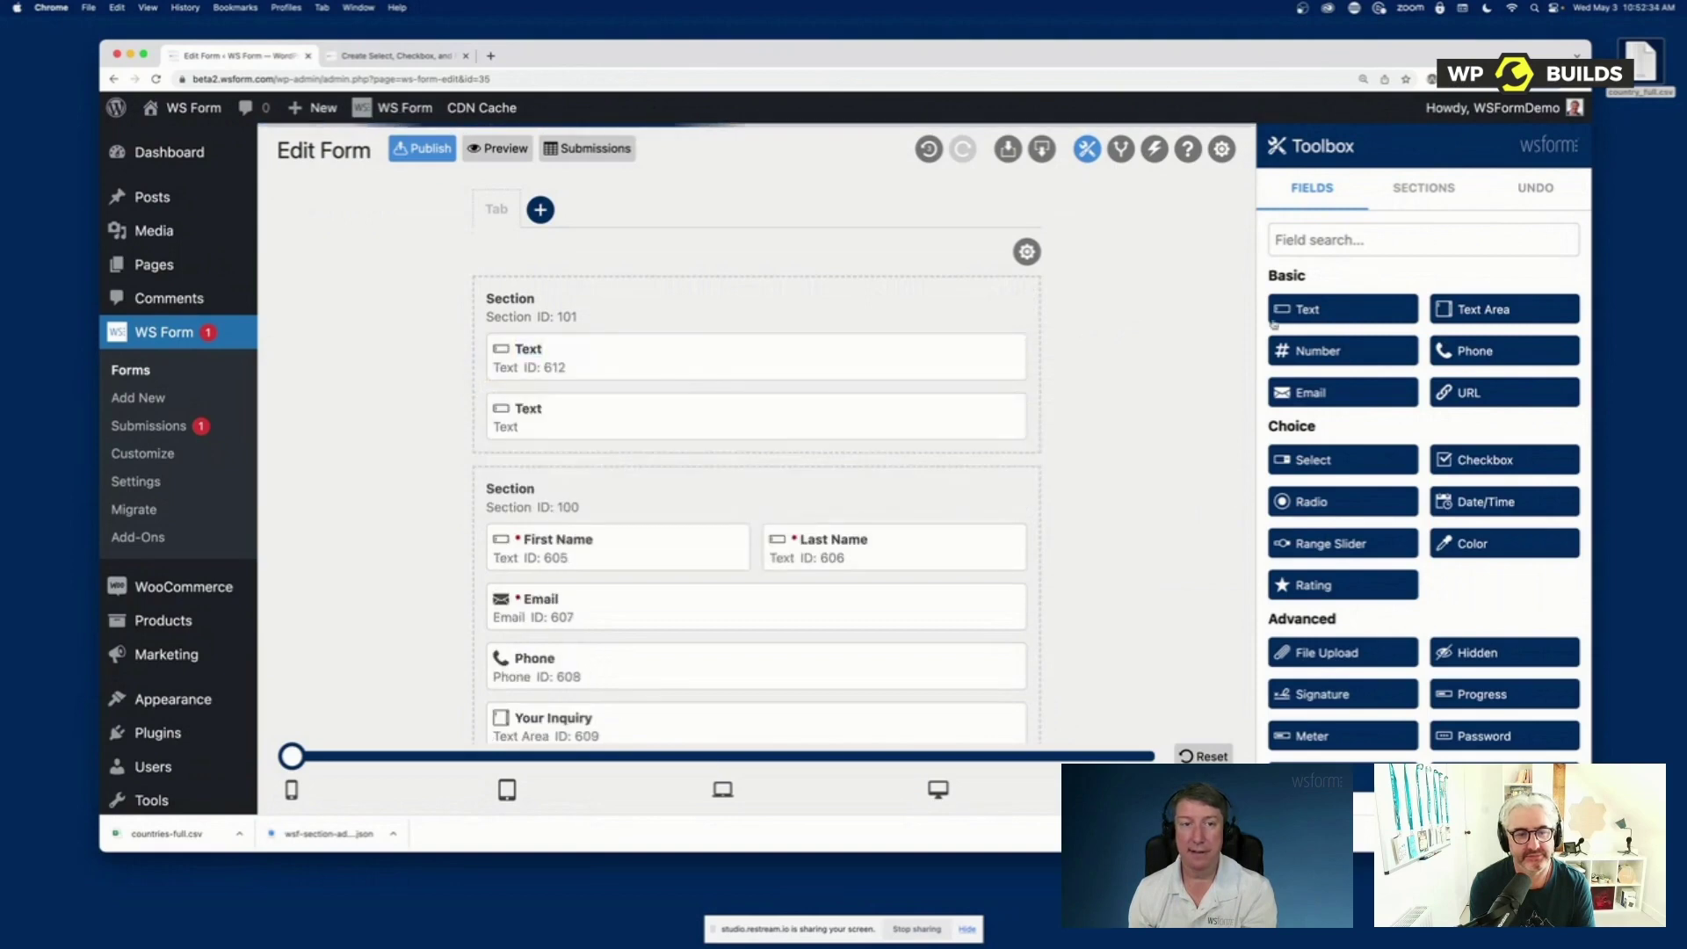
{"action": "left_click_drag", "start_coordinate": [1021, 356], "coordinate": [754, 359]}
{"action": "left_click_drag", "start_coordinate": [1016, 406], "coordinate": [760, 409]}
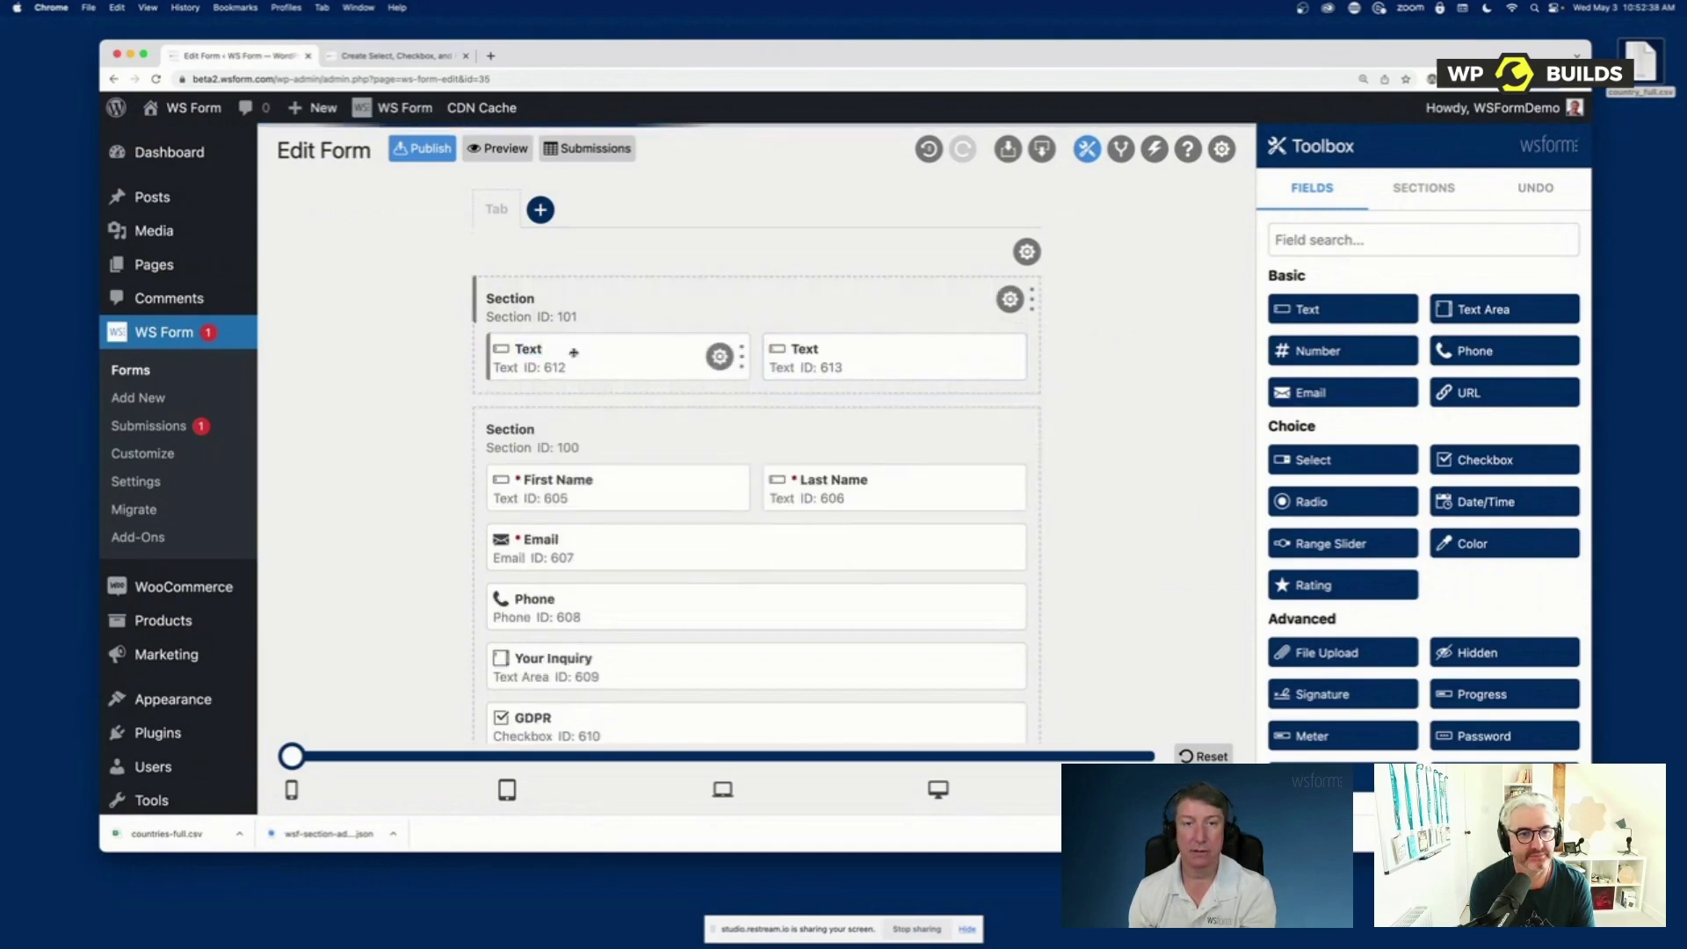
Label the two new text fields First Name and Last Name
{"action": "type", "text": "First Name"}
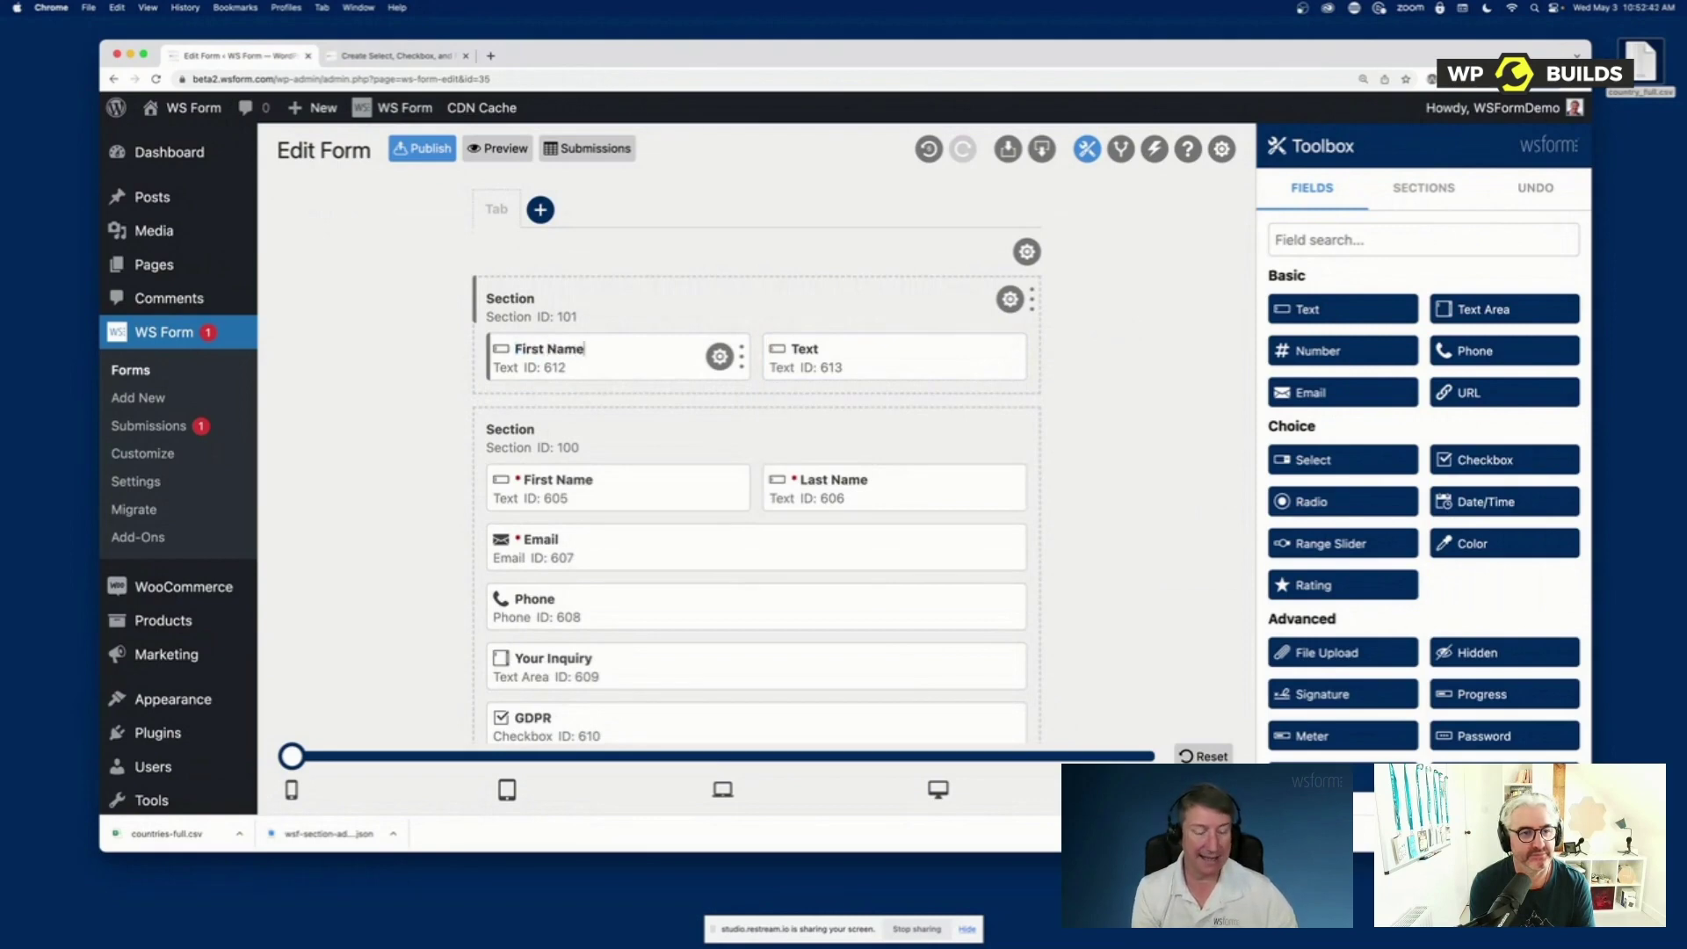
{"action": "key", "text": "Tab"}
{"action": "type", "text": "Last Name"}
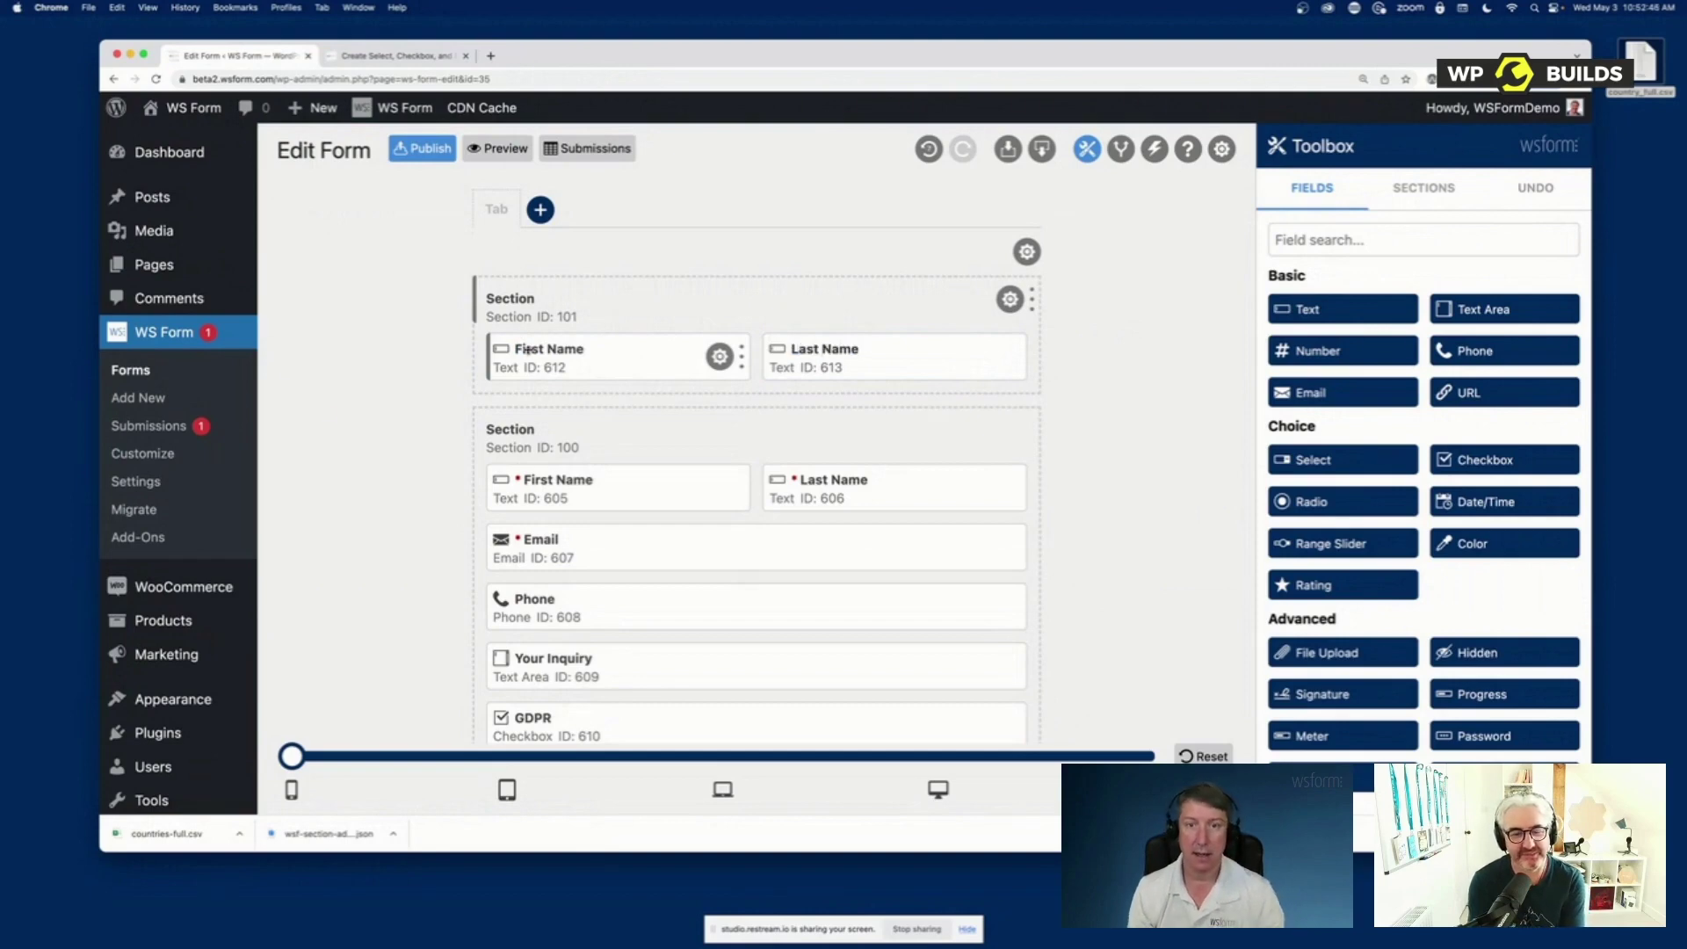
{"action": "left_click", "coordinate": [1209, 408]}
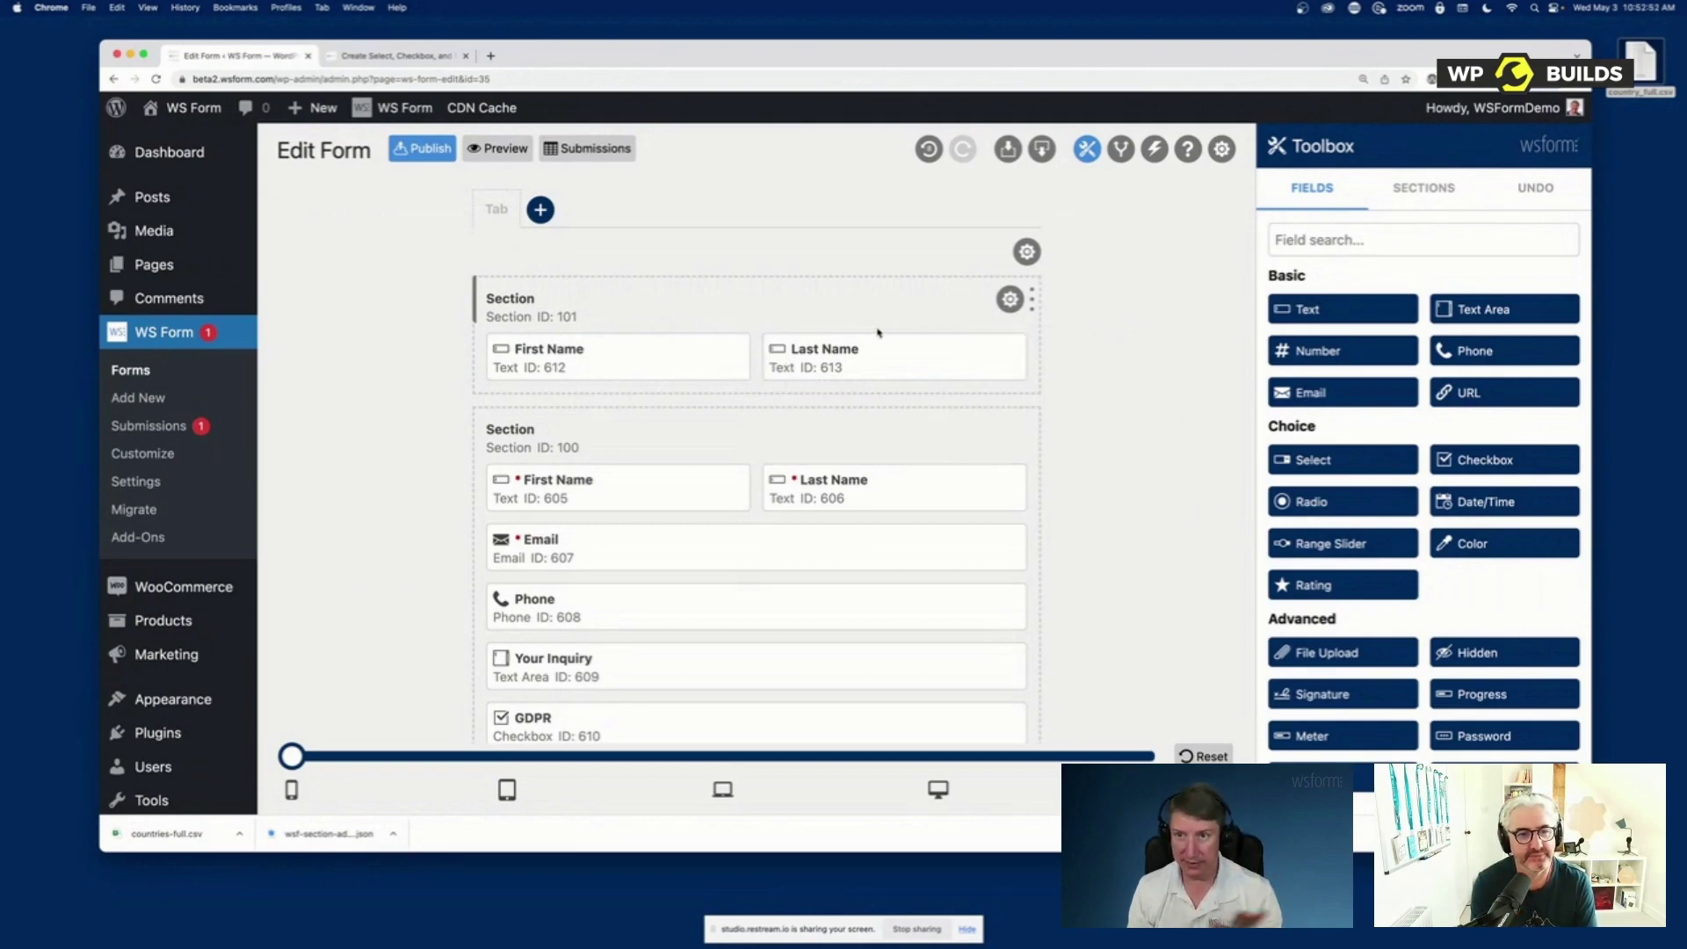
Make the new section repeatable, save its settings and include an Icons field for the row controls
{"action": "left_click", "coordinate": [1010, 298]}
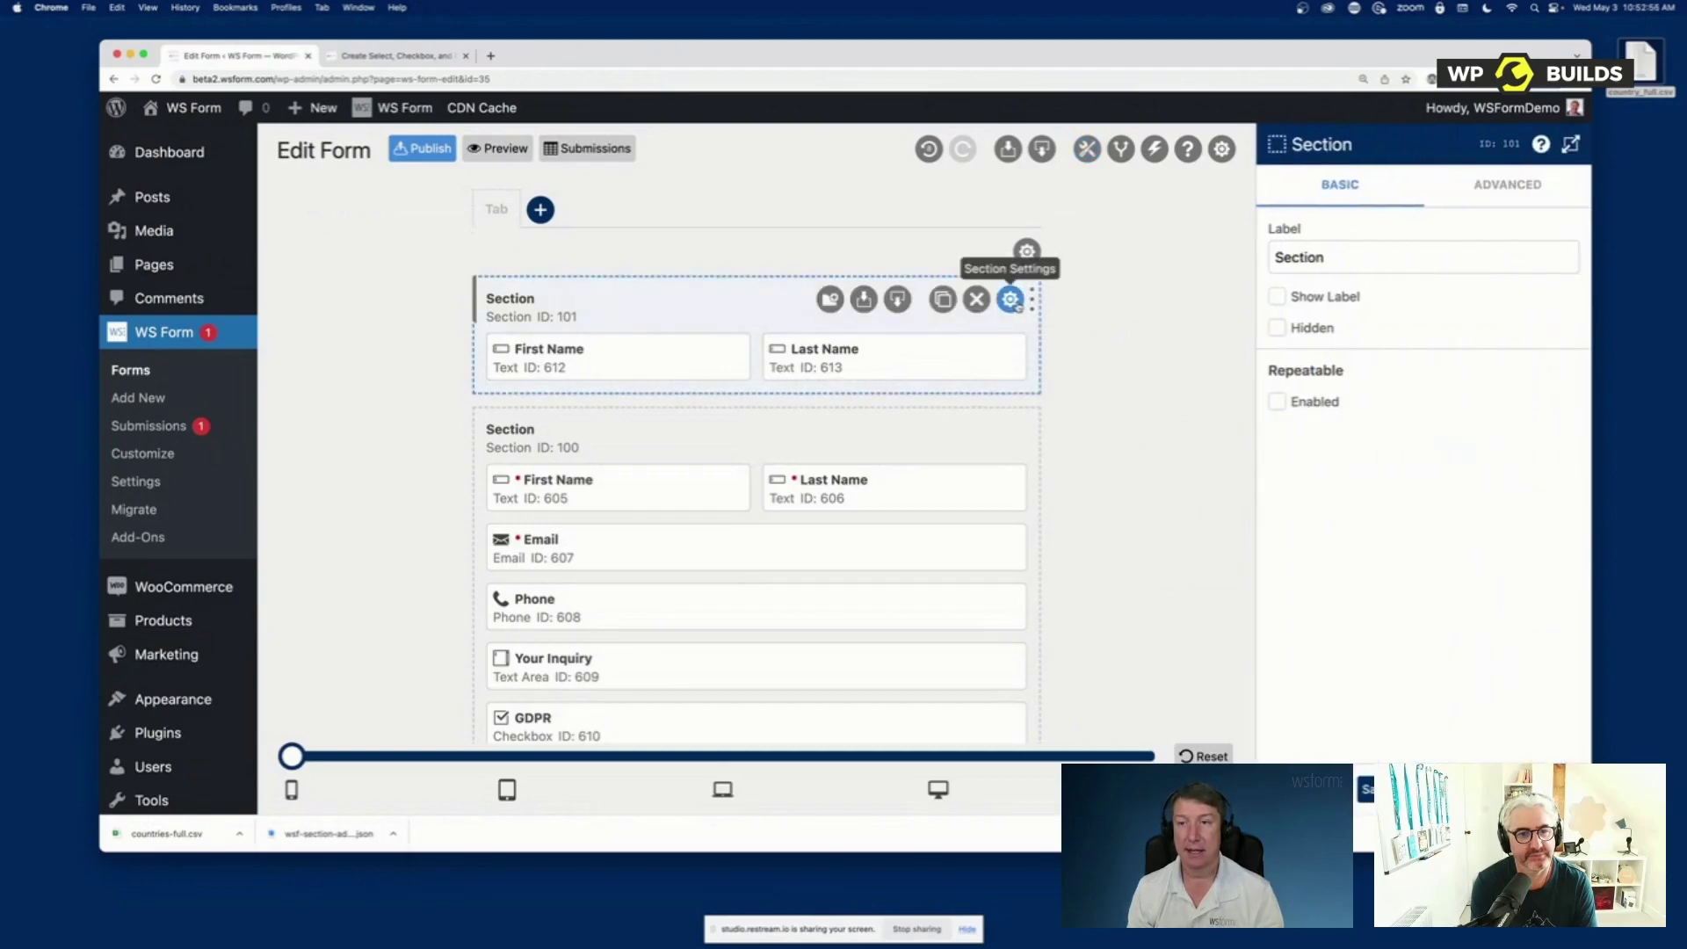
{"action": "left_click", "coordinate": [1316, 402]}
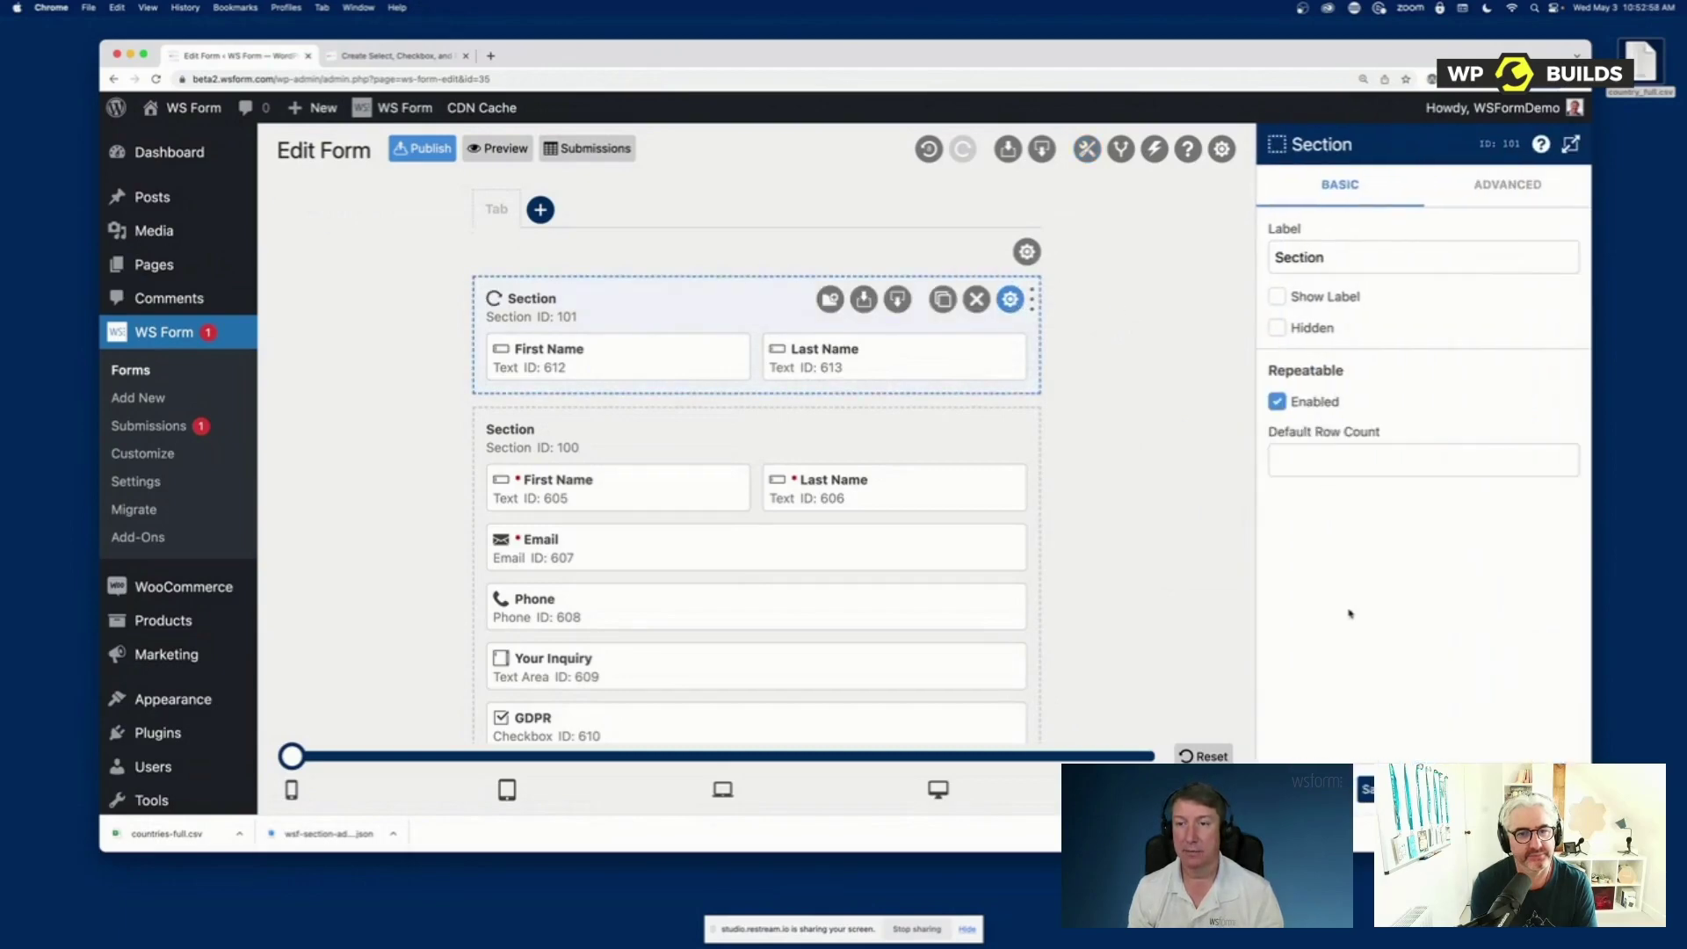
{"action": "left_click", "coordinate": [1250, 606]}
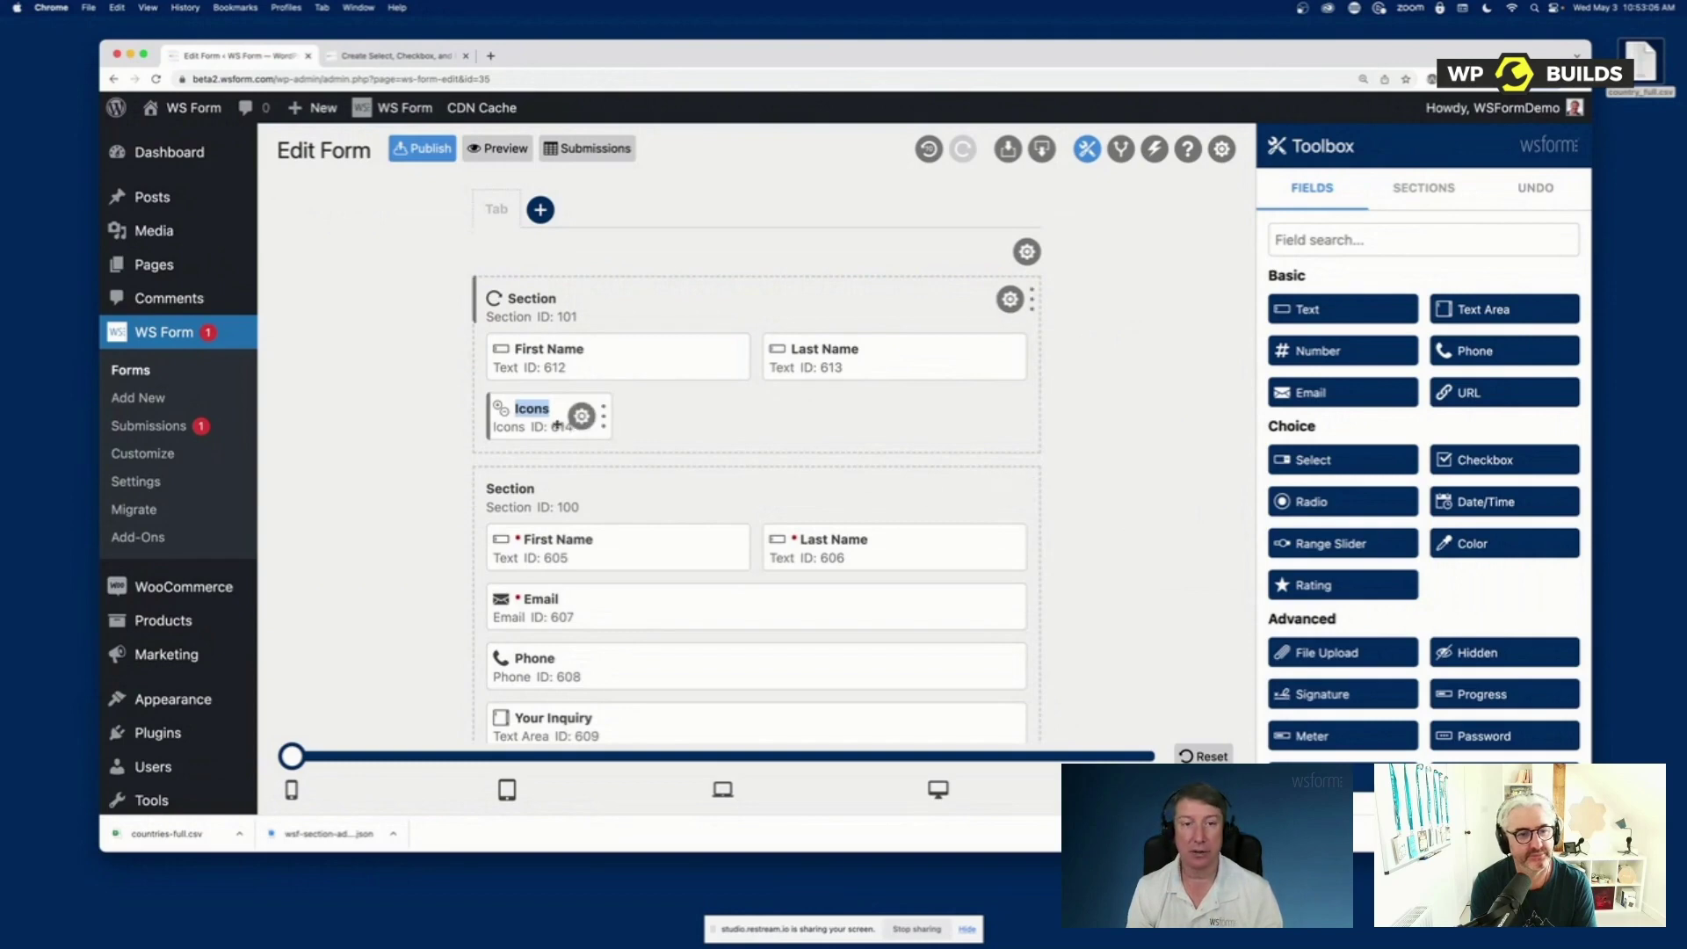
Preview the form, enter Test in both repeatable name fields, add a second row and remove the first row
{"action": "left_click", "coordinate": [509, 150]}
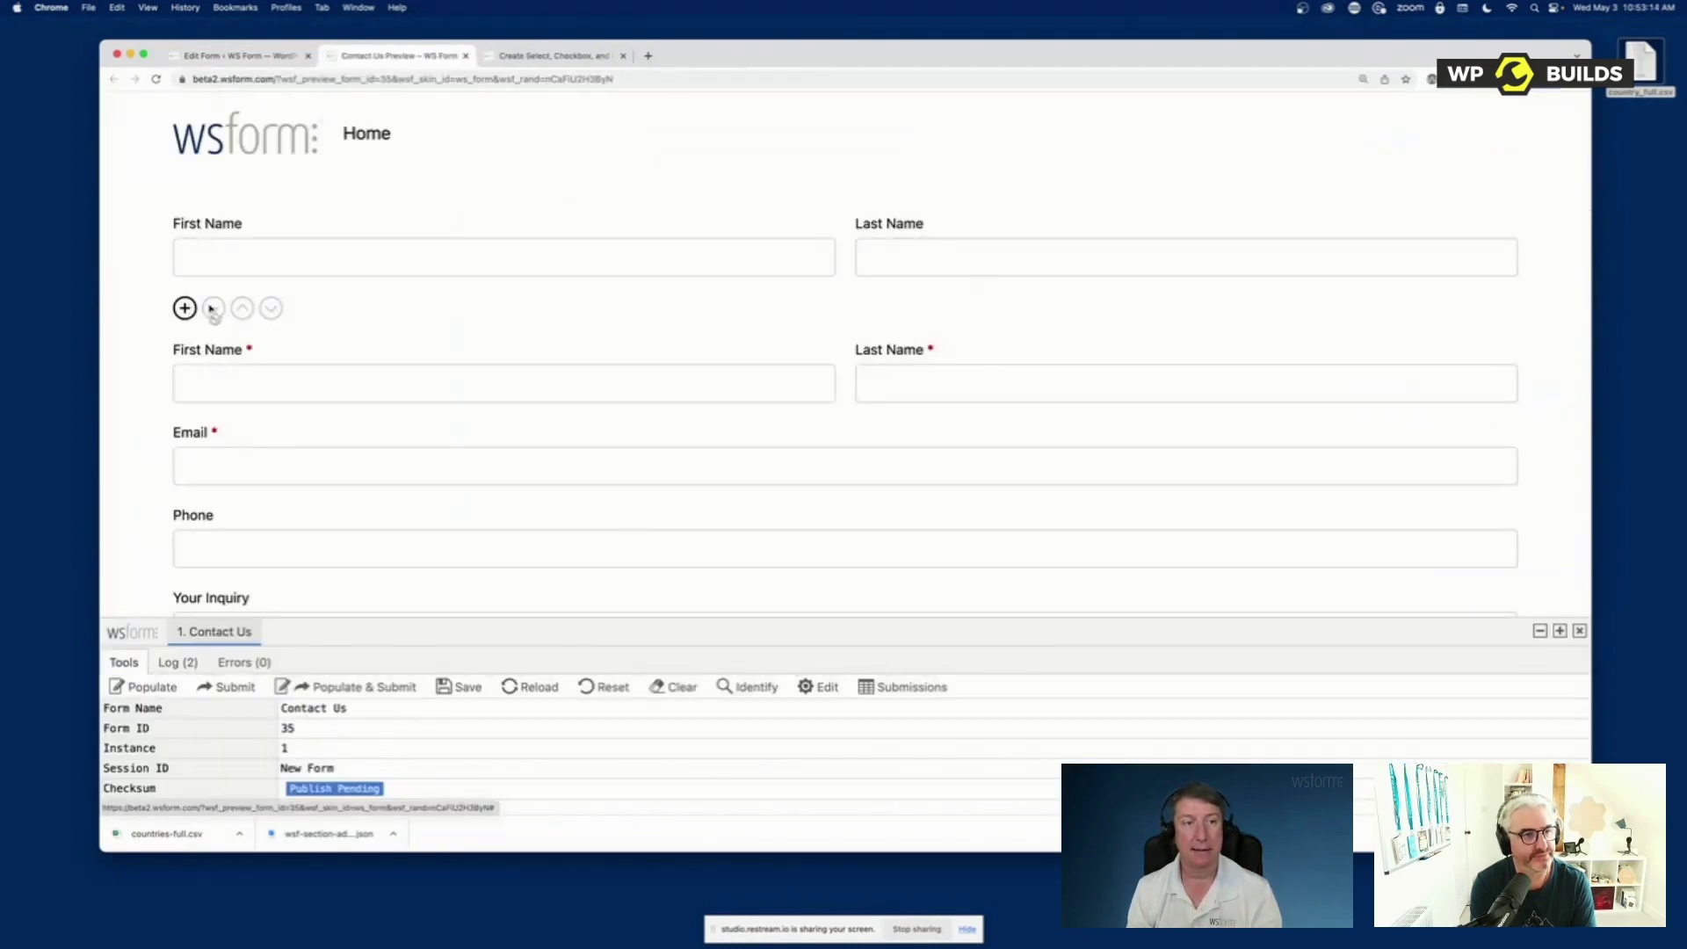
{"action": "left_click", "coordinate": [289, 257]}
{"action": "type", "text": "Test"}
{"action": "key", "text": "Tab"}
{"action": "type", "text": "Test"}
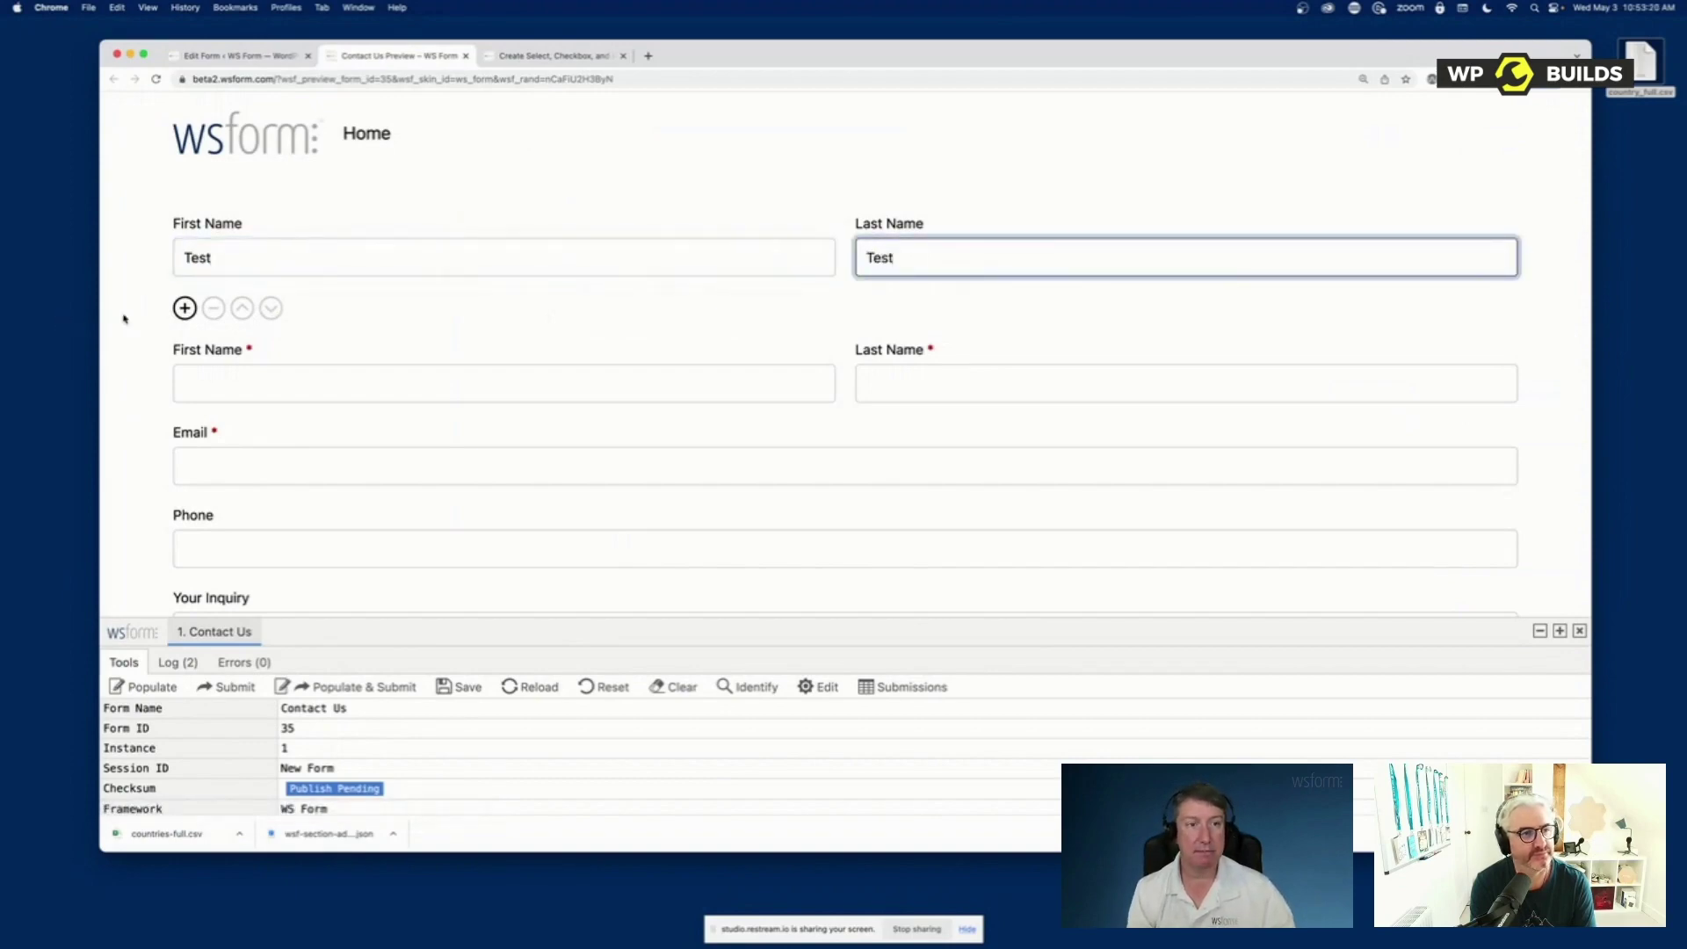
{"action": "left_click", "coordinate": [184, 308]}
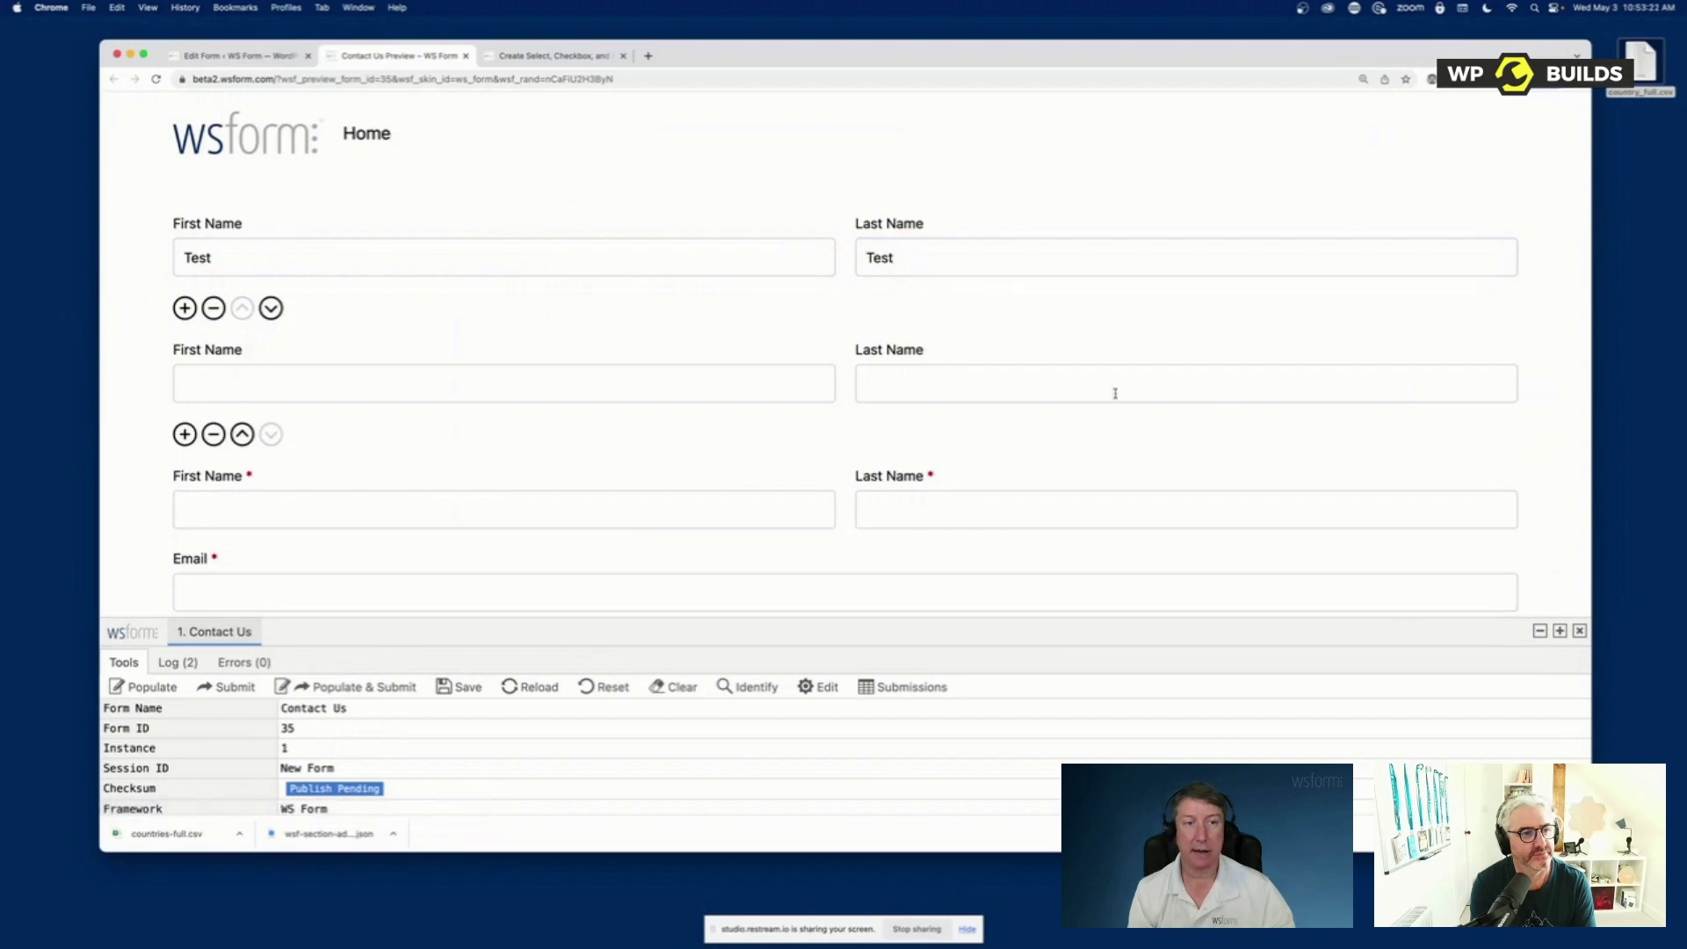
{"action": "left_click", "coordinate": [212, 309]}
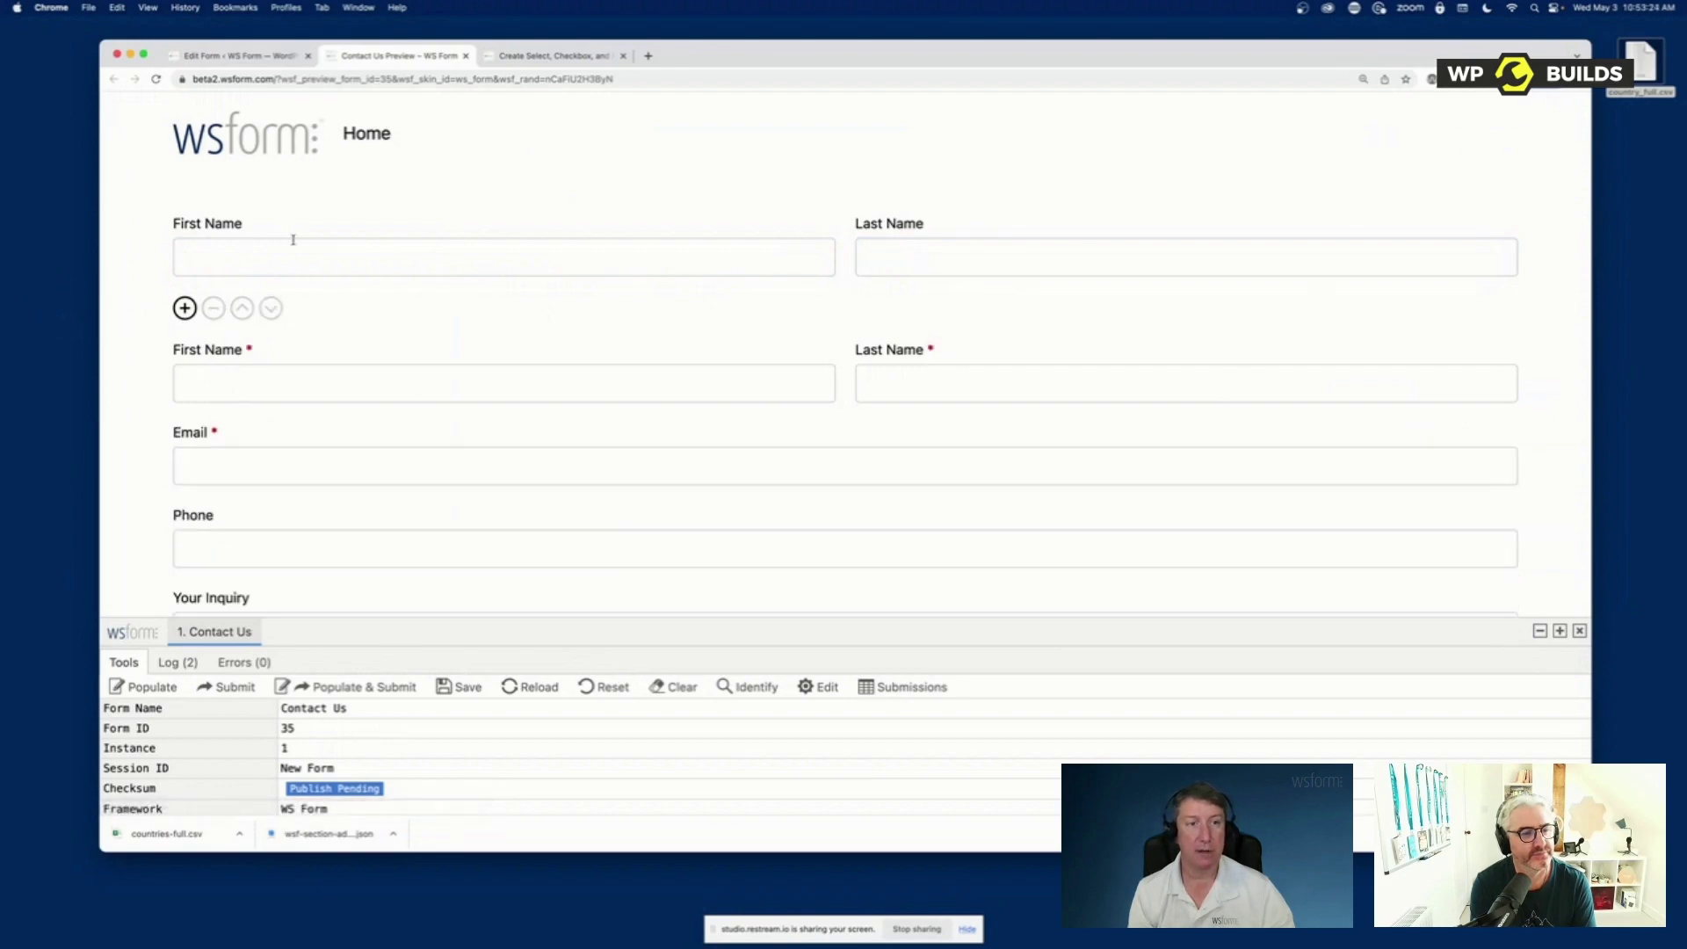
Add a Drag icon to the Icons field and remove its Move Up and Move Down icons
{"action": "left_click", "coordinate": [239, 55]}
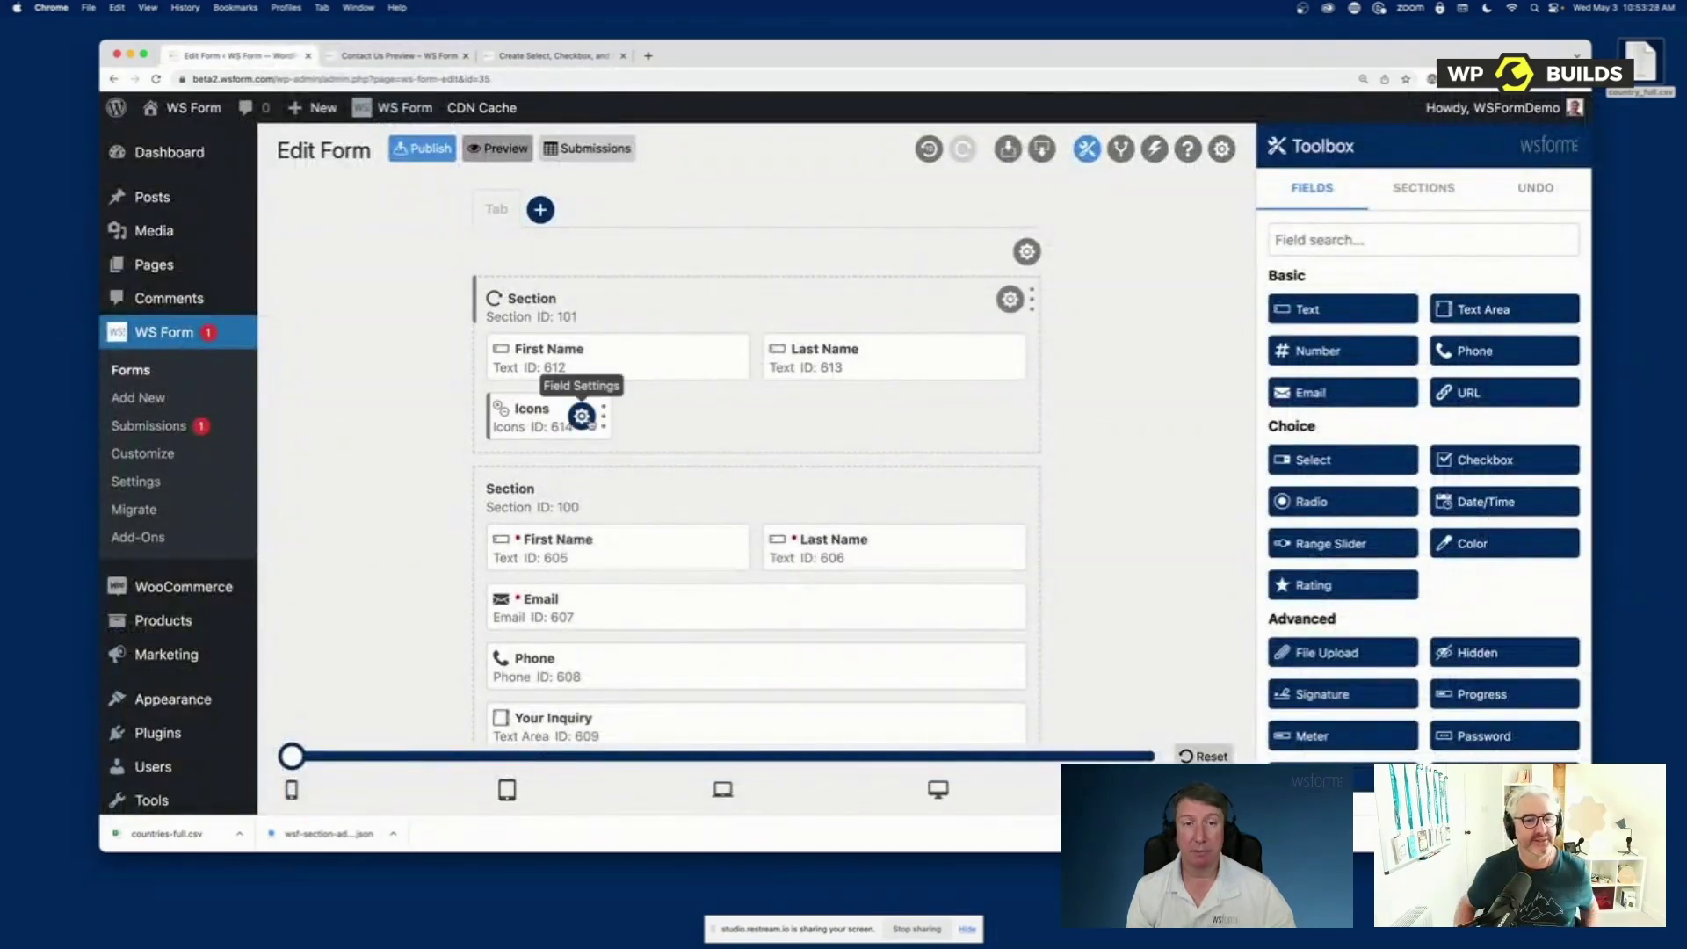
{"action": "left_click", "coordinate": [582, 416]}
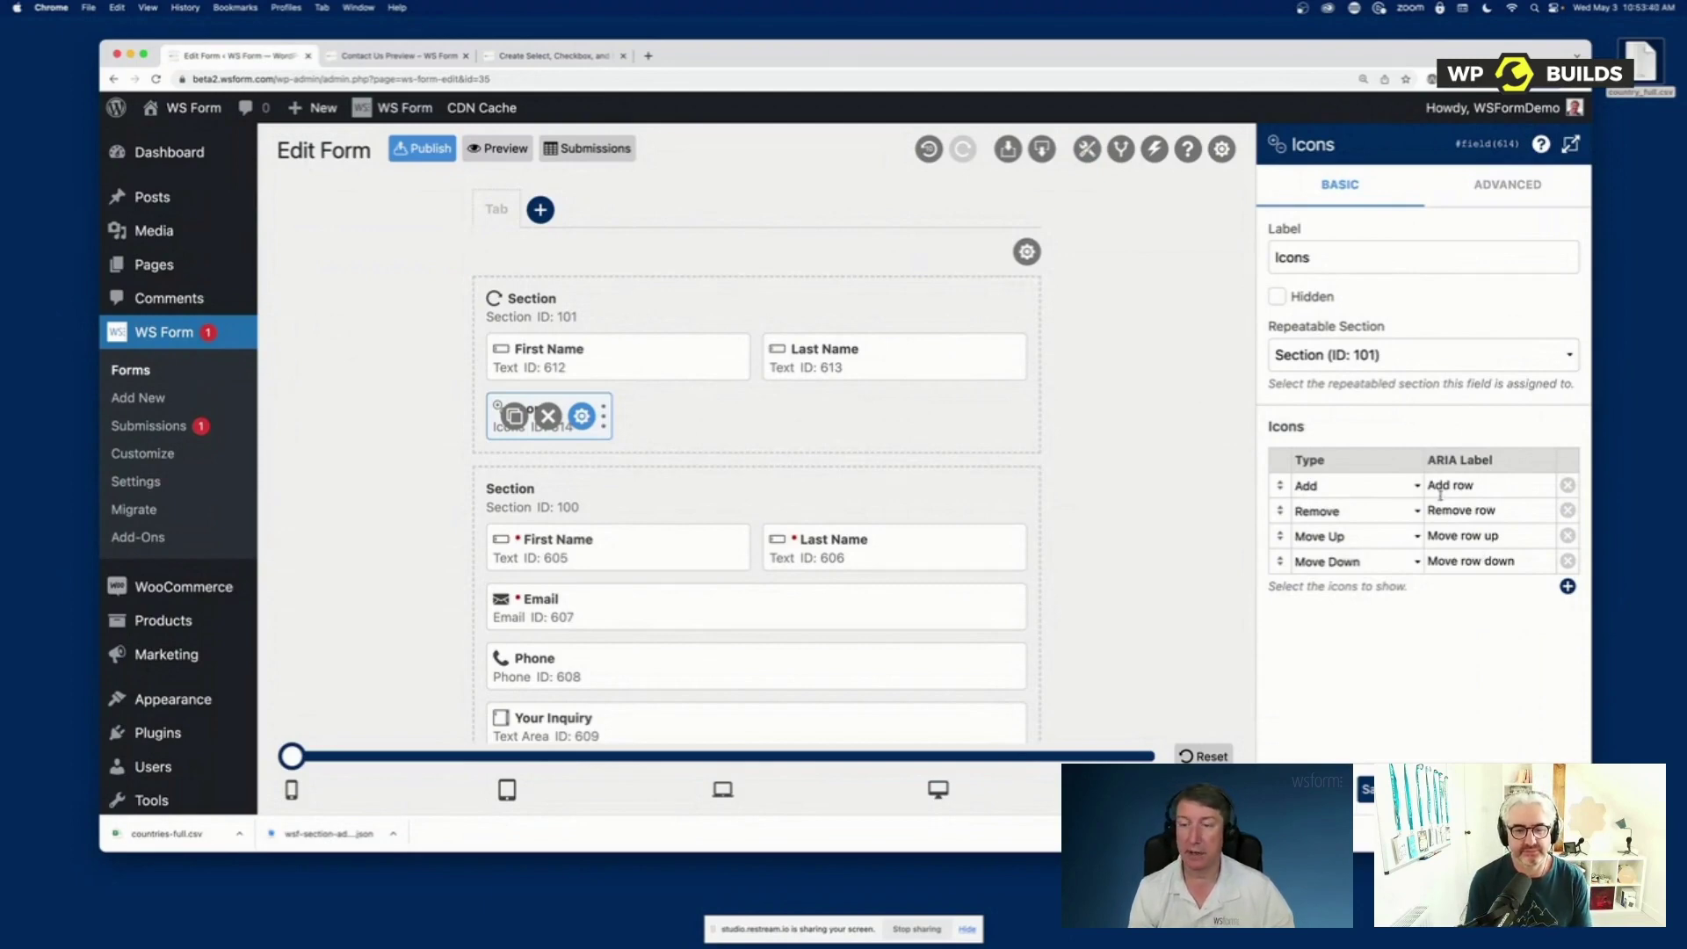
{"action": "left_click", "coordinate": [1567, 585]}
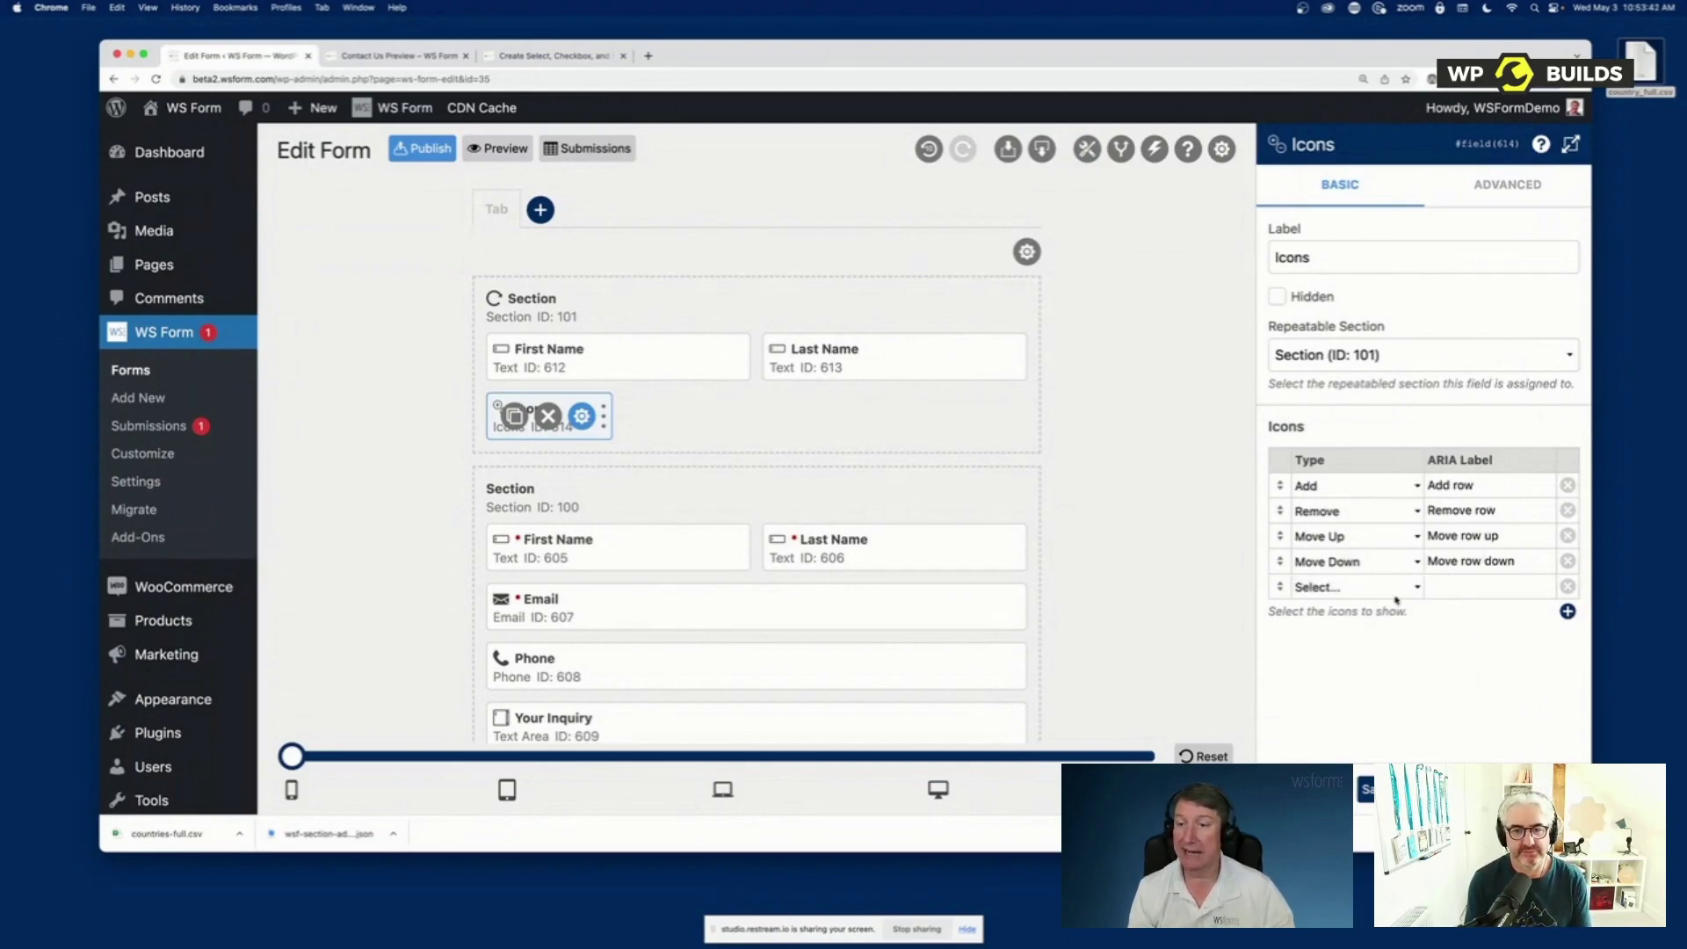
{"action": "left_click", "coordinate": [1357, 587]}
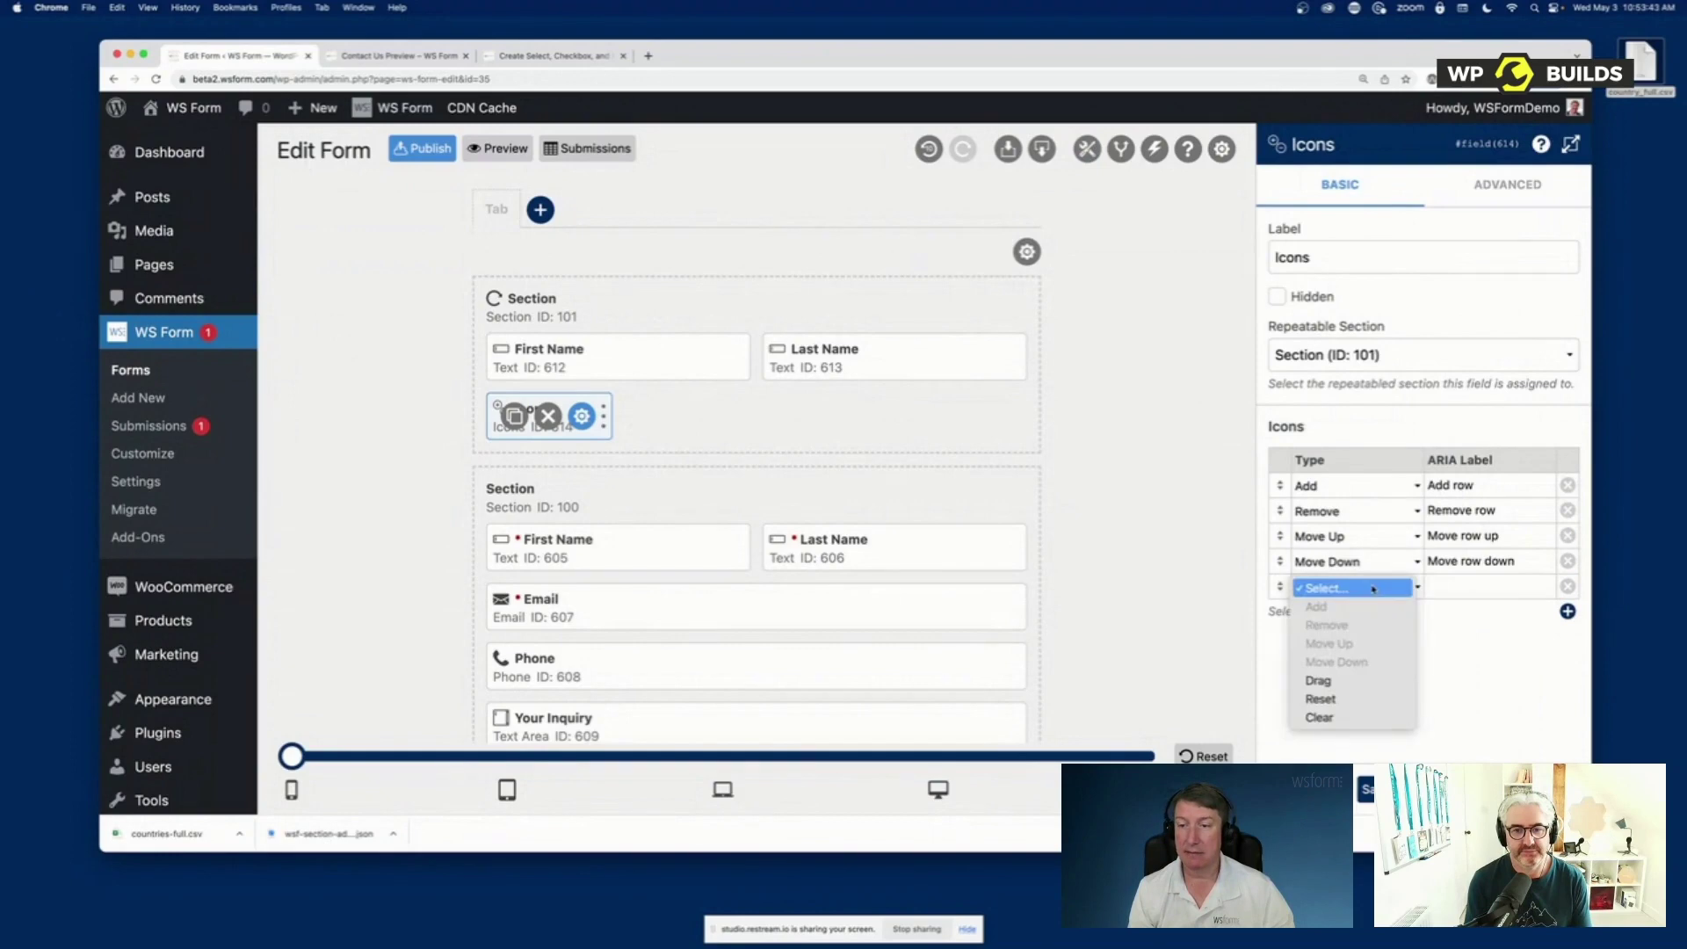
{"action": "left_click", "coordinate": [1362, 690]}
{"action": "left_click", "coordinate": [1567, 536]}
{"action": "left_click", "coordinate": [1567, 536]}
Preview the form, fill two repeatable rows with a and b in both name fields, and try dragging the second row to reorder it
{"action": "left_click", "coordinate": [496, 148]}
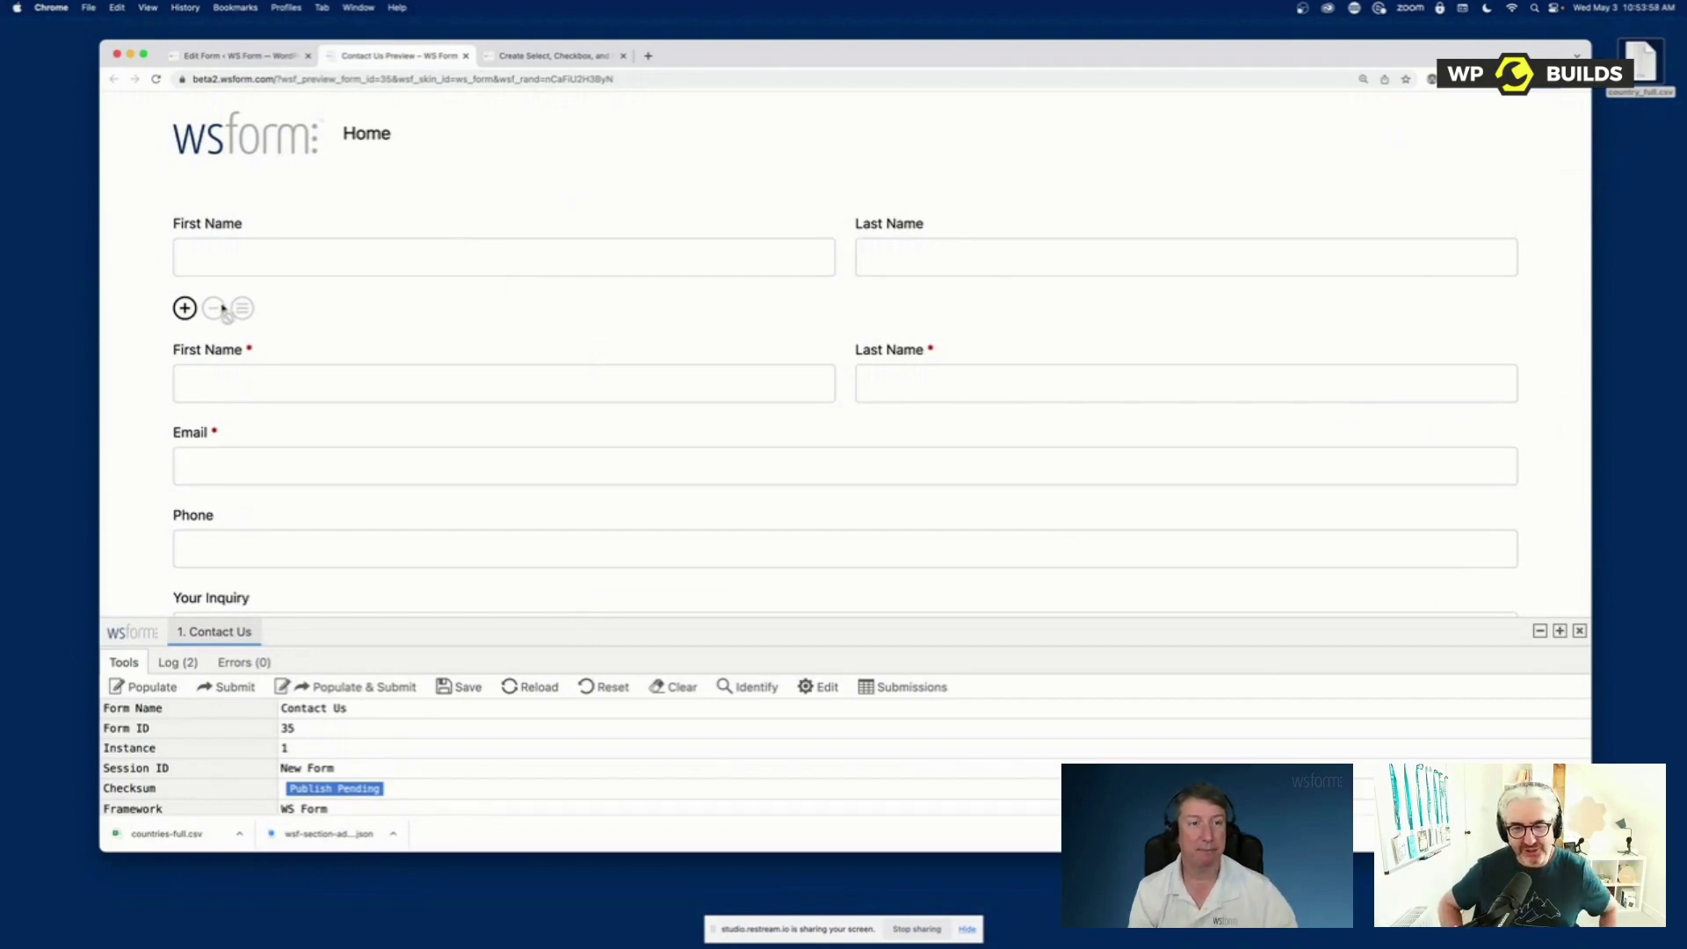
{"action": "left_click", "coordinate": [250, 253]}
{"action": "type", "text": "a"}
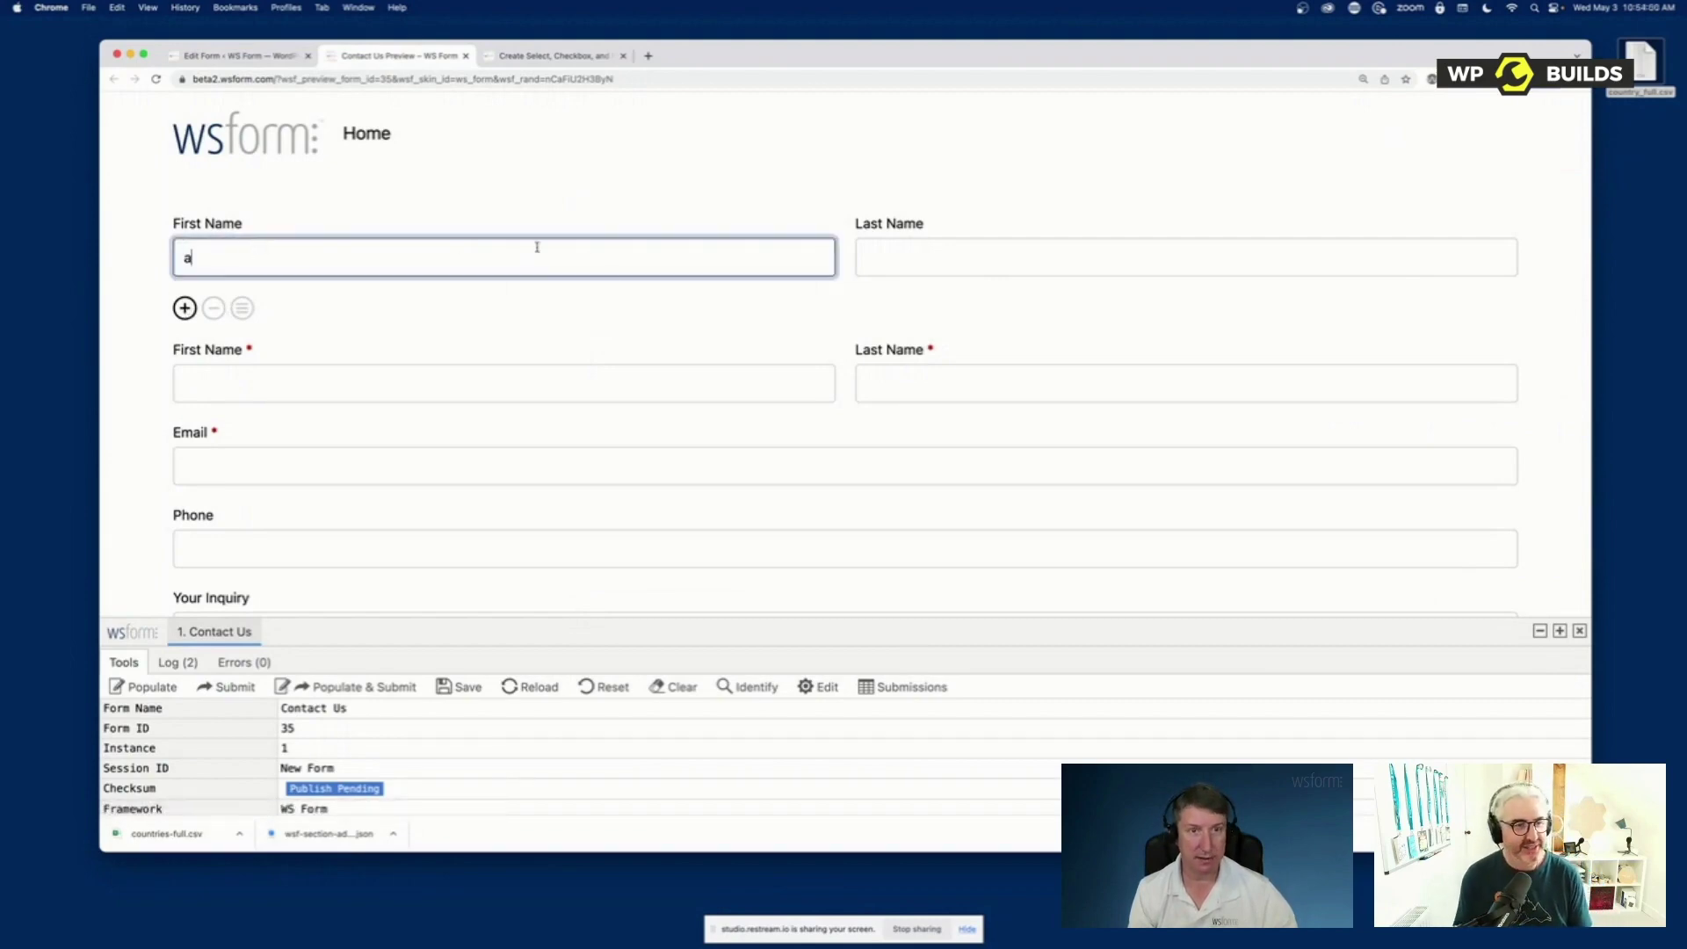
{"action": "left_click", "coordinate": [907, 267]}
{"action": "type", "text": "a"}
{"action": "left_click", "coordinate": [184, 308]}
{"action": "left_click", "coordinate": [287, 381]}
{"action": "type", "text": "b"}
{"action": "left_click", "coordinate": [934, 376]}
{"action": "type", "text": "b"}
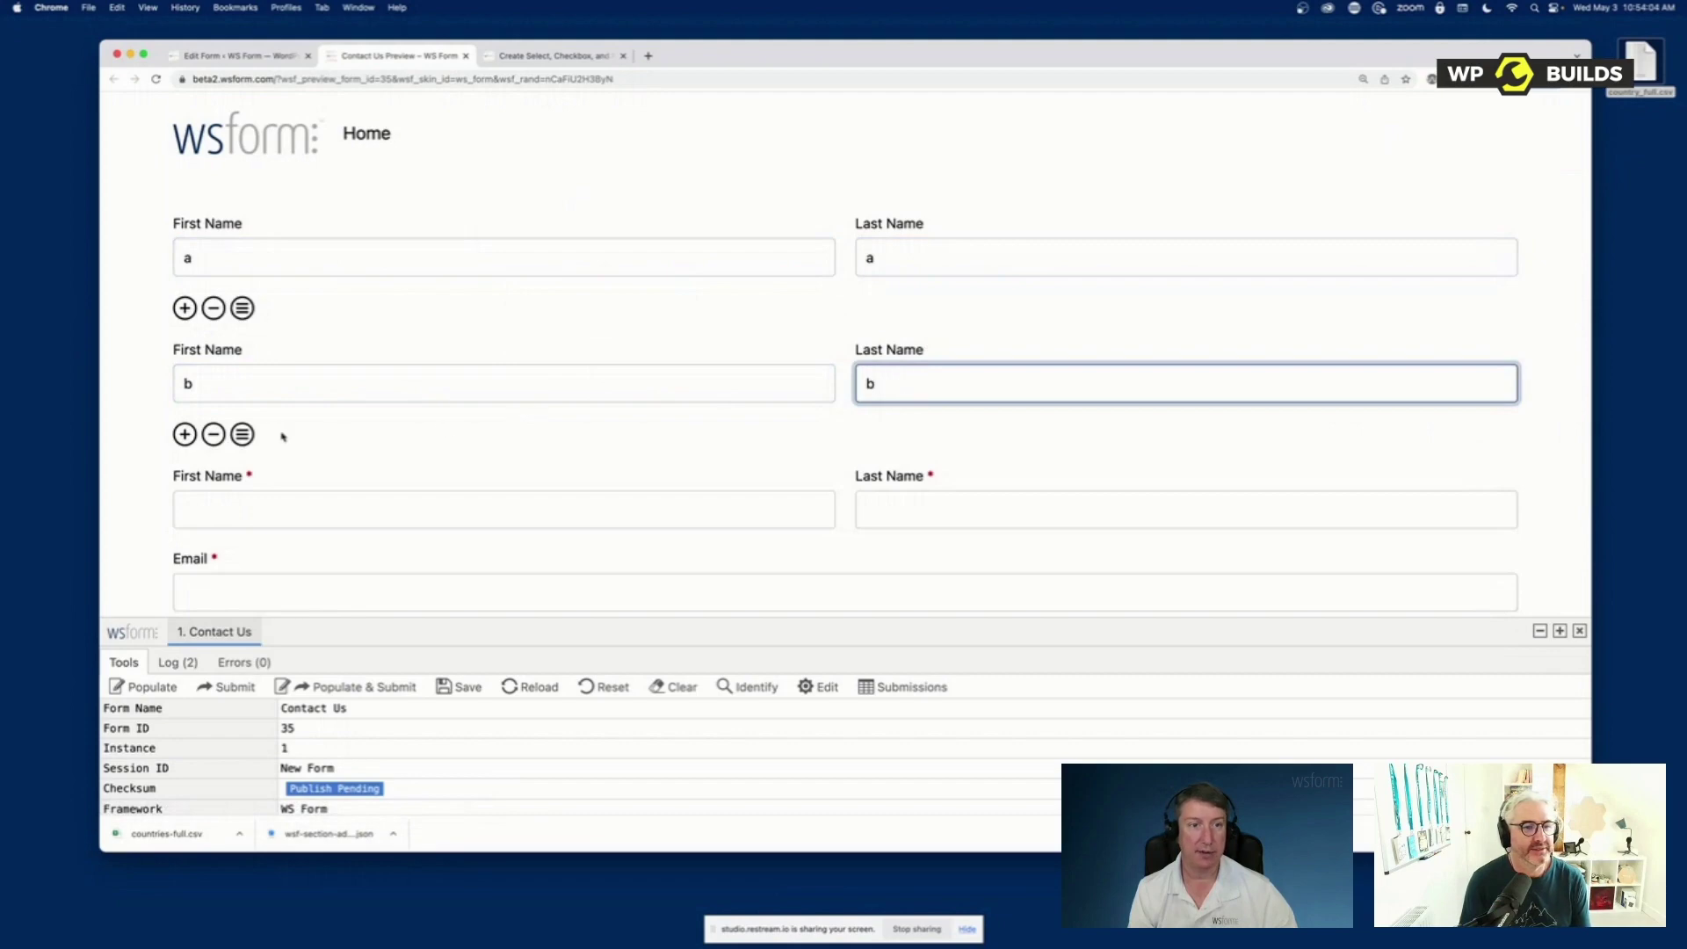
{"action": "mouse_move", "coordinate": [249, 445]}
{"action": "left_mouse_down"}
{"action": "mouse_move", "coordinate": [248, 315]}
{"action": "mouse_move", "coordinate": [243, 413]}
{"action": "left_mouse_up"}
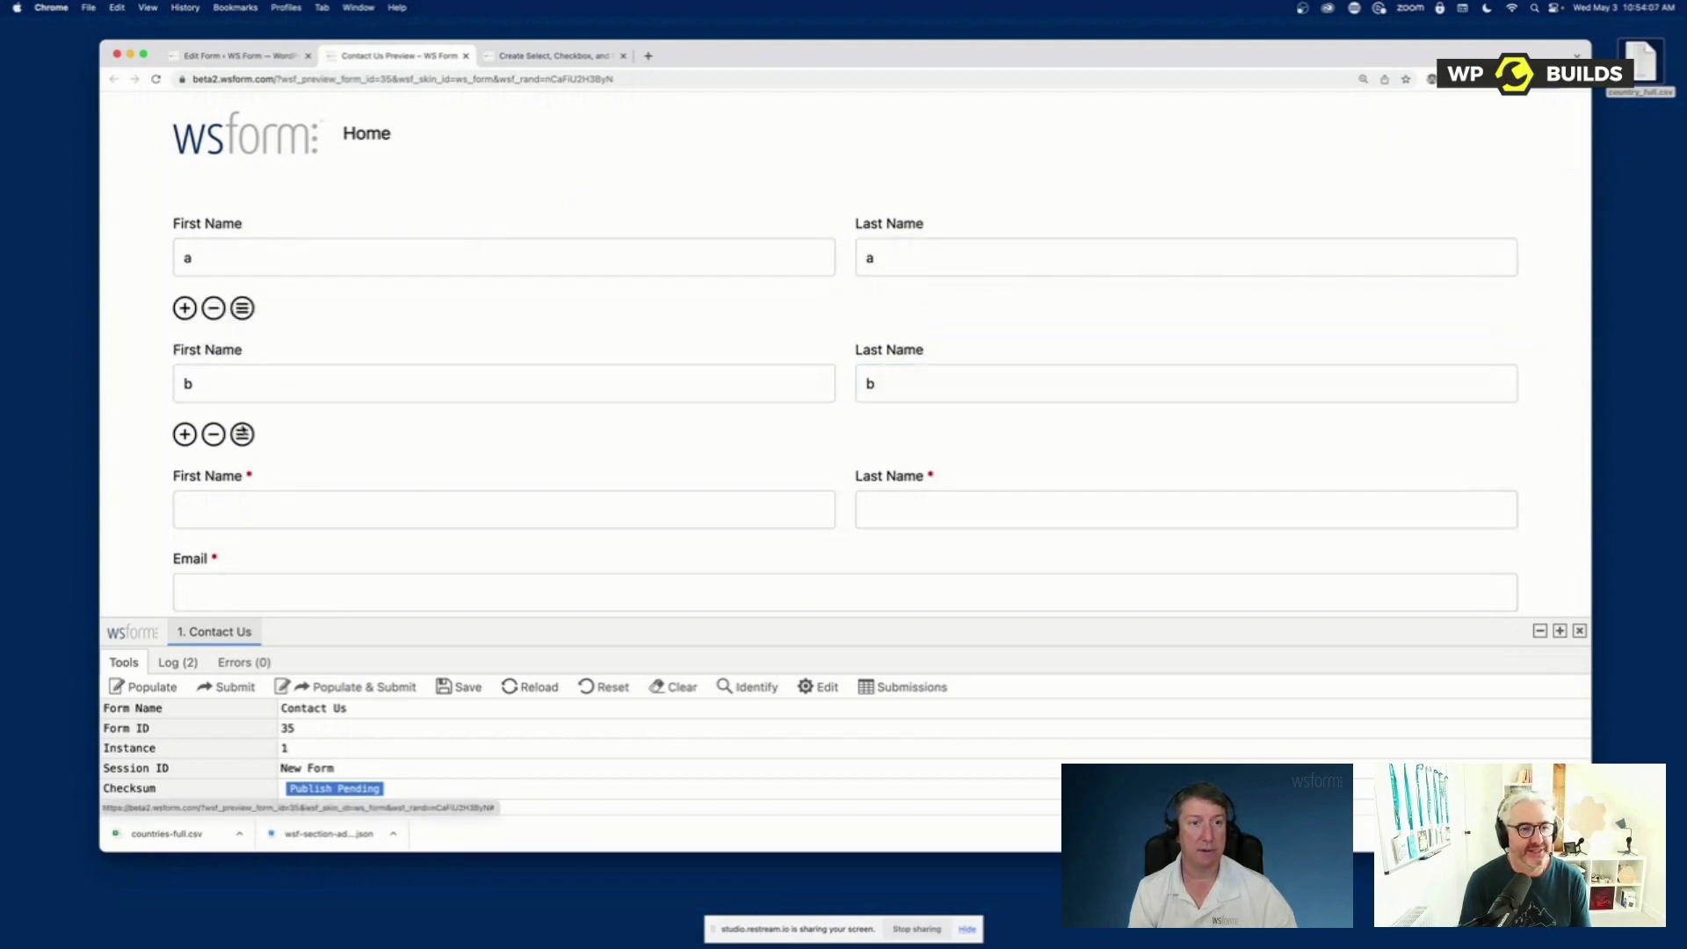
Resize the repeatable section to half width and test adding rows in the form preview
{"action": "left_click", "coordinate": [279, 57]}
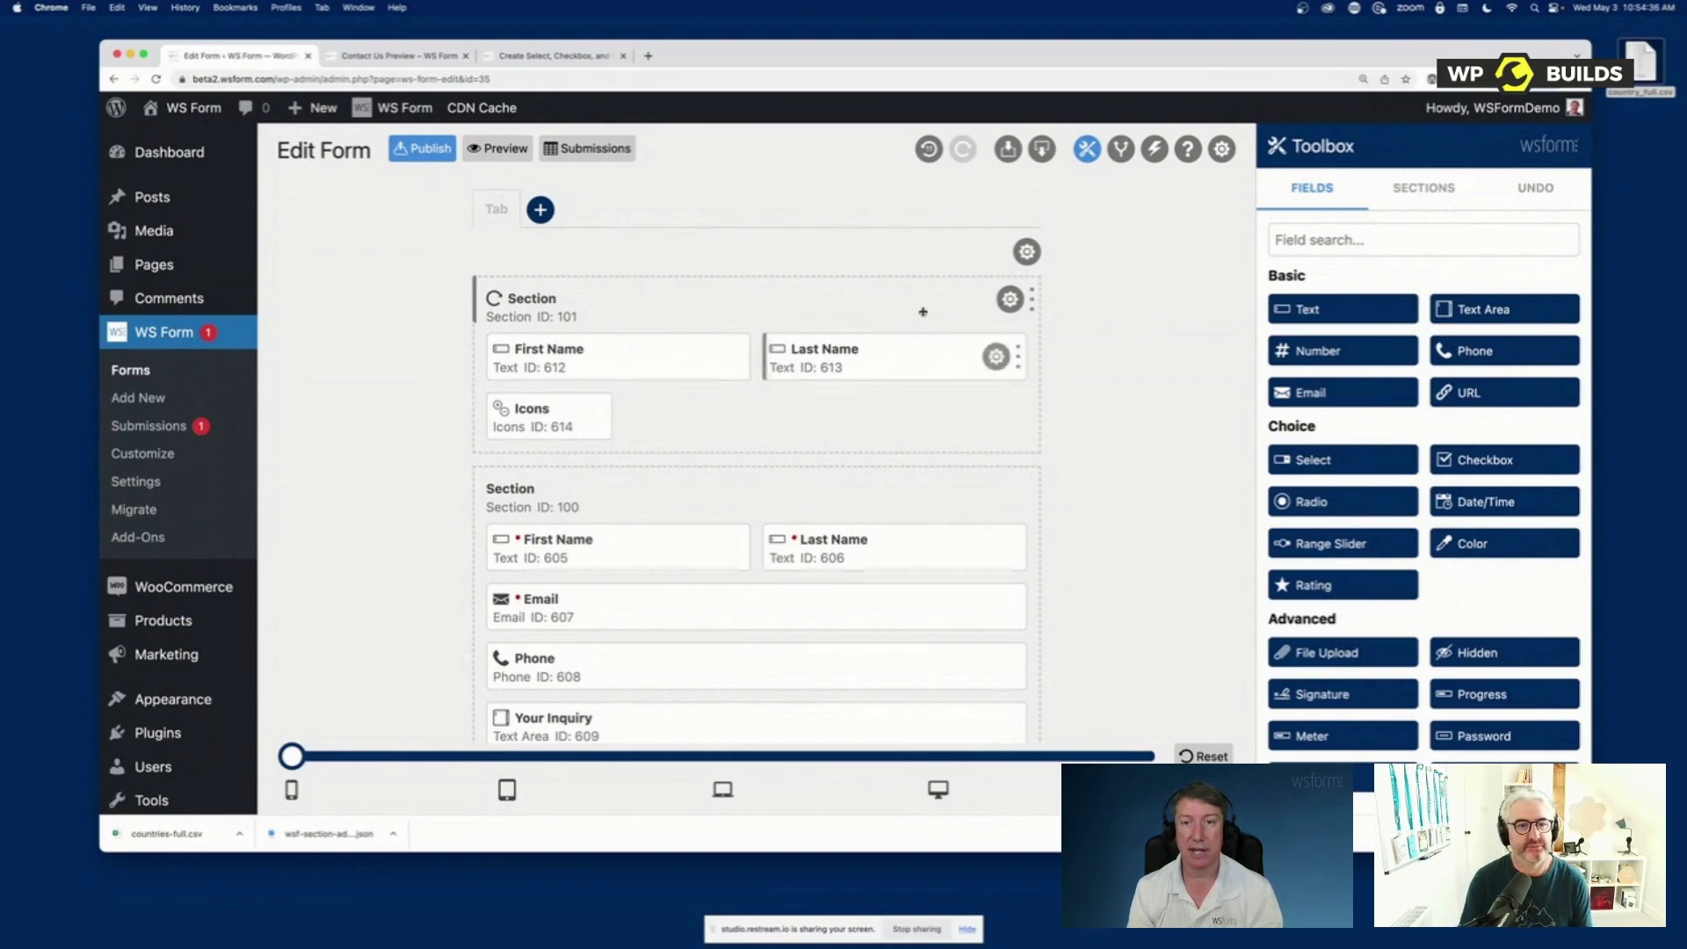
{"action": "left_click_drag", "start_coordinate": [1037, 301], "coordinate": [751, 302]}
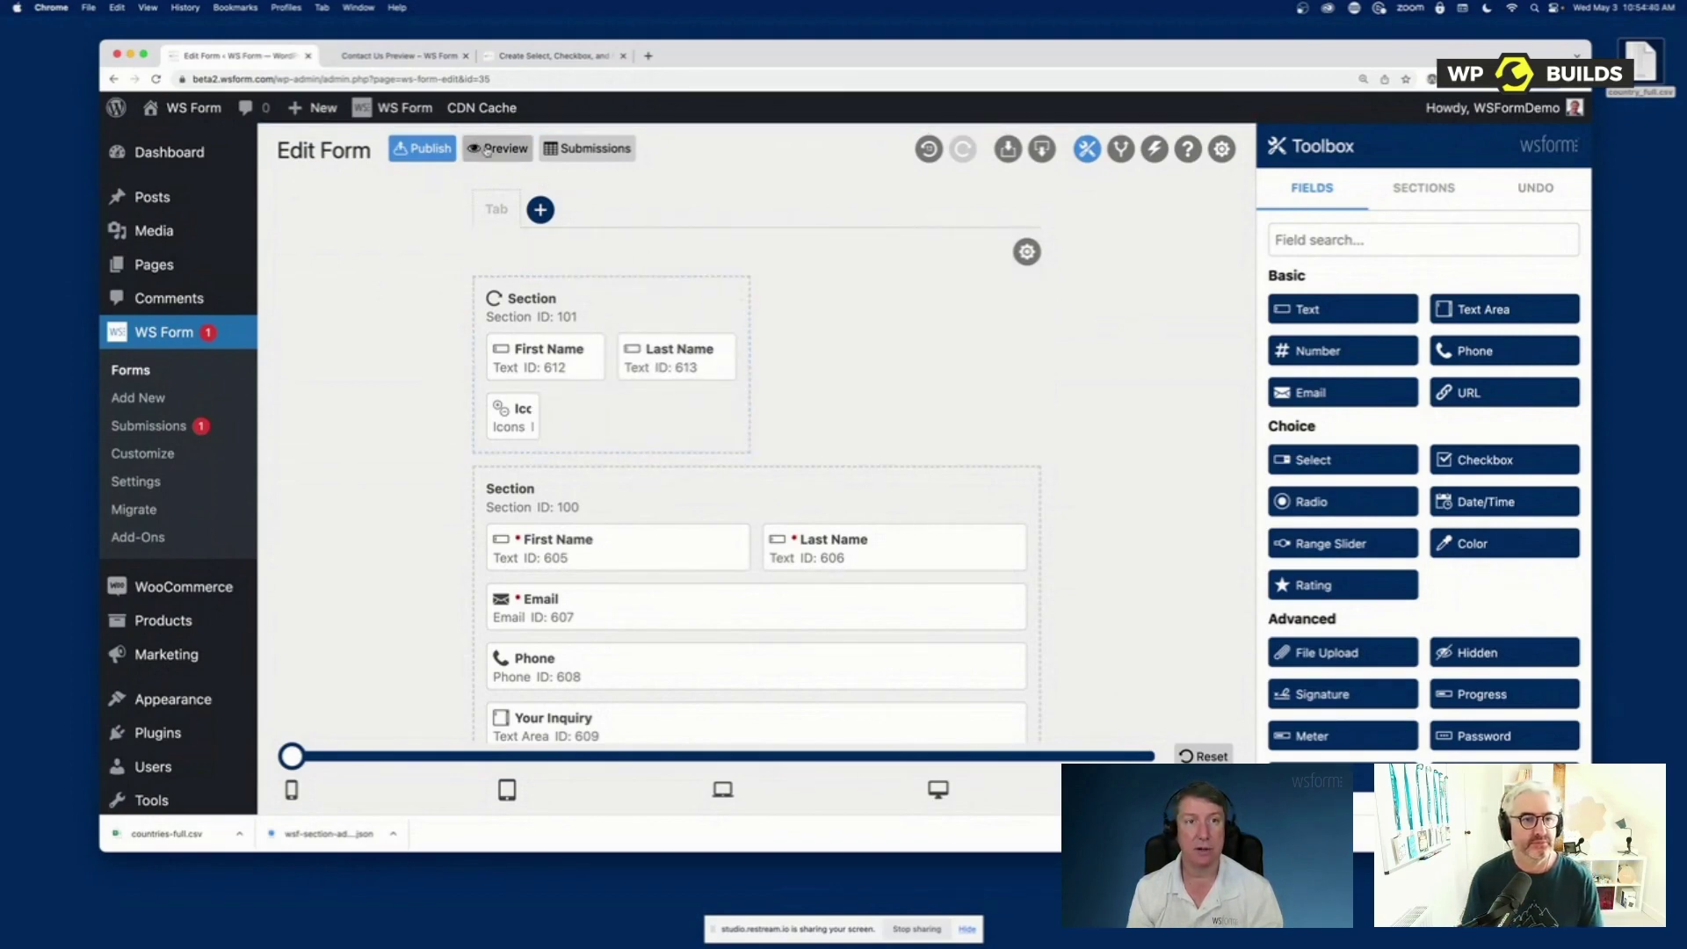
{"action": "left_click", "coordinate": [415, 57]}
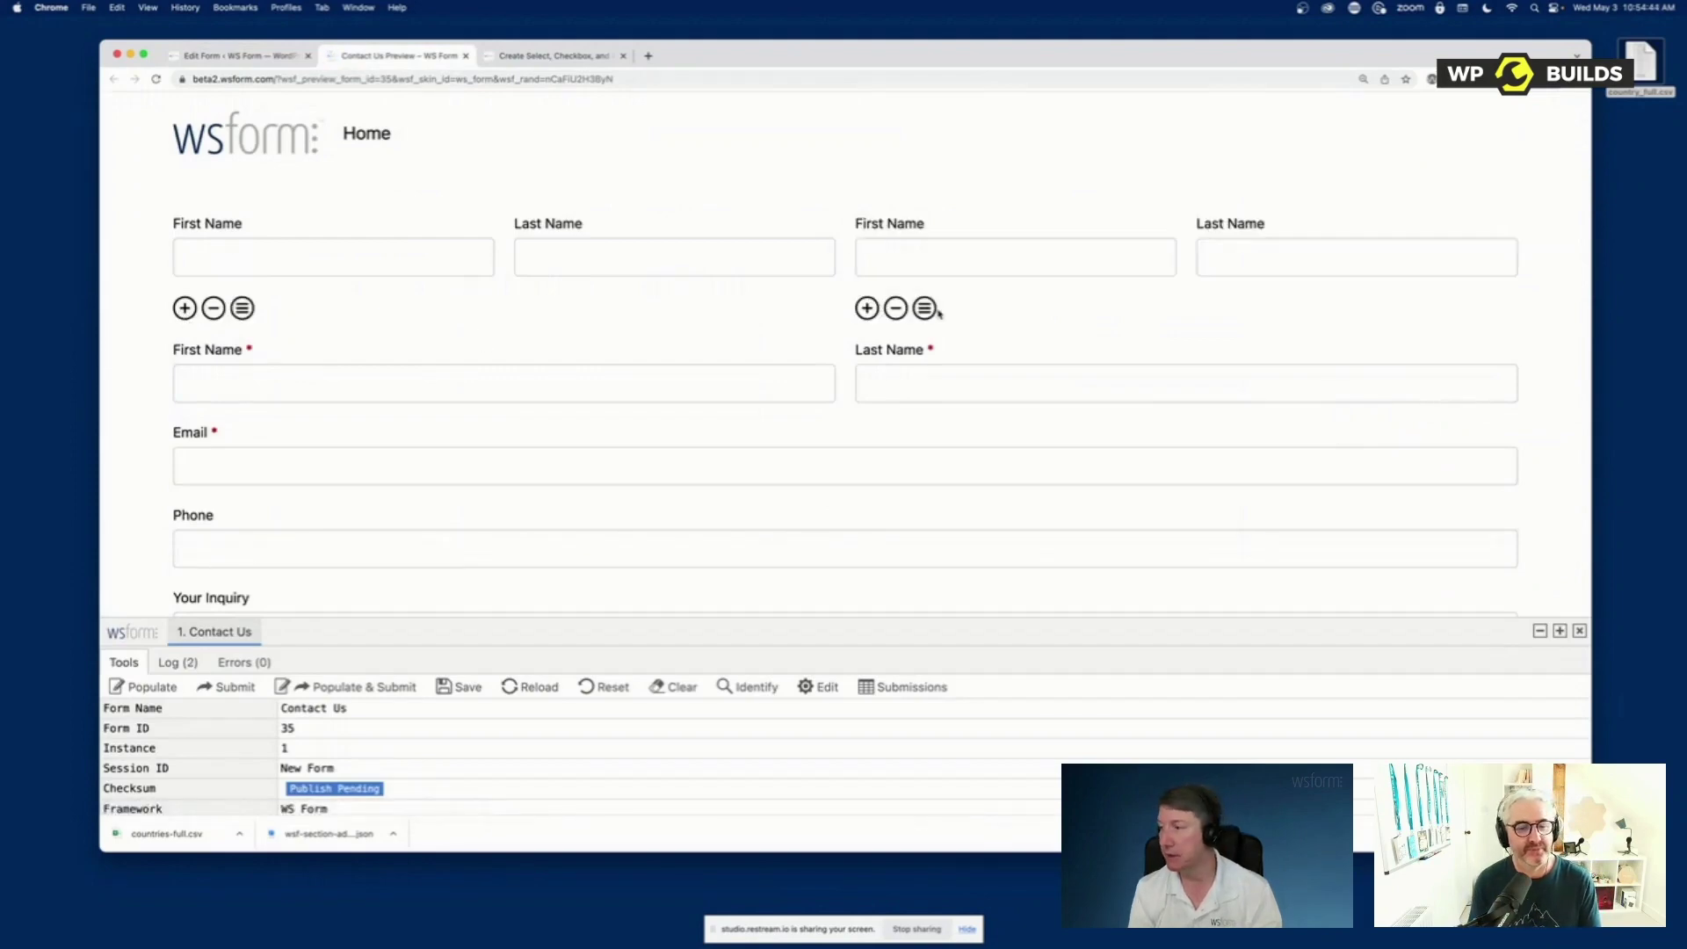
{"action": "left_click", "coordinate": [866, 309]}
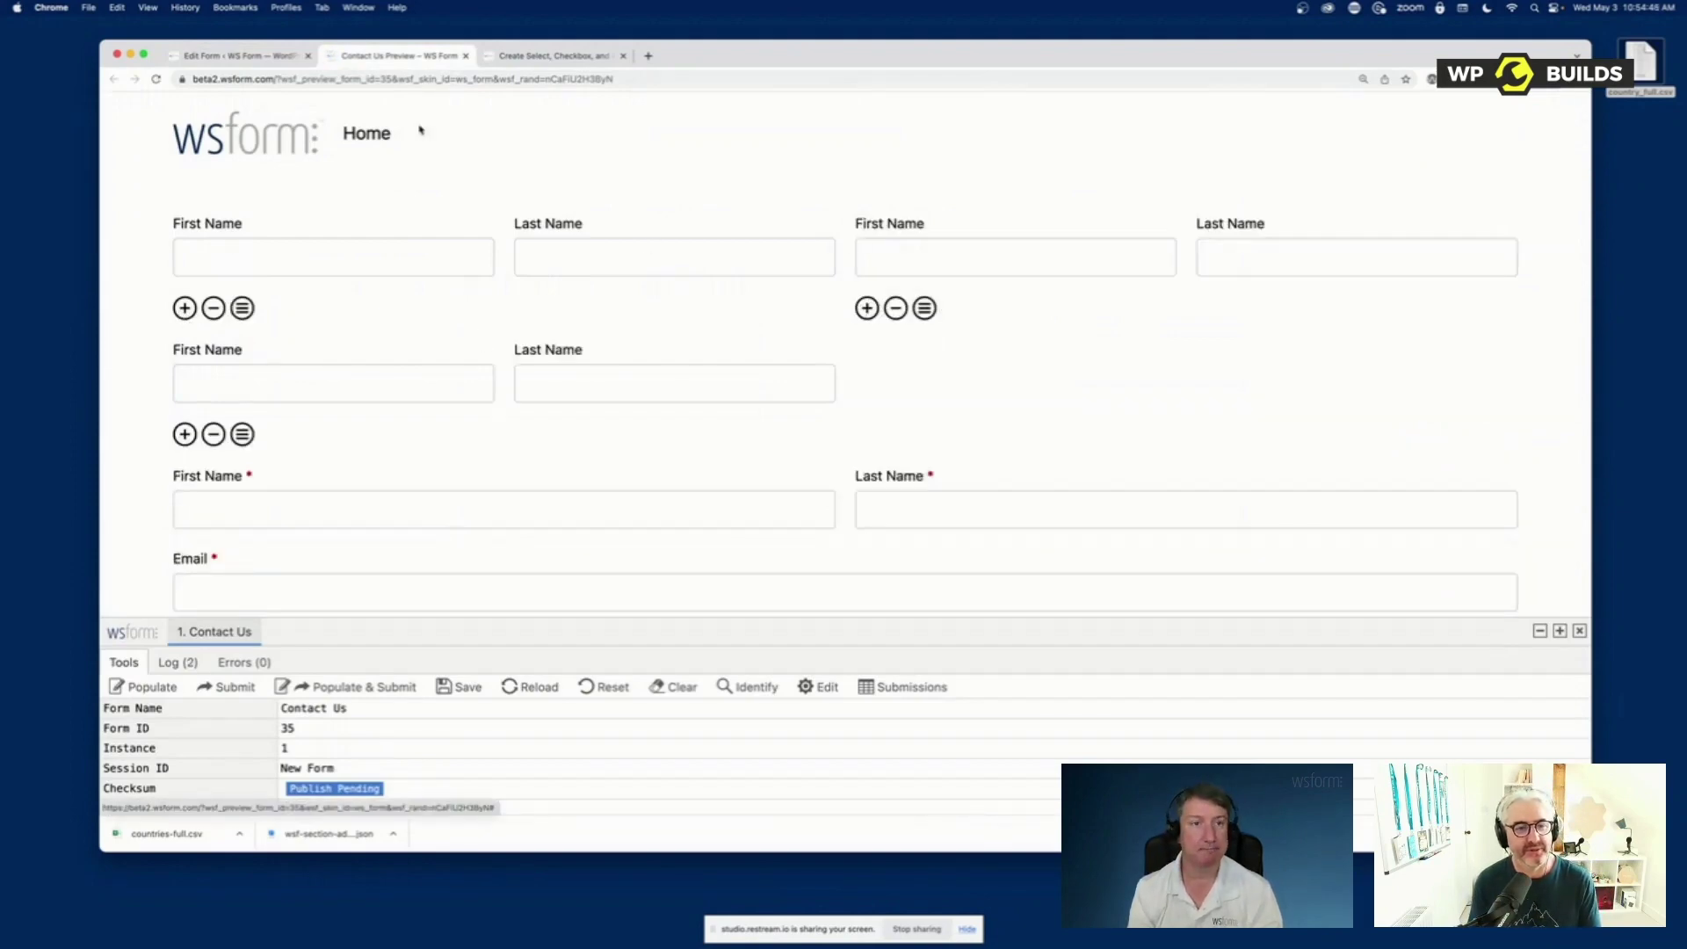
Resize the repeatable section and its First Name, Last Name and Icons fields to full width
{"action": "left_click", "coordinate": [281, 56]}
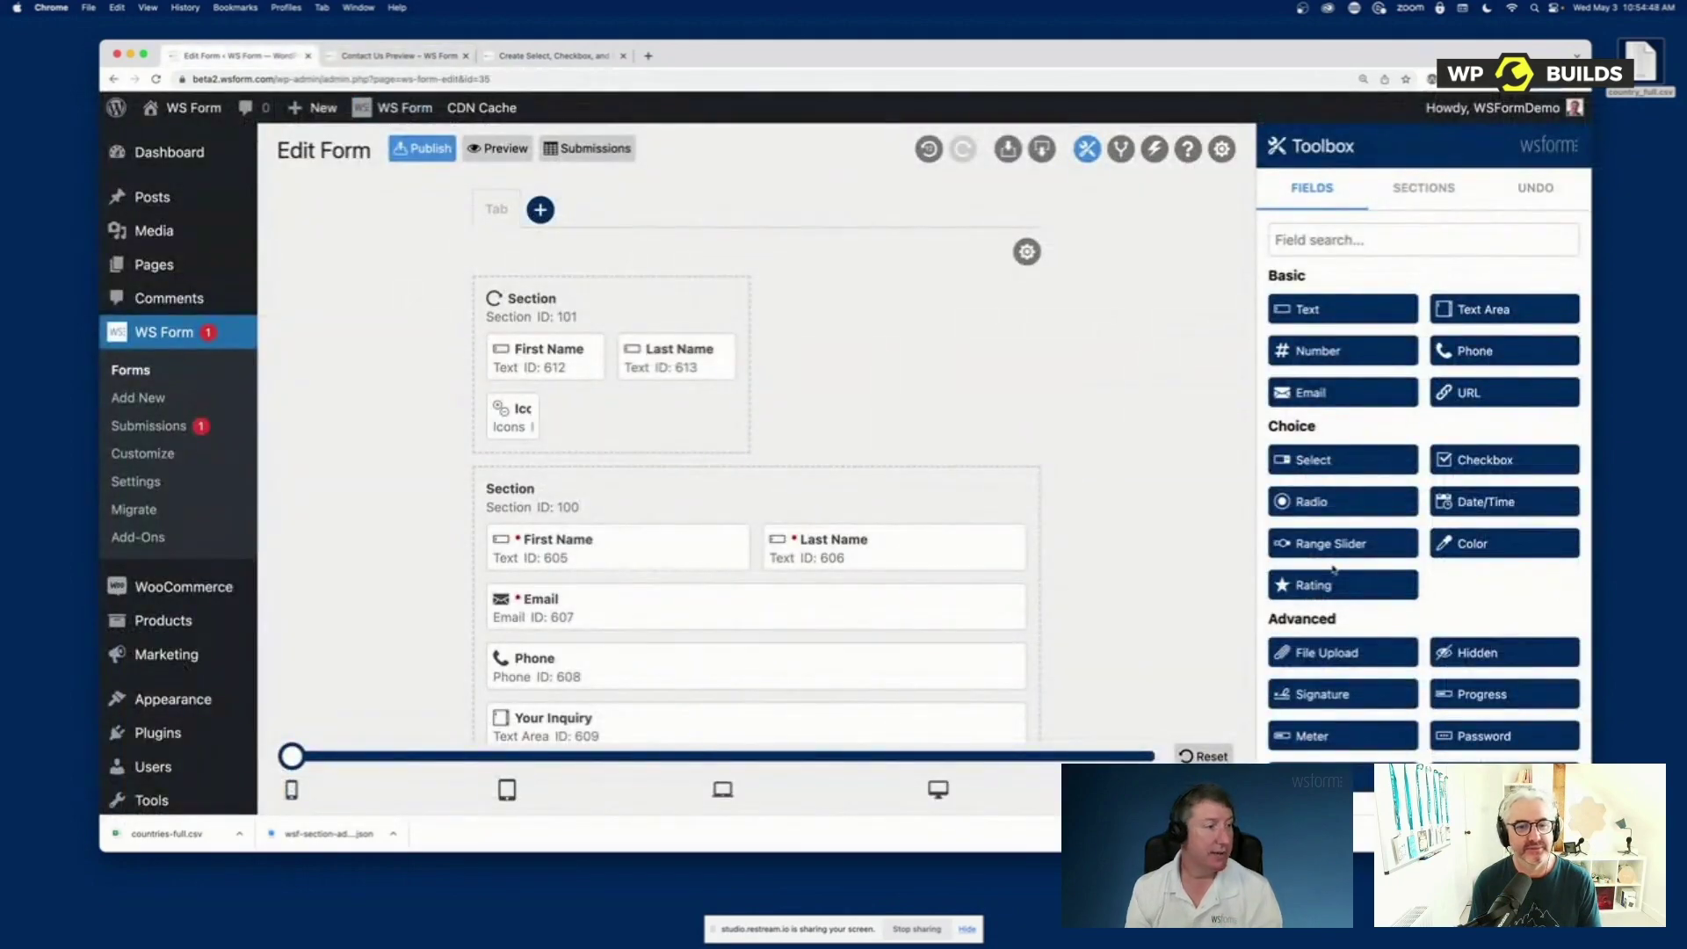
{"action": "scroll", "coordinate": [1396, 563], "scroll_direction": "down", "scroll_amount": 10}
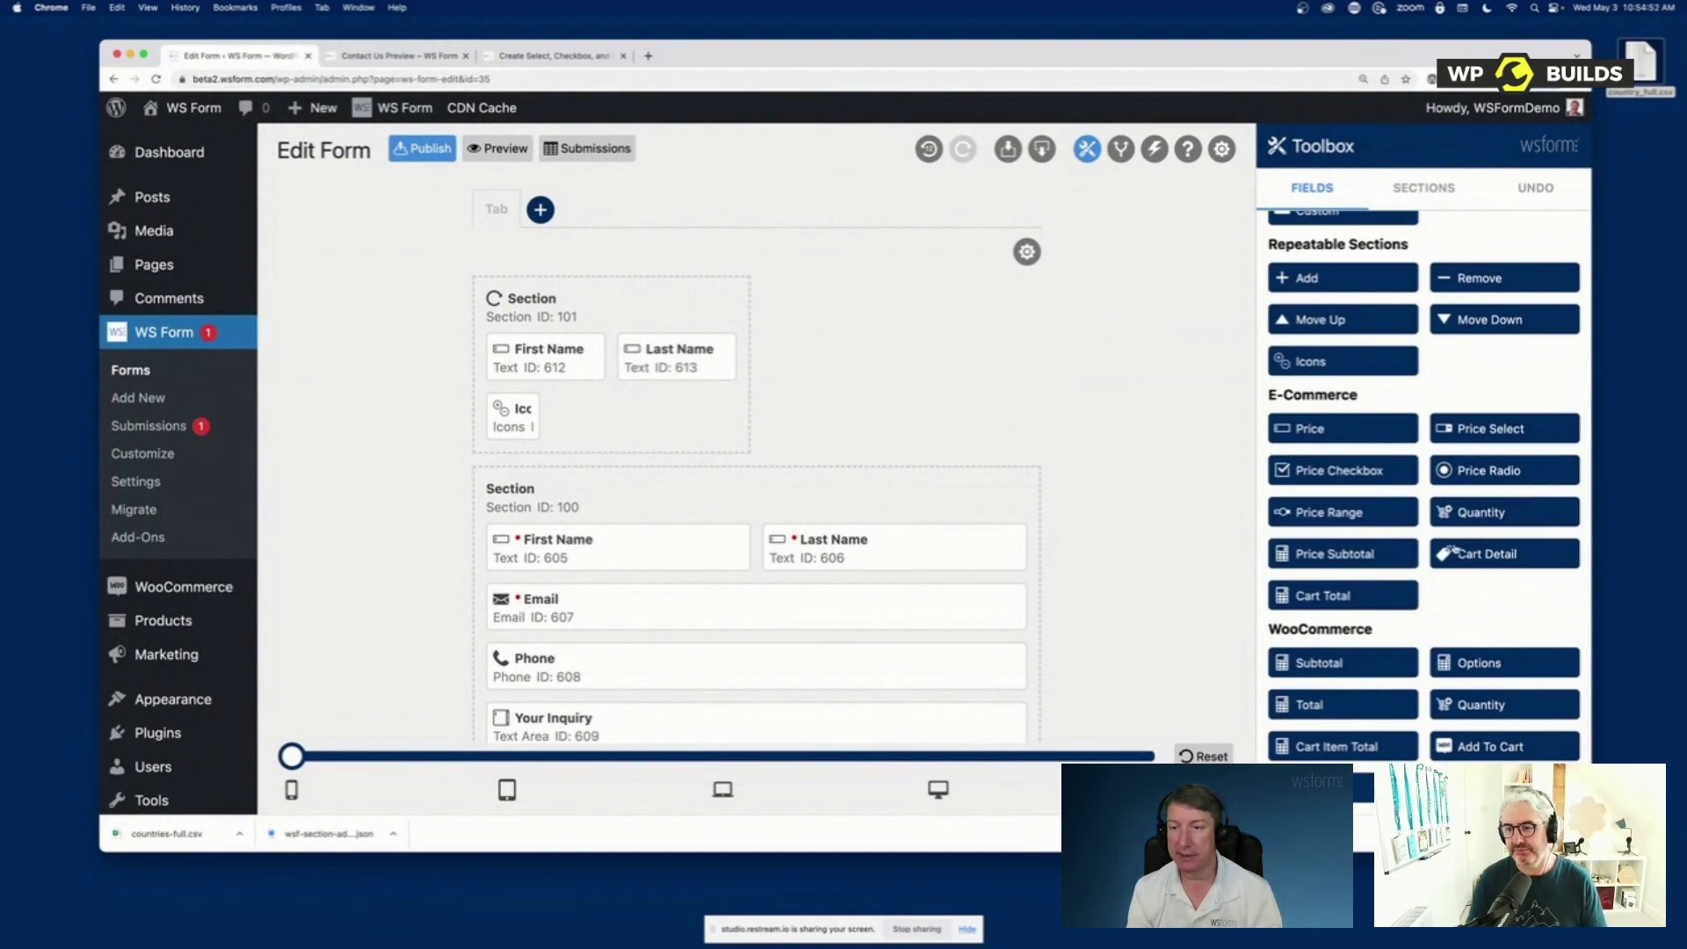
{"action": "scroll", "coordinate": [1409, 511], "scroll_direction": "up", "scroll_amount": 10}
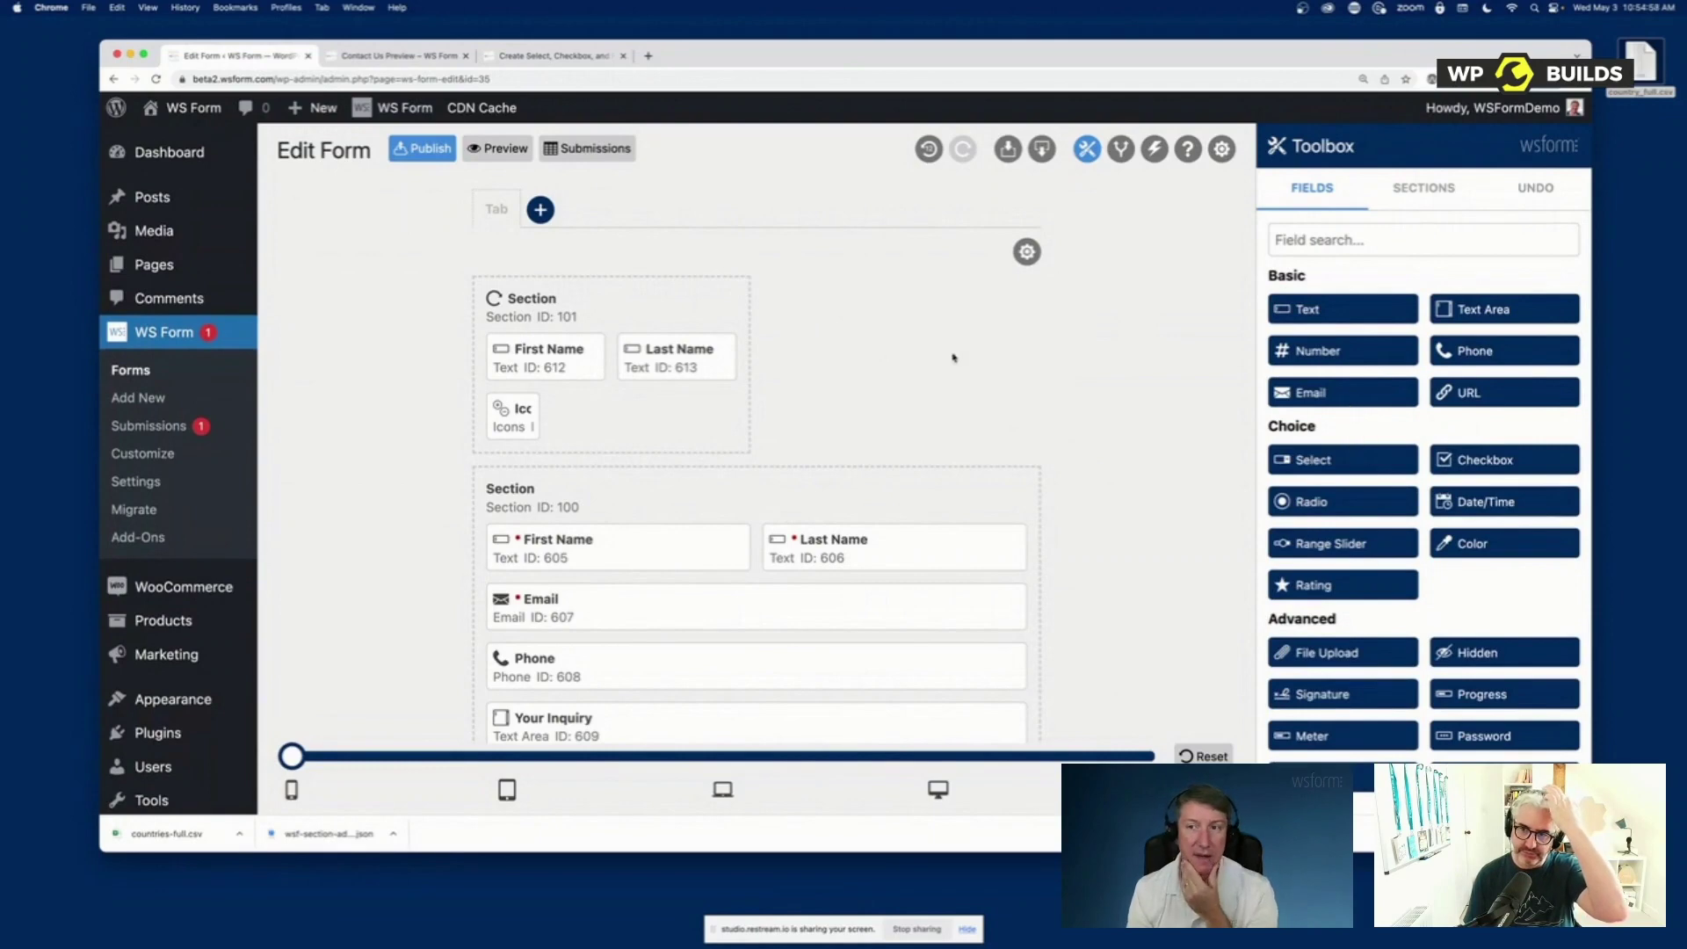
{"action": "mouse_move", "coordinate": [742, 299]}
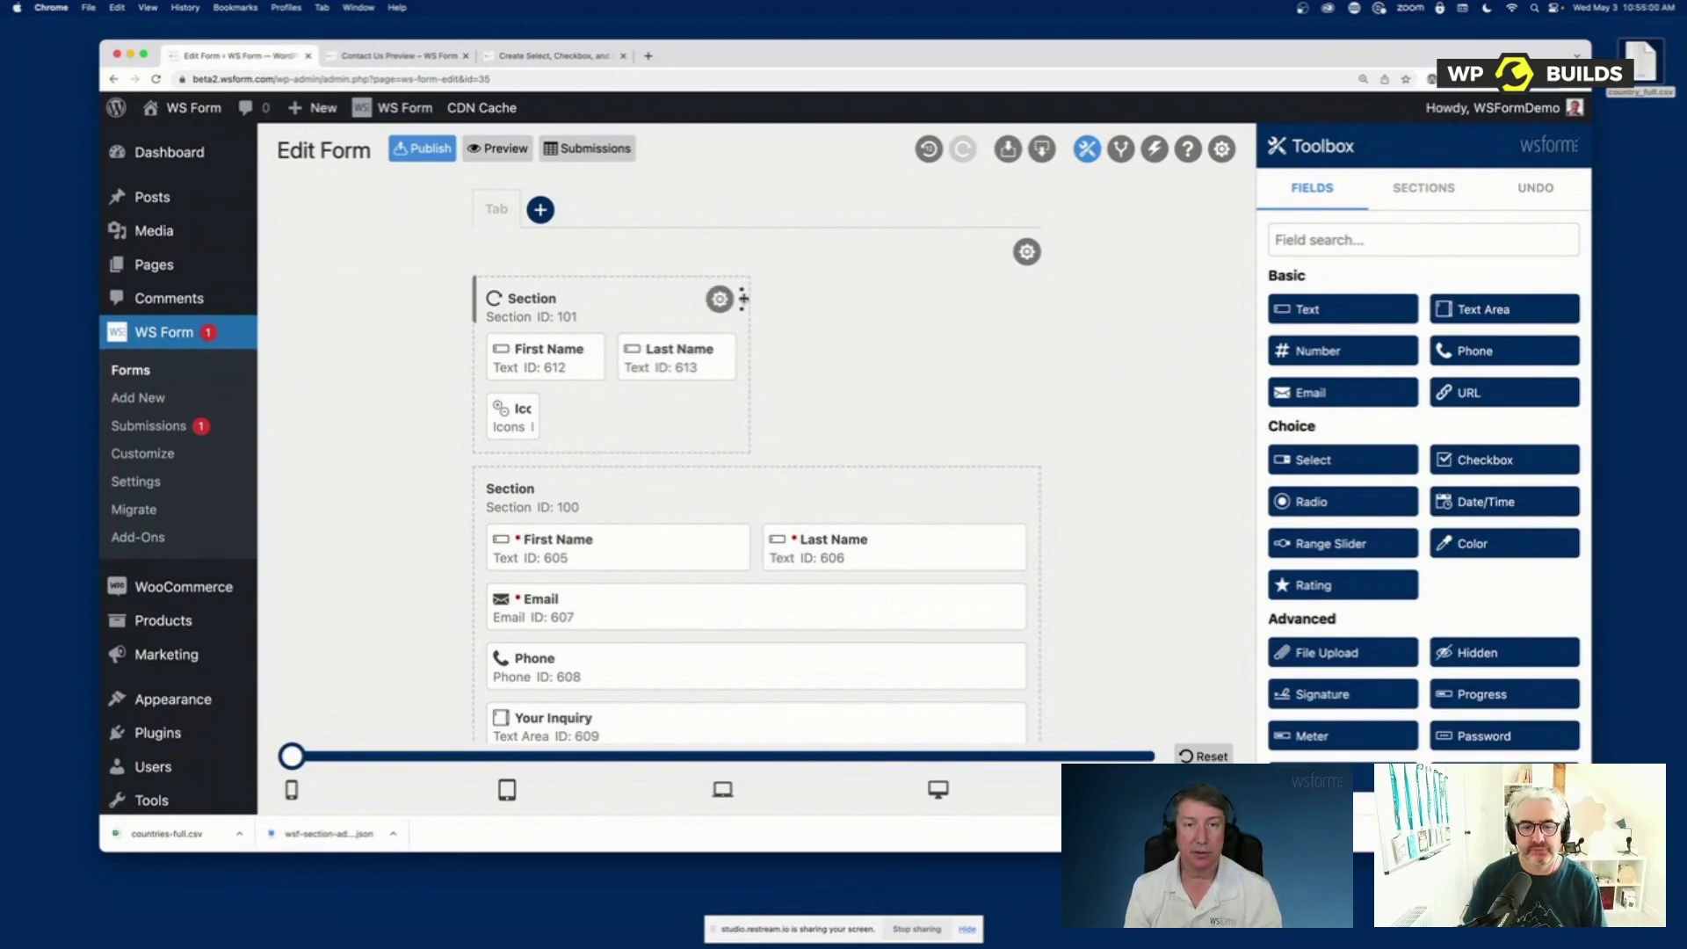
{"action": "left_click_drag", "start_coordinate": [742, 301], "coordinate": [1032, 299]}
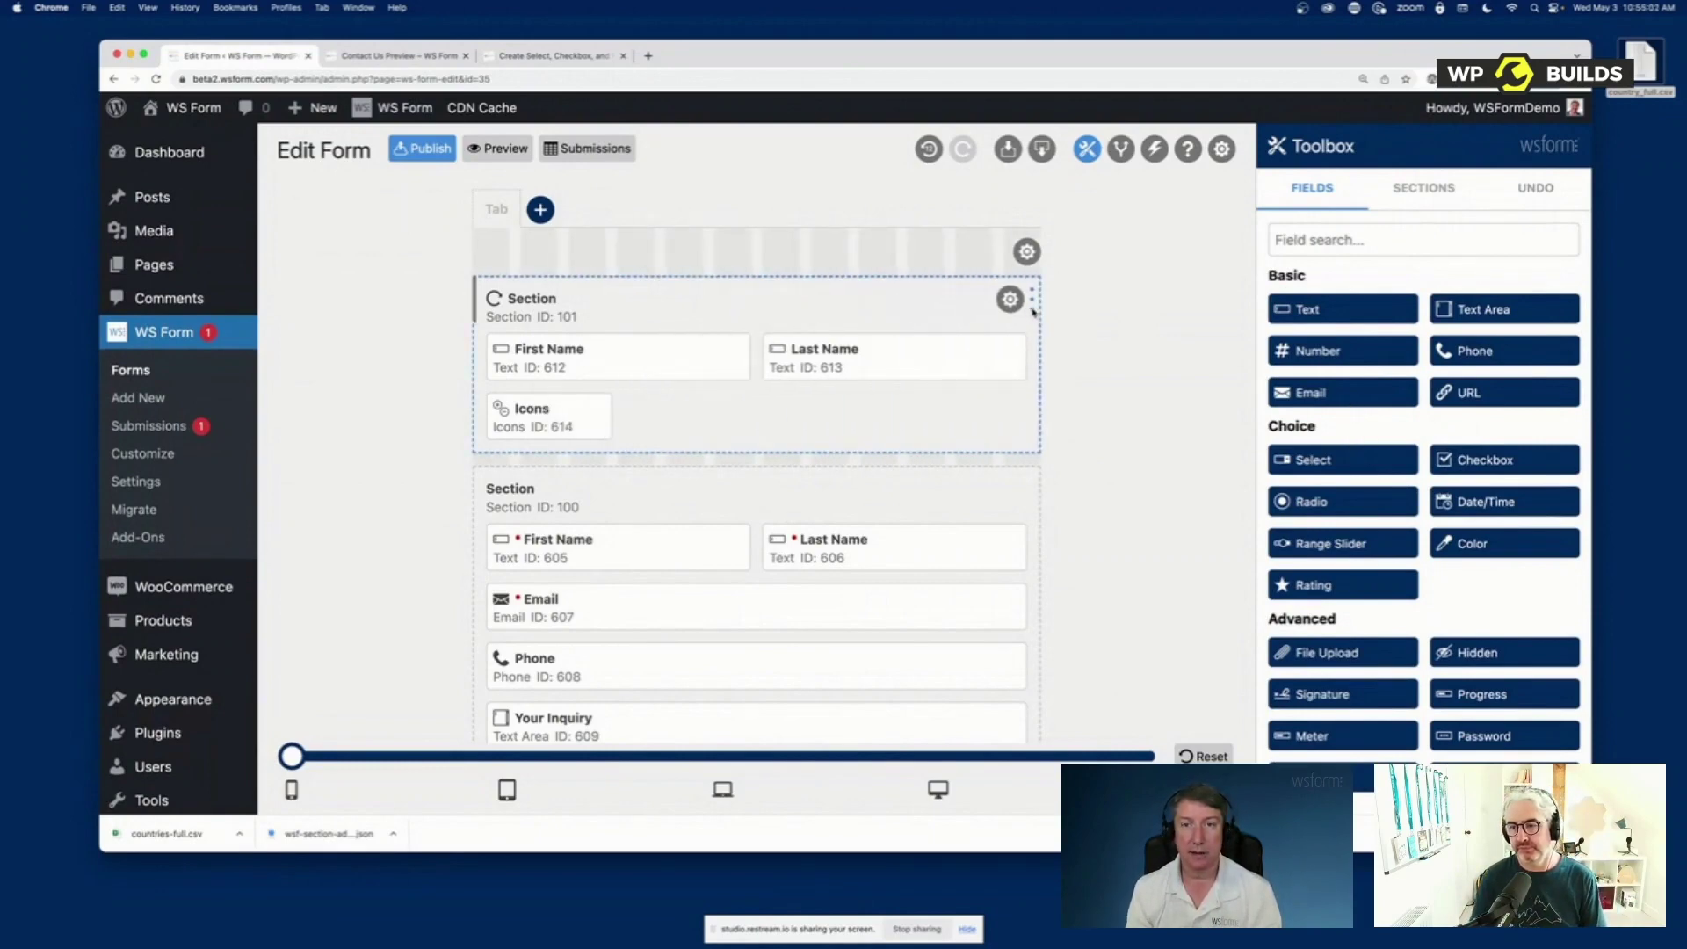
{"action": "left_click_drag", "start_coordinate": [741, 356], "coordinate": [1019, 356]}
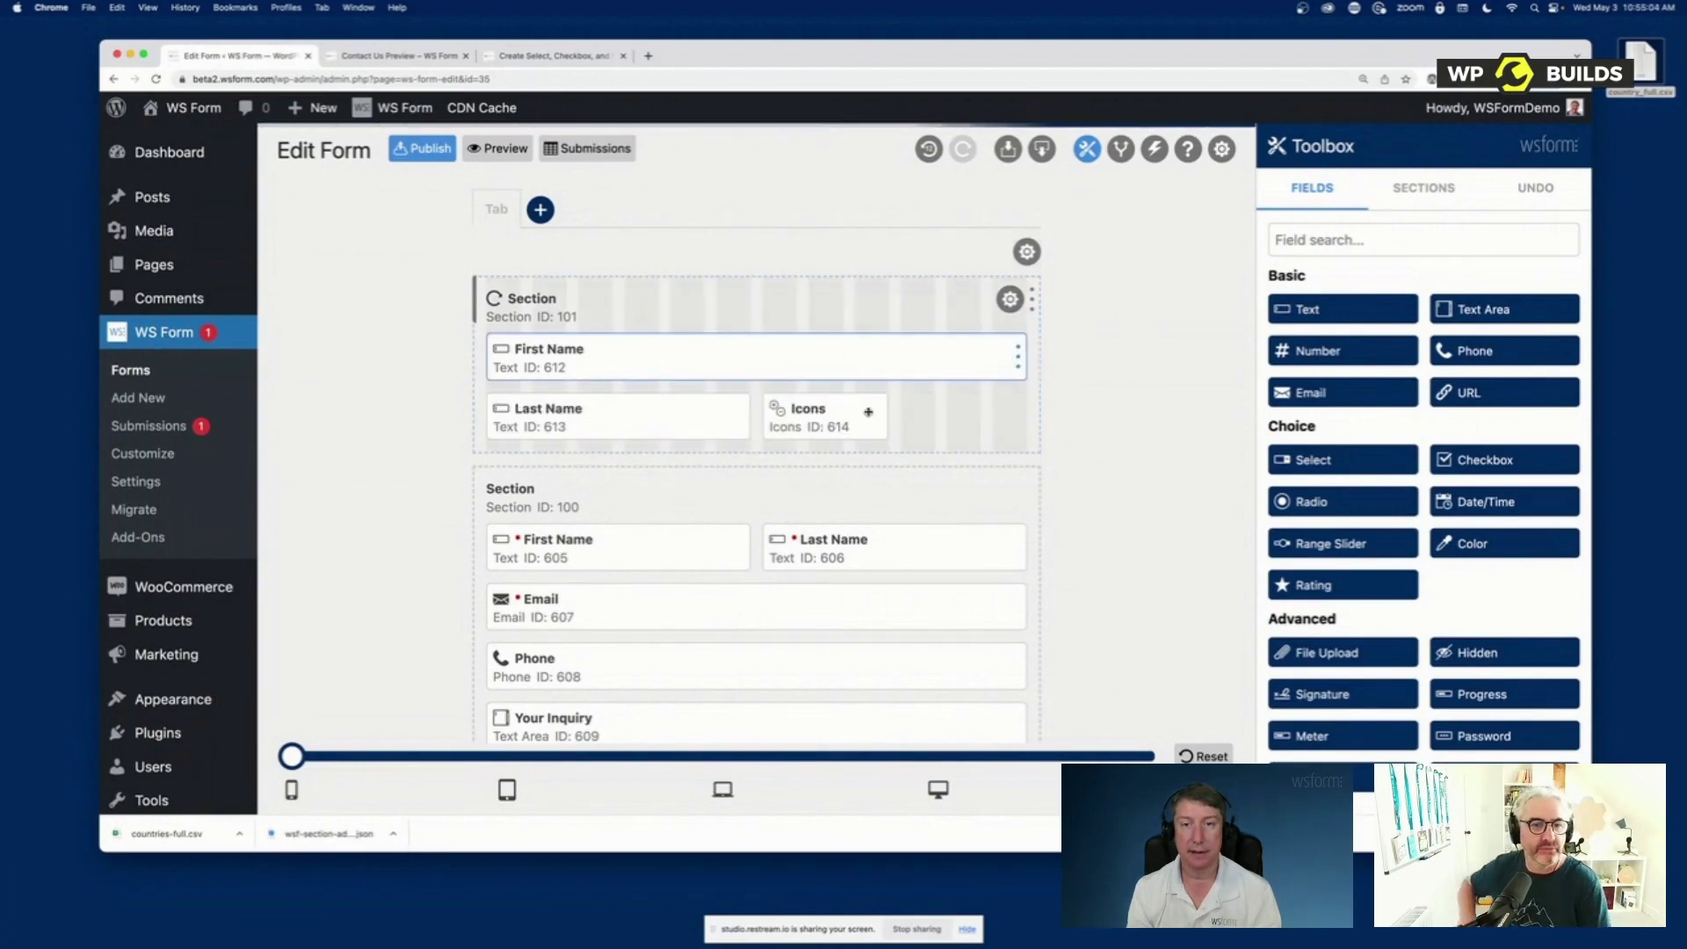
{"action": "left_click_drag", "start_coordinate": [742, 415], "coordinate": [1010, 415]}
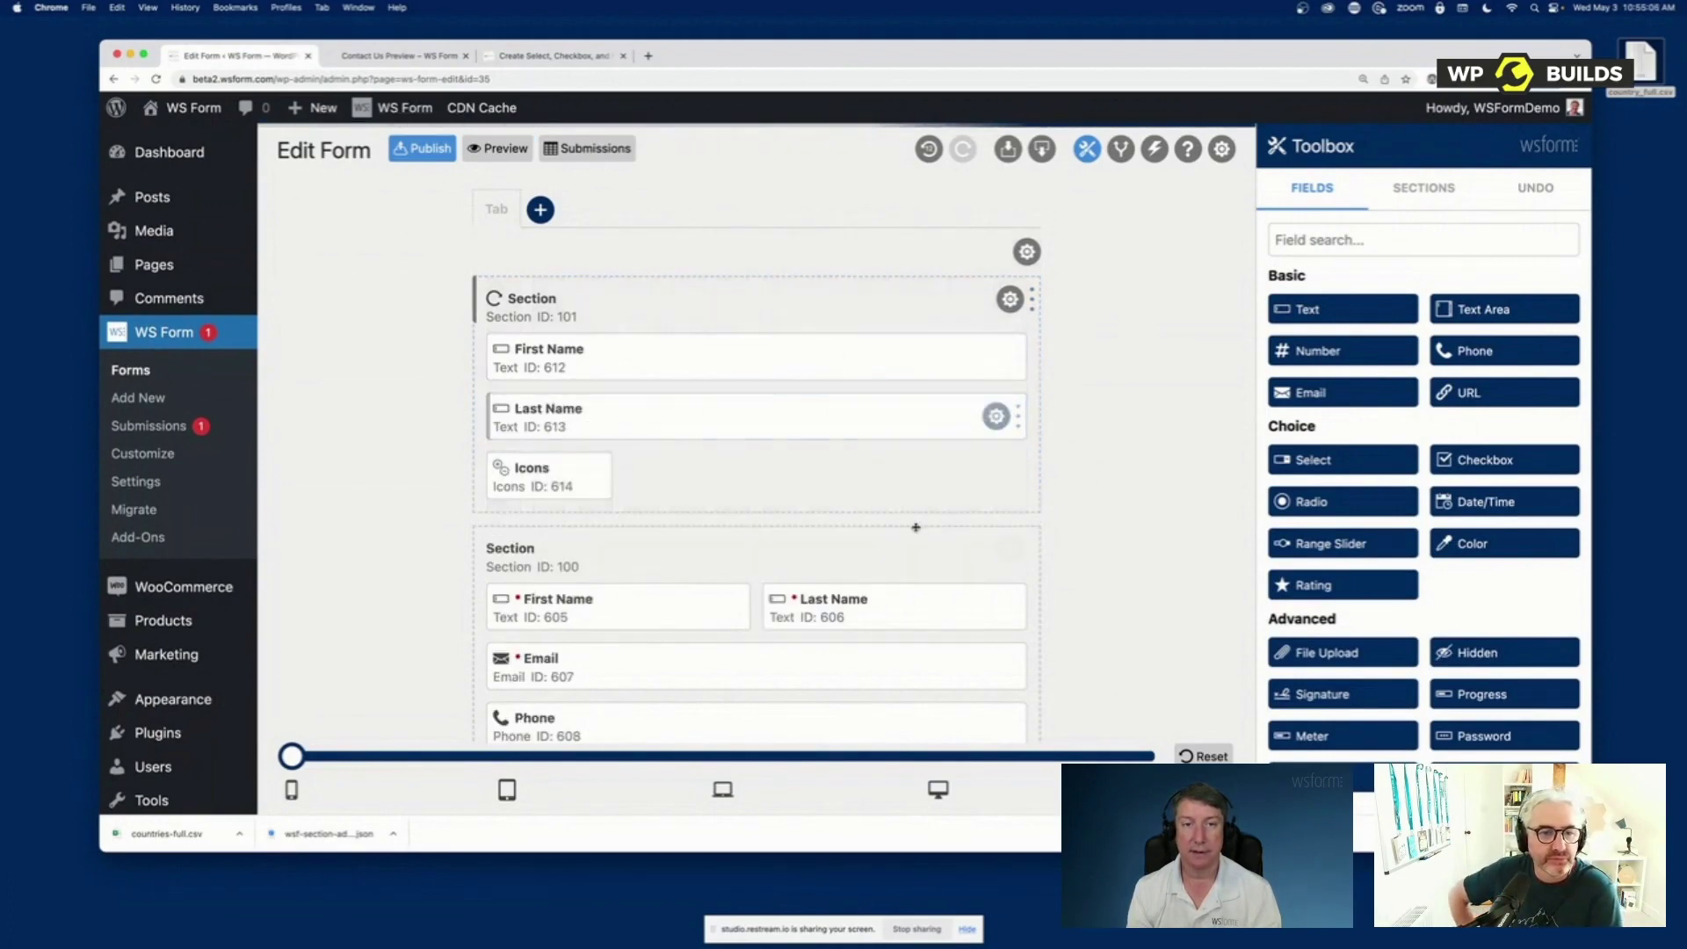
{"action": "left_click_drag", "start_coordinate": [600, 475], "coordinate": [1024, 493]}
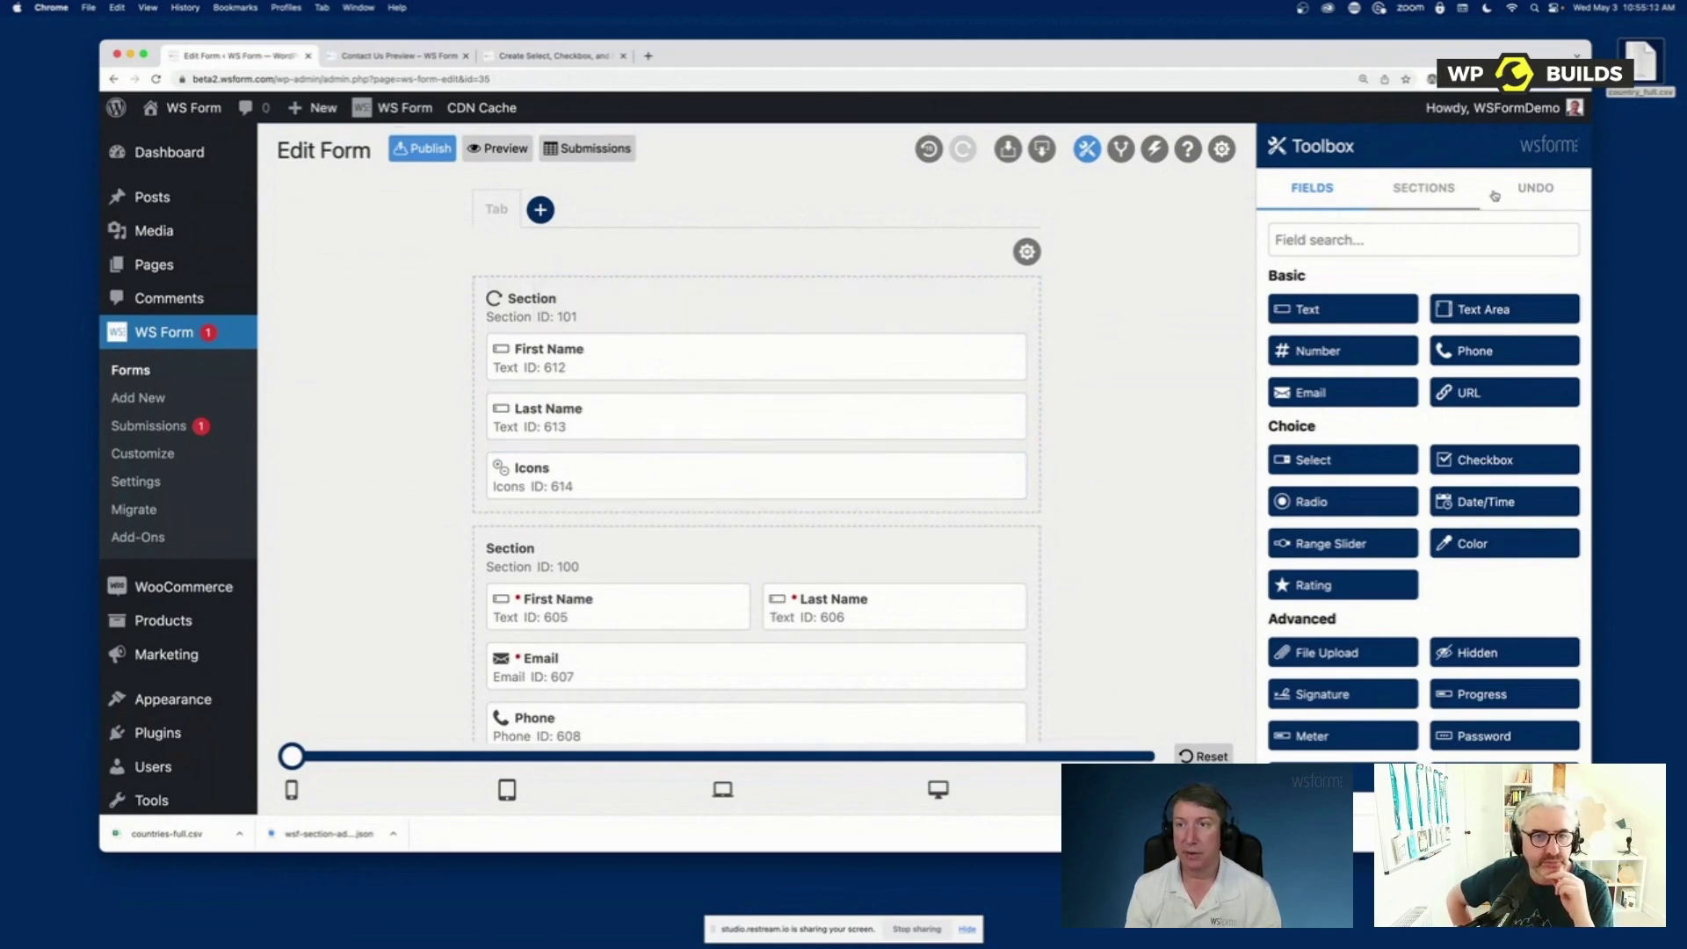
Open the form's undo history to review the recorded edits
{"action": "left_click", "coordinate": [1537, 190]}
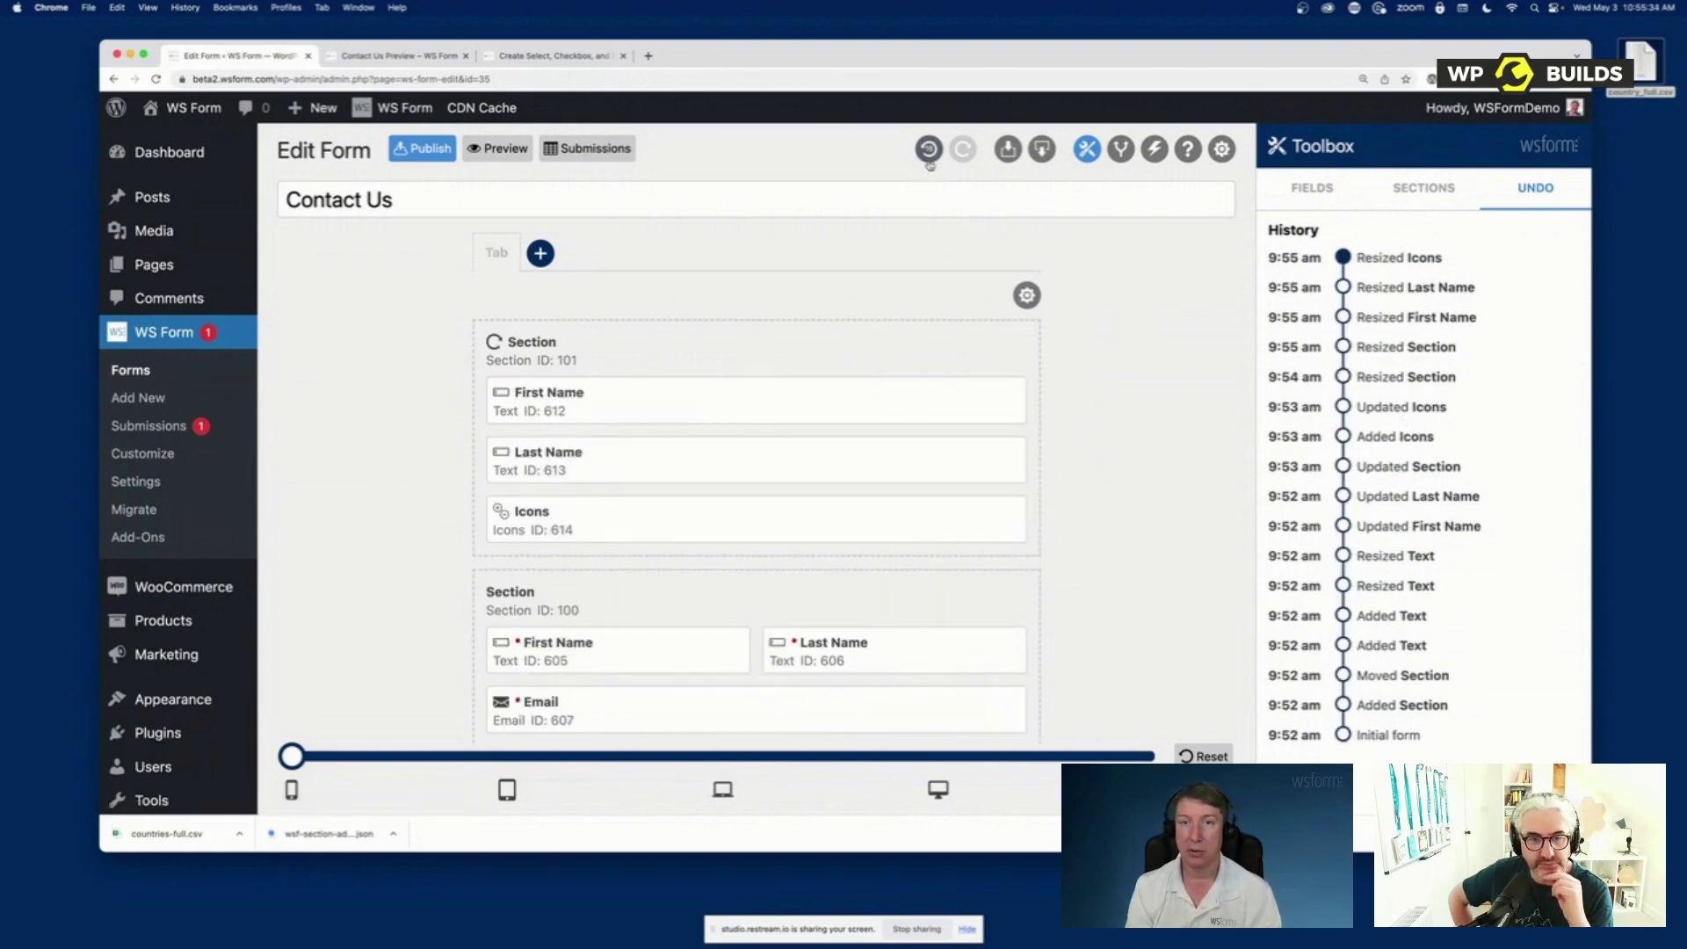
Undo the last three field resizes on the form and redo them
{"action": "left_click", "coordinate": [928, 149]}
{"action": "left_click", "coordinate": [929, 149]}
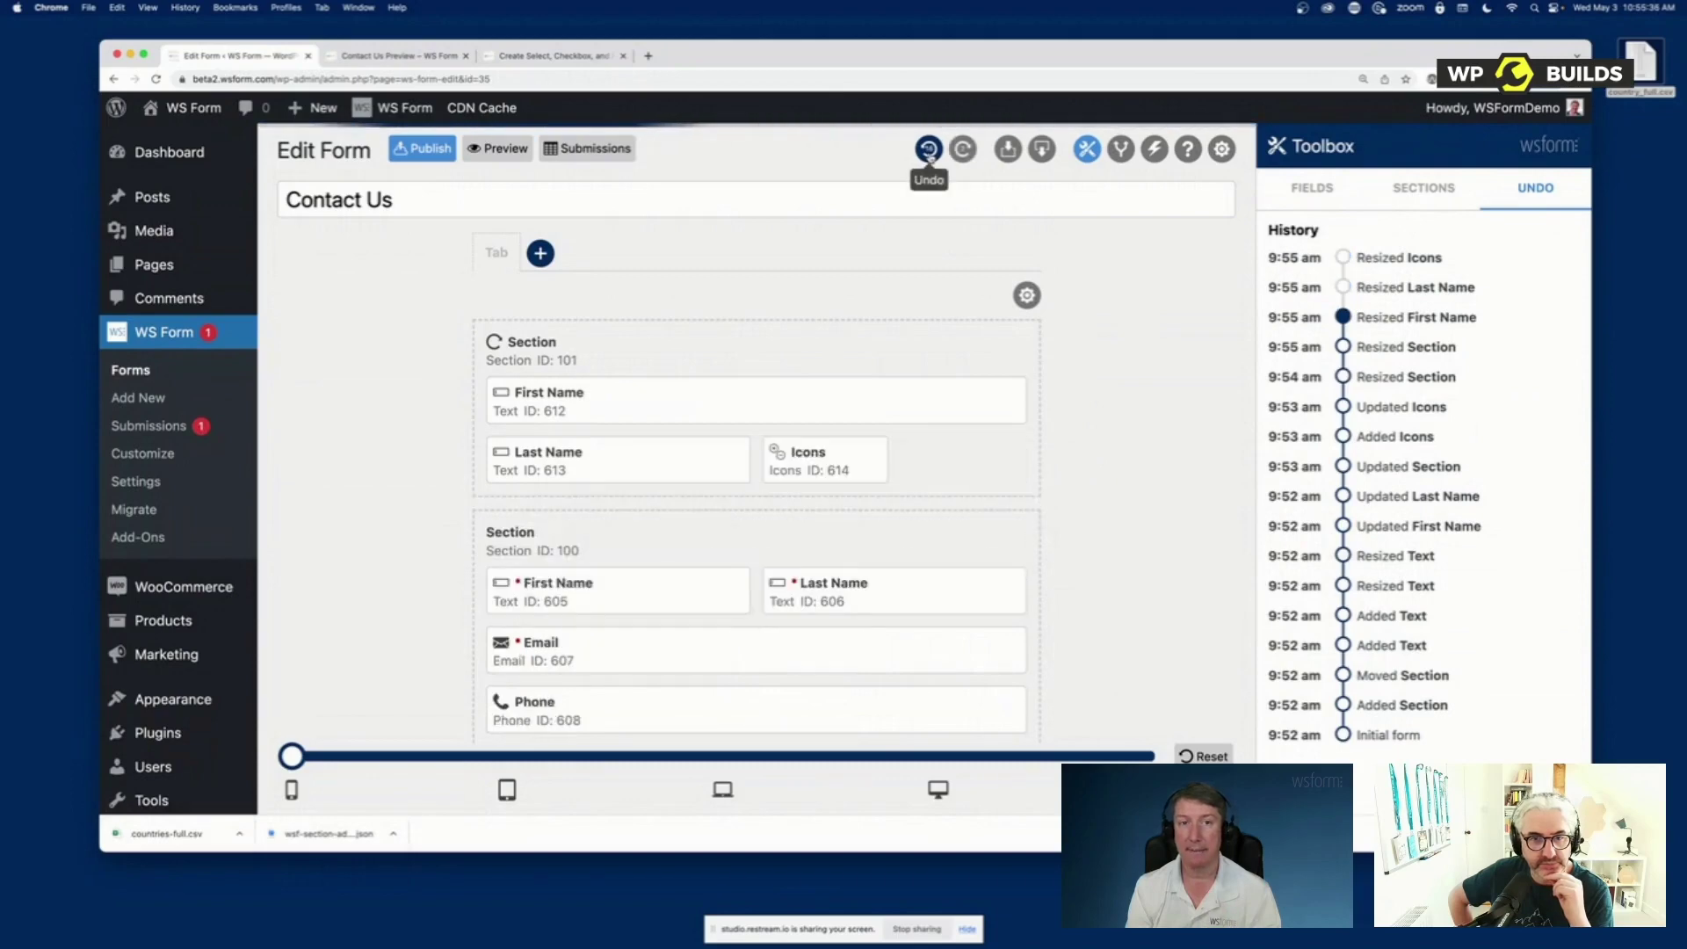
{"action": "left_click", "coordinate": [929, 149]}
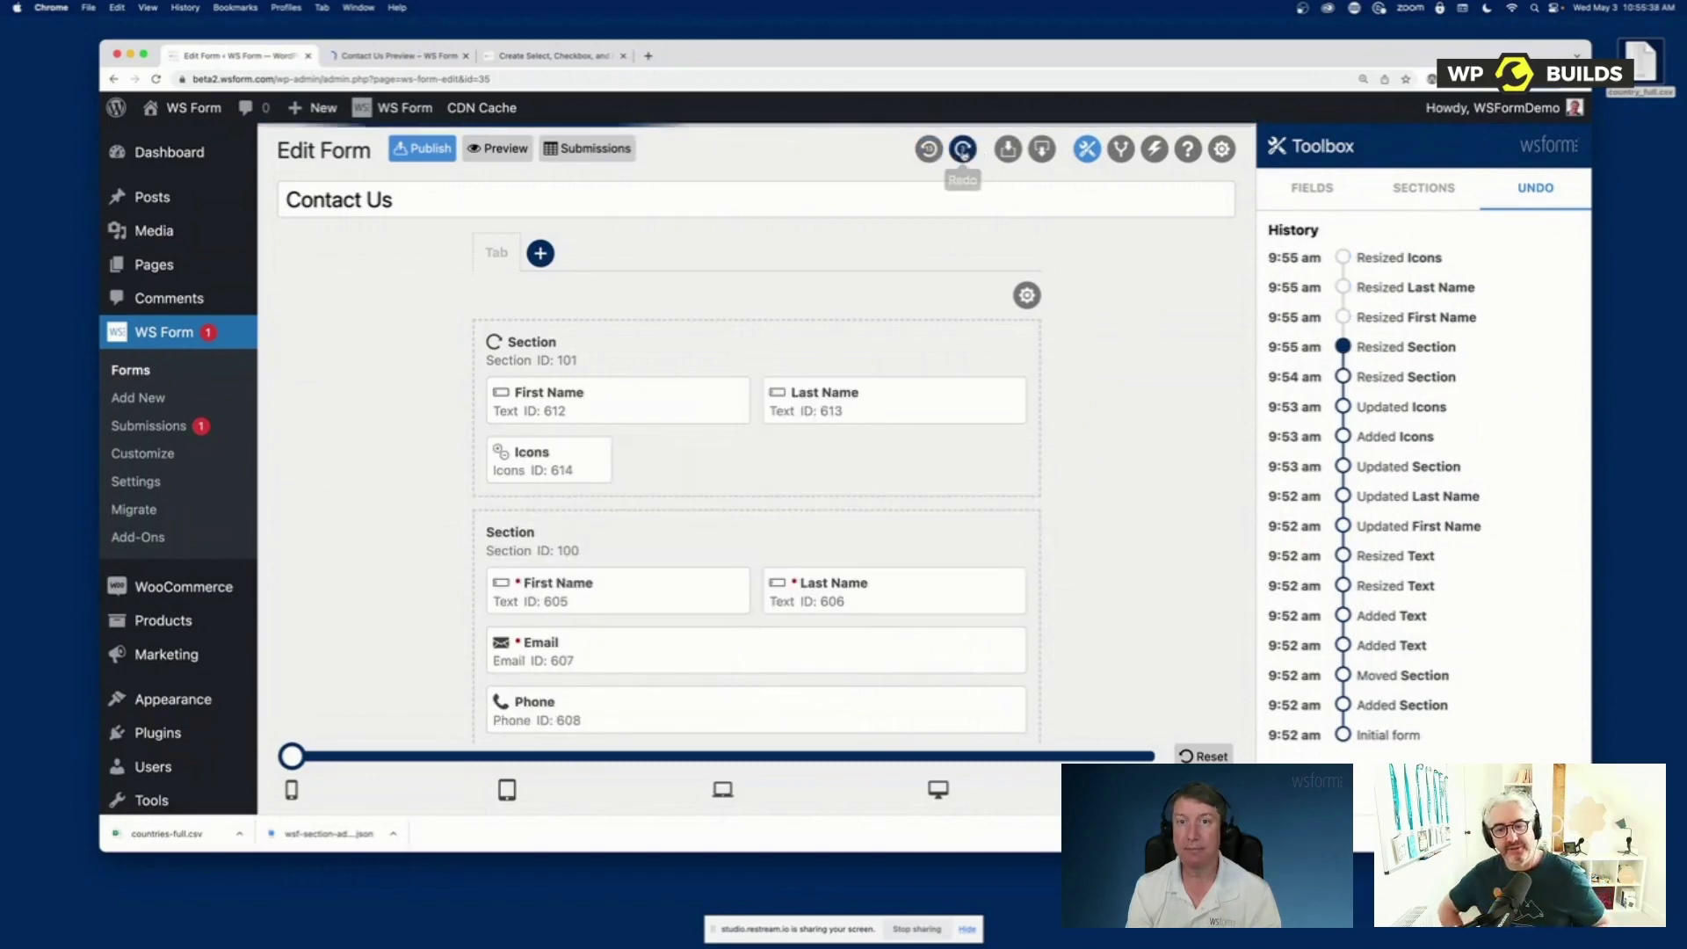
{"action": "left_click", "coordinate": [963, 149]}
{"action": "left_click", "coordinate": [962, 149]}
{"action": "left_click", "coordinate": [963, 149]}
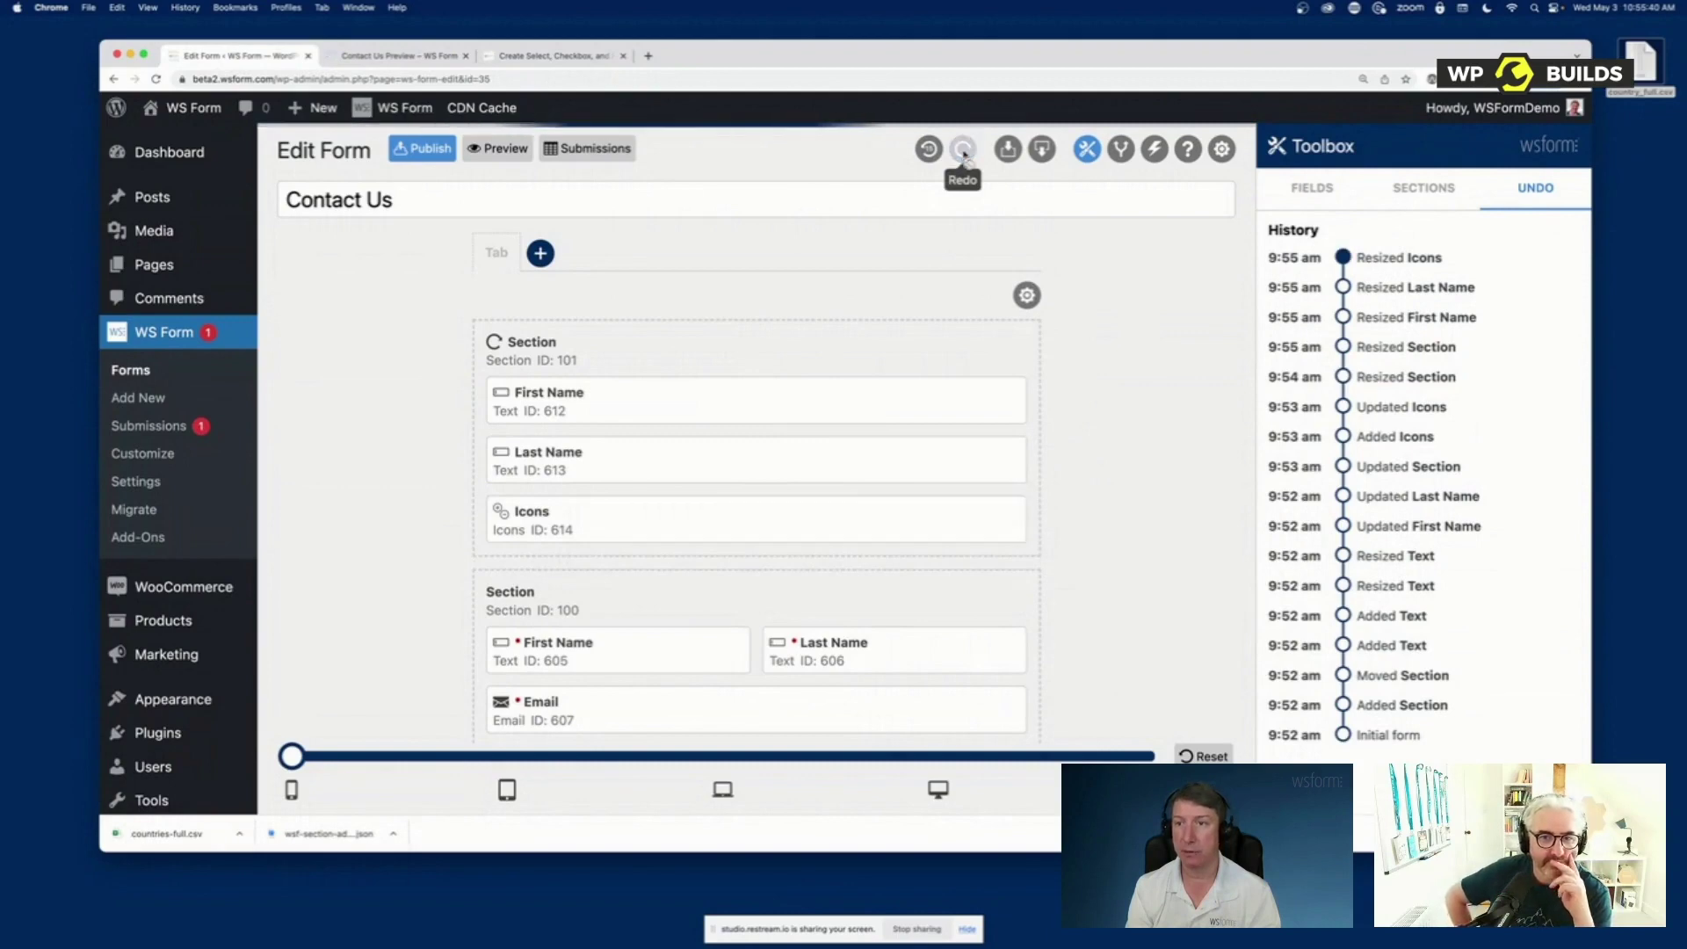
Step back through the last five edits in the form history and restore all of them
{"action": "left_click", "coordinate": [927, 149]}
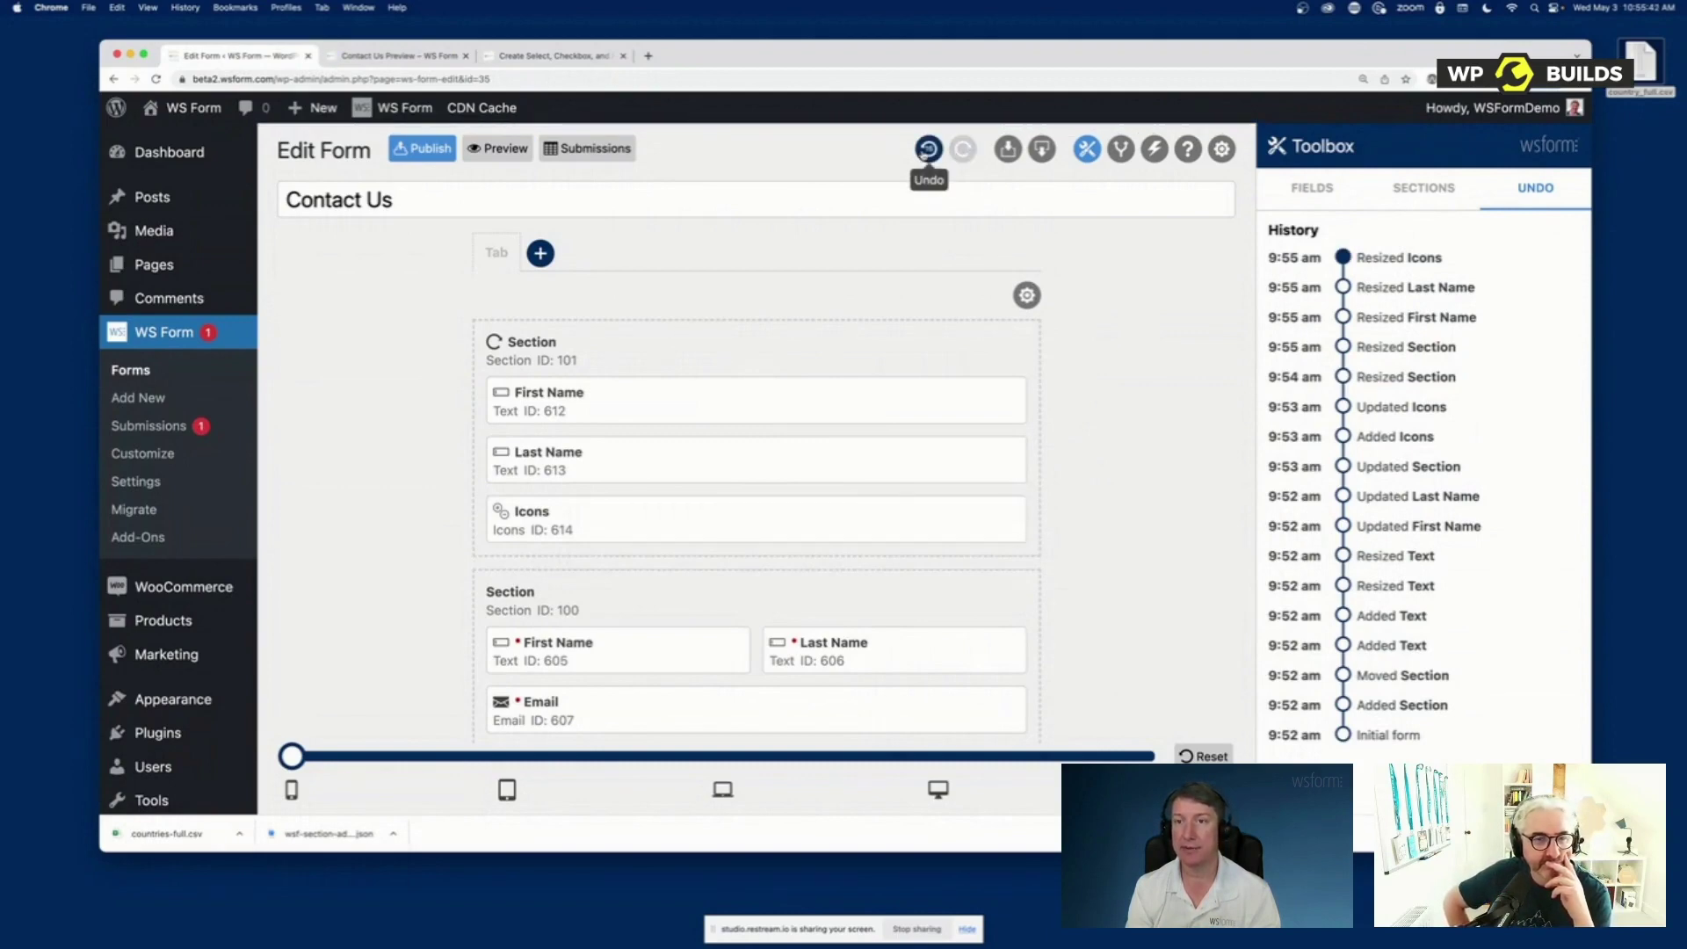
{"action": "left_click", "coordinate": [928, 149]}
{"action": "left_click", "coordinate": [927, 150]}
{"action": "left_click", "coordinate": [927, 149]}
{"action": "left_click", "coordinate": [927, 149]}
{"action": "left_click", "coordinate": [963, 150]}
{"action": "left_click", "coordinate": [962, 149]}
{"action": "left_click", "coordinate": [962, 150]}
{"action": "left_click", "coordinate": [963, 150]}
{"action": "left_click", "coordinate": [963, 150]}
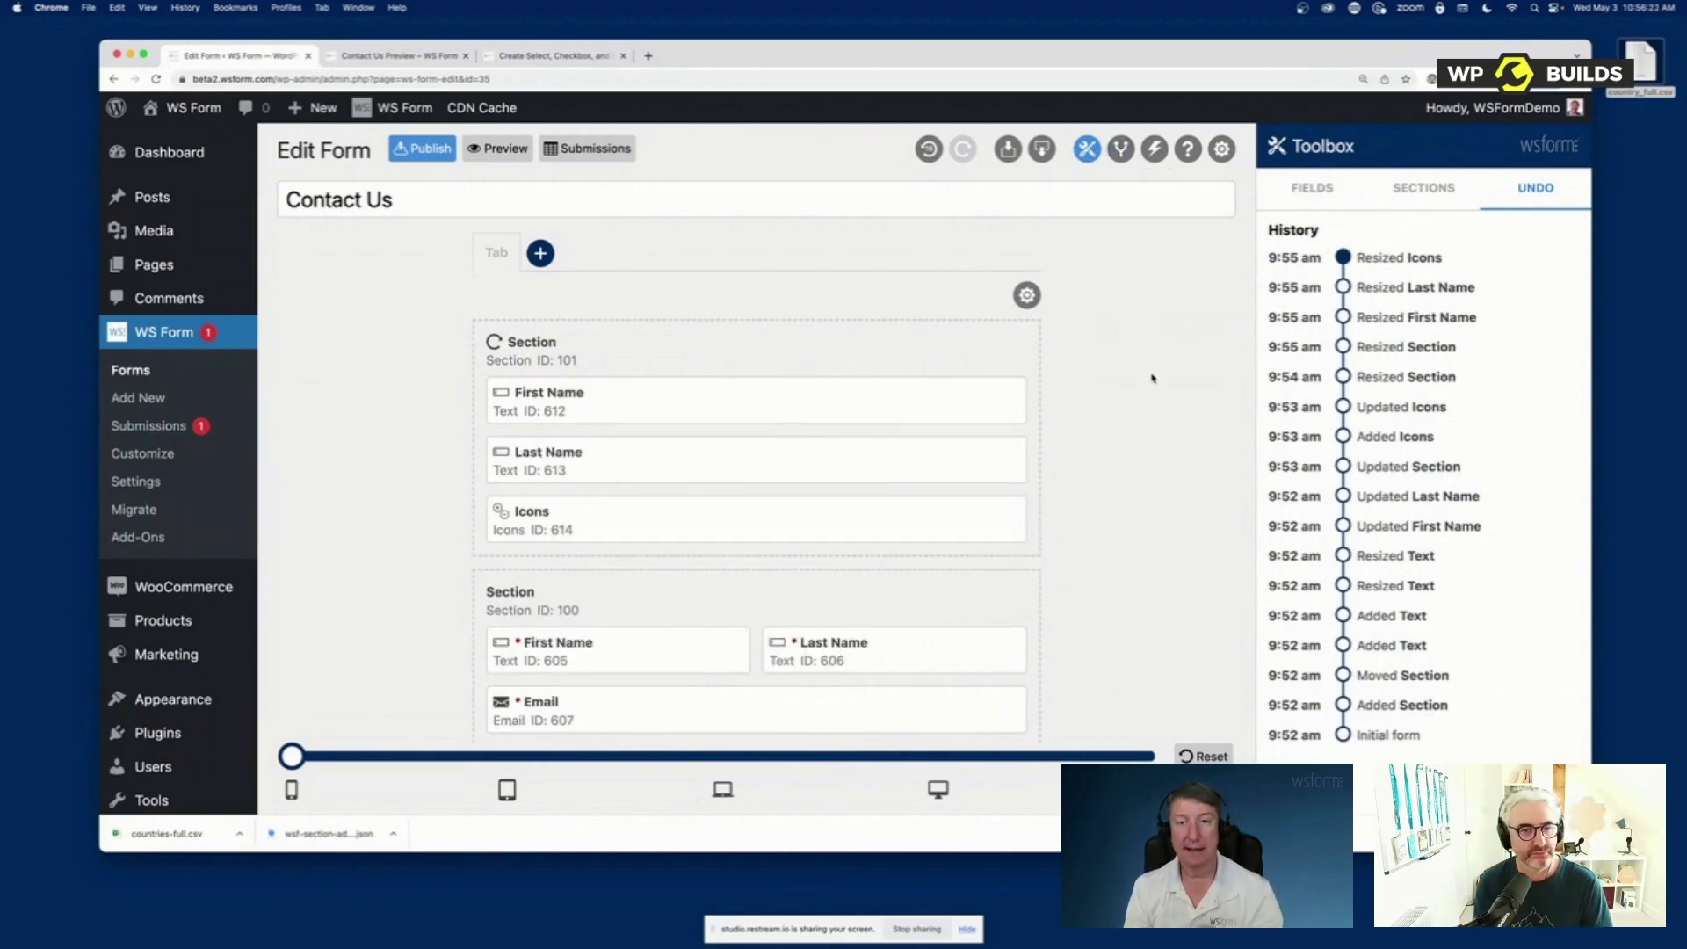
Create a new form from the Contact Us template and open its preview
{"action": "left_click", "coordinate": [123, 400]}
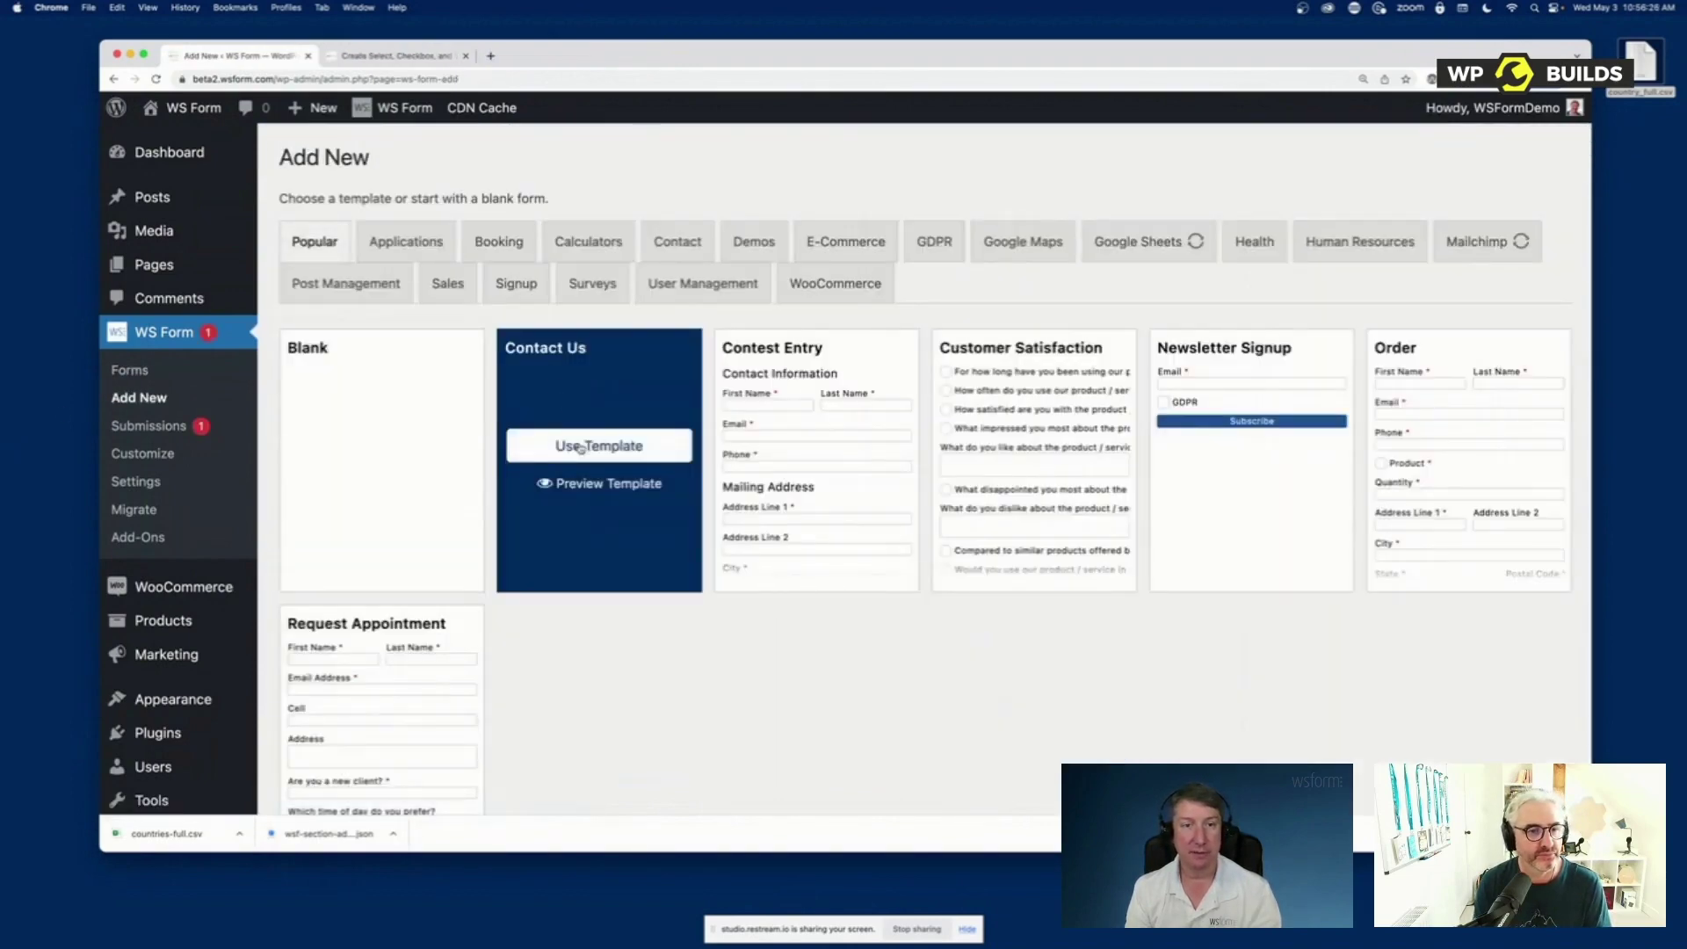
{"action": "left_click", "coordinate": [581, 445]}
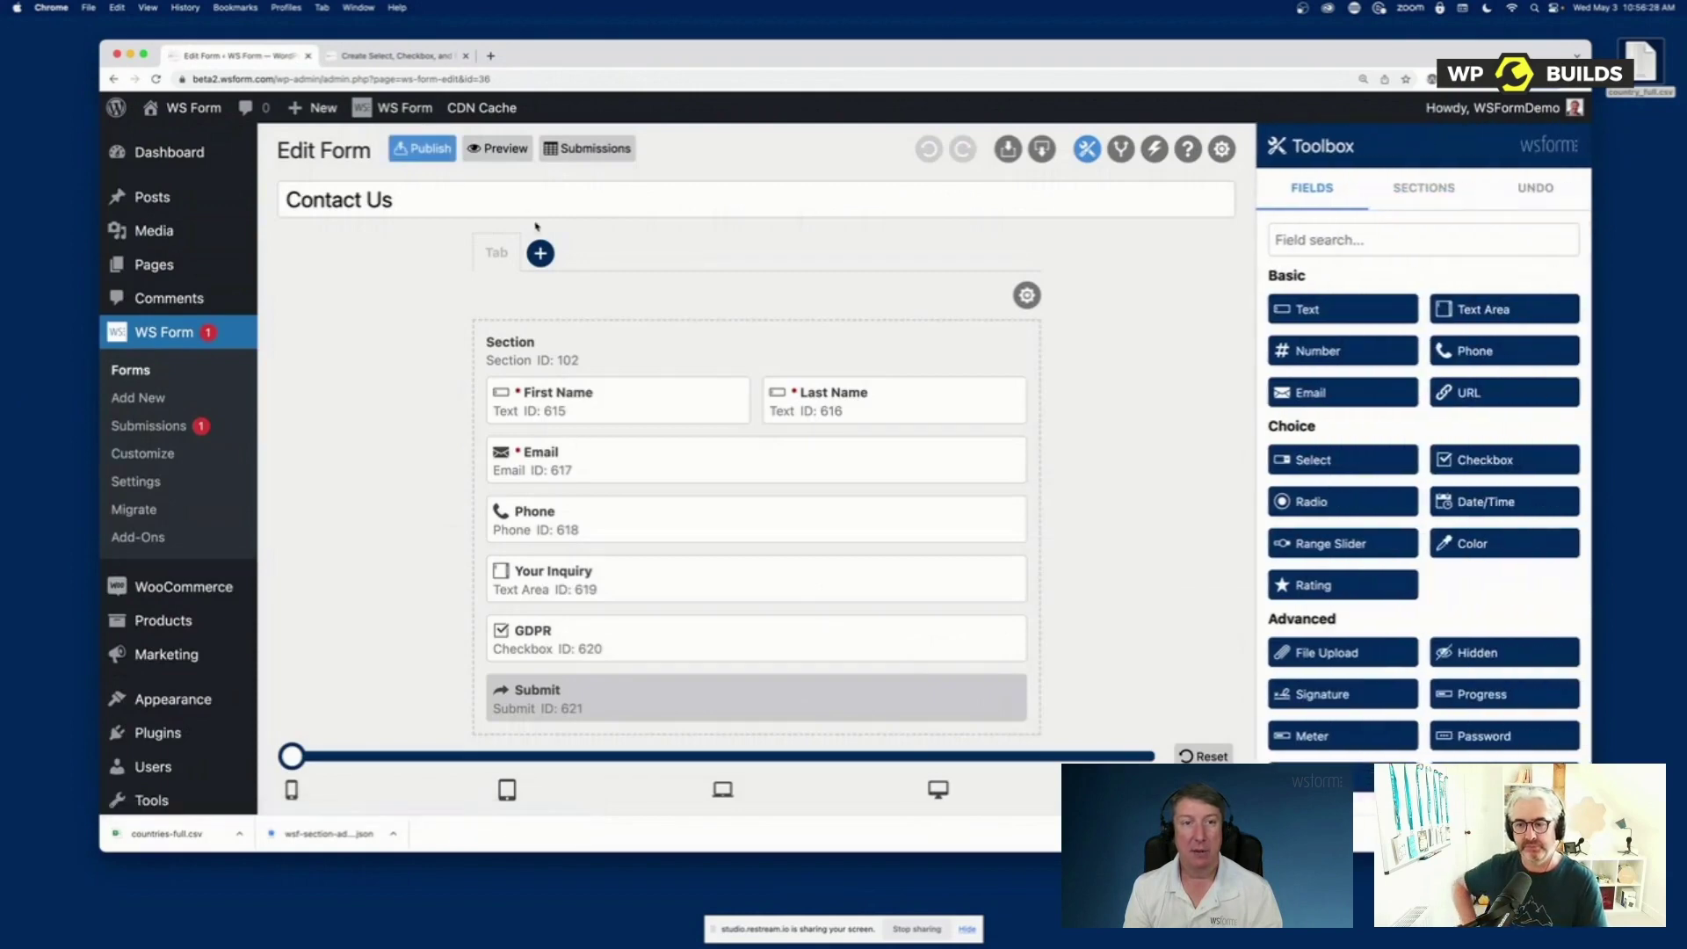
{"action": "left_click", "coordinate": [511, 157]}
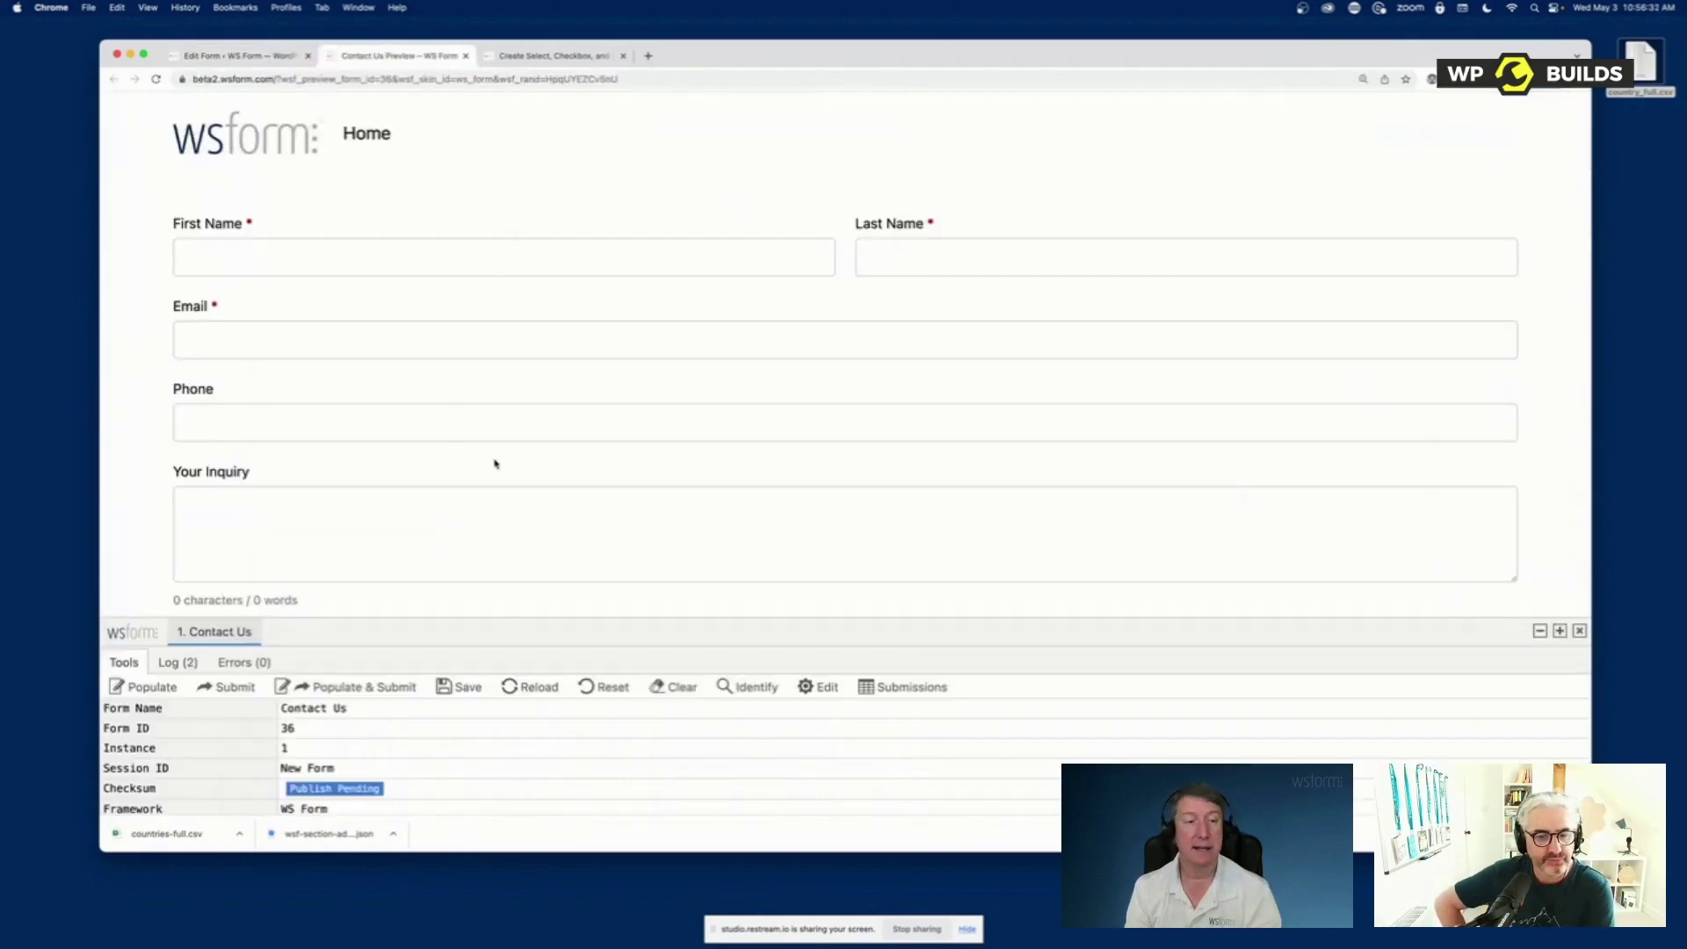
Adjust the height of the preview's debug console to view its tools and form details alongside the form
{"action": "left_click_drag", "start_coordinate": [497, 630], "coordinate": [507, 562]}
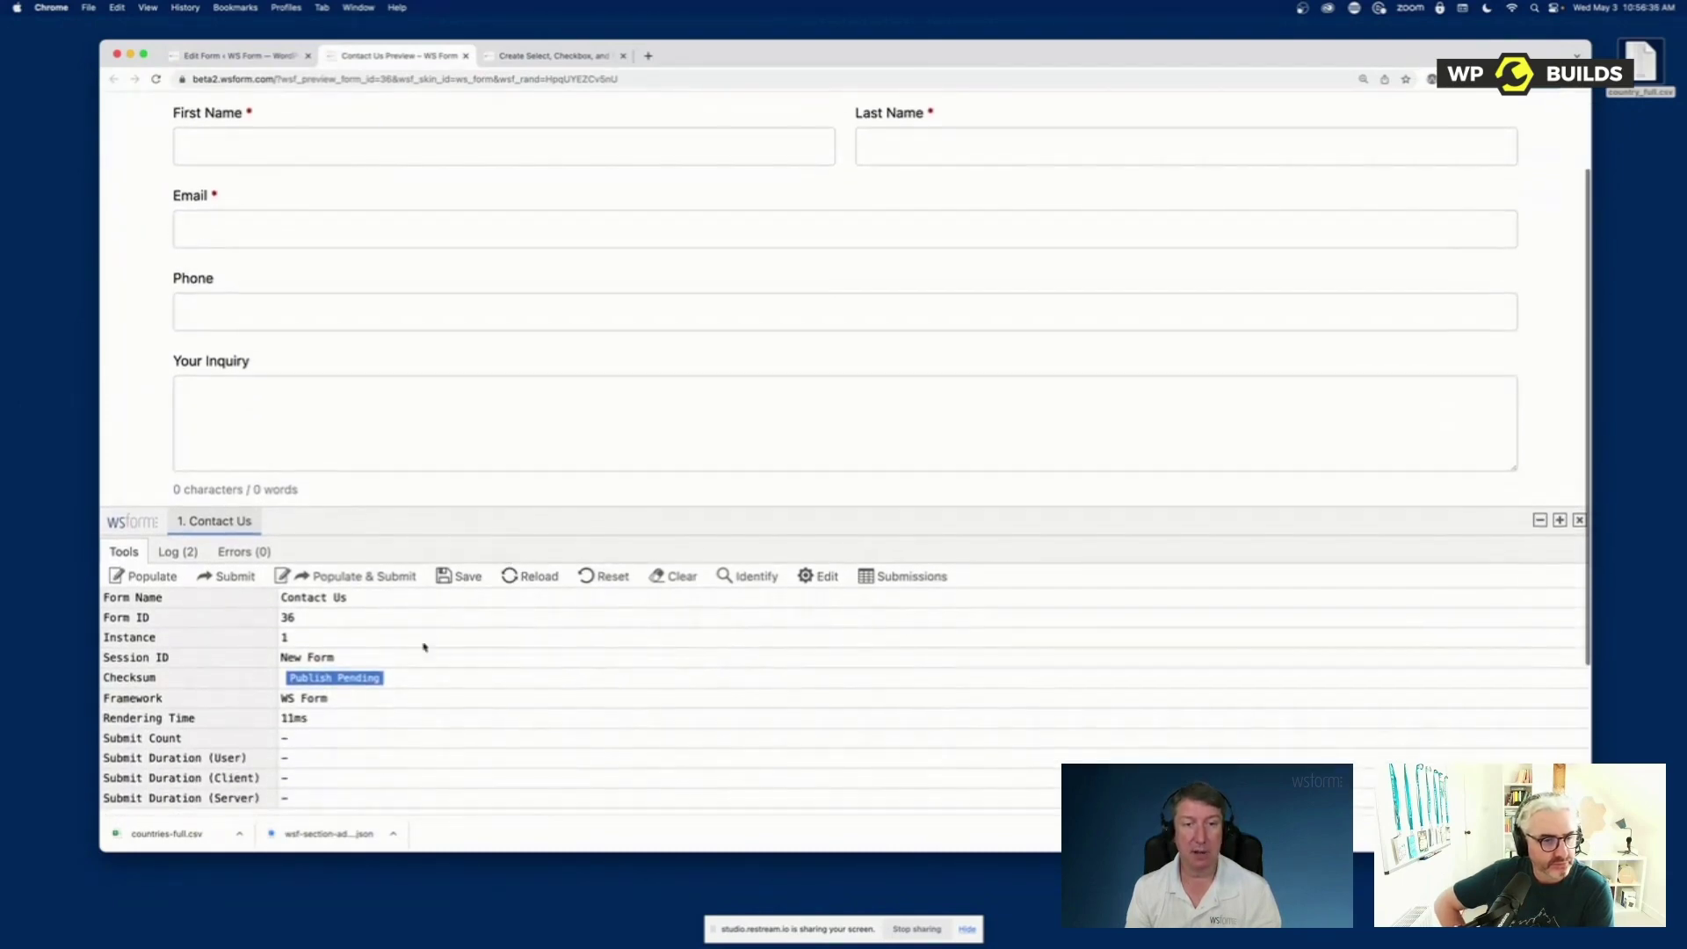
{"action": "scroll", "coordinate": [639, 417], "scroll_direction": "up", "scroll_amount": 3}
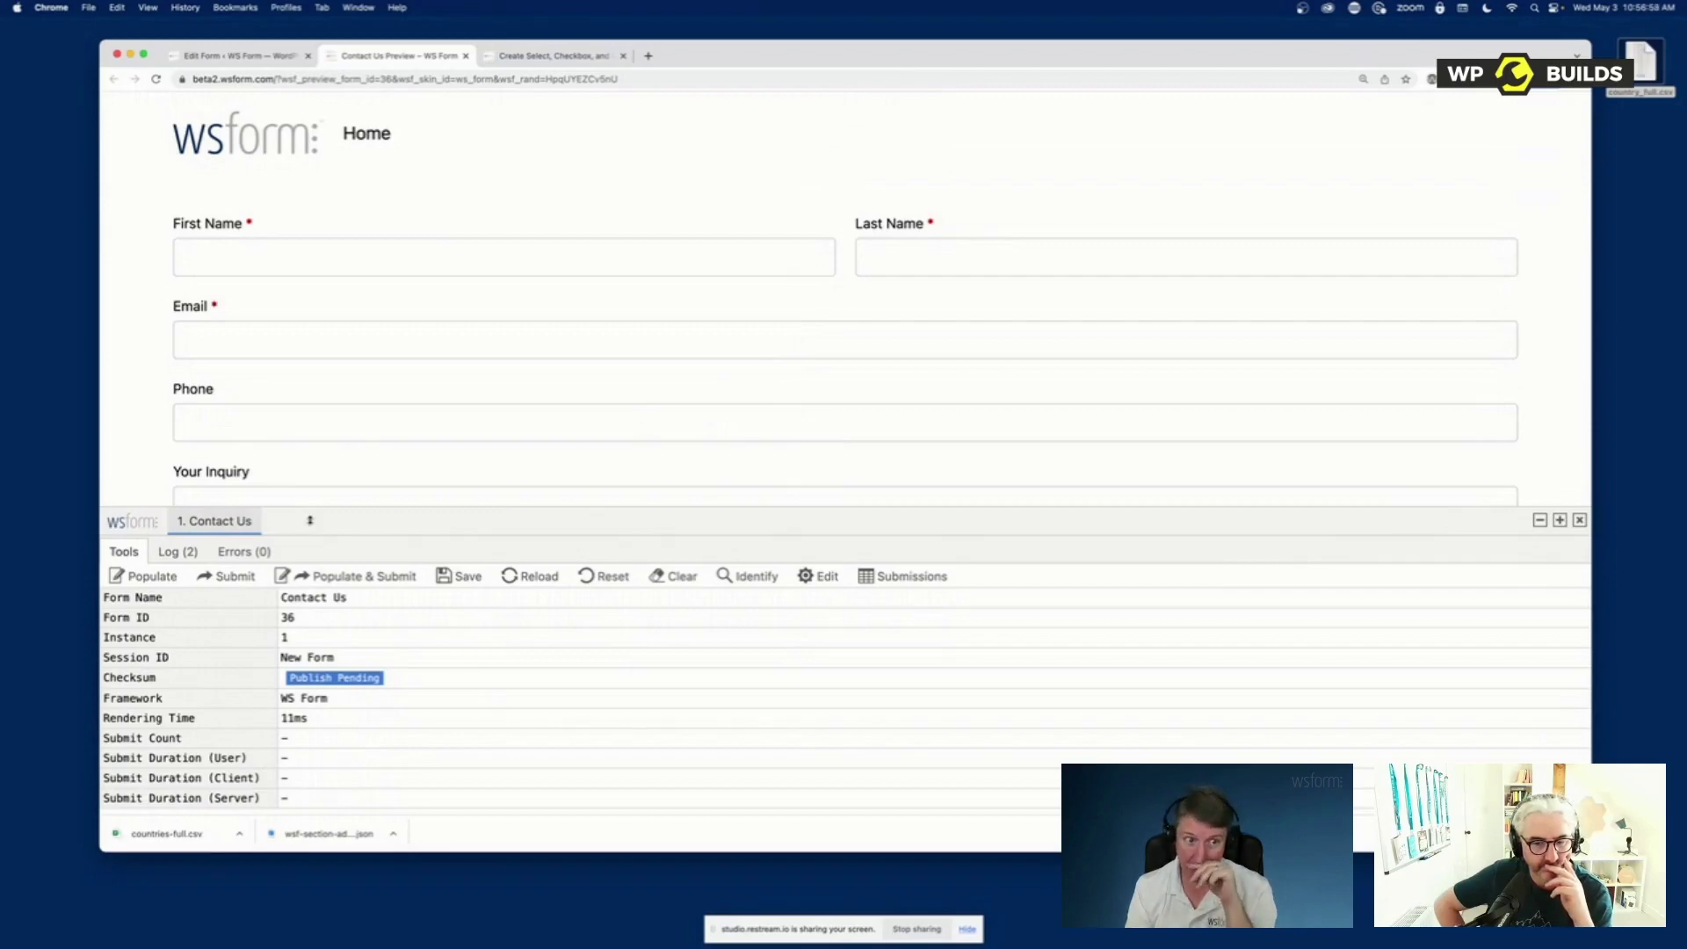
{"action": "left_click_drag", "start_coordinate": [309, 520], "coordinate": [309, 534]}
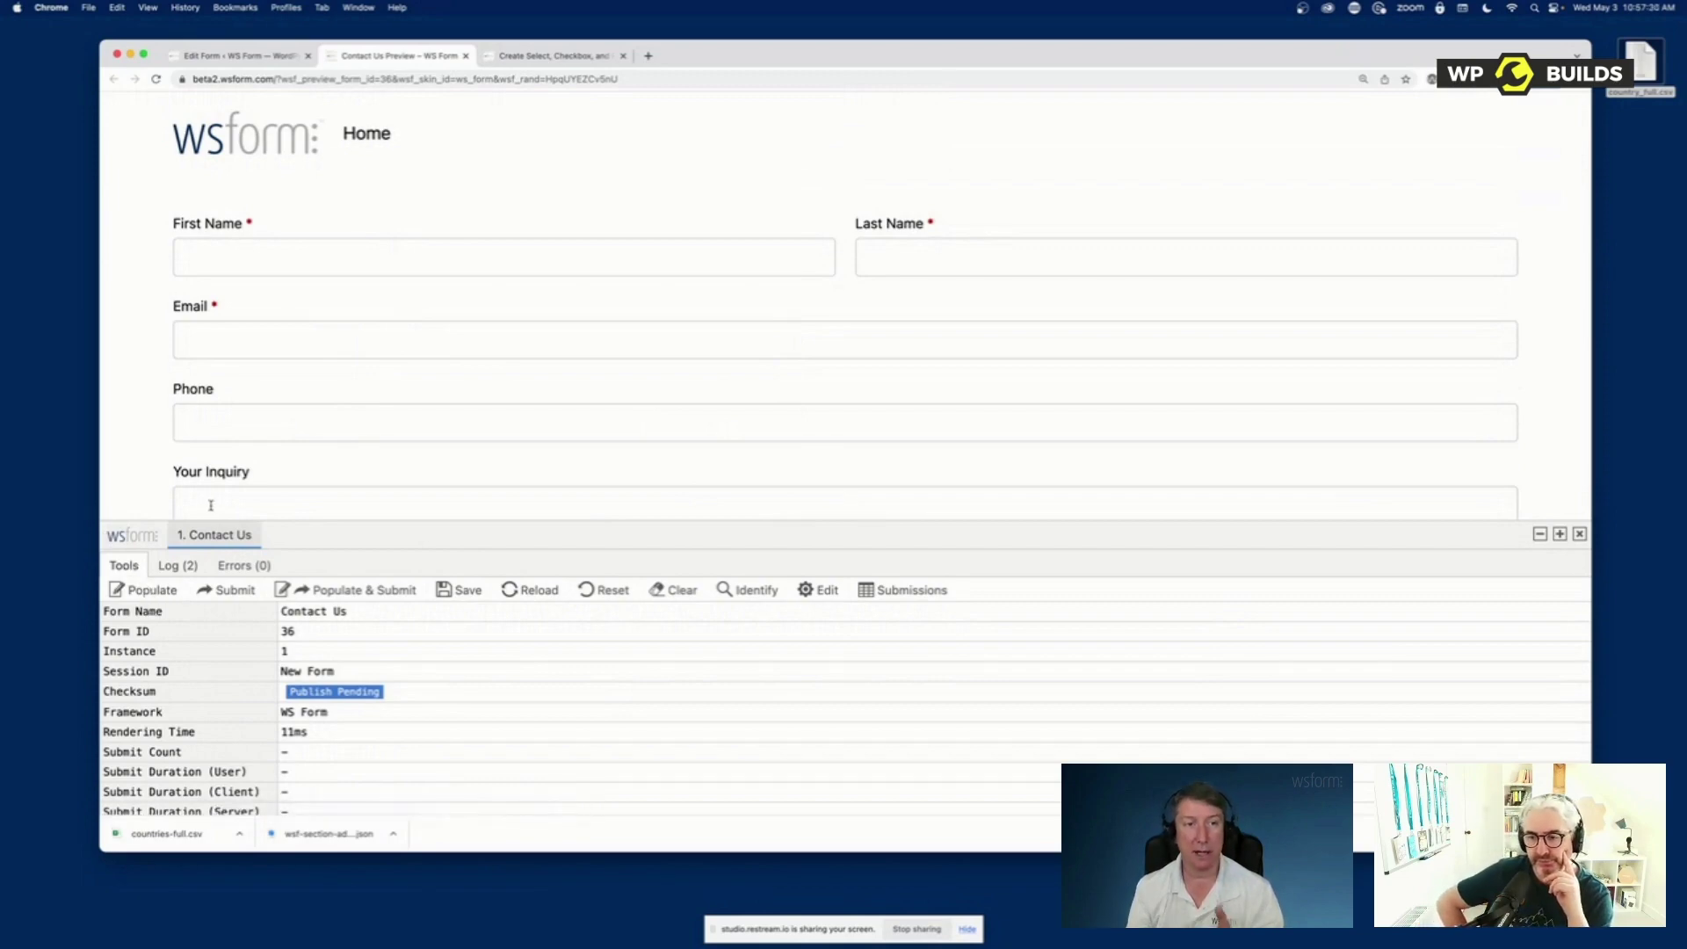
{"action": "scroll", "coordinate": [209, 502], "scroll_direction": "down", "scroll_amount": 2}
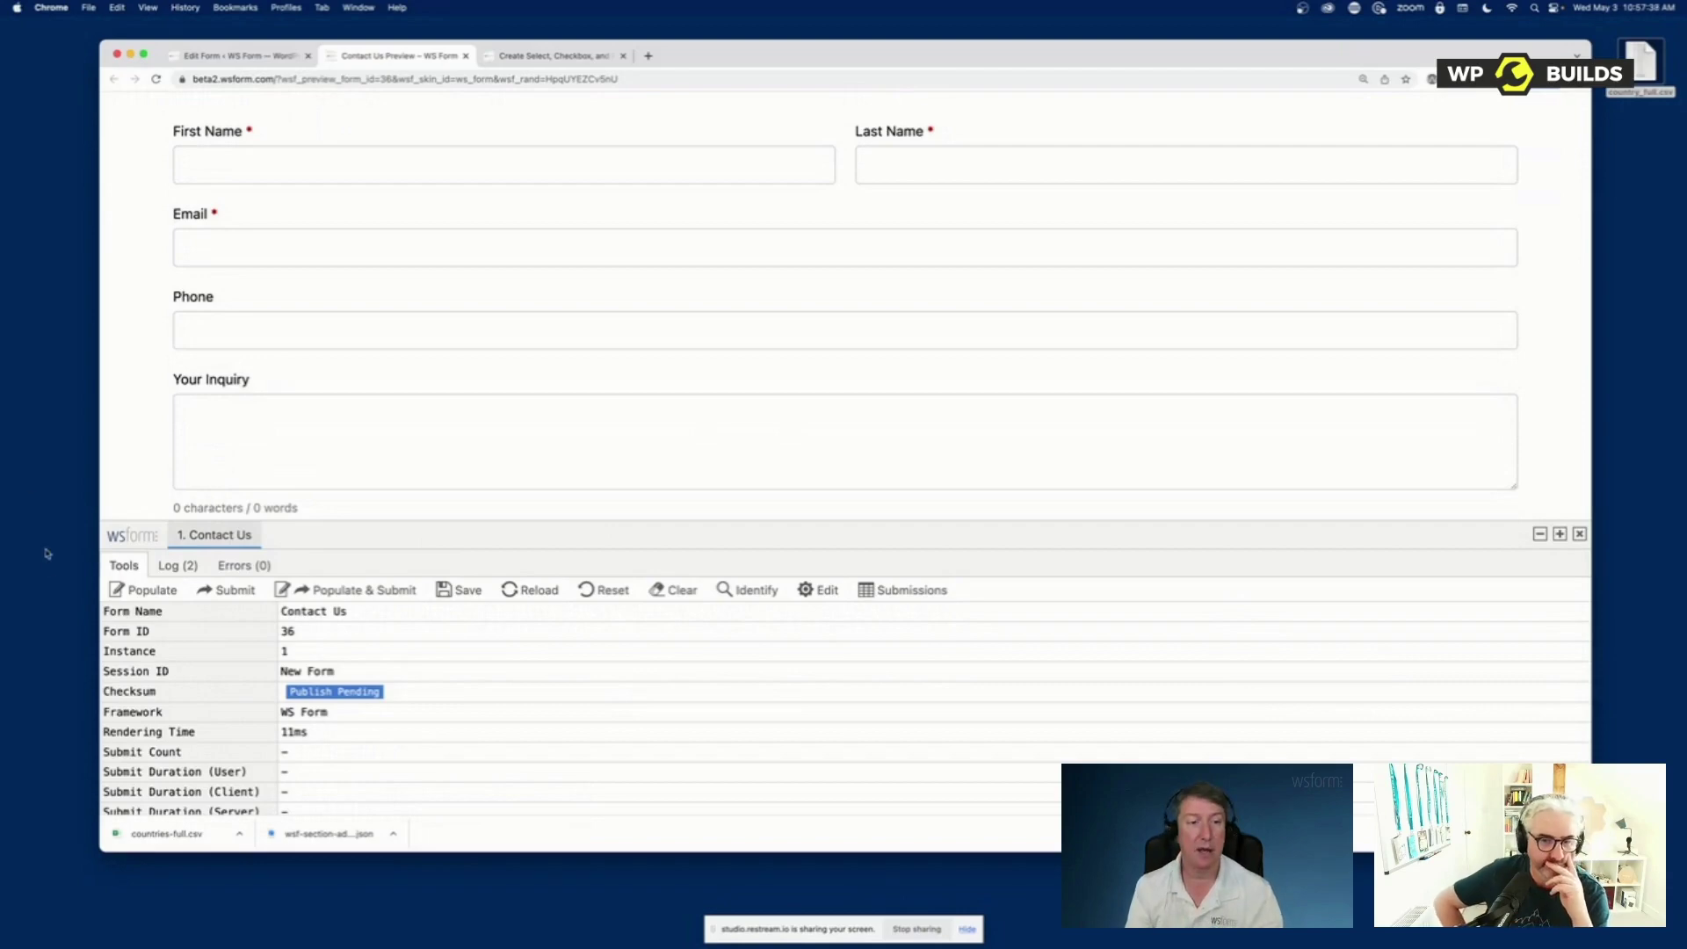
Populate the previewed form with random sample data several times, and run Populate & Submit to send a test submission
{"action": "left_click", "coordinate": [132, 592]}
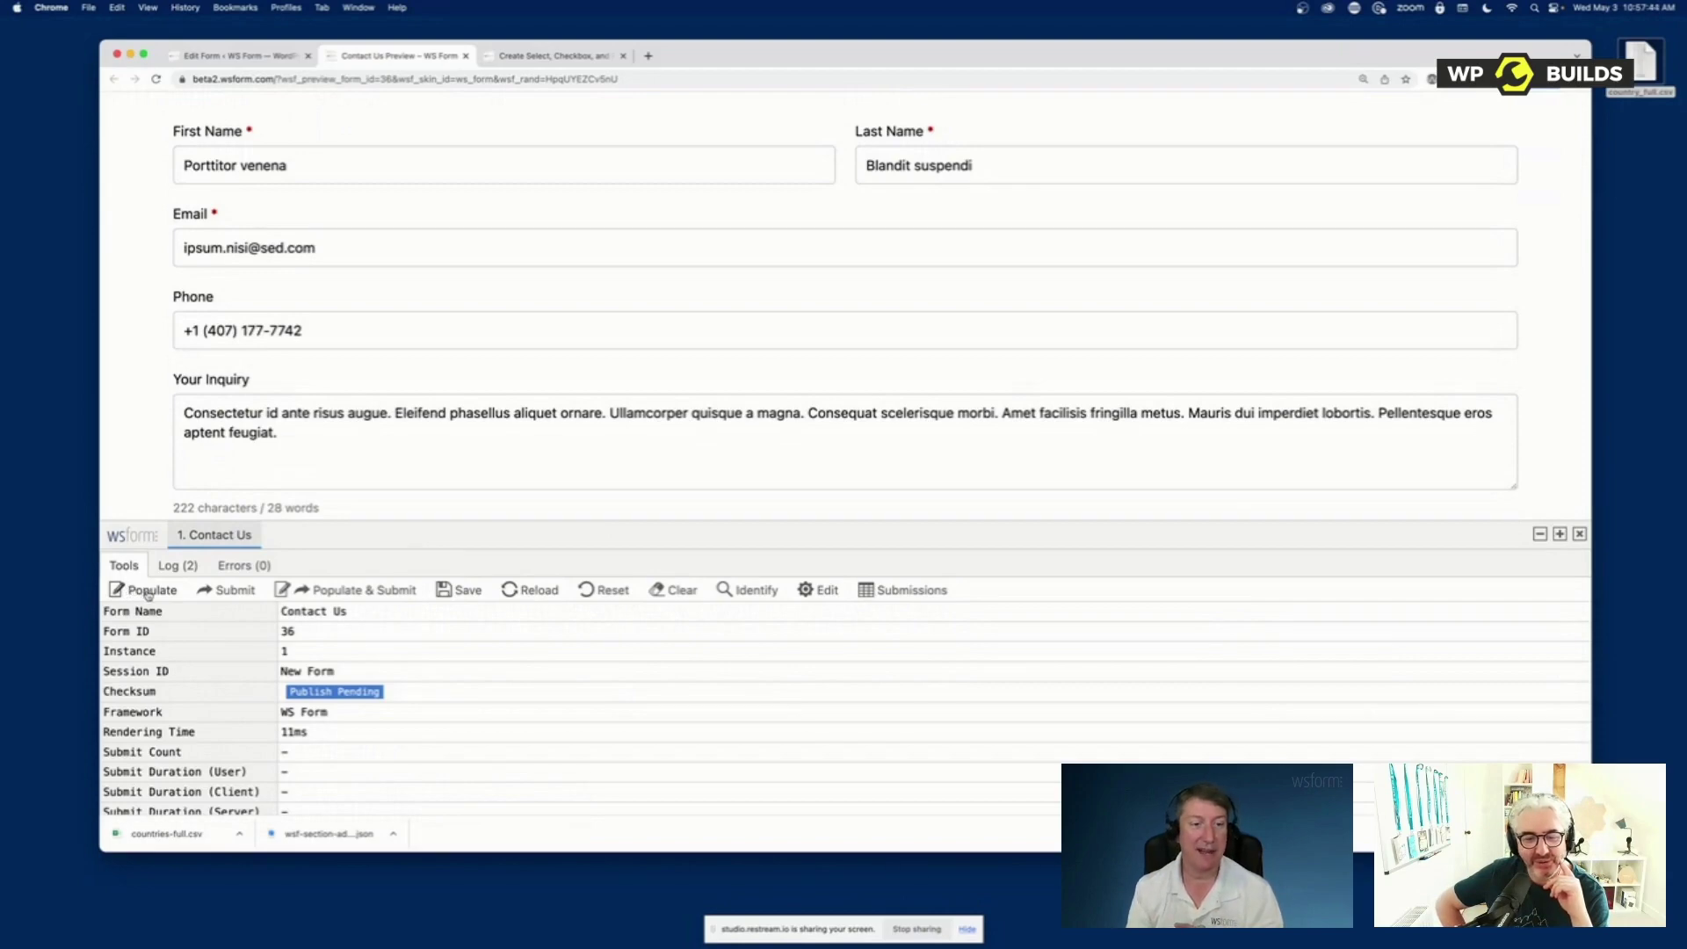
{"action": "left_click", "coordinate": [147, 591]}
{"action": "left_click", "coordinate": [148, 591]}
{"action": "left_click", "coordinate": [148, 591]}
{"action": "left_click", "coordinate": [147, 591]}
{"action": "left_click", "coordinate": [147, 591]}
{"action": "left_click", "coordinate": [148, 591]}
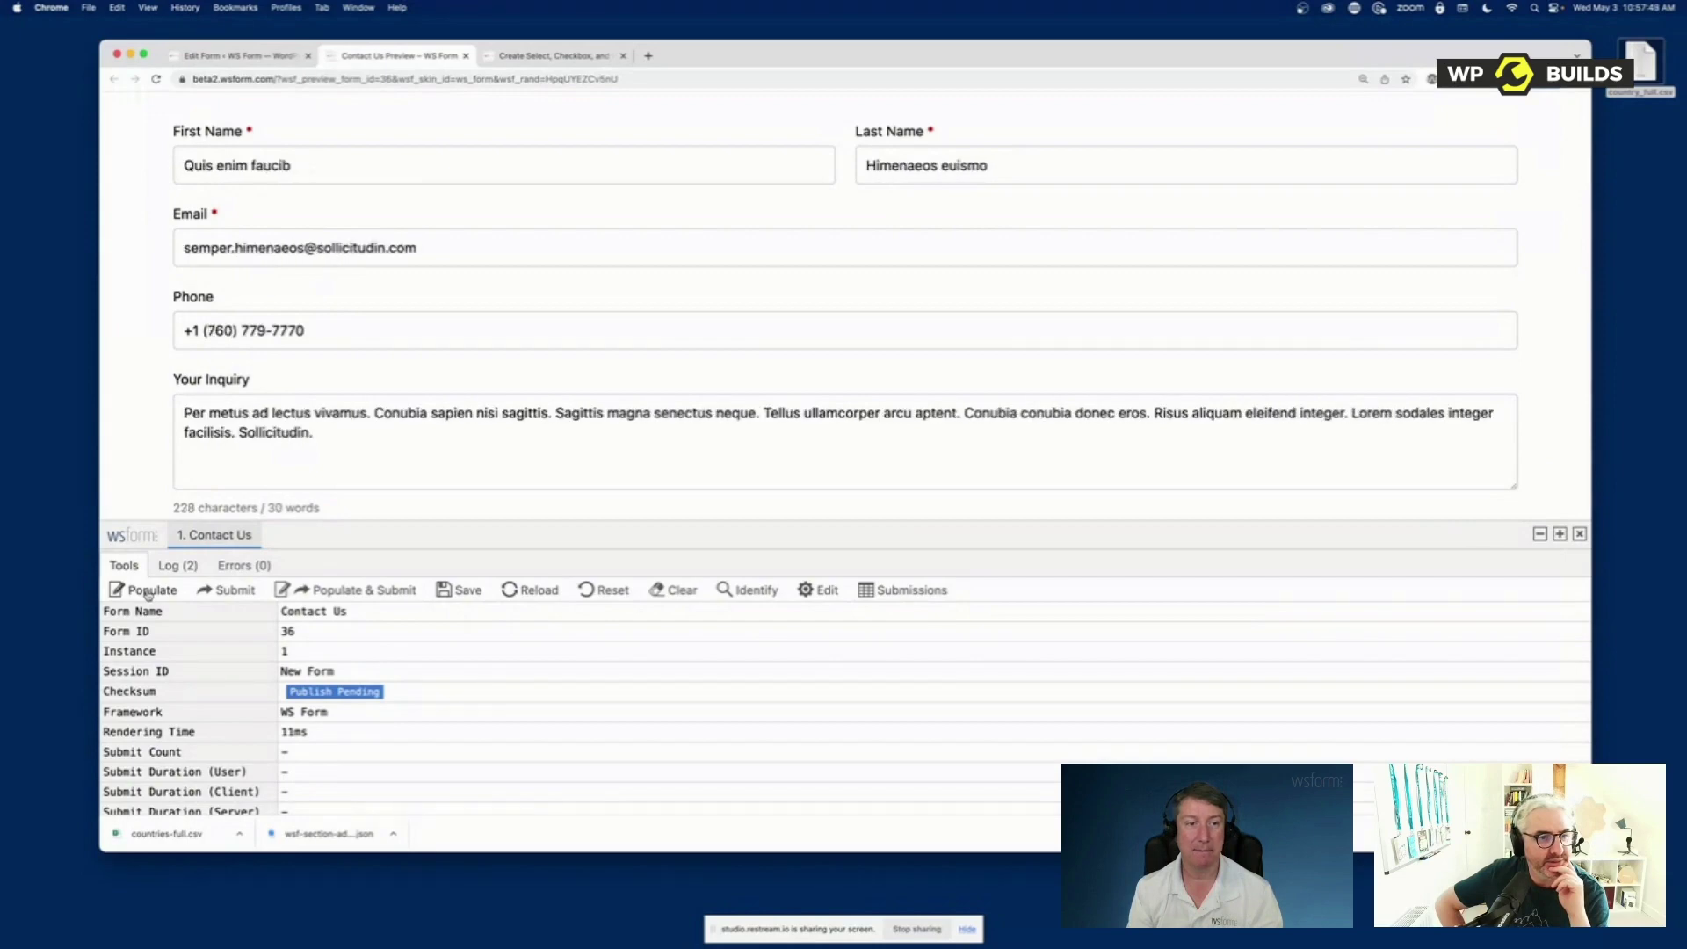
{"action": "left_click", "coordinate": [351, 591]}
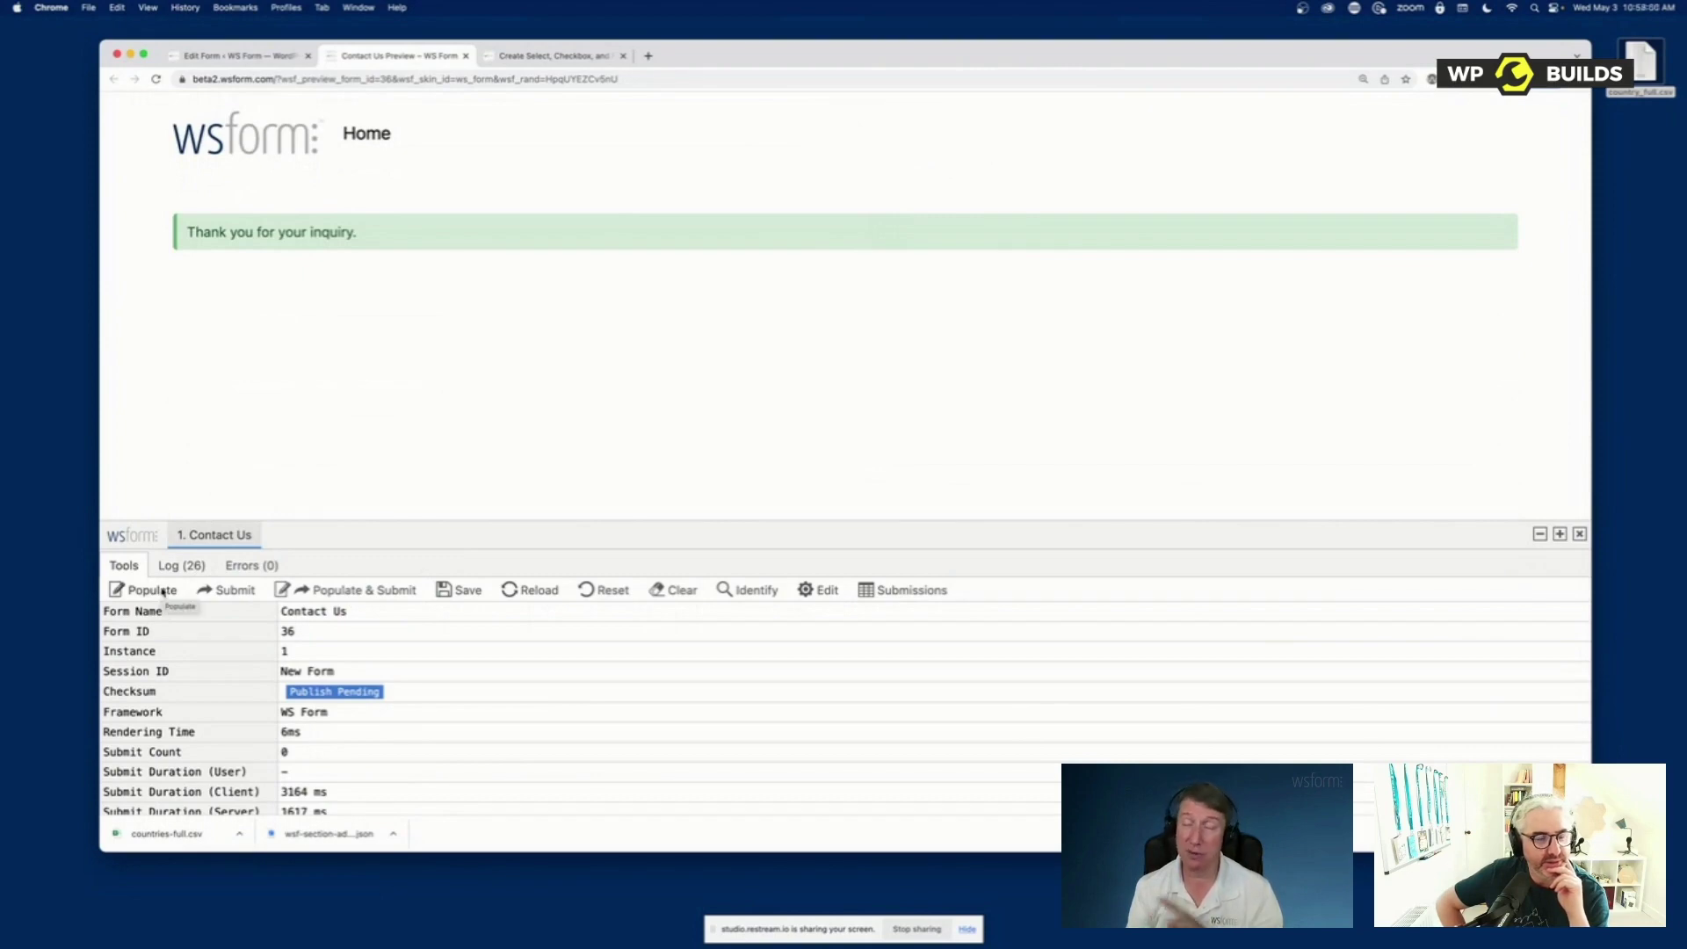
Add a Signature field above First Name and populate the form preview with sample data
{"action": "left_click", "coordinate": [236, 55]}
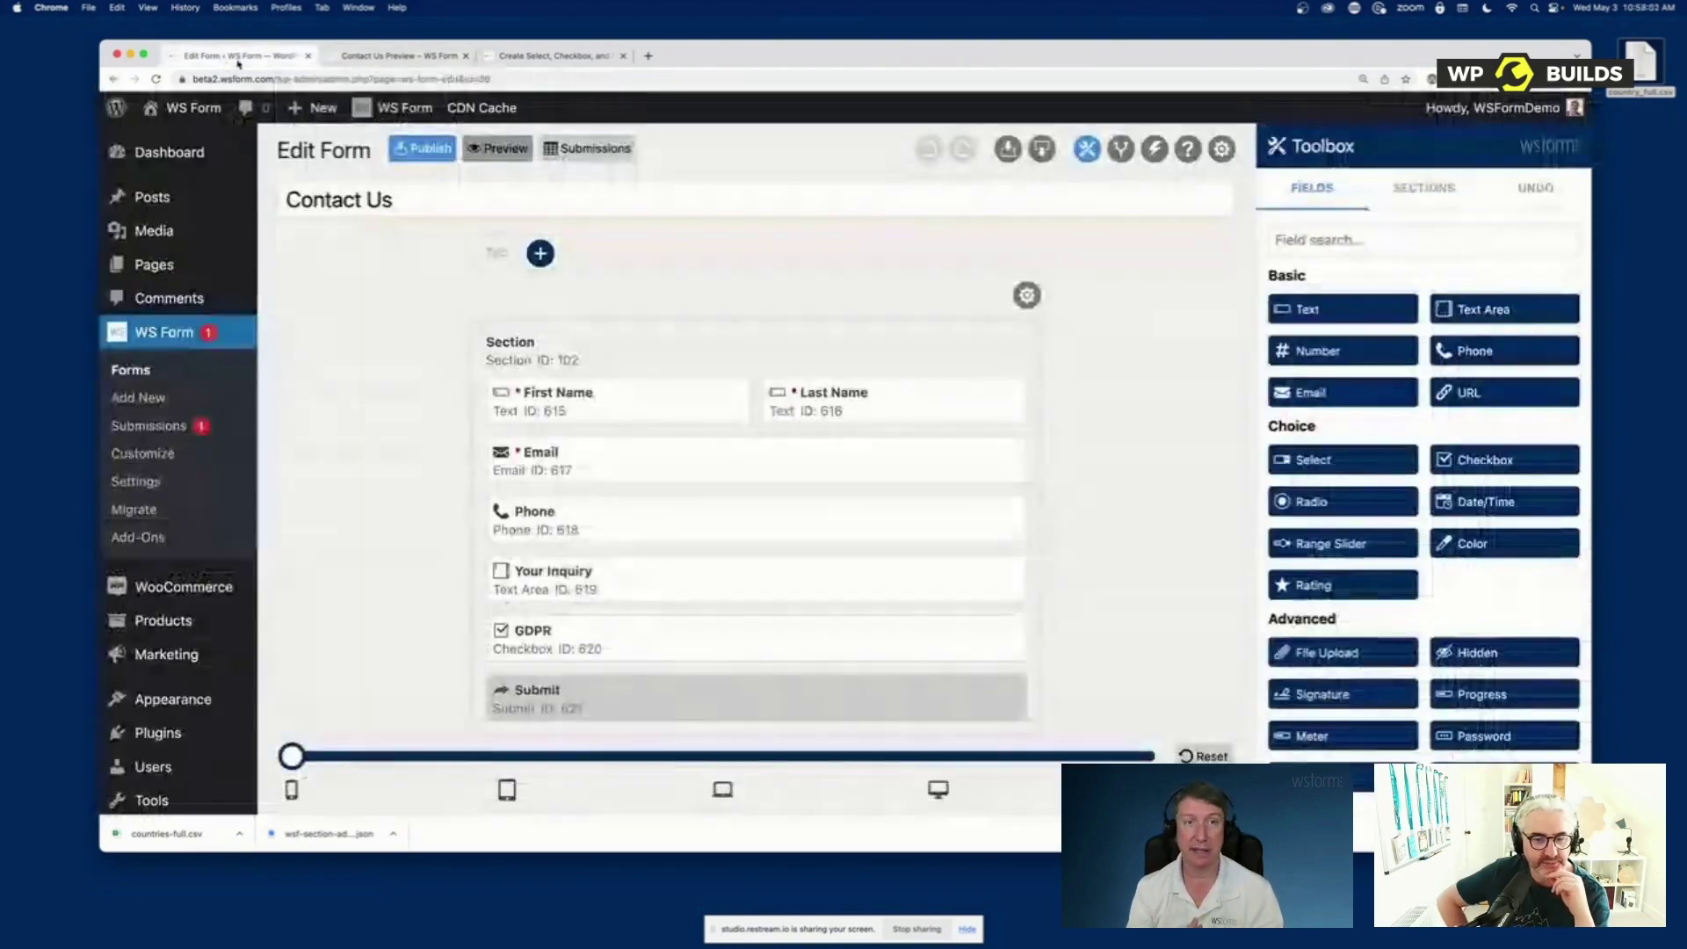
{"action": "mouse_move", "coordinate": [1342, 694]}
{"action": "left_mouse_down"}
{"action": "mouse_move", "coordinate": [843, 567]}
{"action": "mouse_move", "coordinate": [567, 395]}
{"action": "left_mouse_up"}
{"action": "left_click", "coordinate": [391, 55]}
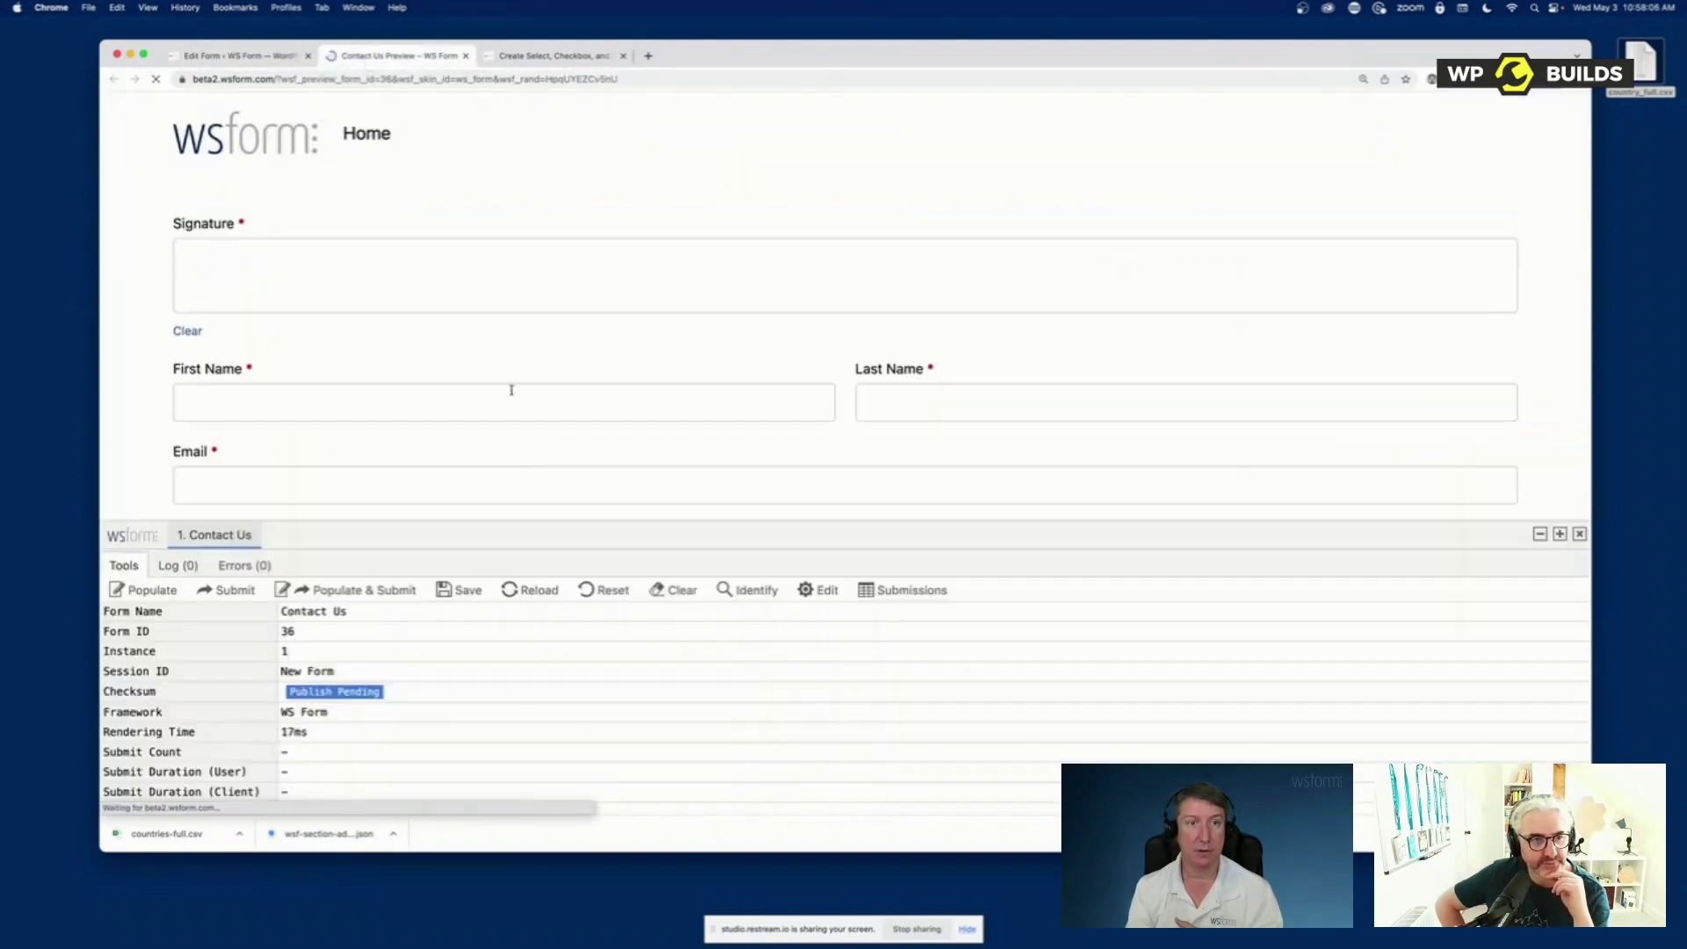
{"action": "left_click", "coordinate": [153, 589]}
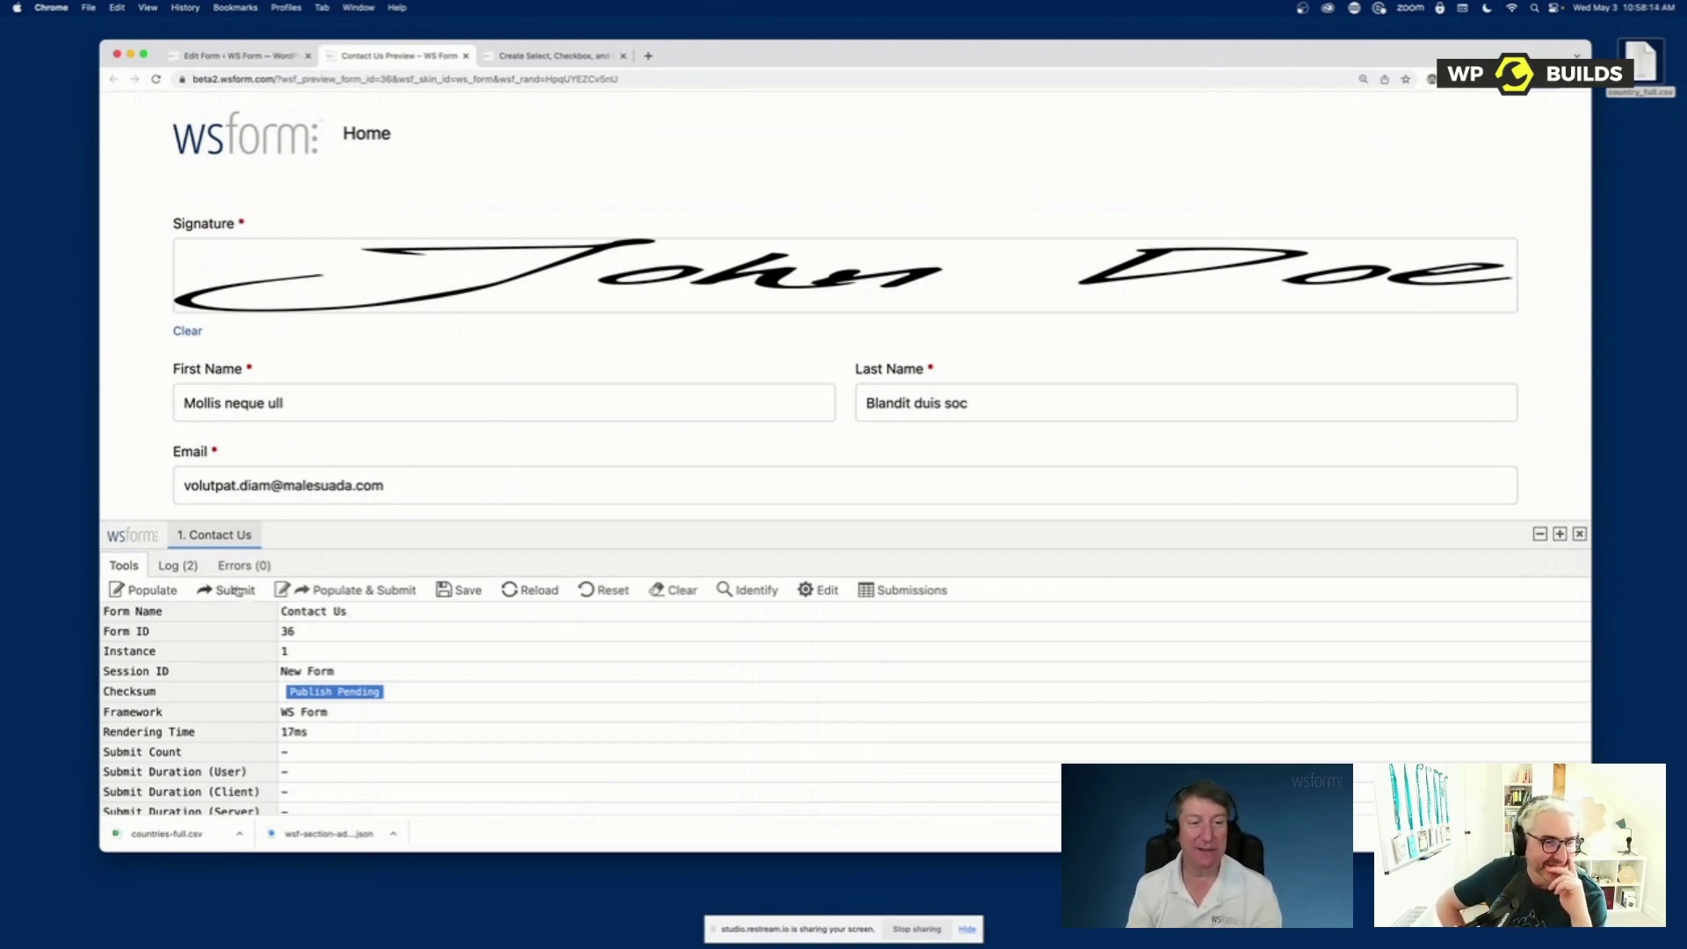
Review the debug console's event log and error list for the form preview
{"action": "left_click", "coordinate": [176, 567]}
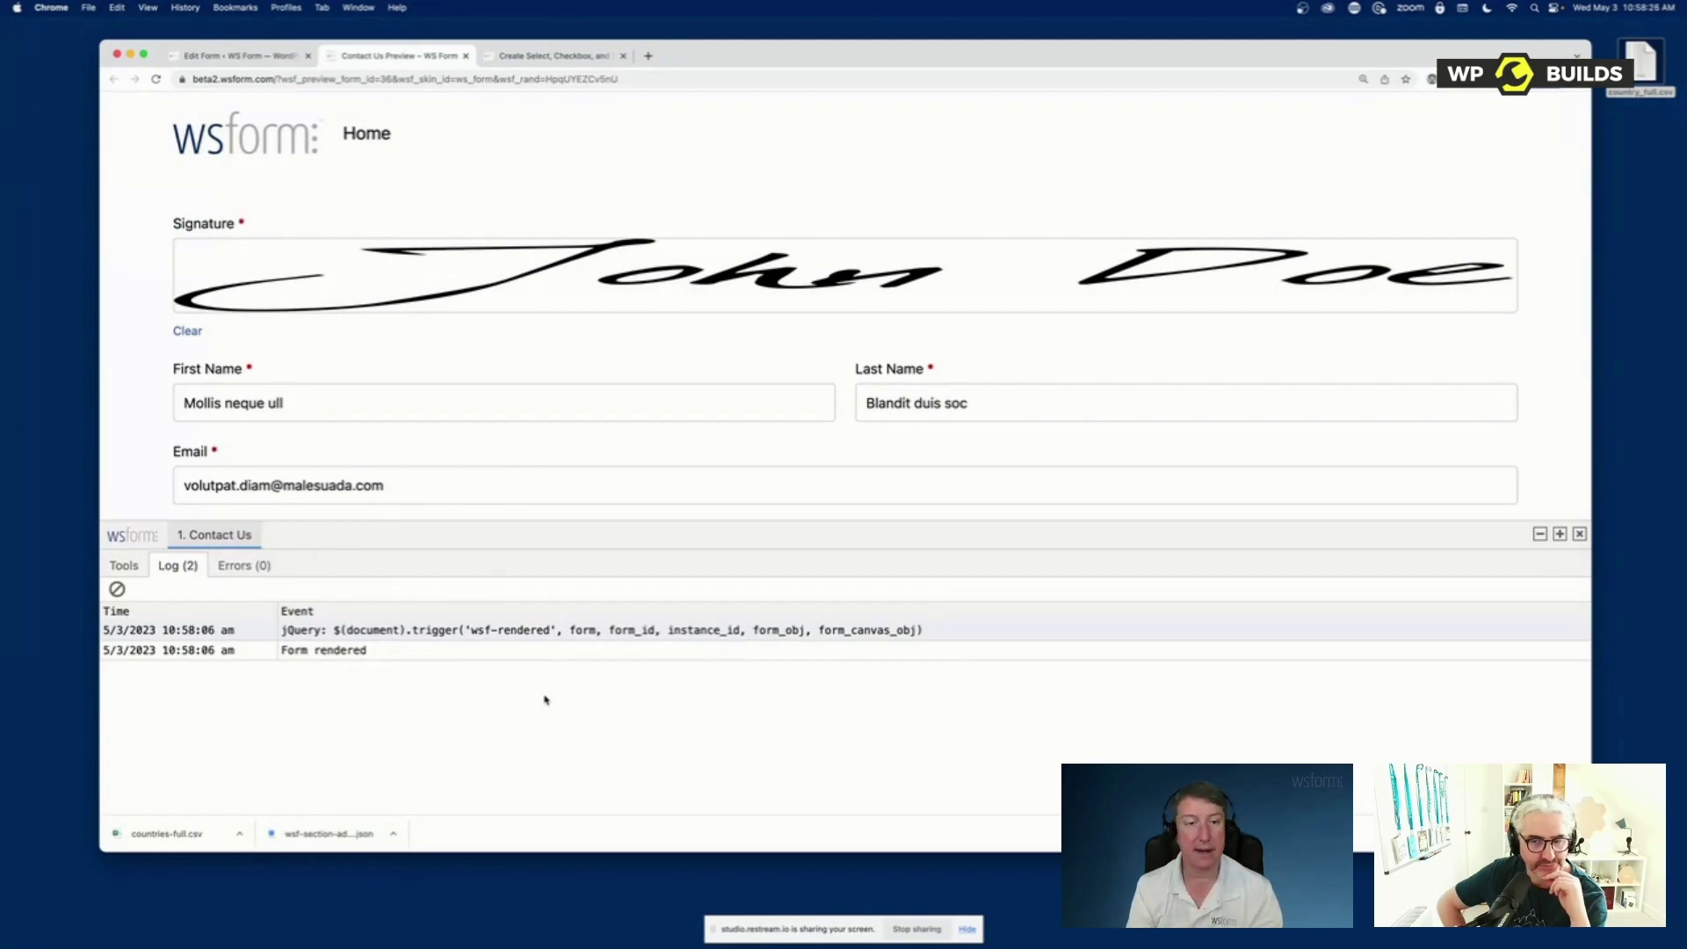
{"action": "left_click", "coordinate": [249, 569]}
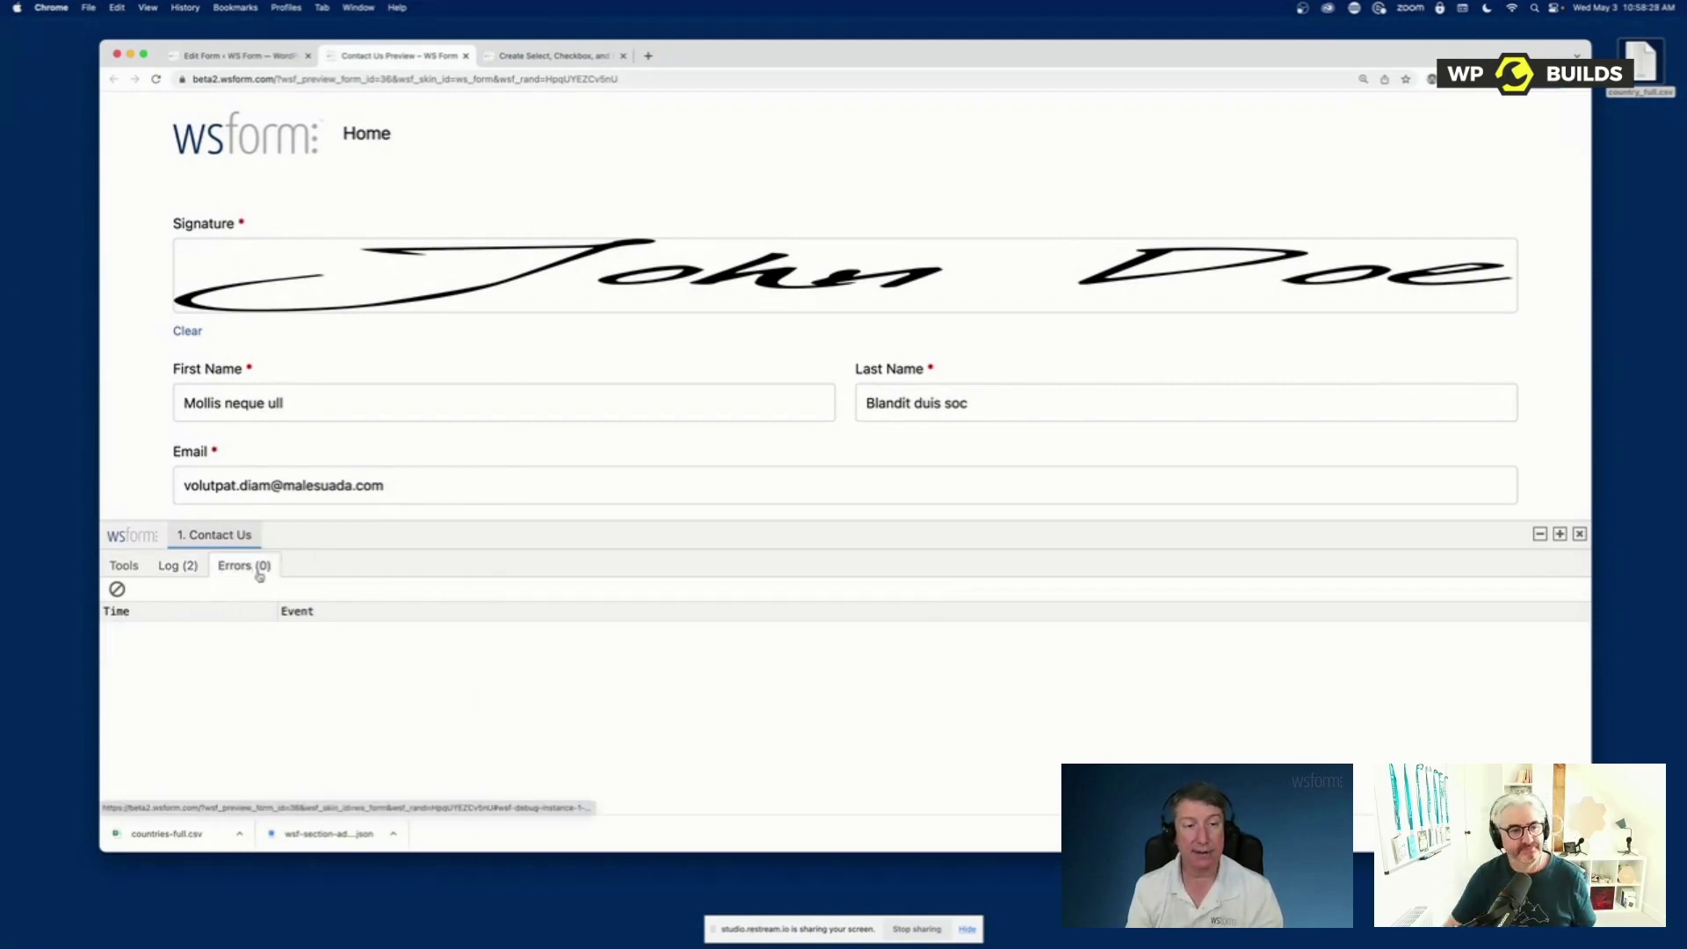
{"action": "left_click_drag", "start_coordinate": [373, 537], "coordinate": [430, 548]}
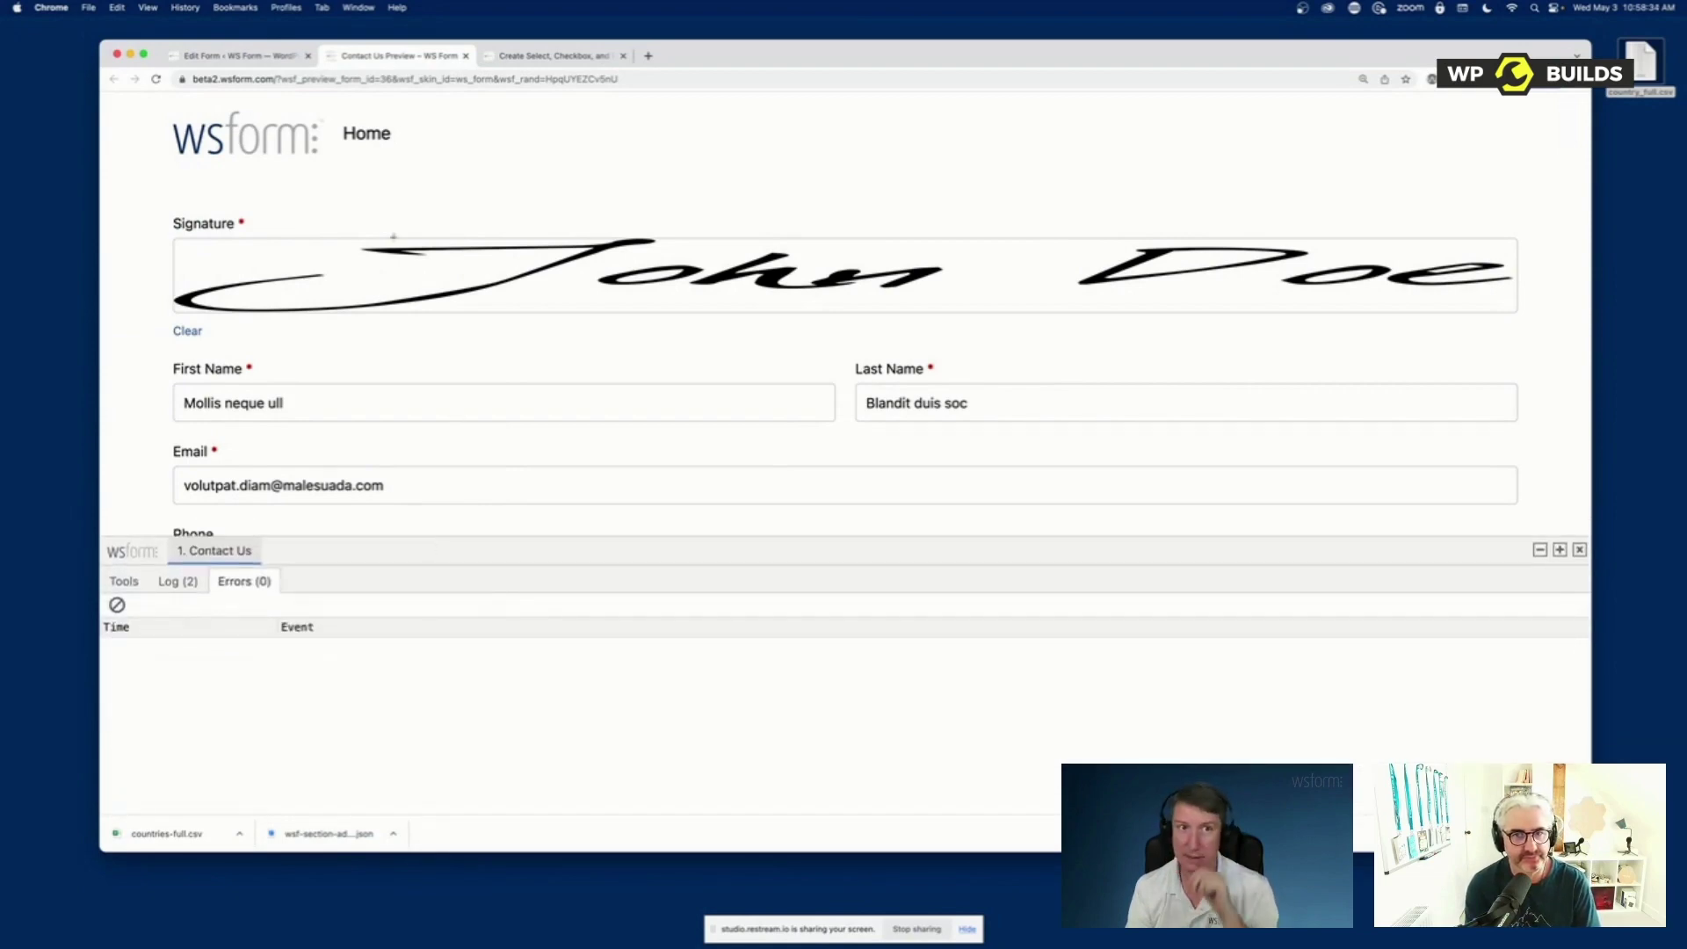
Add a conditional logic row to the form with an IF rule that First Name equals abc
{"action": "left_click", "coordinate": [226, 55]}
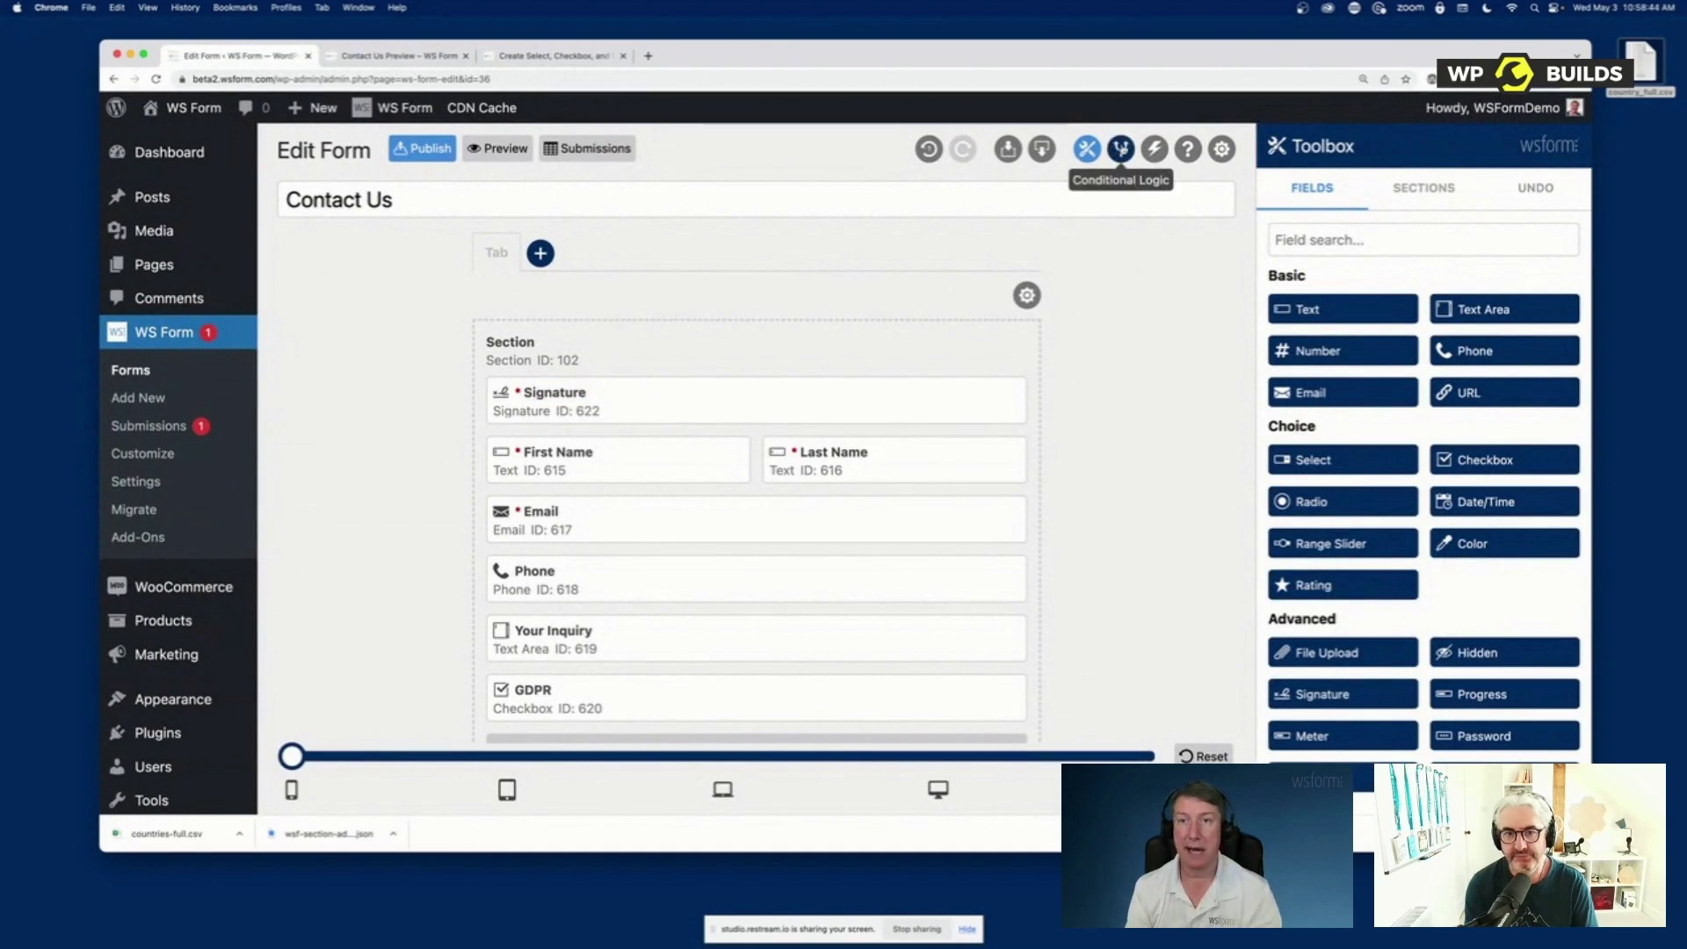
{"action": "left_click", "coordinate": [1120, 149]}
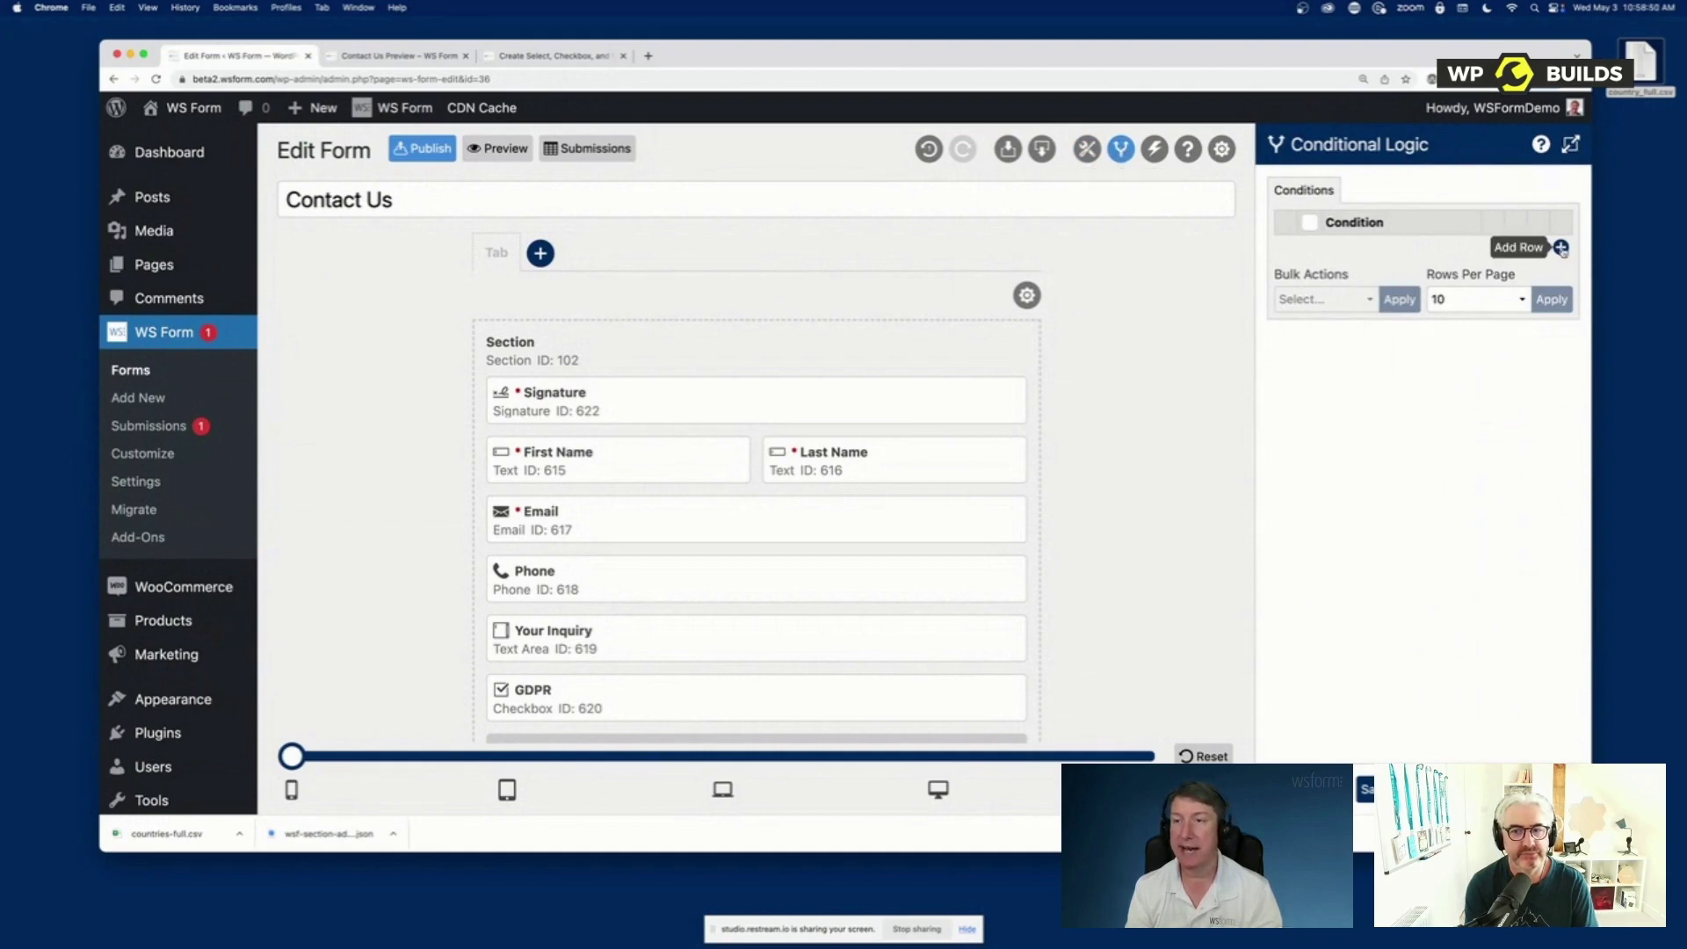
{"action": "left_click", "coordinate": [1561, 249]}
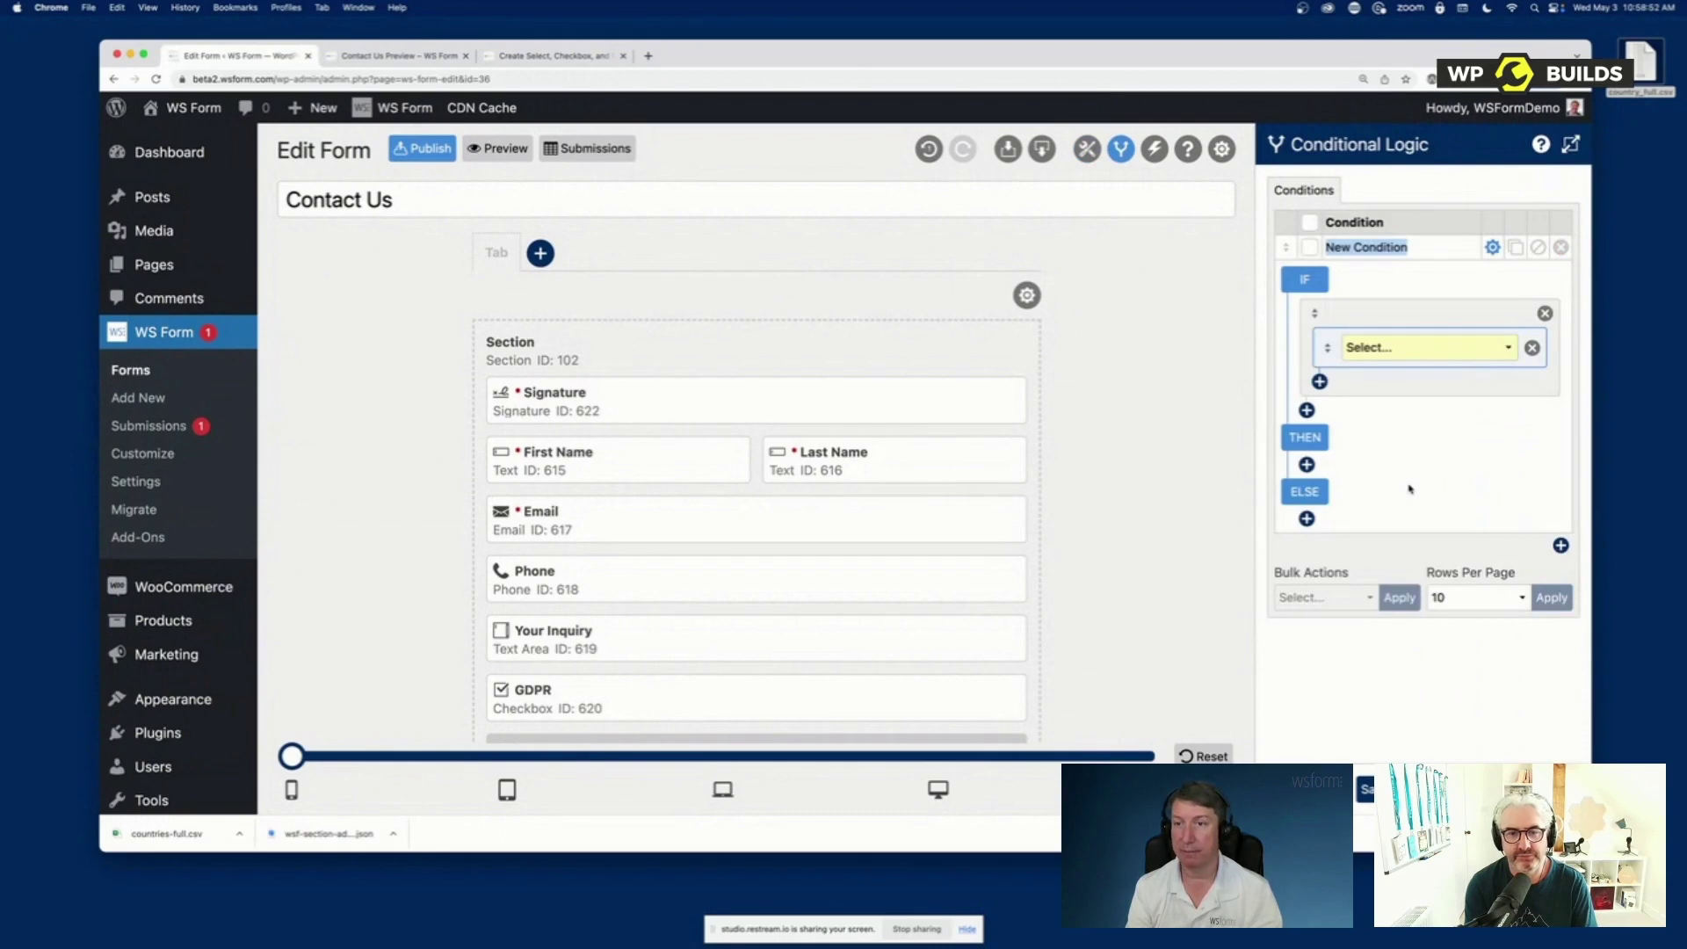
{"action": "left_click", "coordinate": [1366, 345]}
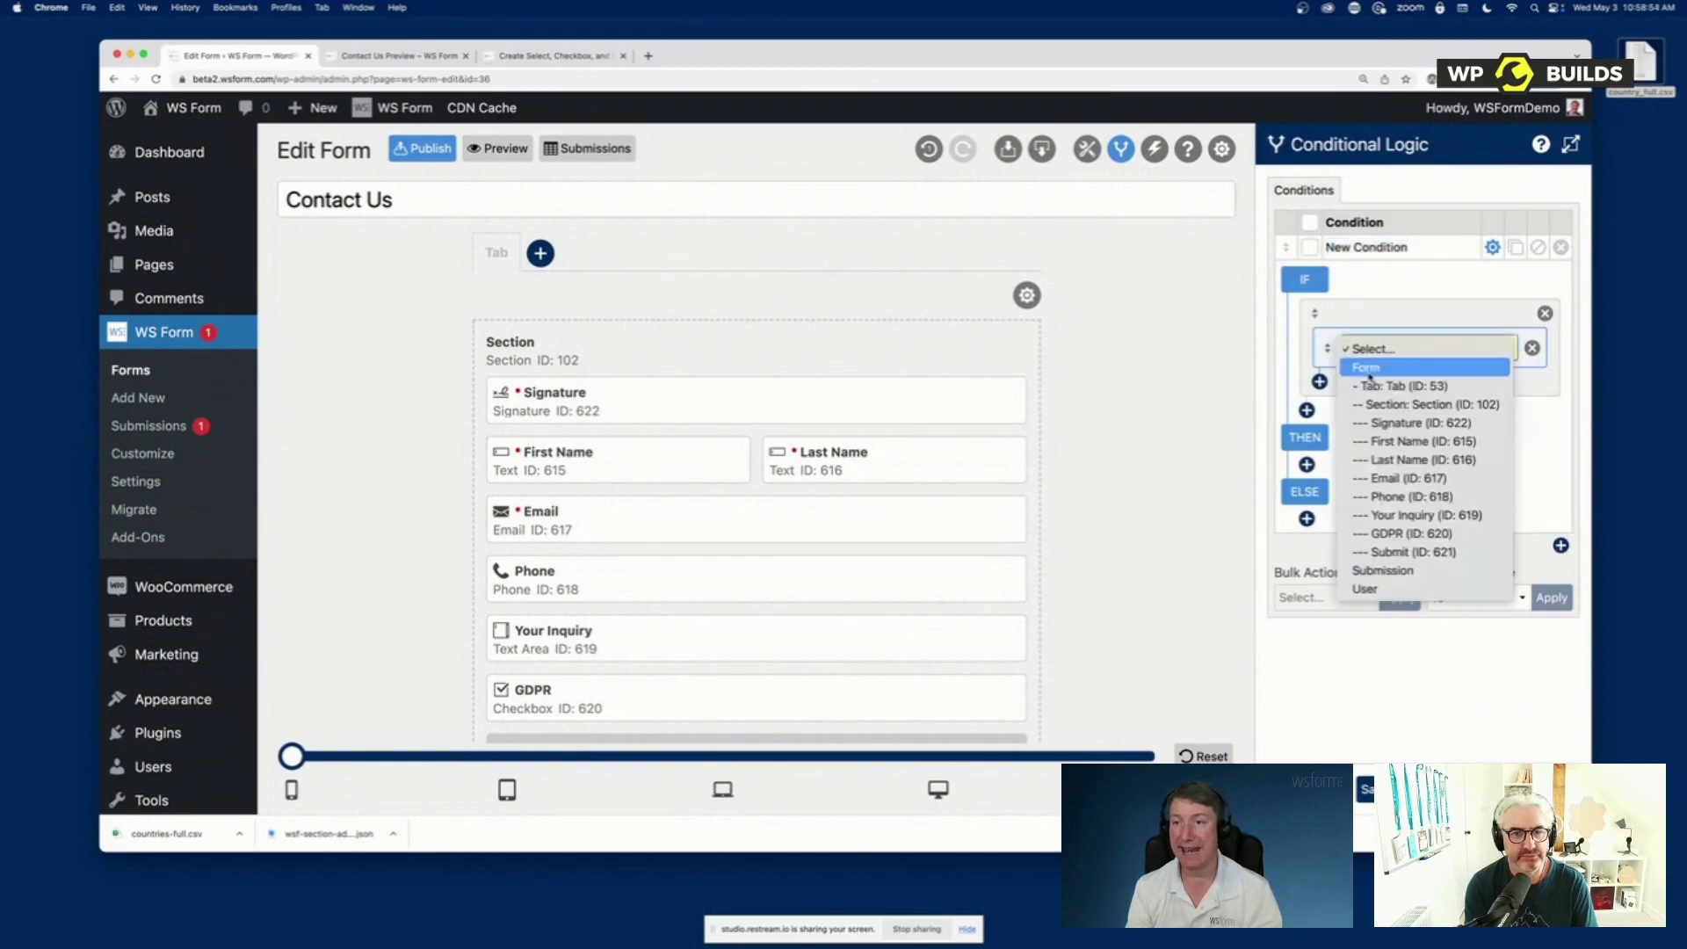
{"action": "left_click", "coordinate": [1370, 441]}
{"action": "left_click", "coordinate": [1371, 383]}
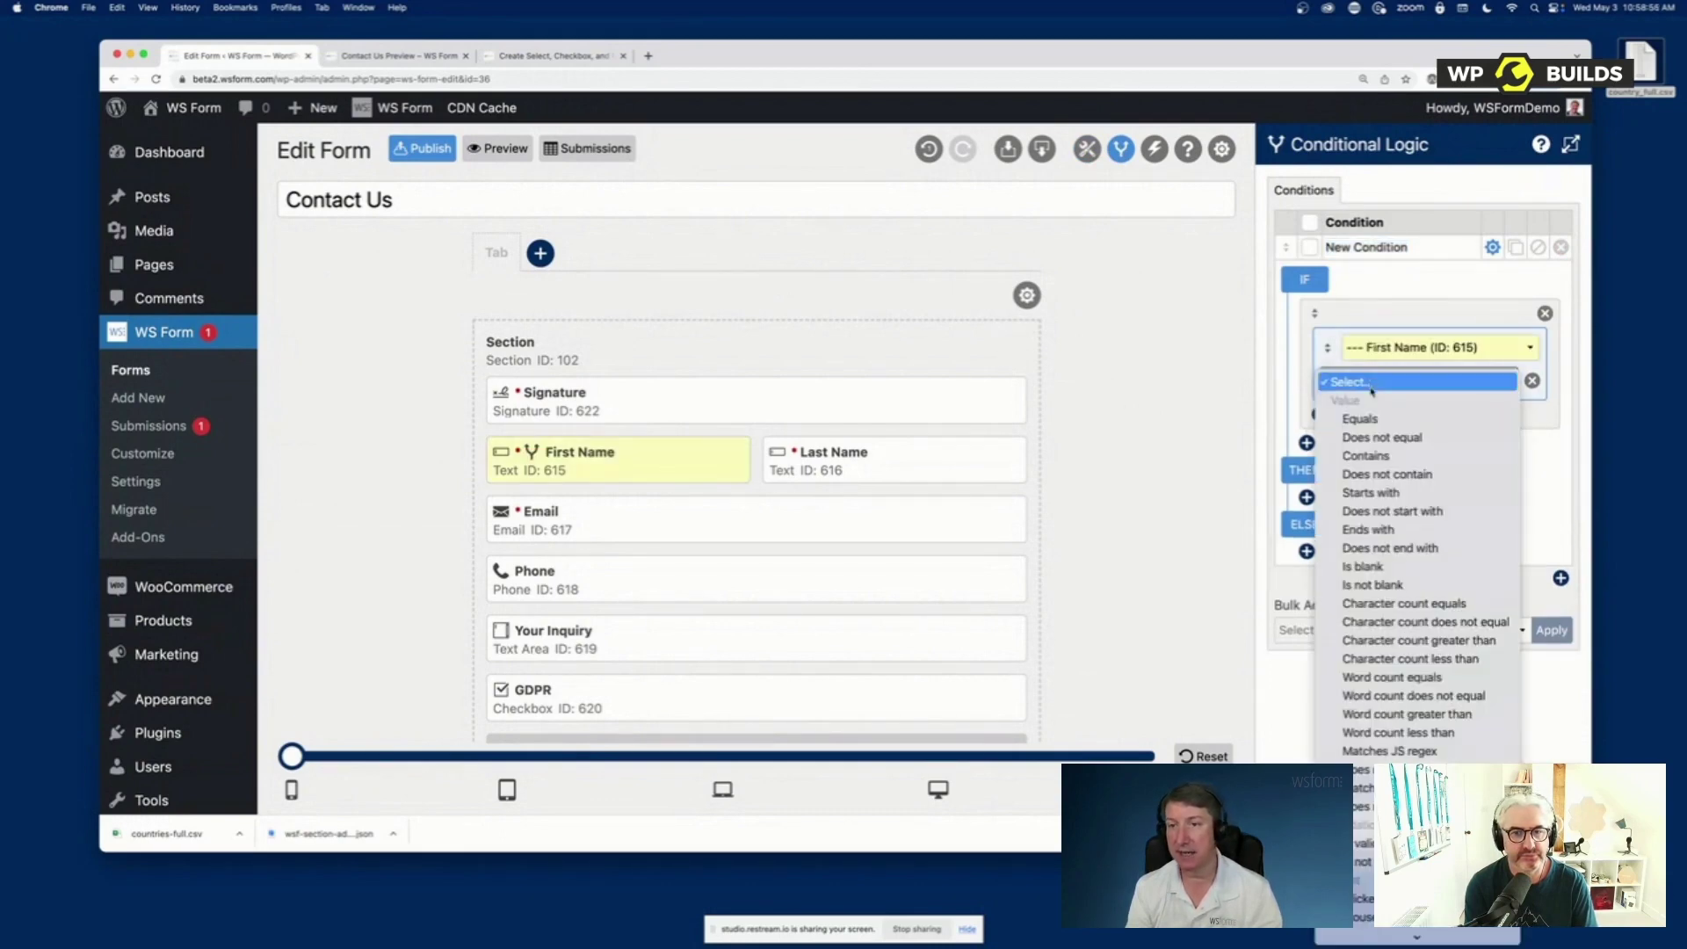
{"action": "left_click", "coordinate": [1366, 418]}
{"action": "left_click", "coordinate": [1370, 413]}
{"action": "type", "text": "abc"}
Add a THEN action setting Last Name to def and an ELSE action setting it to an empty value, and save the condition
{"action": "left_click", "coordinate": [1306, 564]}
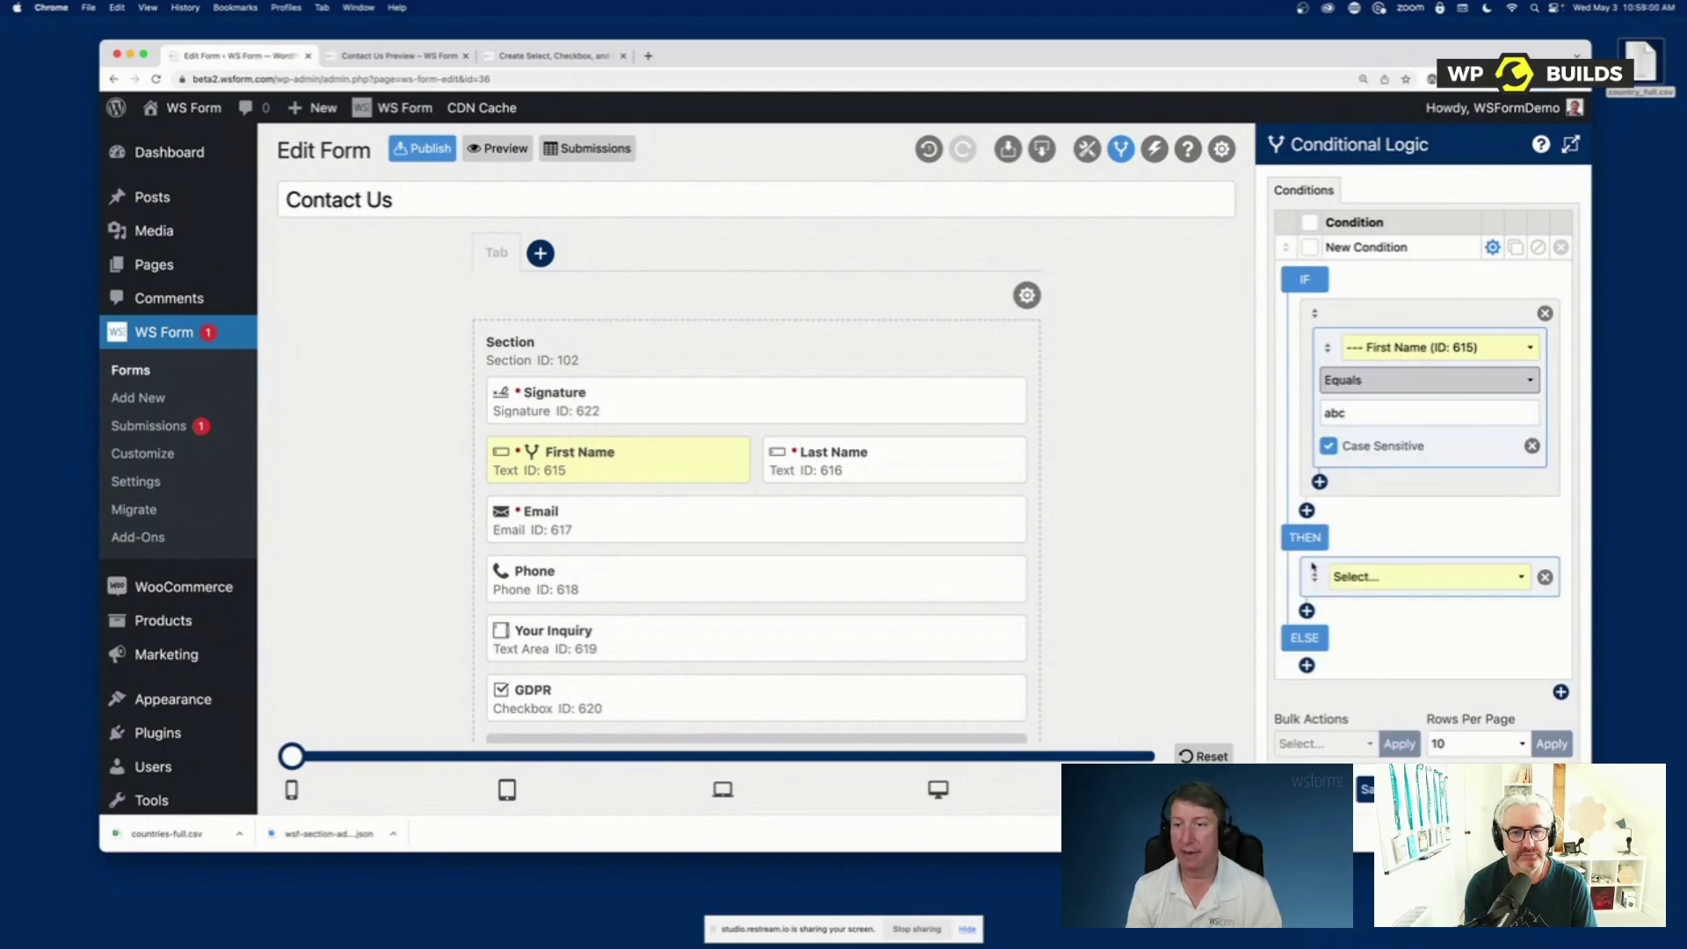
{"action": "left_click", "coordinate": [1390, 576]}
{"action": "left_click", "coordinate": [1406, 689]}
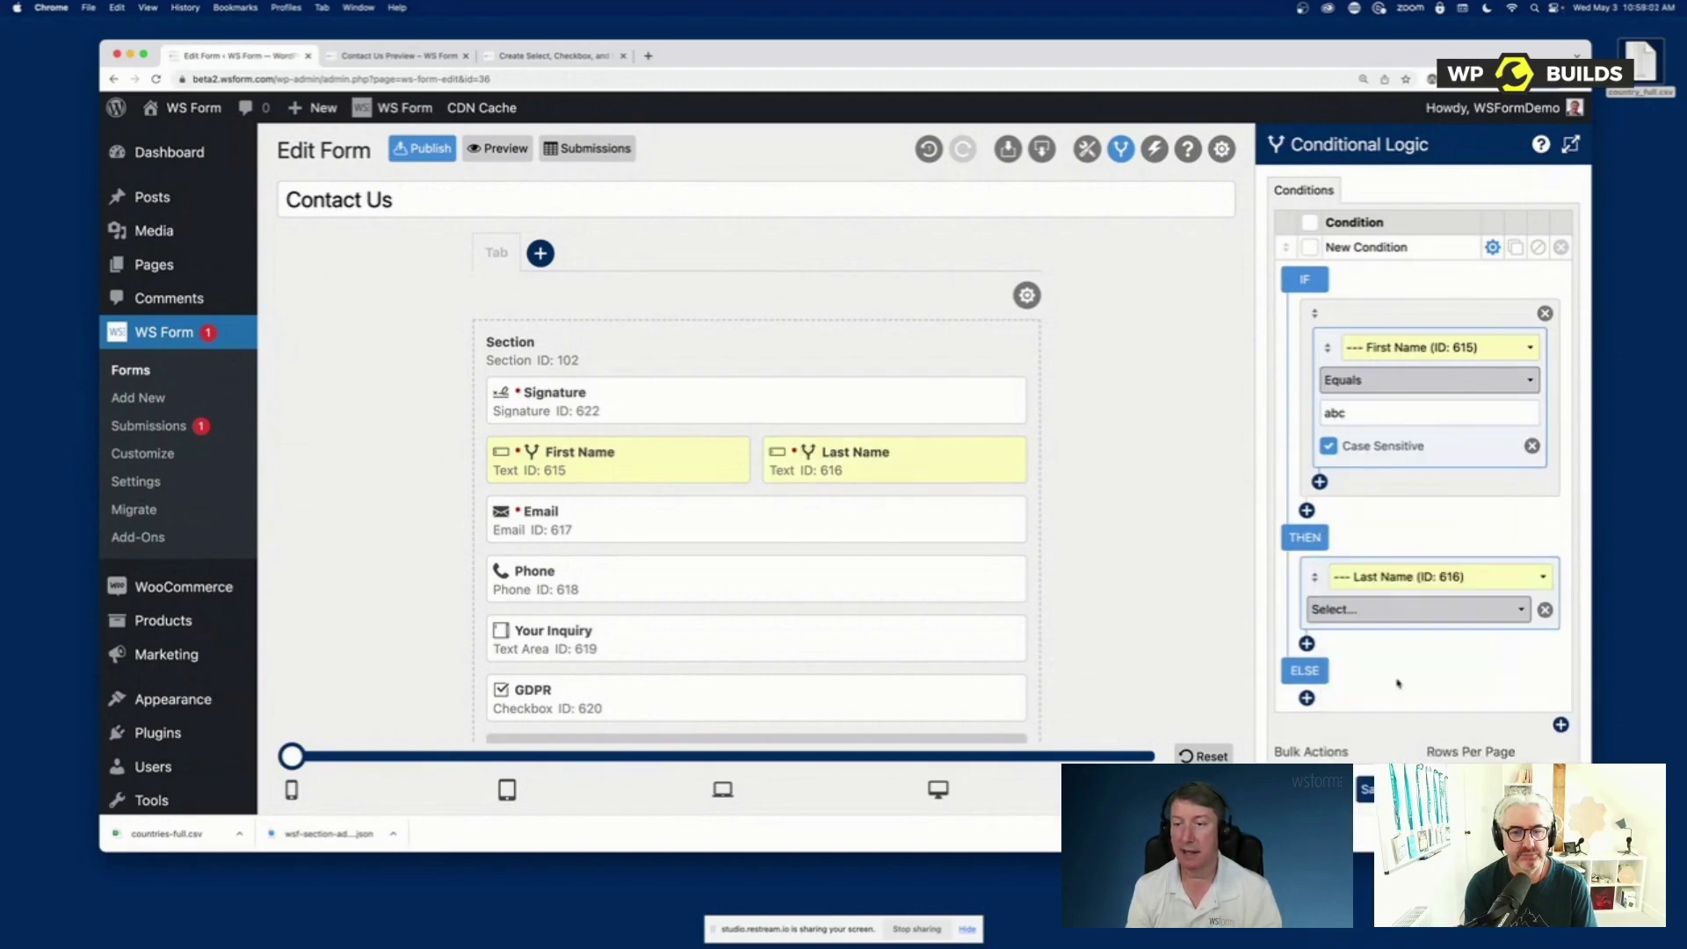
{"action": "left_click", "coordinate": [1370, 613]}
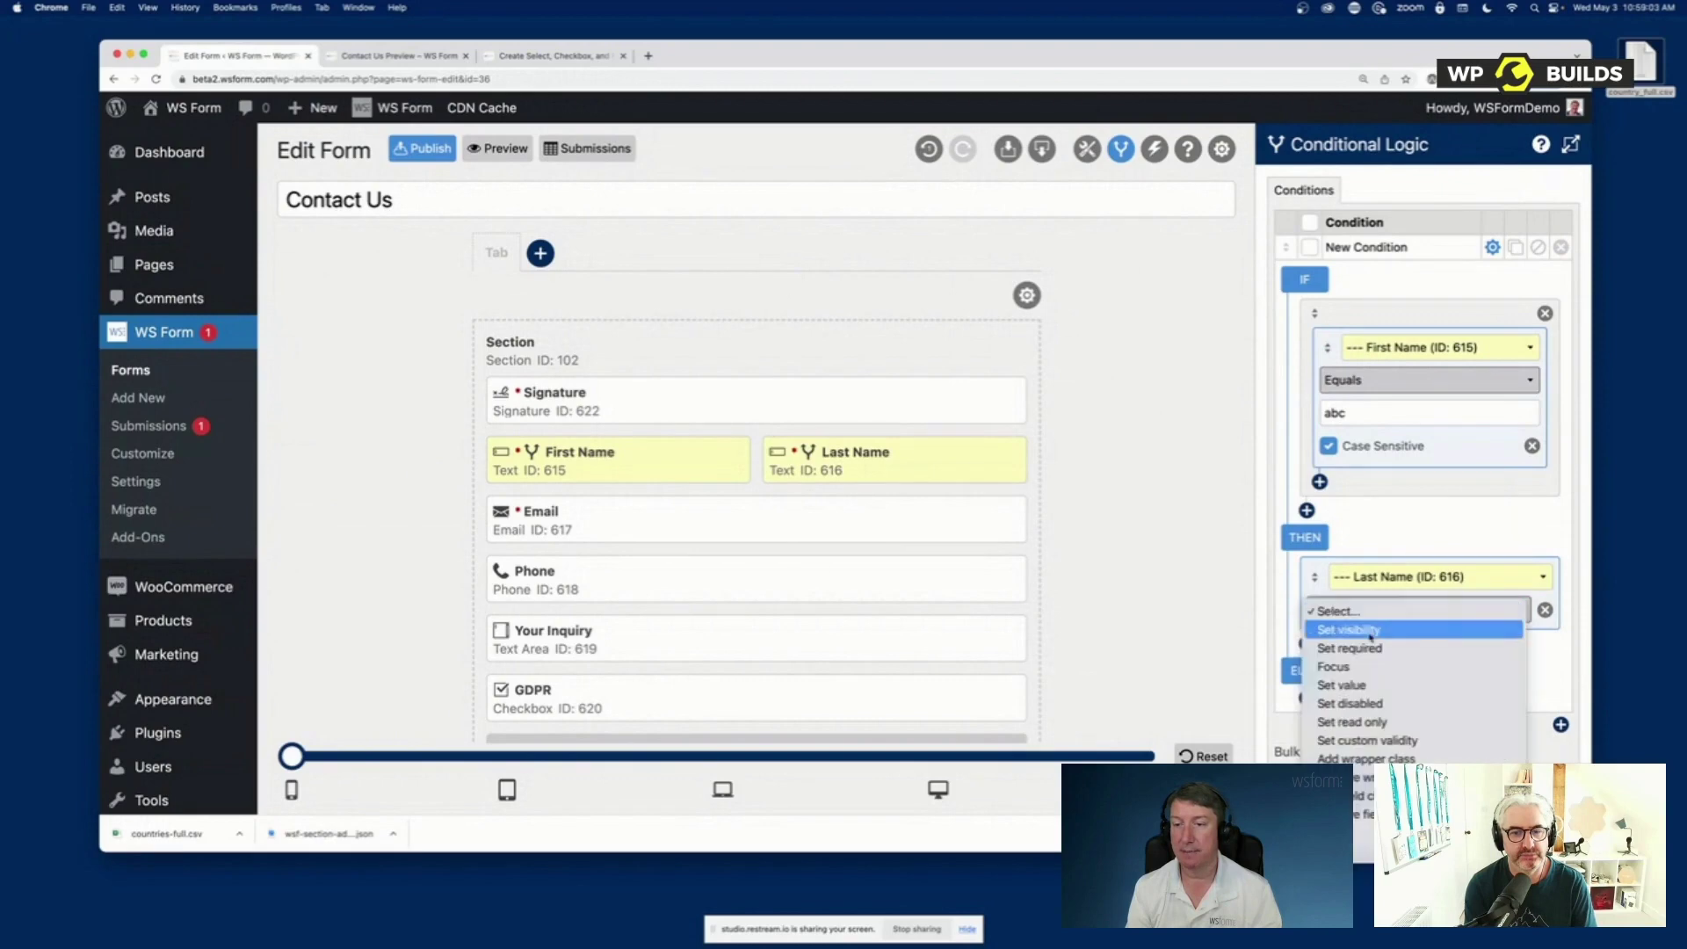
{"action": "left_click", "coordinate": [1366, 685]}
{"action": "left_click", "coordinate": [1327, 643]}
{"action": "type", "text": "def"}
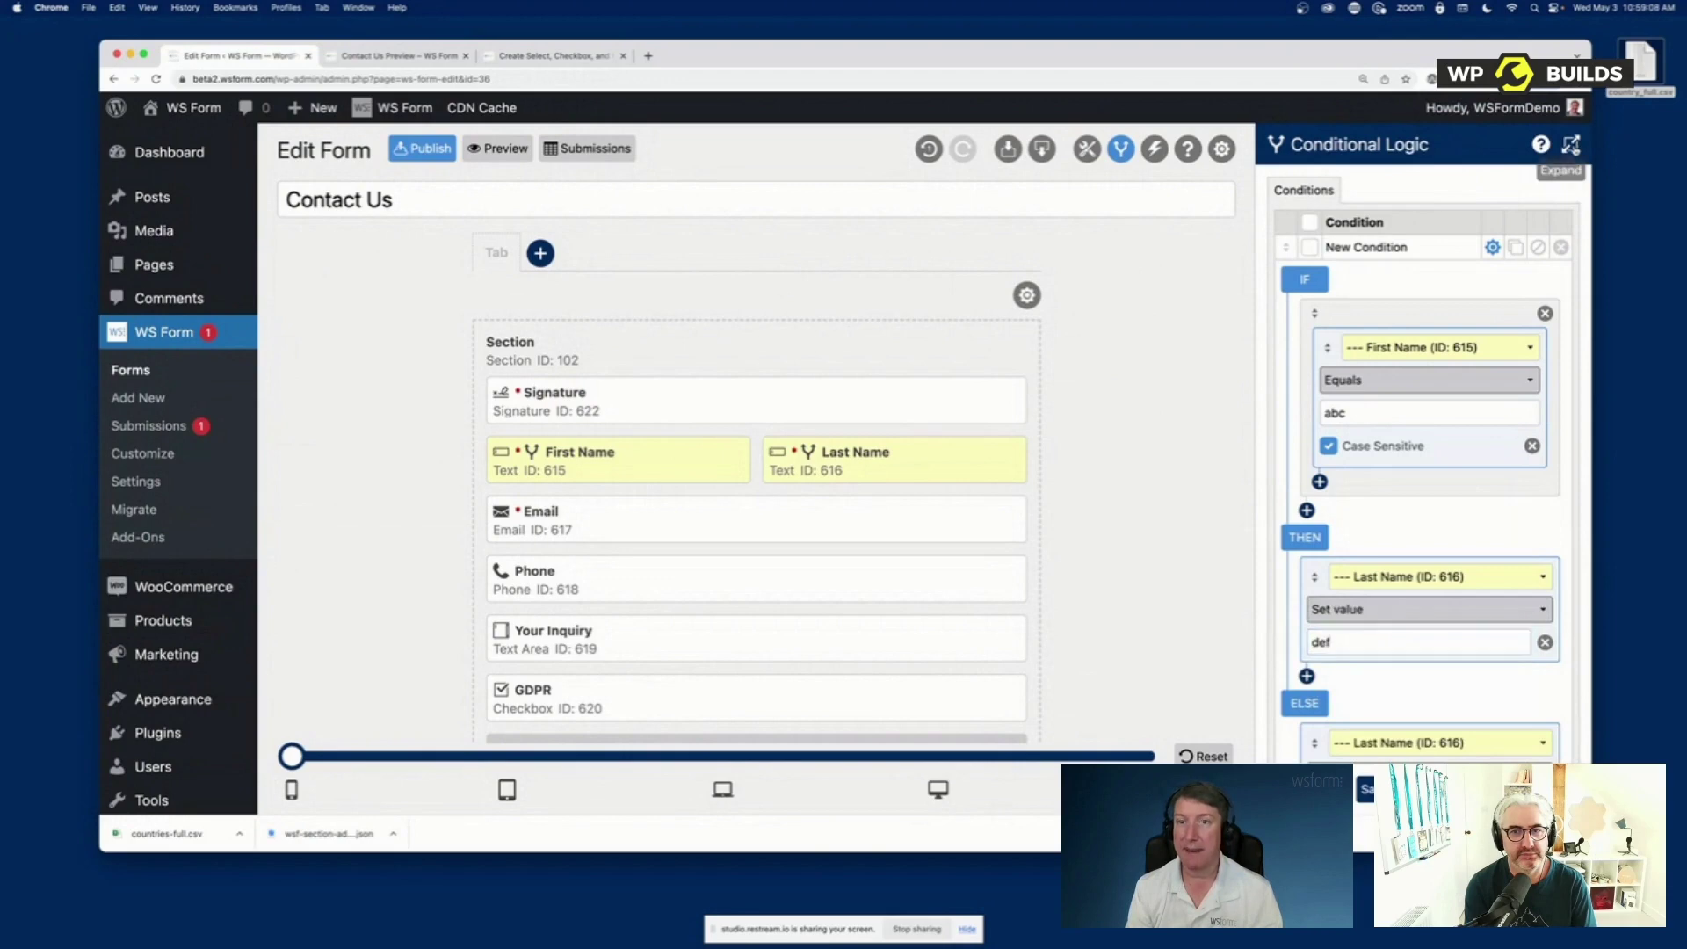
{"action": "left_click", "coordinate": [1569, 145]}
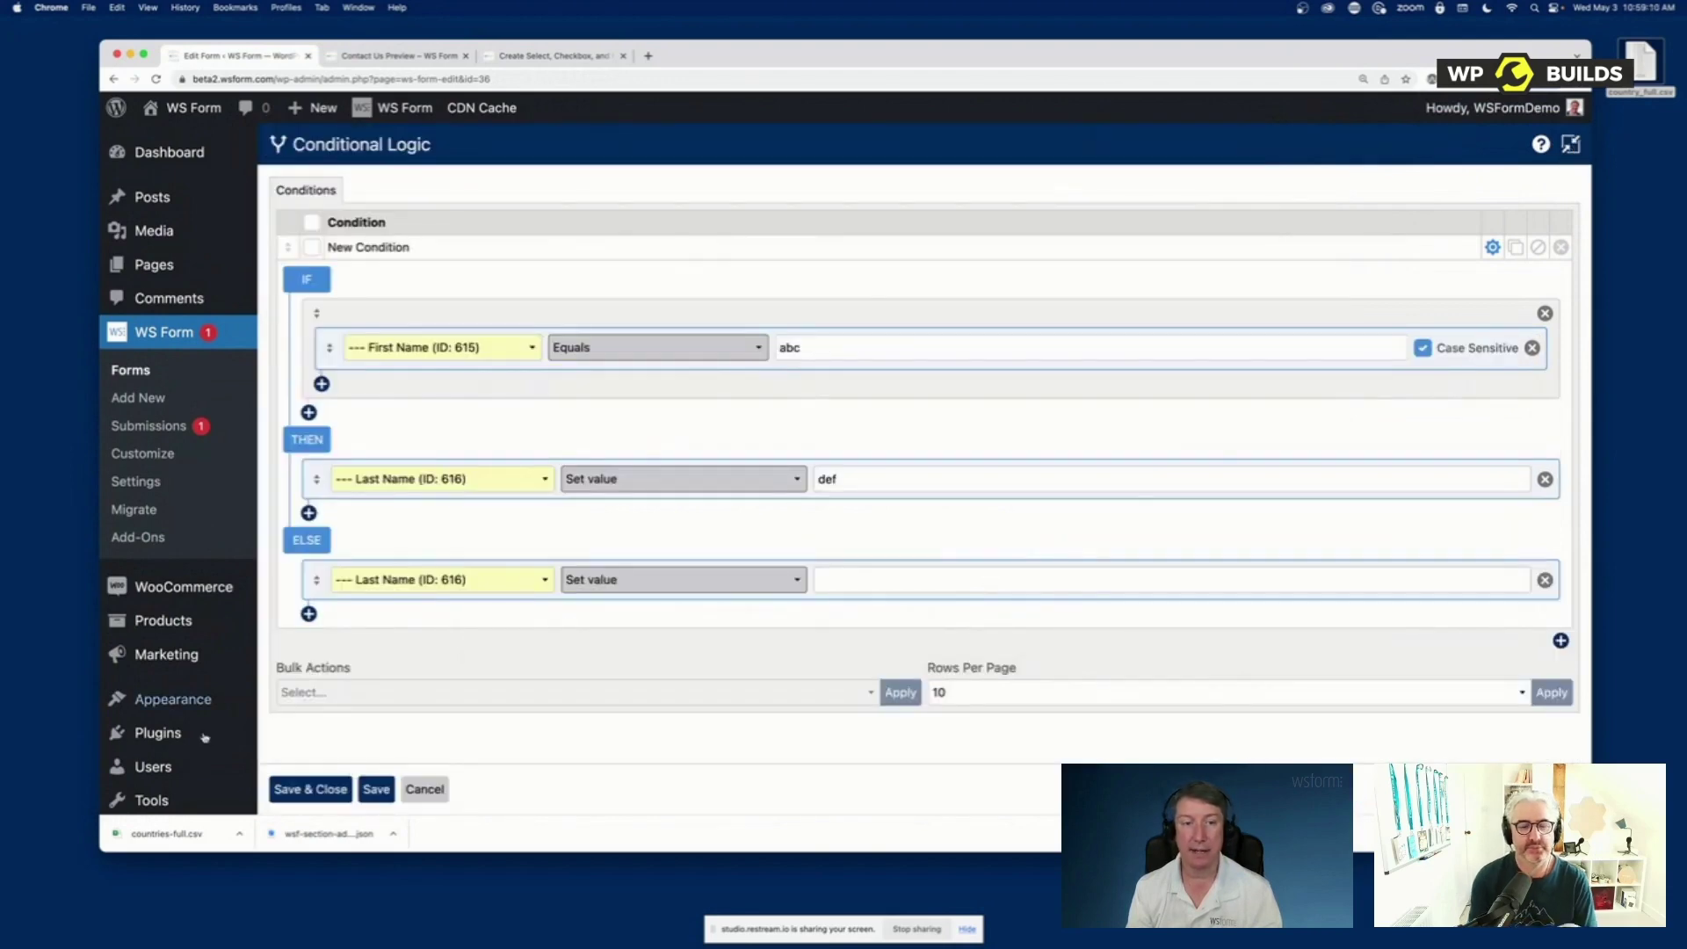
{"action": "left_click", "coordinate": [334, 788]}
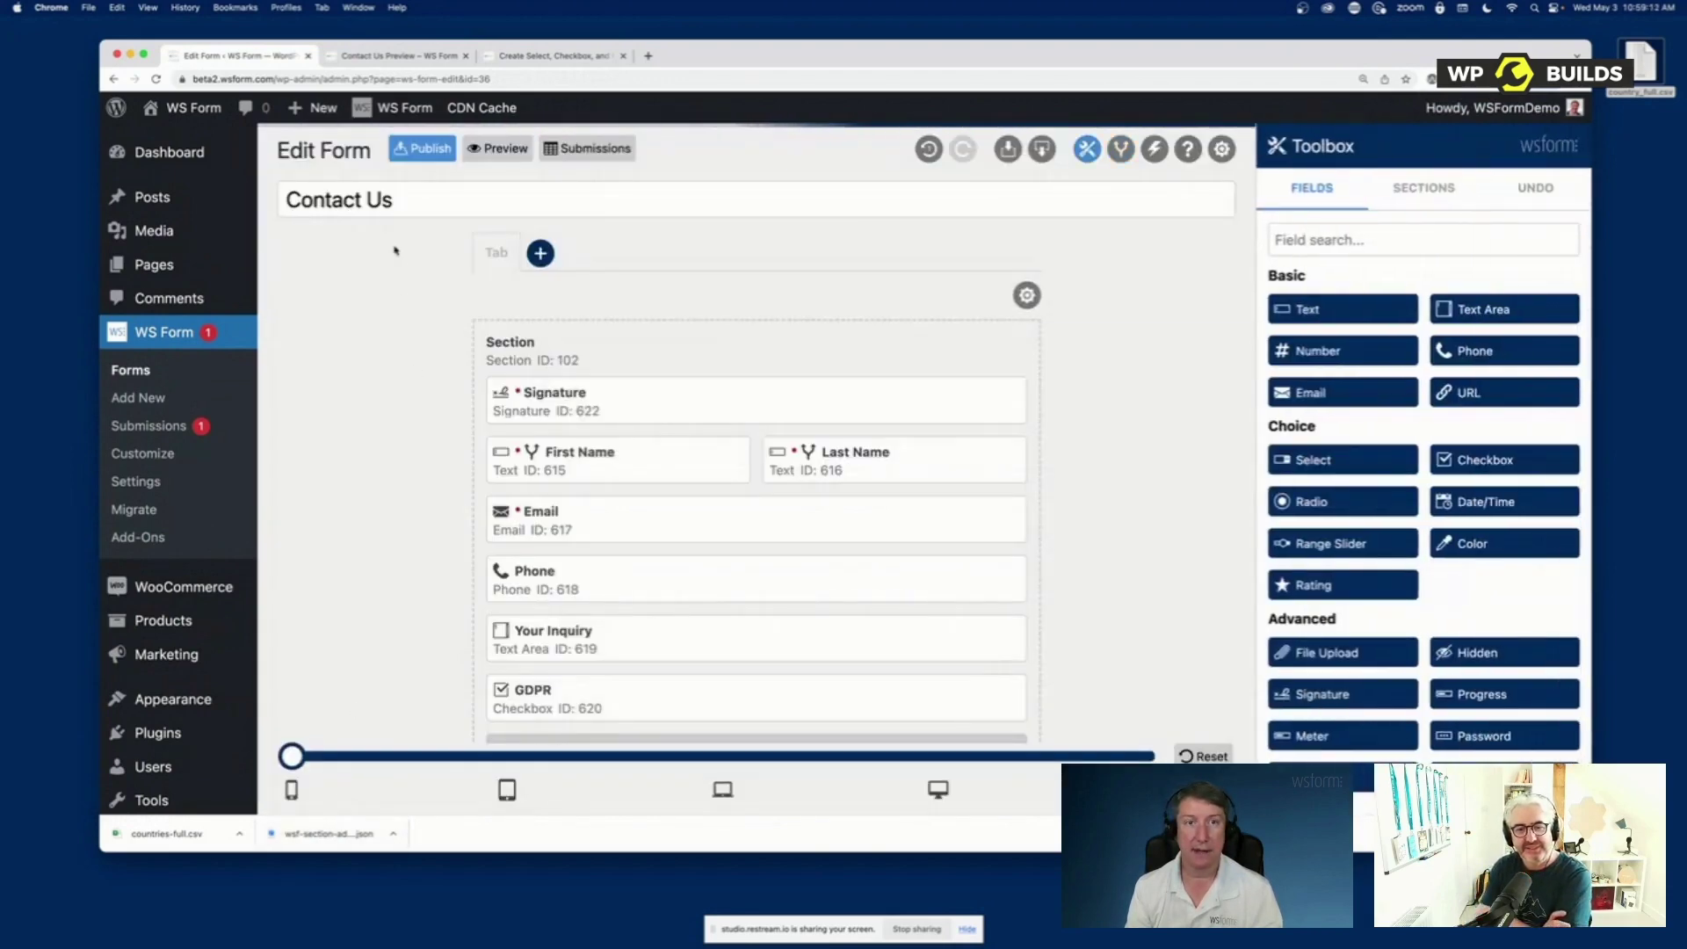
Preview the form and enter abc as the First Name to test the condition on Last Name
{"action": "left_click", "coordinate": [497, 148]}
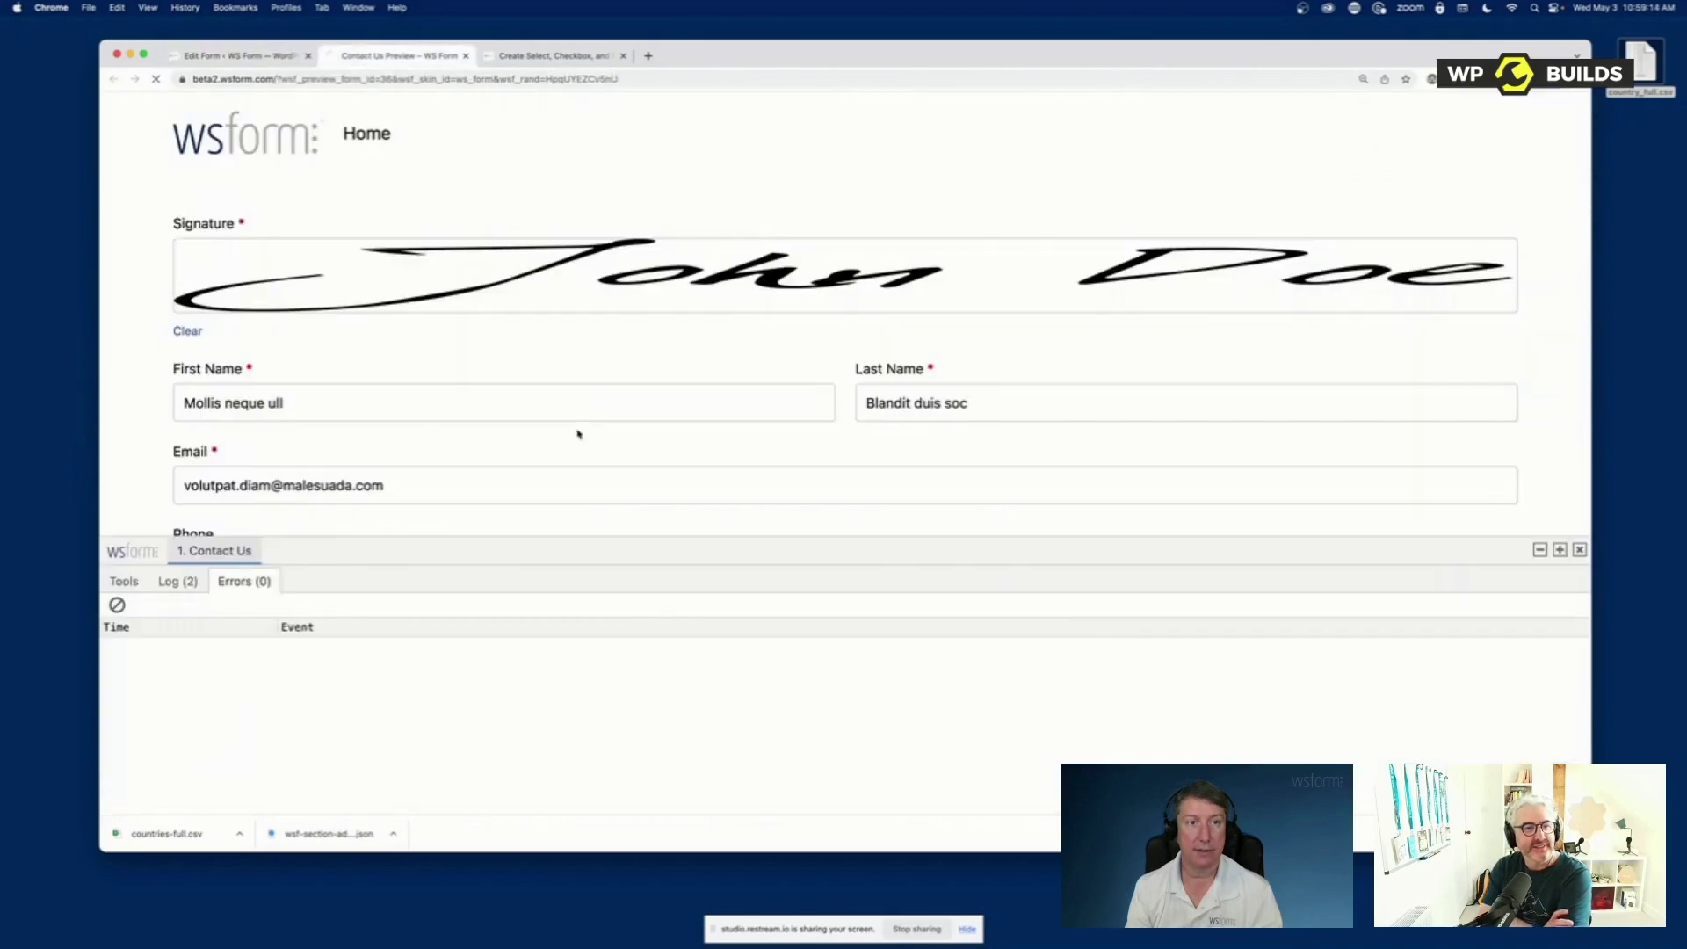
{"action": "left_click", "coordinate": [316, 411]}
{"action": "type", "text": "abc"}
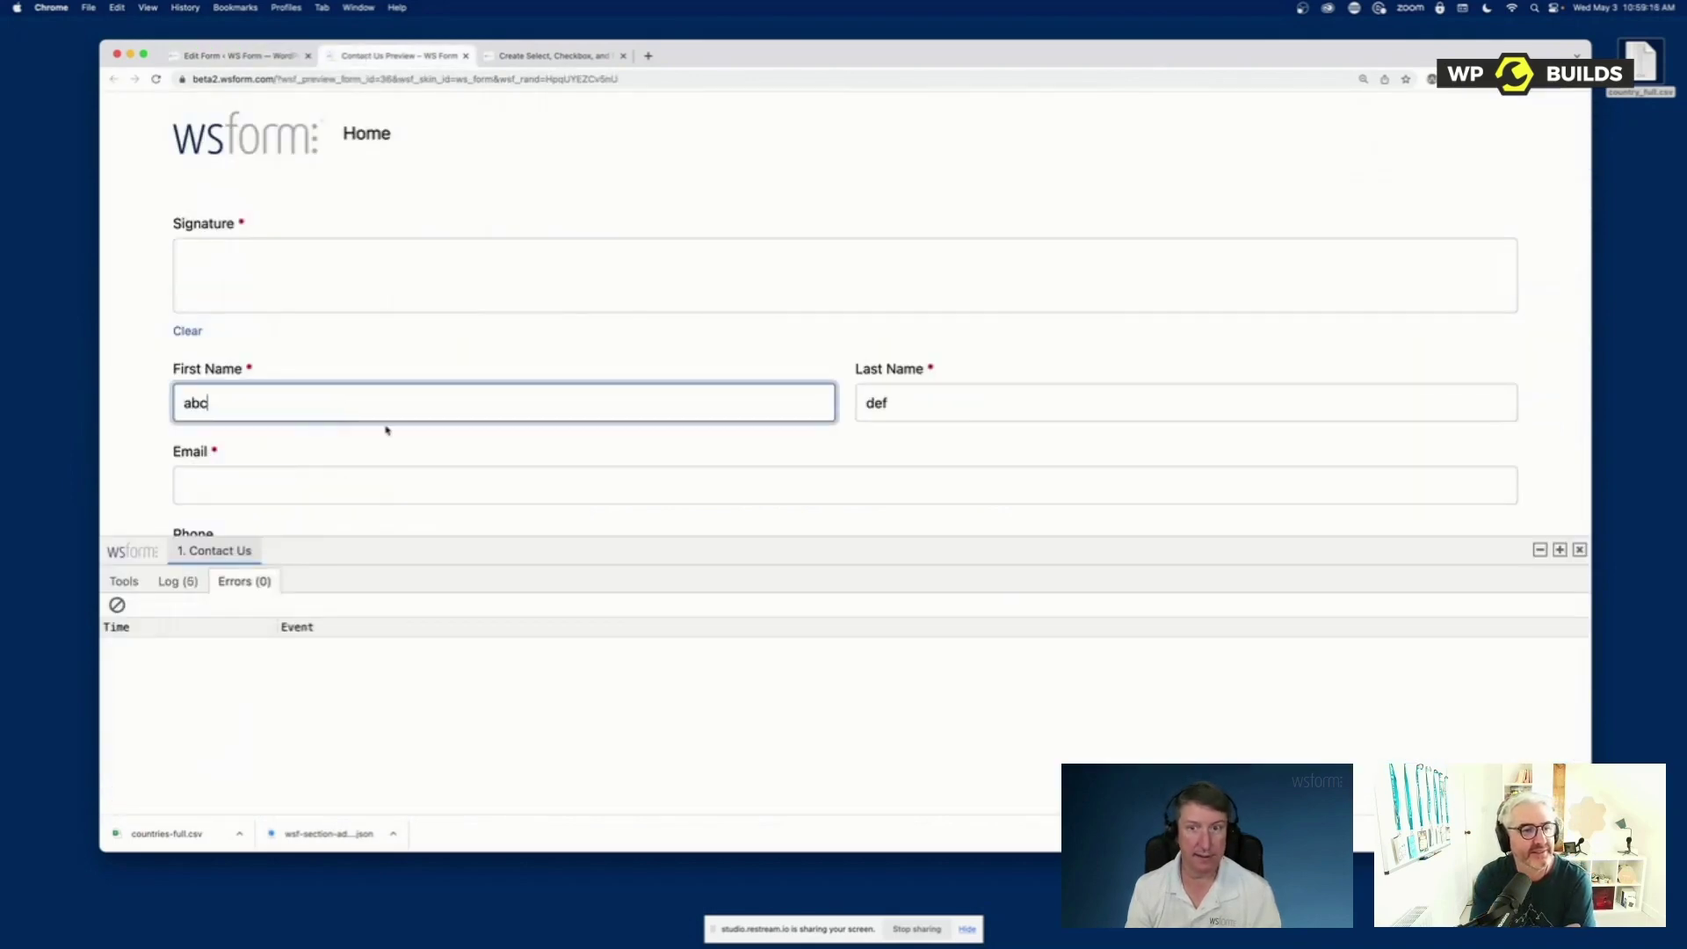
{"action": "key", "text": "Tab"}
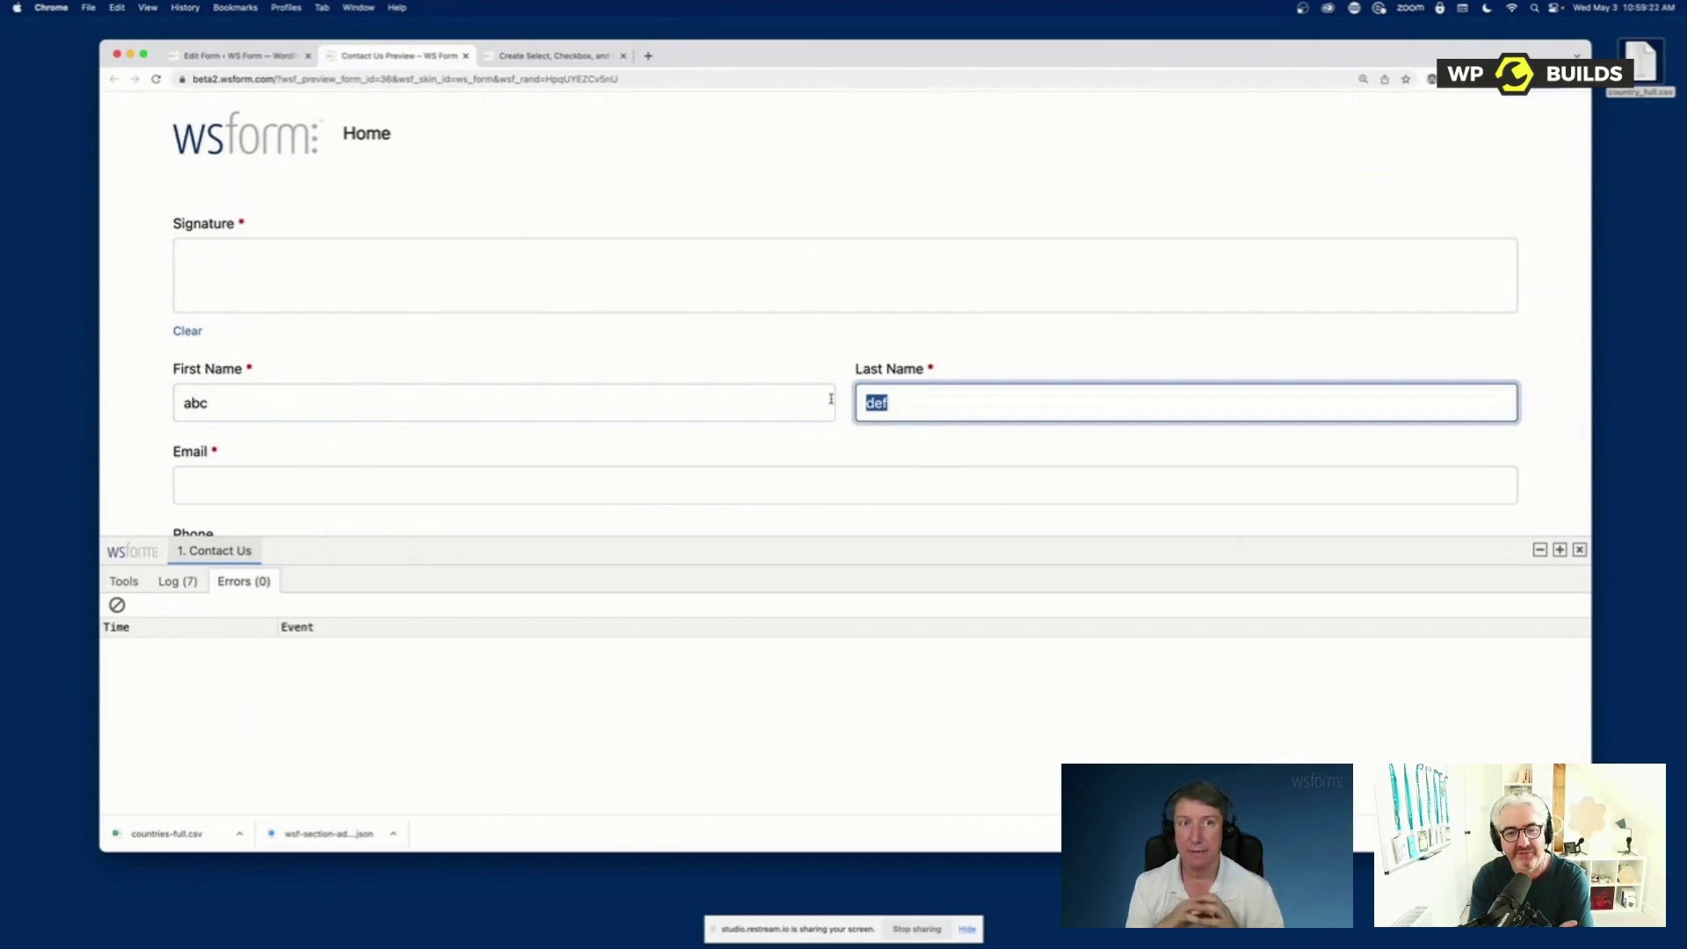
Return to the form editor, reopen the New Condition rule and review the comparison options available for First Name
{"action": "left_click", "coordinate": [263, 55]}
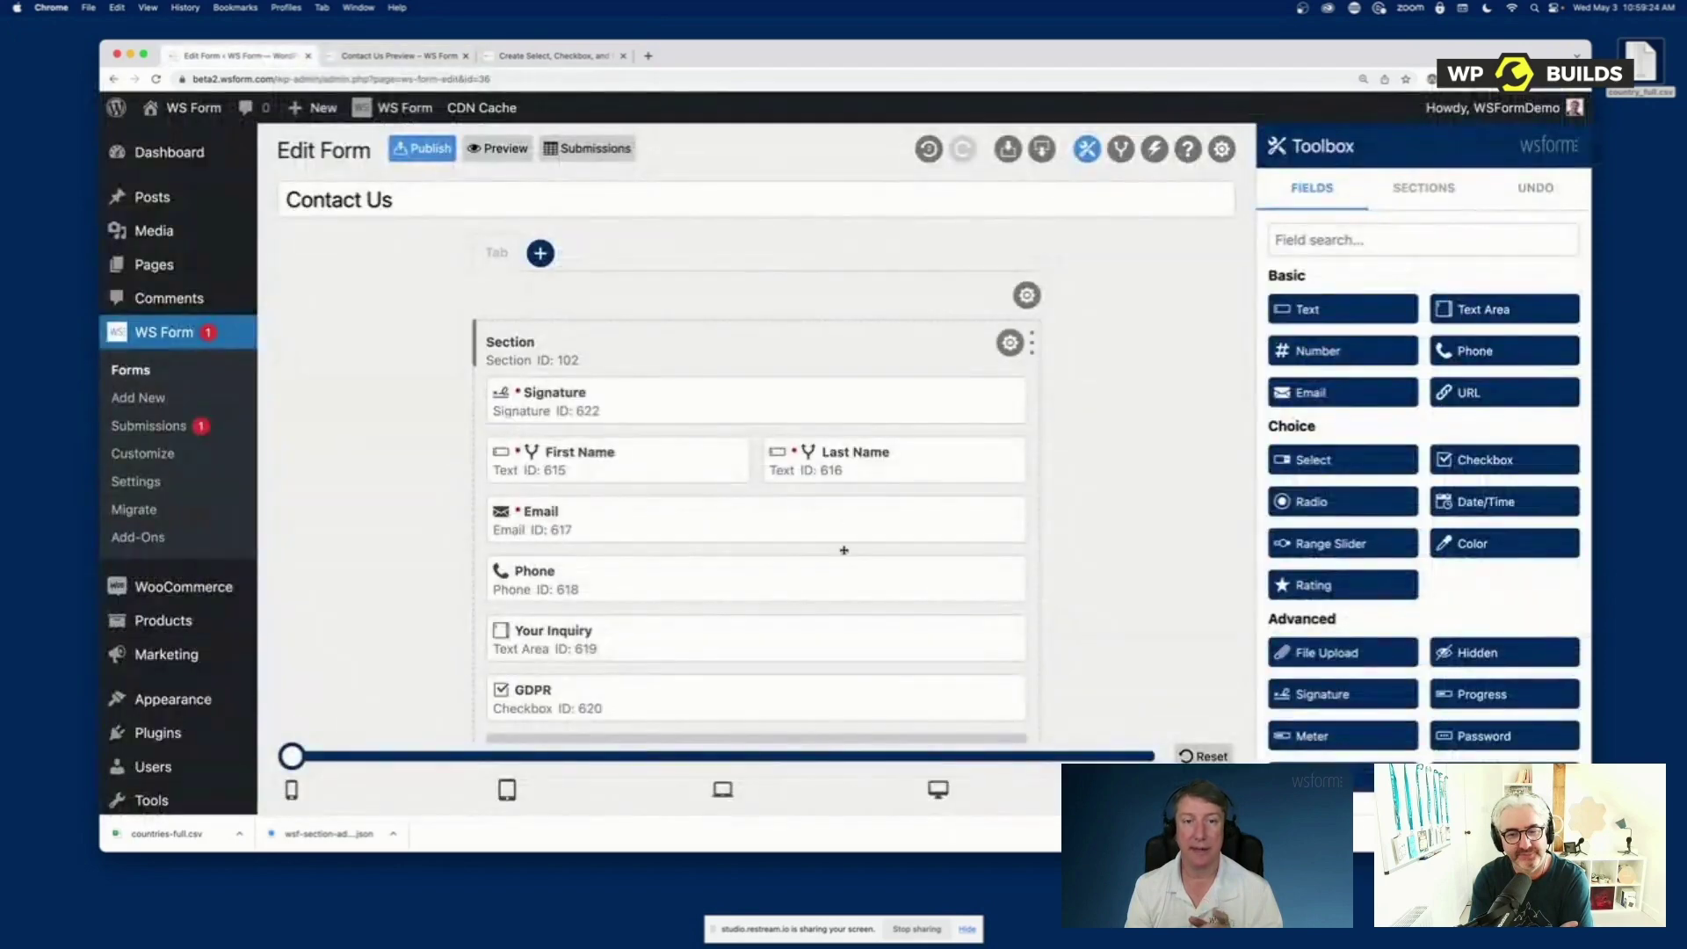
{"action": "left_click", "coordinate": [720, 459]}
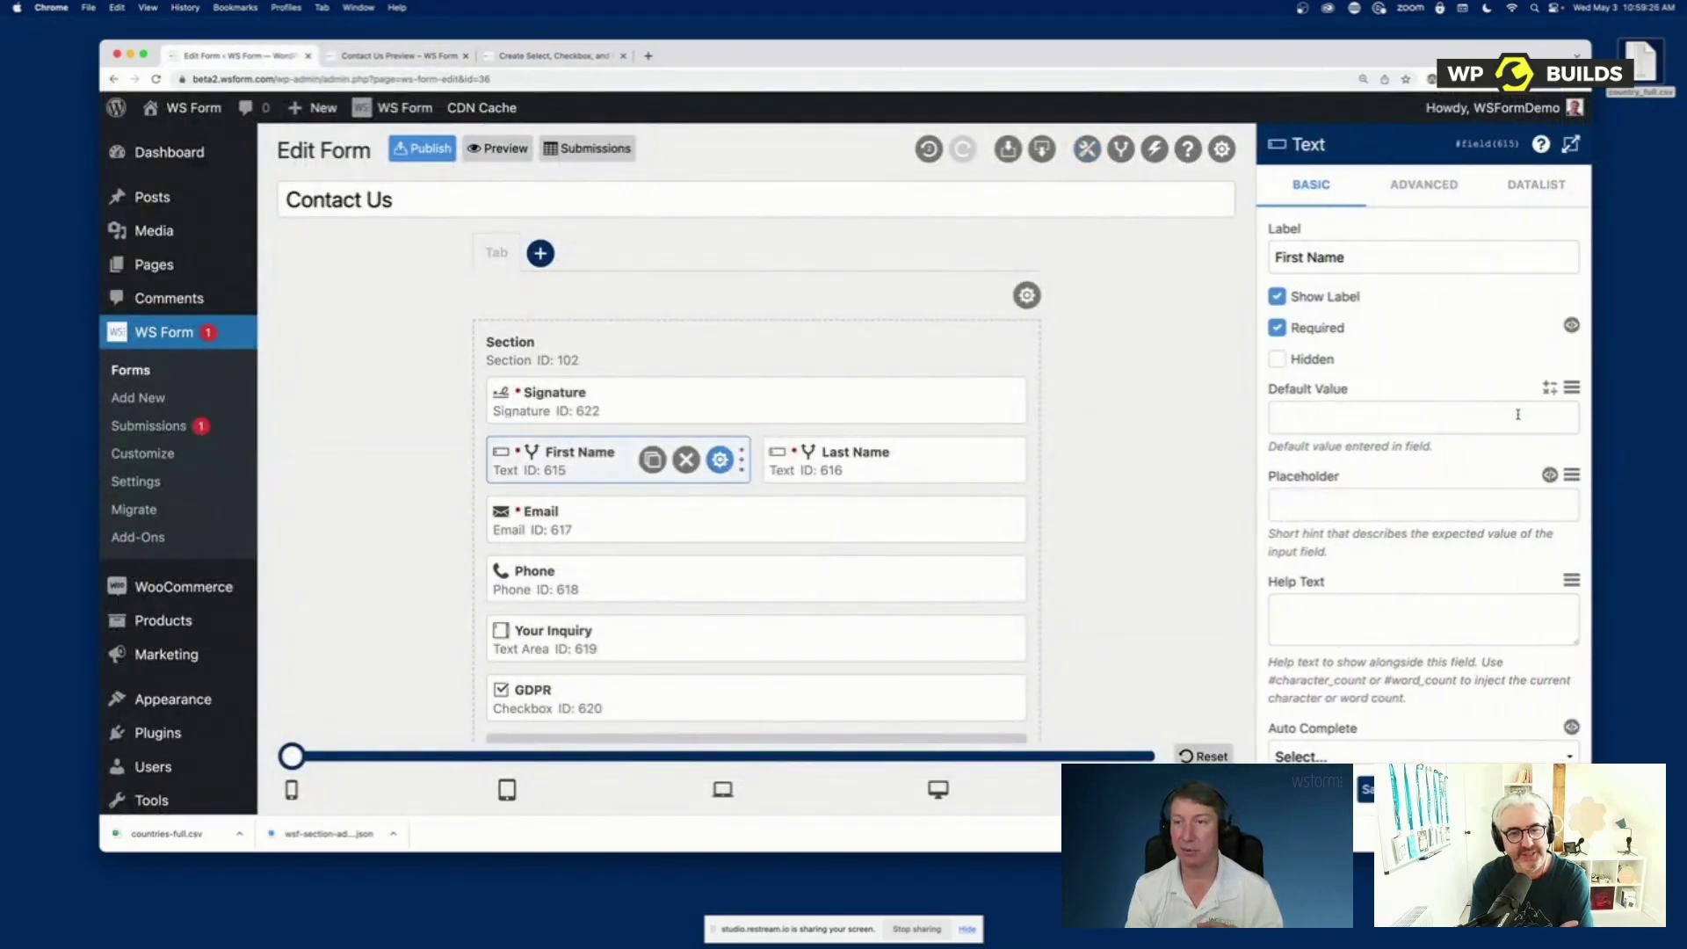
{"action": "left_click", "coordinate": [1124, 151]}
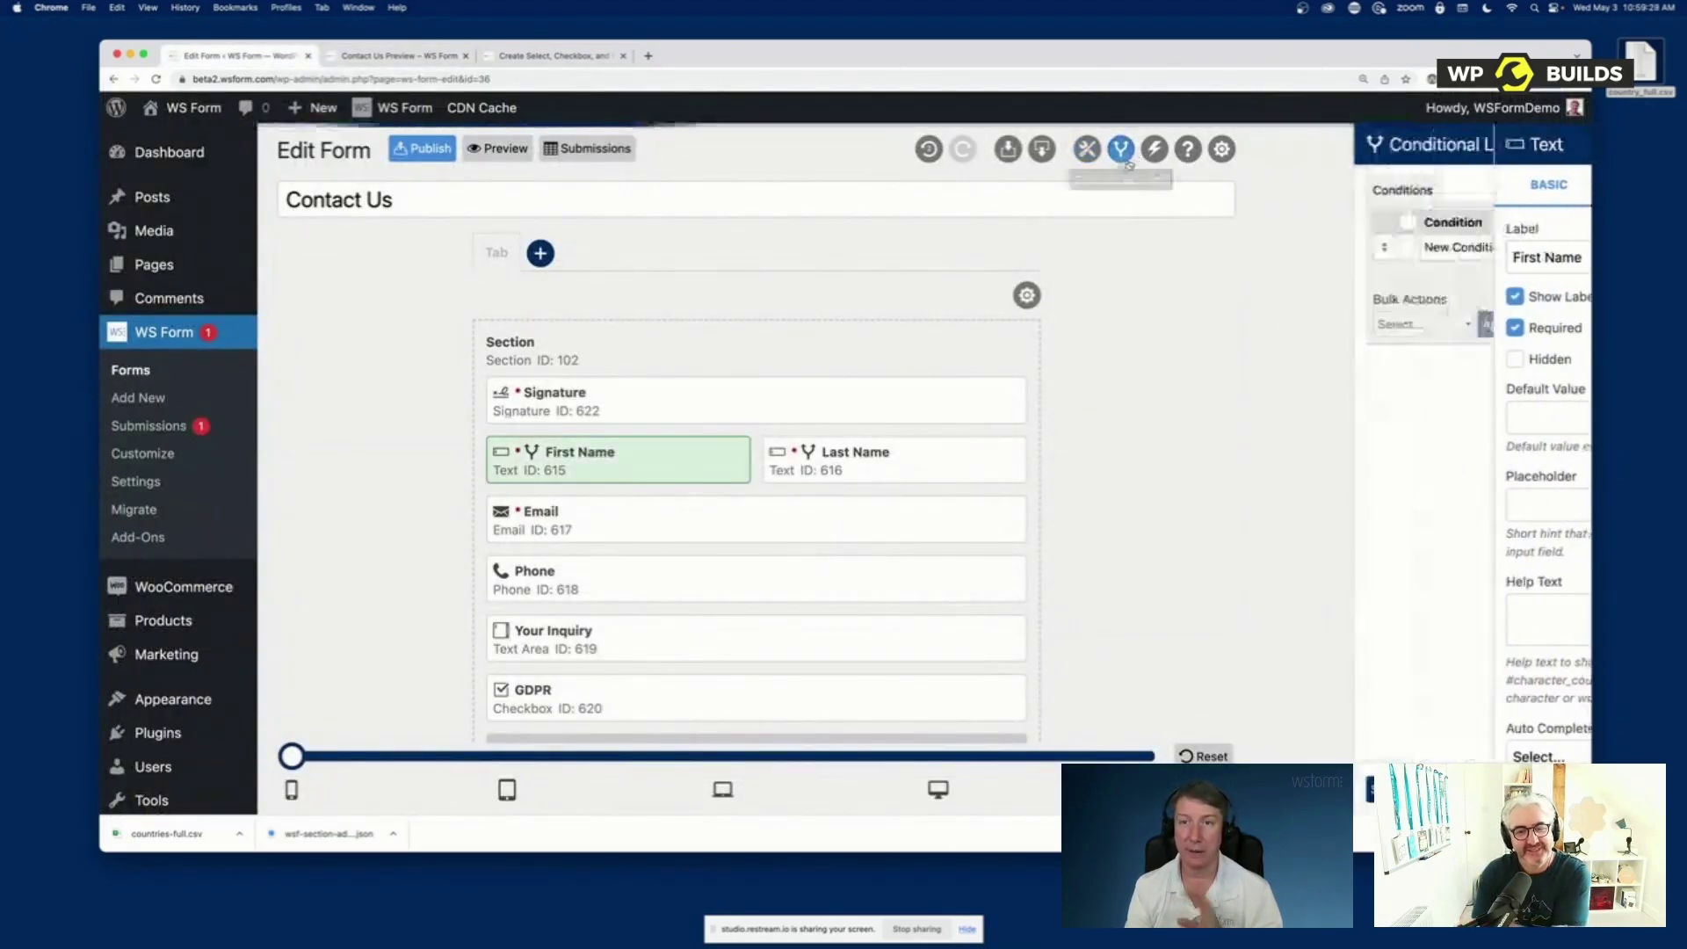
{"action": "left_click", "coordinate": [1492, 247]}
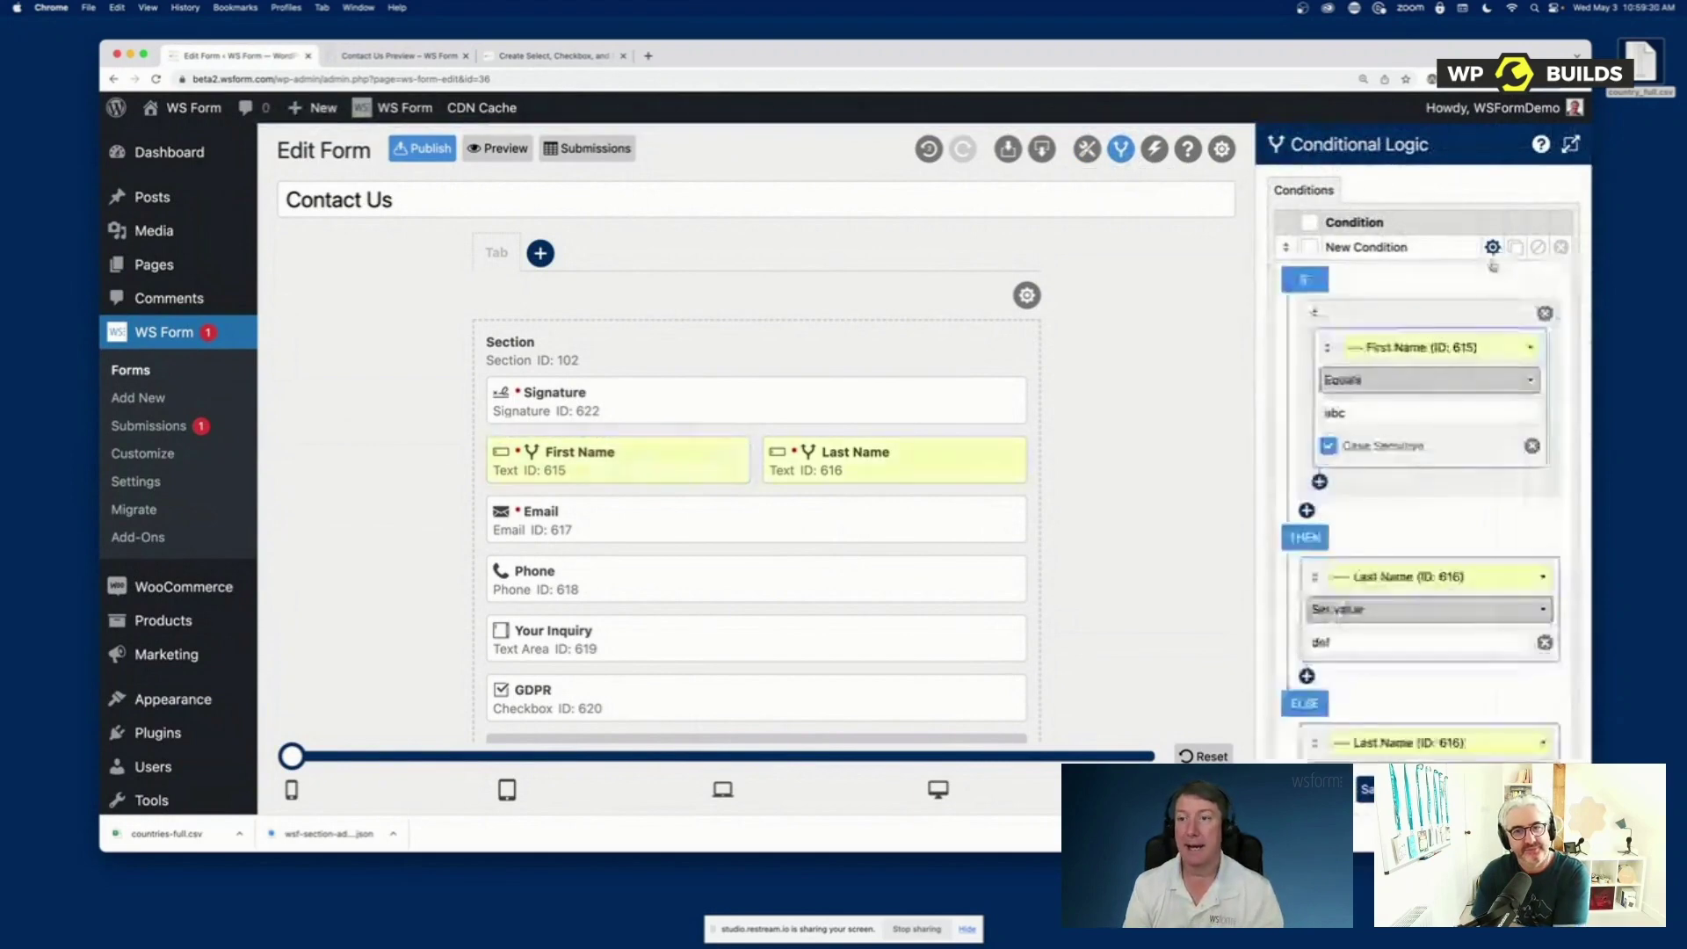
{"action": "left_click", "coordinate": [1391, 387]}
{"action": "left_click", "coordinate": [1387, 330]}
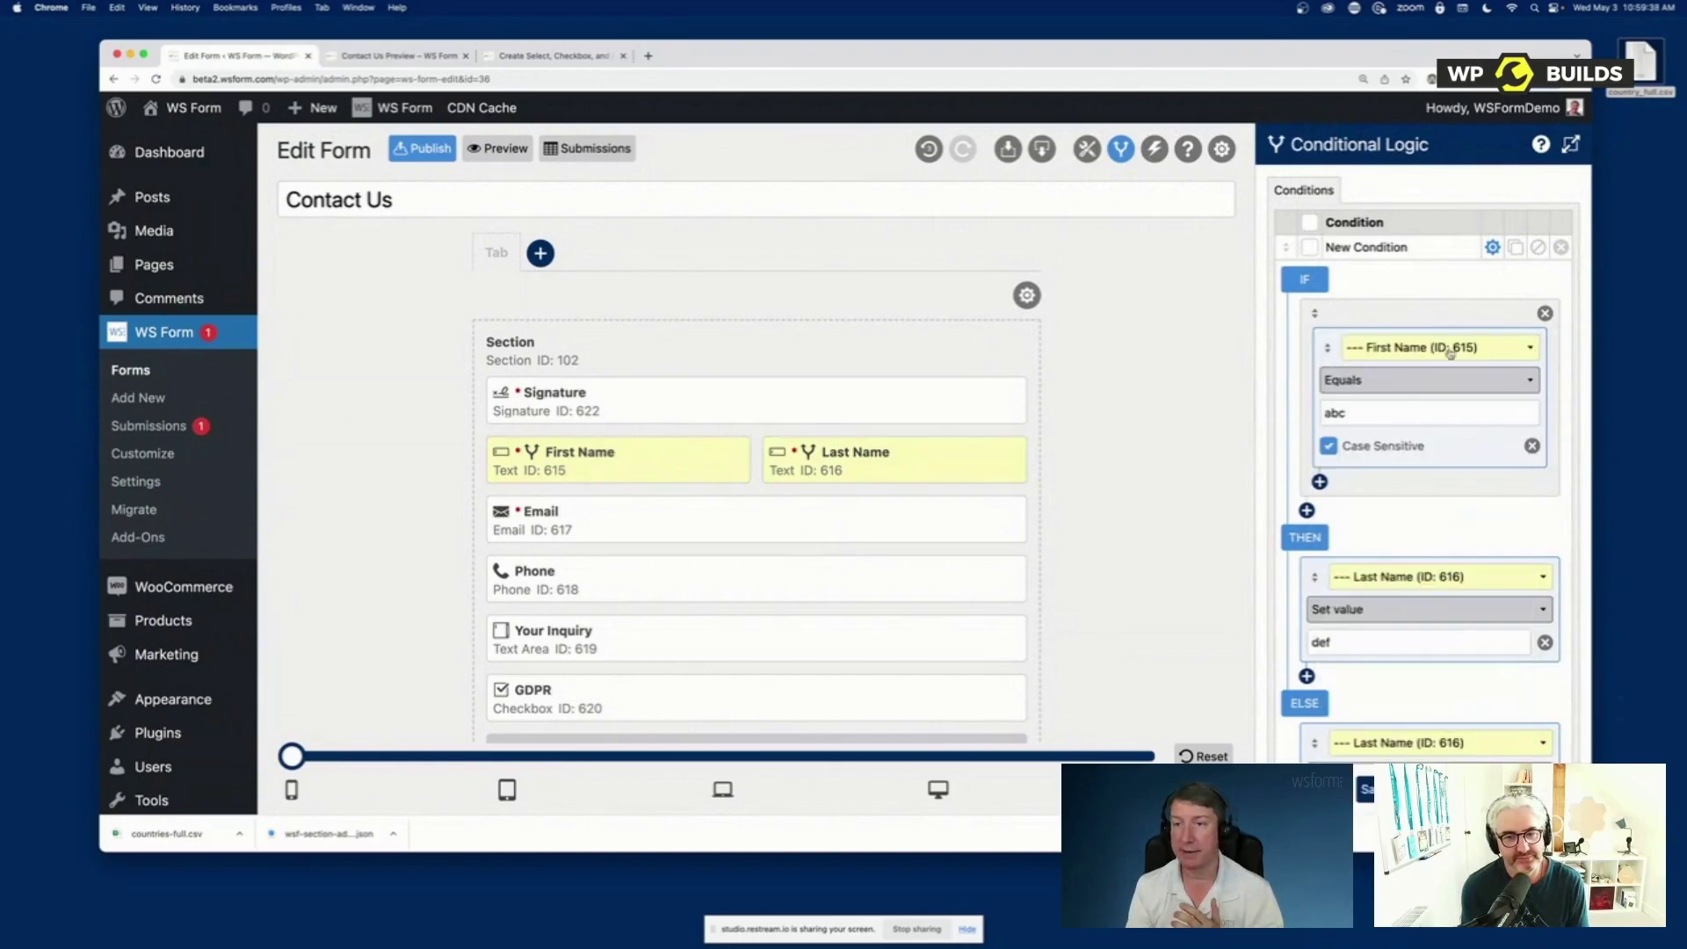
{"action": "left_click", "coordinate": [1395, 388]}
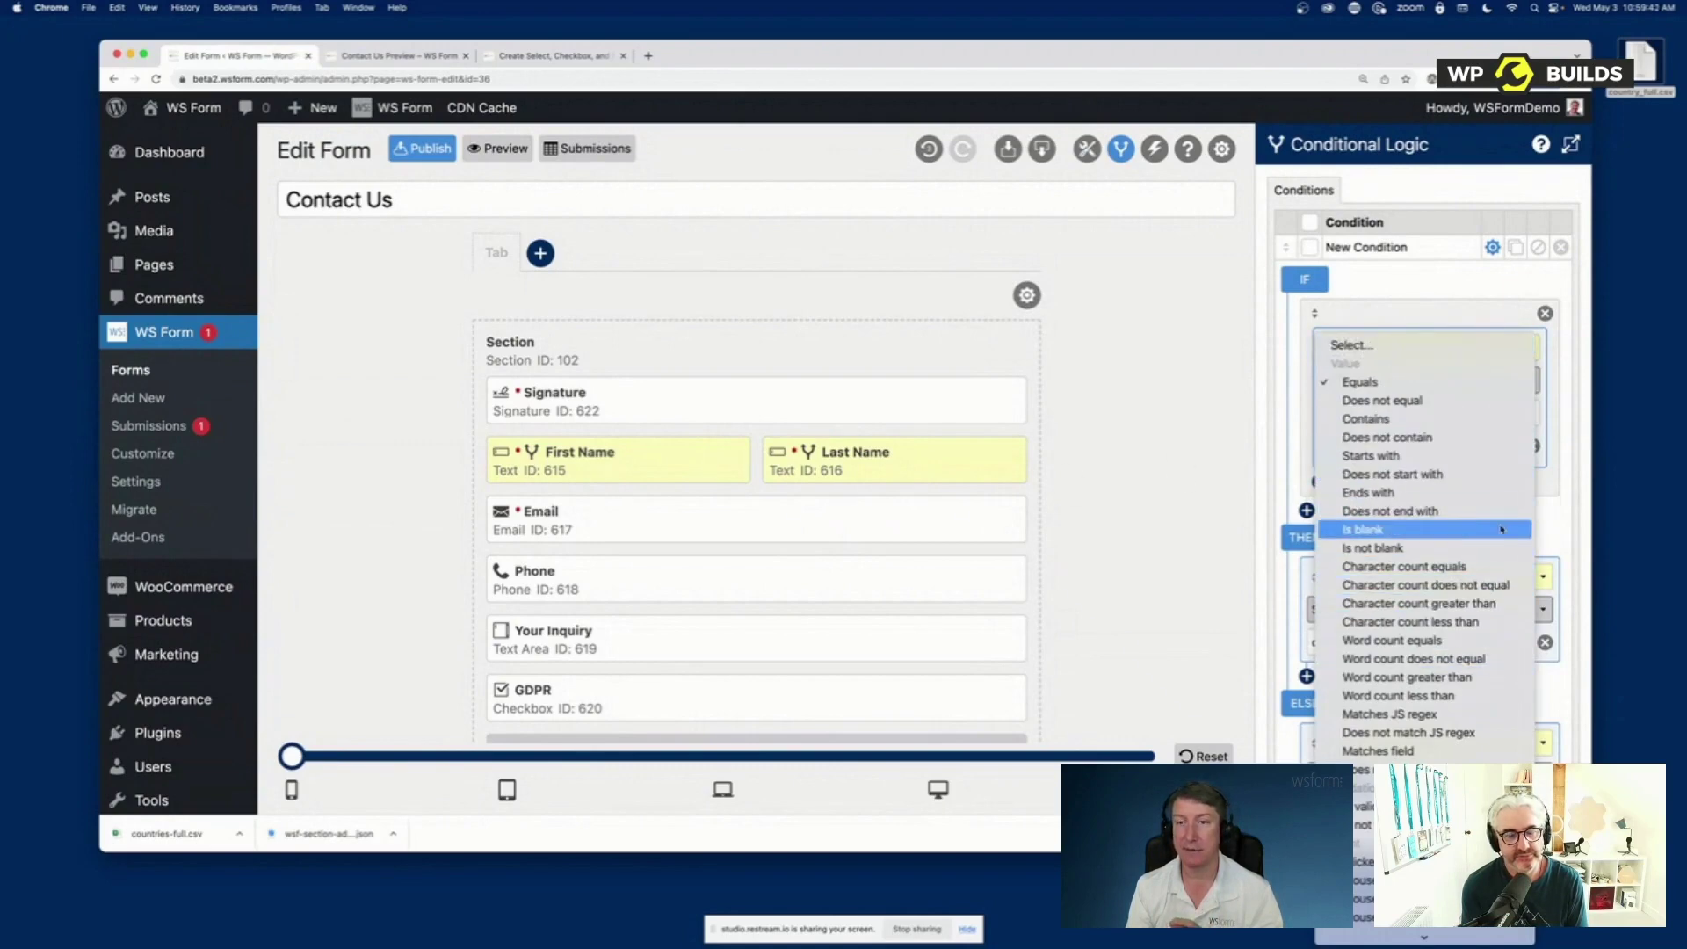
{"action": "left_click", "coordinate": [1471, 290]}
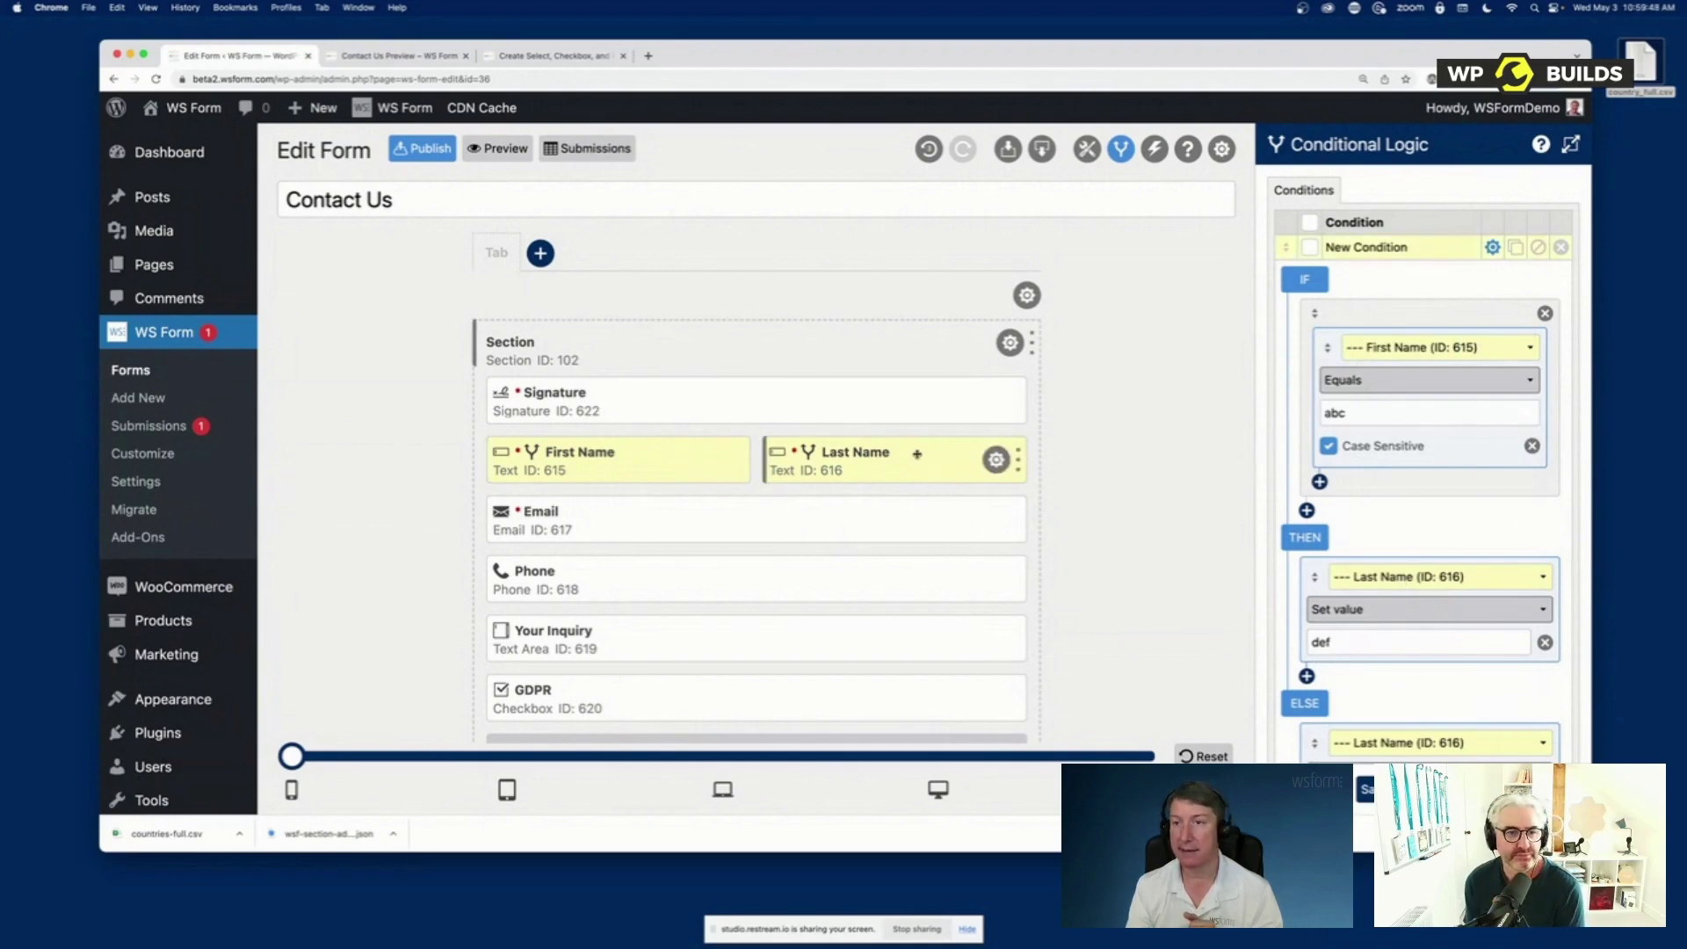
Switch the IF rule's object to Section (ID: 102), examine its comparison options, switch back to First Name and close conditional logic without saving
{"action": "left_click", "coordinate": [1415, 347]}
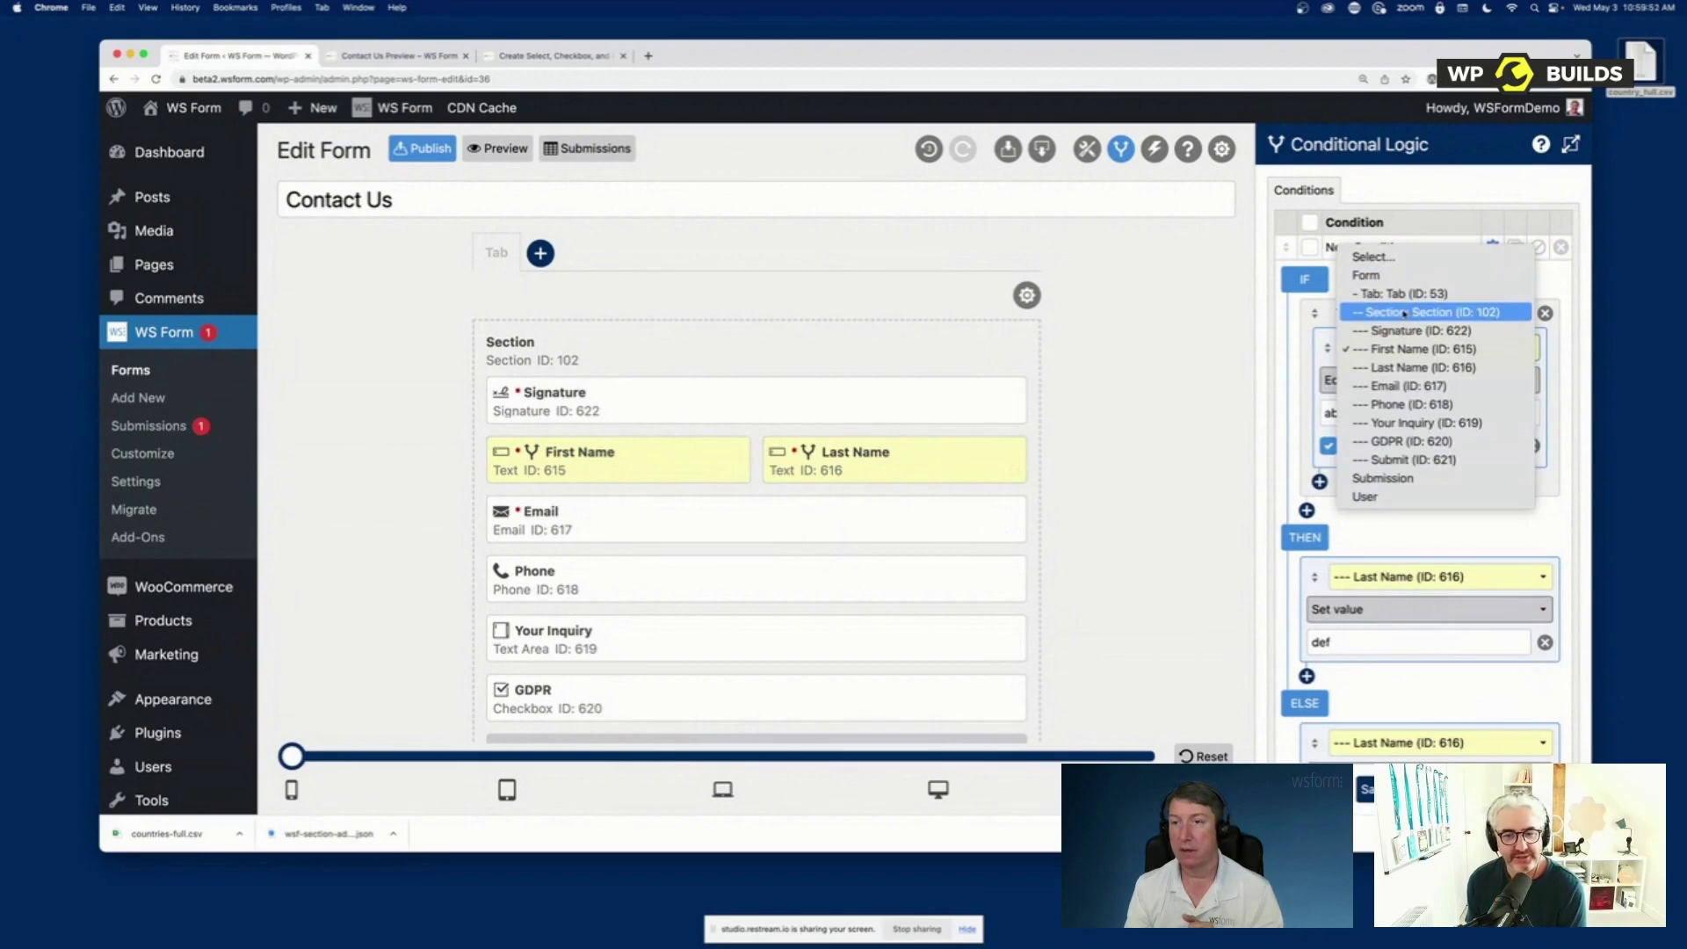
{"action": "left_click", "coordinate": [1404, 313]}
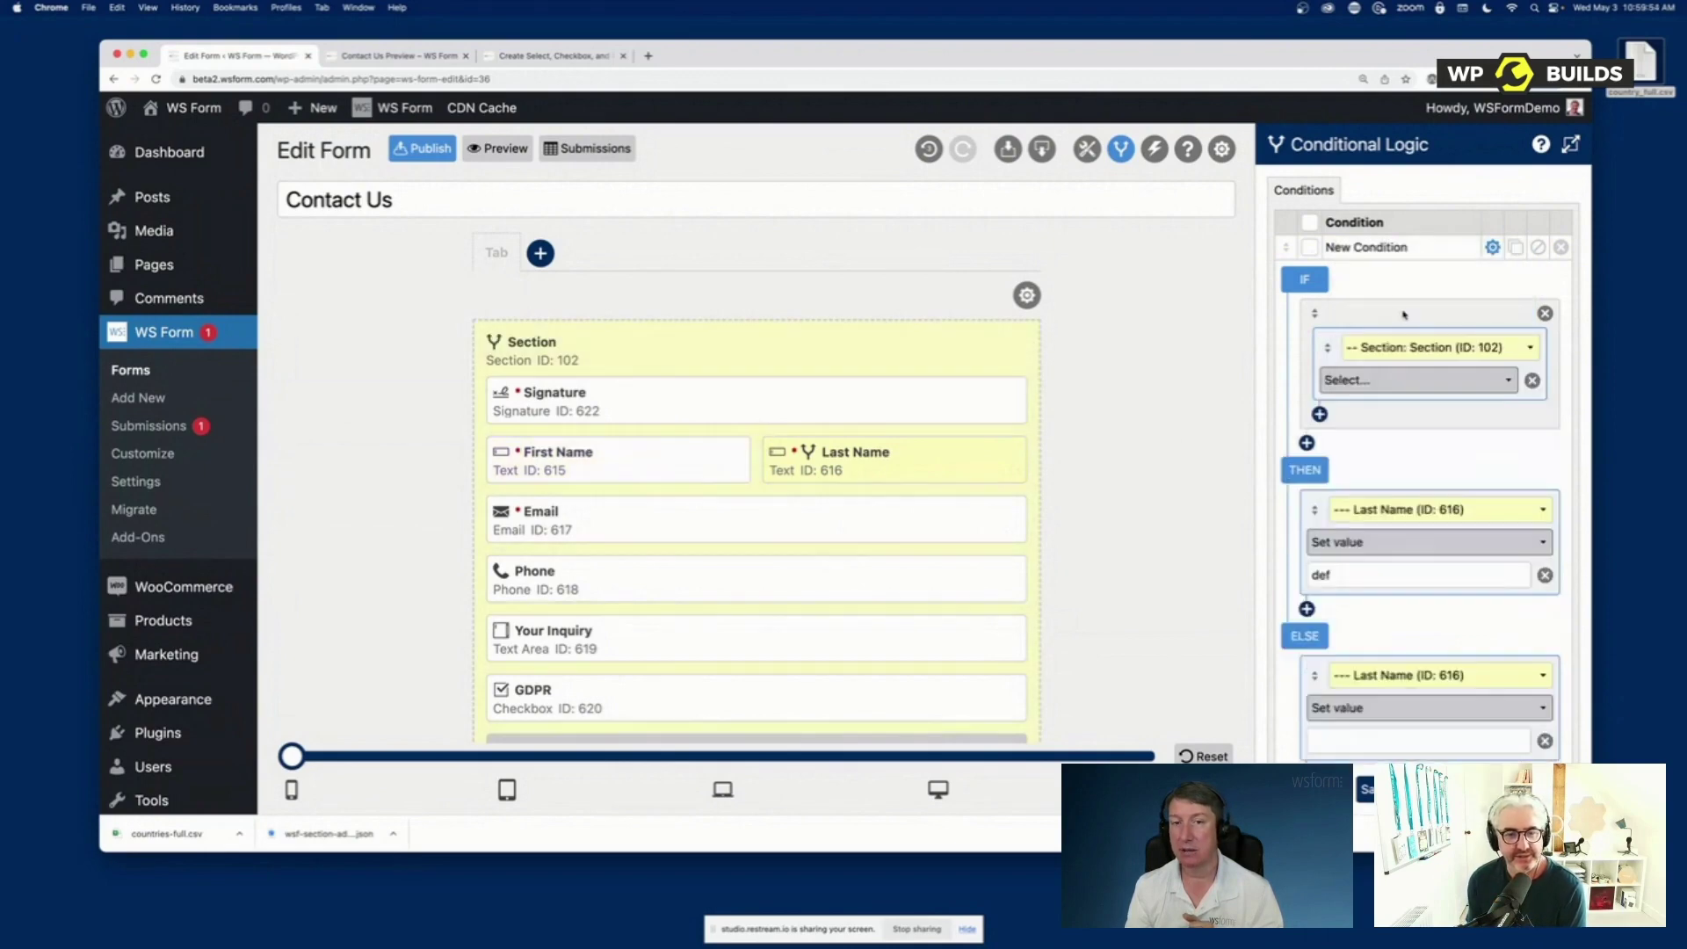
{"action": "left_click", "coordinate": [1418, 379]}
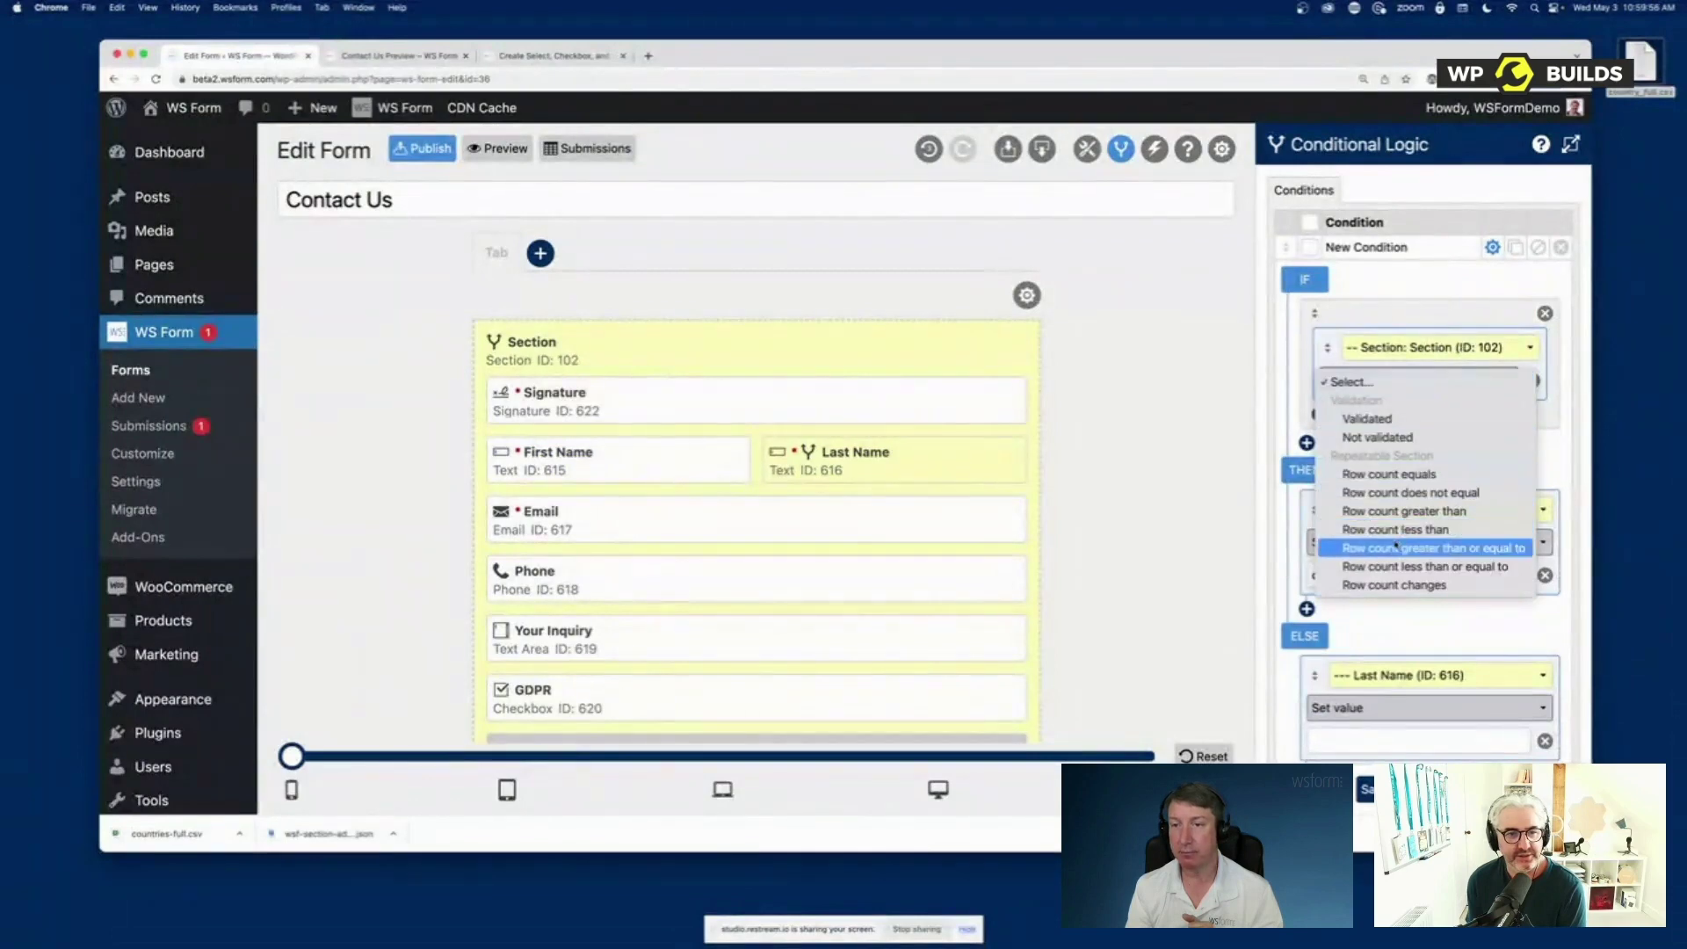
{"action": "left_click", "coordinate": [1400, 304]}
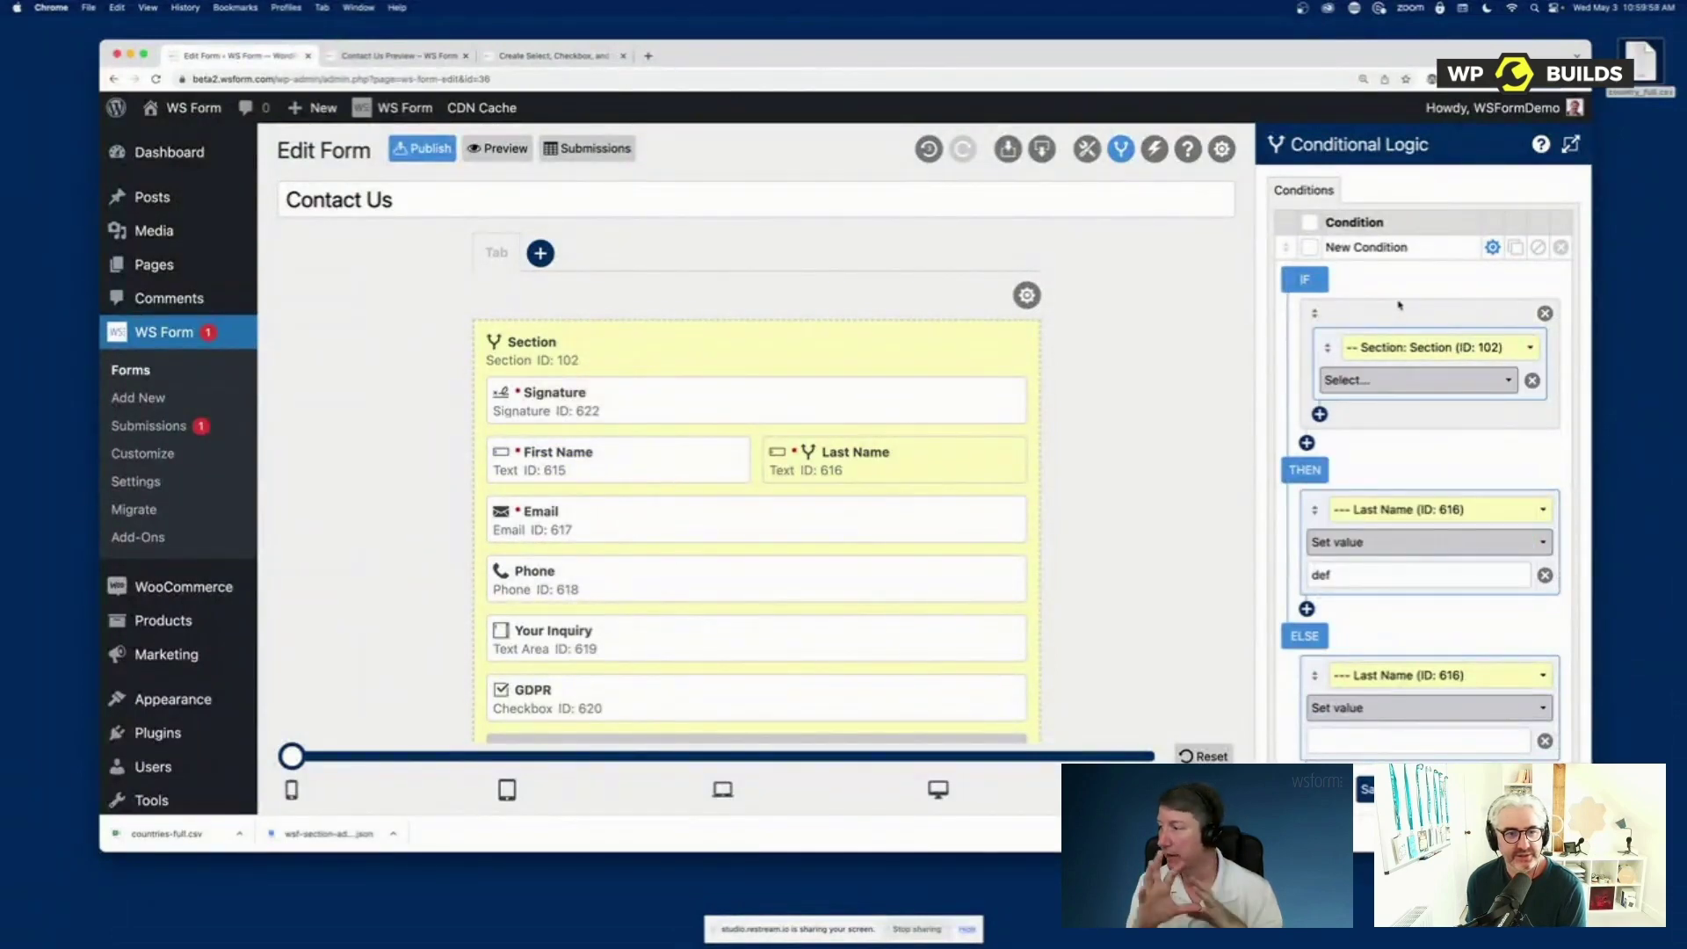
{"action": "left_click", "coordinate": [1397, 349]}
{"action": "left_click", "coordinate": [1411, 385]}
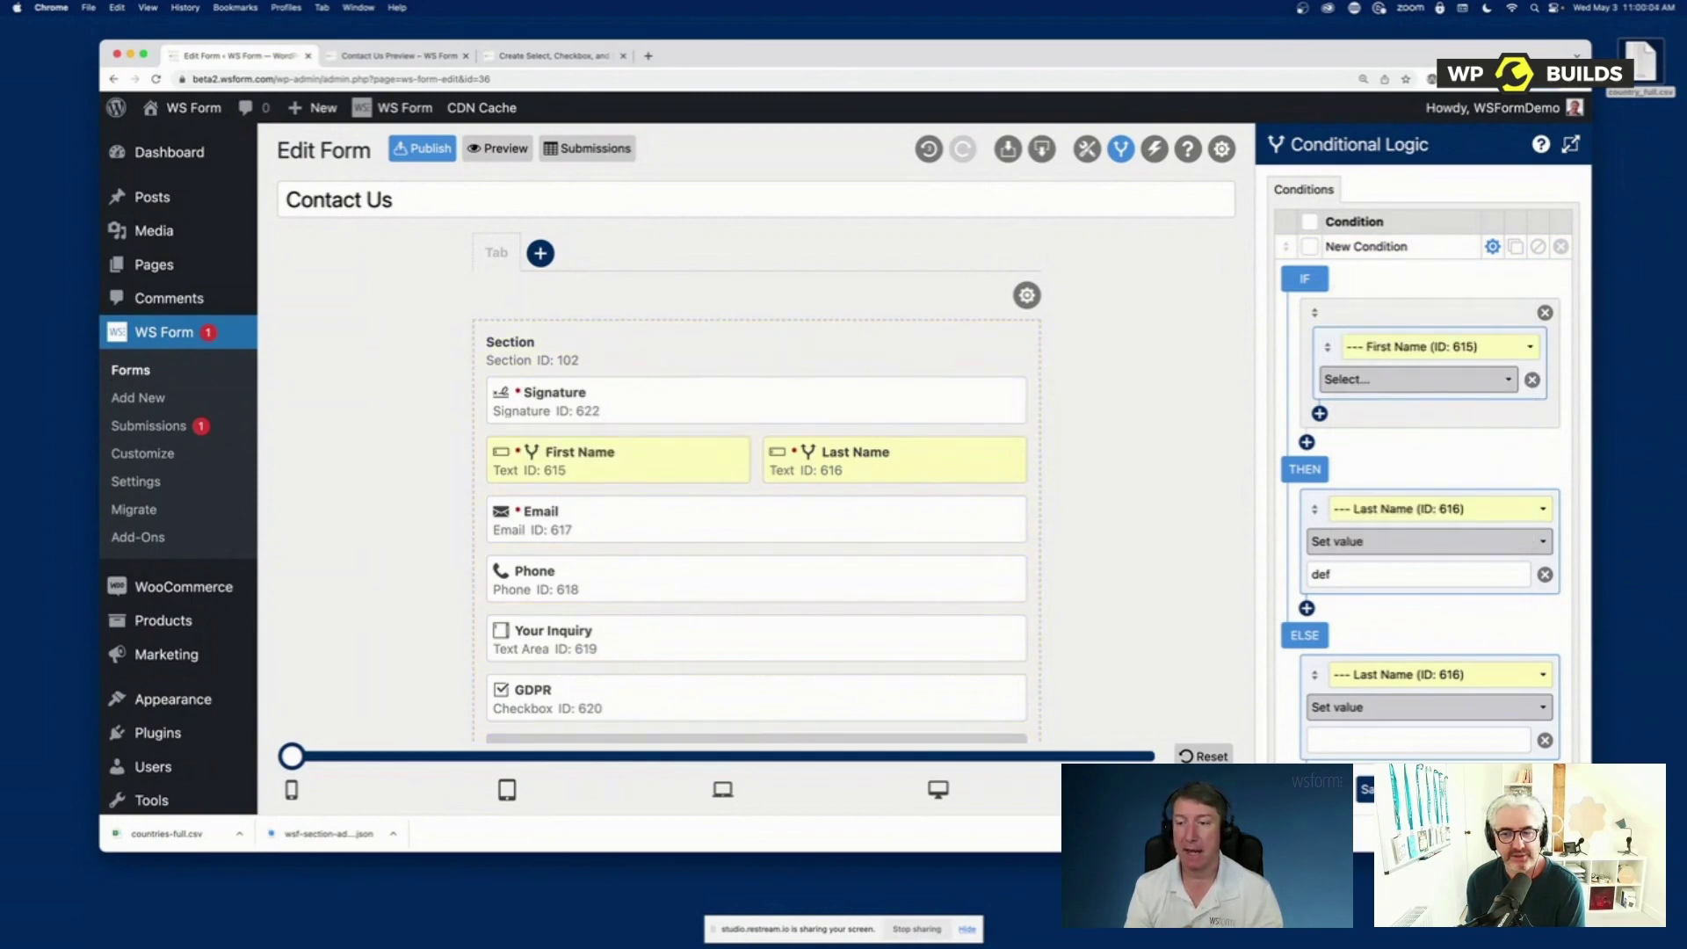
{"action": "left_click", "coordinate": [1120, 148]}
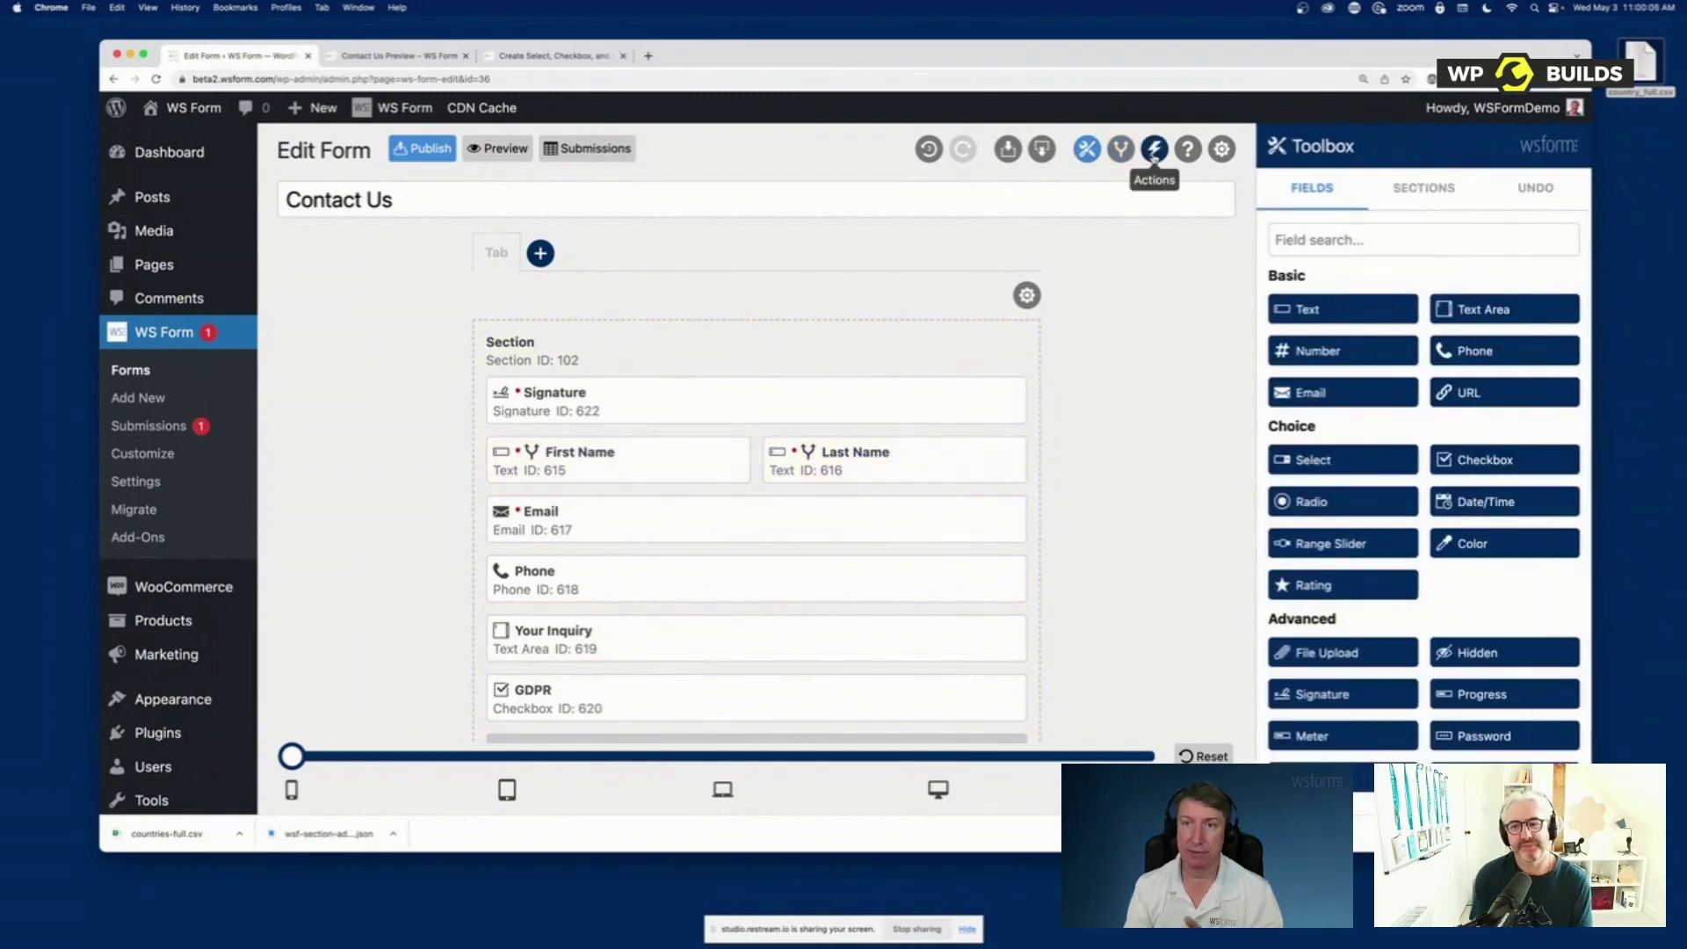
Open the form's actions and rename the Send Email action as Send Email to myself
{"action": "left_click", "coordinate": [1152, 151]}
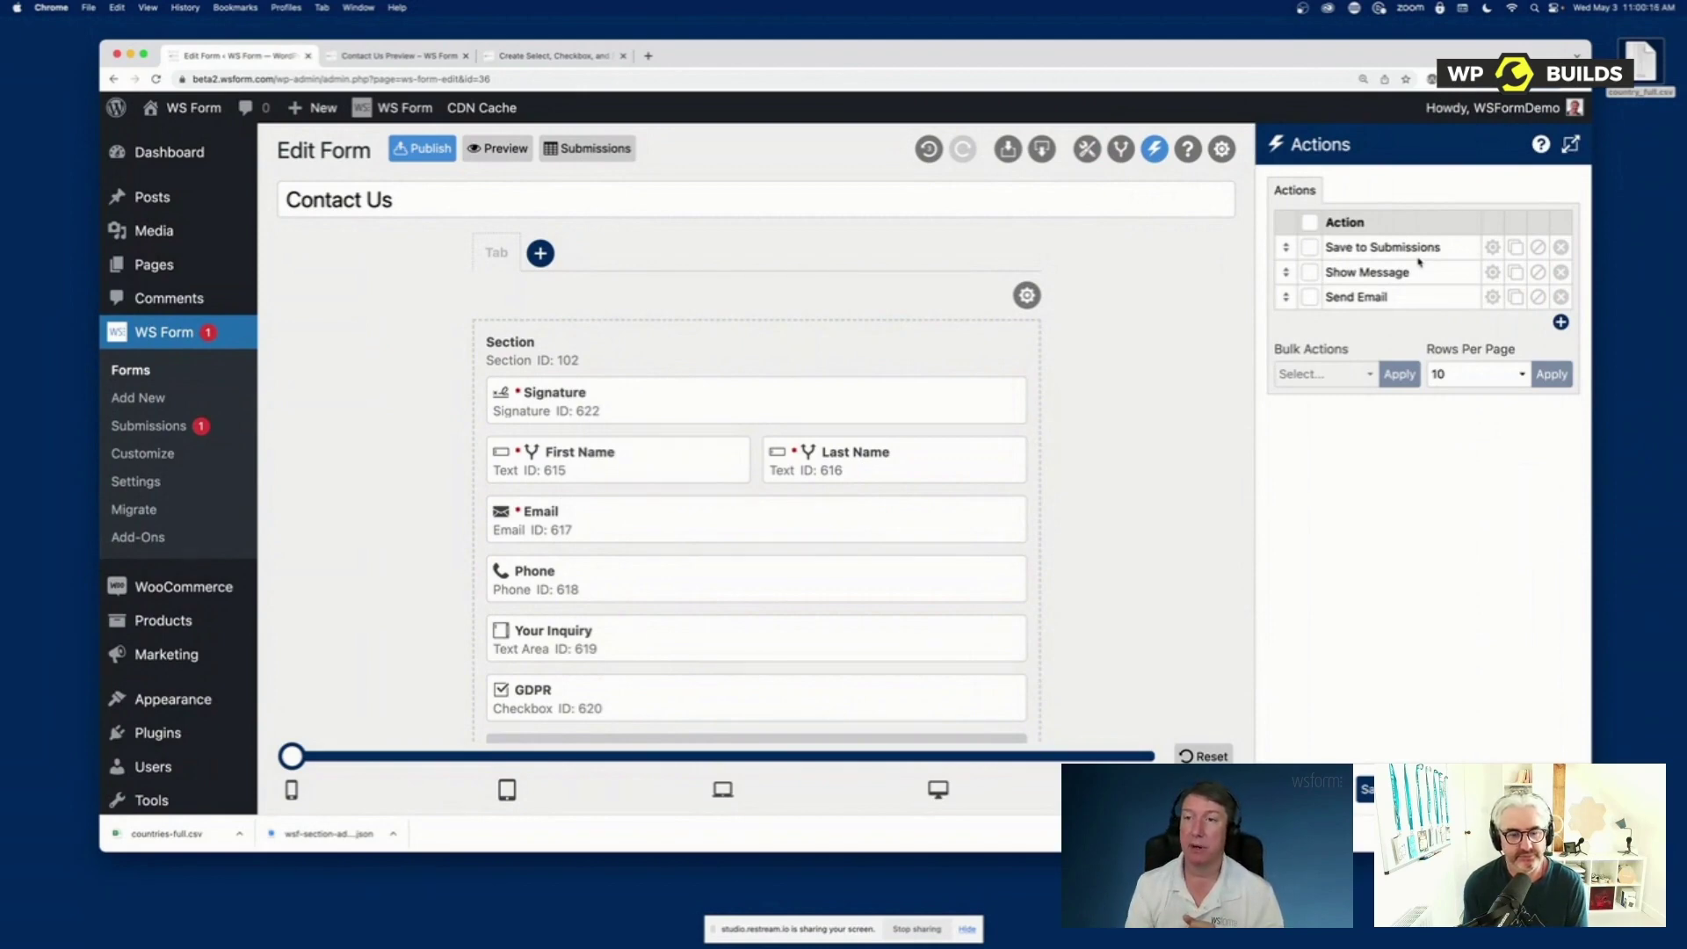
{"action": "left_click_drag", "start_coordinate": [1448, 249], "coordinate": [1285, 246]}
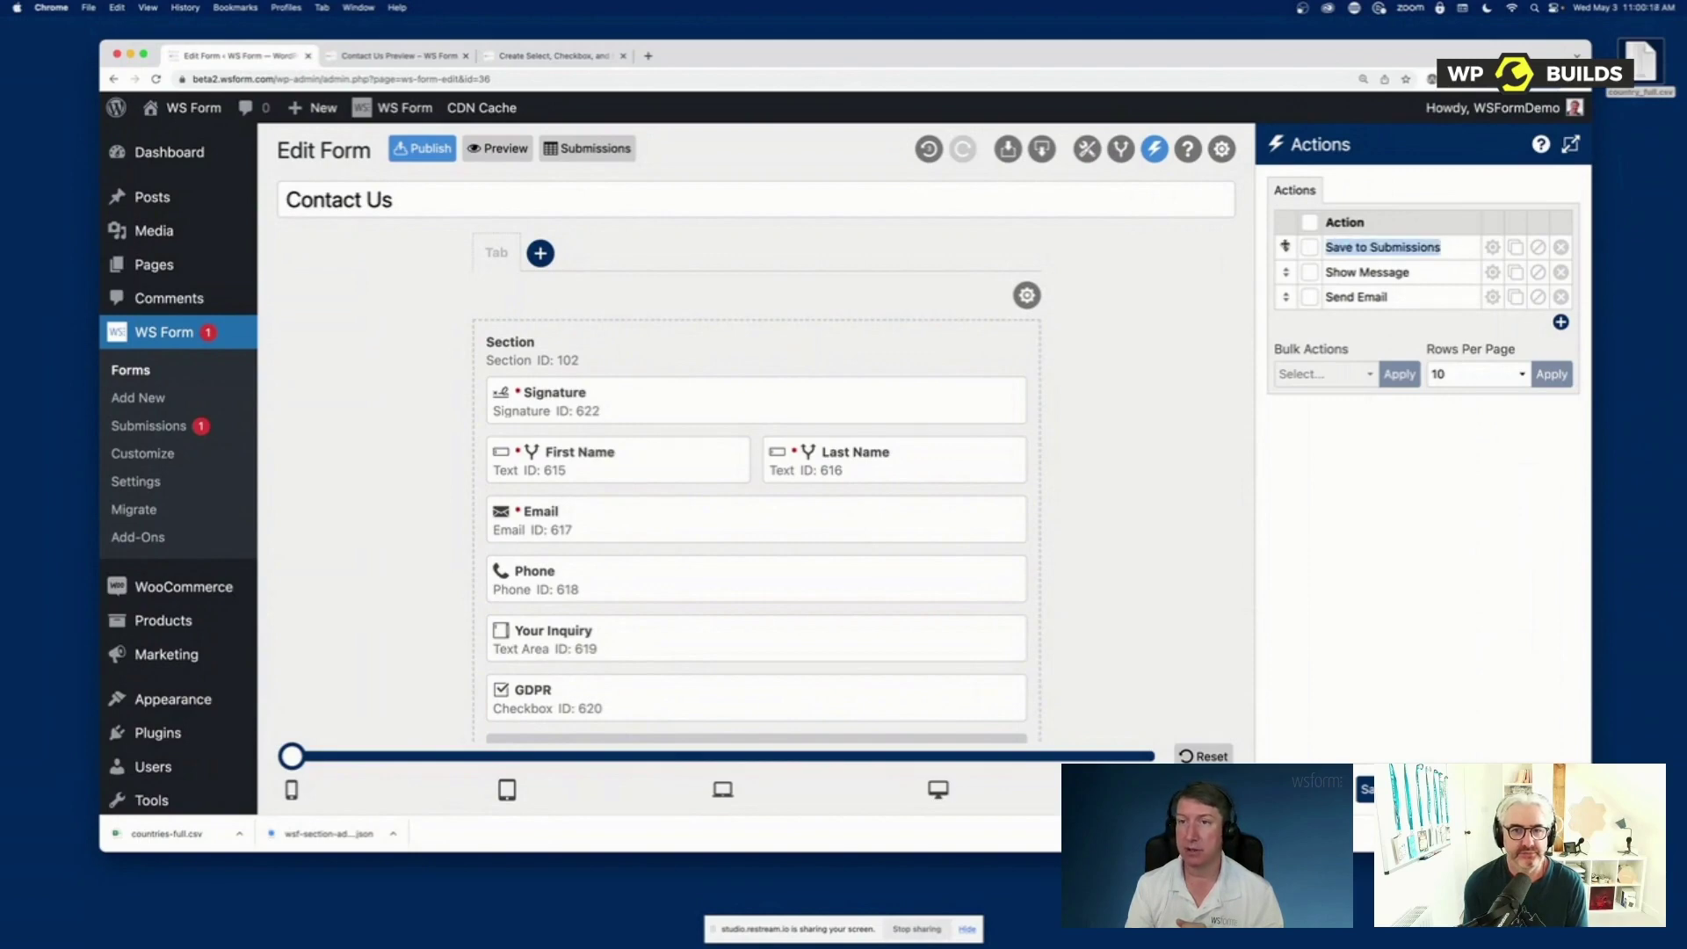
{"action": "left_click", "coordinate": [1437, 244]}
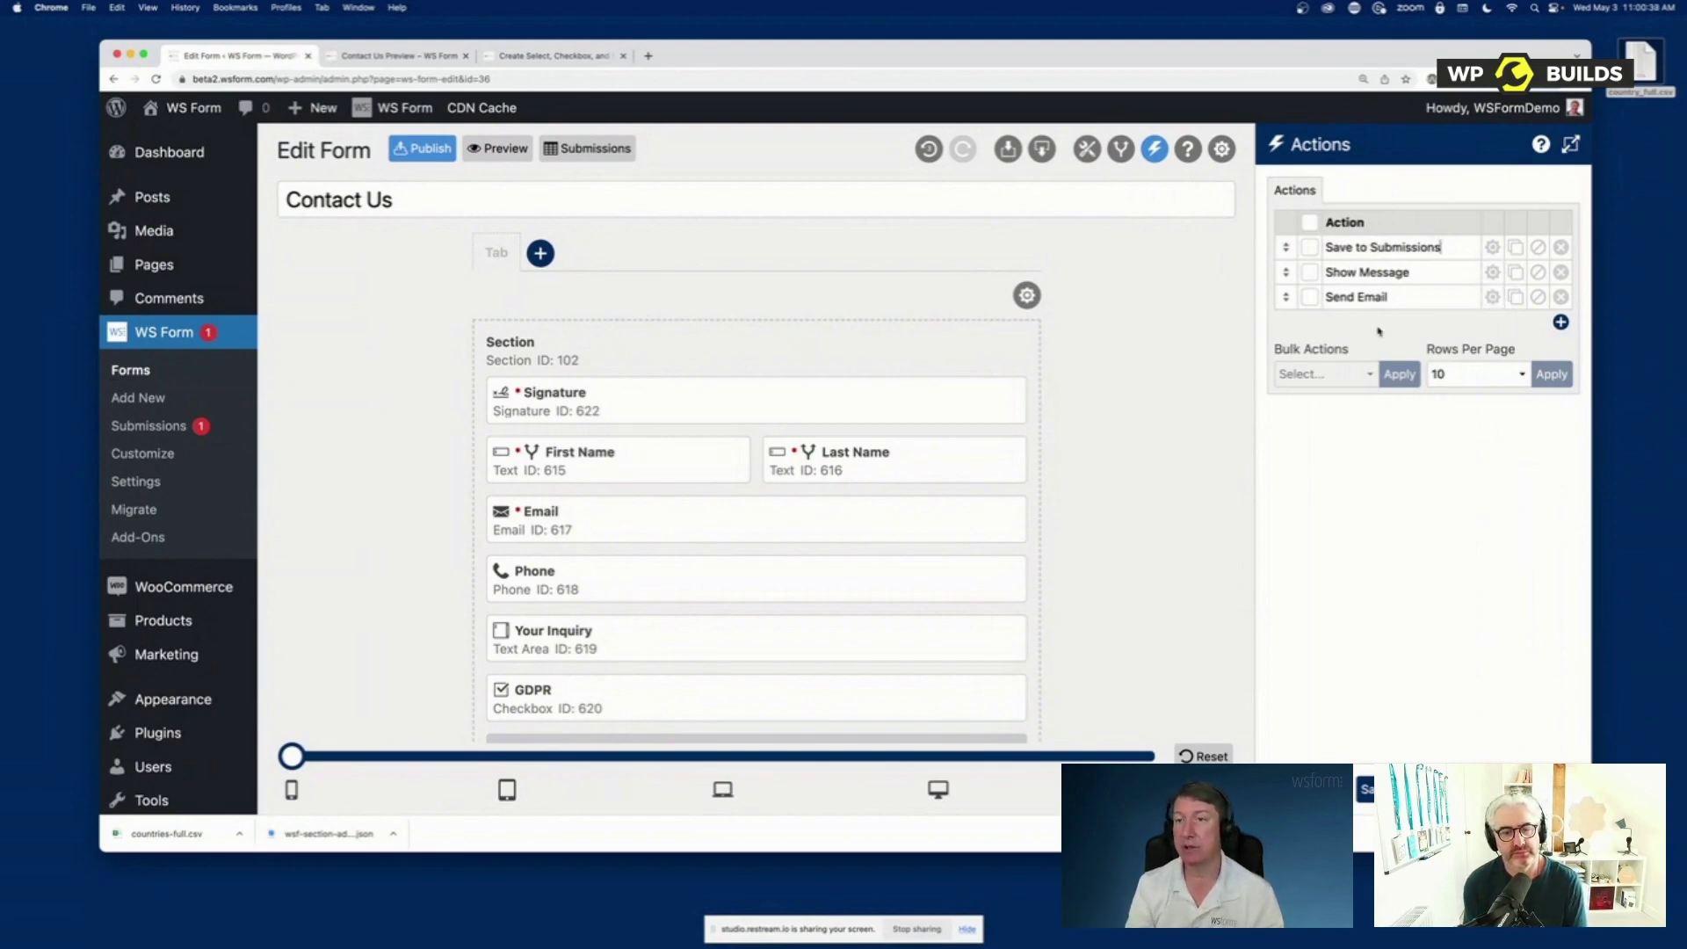
{"action": "type", "text": "to myself"}
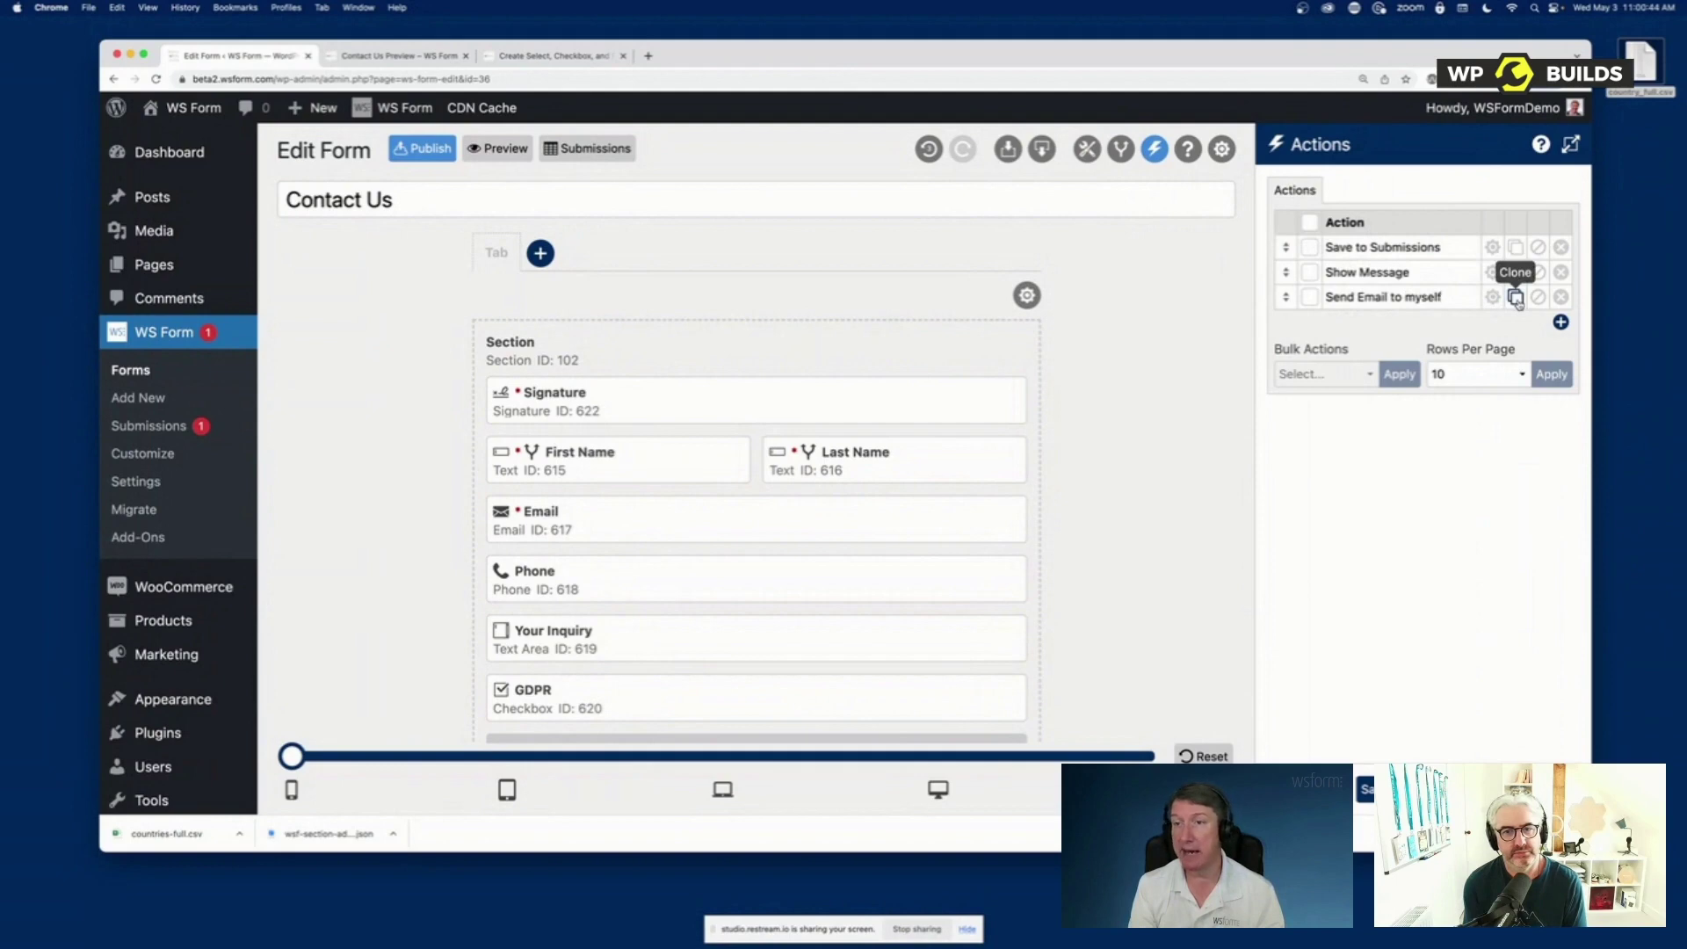
Clone the Send Email to myself action and rename the copy Send Email to user
{"action": "left_click", "coordinate": [1516, 298]}
{"action": "left_click", "coordinate": [1432, 320]}
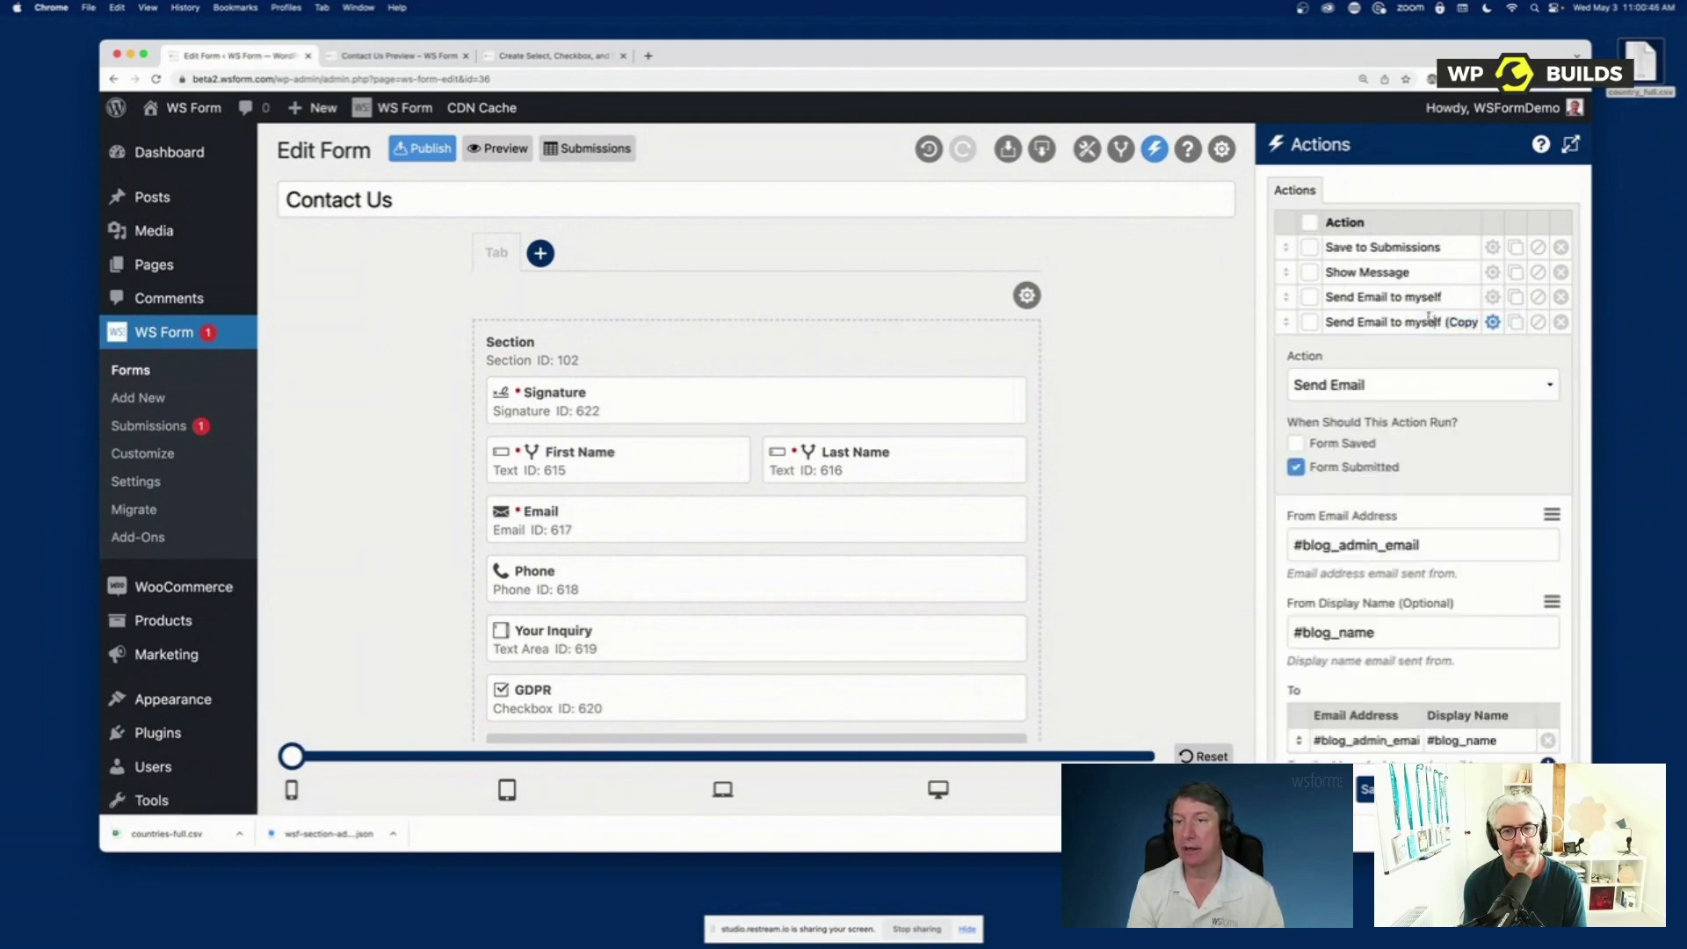
{"action": "left_click_drag", "start_coordinate": [1403, 321], "coordinate": [1517, 325]}
{"action": "type", "text": "user"}
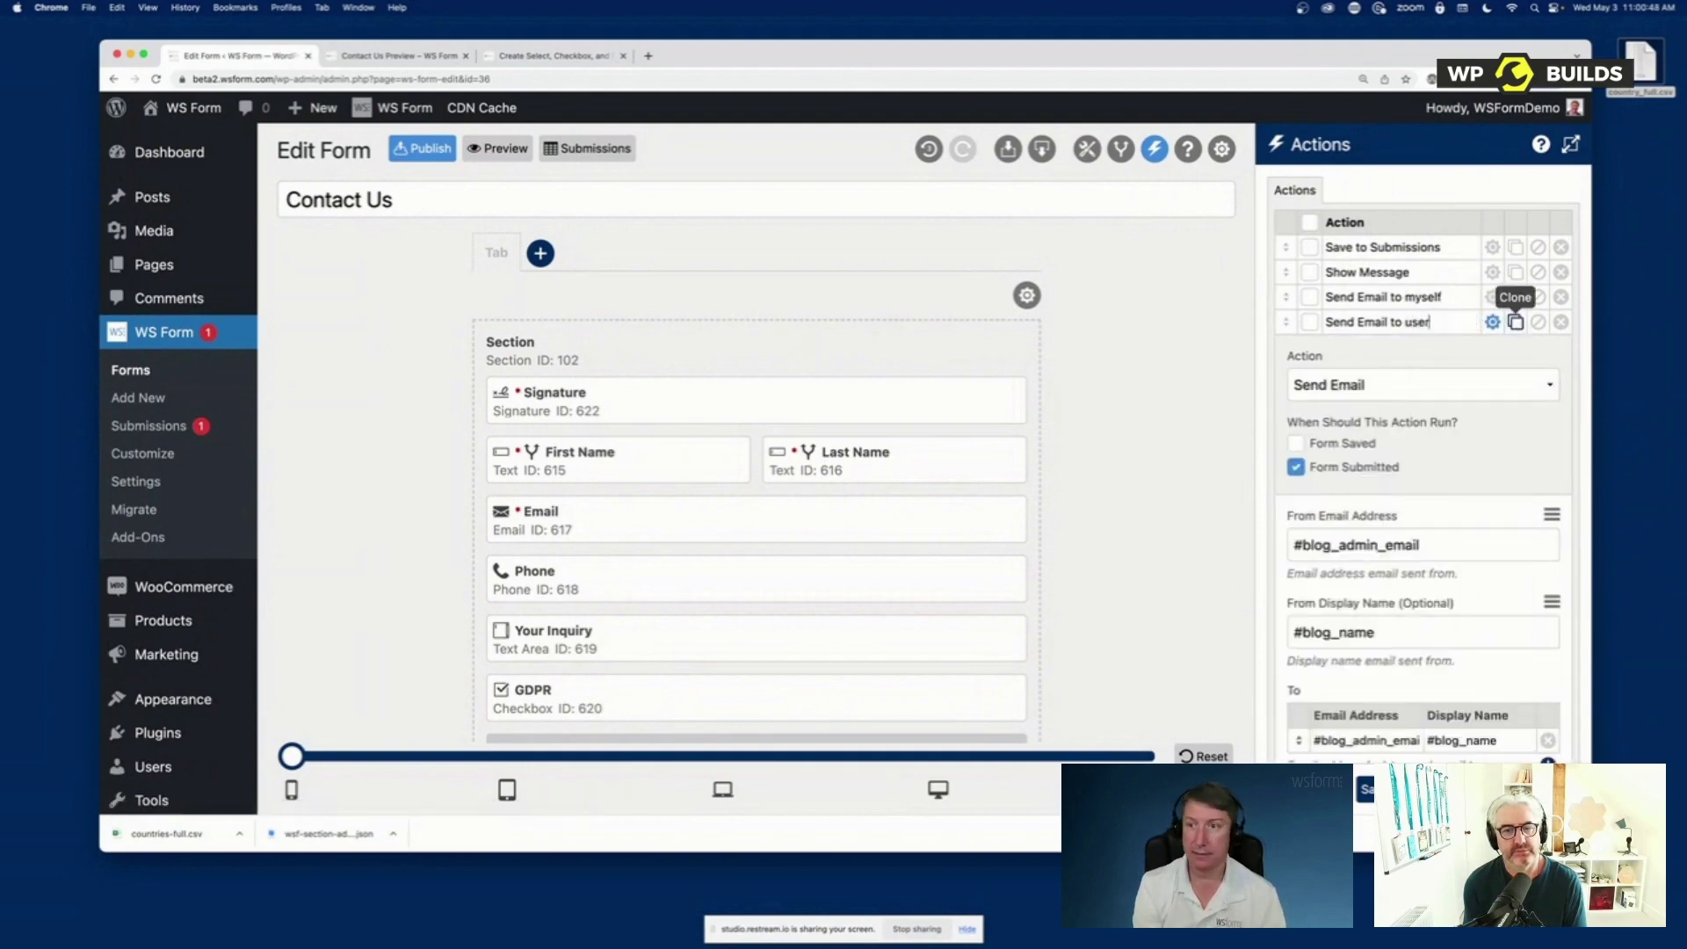
Look through the Send Email to user action's sender and recipient settings, and close the actions without saving
{"action": "scroll", "coordinate": [1282, 408], "scroll_direction": "down", "scroll_amount": 4}
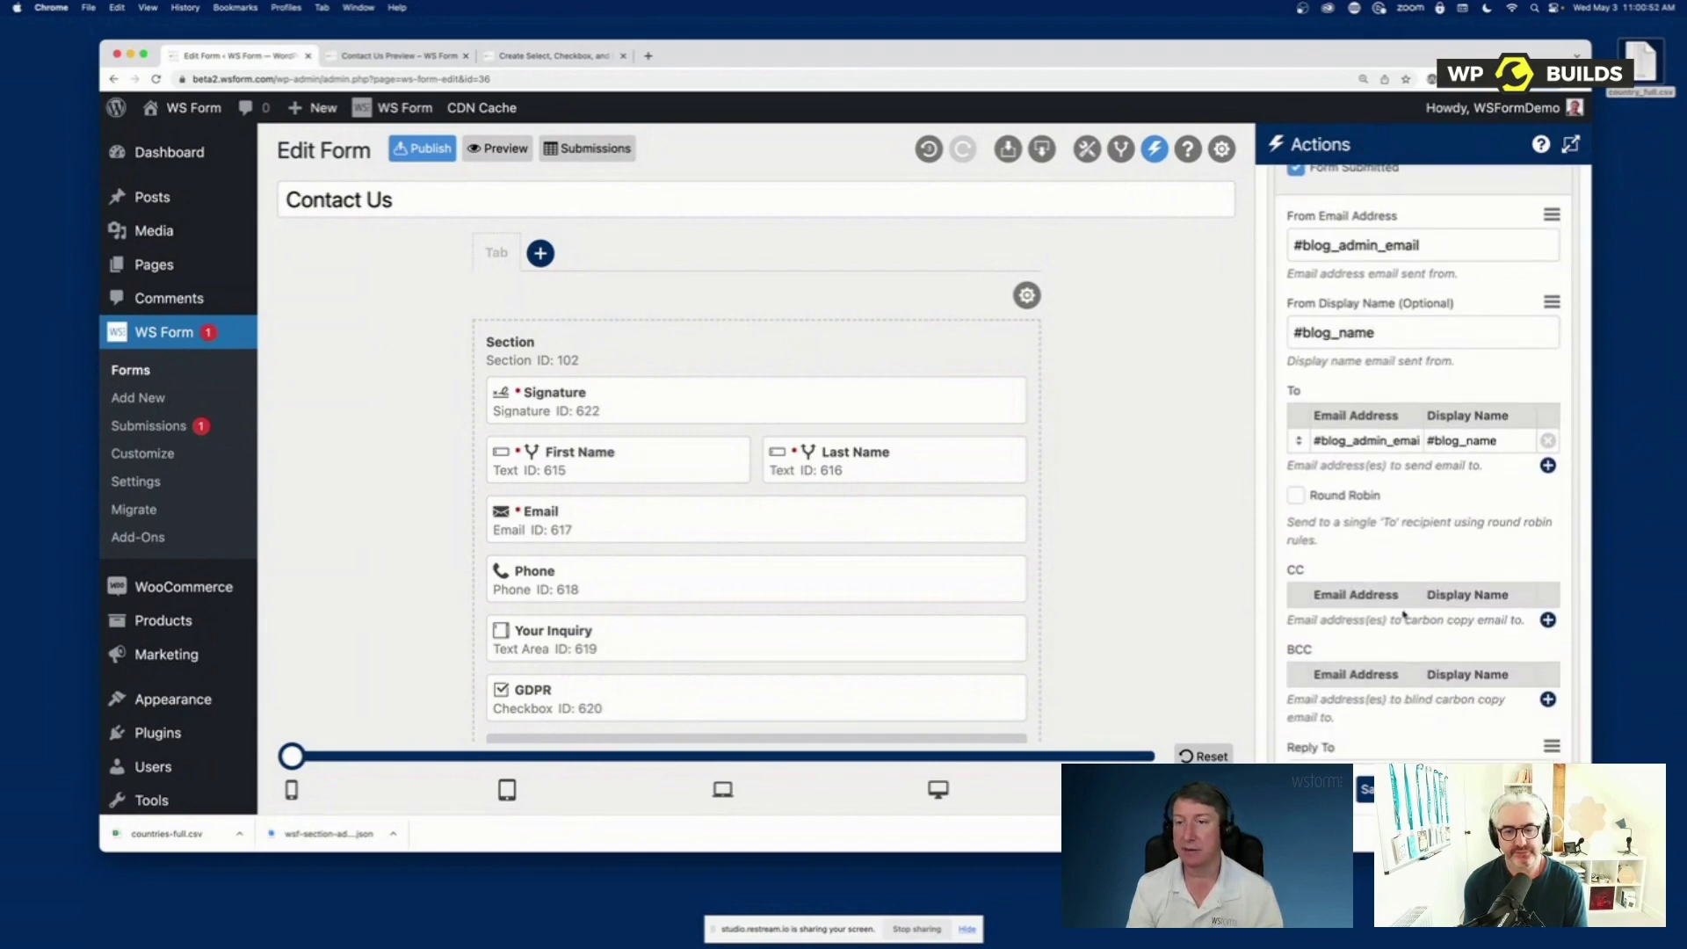
{"action": "scroll", "coordinate": [1403, 612], "scroll_direction": "up", "scroll_amount": 2}
{"action": "scroll", "coordinate": [1404, 612], "scroll_direction": "up", "scroll_amount": 3}
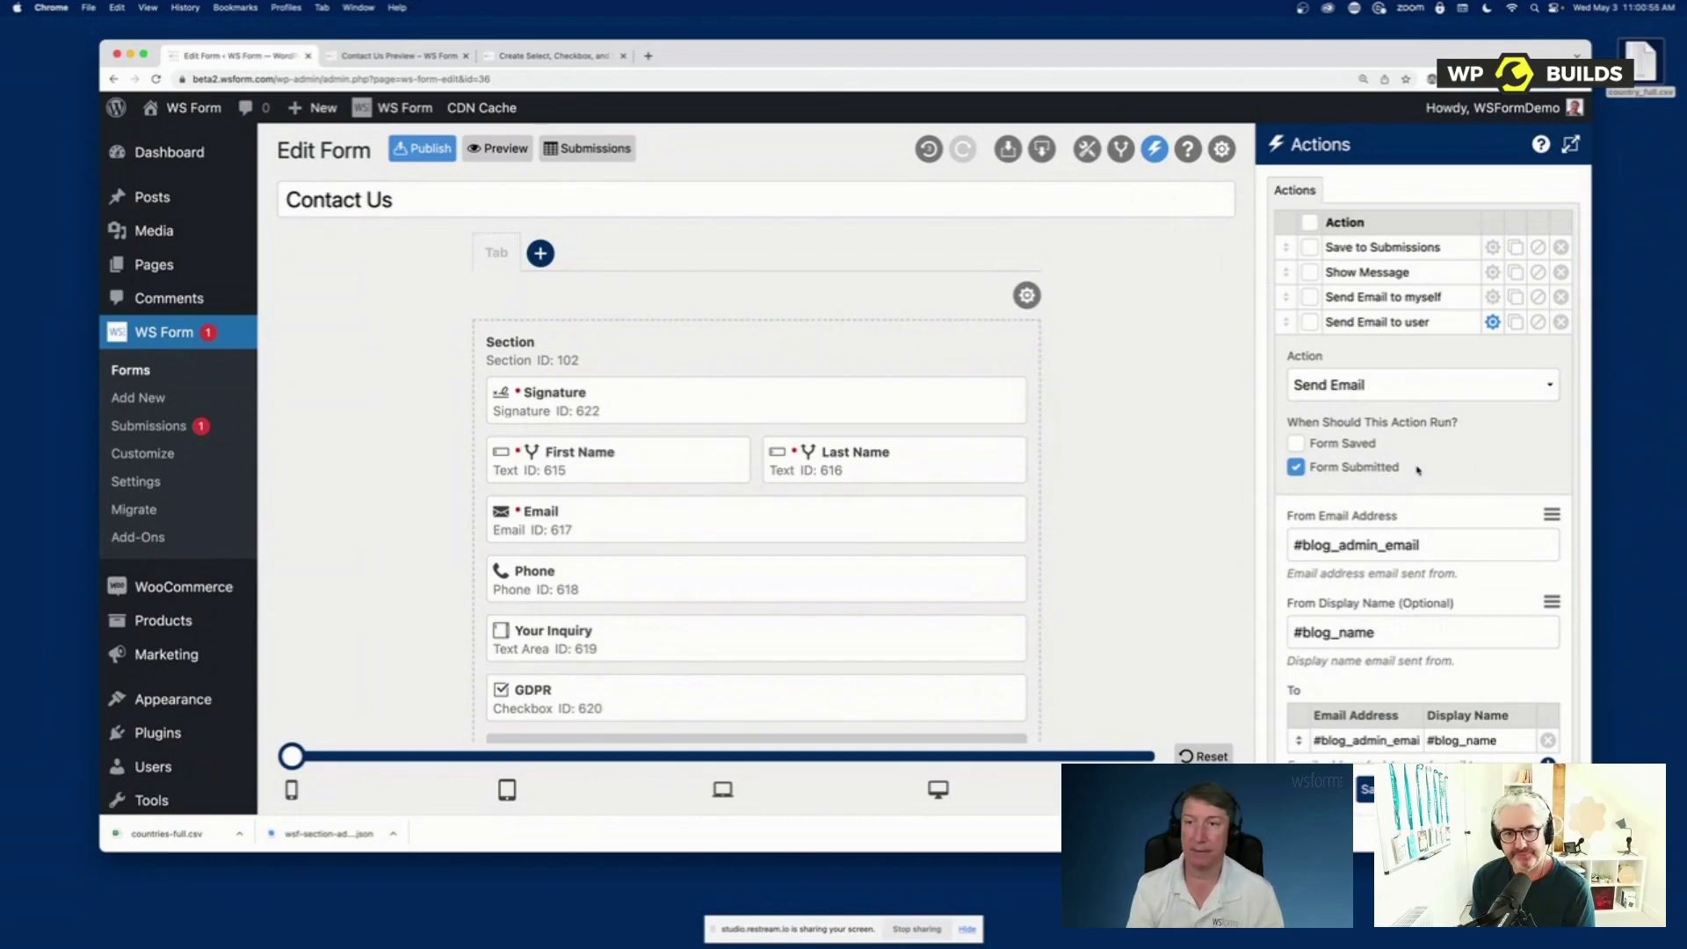
{"action": "left_click", "coordinate": [1491, 322]}
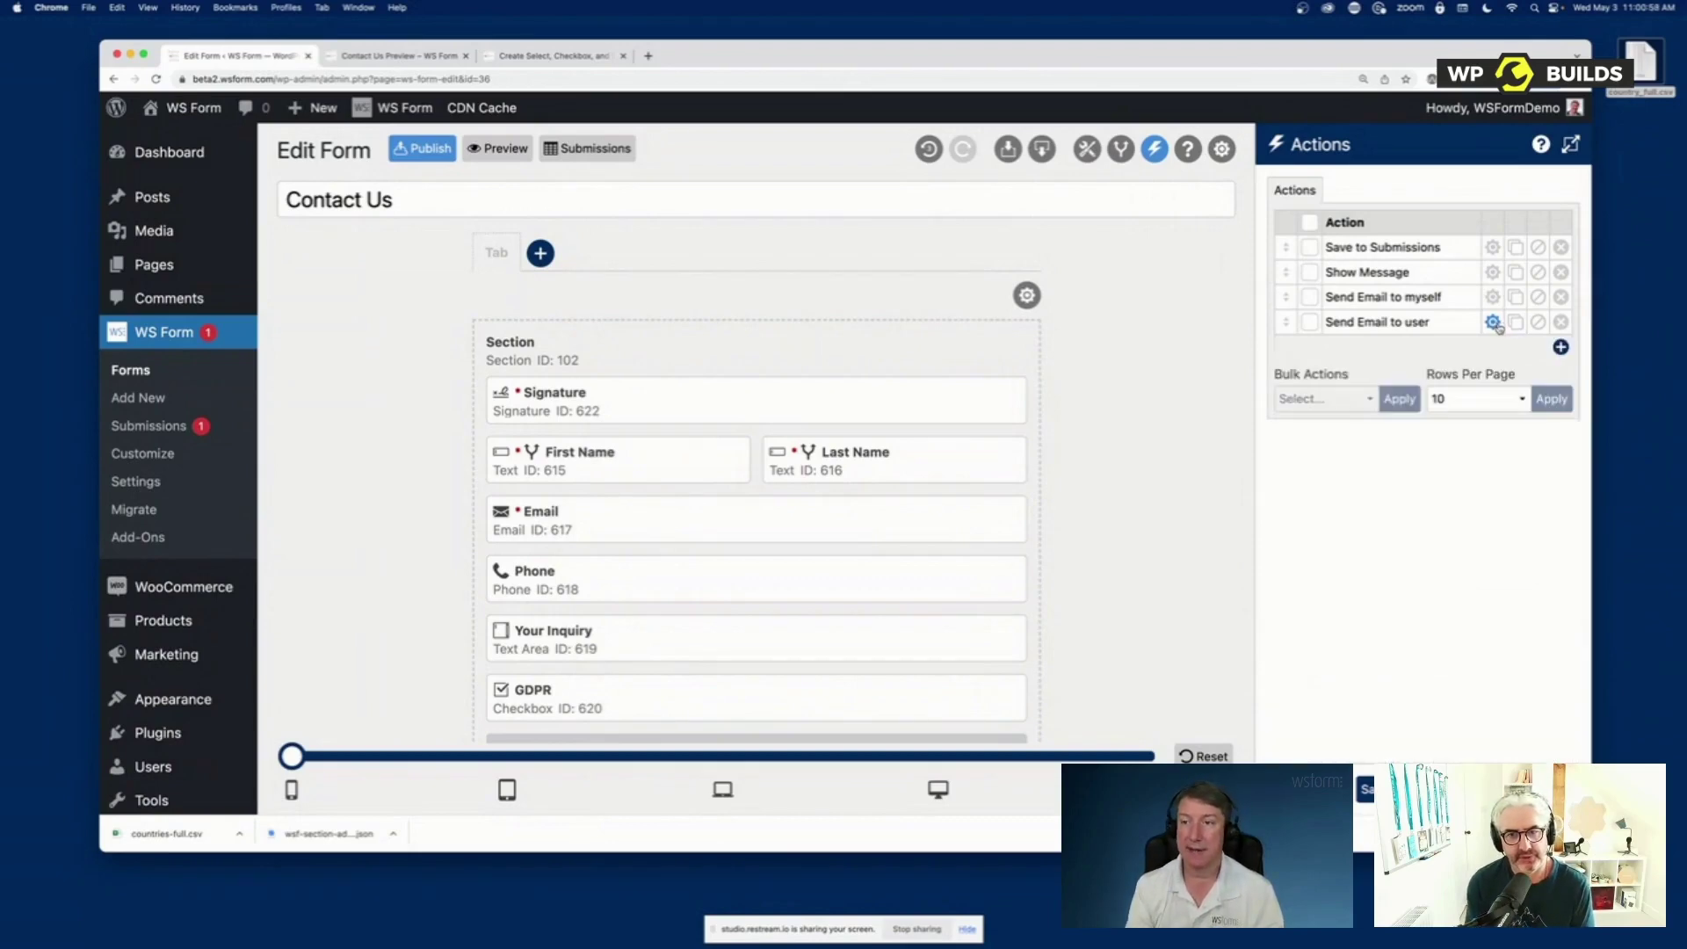
{"action": "left_click", "coordinate": [1087, 149]}
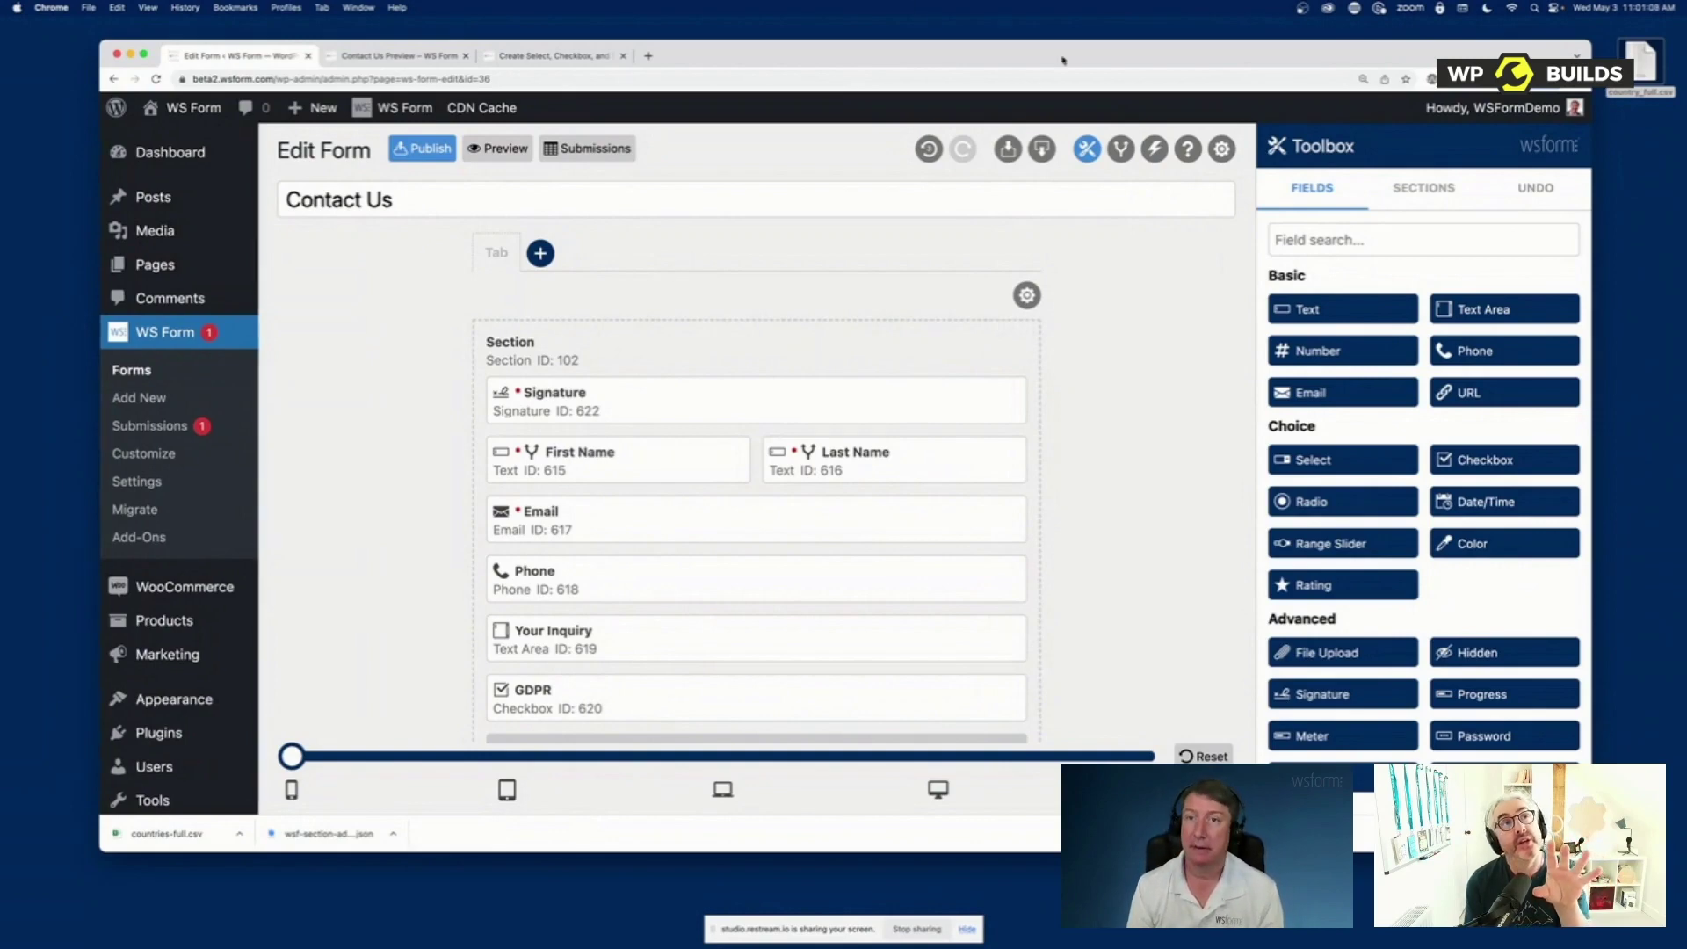
Reopen the form's actions and add a blank action row
{"action": "left_click", "coordinate": [1153, 148]}
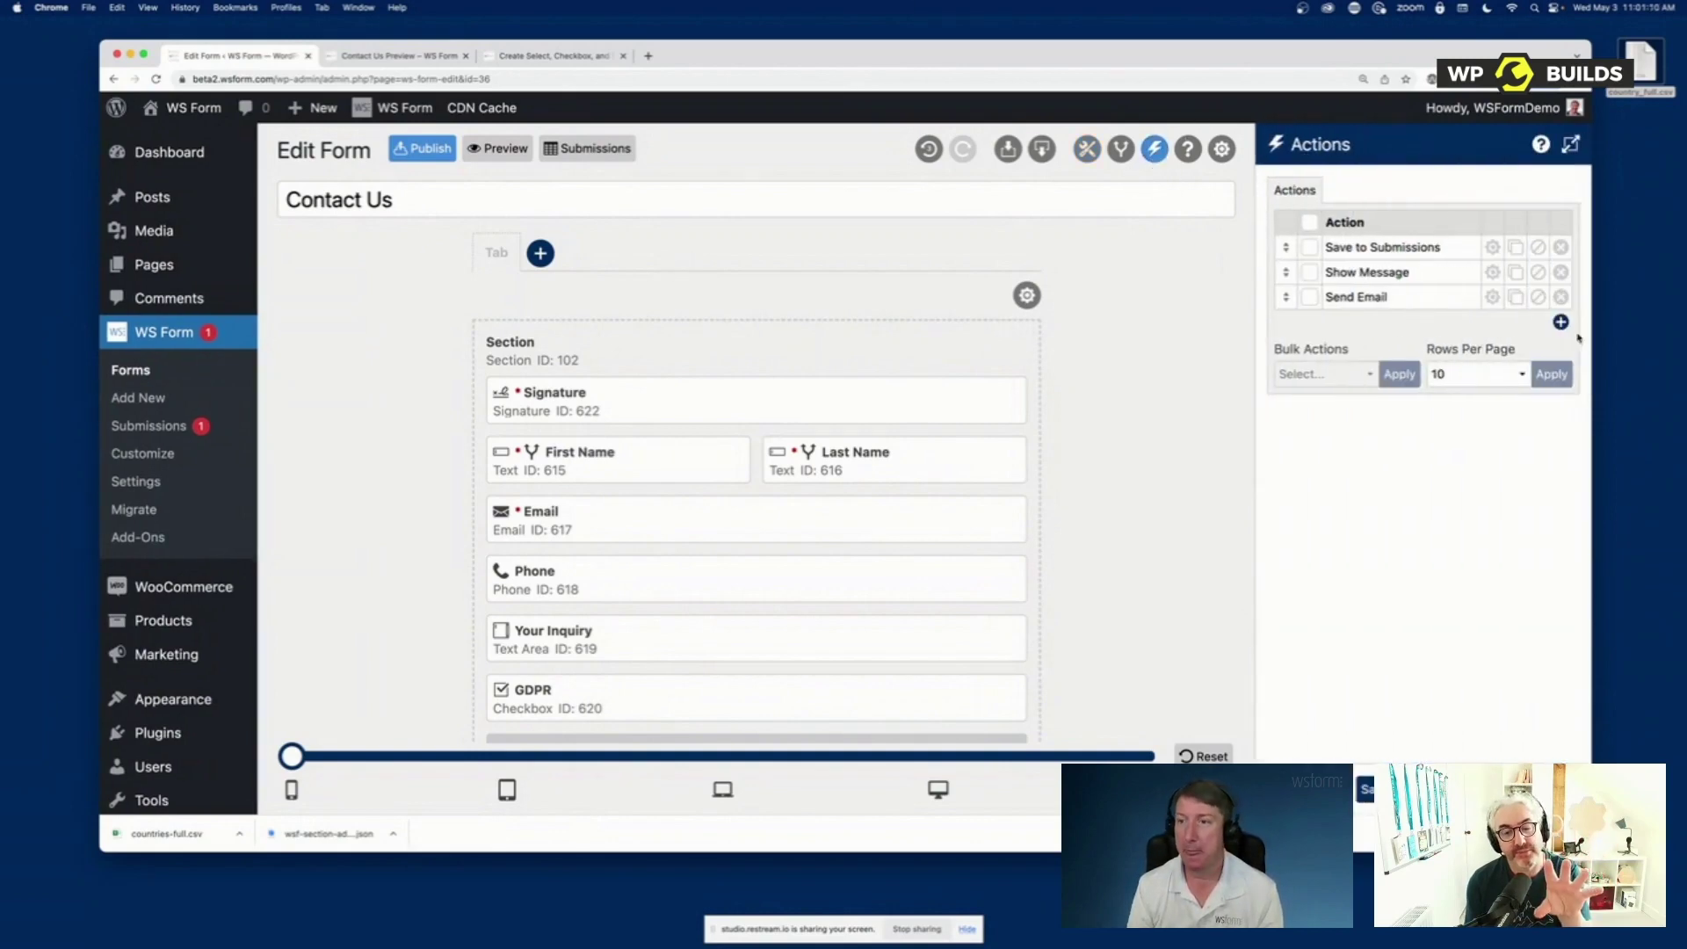
{"action": "left_click", "coordinate": [1560, 322]}
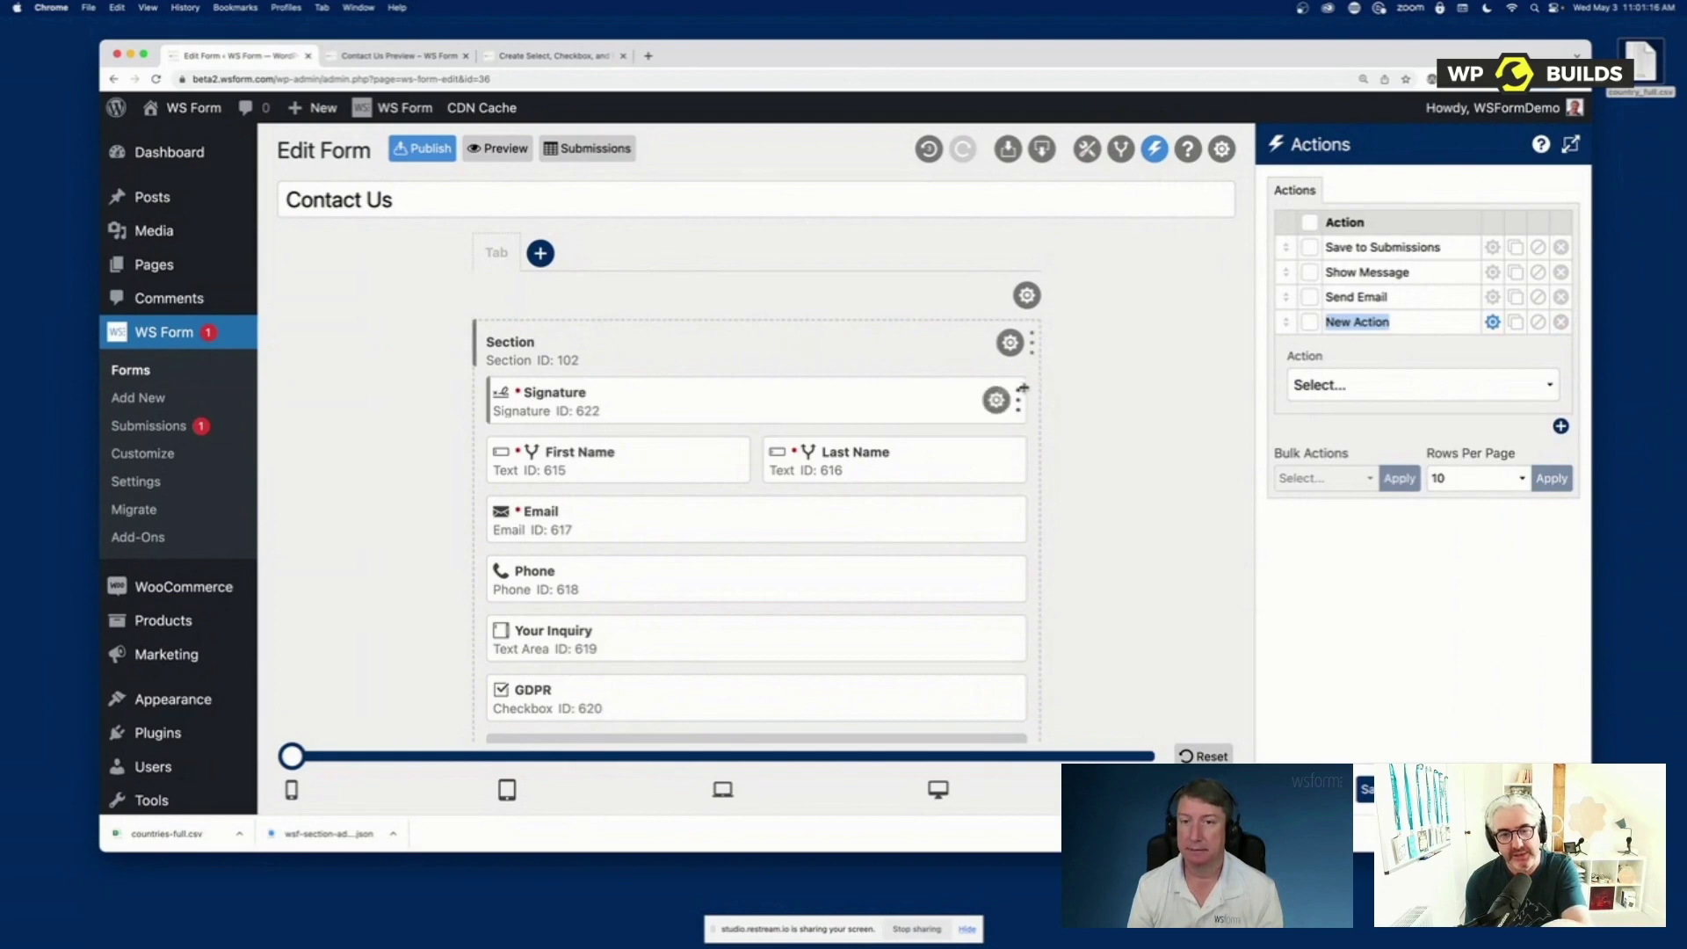
Delete the Signature field from the form section
{"action": "left_click", "coordinate": [996, 401]}
{"action": "left_click", "coordinate": [960, 401]}
{"action": "left_click", "coordinate": [782, 350]}
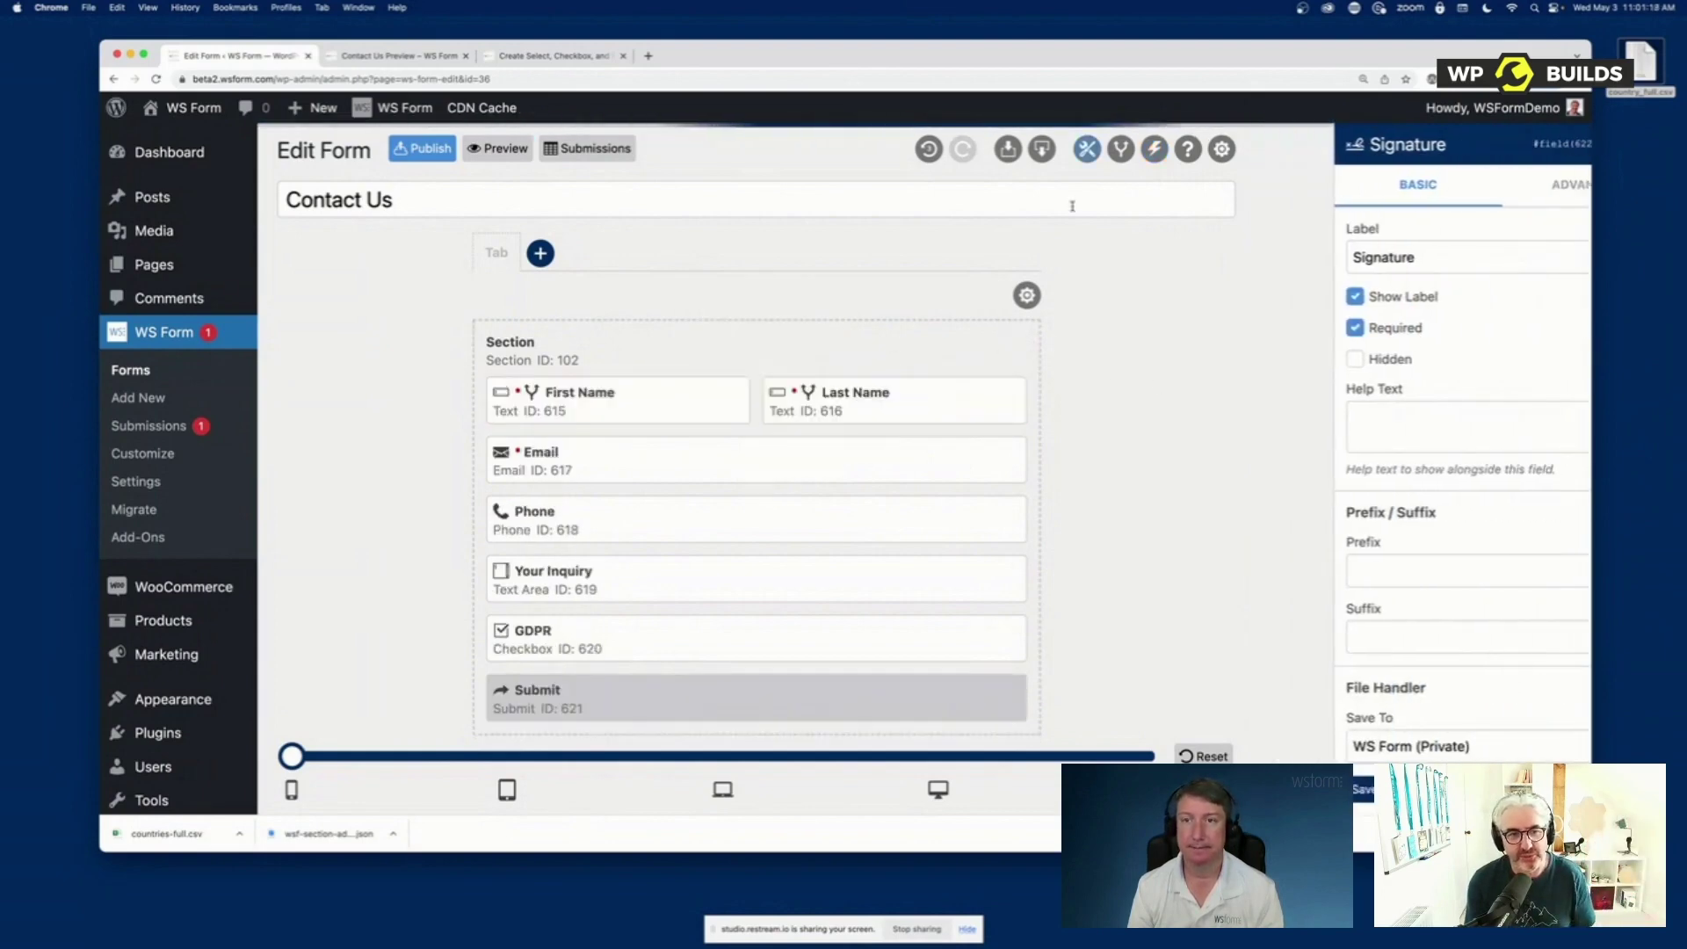
Remove the blank New Action row from the form's actions
{"action": "left_click", "coordinate": [1153, 149]}
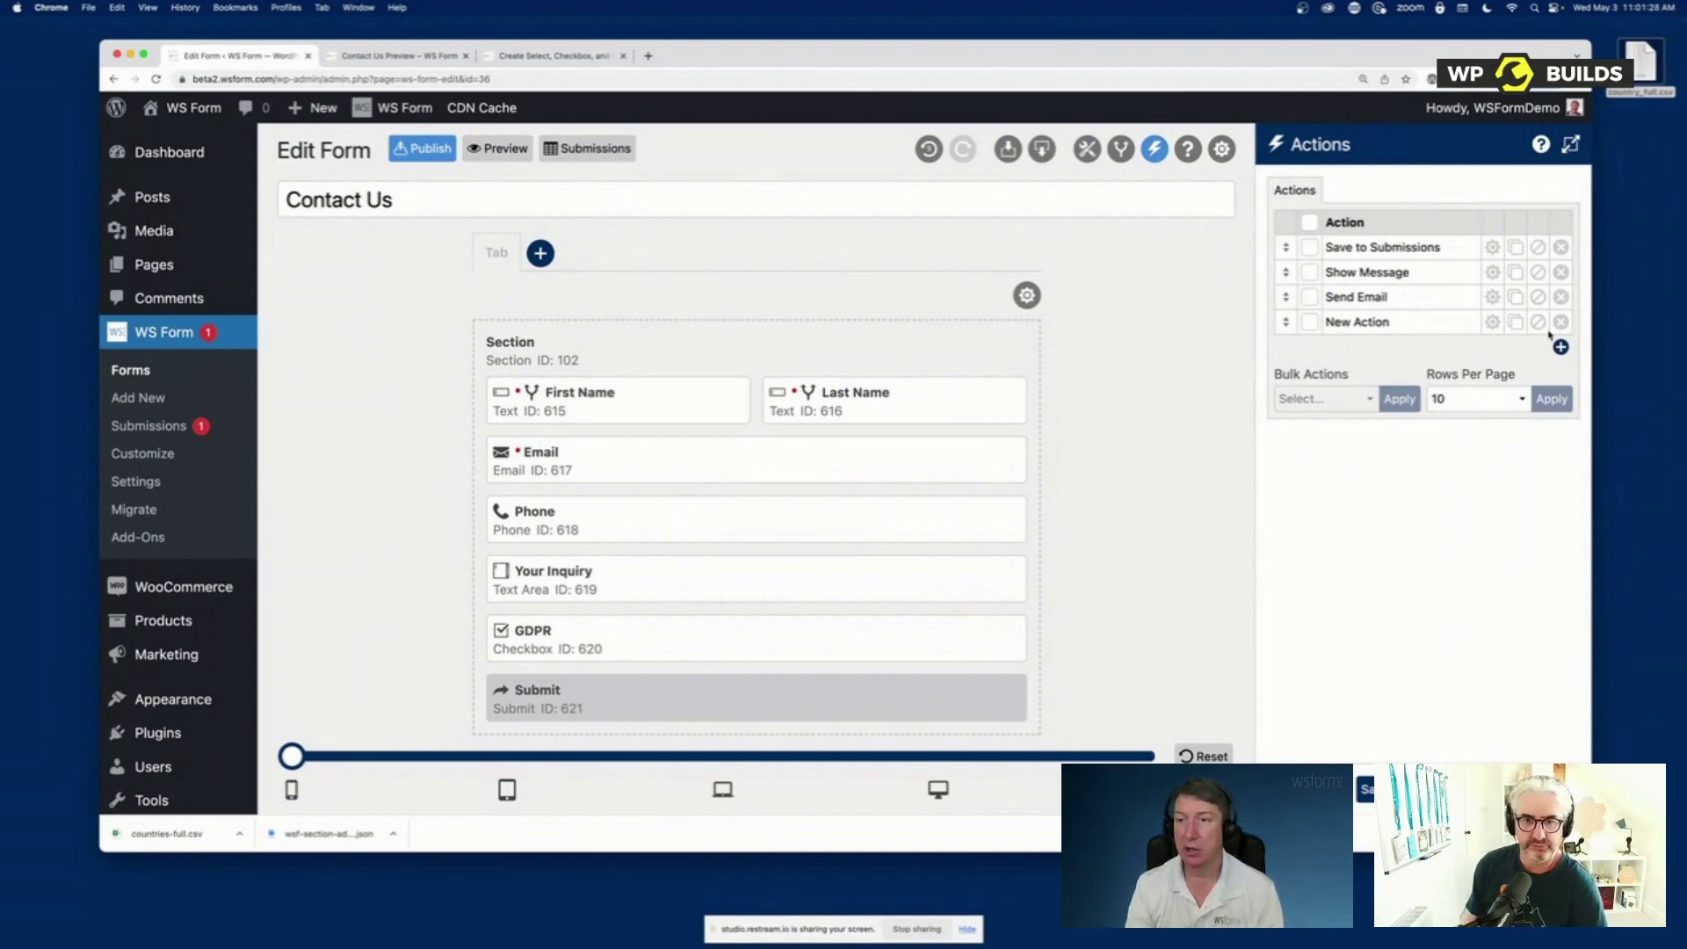
{"action": "left_click", "coordinate": [1551, 329]}
{"action": "left_click", "coordinate": [1572, 321]}
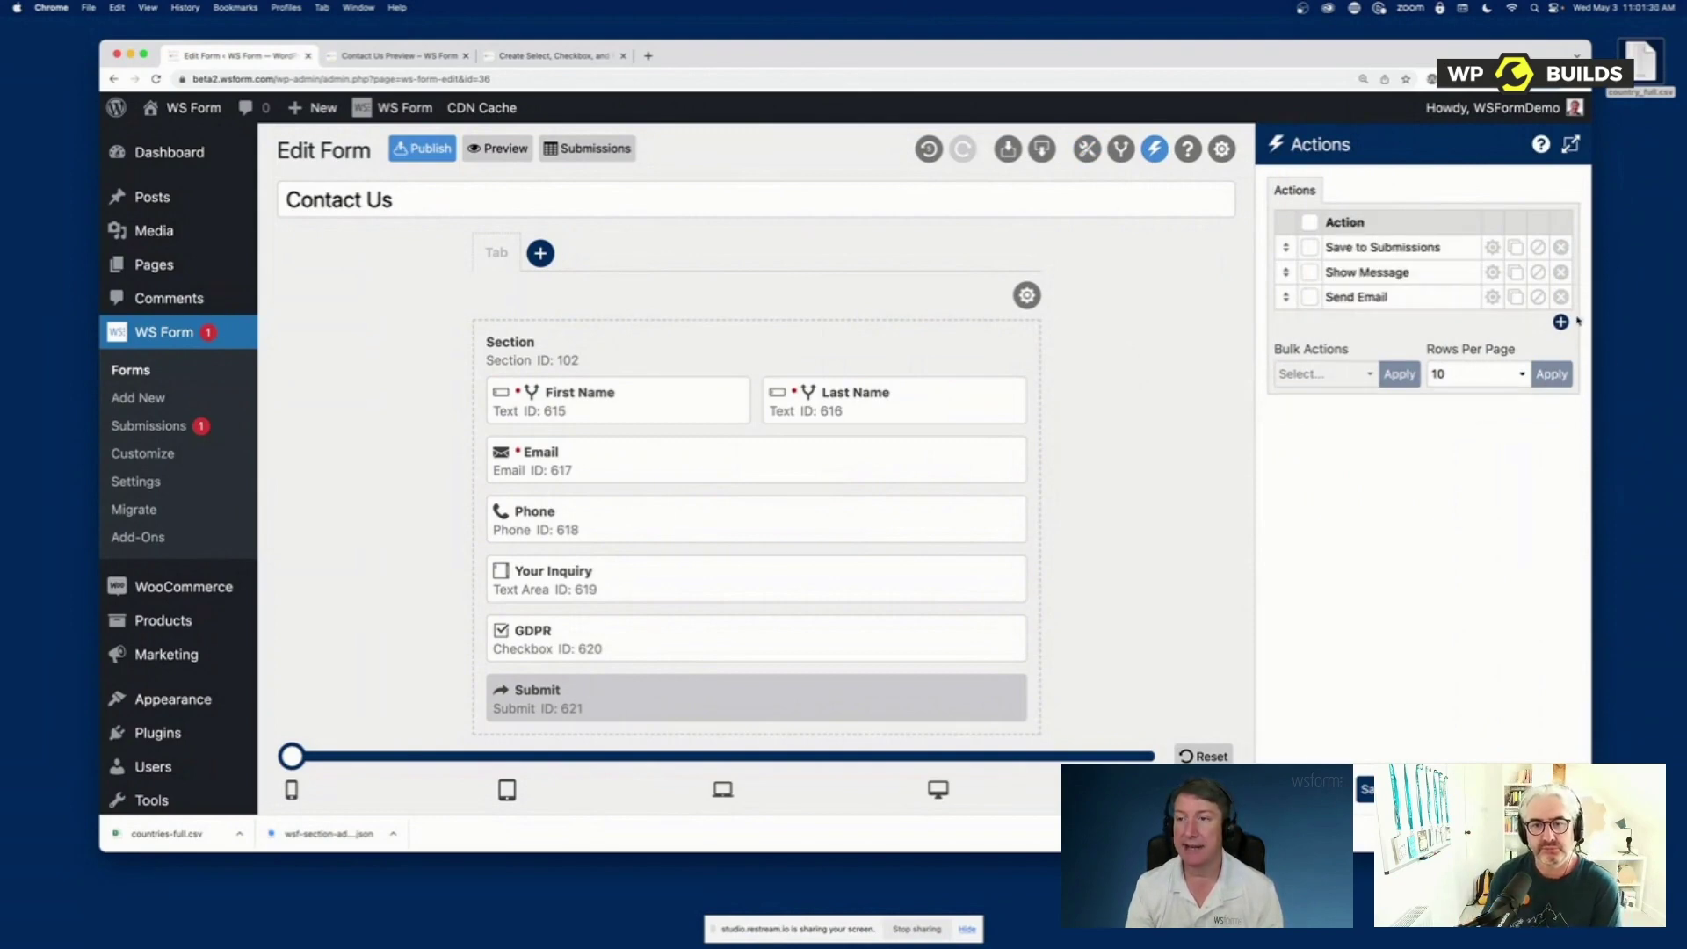
Add an Add to Mailchimp action to the form and set its Mailchimp list to Newsletter Sign Up
{"action": "left_click", "coordinate": [1374, 386]}
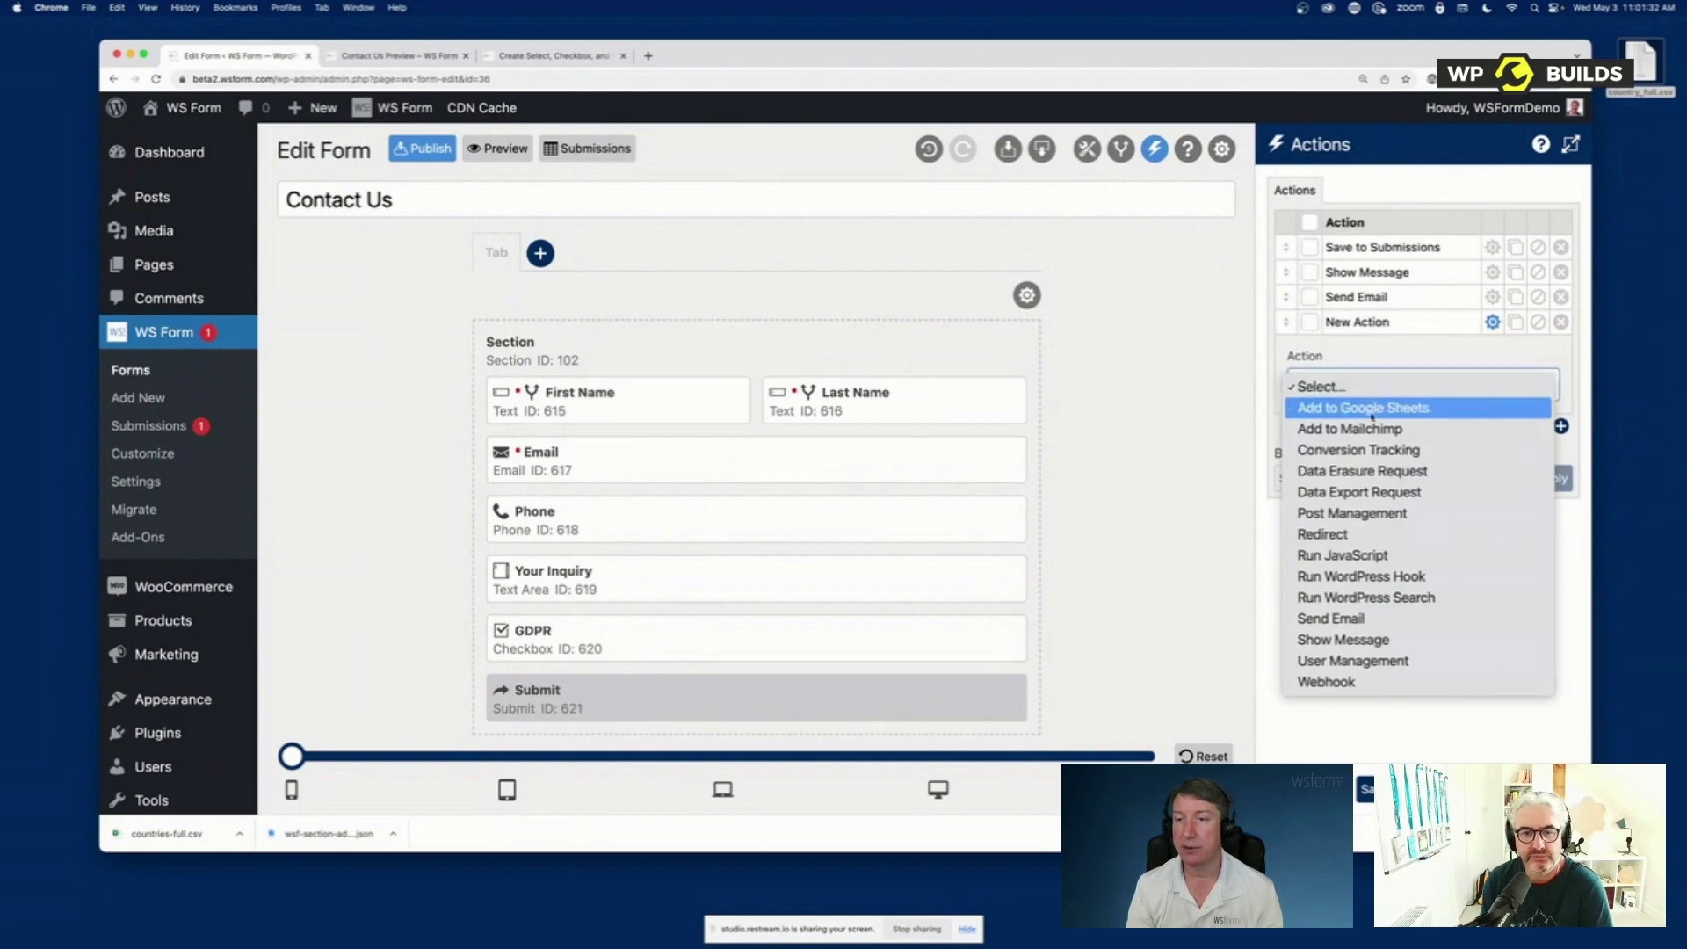
{"action": "left_click", "coordinate": [1370, 429]}
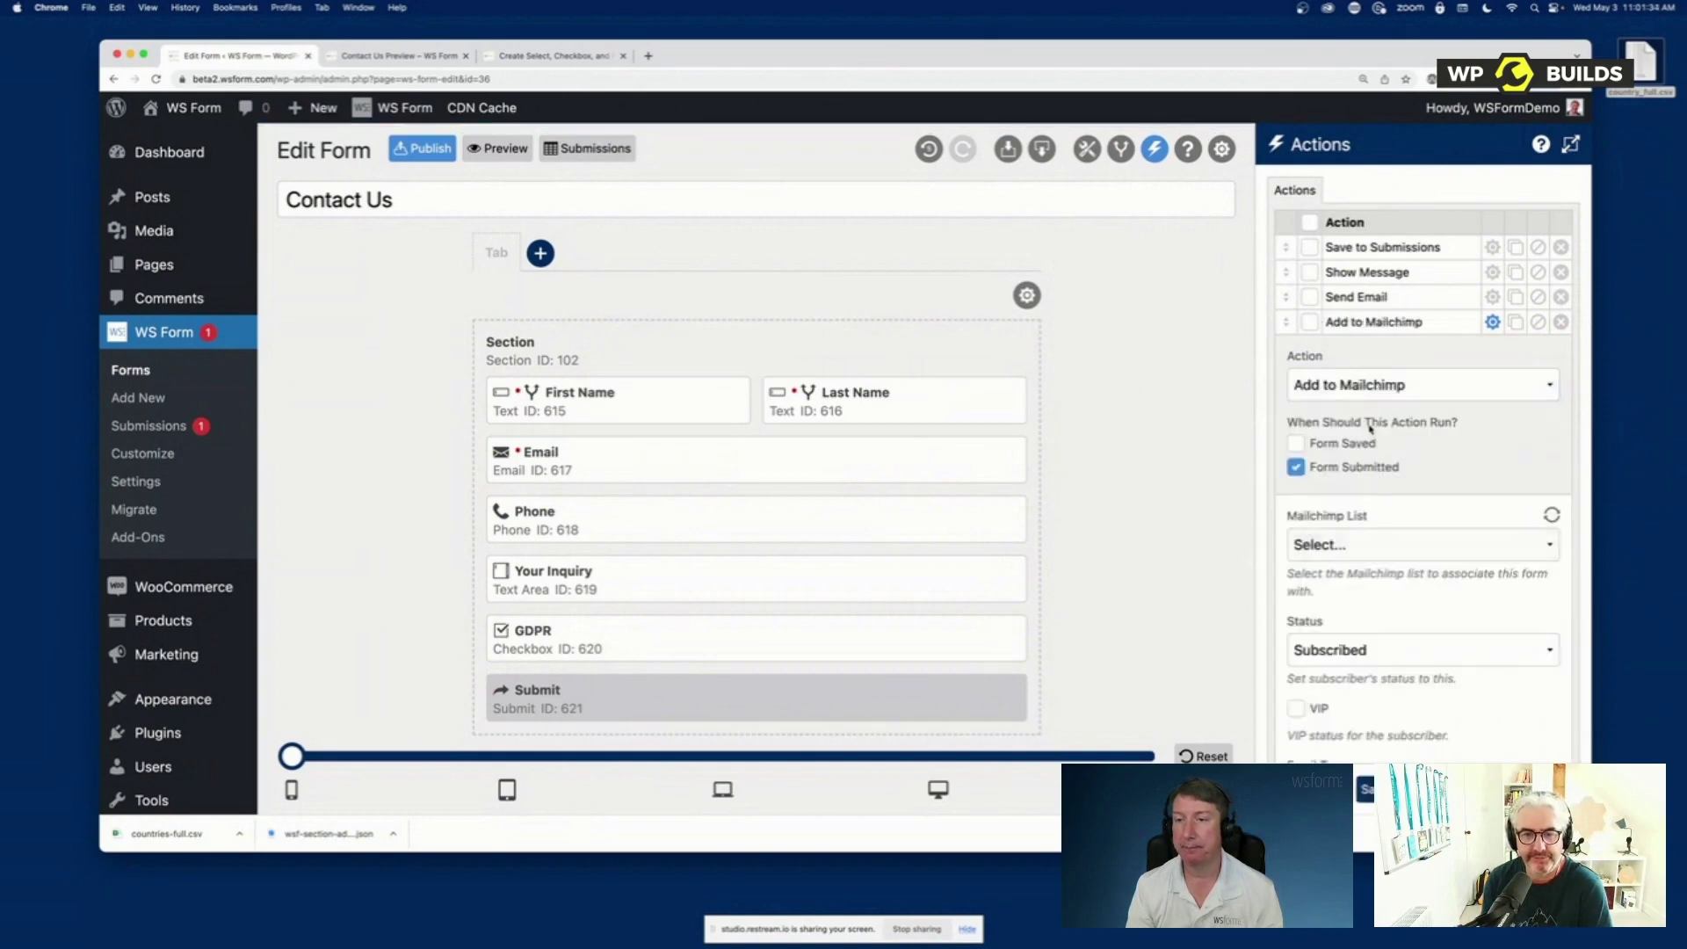
{"action": "left_click", "coordinate": [1379, 543]}
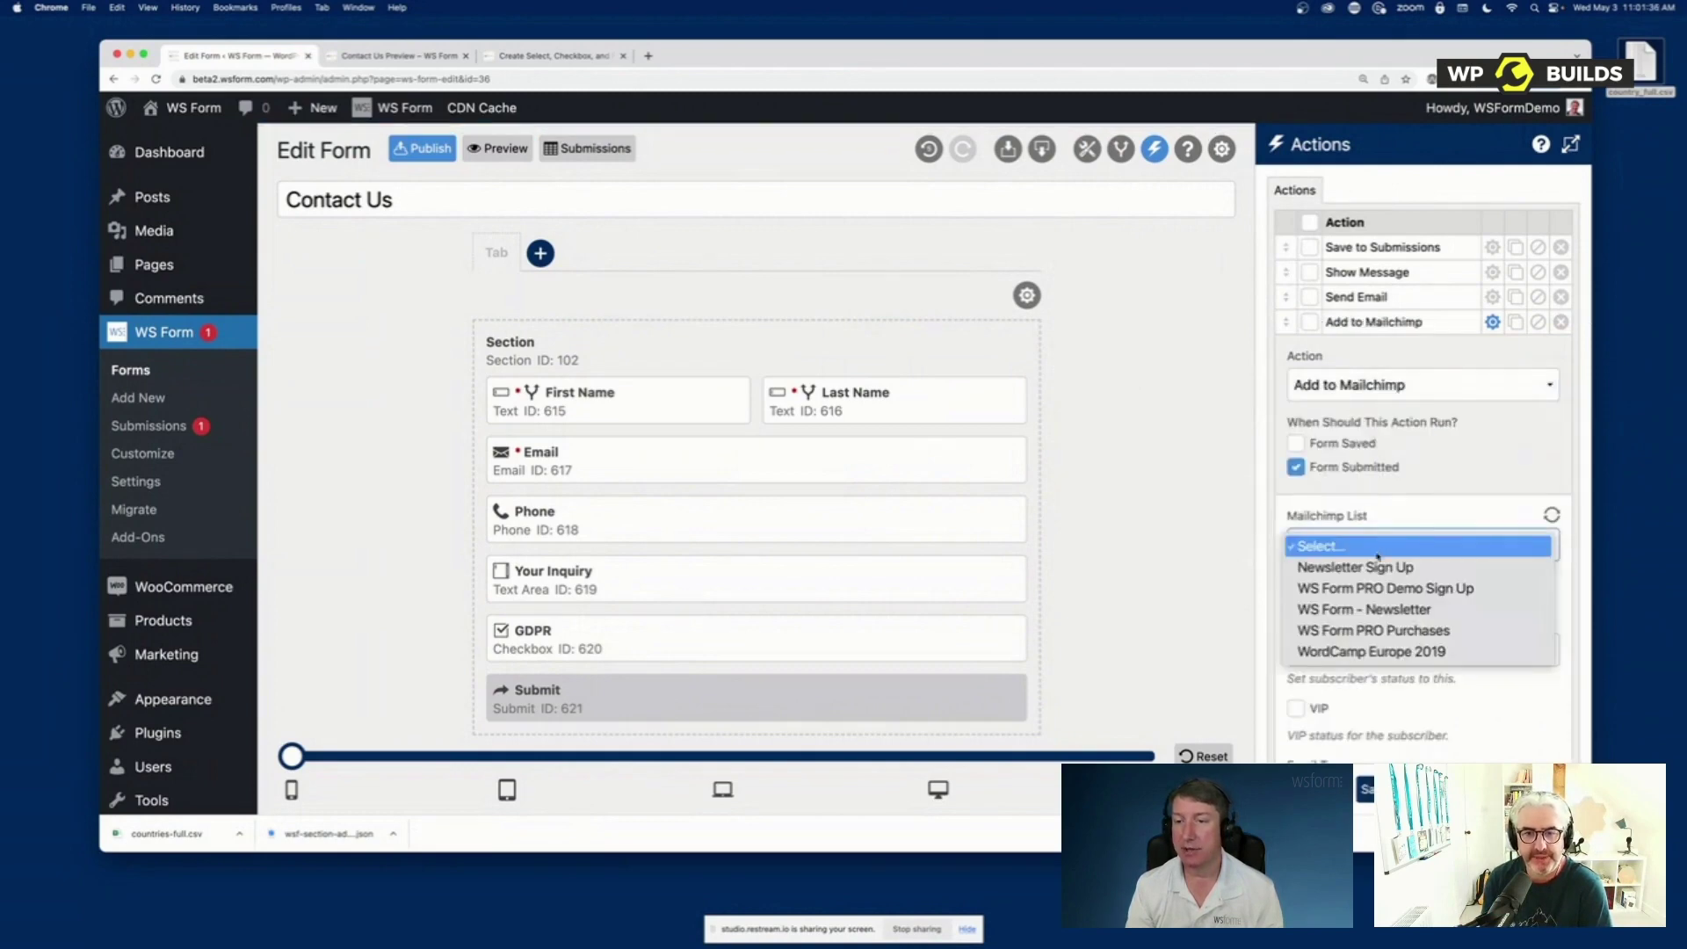
{"action": "left_click", "coordinate": [1375, 567]}
Add a field mapping in the Mailchimp action from the First Name form field to Mailchimp's First Name field
{"action": "scroll", "coordinate": [1421, 577], "scroll_direction": "down", "scroll_amount": 8}
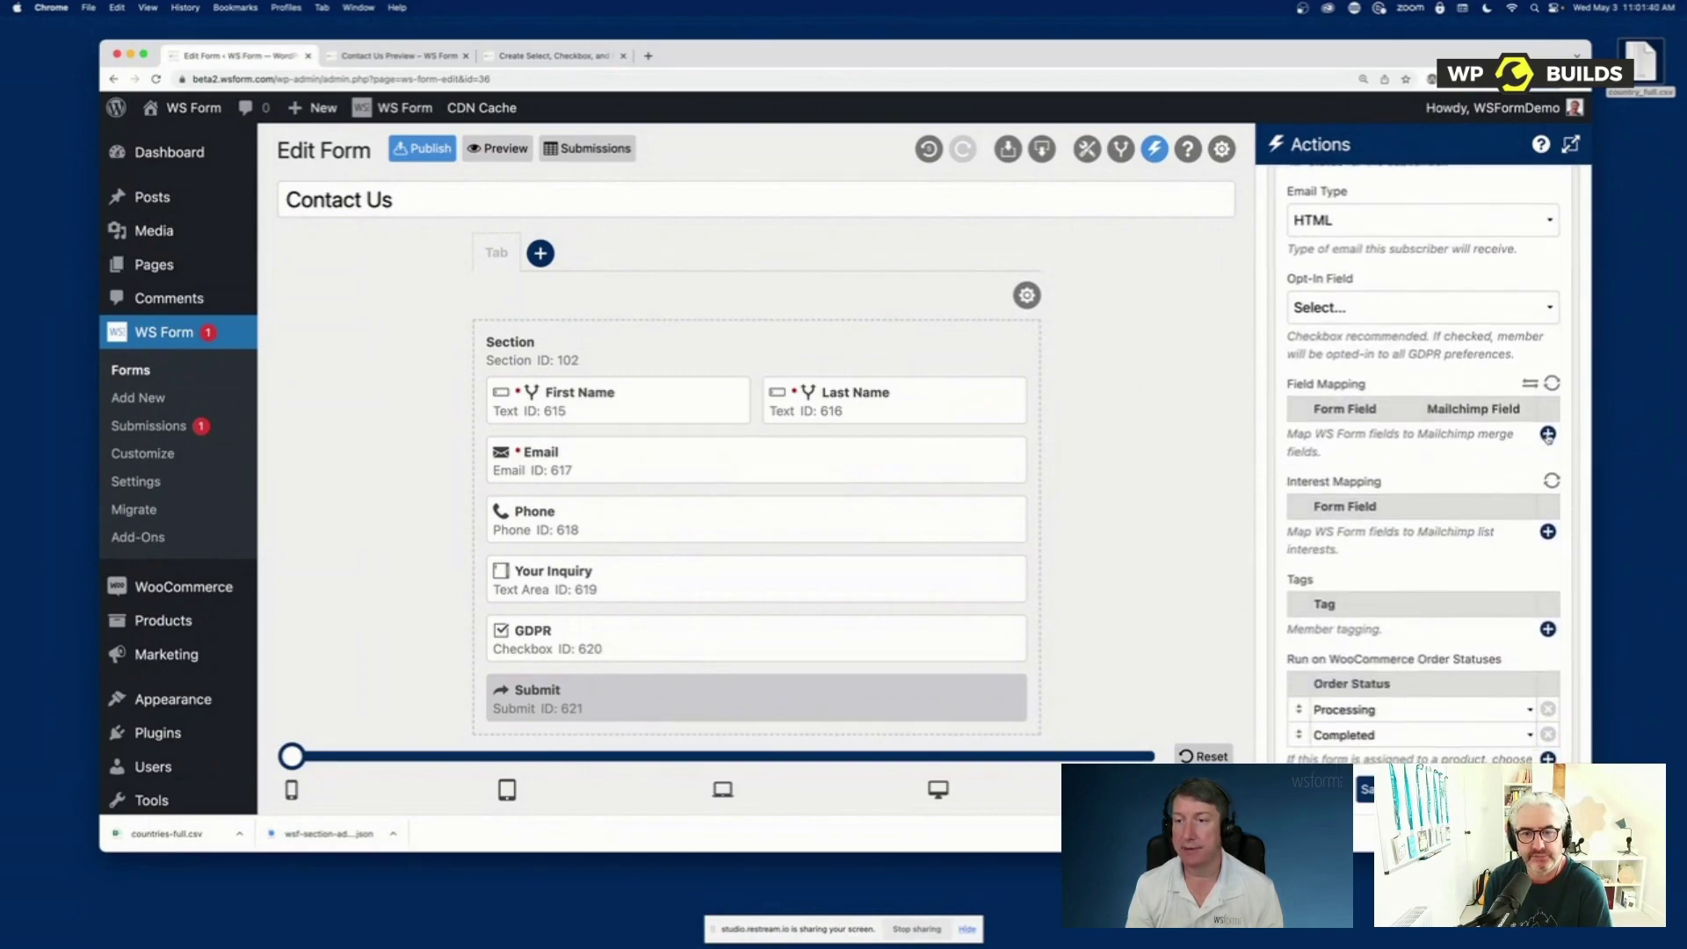
{"action": "left_click", "coordinate": [1548, 433]}
{"action": "left_click", "coordinate": [1348, 436]}
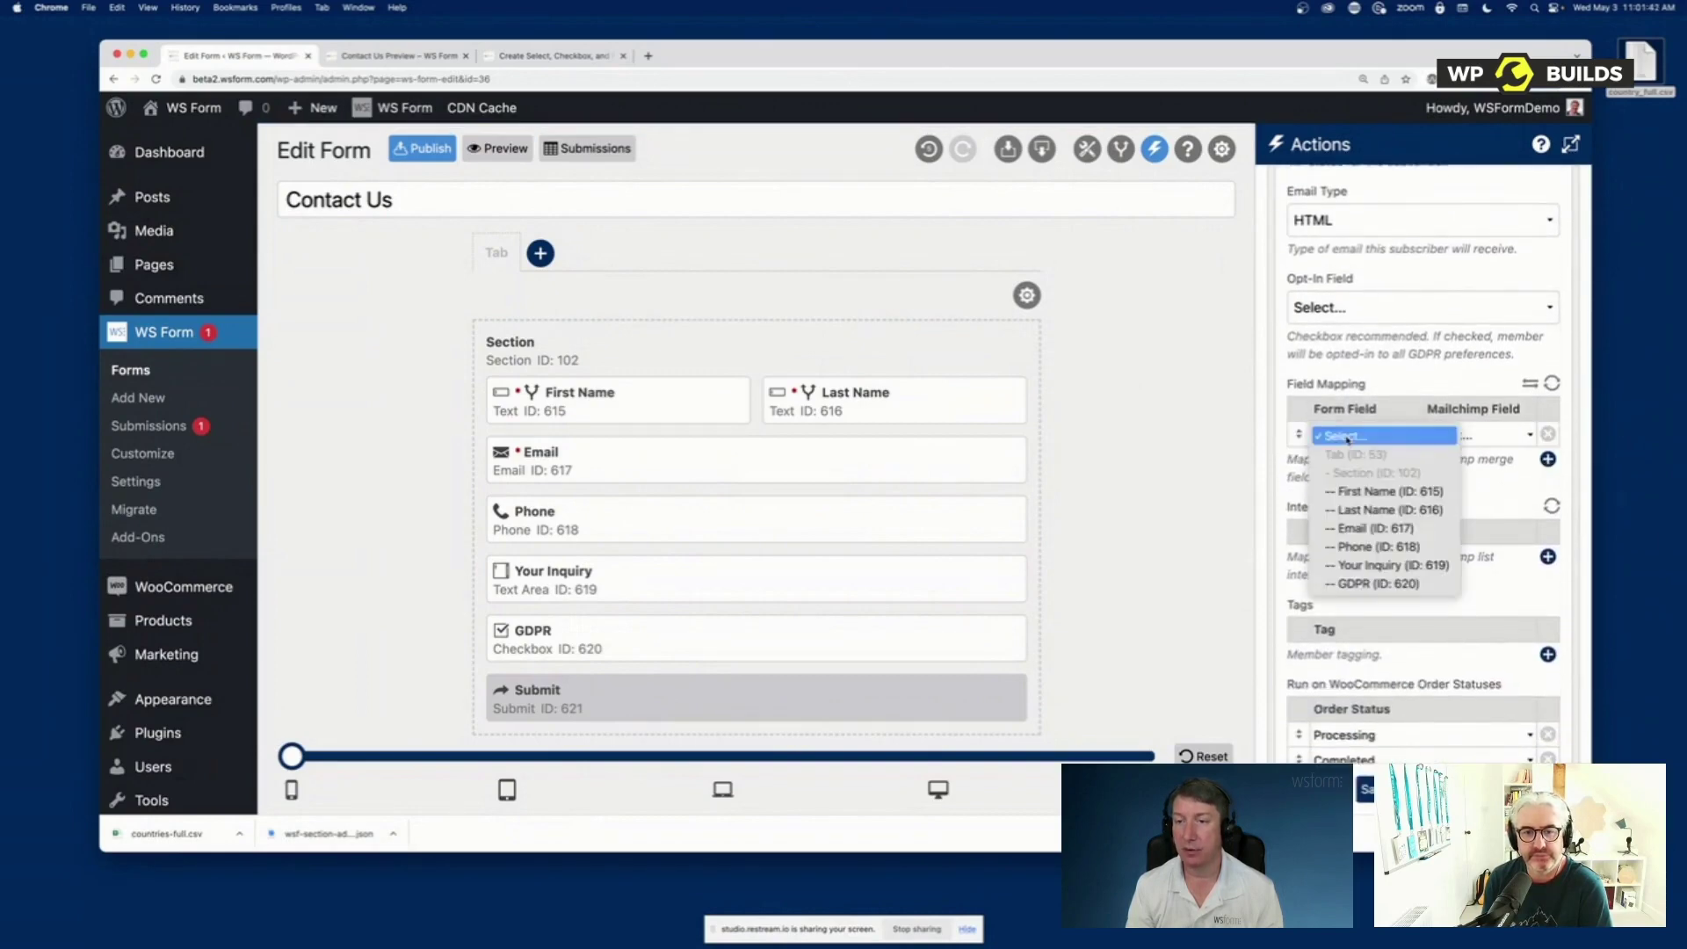
{"action": "left_click", "coordinate": [1359, 494]}
{"action": "left_click", "coordinate": [1461, 435]}
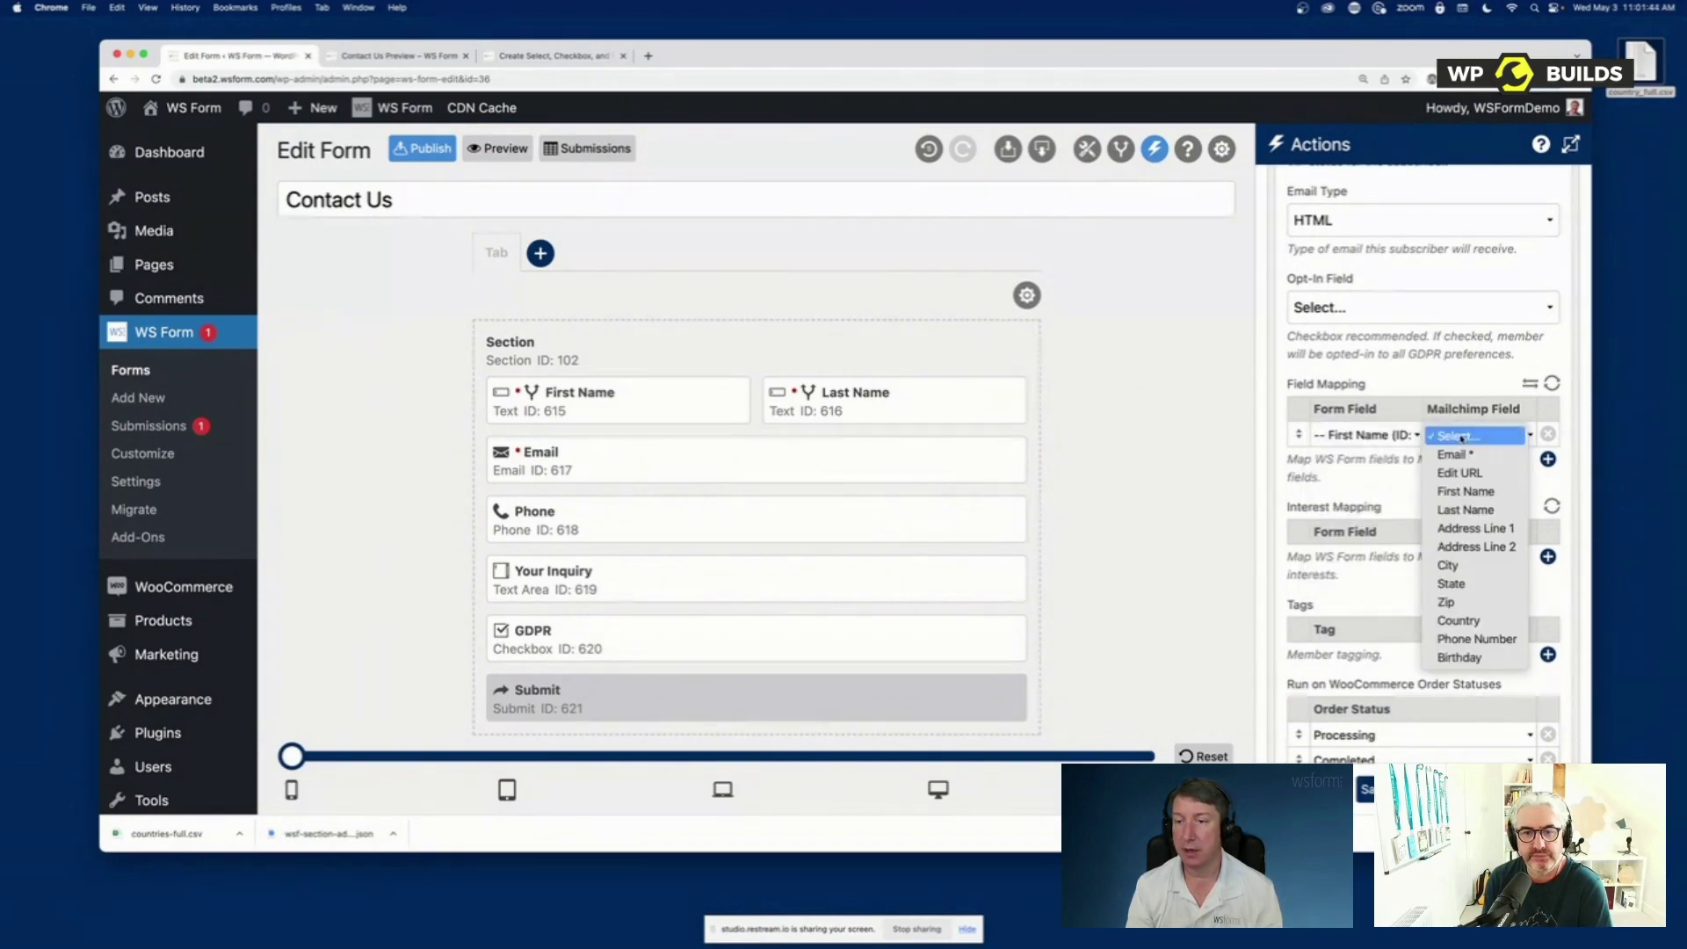
{"action": "left_click", "coordinate": [1459, 492]}
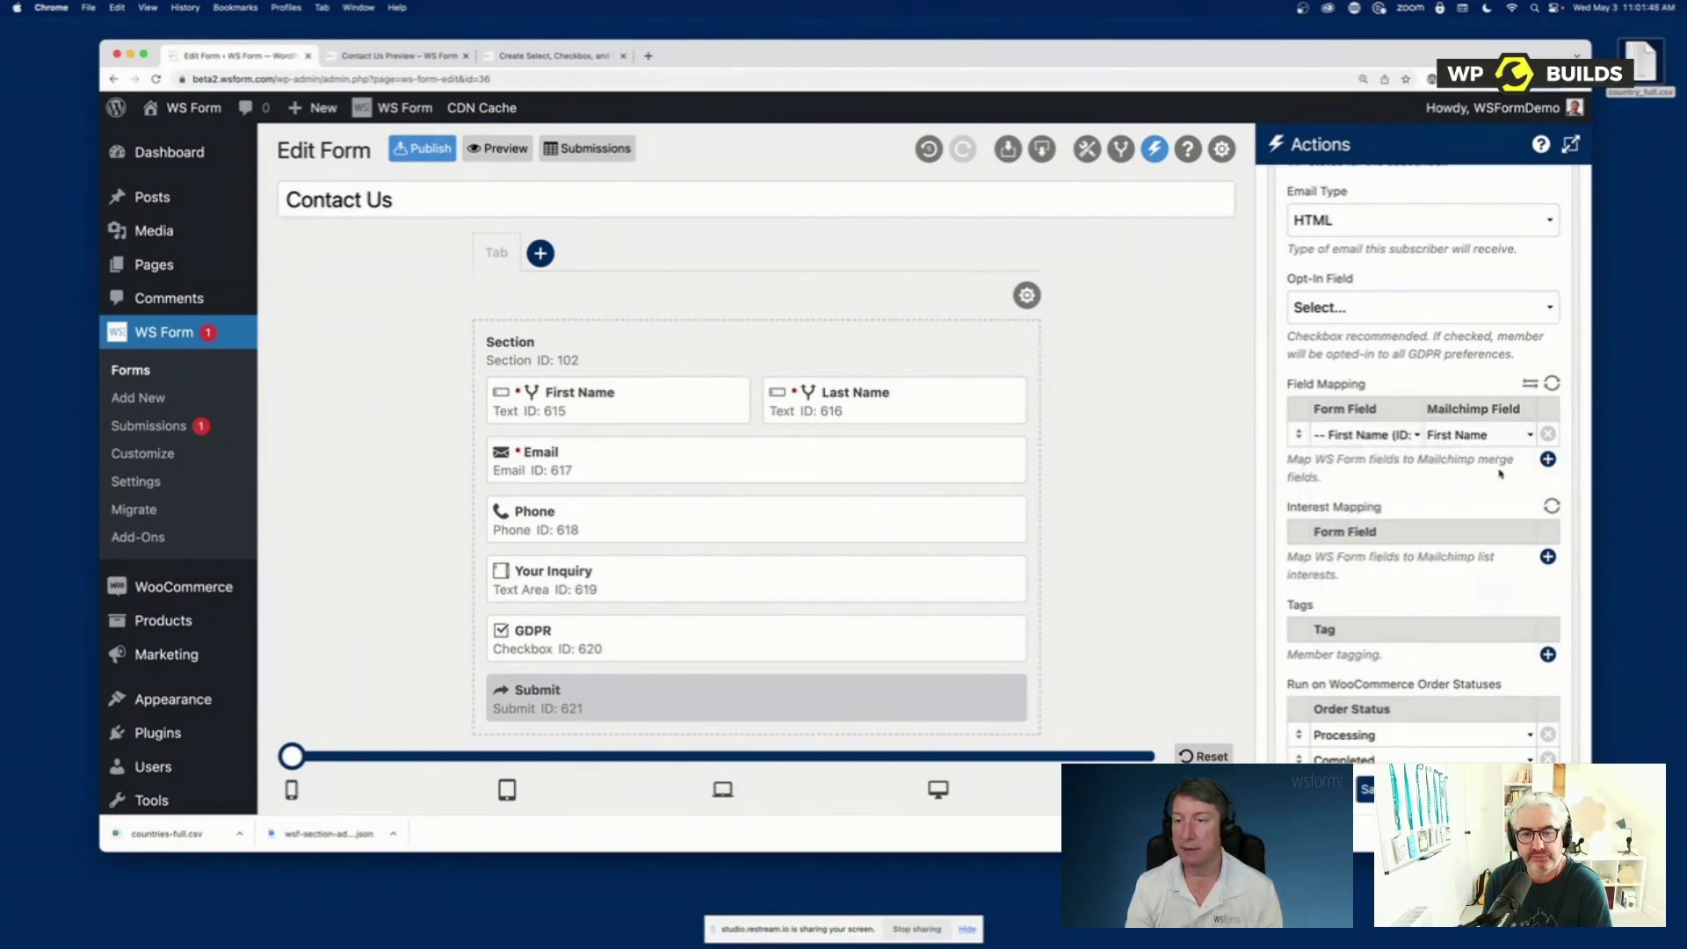
Add a field mapping in the Mailchimp action from the Last Name form field to Mailchimp's Last Name field
{"action": "left_click", "coordinate": [1548, 460]}
{"action": "left_click", "coordinate": [1362, 462]}
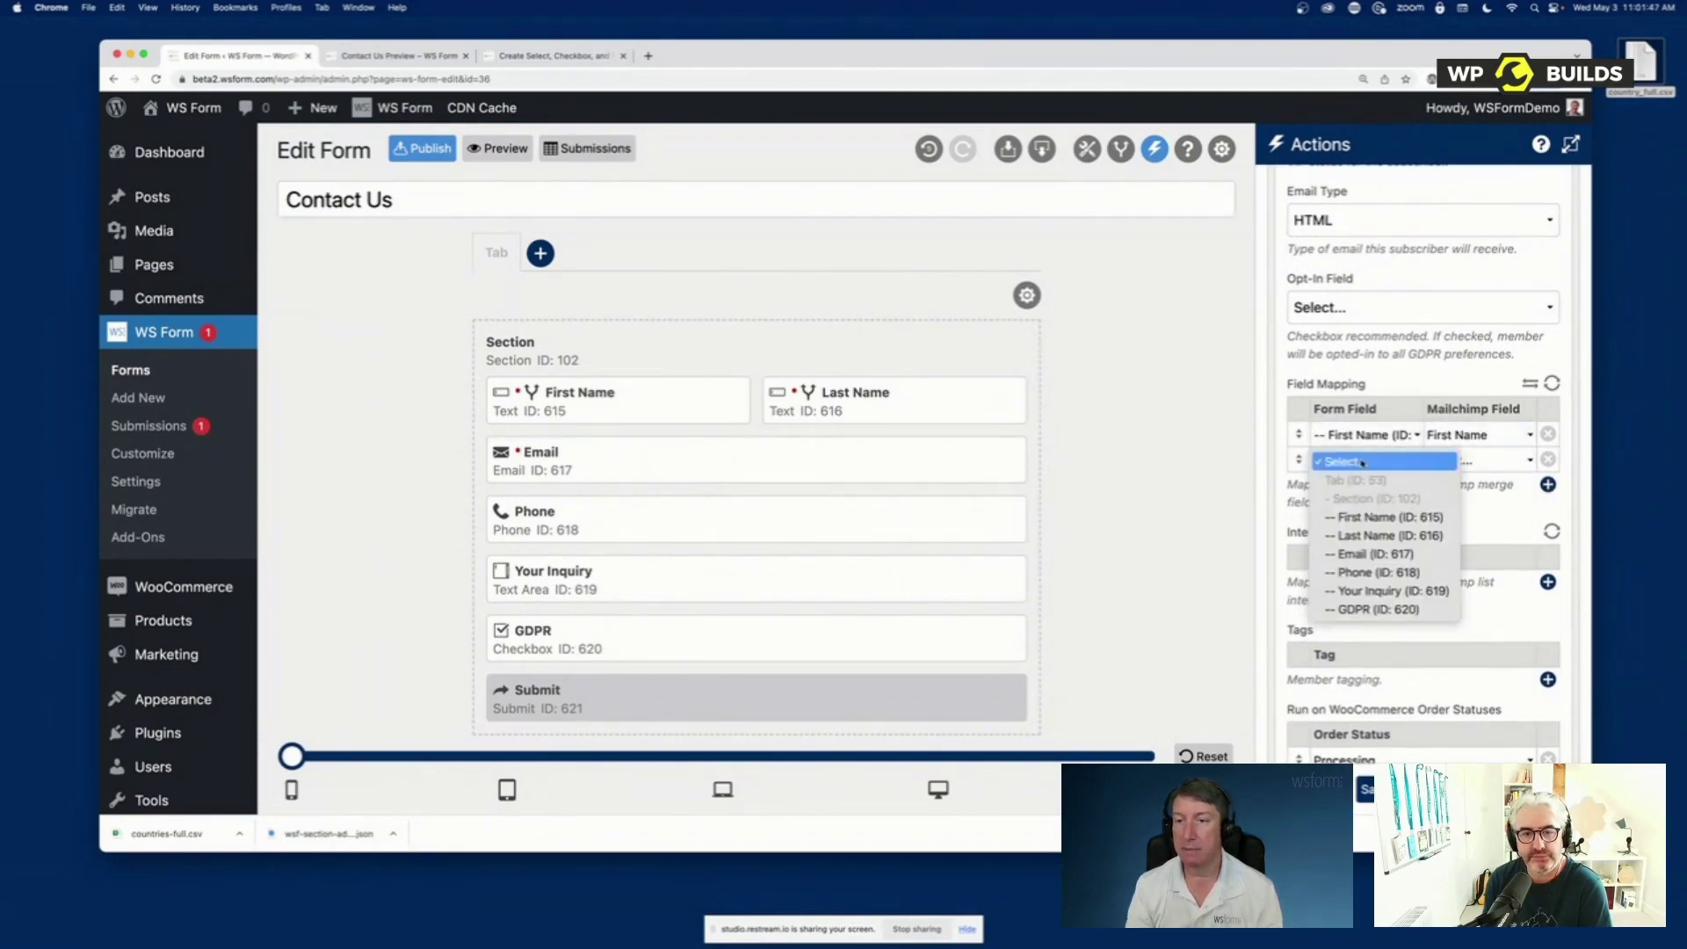
{"action": "left_click", "coordinate": [1368, 534]}
{"action": "left_click", "coordinate": [1484, 460]}
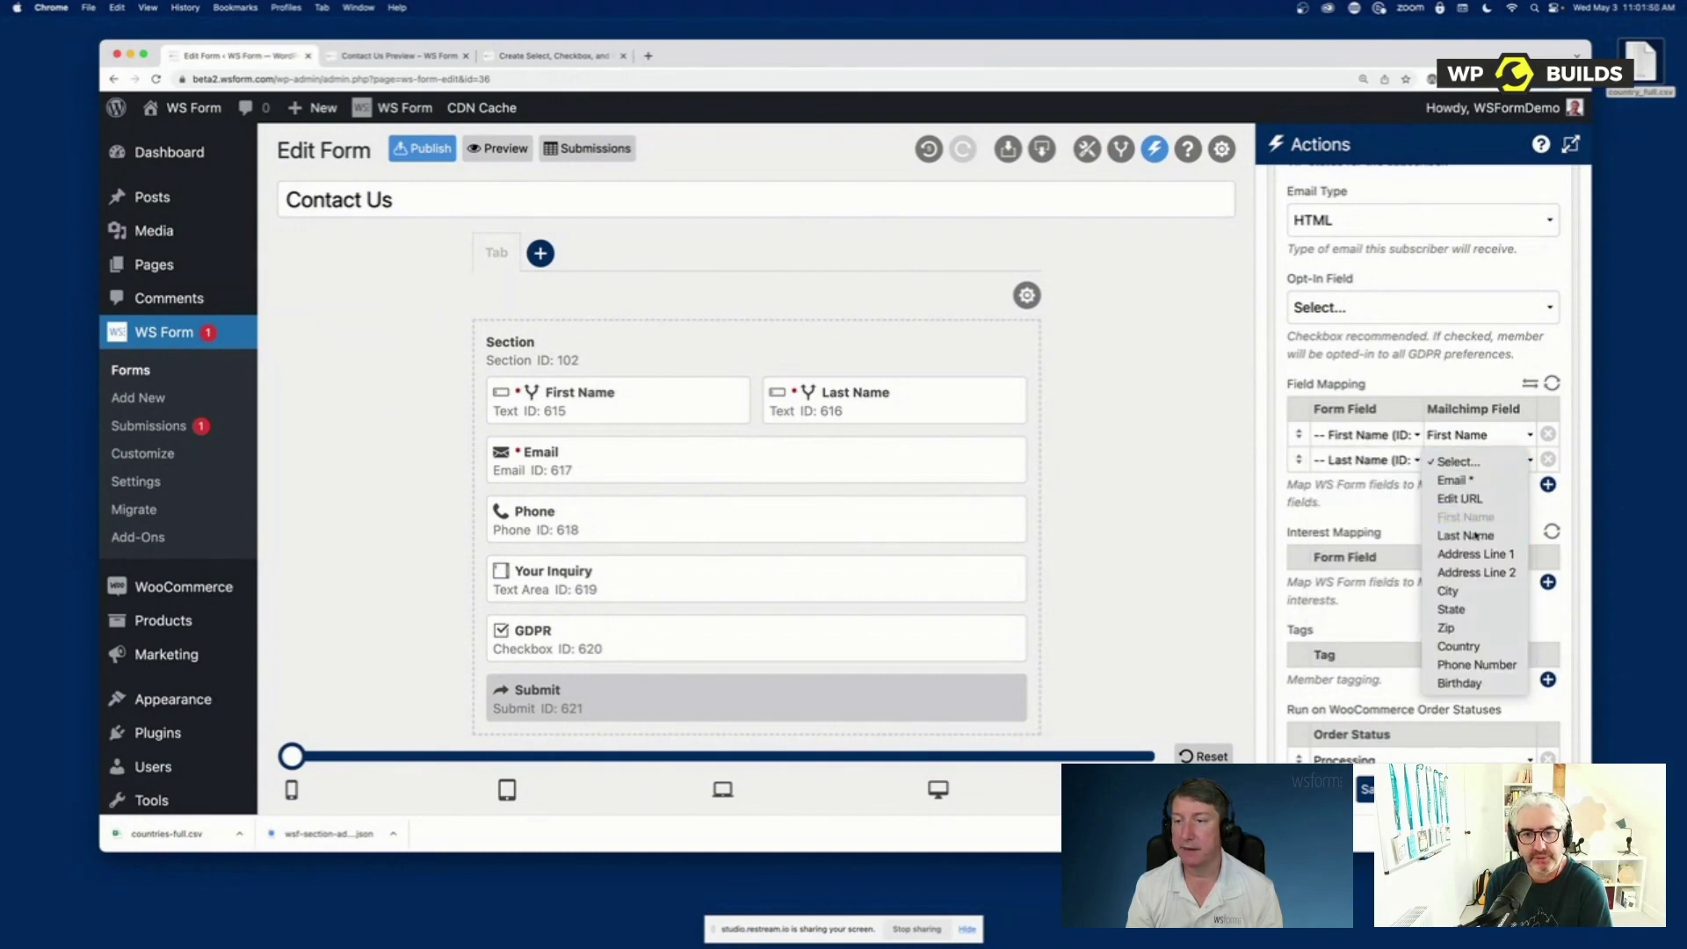
{"action": "left_click", "coordinate": [1475, 535]}
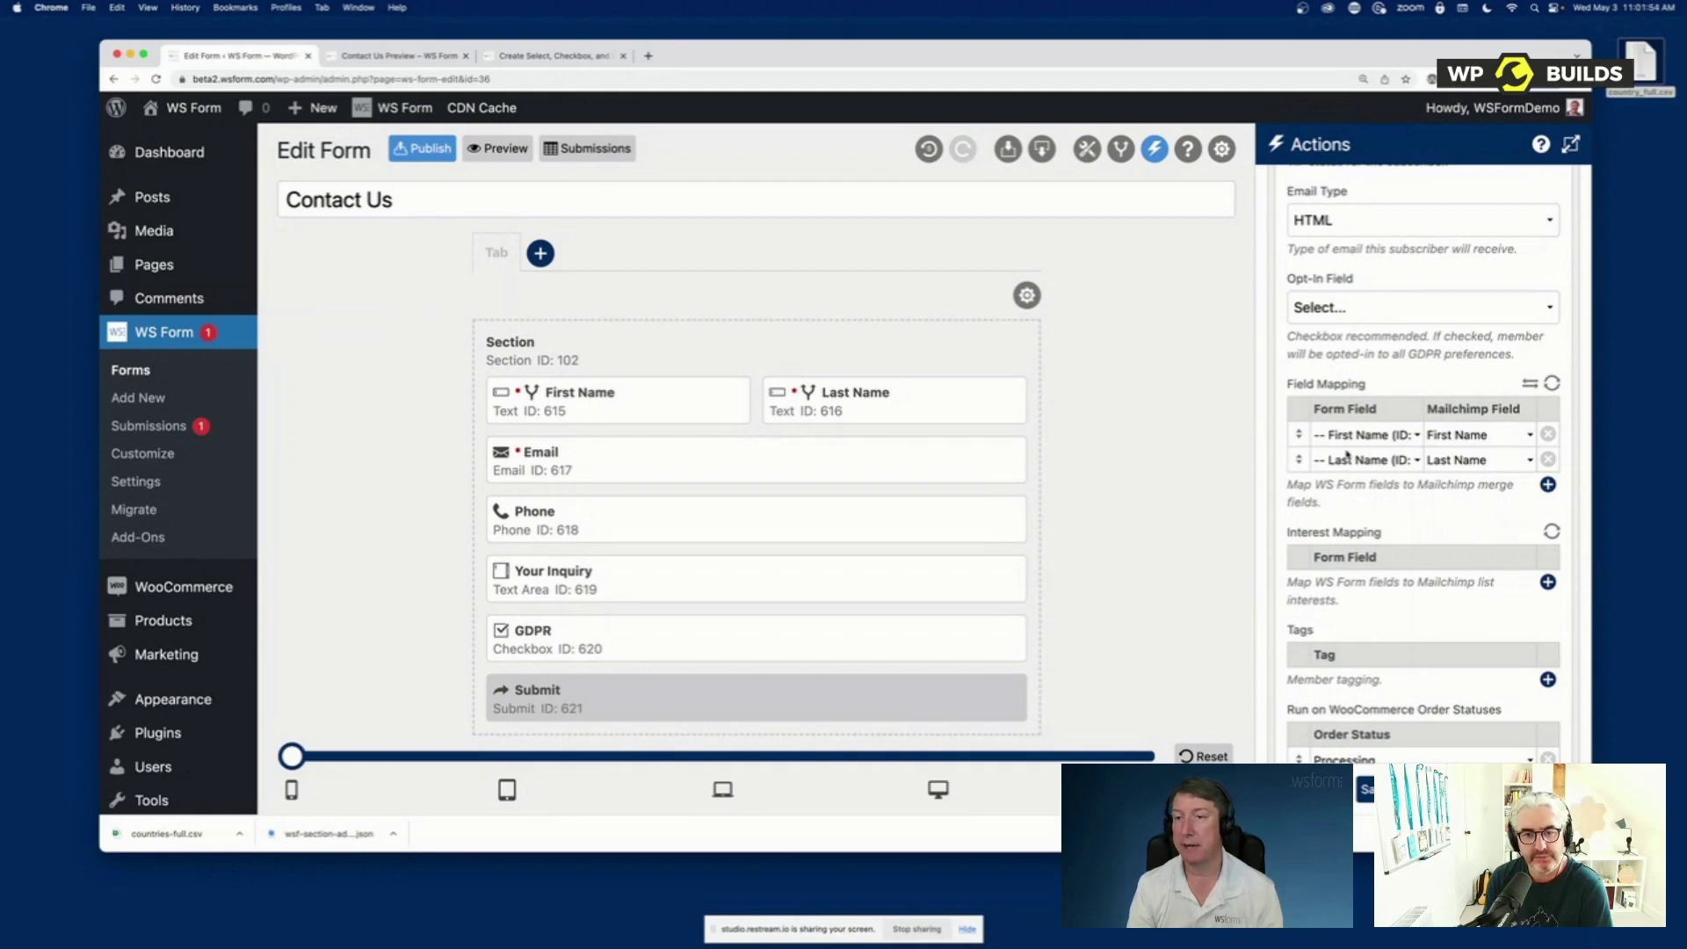
Auto-map the form fields to the Mailchimp fields, and collapse the Mailchimp action's settings
{"action": "left_click", "coordinate": [1530, 385]}
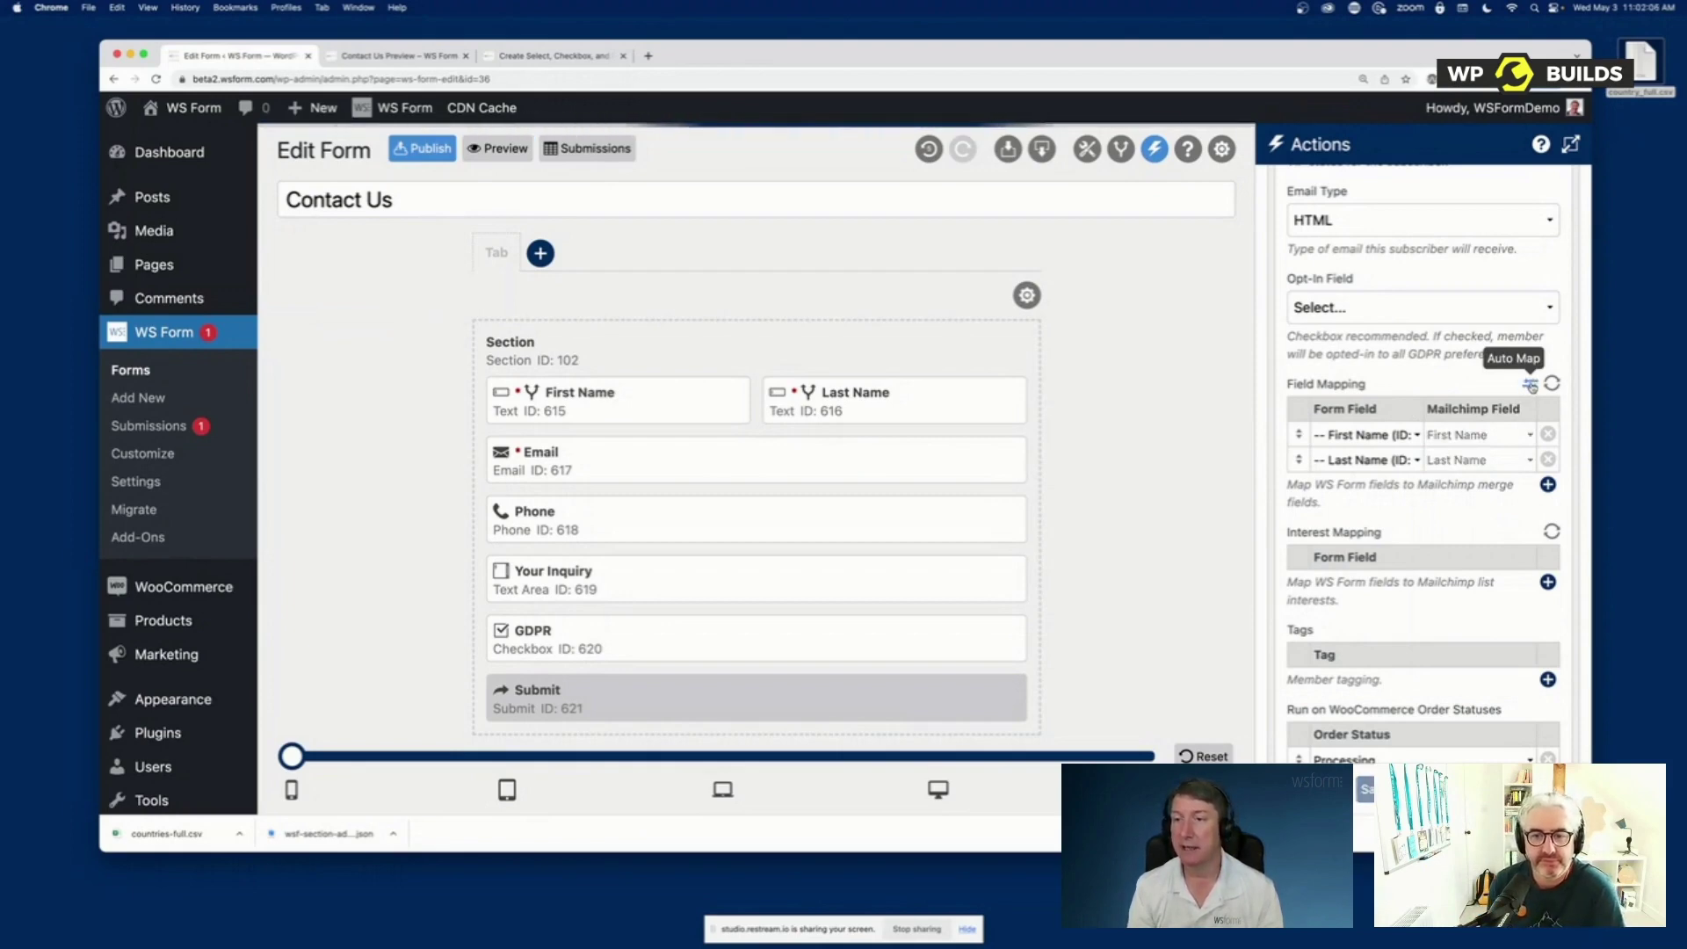
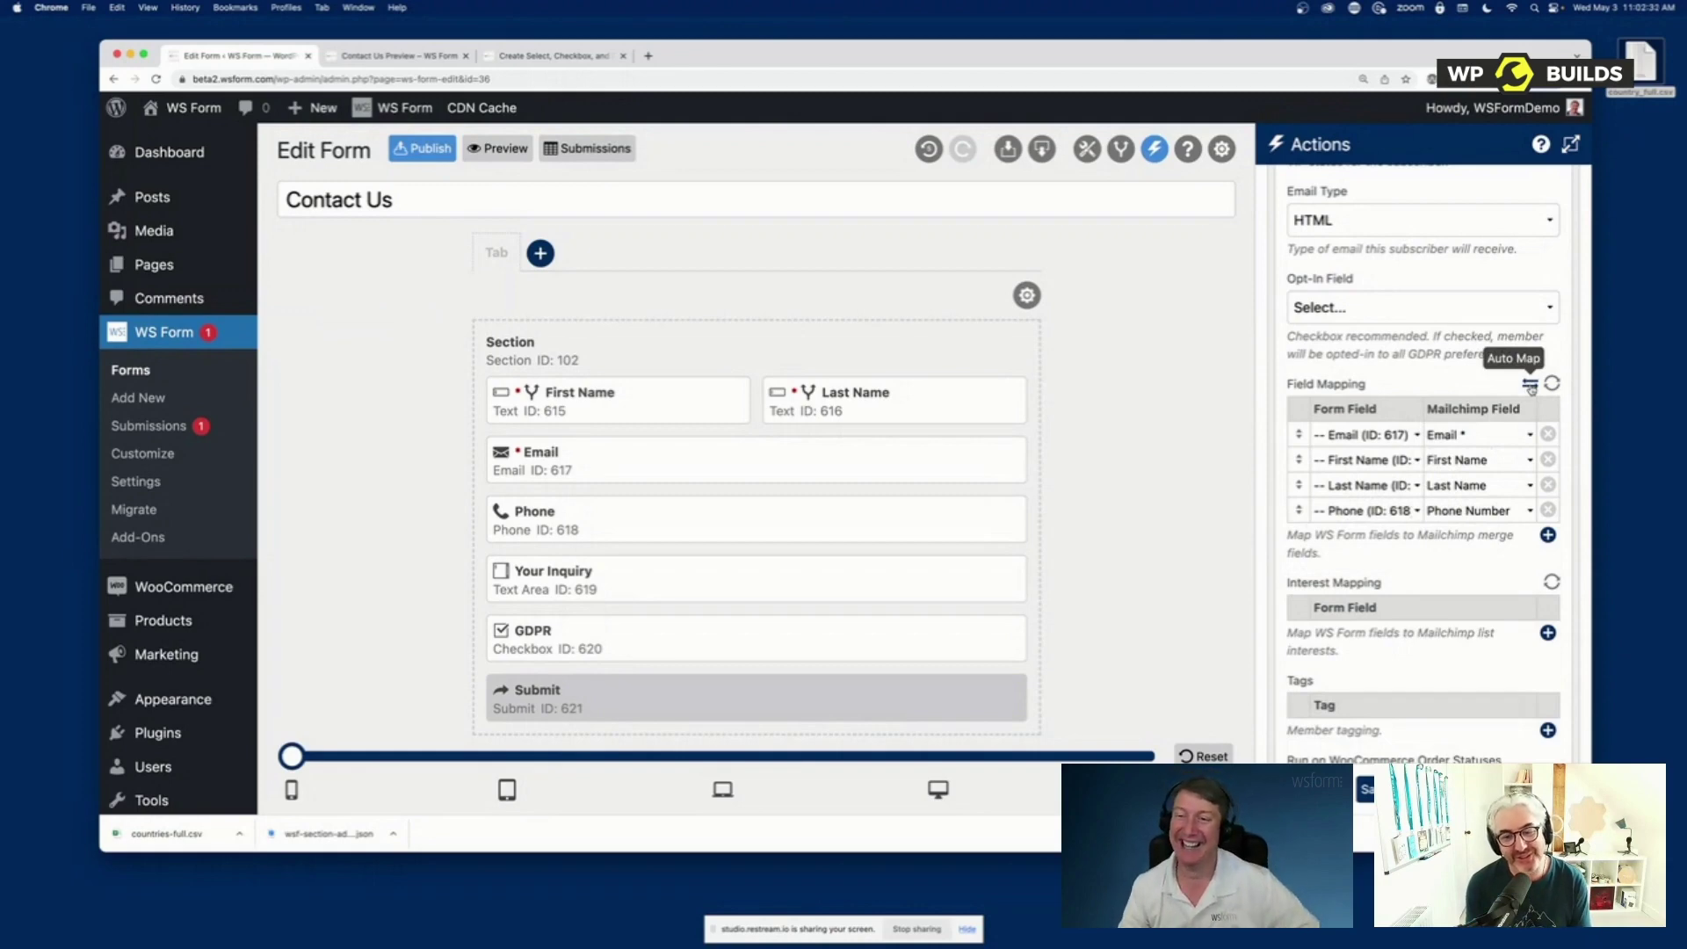
{"action": "left_click", "coordinate": [1530, 387]}
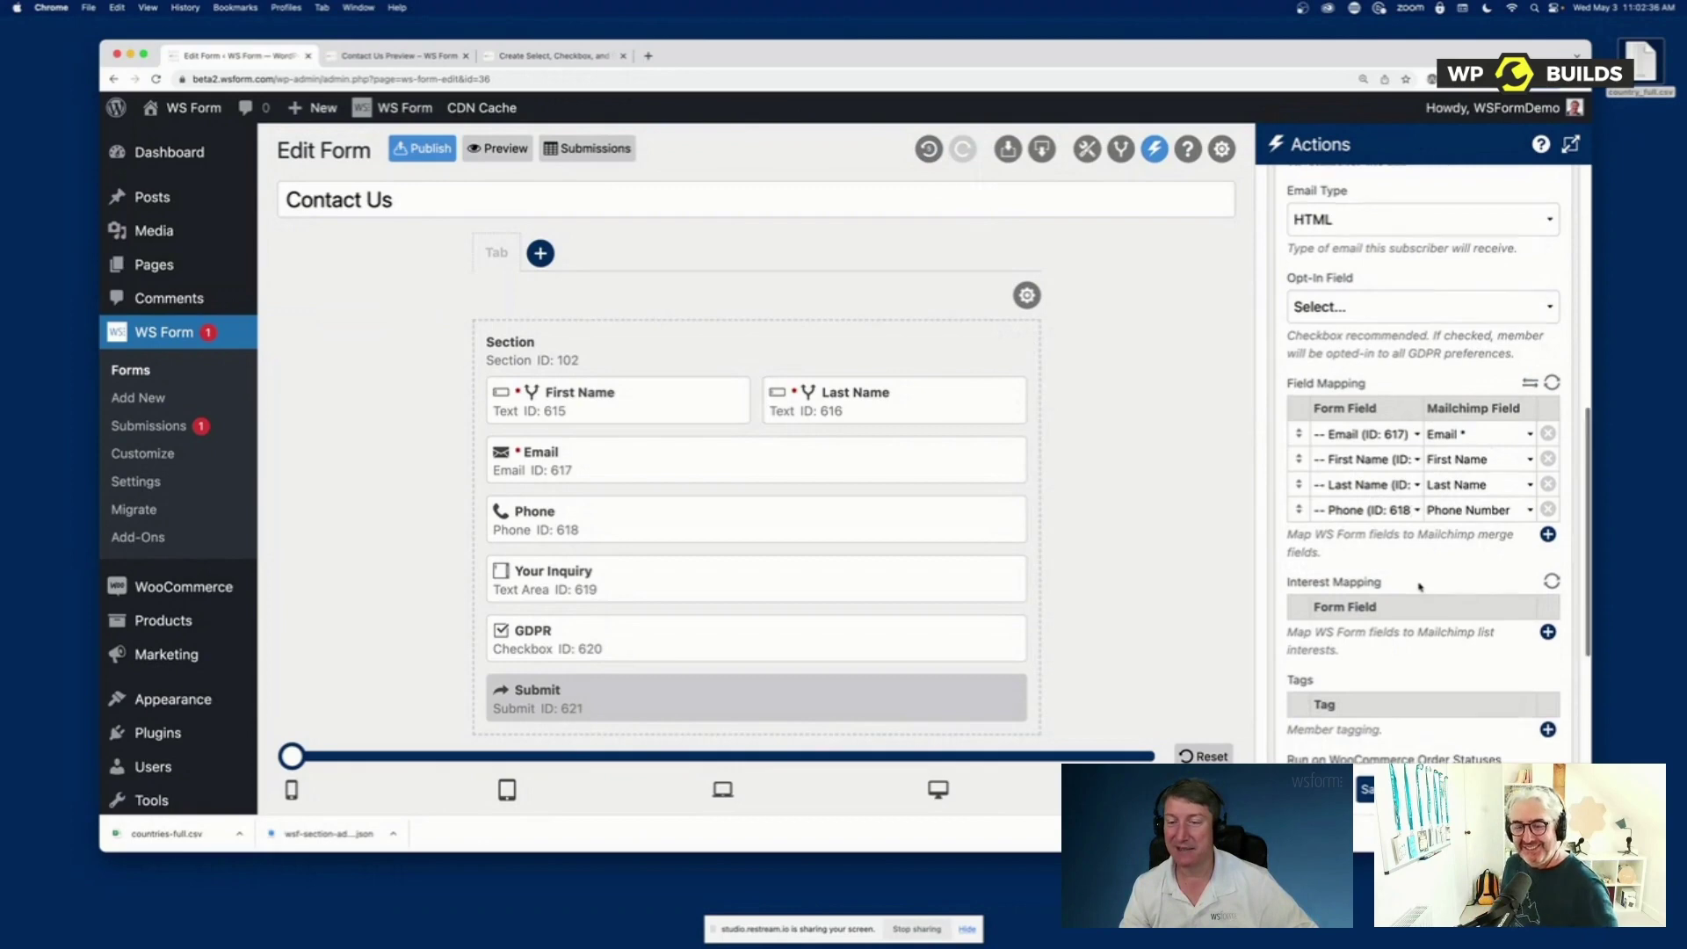
{"action": "scroll", "coordinate": [1416, 583], "scroll_direction": "down", "scroll_amount": 3}
{"action": "scroll", "coordinate": [1417, 584], "scroll_direction": "up", "scroll_amount": 5}
{"action": "scroll", "coordinate": [1418, 587], "scroll_direction": "up", "scroll_amount": 5}
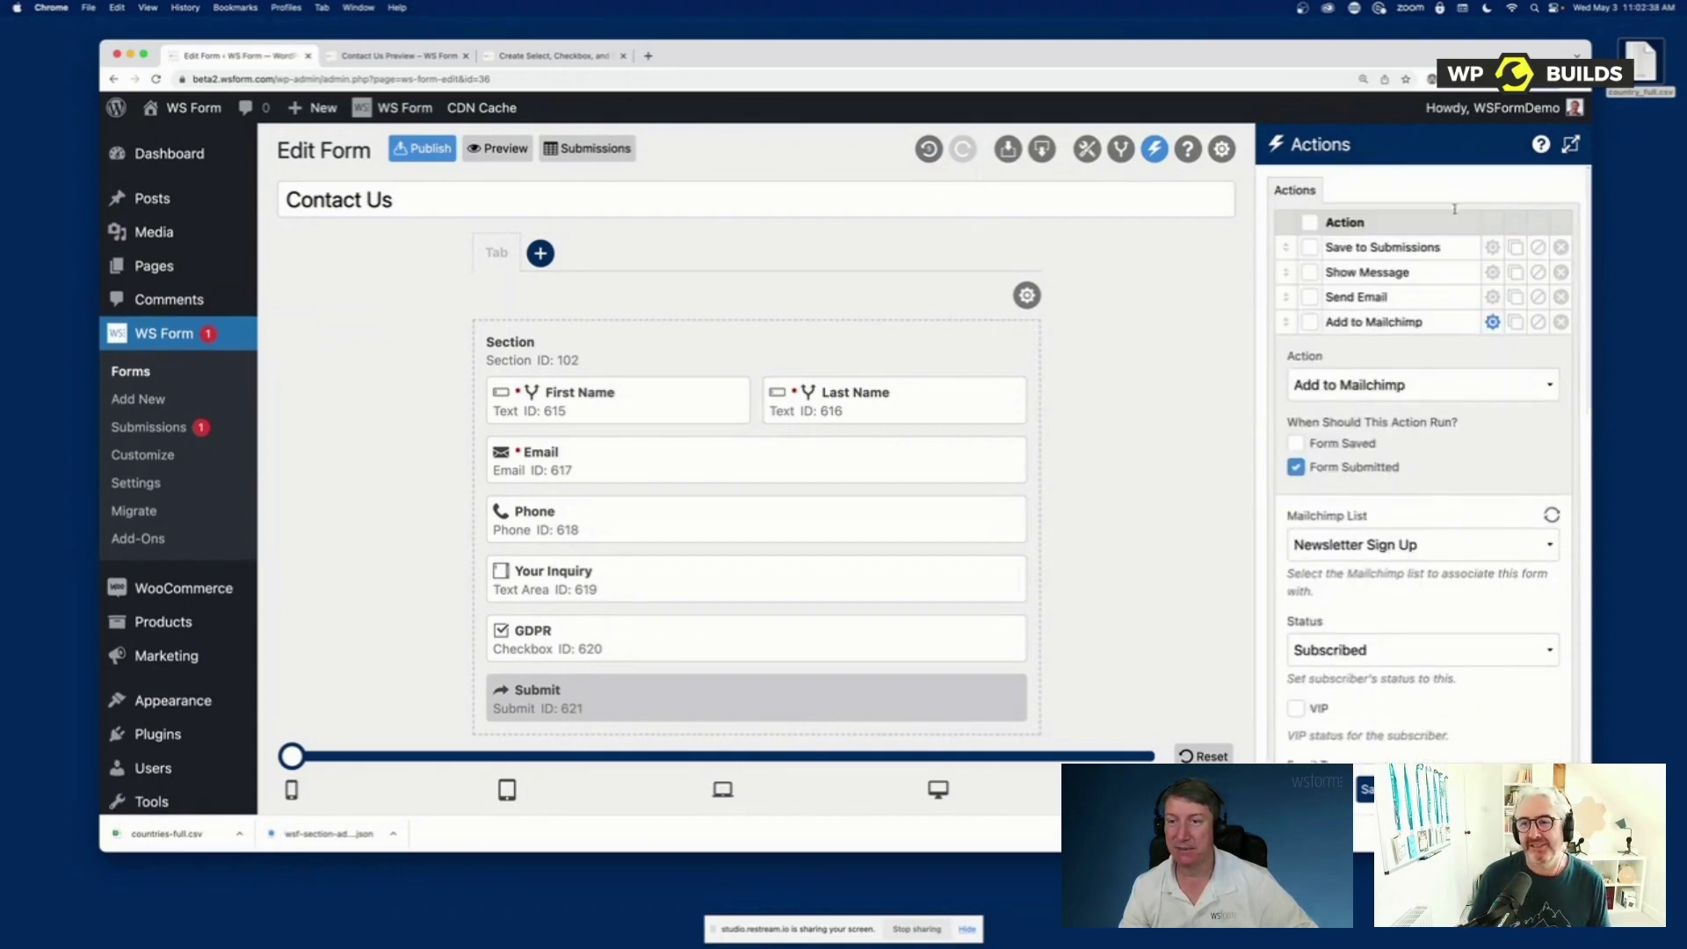
{"action": "left_click", "coordinate": [1490, 322]}
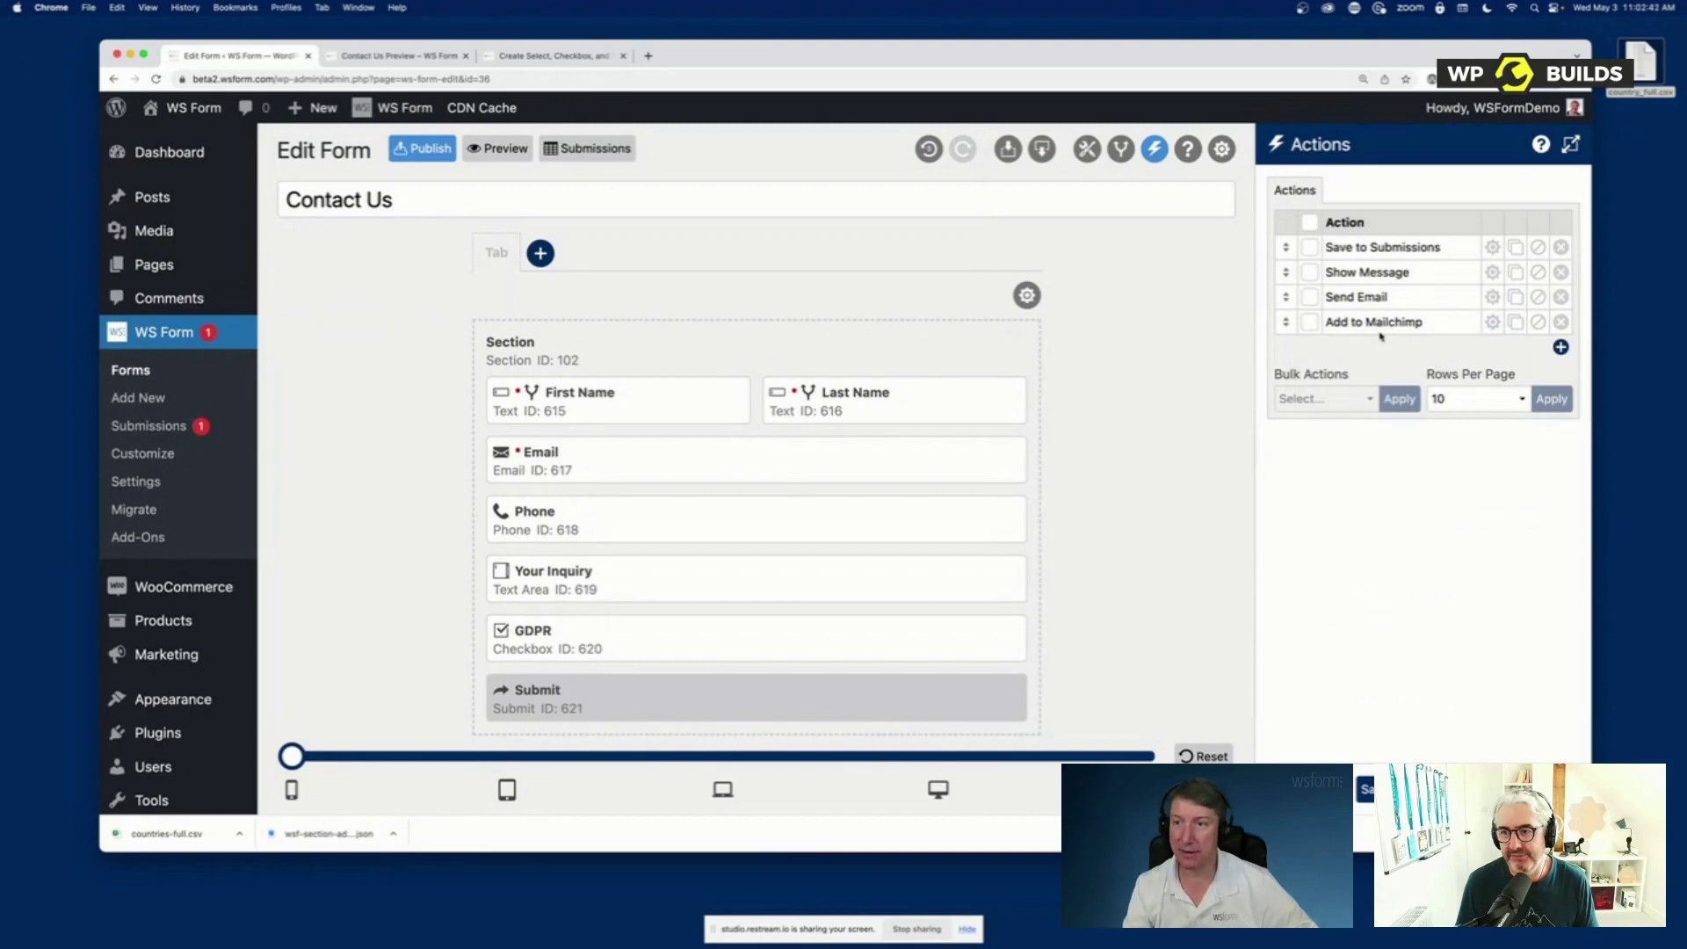
Add an Add to Google Sheets action to the form, using the file WS Form Test Spreadsheet and its Sheet1
{"action": "left_click", "coordinate": [1559, 347]}
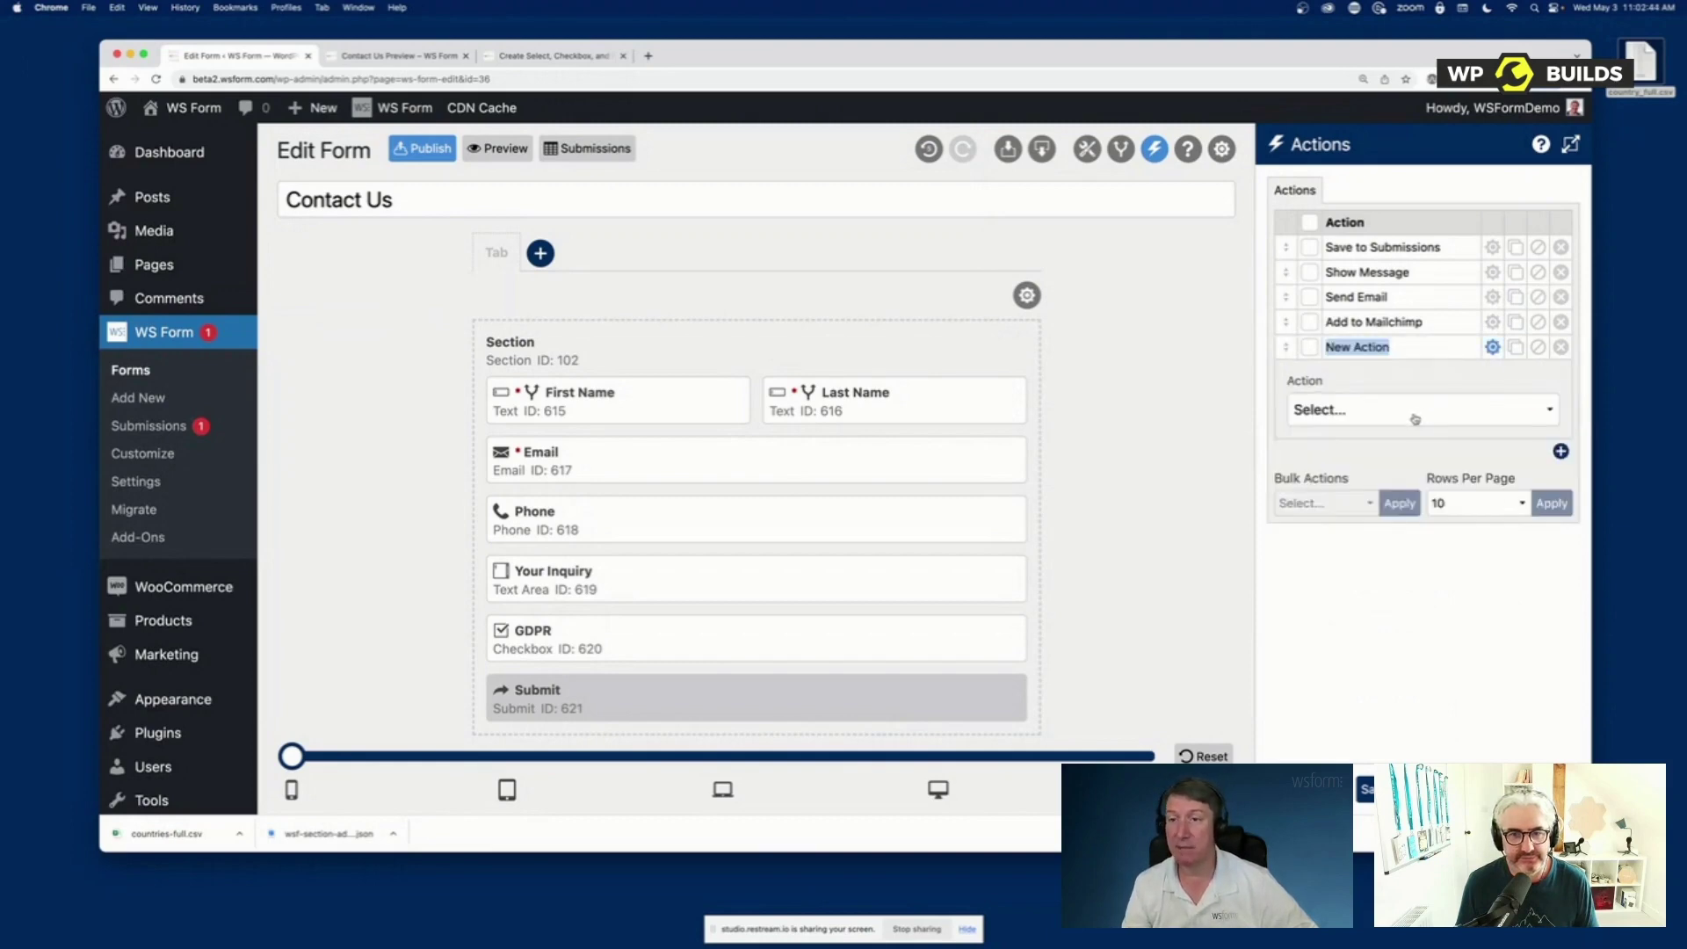
{"action": "left_click", "coordinate": [1414, 419]}
{"action": "left_click", "coordinate": [1414, 430]}
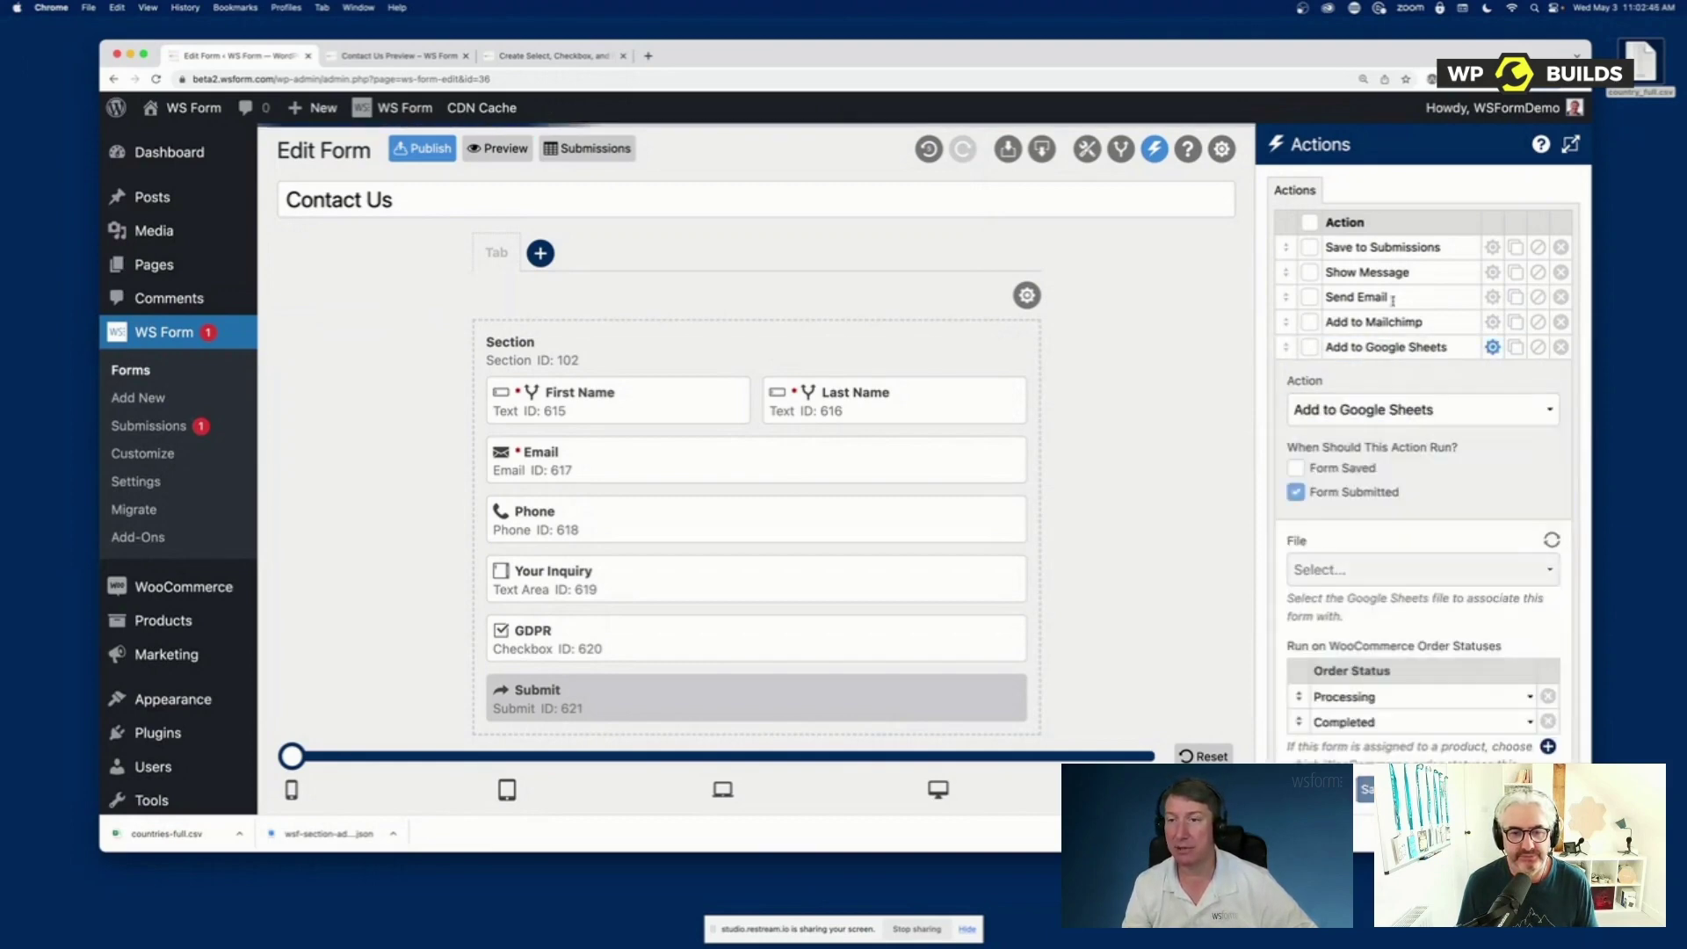
{"action": "left_click", "coordinate": [1418, 573]}
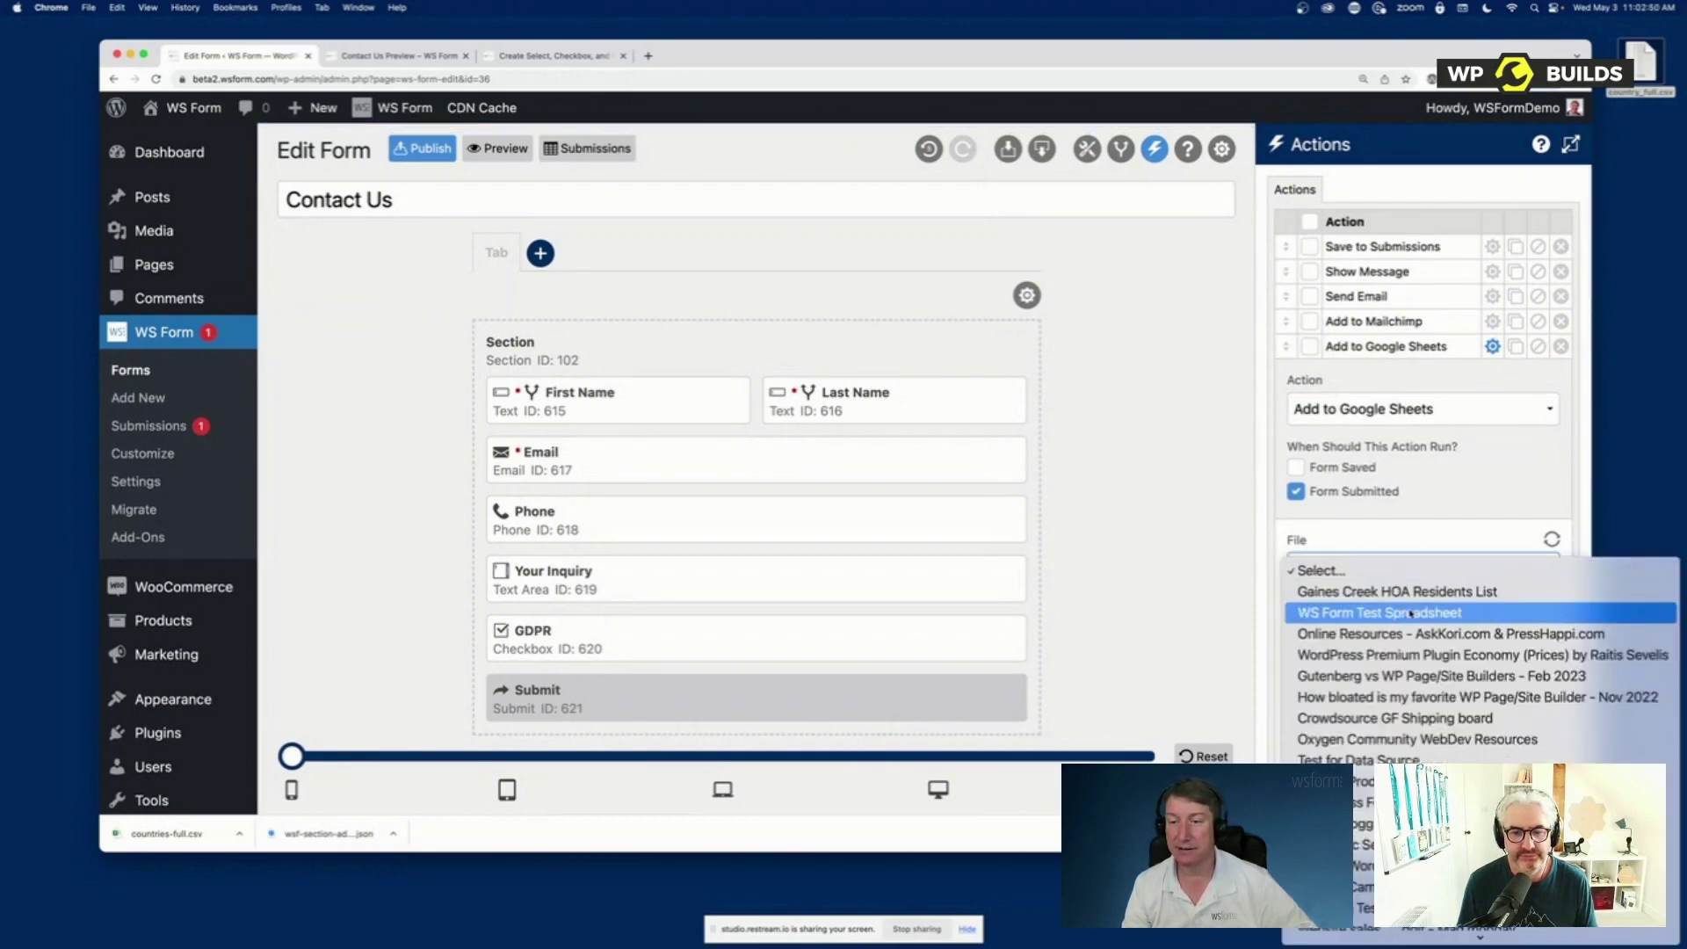
{"action": "left_click", "coordinate": [1411, 614]}
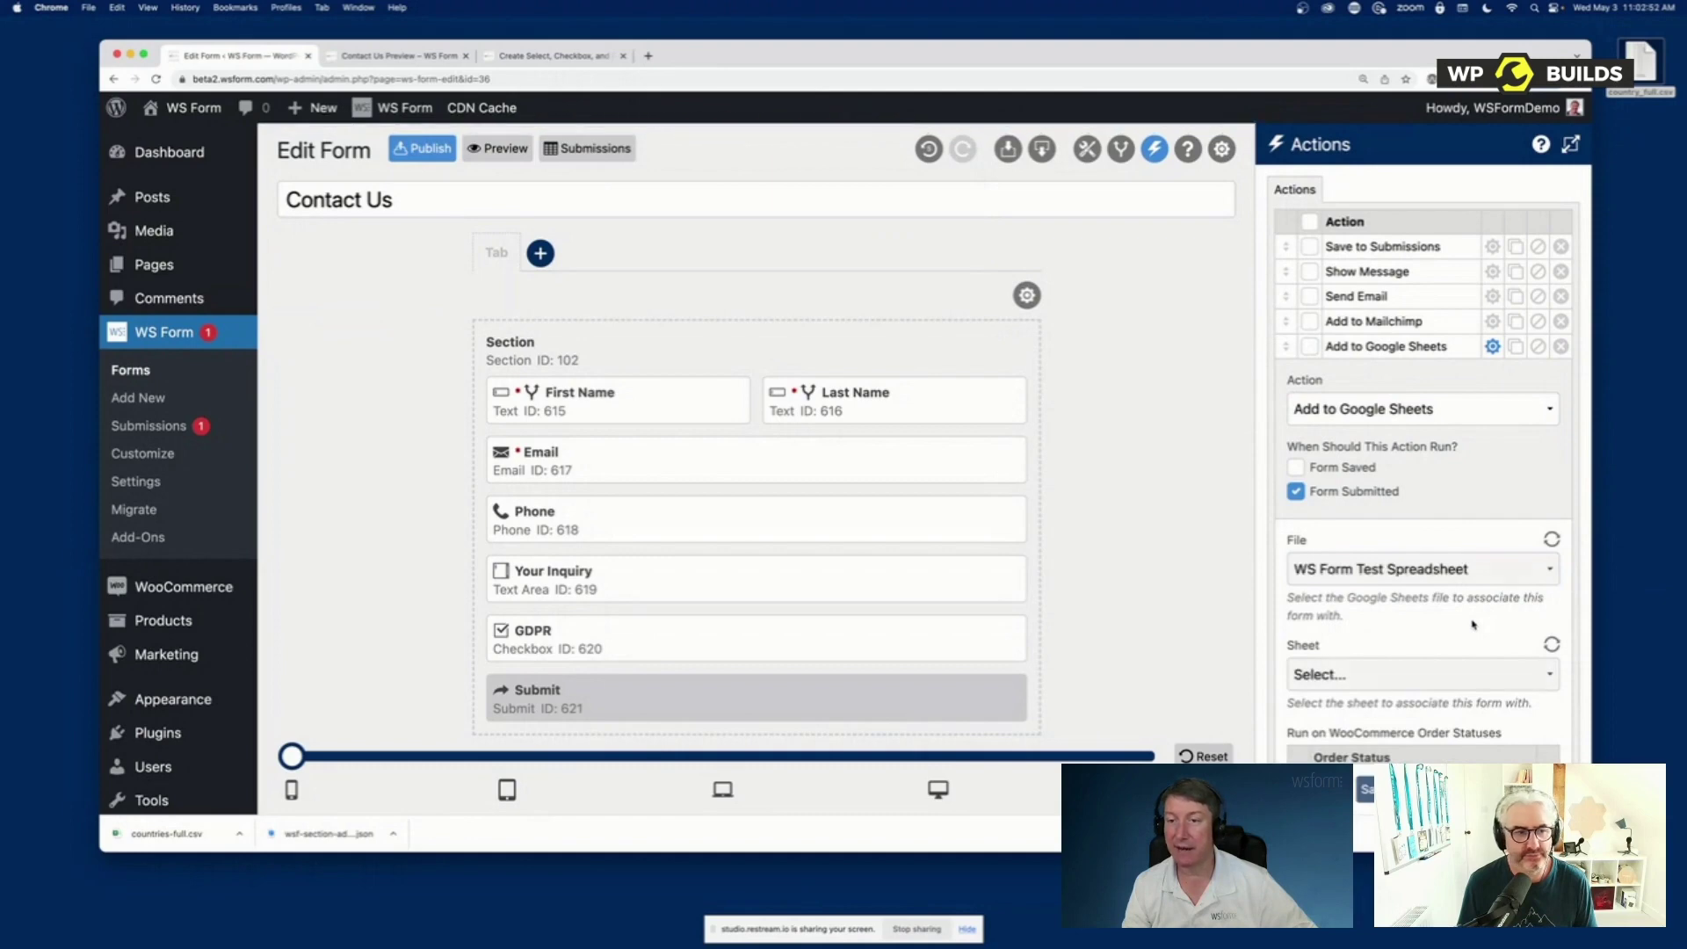
{"action": "scroll", "coordinate": [1473, 624], "scroll_direction": "down", "scroll_amount": 5}
{"action": "left_click", "coordinate": [1371, 454]}
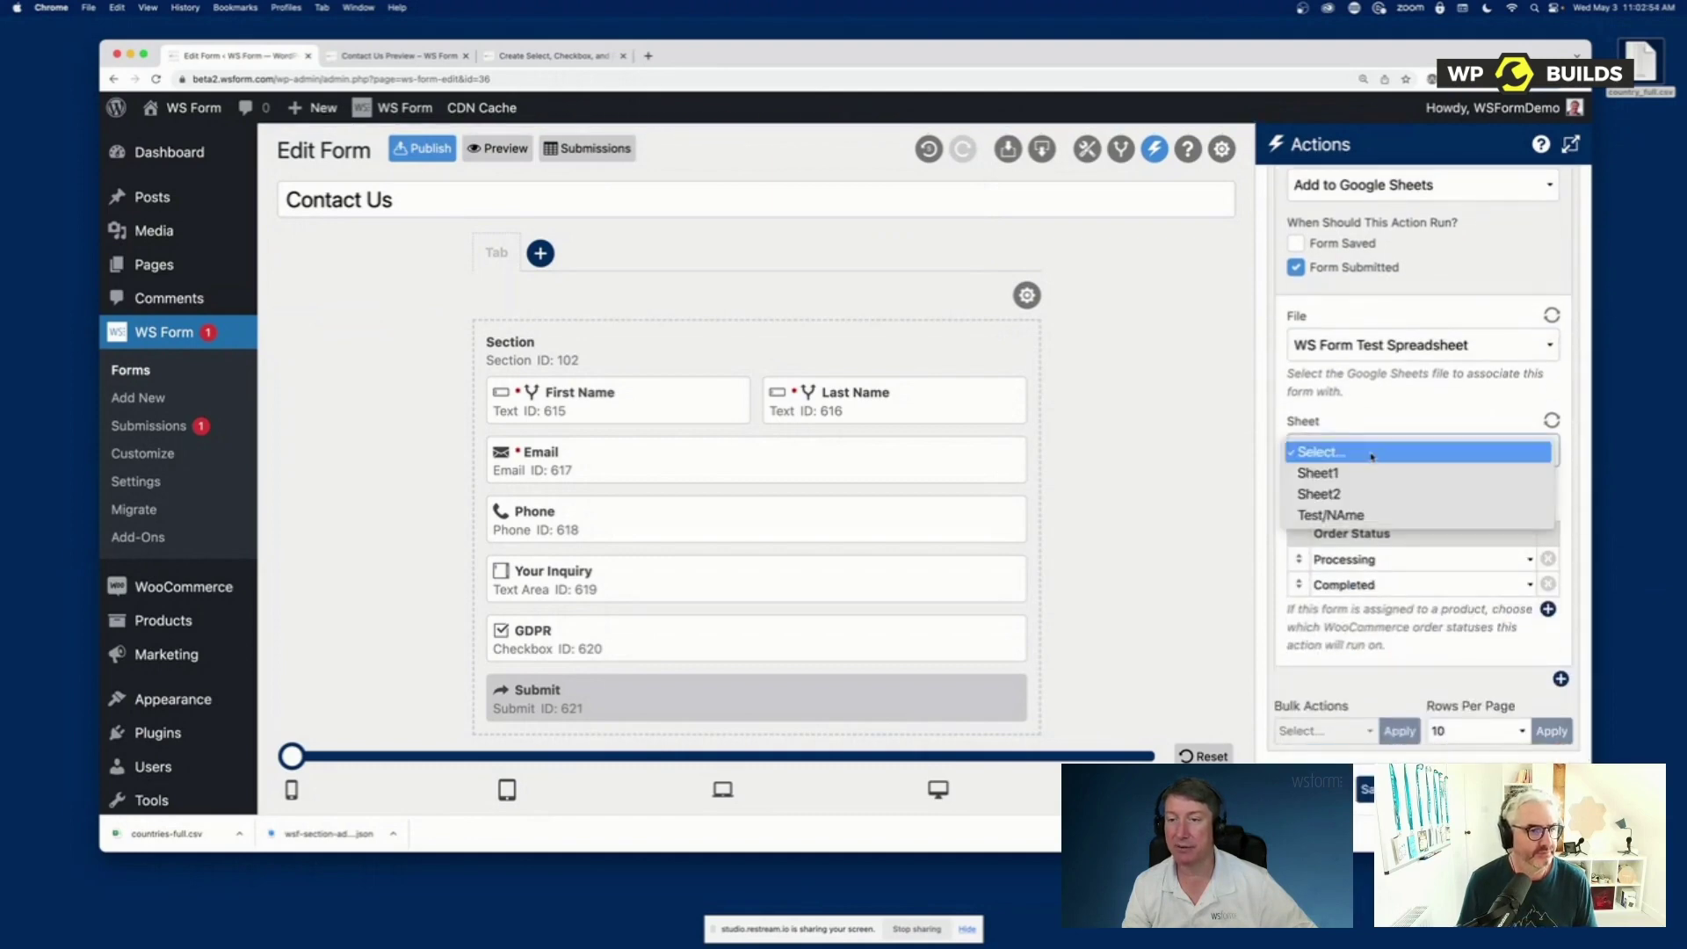
{"action": "left_click", "coordinate": [1365, 474]}
Map the First Name form field to Column Heading 1 in the Google Sheets action, and collapse its settings
{"action": "scroll", "coordinate": [1403, 546], "scroll_direction": "down", "scroll_amount": 4}
{"action": "scroll", "coordinate": [1404, 546], "scroll_direction": "down", "scroll_amount": 4}
{"action": "left_click", "coordinate": [1548, 301]}
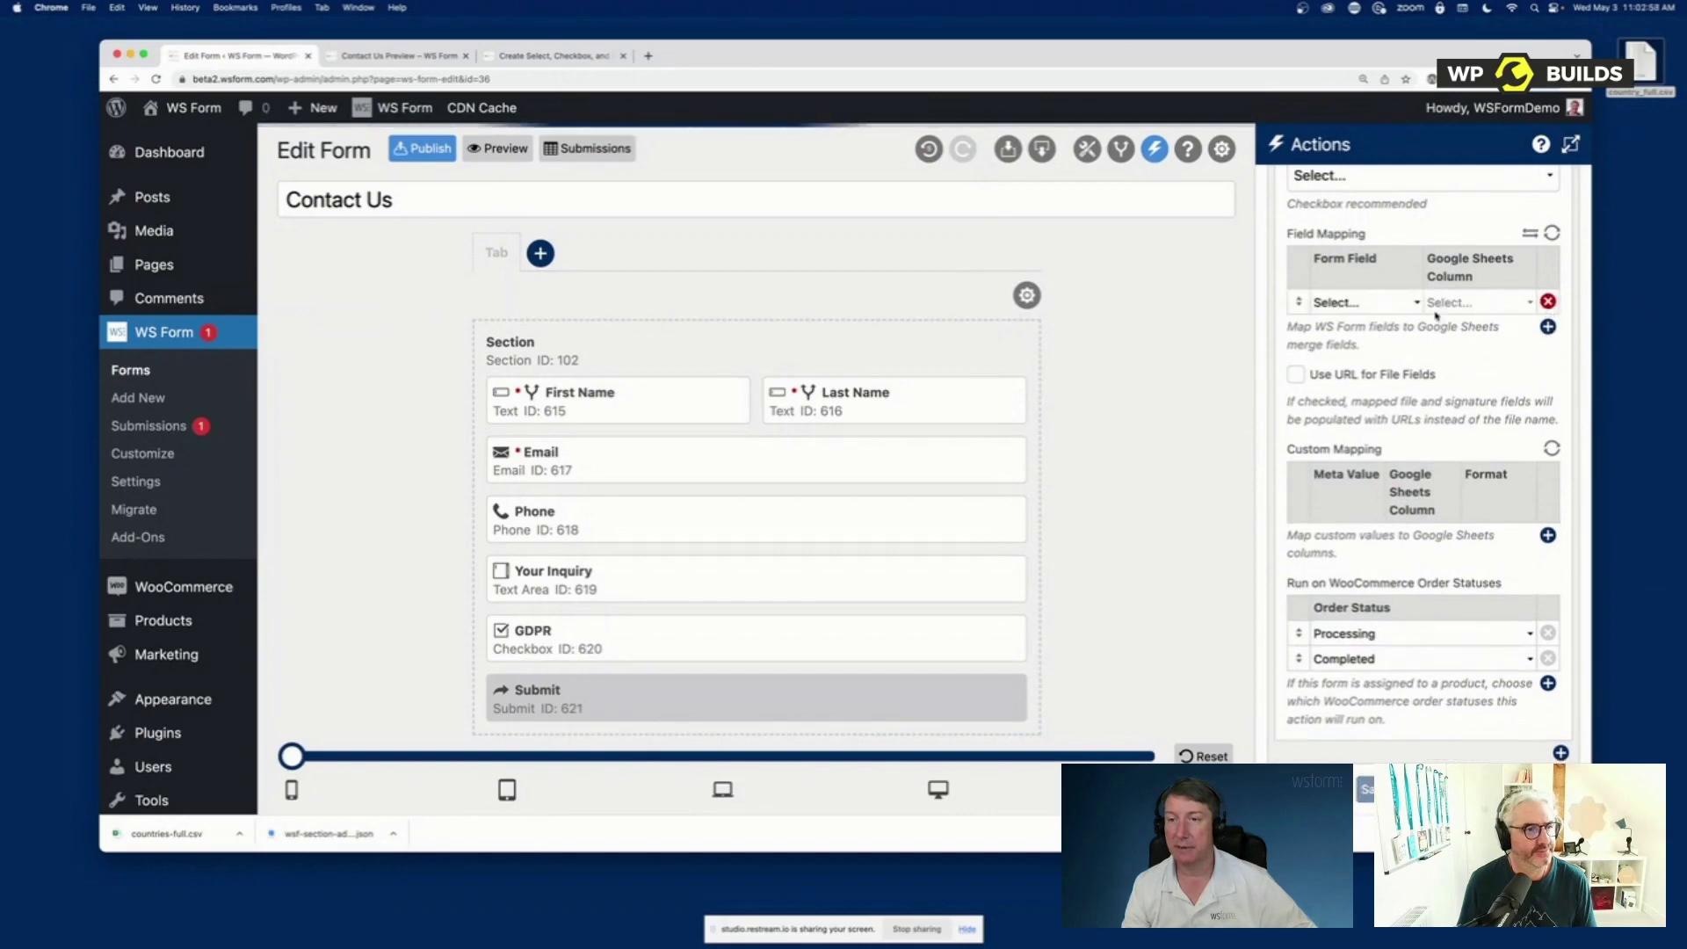
{"action": "left_click", "coordinate": [1361, 301]}
{"action": "left_click", "coordinate": [1363, 360]}
{"action": "left_click", "coordinate": [1449, 302]}
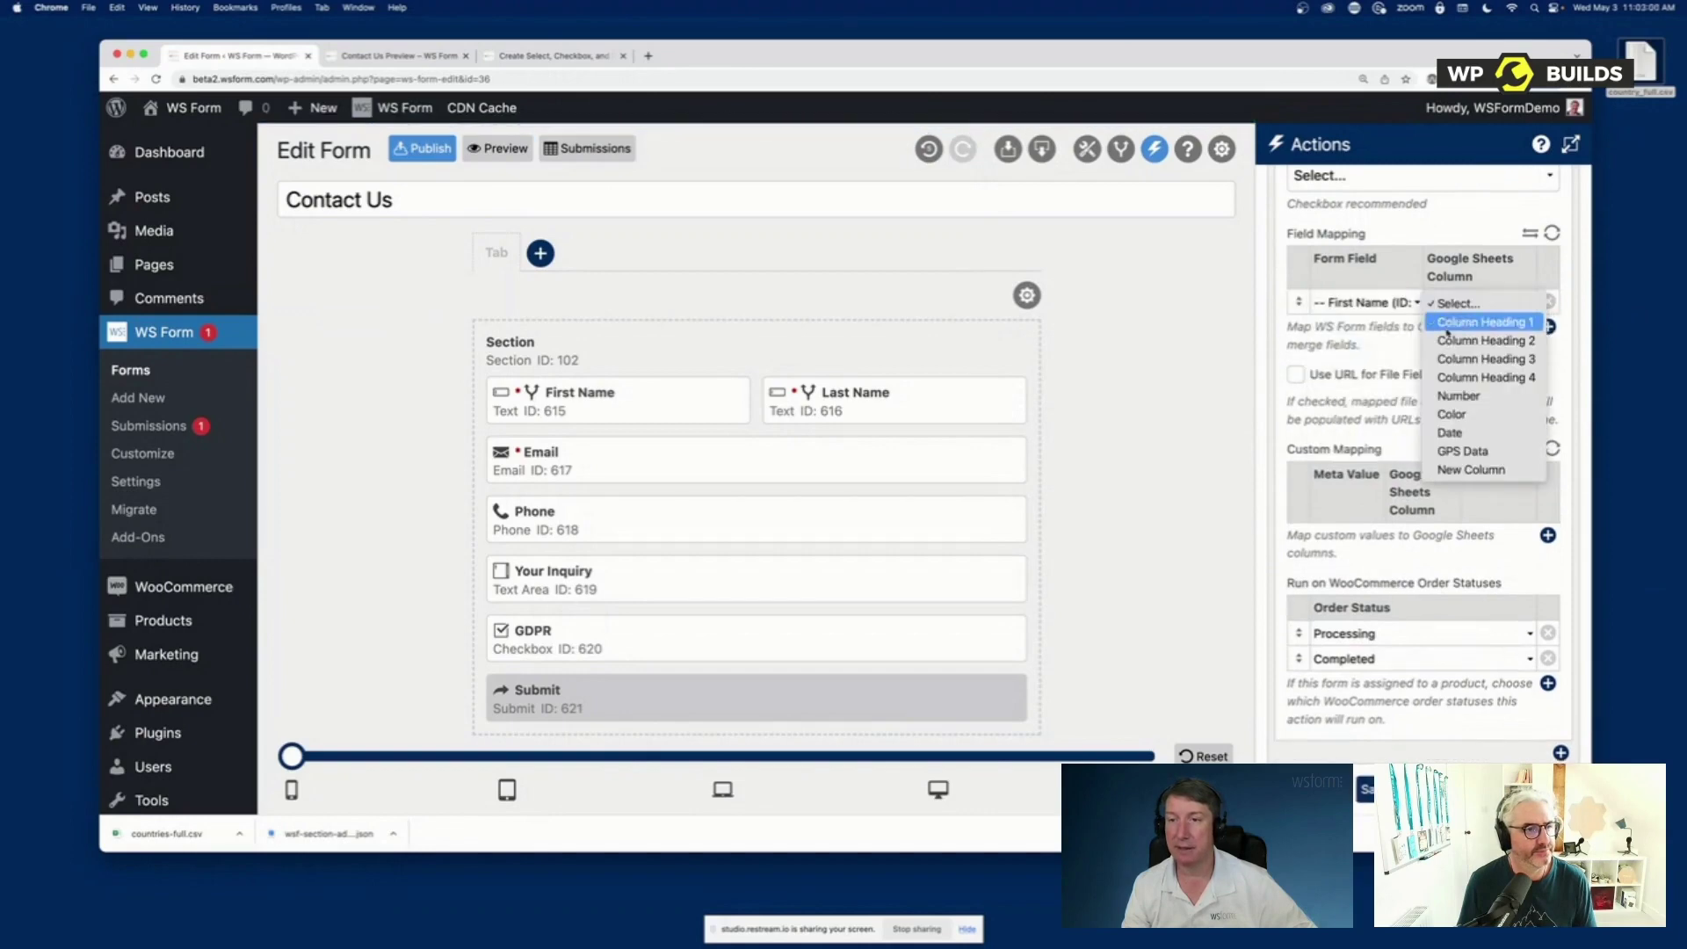
{"action": "left_click", "coordinate": [1469, 323]}
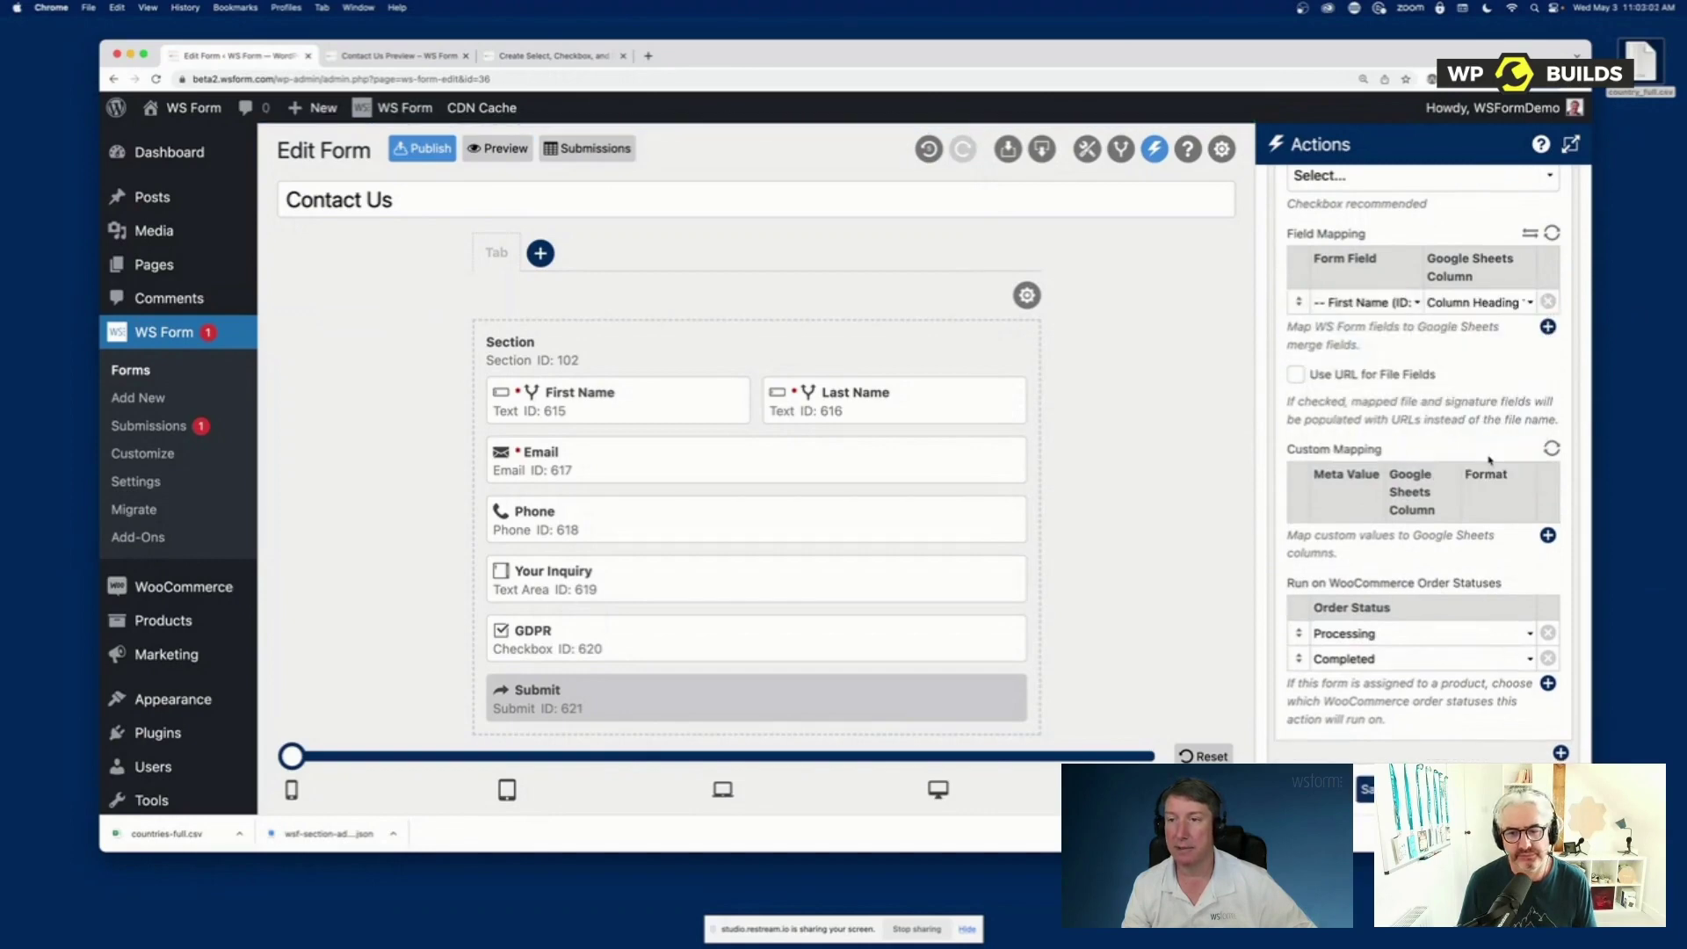
{"action": "key", "text": "Escape"}
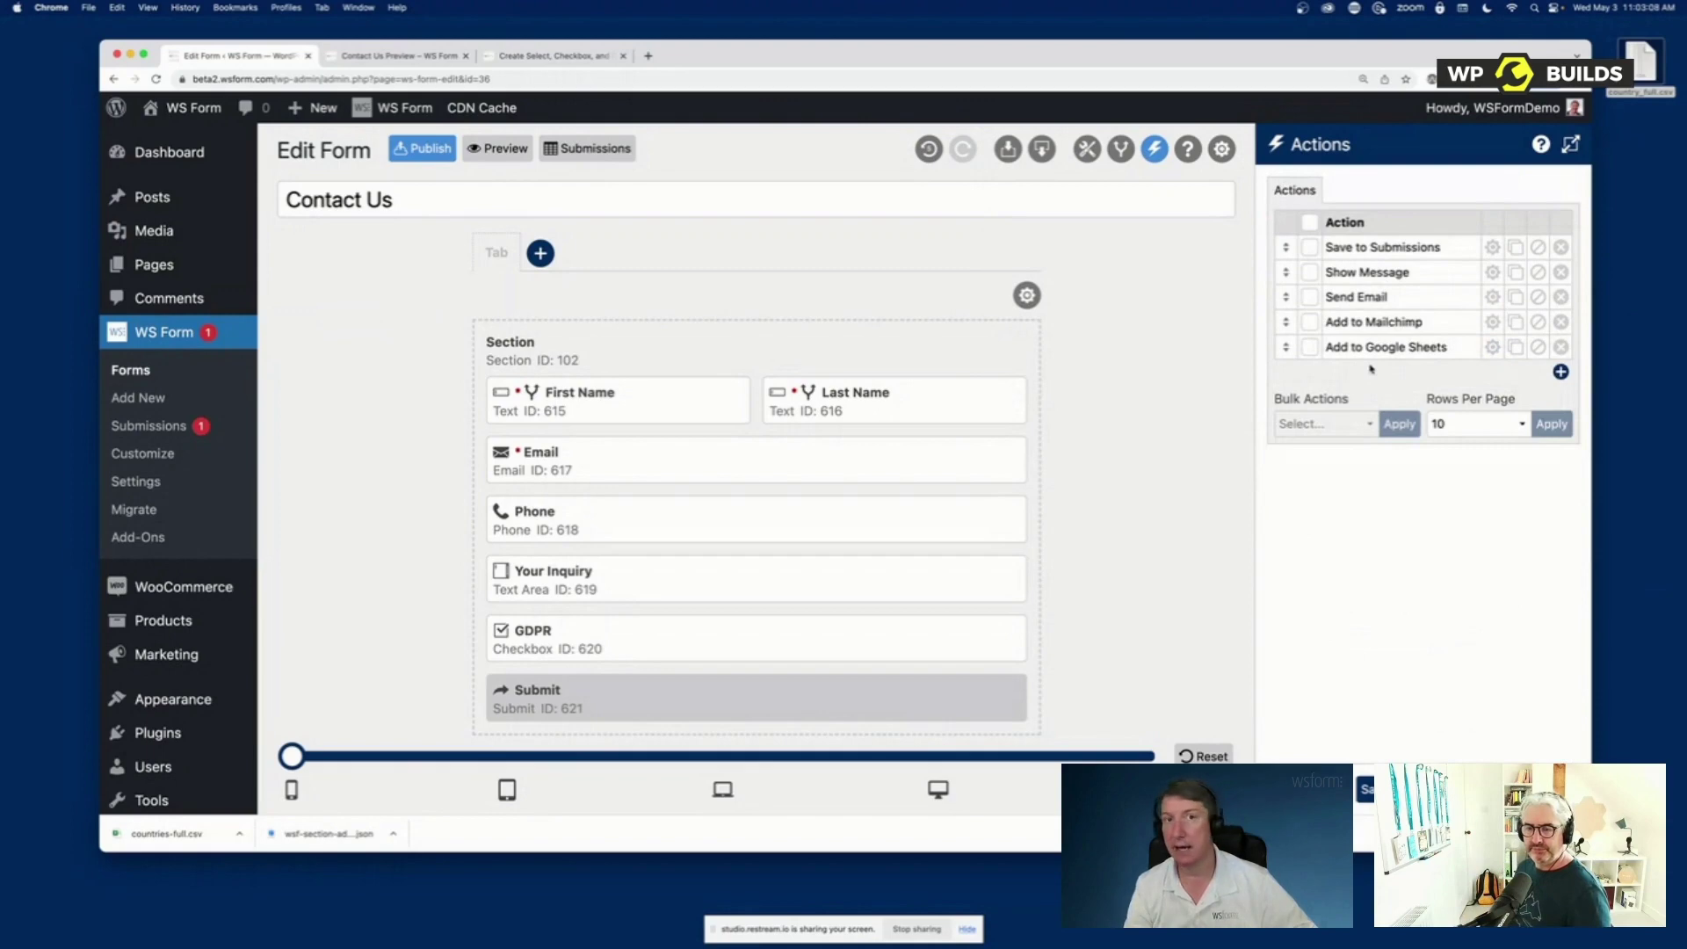
Add a Webhook action to the form and start editing its endpoint URL
{"action": "left_click", "coordinate": [1560, 373]}
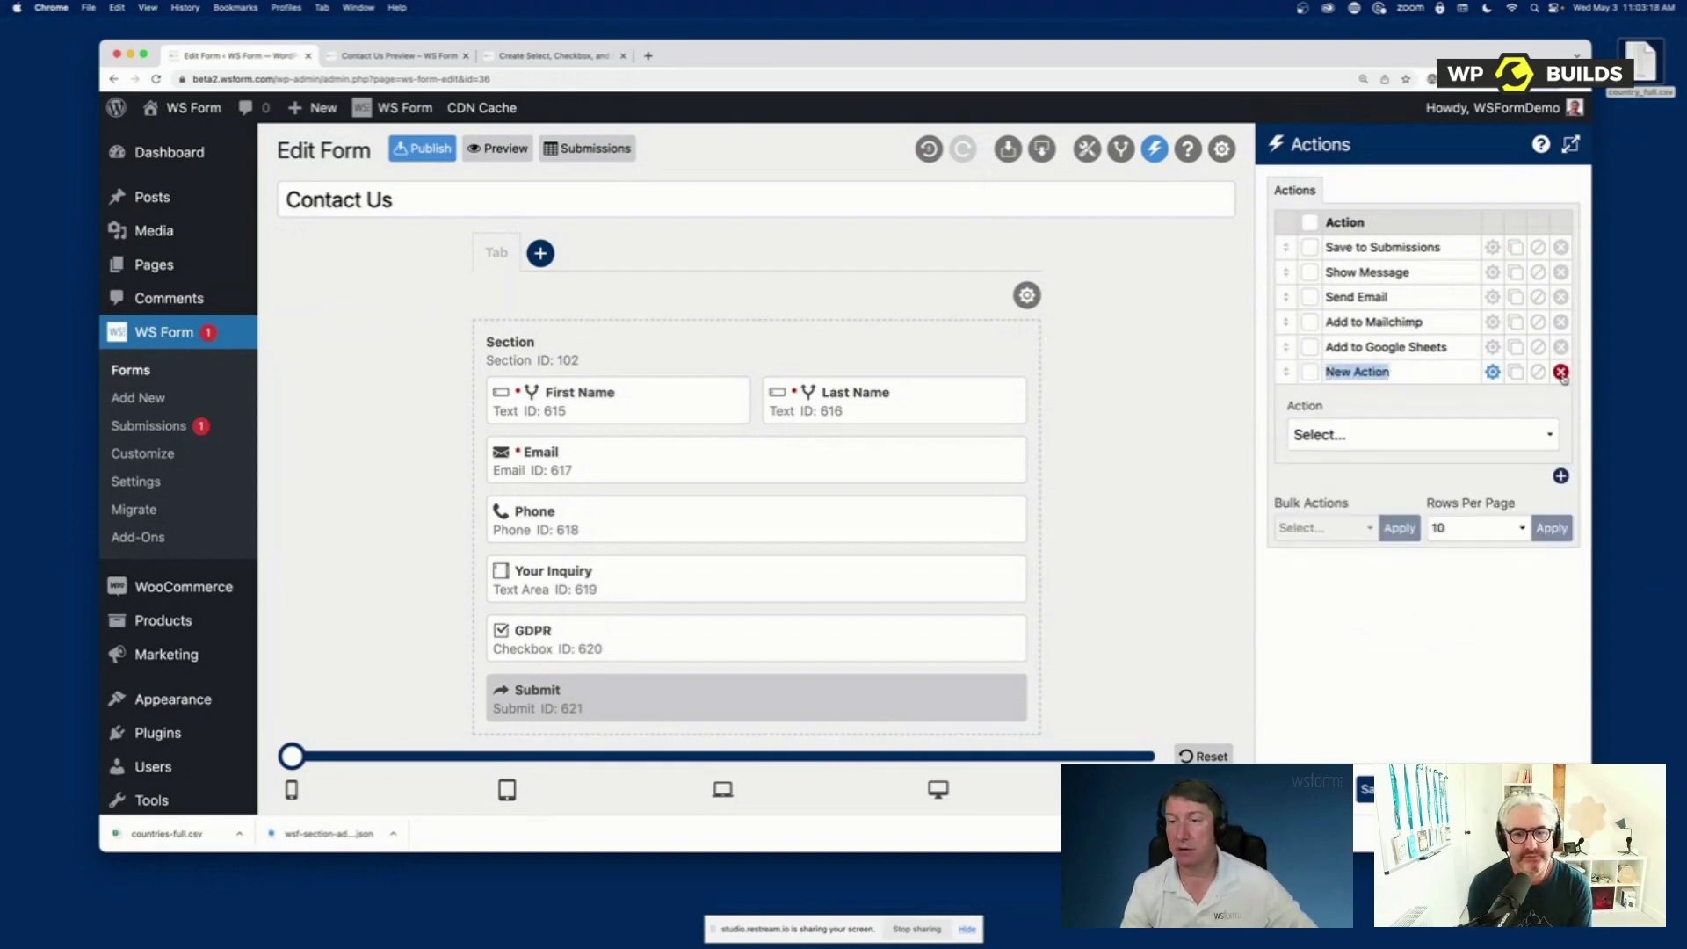
{"action": "left_click", "coordinate": [1453, 435]}
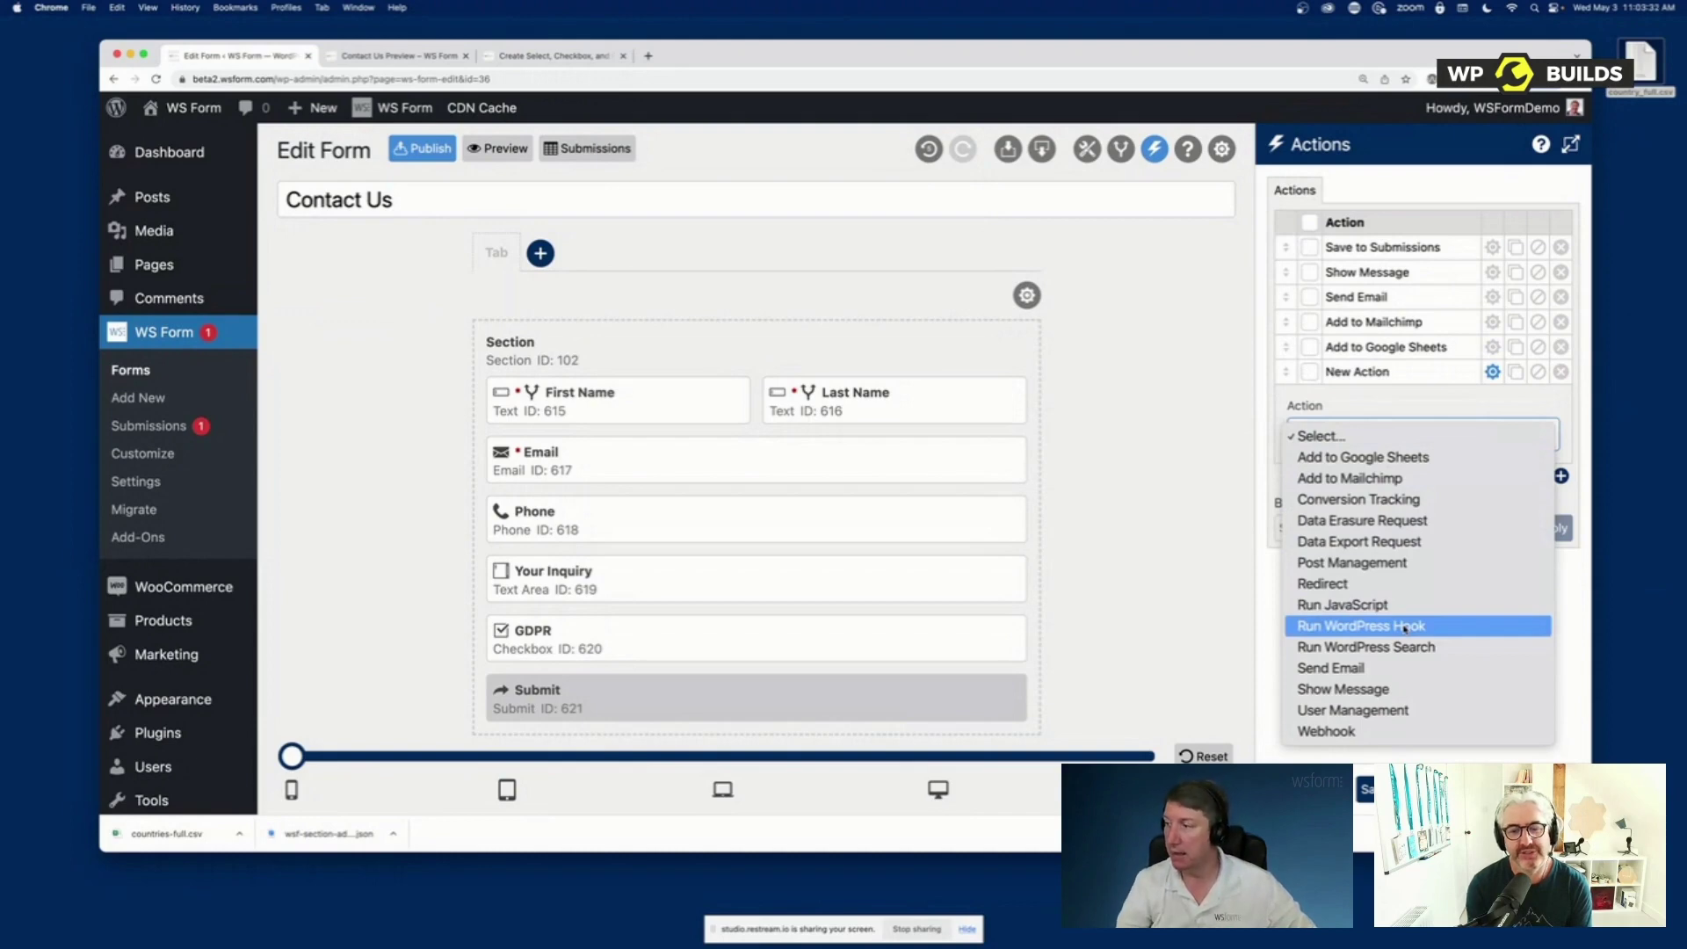
{"action": "left_click", "coordinate": [1370, 731]}
{"action": "left_click", "coordinate": [1379, 591]}
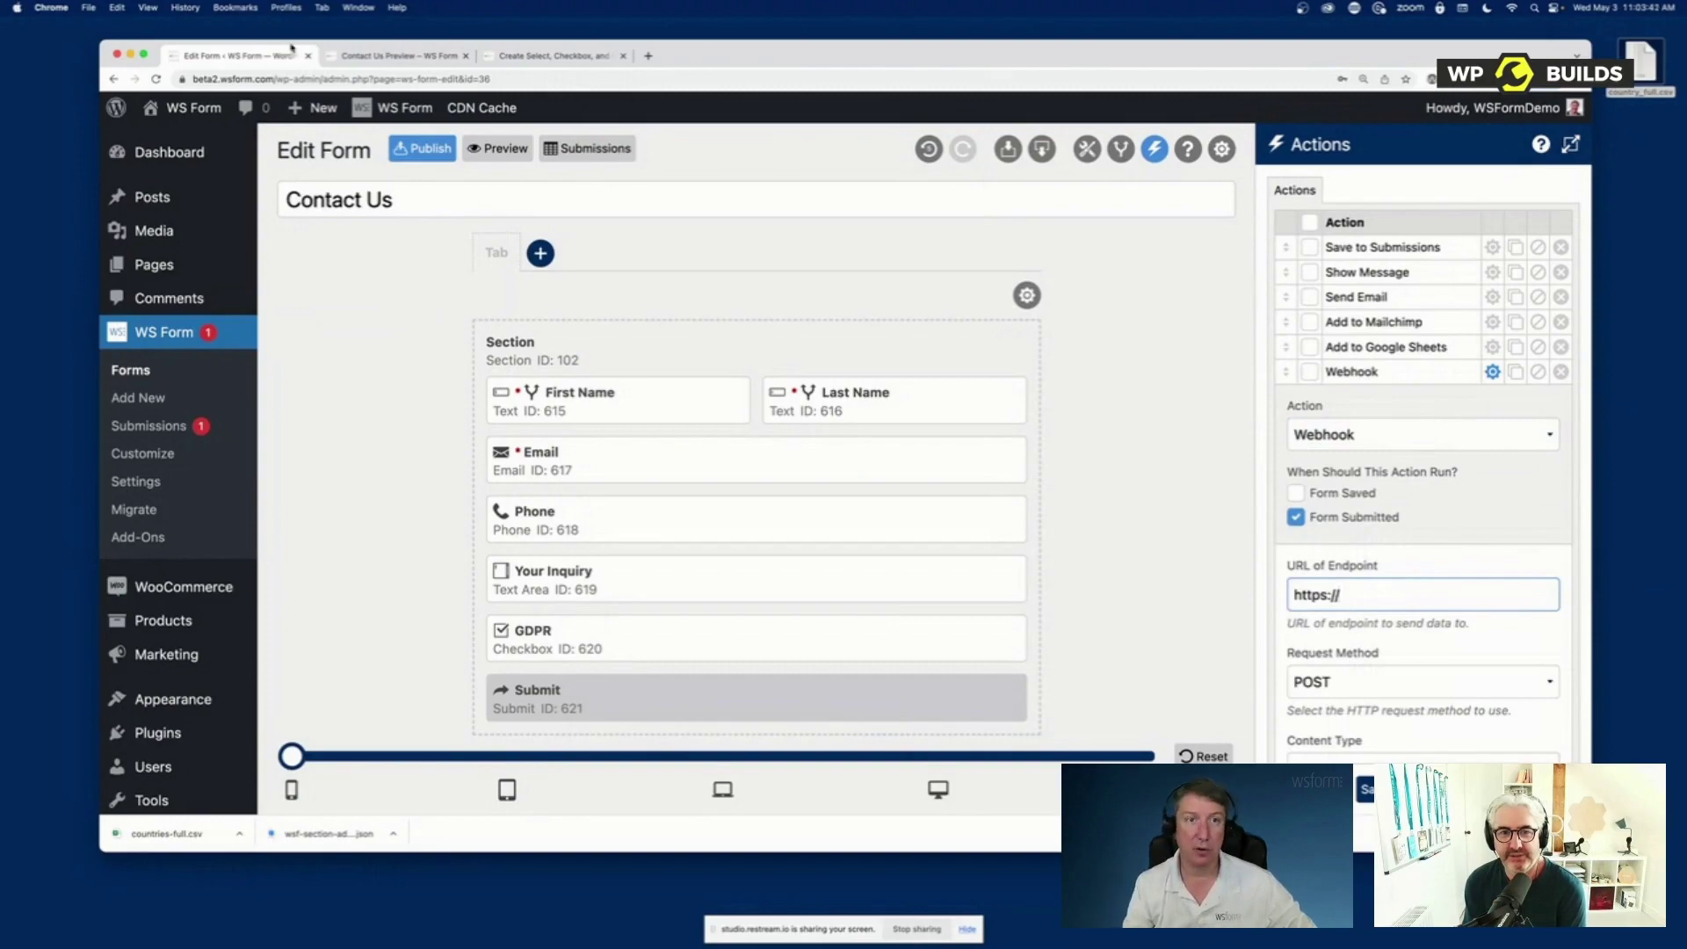
Search the WS Form knowledge base for webhook and open the Webhook article
{"action": "left_click", "coordinate": [549, 55]}
{"action": "scroll", "coordinate": [324, 291], "scroll_direction": "up", "scroll_amount": 5}
{"action": "left_click", "coordinate": [320, 329]}
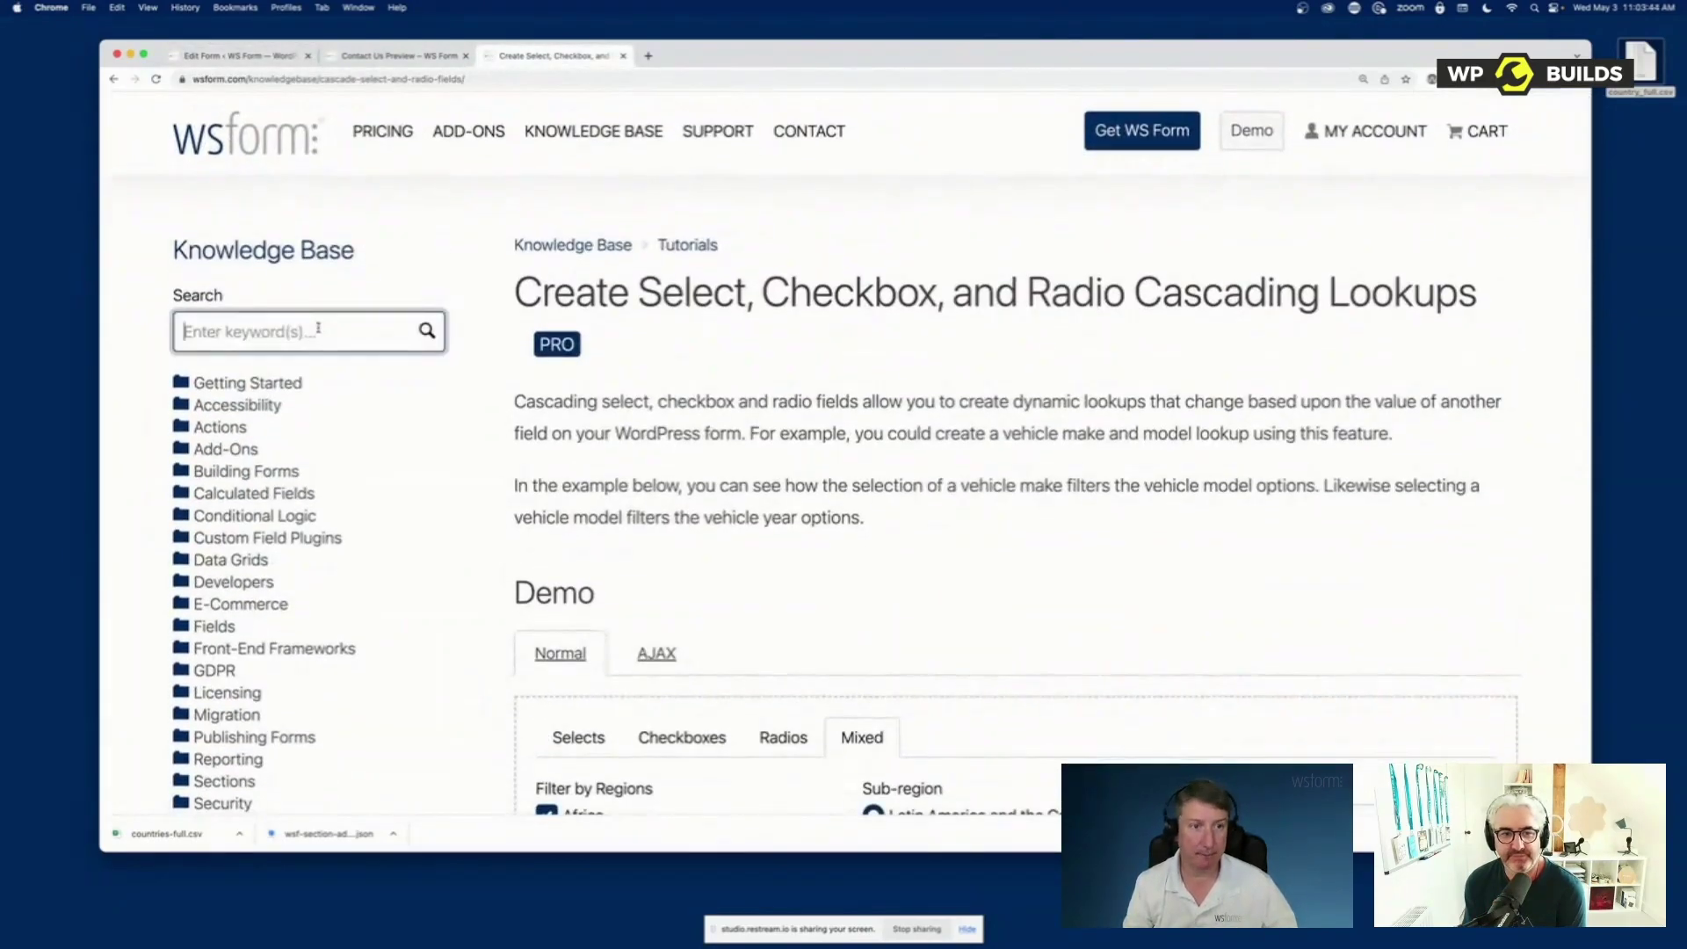
{"action": "type", "text": "webho"}
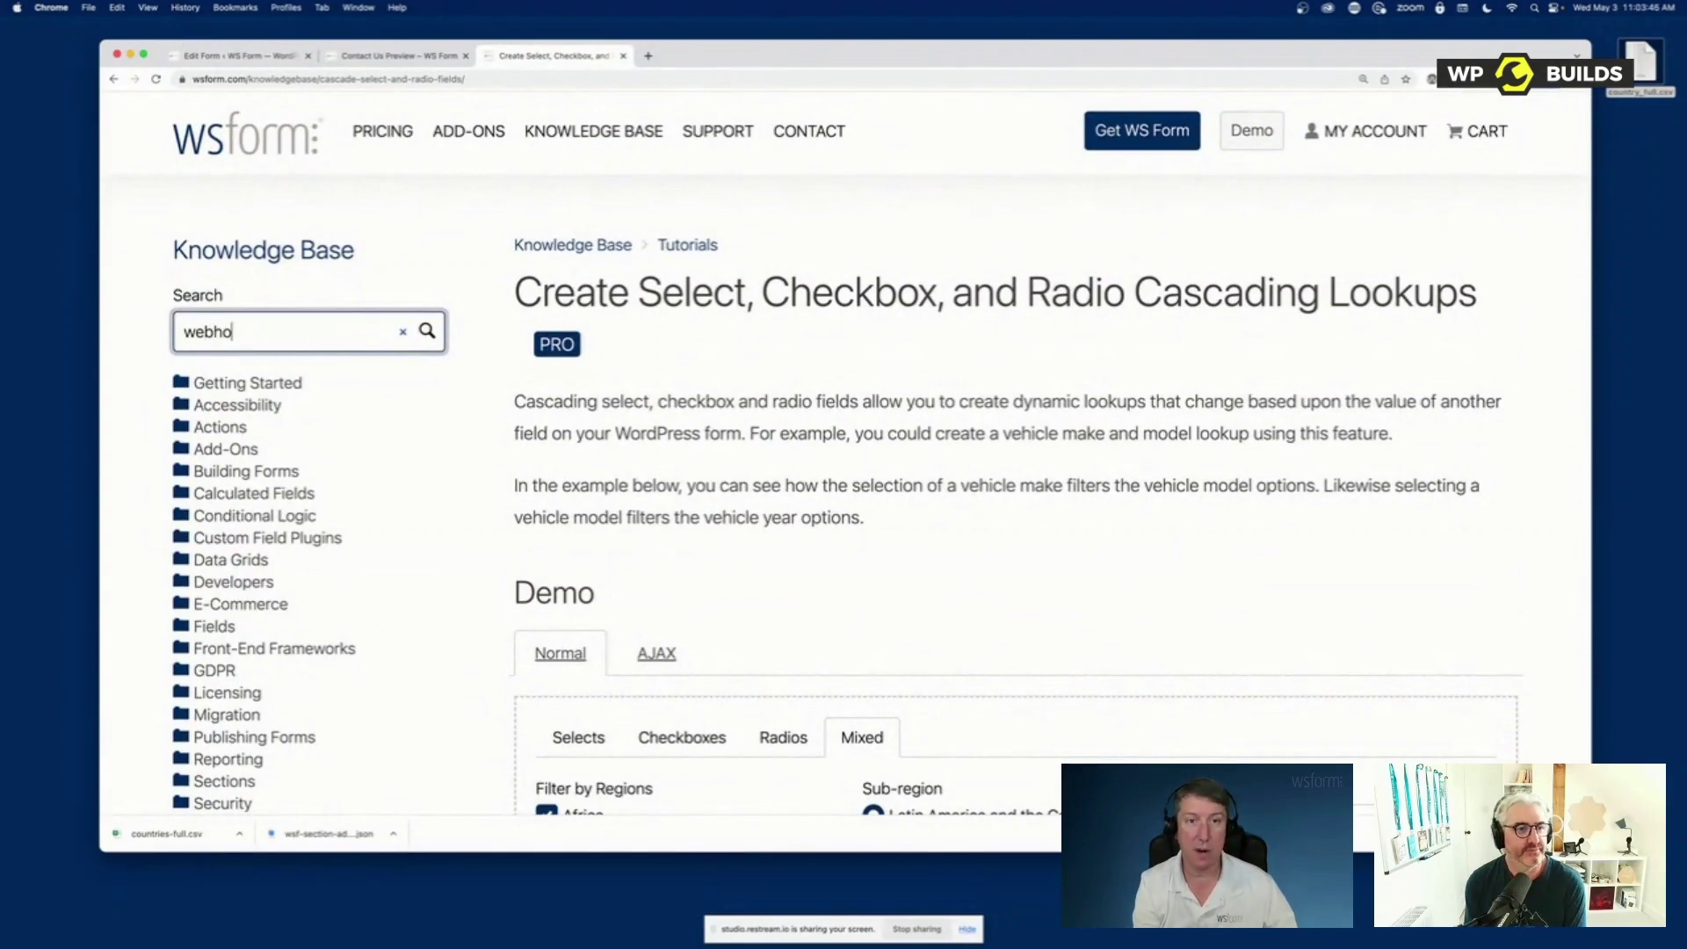
{"action": "type", "text": "ok"}
{"action": "key", "text": "Return"}
{"action": "left_click", "coordinate": [689, 421]}
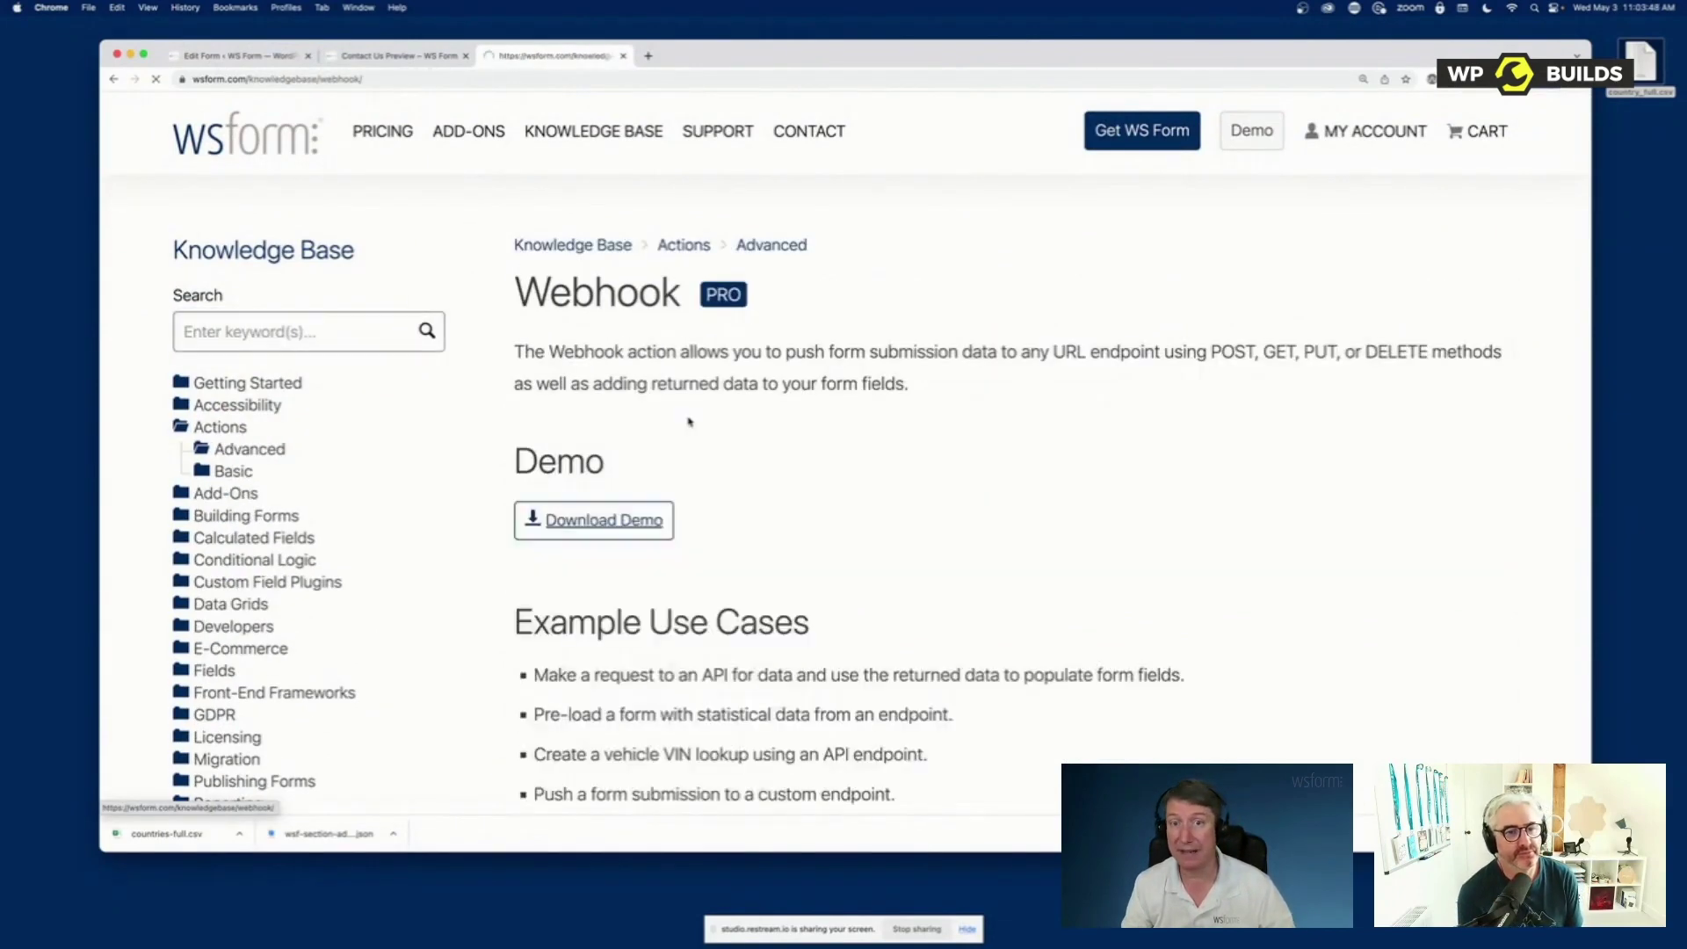
Try the Webhook article's demo form by loading random person data into it several times
{"action": "scroll", "coordinate": [701, 427], "scroll_direction": "down", "scroll_amount": 2}
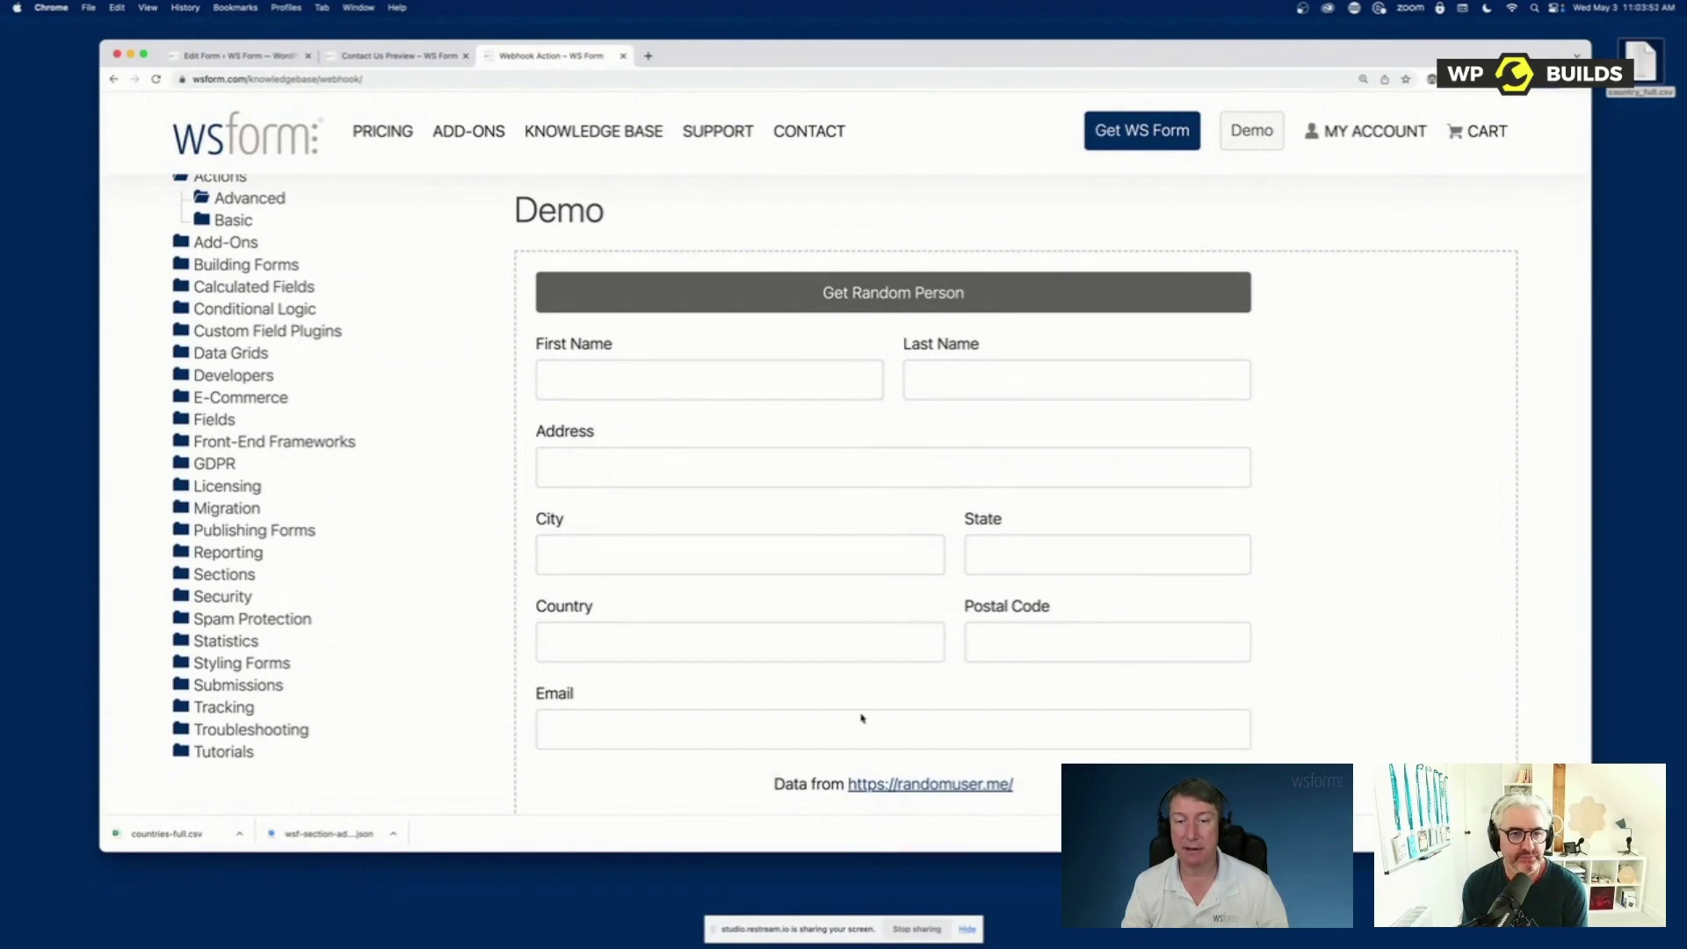
{"action": "left_click_drag", "start_coordinate": [1013, 783], "coordinate": [848, 784]}
{"action": "left_click", "coordinate": [964, 293]}
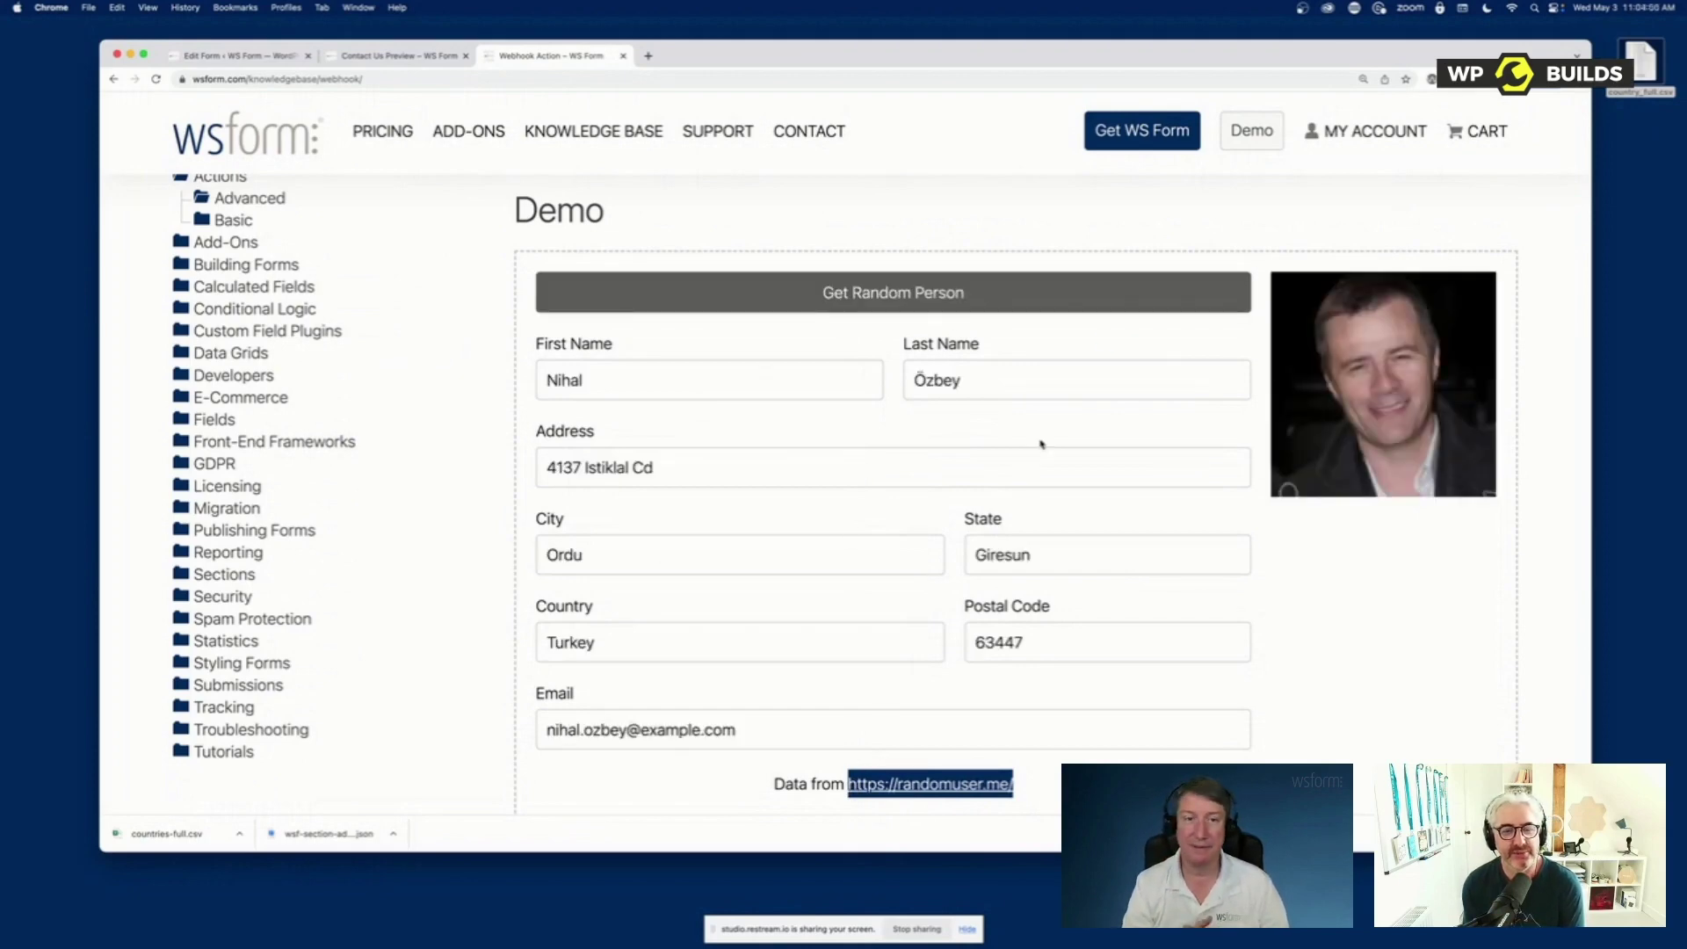
{"action": "left_click", "coordinate": [904, 301]}
{"action": "left_click", "coordinate": [907, 310]}
{"action": "left_click", "coordinate": [903, 307]}
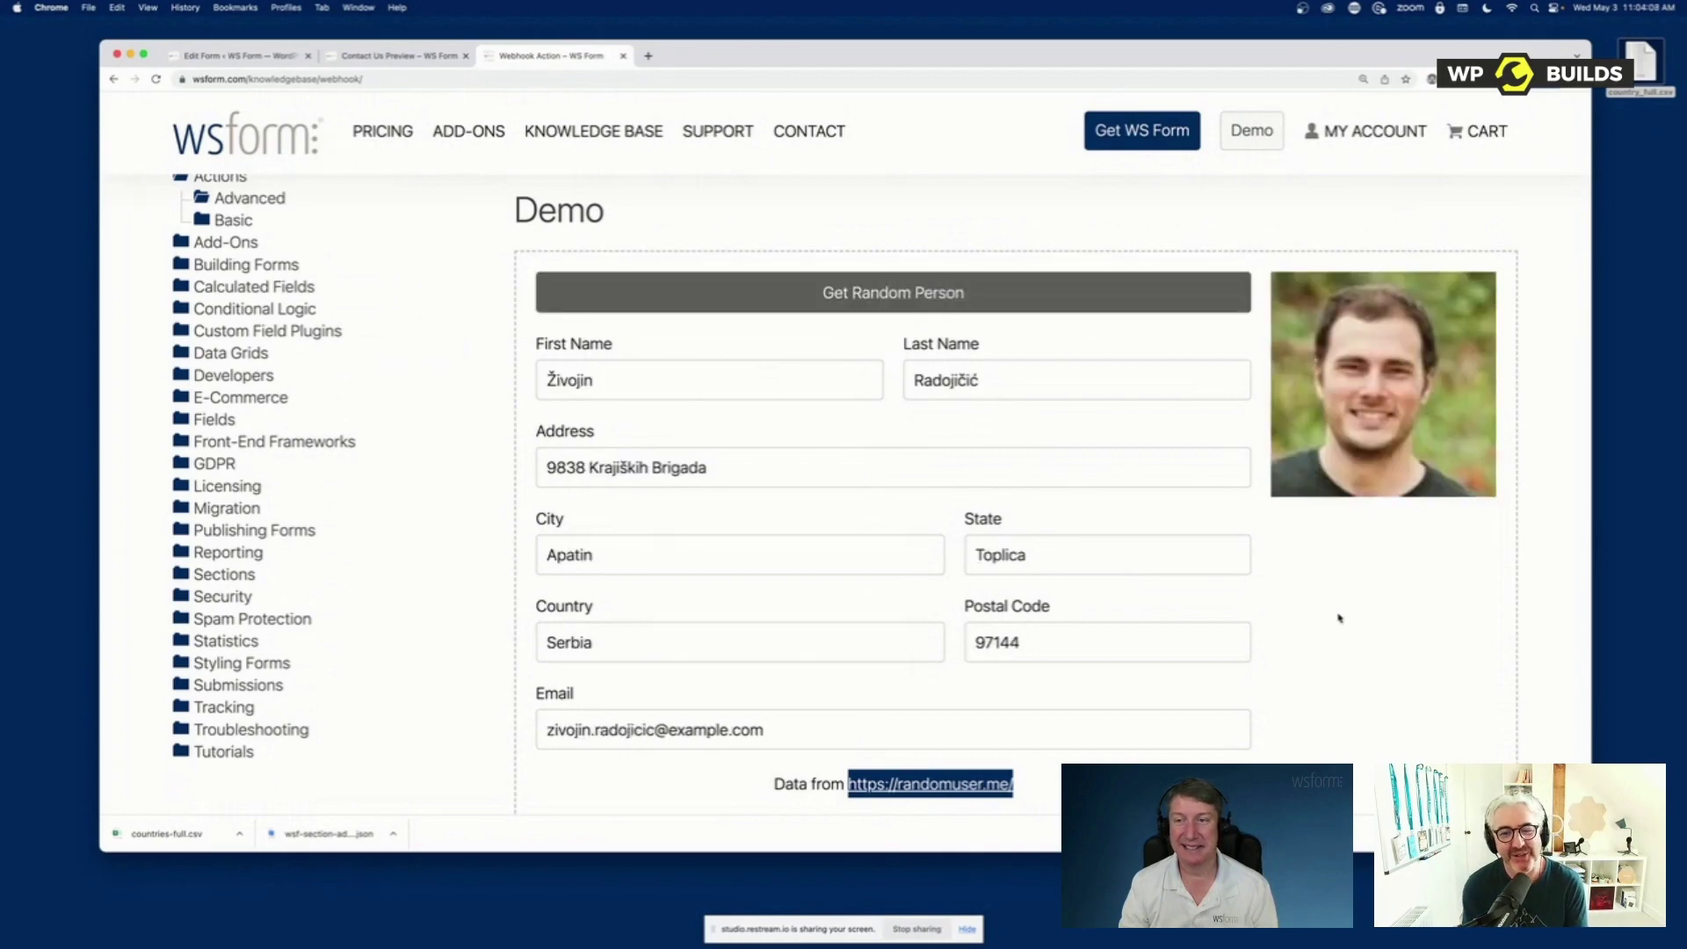
Return to the form editor, reset the Webhook action's type to Select..., and close the form's actions
{"action": "left_click", "coordinate": [261, 58]}
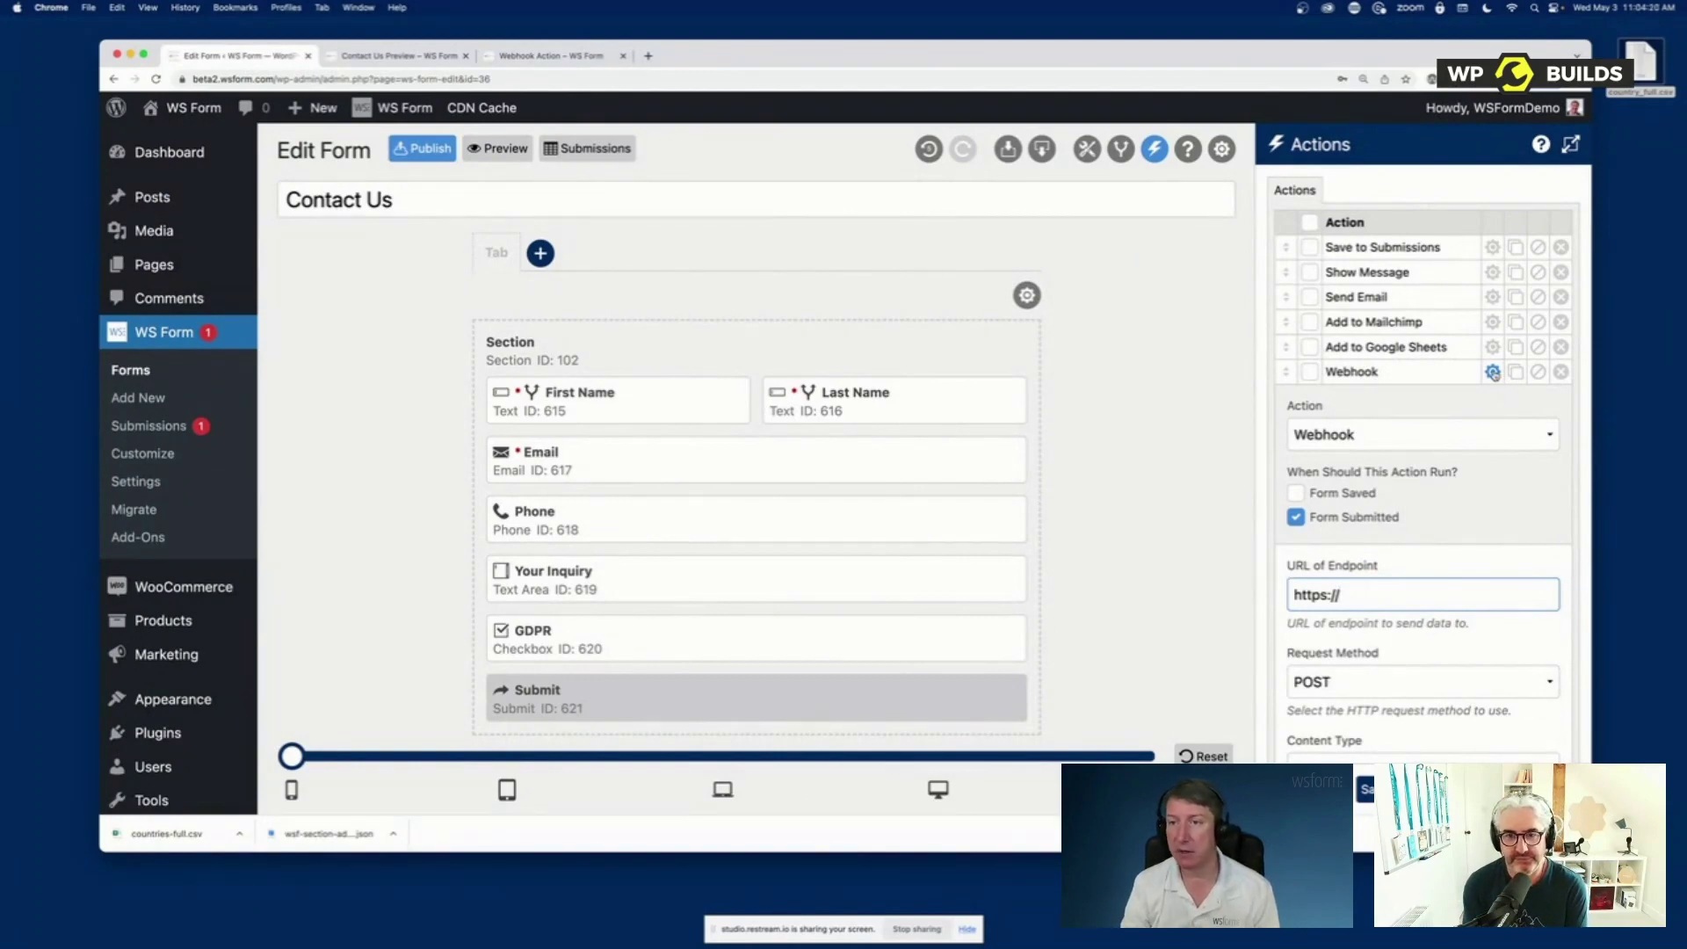
{"action": "left_click", "coordinate": [1433, 436]}
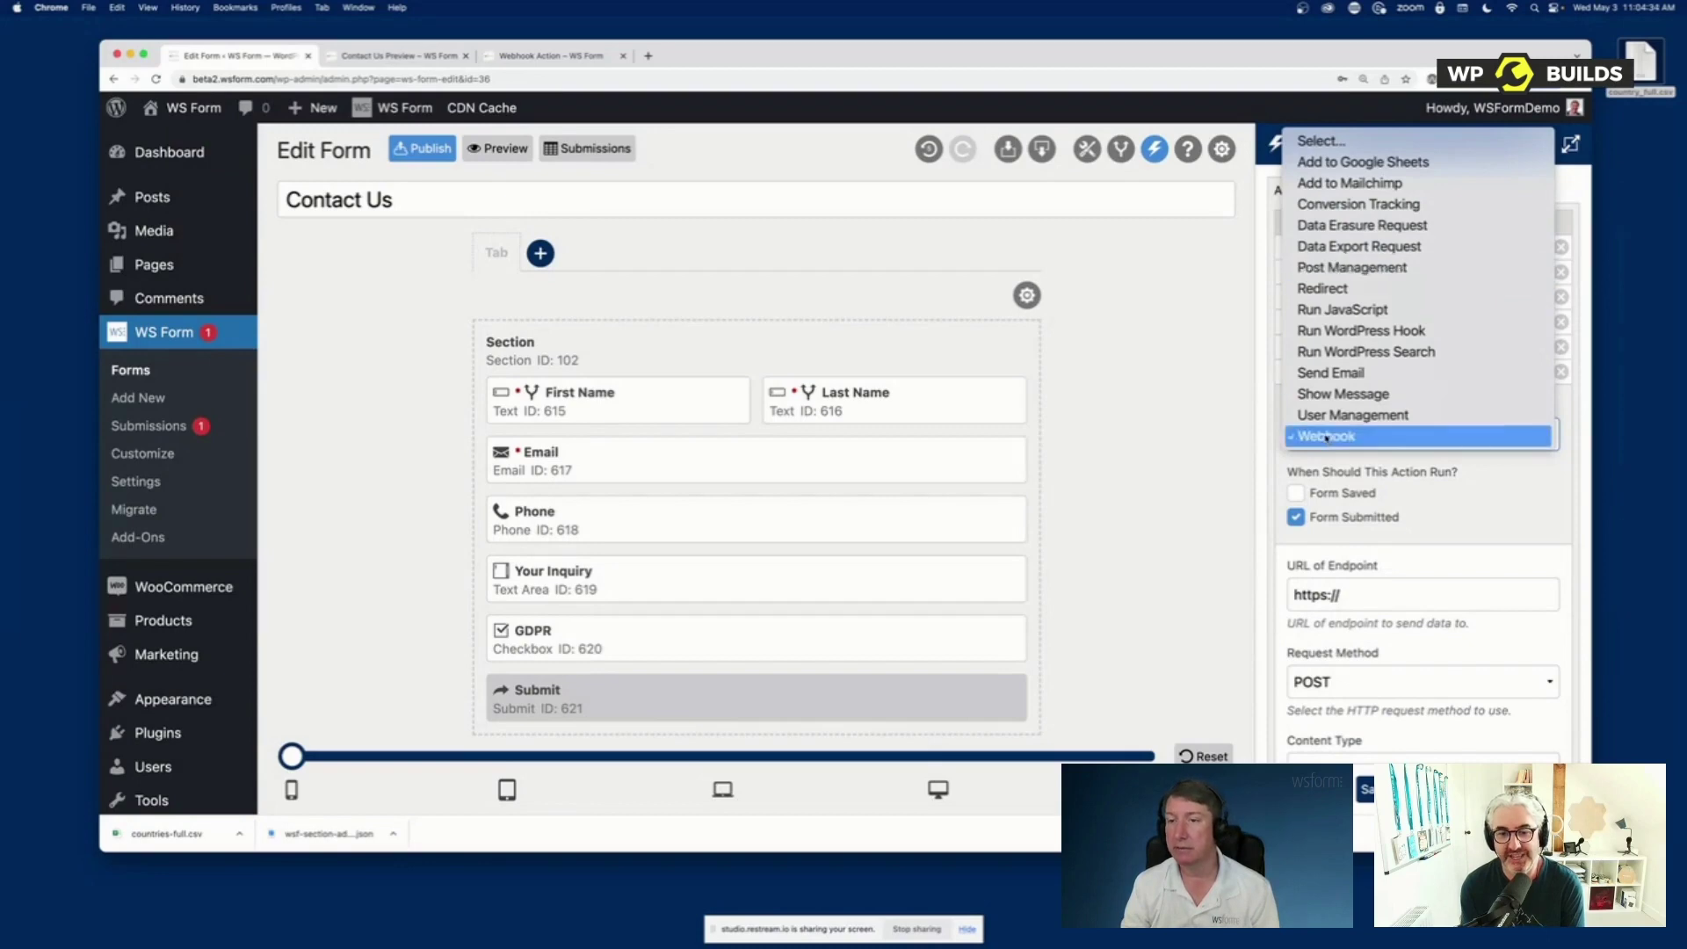
{"action": "left_click", "coordinate": [1377, 143]}
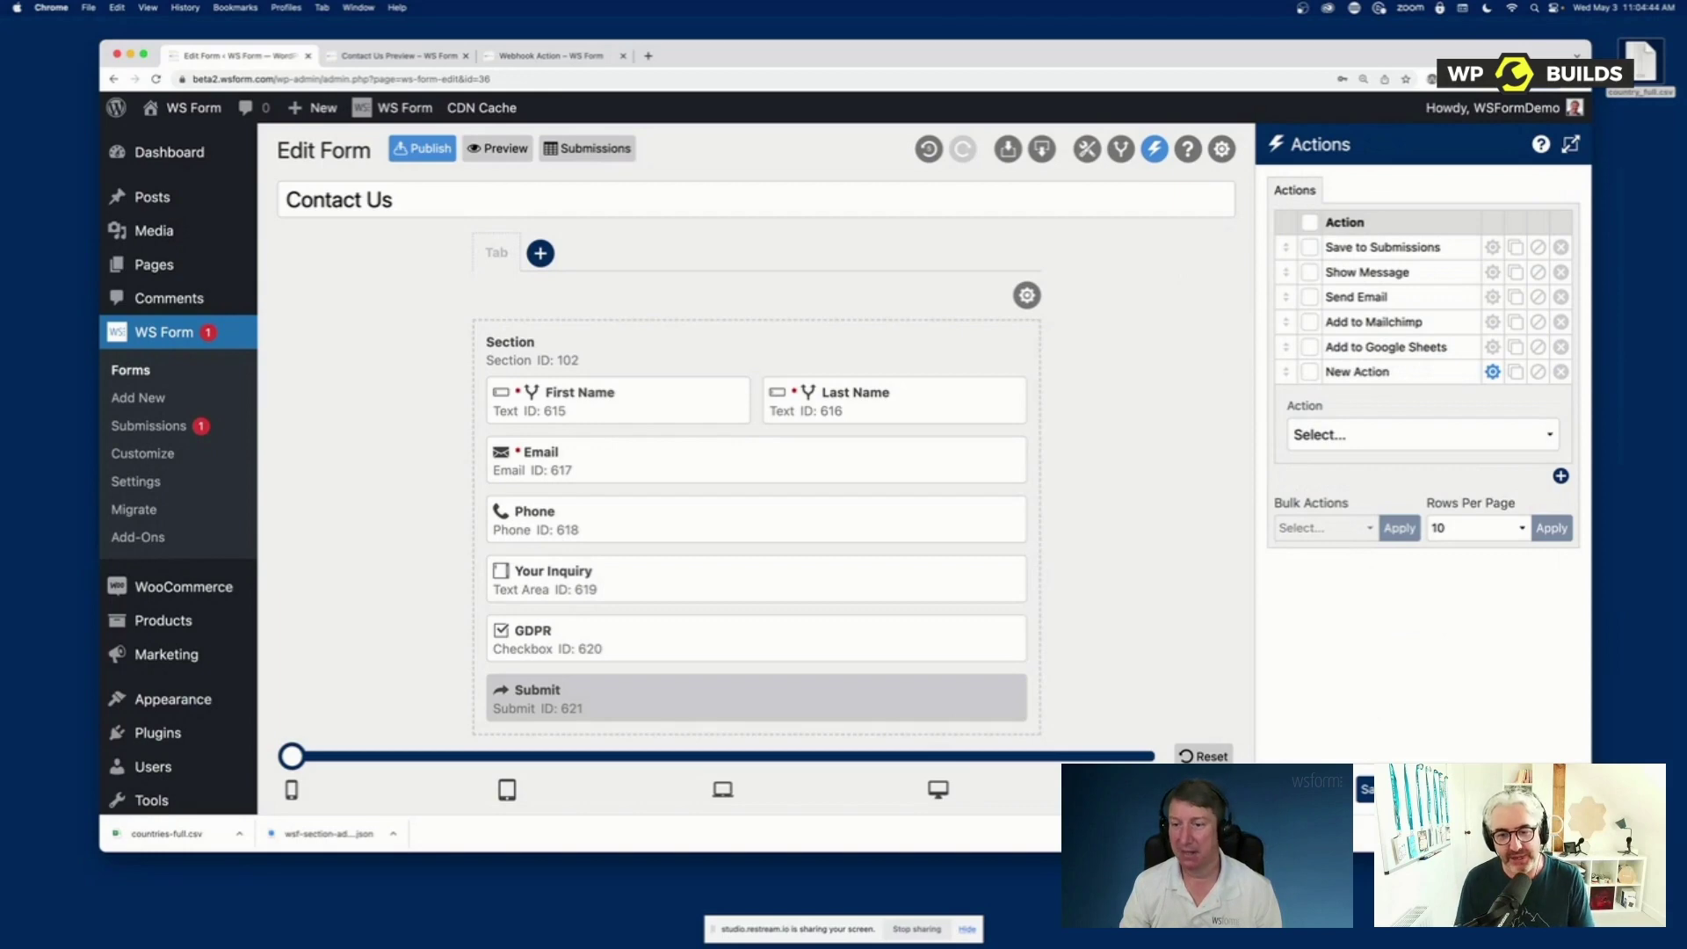
{"action": "left_click", "coordinate": [1153, 148]}
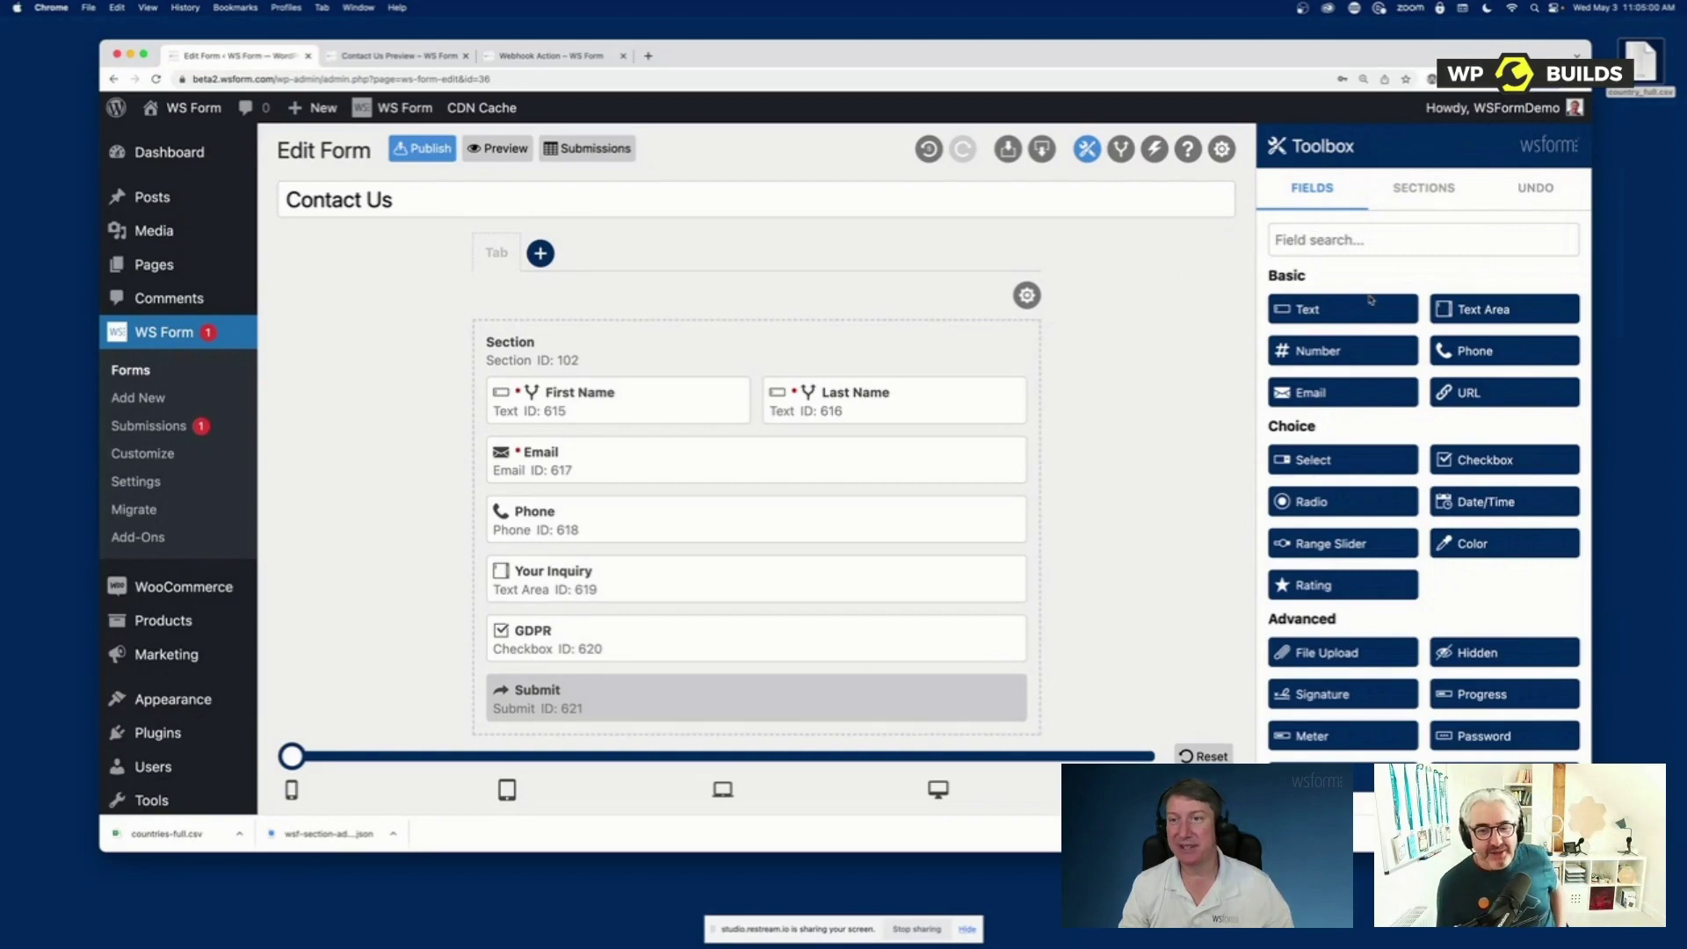
Search the toolbox fields for "color" and clear the search
{"action": "left_click", "coordinate": [1372, 233]}
{"action": "type", "text": "color"}
{"action": "key", "text": "BackSpace"}
{"action": "key", "text": "BackSpace"}
{"action": "key", "text": "BackSpace"}
{"action": "key", "text": "BackSpace"}
{"action": "key", "text": "BackSpace"}
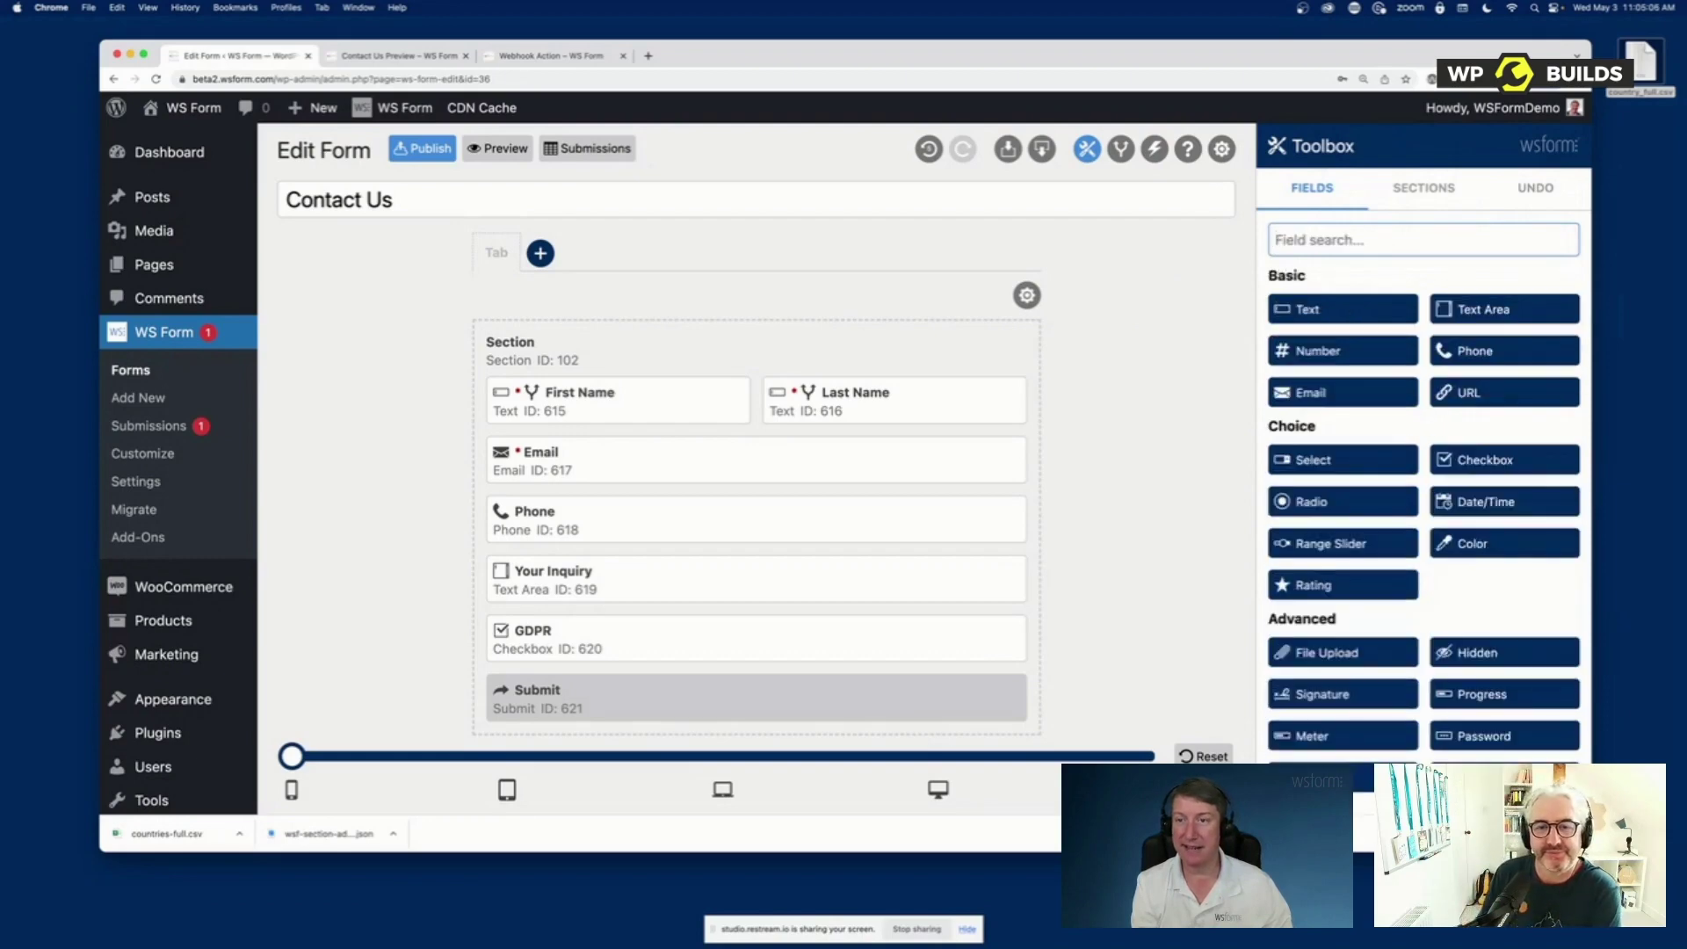
Search the toolbox fields for "tel" and clear the search
{"action": "type", "text": "tel"}
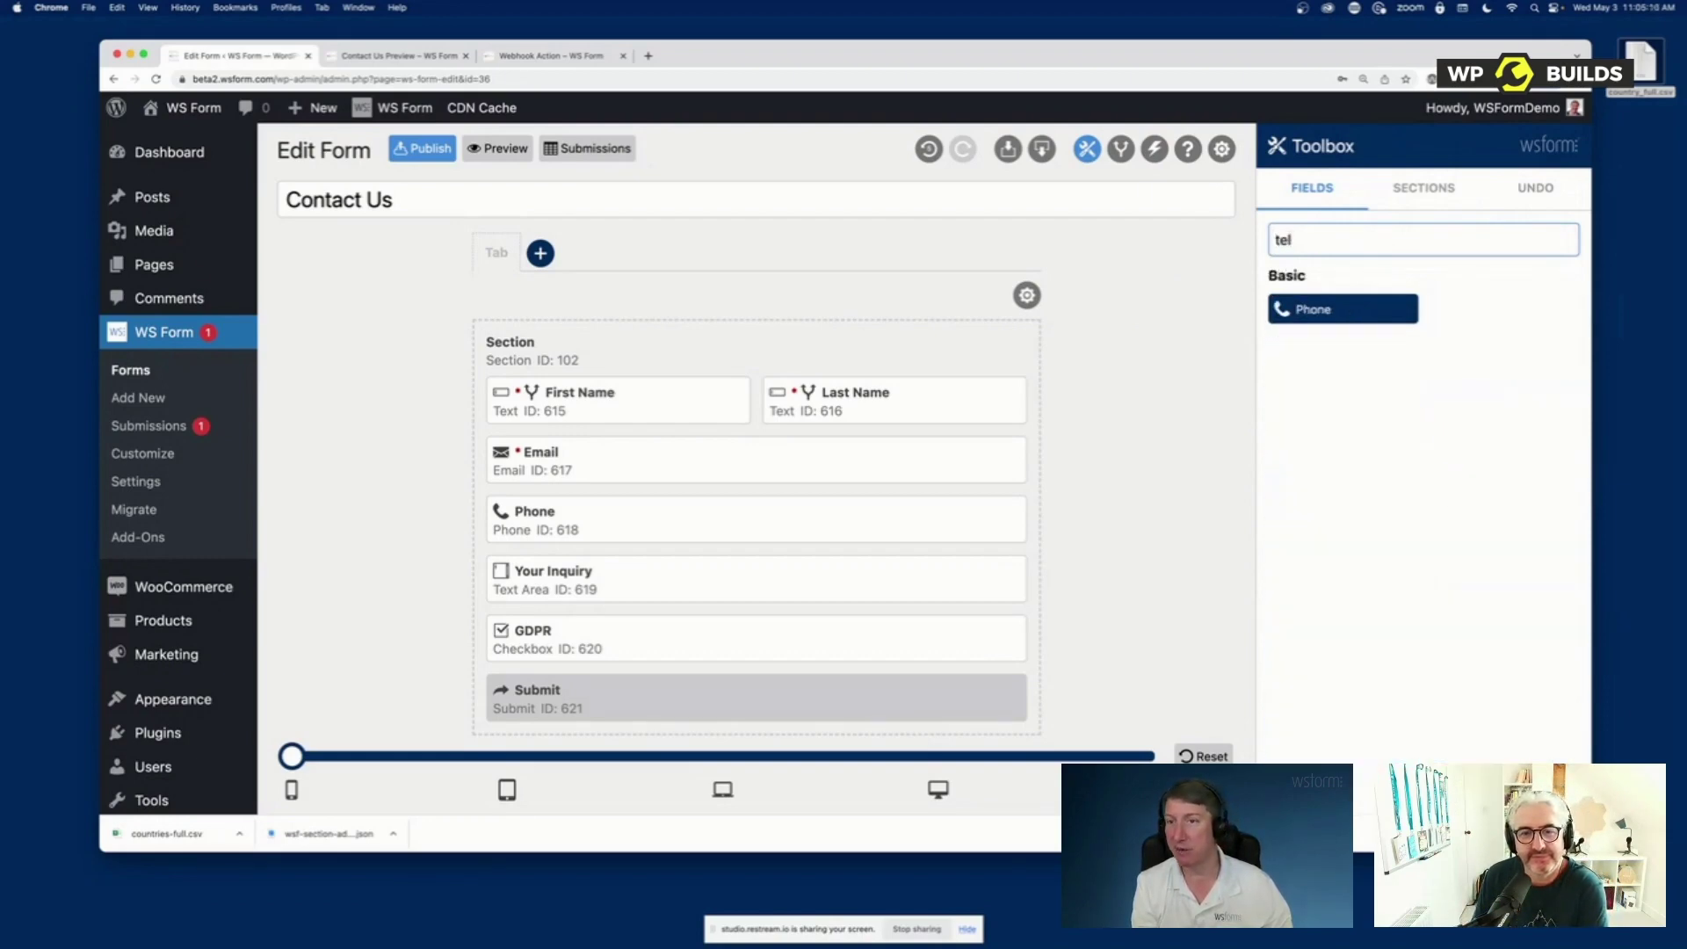
{"action": "key", "text": "BackSpace"}
{"action": "key", "text": "BackSpace"}
{"action": "key", "text": "BackSpace"}
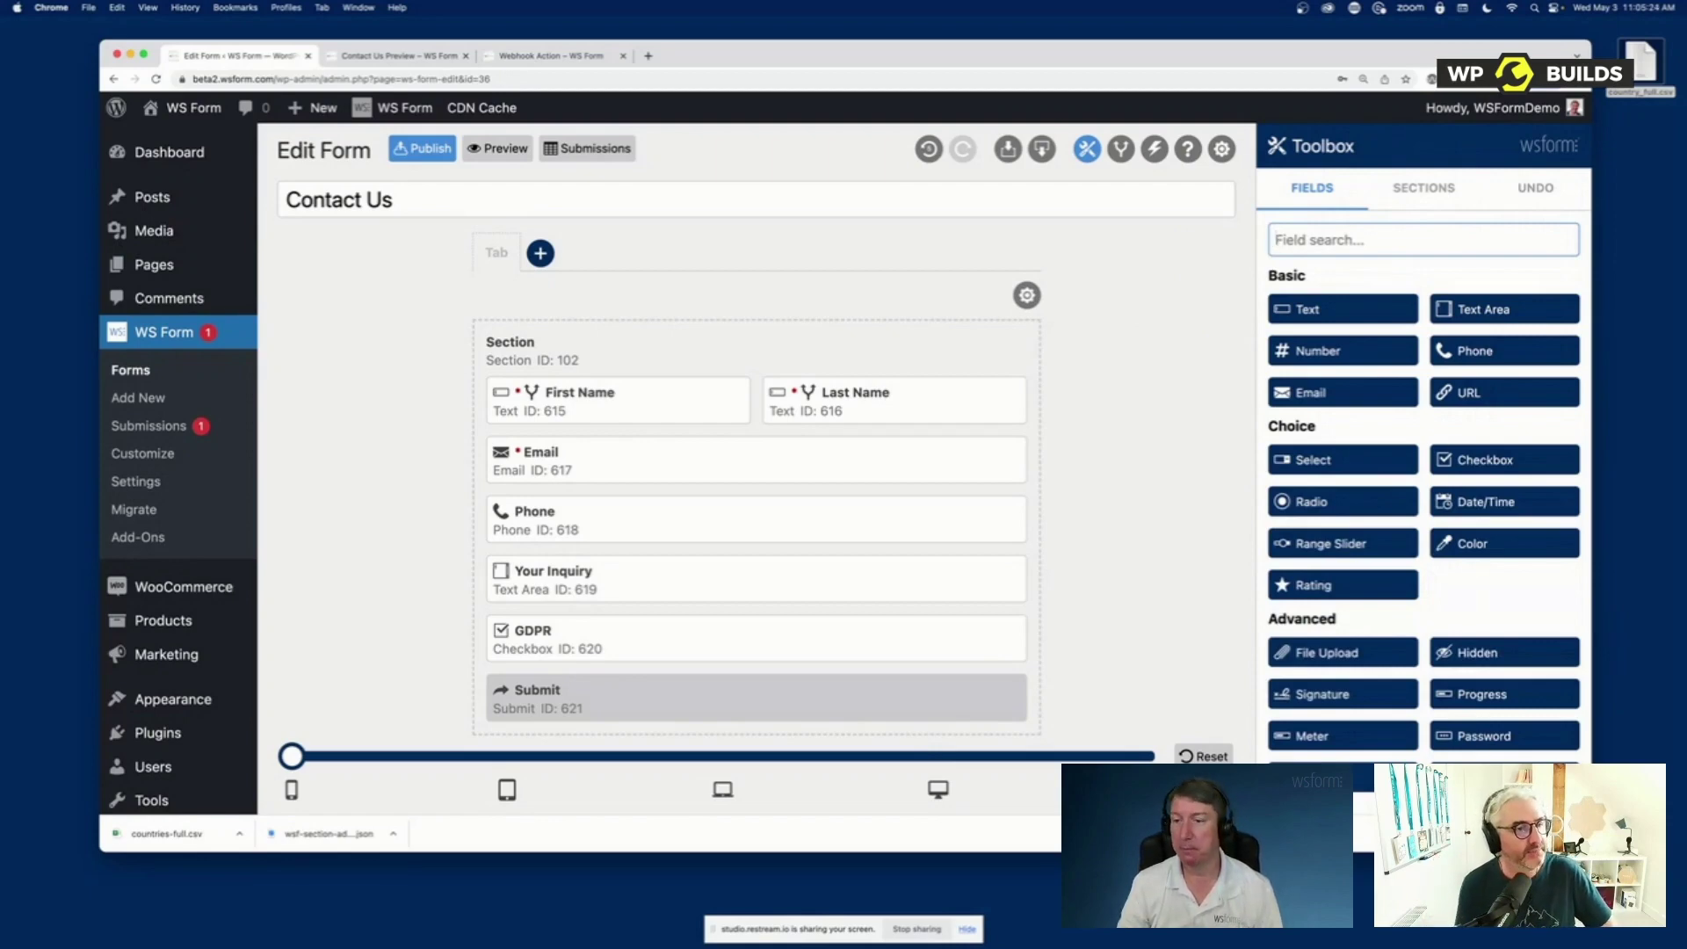
Dismiss the browser's downloads bar and switch to the Contact Us form preview
{"action": "left_click", "coordinate": [1573, 833]}
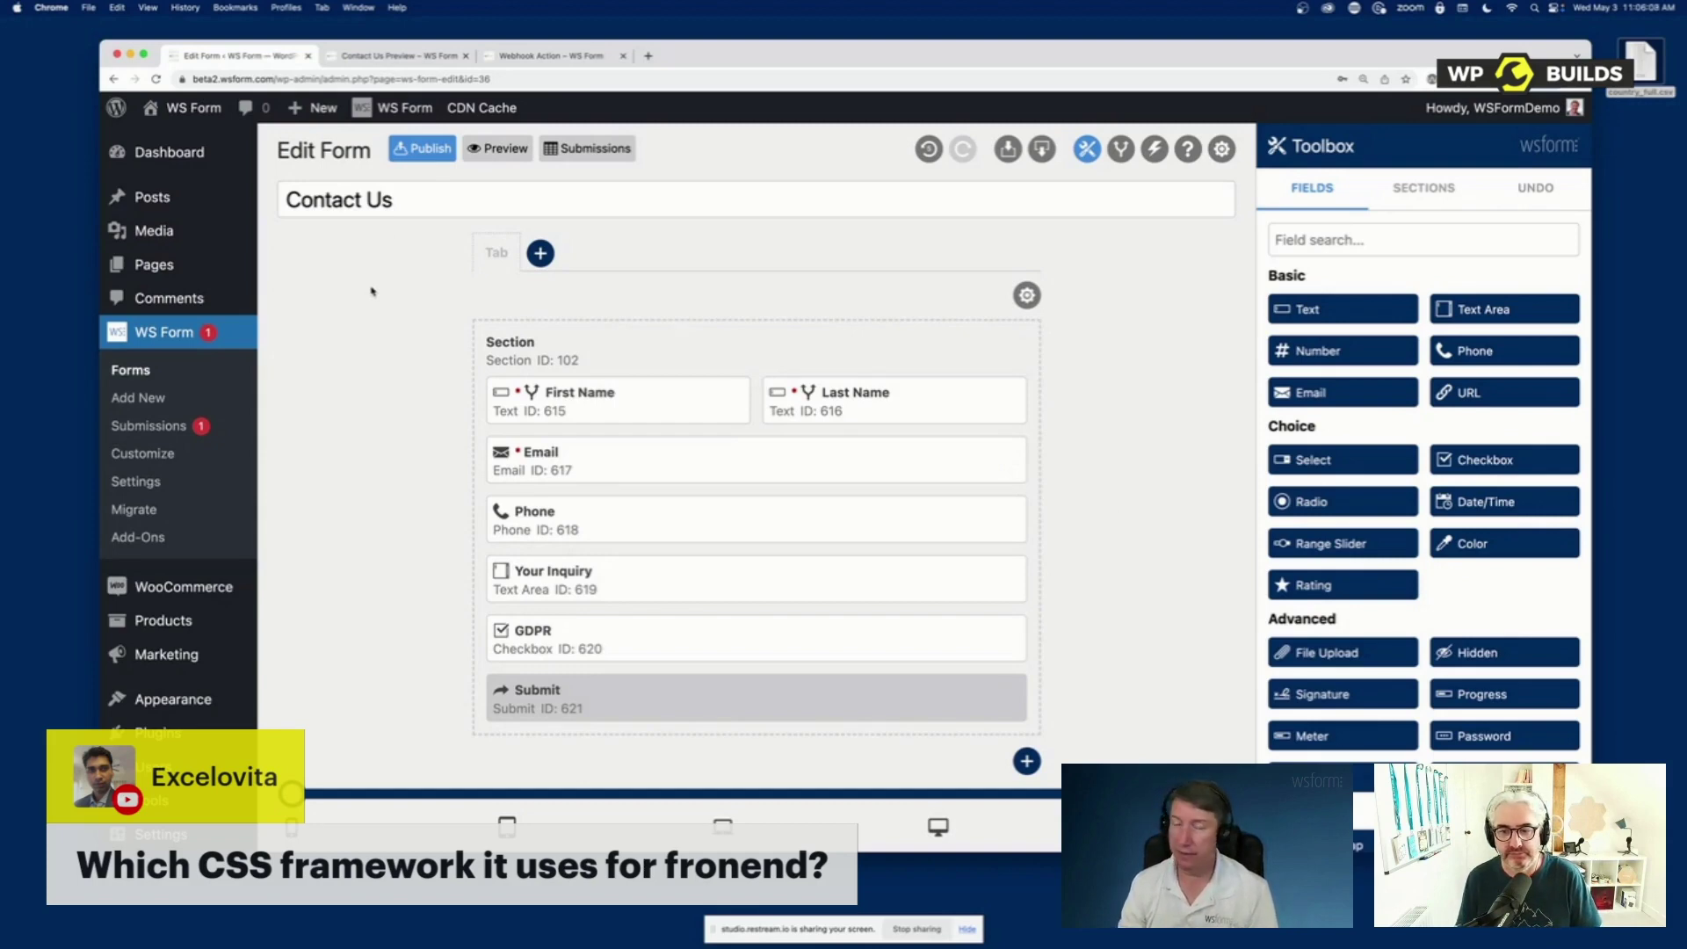
{"action": "left_click", "coordinate": [440, 55]}
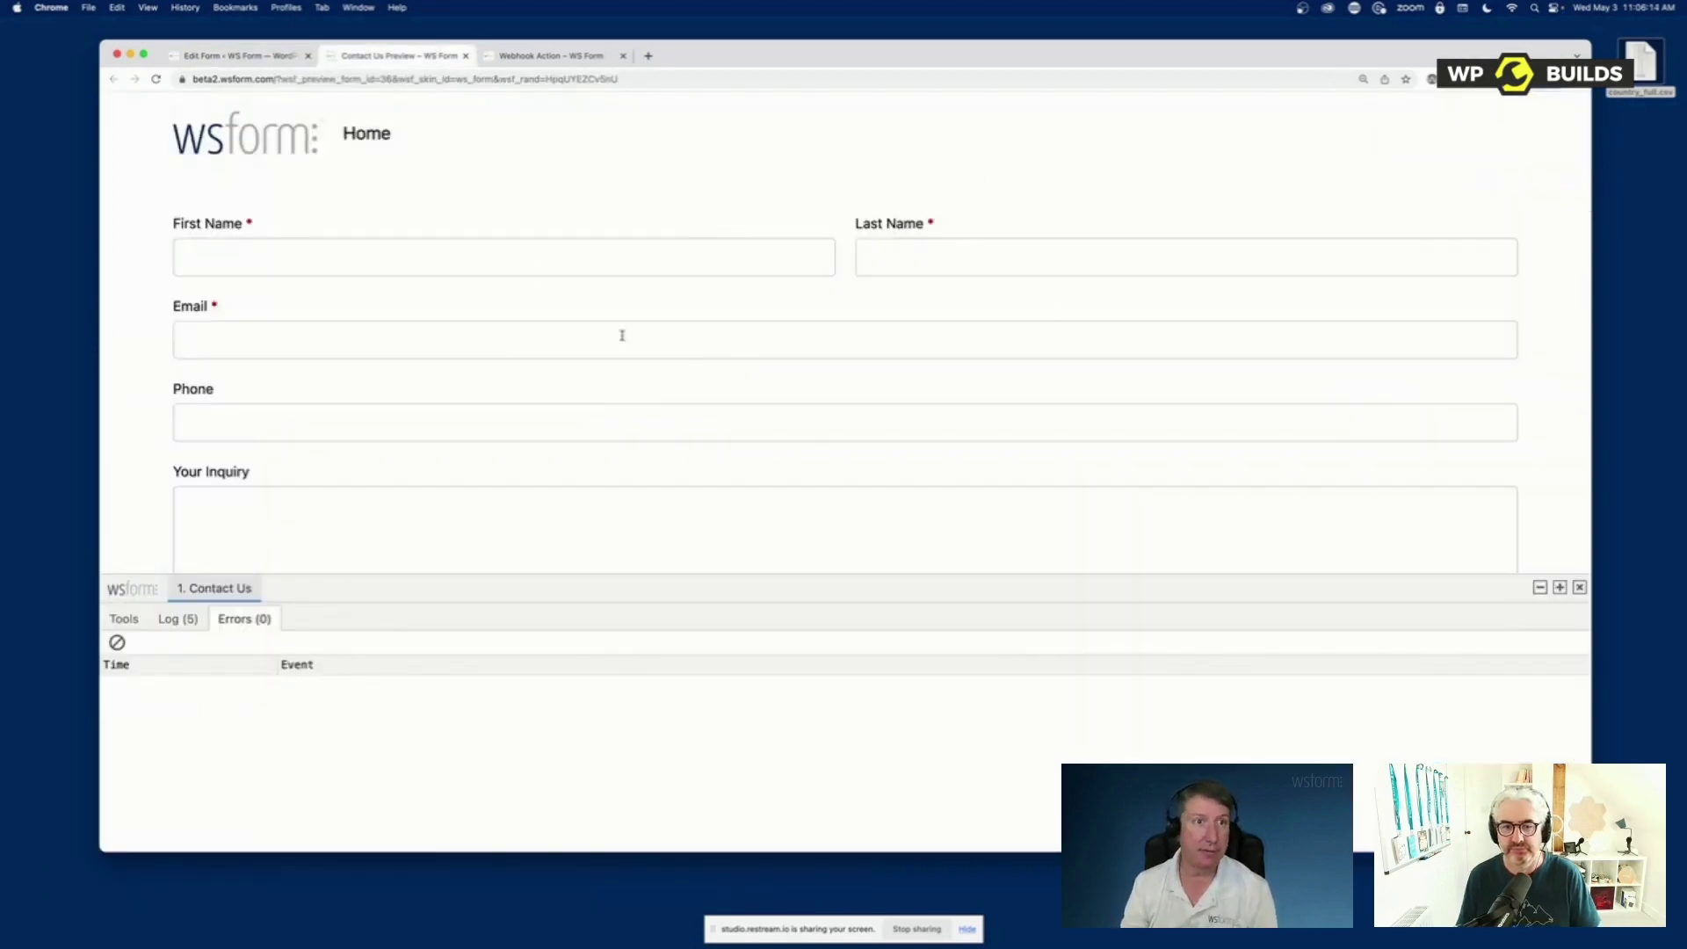
Return to the form editor's browser tab and load the WS Form welcome page by changing the address to page=ws-form-welcome
{"action": "left_click", "coordinate": [272, 56]}
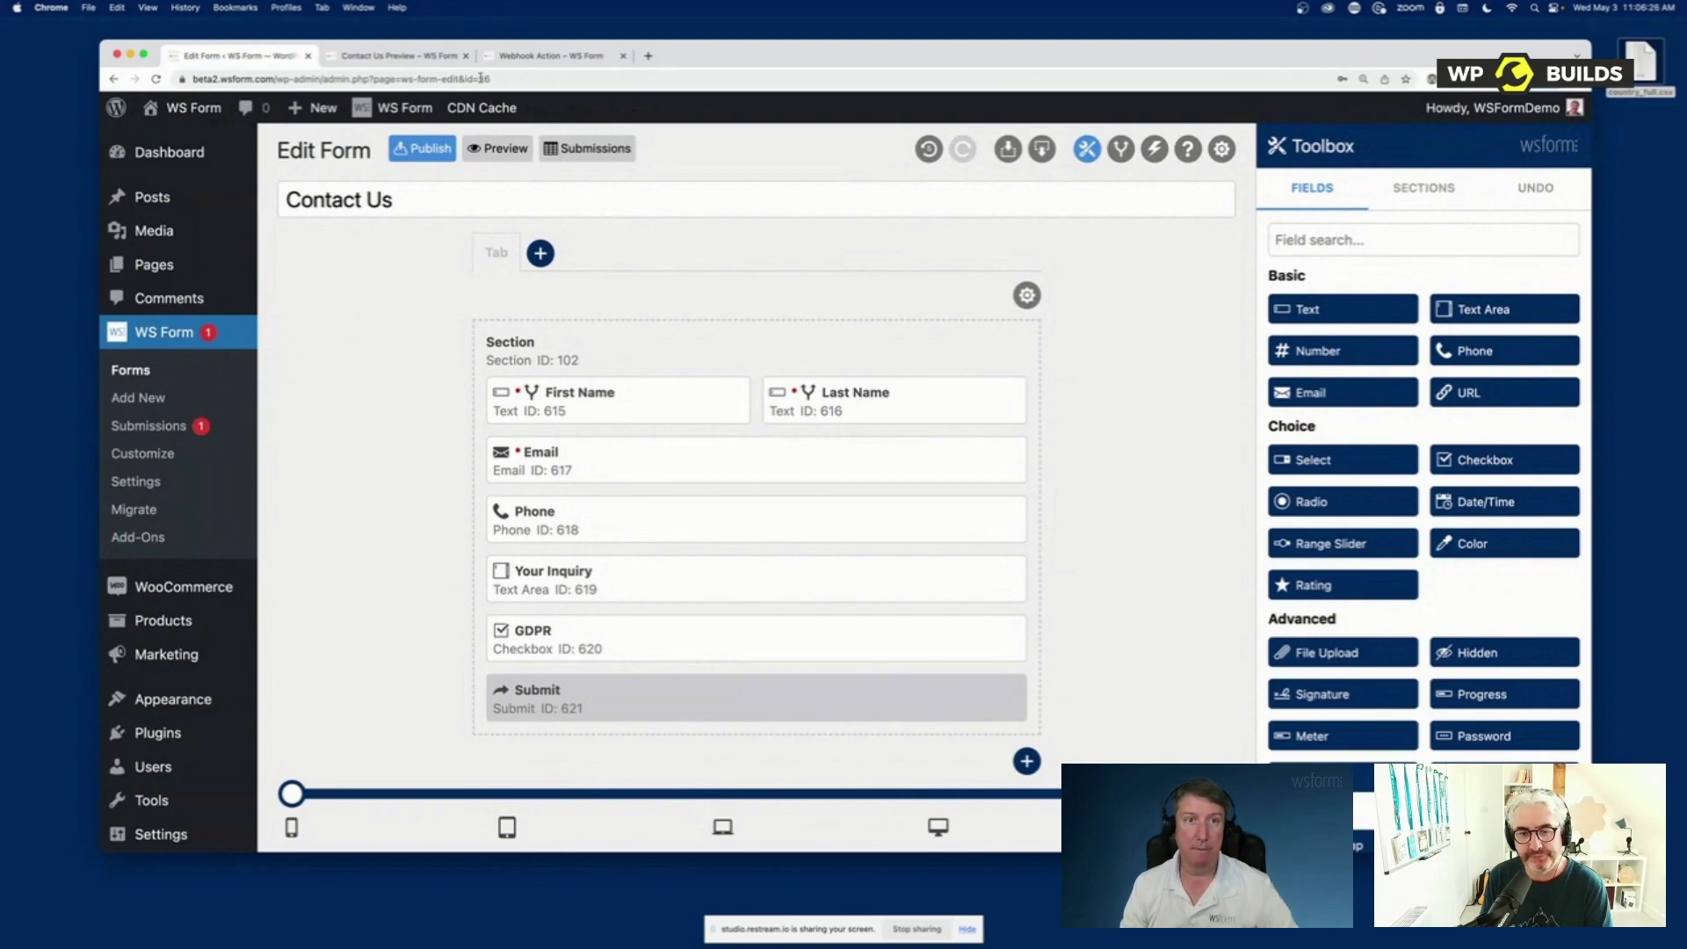
{"action": "left_click", "coordinate": [442, 79]}
{"action": "type", "text": "welcome"}
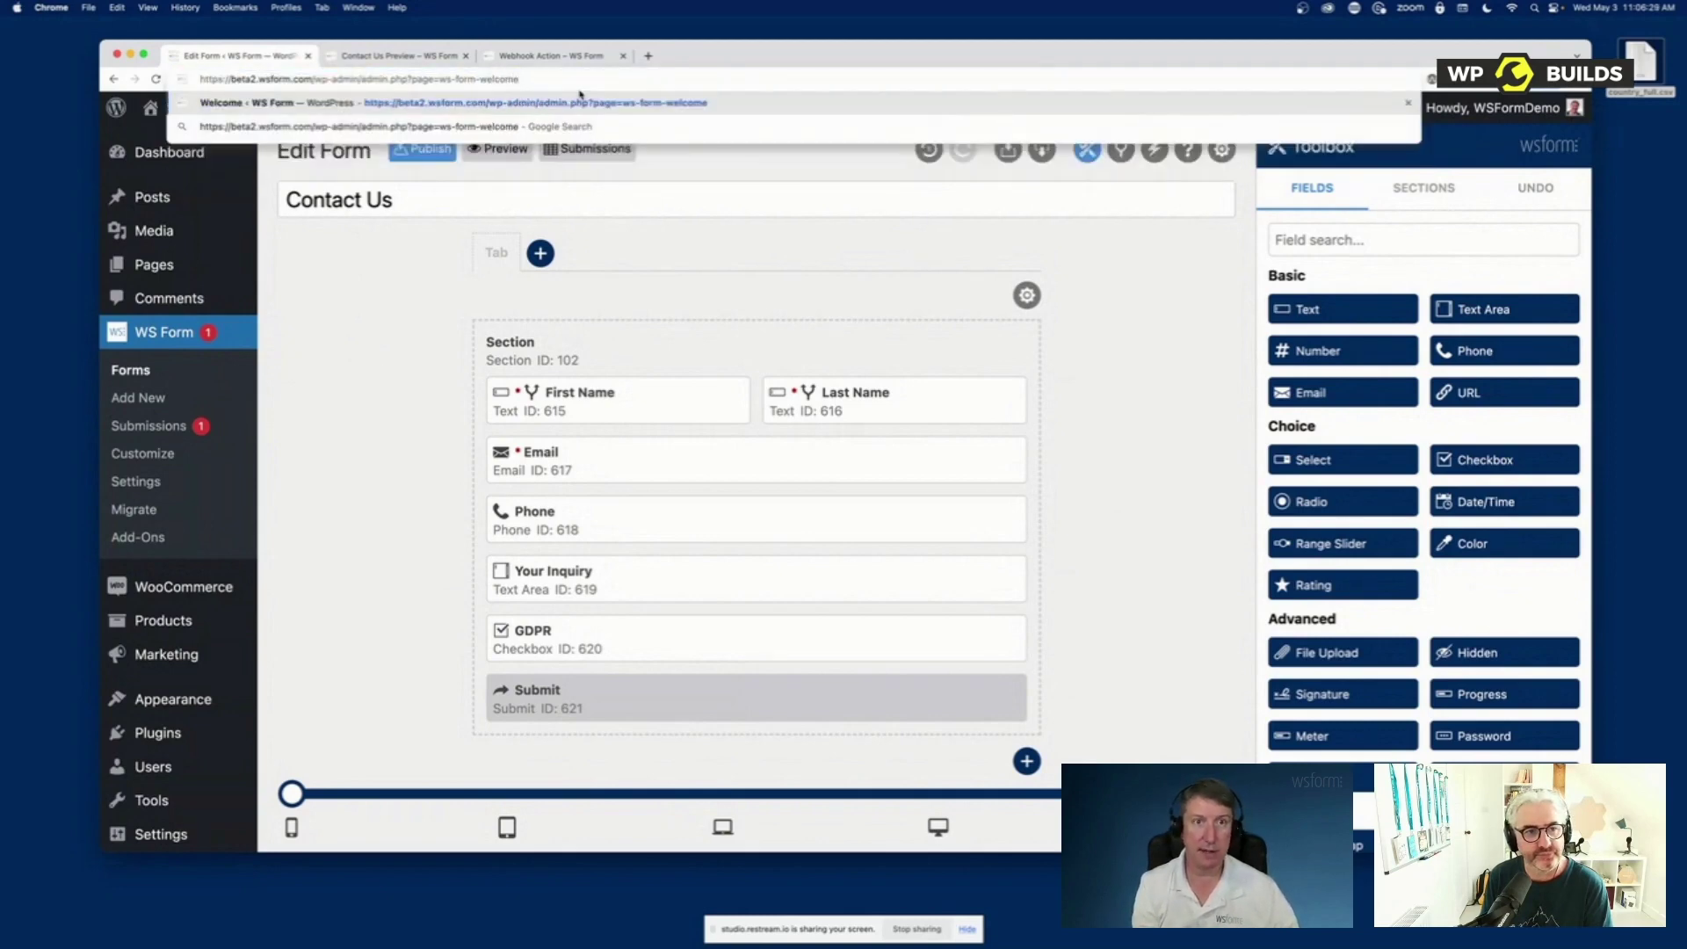
{"action": "key", "text": "Return"}
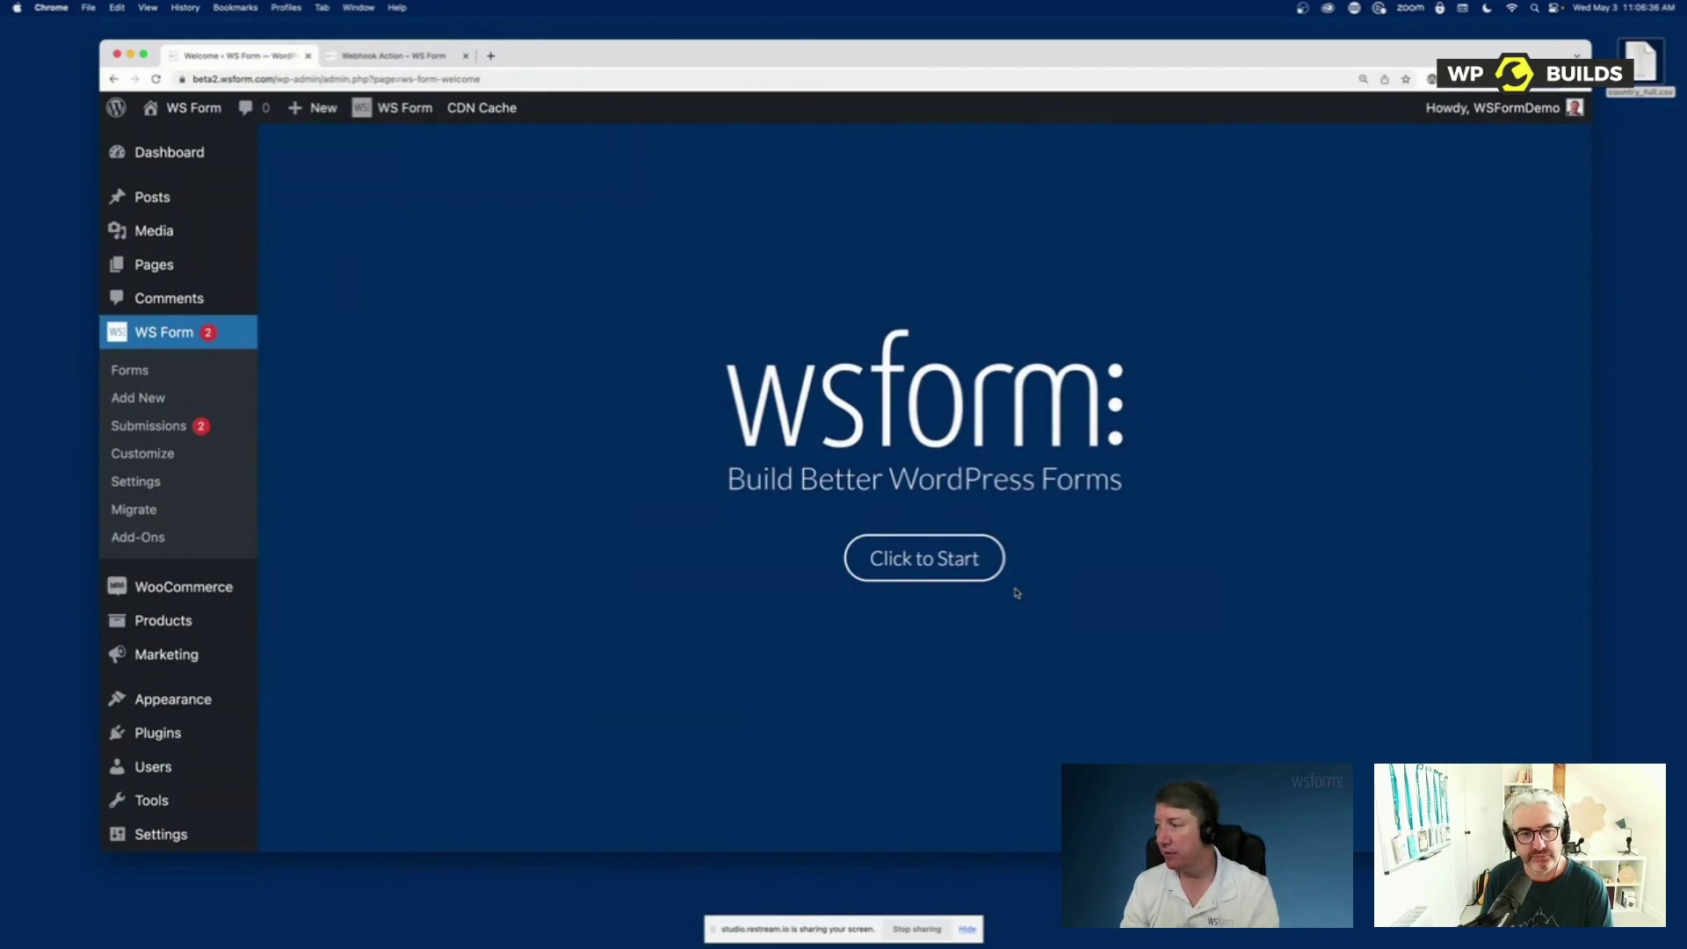
Complete the welcome setup through to adding a new form, choosing I'm a Developer and skipping the front-end framework question
{"action": "left_click", "coordinate": [970, 573]}
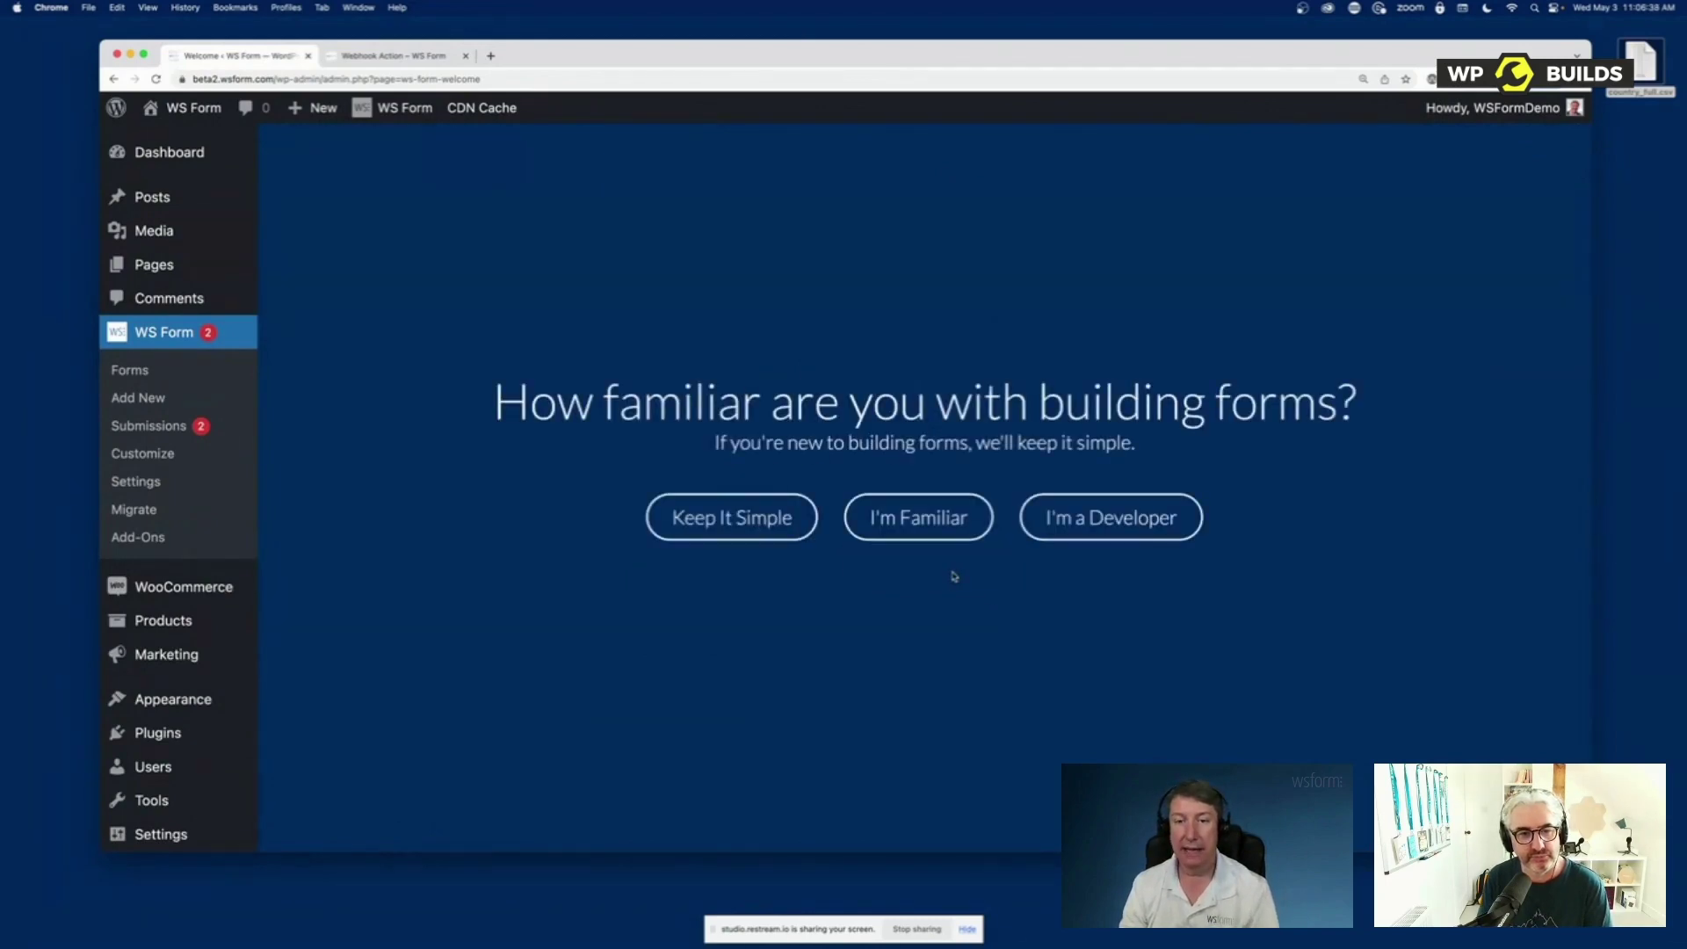
{"action": "left_click", "coordinate": [1070, 533]}
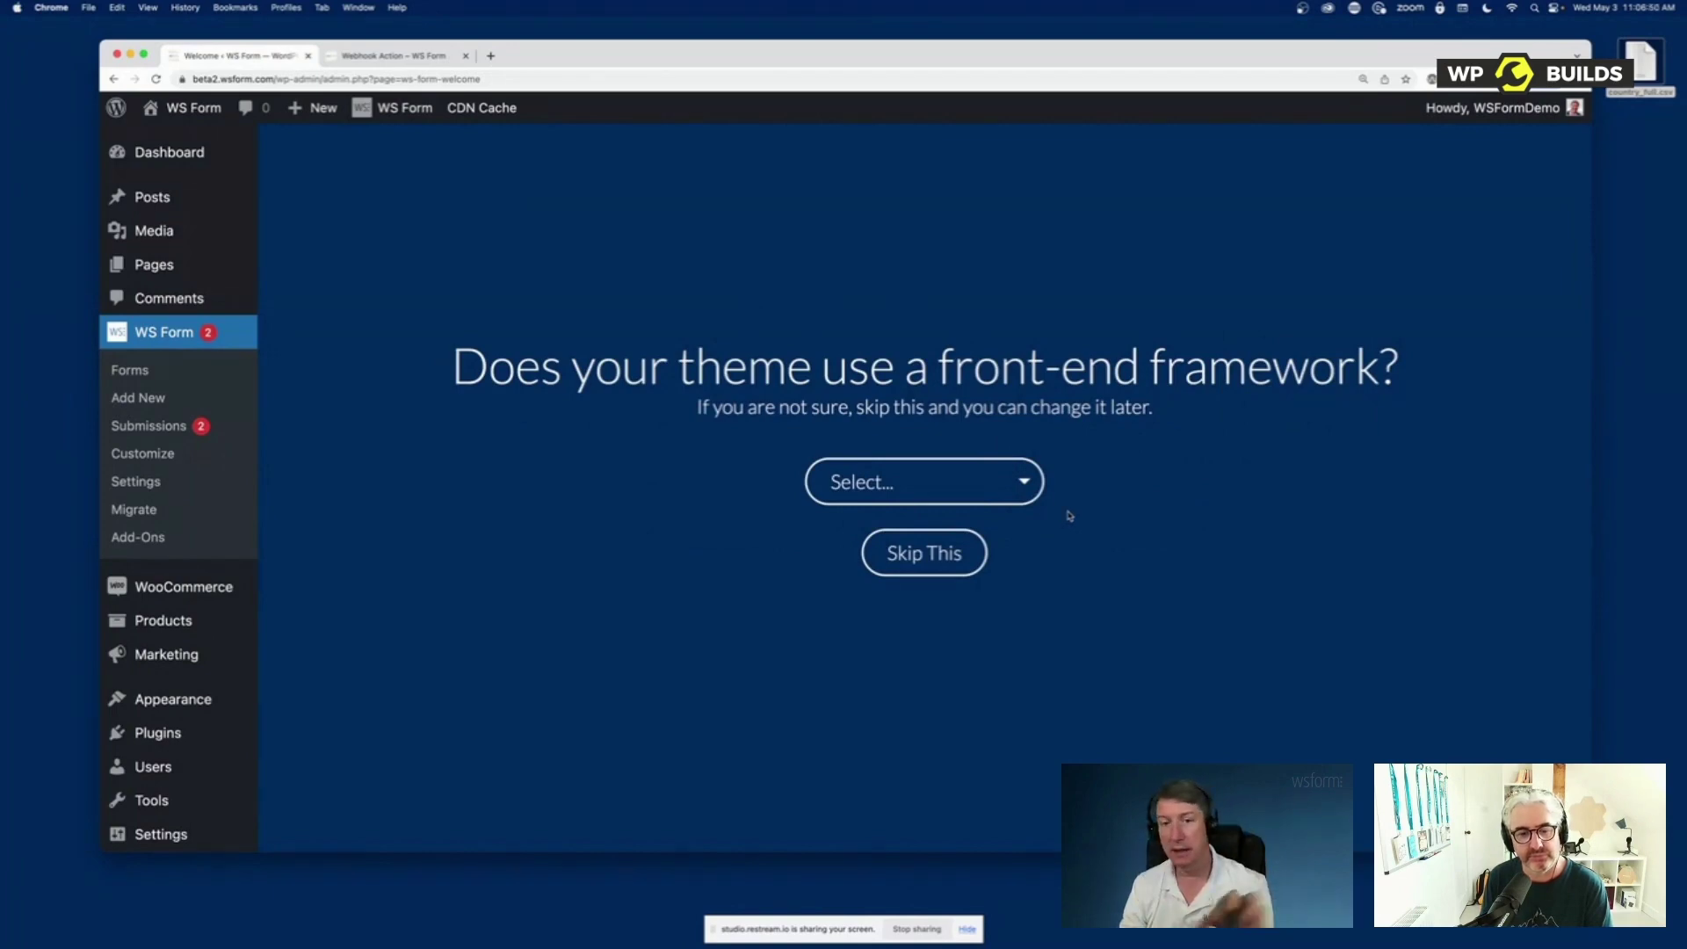
{"action": "left_click", "coordinate": [1021, 497]}
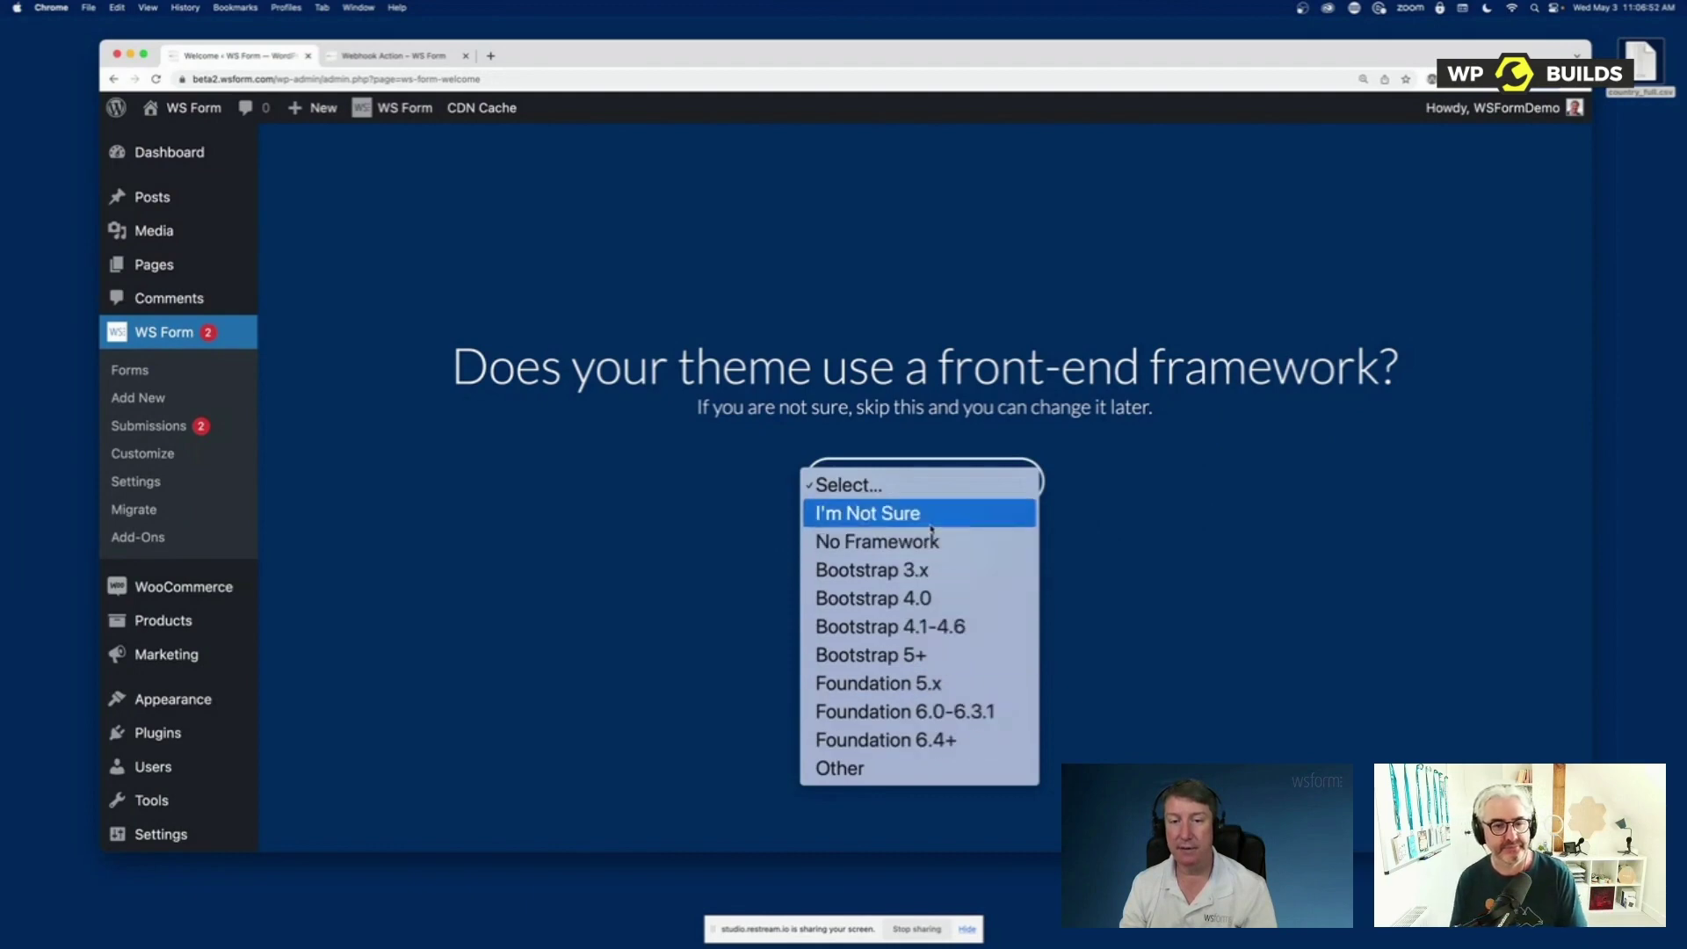
{"action": "left_click", "coordinate": [1081, 481]}
{"action": "left_click", "coordinate": [923, 561]}
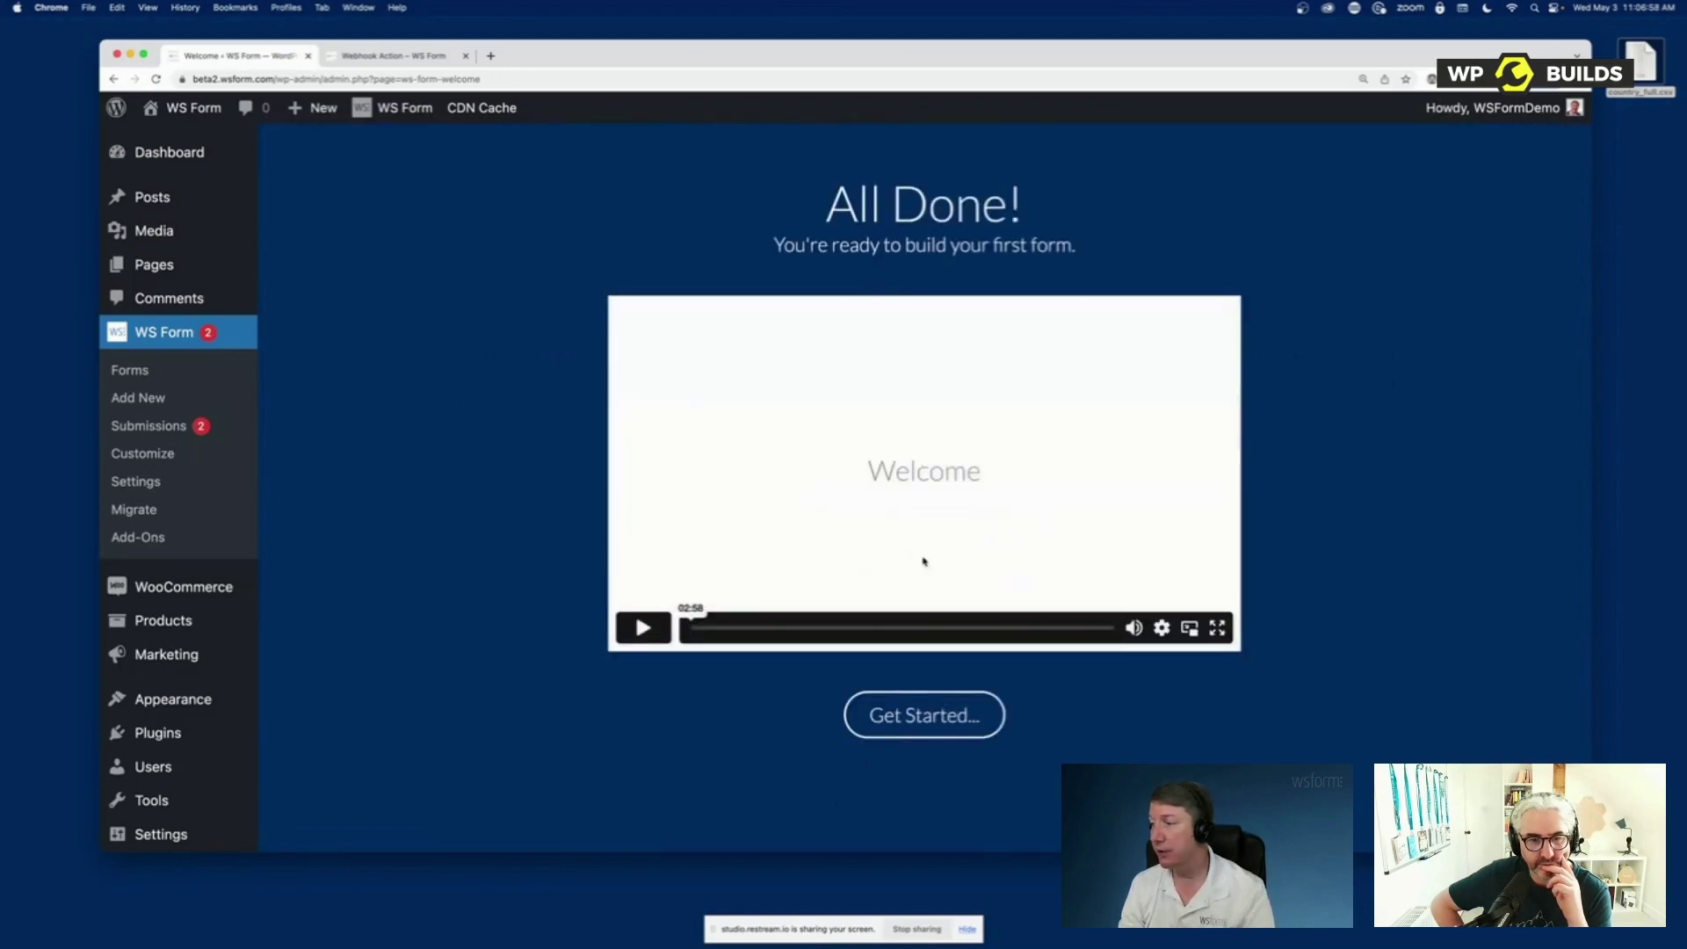
{"action": "left_click", "coordinate": [931, 729]}
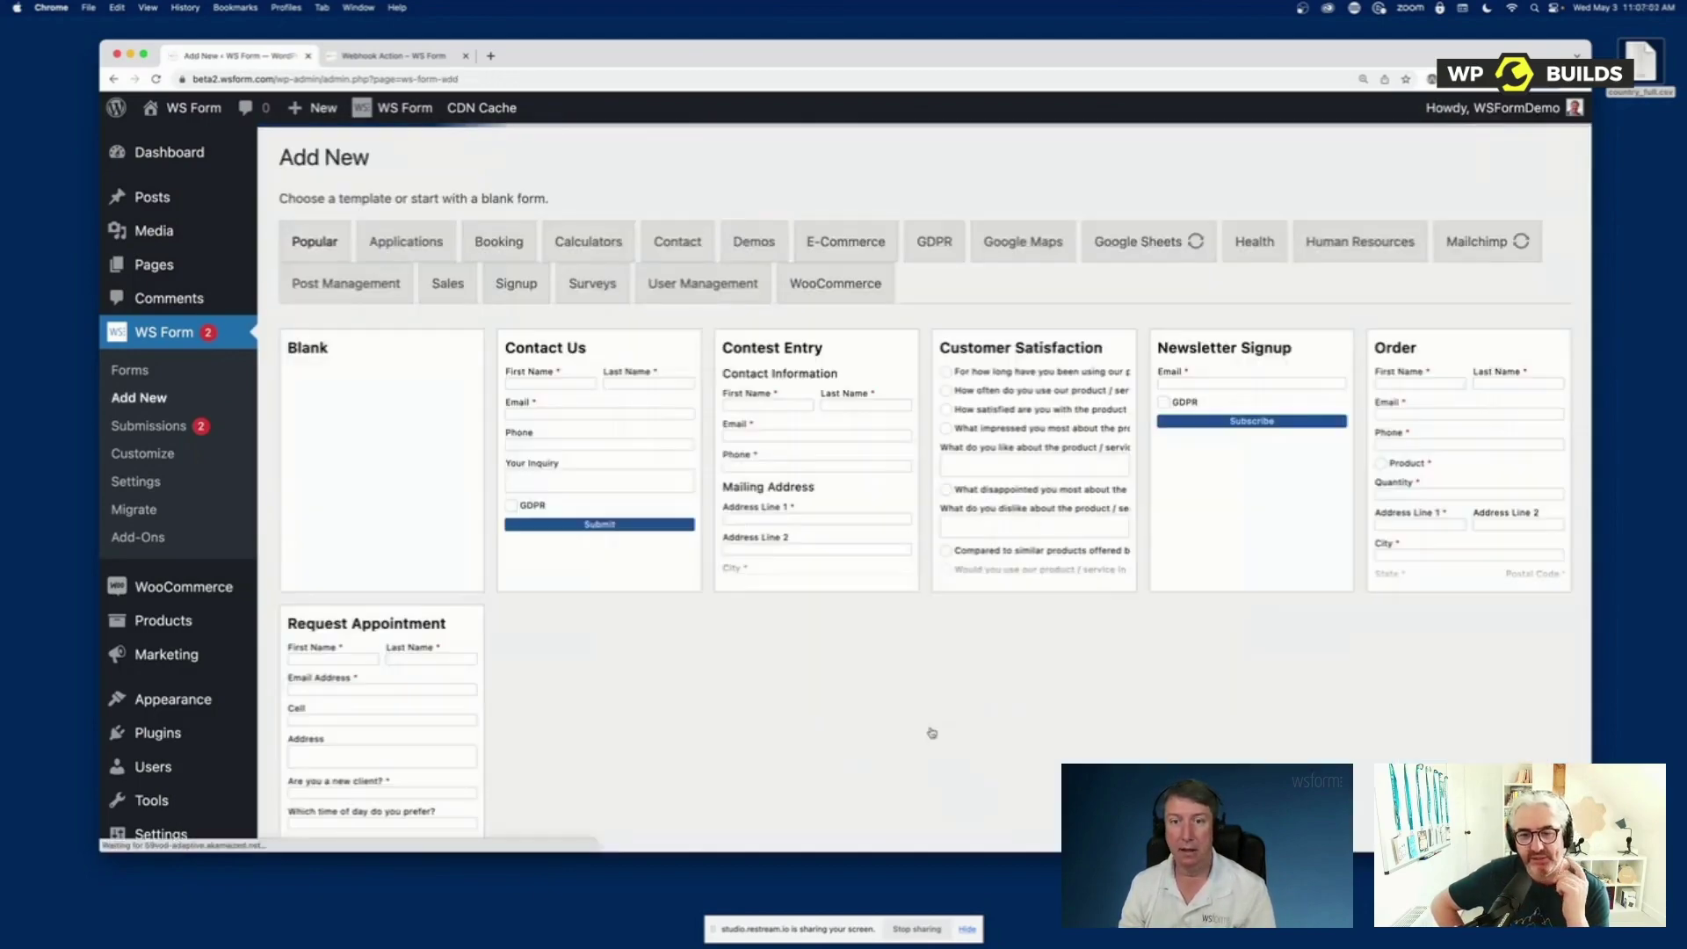